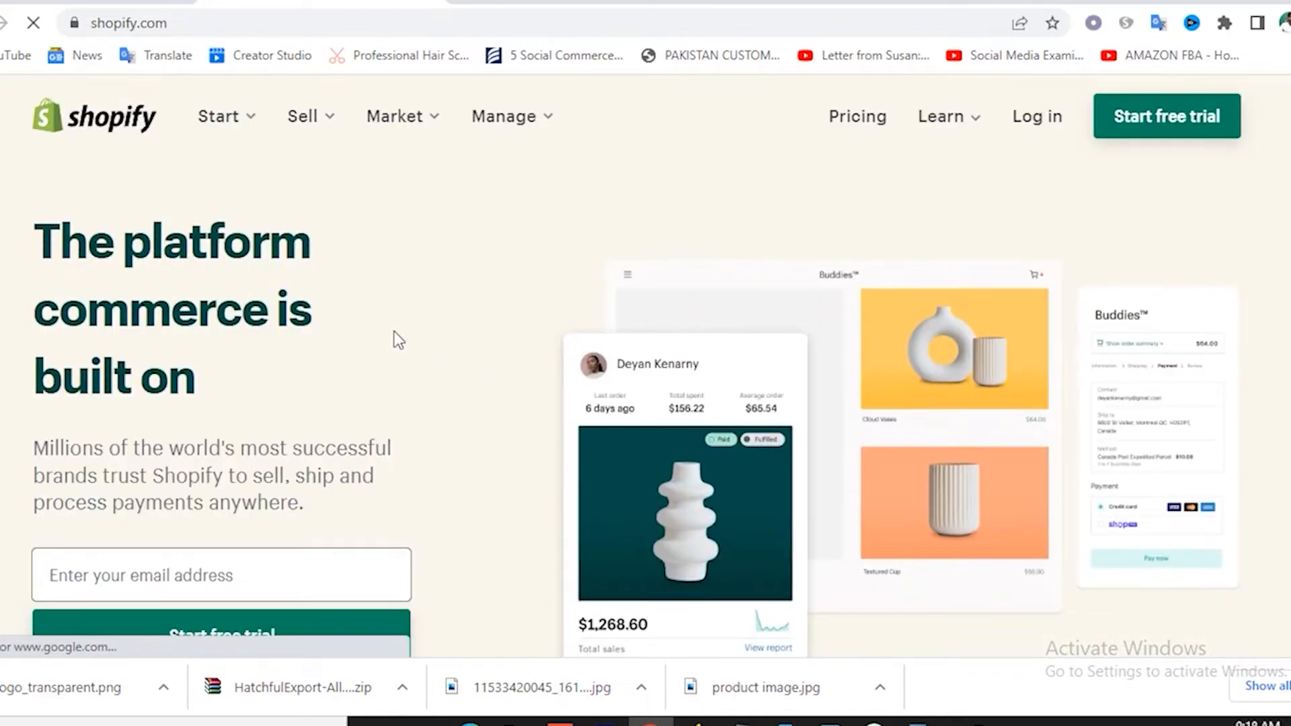
Look over the free-trial sign-up page, the e-mail field and its fine print.
scroll(394, 330, "down", 3)
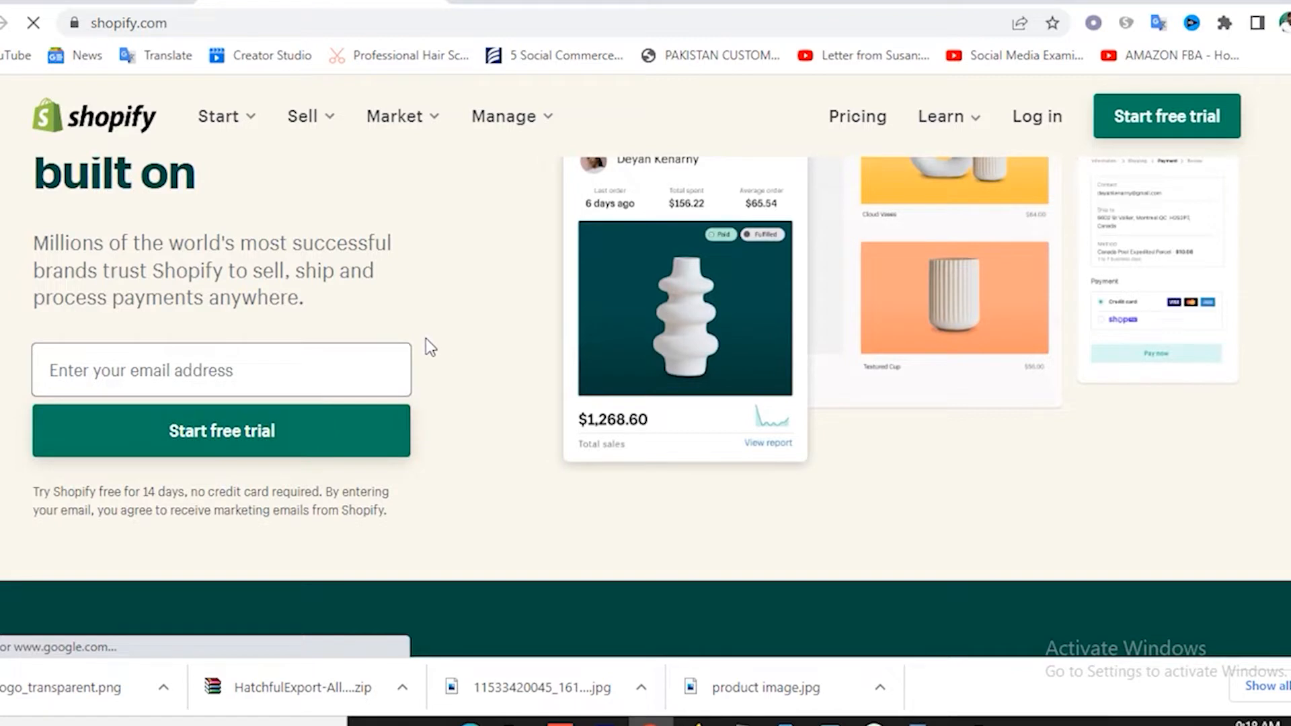
scroll(426, 338, "up", 3)
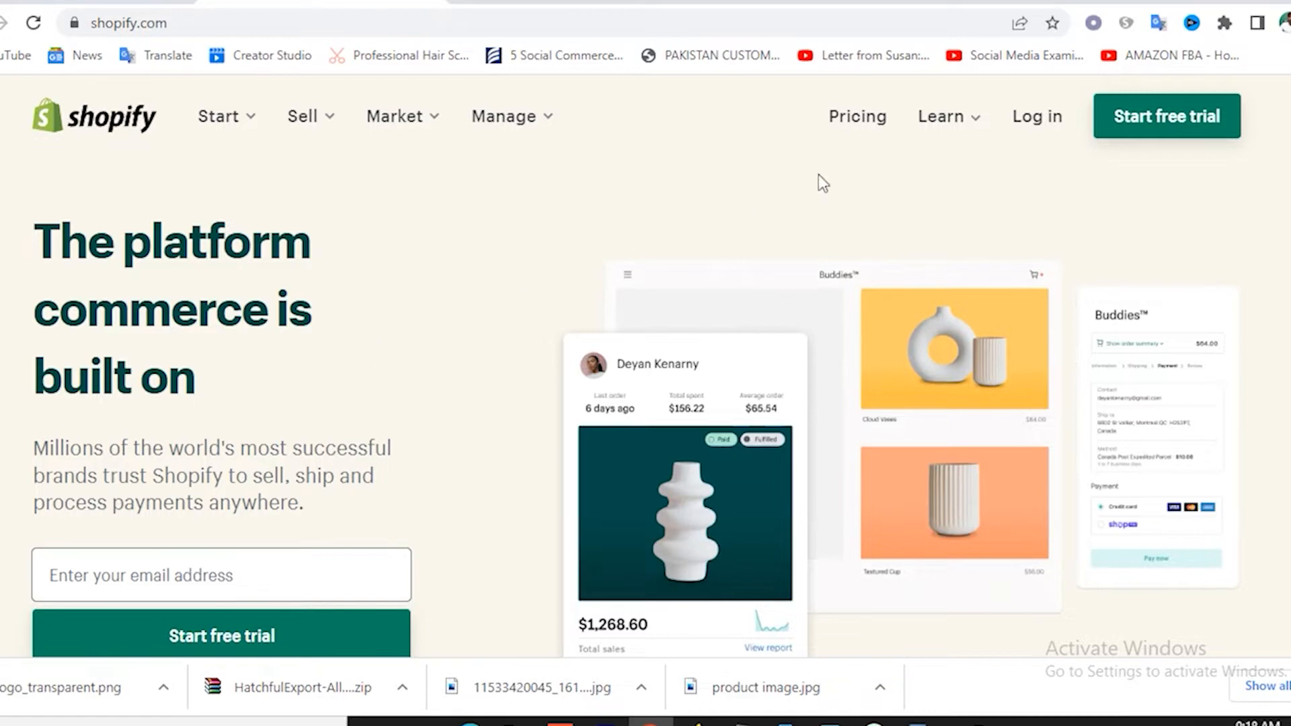
scroll(464, 430, "down", 3)
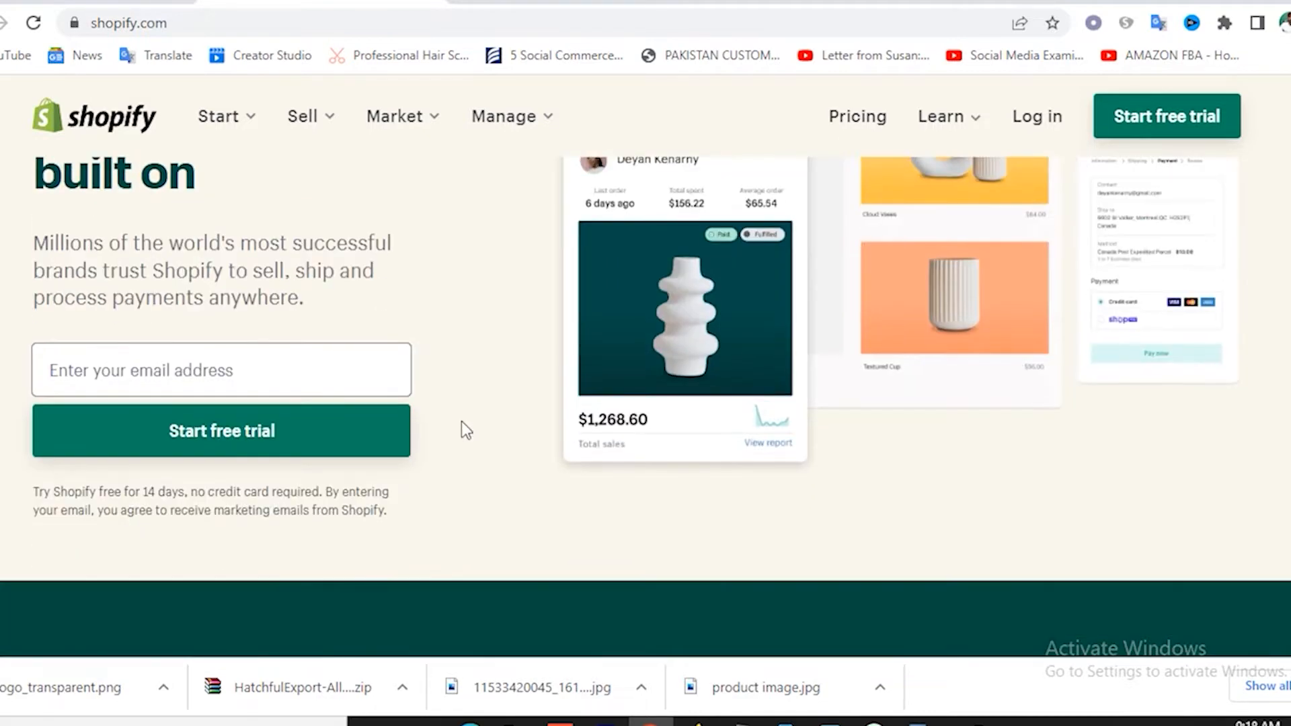
scroll(463, 426, "up", 2)
scroll(463, 425, "down", 2)
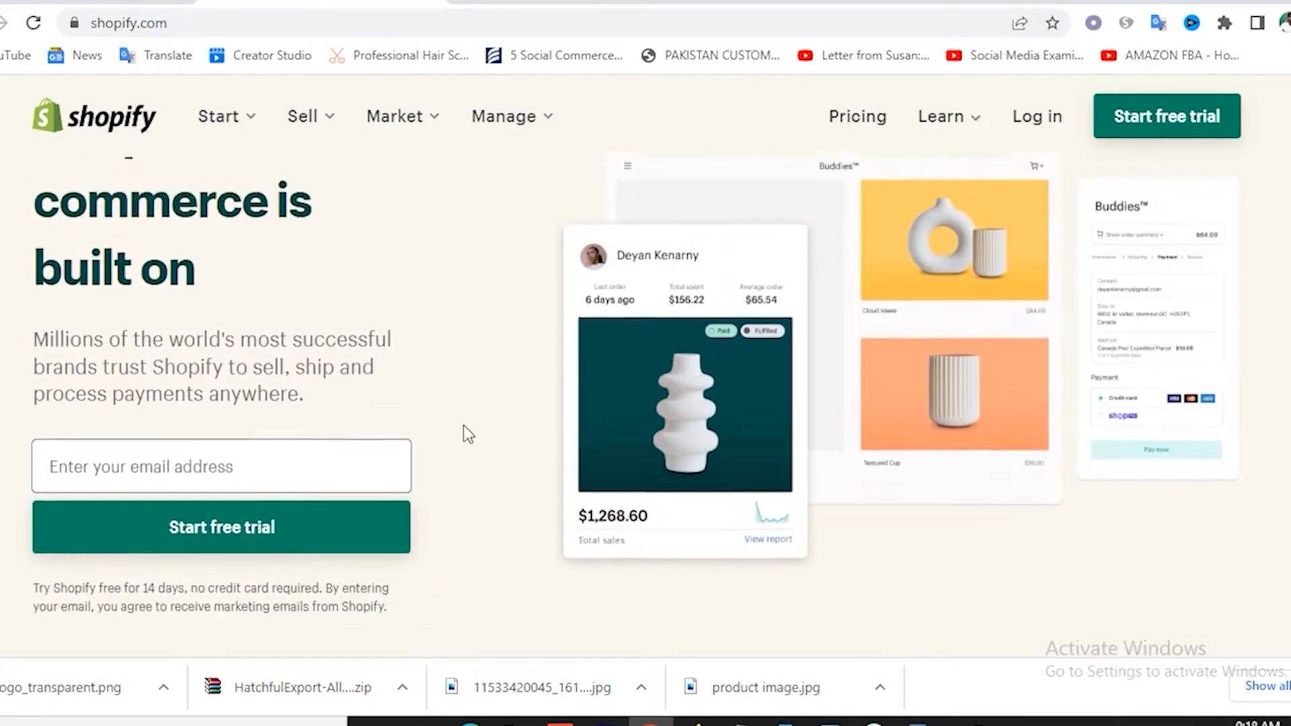
left_click(187, 376)
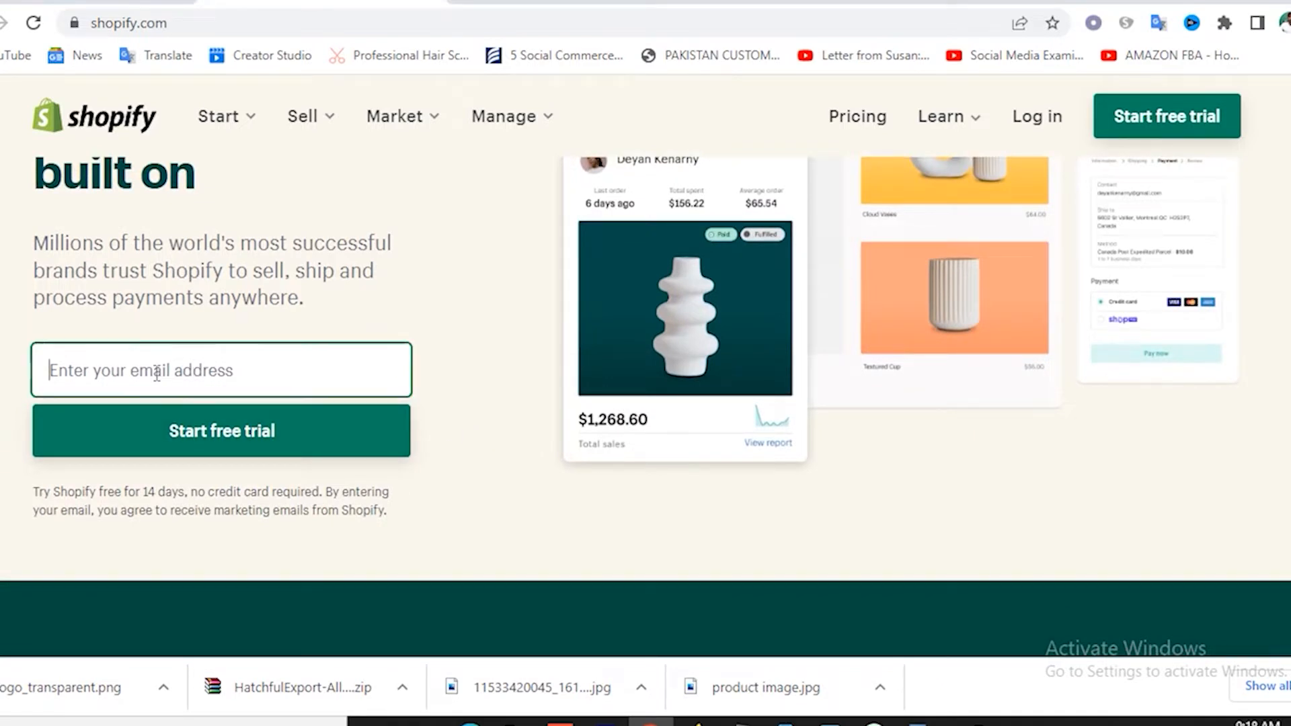
left_click(498, 343)
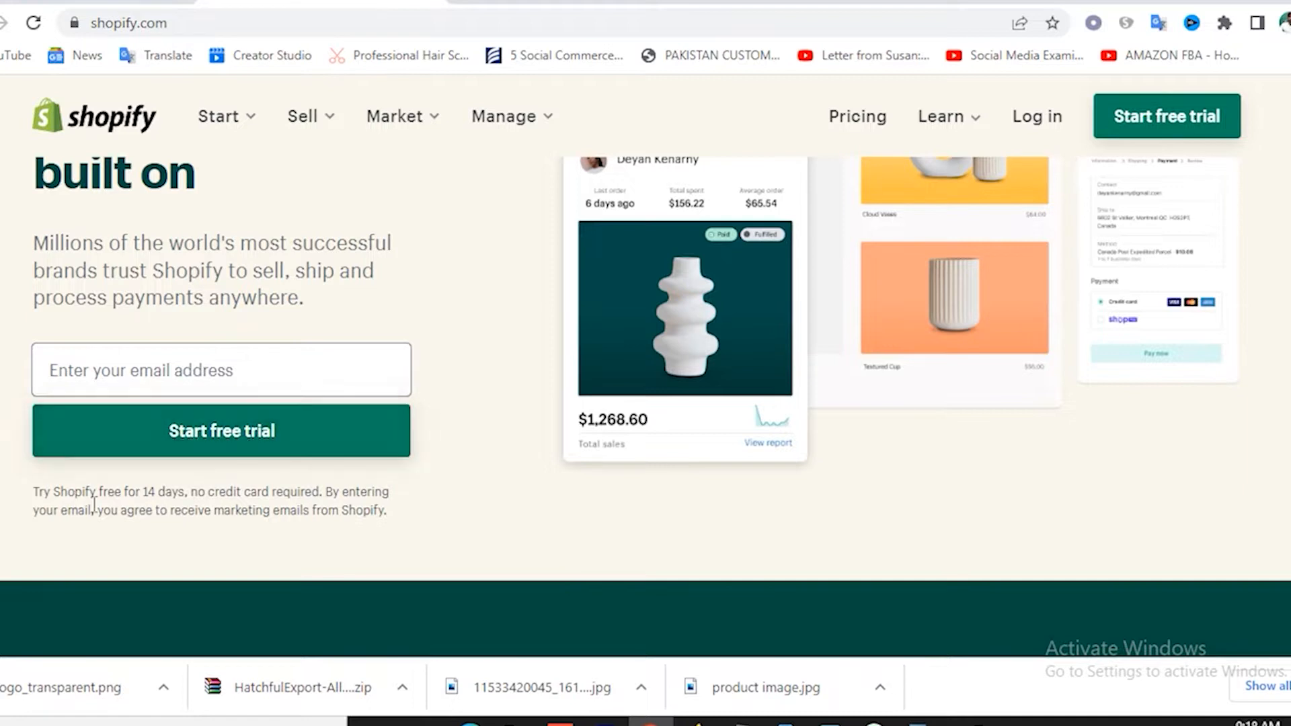
left_click_drag(145, 492, 296, 511)
left_click(334, 503)
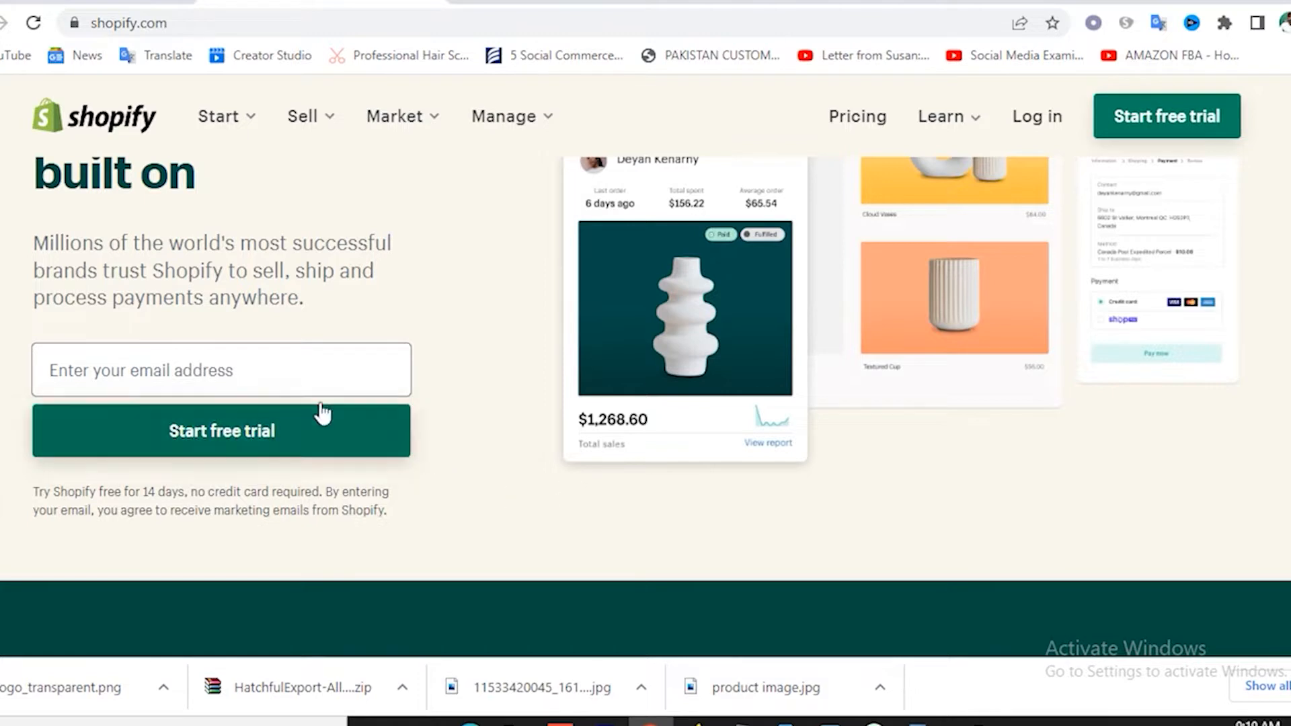
Enter the account e-mail, start the free trial, and fill in the account password.
left_click(250, 376)
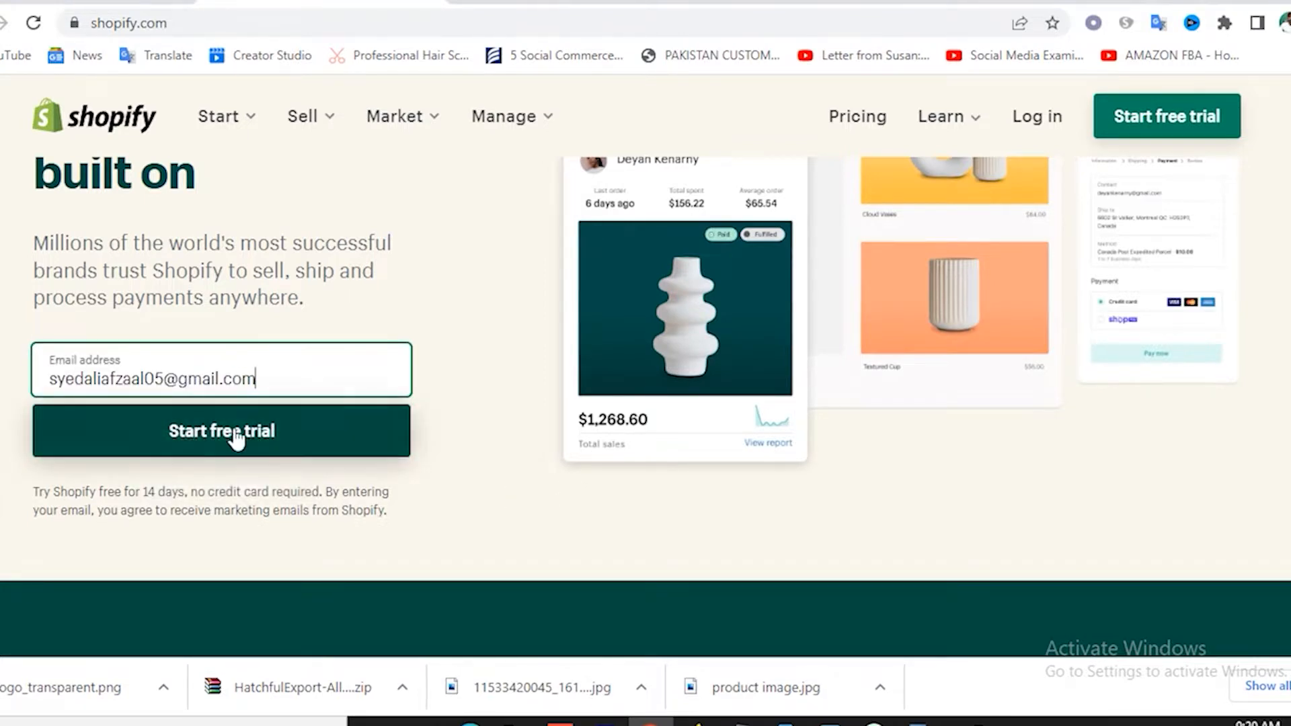
left_click(229, 441)
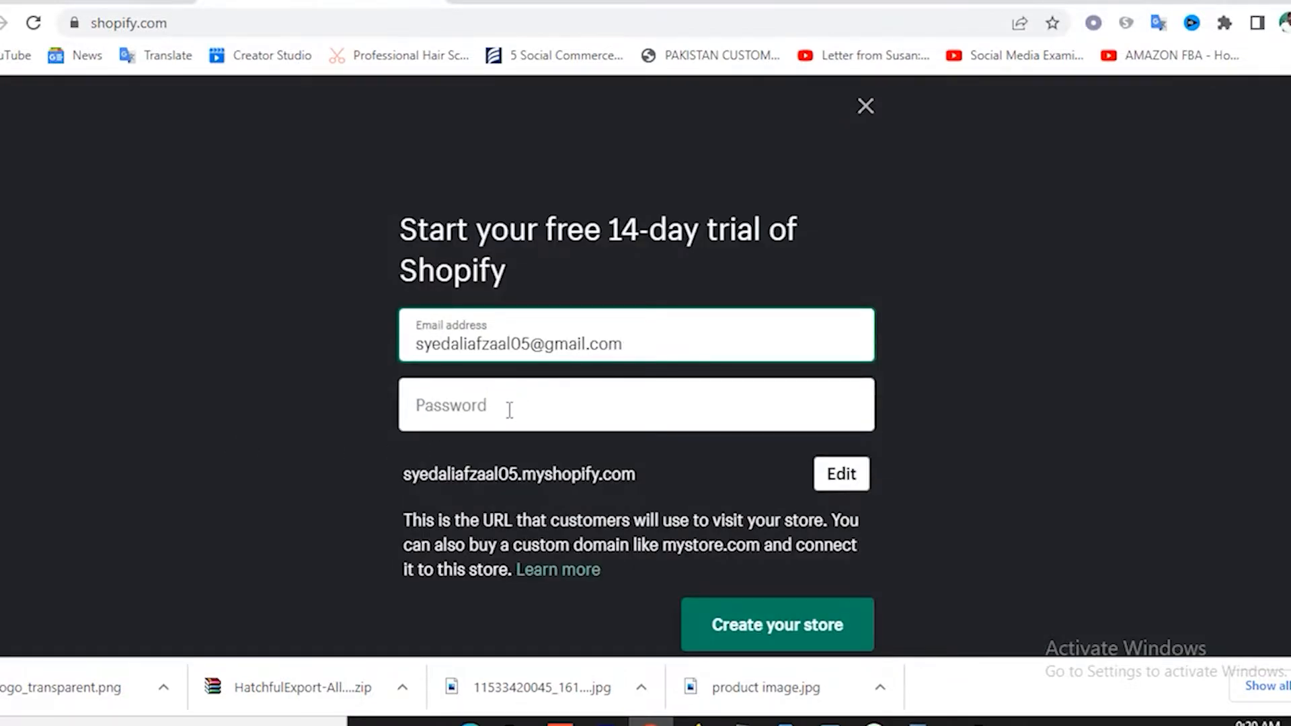
left_click(478, 401)
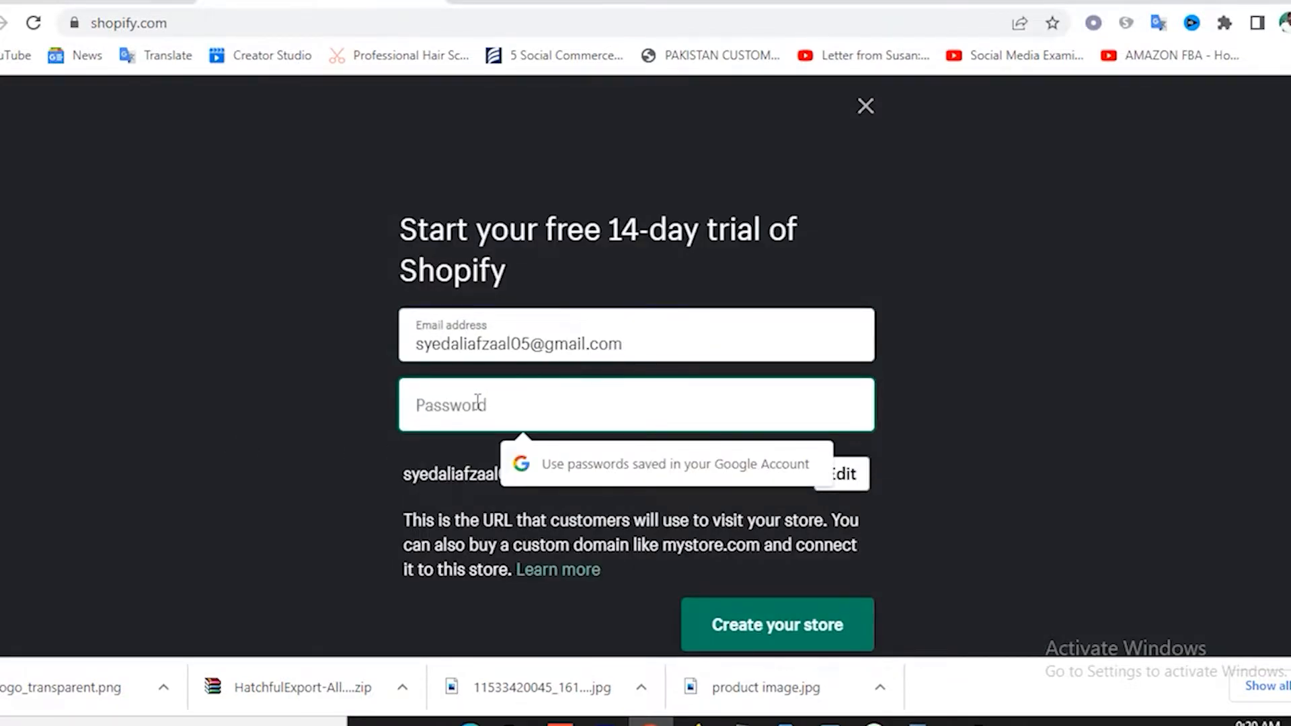
type("*********")
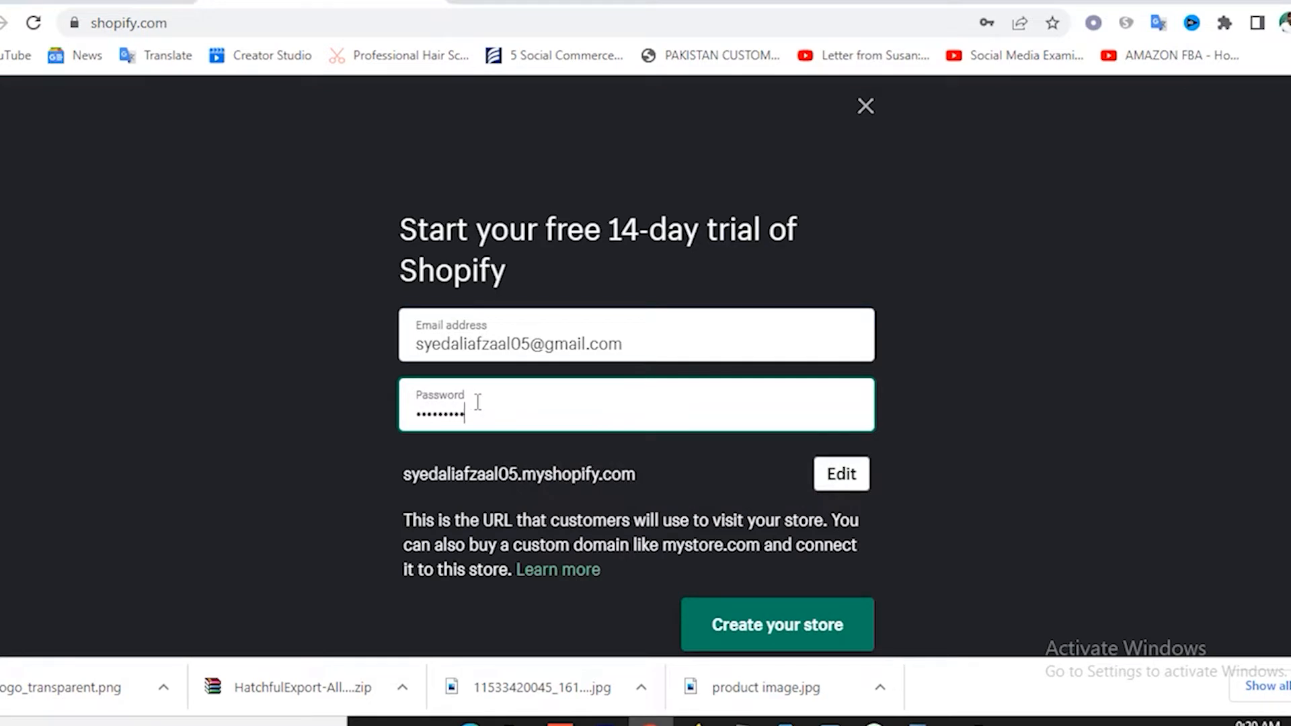
type("***")
scroll(646, 456, "down", 1)
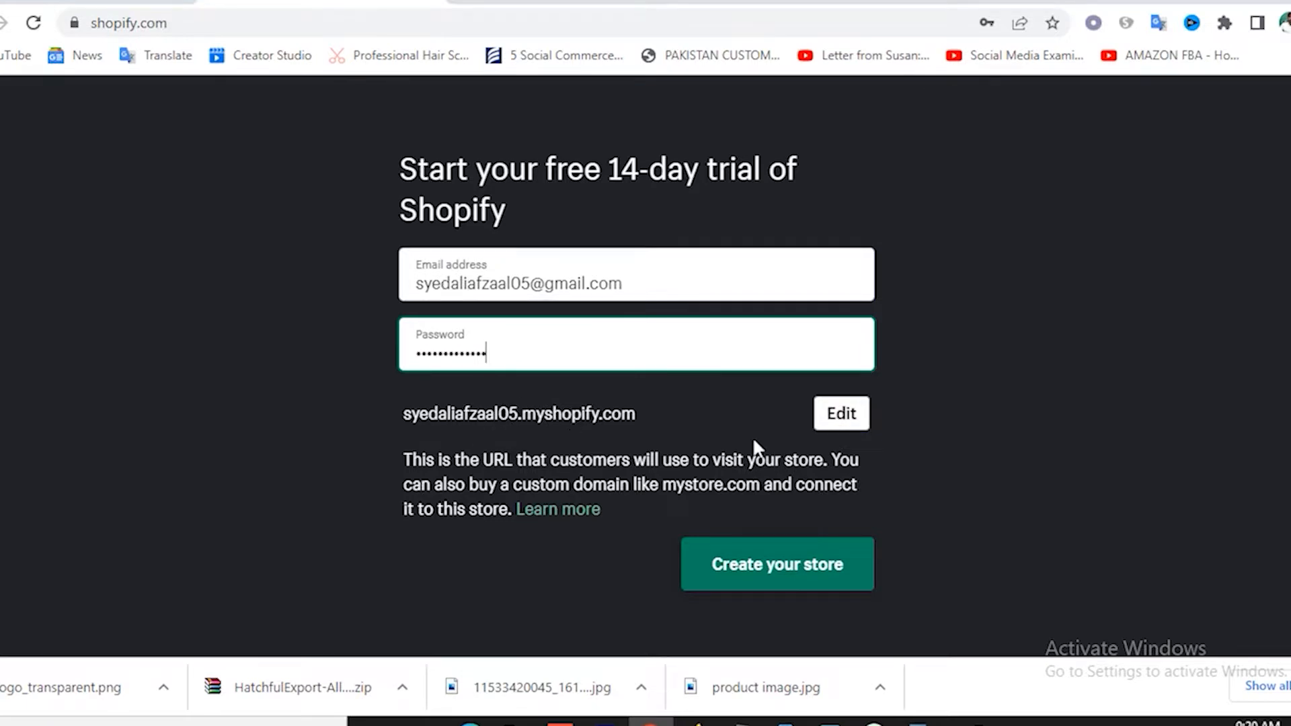
Rename the store URL to belovelypk.myshopify.com and create the store.
left_click(847, 417)
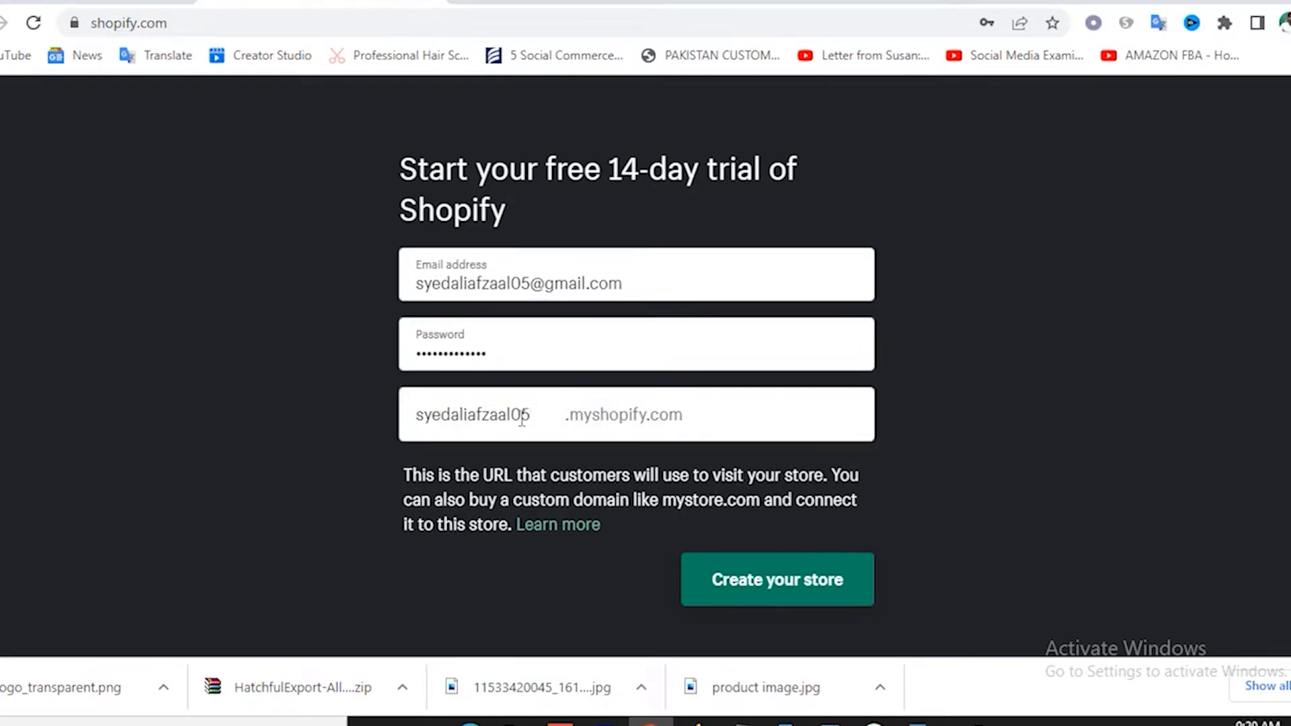
left_click_drag(535, 415, 388, 414)
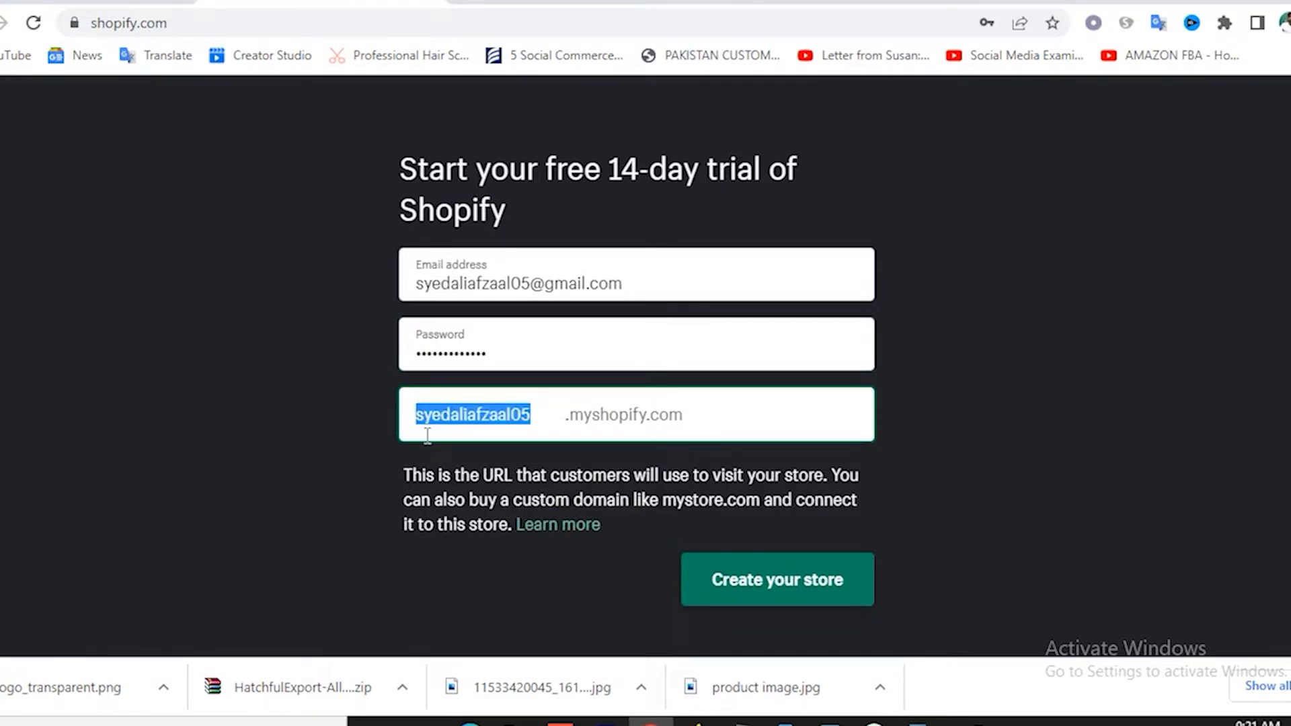
type("belovely")
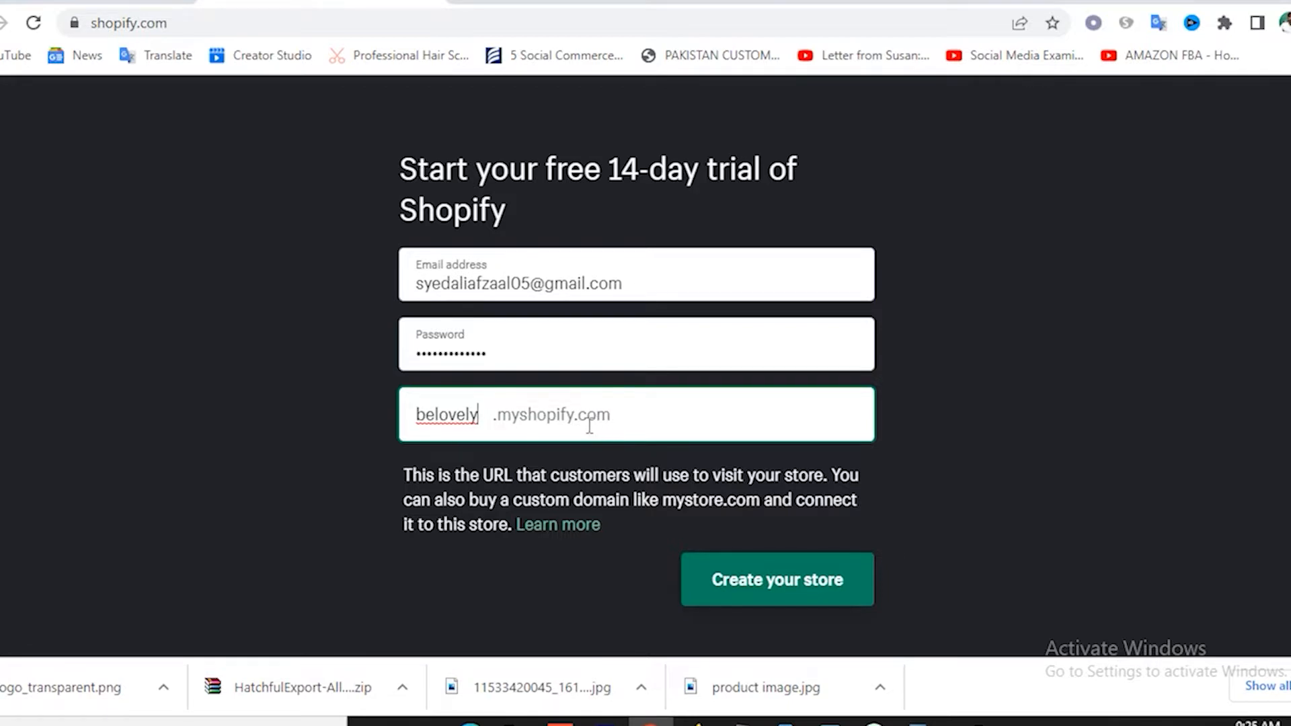
left_click(776, 589)
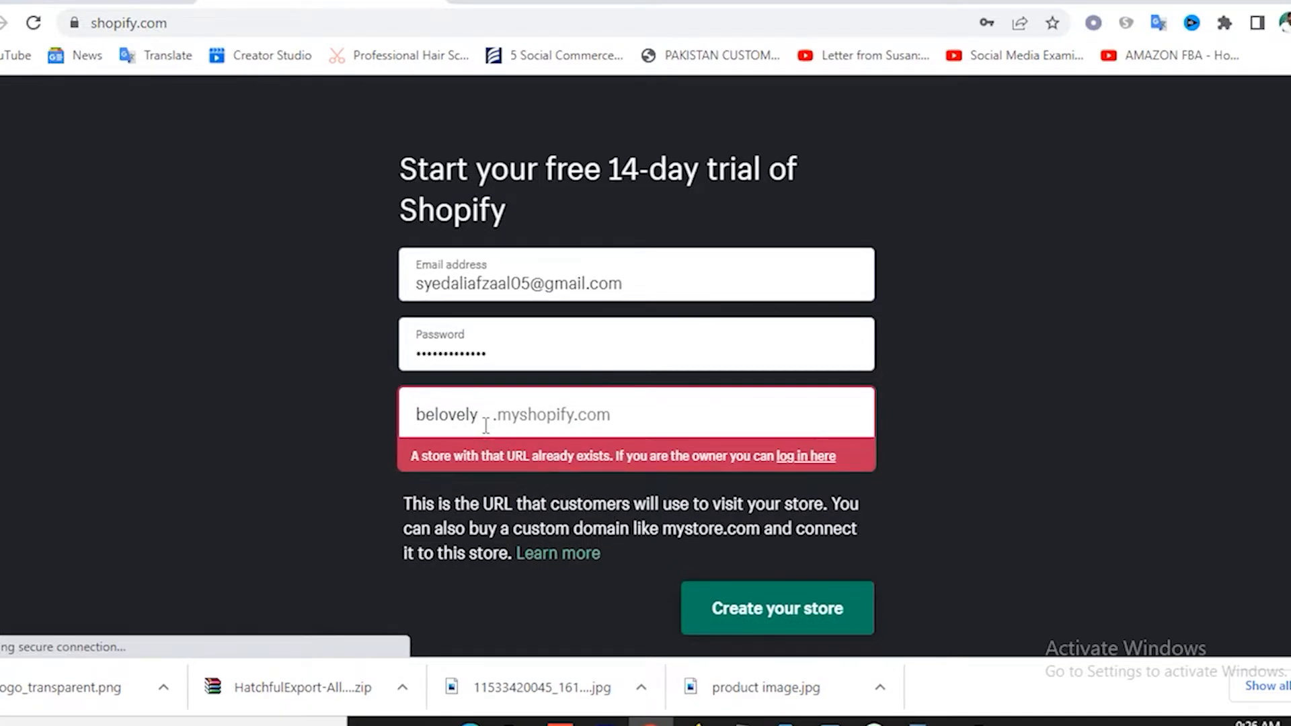
type("pk")
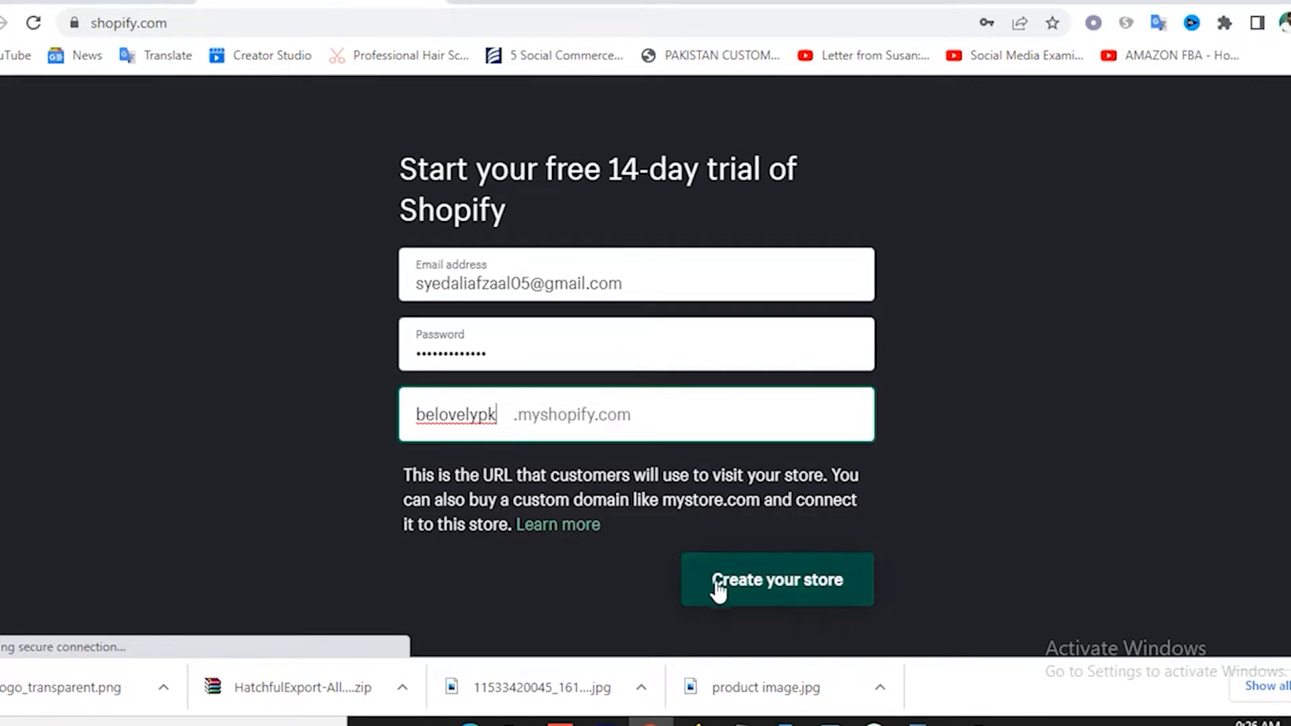
left_click(767, 589)
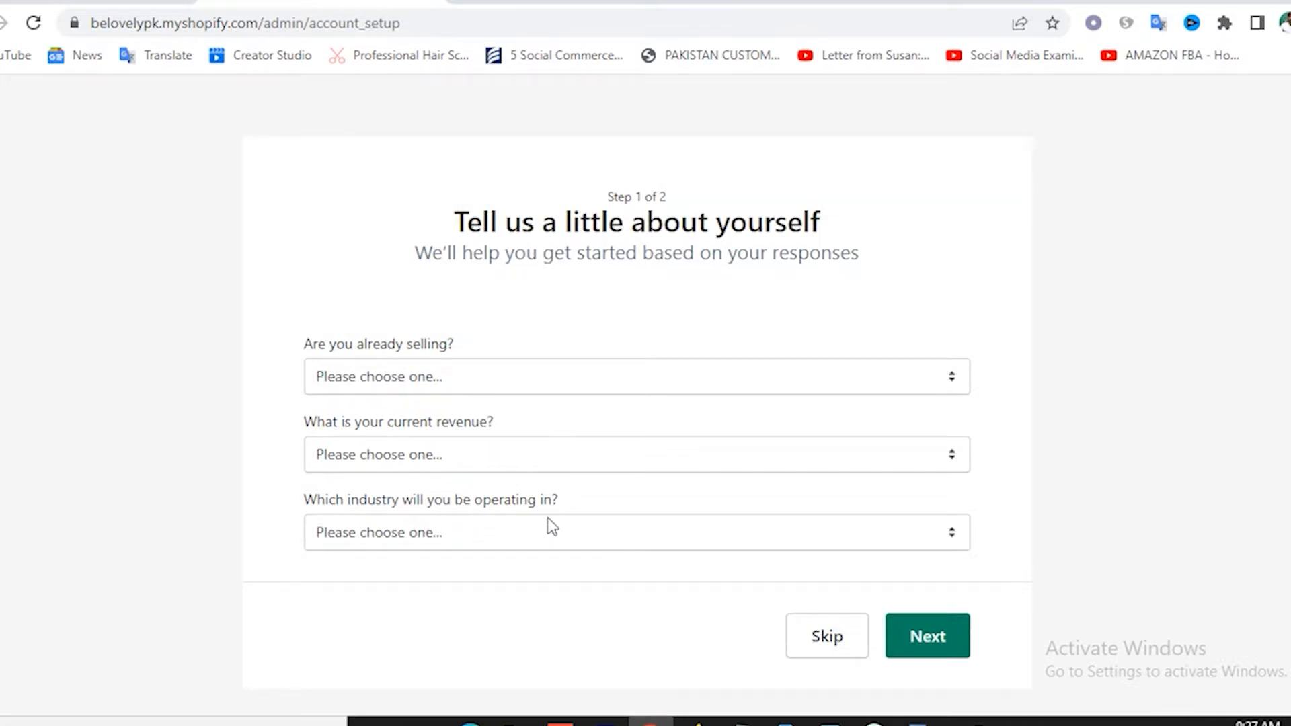
Skip the step 1 questions unanswered and scroll through the address form.
left_click(461, 388)
left_click(195, 443)
left_click(821, 639)
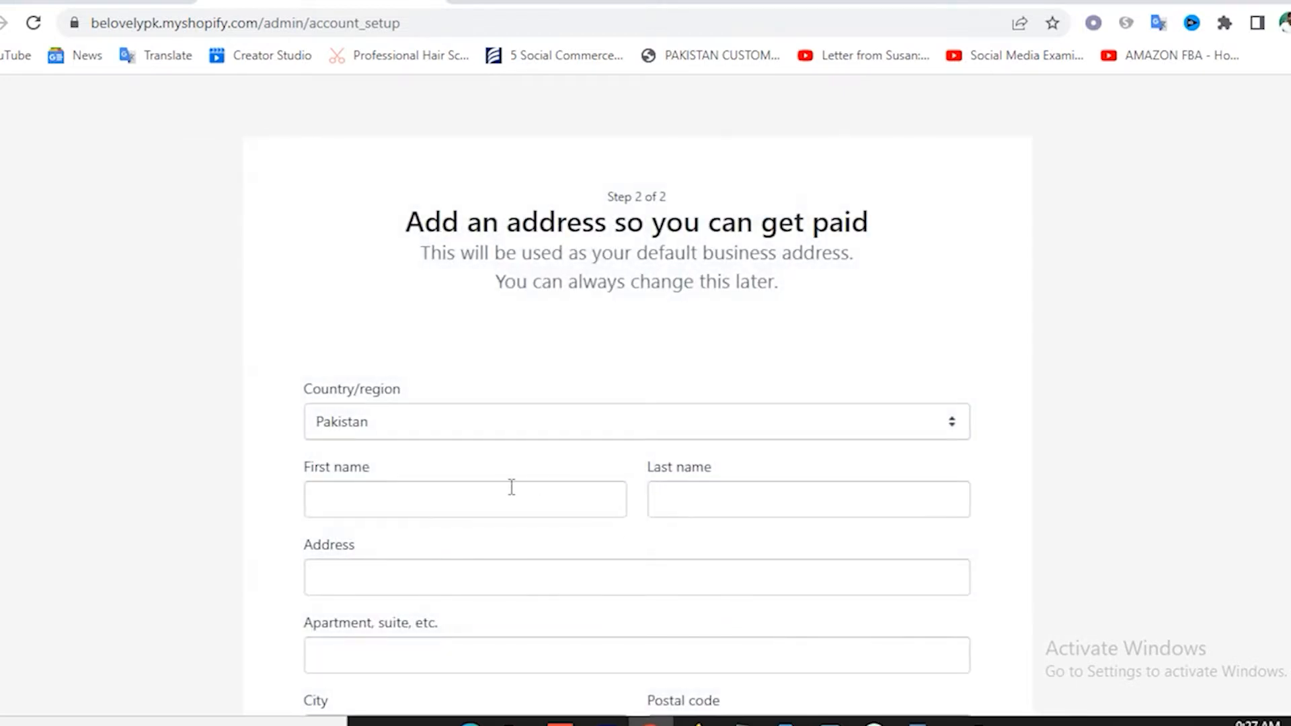
scroll(520, 473, "down", 5)
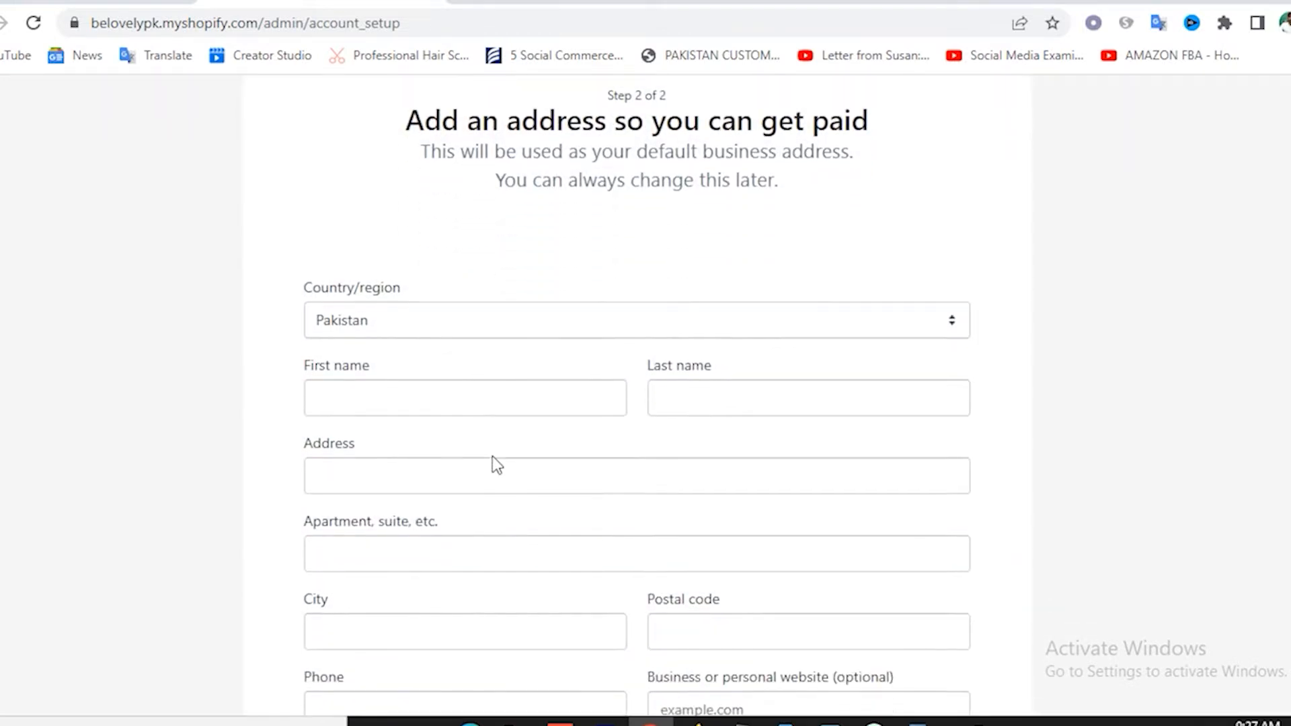
scroll(554, 446, "down", 2)
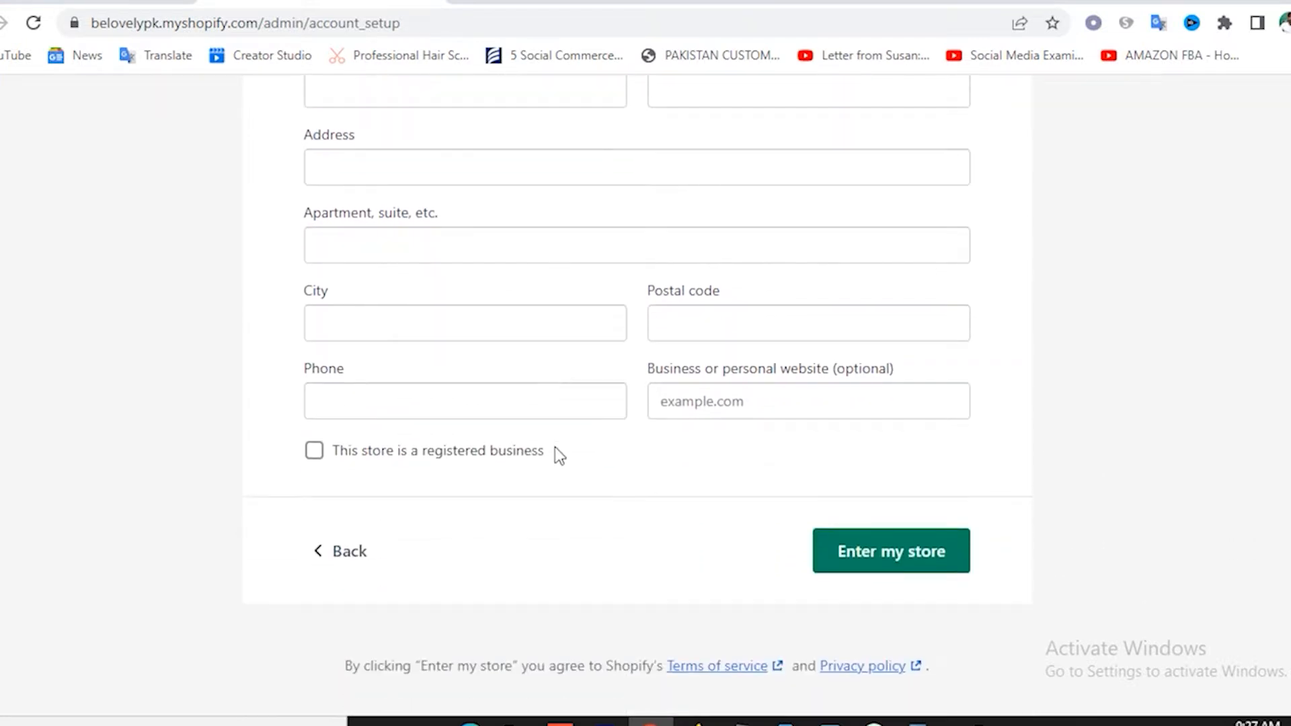
scroll(432, 325, "up", 5)
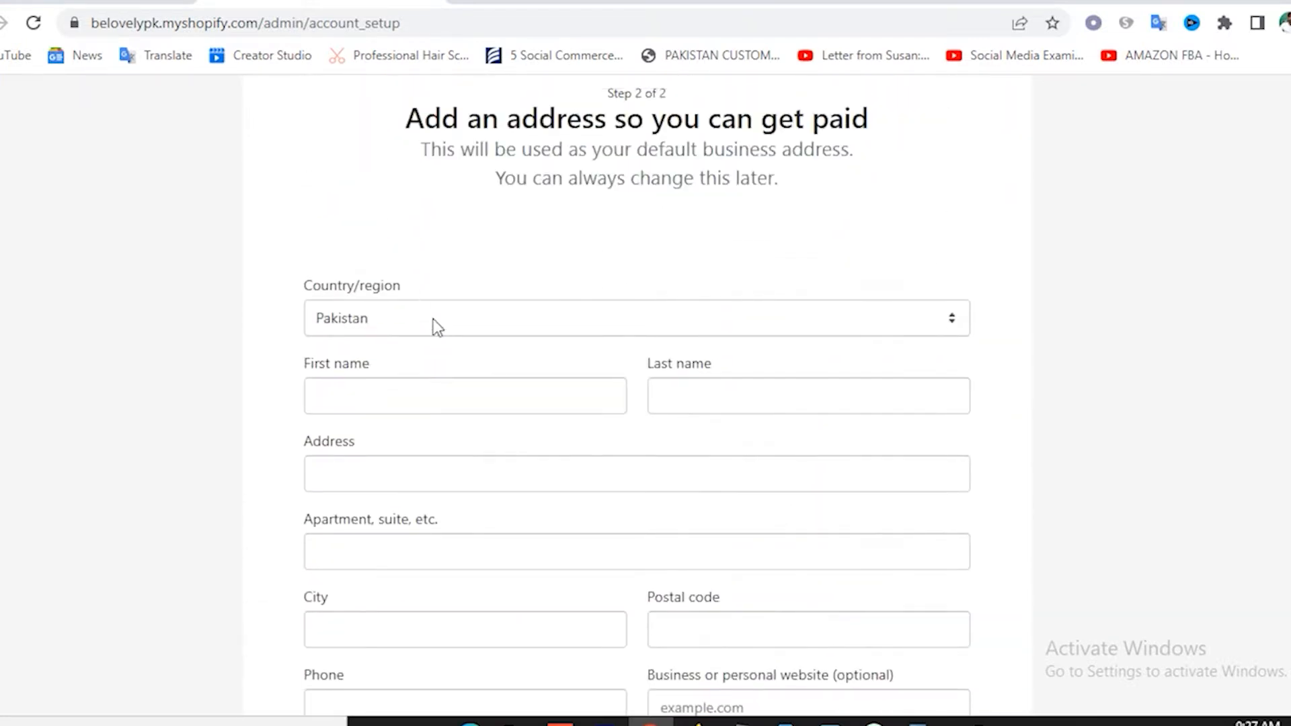
scroll(700, 531, "down", 5)
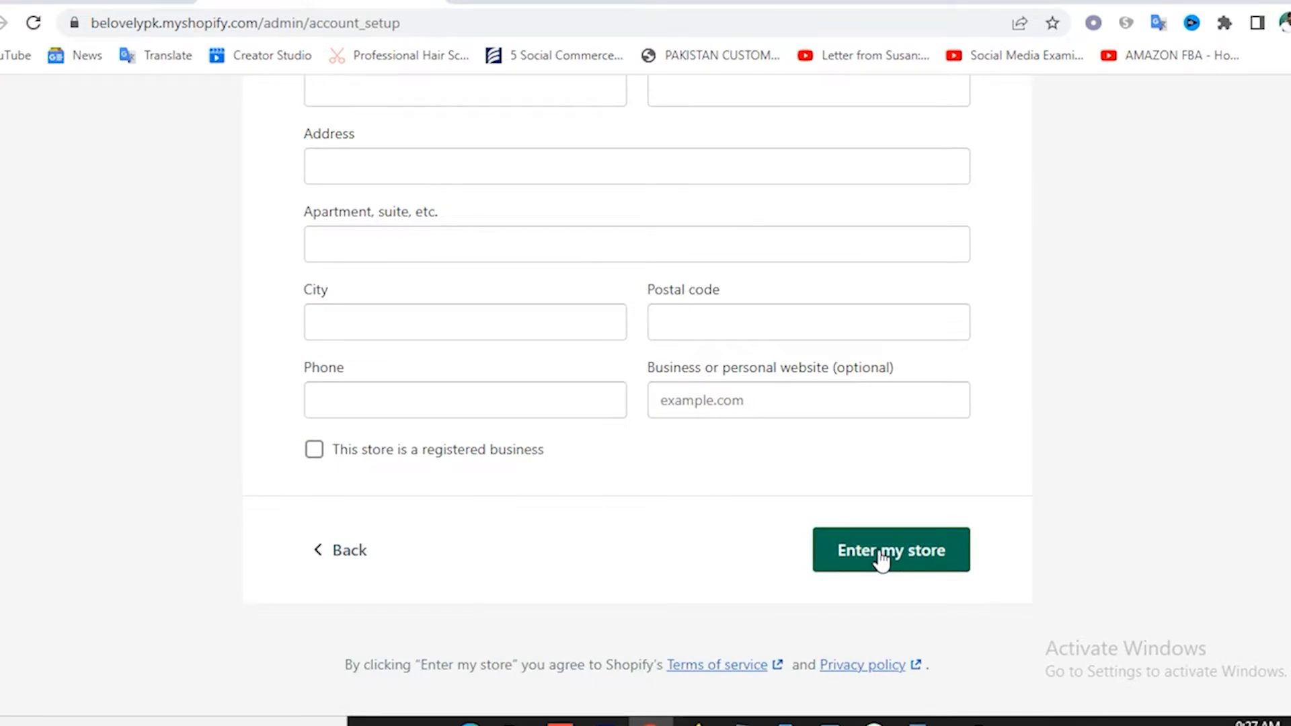
scroll(757, 508, "up", 5)
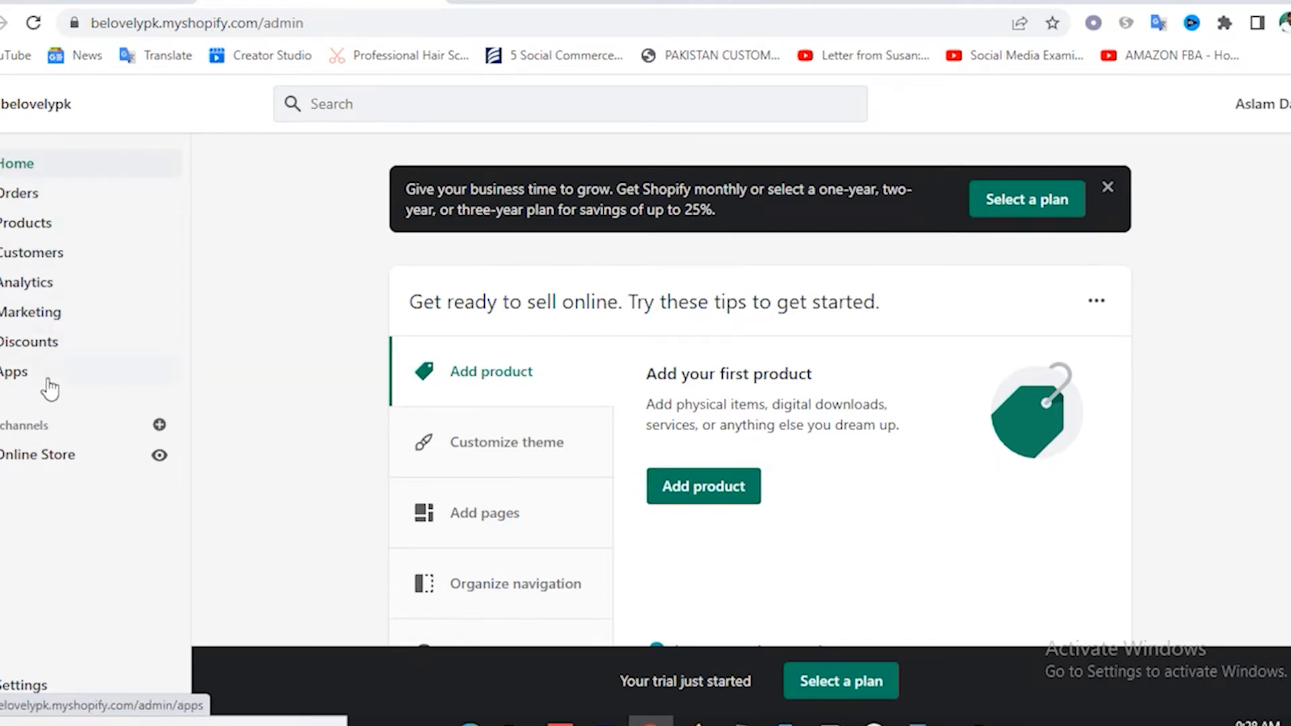
left_click(159, 456)
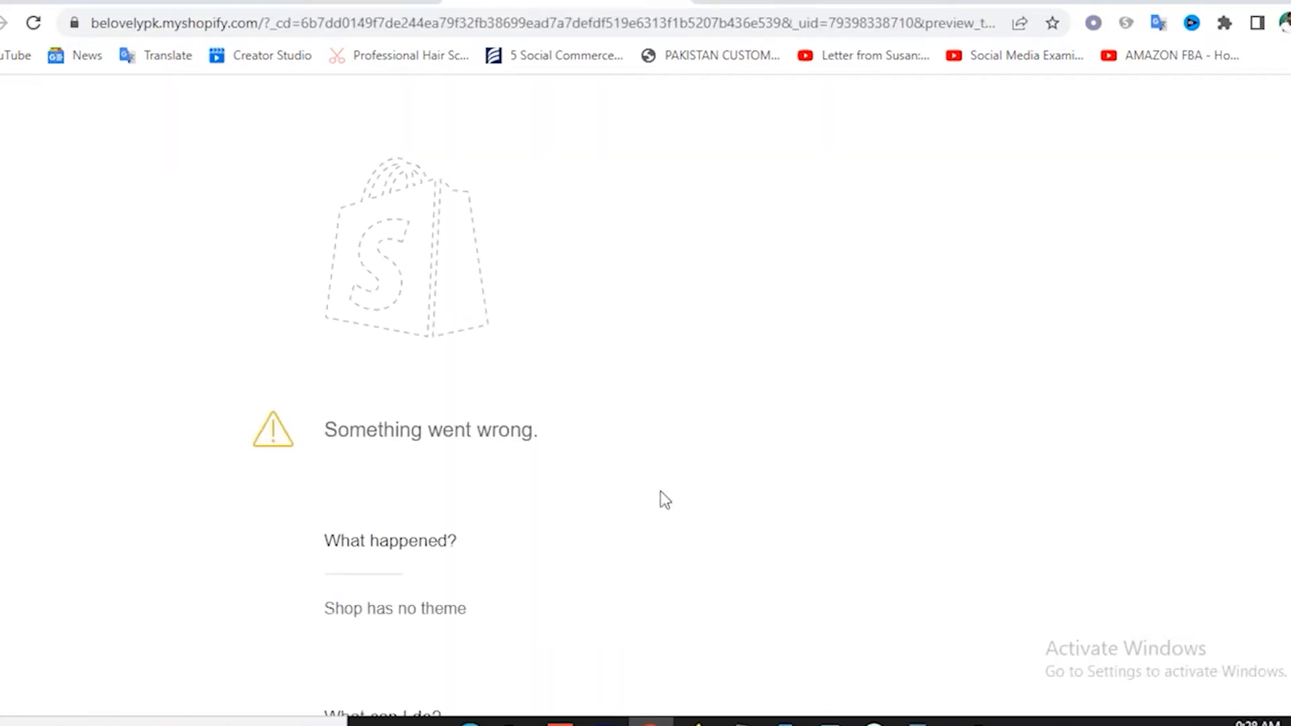
scroll(659, 498, "down", 5)
scroll(659, 498, "up", 5)
left_click_drag(325, 430, 597, 456)
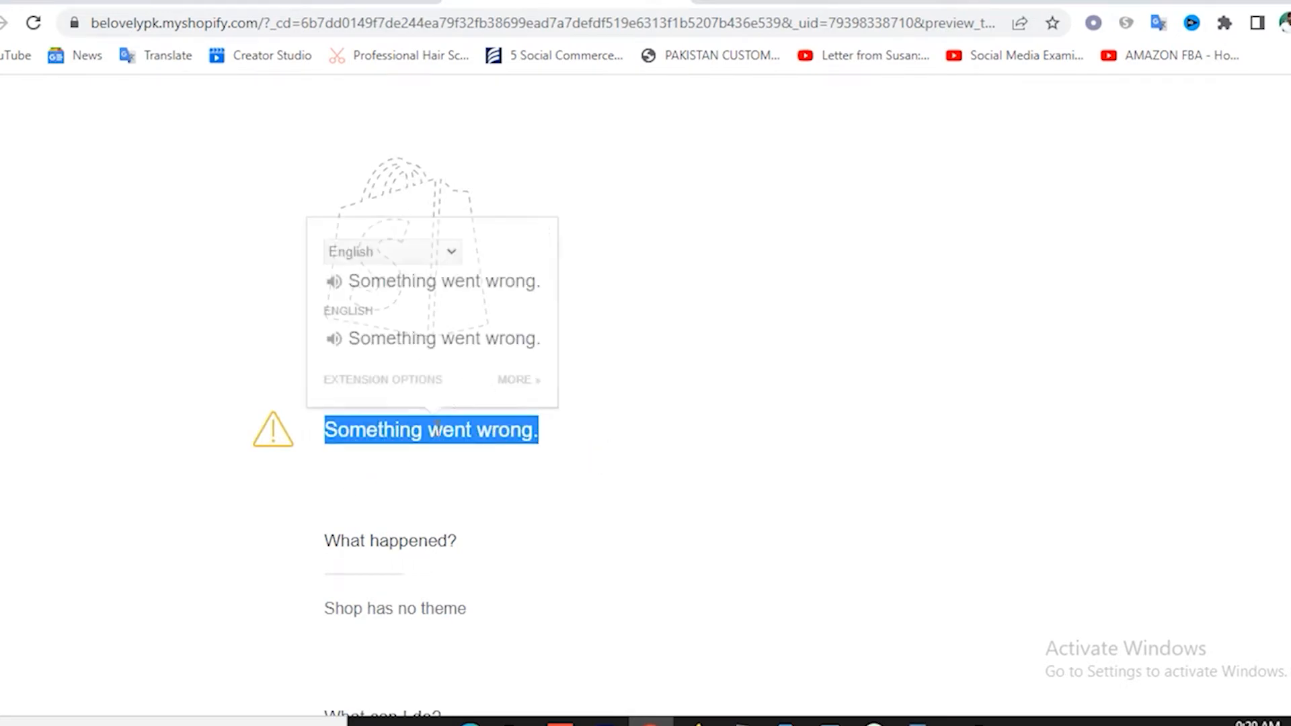
left_click(447, 403)
left_click(764, 471)
left_click(323, 2)
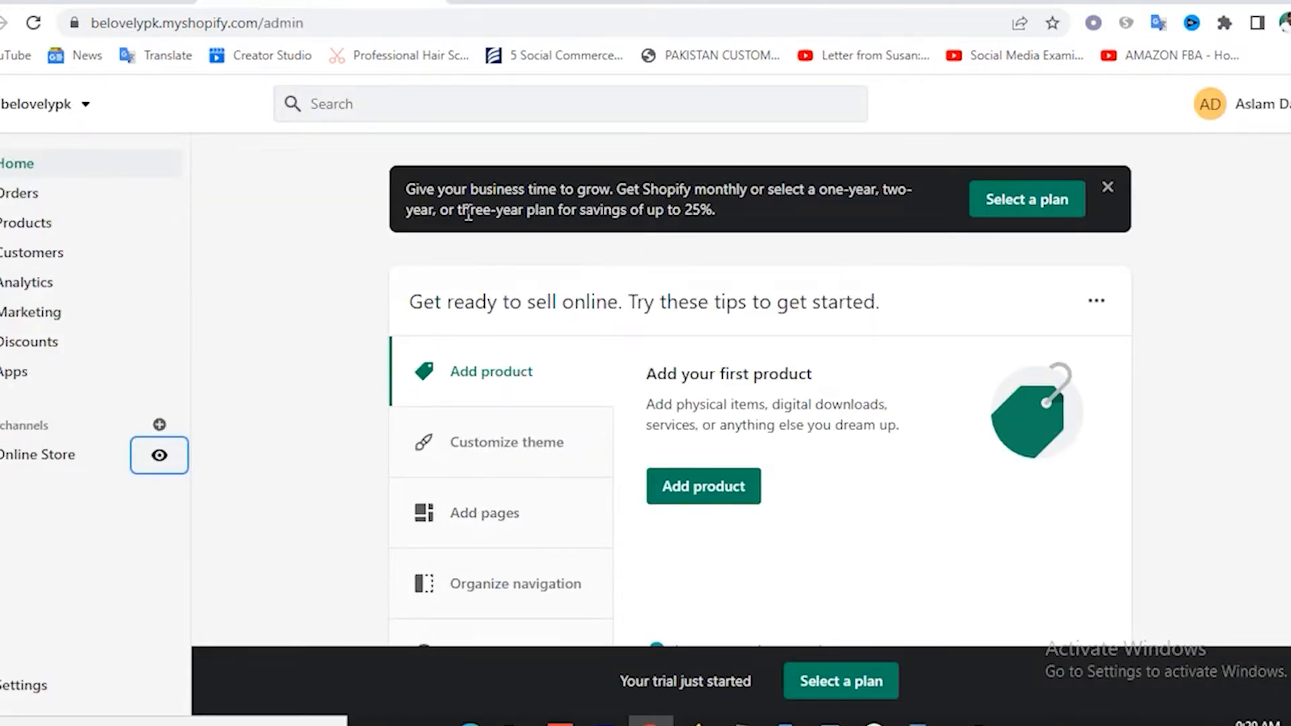
left_click(553, 4)
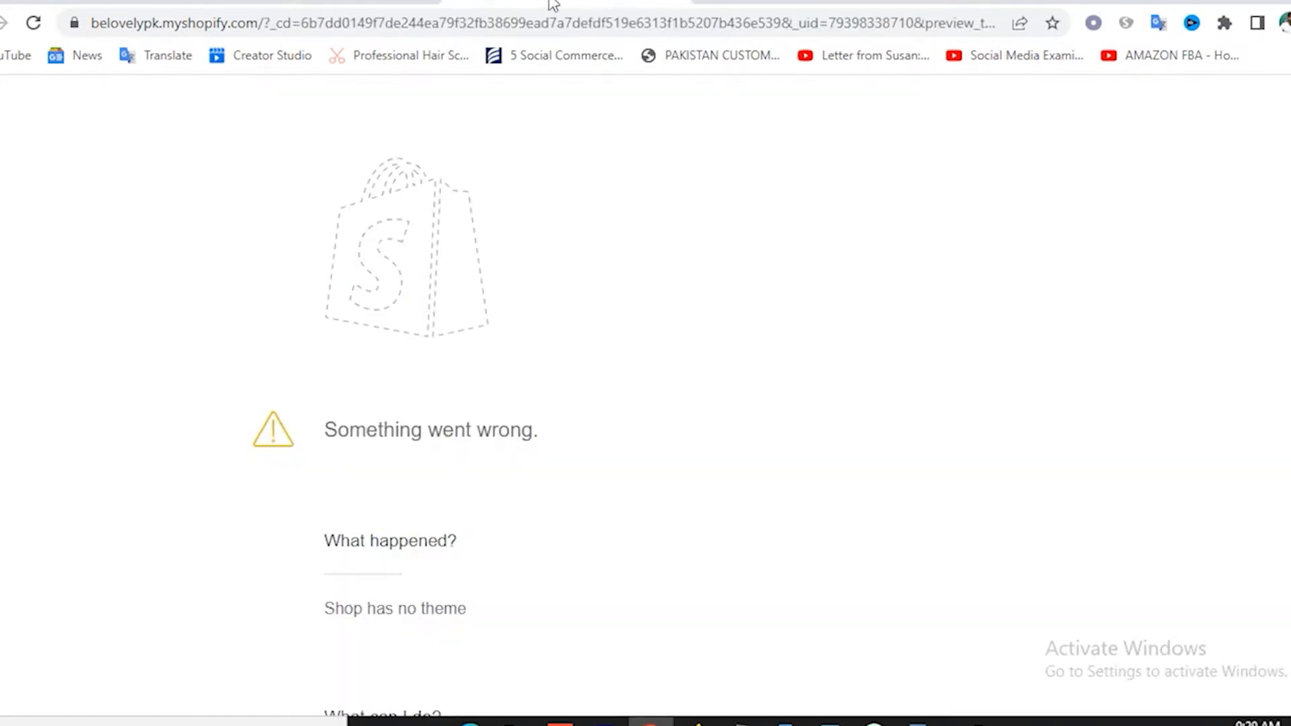
left_click(298, 6)
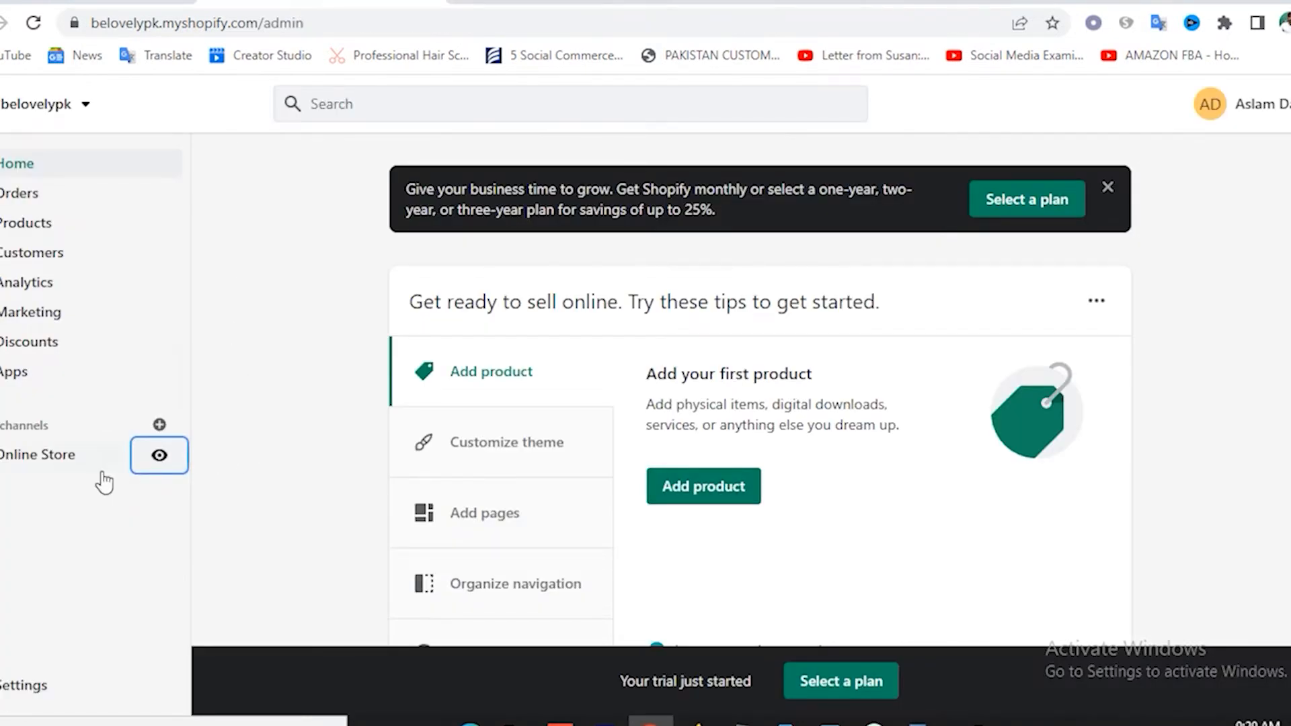
left_click(40, 466)
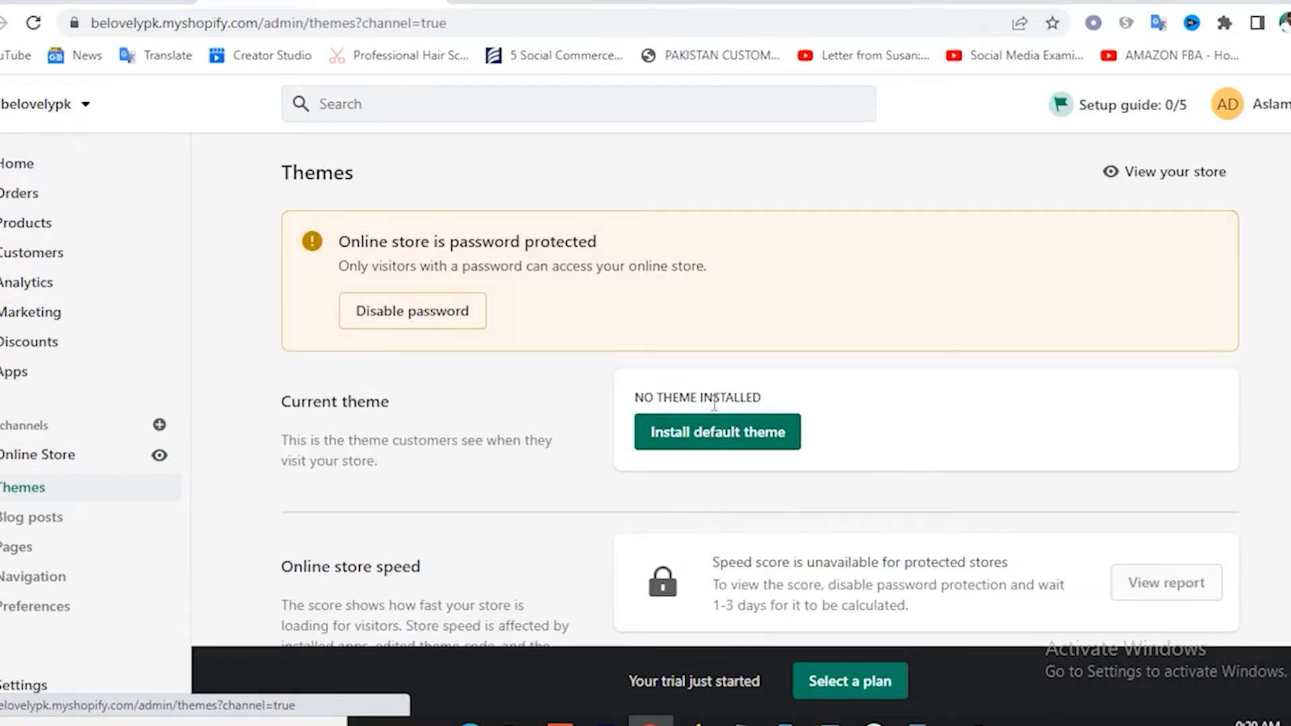
scroll(871, 422, "down", 2)
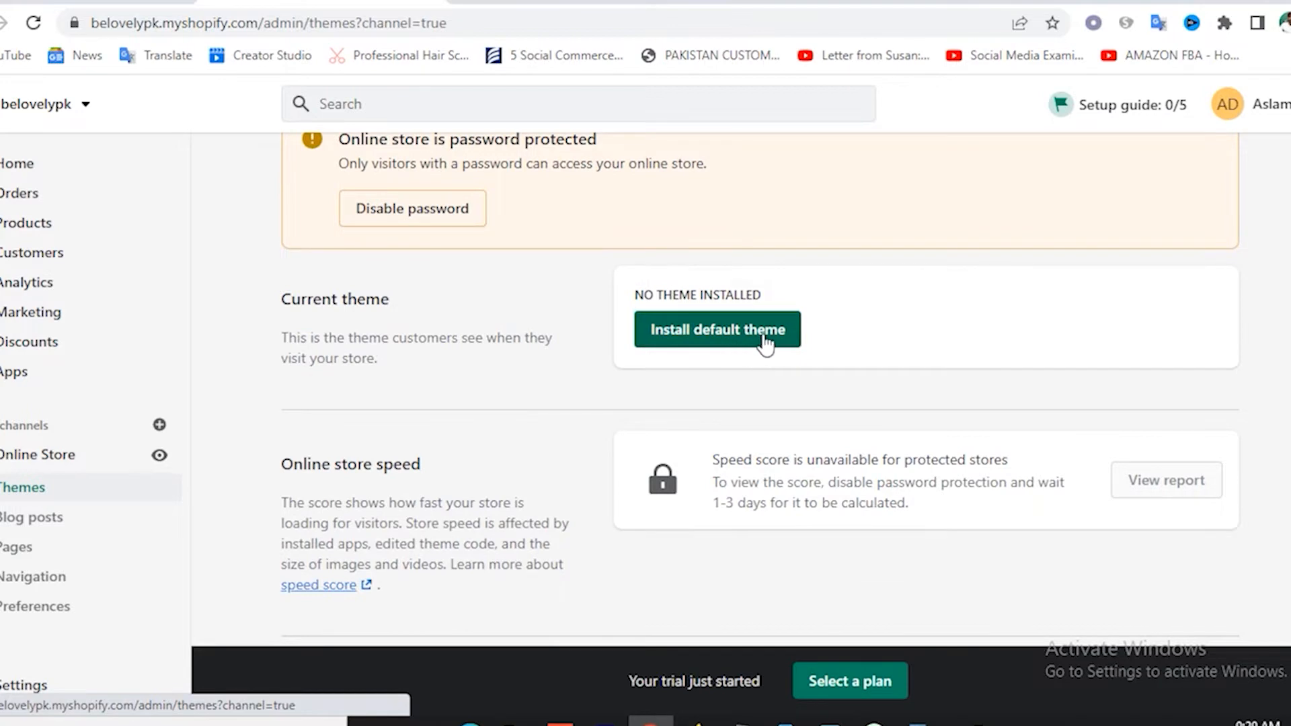
left_click(712, 350)
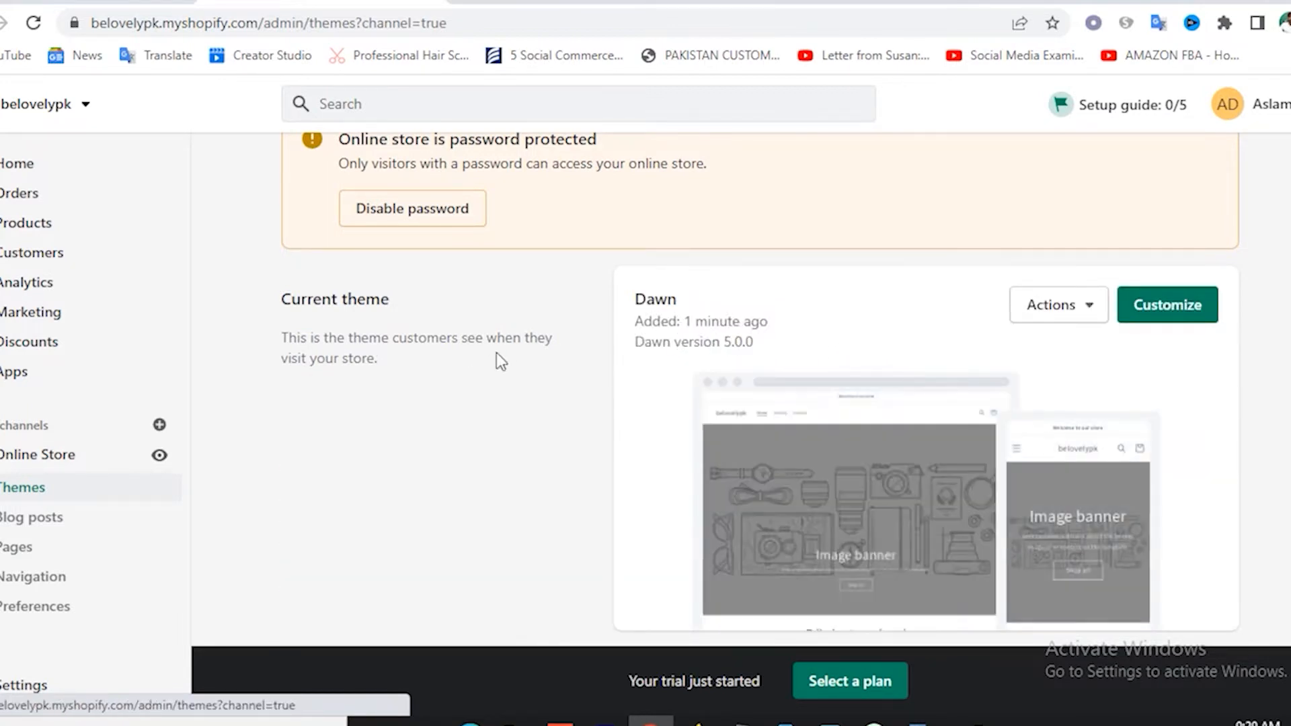
scroll(740, 349, "down", 6)
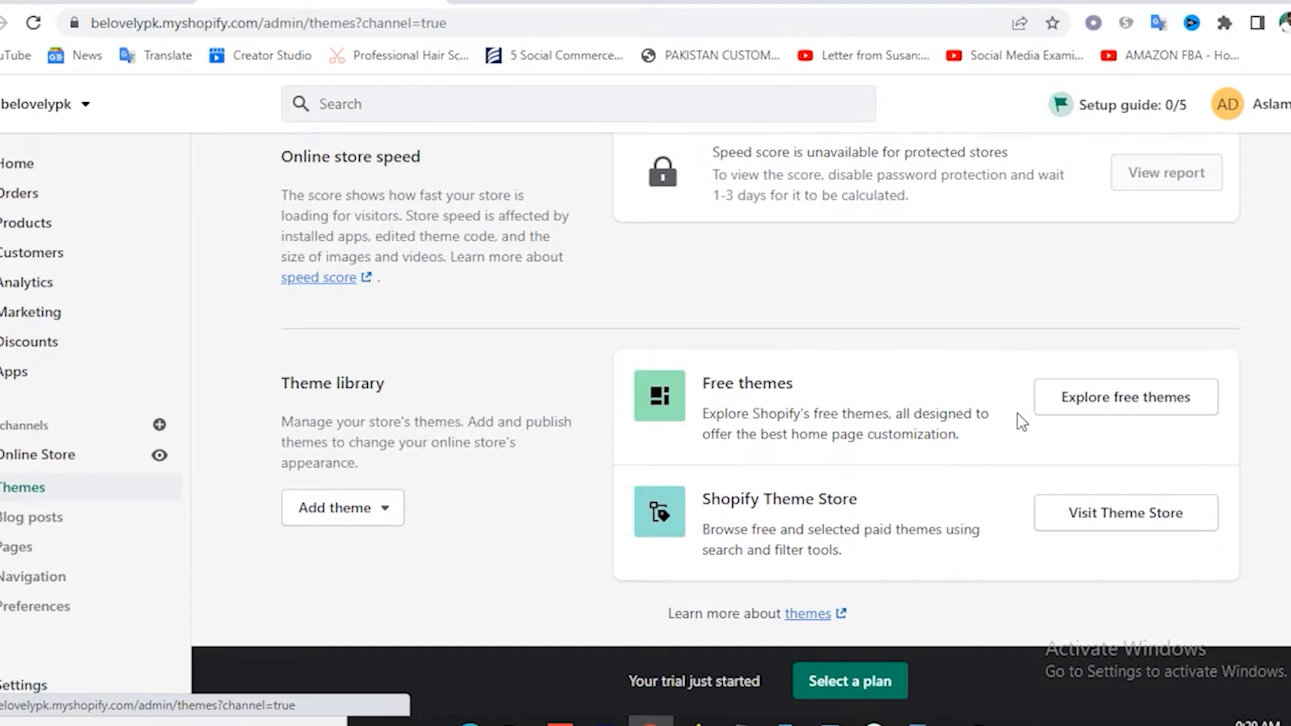
Browse the free themes and add the Sense theme to the theme library.
left_click(1079, 404)
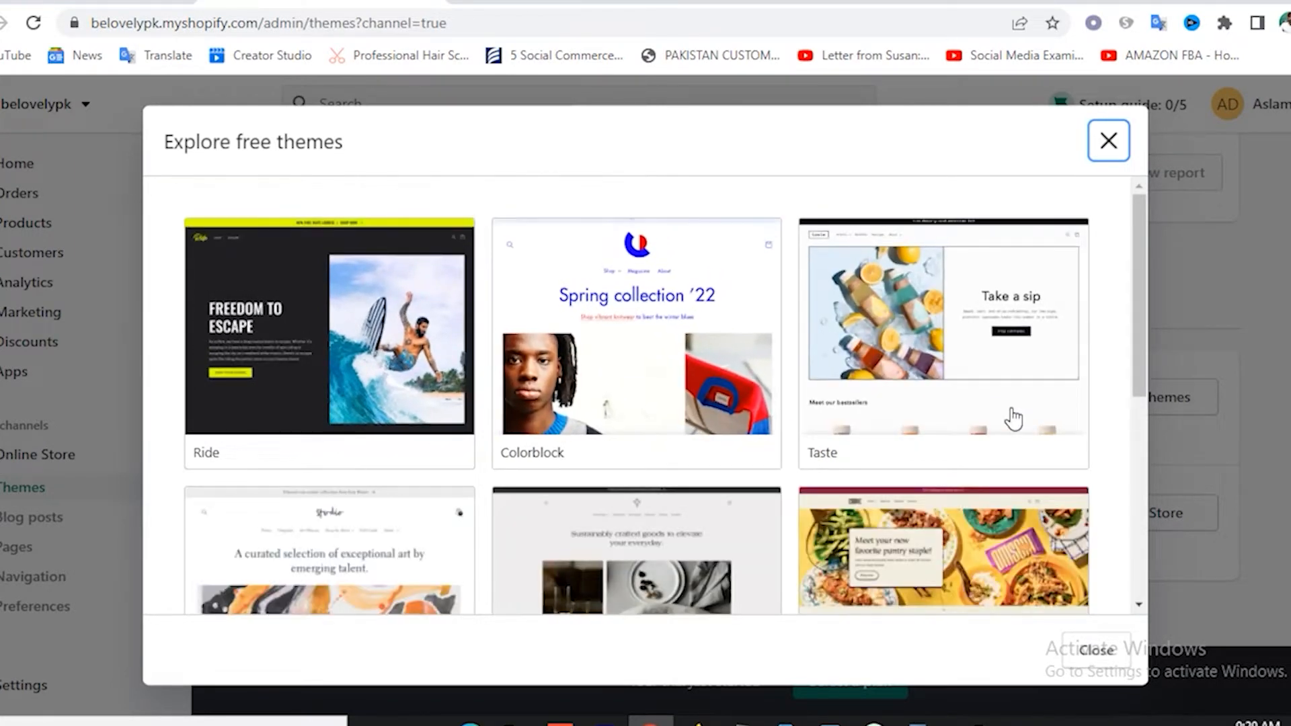
scroll(952, 427, "down", 3)
scroll(952, 427, "down", 1)
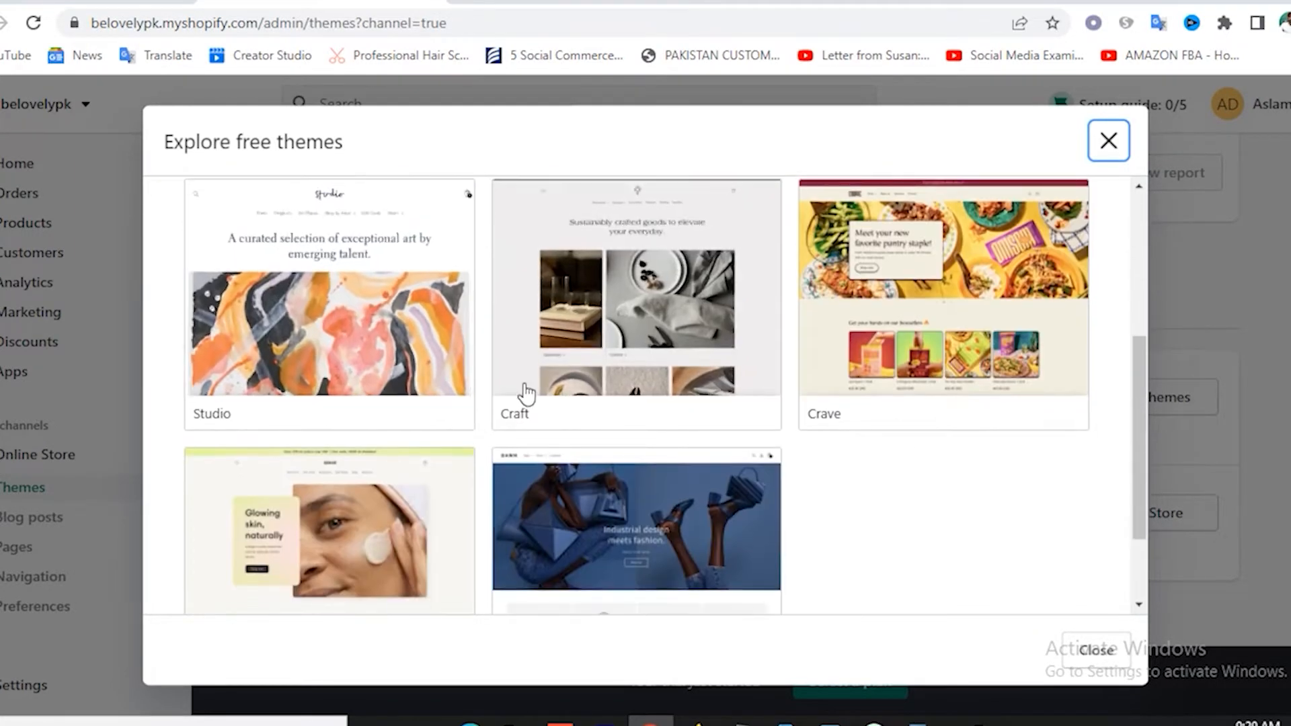
scroll(929, 387, "down", 1)
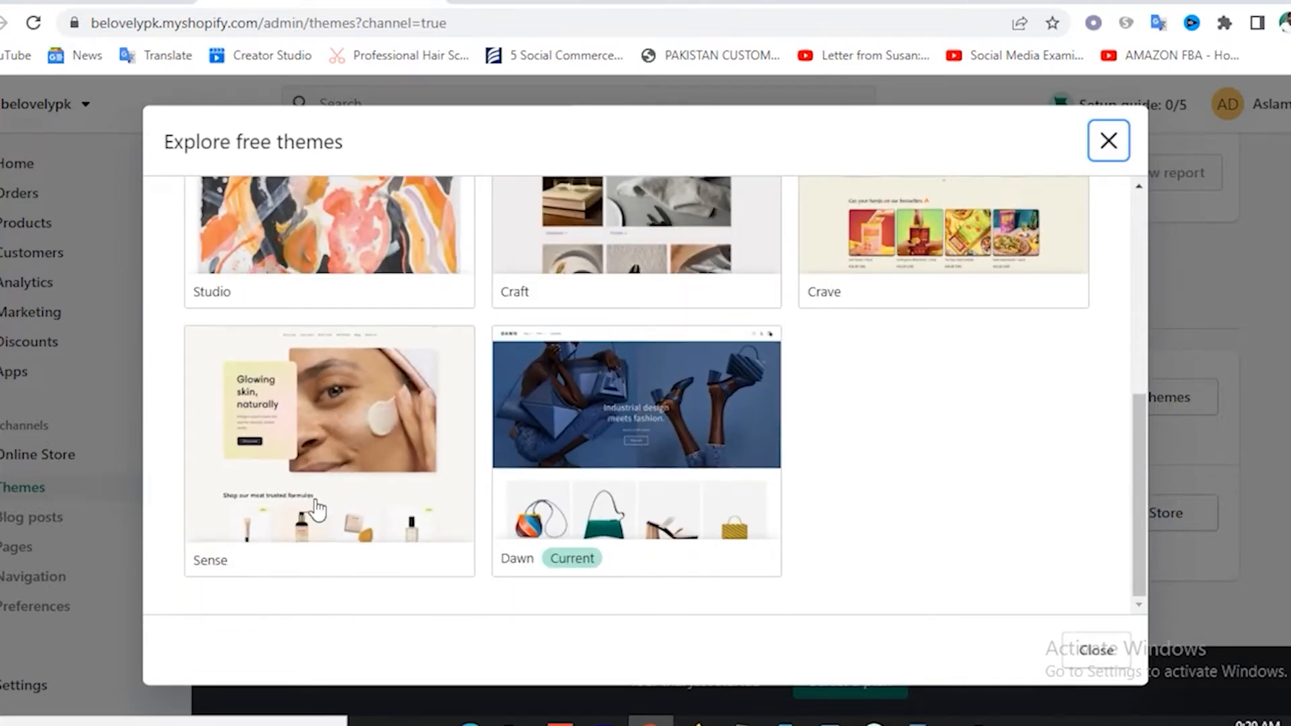
scroll(369, 422, "up", 5)
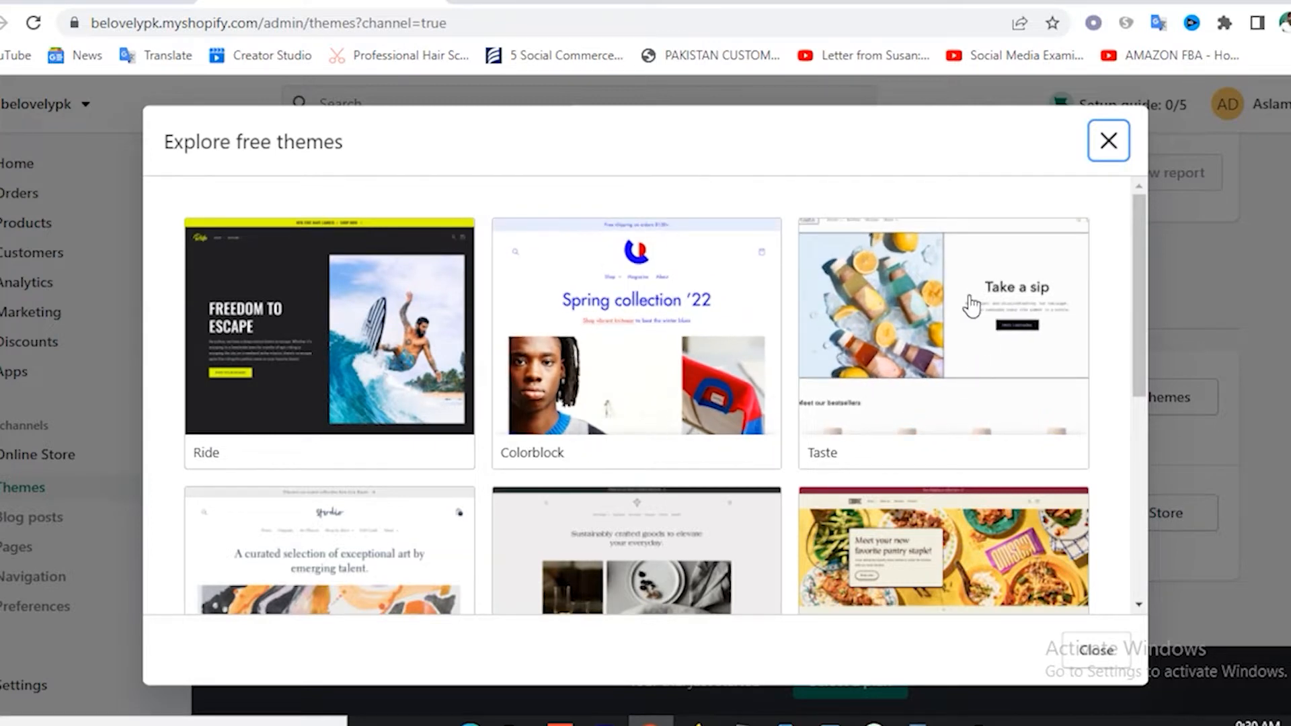
scroll(969, 357, "down", 2)
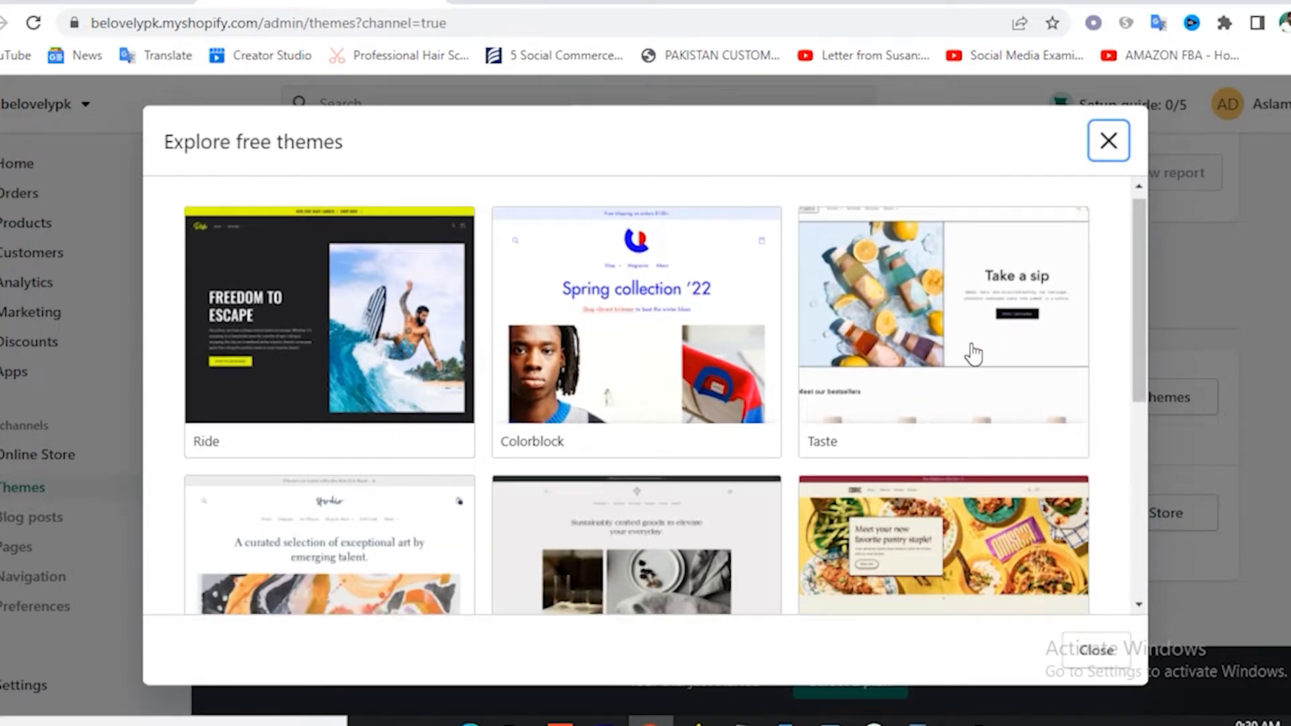
scroll(974, 354, "up", 2)
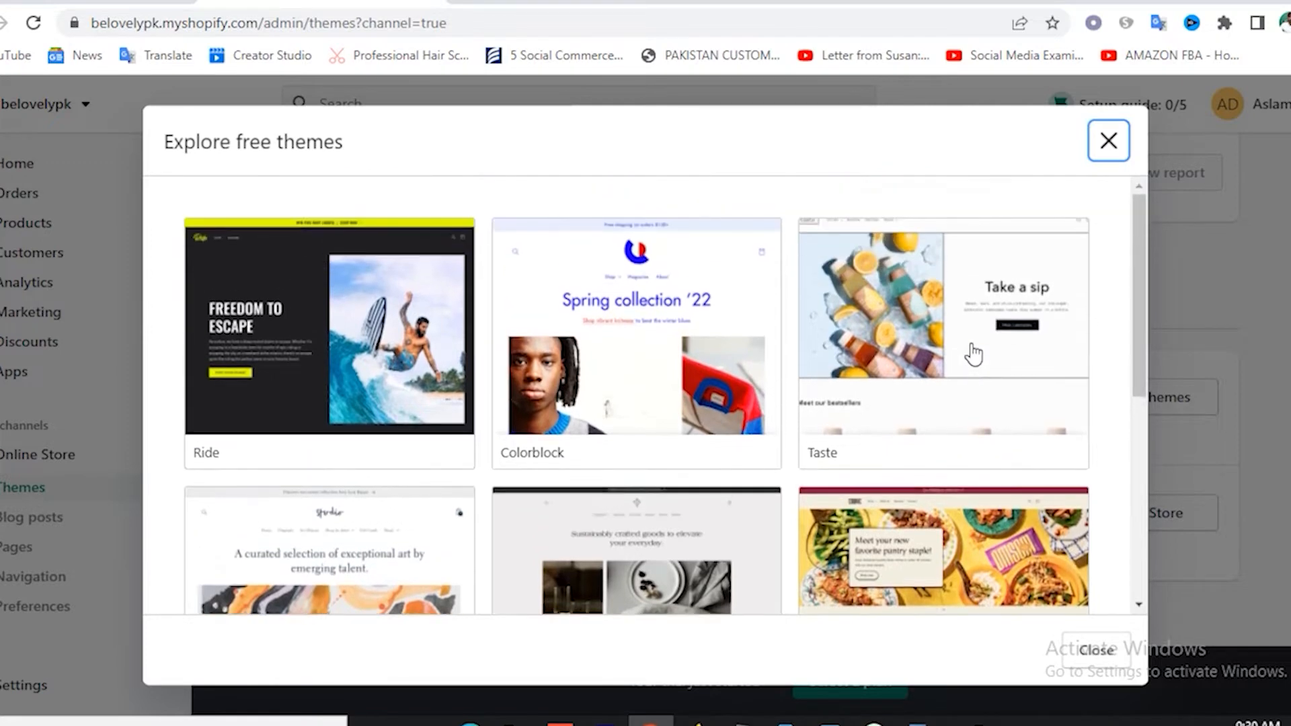
scroll(974, 350, "down", 8)
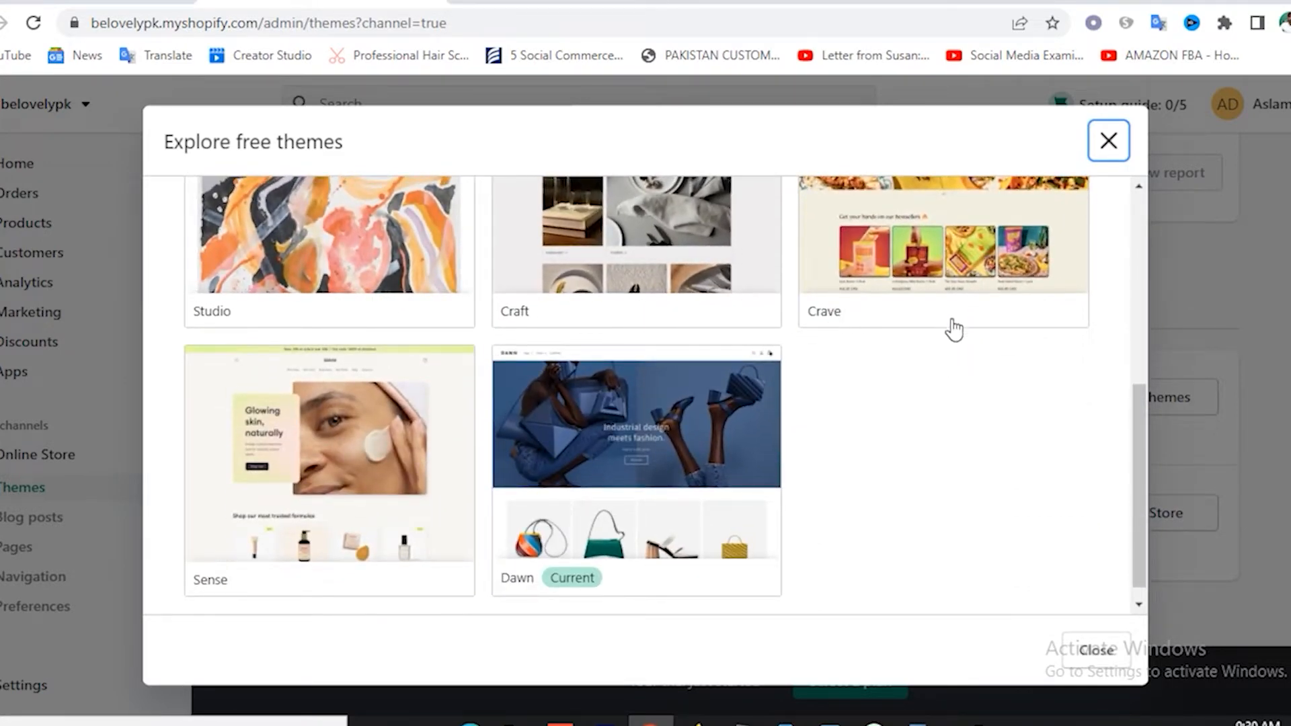
scroll(941, 336, "up", 4)
scroll(927, 350, "down", 4)
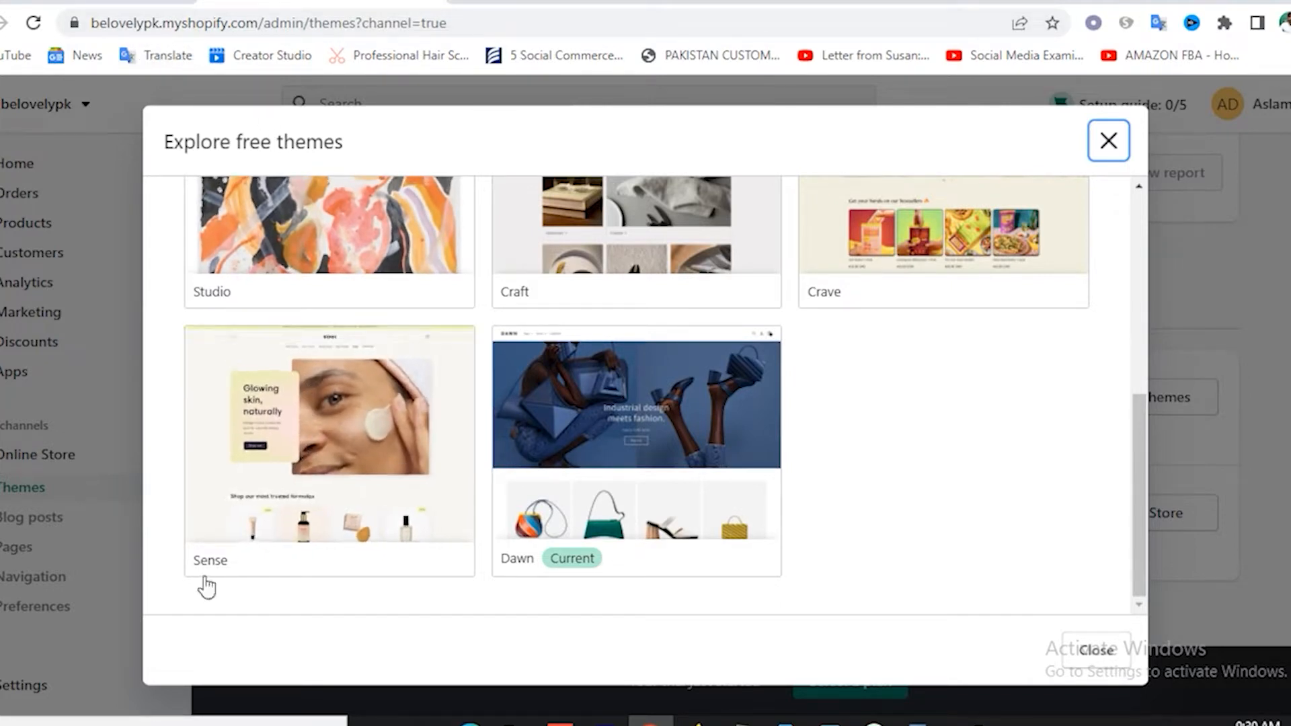
left_click(323, 434)
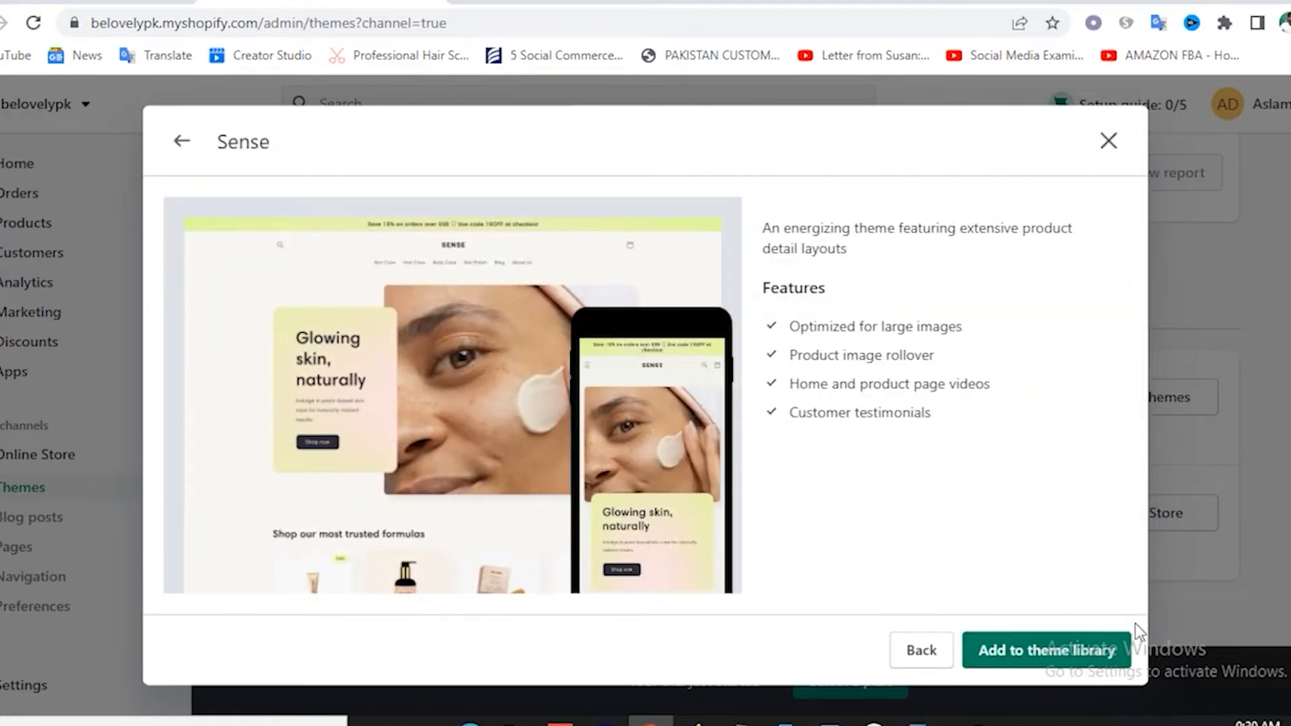
left_click(1064, 662)
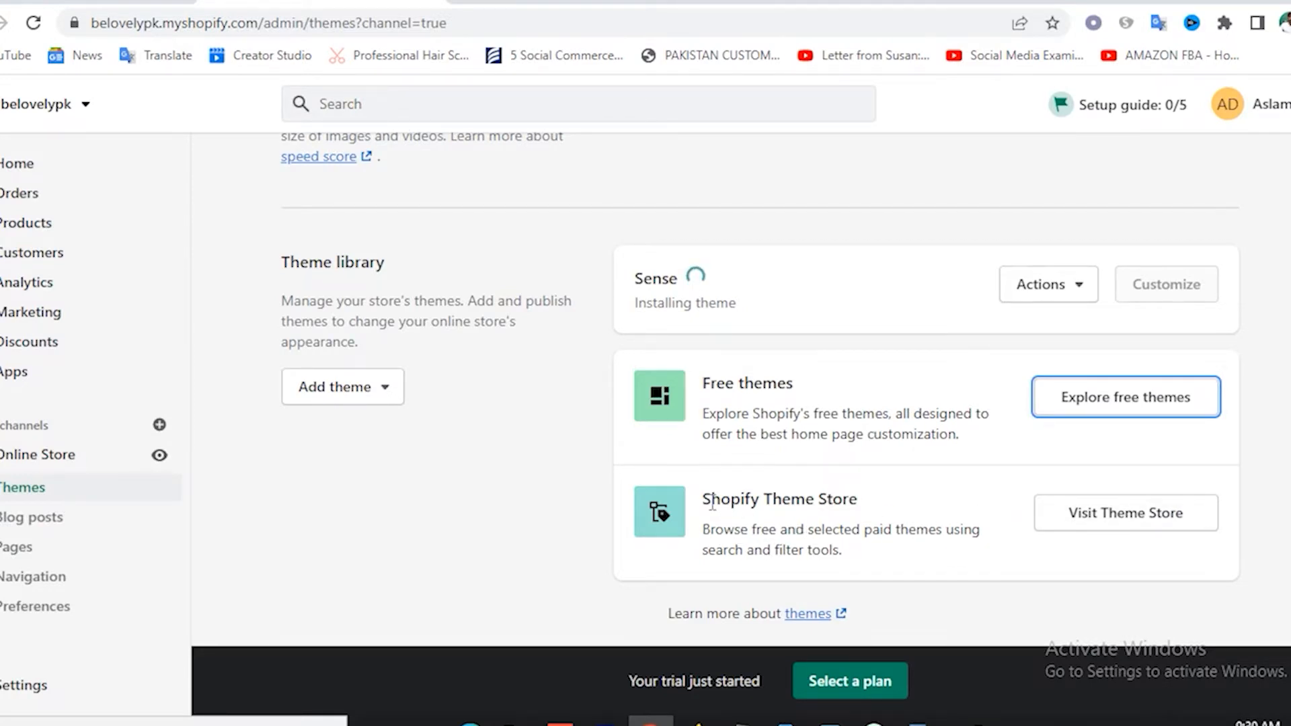
Open the Shopify Theme Store from the admin Themes page.
left_click_drag(706, 503, 876, 503)
left_click(875, 503)
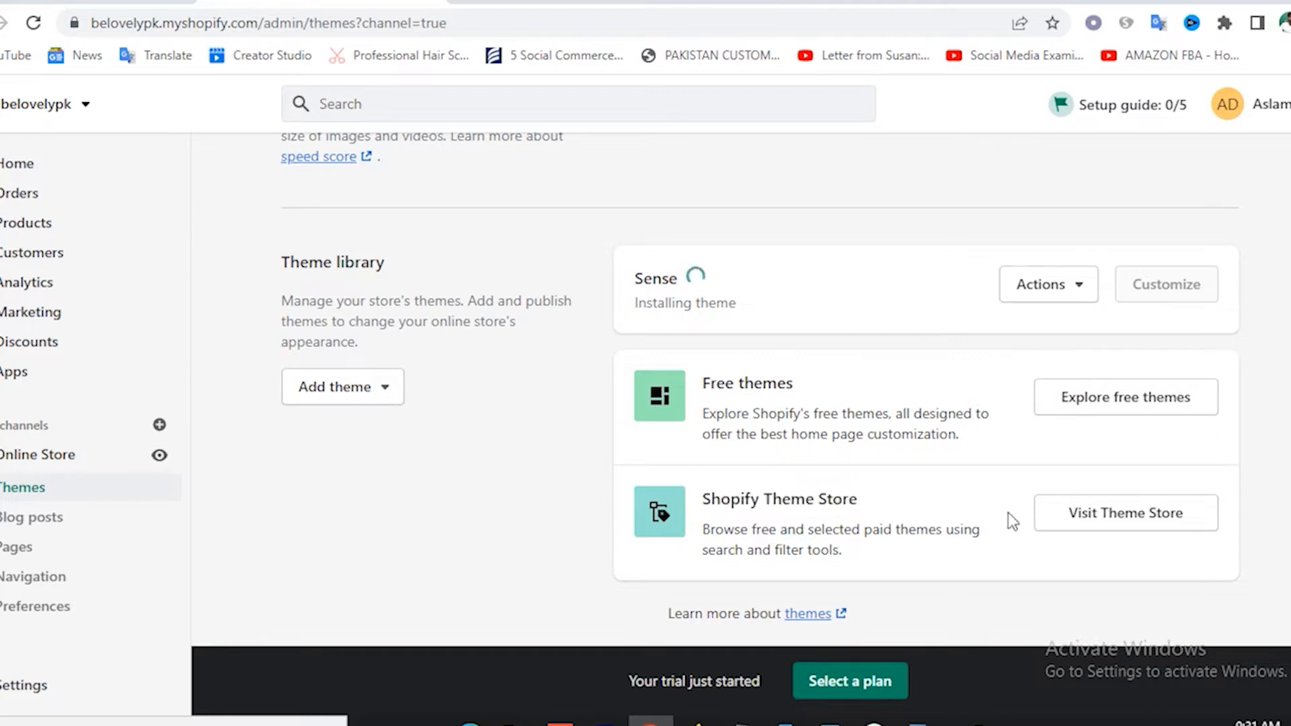
left_click(1119, 519)
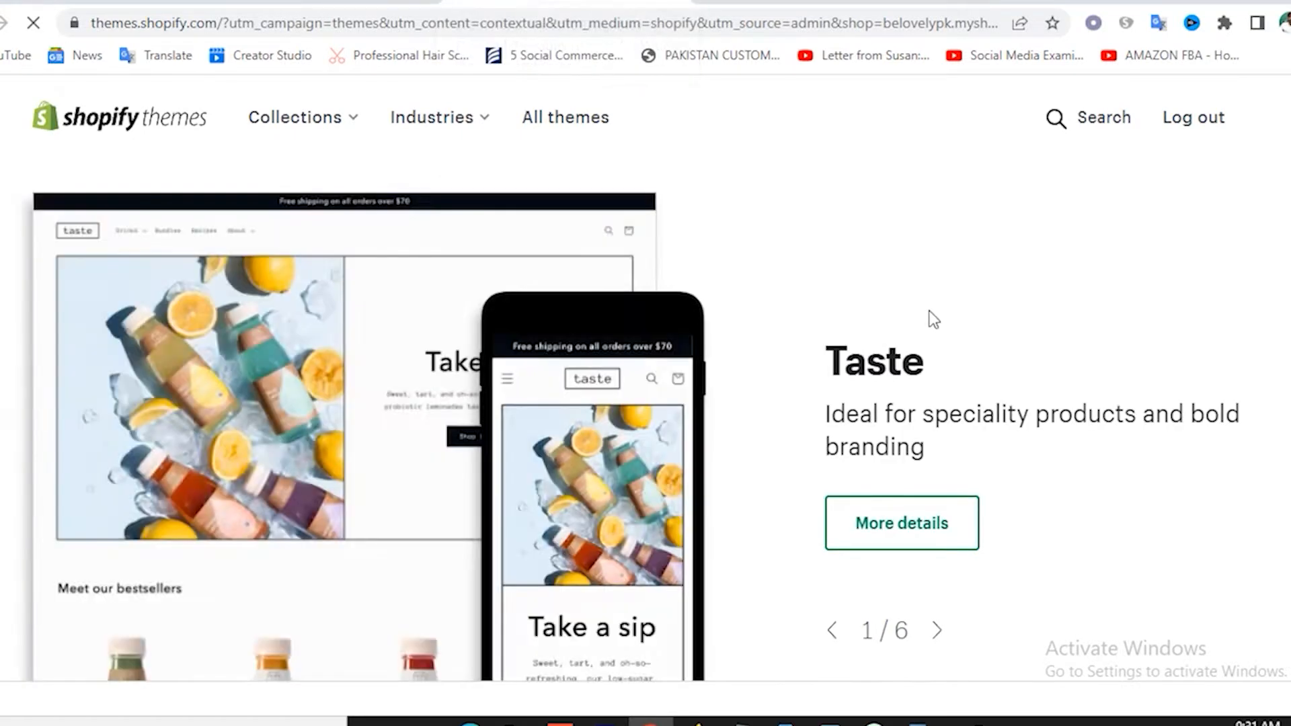
Scroll through the Theme Store's theme collections, then return to the admin Themes page.
scroll(1141, 268, "down", 10)
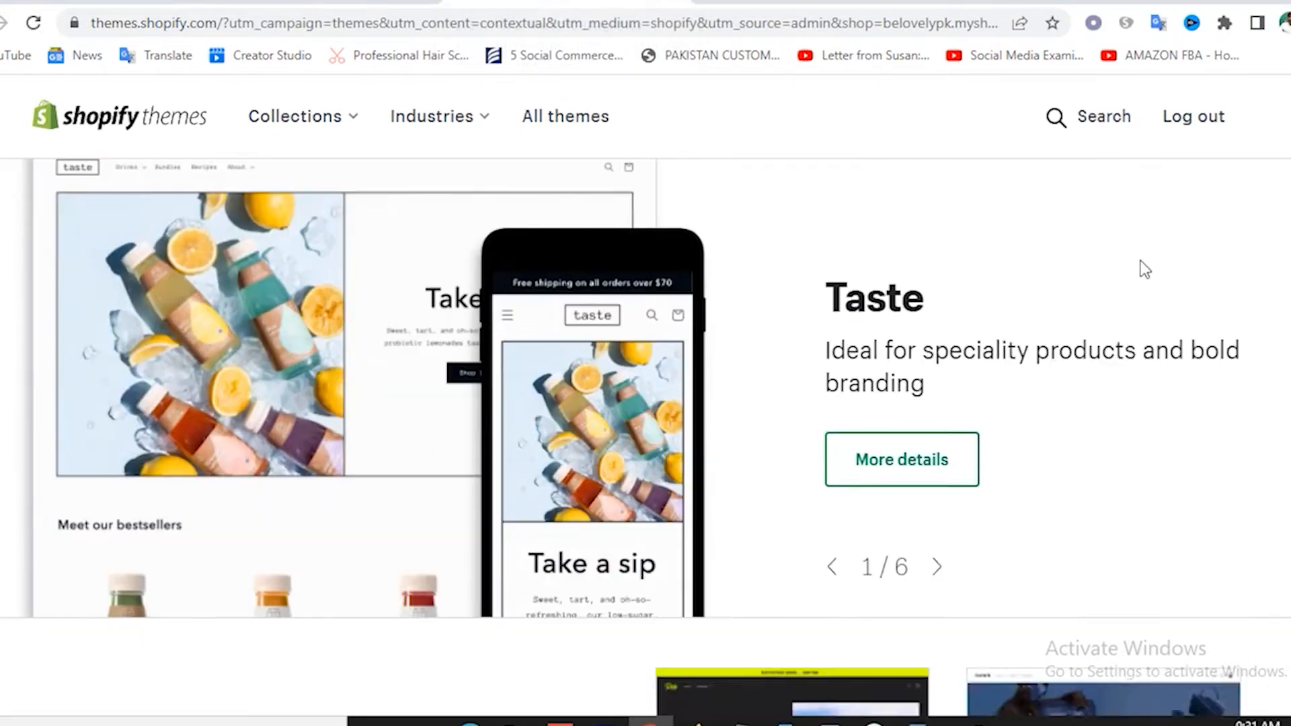
scroll(1083, 288, "up", 3)
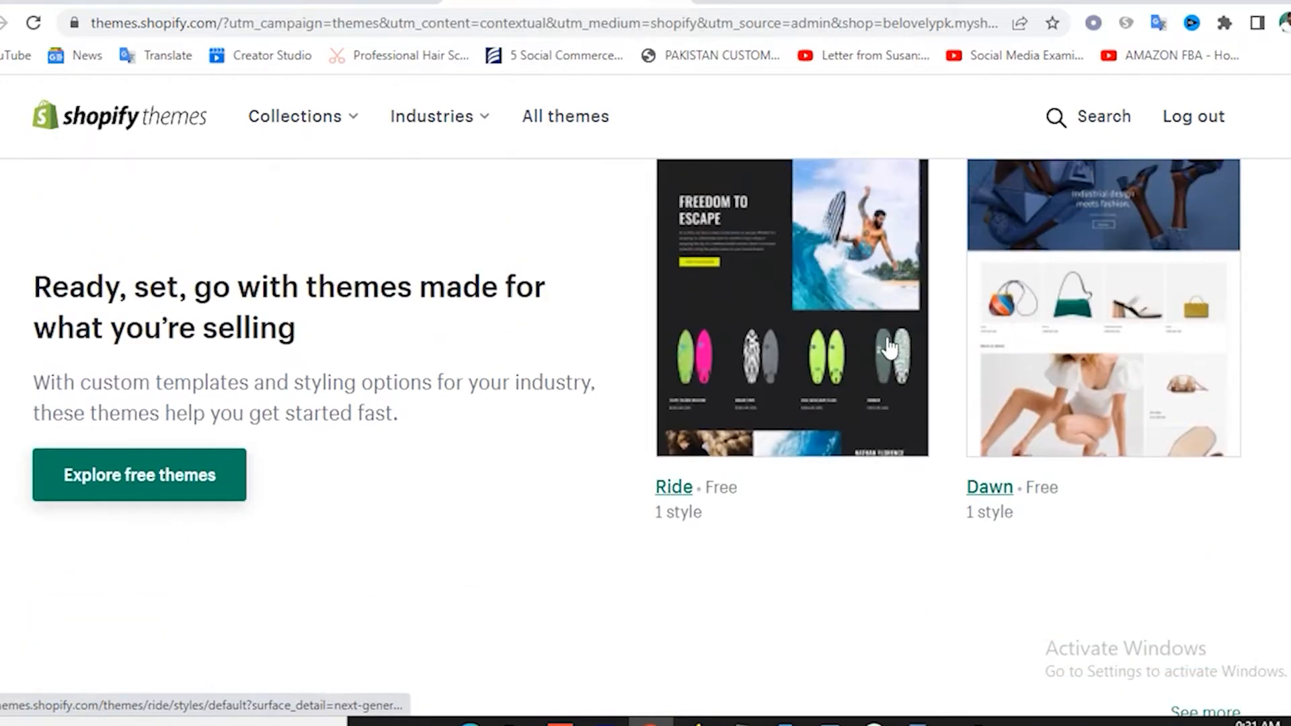
scroll(752, 515, "up", 2)
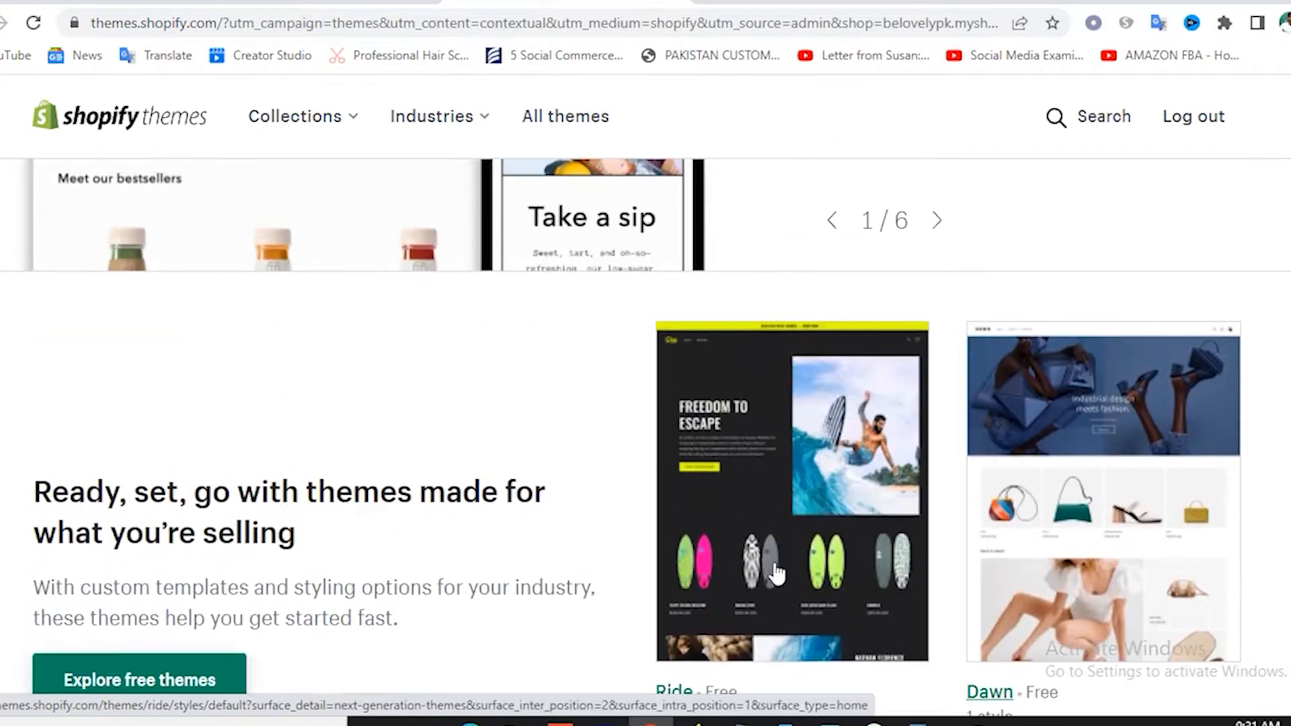
scroll(787, 579, "down", 5)
scroll(1054, 457, "down", 6)
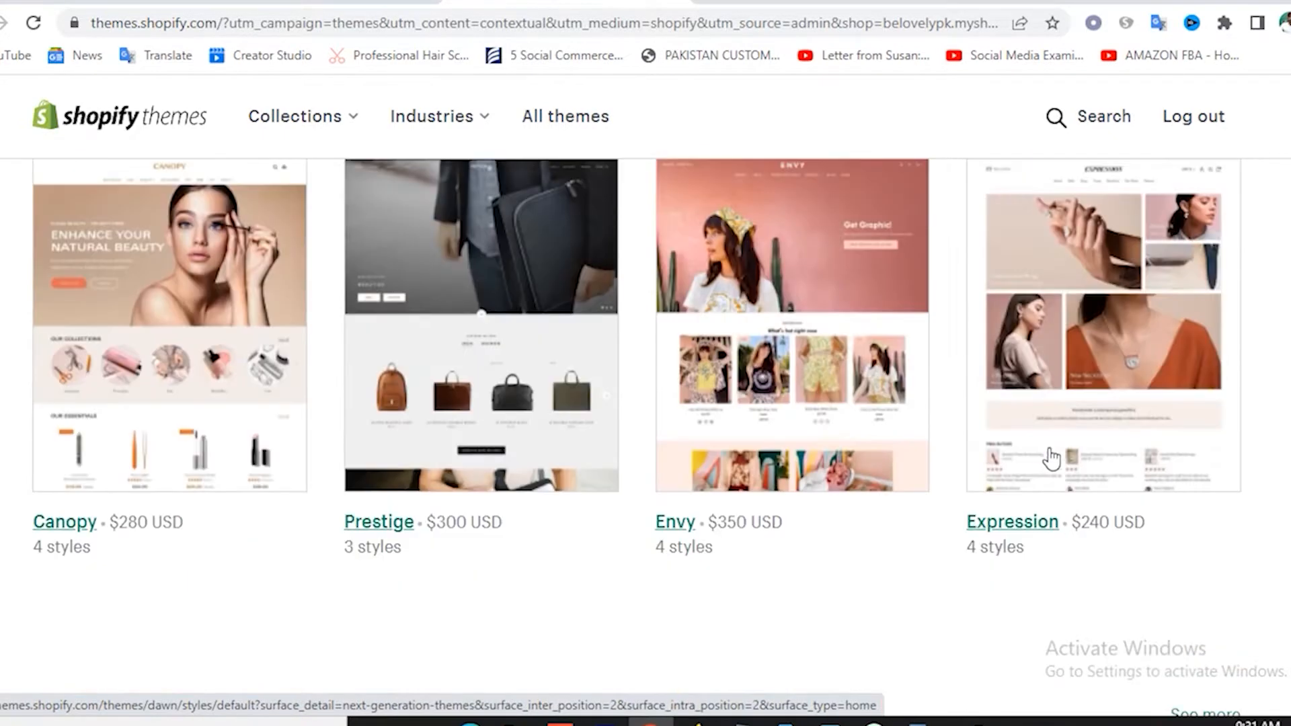
scroll(798, 556, "down", 2)
scroll(632, 433, "up", 2)
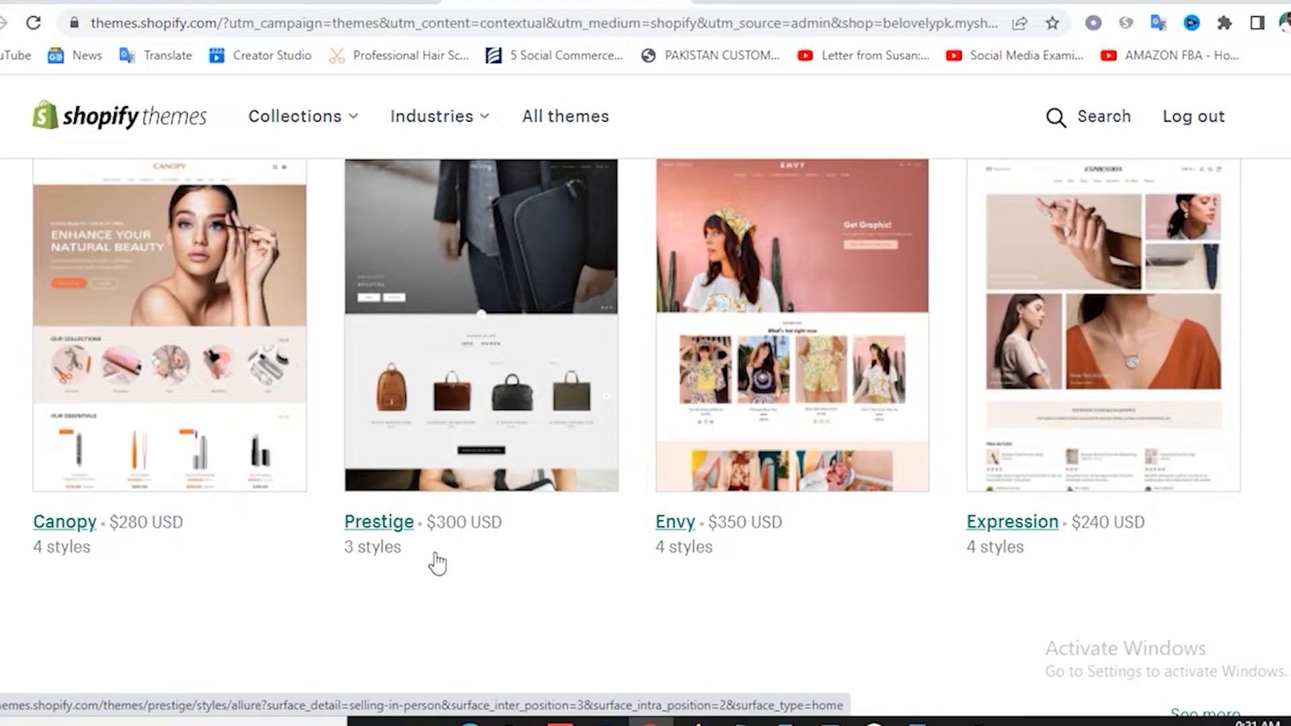
scroll(531, 533, "up", 2)
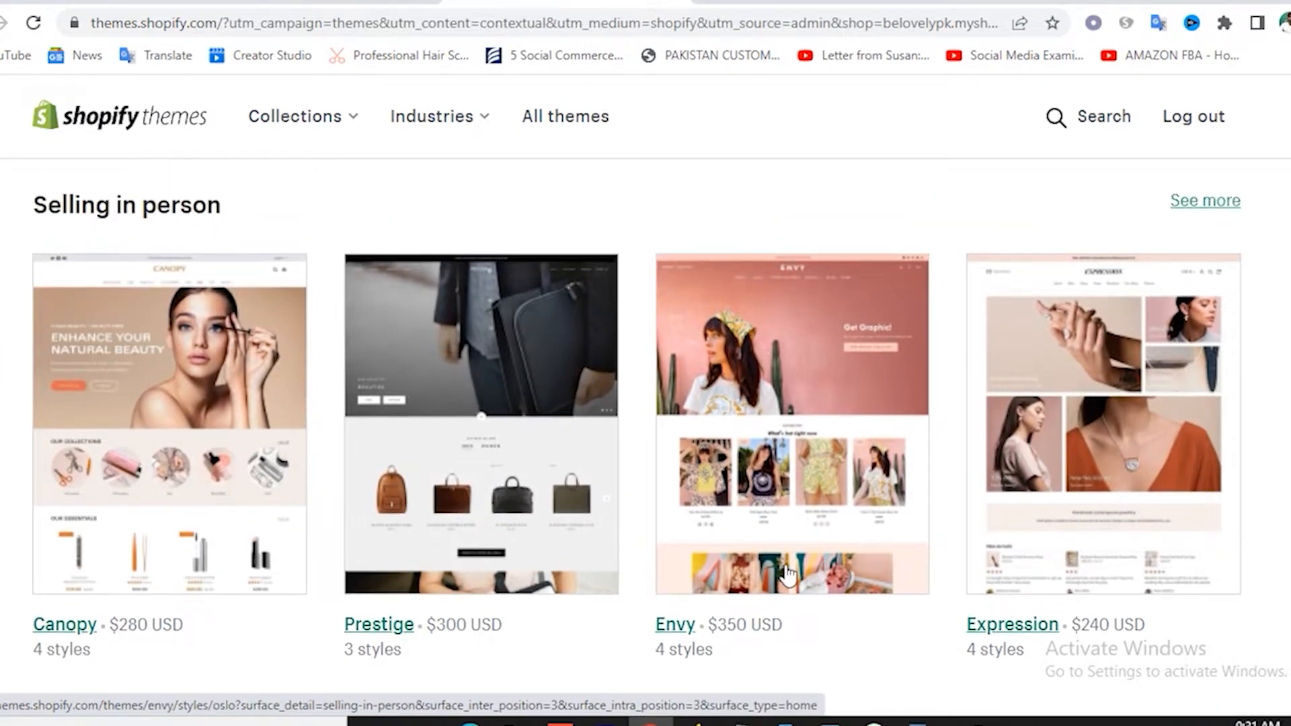
scroll(784, 574, "down", 5)
scroll(490, 511, "down", 4)
scroll(447, 536, "up", 1)
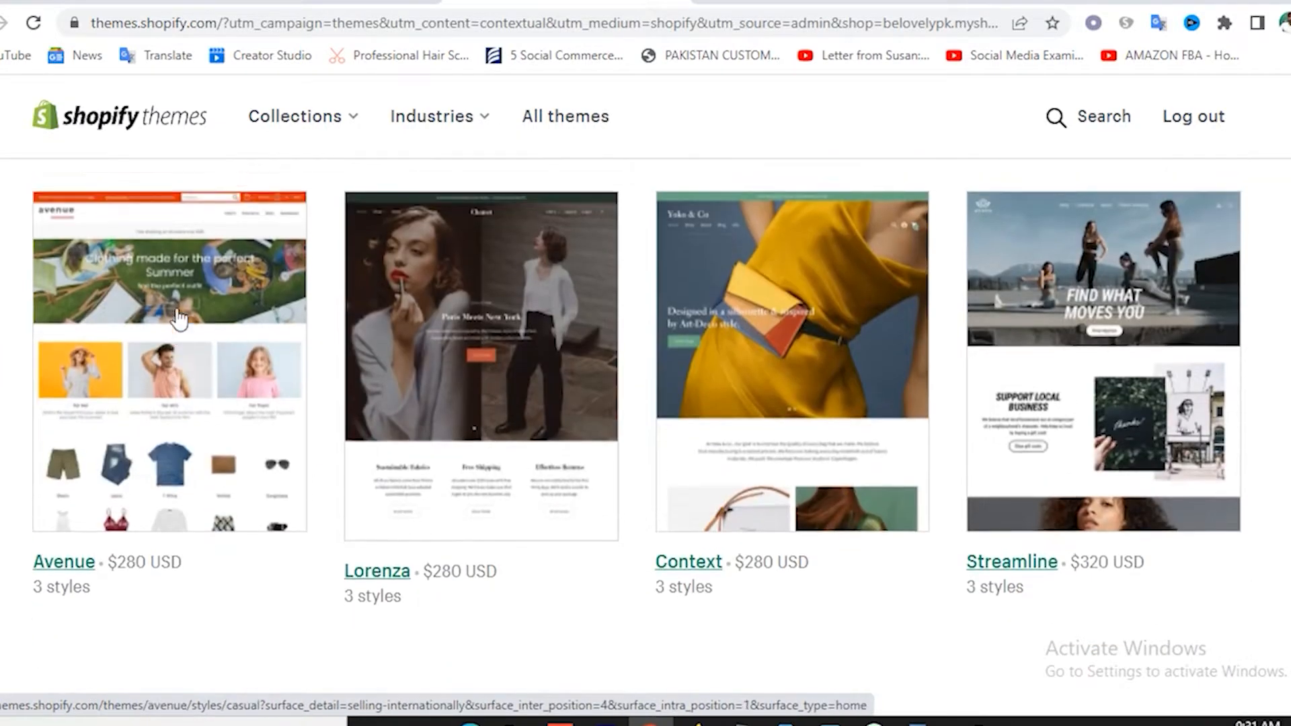
scroll(309, 317, "down", 1)
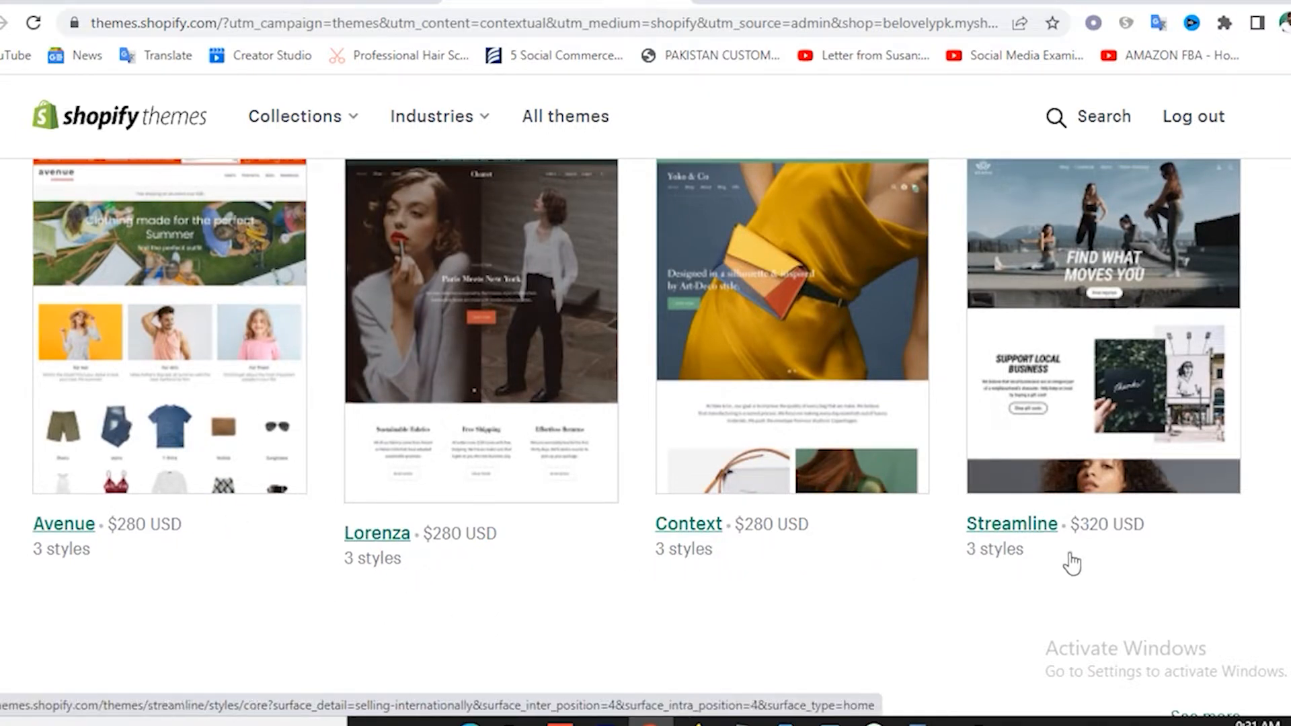
scroll(1066, 563, "up", 1)
scroll(694, 479, "down", 3)
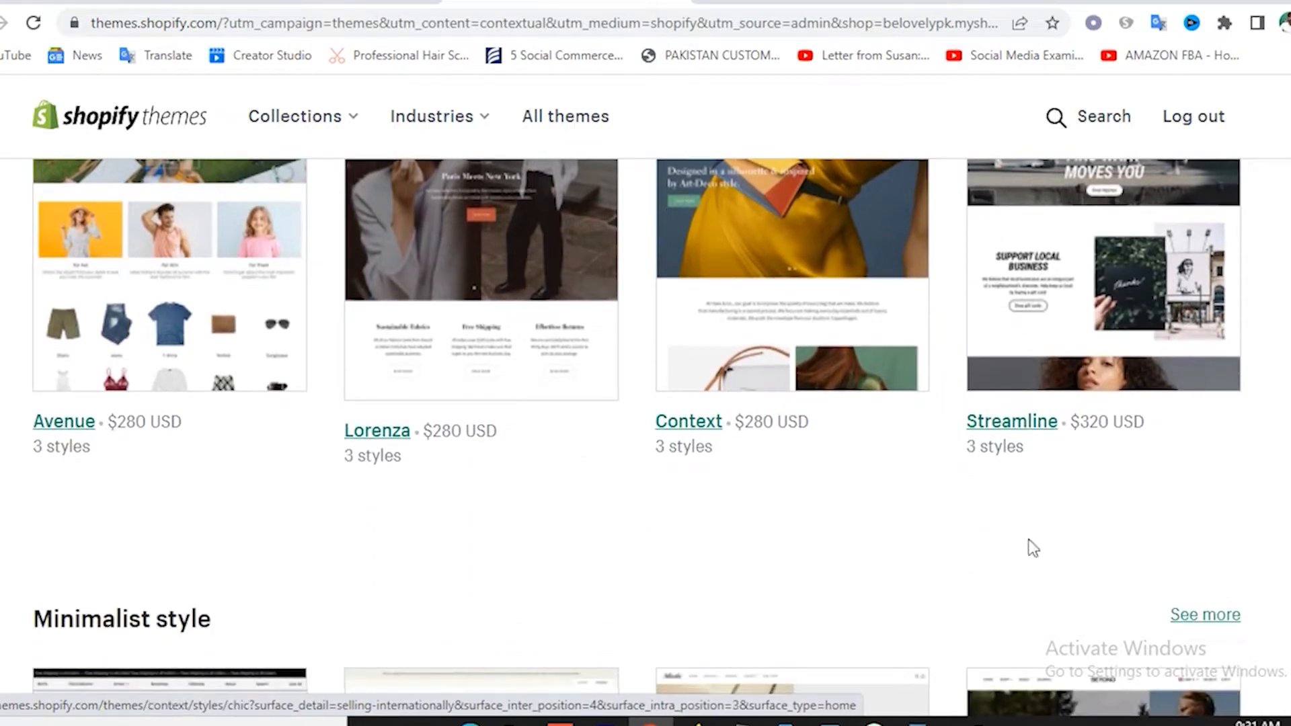
scroll(1115, 452, "down", 6)
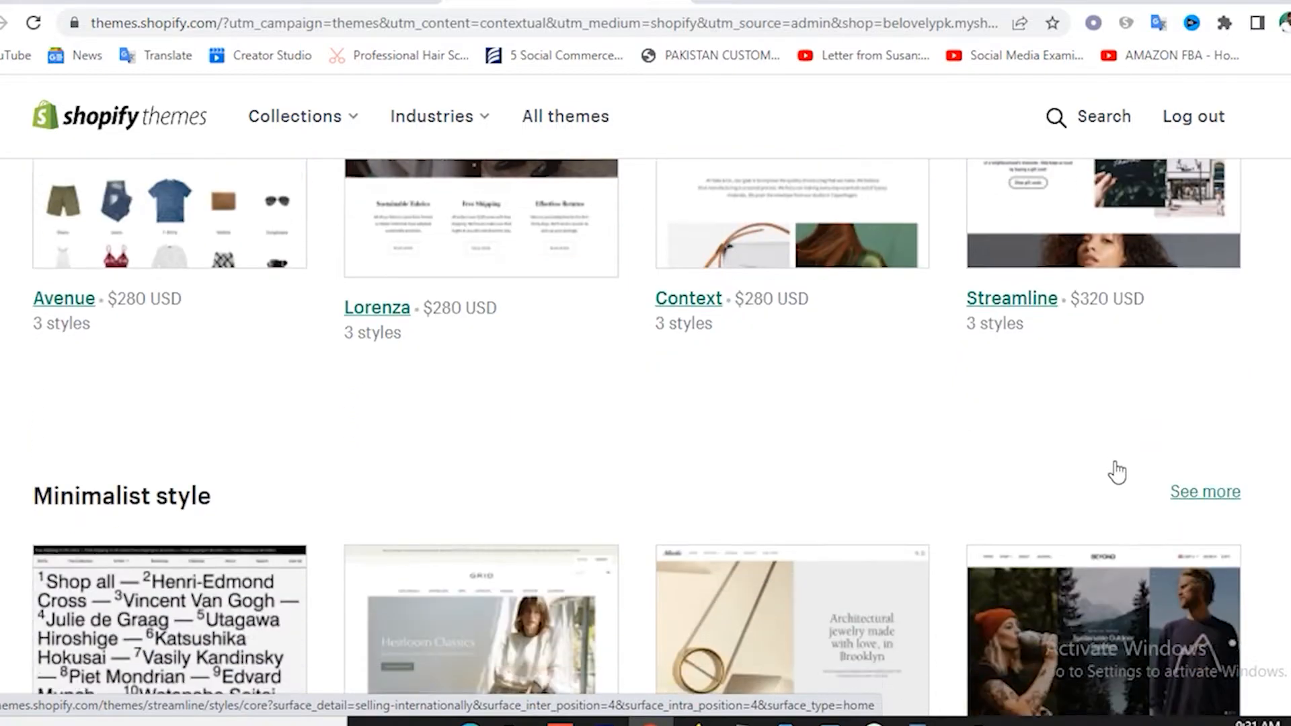
scroll(916, 580, "down", 4)
scroll(922, 579, "down", 2)
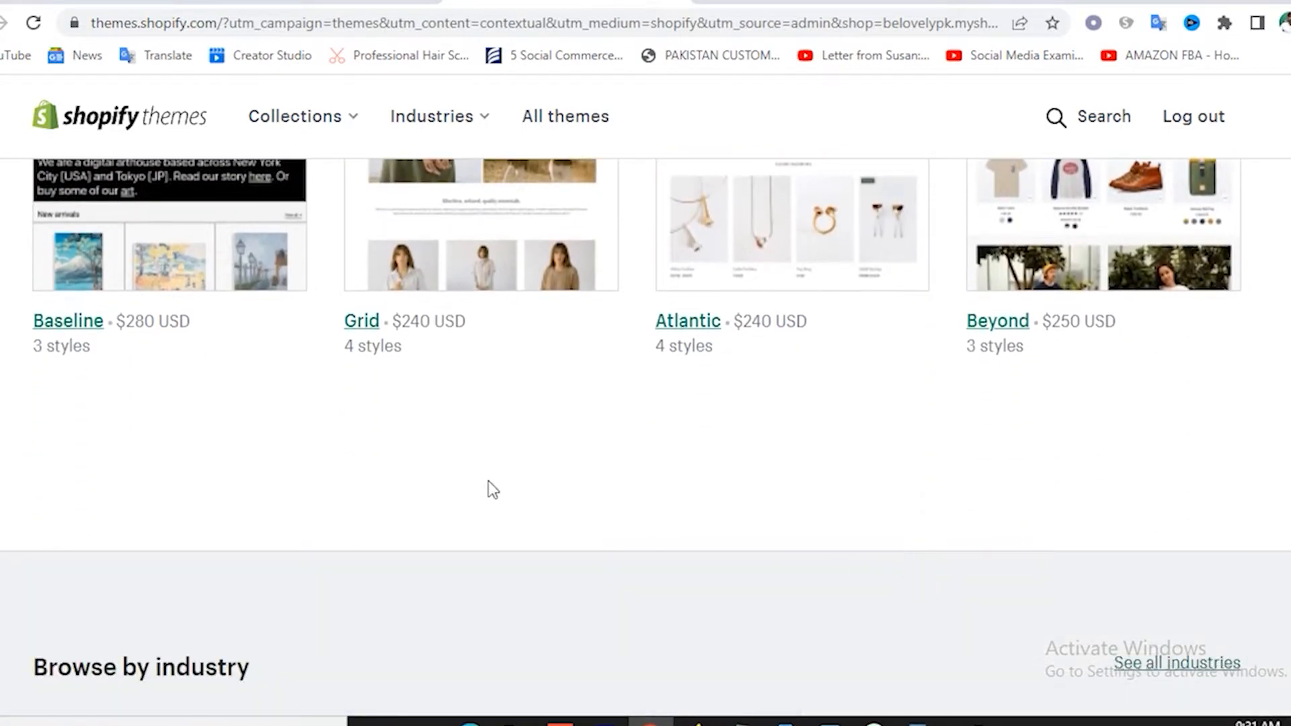
scroll(498, 413, "up", 15)
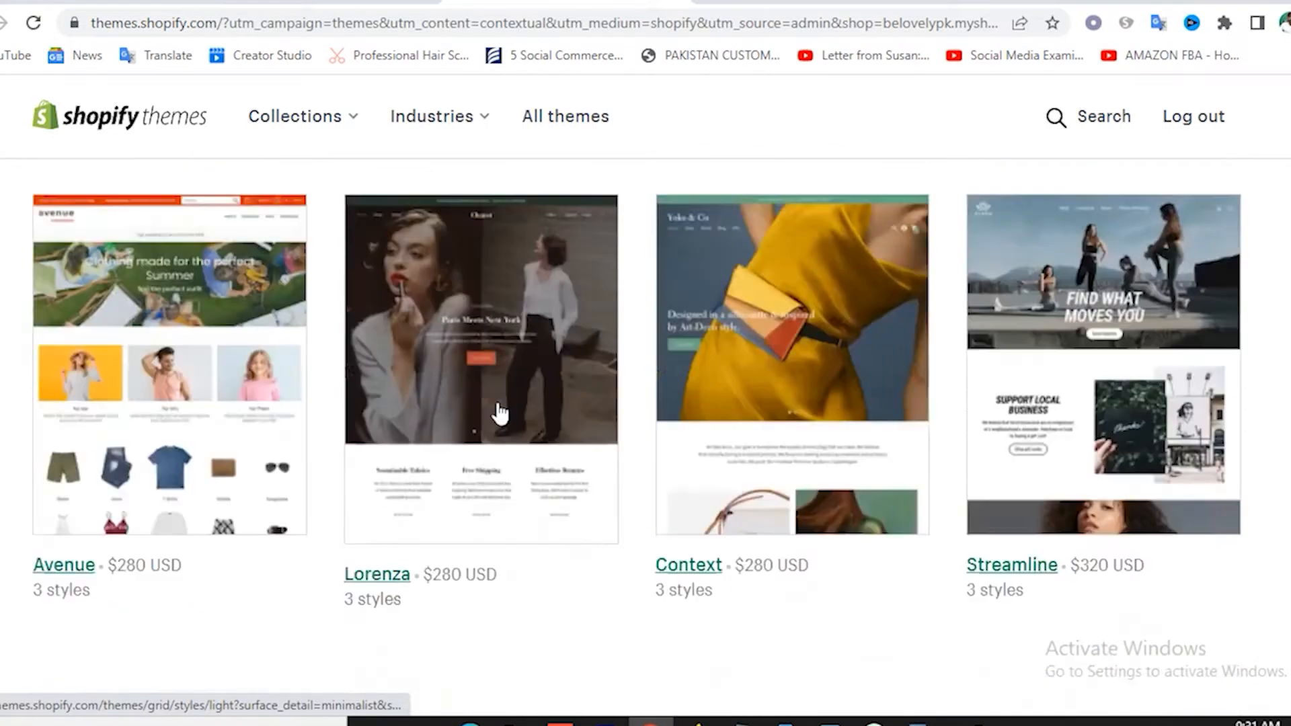
scroll(498, 413, "up", 15)
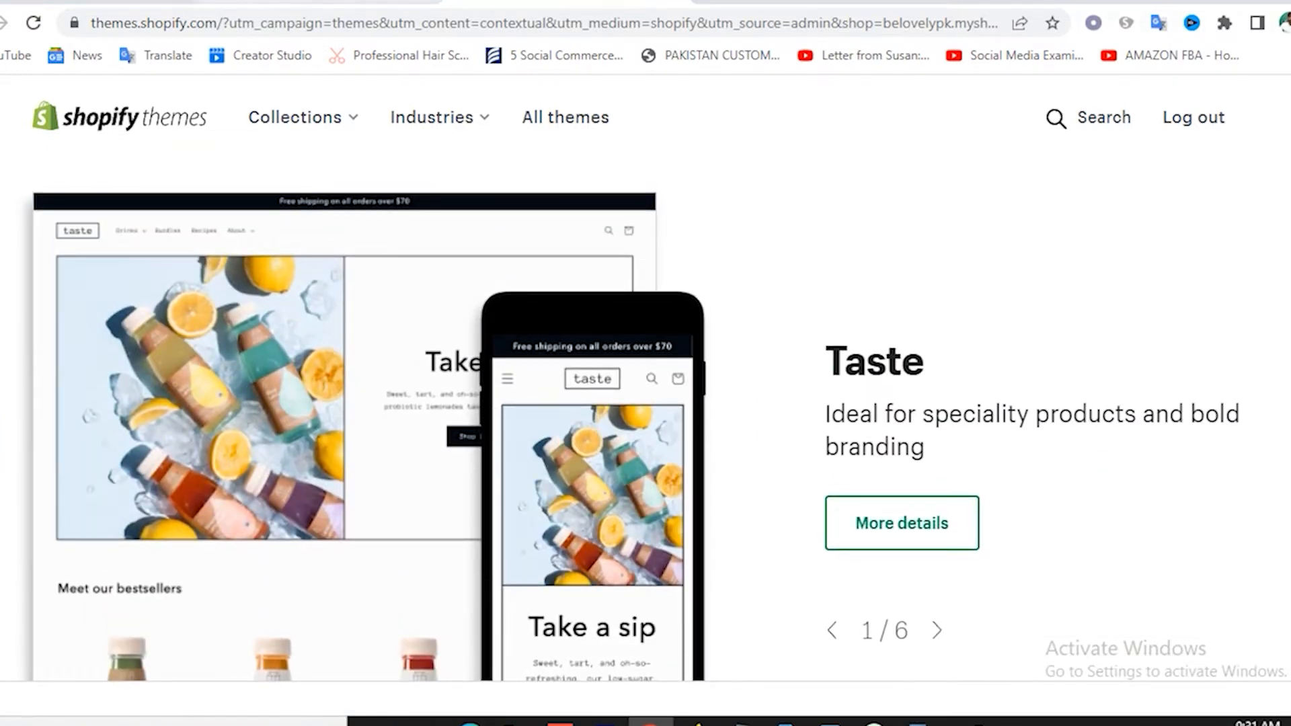
left_click(390, 2)
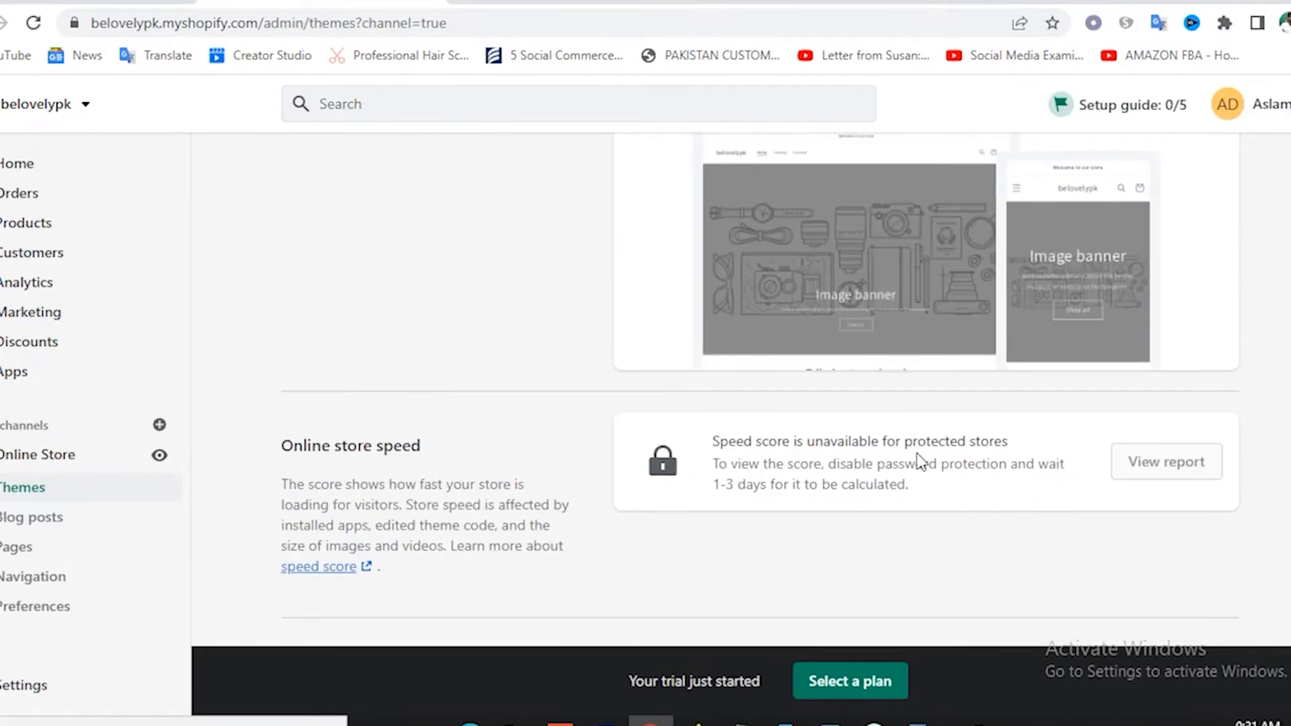
Publish Sense from its Actions menu, replacing Dawn as the current theme.
scroll(919, 457, "down", 10)
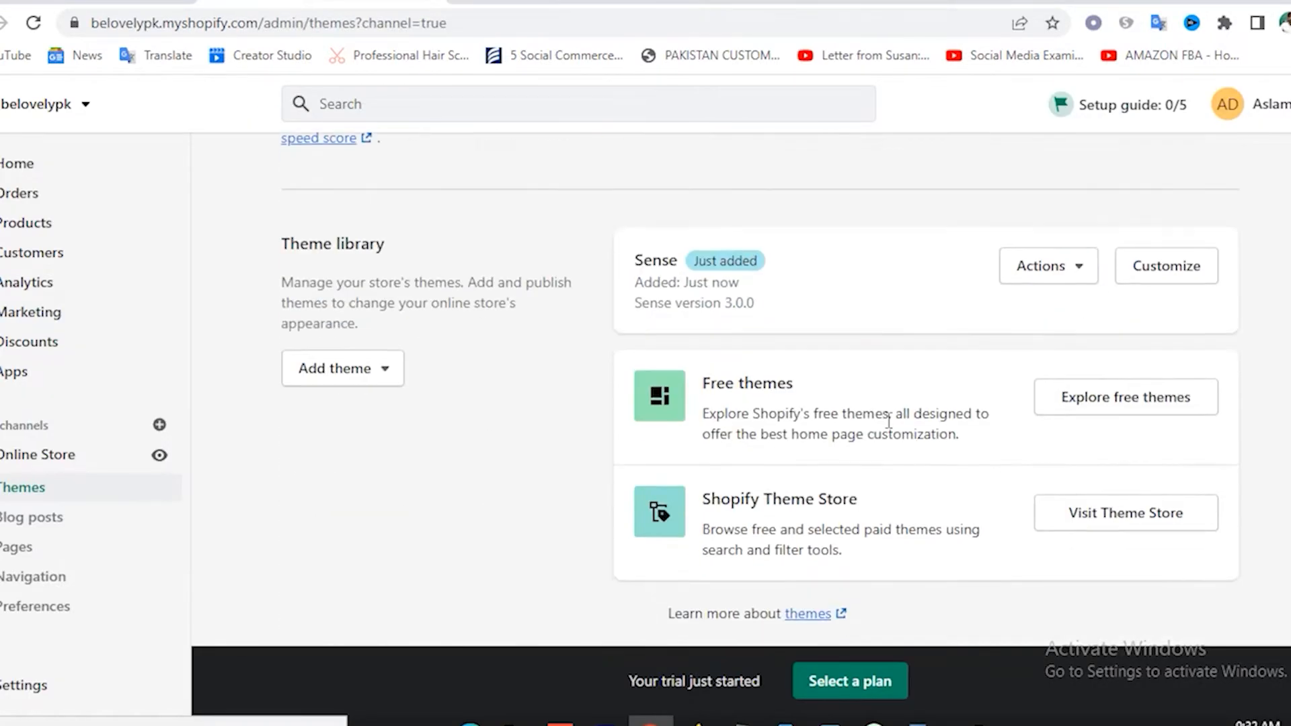
scroll(772, 403, "up", 4)
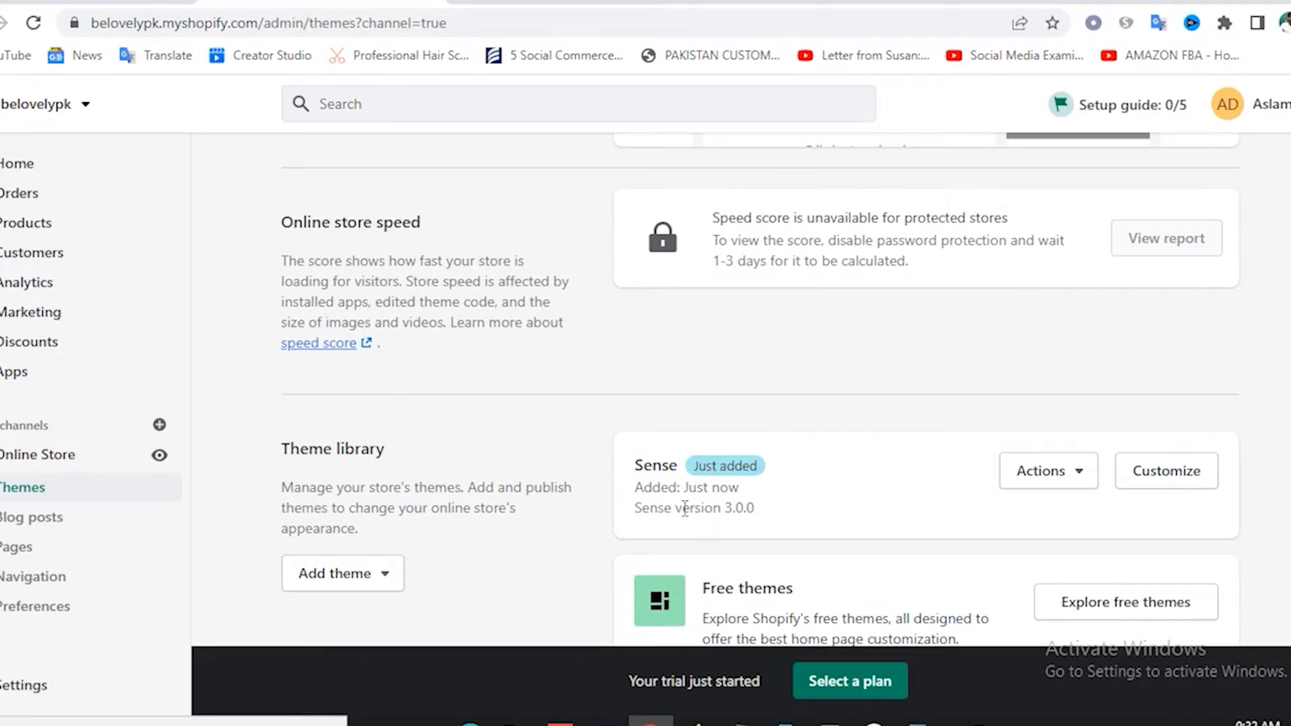
left_click(1078, 484)
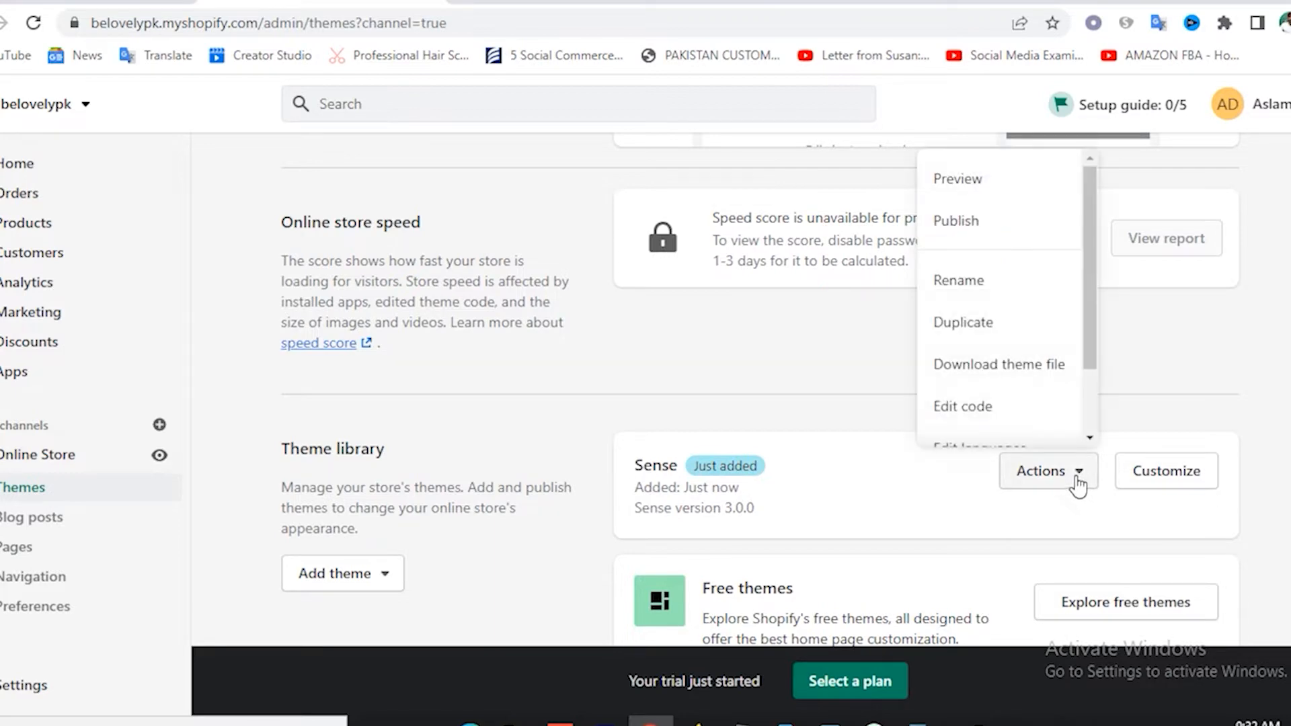
left_click(982, 229)
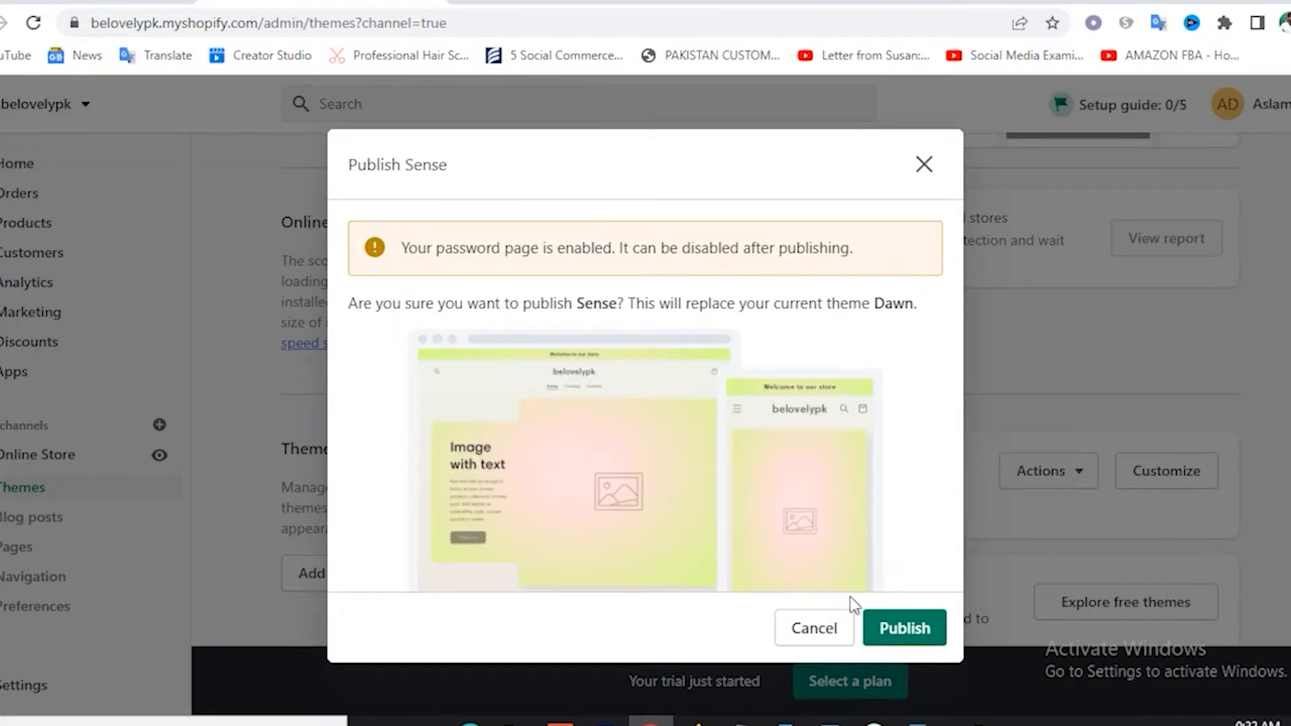
left_click(901, 634)
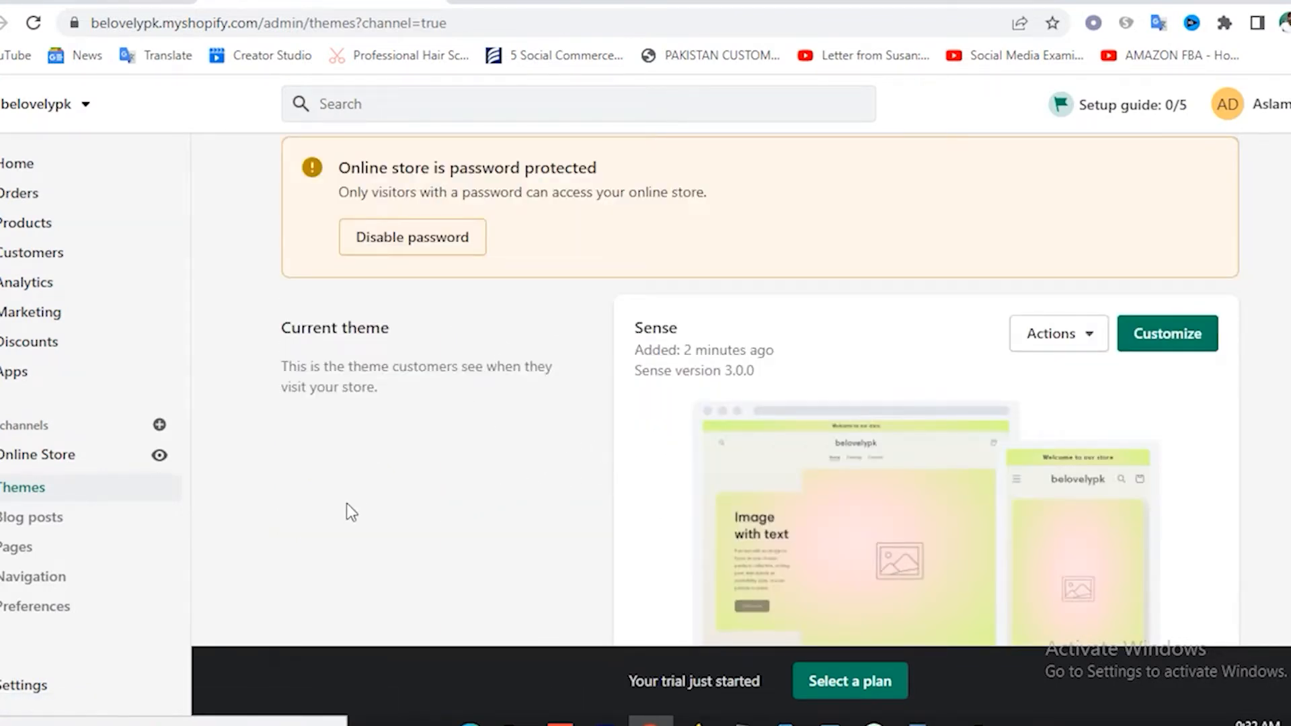
left_click(159, 456)
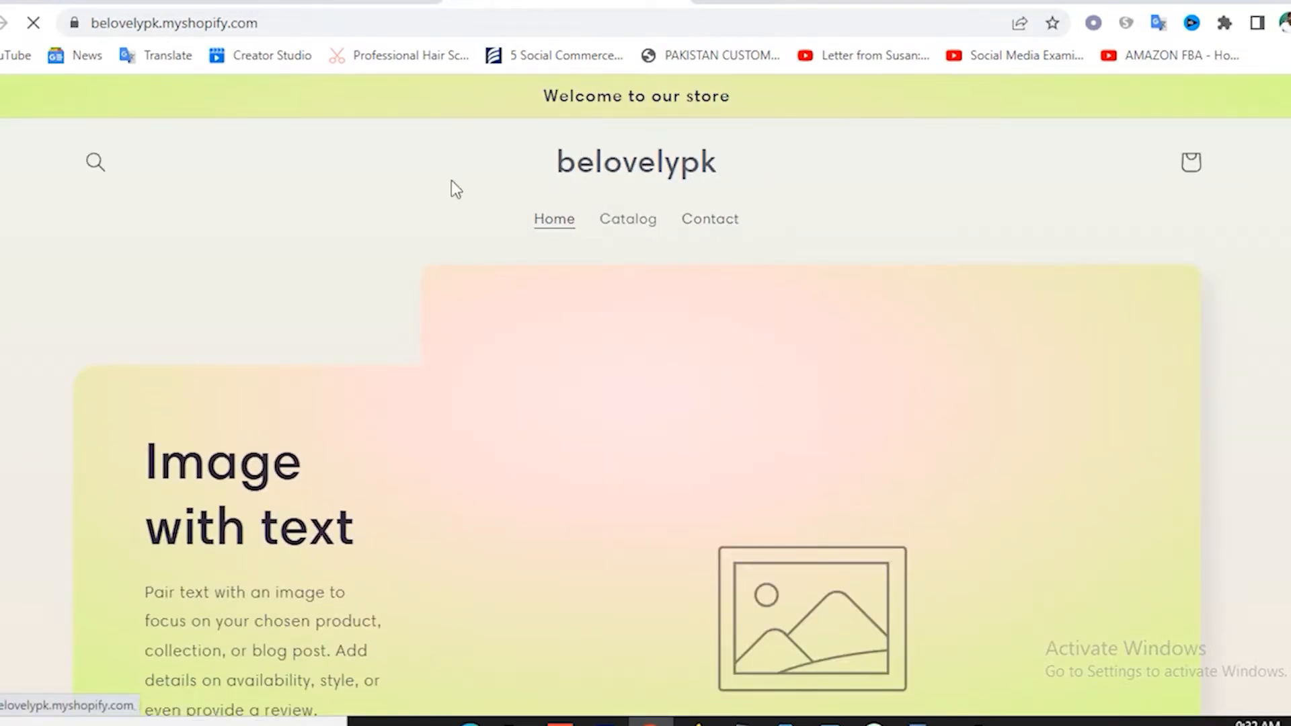
scroll(640, 195, "down", 1)
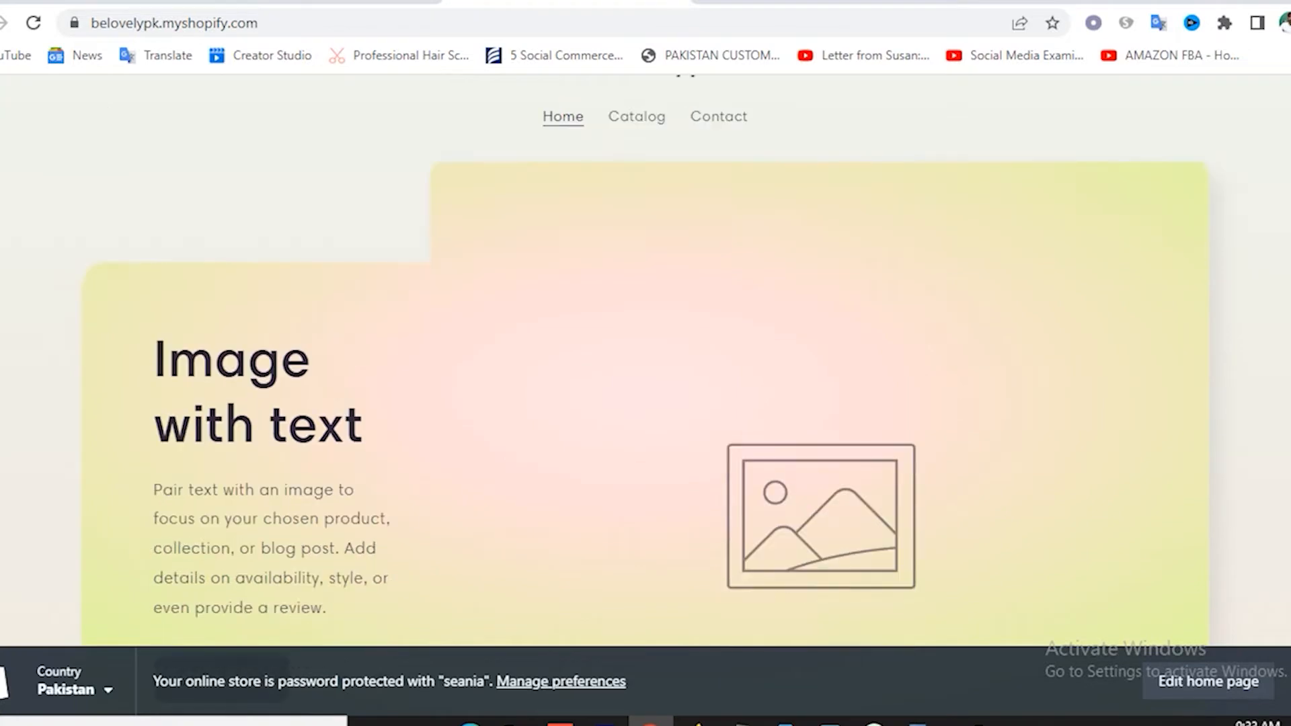
scroll(599, 346, "down", 12)
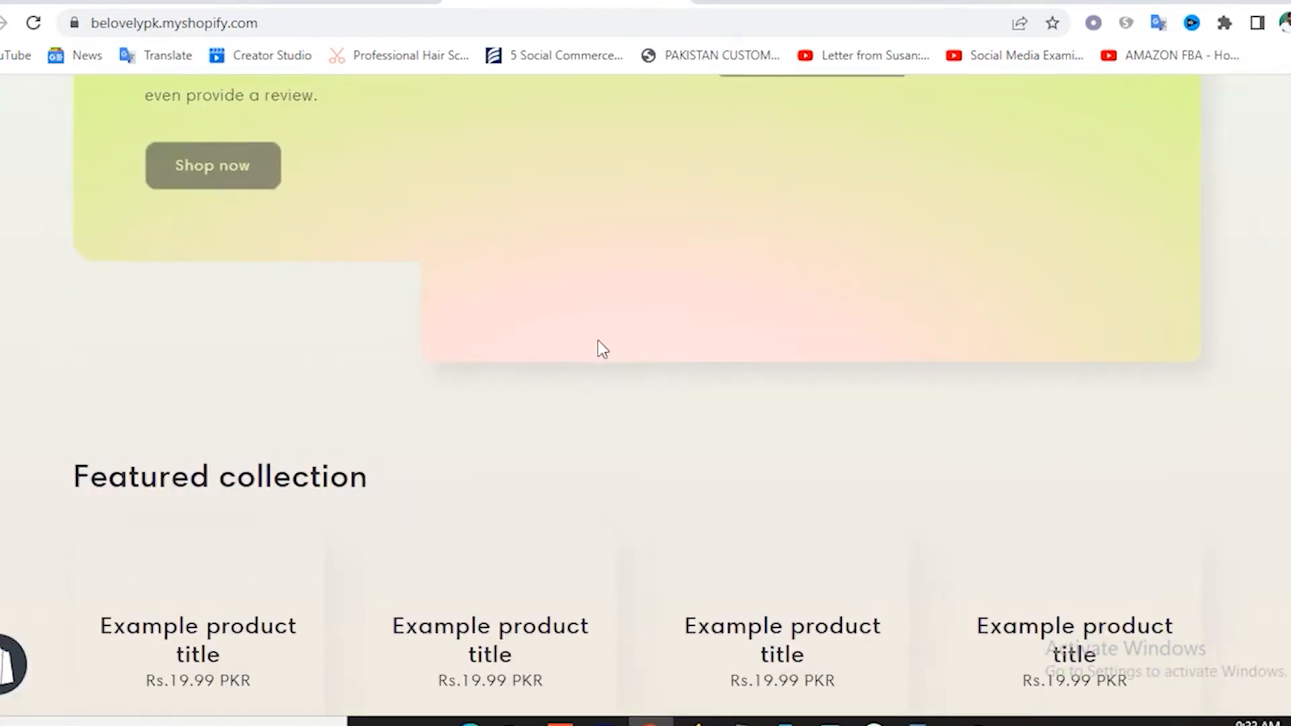
scroll(600, 343, "up", 12)
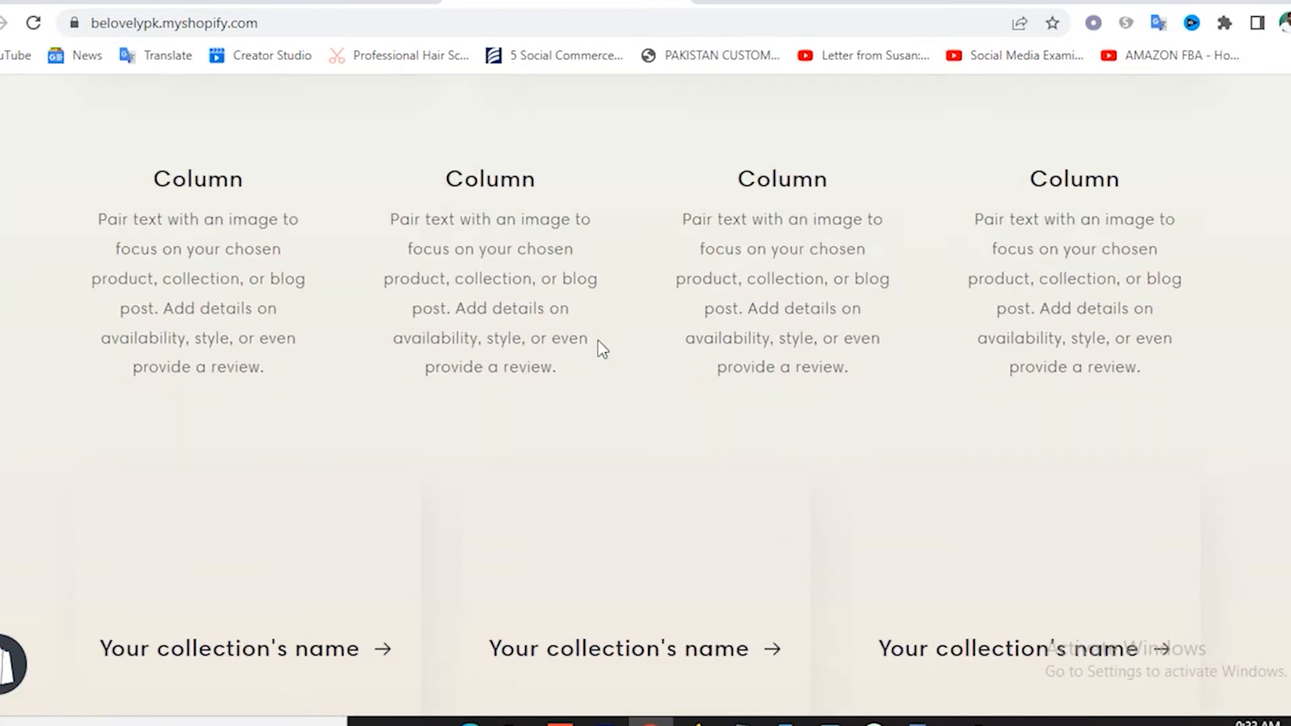
scroll(599, 340, "up", 8)
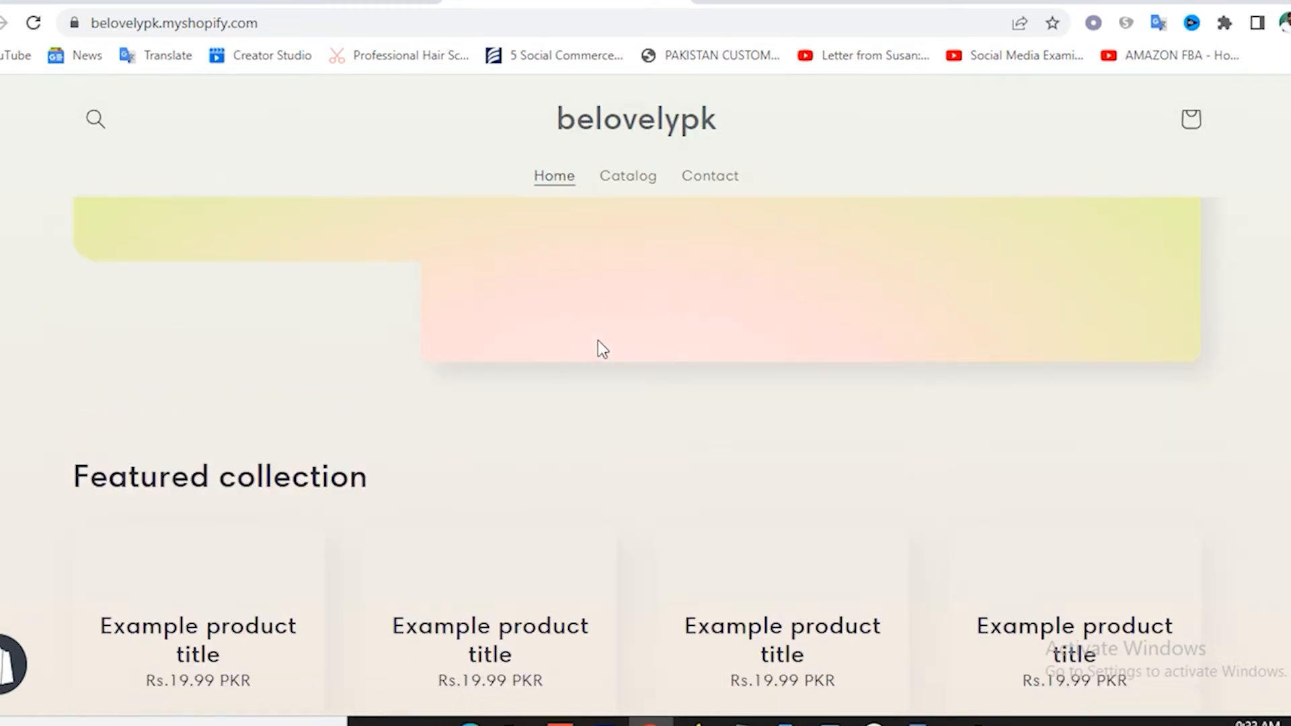
scroll(599, 341, "up", 5)
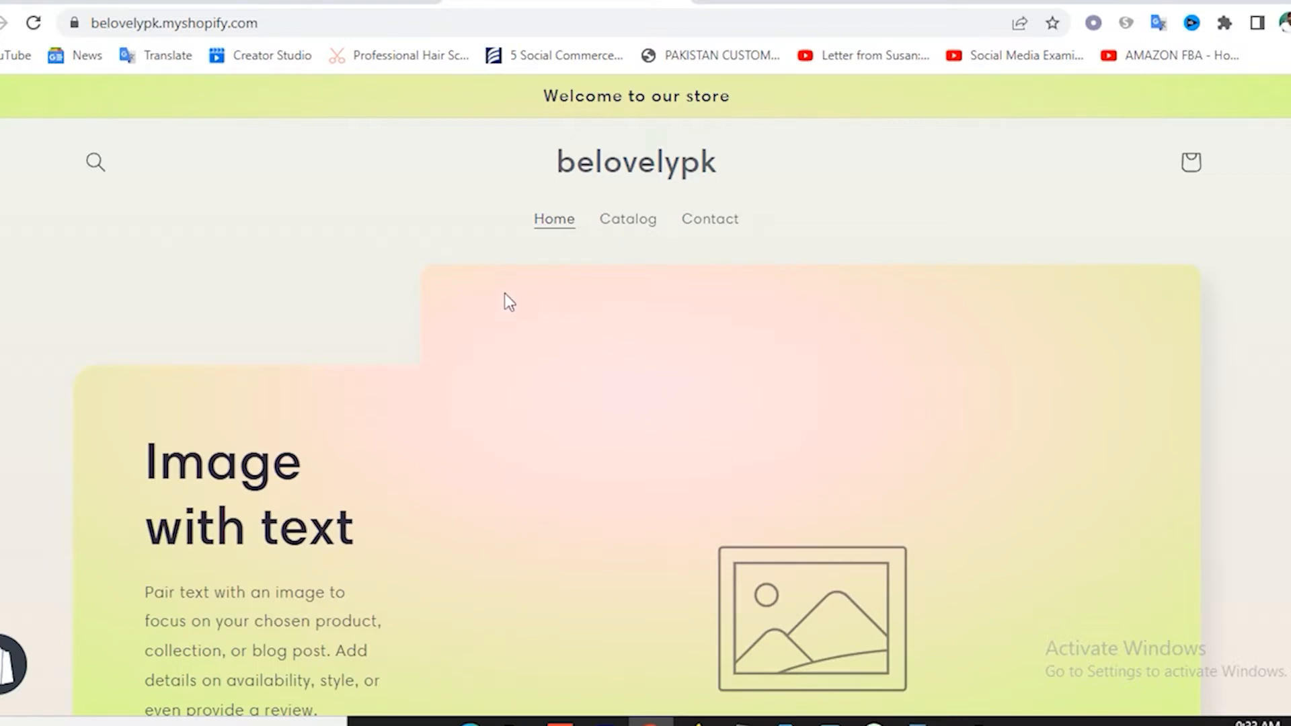
left_click(384, 6)
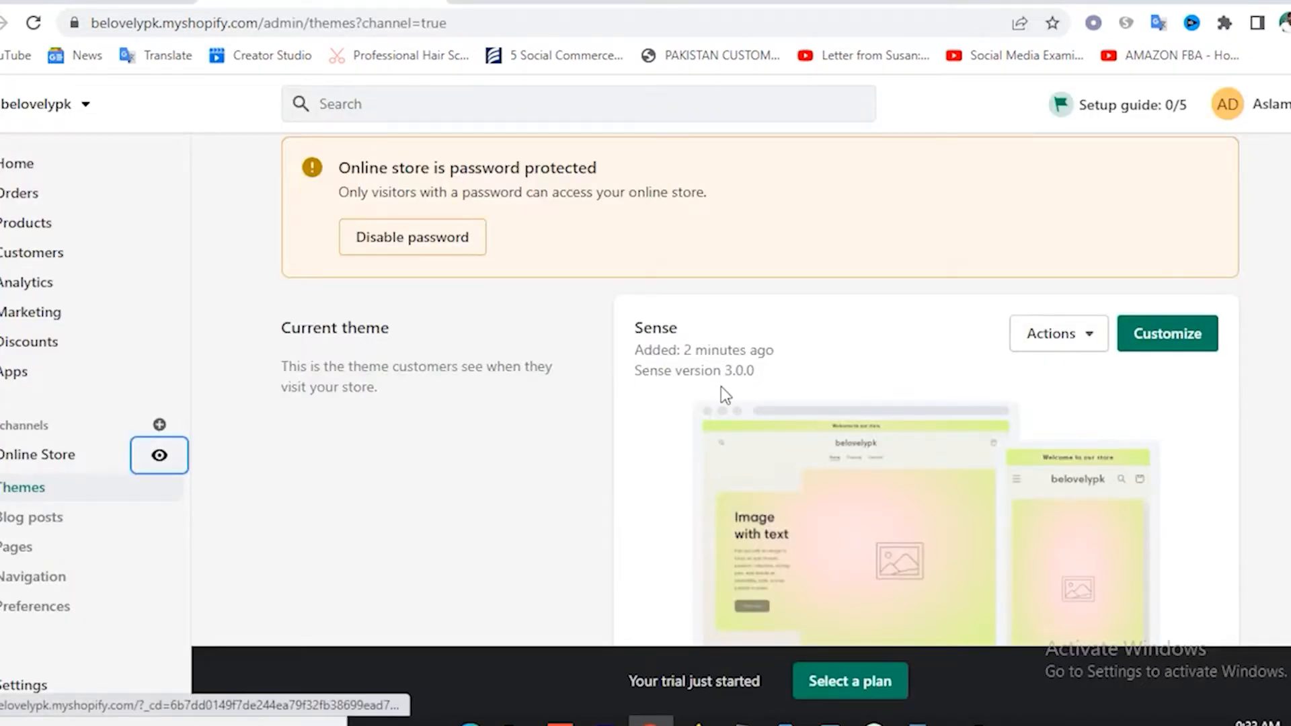
Scroll the Themes page to check that Sense 3.0.0 is the current theme.
scroll(721, 386, "up", 1)
scroll(721, 386, "down", 5)
scroll(720, 386, "up", 5)
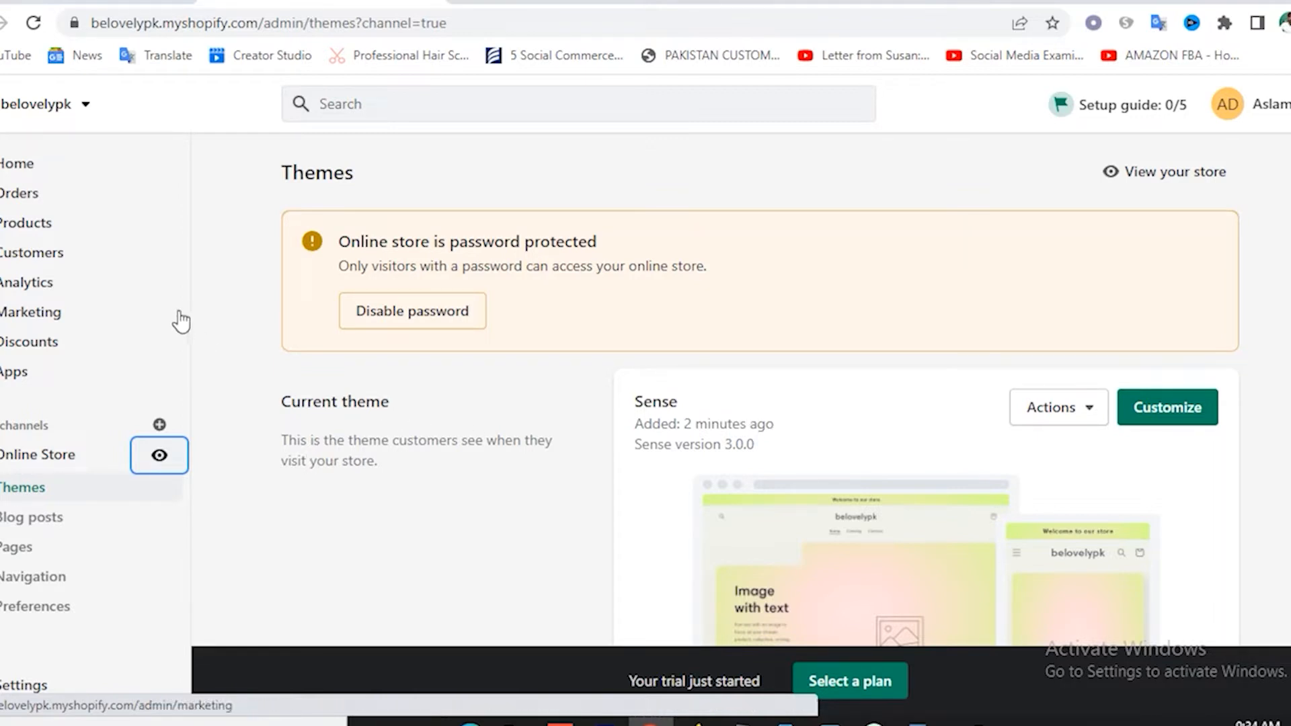
Create and save a manual collection titled 'Shop' with description 'fd'.
left_click(41, 231)
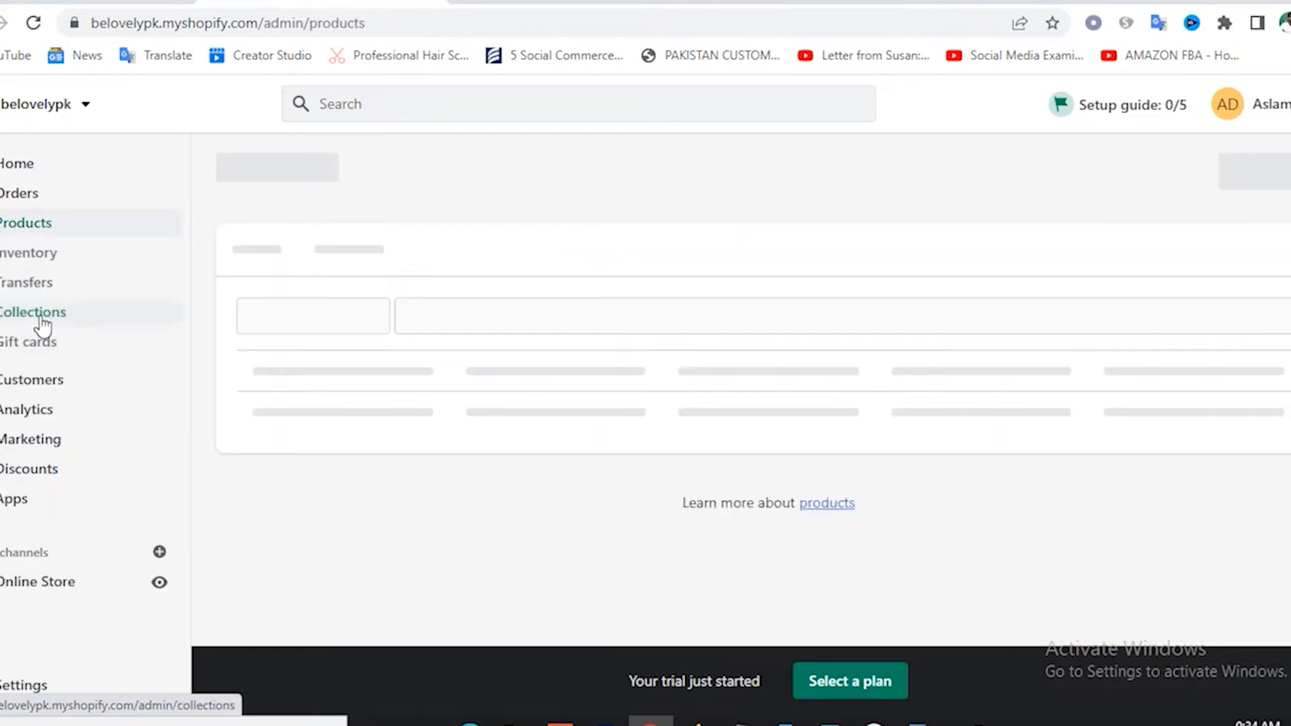
left_click(43, 325)
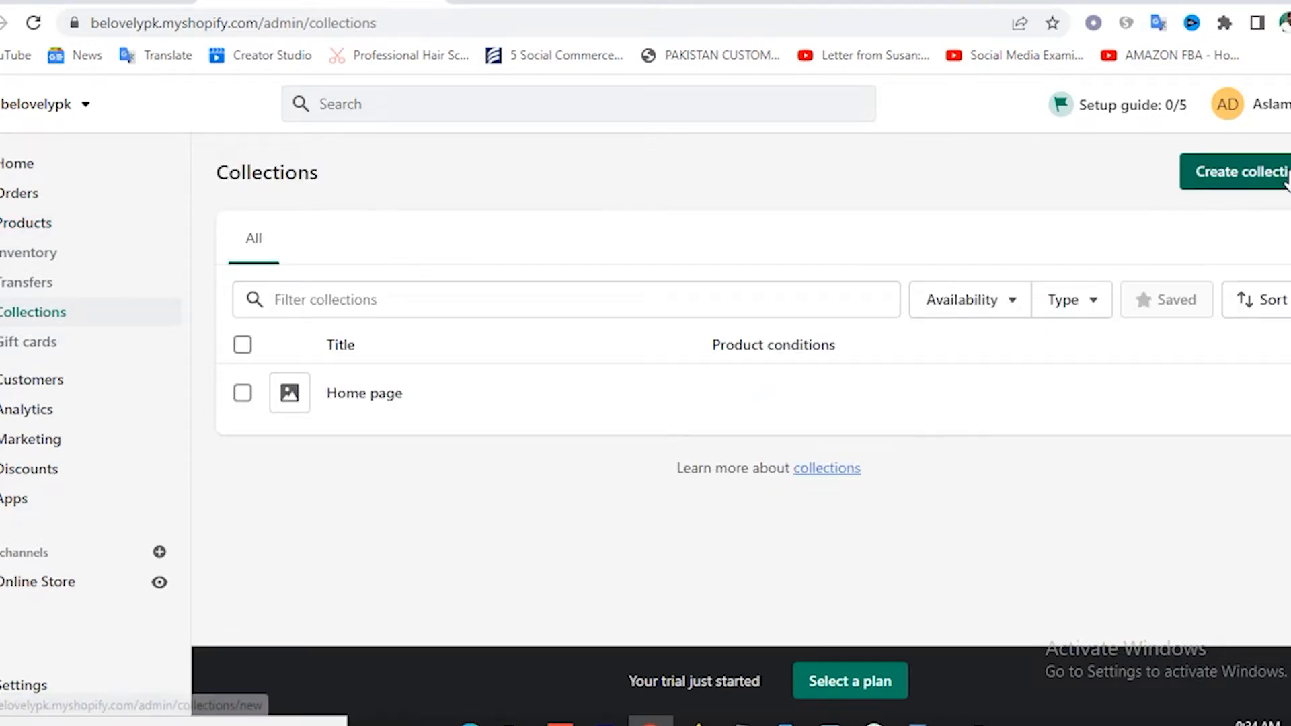
left_click(1267, 180)
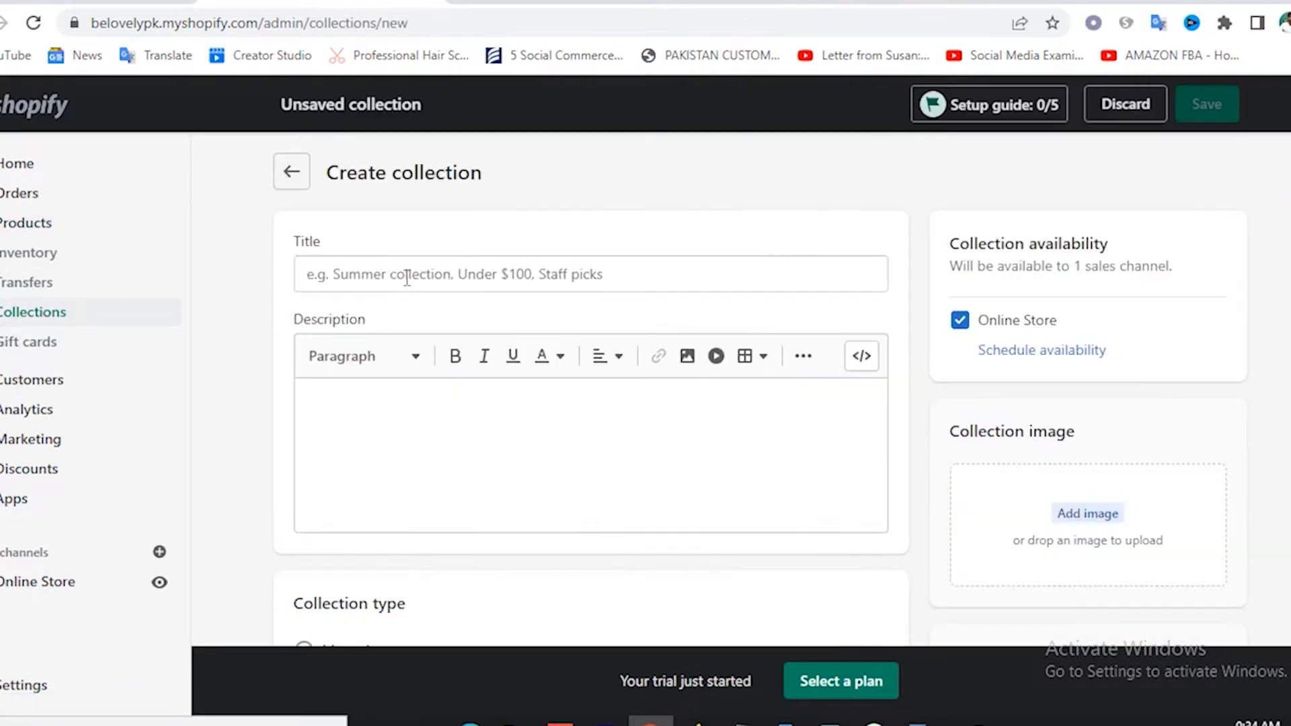
left_click(407, 277)
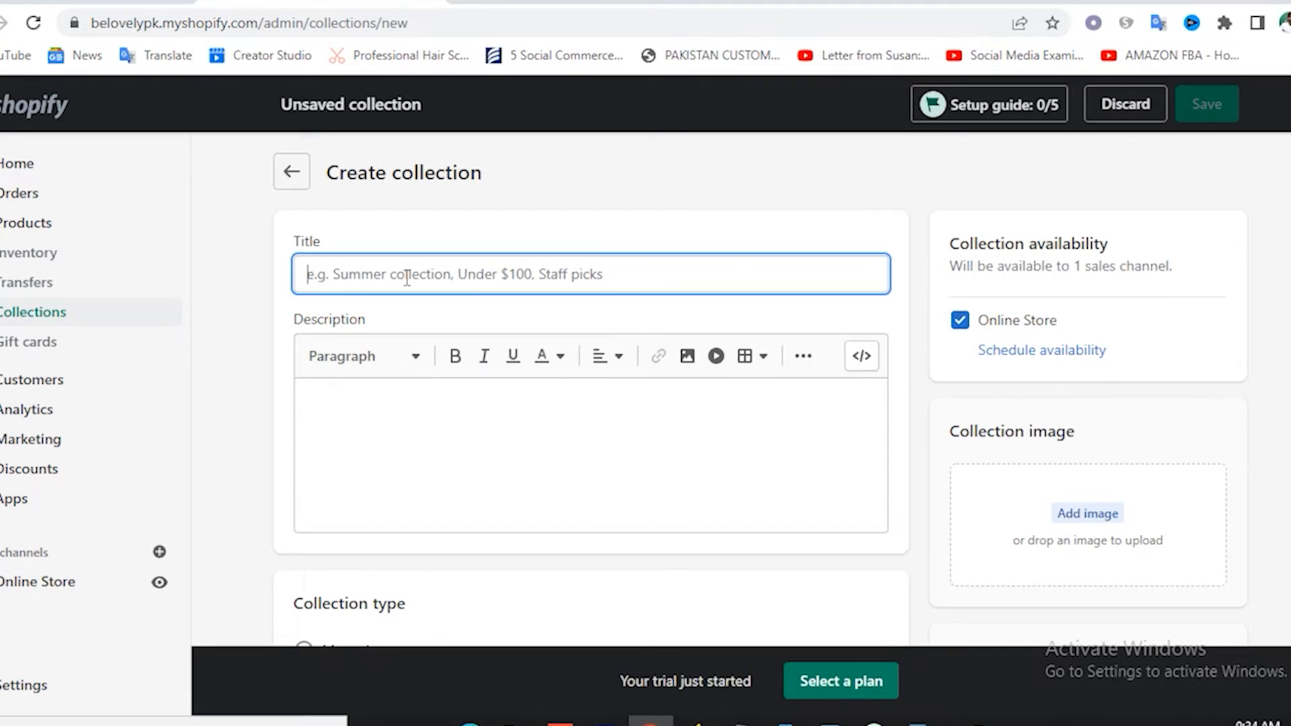
type("Shop")
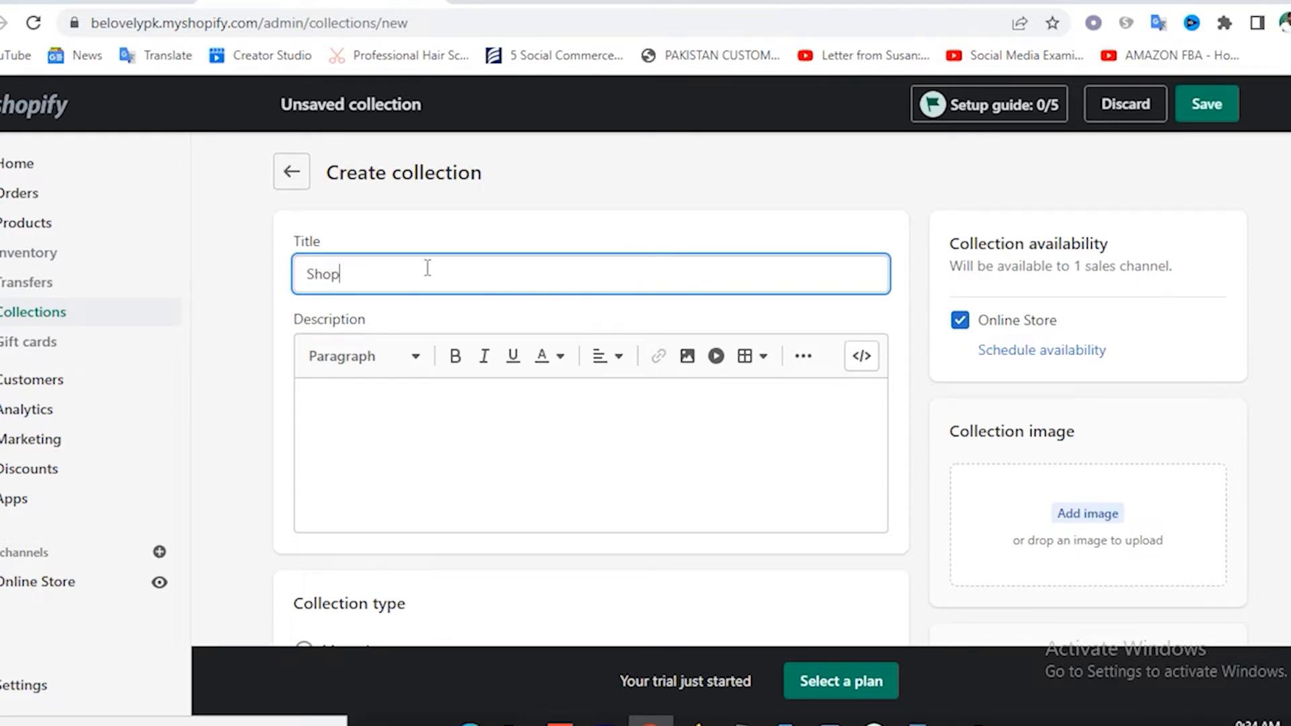
left_click(354, 400)
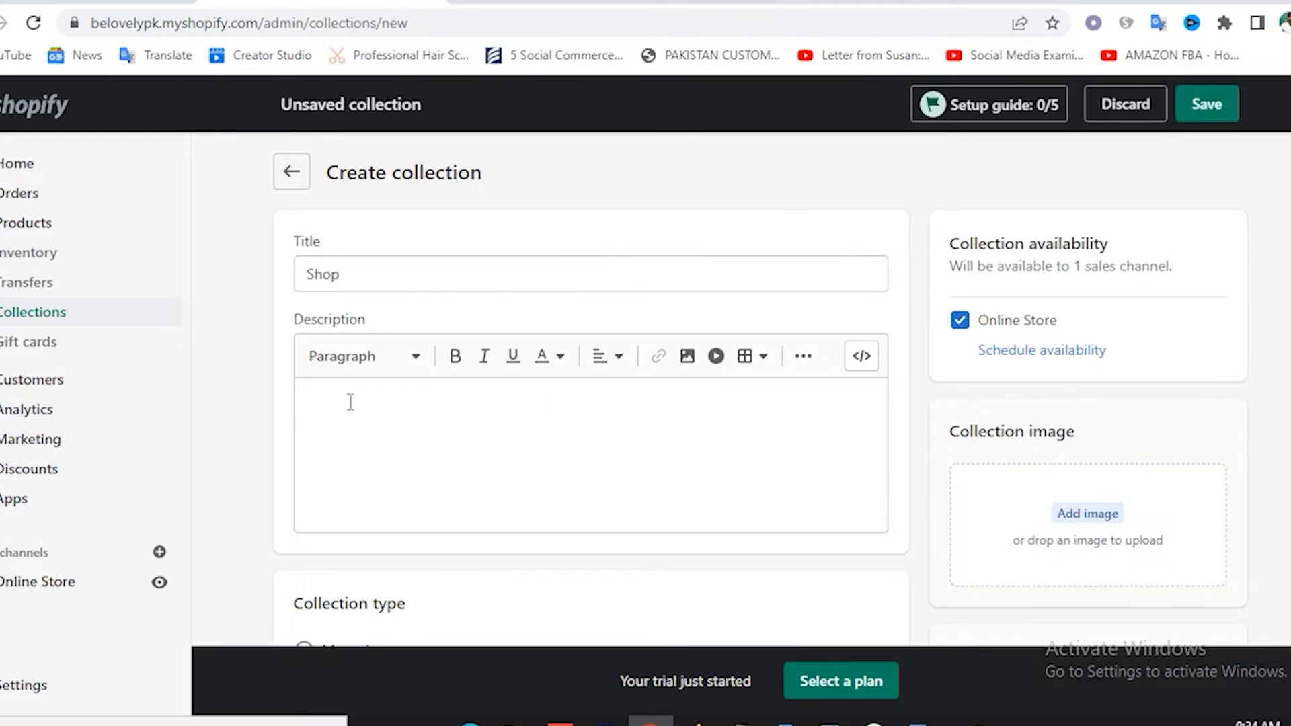
type("fd")
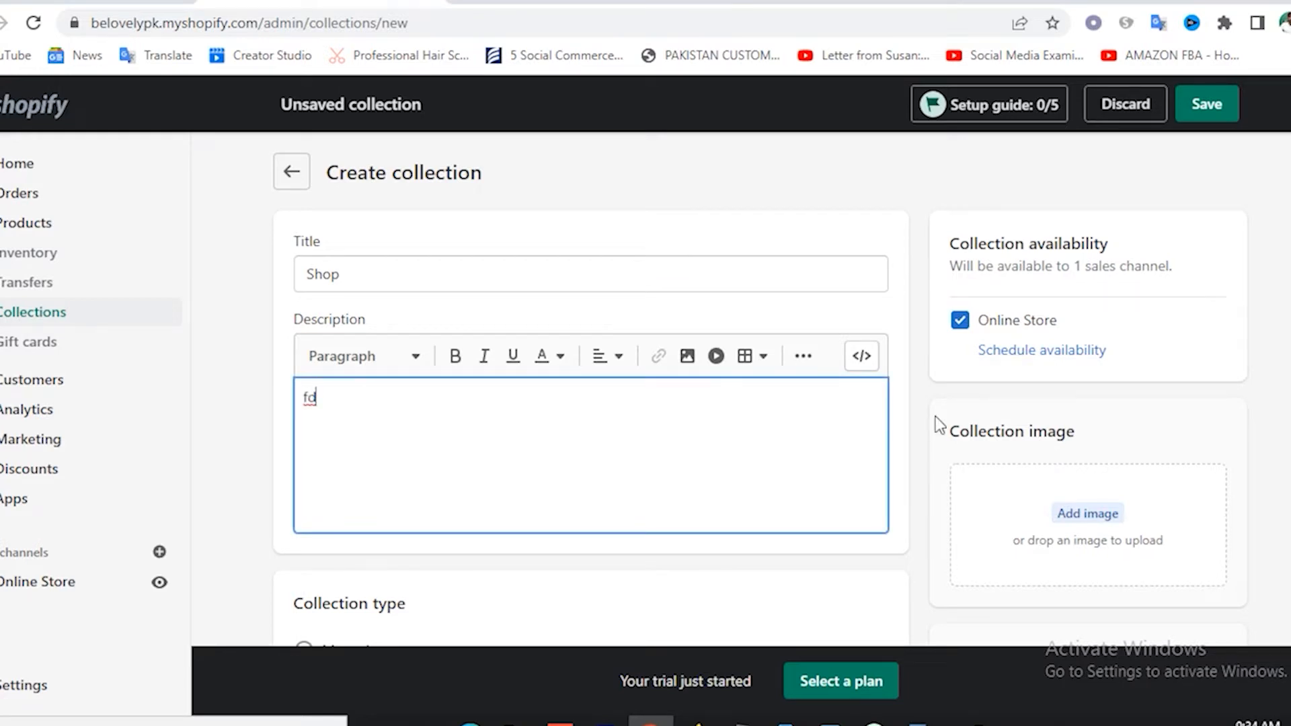
scroll(1028, 409, "down", 2)
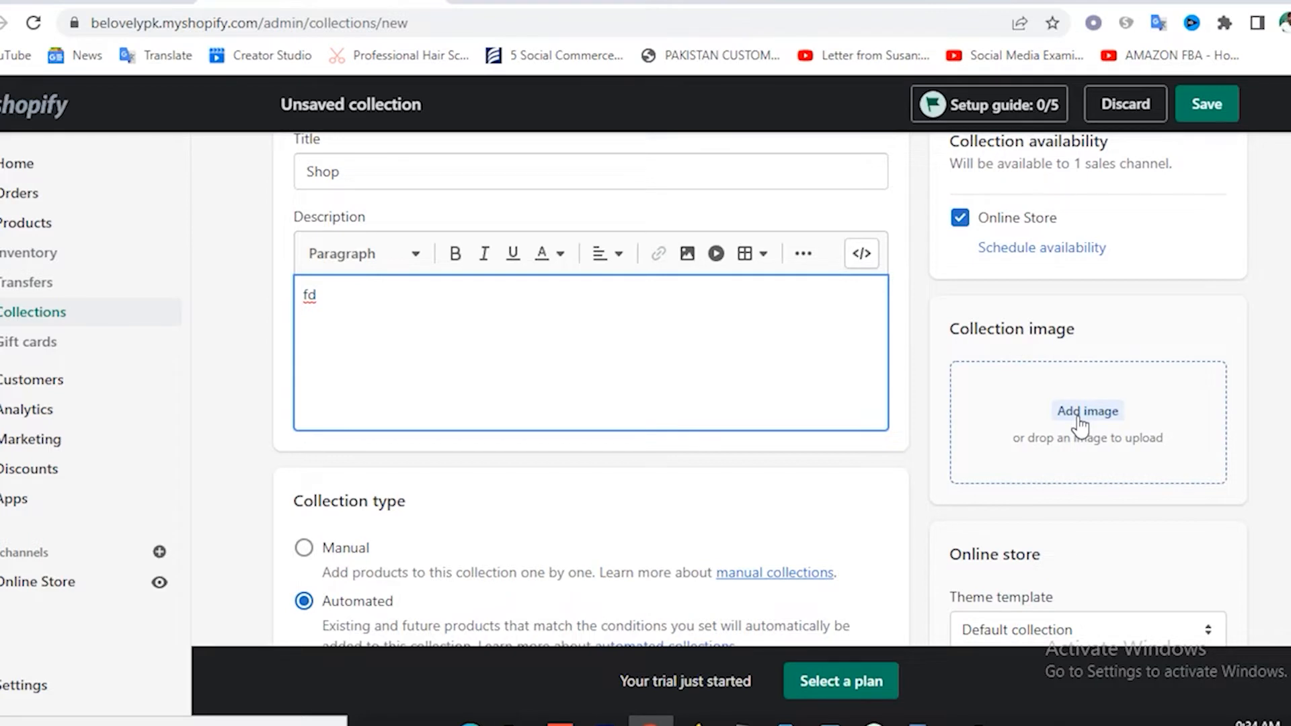
scroll(875, 437, "down", 3)
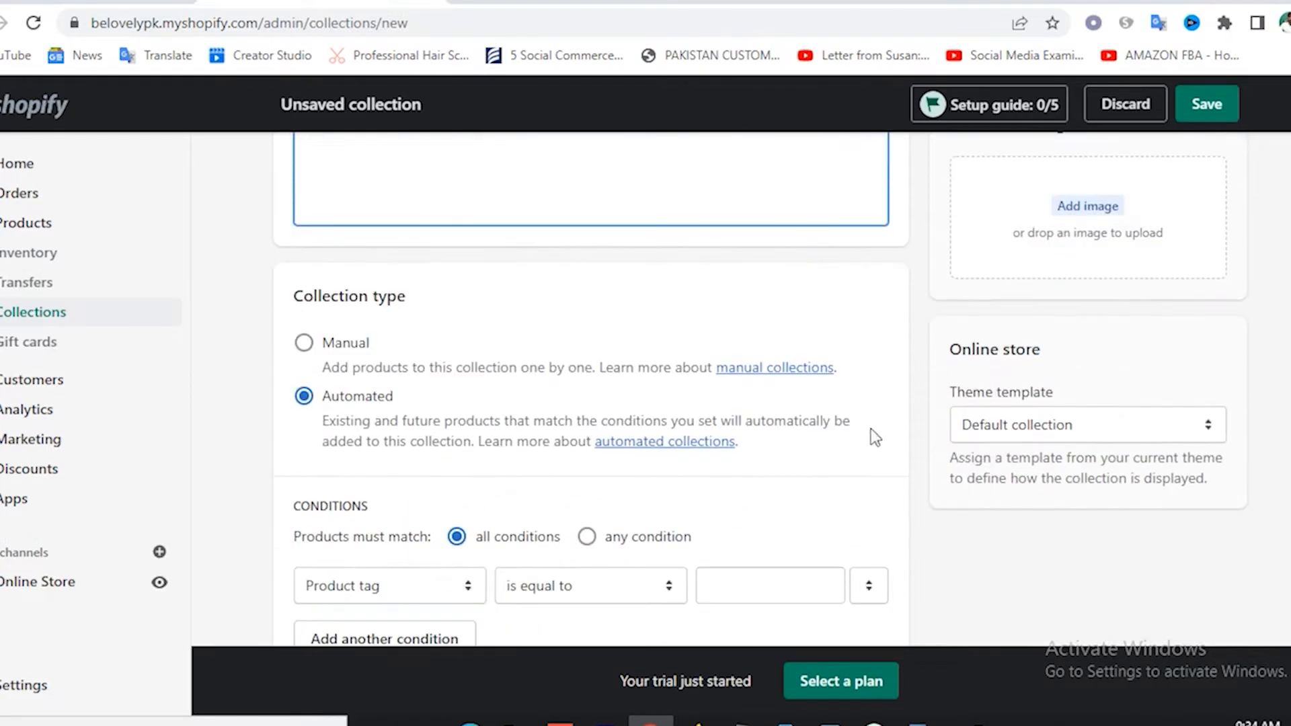
left_click(304, 344)
scroll(915, 475, "down", 2)
scroll(915, 476, "up", 1)
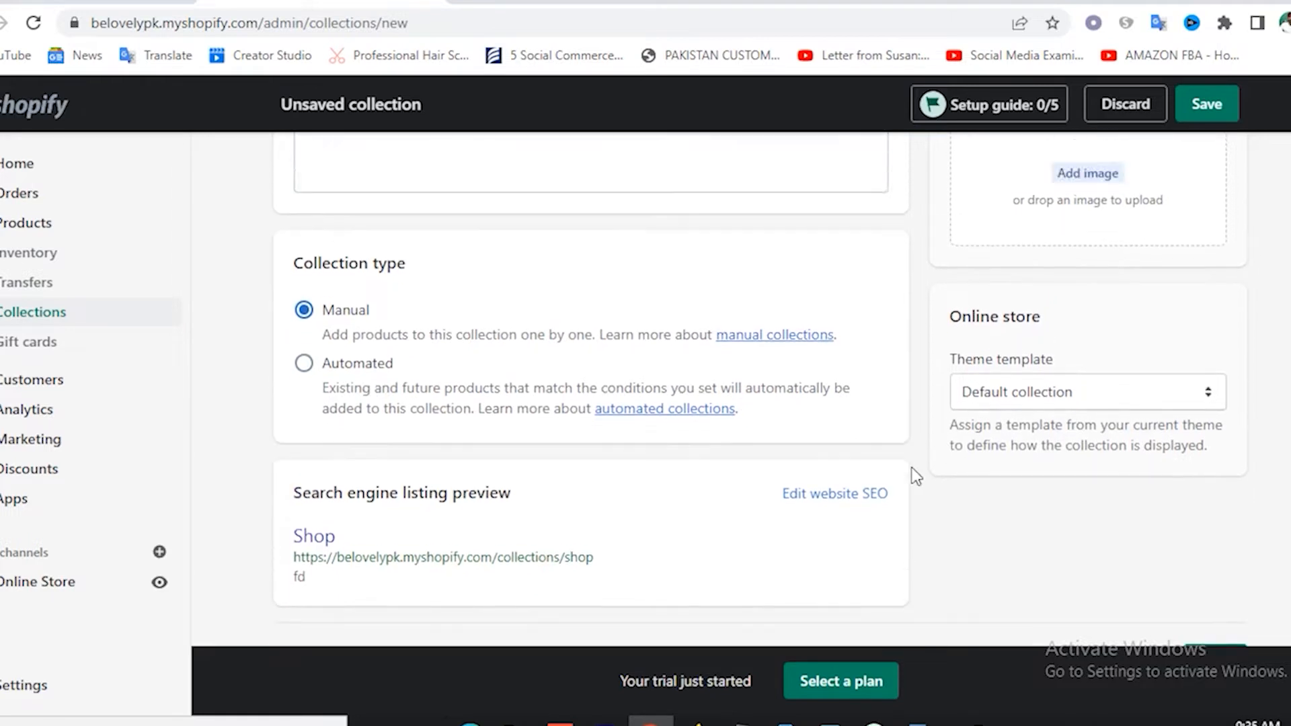
scroll(914, 476, "up", 5)
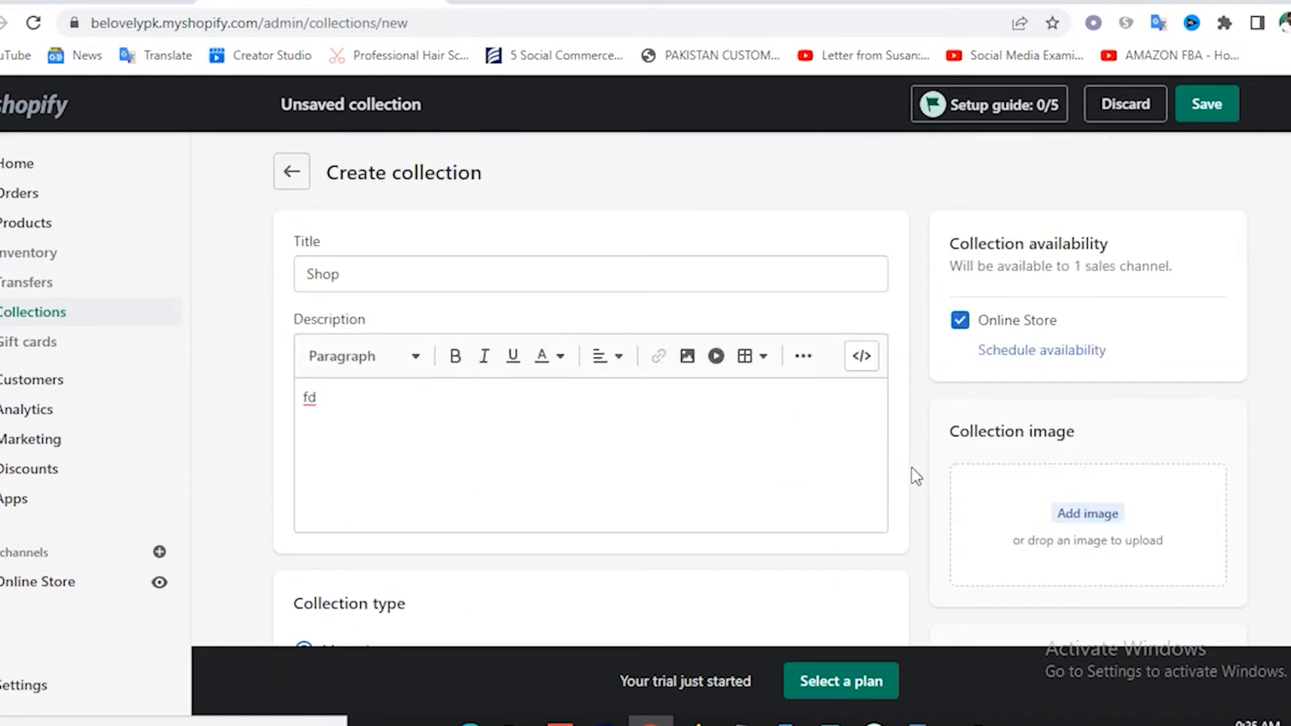
left_click(1206, 106)
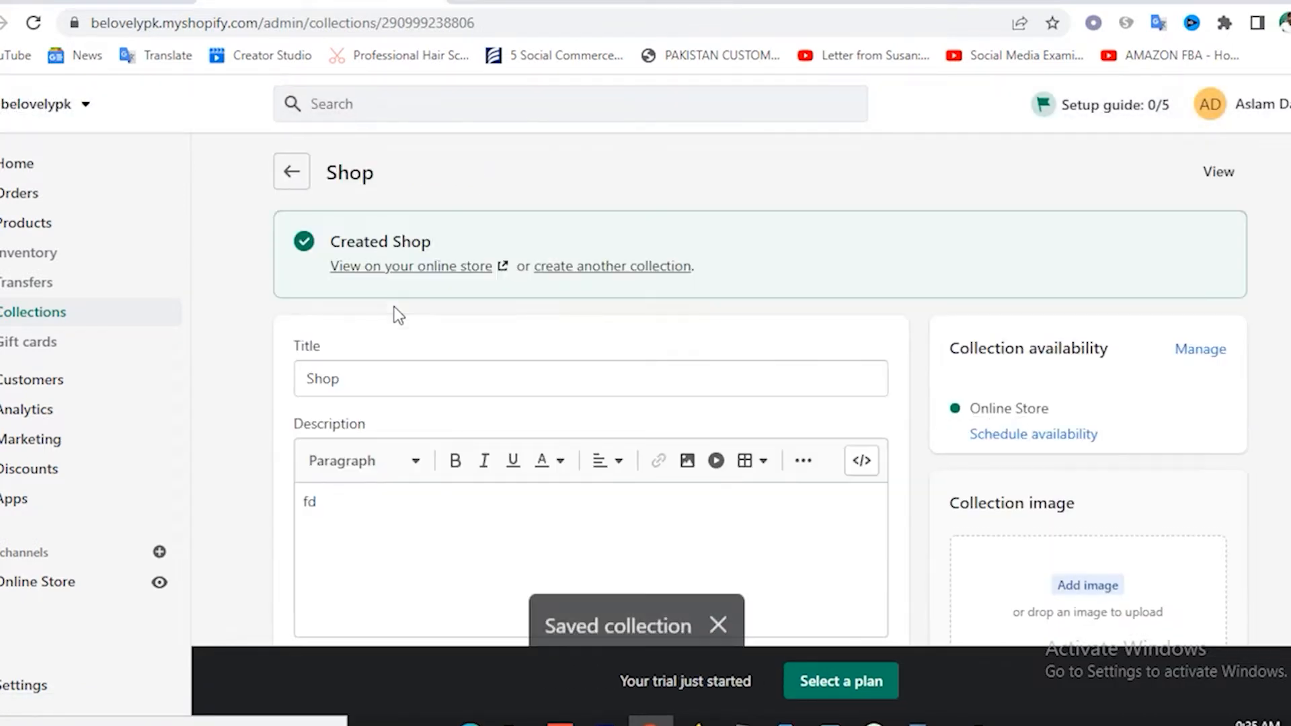
Create and save a 'Men' collection, then start another and view the storefront.
left_click(605, 269)
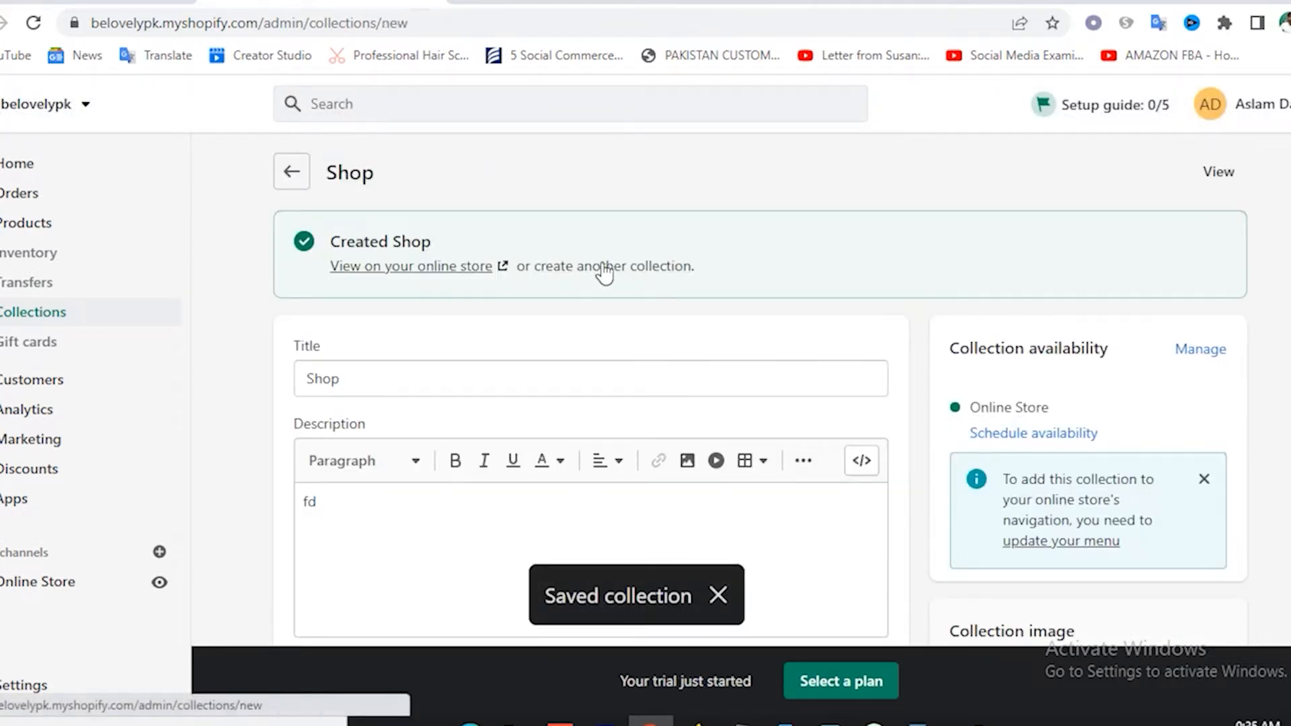
left_click(354, 276)
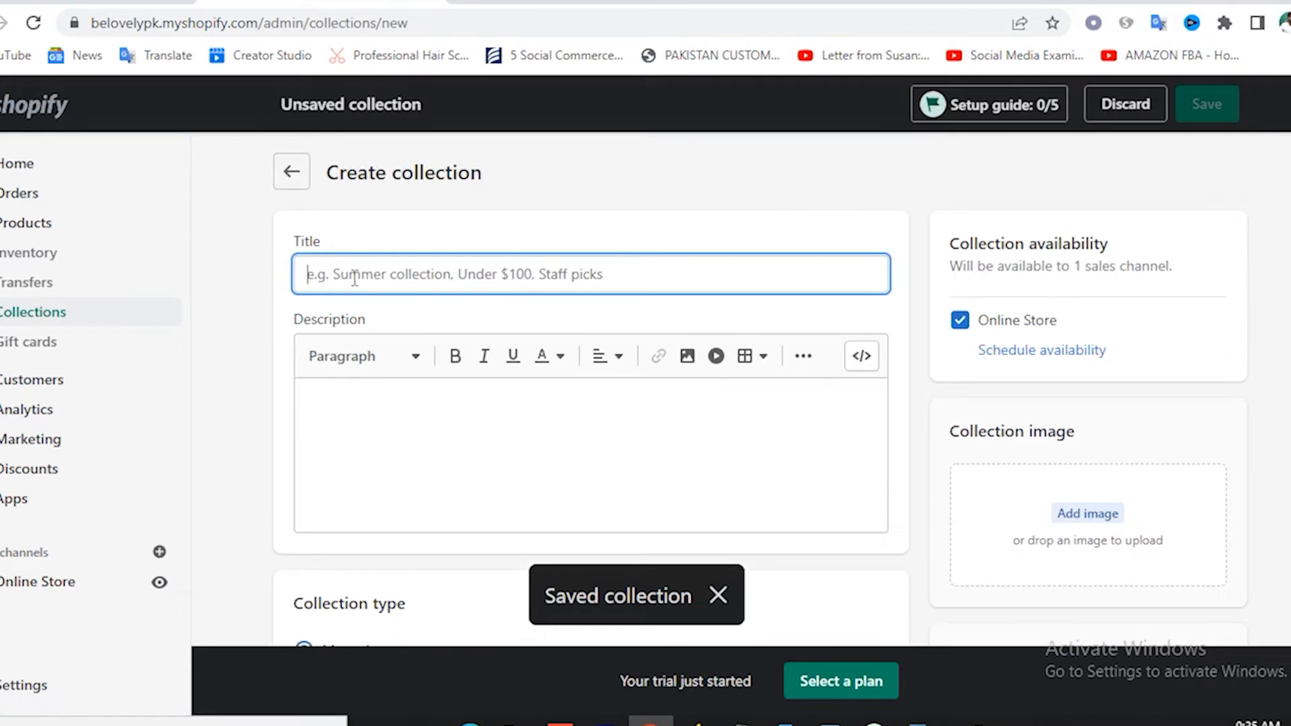
type("Men")
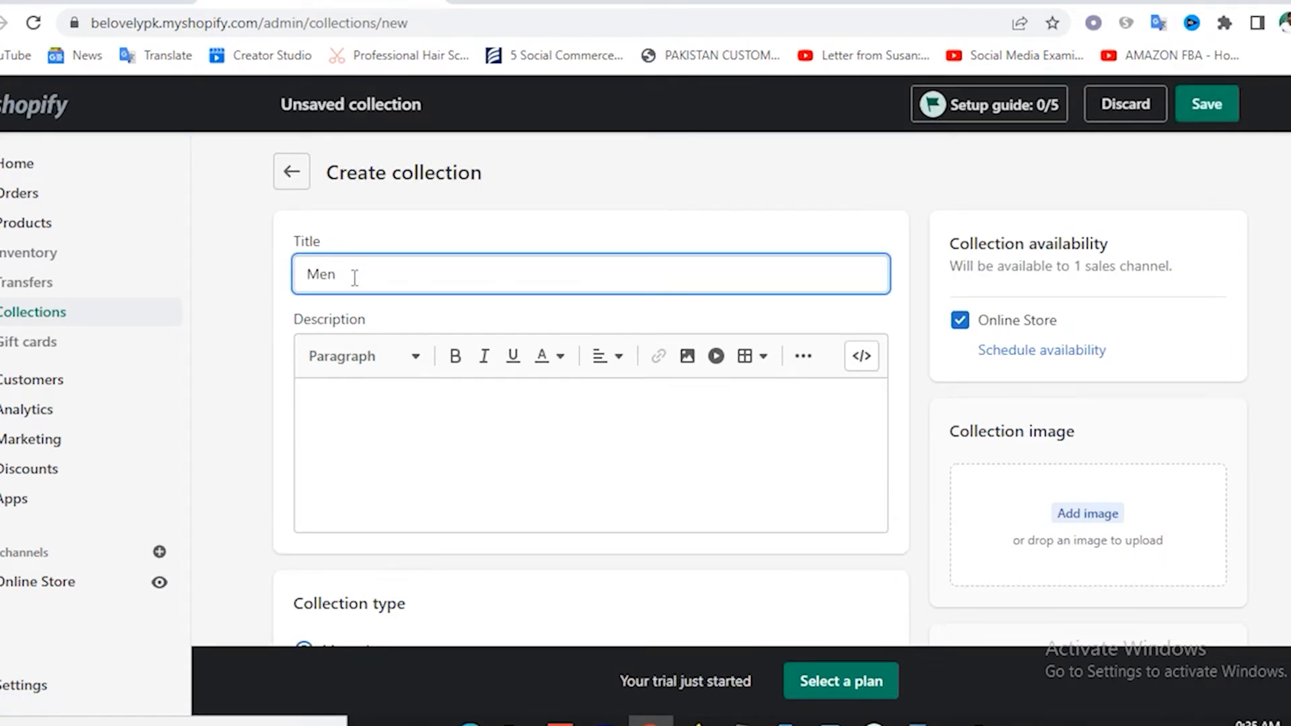
left_click(994, 432)
scroll(999, 434, "down", 5)
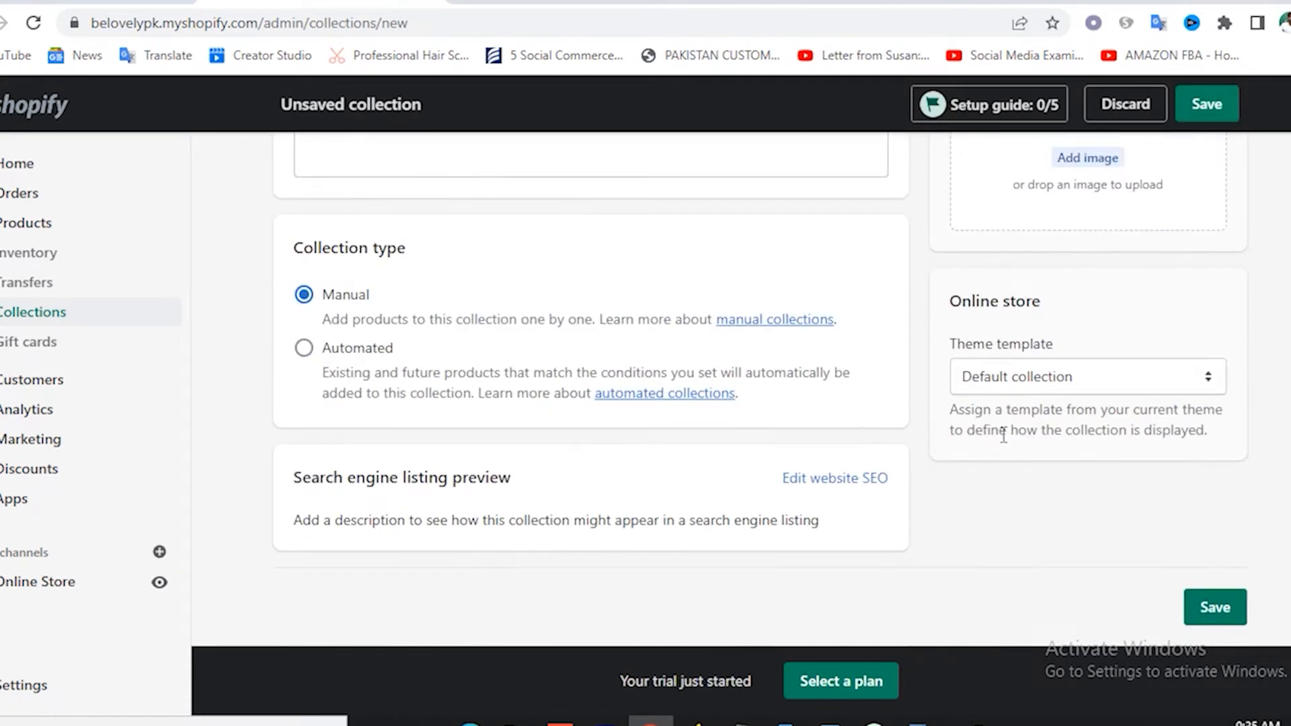
scroll(1004, 436, "up", 5)
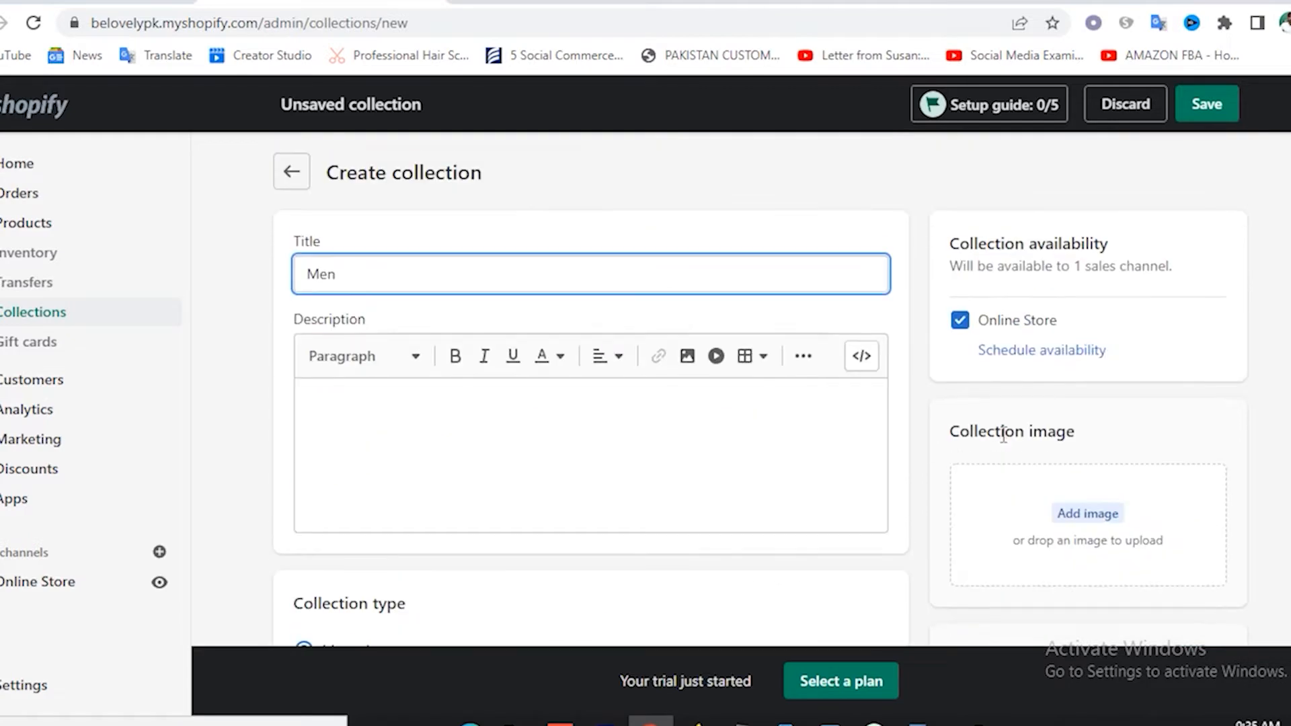
left_click(1207, 104)
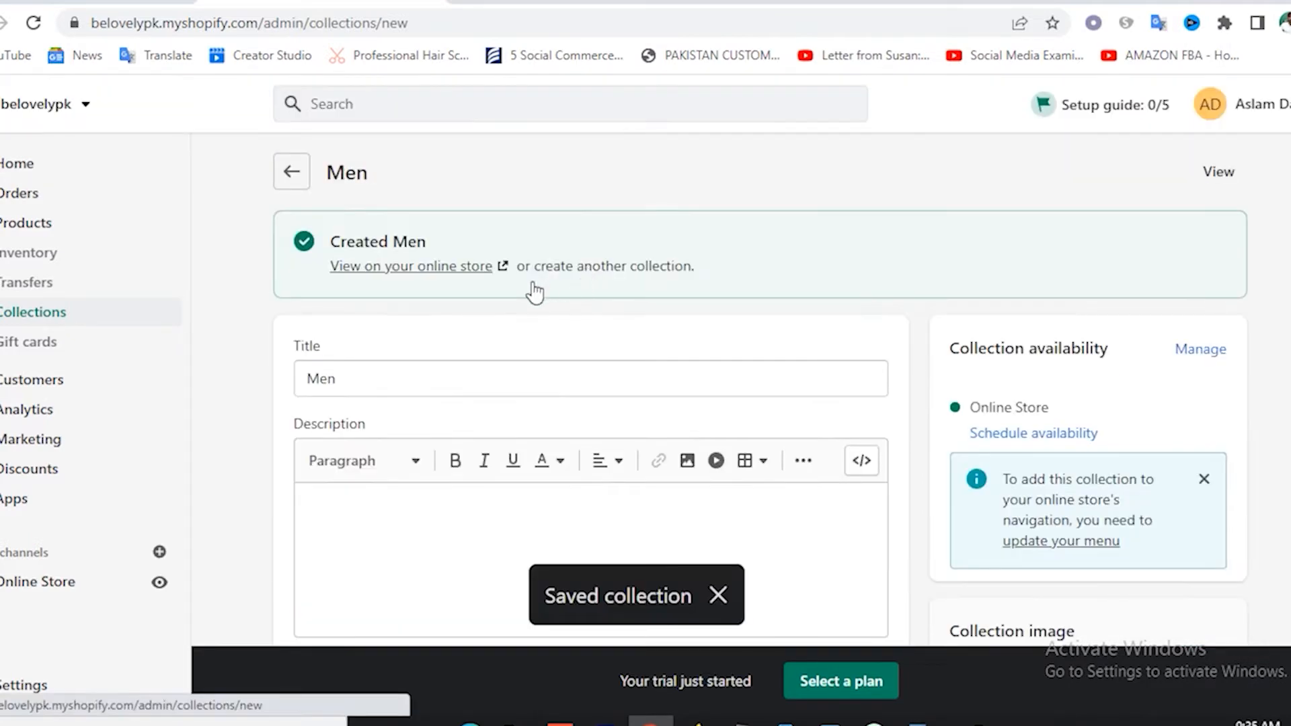
left_click(538, 266)
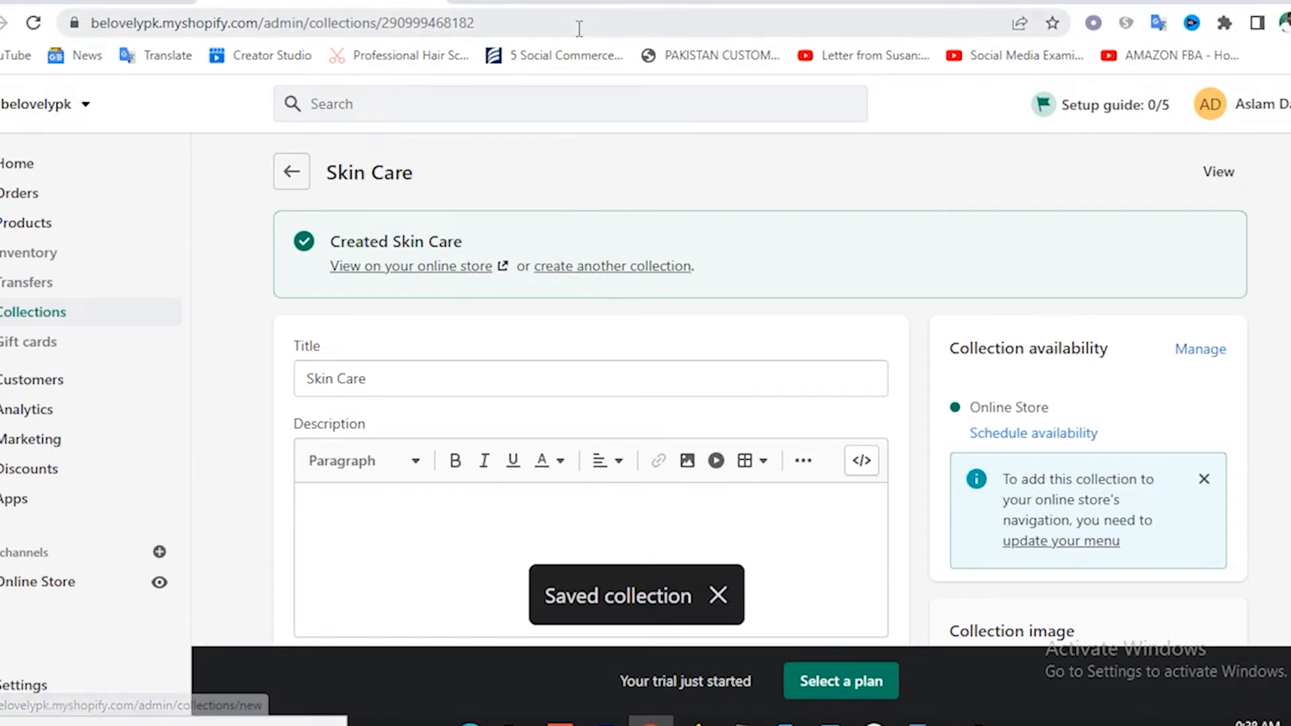
left_click(523, 2)
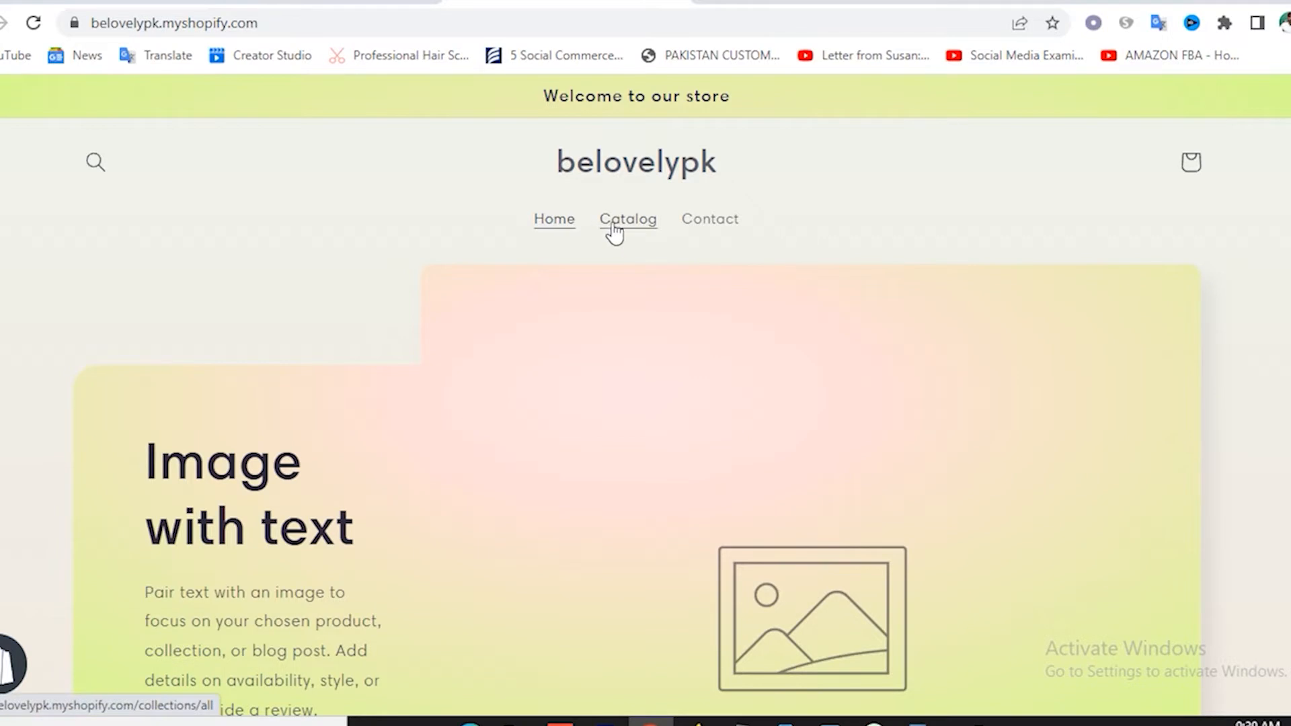
Go to the store's Navigation and open the Main menu for editing.
left_click(323, 2)
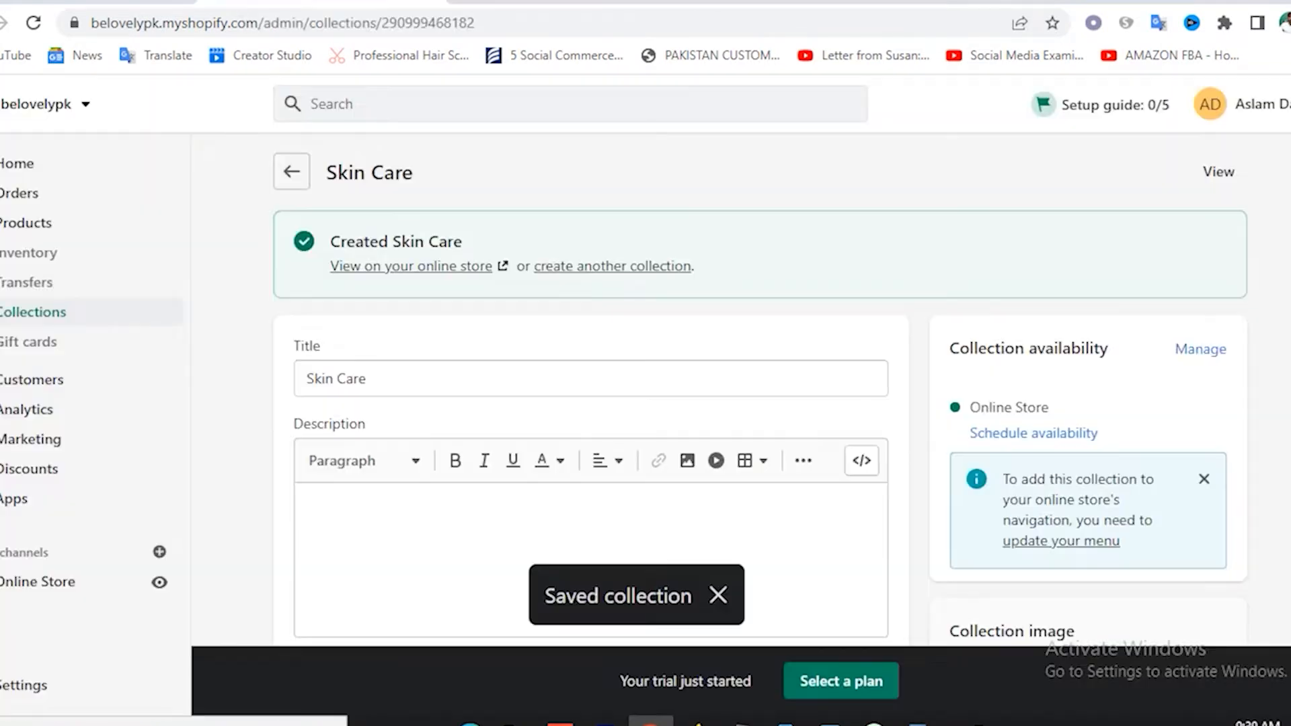
scroll(159, 474, "down", 1)
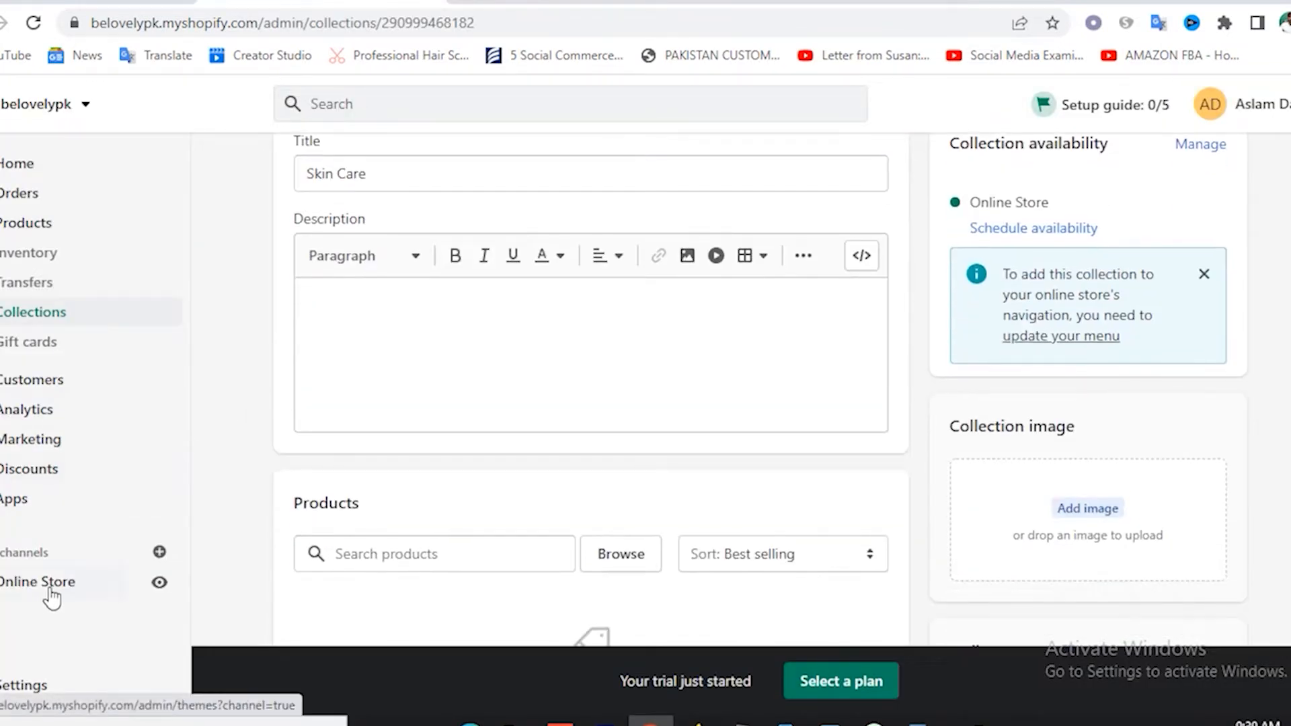
left_click(37, 583)
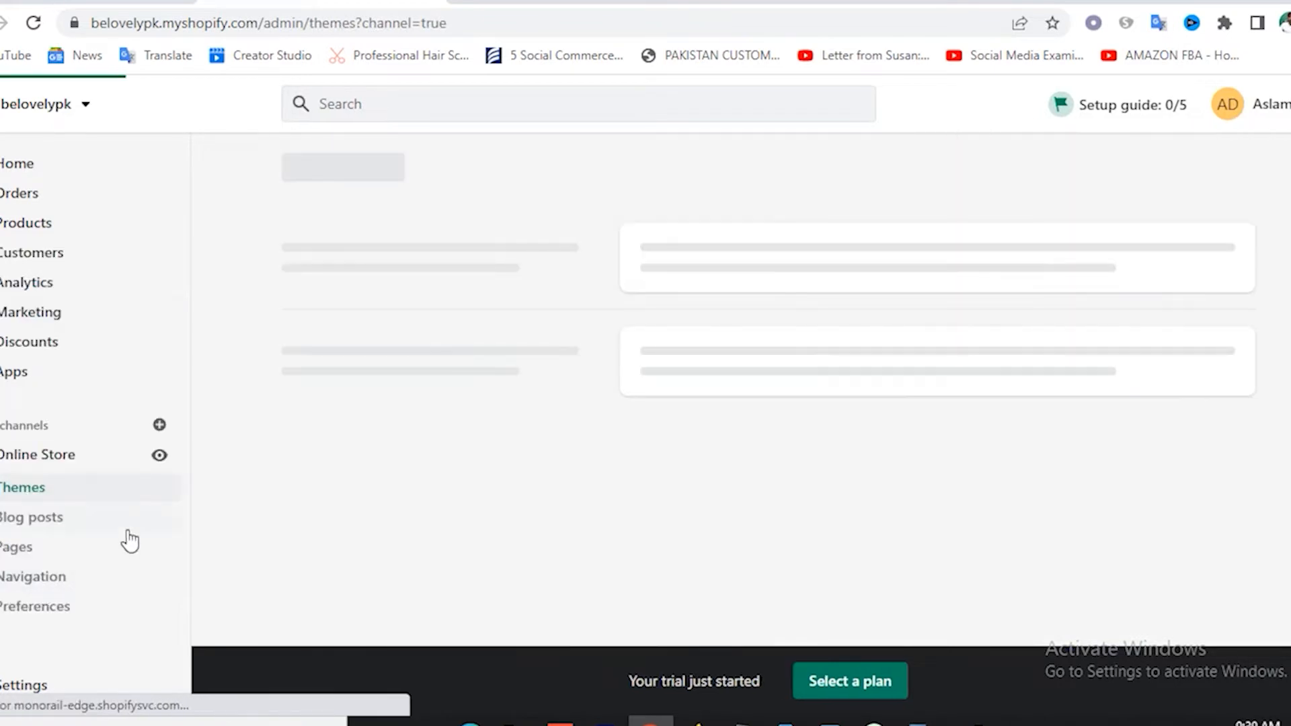
left_click(32, 586)
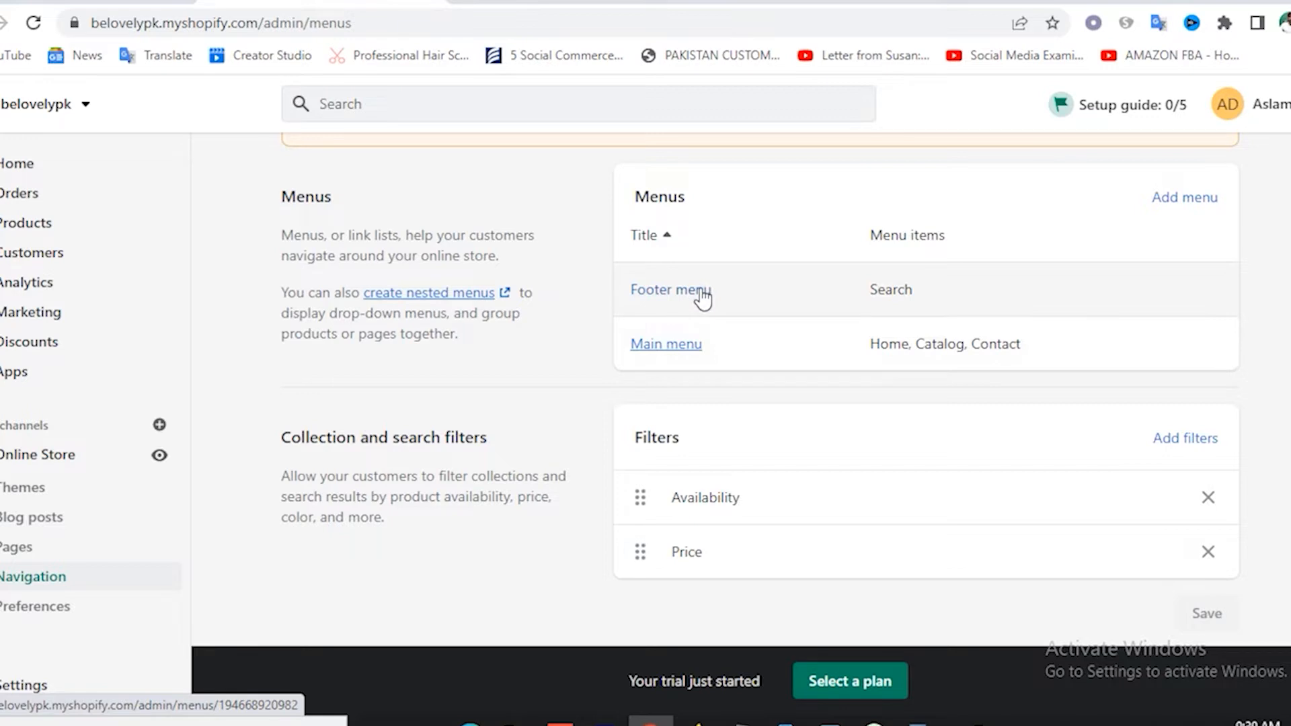
left_click(674, 346)
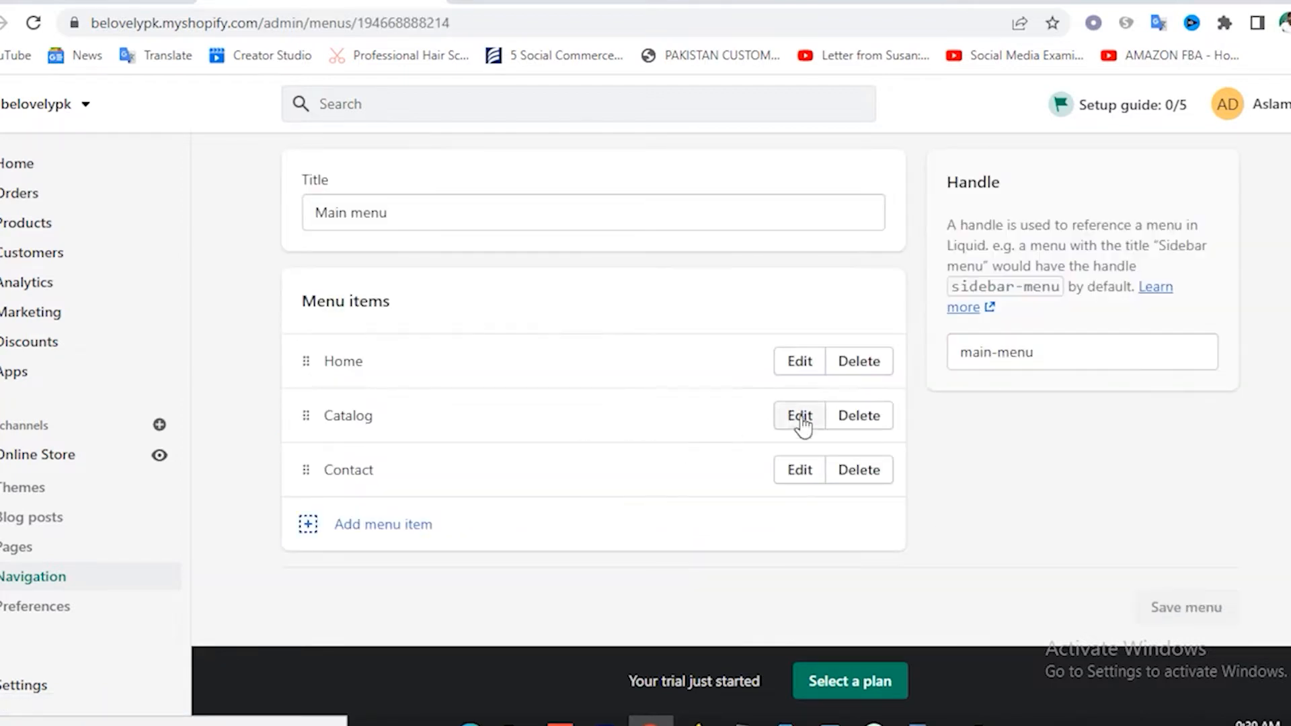
Delete the Catalog and Contact items from the Main menu.
left_click(860, 417)
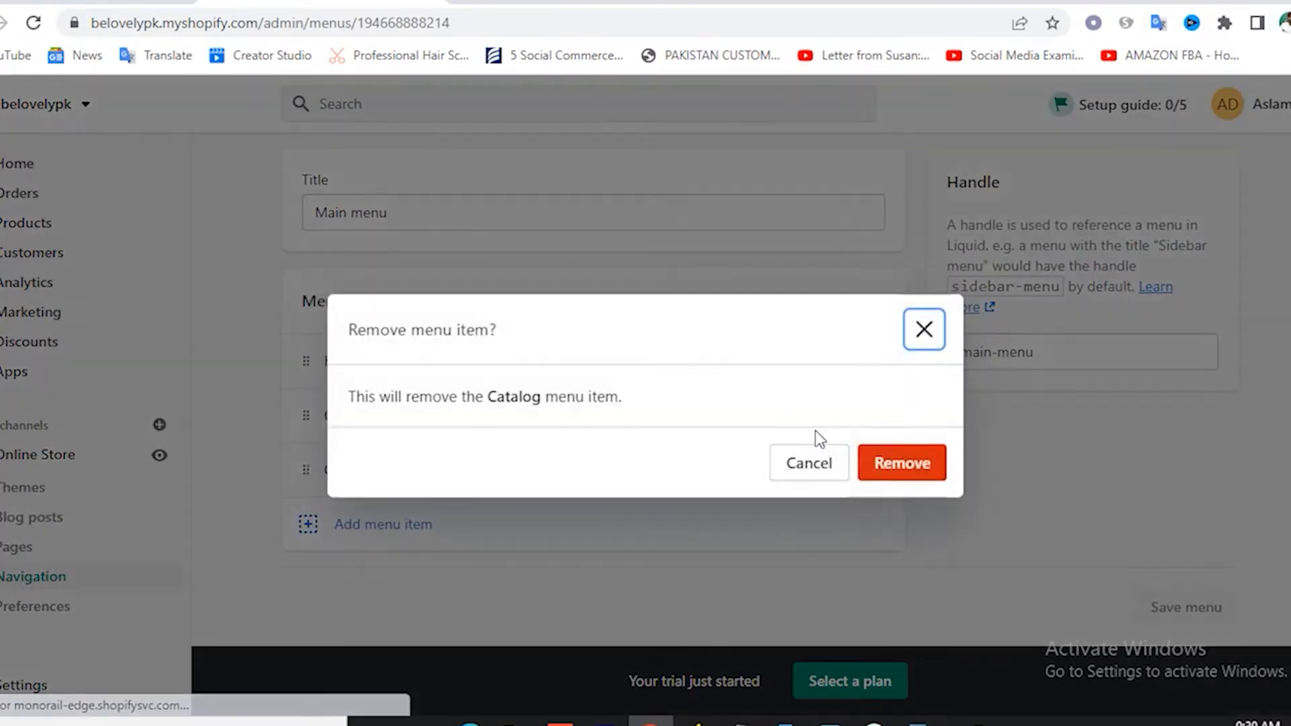
left_click(915, 463)
left_click(860, 471)
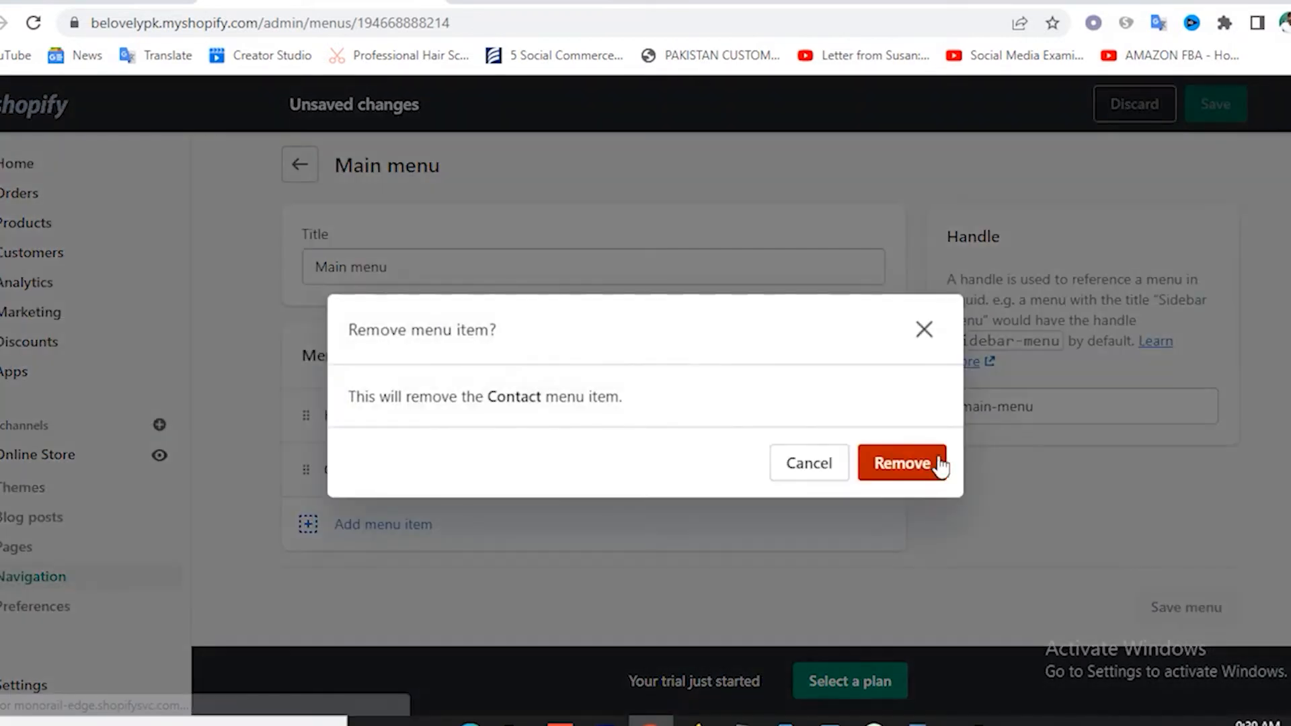
left_click(886, 466)
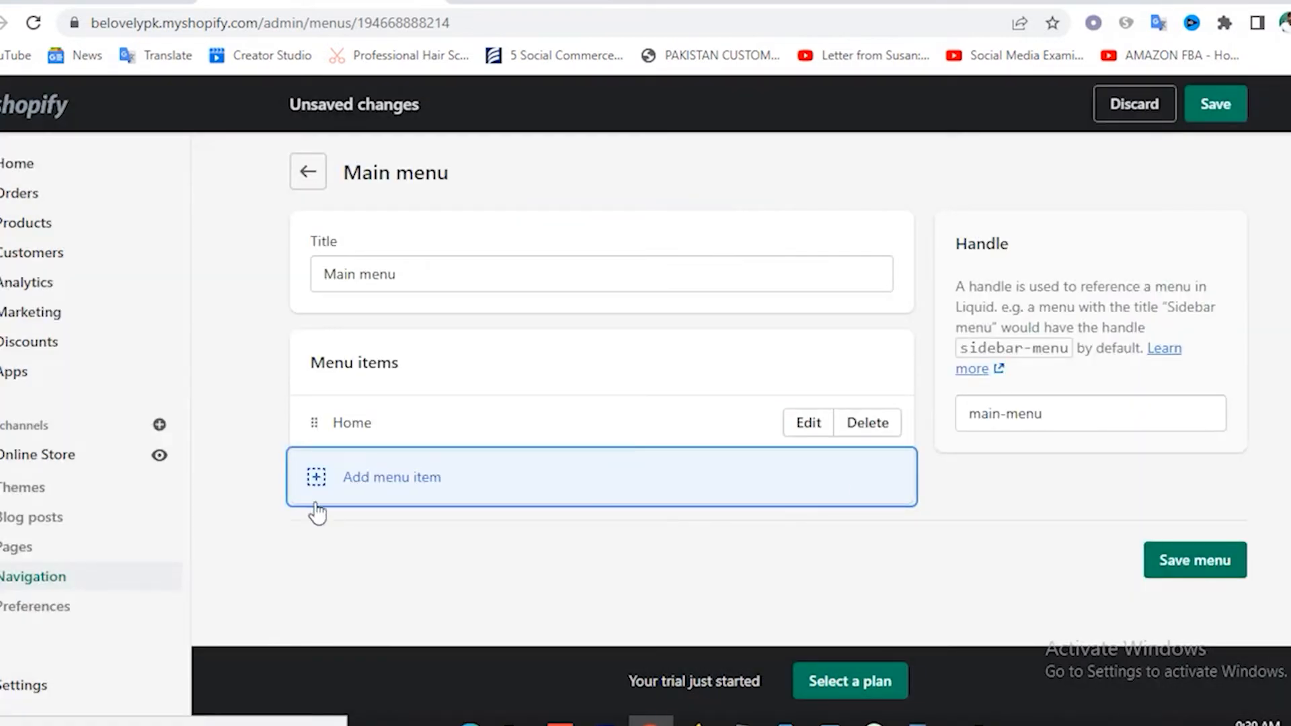
Add a Makeup menu item linked to the Makeup collection.
left_click(318, 479)
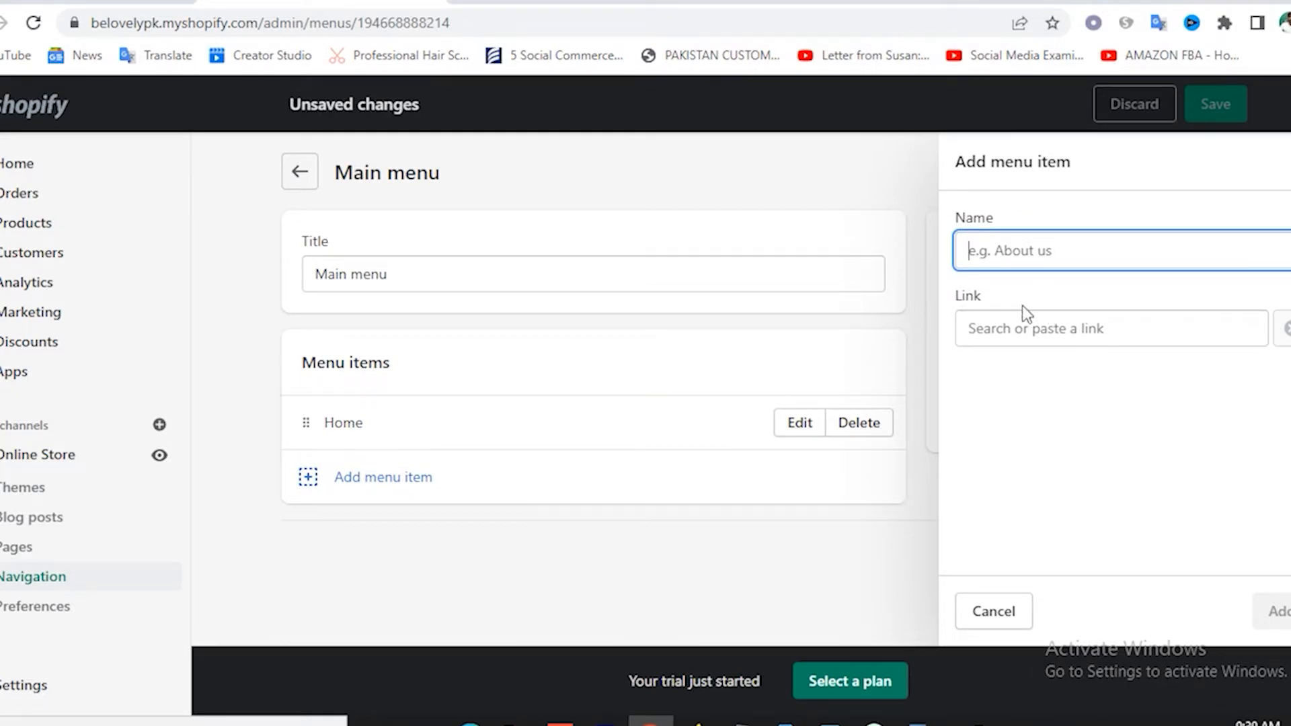
left_click(1032, 332)
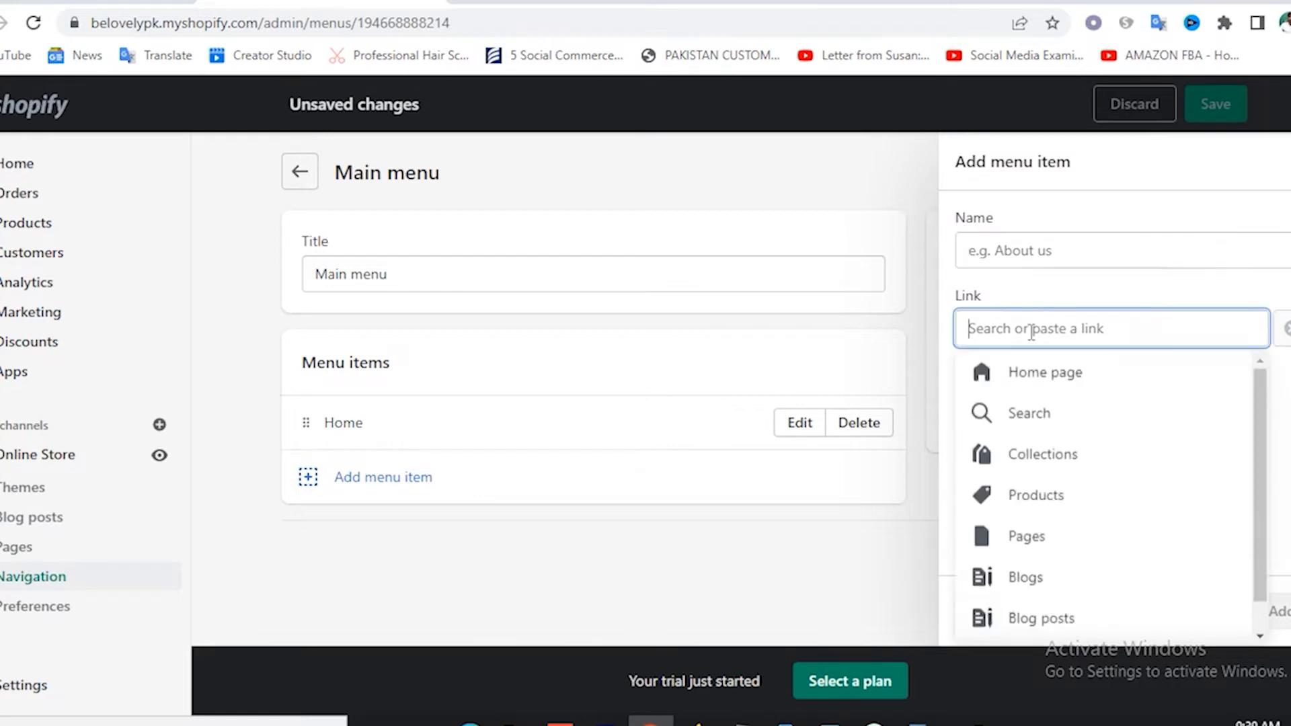
left_click(1036, 456)
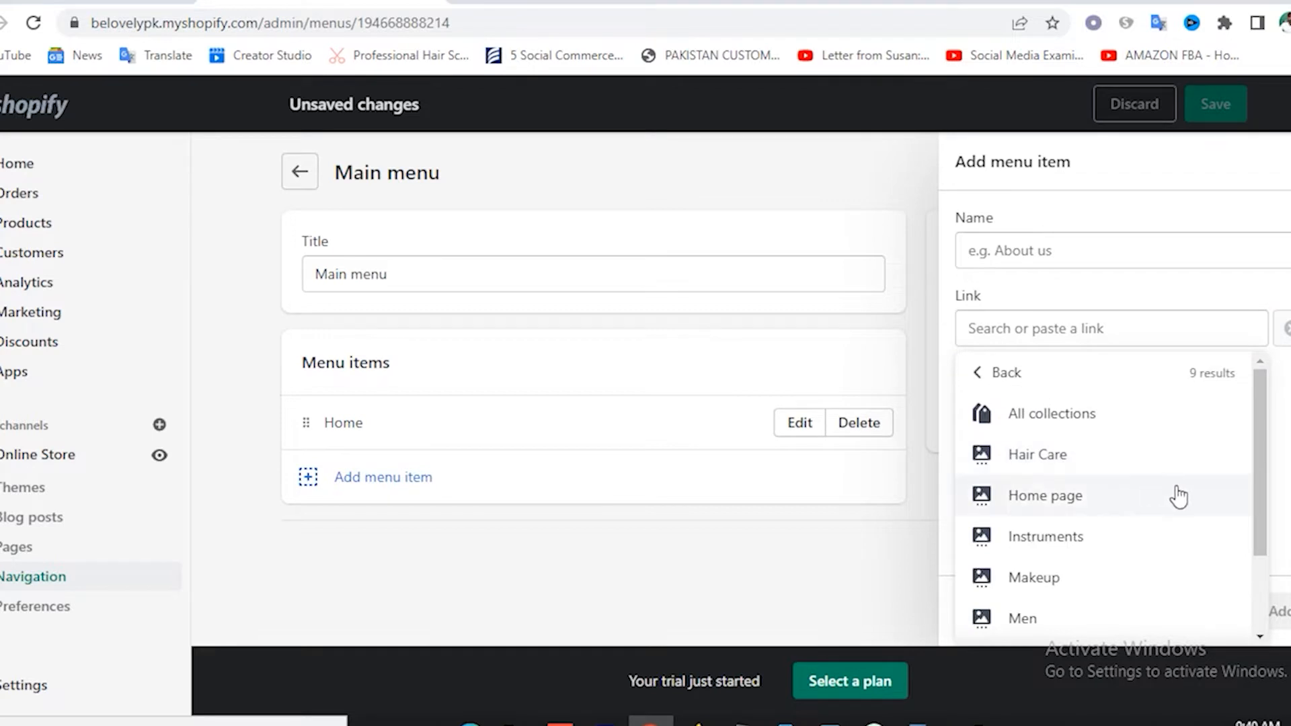
left_click(1048, 582)
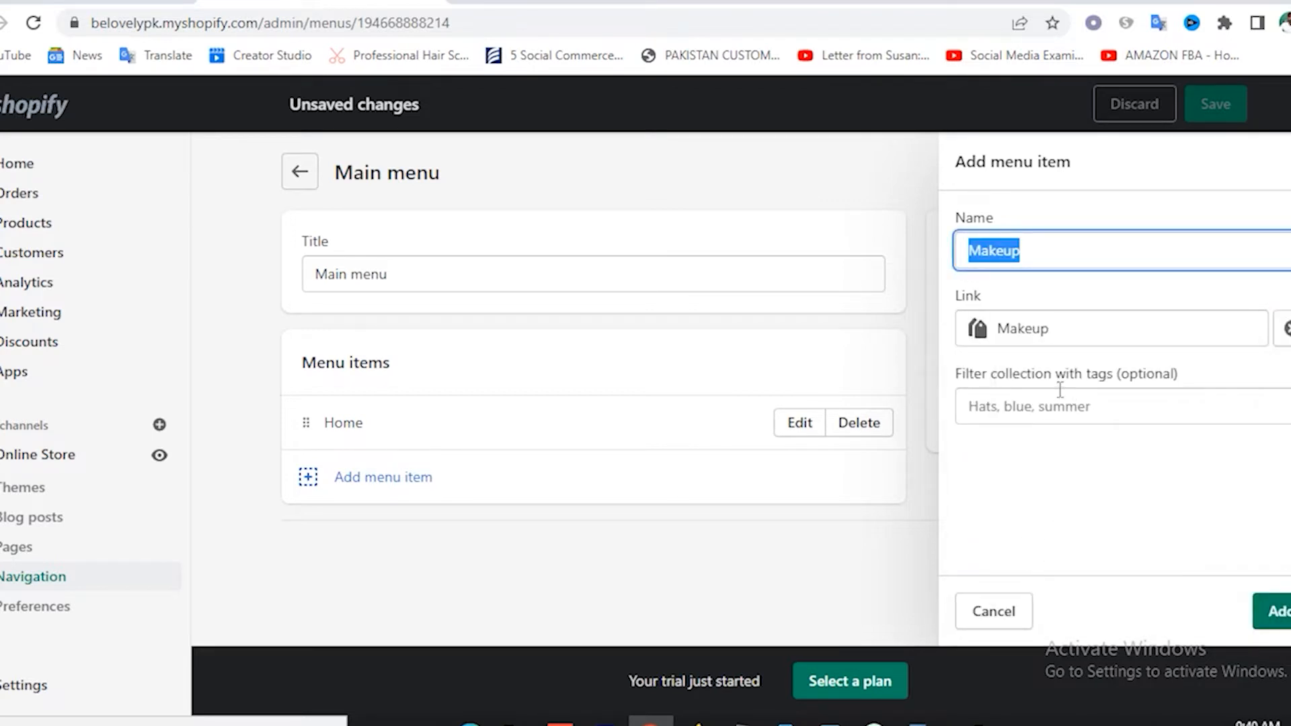
left_click(1057, 254)
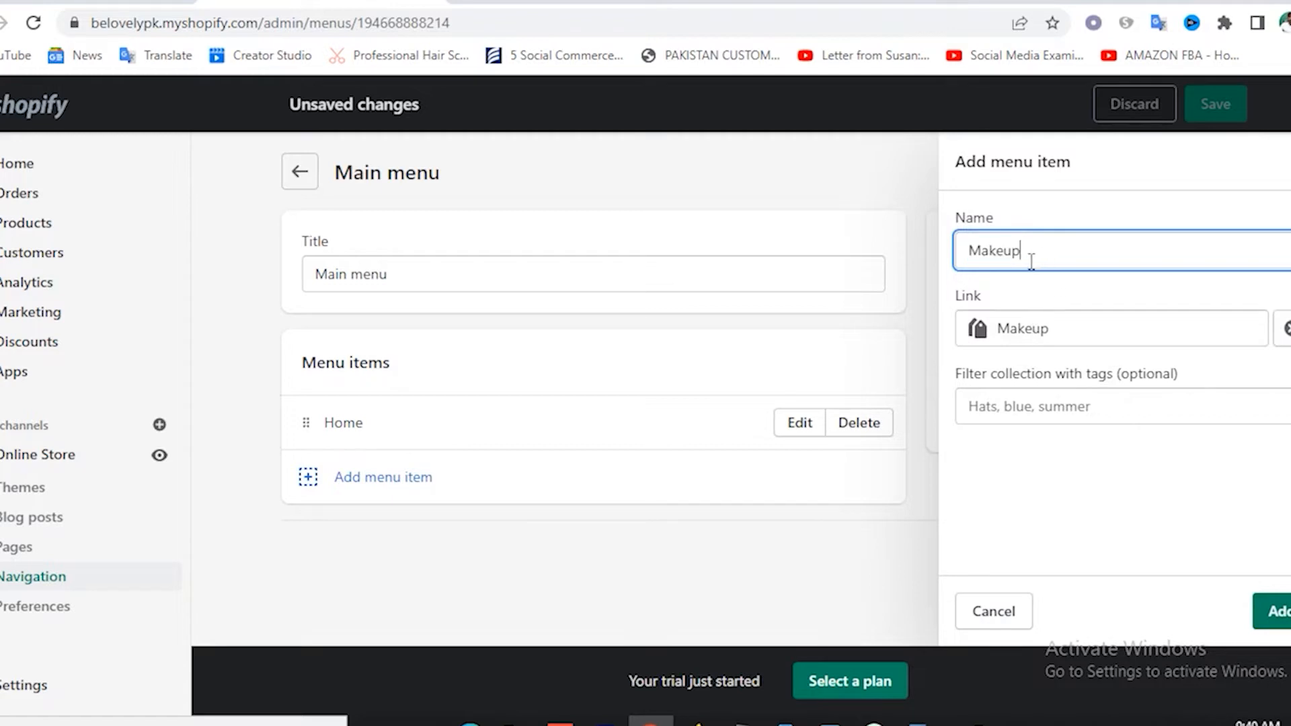
left_click(1276, 610)
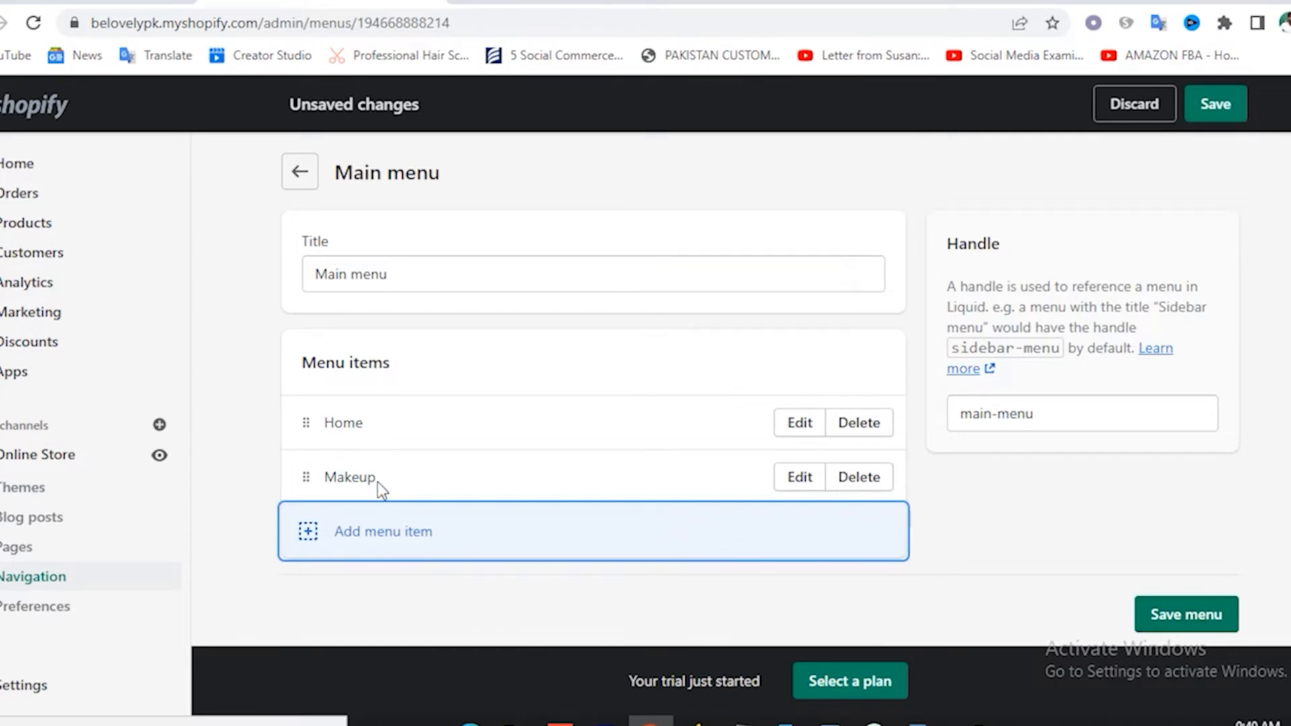
Start another menu item and browse its link destination list.
left_click(310, 538)
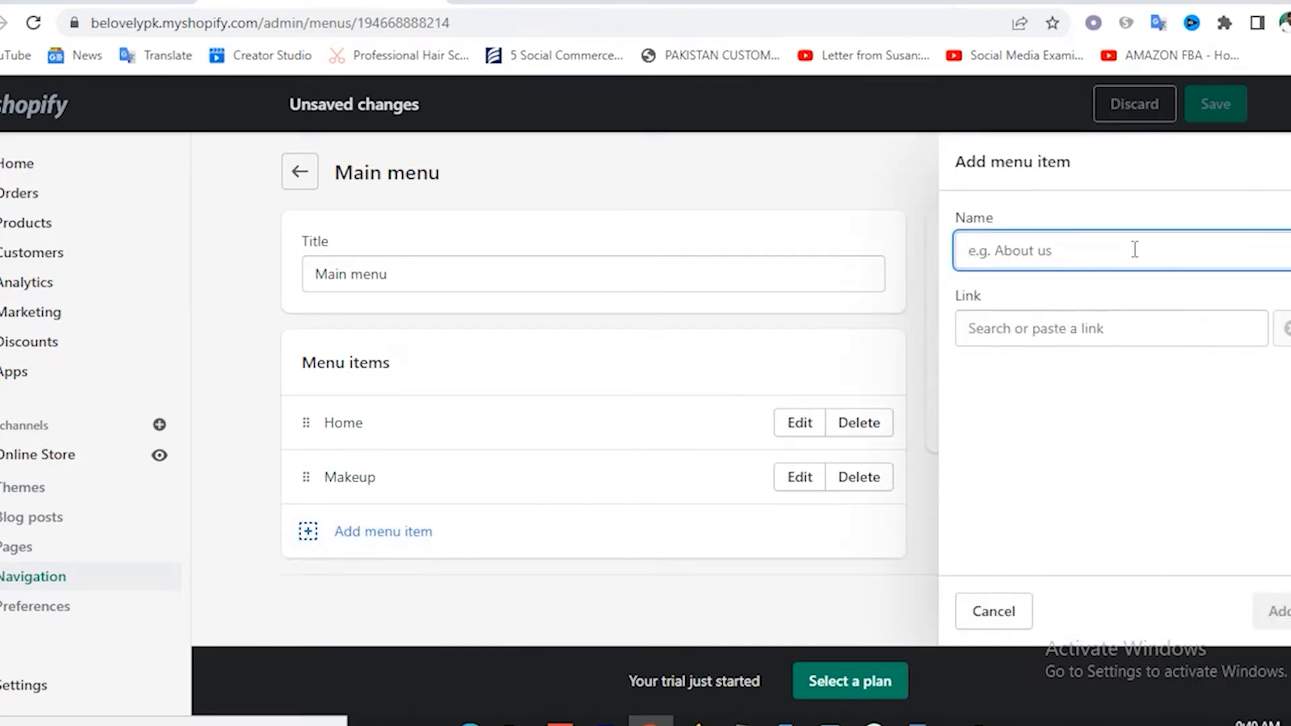
left_click(1033, 330)
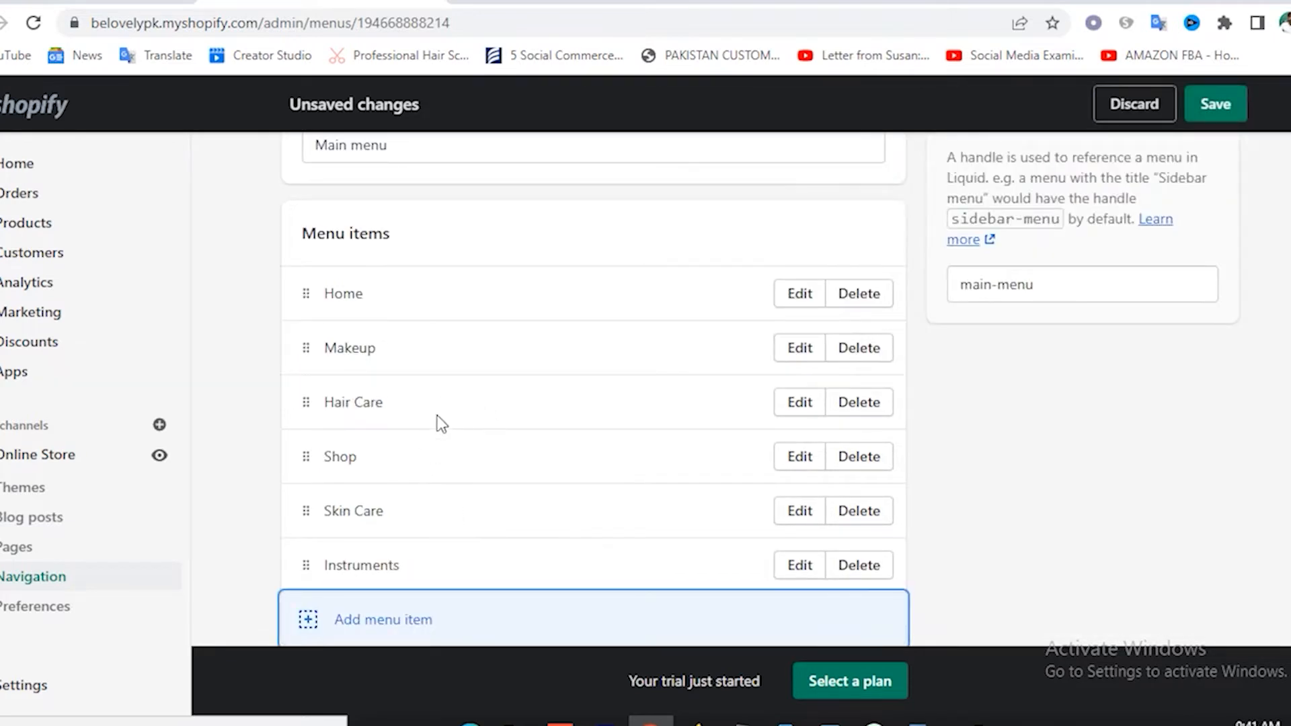
scroll(448, 427, "down", 2)
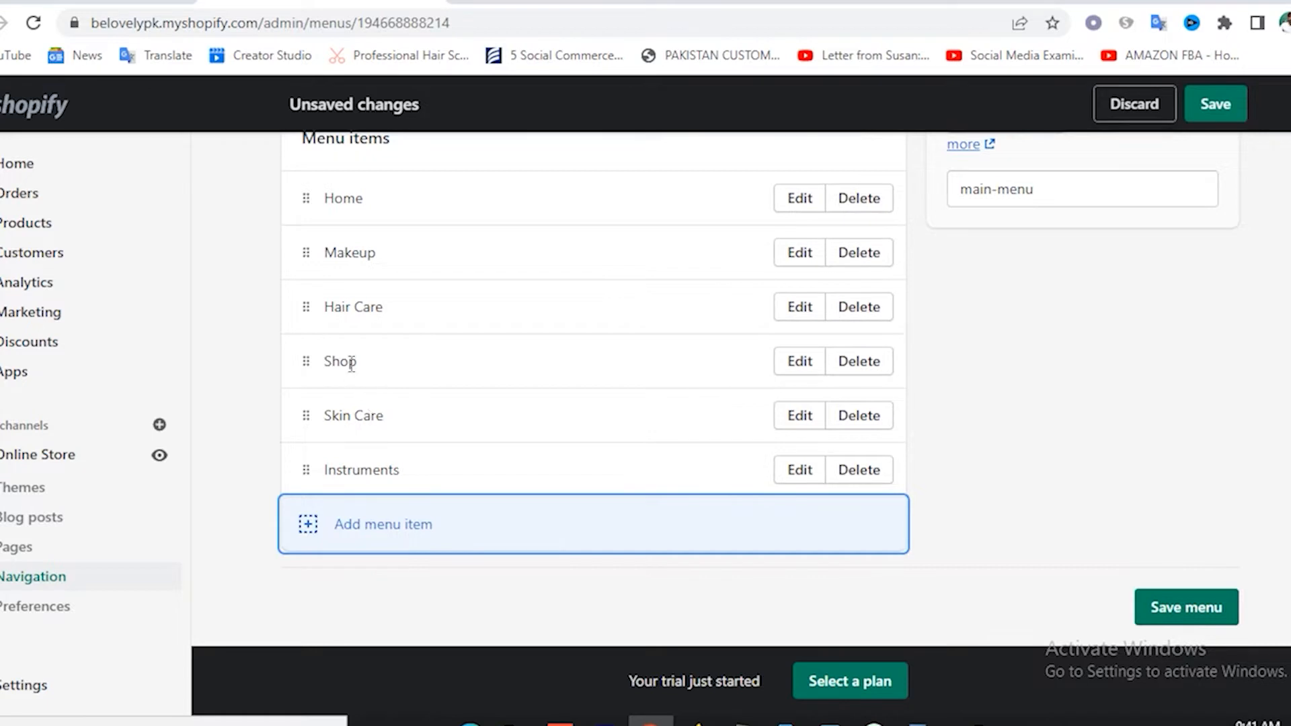
scroll(430, 370, "up", 2)
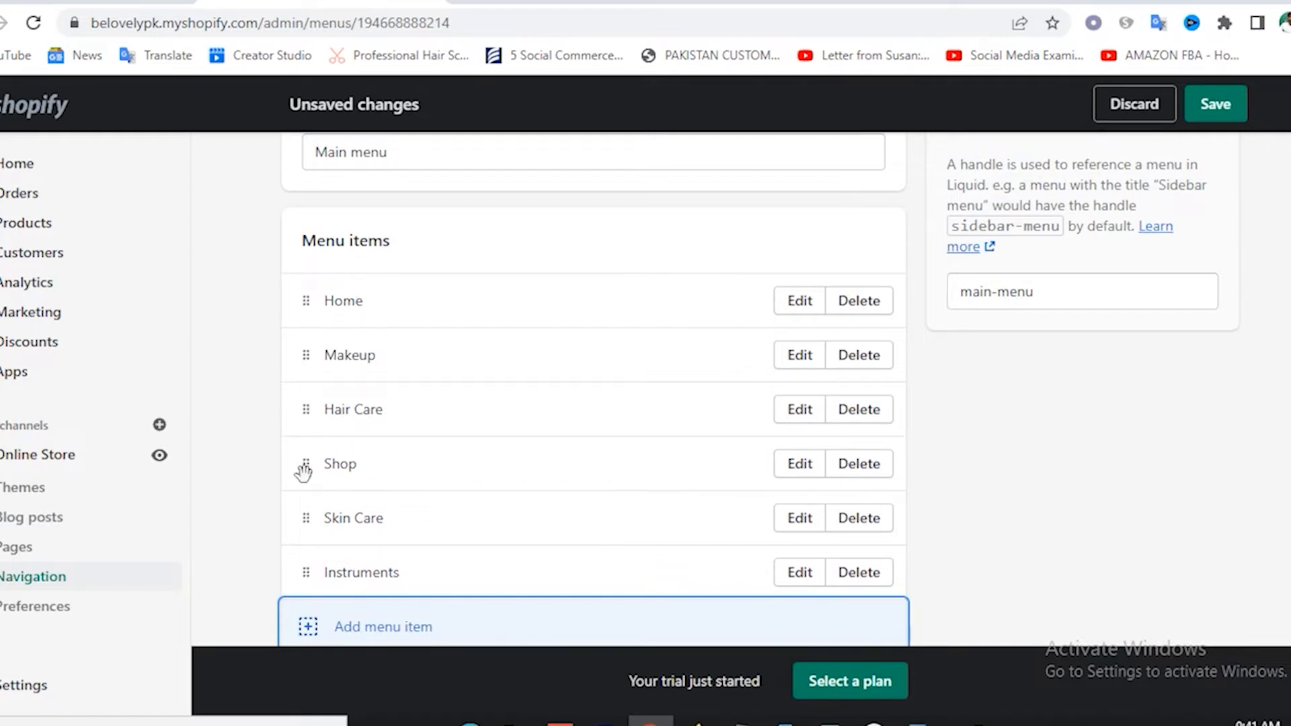
Move Shop up so it sits second in the Main menu, directly below Home.
left_click_drag(303, 471, 325, 403)
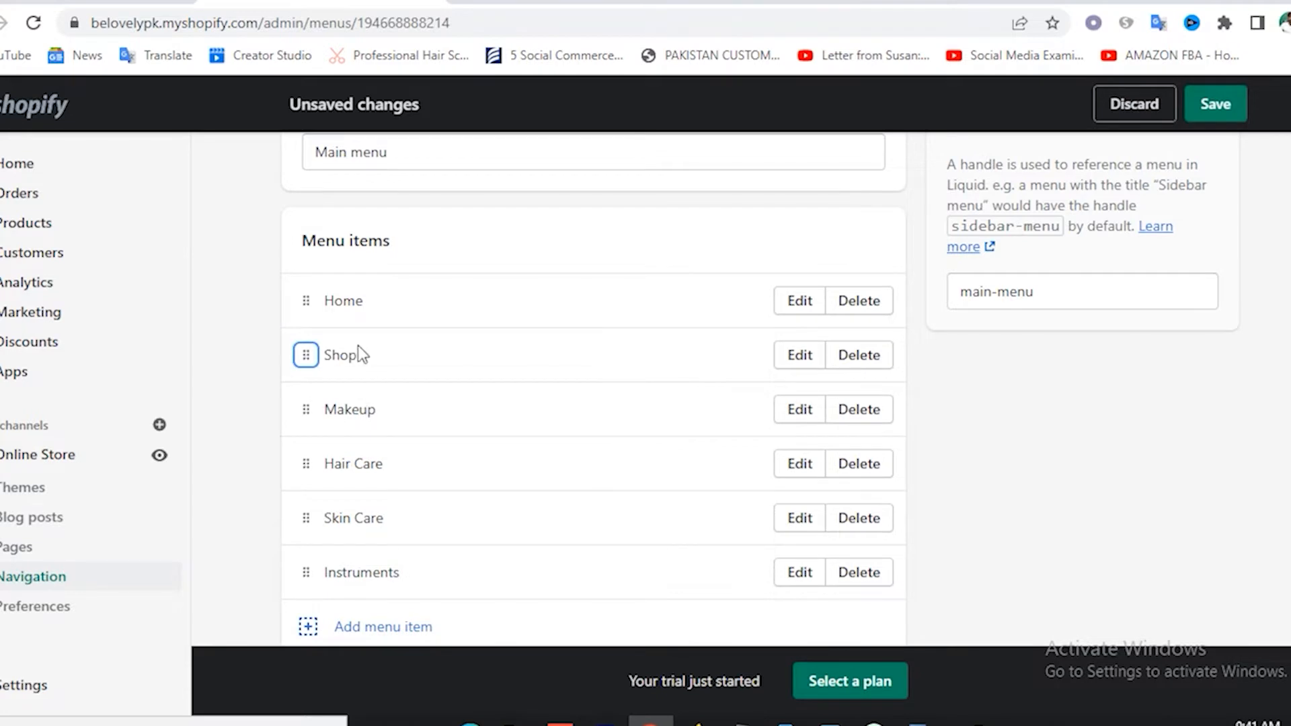
scroll(372, 369, "down", 2)
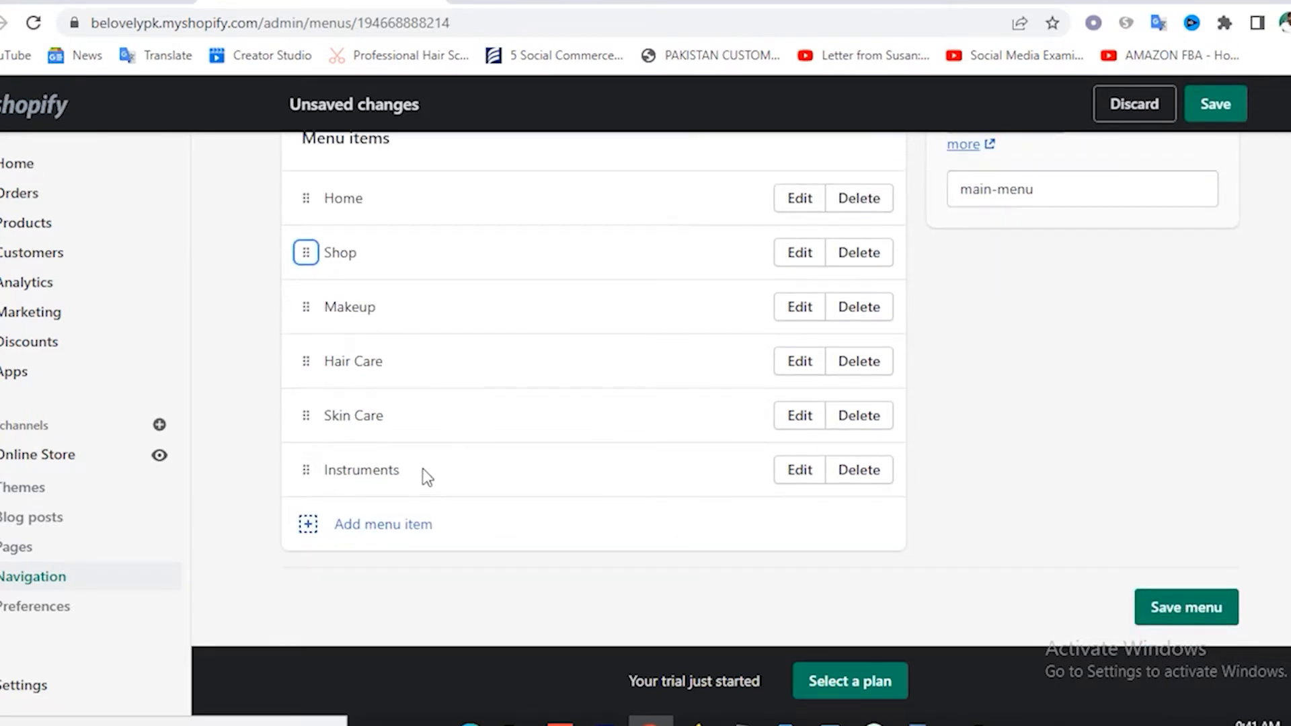
Add a menu item linking to the Men collection.
left_click(350, 532)
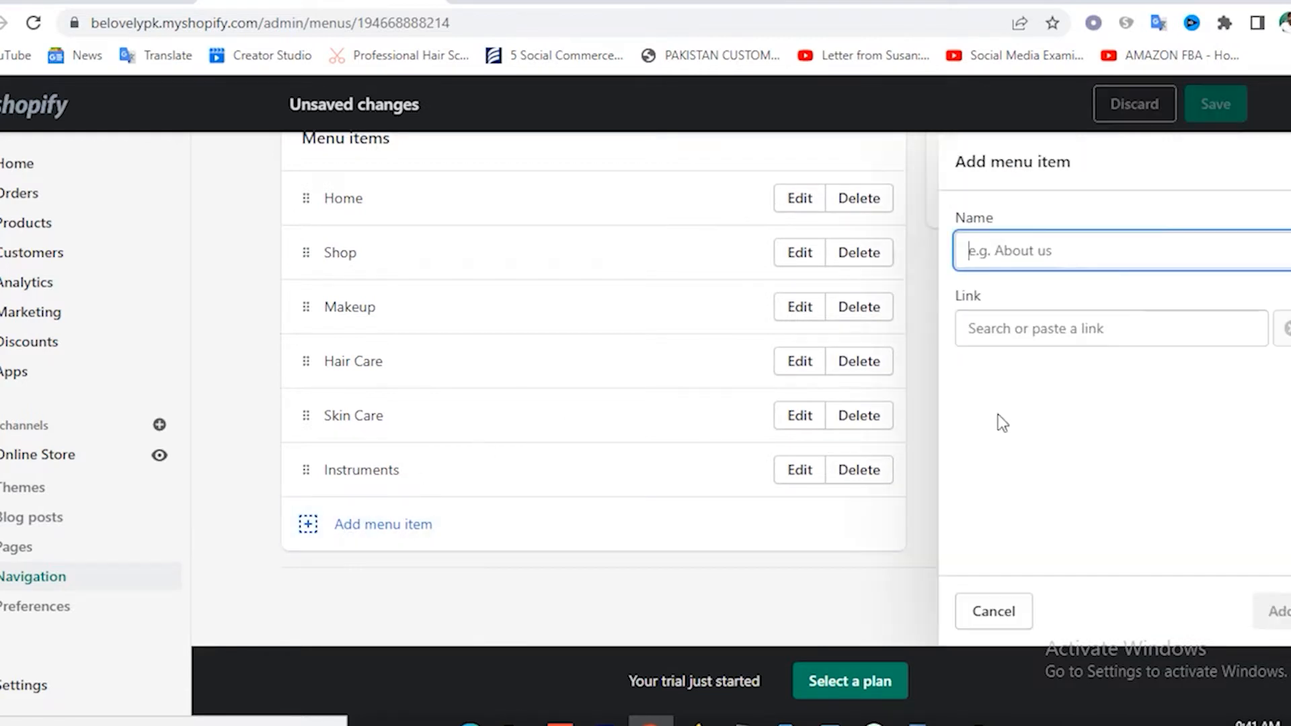
left_click(1051, 328)
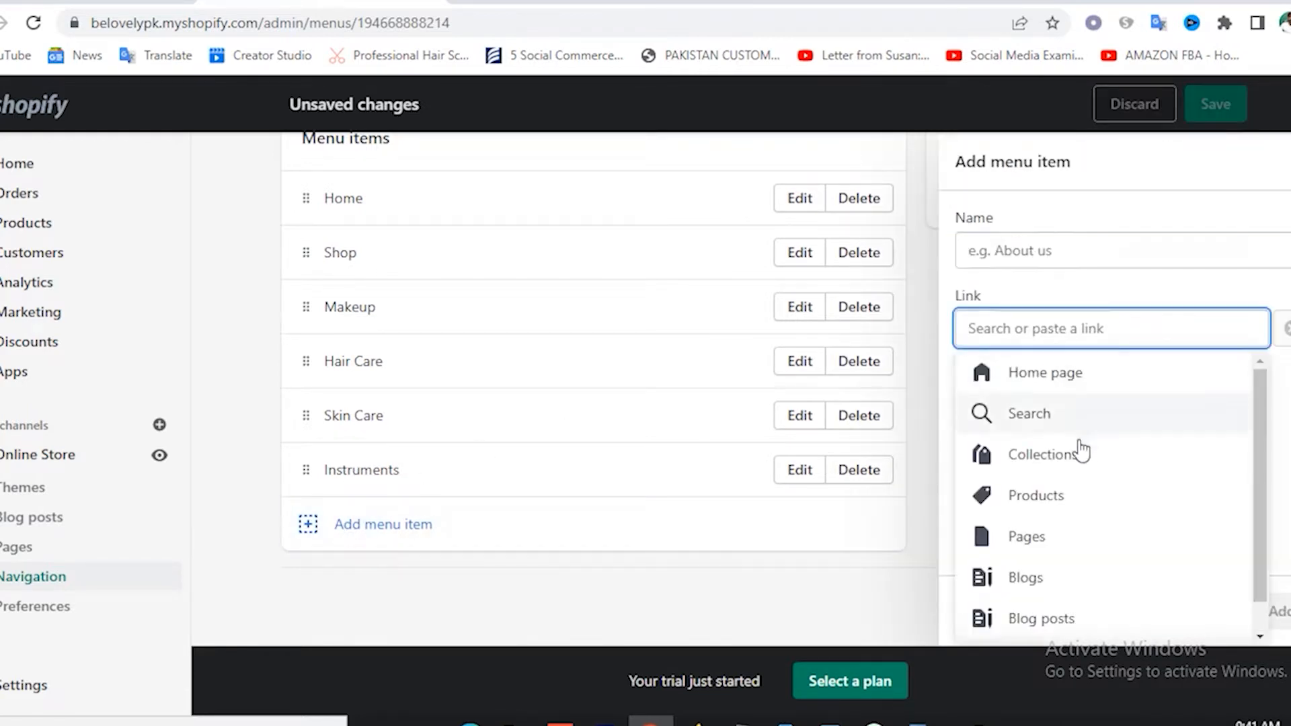
scroll(1132, 531, "down", 1)
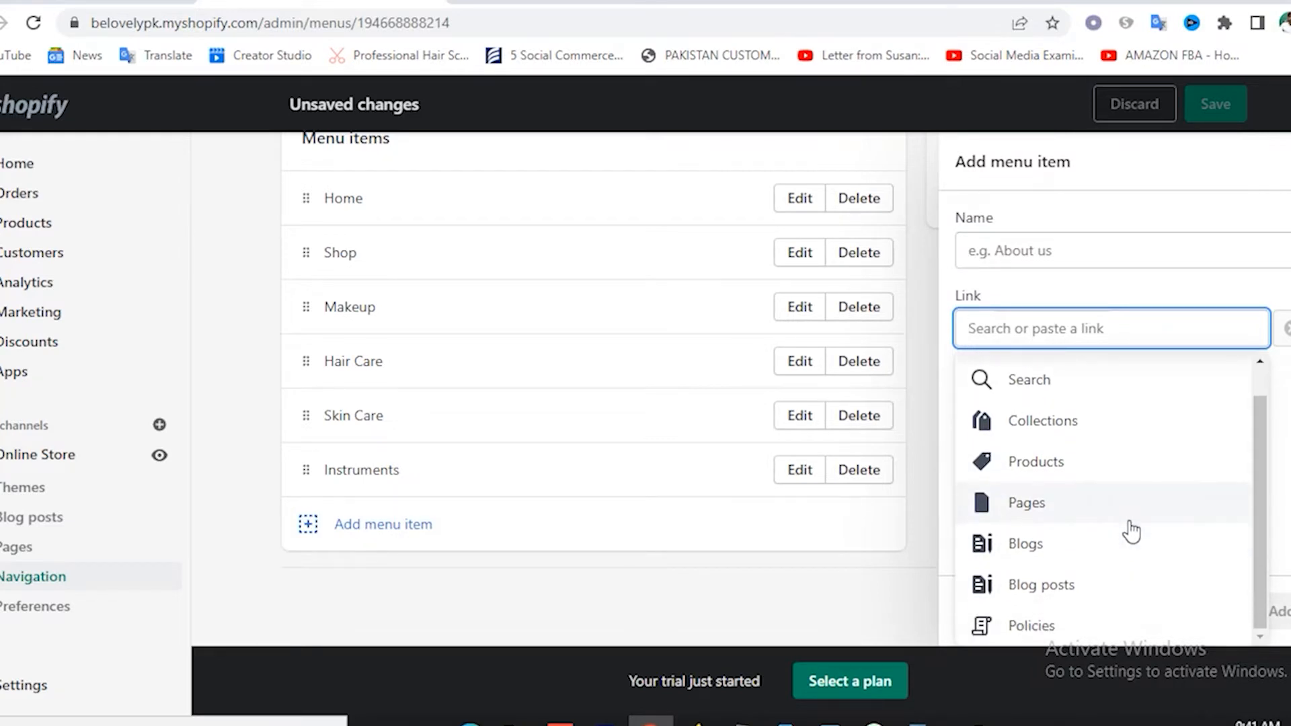
left_click(1142, 430)
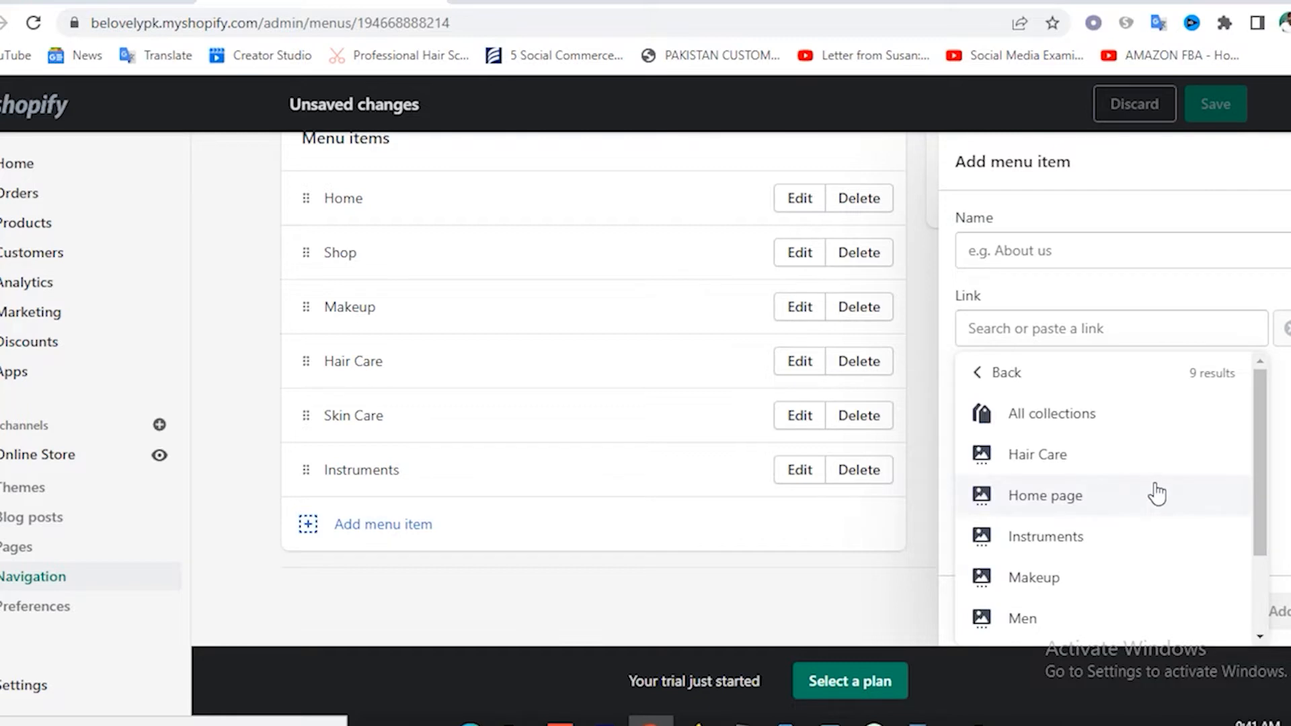
scroll(1110, 518, "down", 2)
left_click(1032, 521)
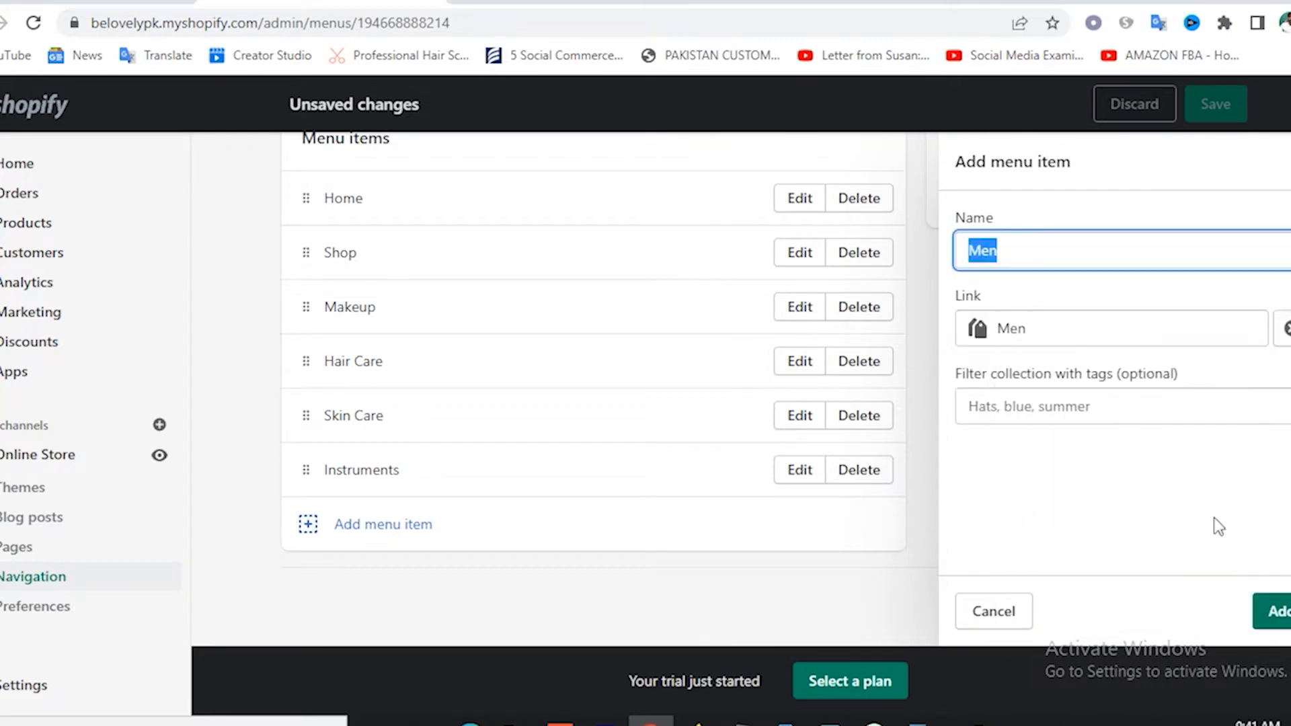
left_click(1276, 612)
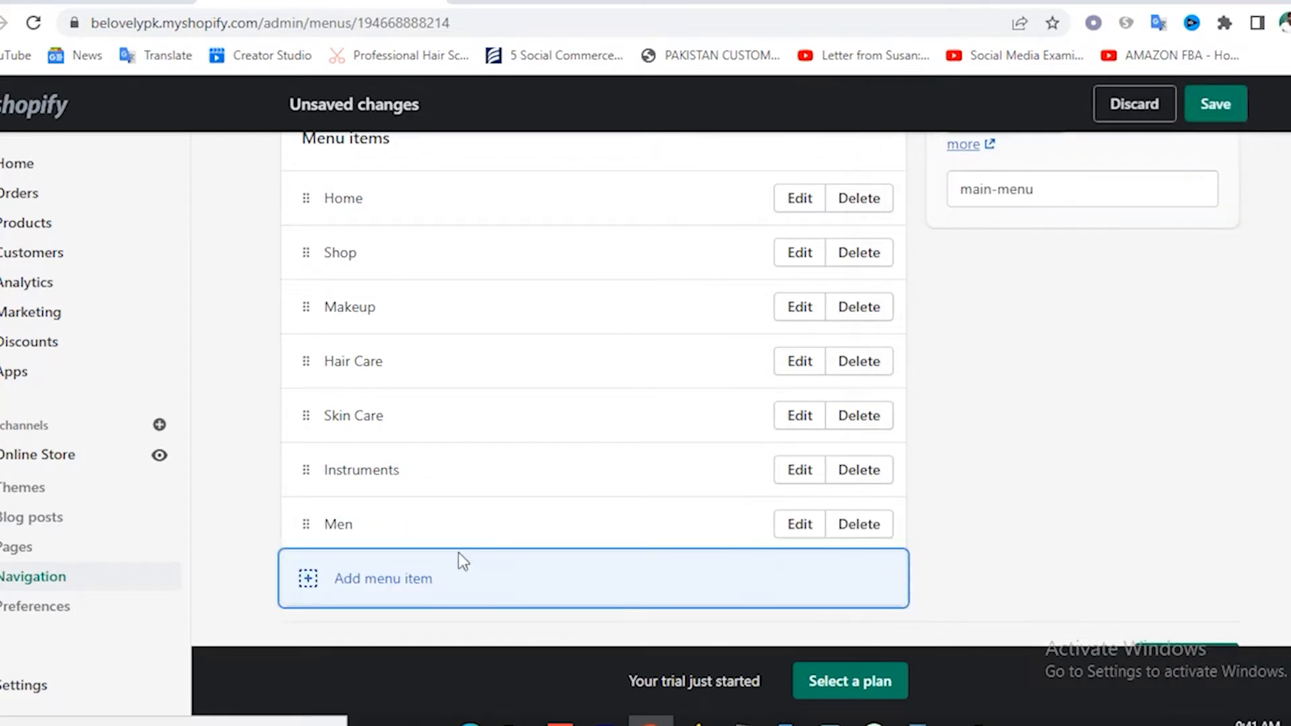
Add another menu item linking to the Women collection.
left_click(304, 595)
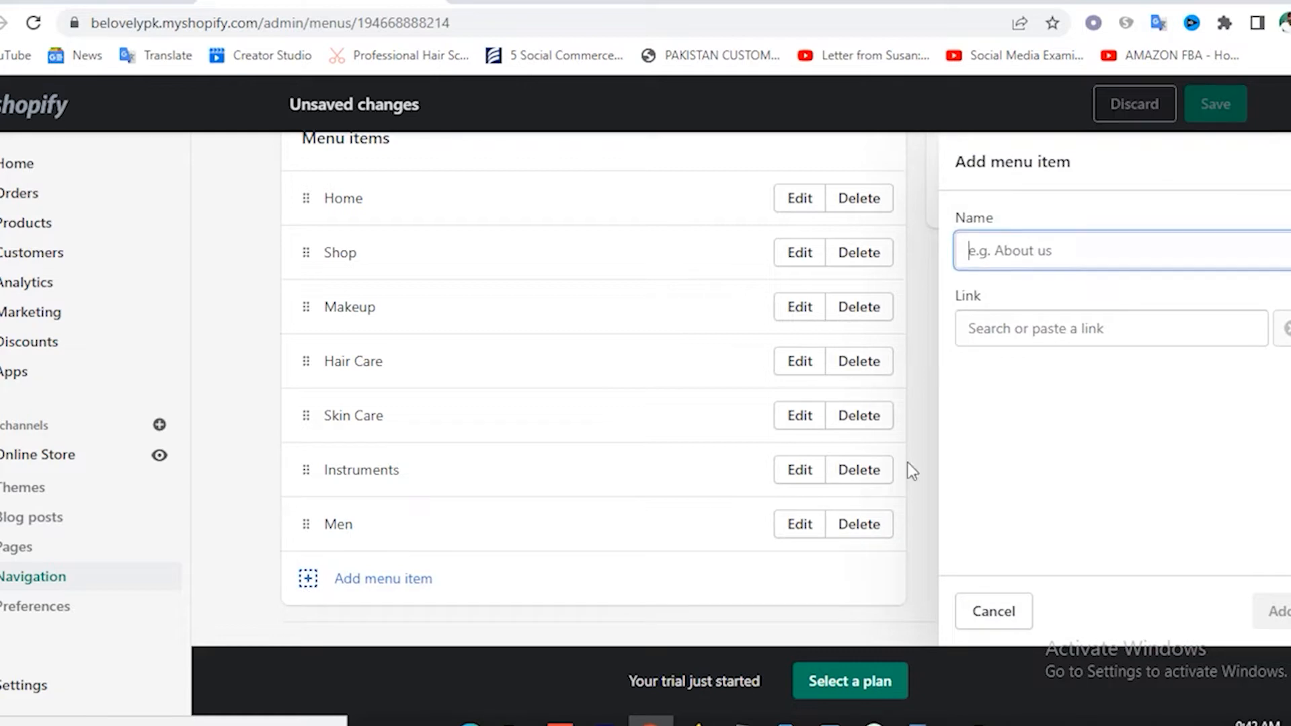
left_click(1036, 336)
left_click(1049, 457)
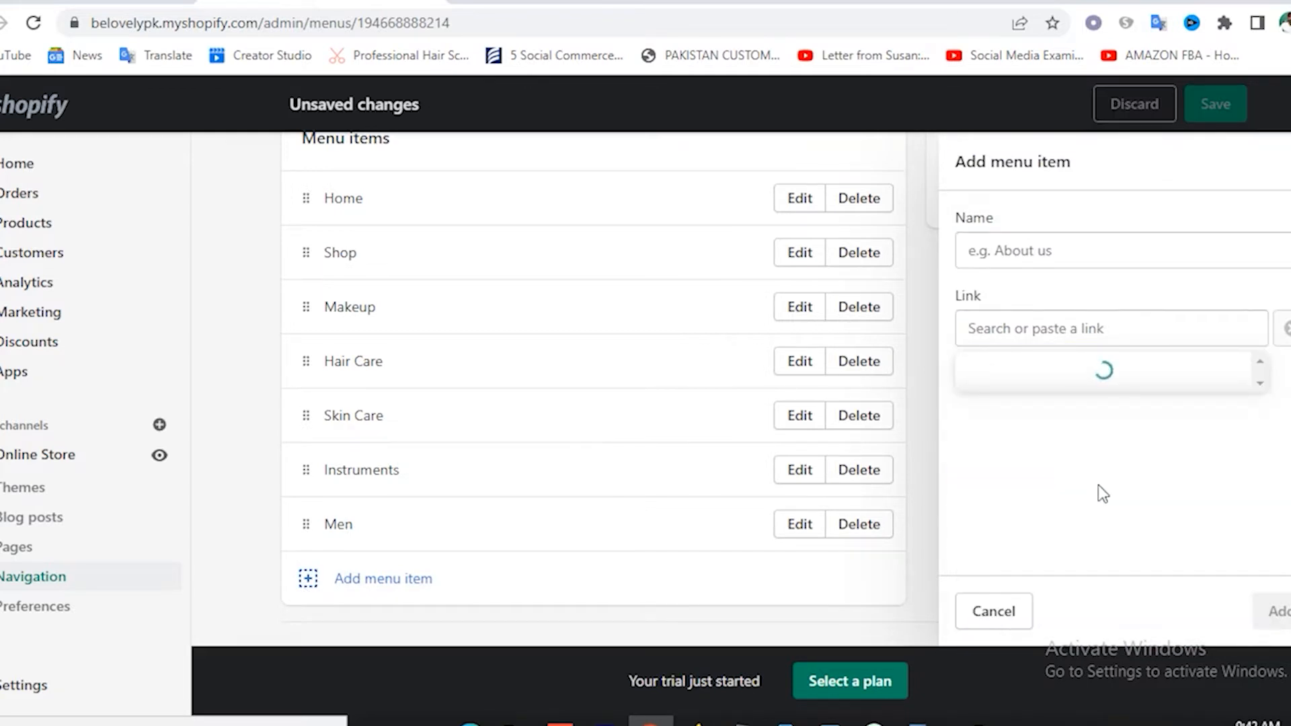
scroll(1116, 497, "down", 3)
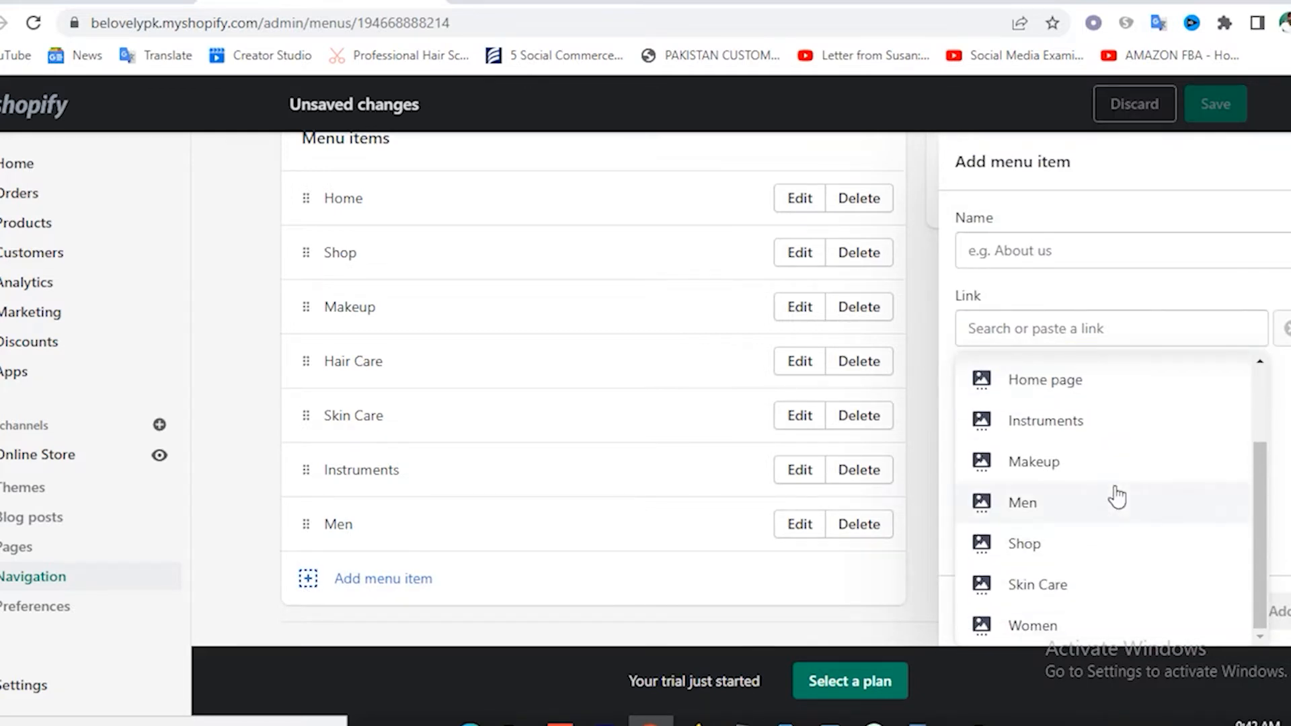
left_click(1031, 624)
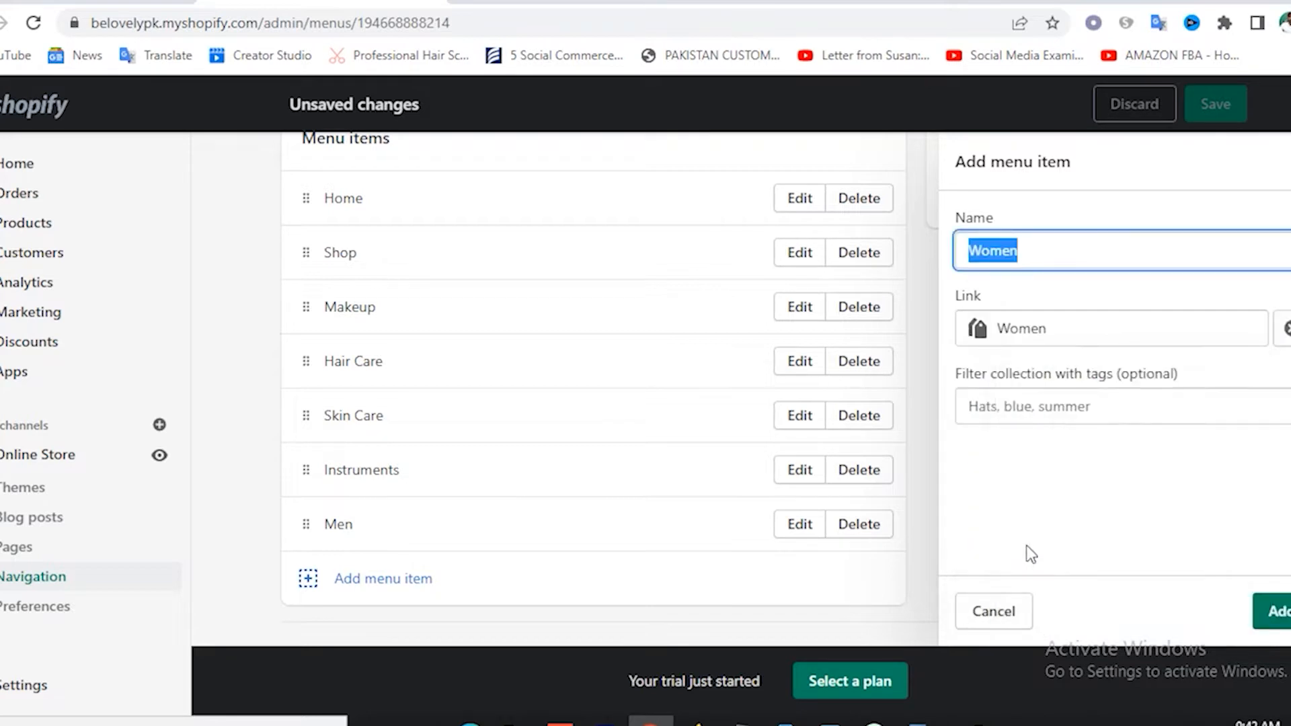
left_click(1283, 617)
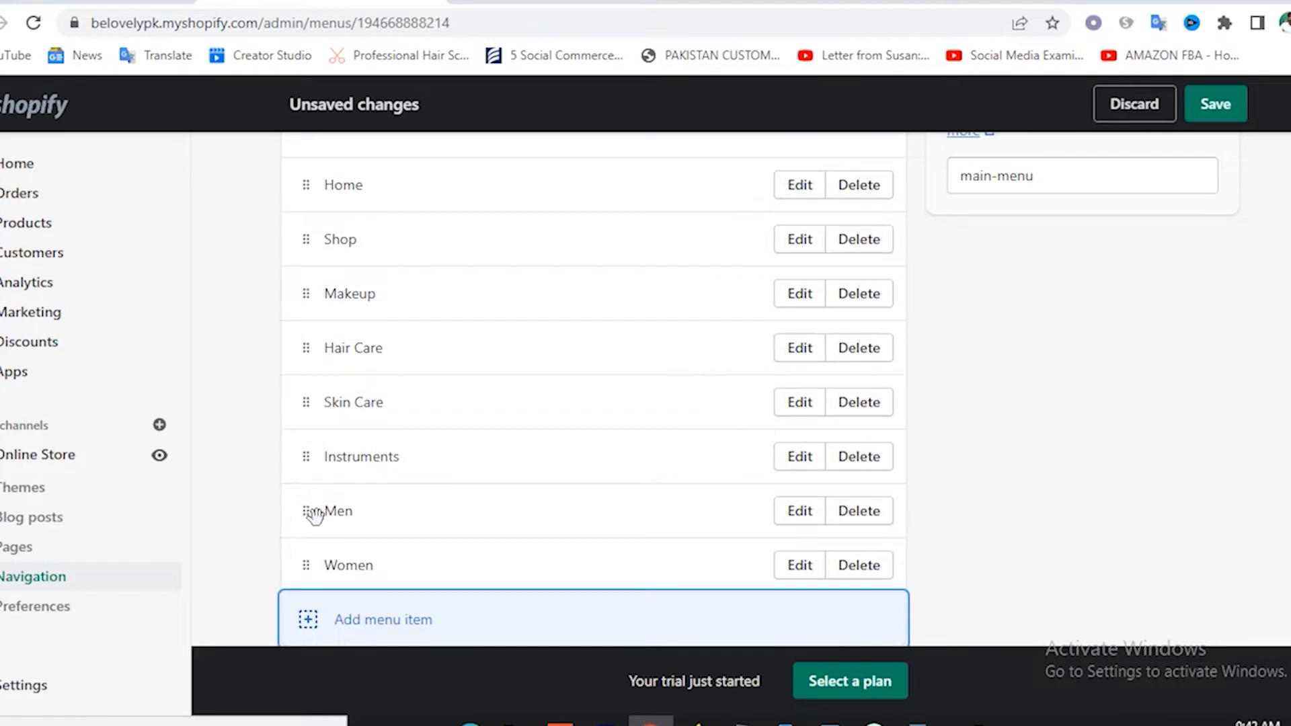
Nest Men and Women as sibling sub-items under Instruments.
left_click_drag(314, 515, 370, 520)
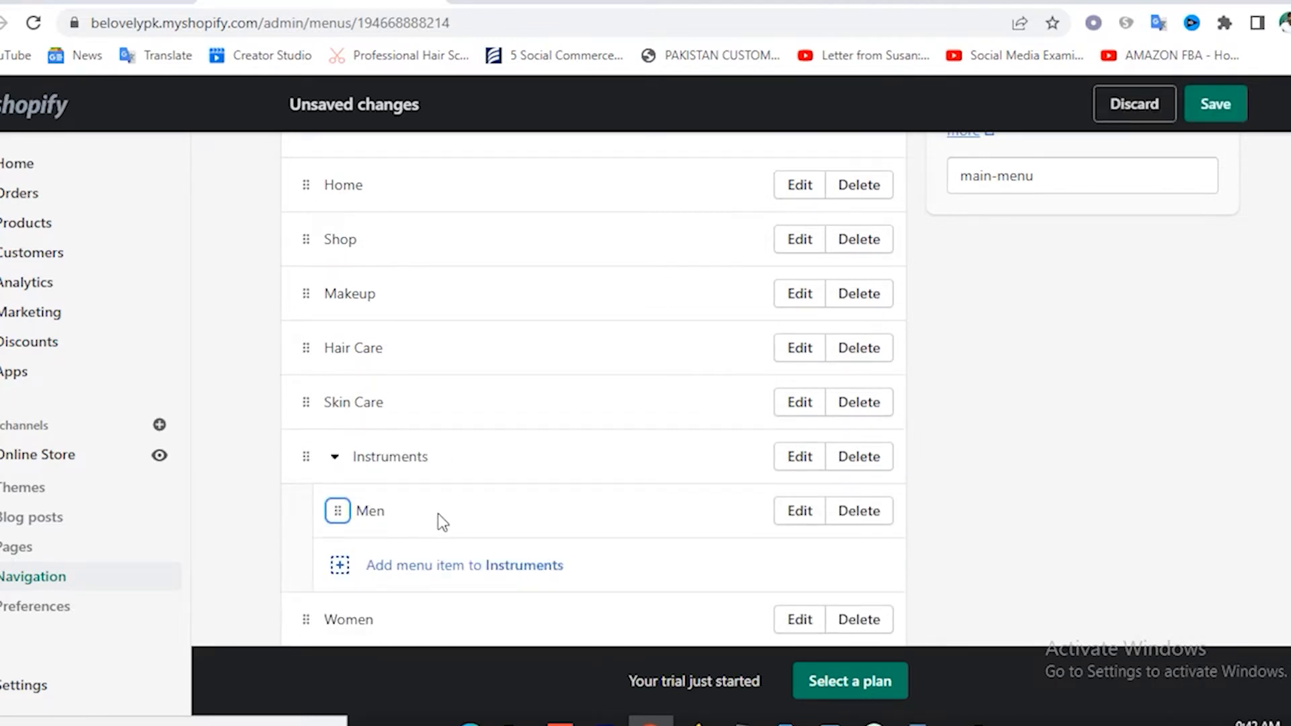
scroll(438, 514, "down", 2)
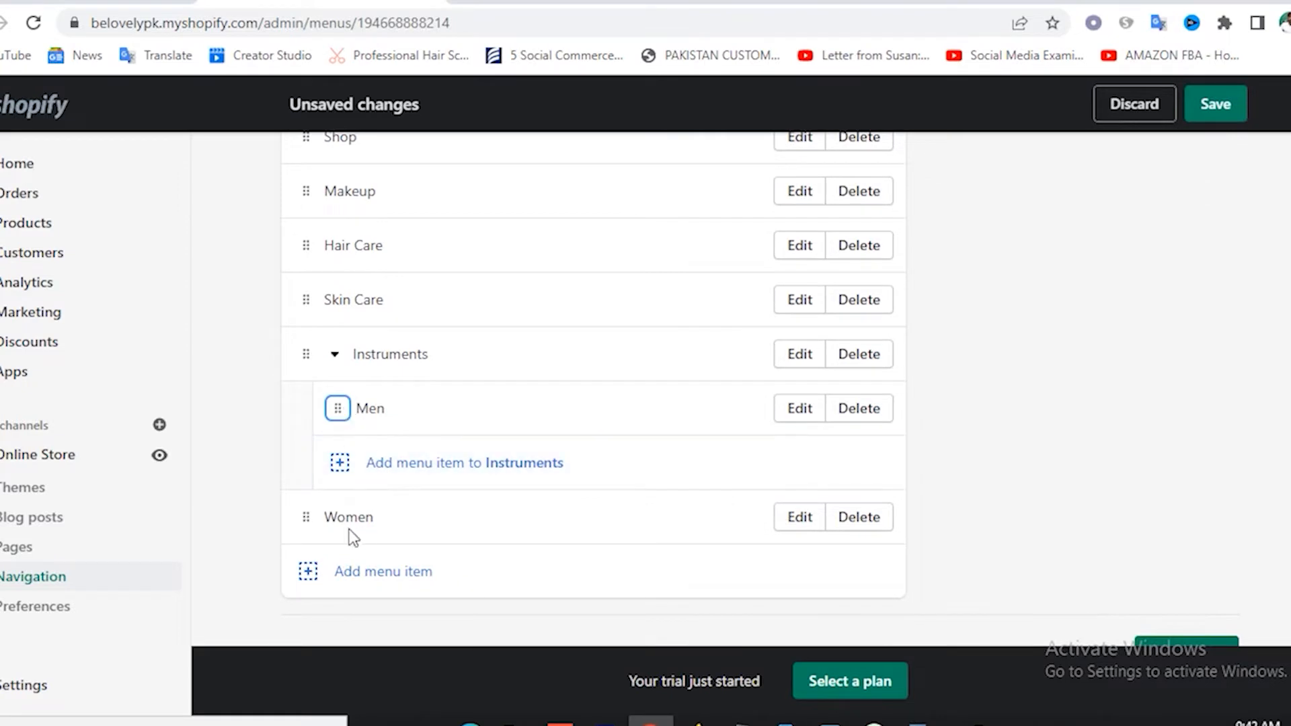
left_click_drag(312, 516, 403, 531)
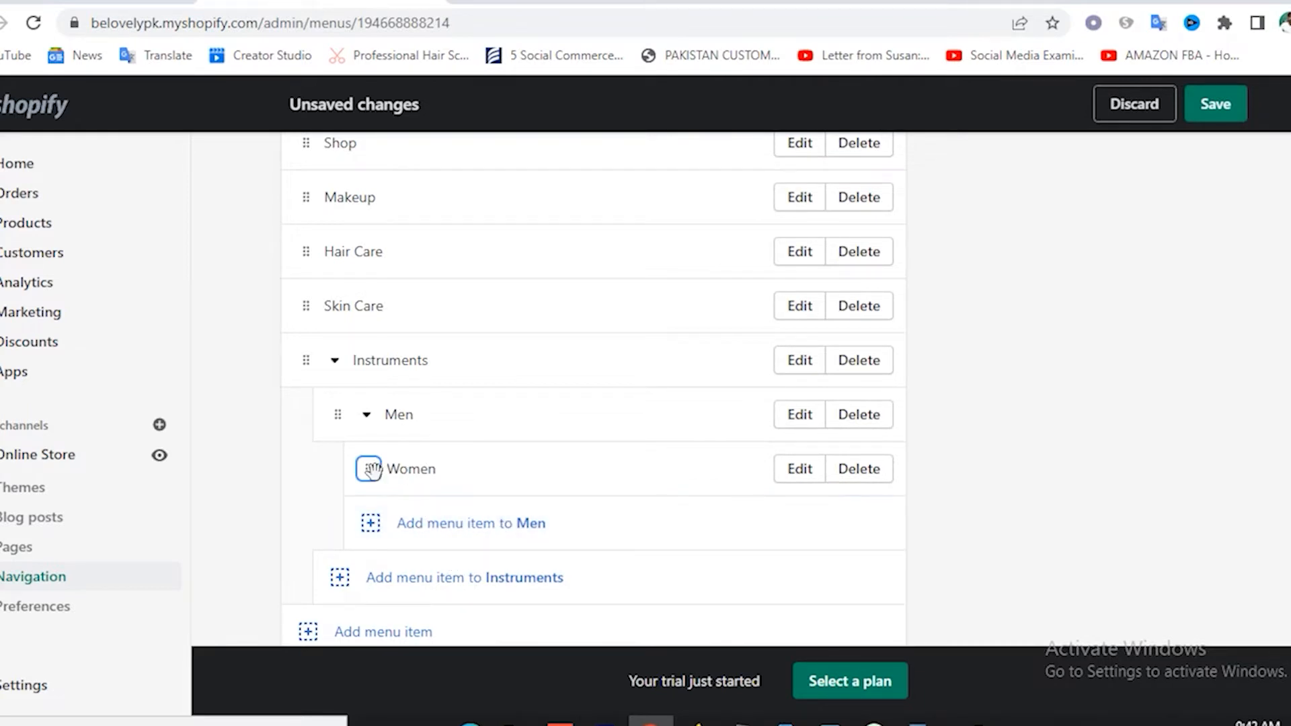
left_click_drag(370, 469, 359, 525)
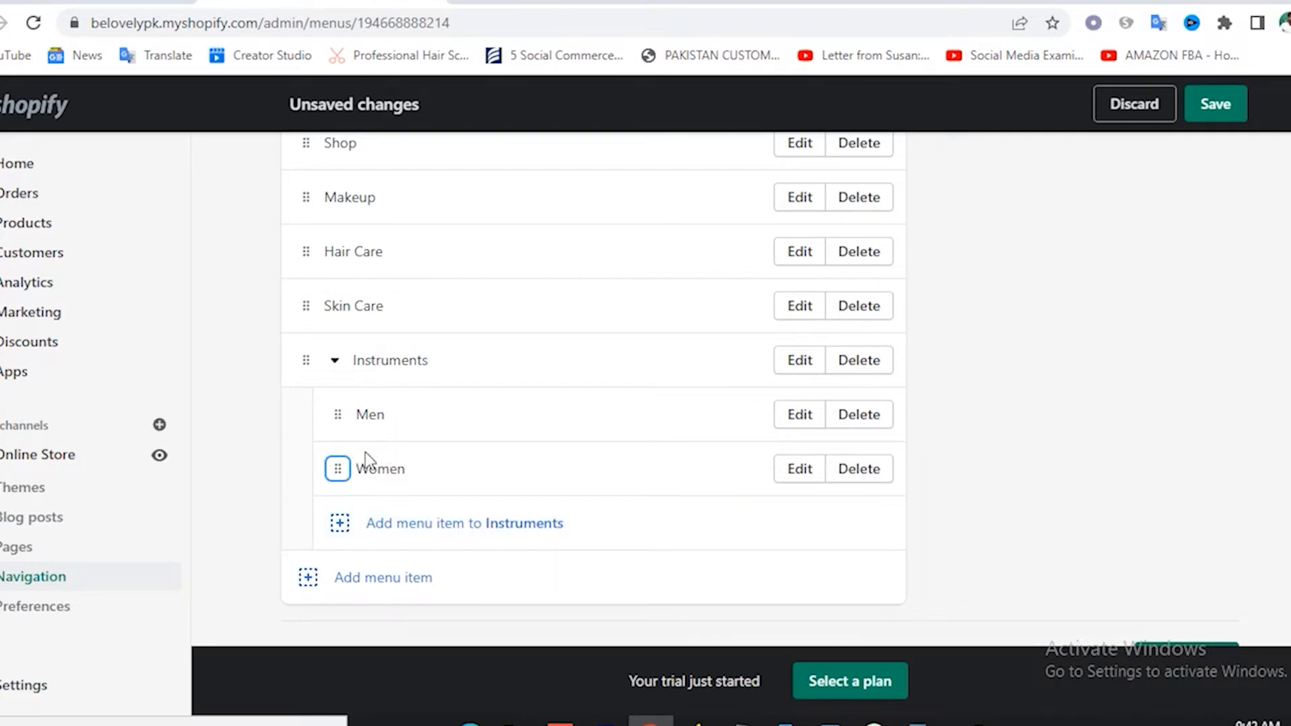
Save the updated Main menu.
scroll(393, 412, "up", 4)
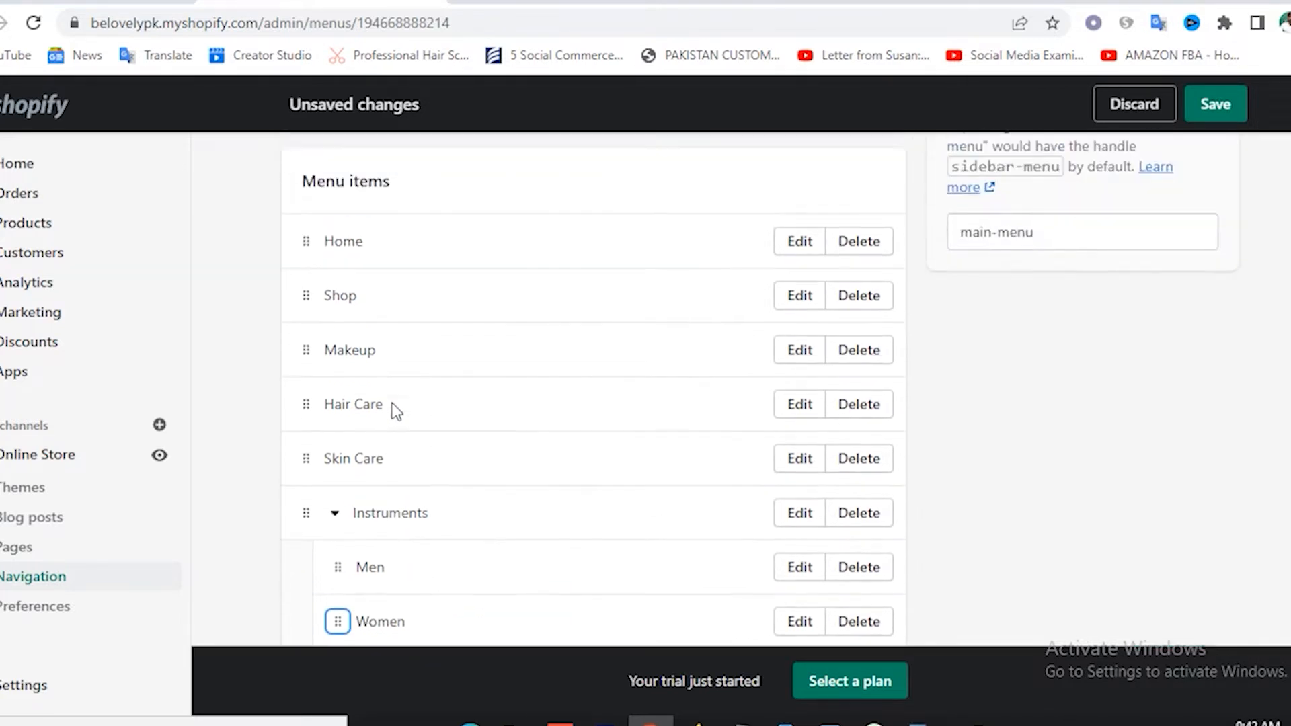
scroll(393, 411, "down", 1)
scroll(397, 409, "up", 3)
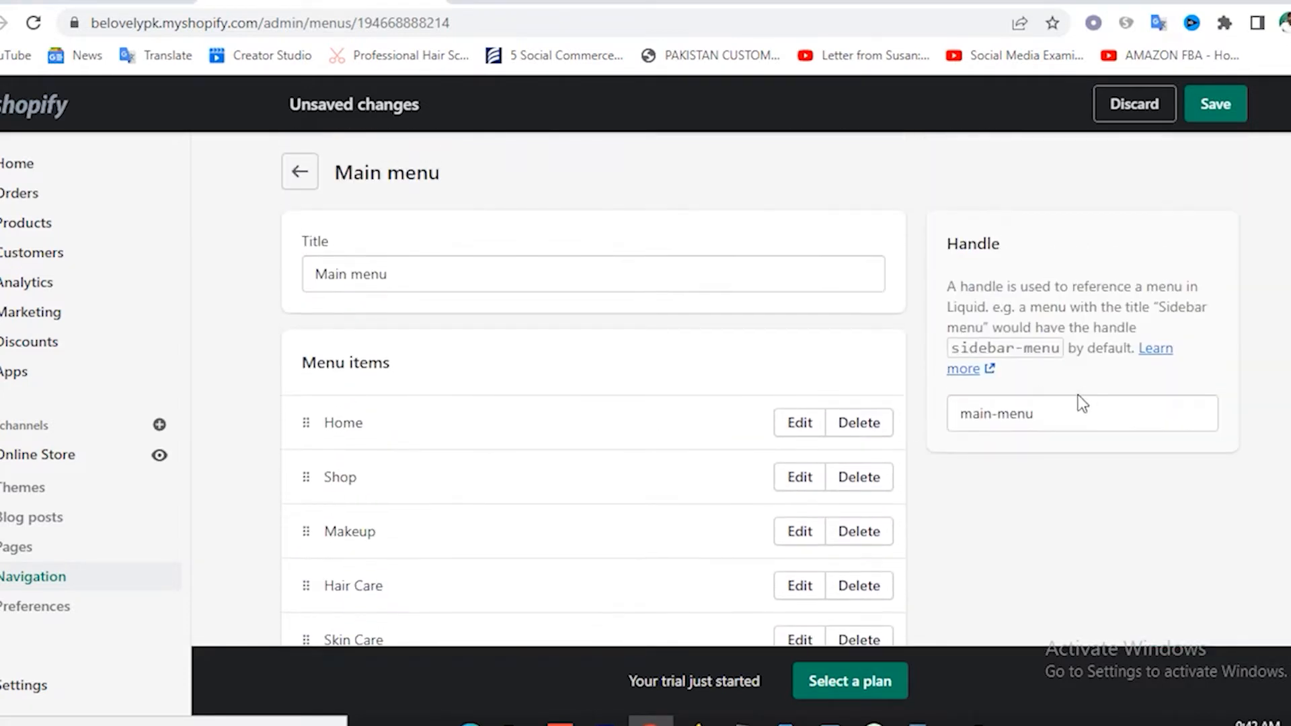
left_click(1216, 105)
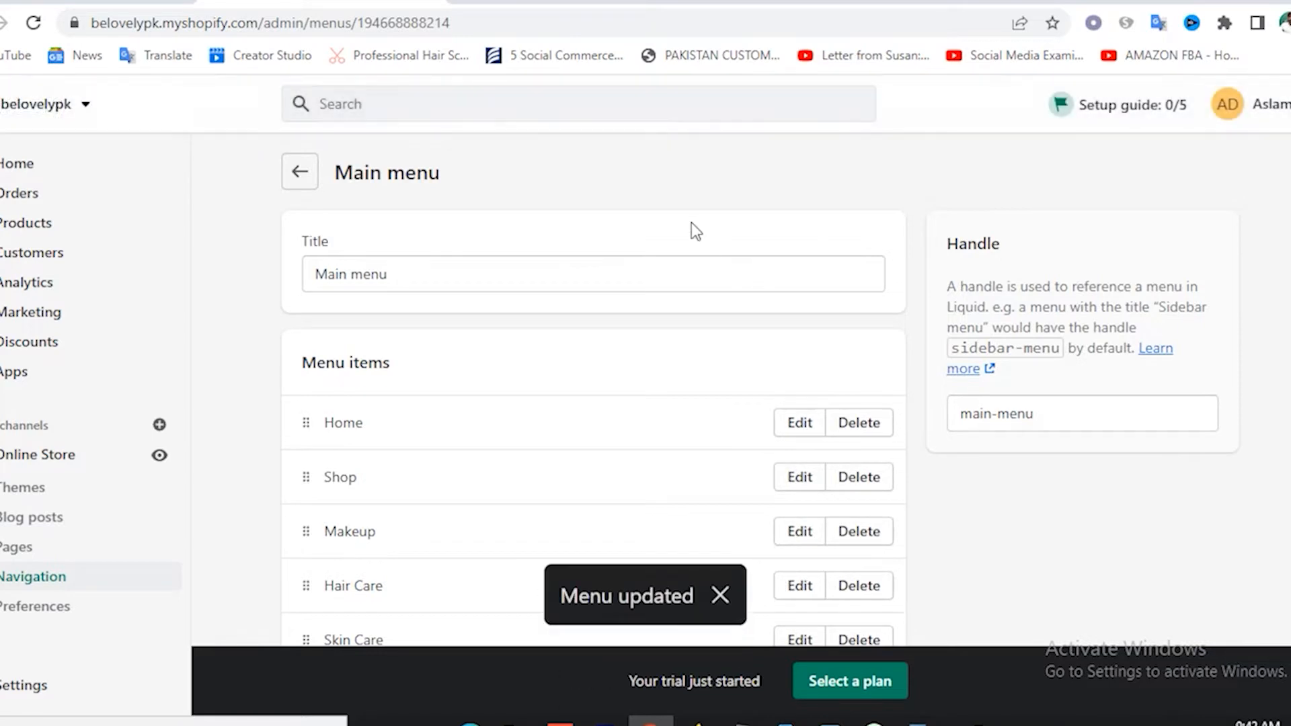
left_click(524, 1)
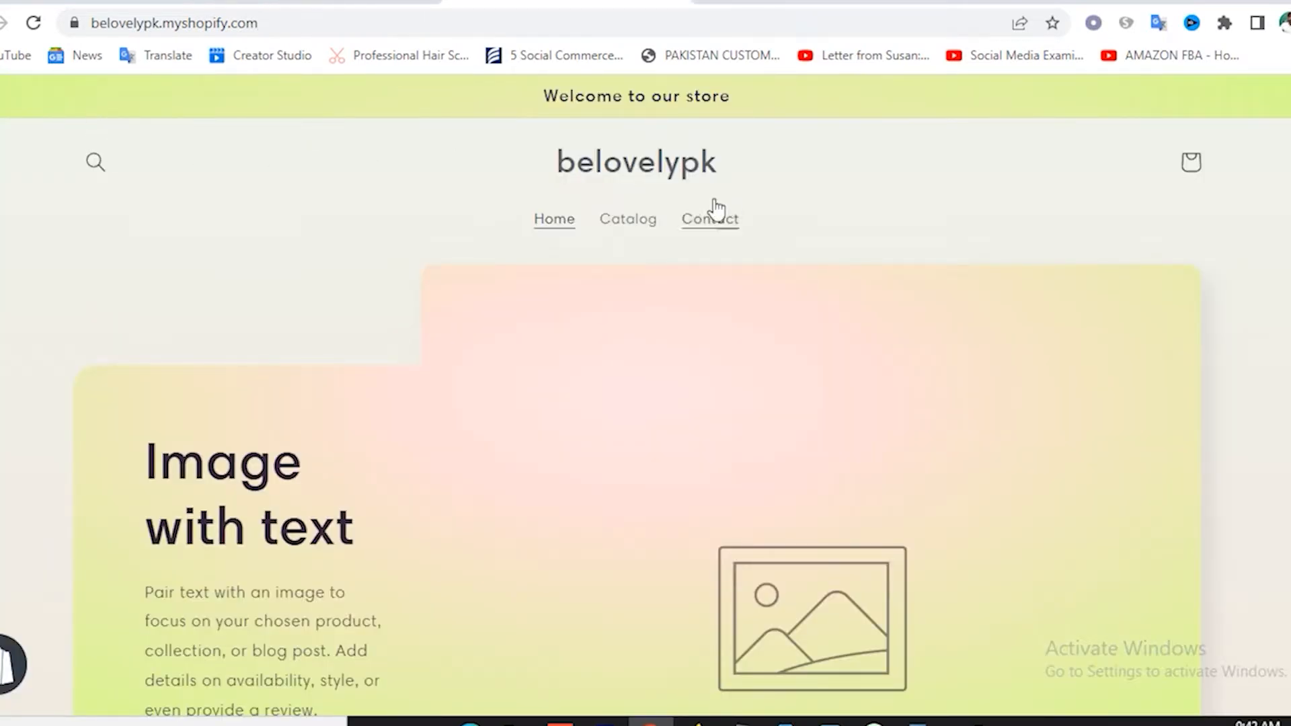
left_click(613, 179)
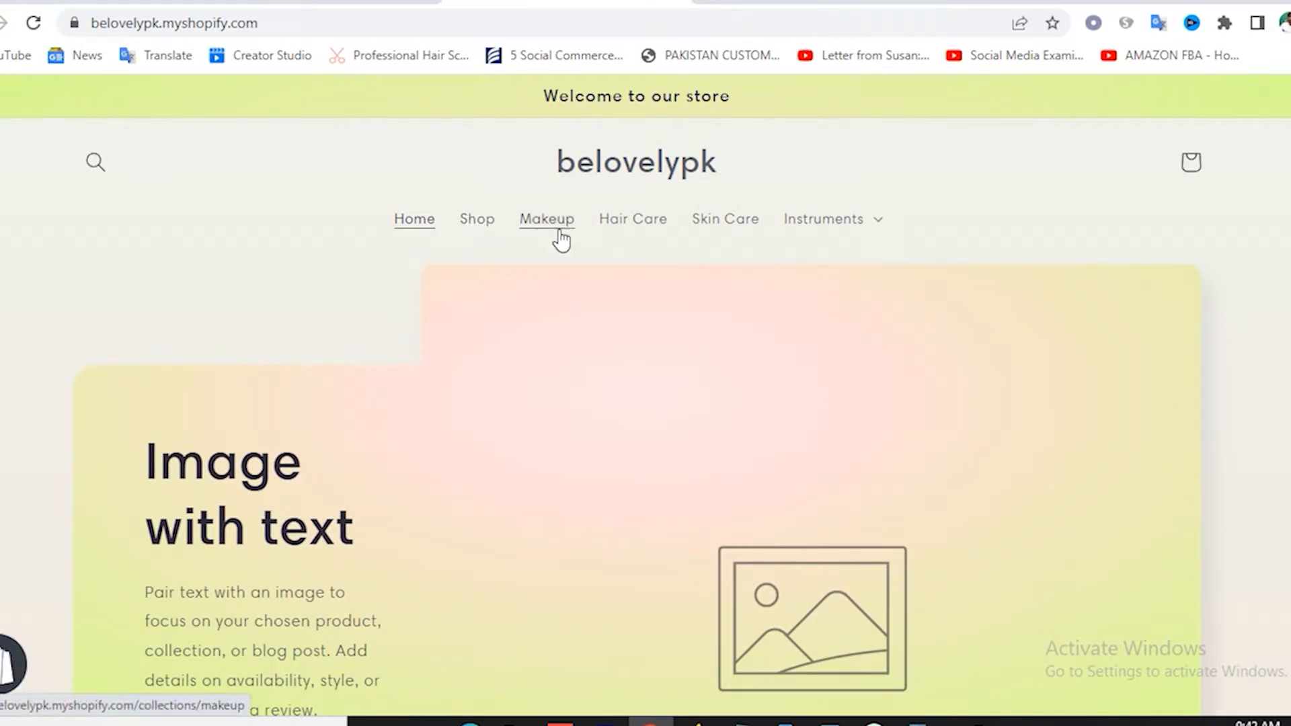
left_click(878, 229)
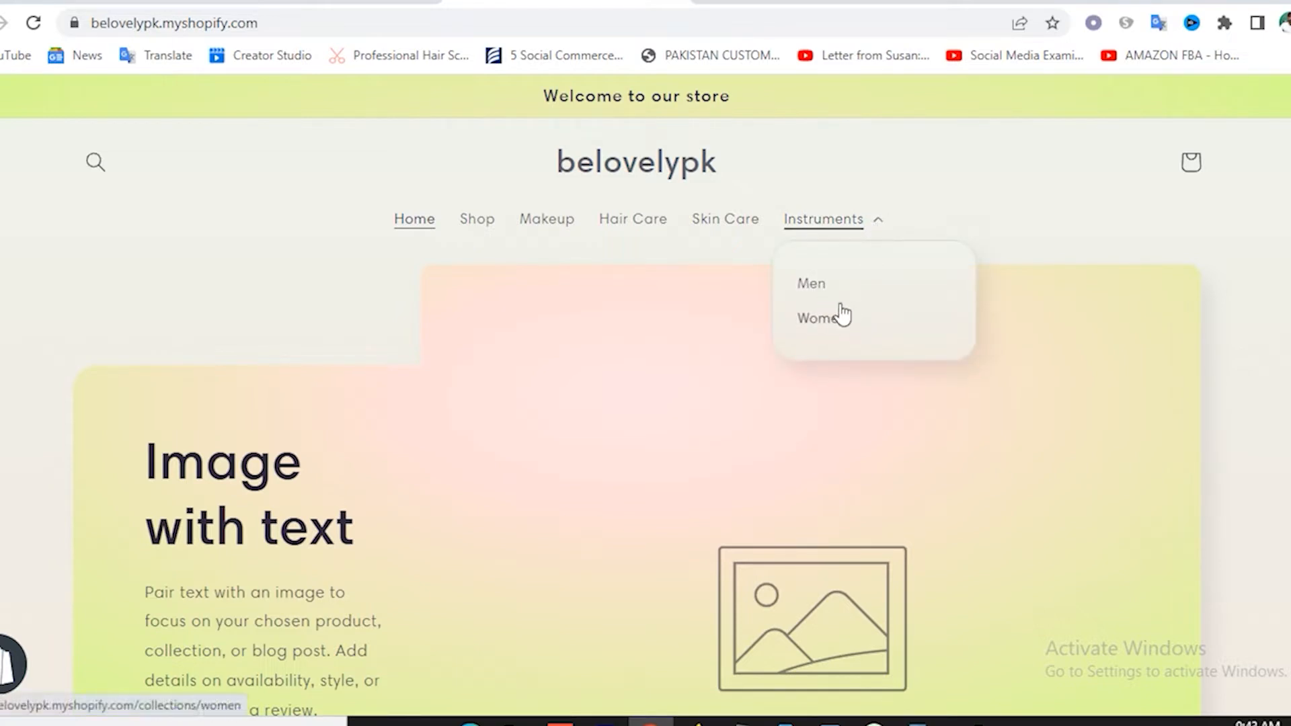
left_click(979, 196)
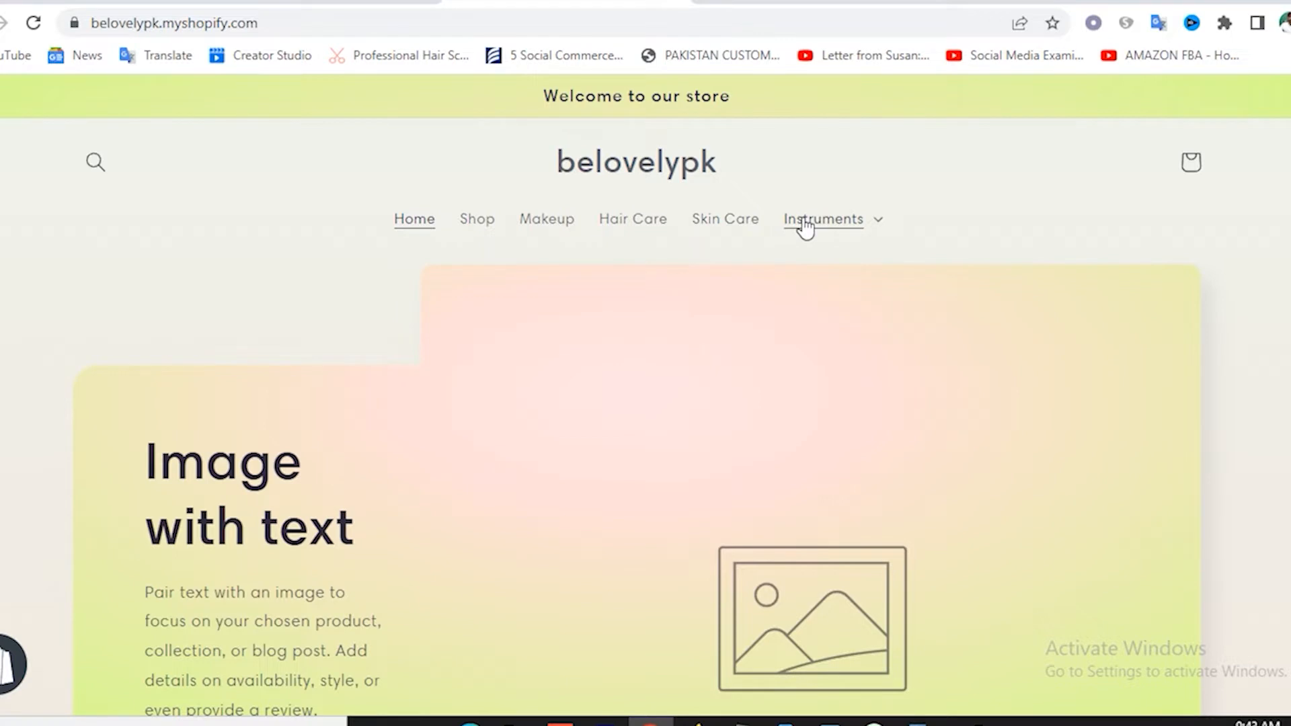
left_click(881, 225)
left_click(976, 194)
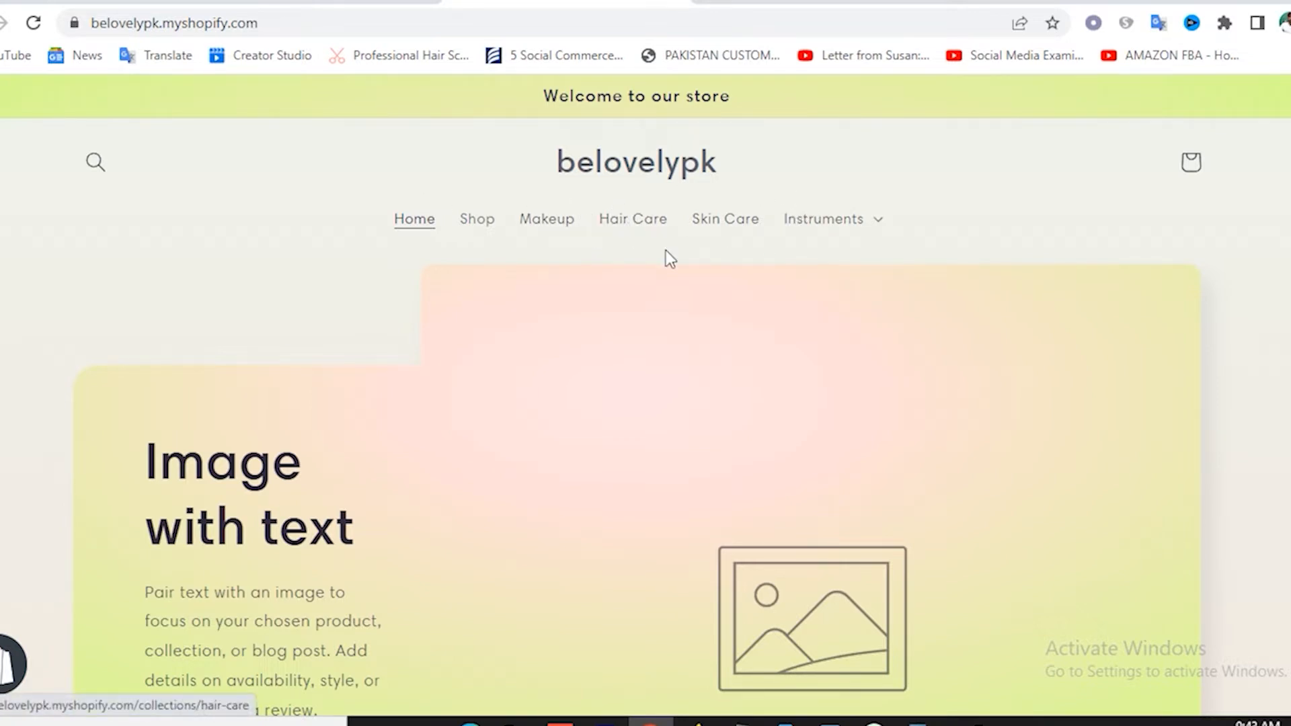
scroll(665, 252, "down", 20)
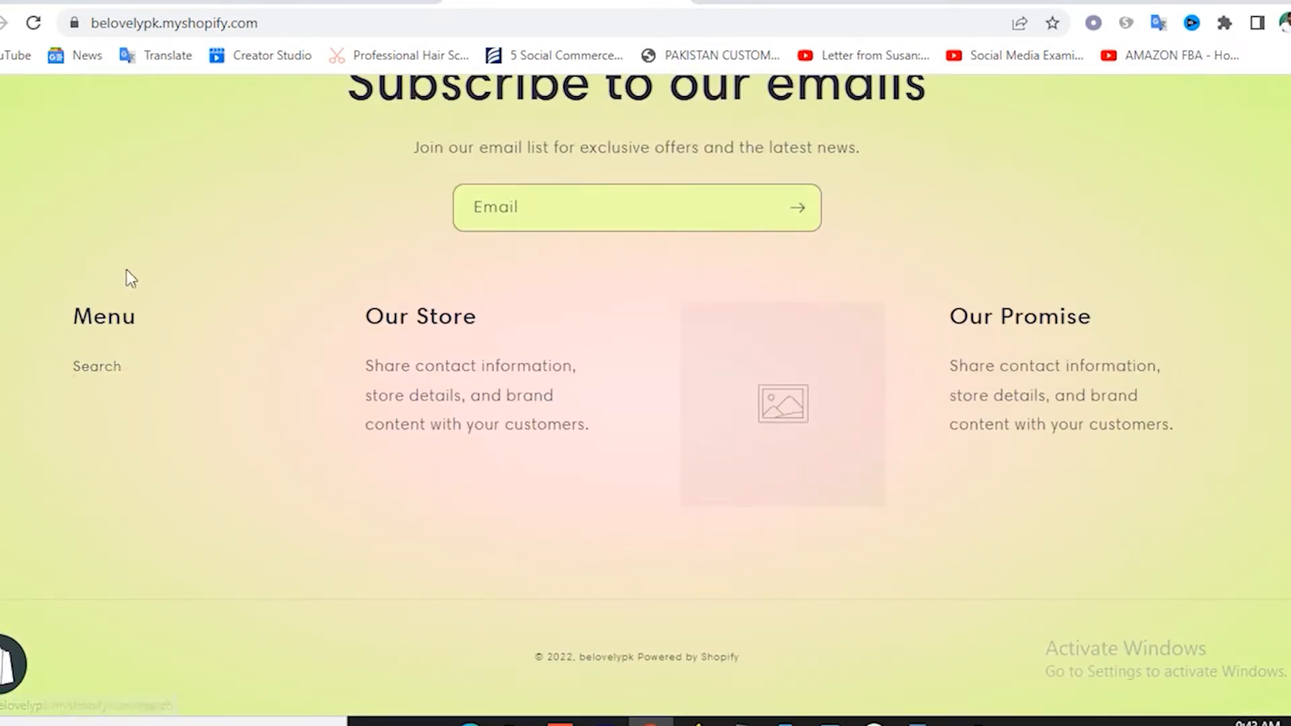
scroll(533, 382, "up", 9)
scroll(533, 377, "up", 8)
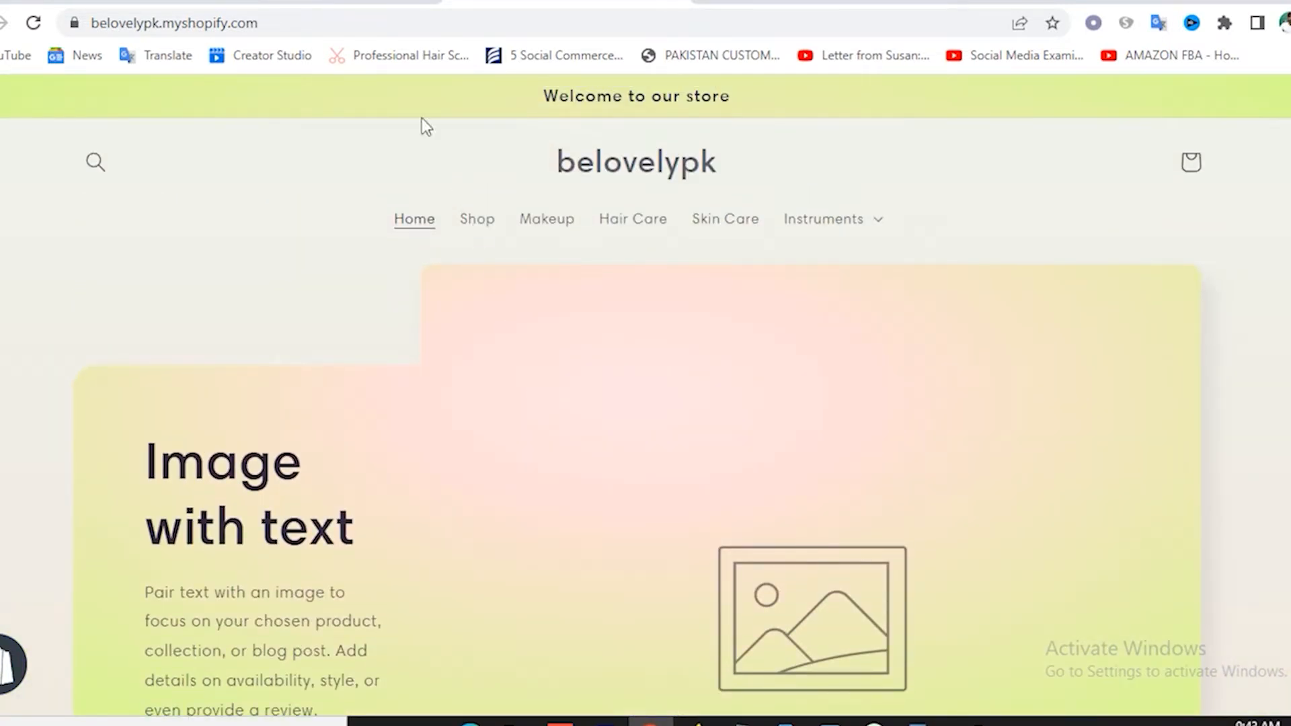
left_click(386, 2)
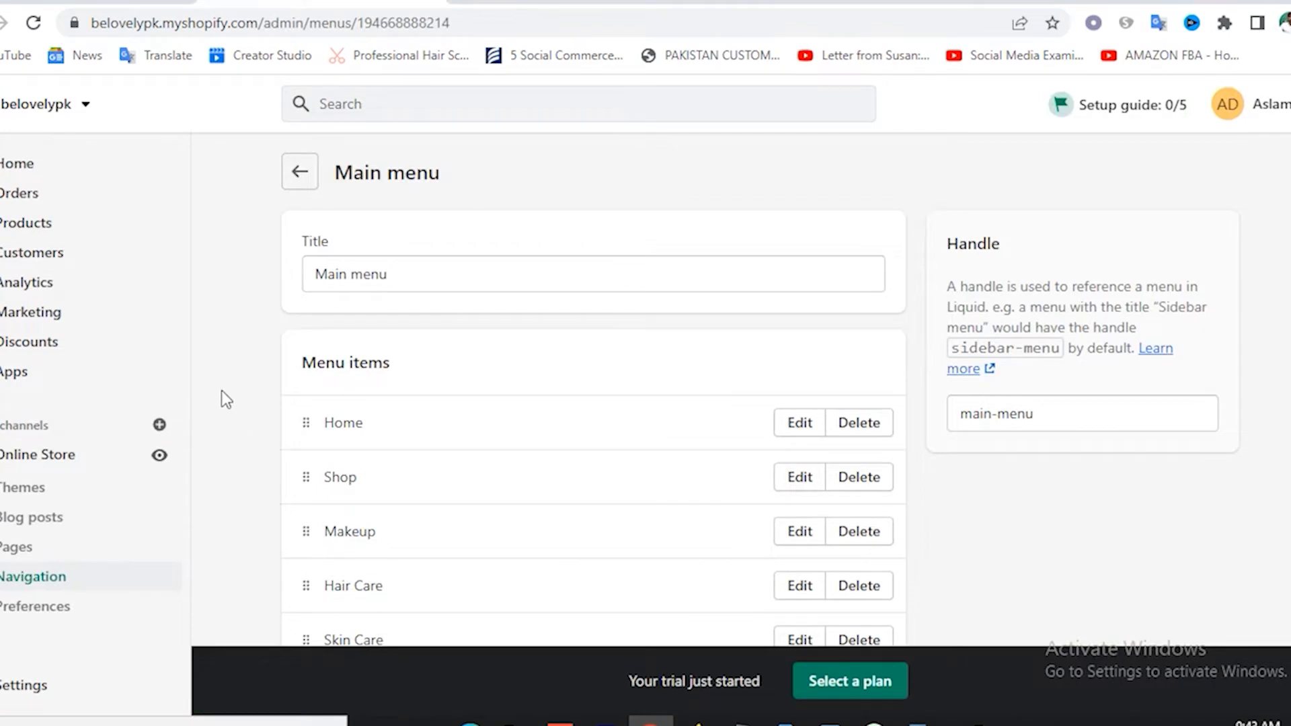
Go to Online Store > Pages to see the store's single Contact page.
scroll(229, 403, "down", 1)
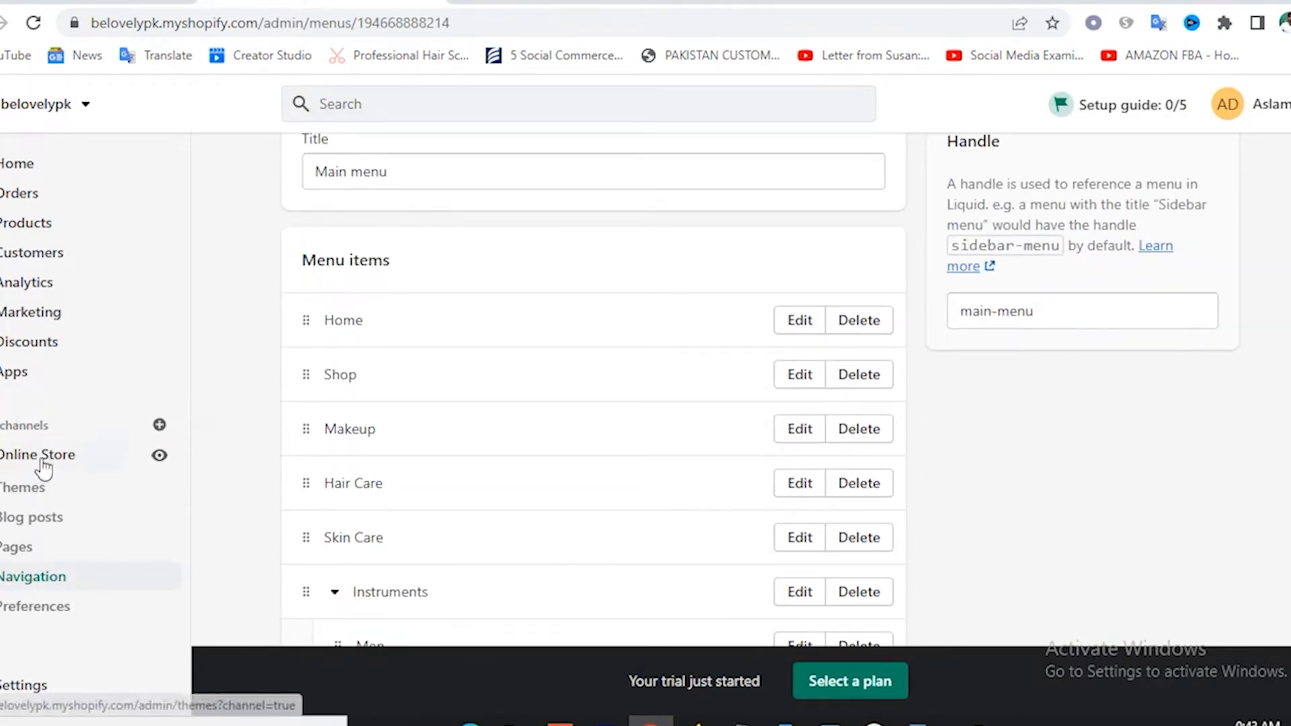
left_click(18, 556)
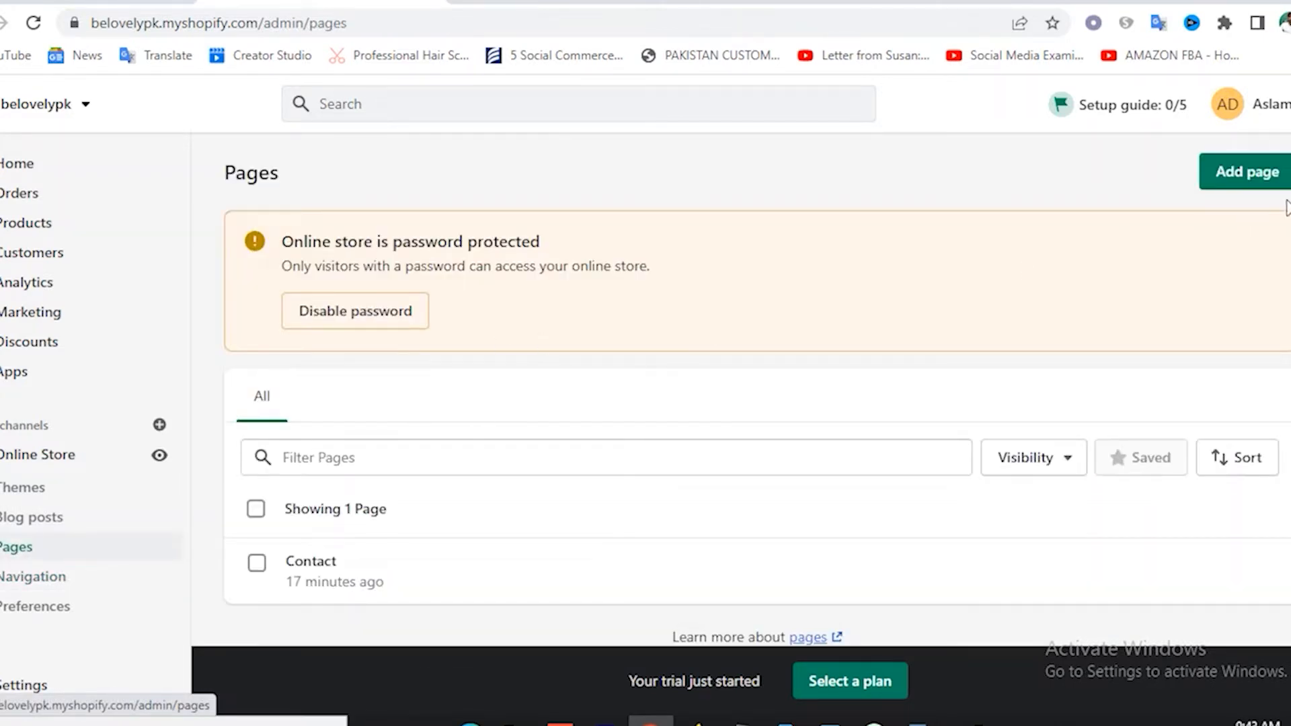
Create and save a new page titled 'About us'.
left_click(1253, 178)
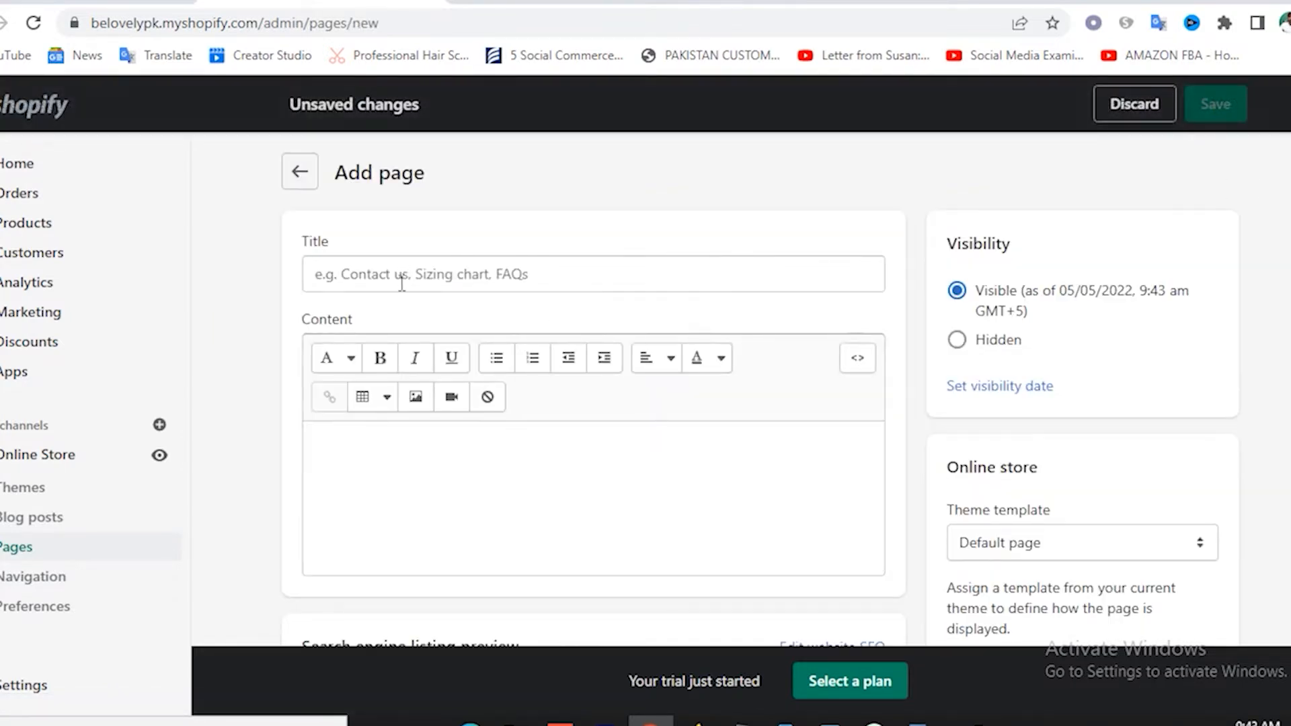
left_click(403, 284)
type("About")
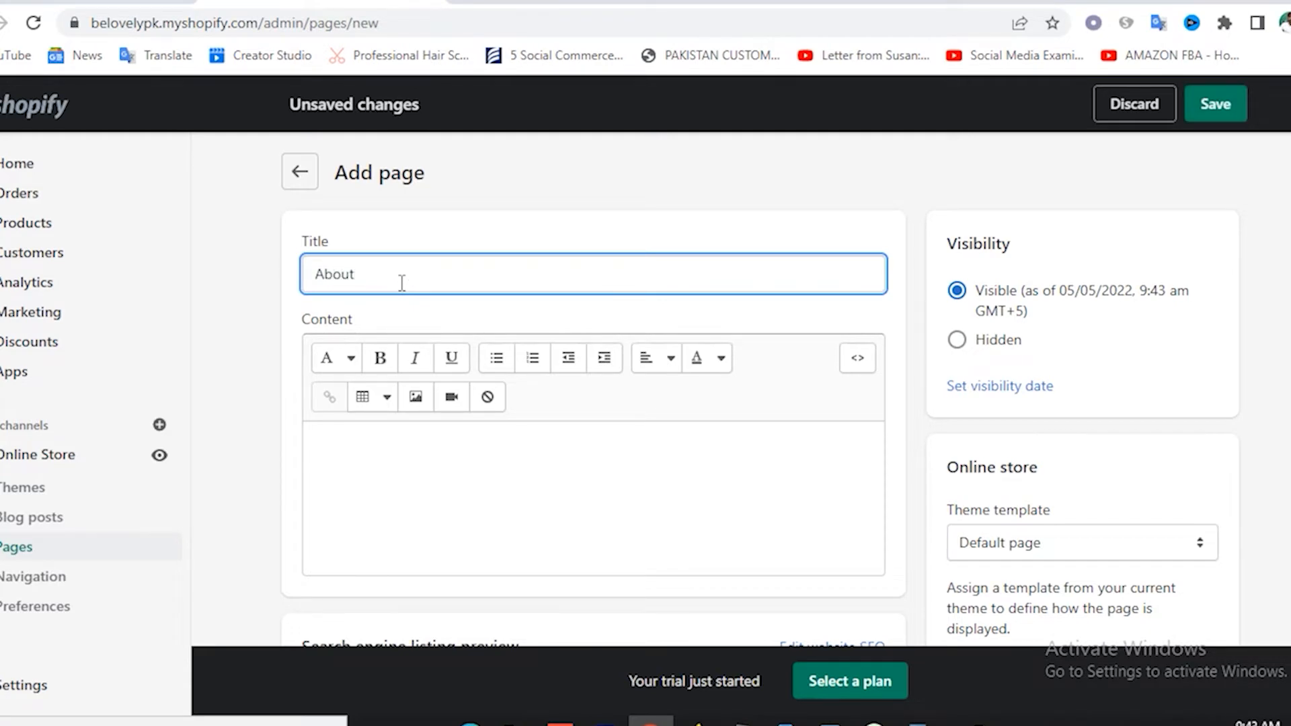
type(" us")
left_click(1220, 107)
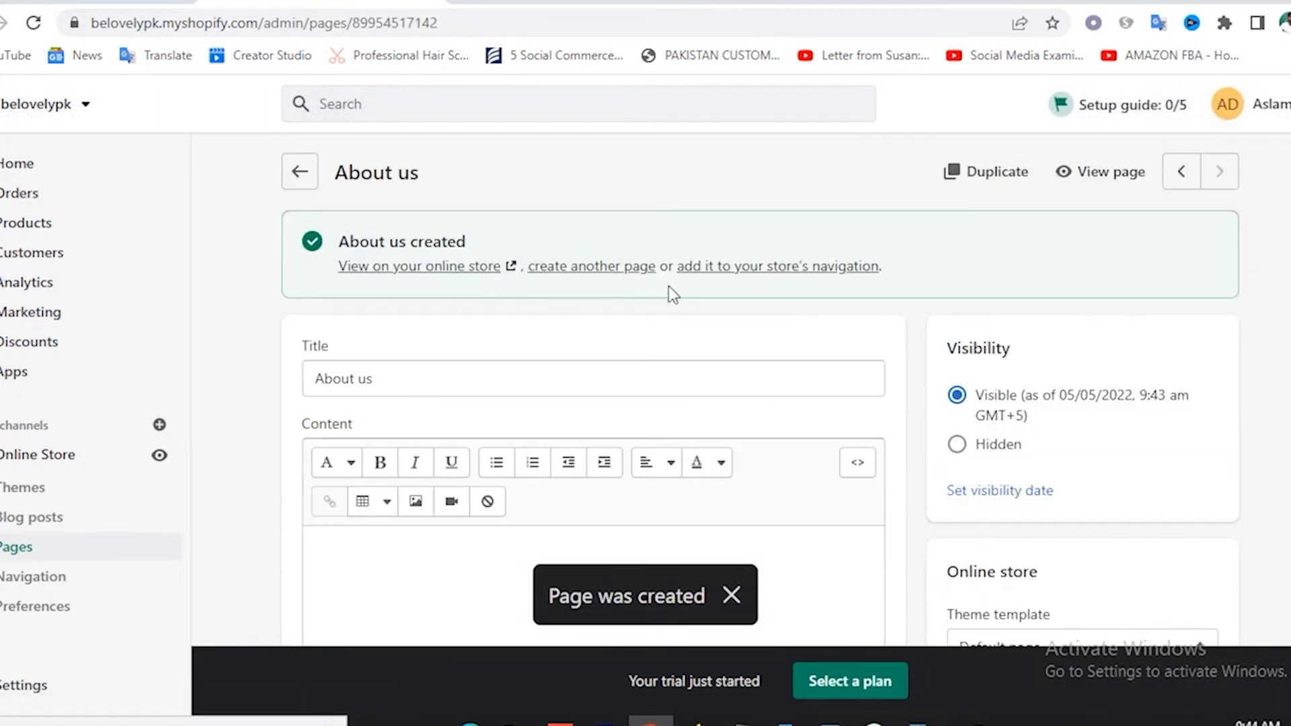
Create and save another page titled 'Store Policy'.
left_click(592, 267)
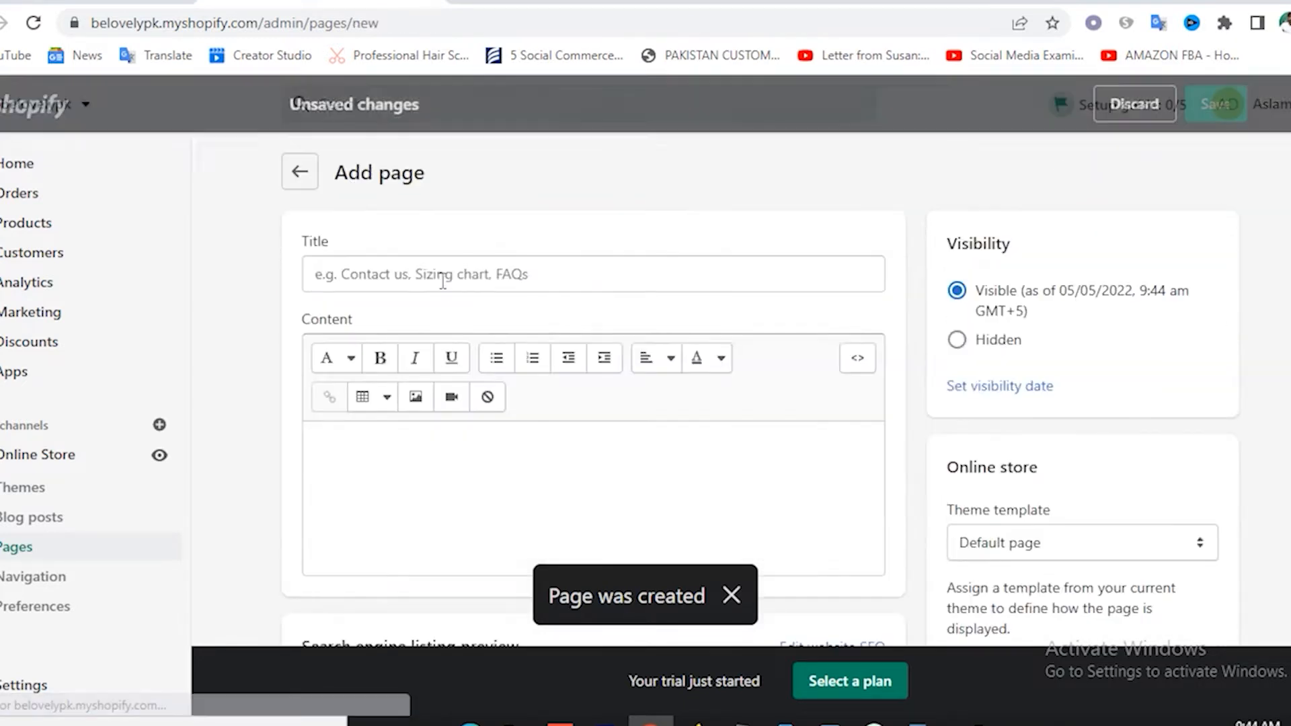
left_click(422, 275)
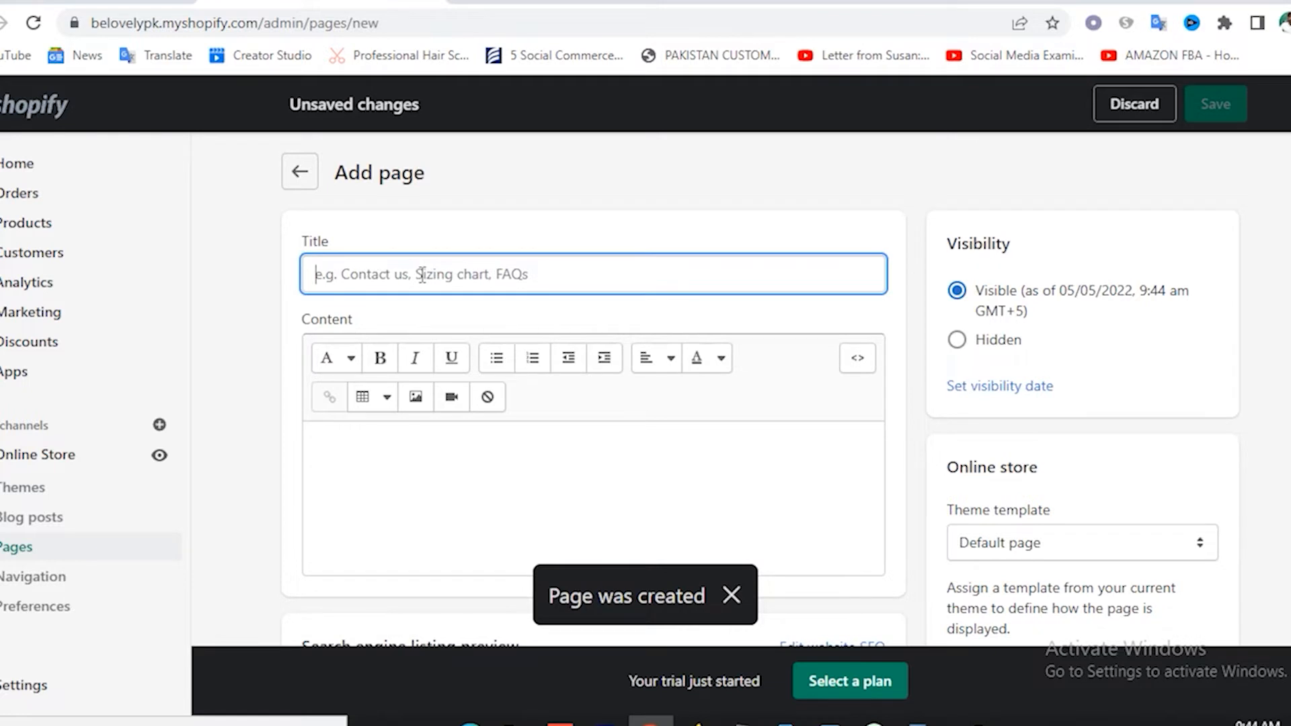
type("S")
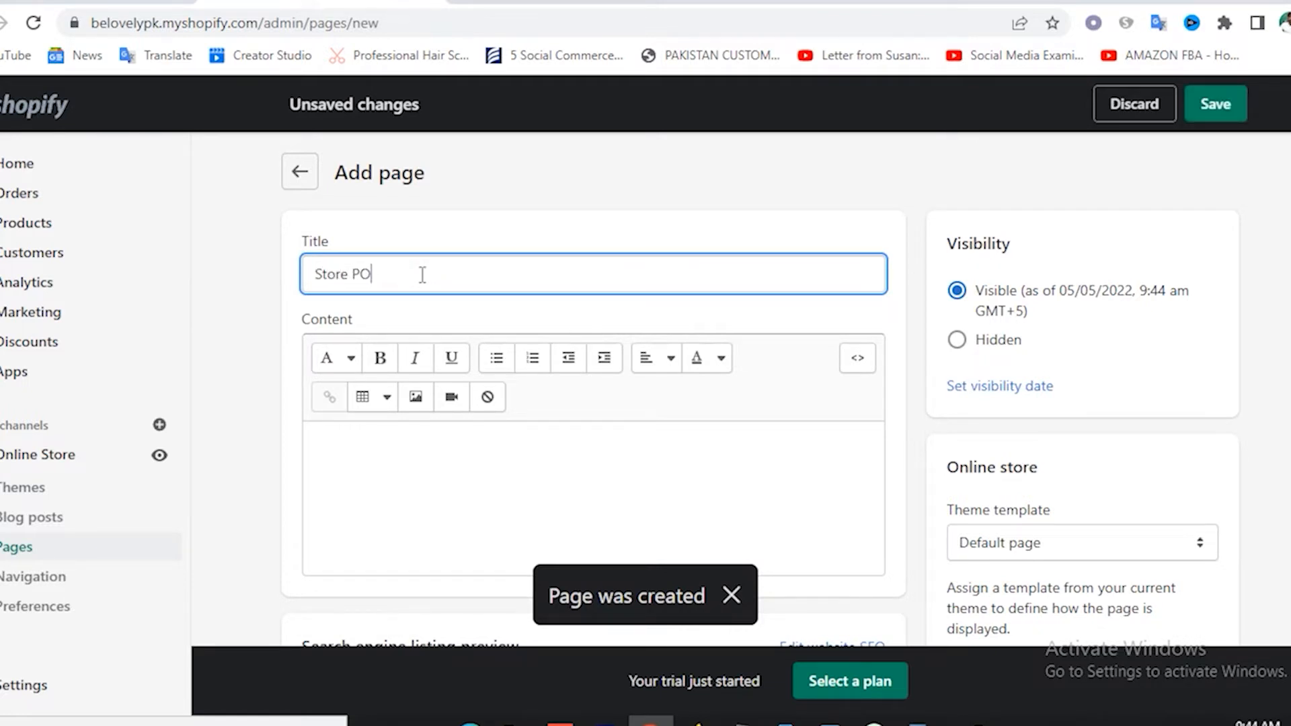
type("tore Po")
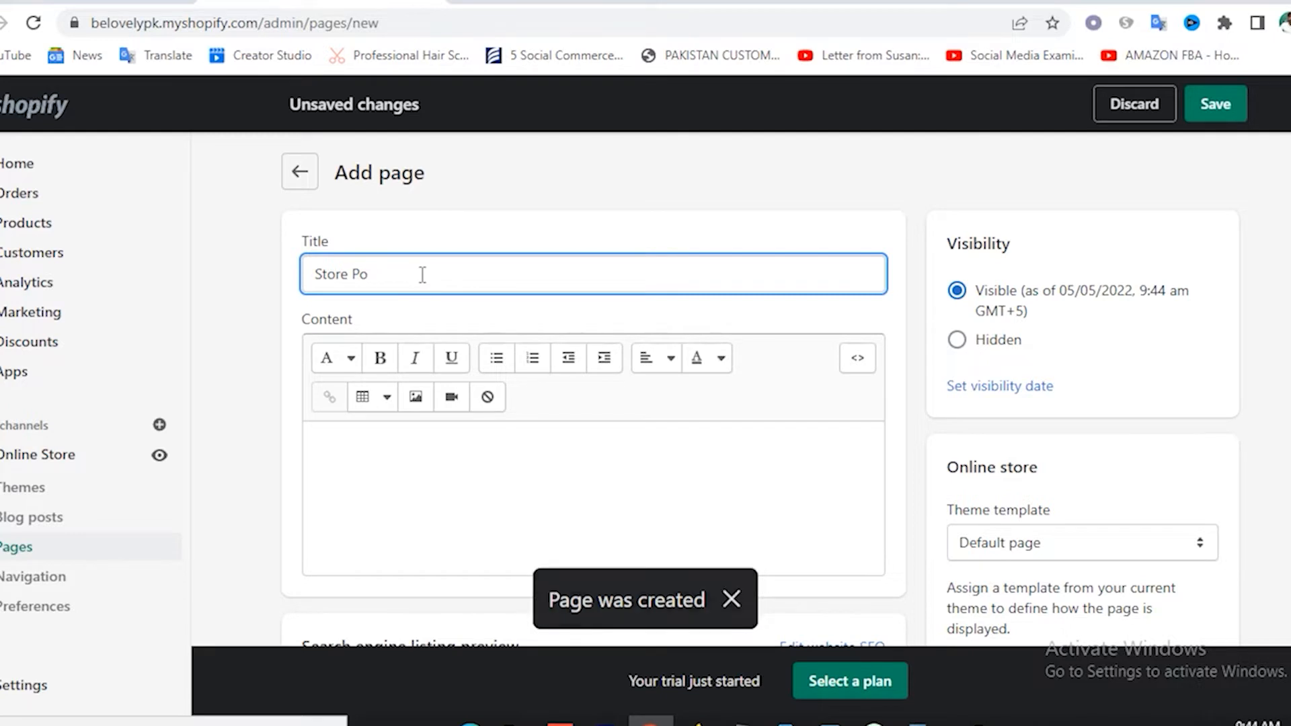
type("licy")
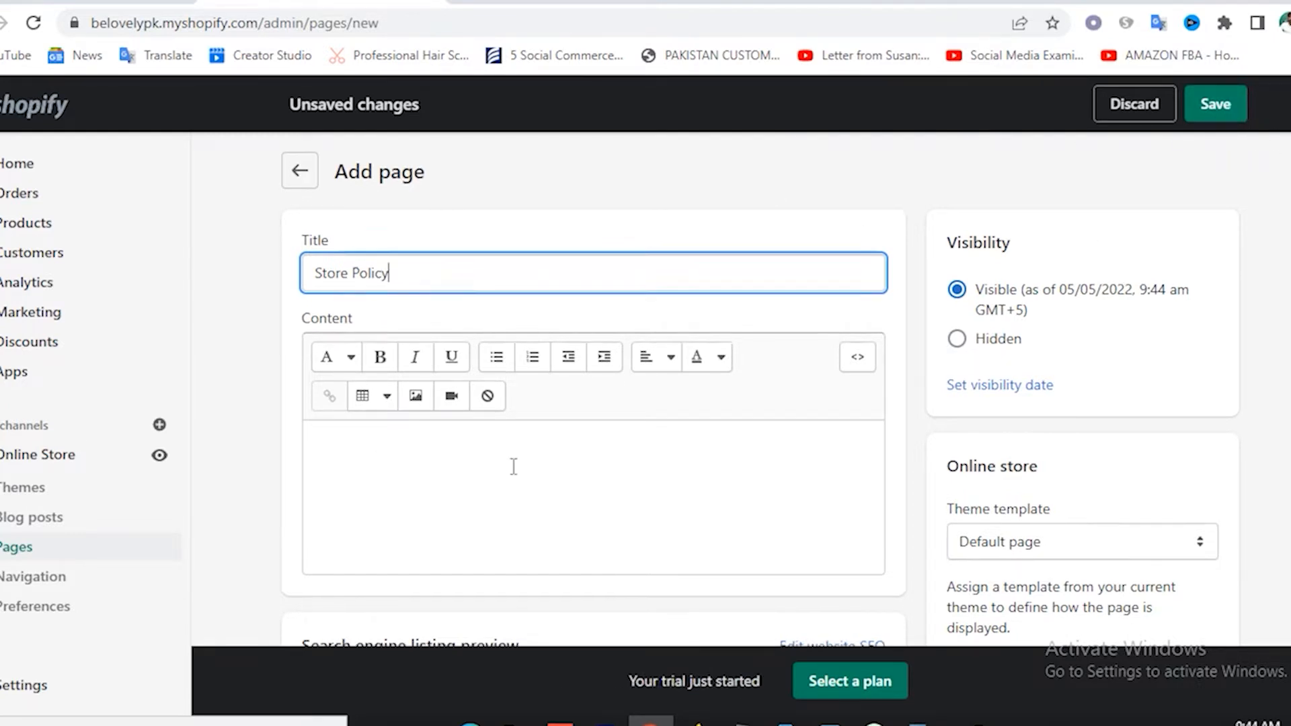
scroll(513, 464, "down", 2)
left_click(449, 296)
scroll(590, 360, "up", 2)
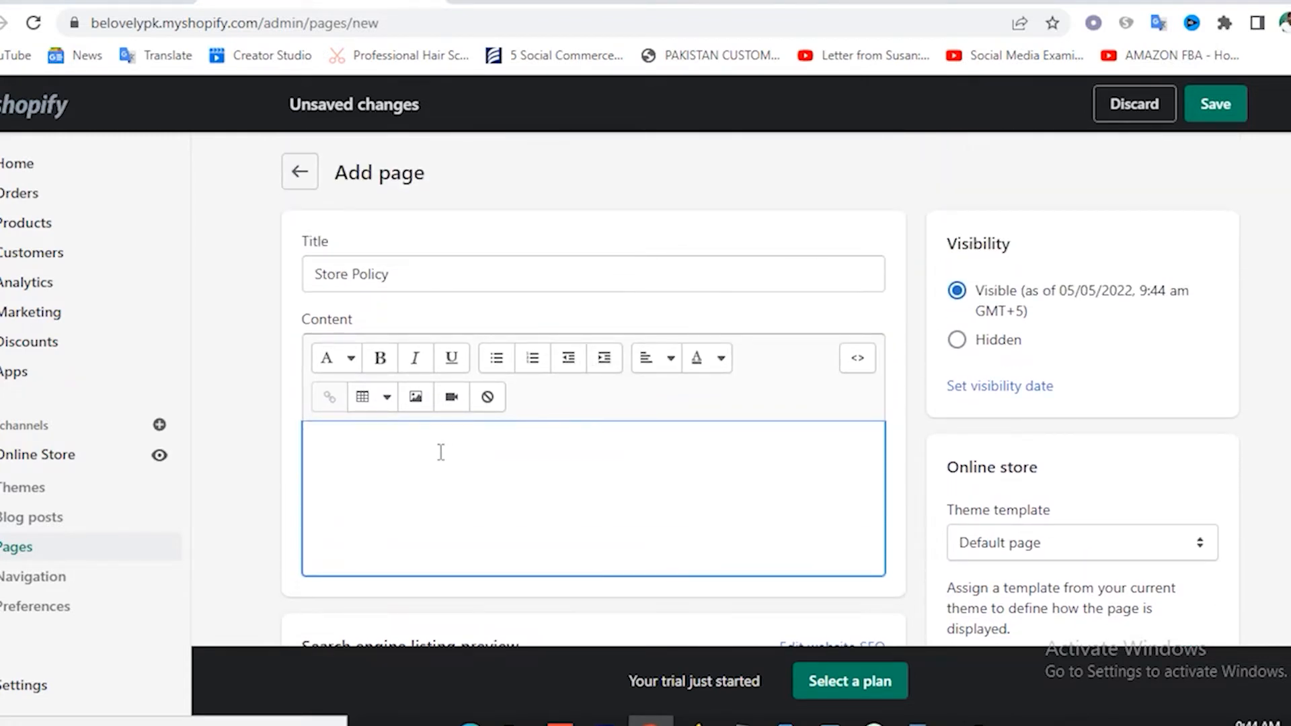
left_click(1216, 107)
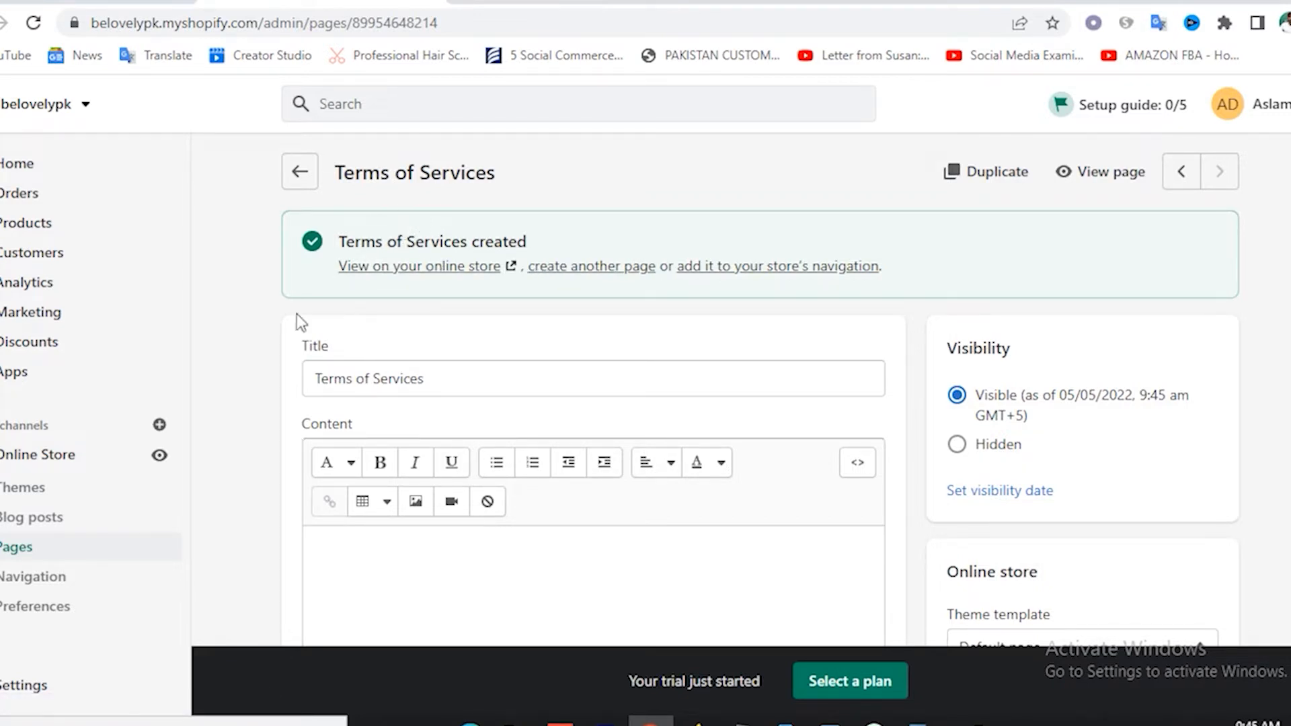
Open the Footer menu from Navigation, showing only its Search item.
left_click(33, 582)
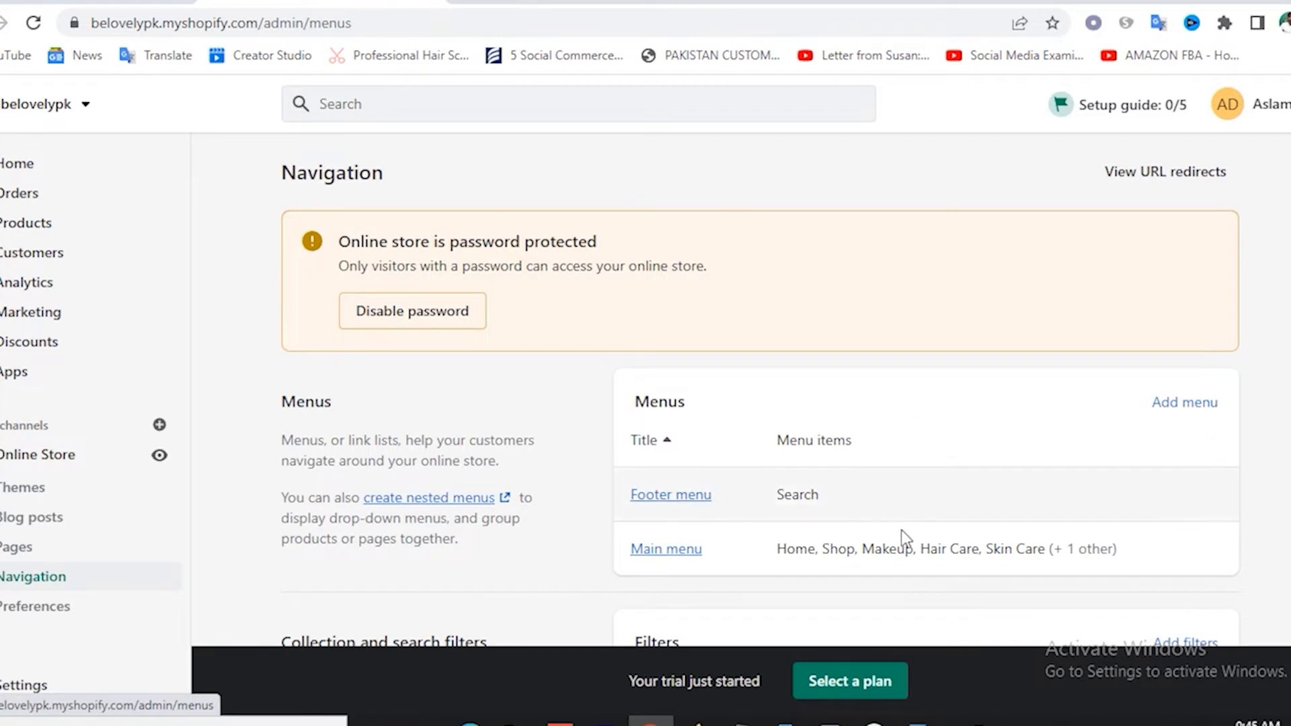
left_click(675, 498)
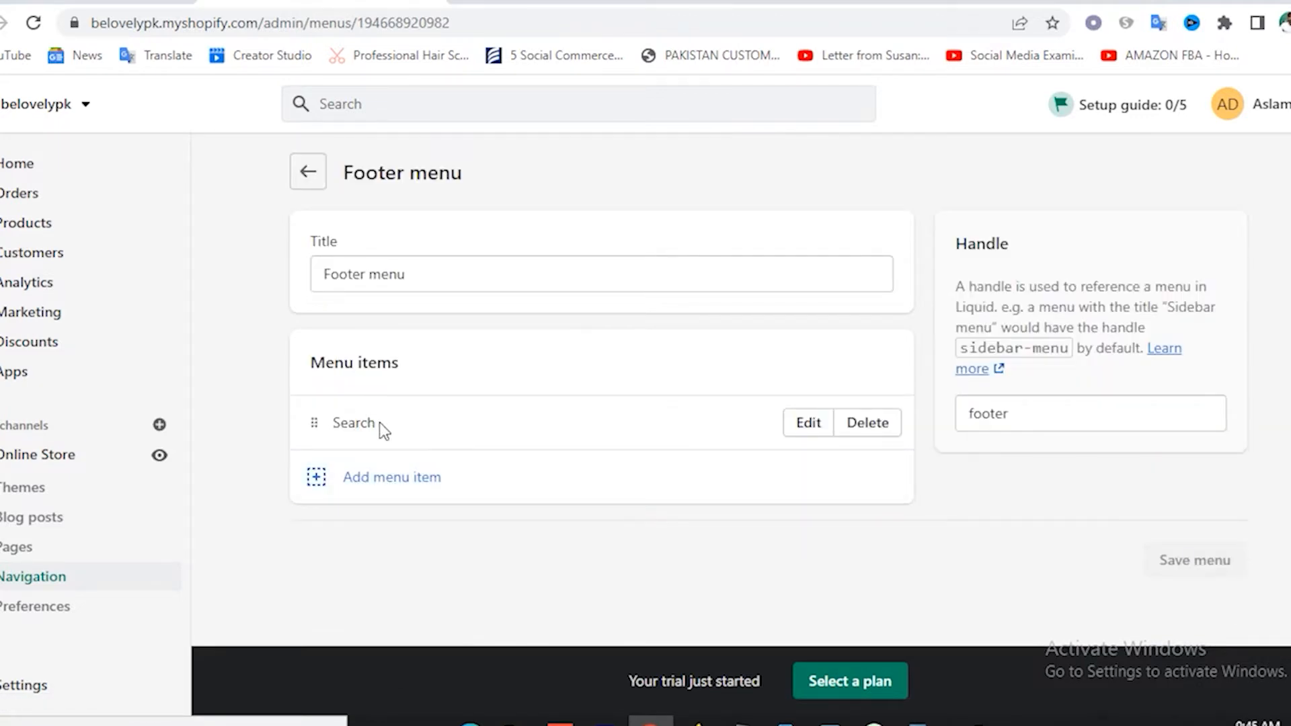
Add a footer menu item linking to the About us page.
left_click(319, 485)
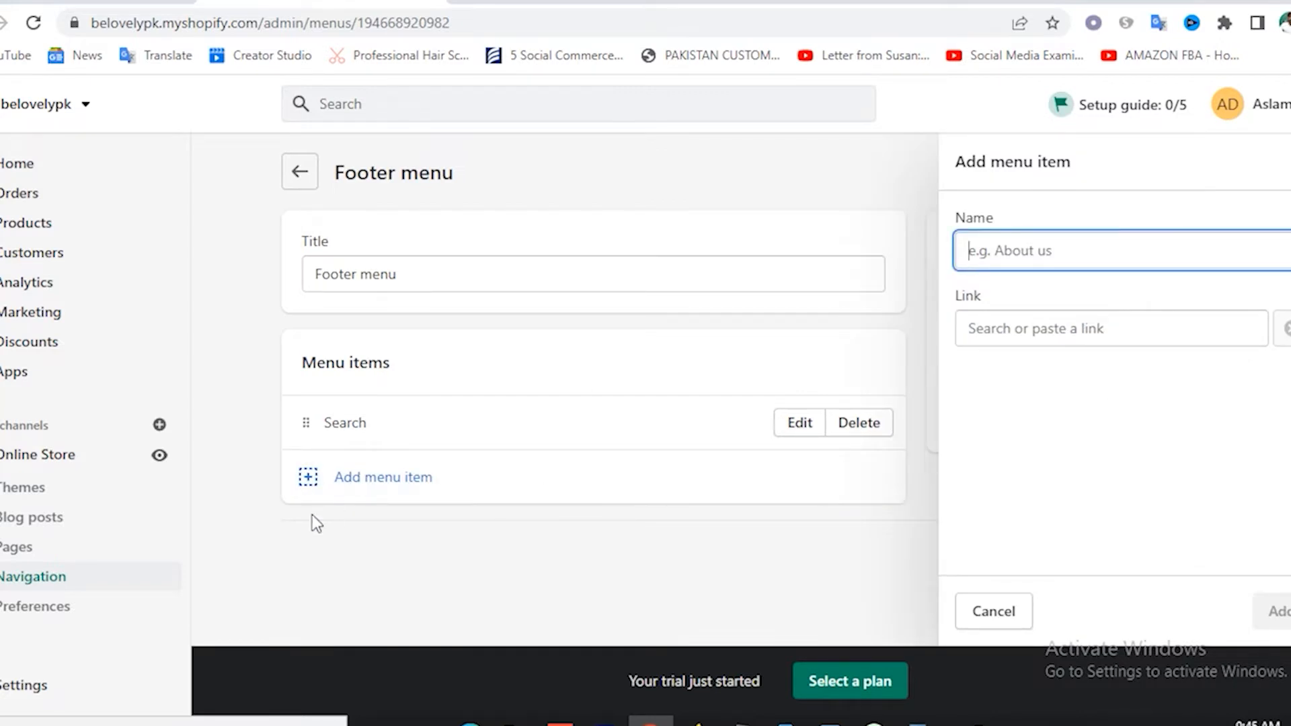
left_click(1064, 325)
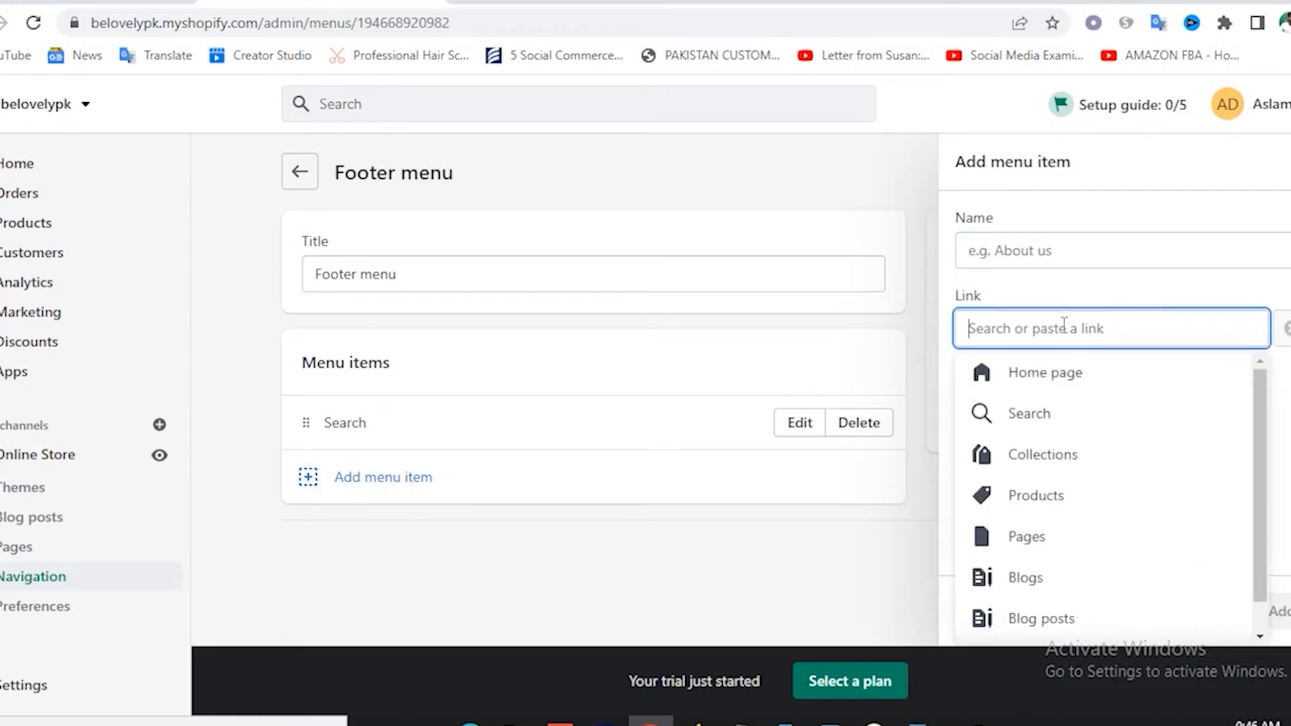
left_click(1032, 542)
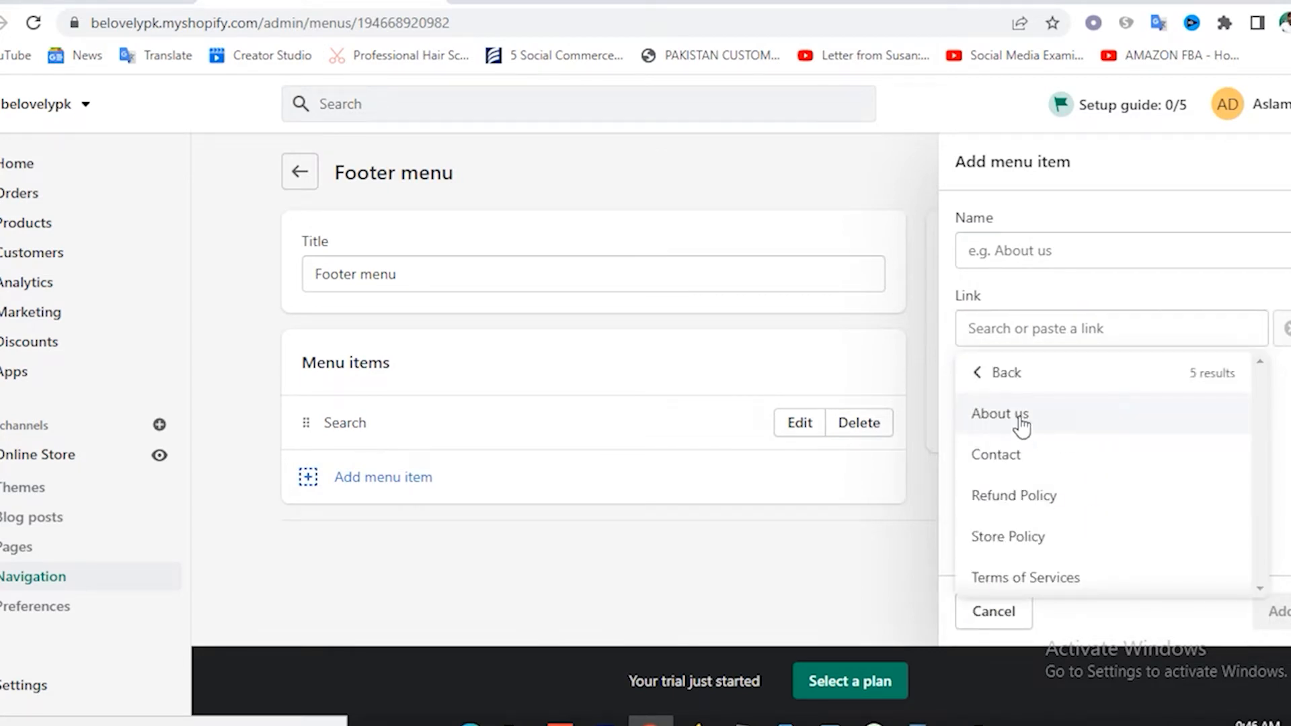
left_click(1012, 424)
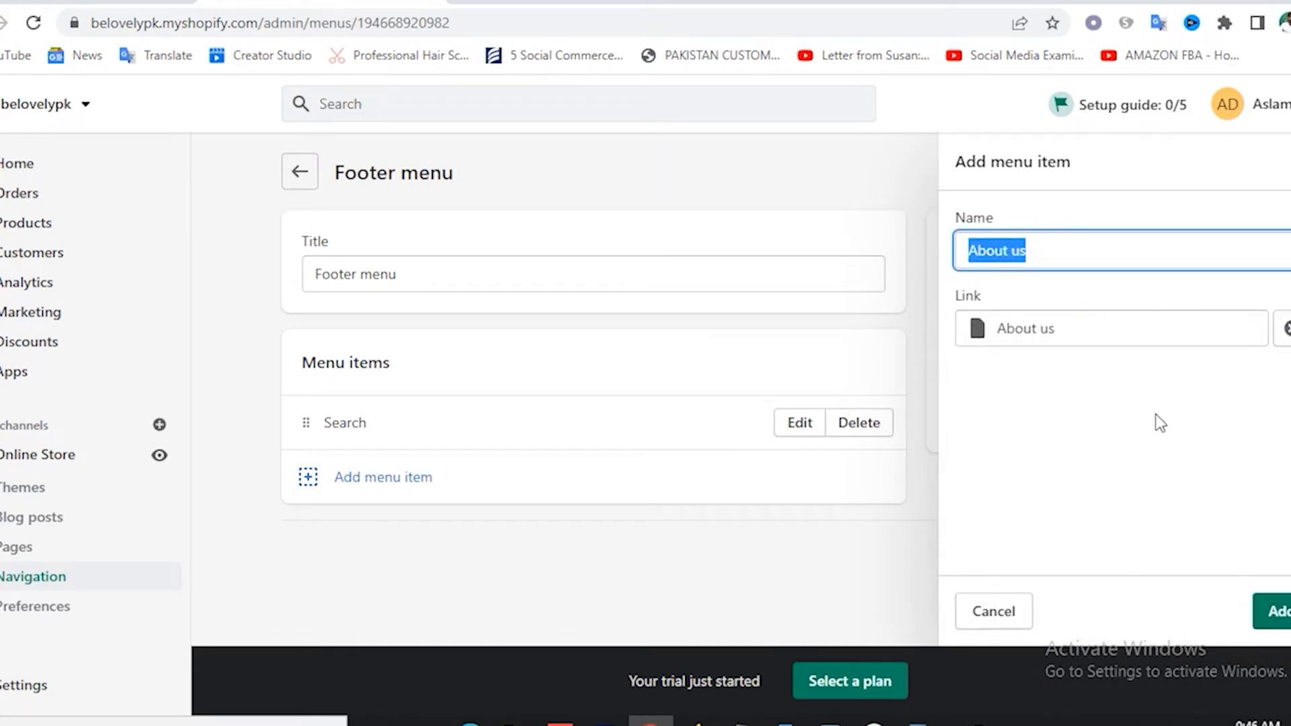
left_click(1274, 611)
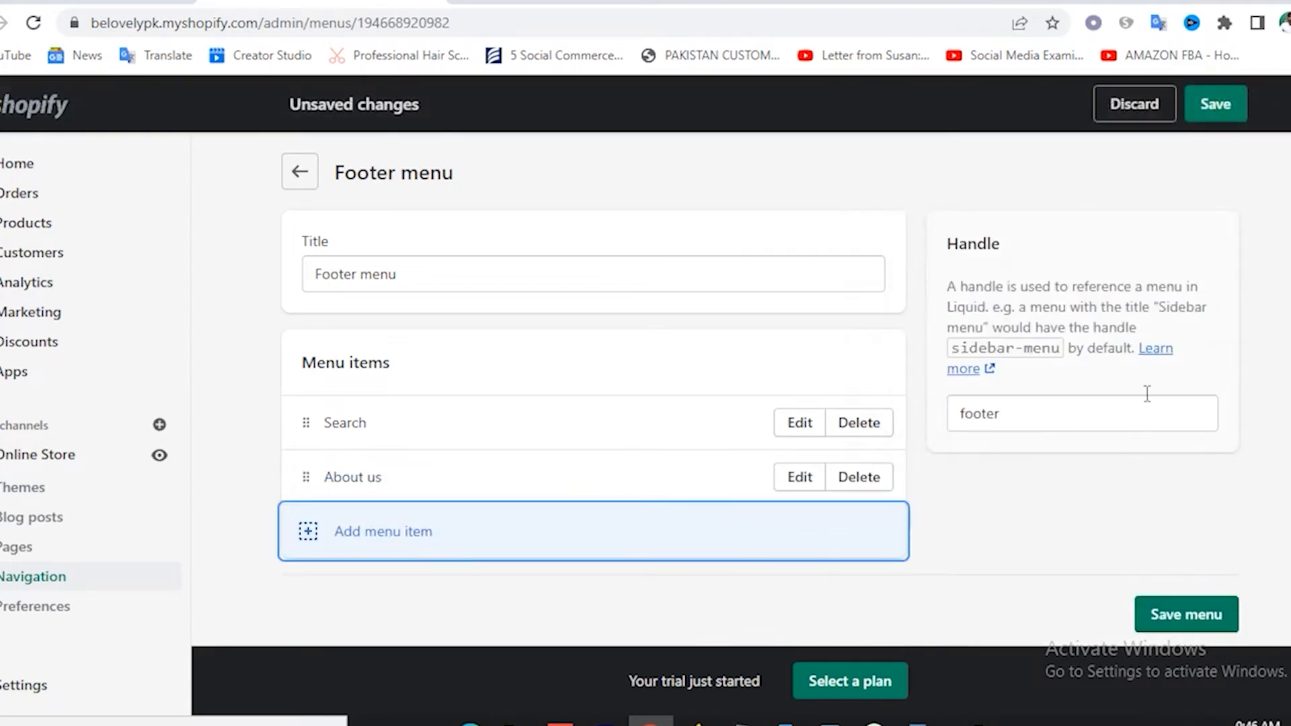
Add a footer menu item linking to the Contact page.
left_click(323, 536)
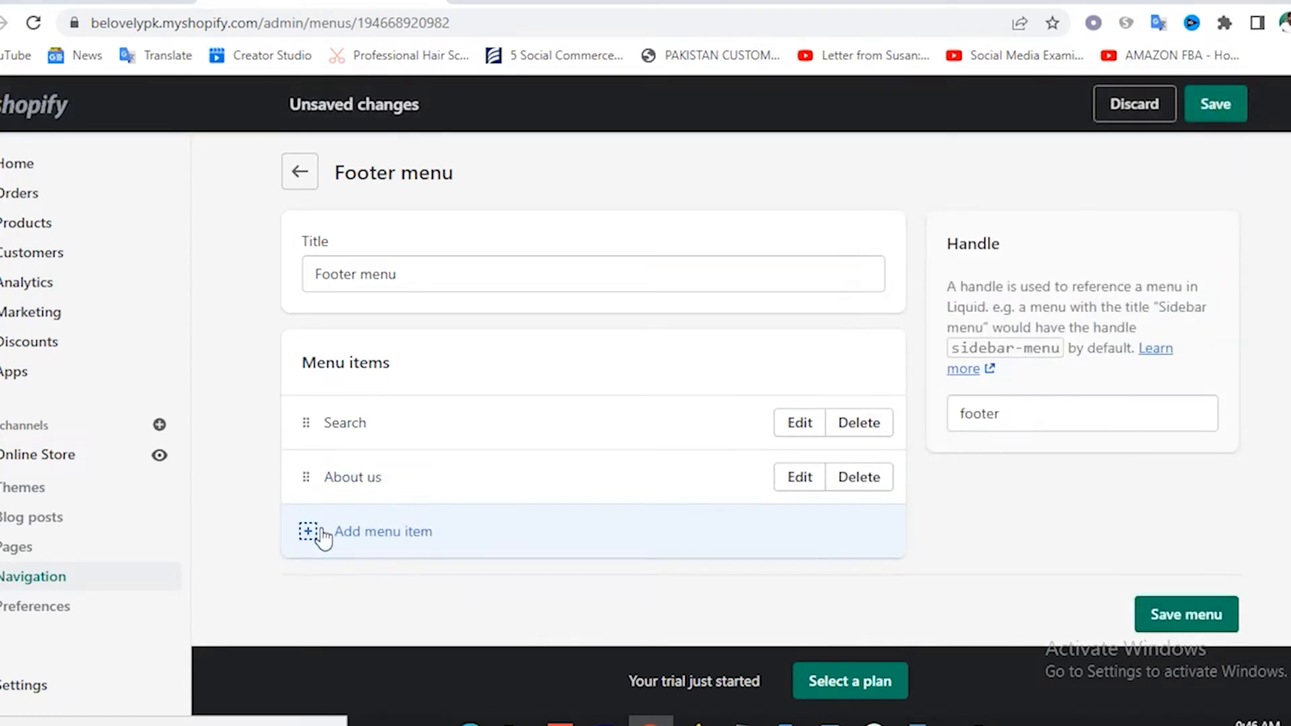
left_click(1041, 334)
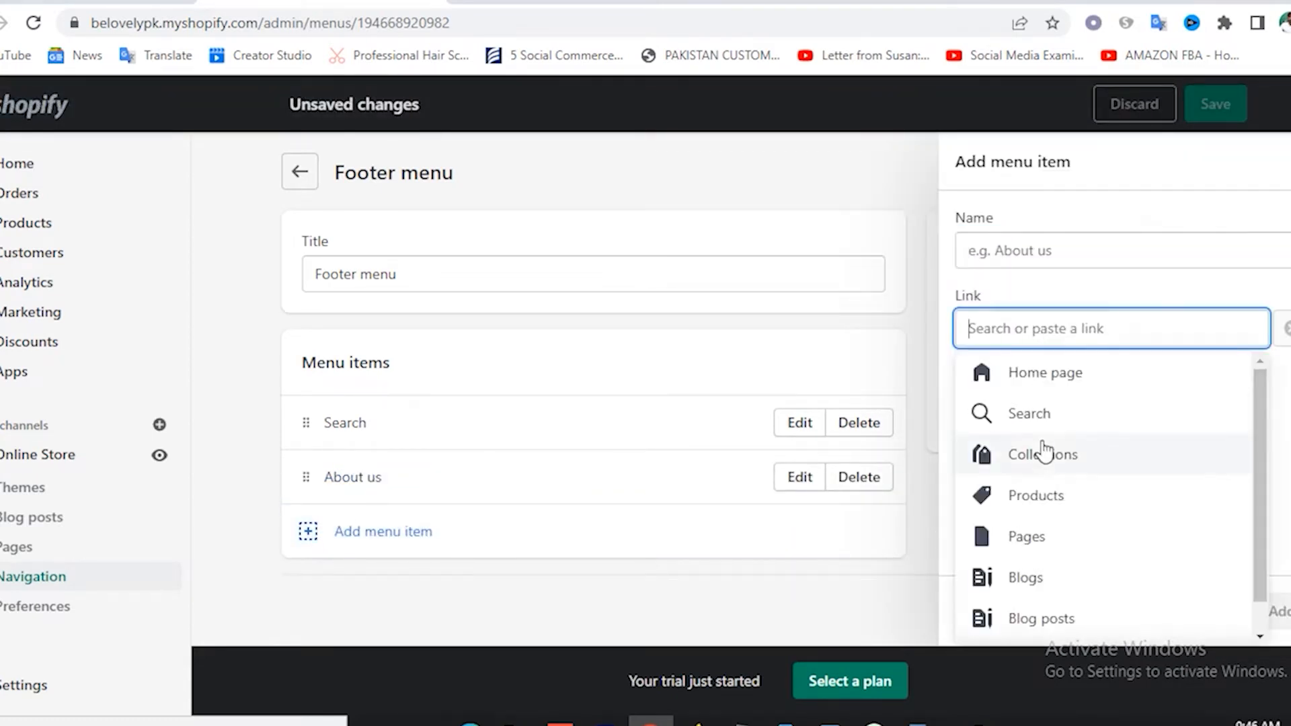
left_click(1030, 545)
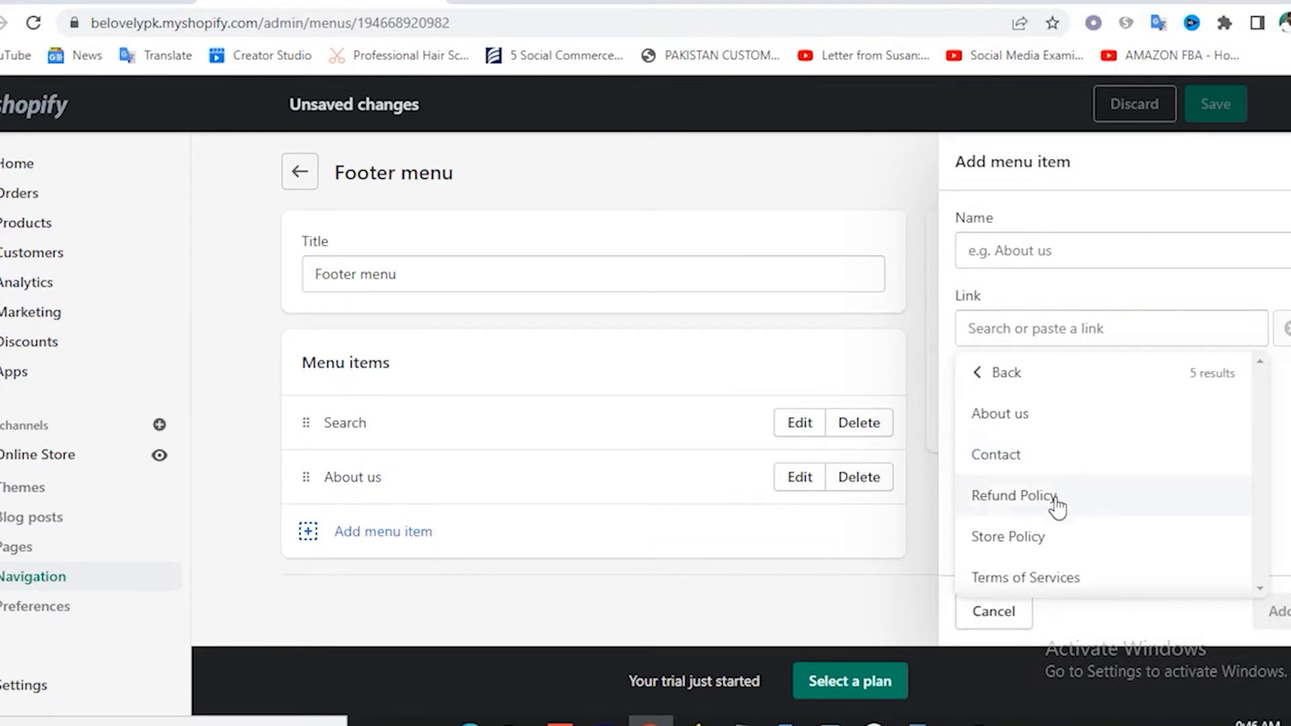
left_click(1004, 464)
left_click(1274, 612)
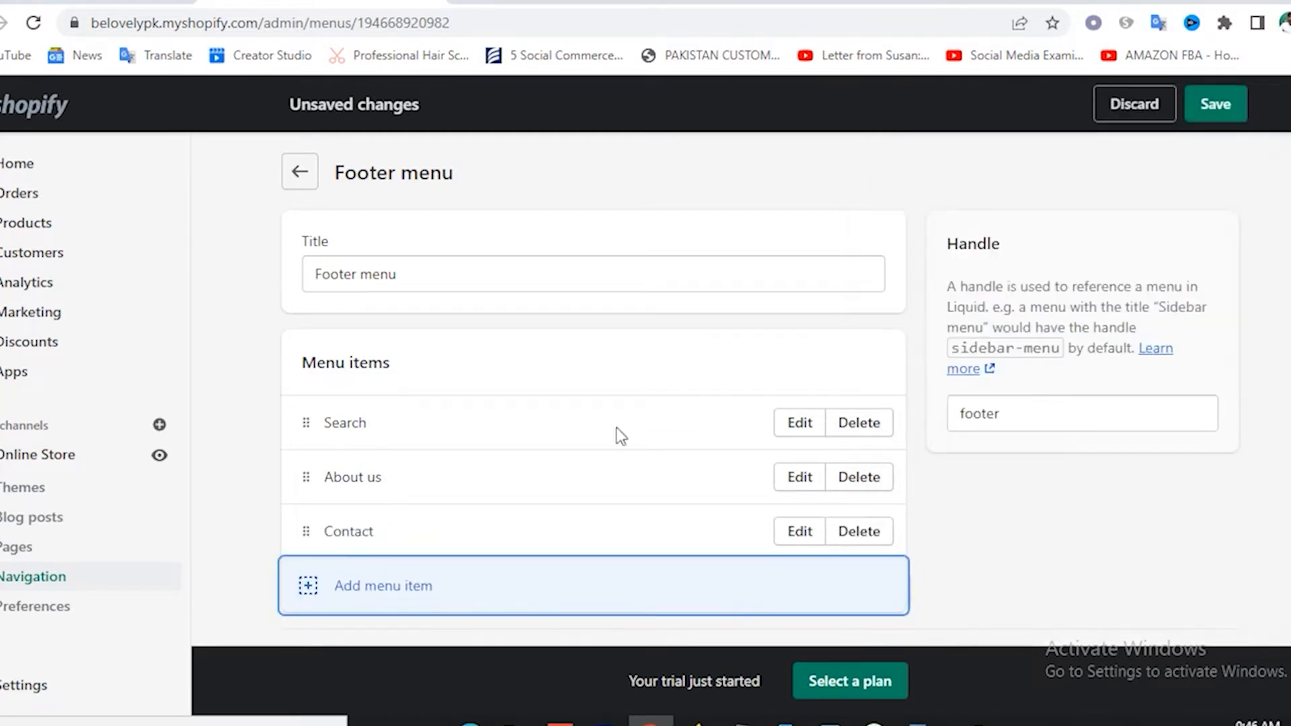
Save the updated Footer menu.
left_click(322, 596)
left_click(1072, 257)
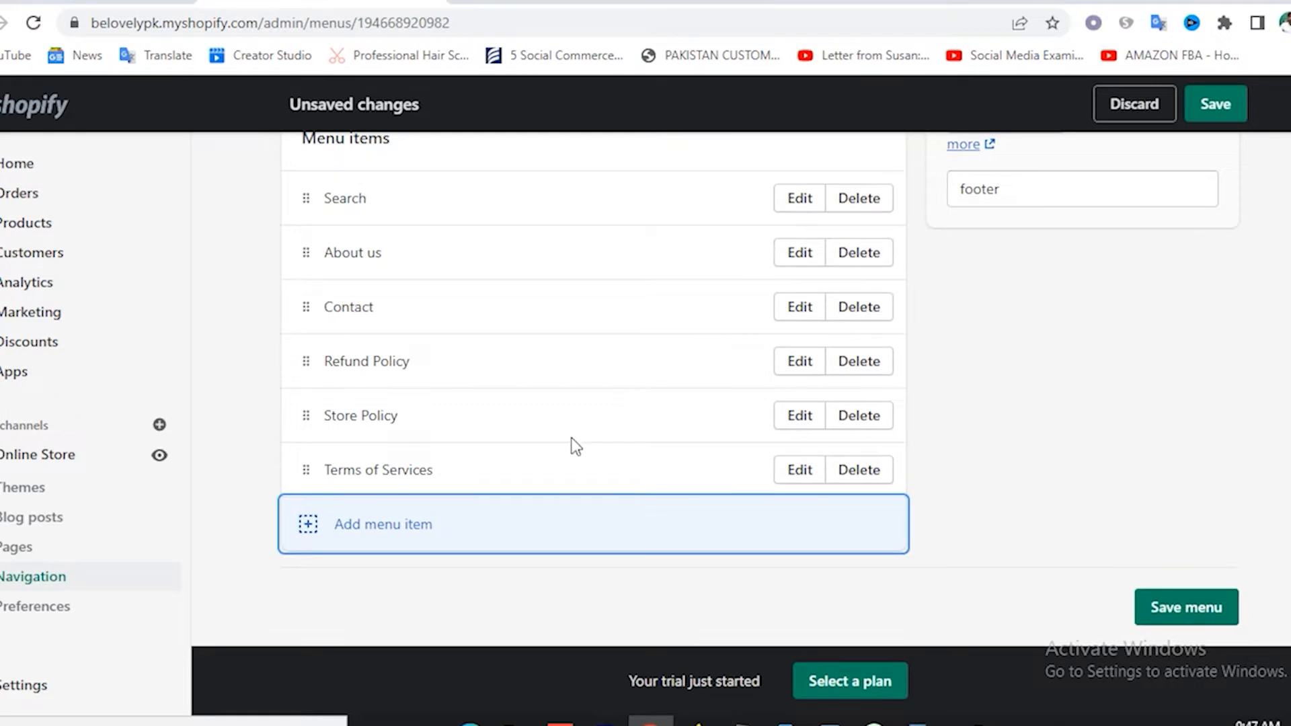
scroll(576, 446, "up", 3)
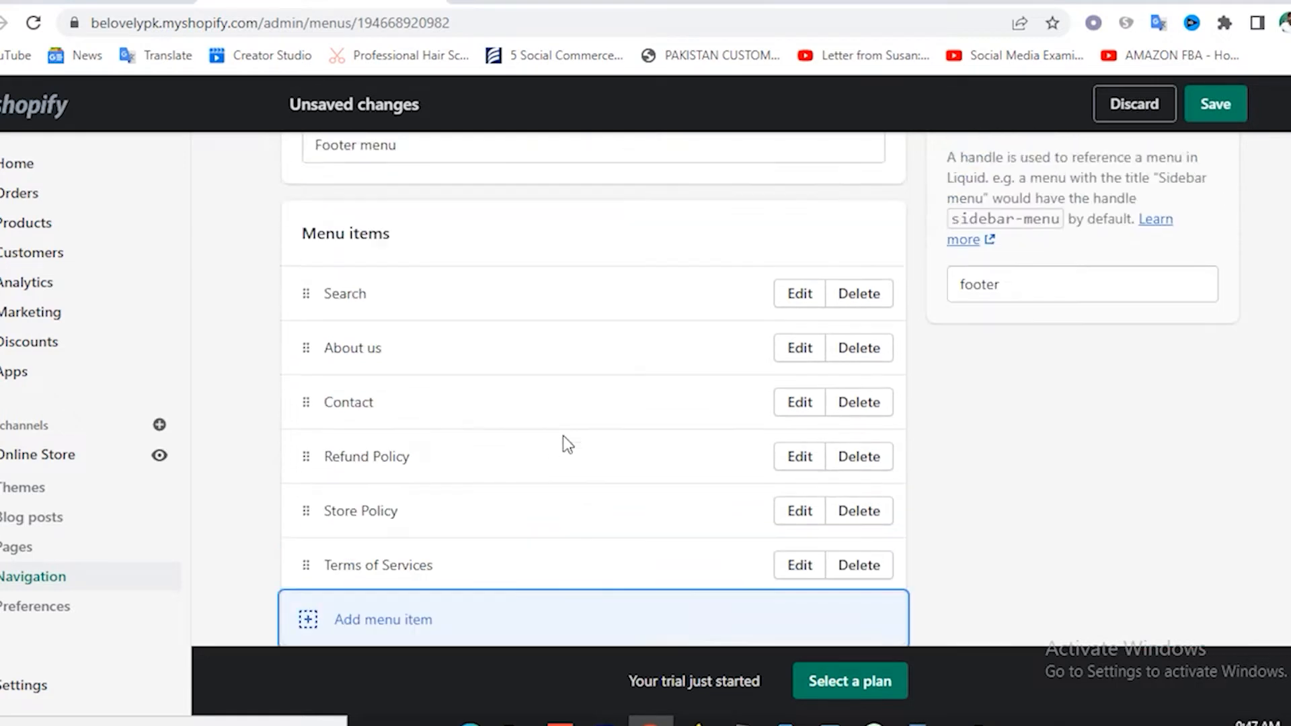
scroll(511, 348, "down", 3)
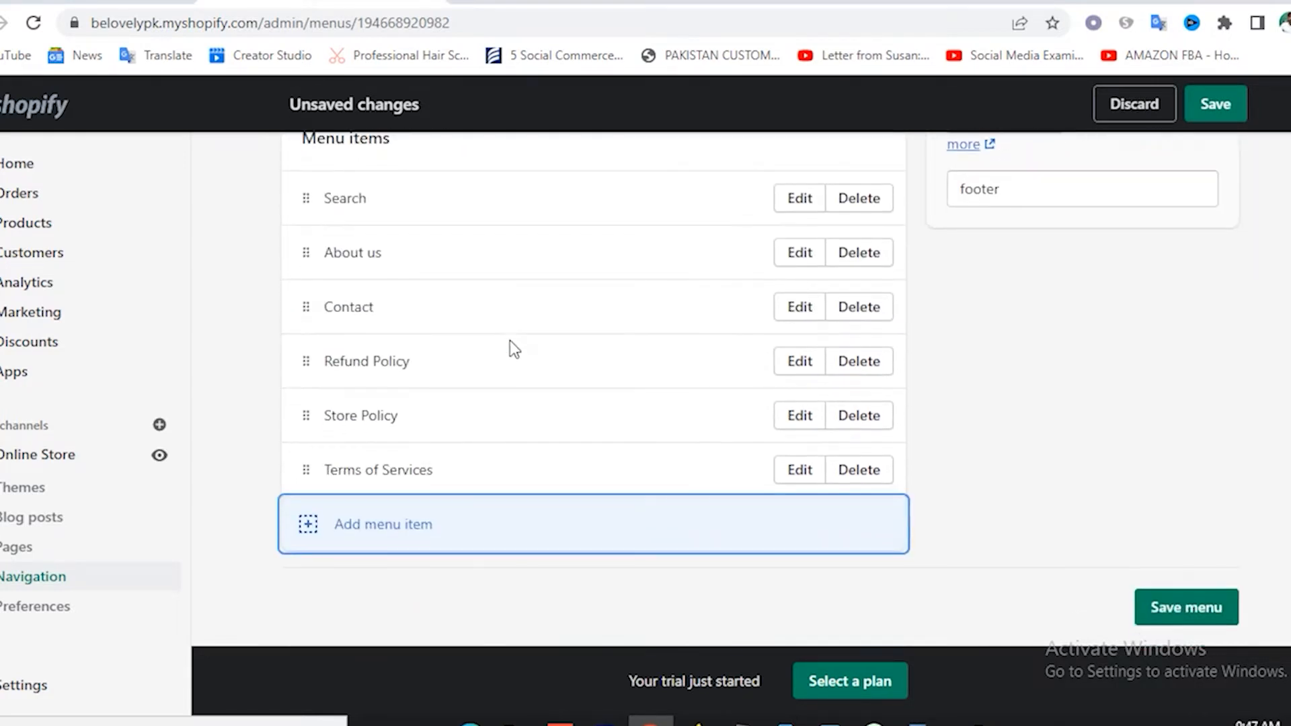
left_click(1186, 611)
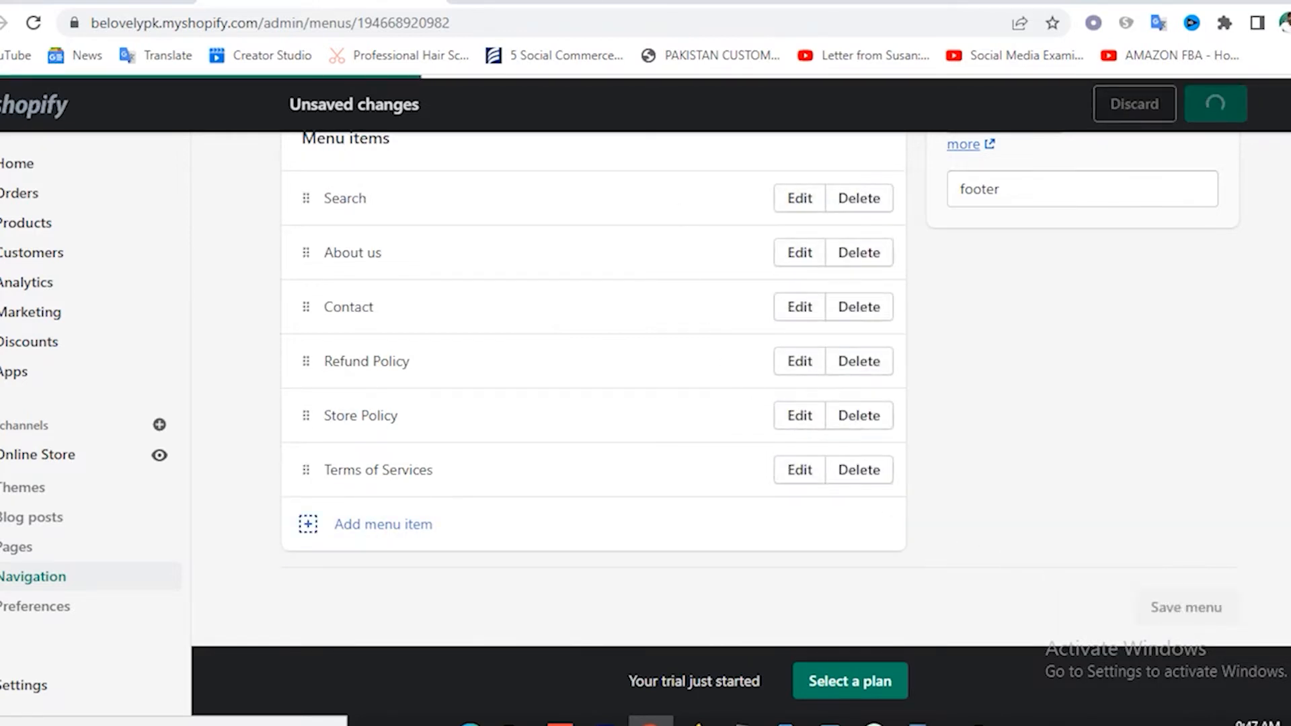
left_click(33, 24)
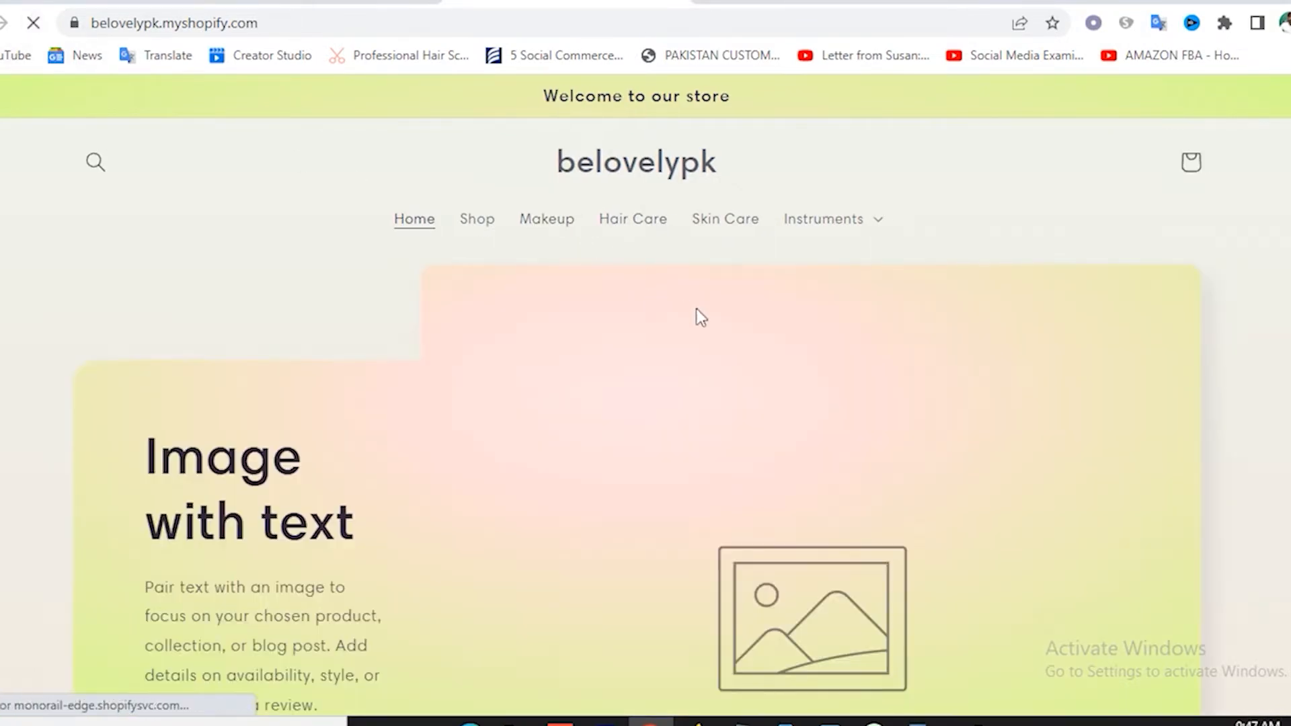
scroll(696, 308, "down", 15)
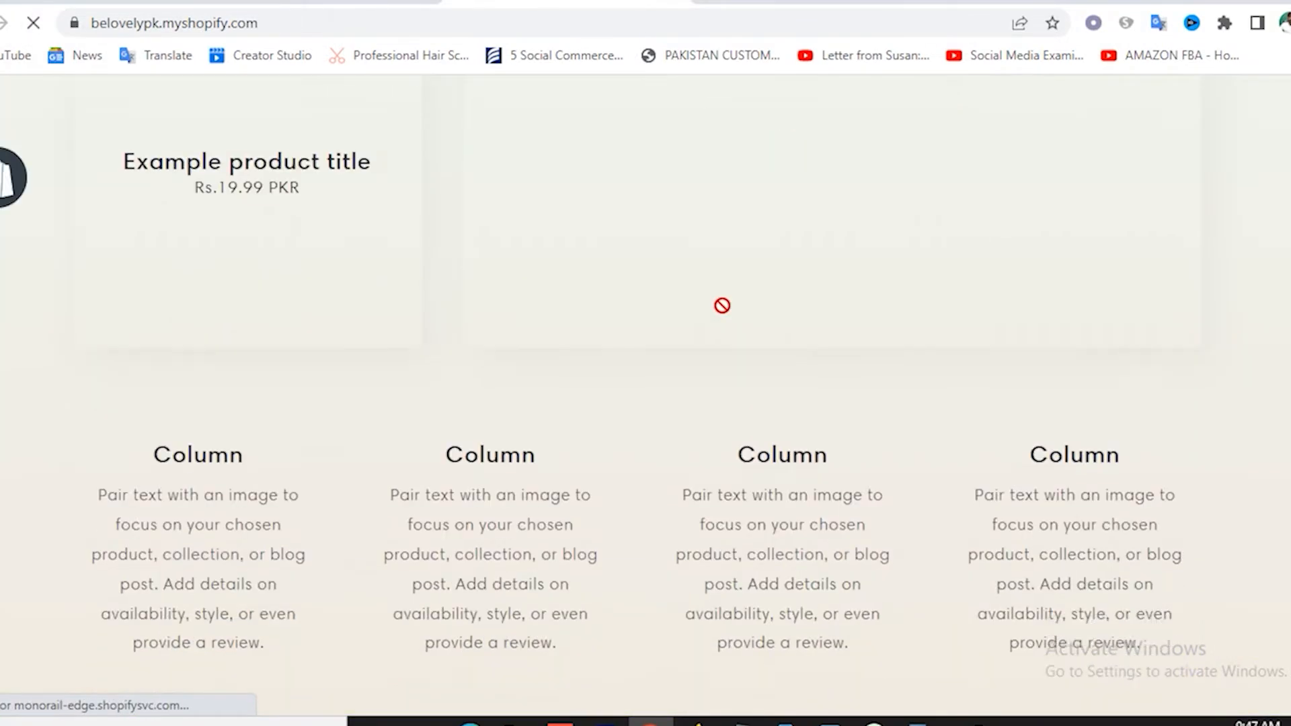
scroll(722, 305, "down", 10)
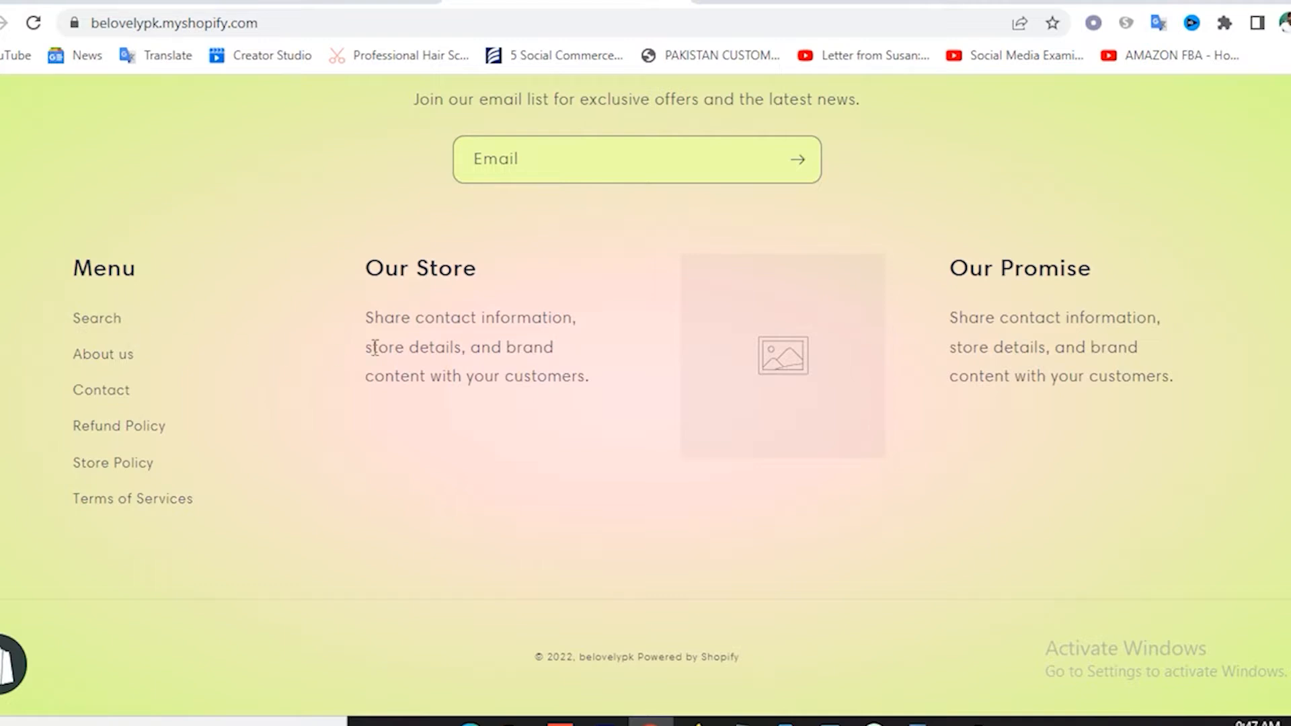
scroll(365, 240, "up", 20)
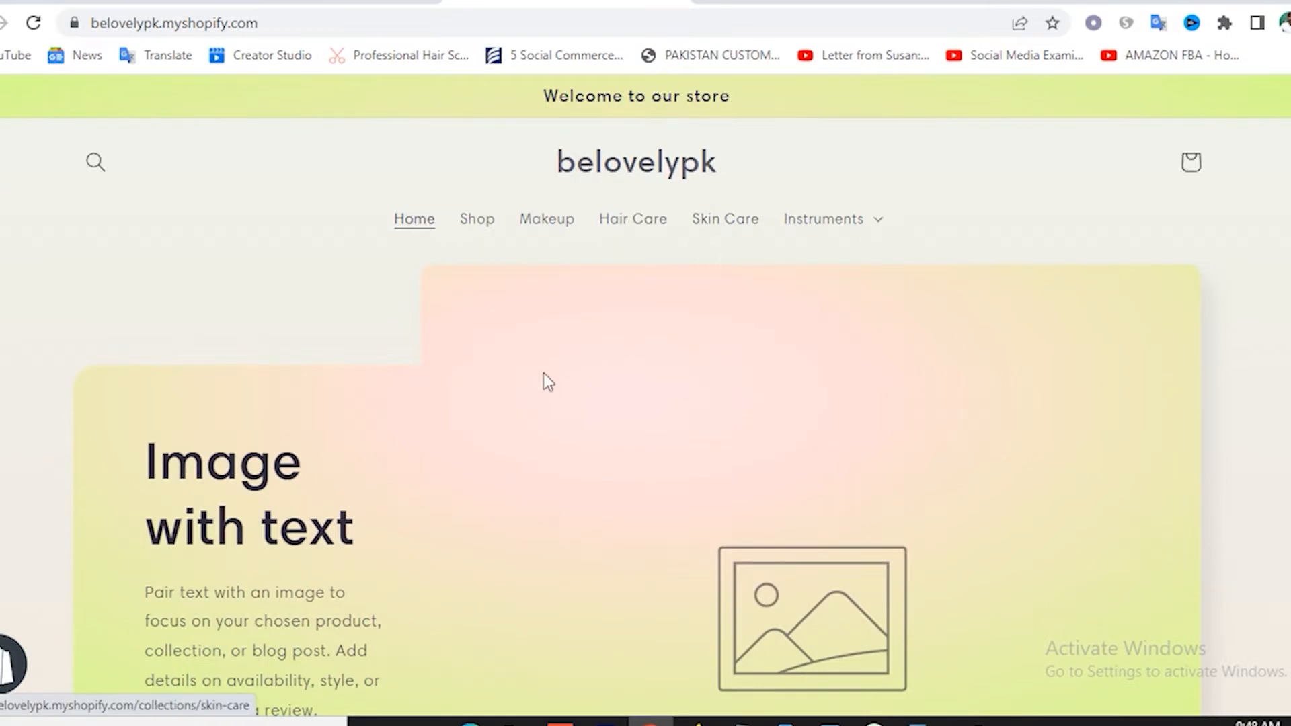
scroll(471, 384, "down", 3)
scroll(482, 313, "down", 18)
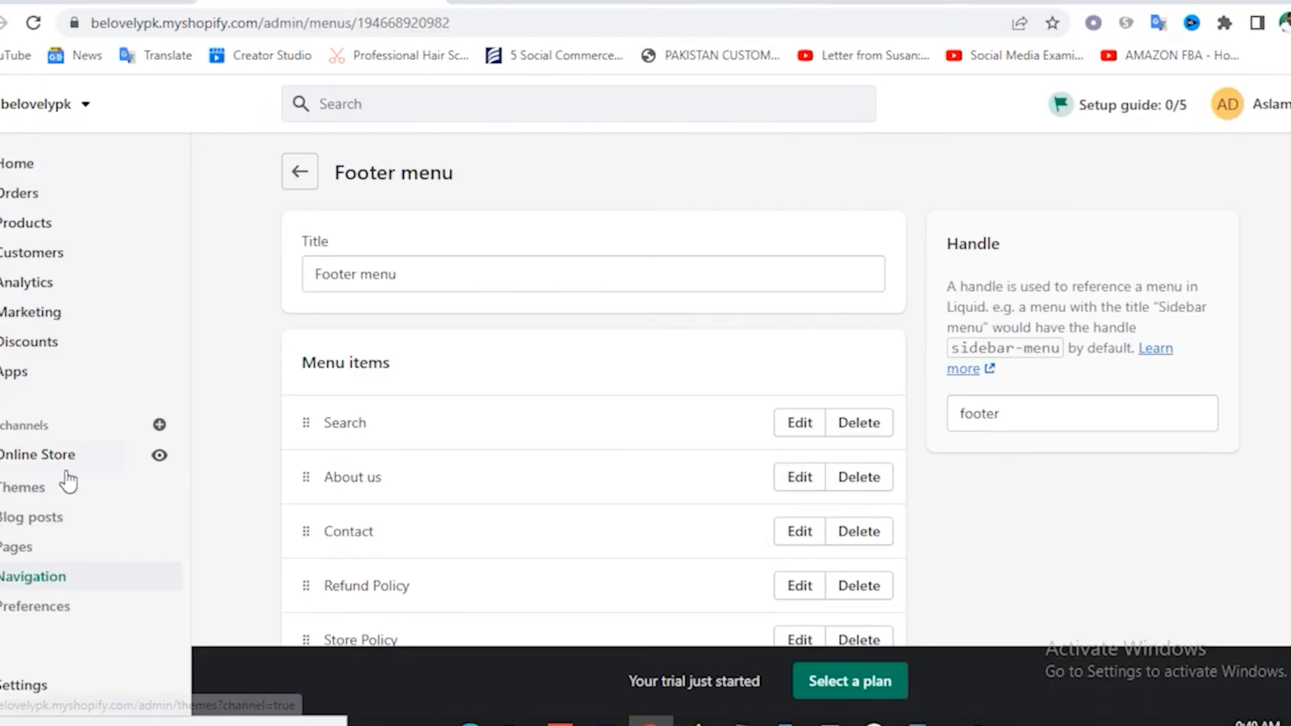
Open the Sense theme in the theme editor from Online Store > Themes.
left_click(42, 481)
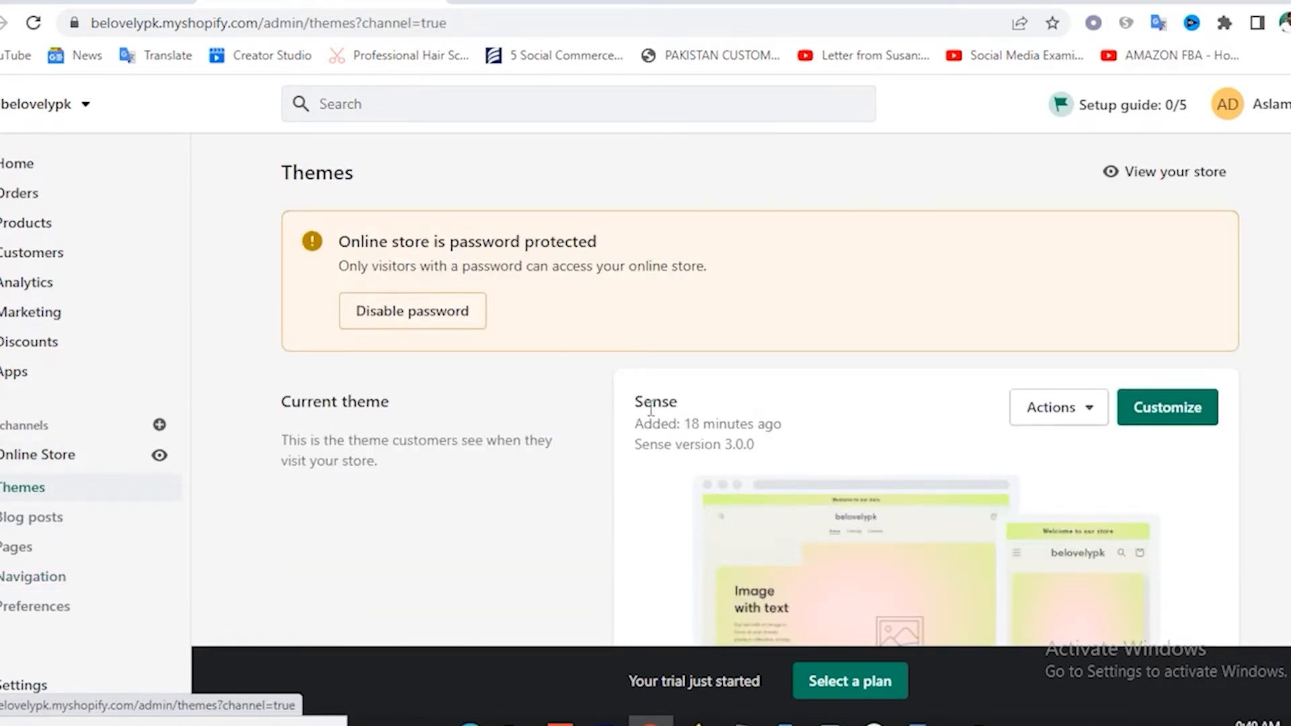
left_click(1087, 412)
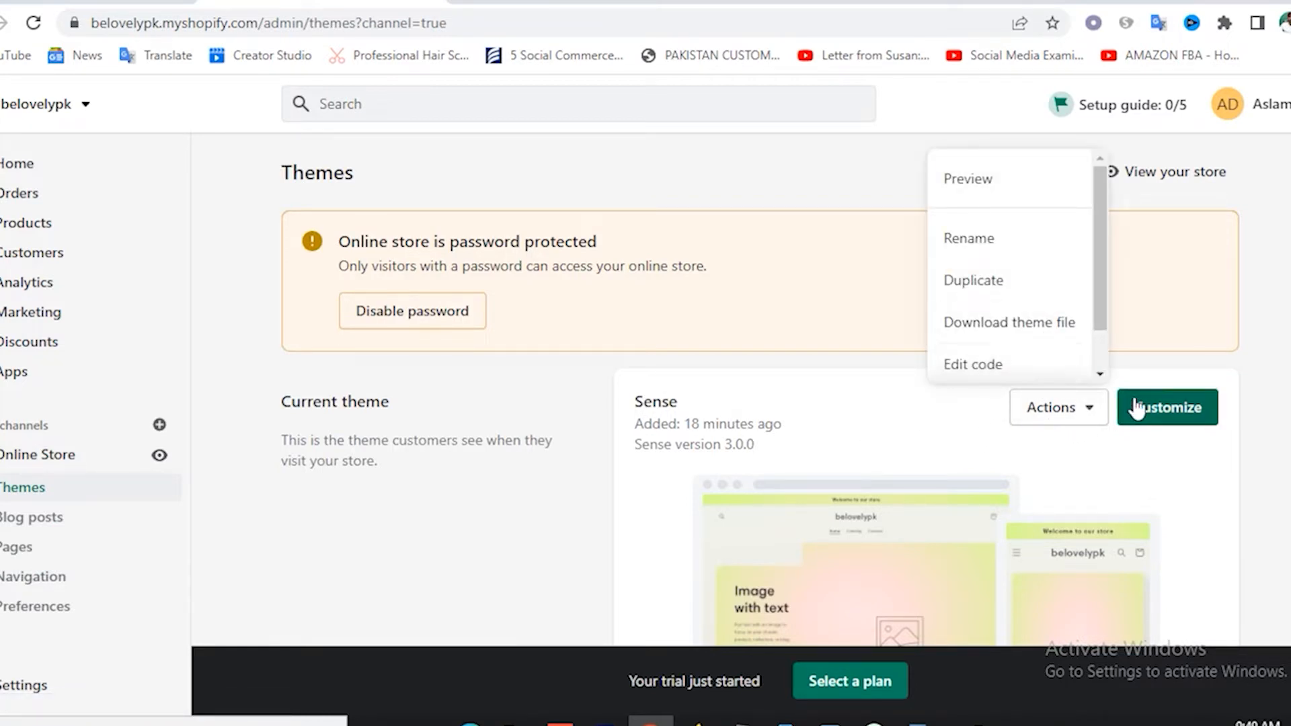
left_click(1232, 478)
left_click(1168, 410)
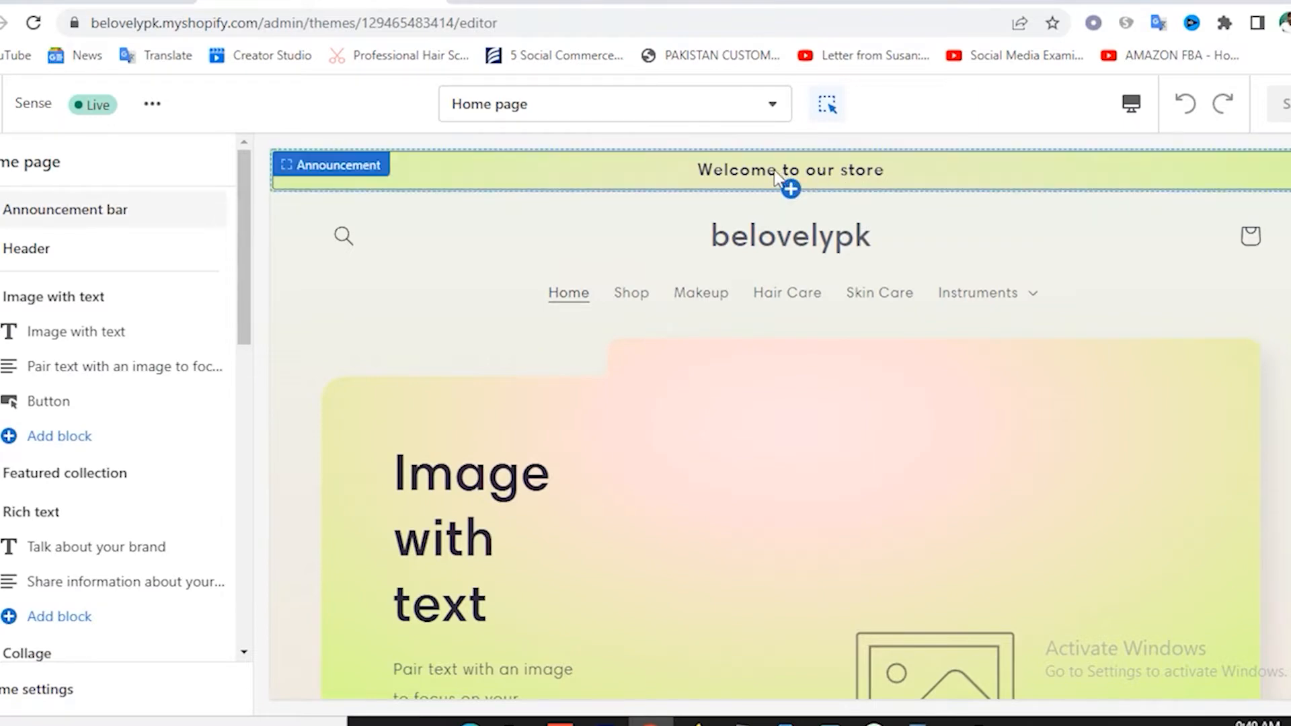
Select the header, then the 'Welcome to our store' announcement bar to show its settings.
scroll(810, 412, "down", 10)
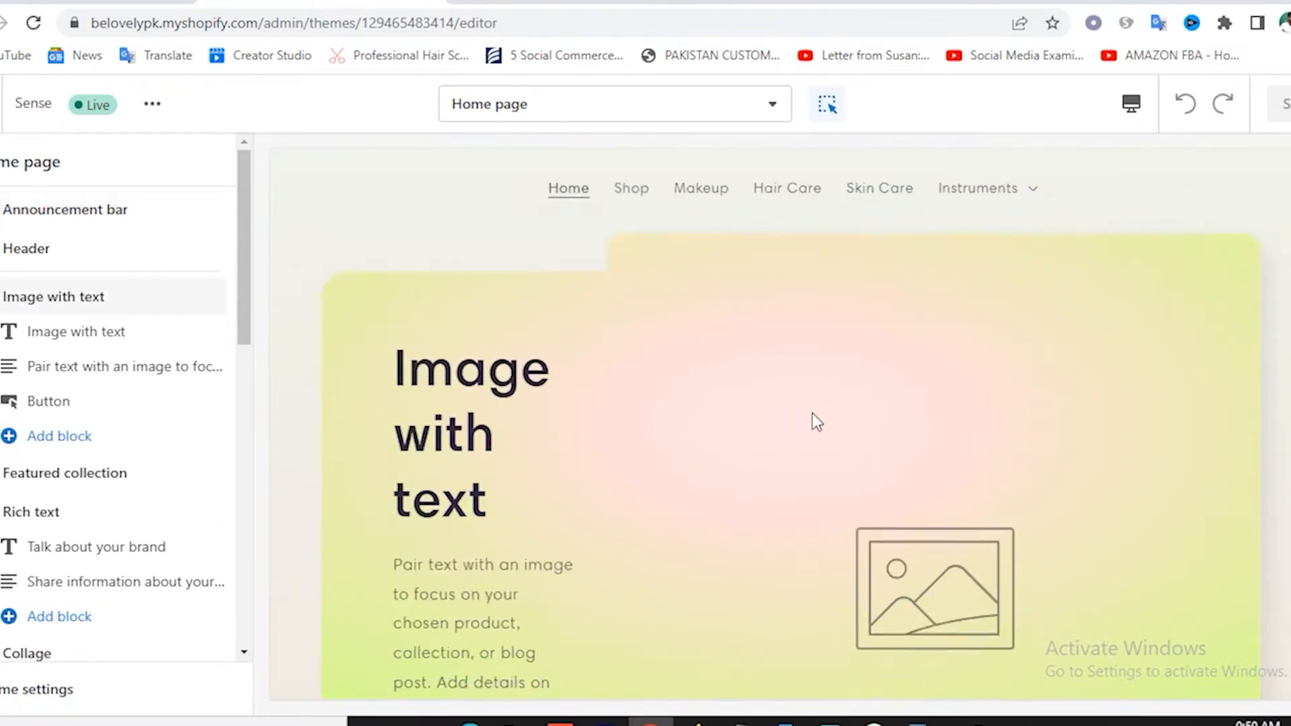
scroll(813, 412, "up", 10)
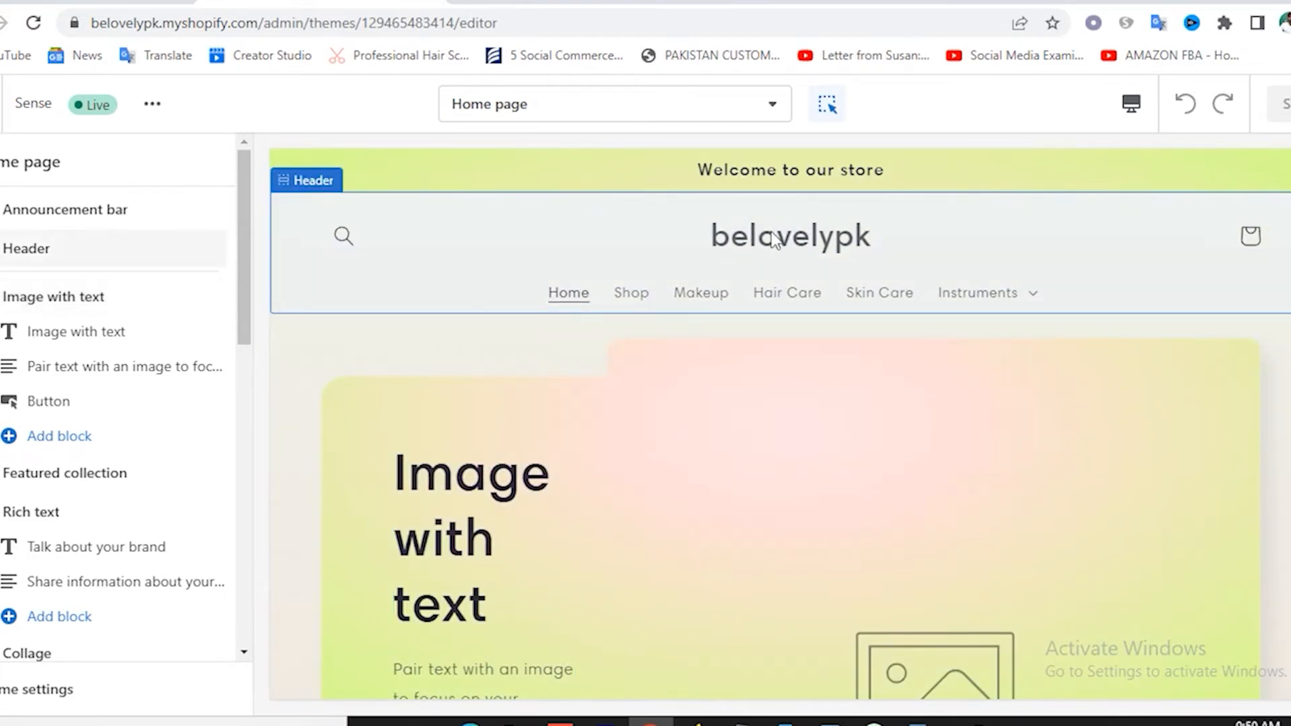
left_click_drag(701, 236, 865, 240)
left_click(945, 250)
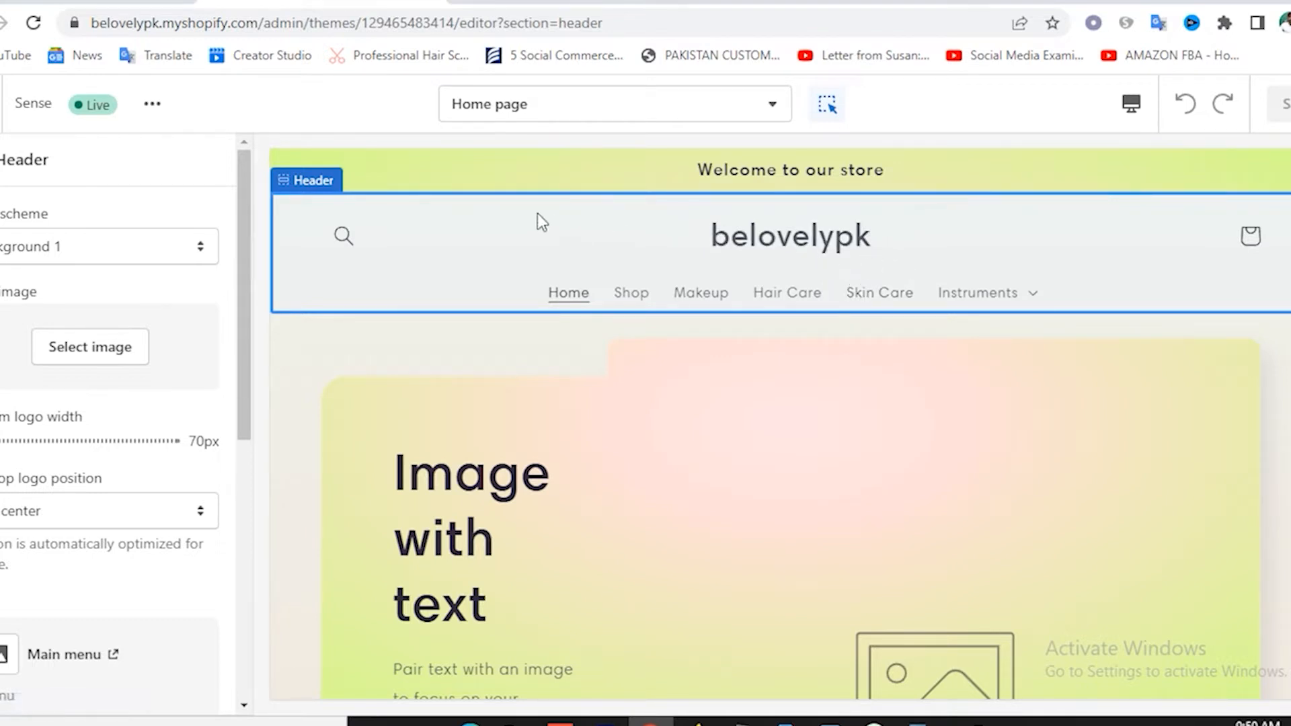
left_click(459, 178)
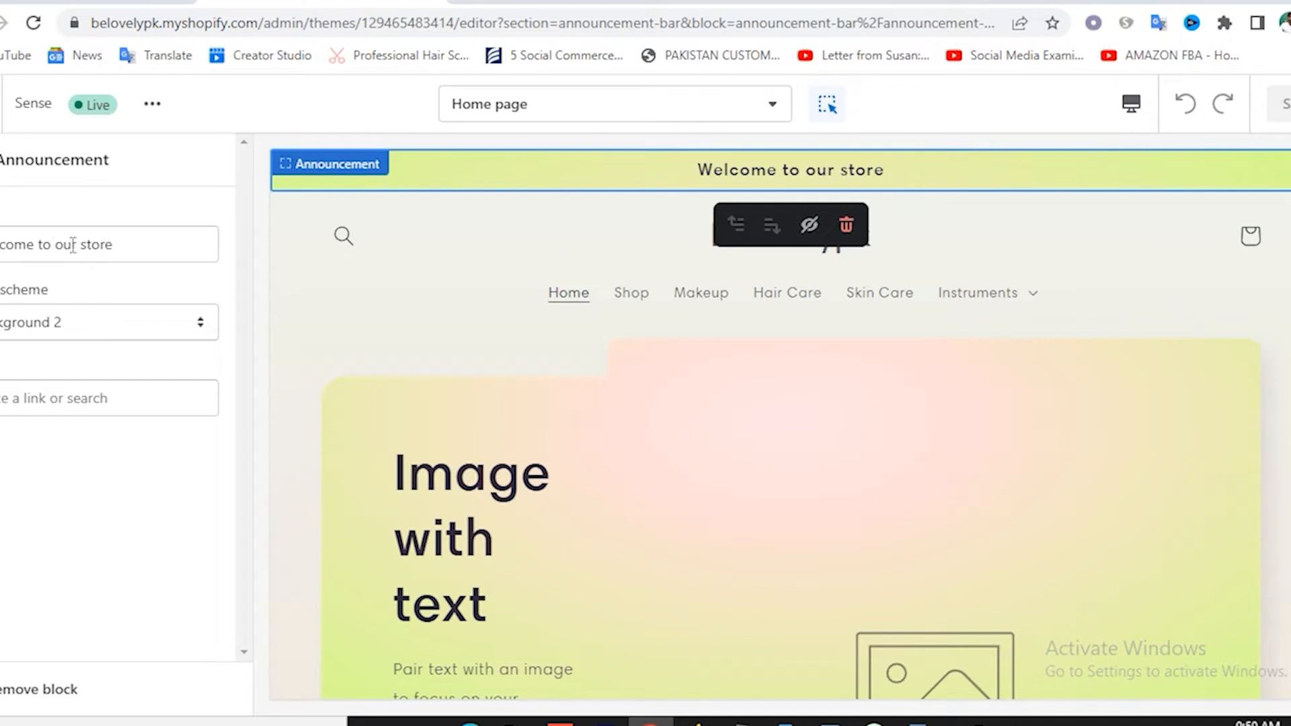
Try the Inverse, Background 1 and Background 2 colour schemes on the announcement bar.
triple_click(149, 241)
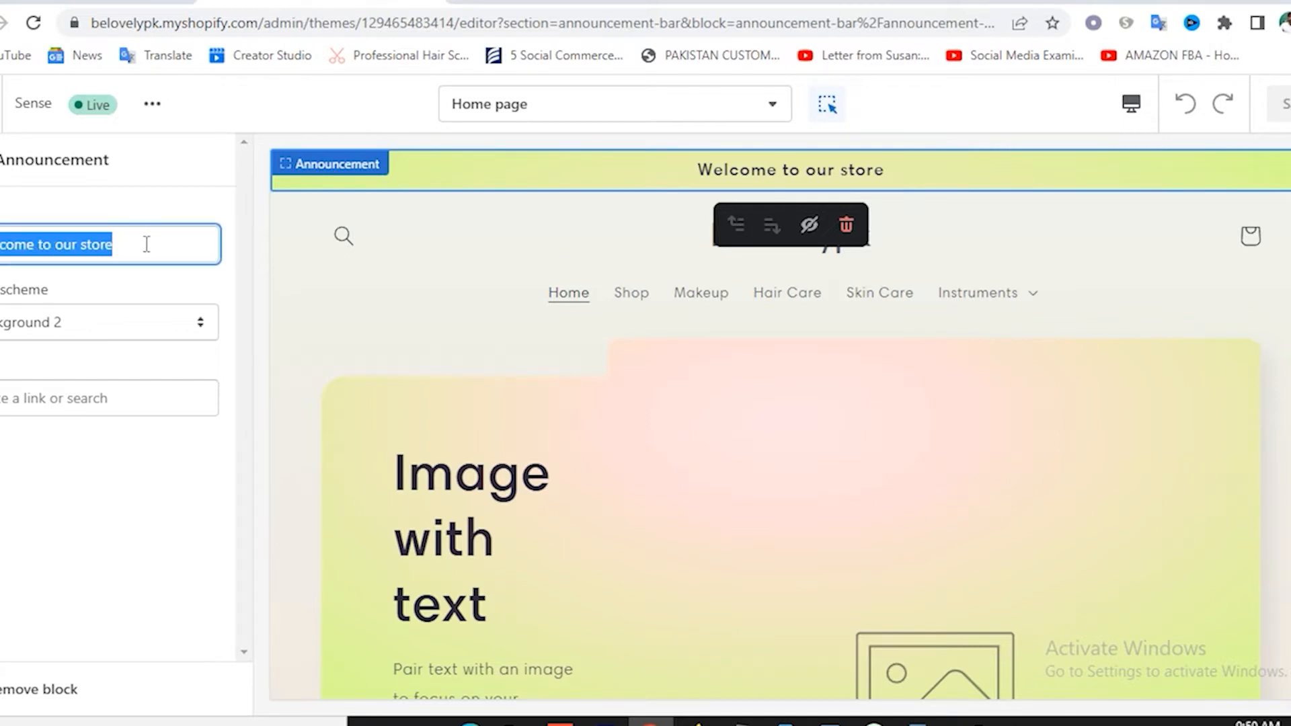
left_click(147, 244)
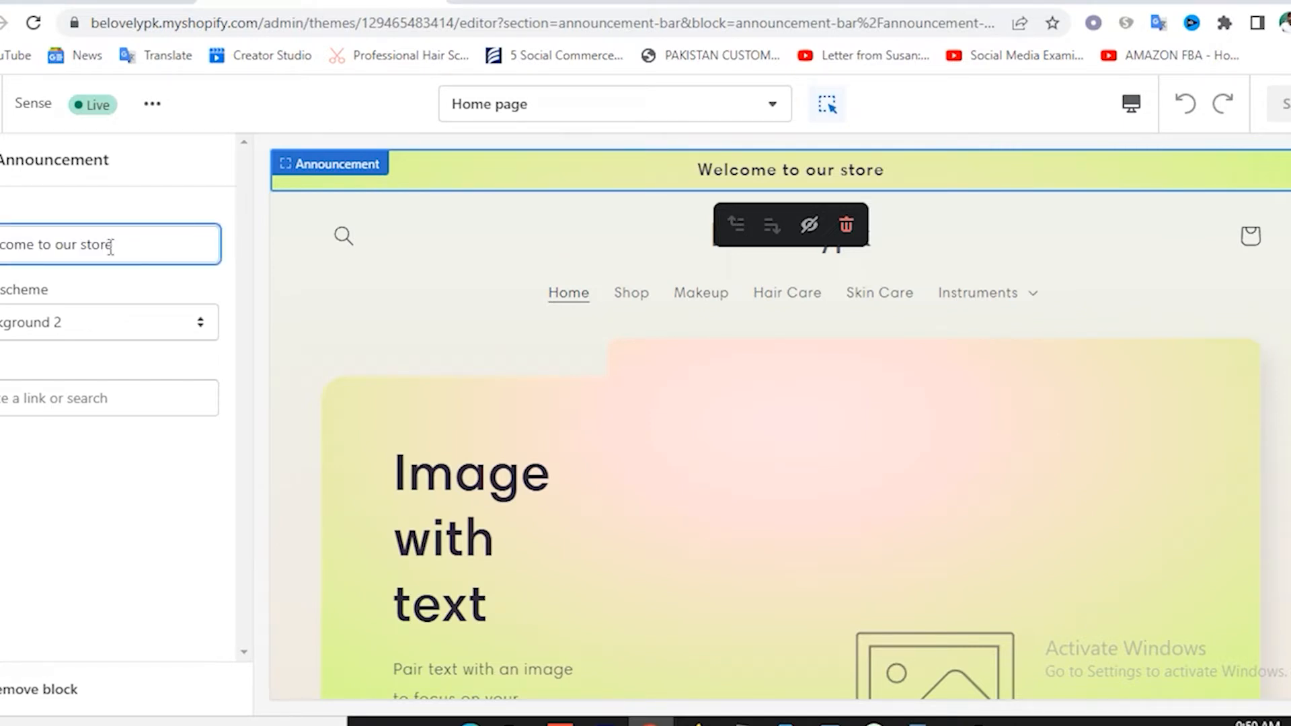
left_click(59, 334)
left_click(64, 423)
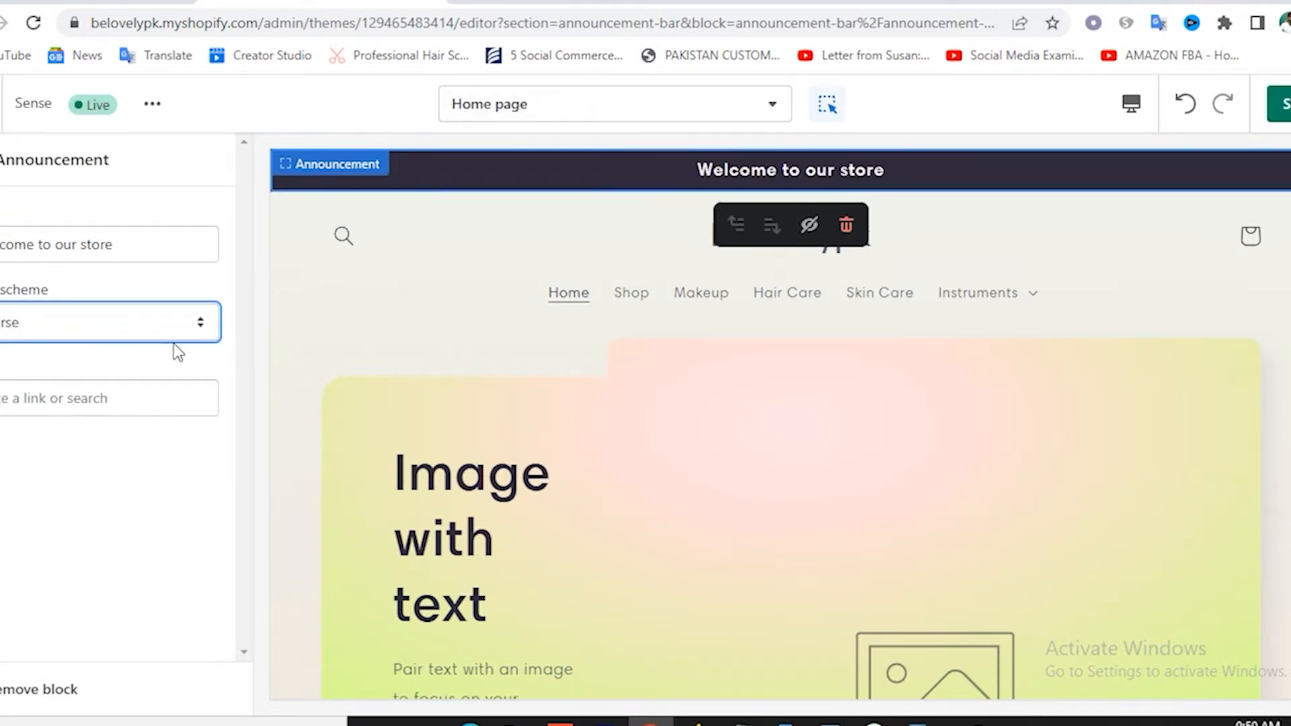
left_click(40, 321)
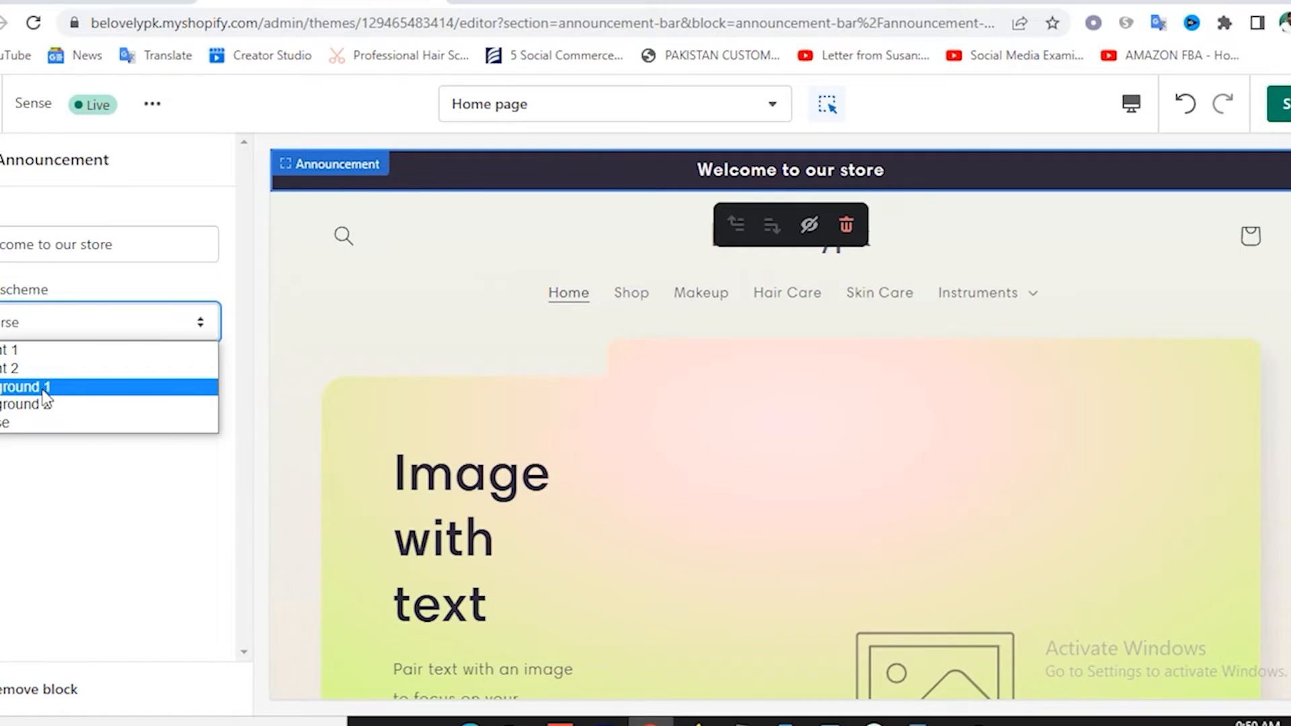
left_click(30, 387)
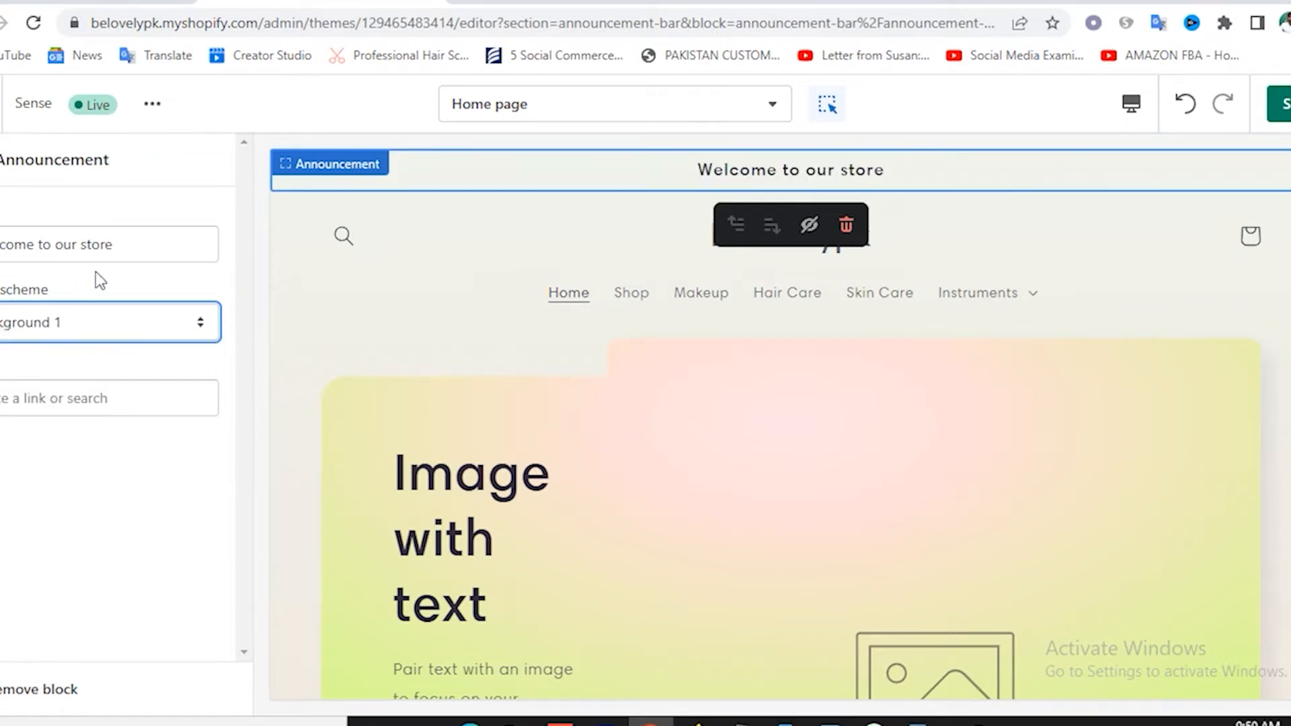
left_click(69, 323)
left_click(54, 404)
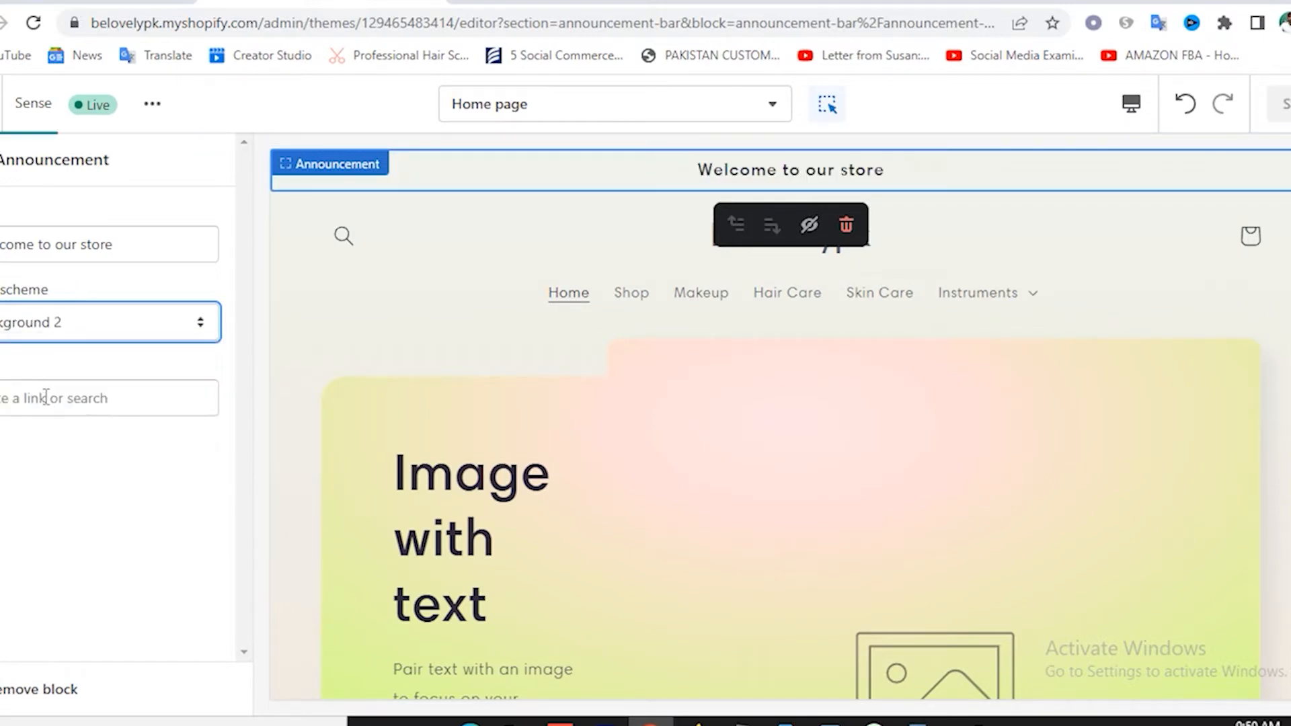
Settle on the Accent 2 colour scheme after briefly trying Accent 1.
left_click(50, 323)
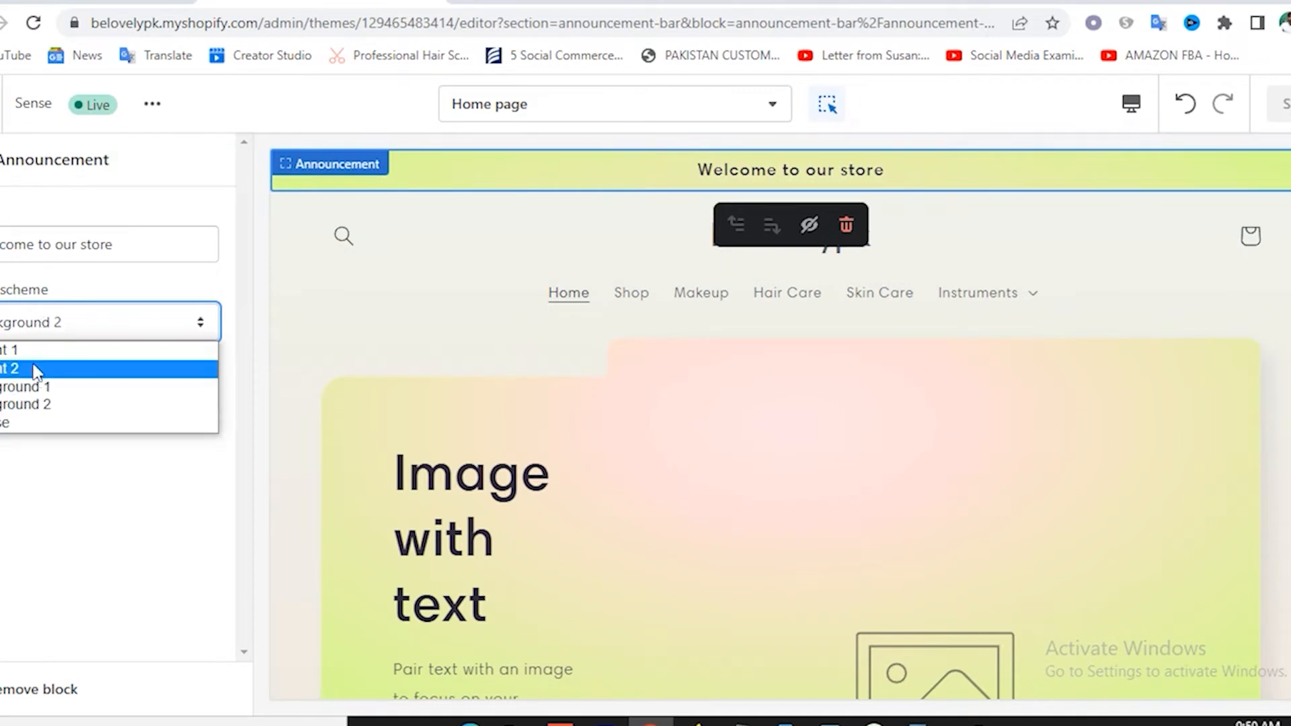
left_click(33, 367)
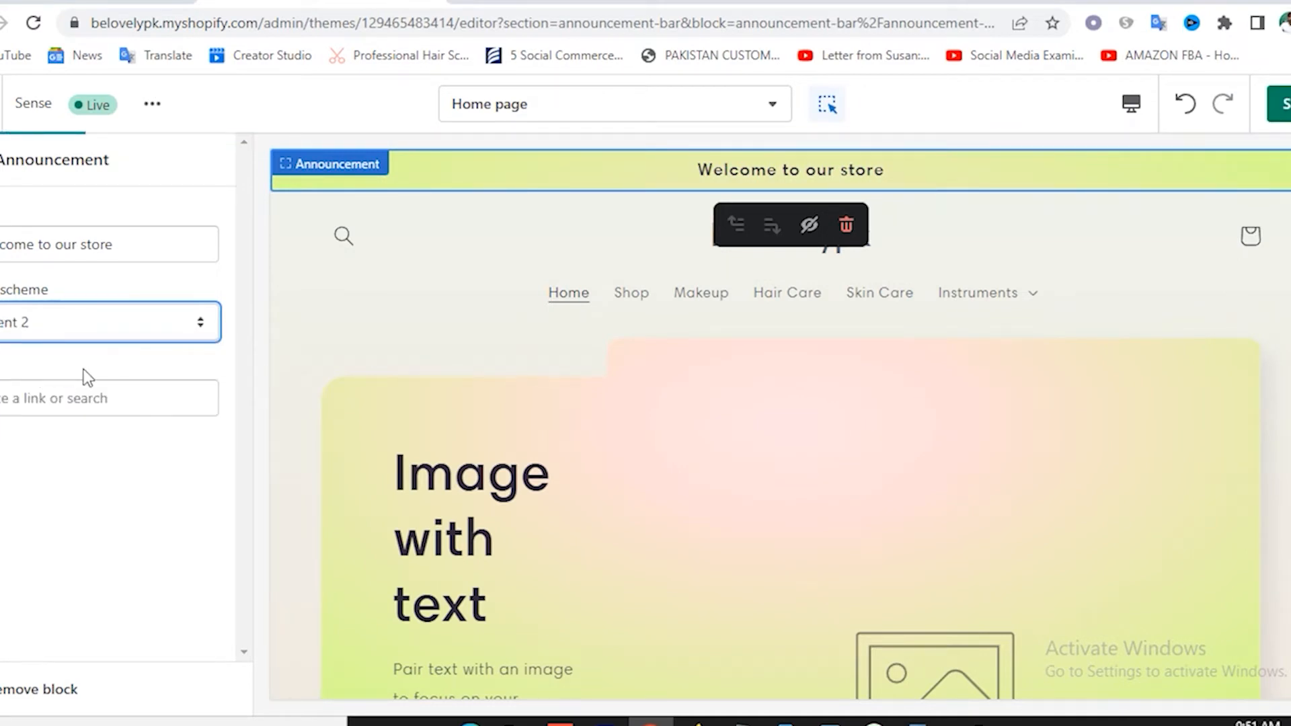
left_click(70, 324)
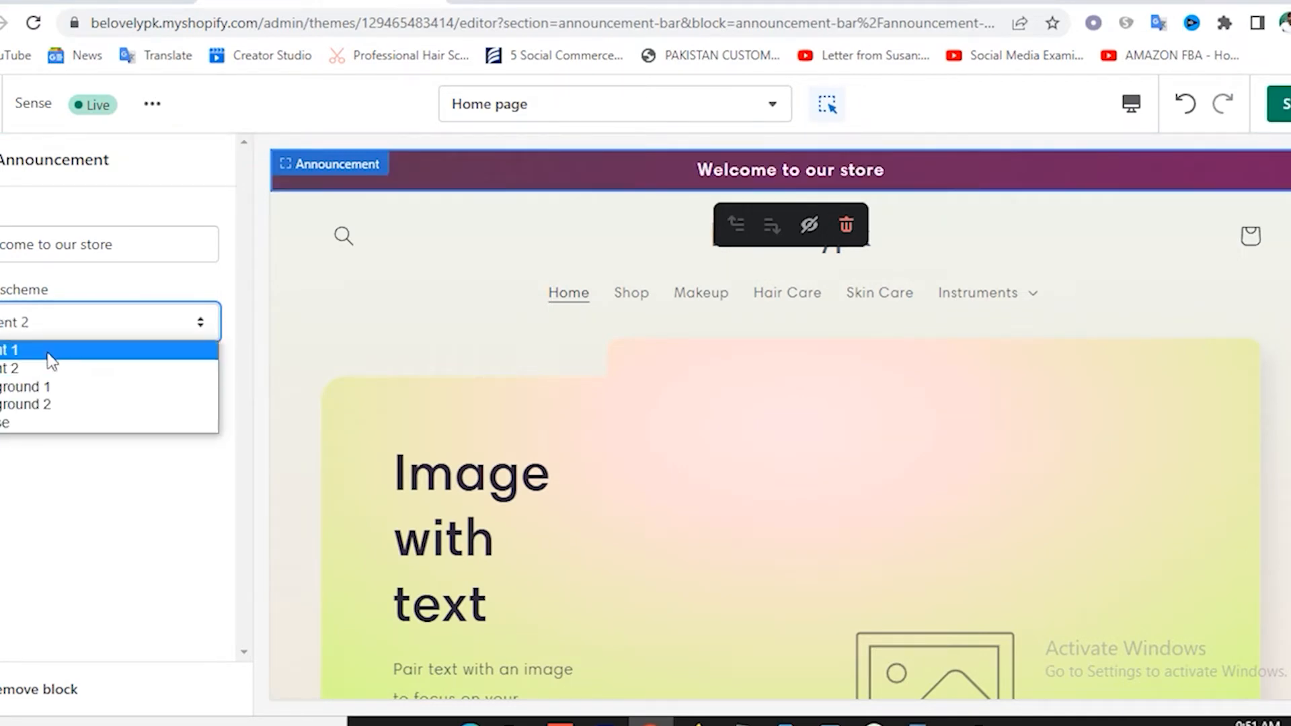
left_click(47, 351)
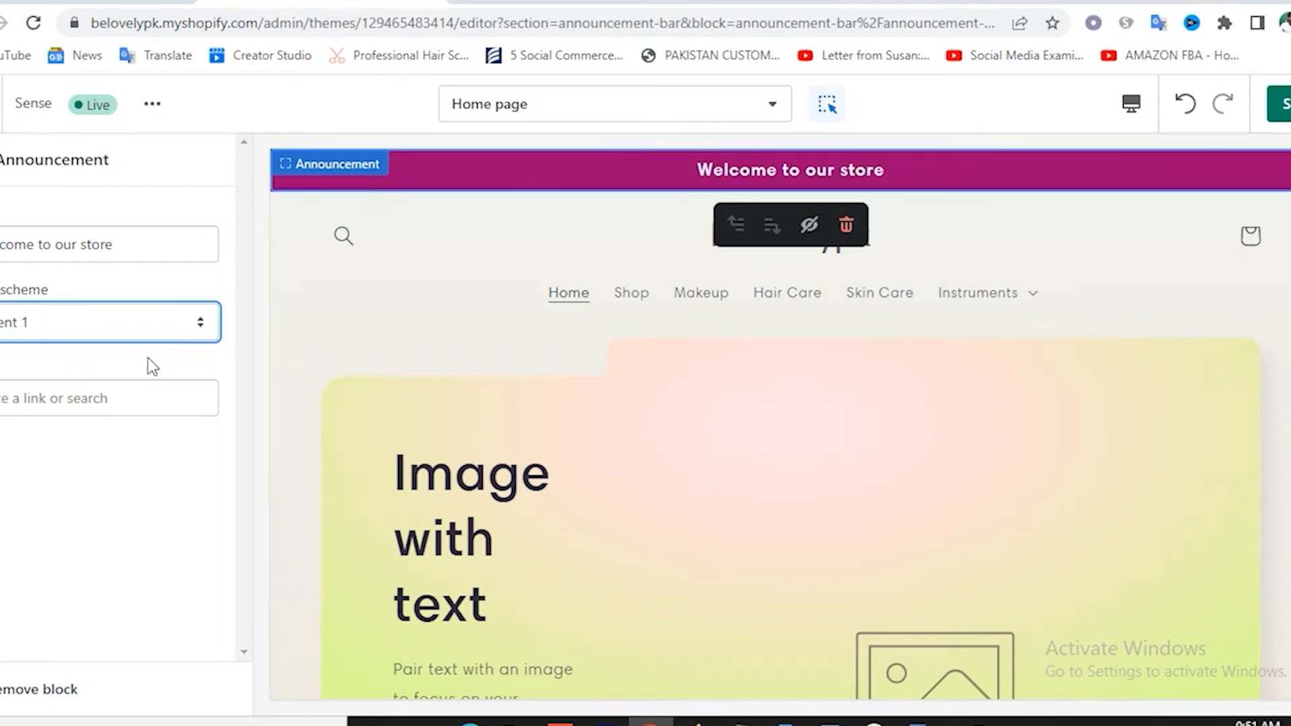
left_click(66, 319)
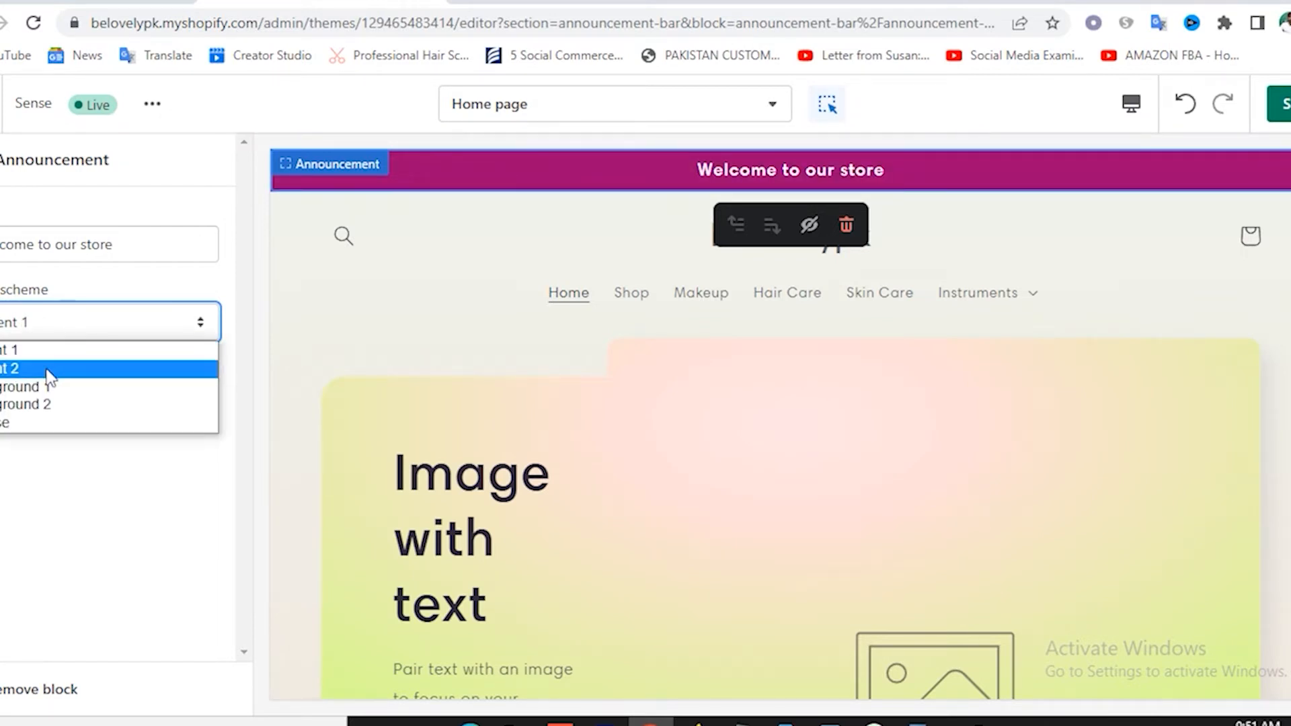
left_click(46, 369)
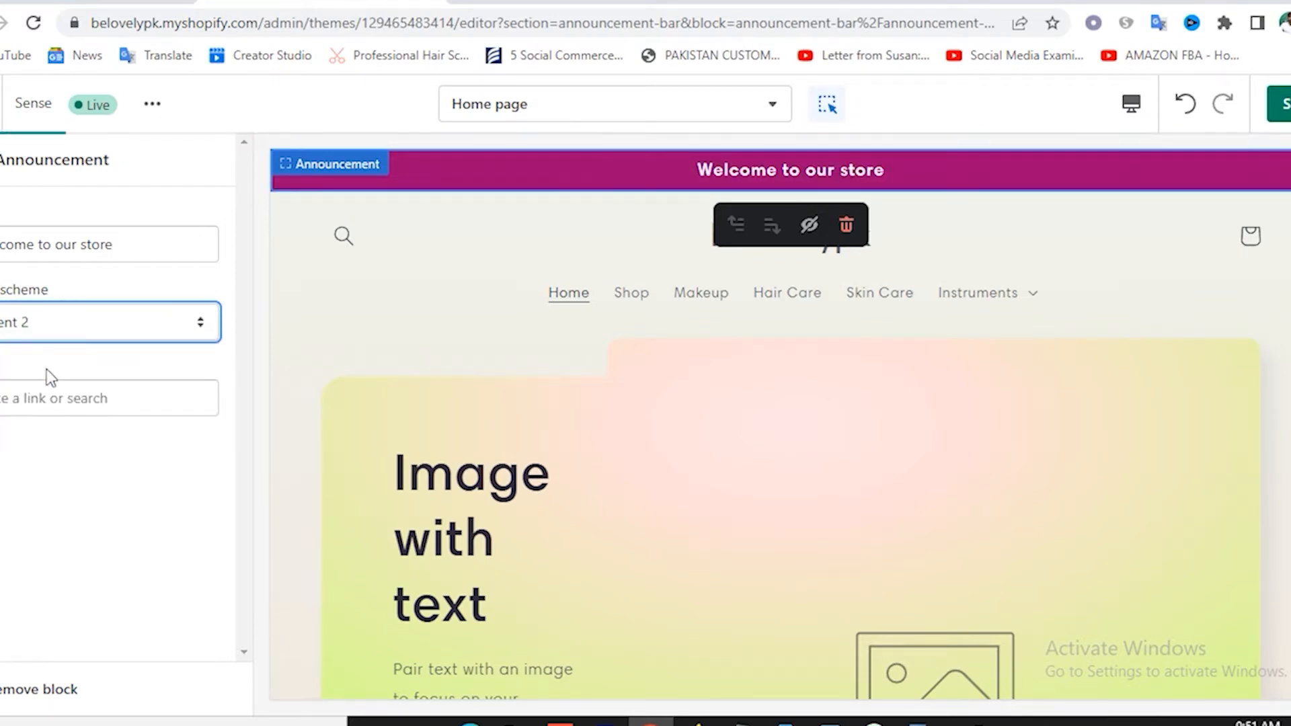
left_click(30, 402)
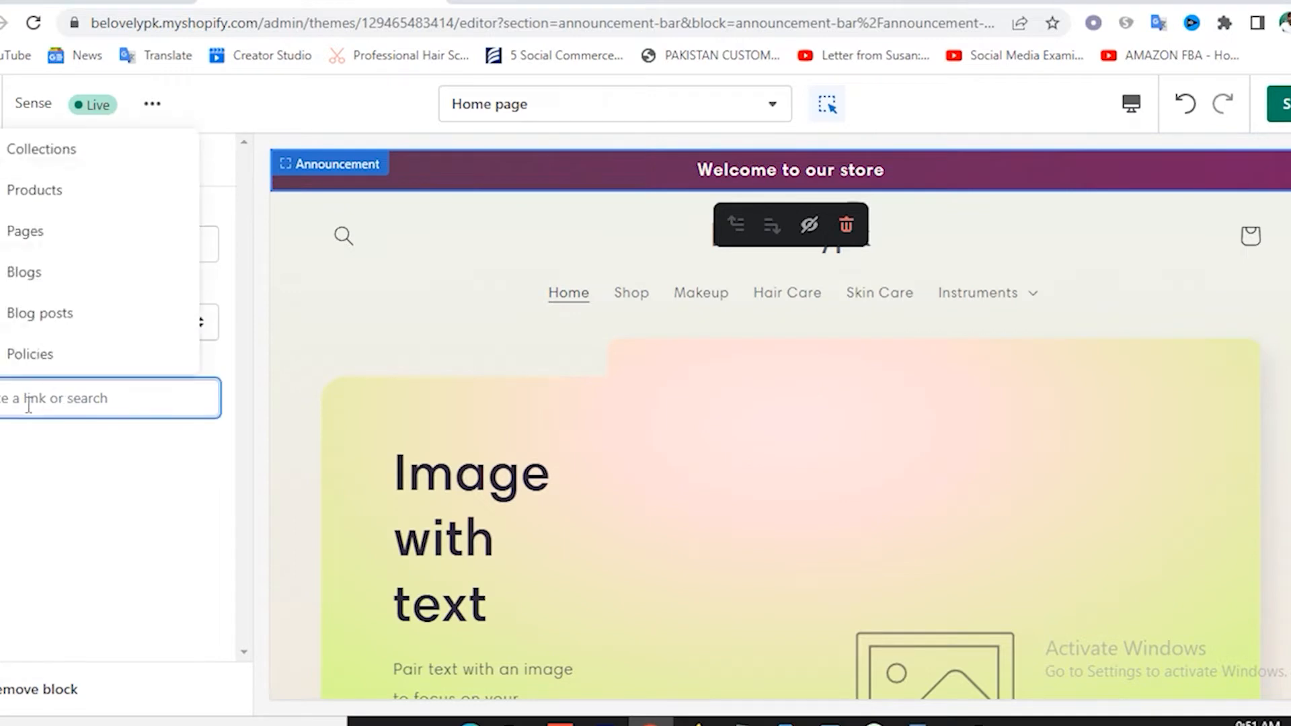
Link the announcement bar to the All products collection and save the theme.
left_click(60, 194)
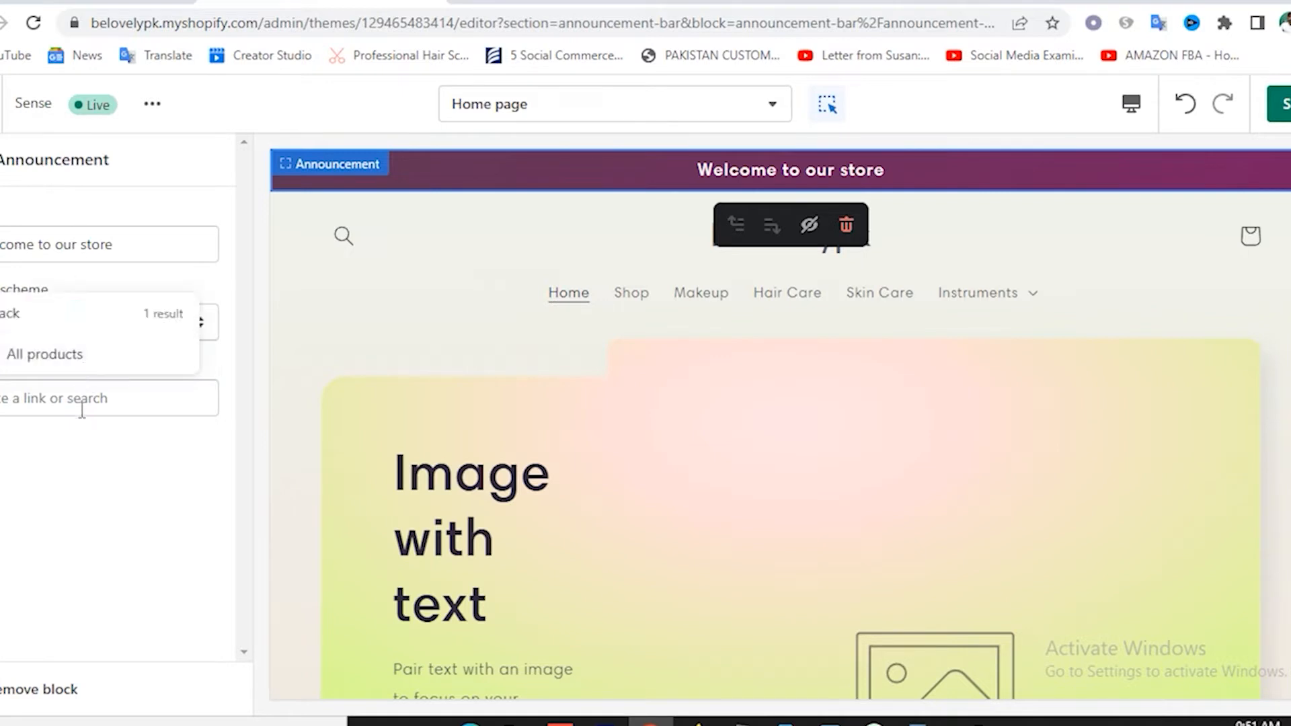
left_click(41, 365)
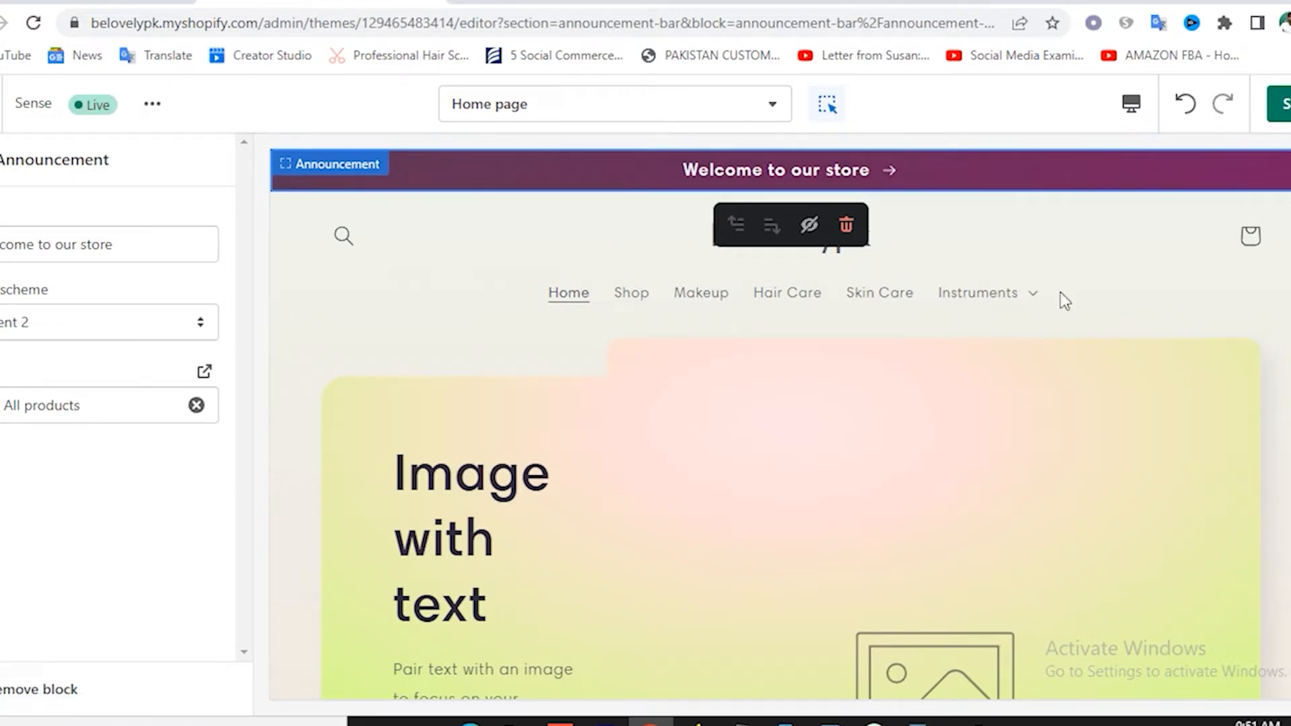
left_click(1284, 107)
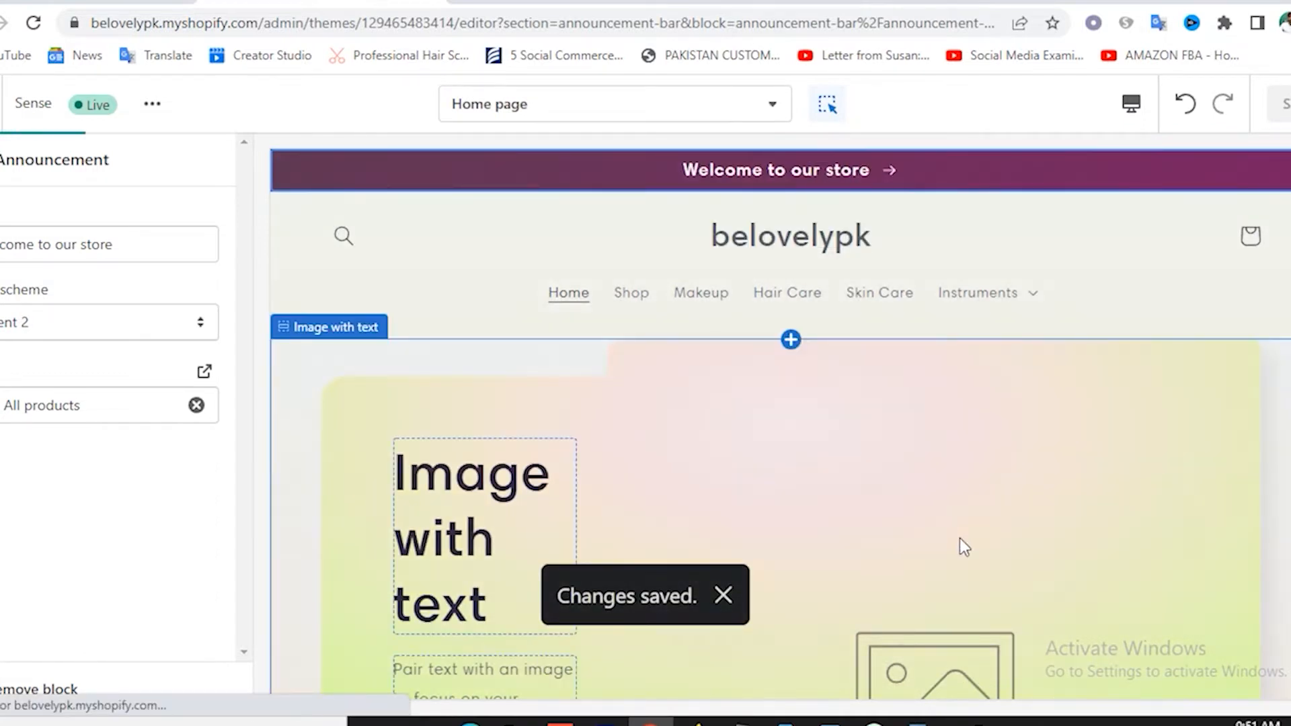
left_click(1, 171)
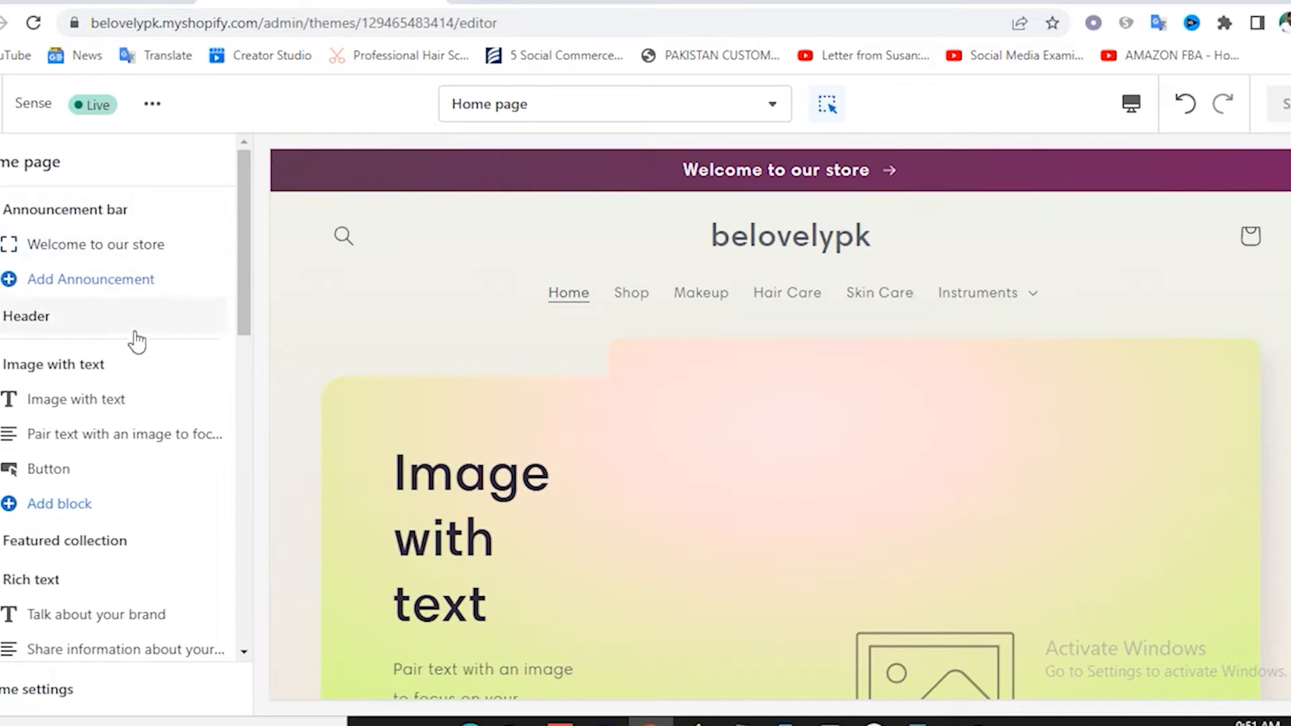
Upload logo_transparent.png from Downloads > shopify store and set it as the header logo.
left_click(54, 330)
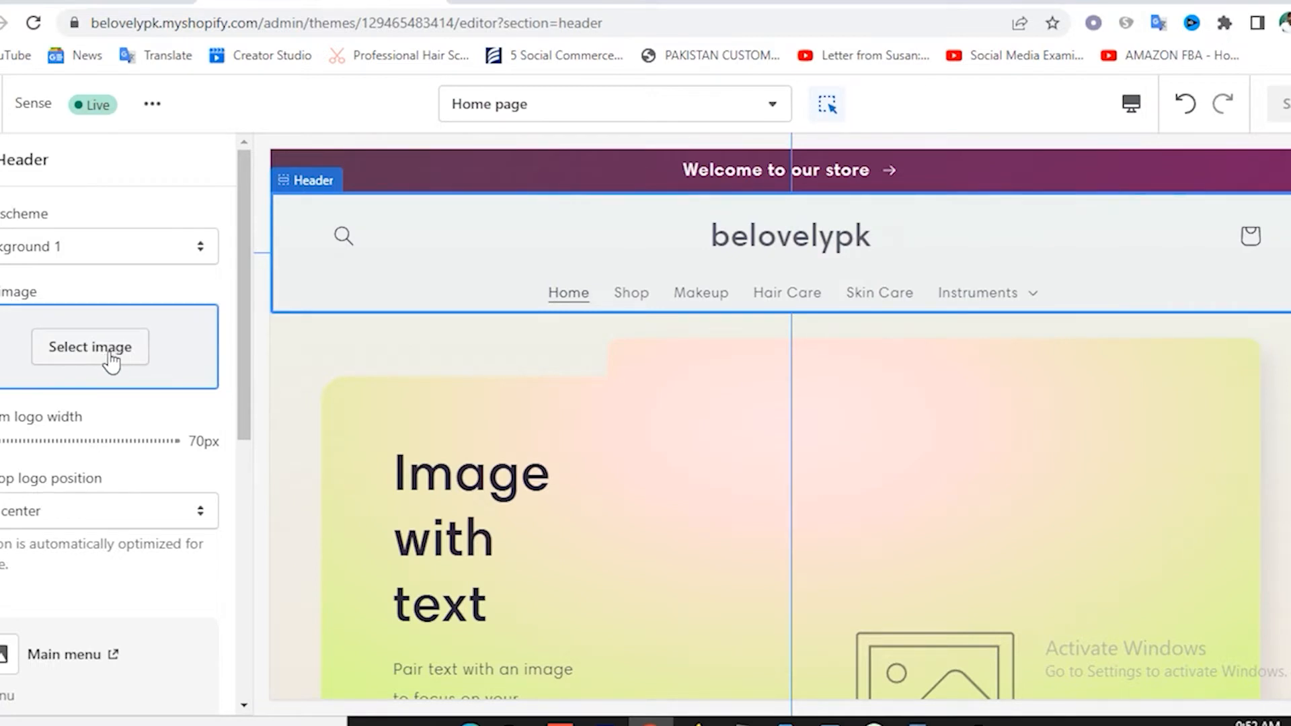
left_click(78, 356)
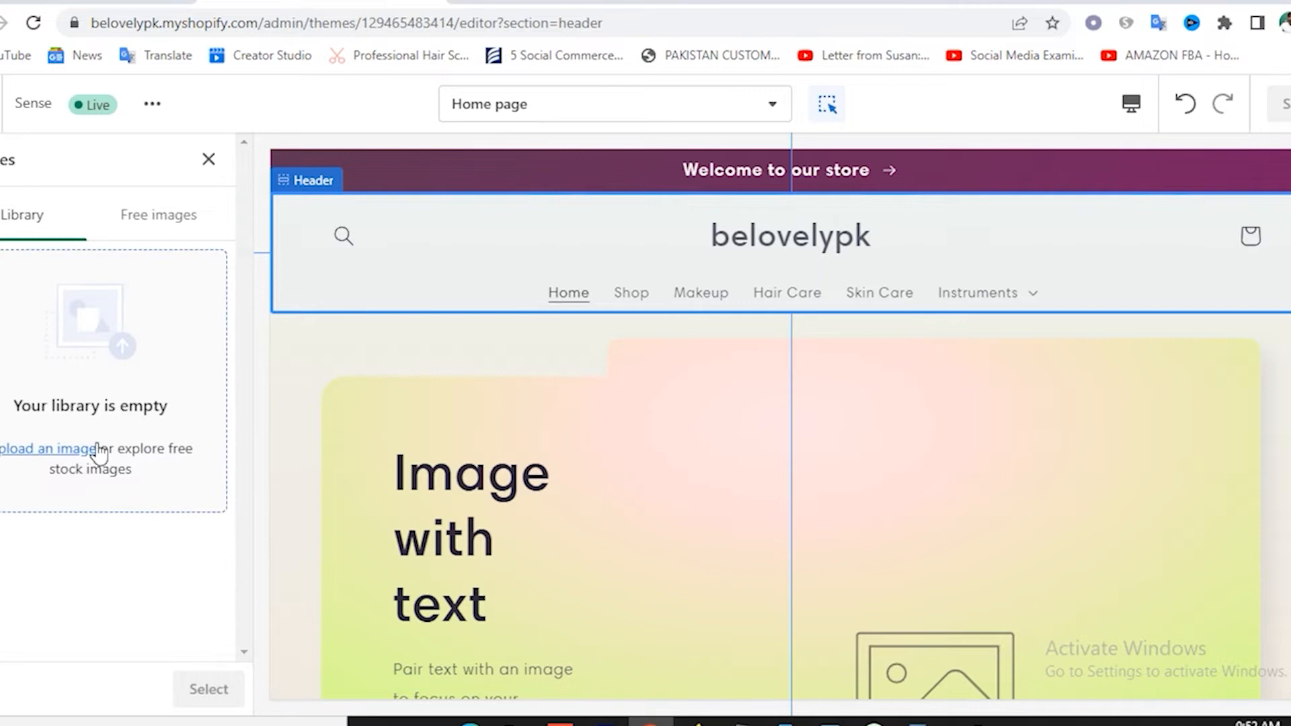
left_click(43, 450)
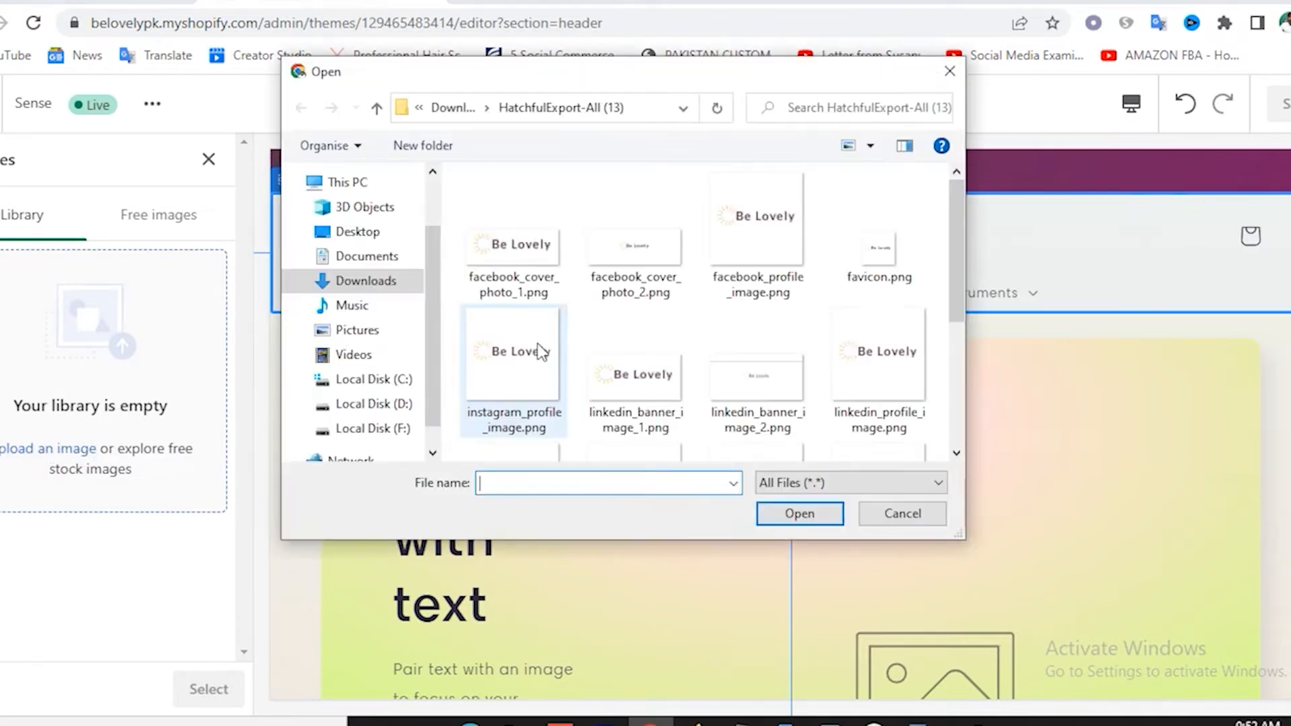
left_click(358, 280)
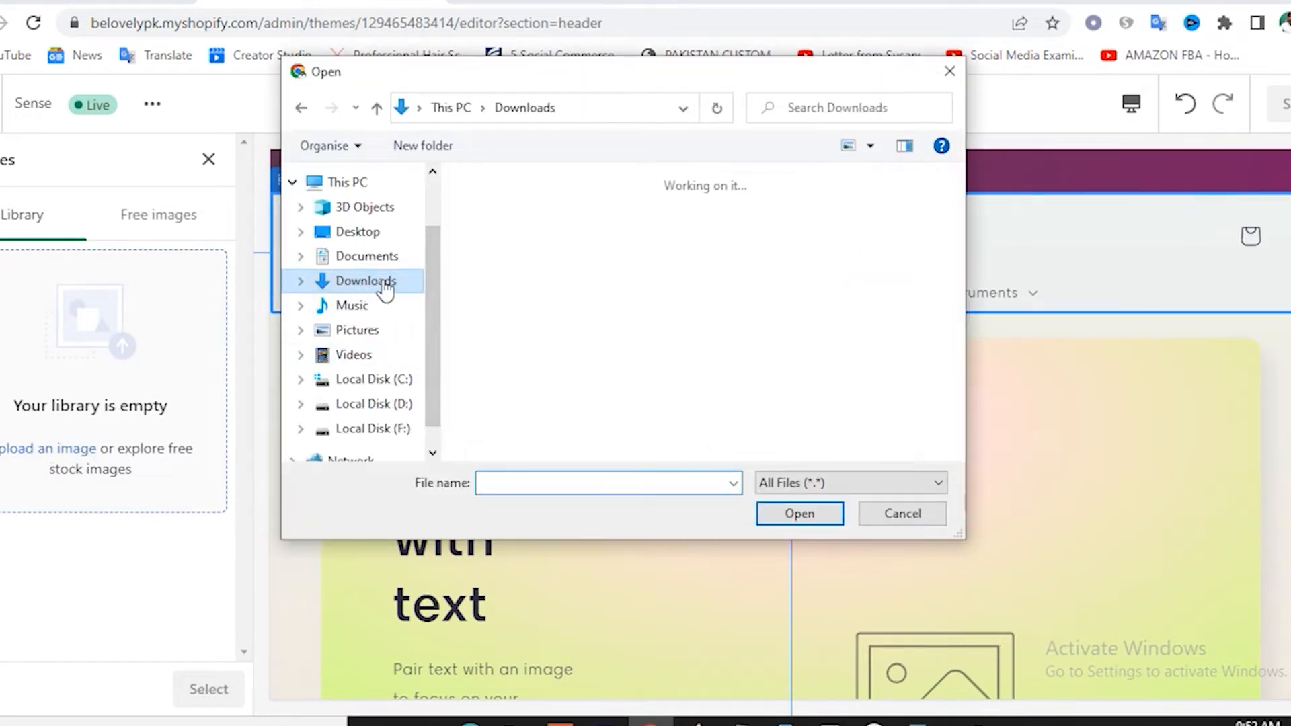
double_click(647, 311)
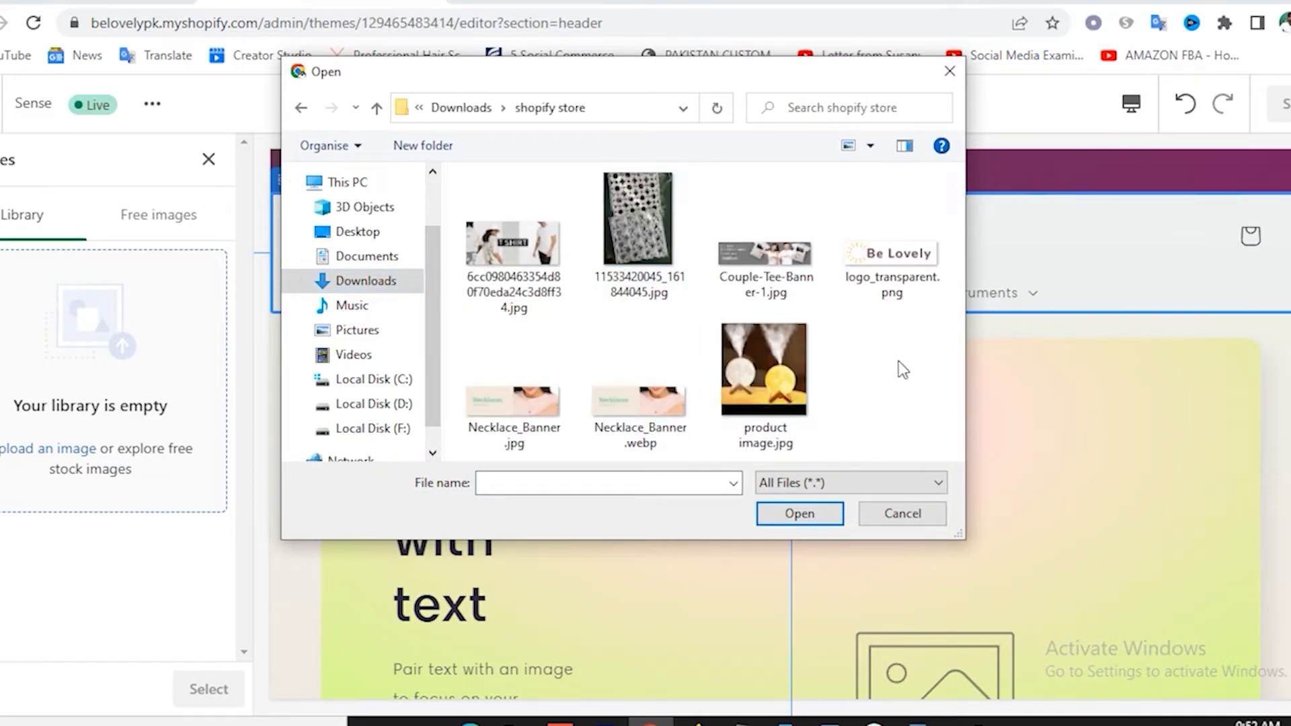
double_click(909, 255)
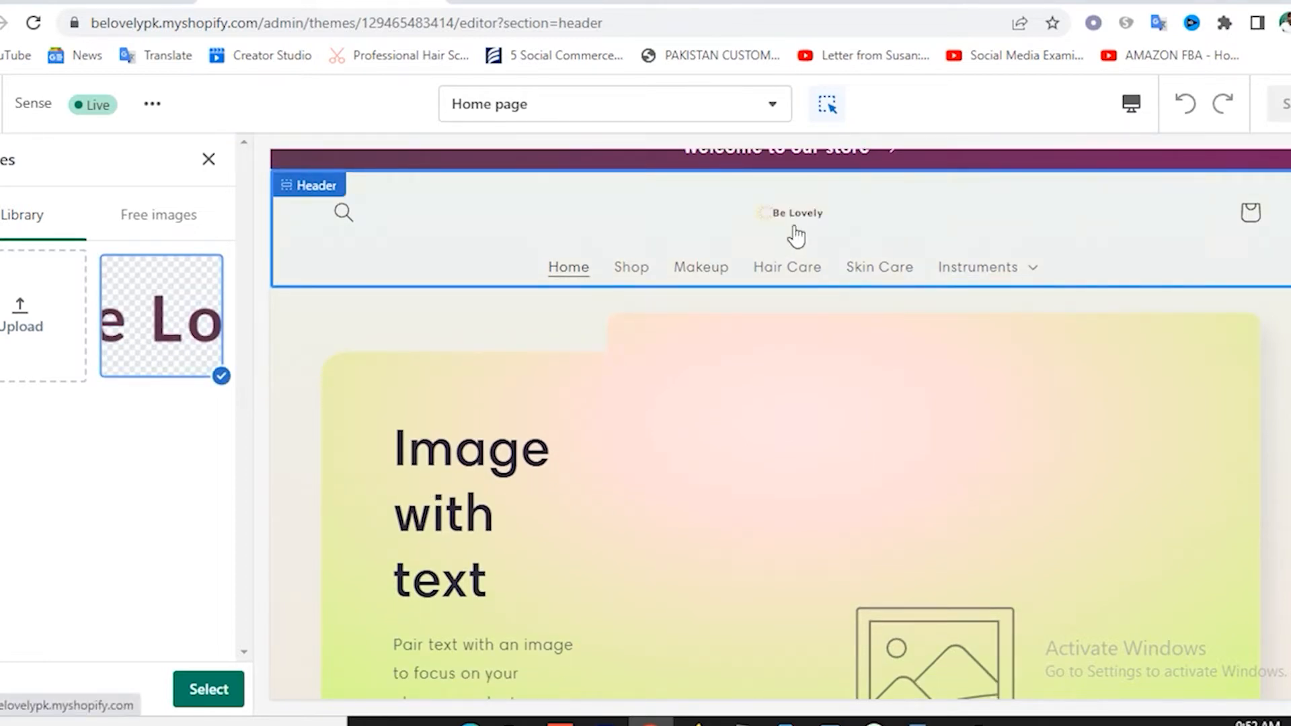
left_click(209, 691)
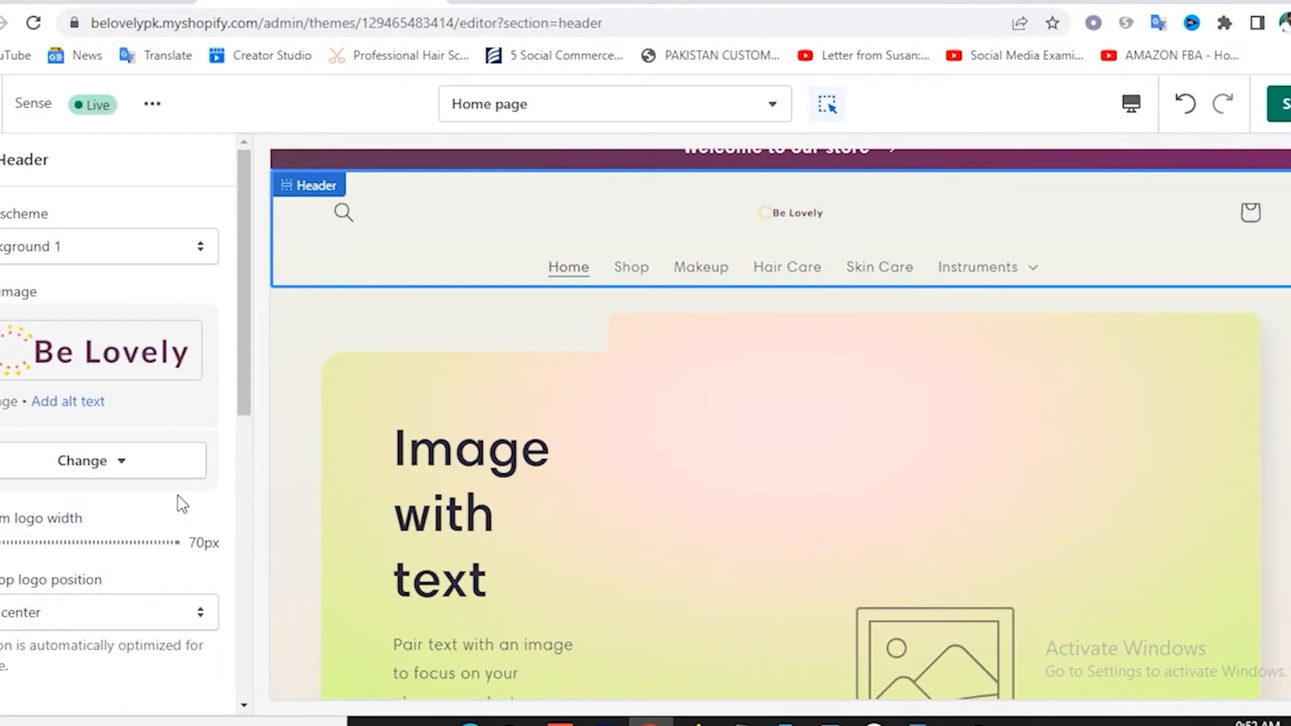
Set the header's desktop logo position to Middle left.
scroll(177, 495, "down", 3)
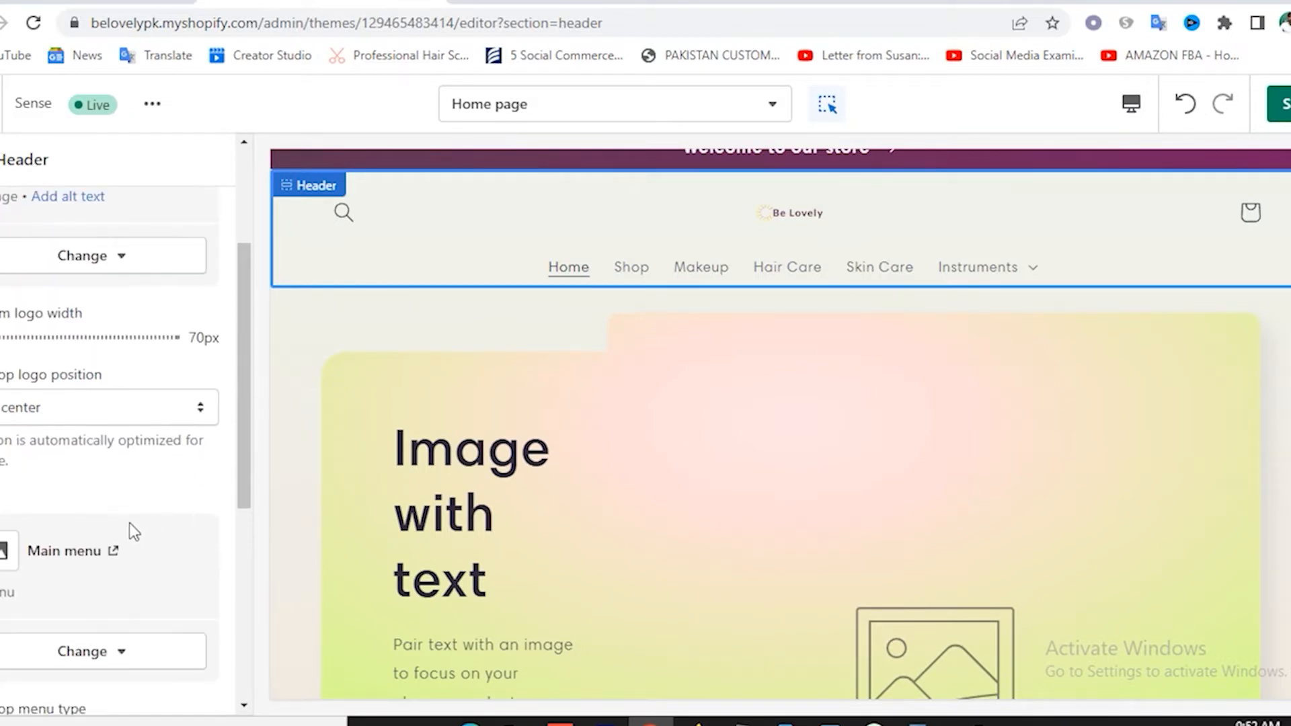
left_click(90, 414)
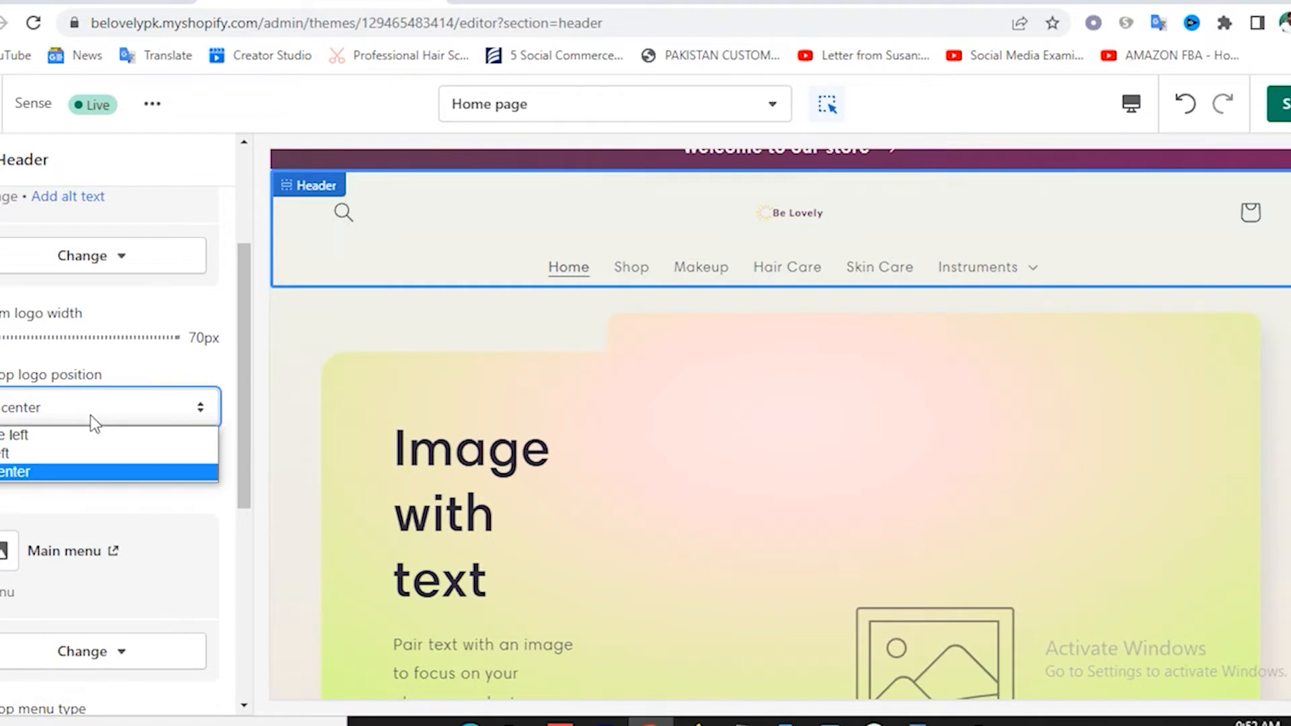
left_click(35, 460)
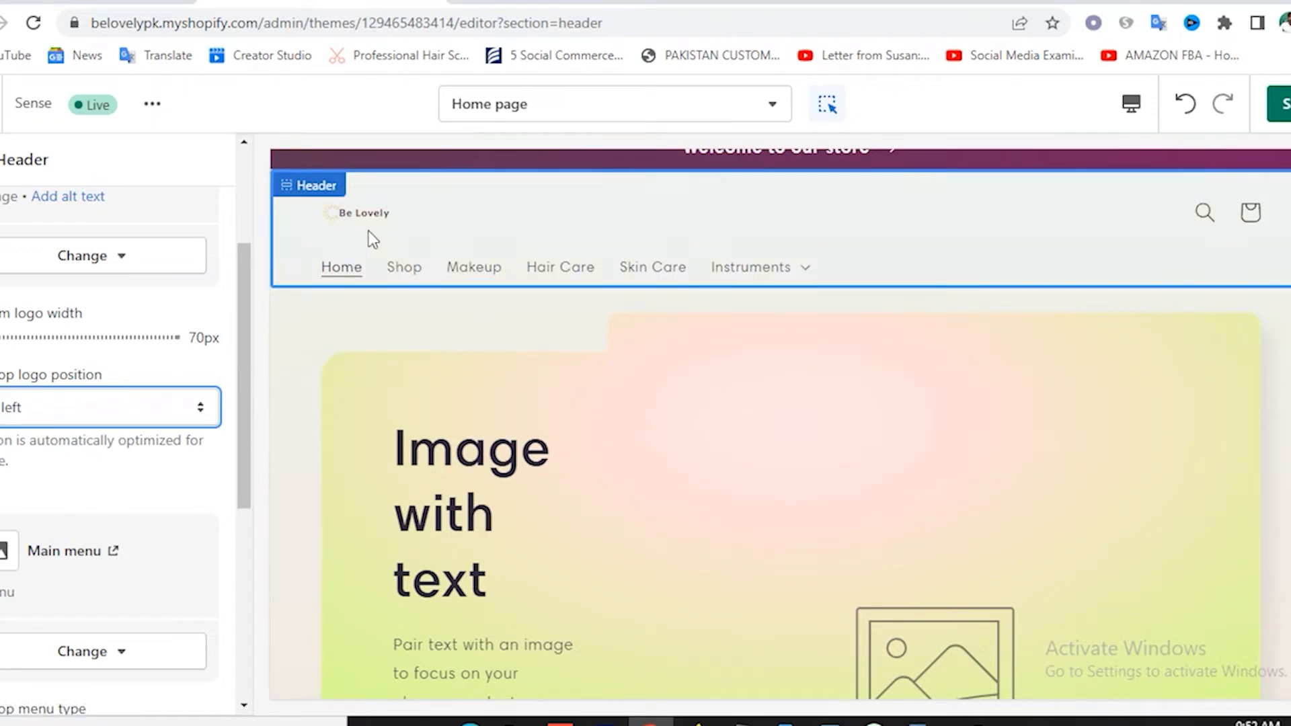
left_click(100, 416)
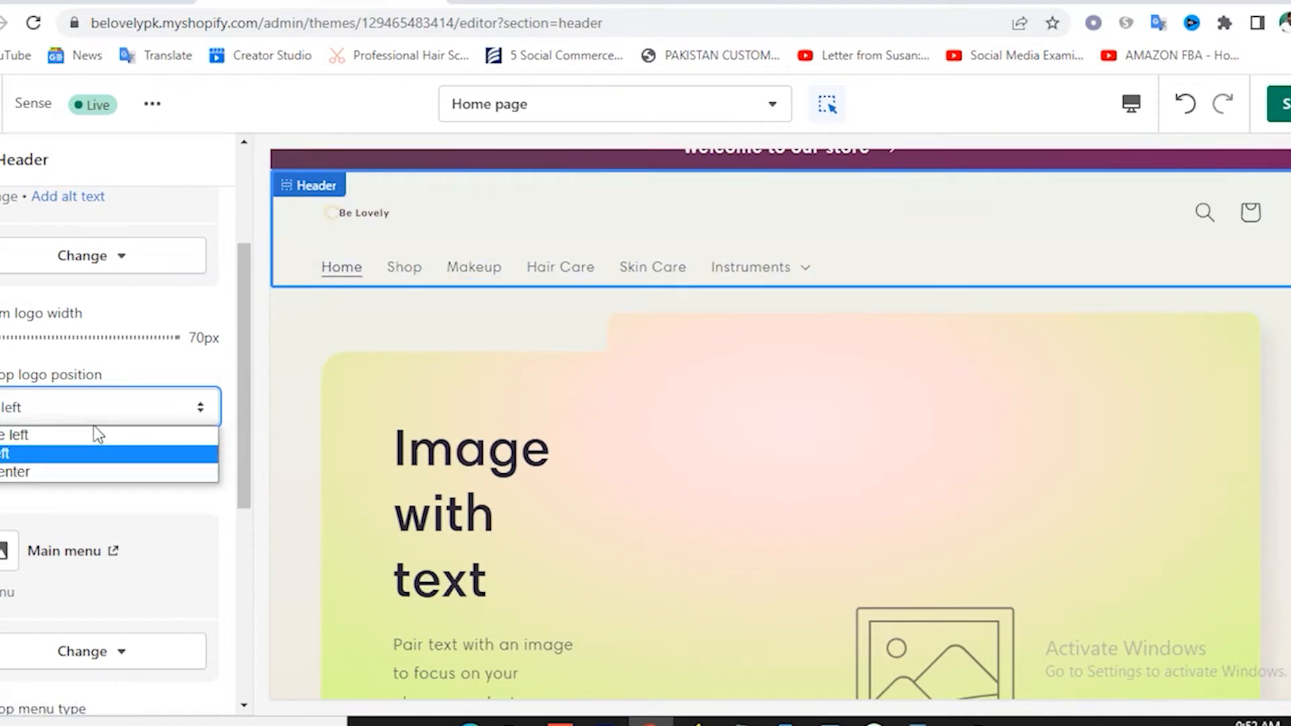
left_click(78, 446)
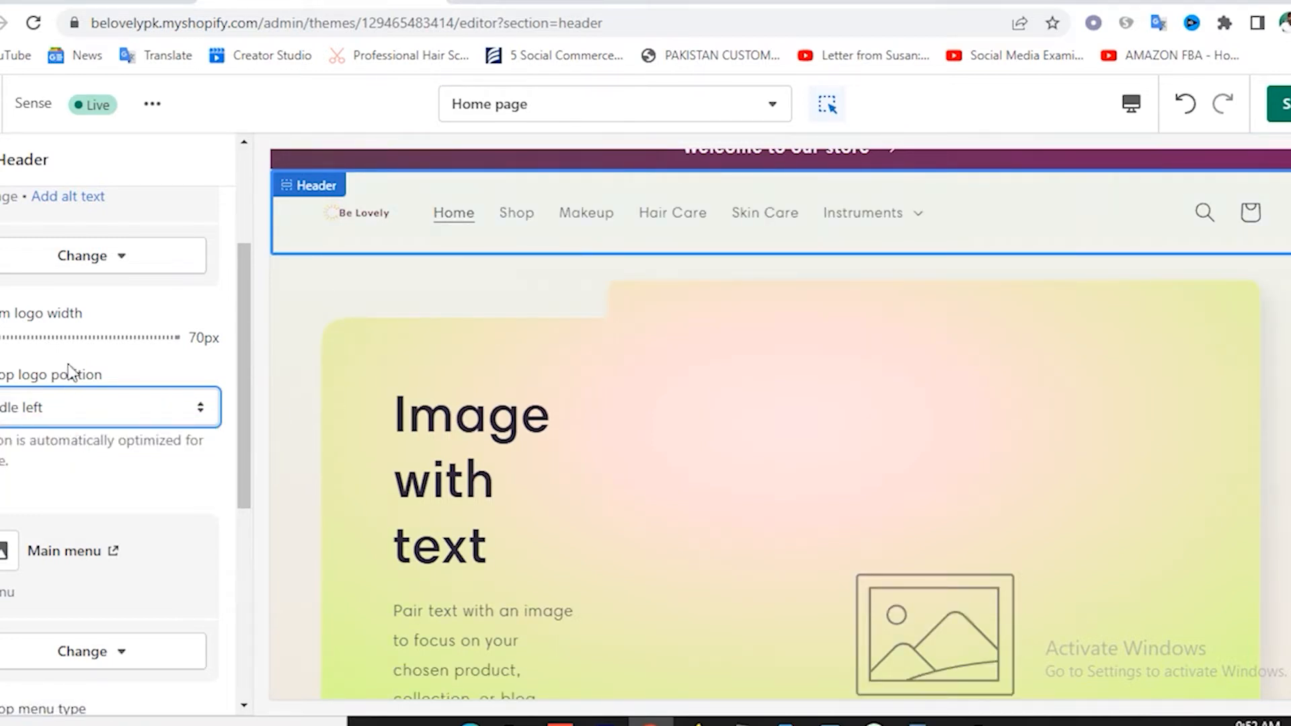
Widen the header logo to 230px and save the changes.
left_click_drag(2, 337, 96, 338)
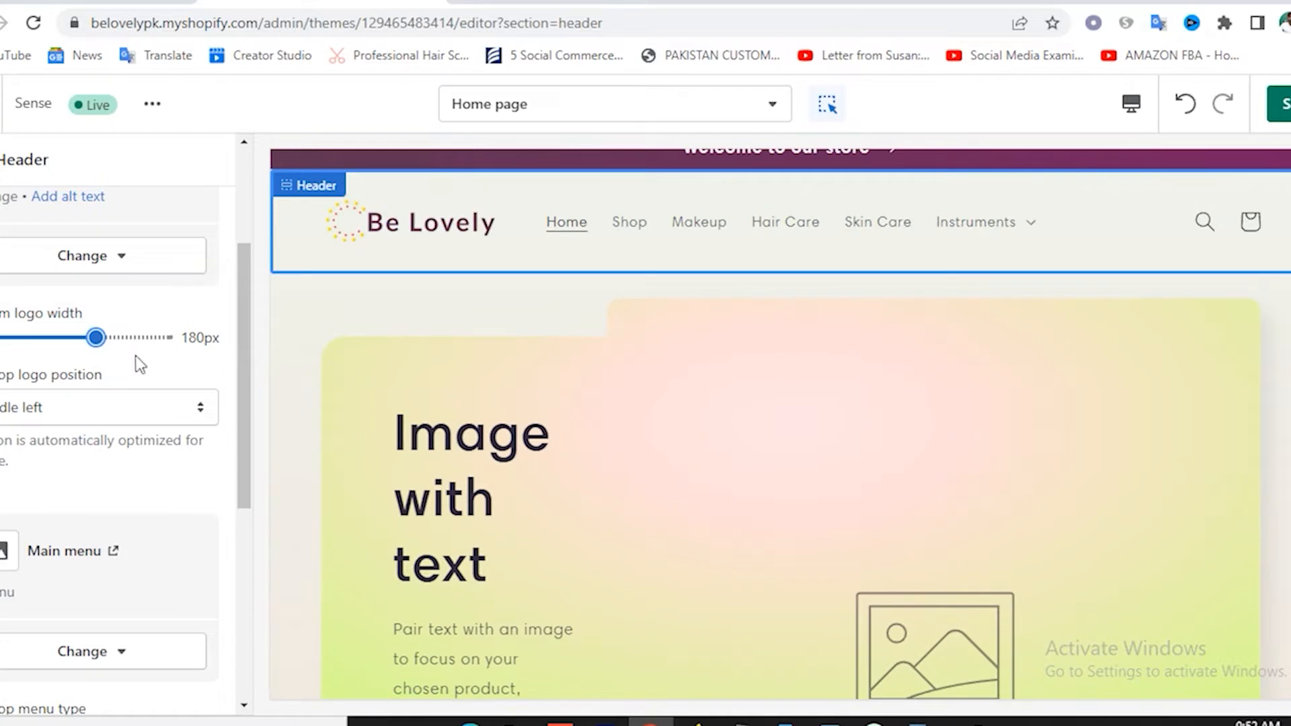
left_click_drag(97, 339, 125, 353)
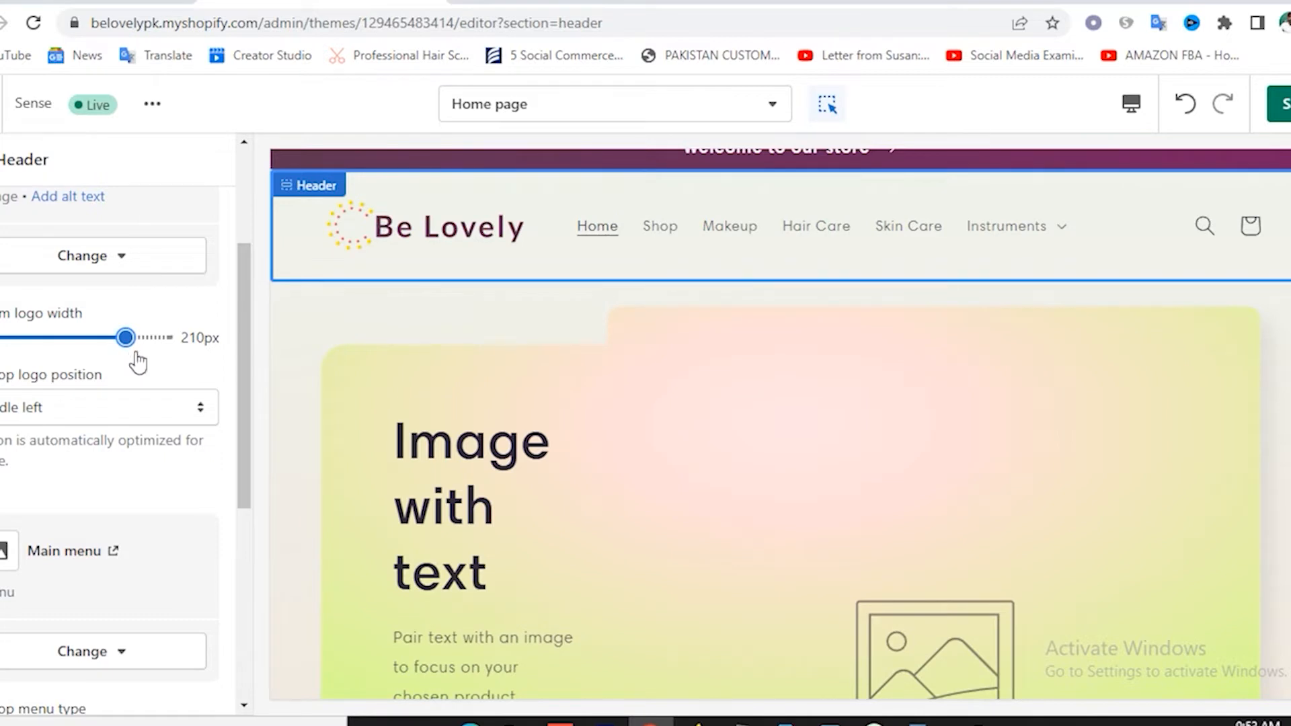
left_click_drag(127, 337, 144, 338)
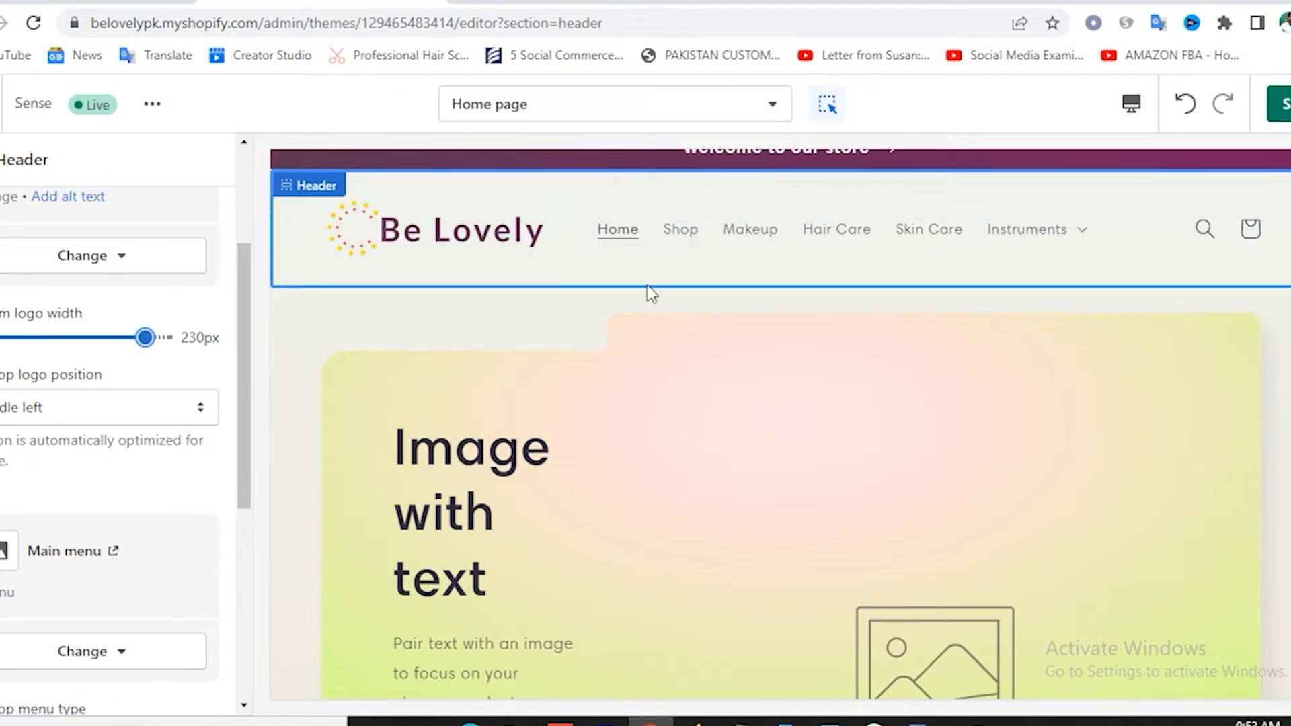
left_click(1284, 106)
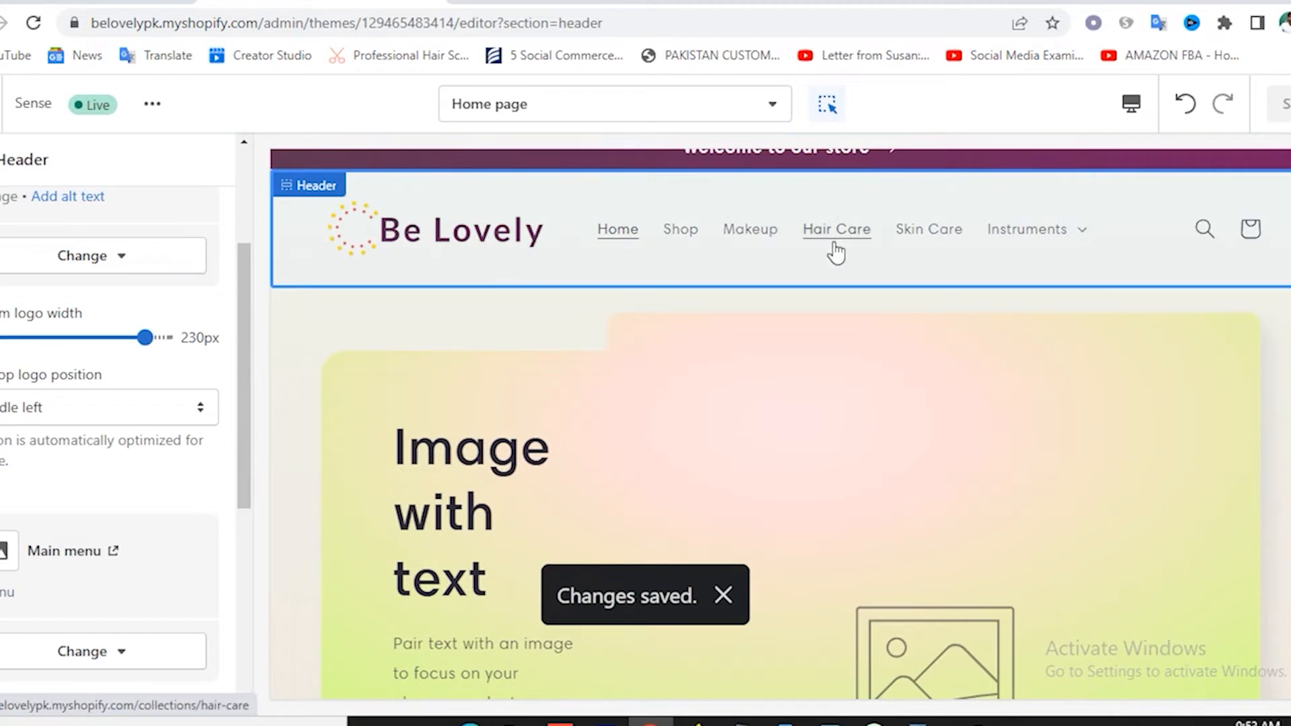
scroll(907, 284, "up", 1)
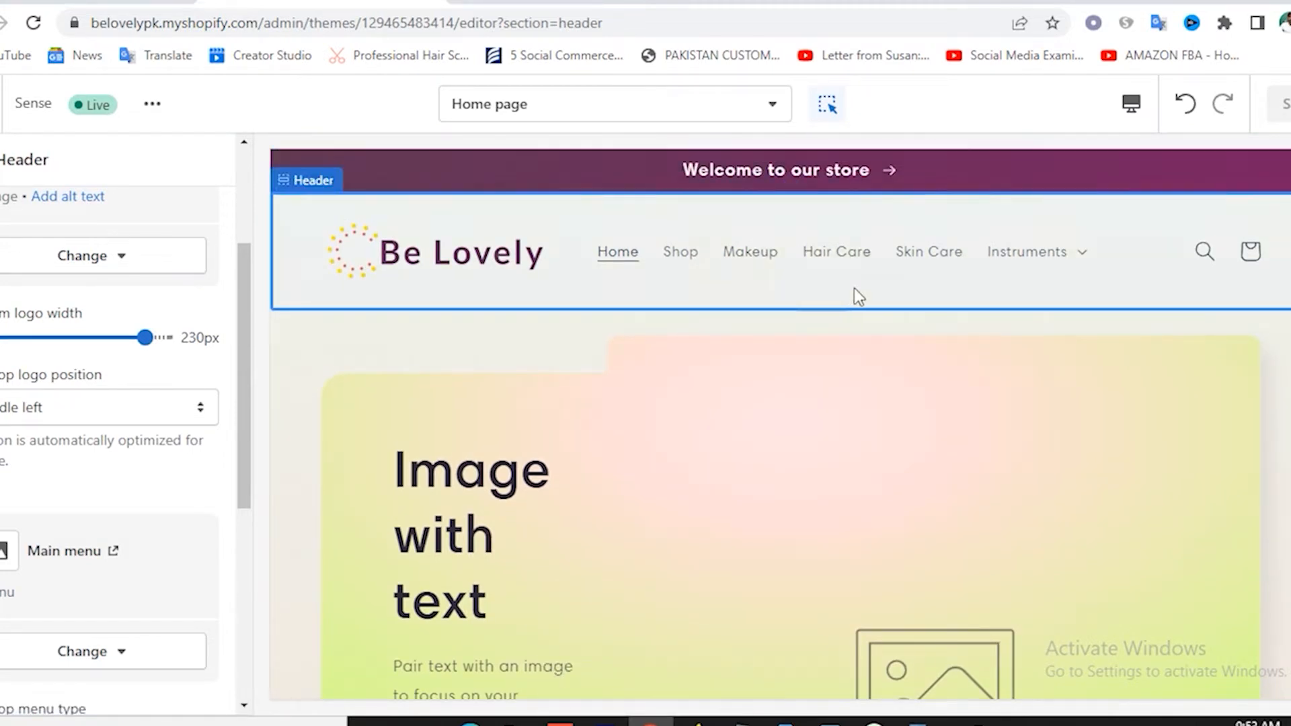
scroll(854, 289, "down", 1)
scroll(854, 289, "up", 1)
Add a Slideshow section to the home page from the expanded section list.
left_click(2, 160)
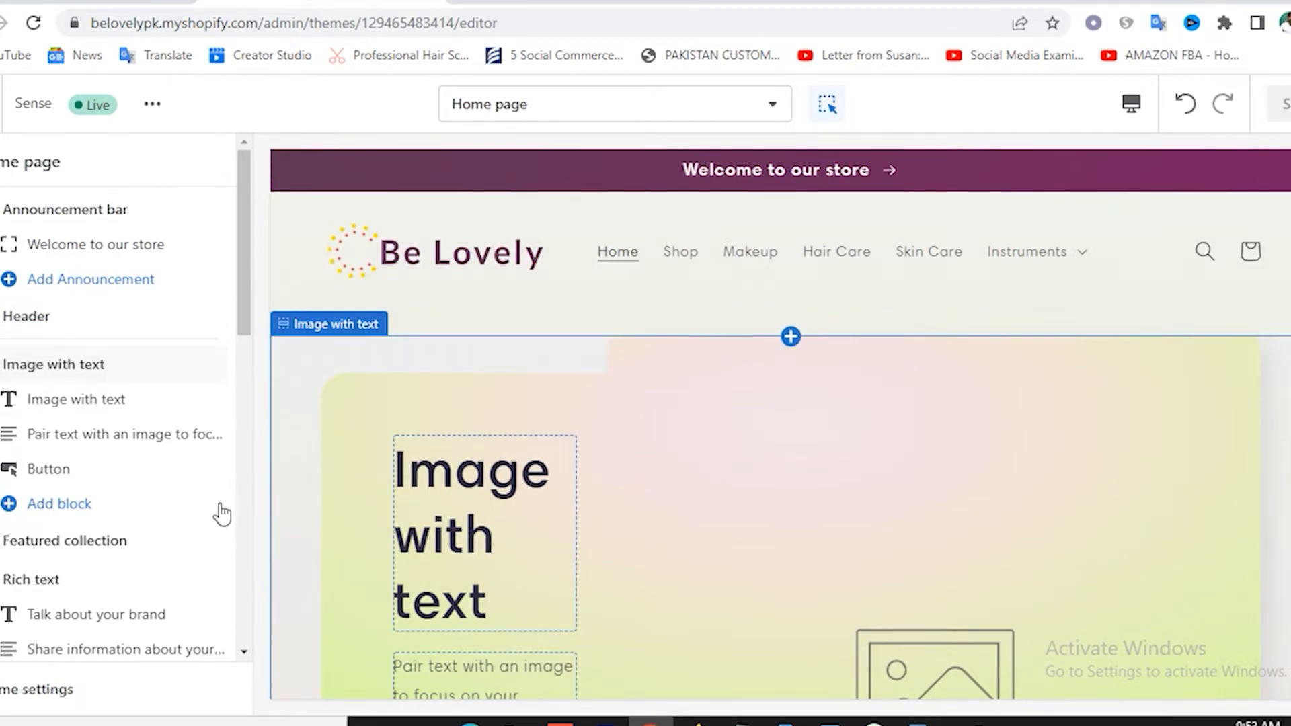
scroll(212, 515, "down", 3)
scroll(212, 517, "down", 7)
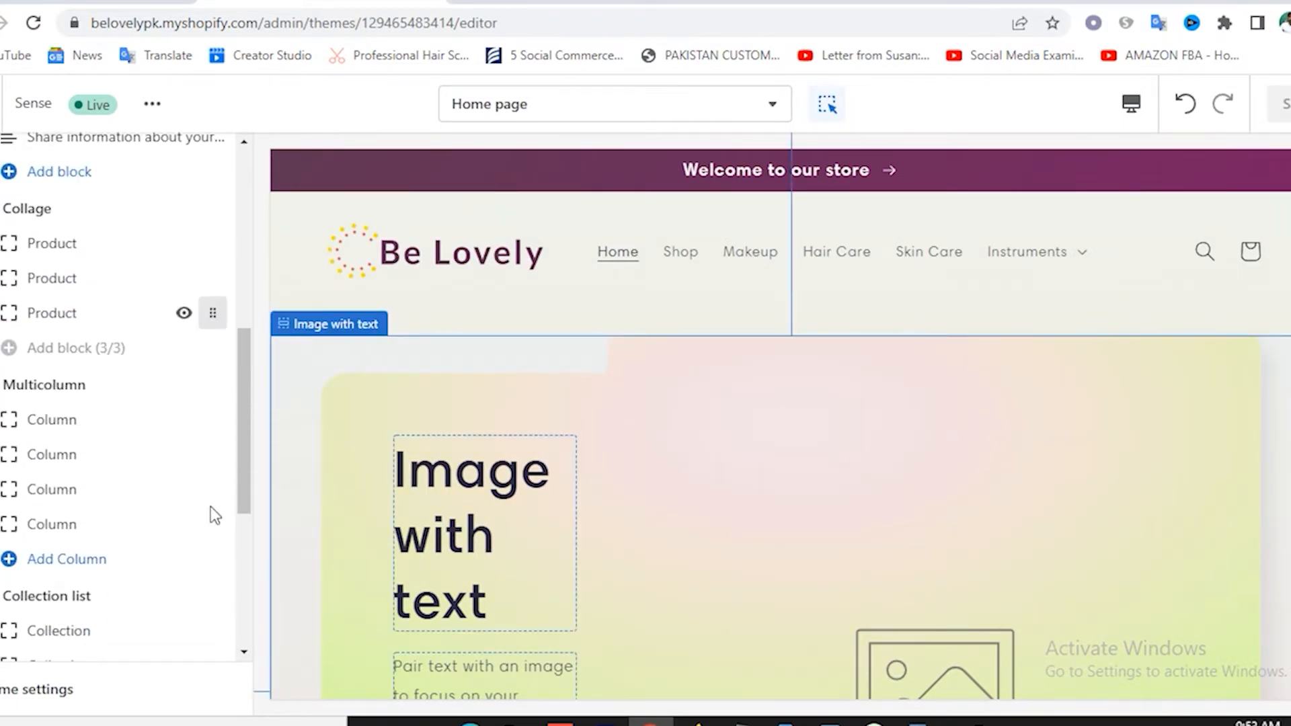
scroll(209, 505, "down", 1)
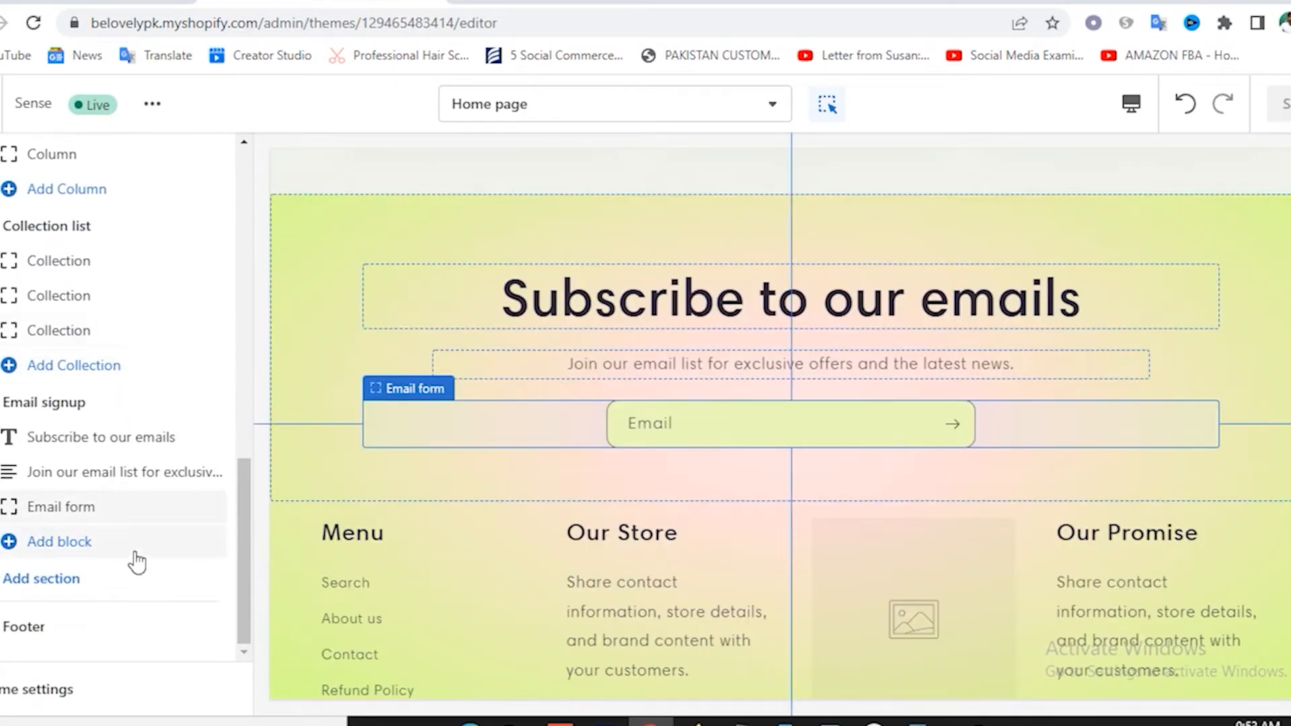
left_click(53, 582)
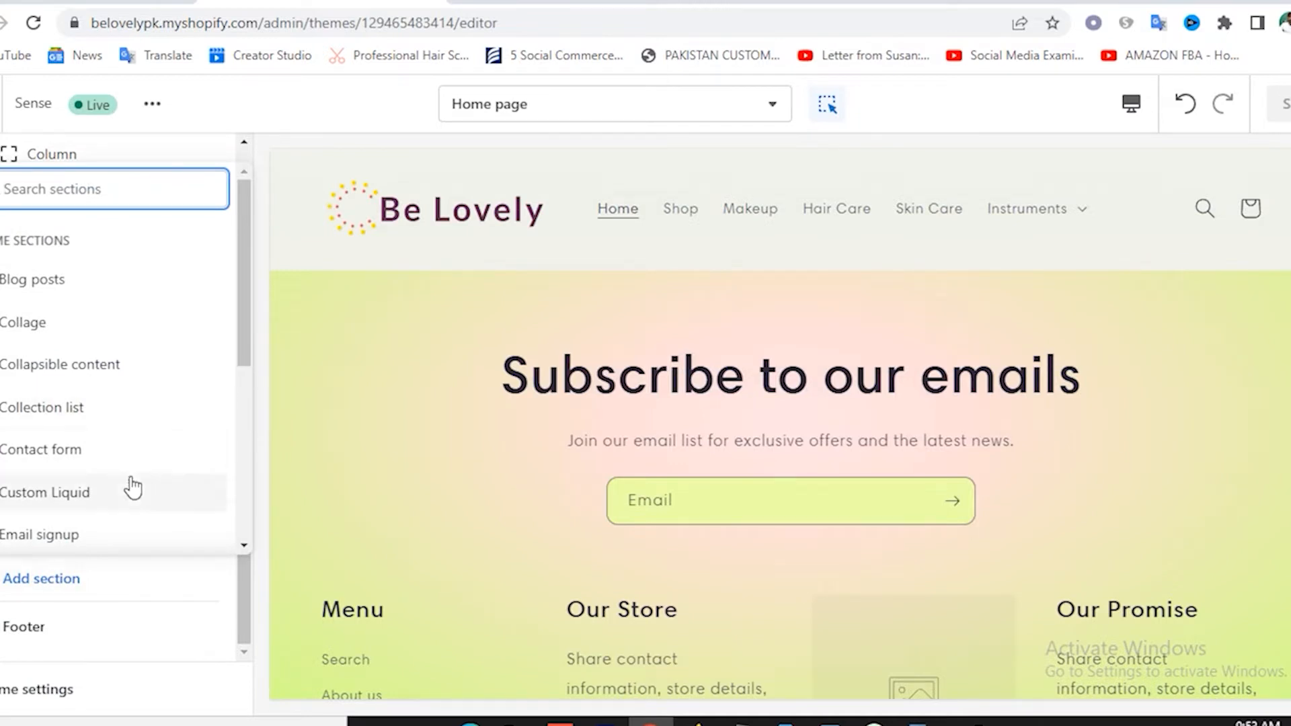
scroll(129, 423, "down", 3)
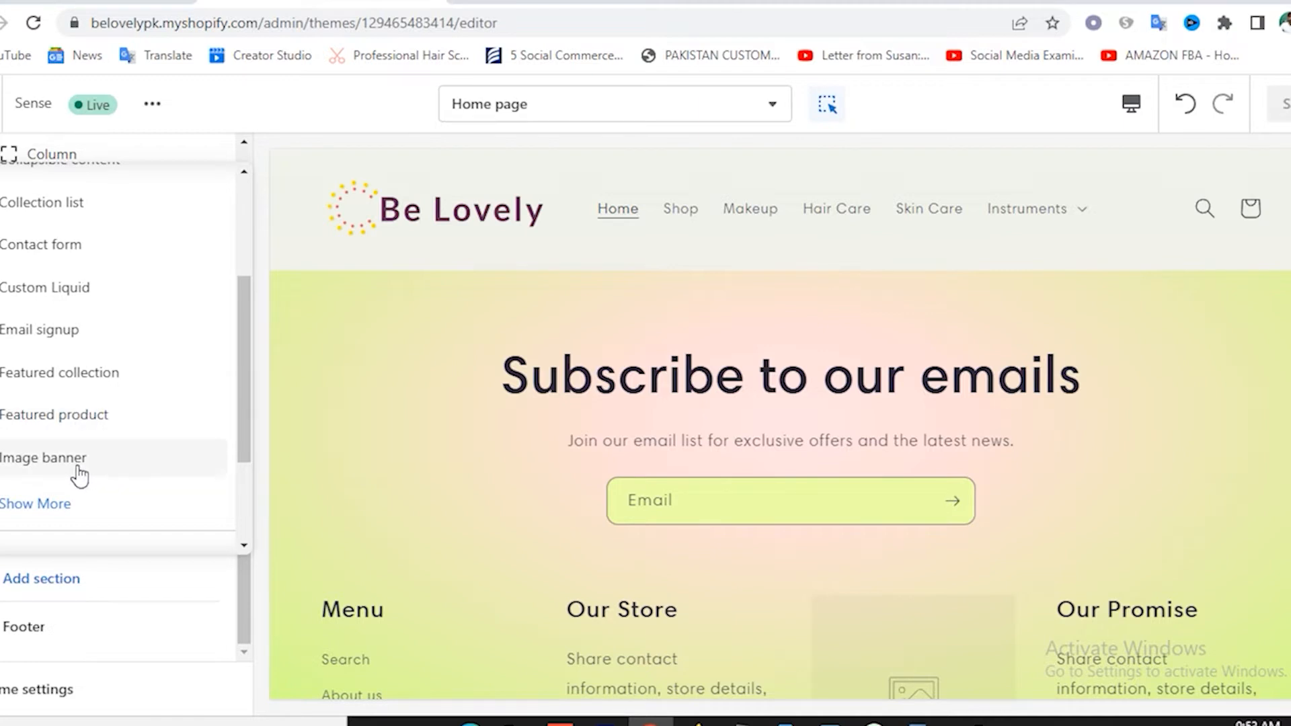
left_click(72, 510)
scroll(134, 437, "down", 5)
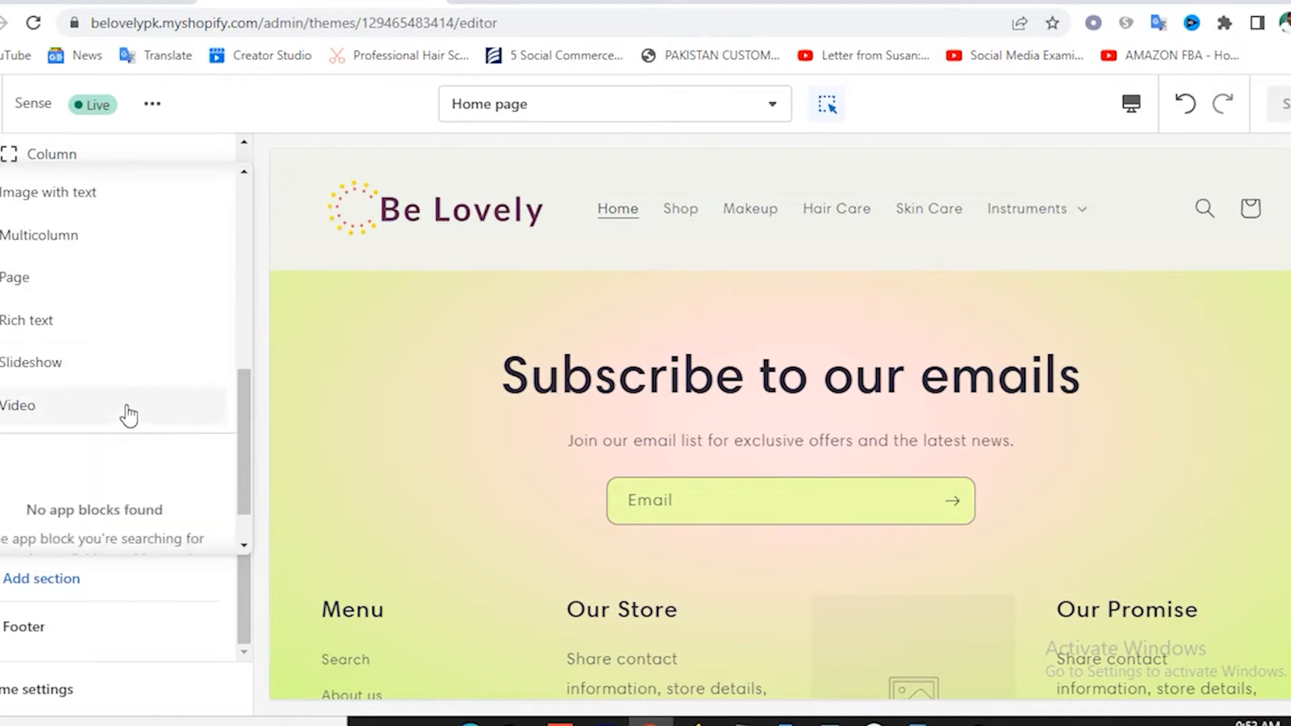
left_click(28, 368)
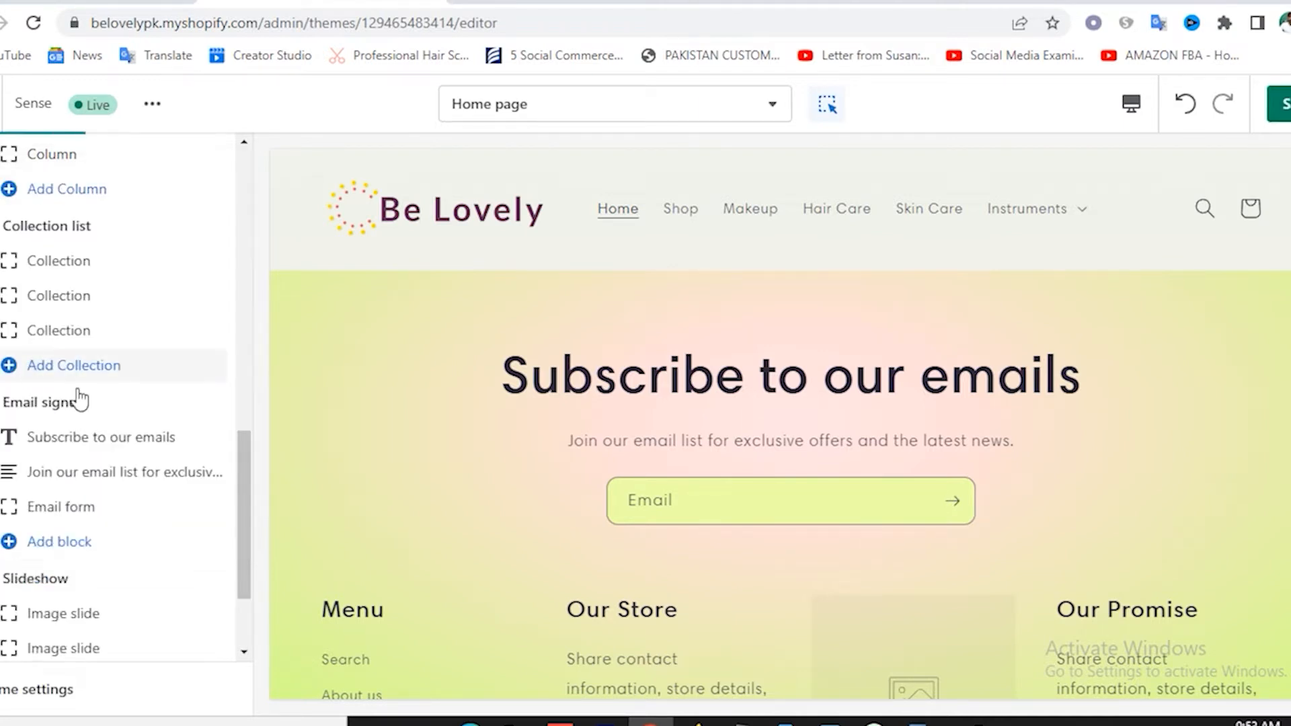
Move the Slideshow section up to sit directly below the header.
scroll(165, 525, "down", 2)
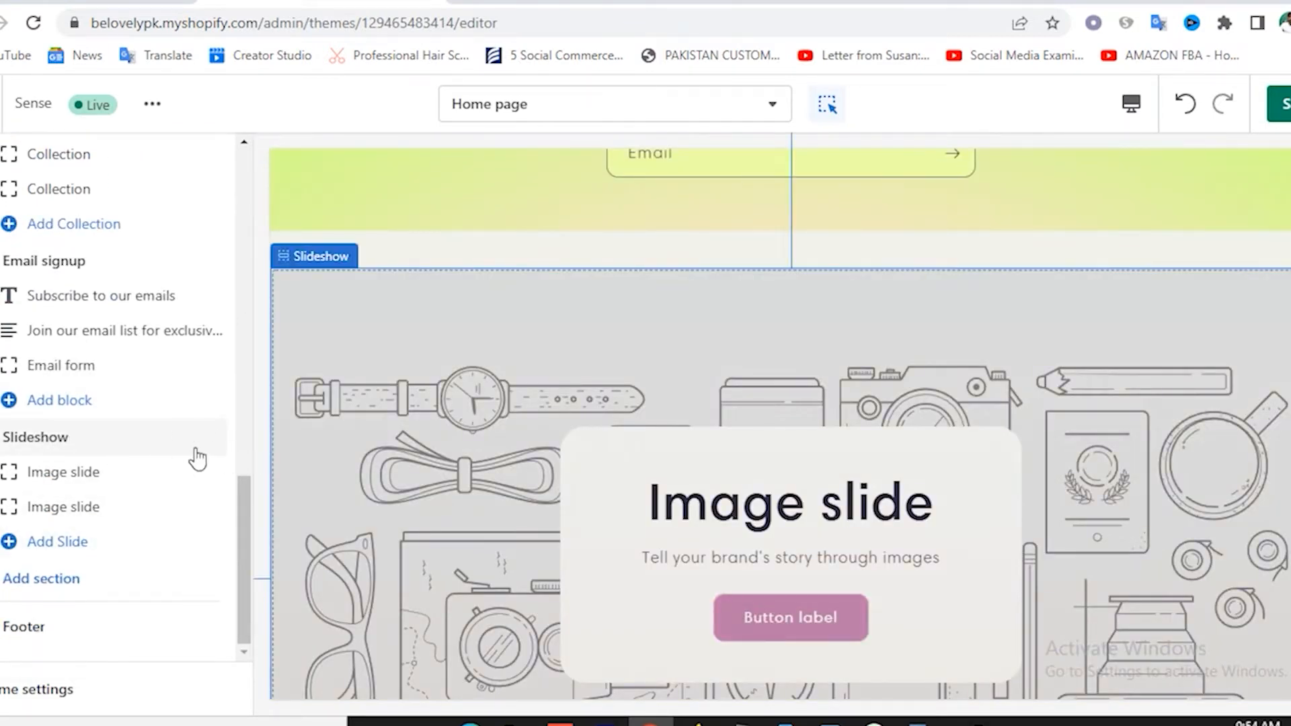
mouse_move(214, 441)
left_click_drag(210, 442, 170, 336)
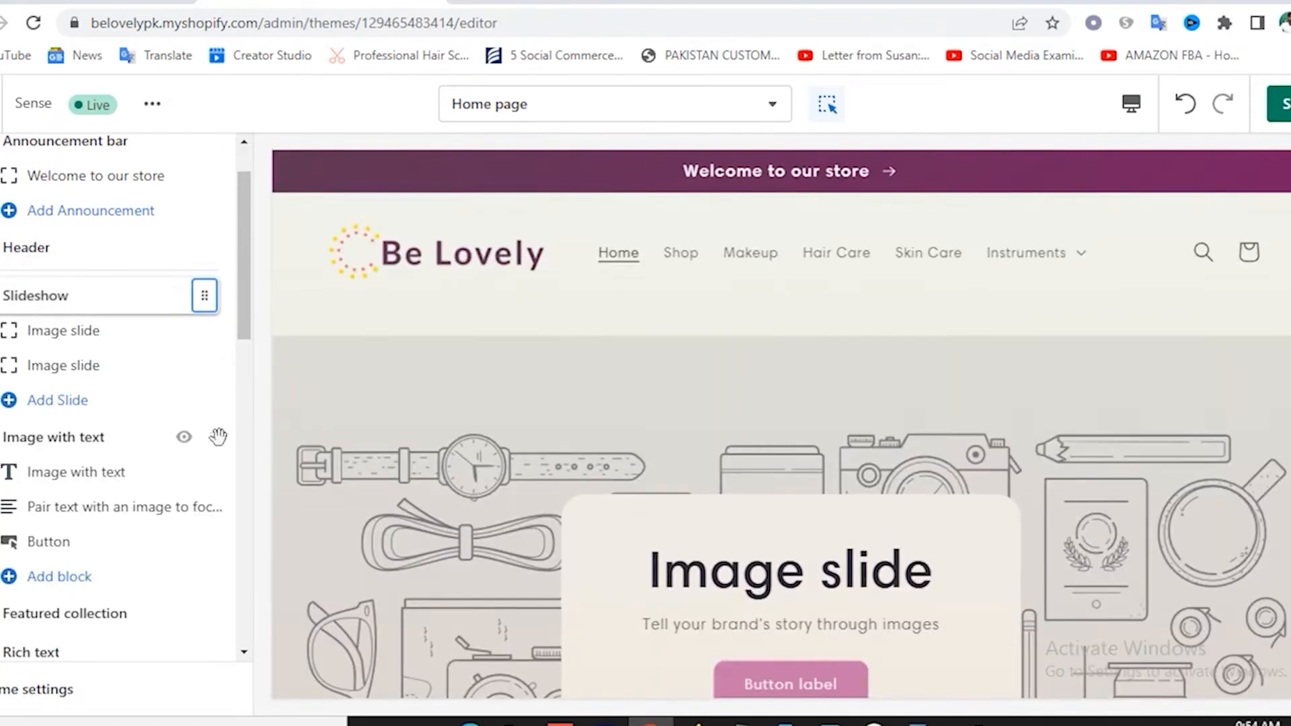
scroll(842, 433, "down", 8)
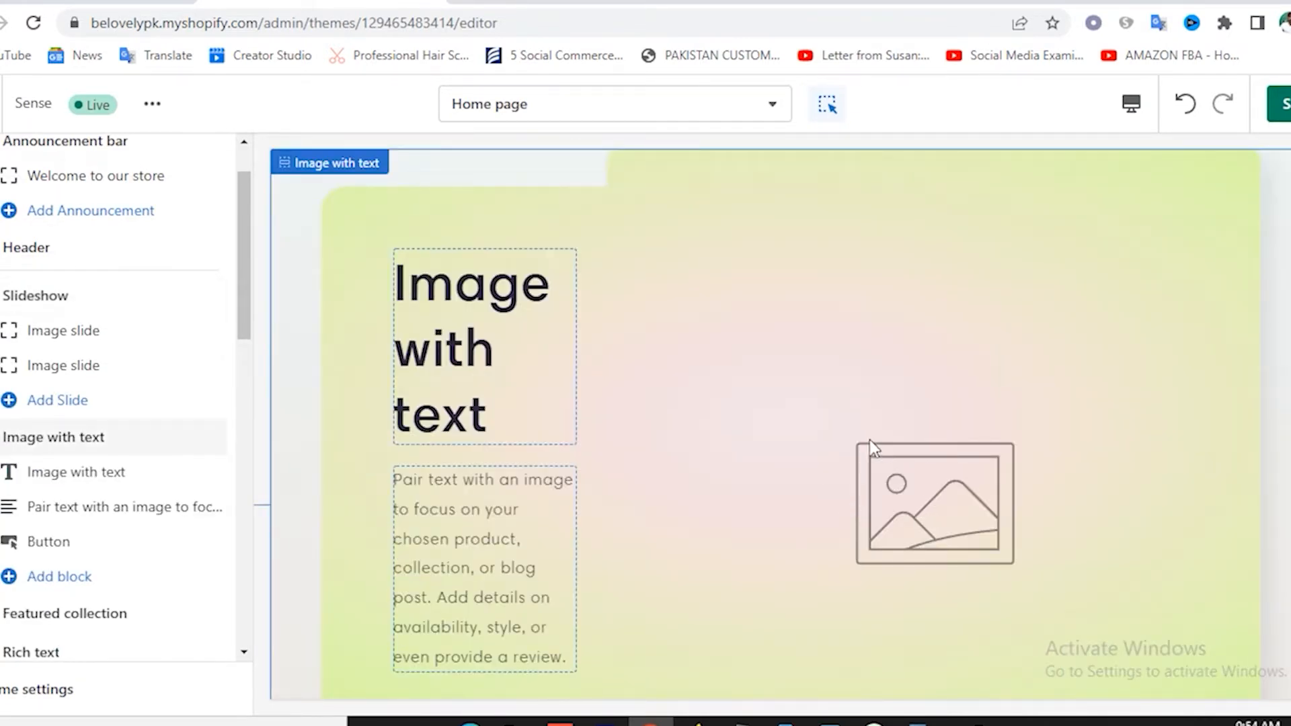
scroll(869, 440, "up", 10)
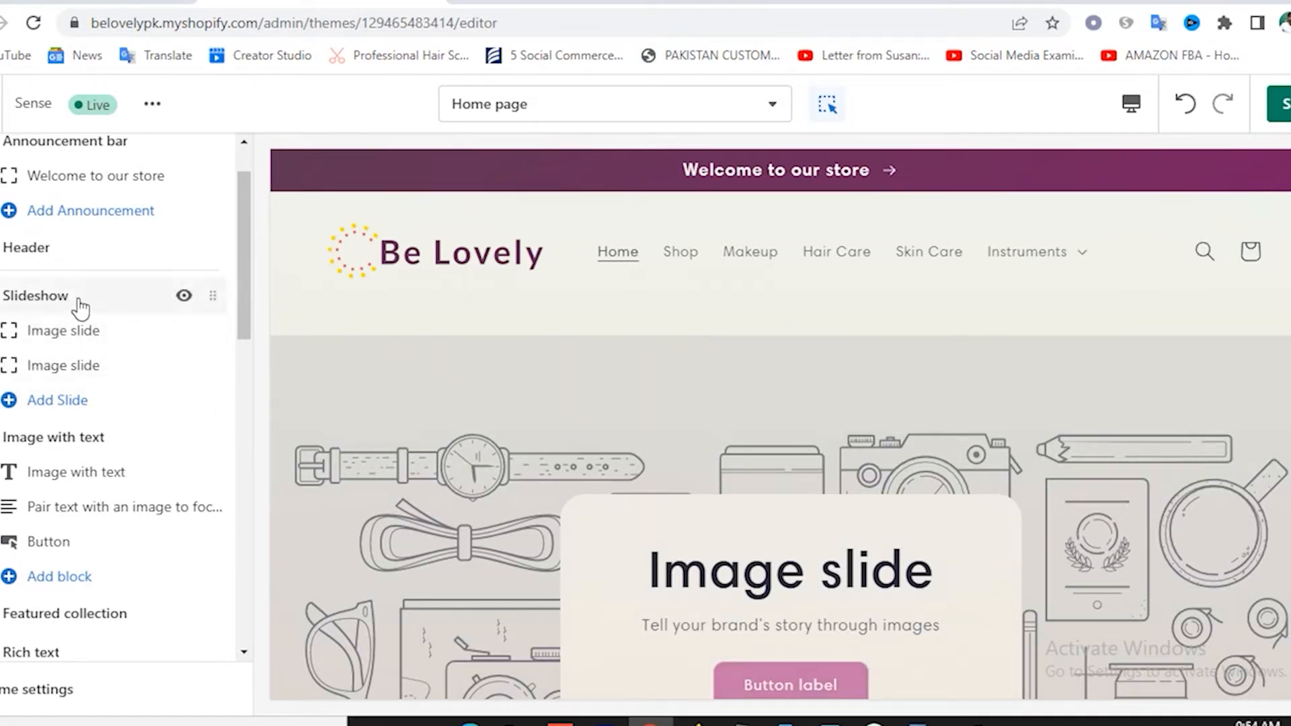
Upload Necklace_Banner.jpg and use it as the first slide's image.
left_click(78, 336)
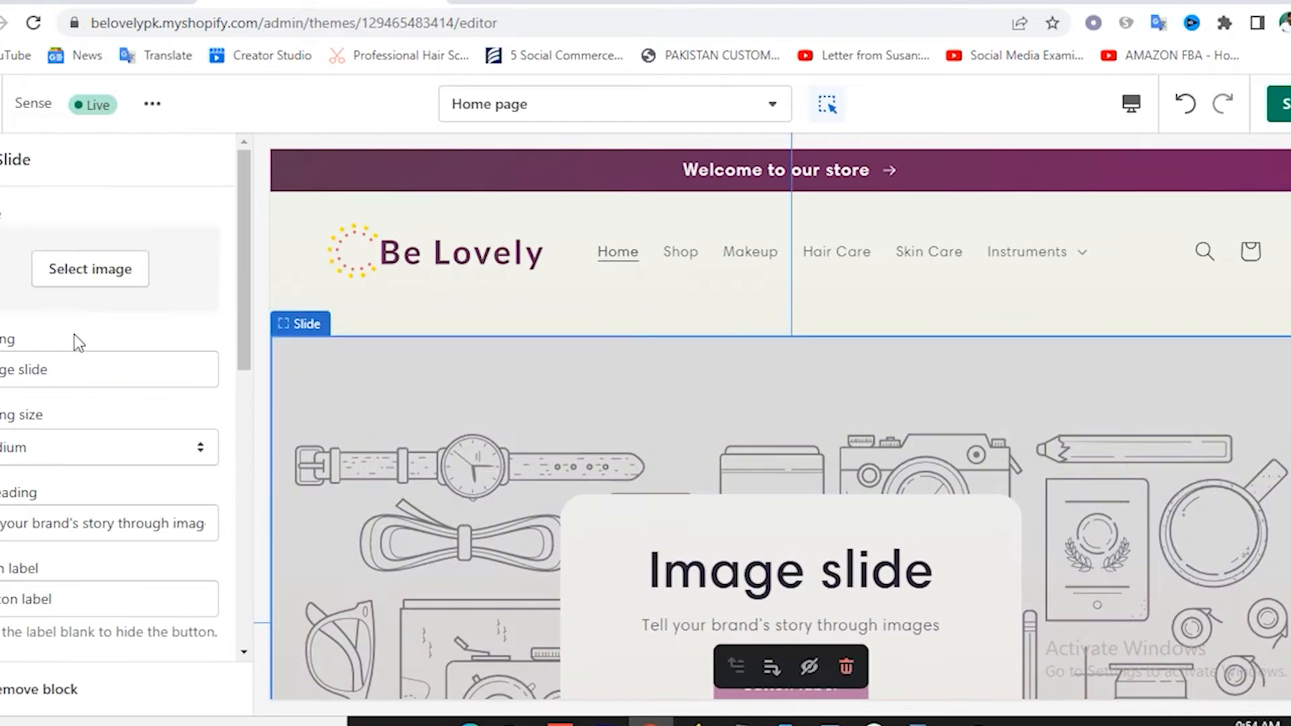
left_click(110, 293)
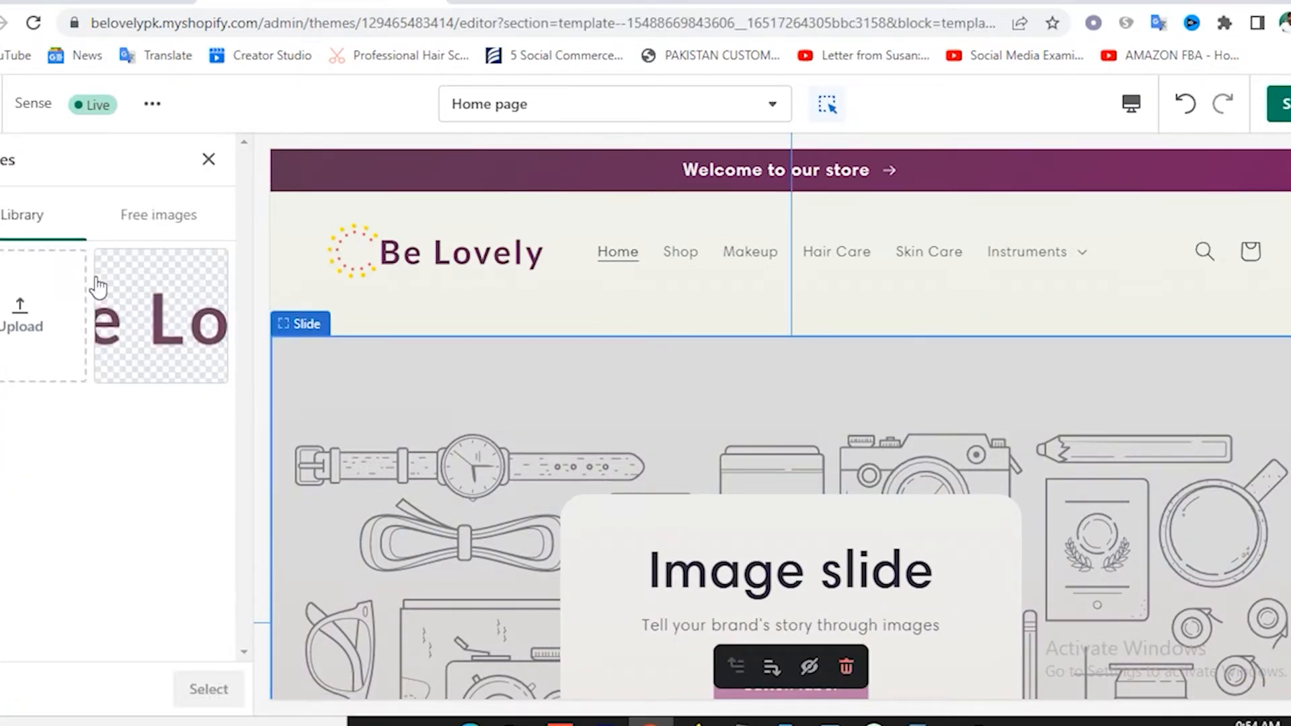
left_click(22, 316)
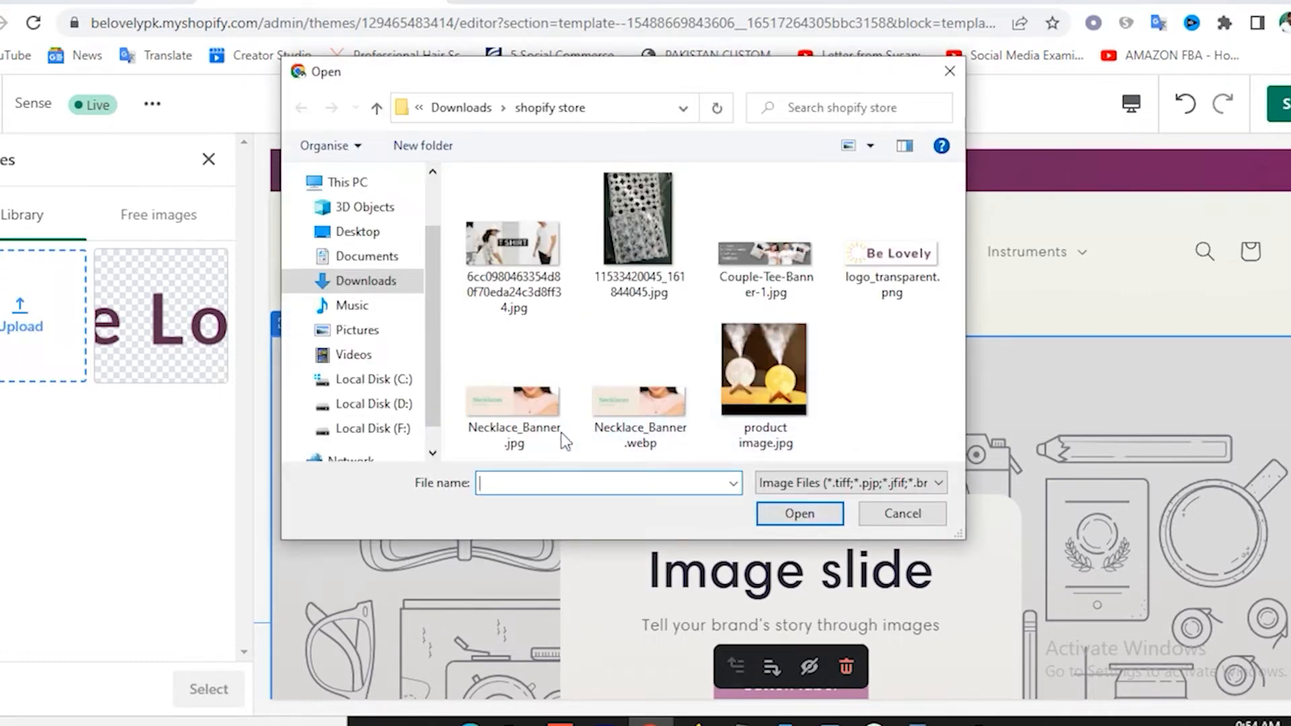
double_click(507, 410)
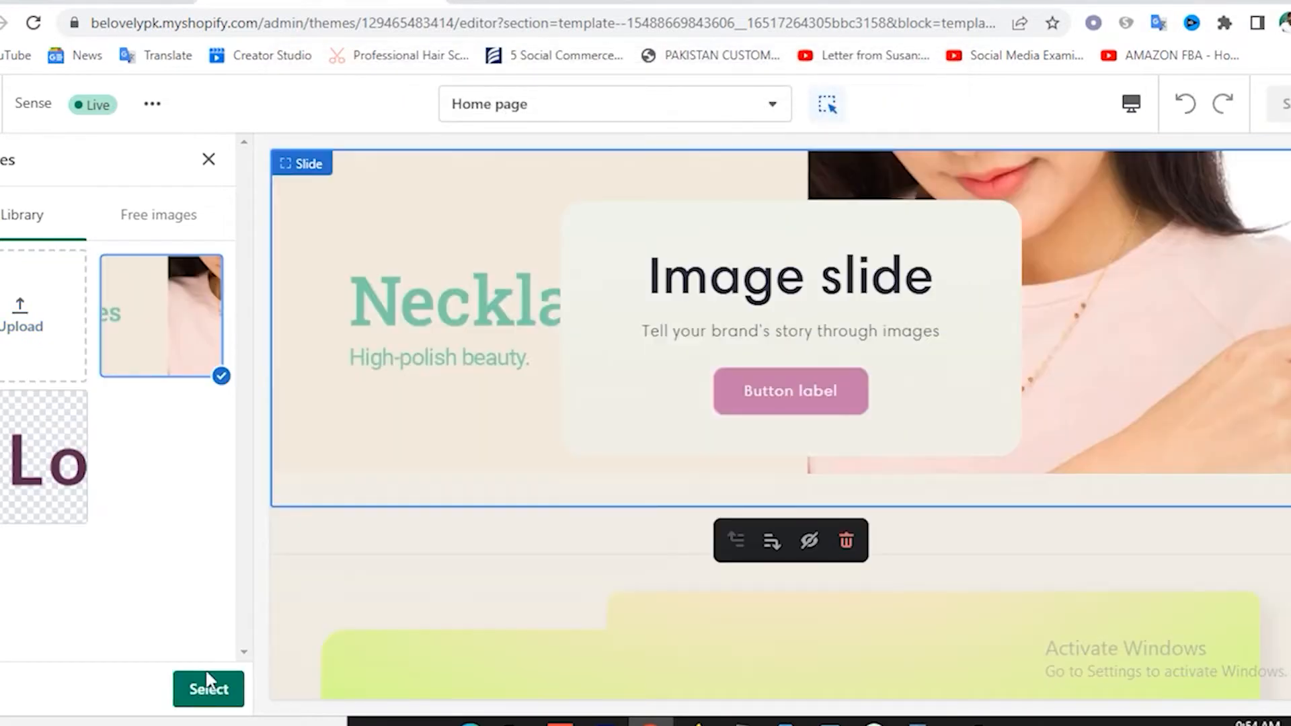
left_click(210, 688)
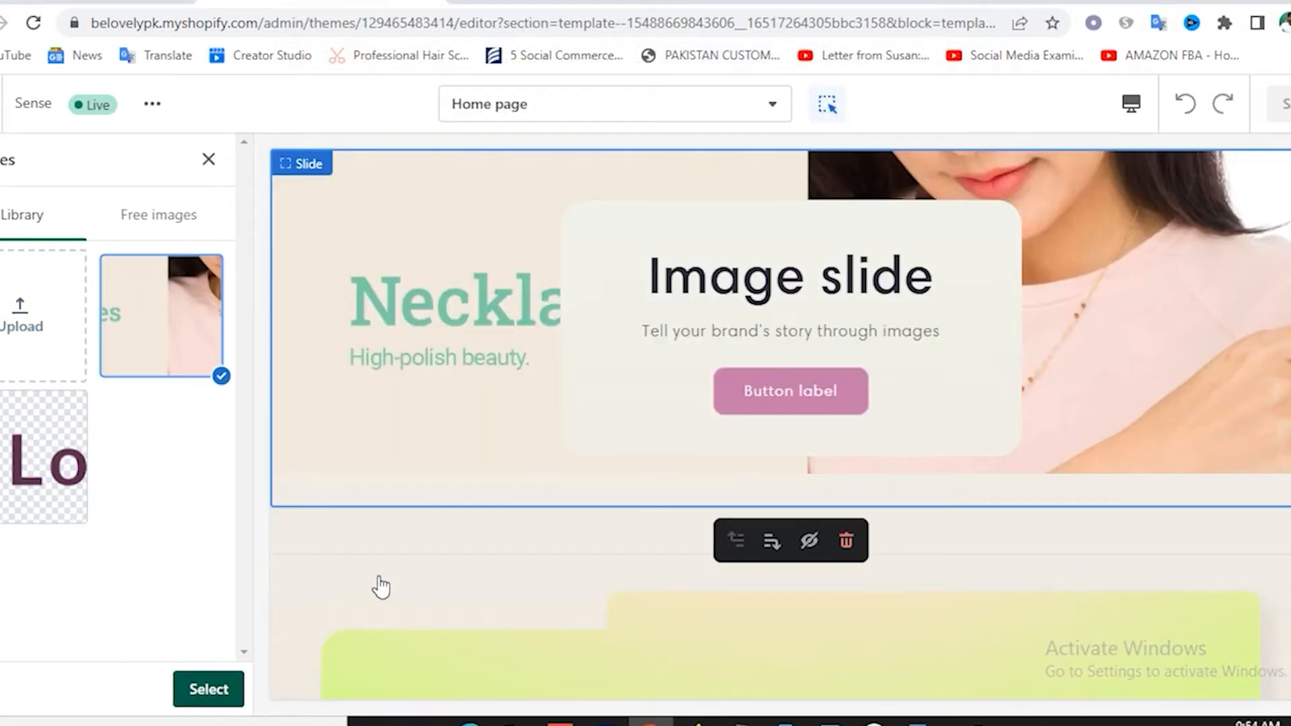
scroll(512, 498, "up", 3)
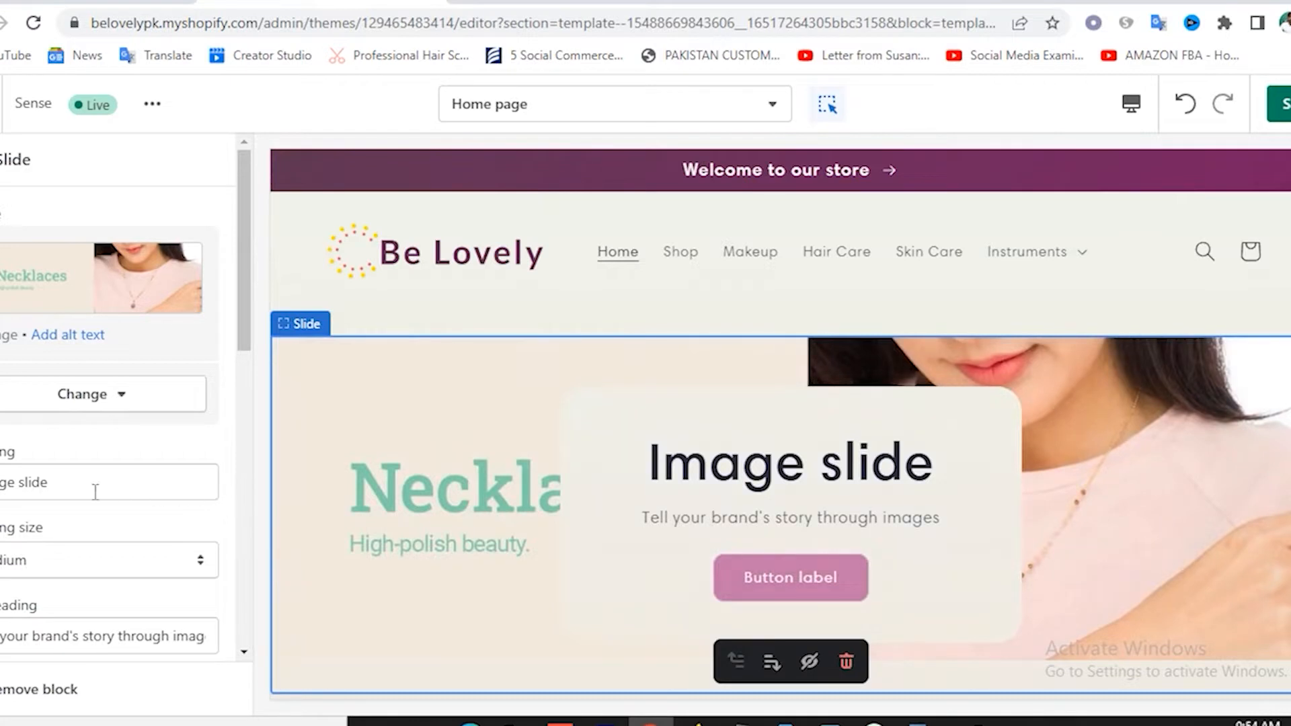
Clear the necklace slide's heading and subheading text.
triple_click(57, 486)
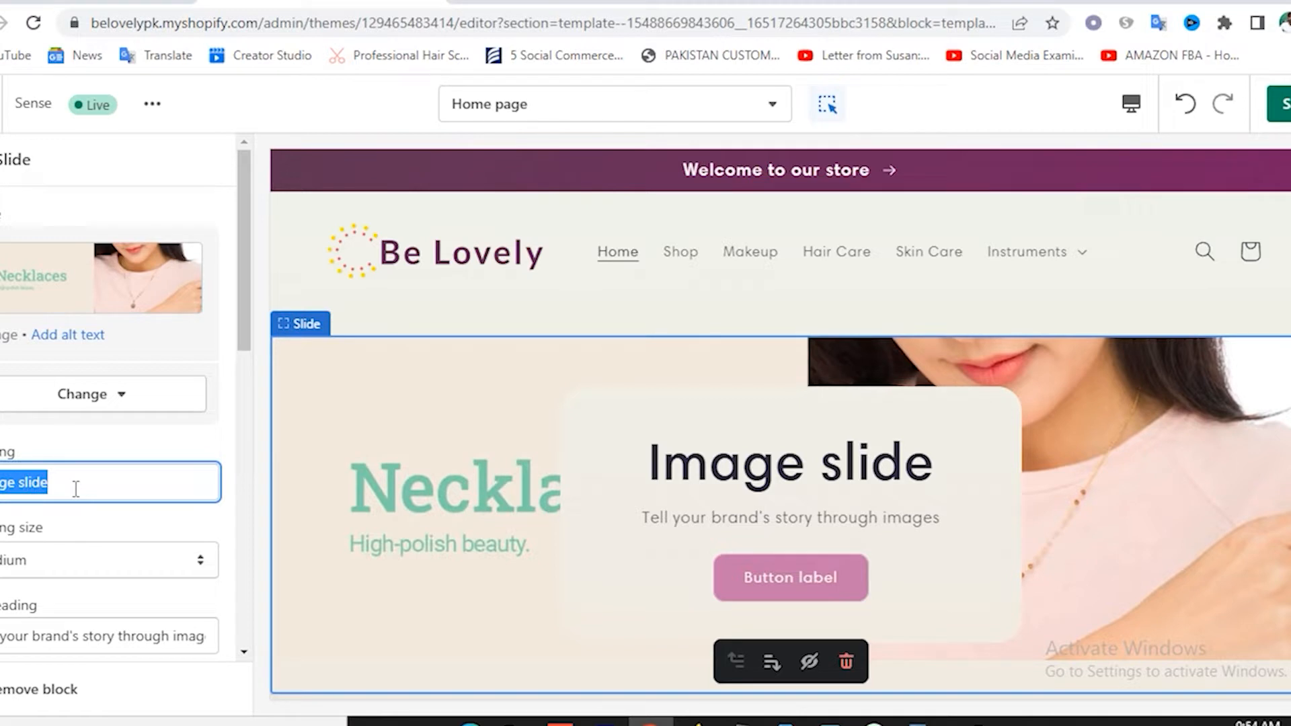
type("Neckla")
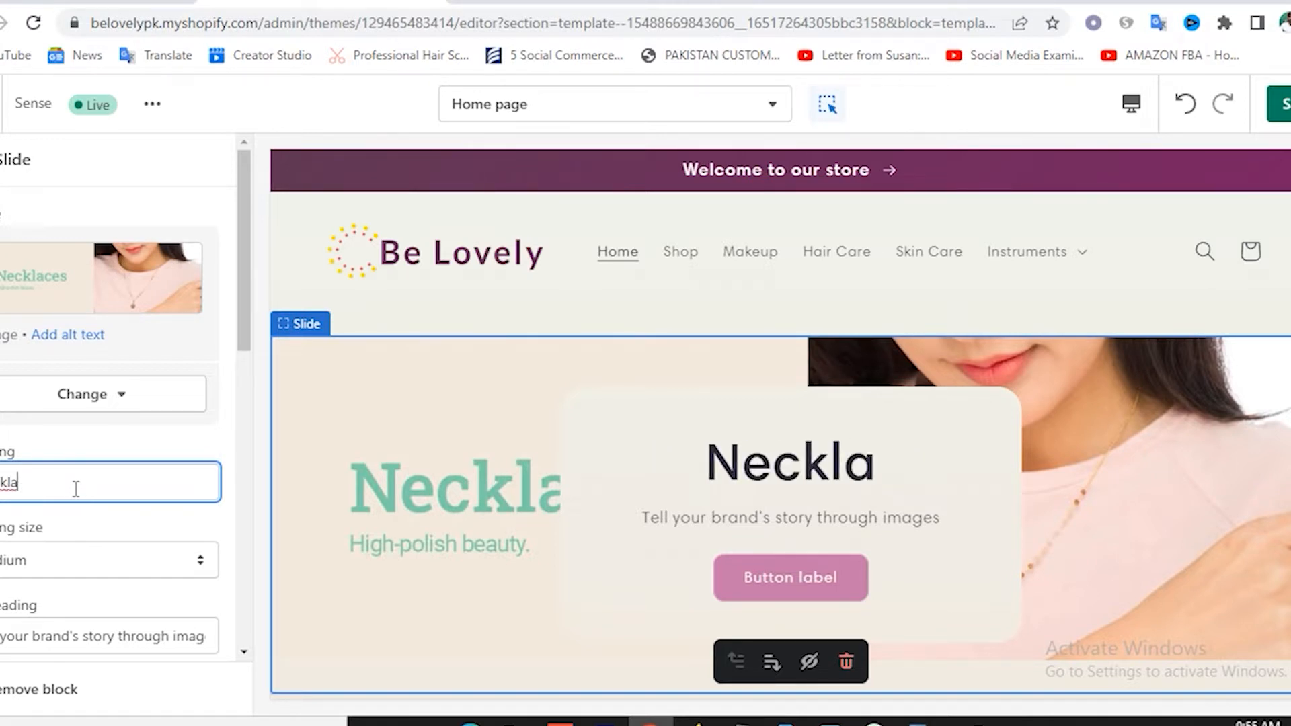
type("ce")
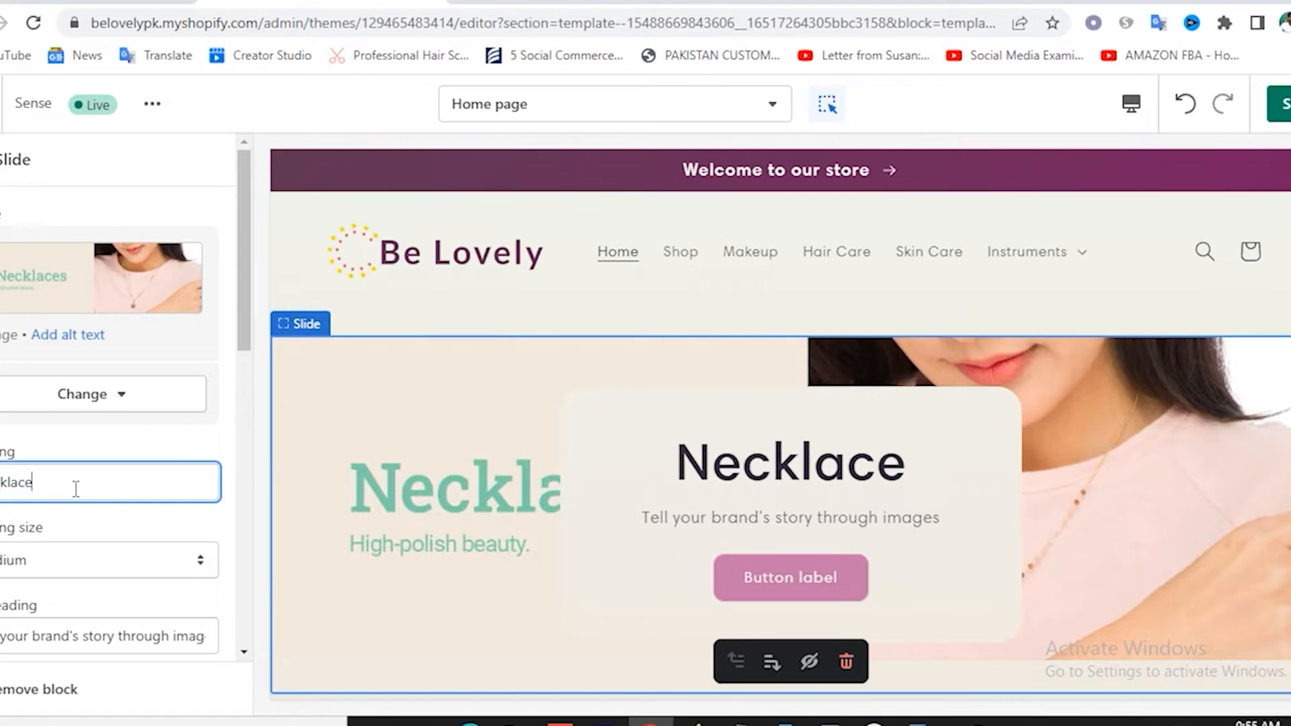
key("BackSpace")
key("BackSpace")
key("BackSpace")
key("BackSpace")
key("BackSpace")
key("BackSpace")
key("BackSpace")
key("BackSpace")
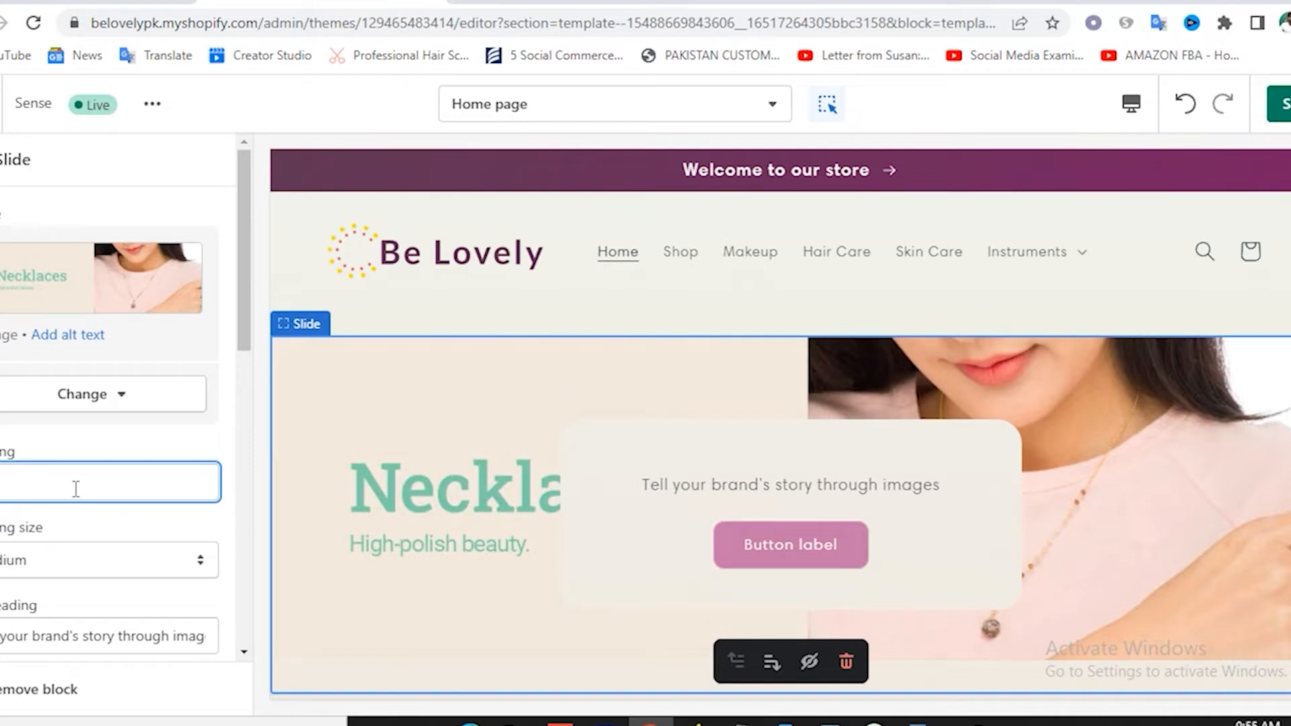
scroll(181, 524, "down", 2)
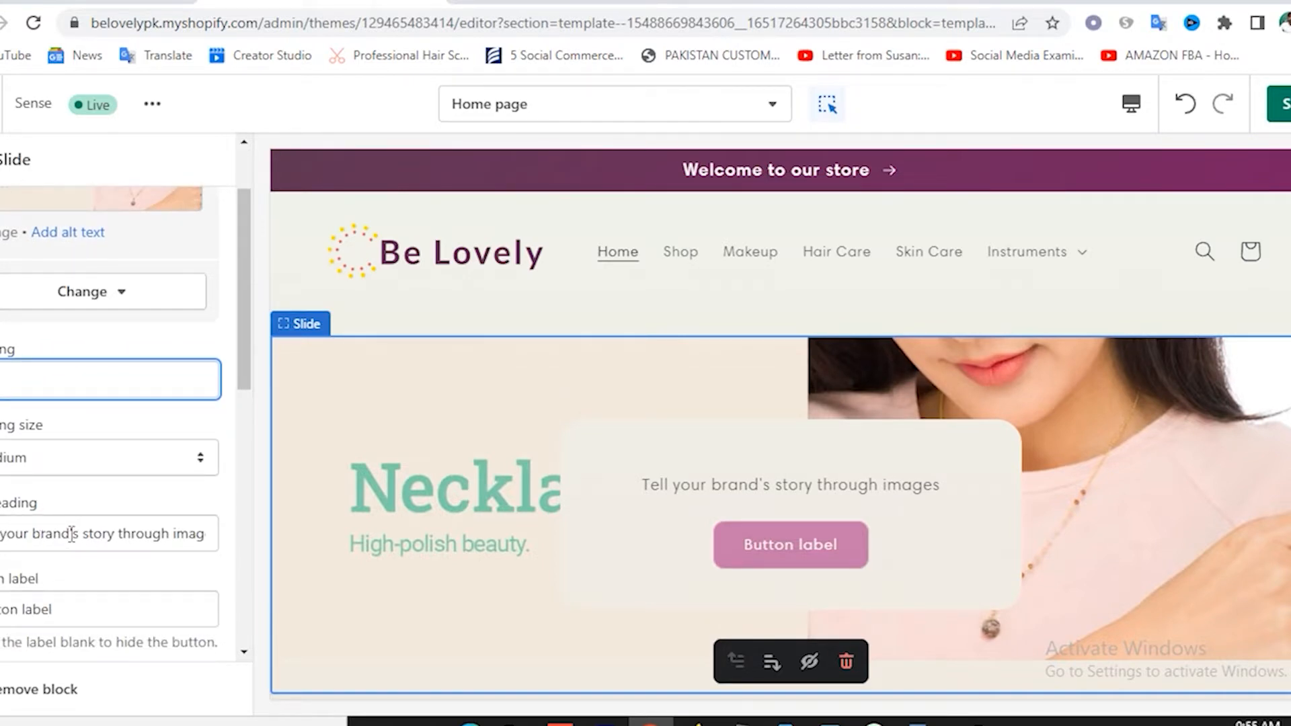
left_click(115, 536)
triple_click(113, 536)
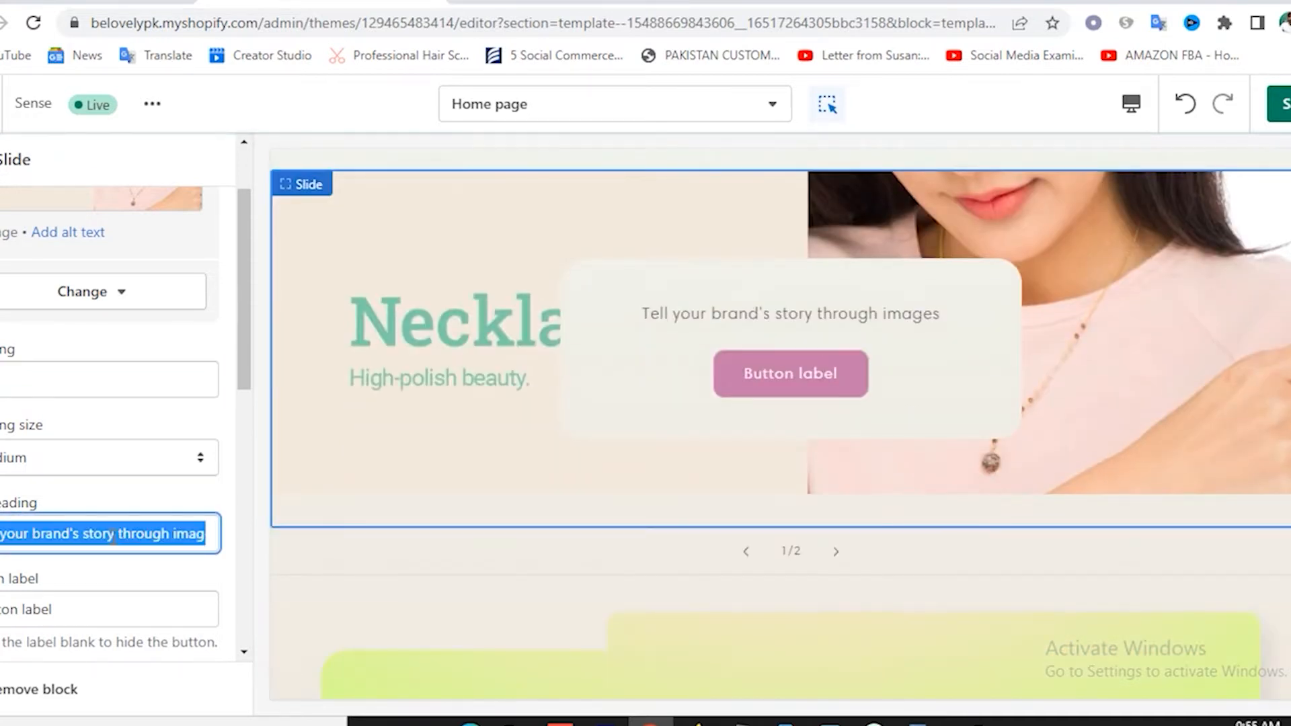
key("BackSpace")
scroll(109, 536, "down", 4)
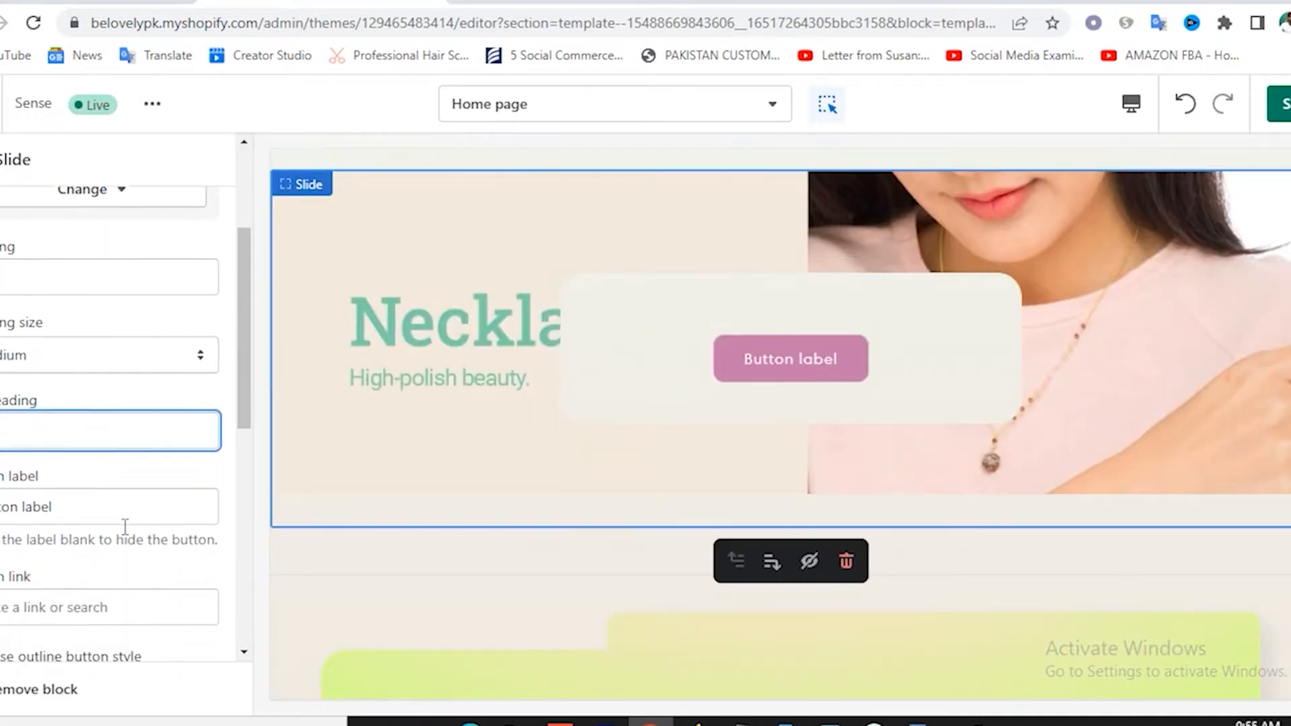
Change the slide's button label to 'Shop Now'.
triple_click(101, 404)
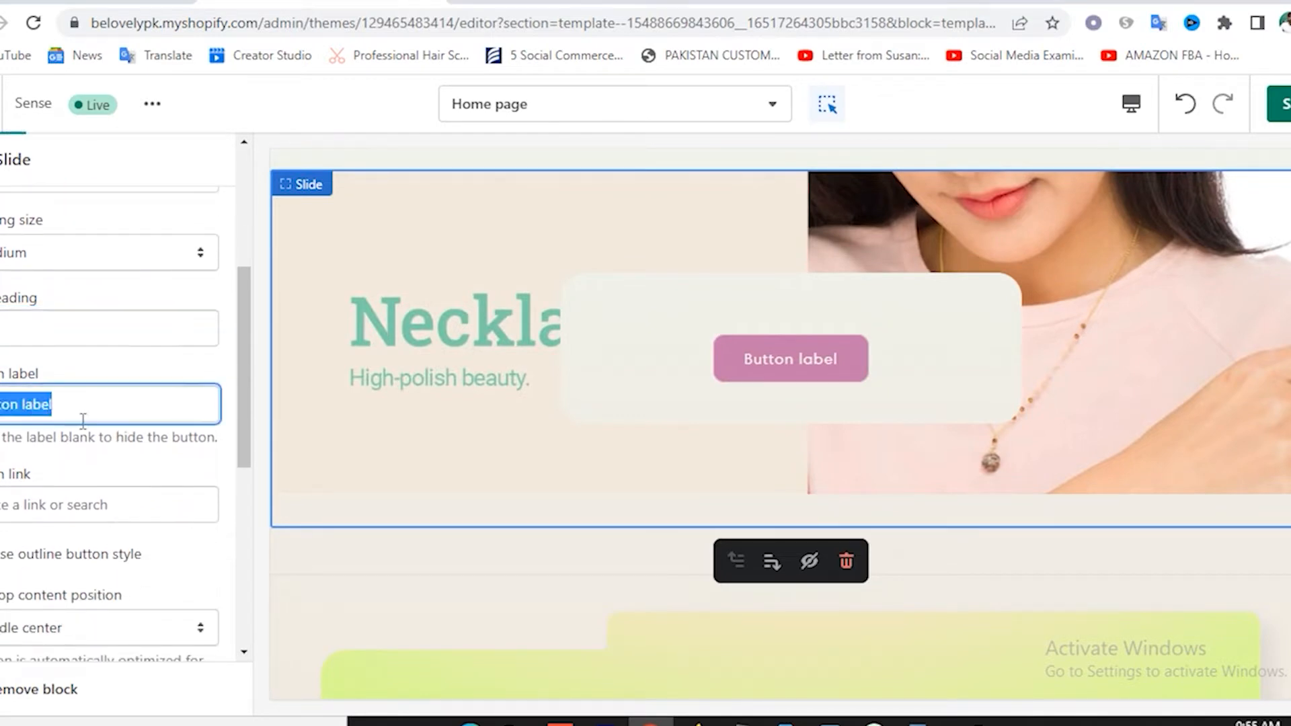
type("S")
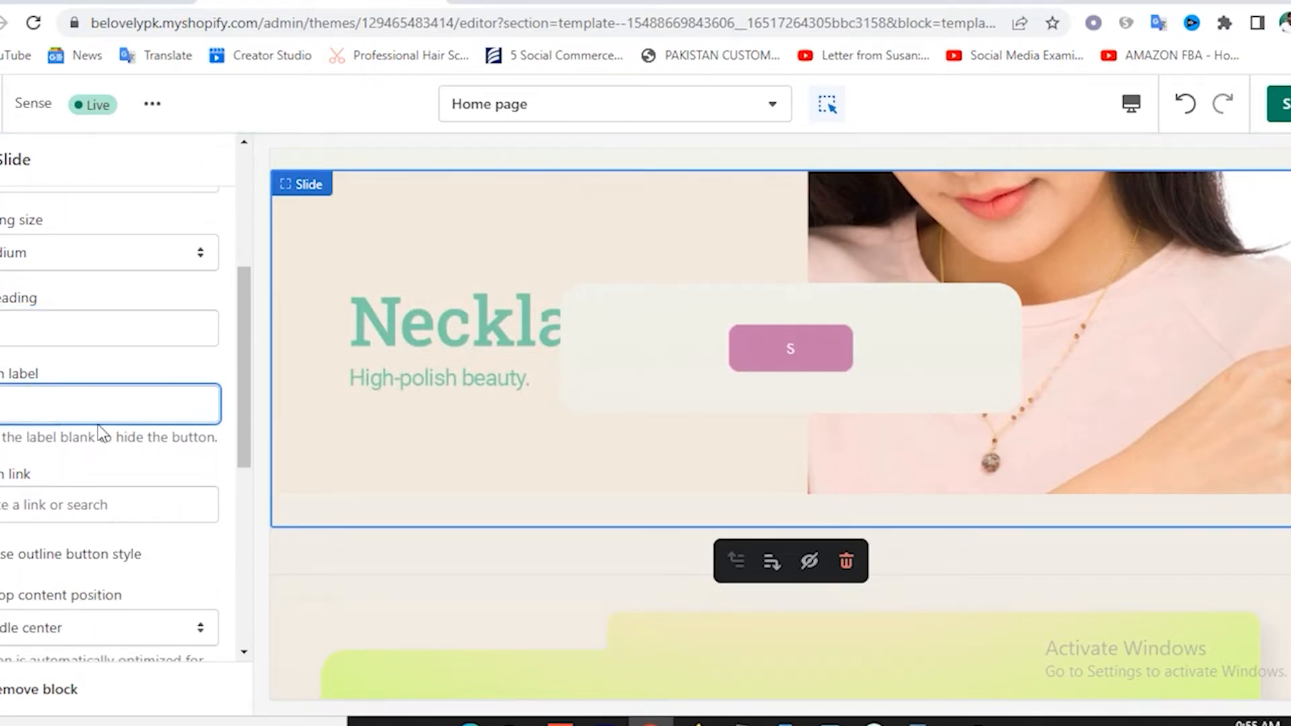
type("hop N")
key("BackSpace")
type("Now")
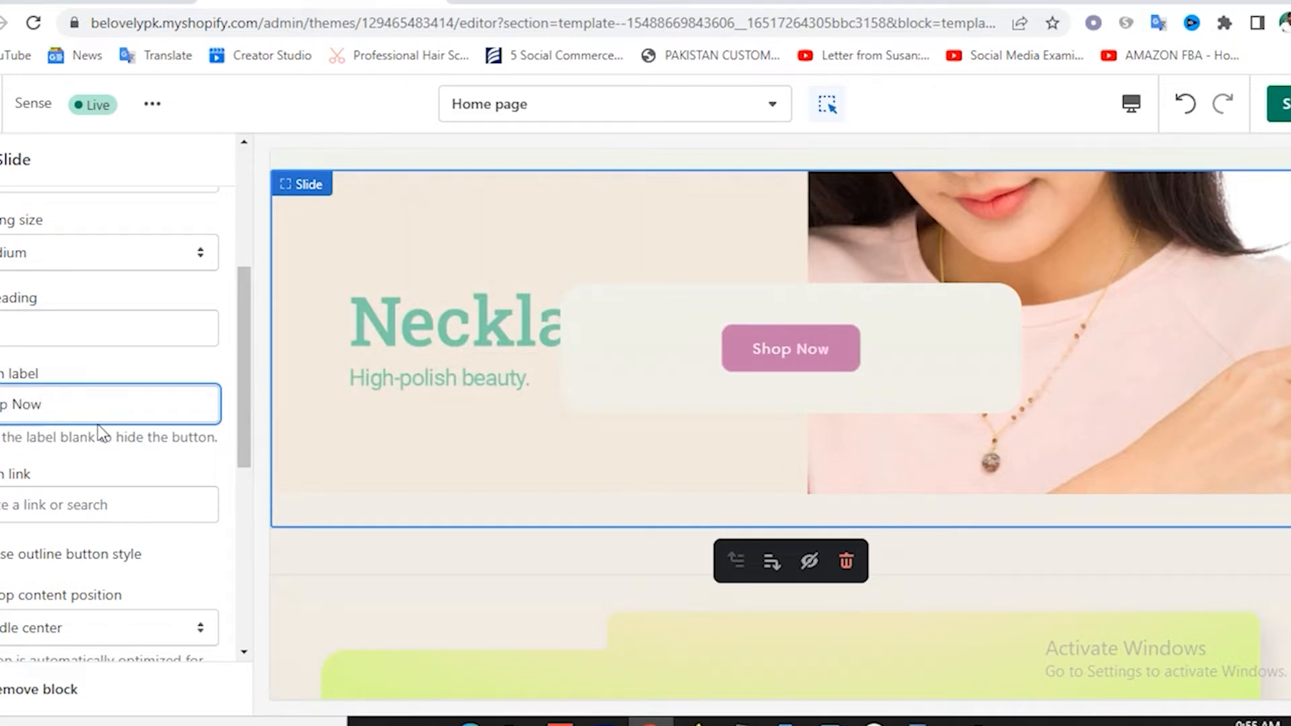
scroll(111, 484, "down", 2)
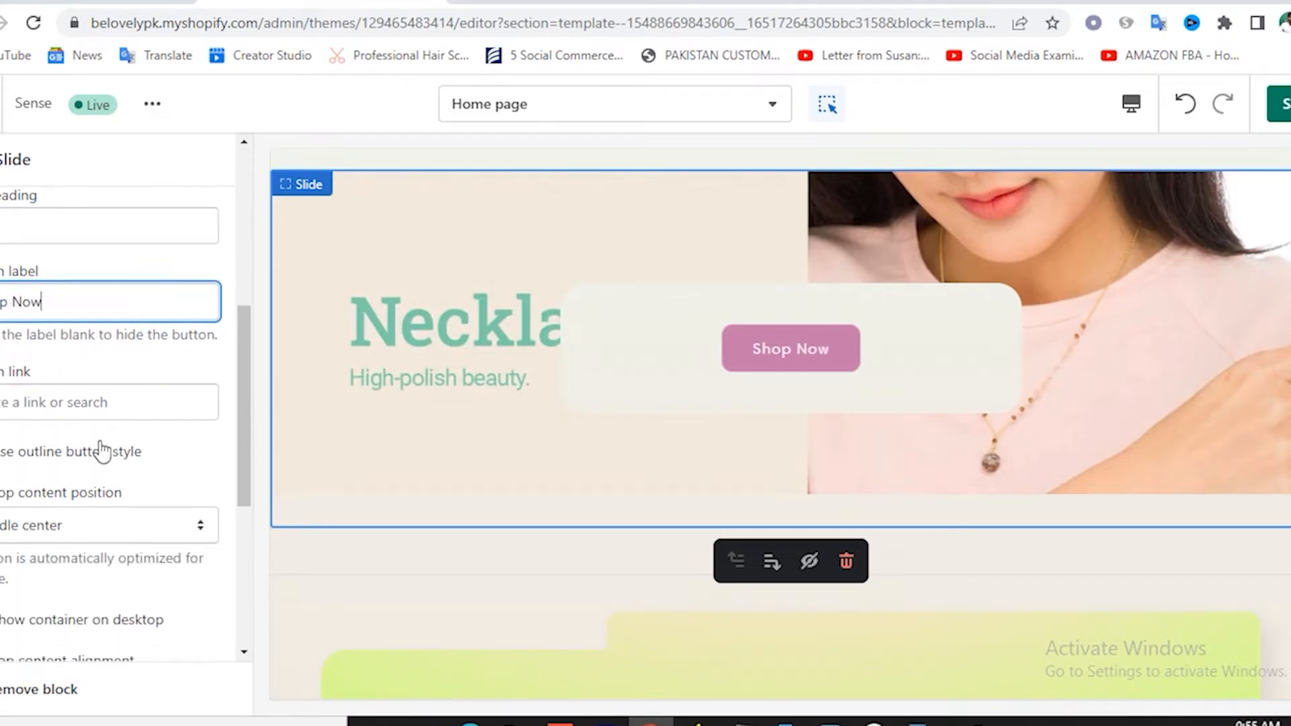
Link the slide button to the Women collection.
left_click(58, 402)
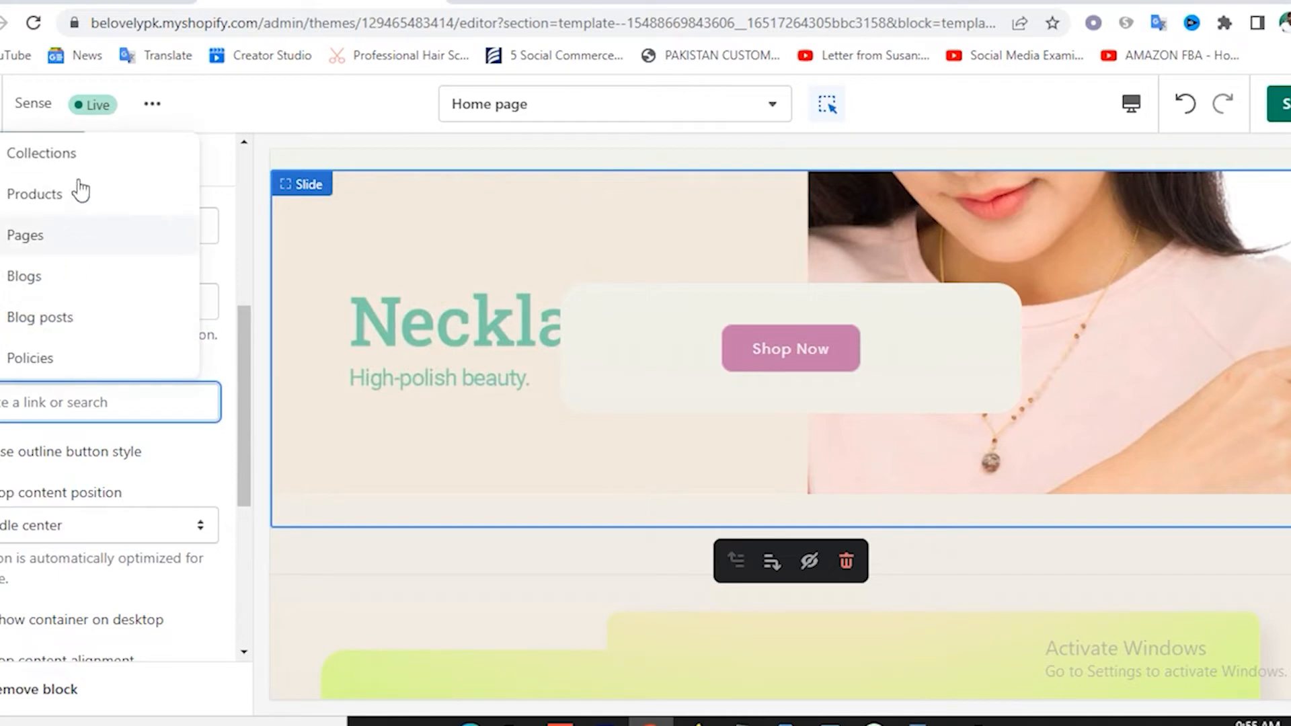
left_click(67, 155)
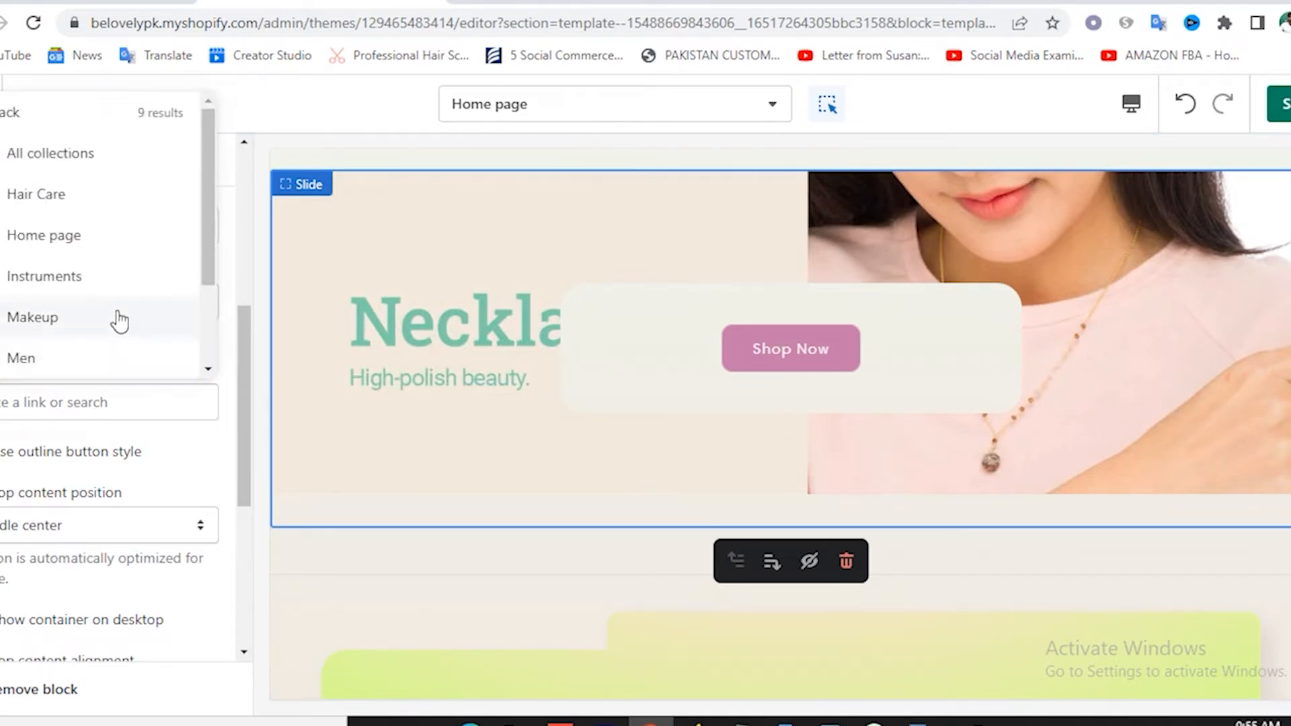
scroll(95, 302, "down", 2)
left_click(34, 360)
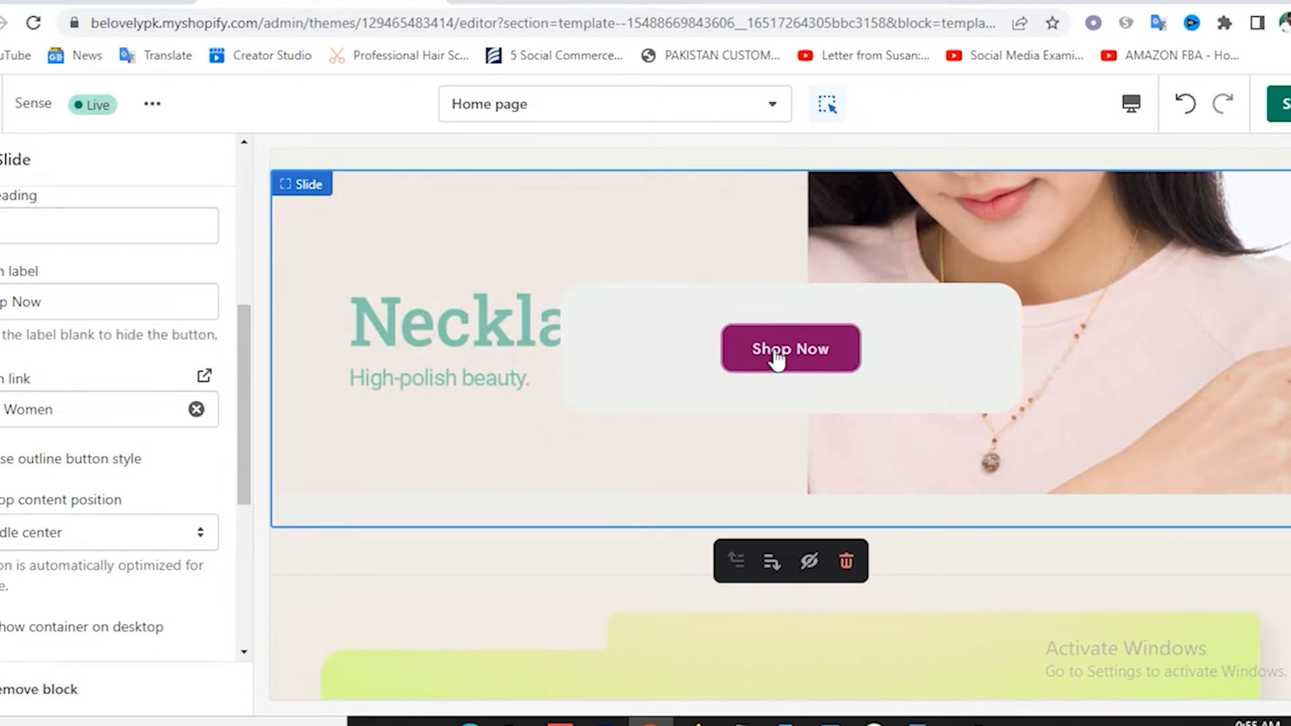
scroll(161, 484, "down", 3)
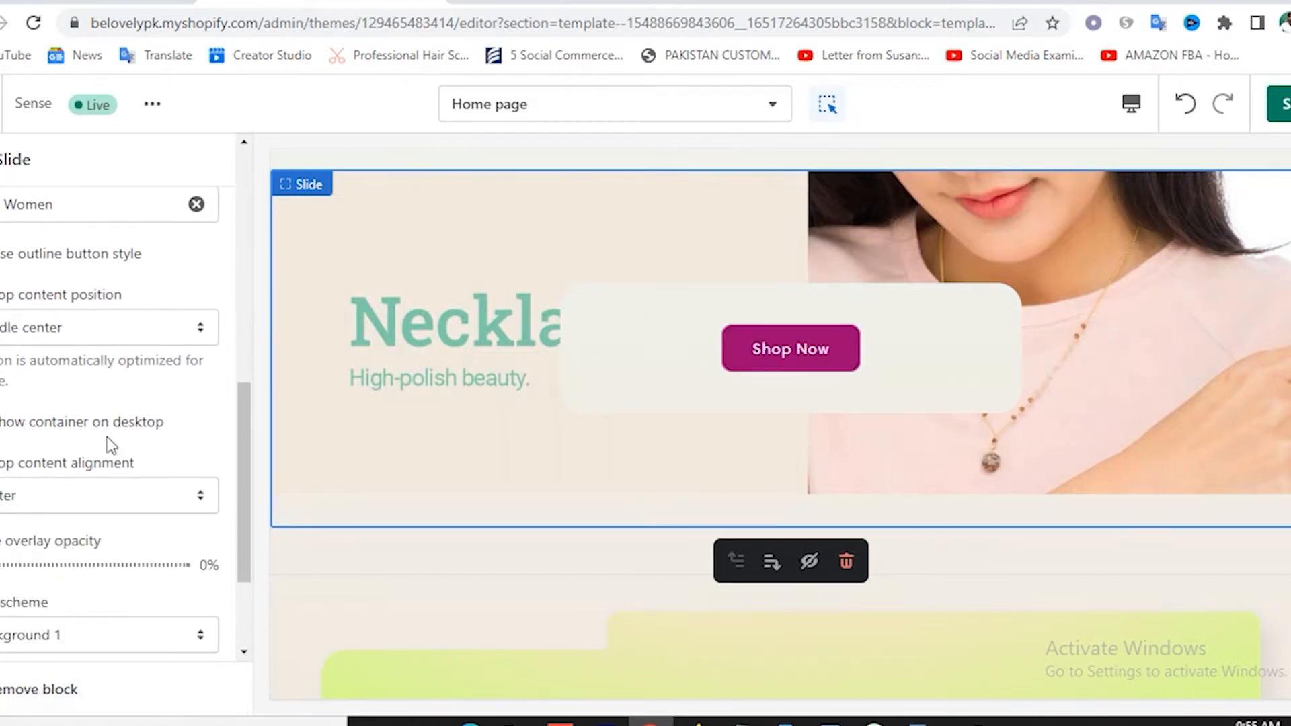
scroll(111, 446, "down", 3)
Keep the slide's colour scheme at Background 1 after trying Accent 1.
left_click(91, 470)
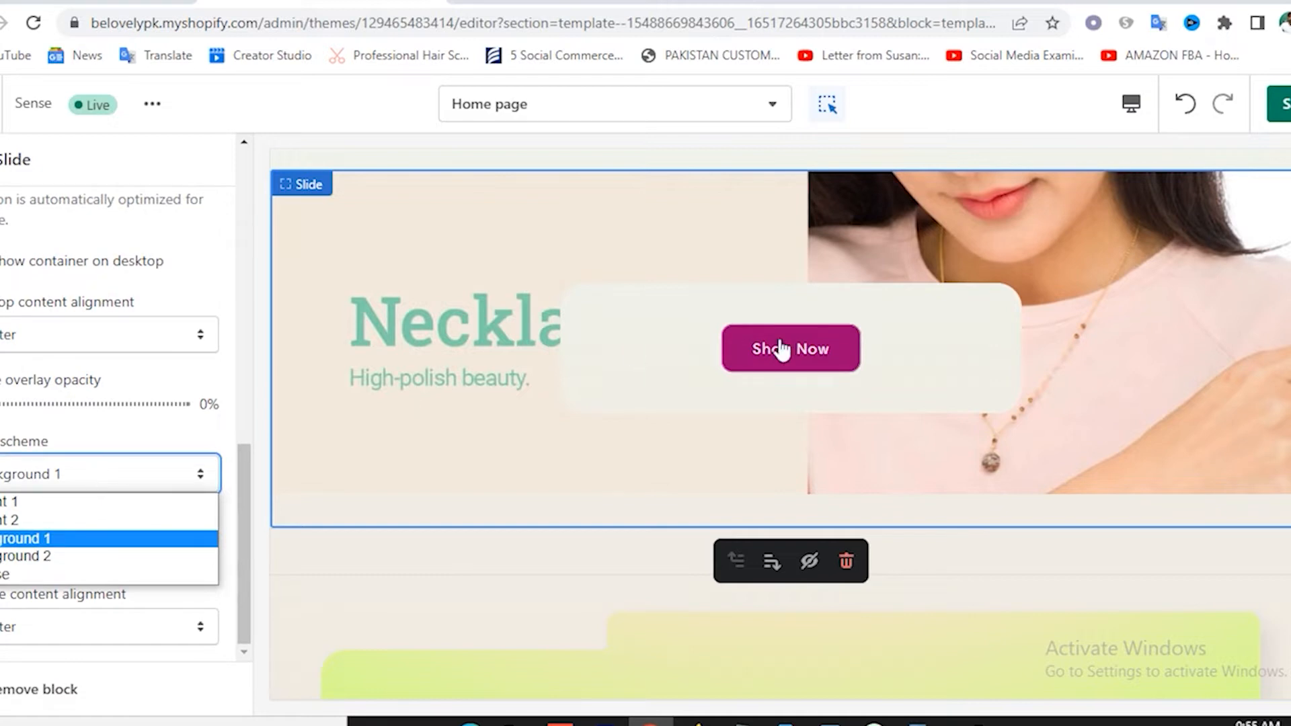
left_click(103, 509)
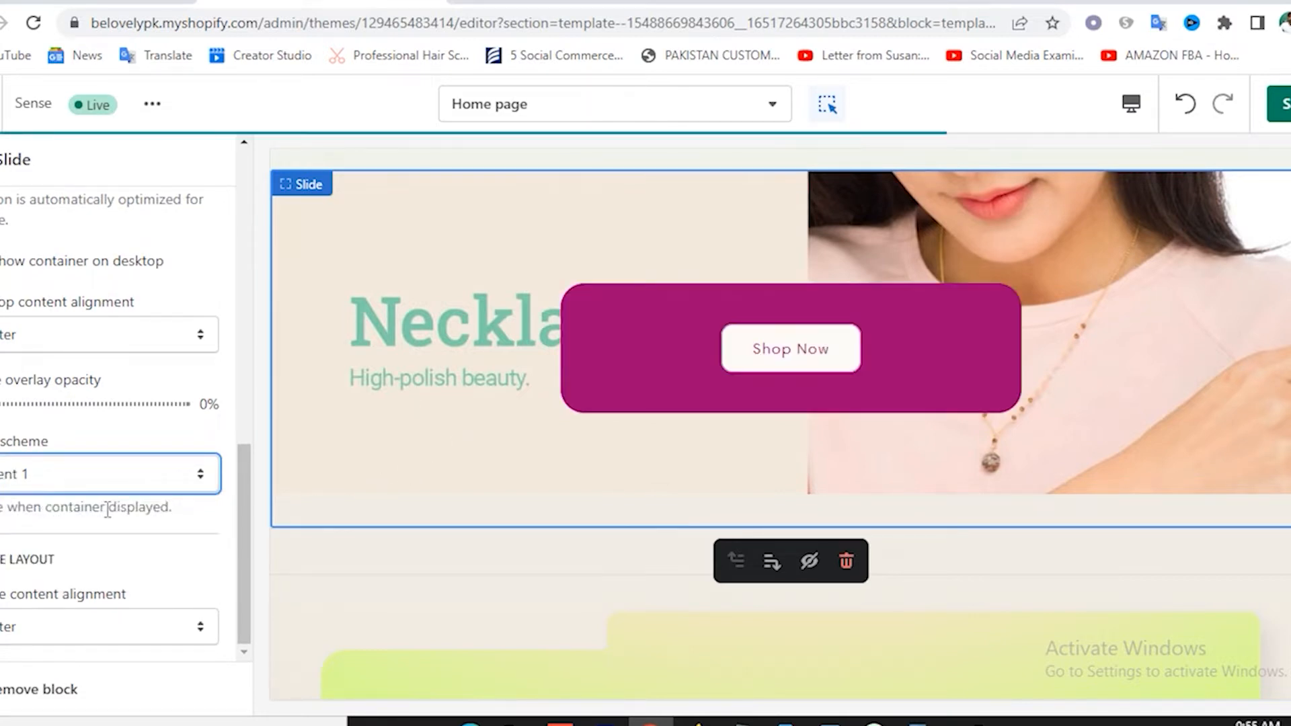
left_click(88, 477)
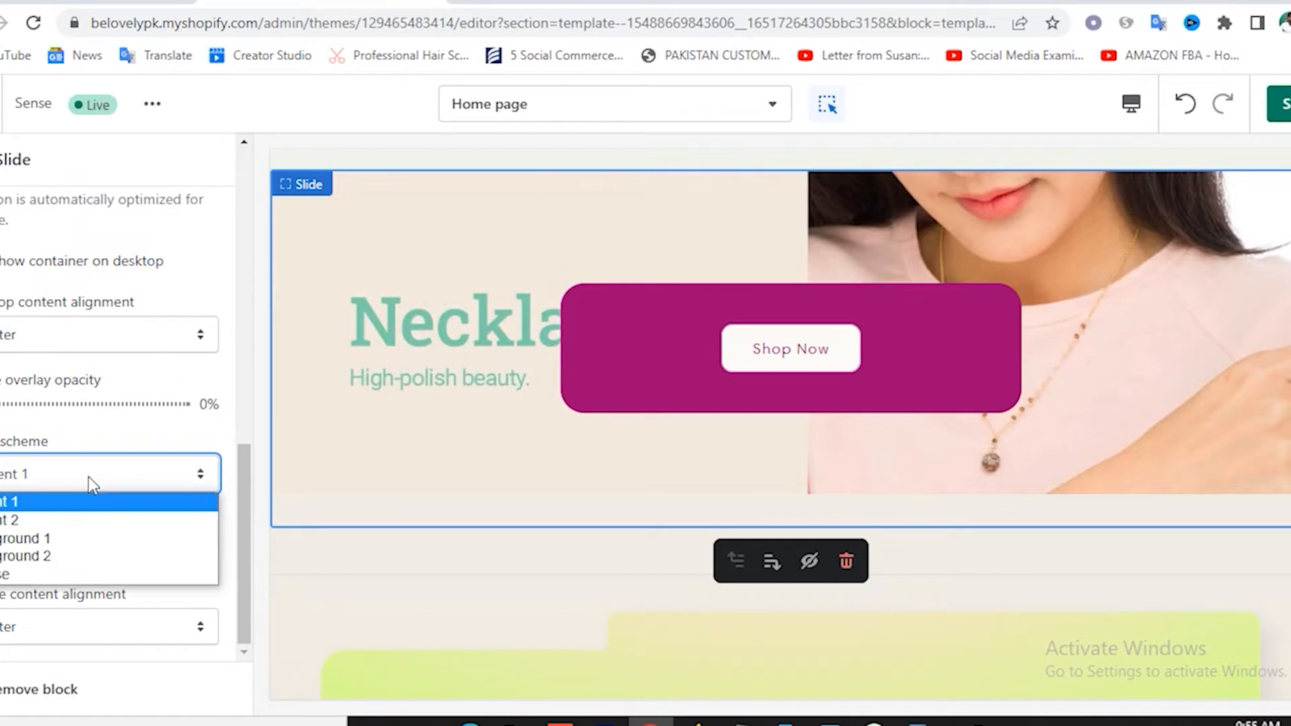
left_click(71, 540)
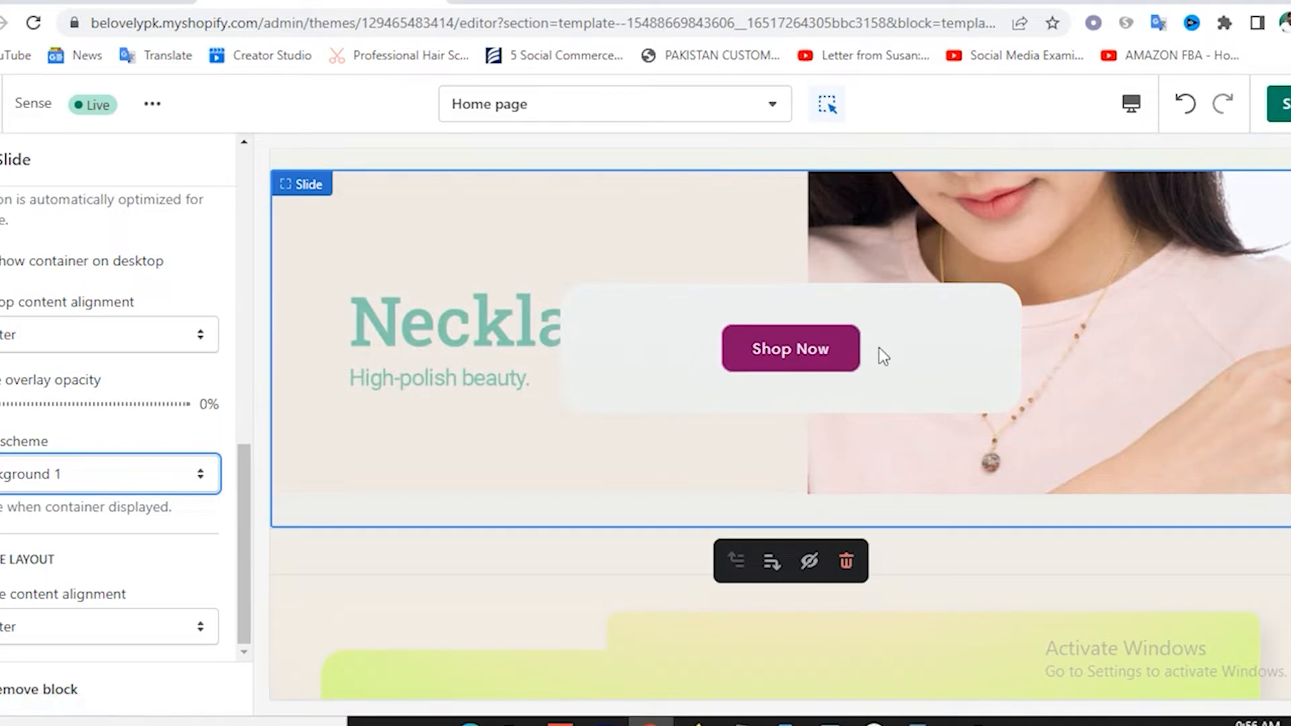
Set the slide's image overlay opacity to 20%.
left_click(1, 261)
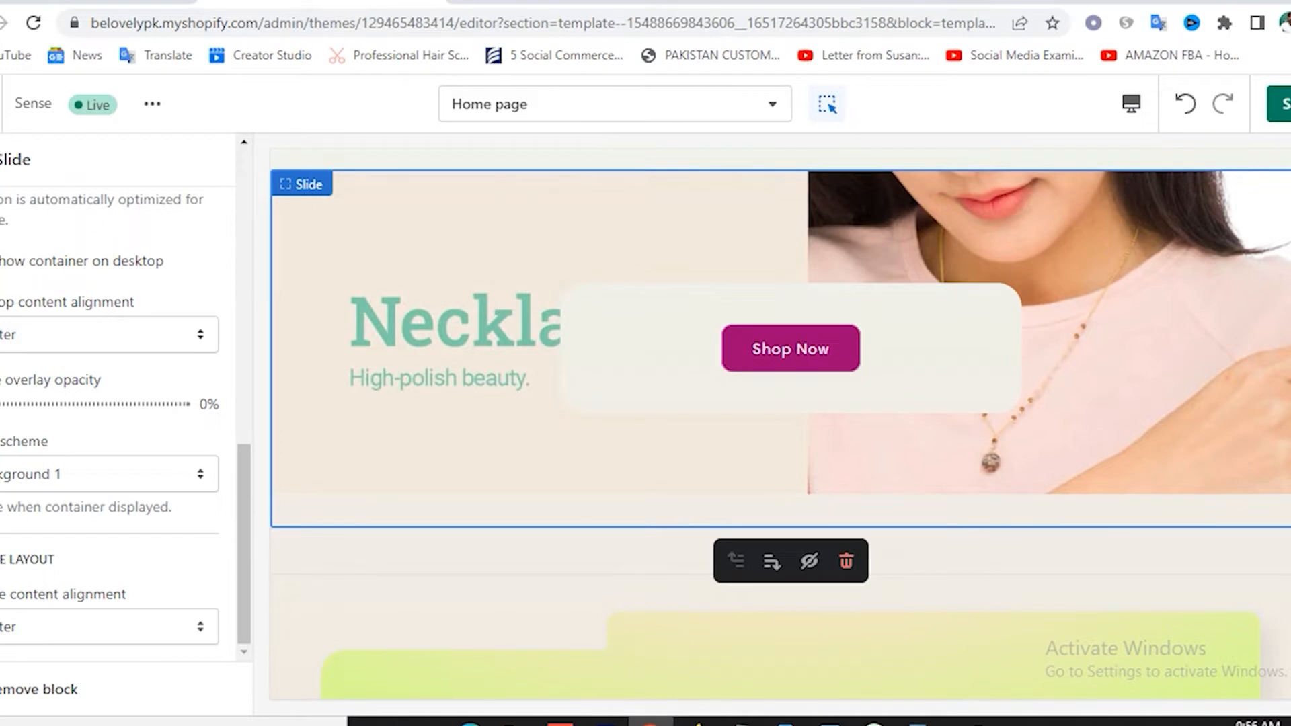
mouse_move(2, 404)
left_mouse_down()
mouse_move(54, 407)
mouse_move(10, 406)
left_mouse_up()
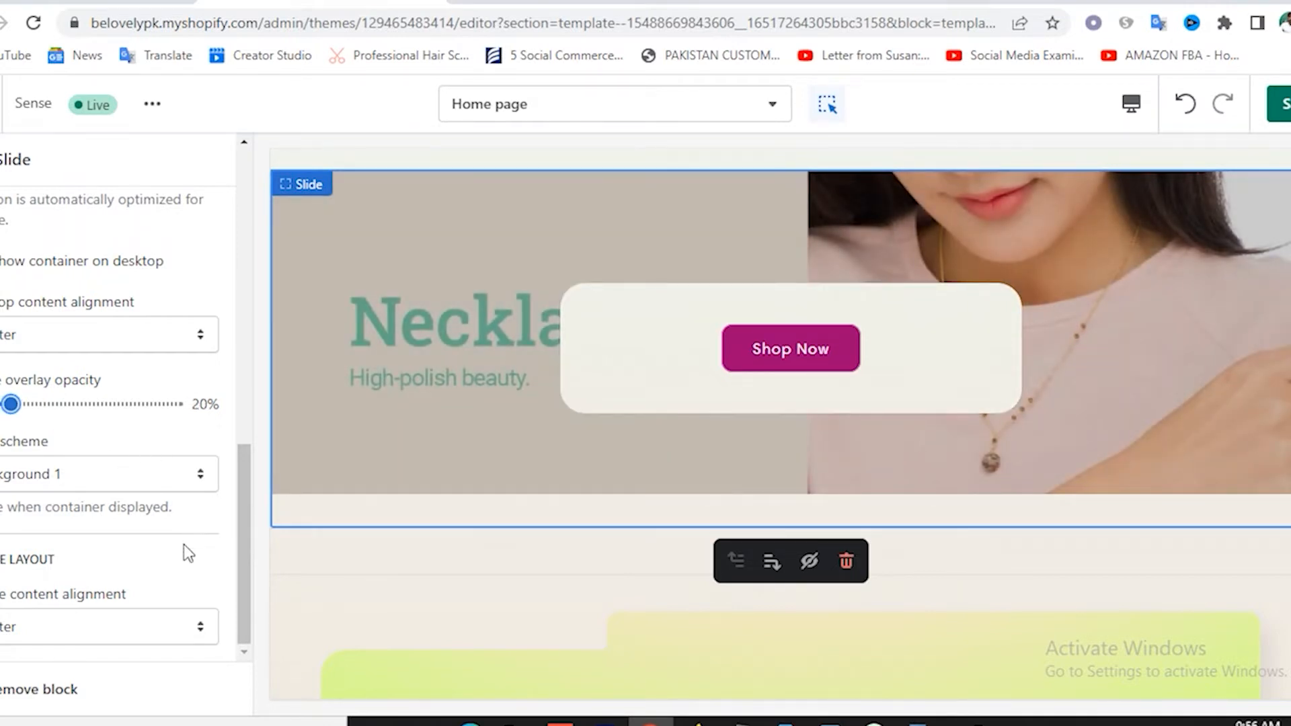
left_click(43, 626)
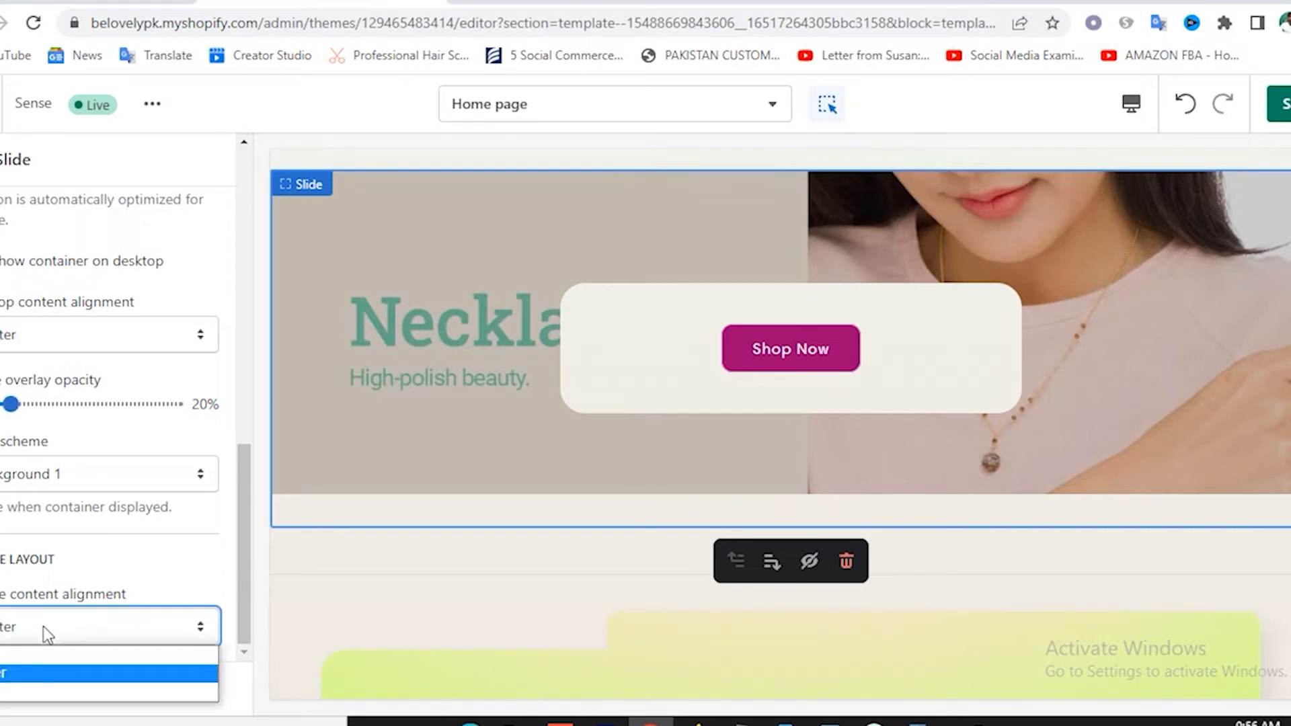
left_click(131, 570)
scroll(168, 560, "up", 4)
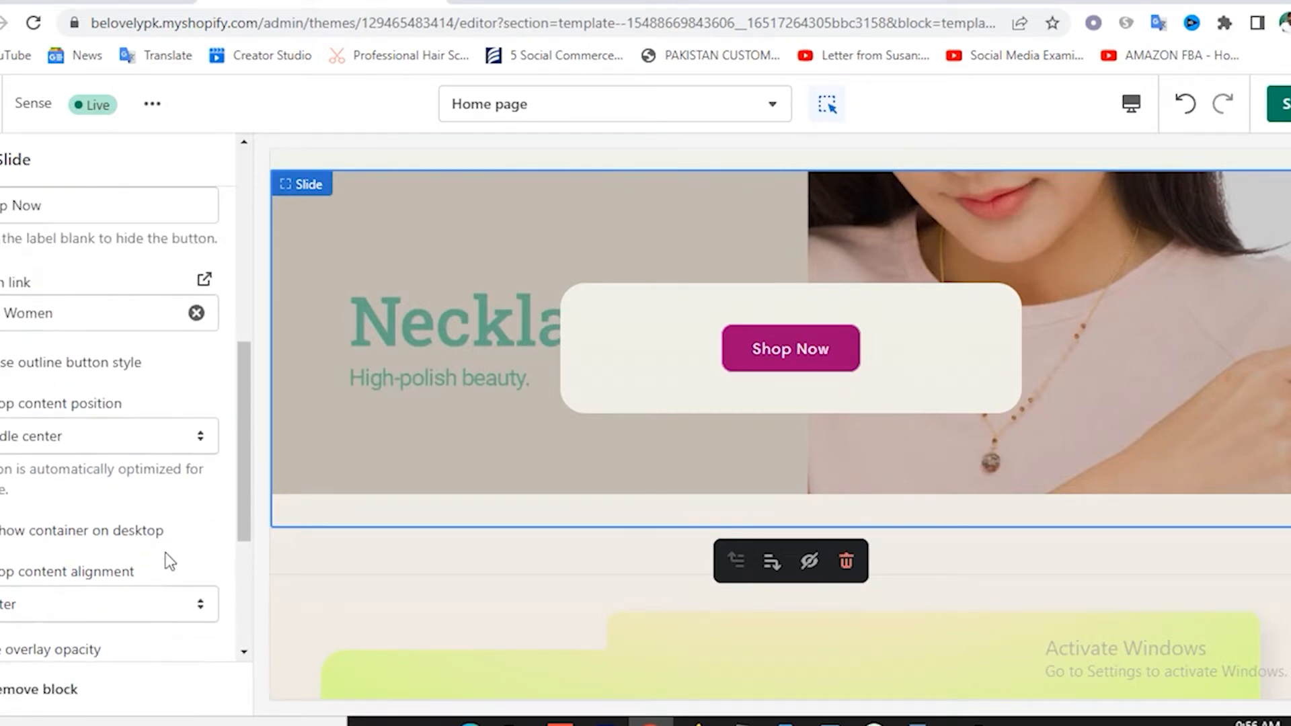
scroll(167, 562, "up", 4)
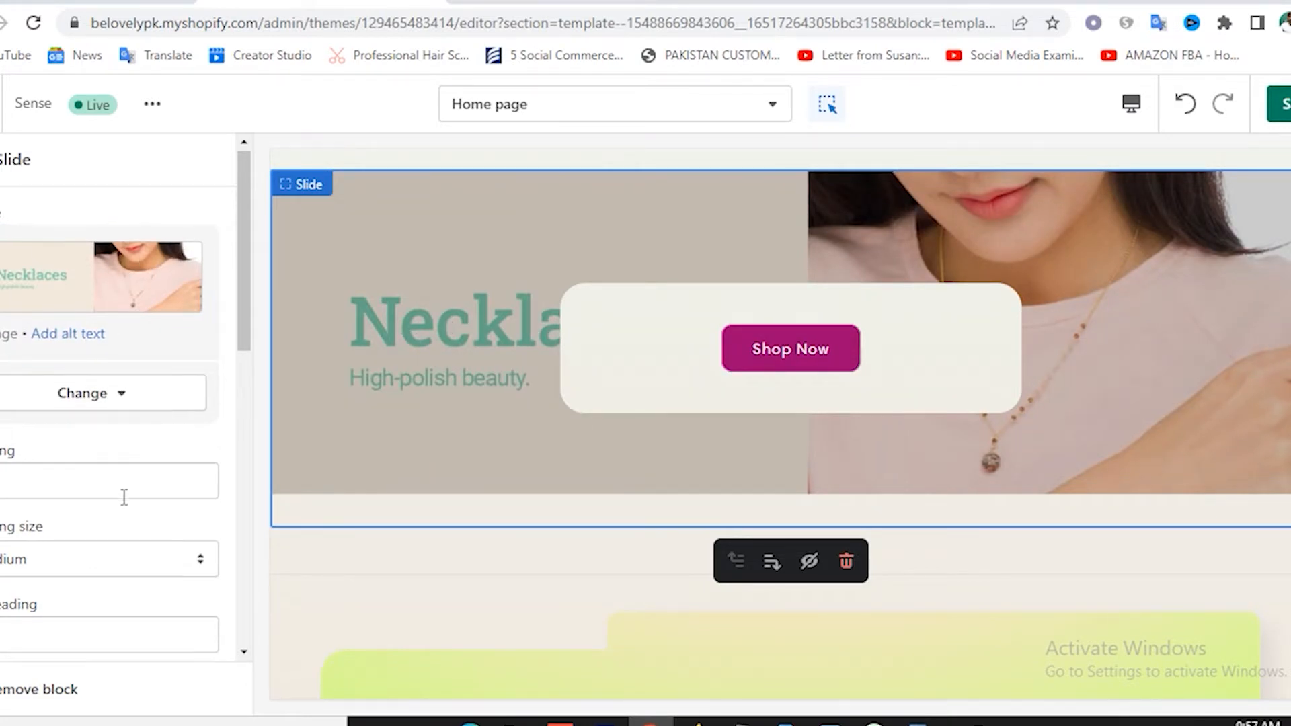
scroll(120, 487, "down", 10)
scroll(61, 363, "up", 10)
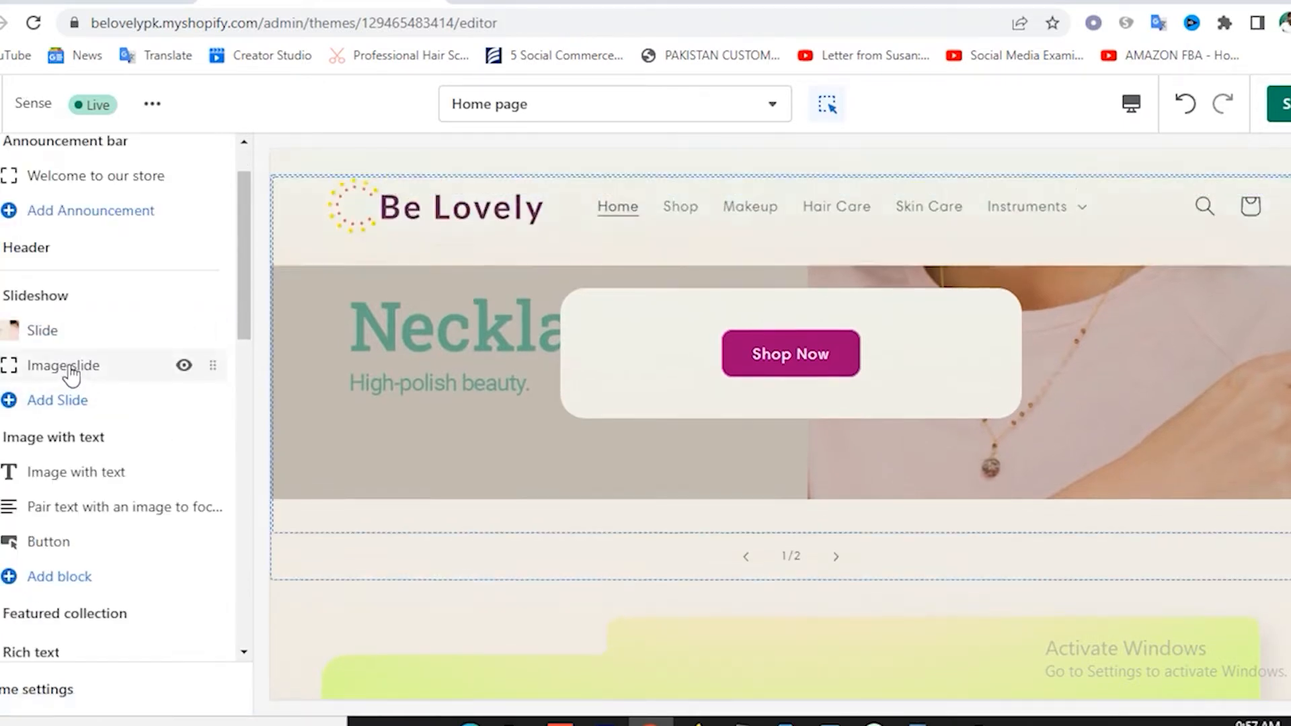
Upload Couple-Tee-Banner-1.jpg as the second slide's image.
left_click(70, 367)
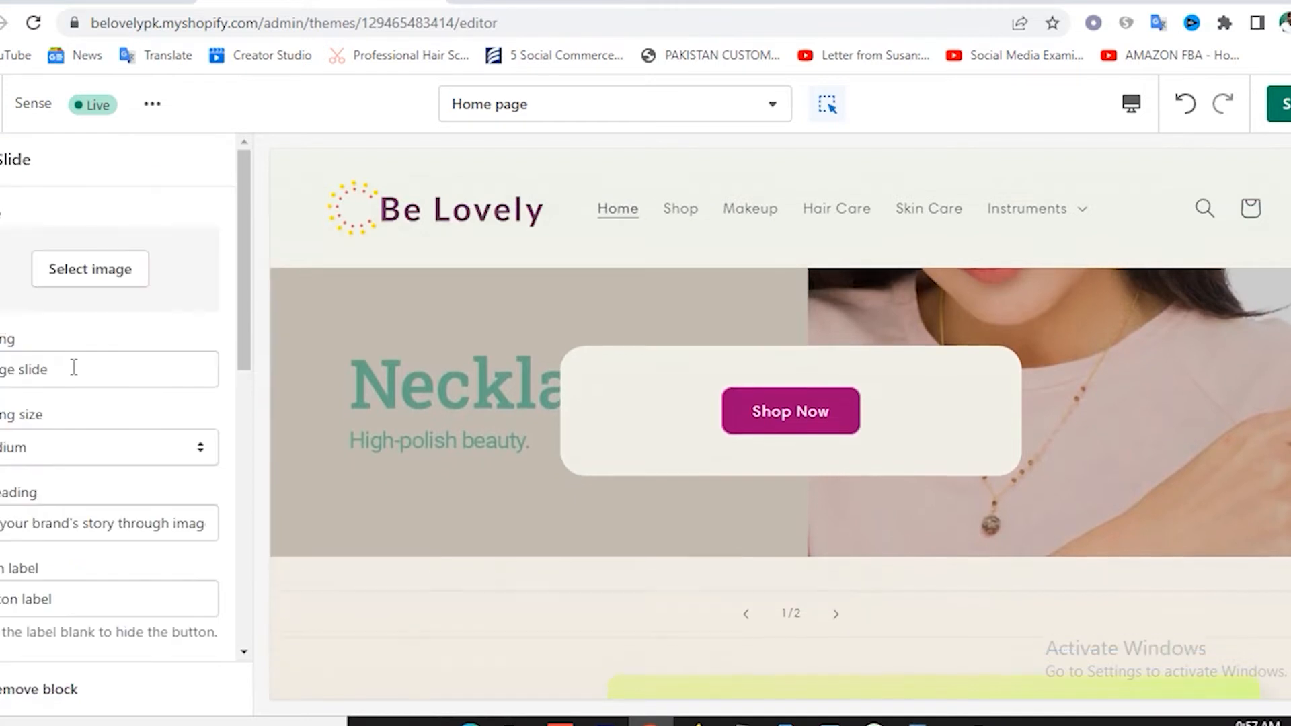
left_click(85, 289)
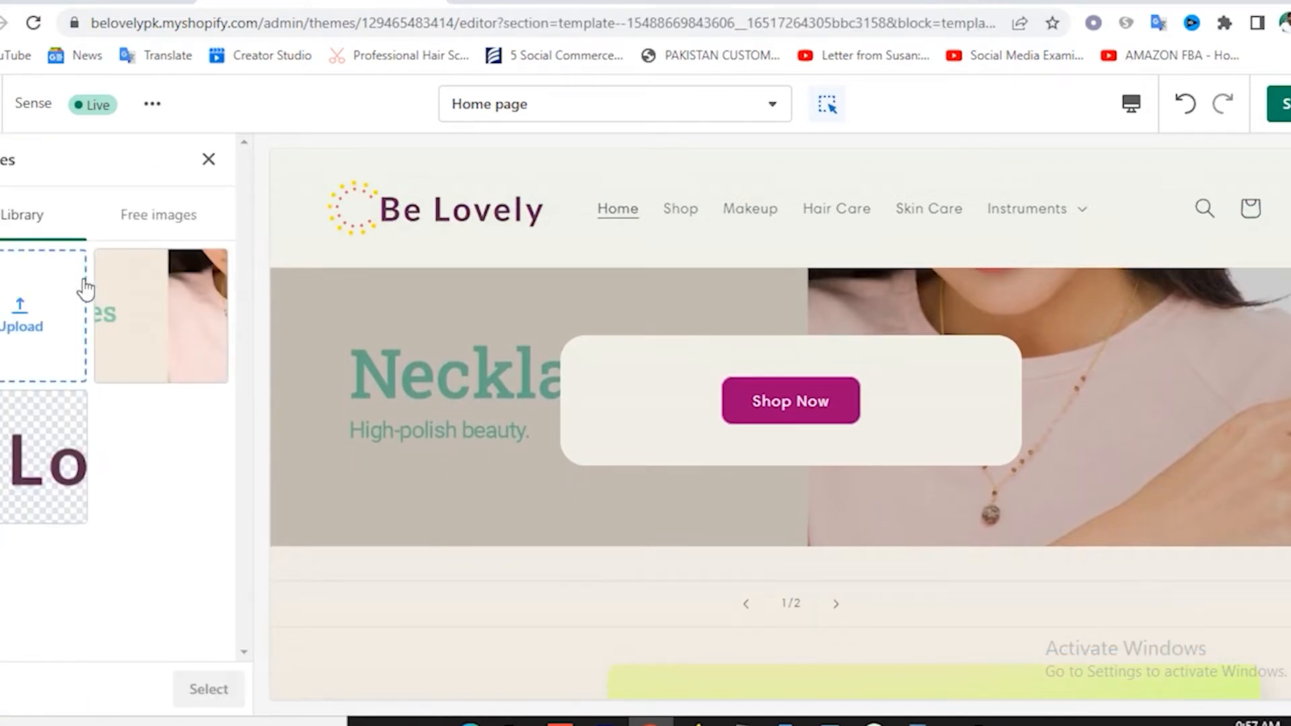
left_click(28, 336)
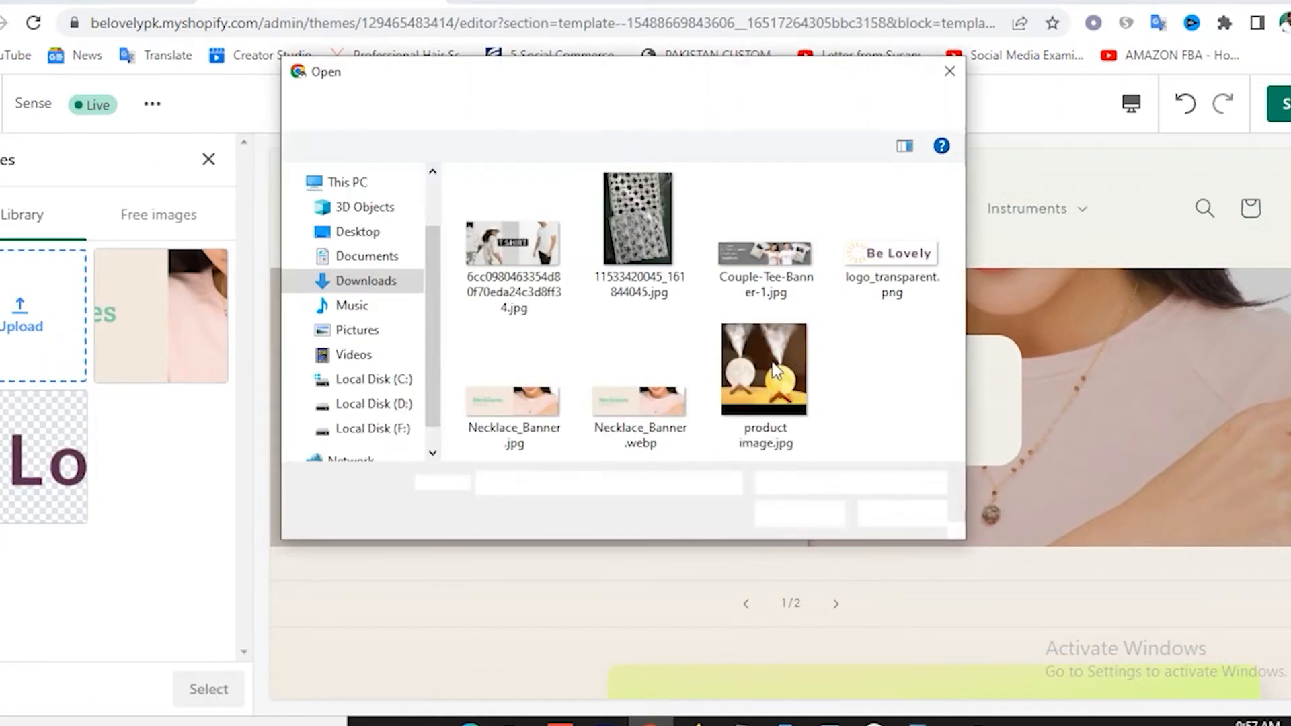
double_click(776, 258)
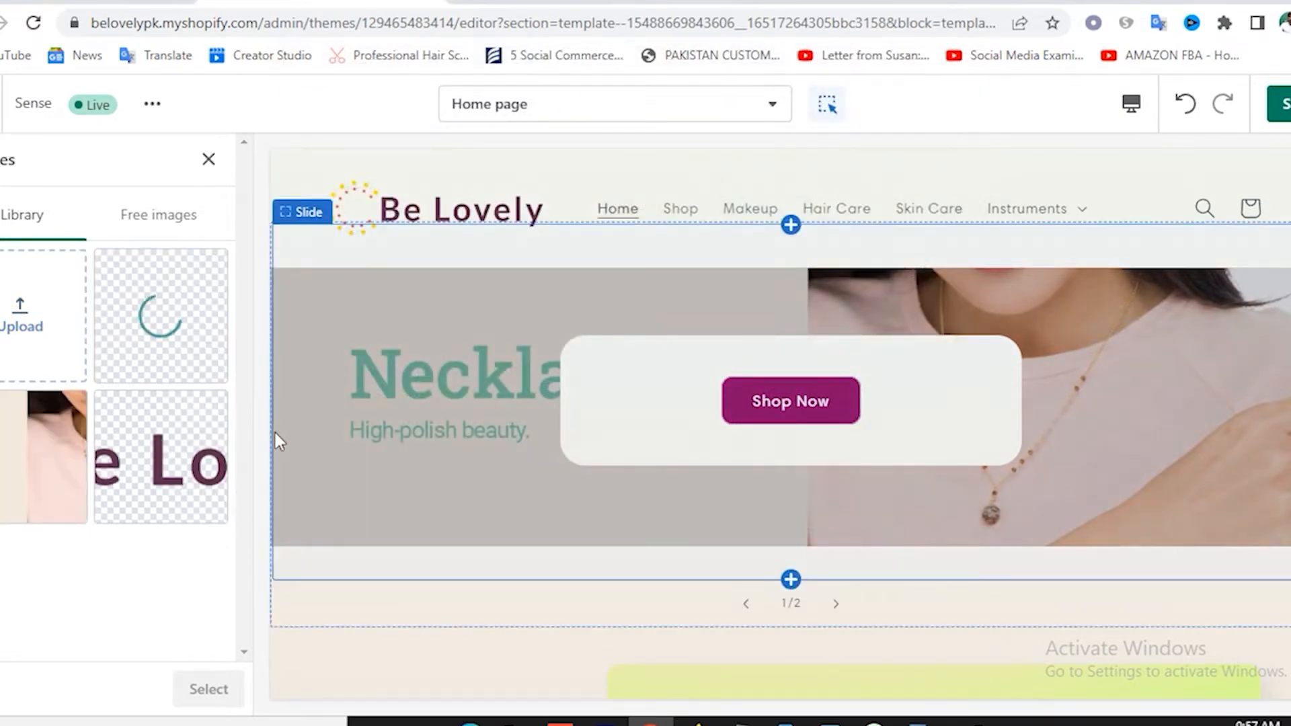
Delete the second slide's heading and keep its heading size at Medium.
left_click(70, 469)
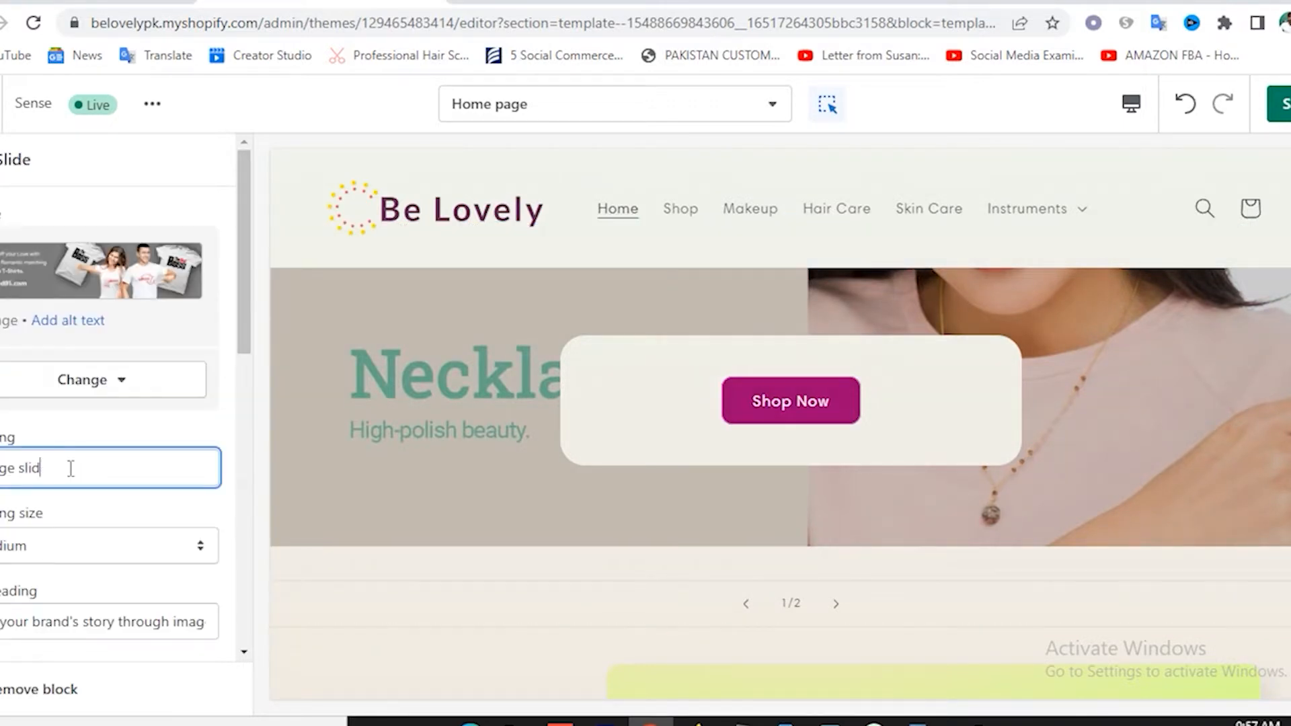
key("BackSpace")
key("BackSpace")
key("BackSpace")
key("BackSpace")
key("BackSpace")
key("BackSpace")
key("BackSpace")
key("BackSpace")
key("BackSpace")
key("BackSpace")
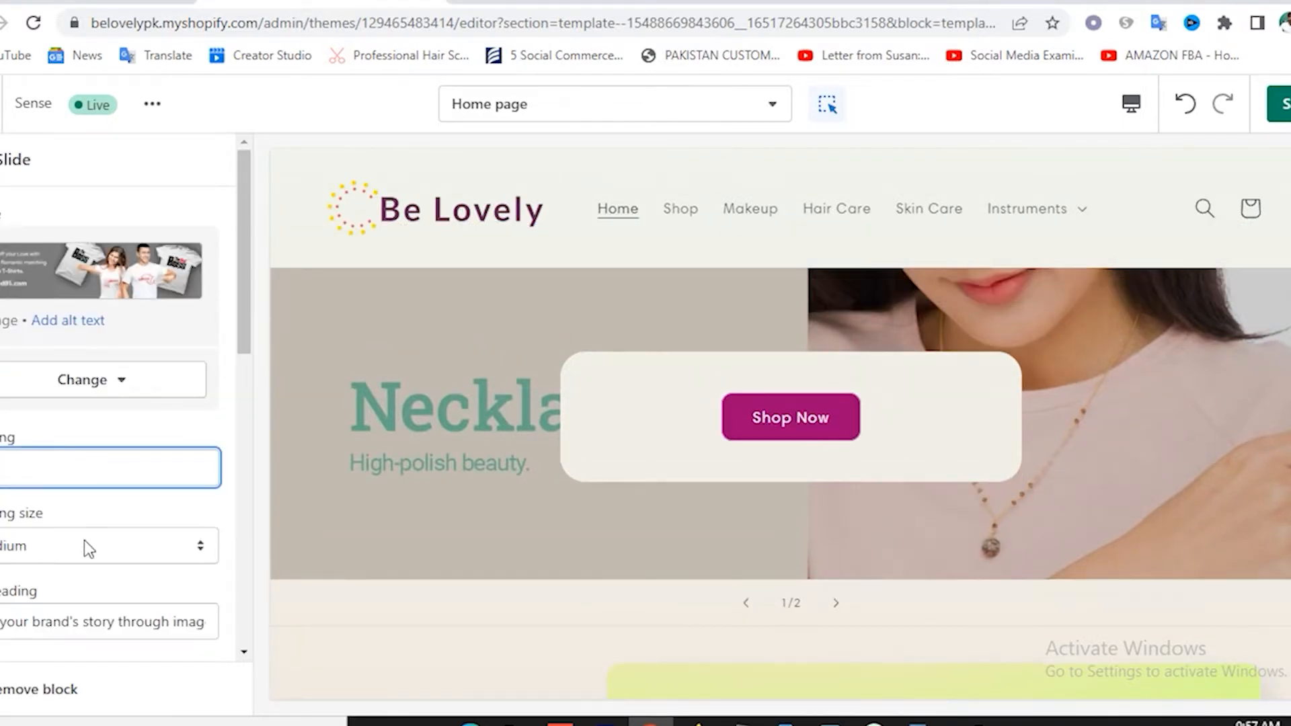
scroll(83, 538, "down", 3)
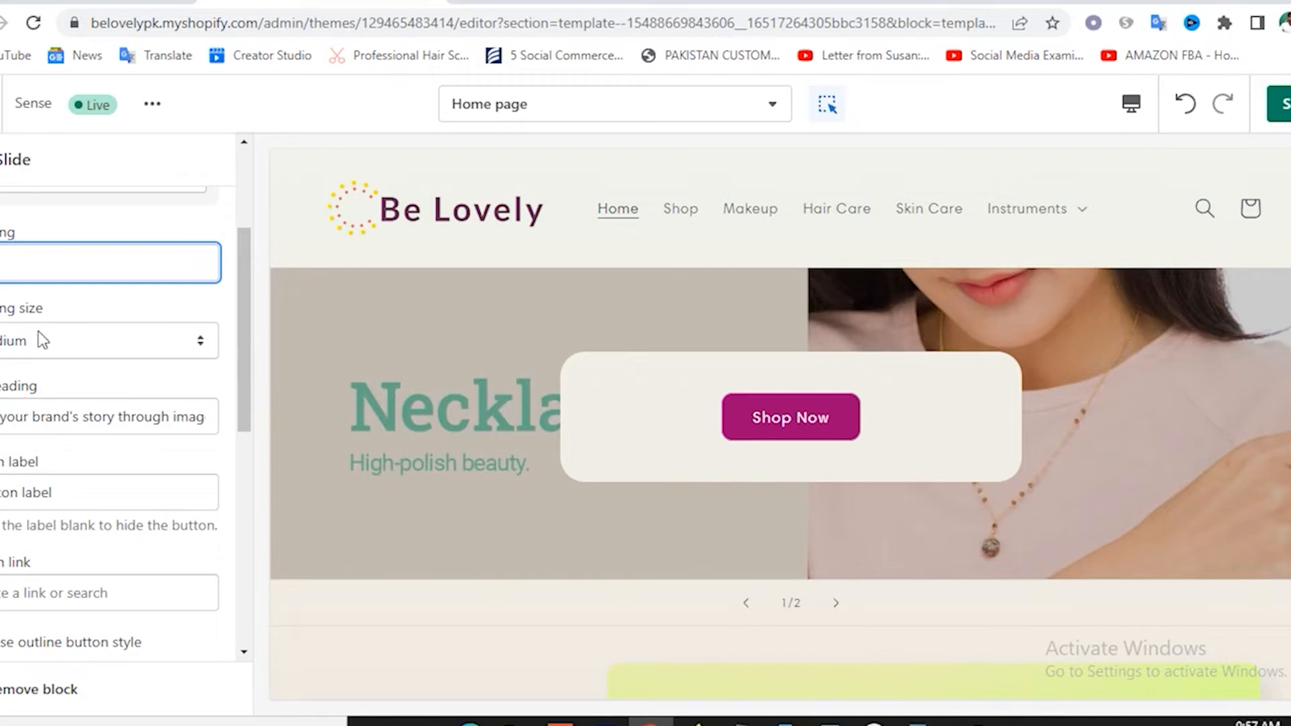
left_click(42, 339)
left_click(22, 368)
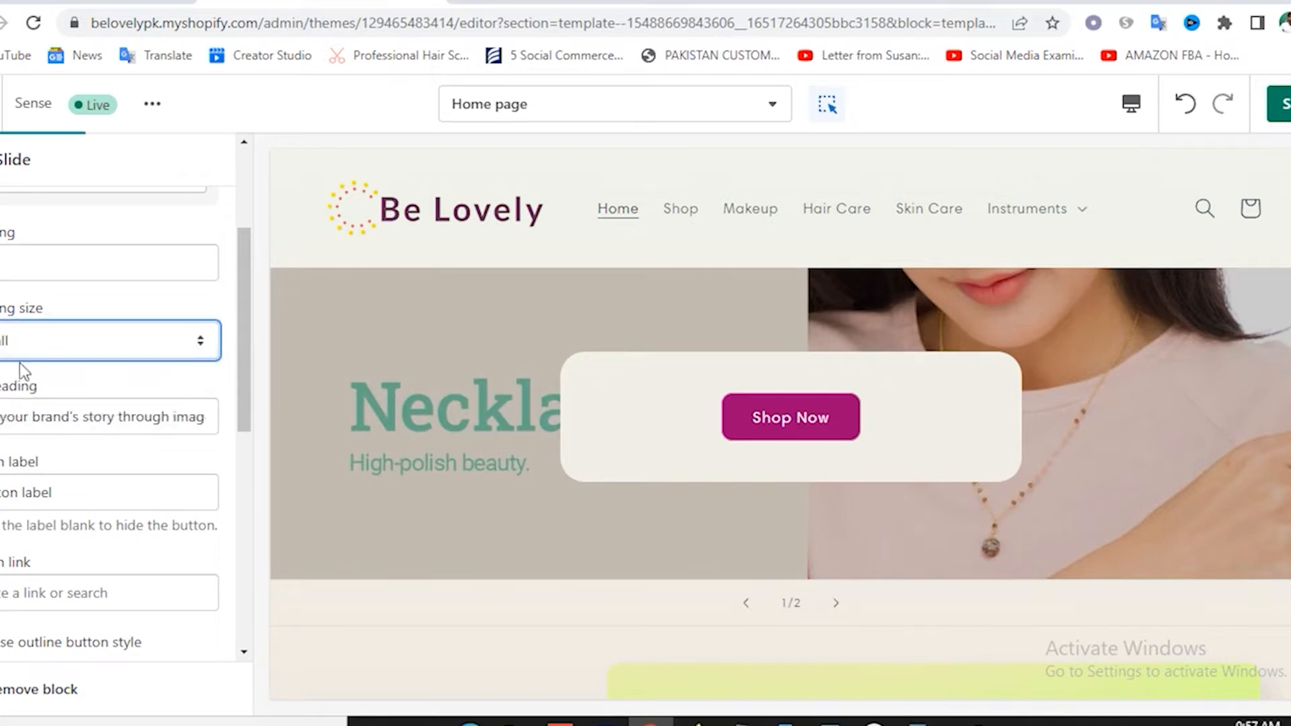
left_click(19, 360)
left_click(27, 386)
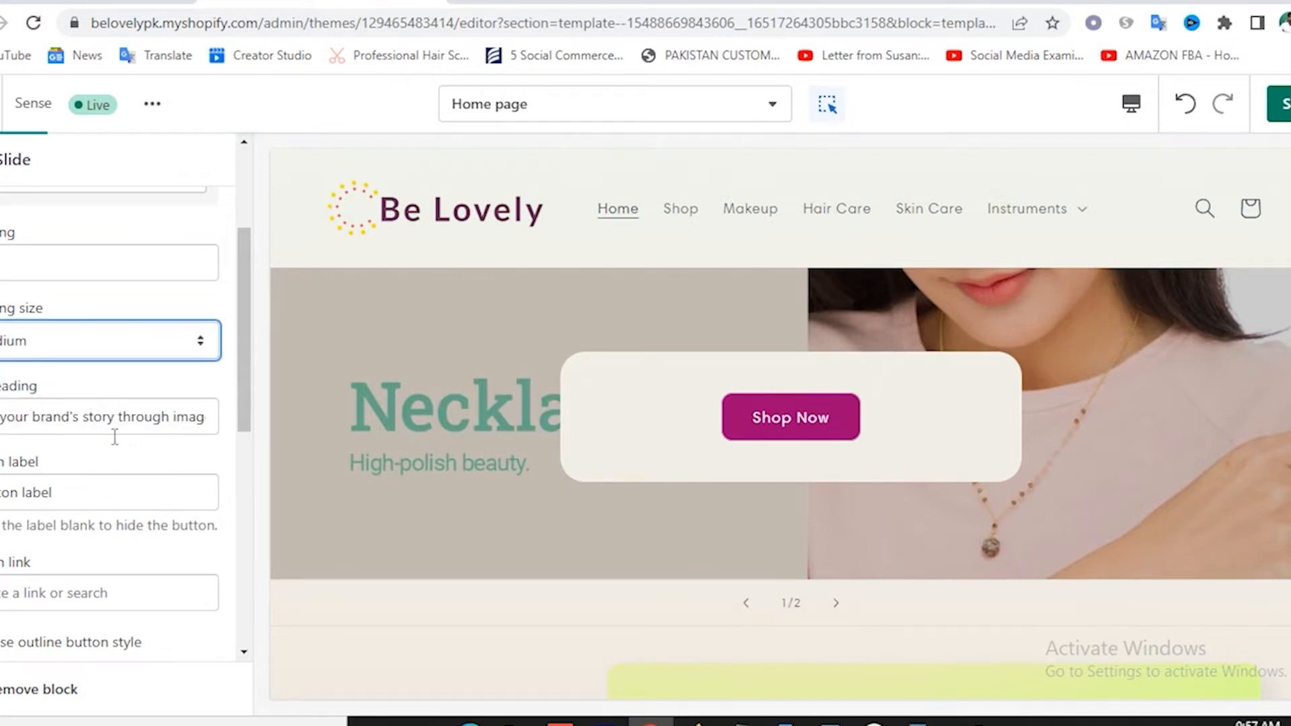
Clear the slide's subheading and its placeholder button label.
left_click(68, 421)
key("ctrl+a")
key("BackSpace")
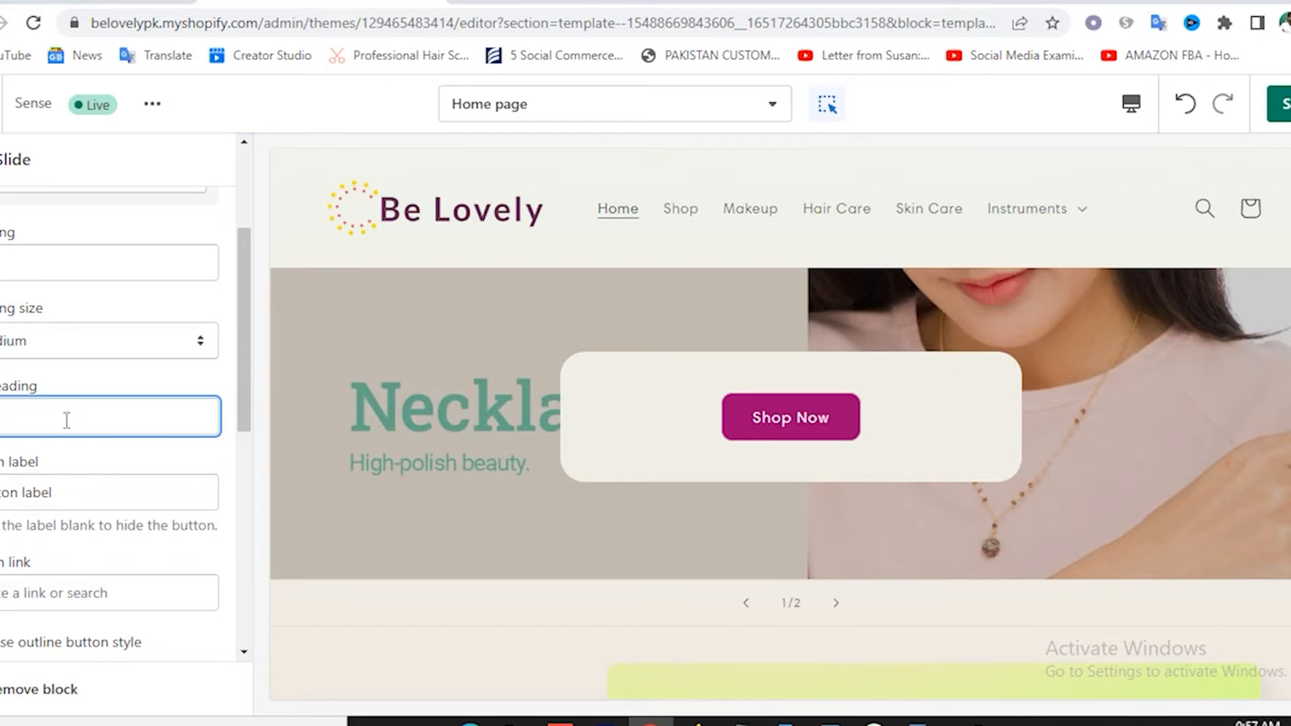
scroll(120, 403, "down", 3)
left_click(67, 294)
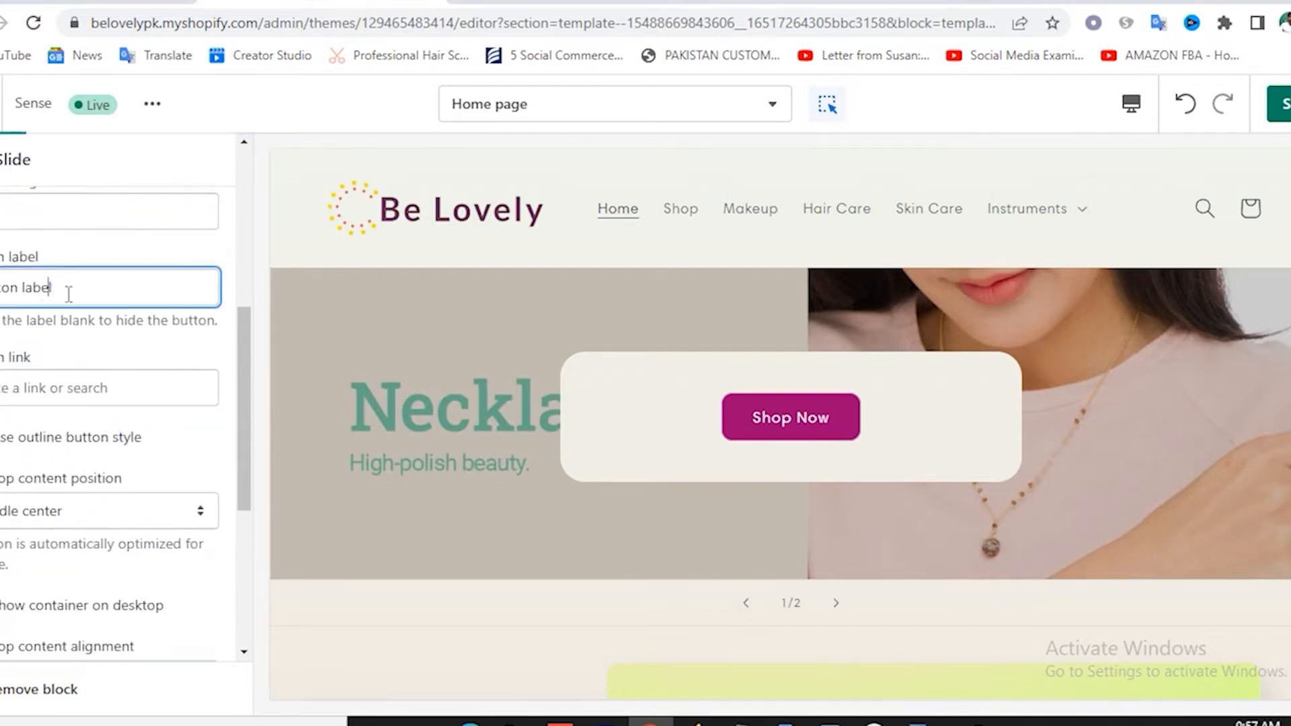
key("ctrl+a")
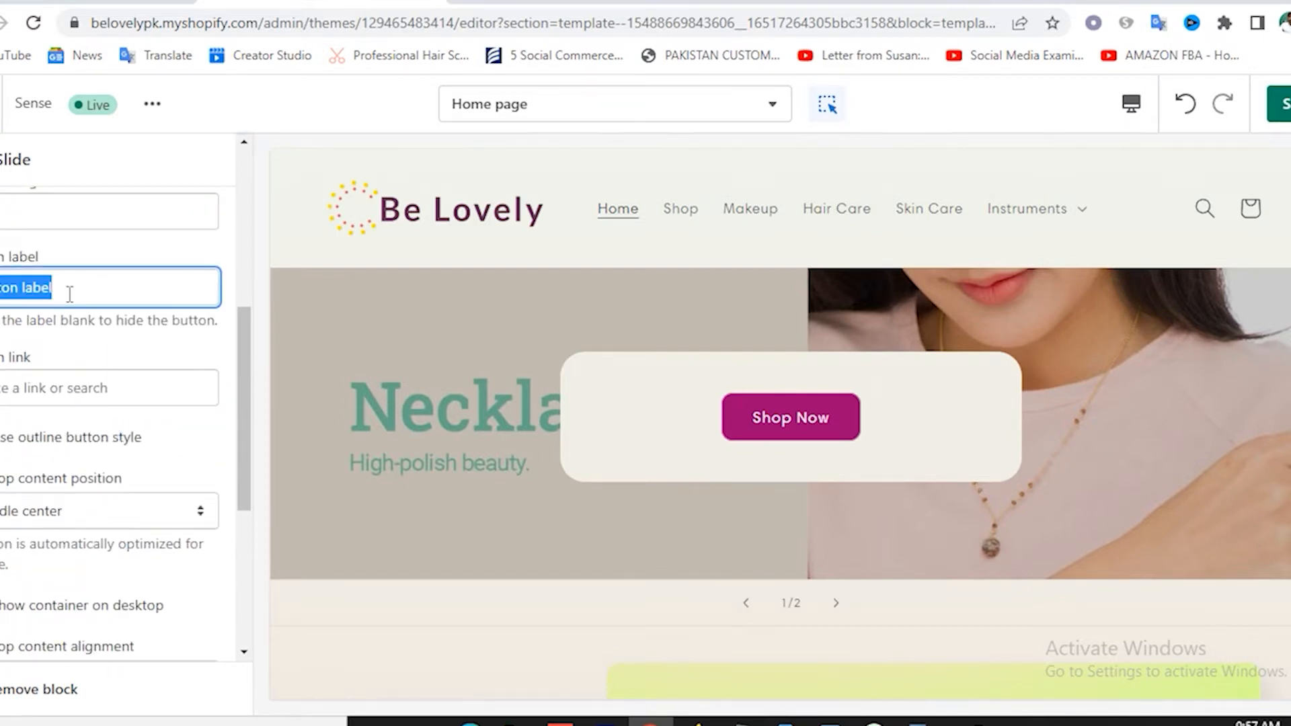
key("BackSpace")
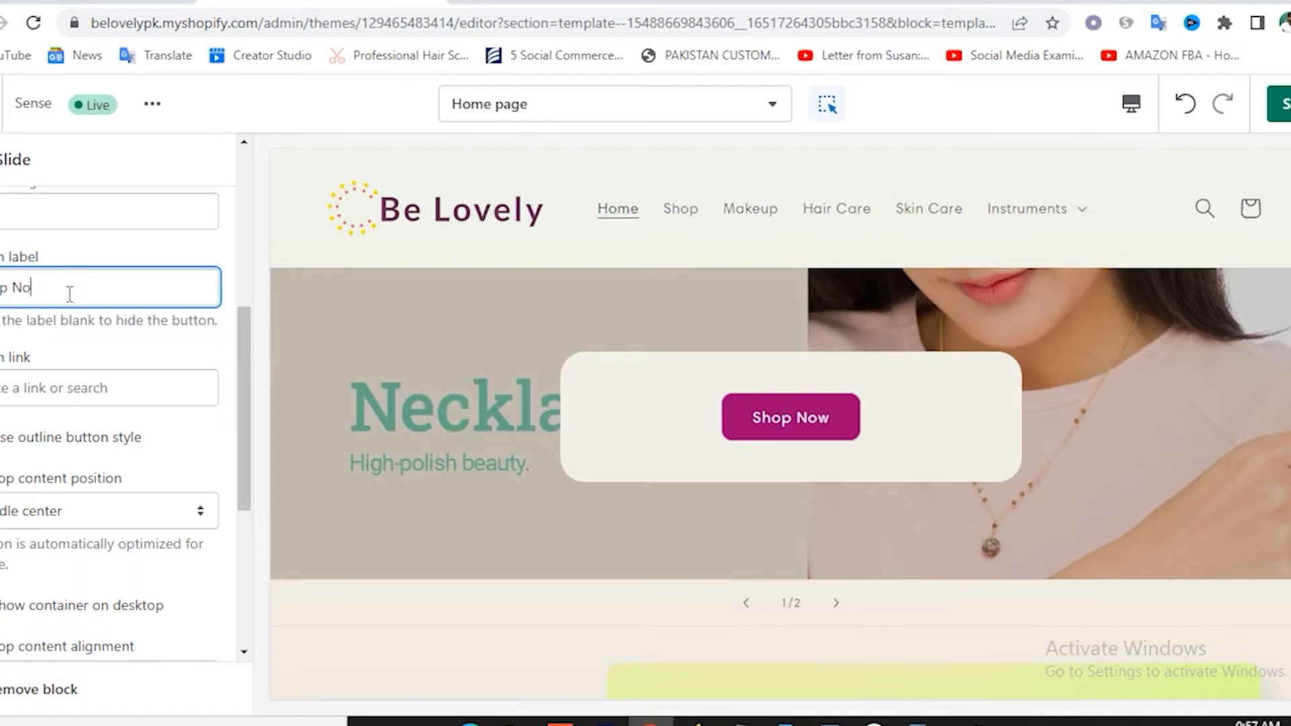
Link the second slide's button to the Men collection instead of Women.
left_click(49, 374)
left_click(62, 139)
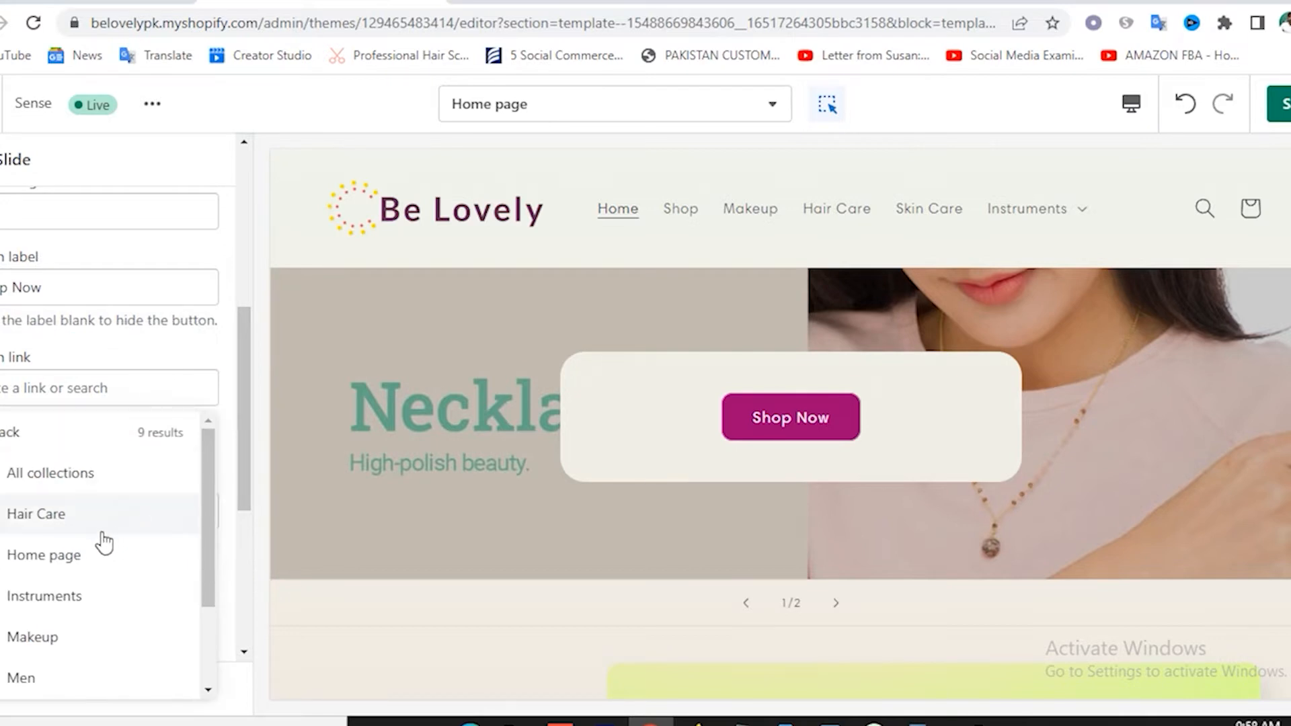
scroll(101, 547, "down", 2)
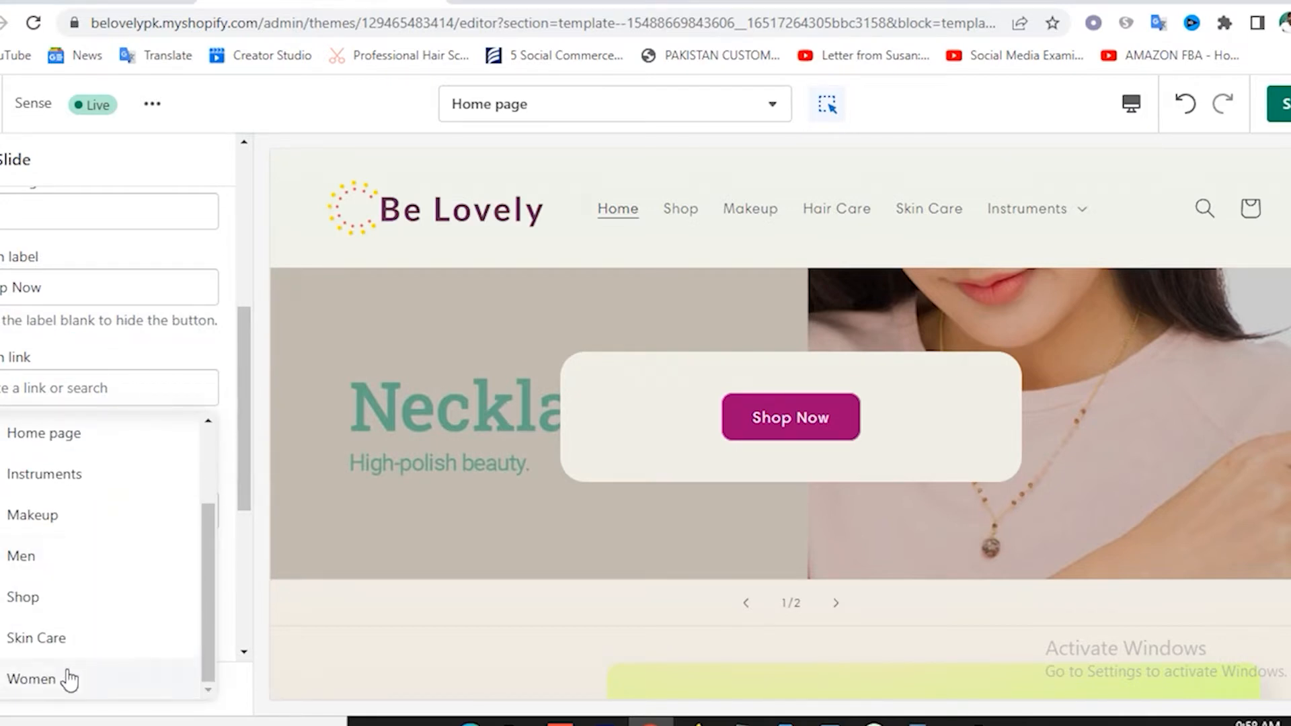
left_click(46, 684)
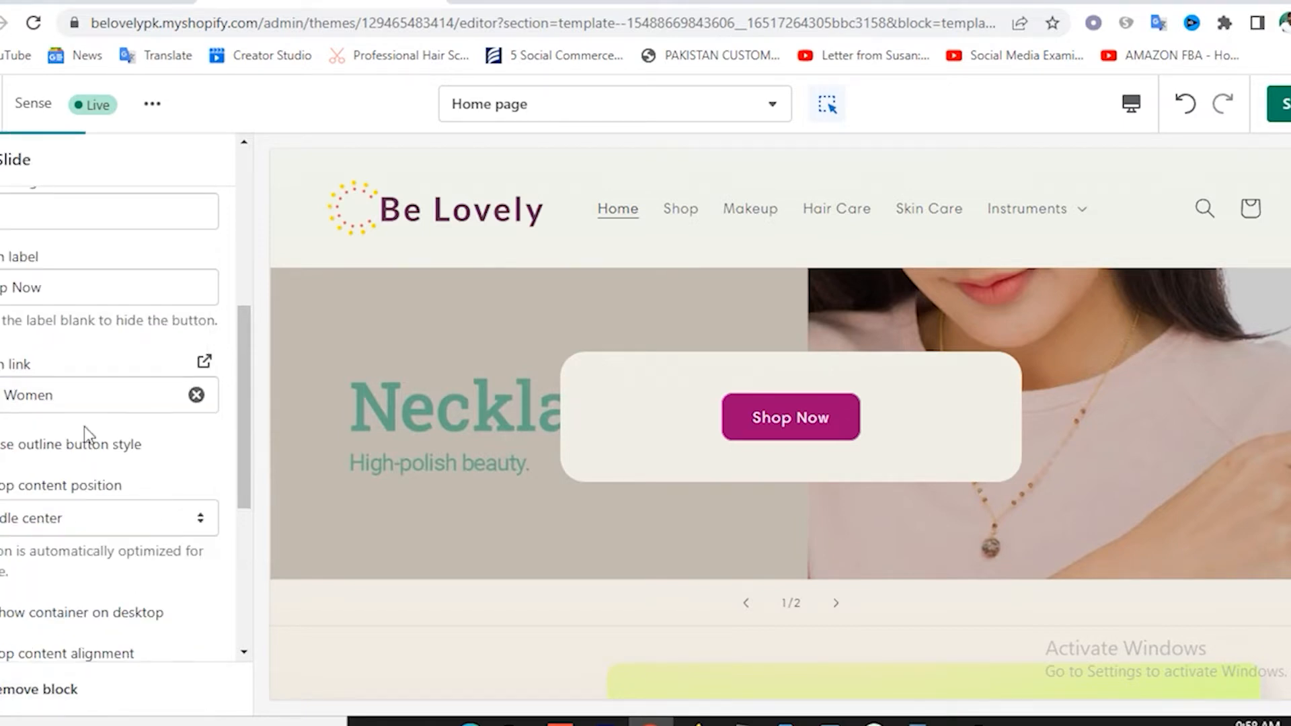
left_click(196, 396)
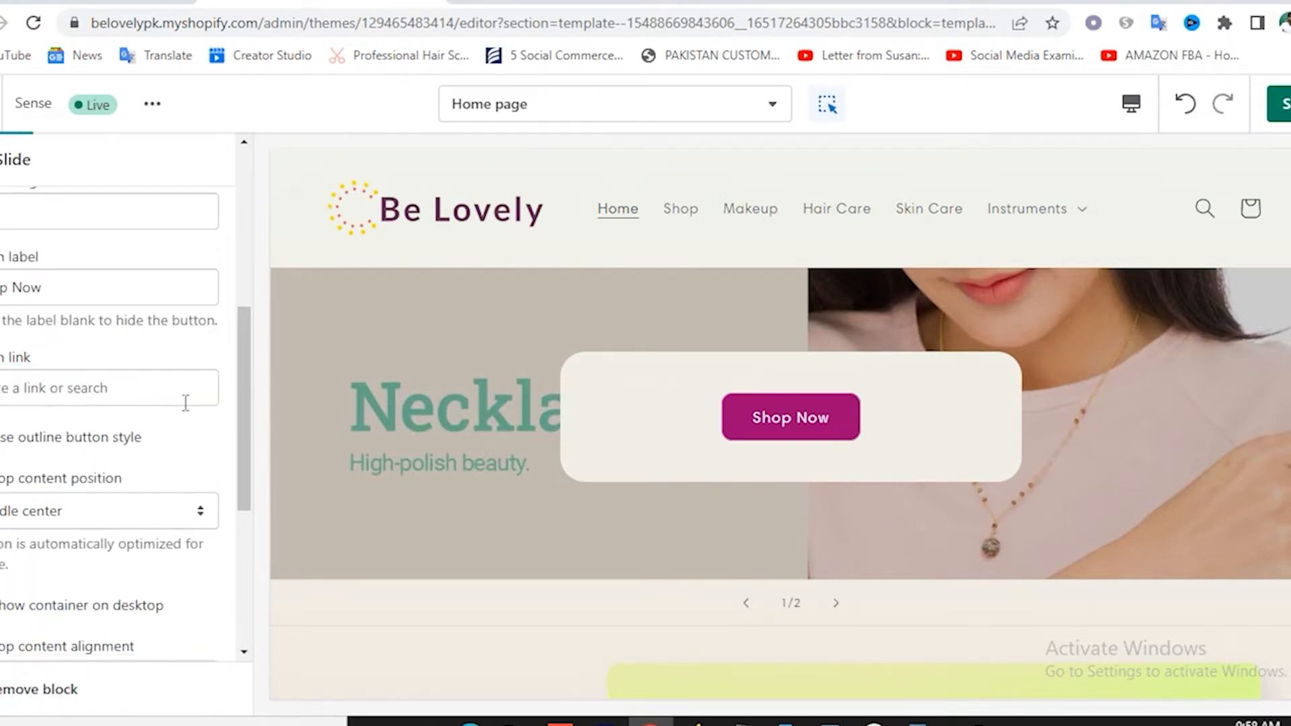
left_click(48, 388)
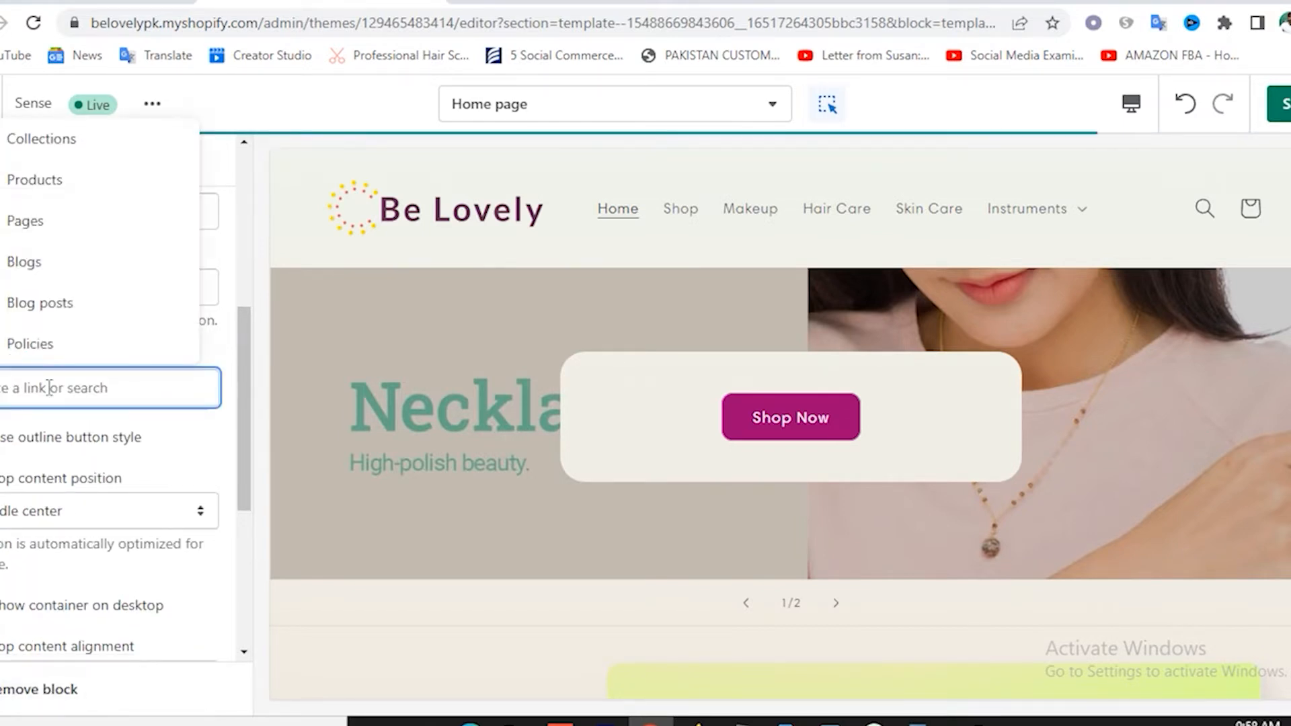
left_click(27, 143)
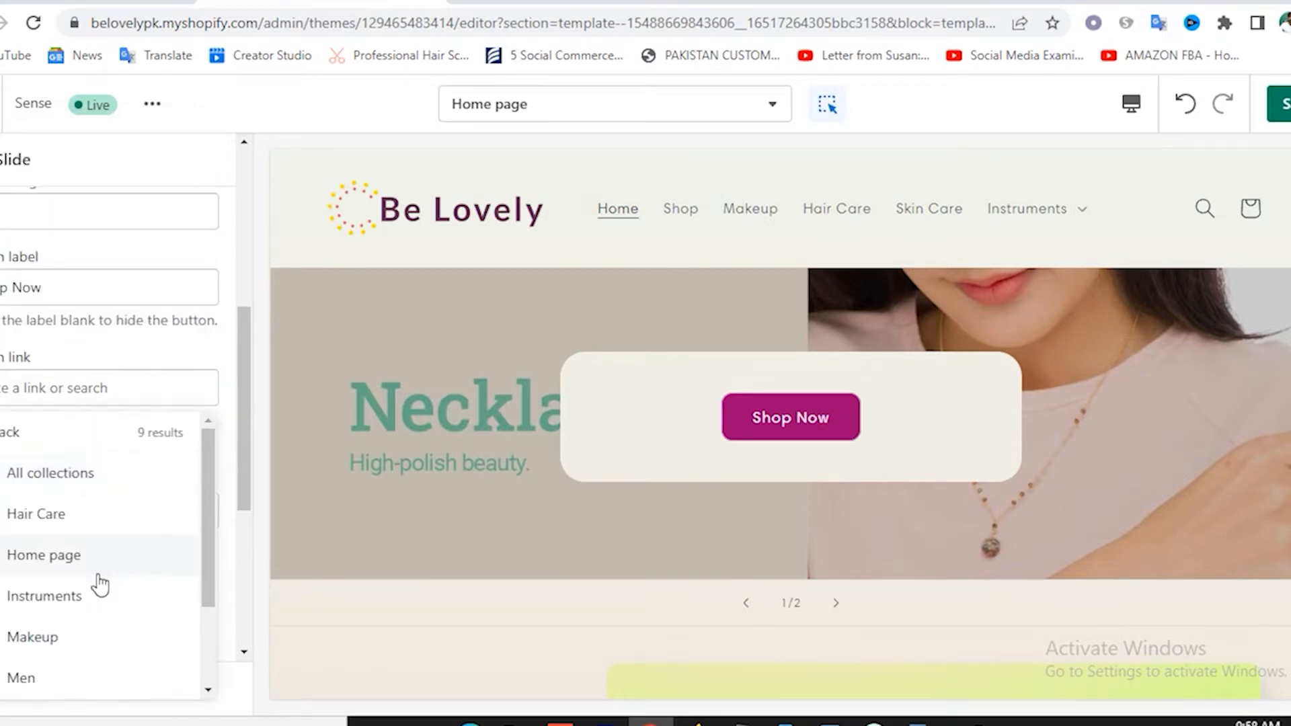
left_click(22, 679)
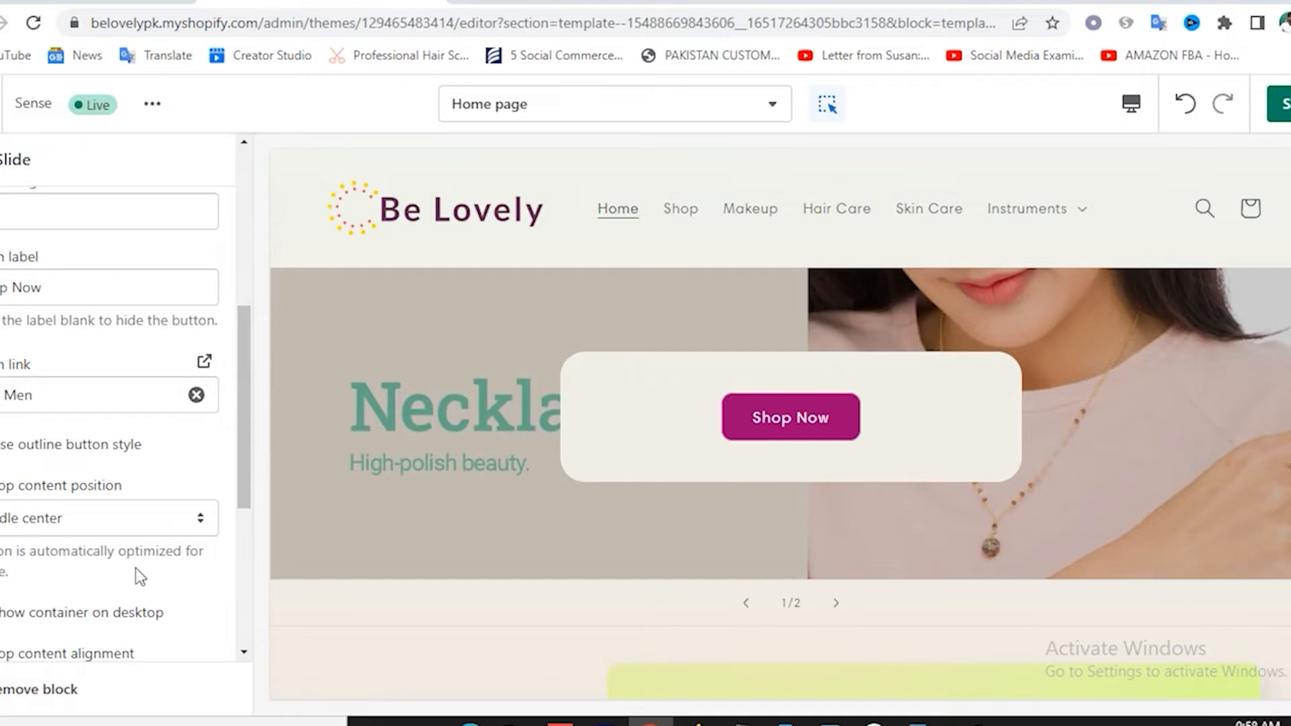
Give the T-shirt slide the Background 2 colour scheme.
scroll(131, 560, "down", 5)
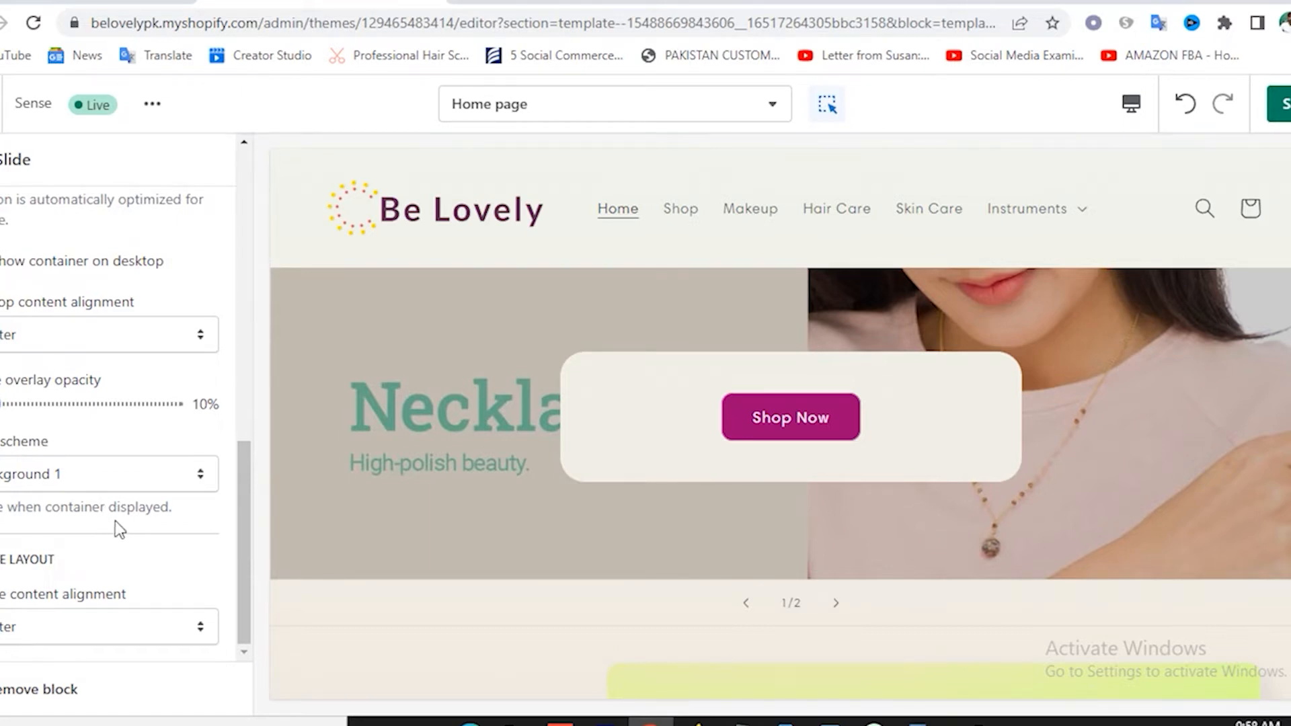
left_click(89, 473)
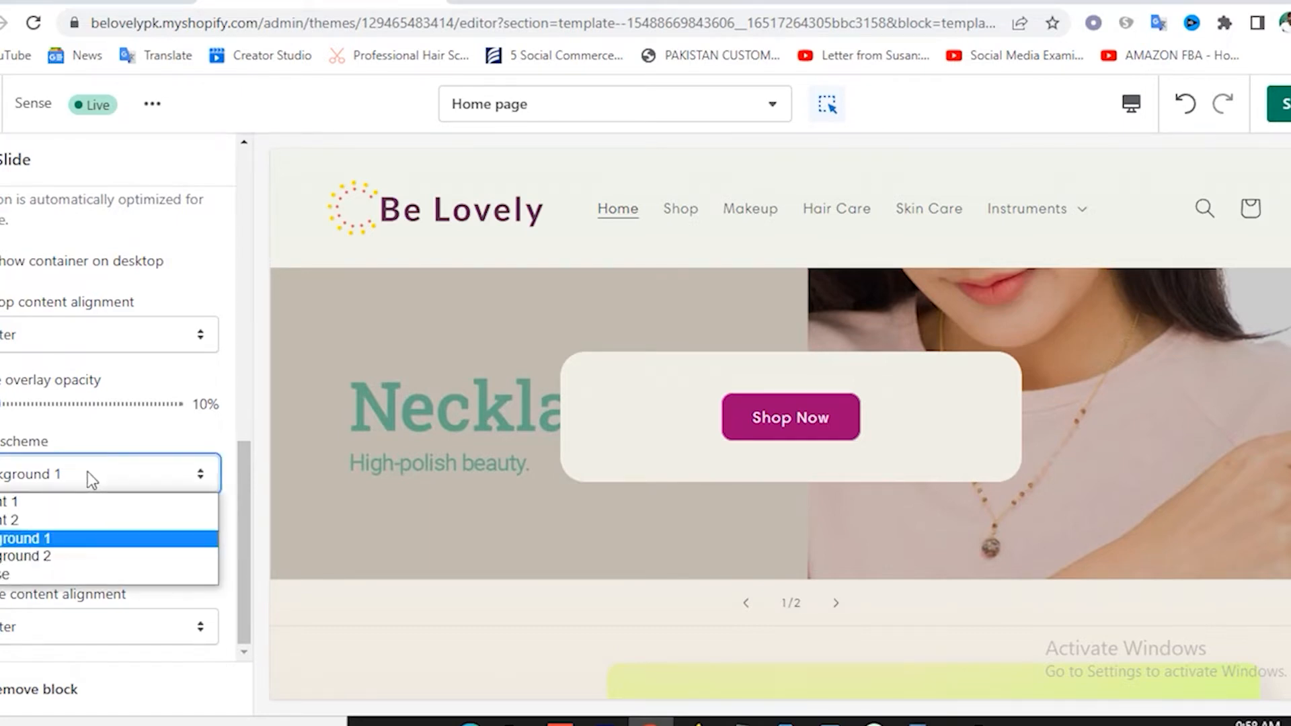
left_click(47, 557)
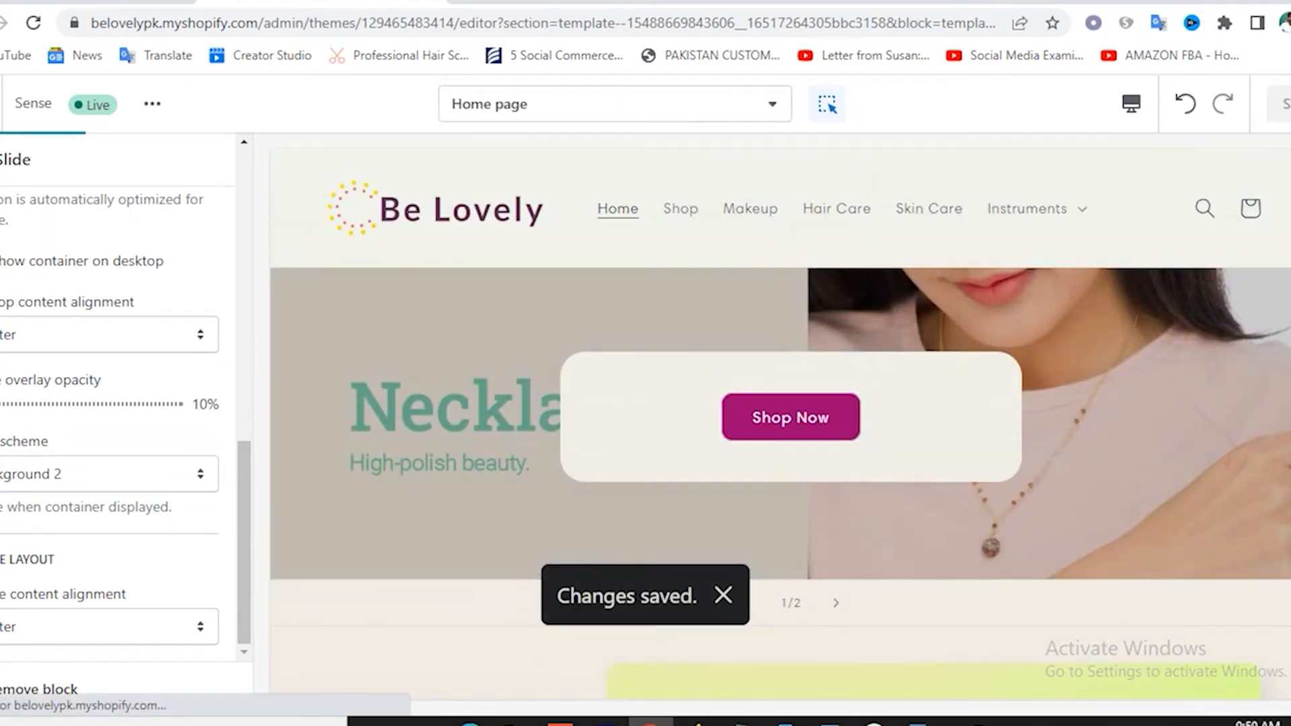
left_click(1, 160)
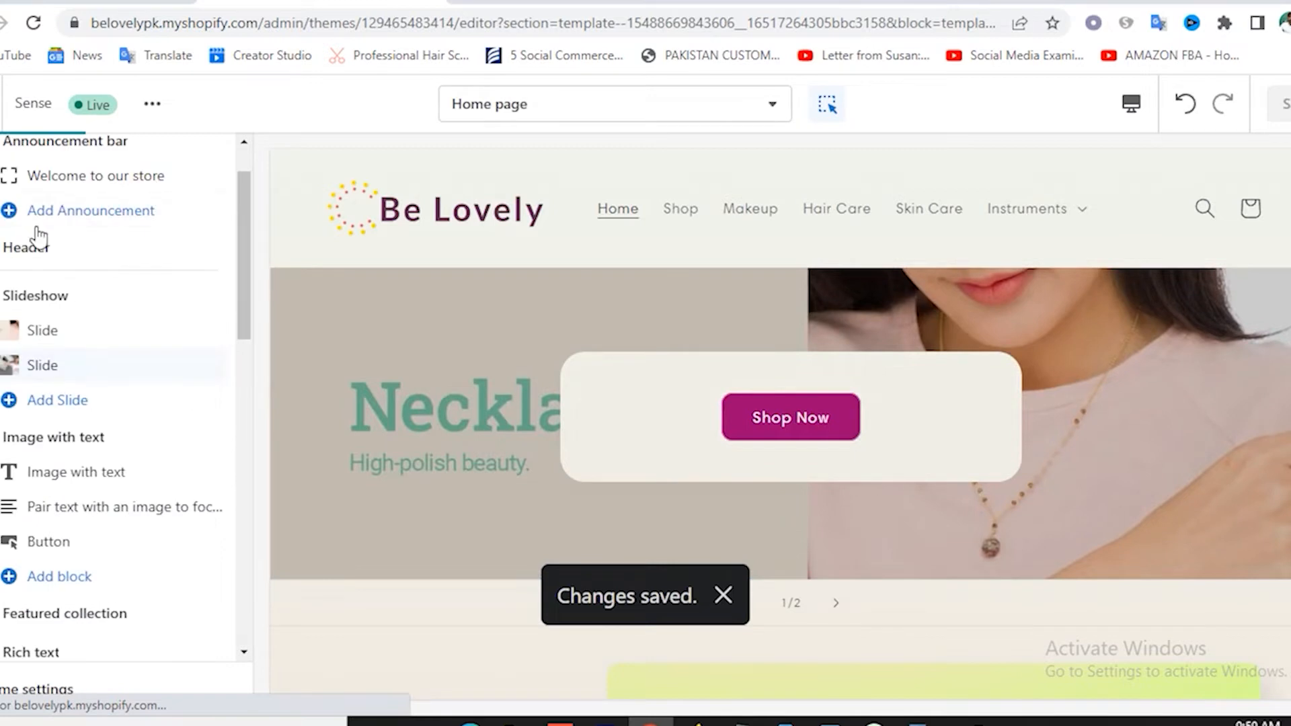
Turn on auto-rotate for the Slideshow section, changing slides every 3 seconds.
left_click(60, 299)
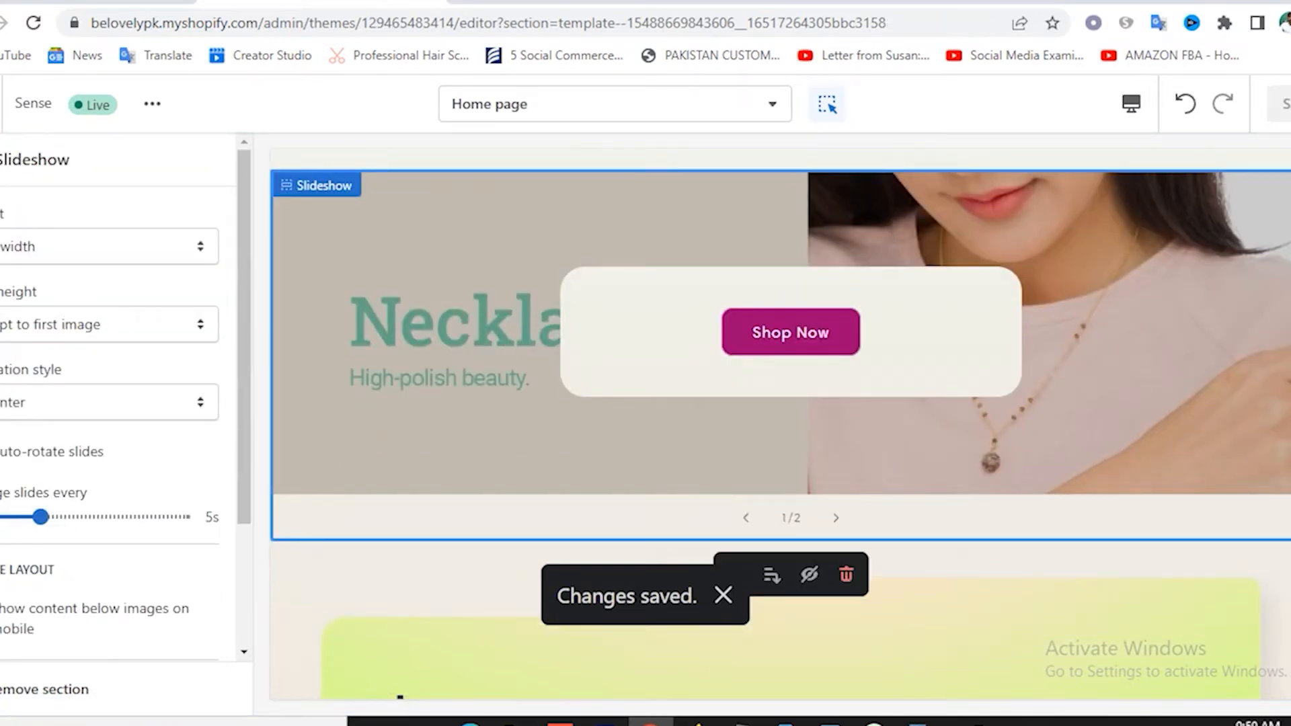
left_click(2, 473)
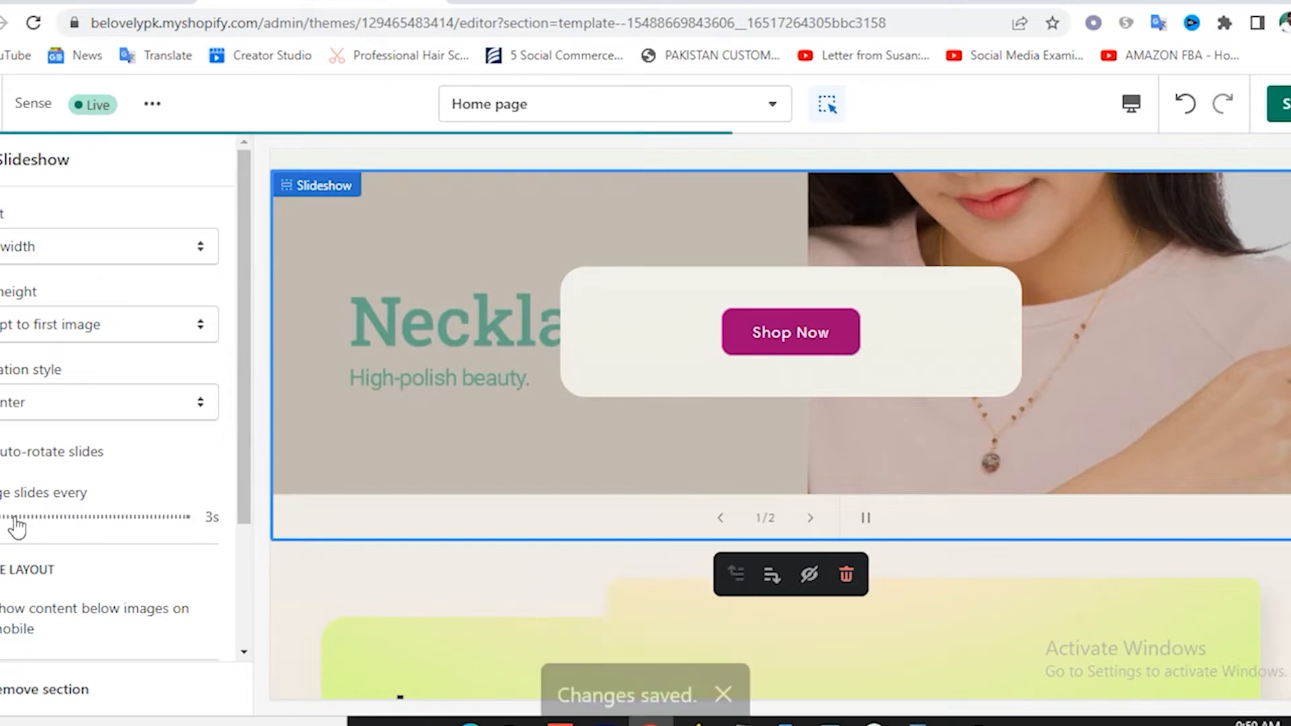
scroll(177, 489, "down", 3)
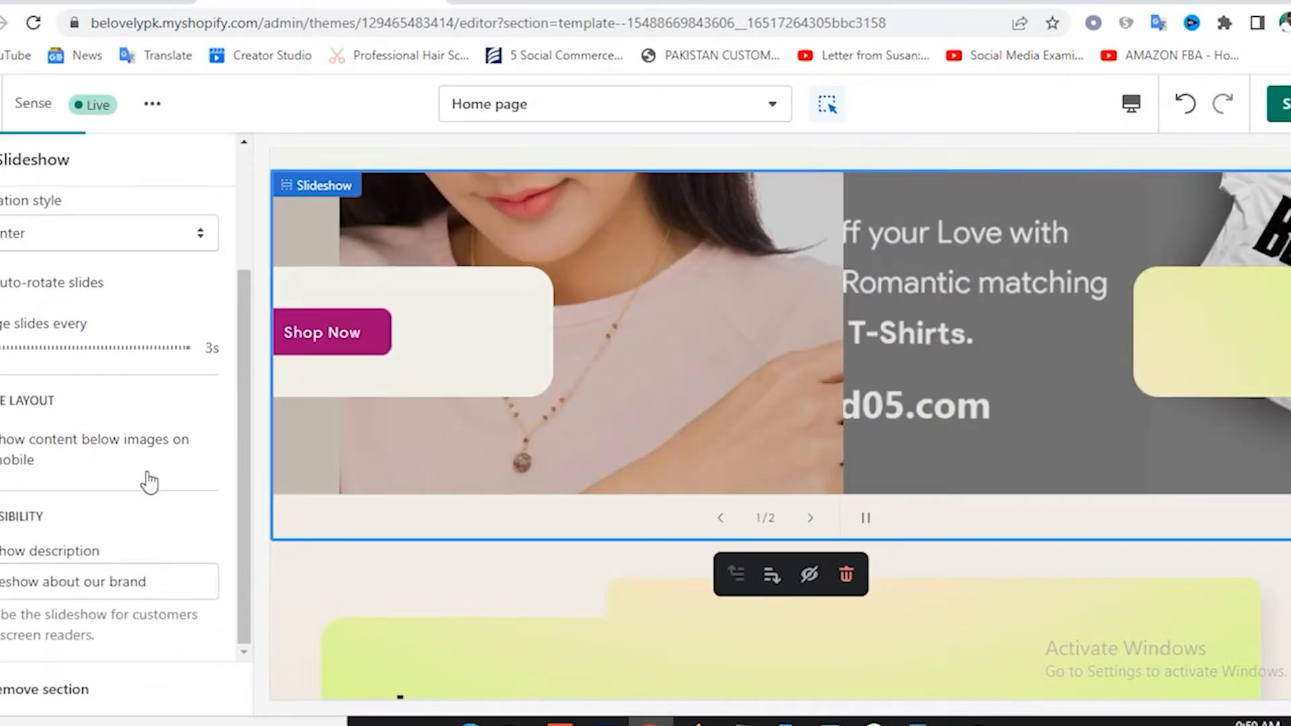
scroll(145, 482, "up", 3)
left_click(1, 159)
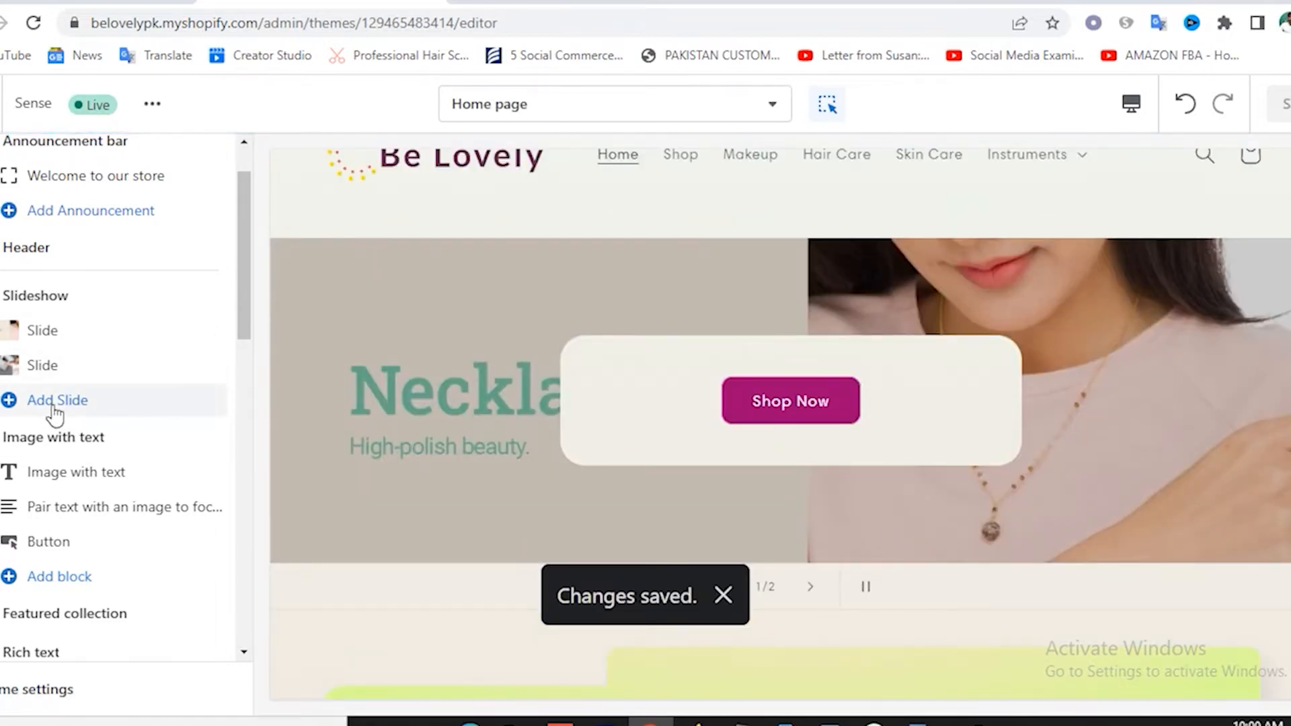
Add a third slide to the slideshow and upload the T-shirt banner photo as its image.
left_click(54, 404)
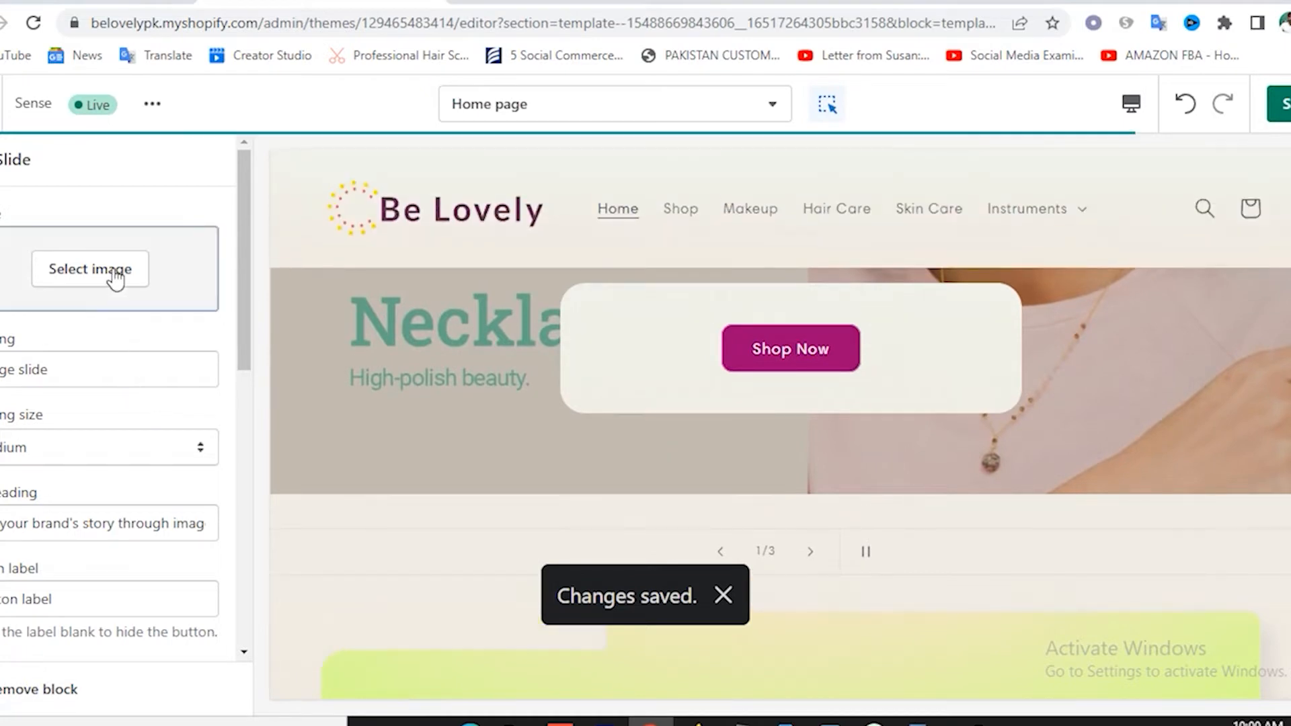
left_click(113, 269)
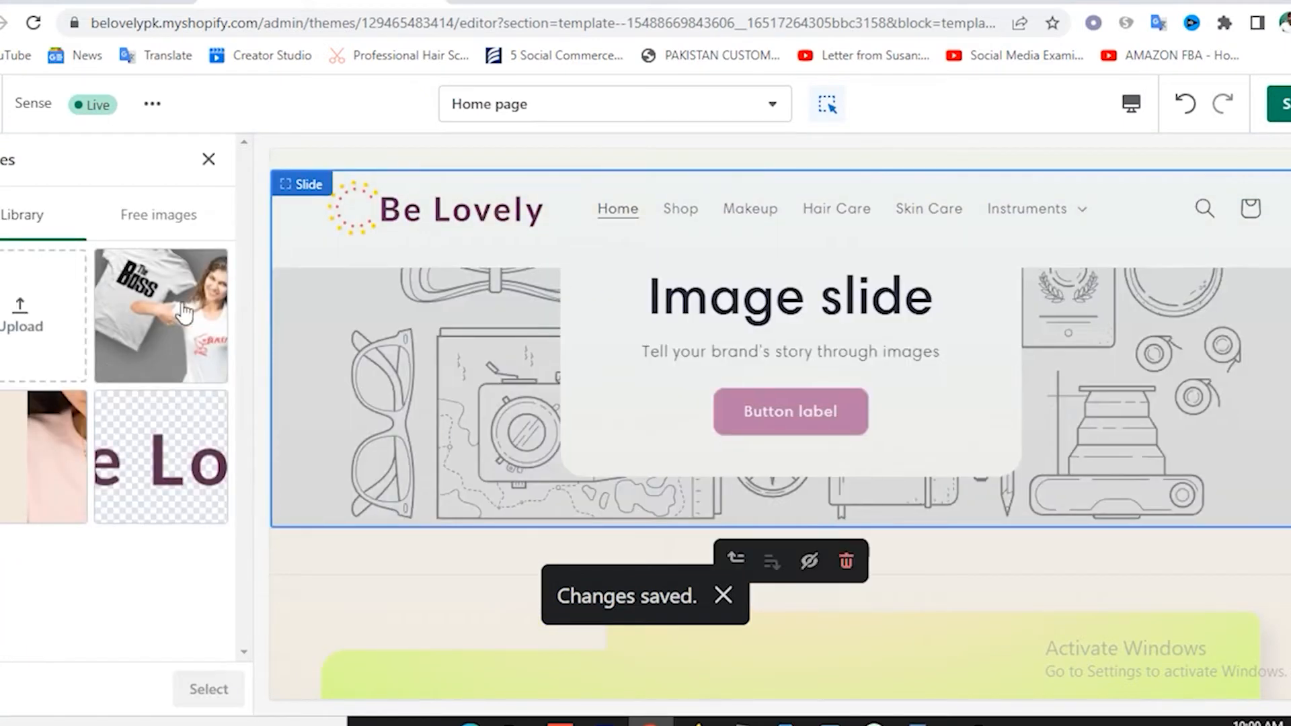
left_click(18, 328)
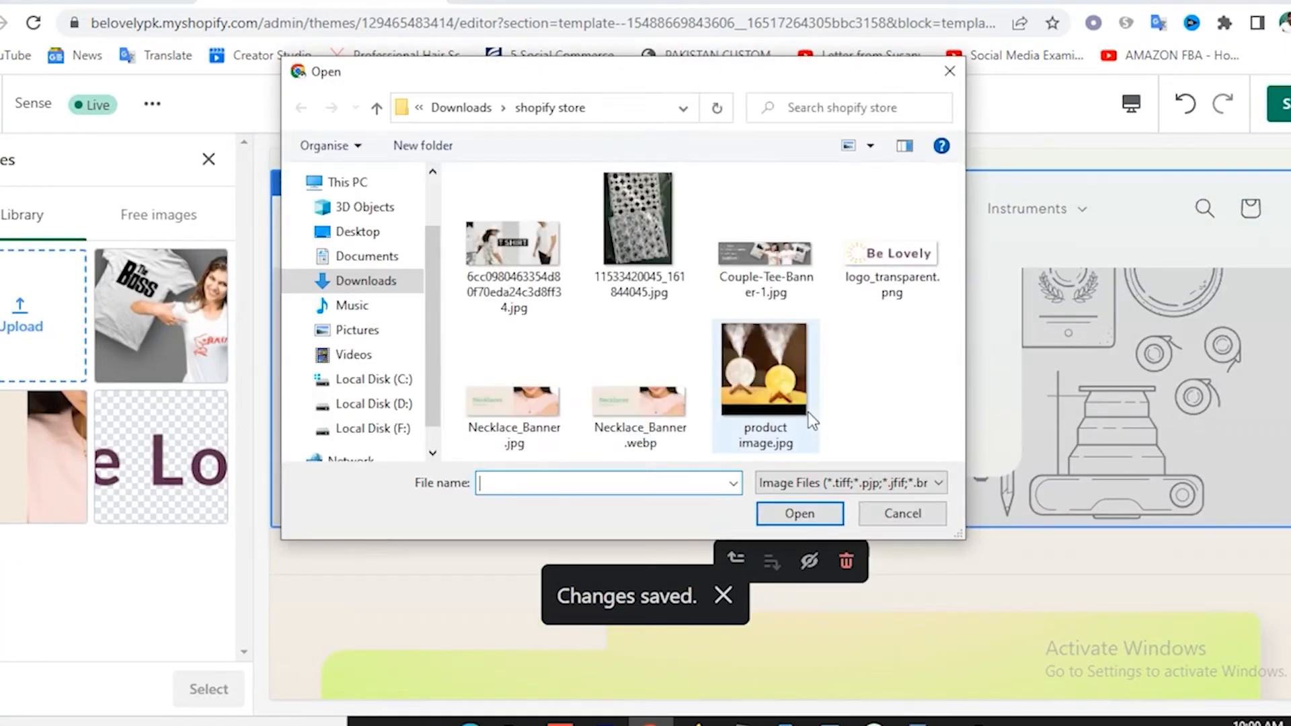
double_click(512, 249)
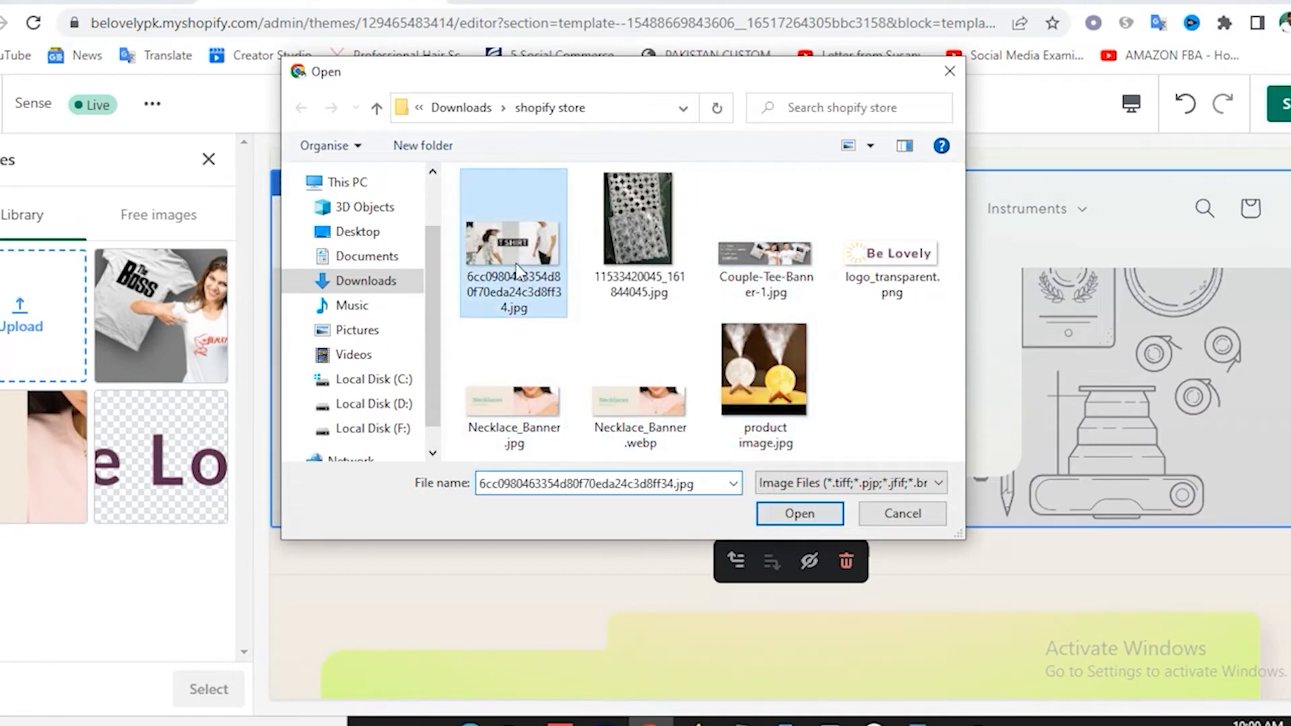
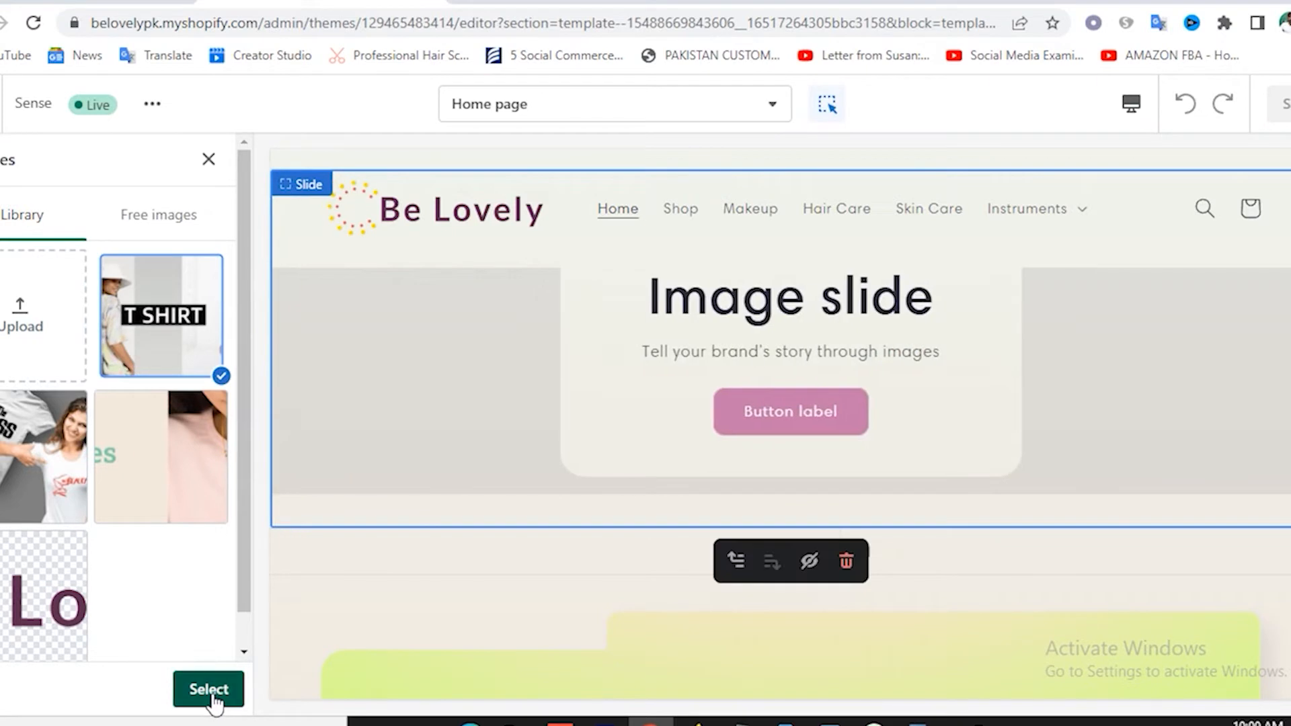
Confirm the T-shirt image for the third slide and save the home page.
left_click(209, 689)
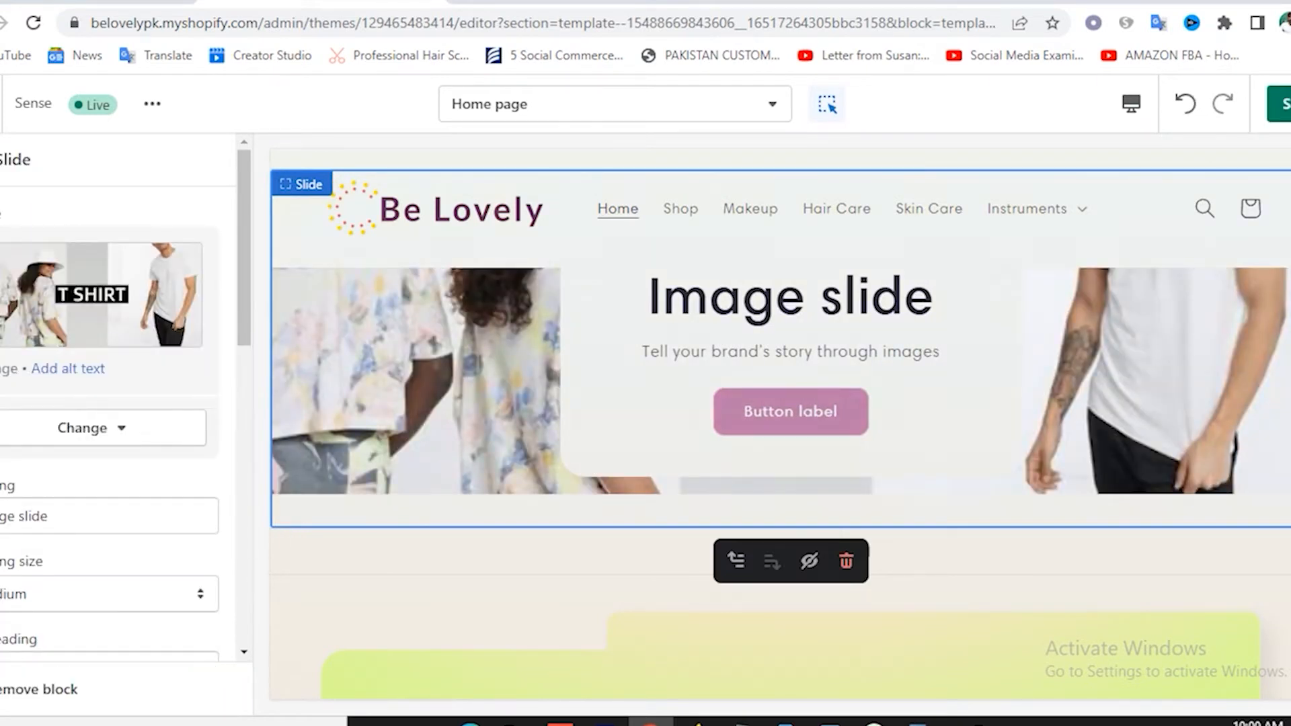
left_click(1269, 109)
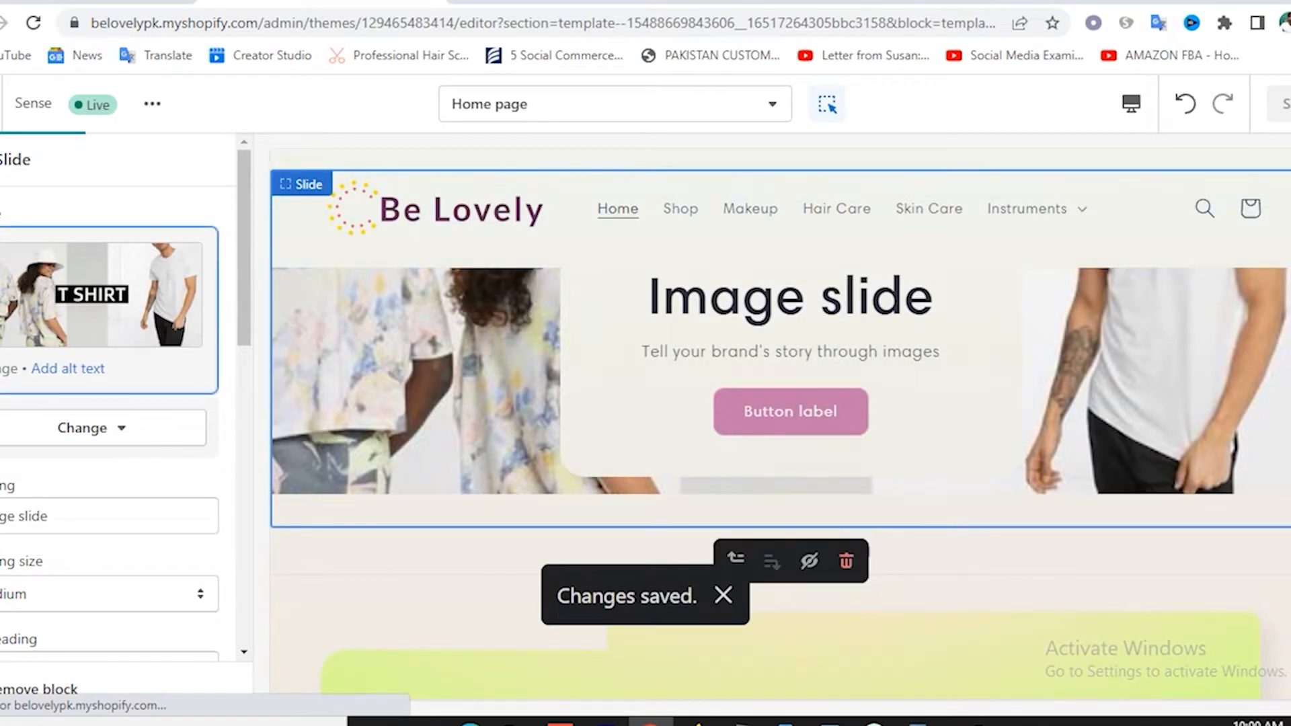
left_click(2, 159)
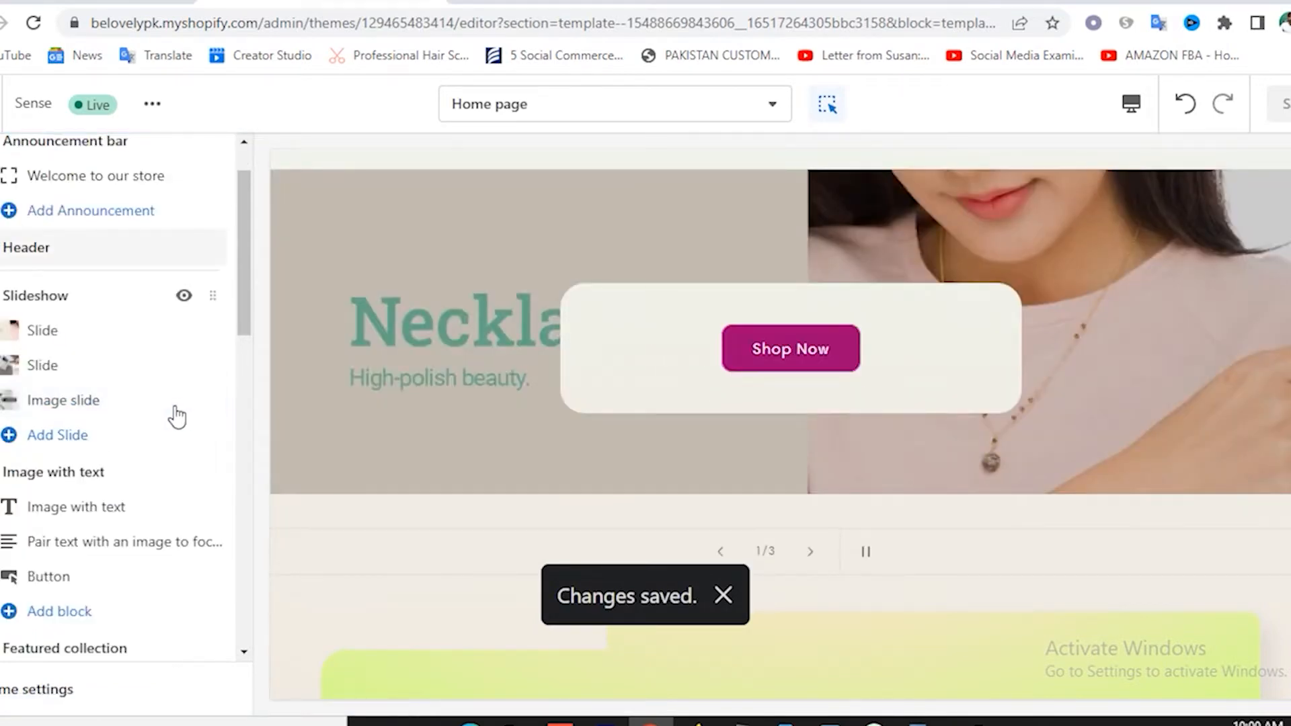
scroll(151, 412, "up", 2)
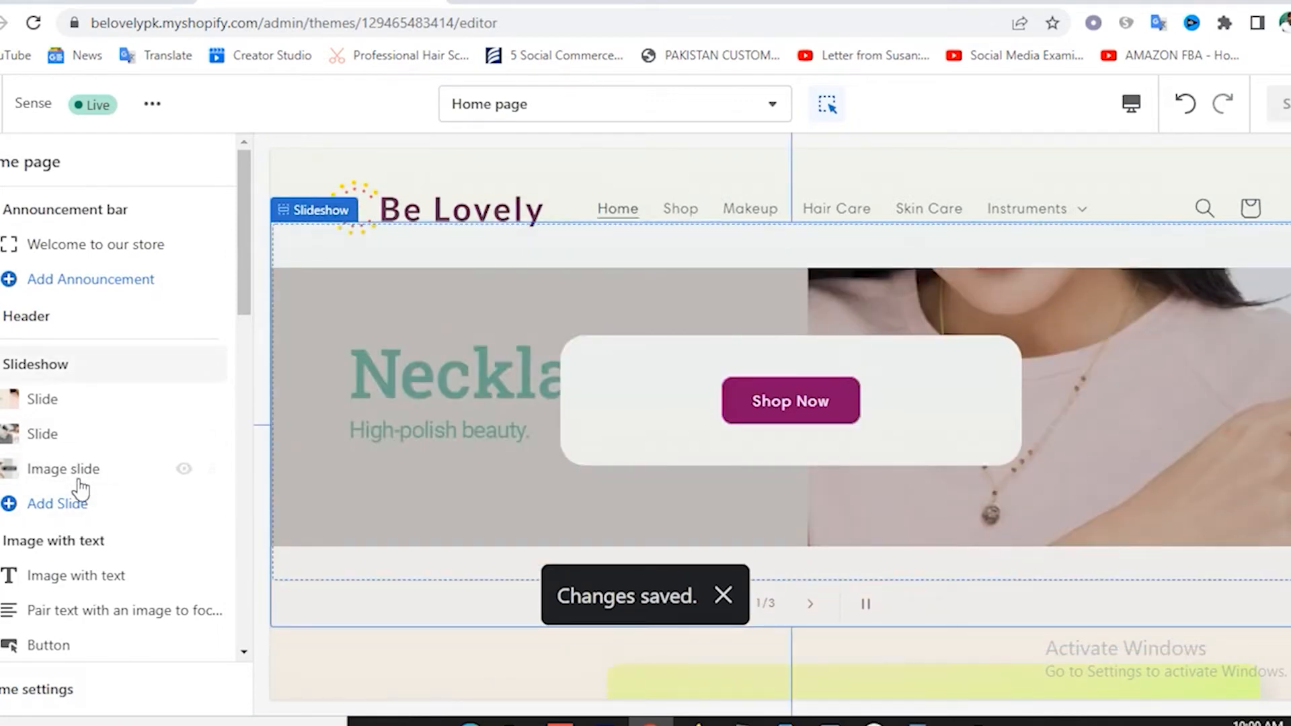
Clear the third slide's heading and subheading text.
left_click(86, 470)
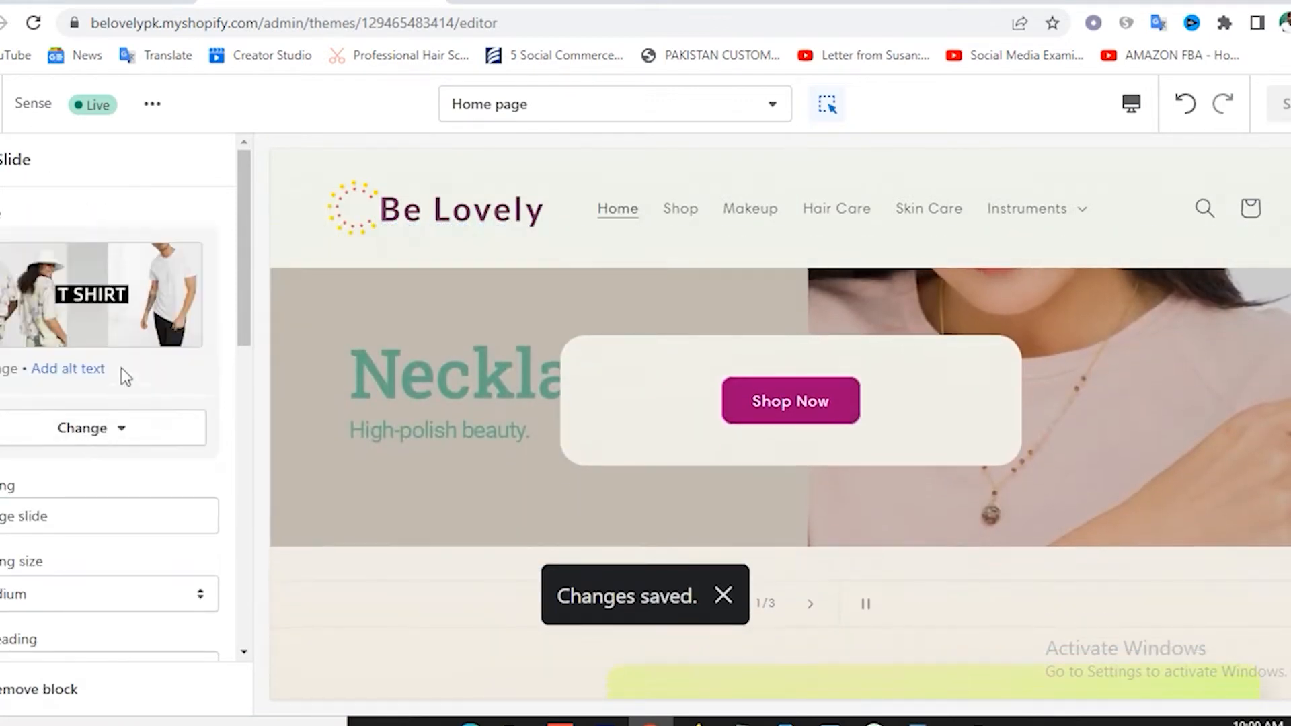
left_click_drag(0, 517, 104, 525)
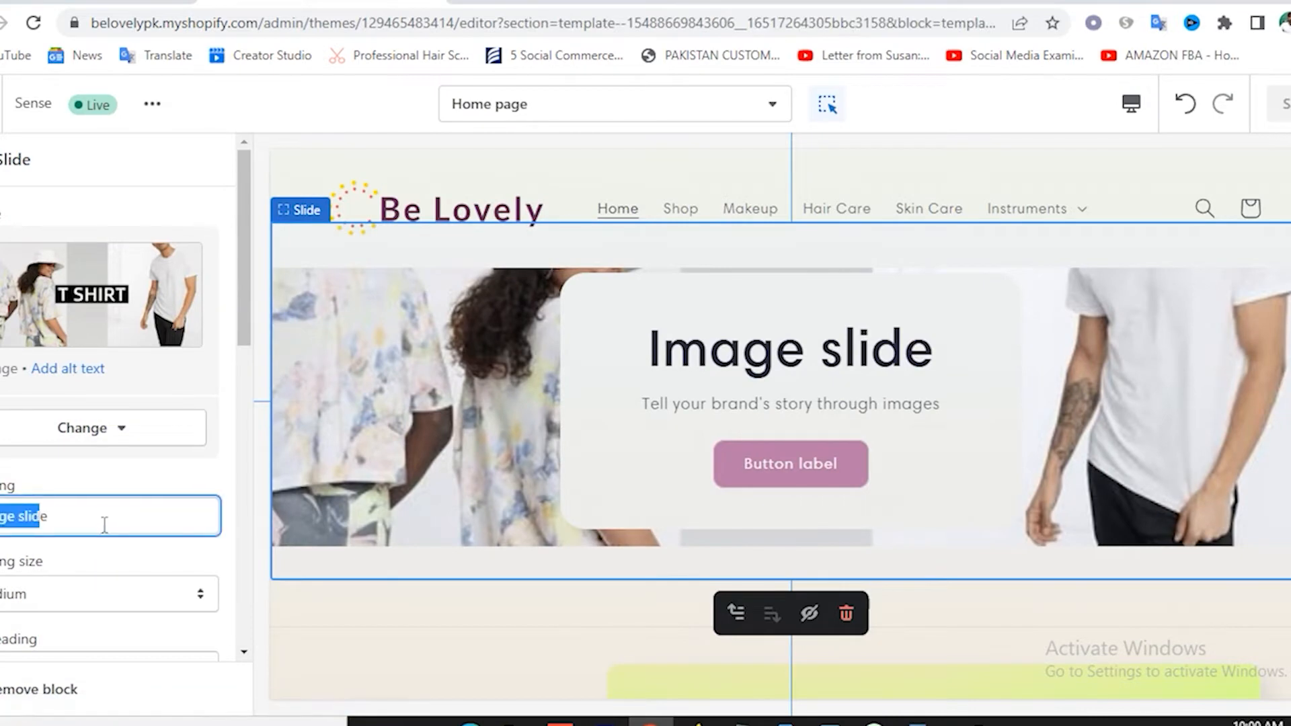
key("BackSpace")
scroll(94, 562, "down", 2)
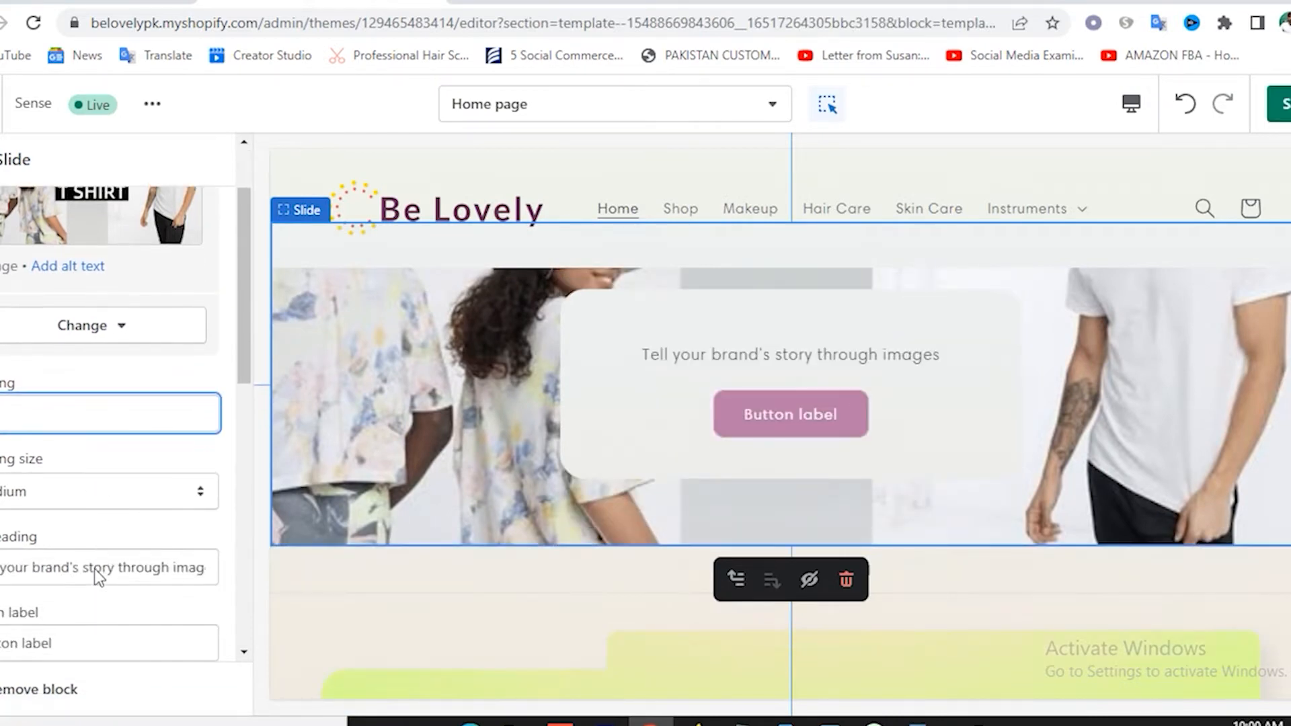
left_click(50, 568)
key("ctrl+a")
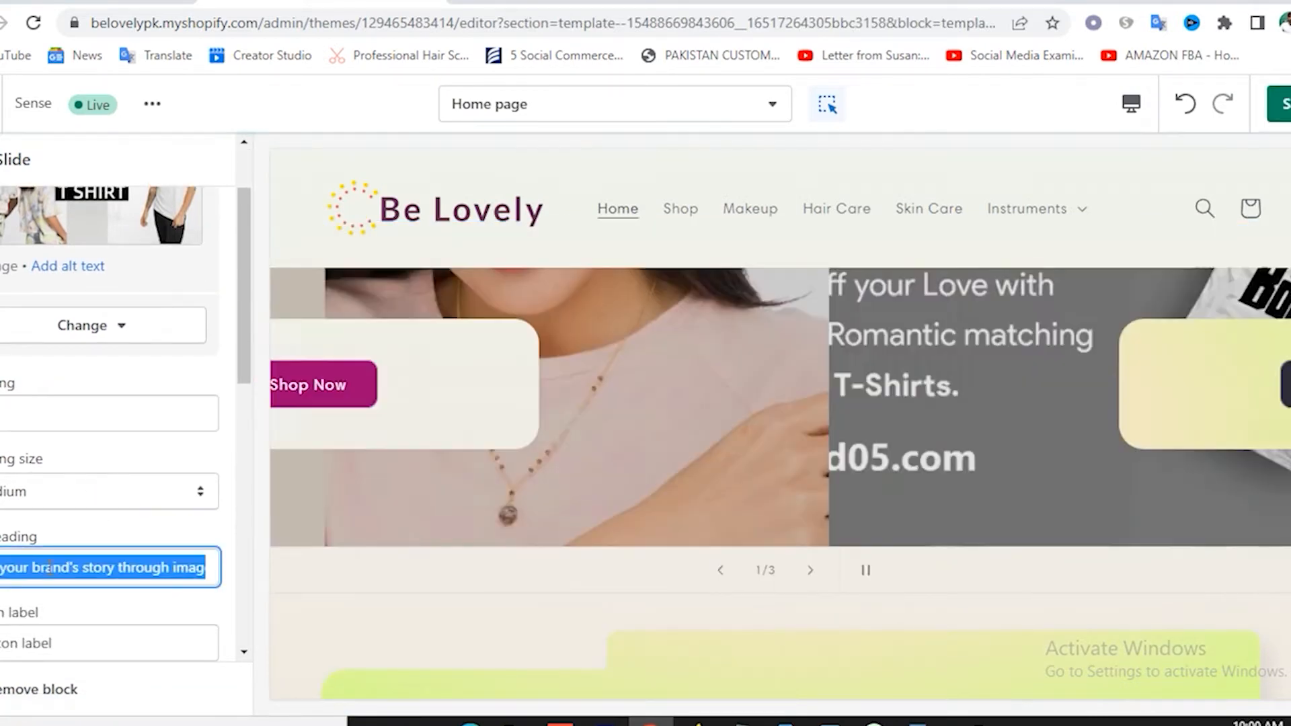
key("BackSpace")
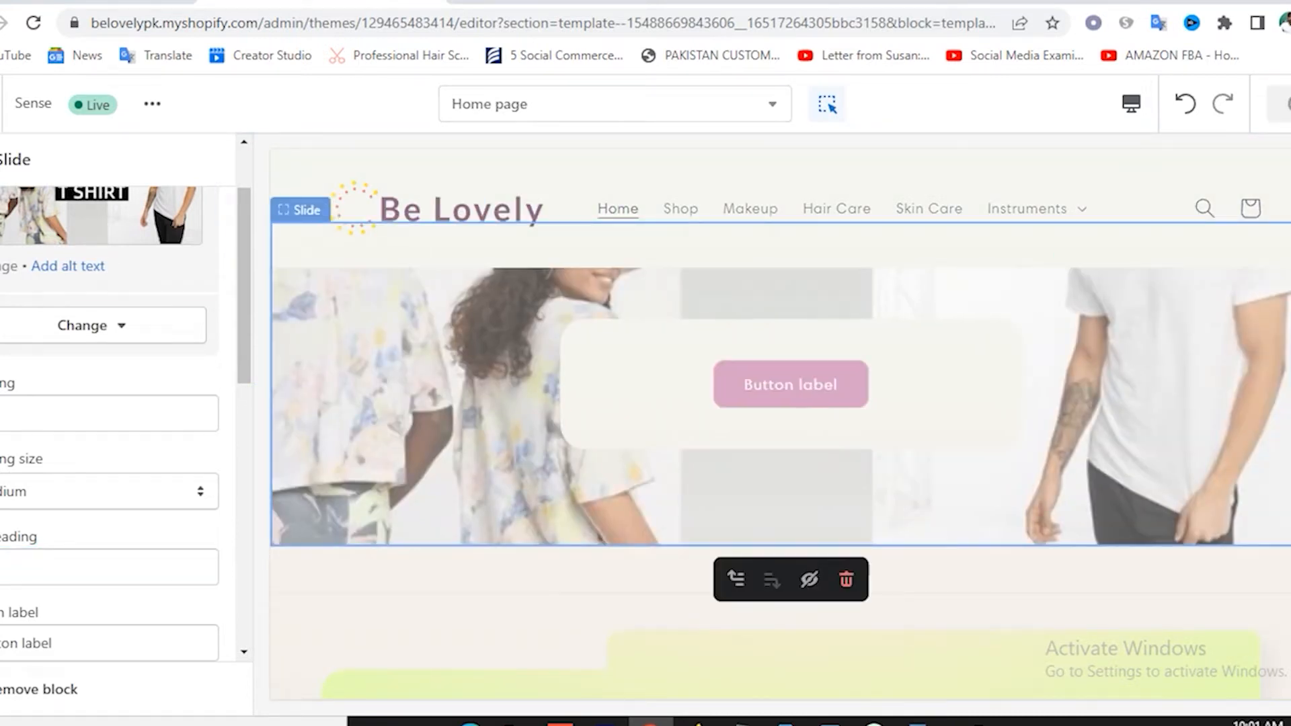
left_click(0, 159)
Drag Featured collection up to sit directly below the slideshow, above Image with text.
scroll(92, 394, "down", 2)
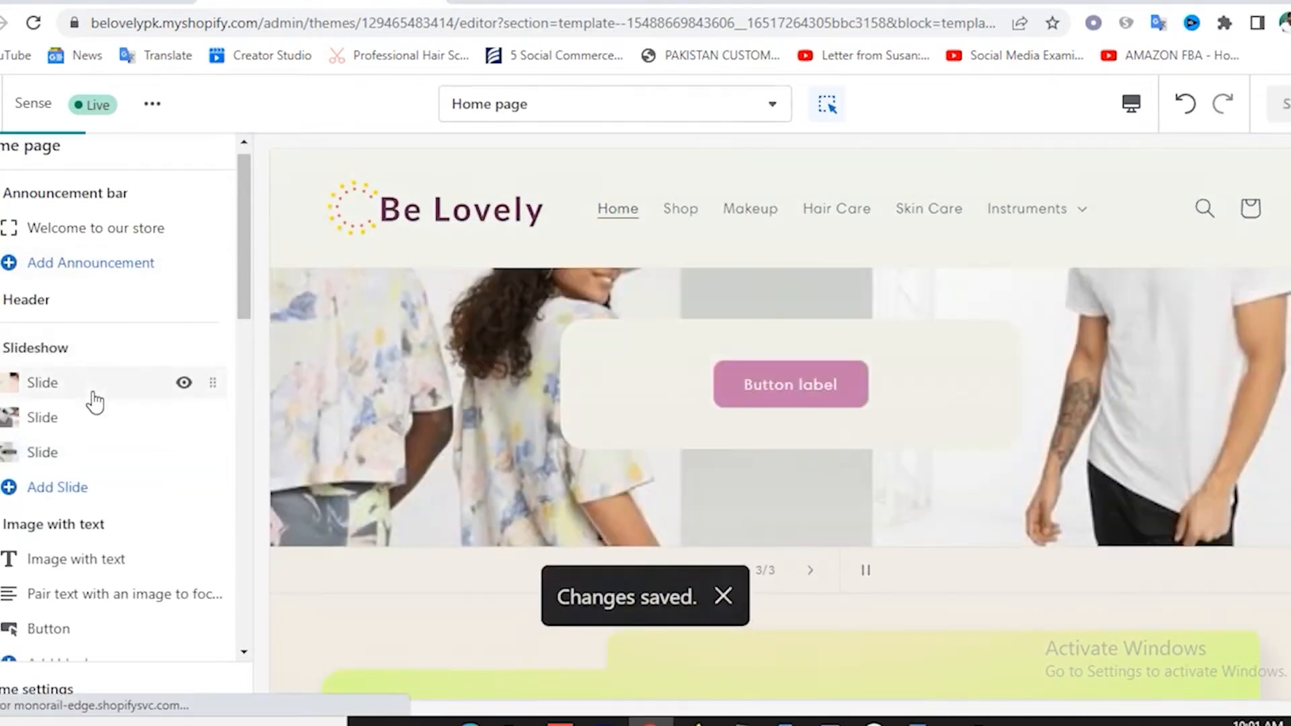
scroll(94, 402, "down", 1)
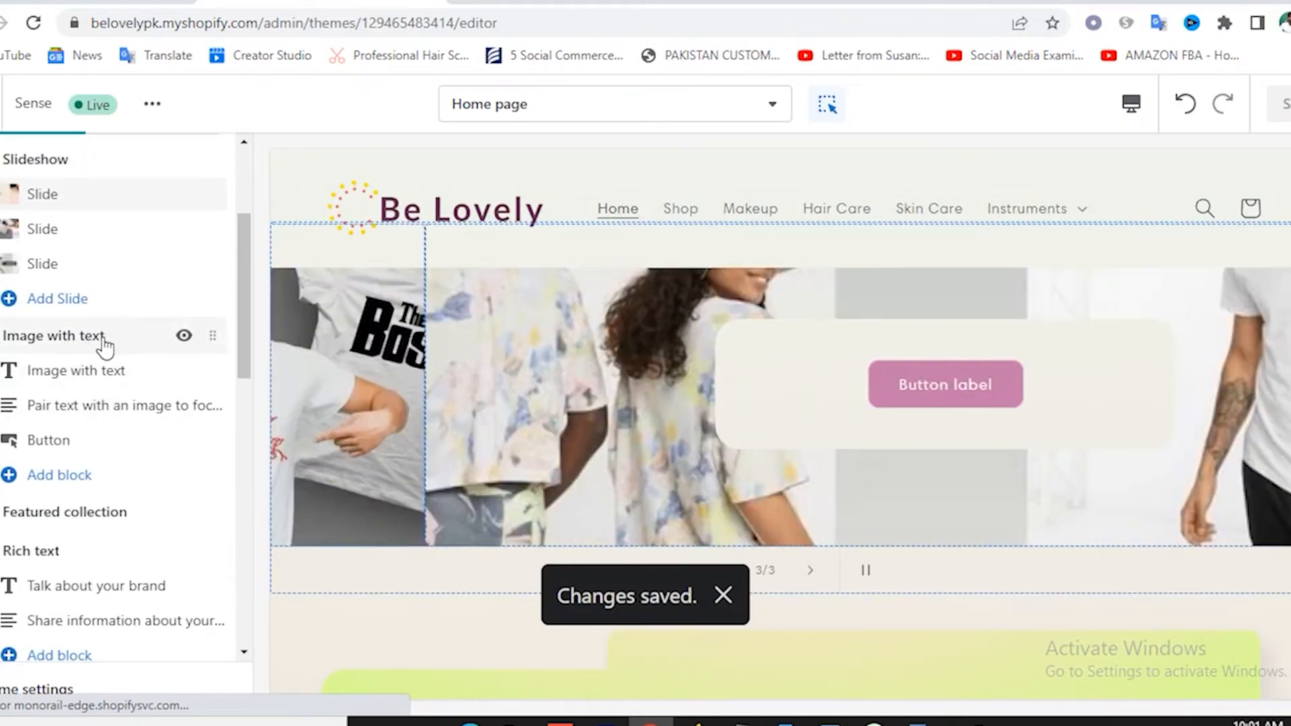
scroll(971, 433, "down", 4)
scroll(788, 390, "up", 3)
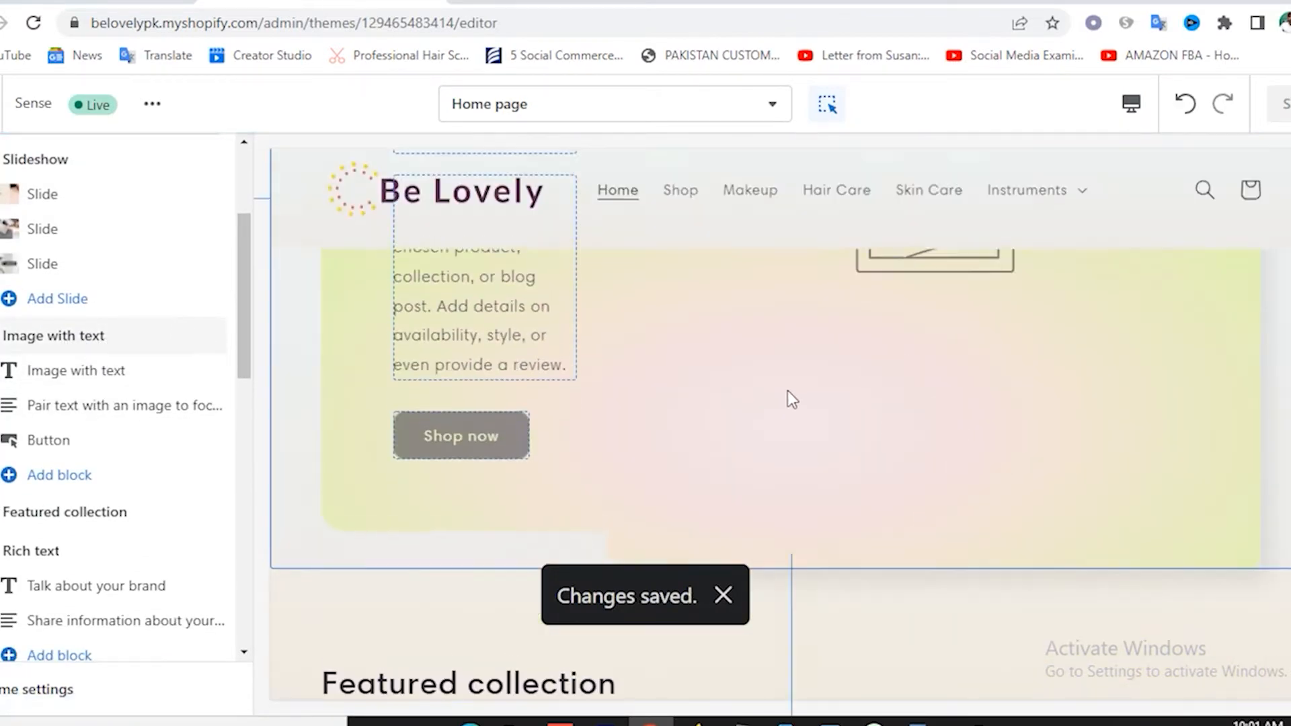
scroll(786, 369, "up", 5)
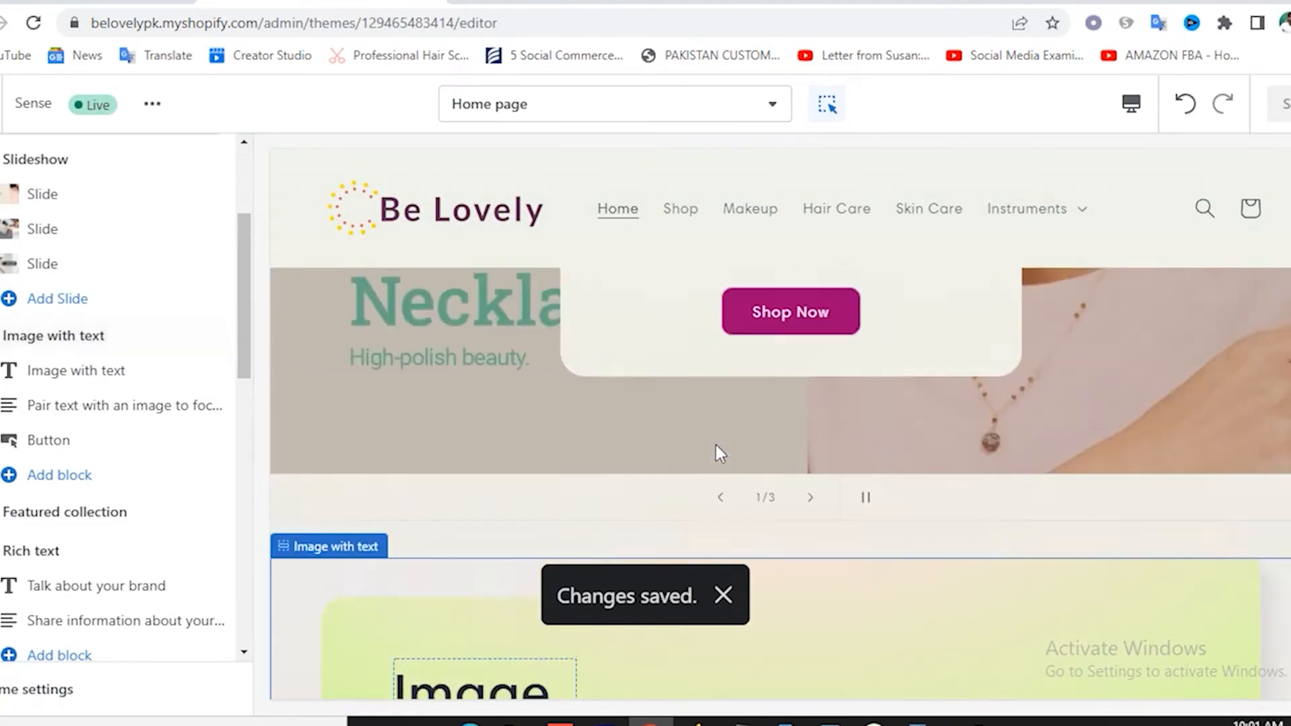
scroll(800, 410, "down", 4)
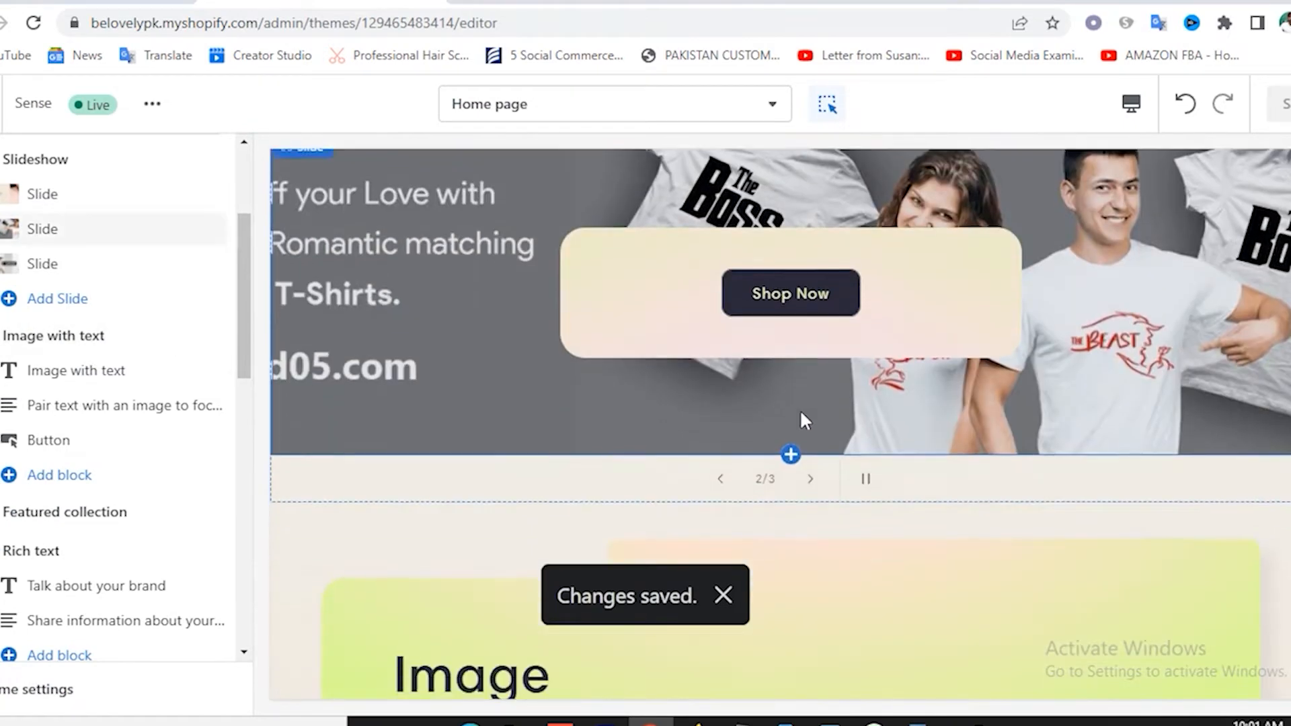
scroll(800, 413, "down", 2)
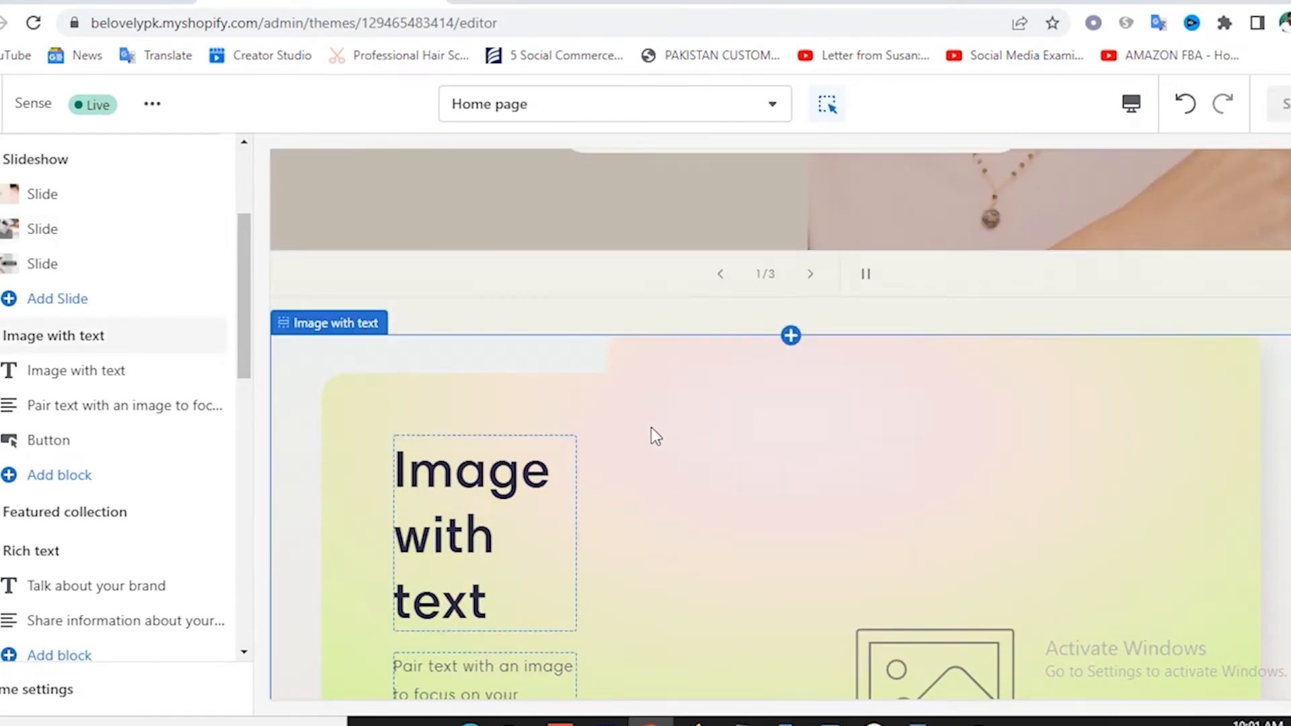
scroll(651, 426, "down", 3)
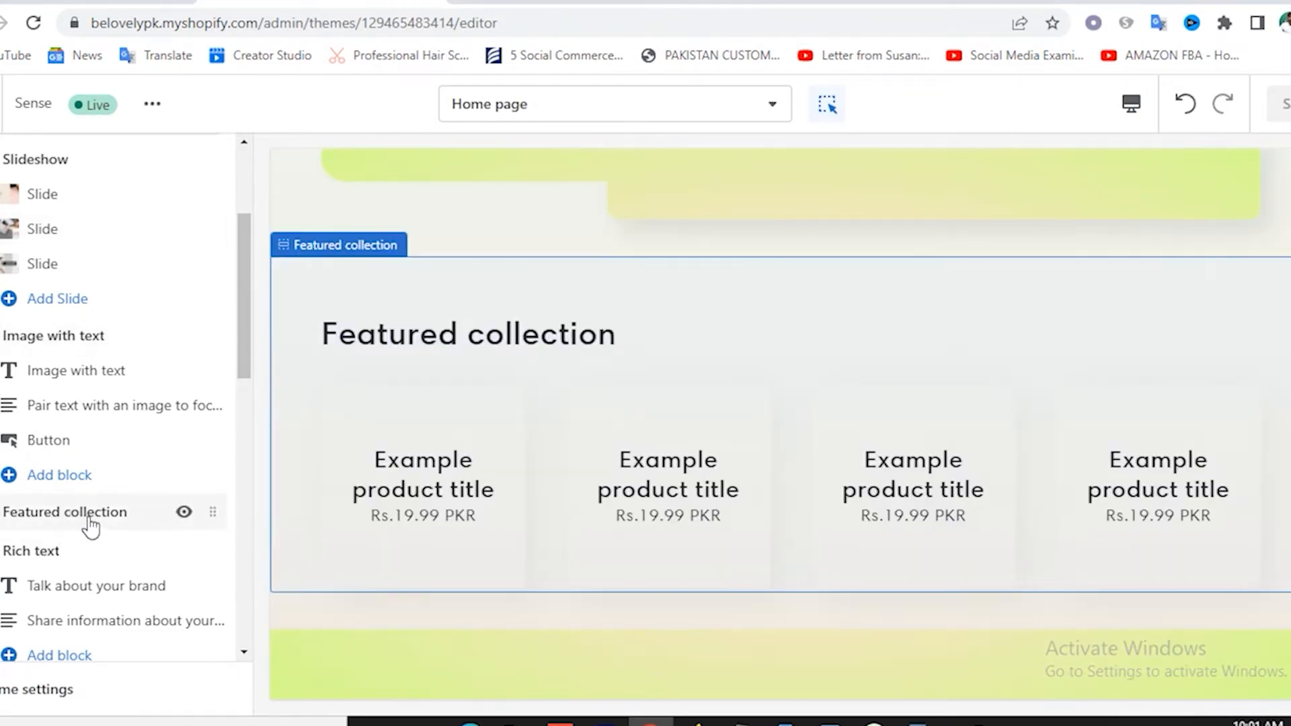
scroll(84, 521, "down", 5)
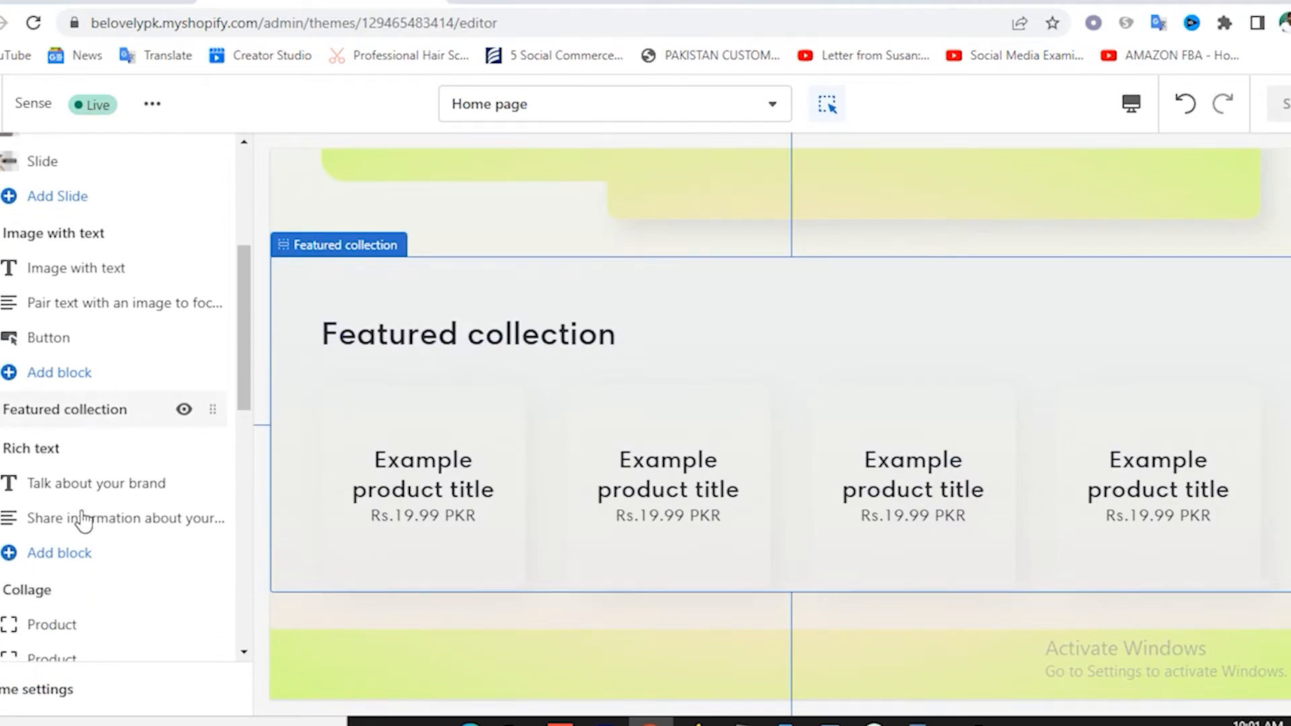
scroll(84, 521, "down", 2)
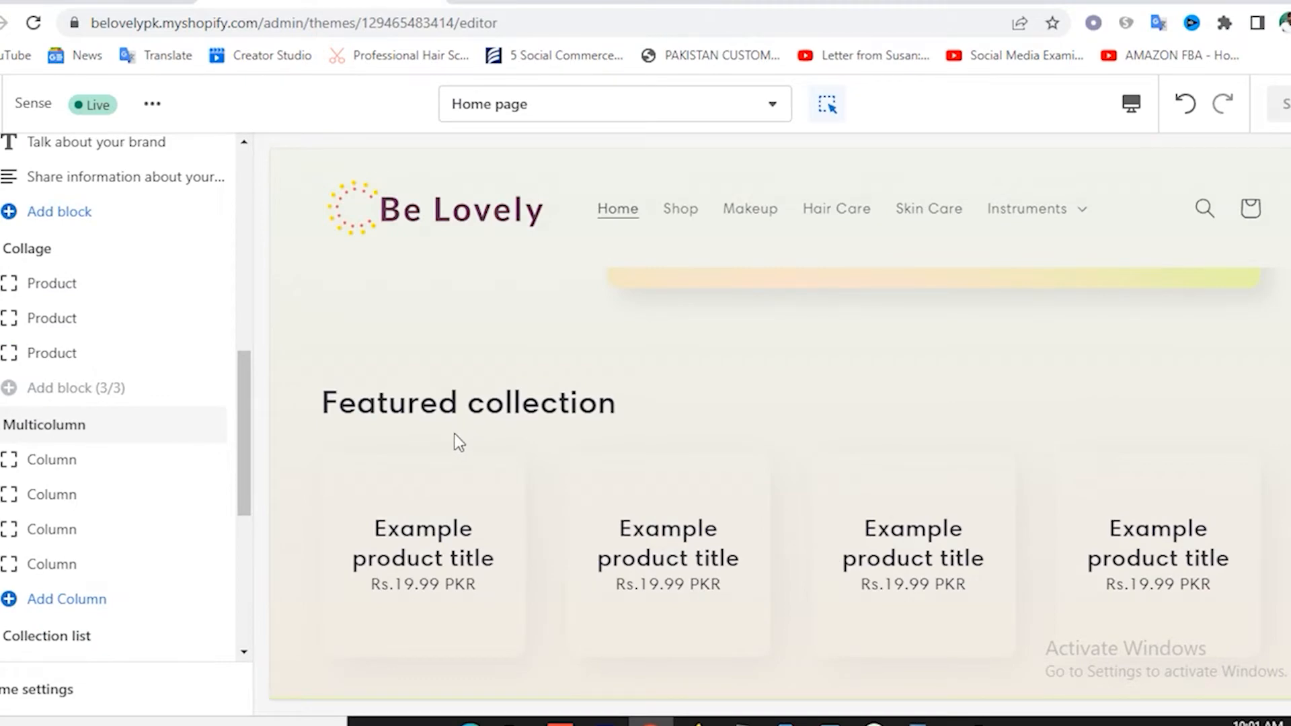
scroll(182, 464, "up", 6)
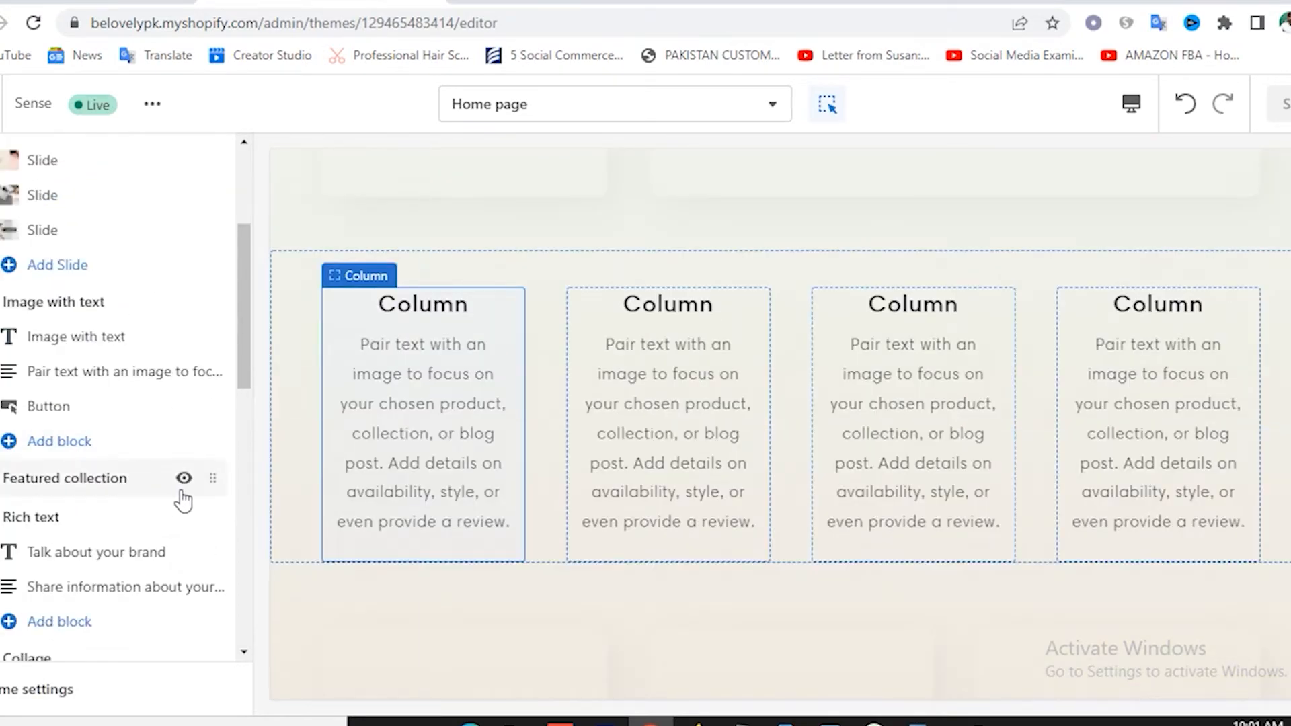
left_click_drag(211, 486, 205, 304)
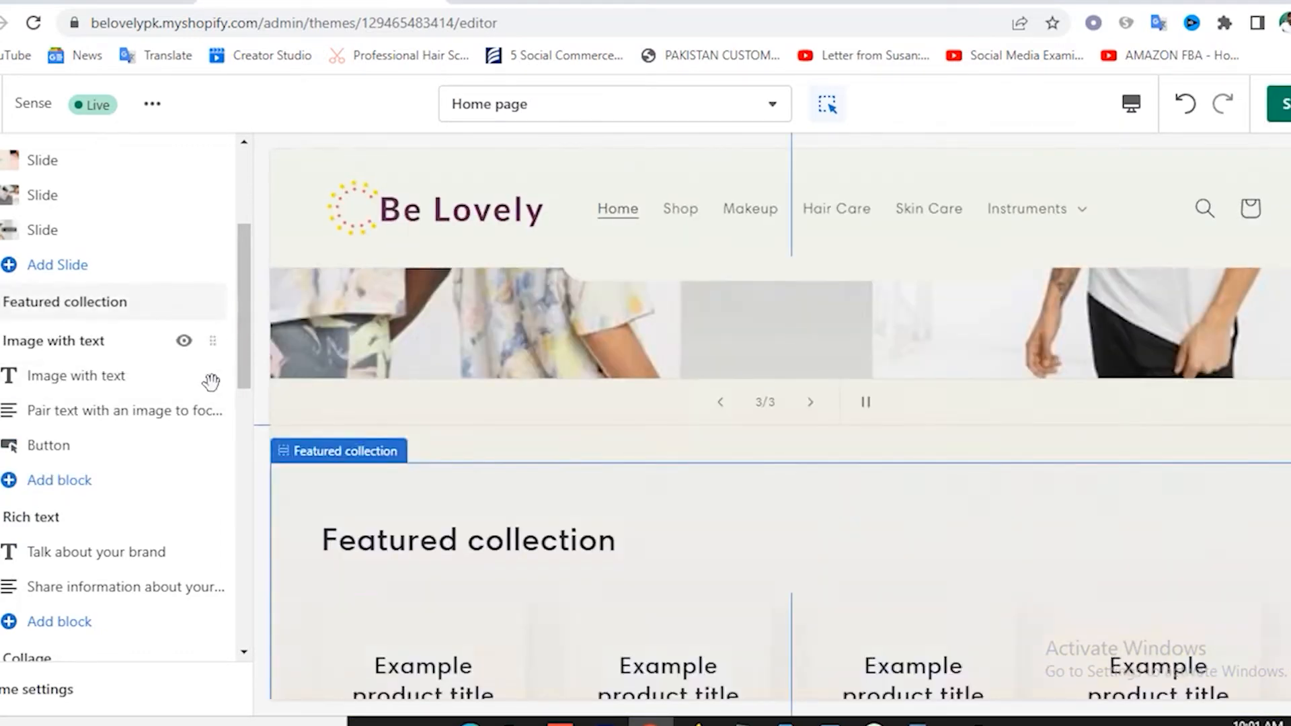
Review the Featured collection section's settings.
left_click(113, 303)
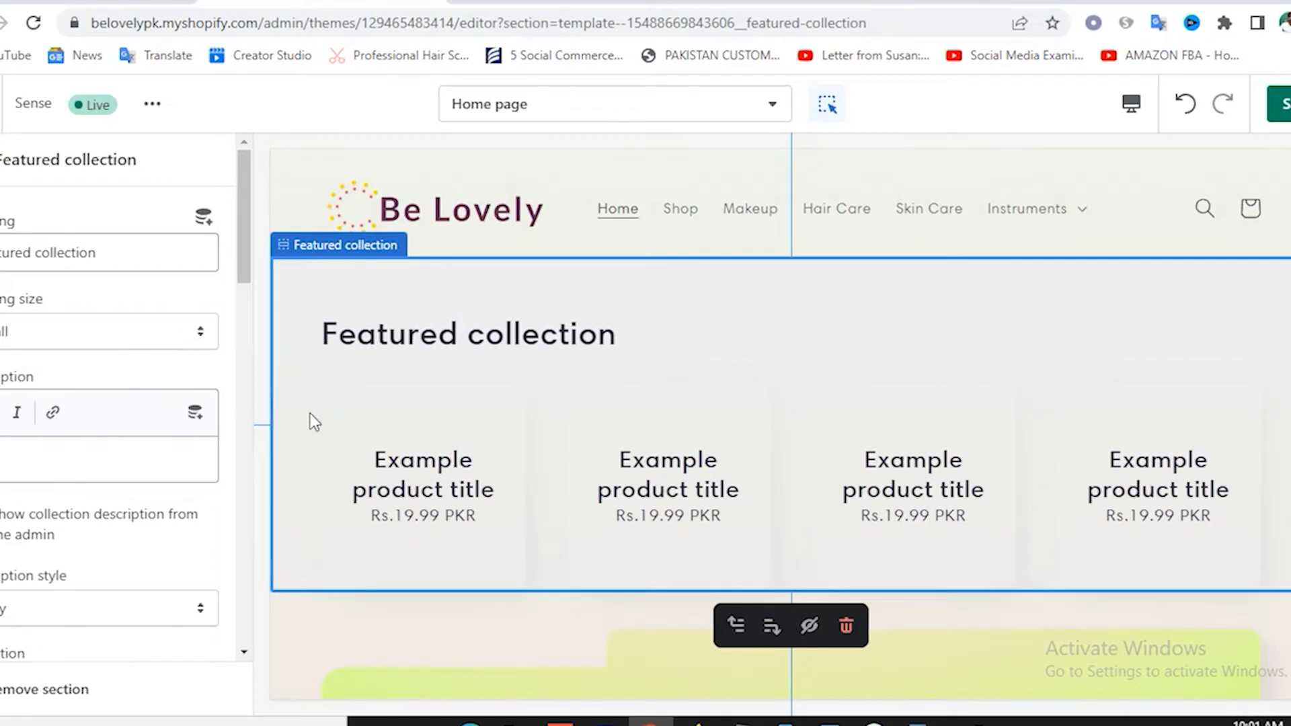
scroll(131, 389, "down", 6)
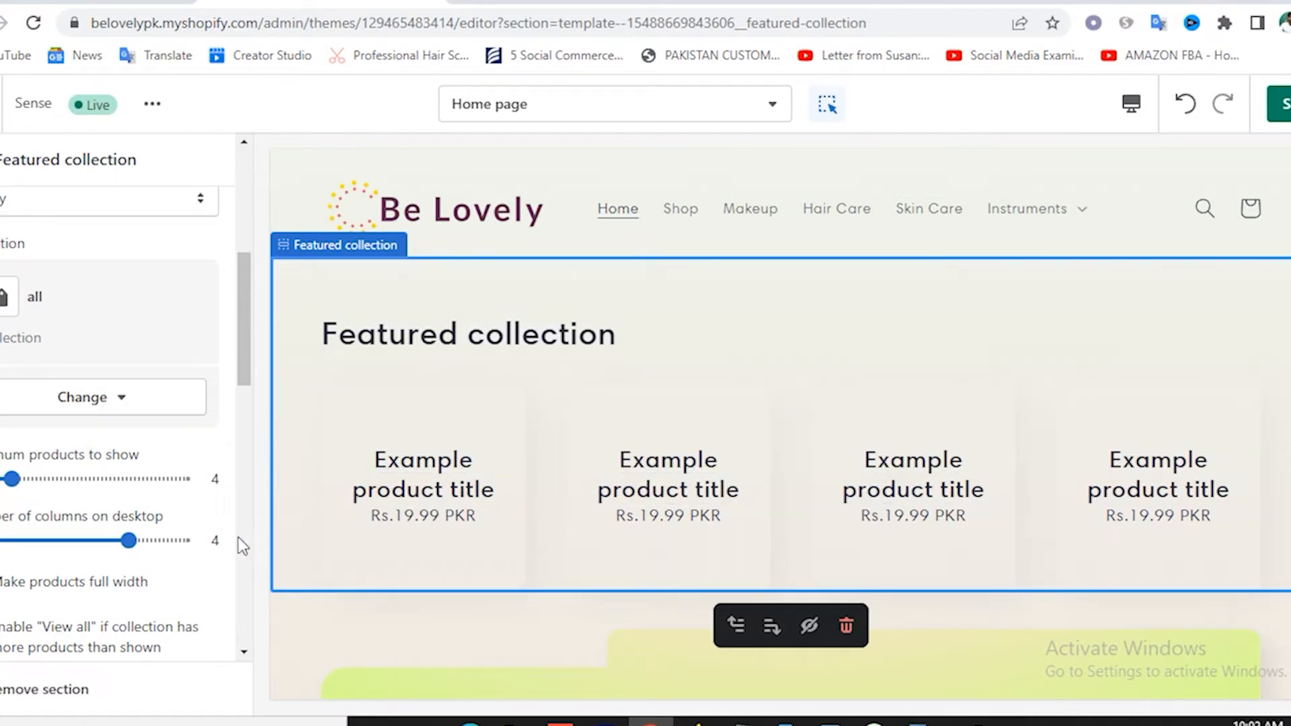
scroll(196, 465, "down", 2)
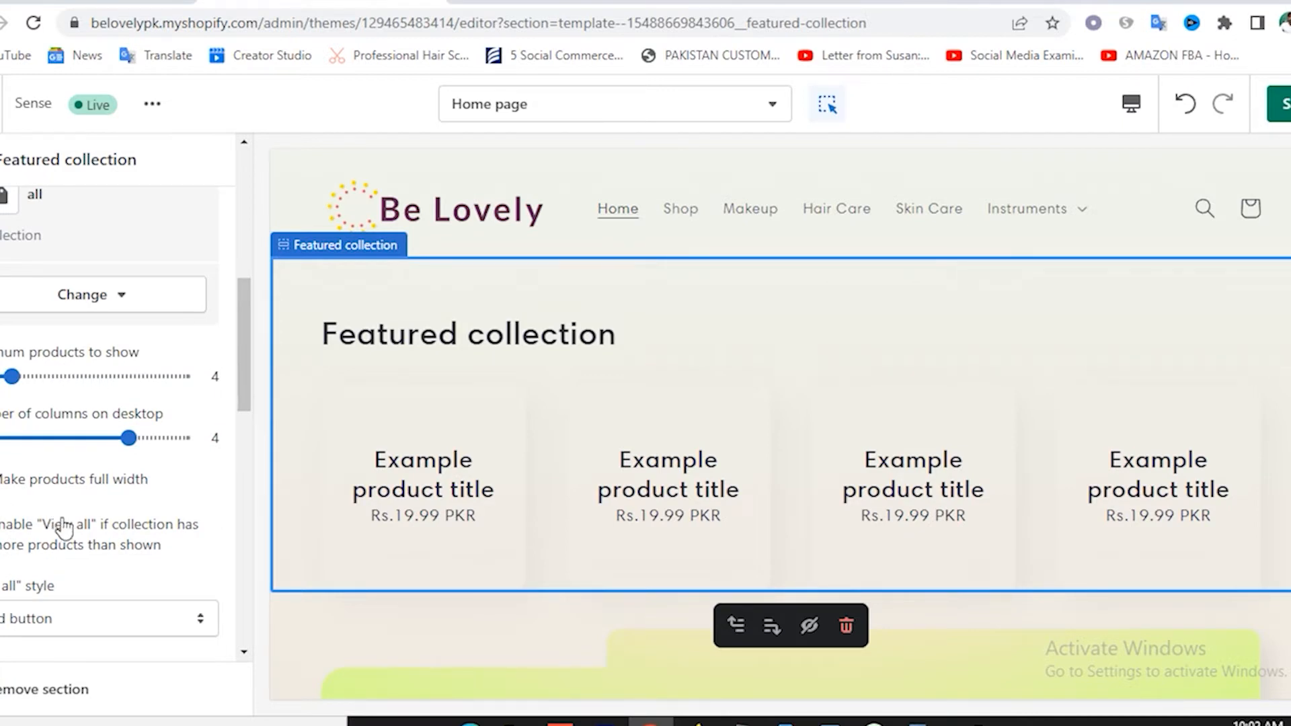
scroll(159, 510, "up", 8)
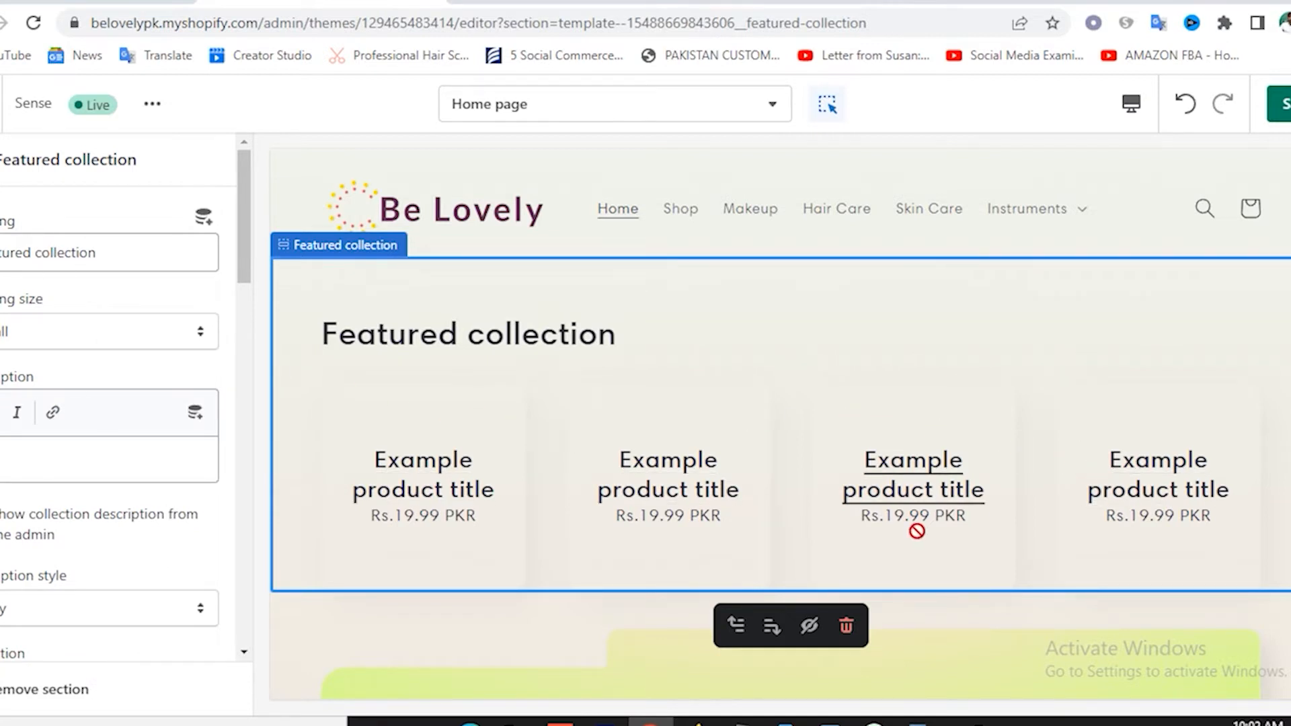
left_click(2, 159)
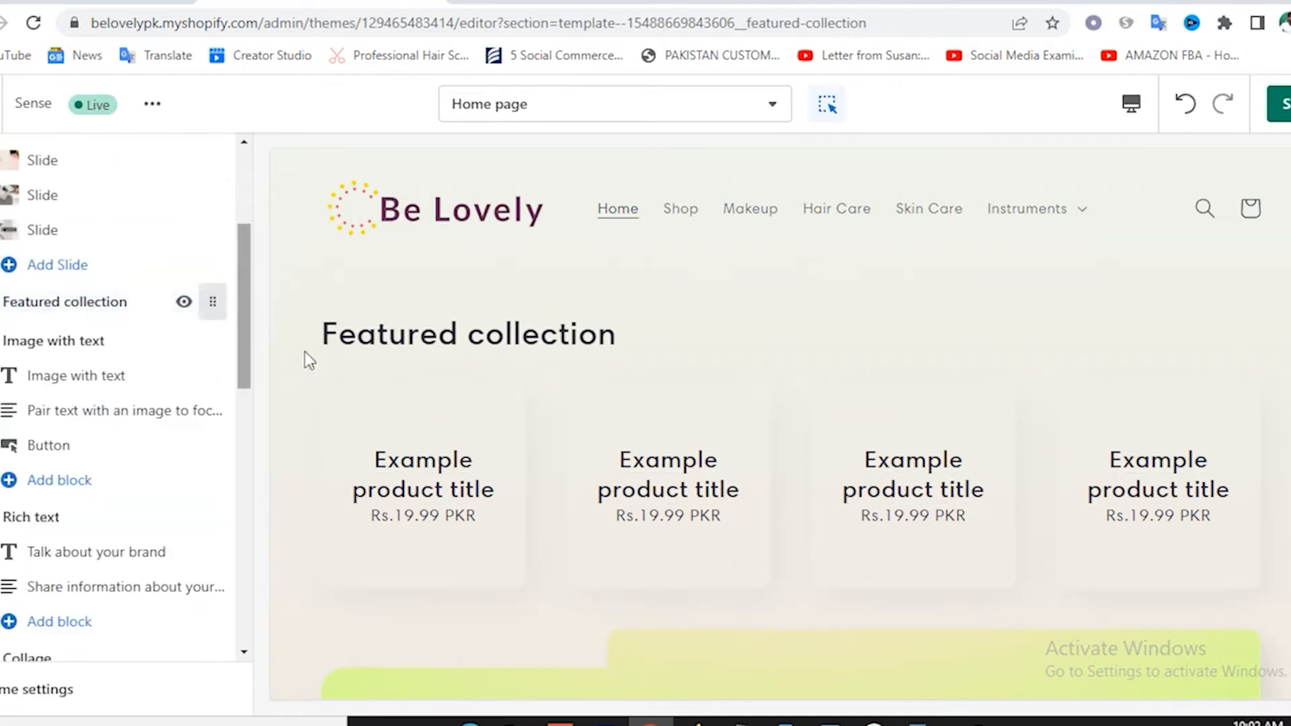
Scroll to the Image with text section and its placeholder heading, image and Shop now button.
scroll(868, 467, "down", 4)
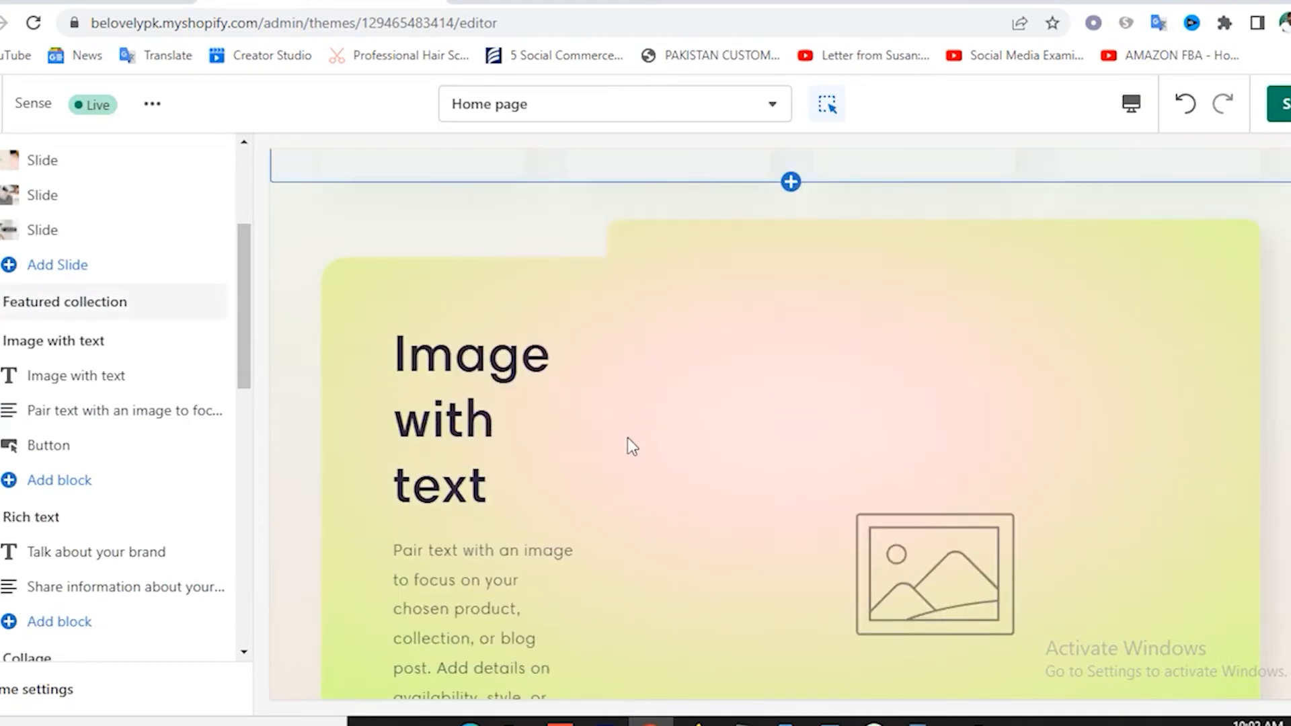
scroll(626, 440, "down", 4)
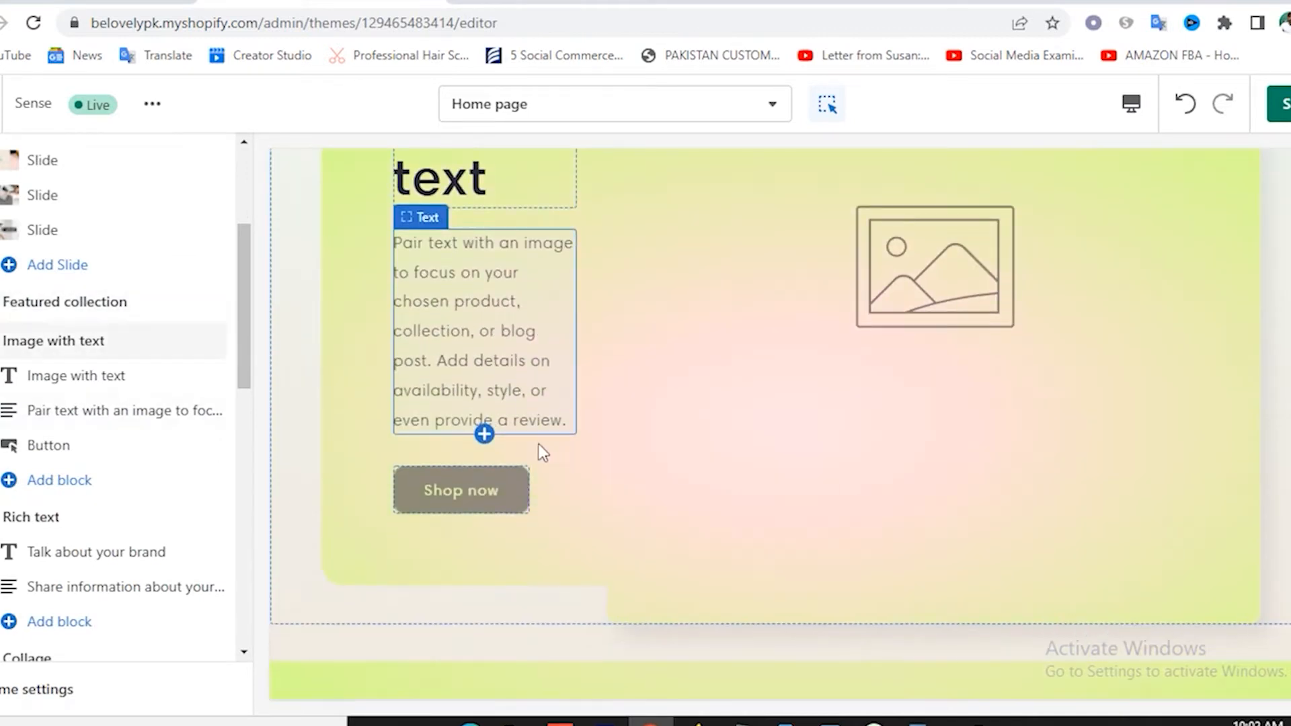
scroll(856, 361, "up", 2)
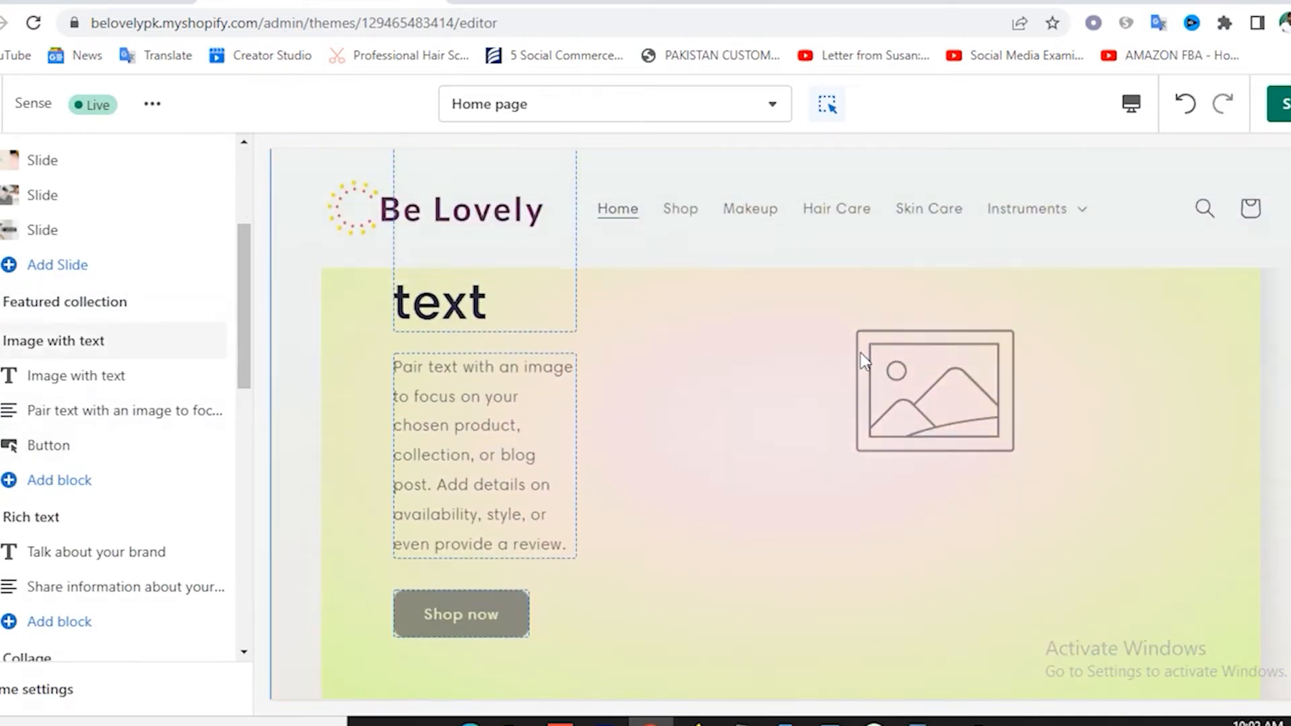
scroll(864, 361, "up", 3)
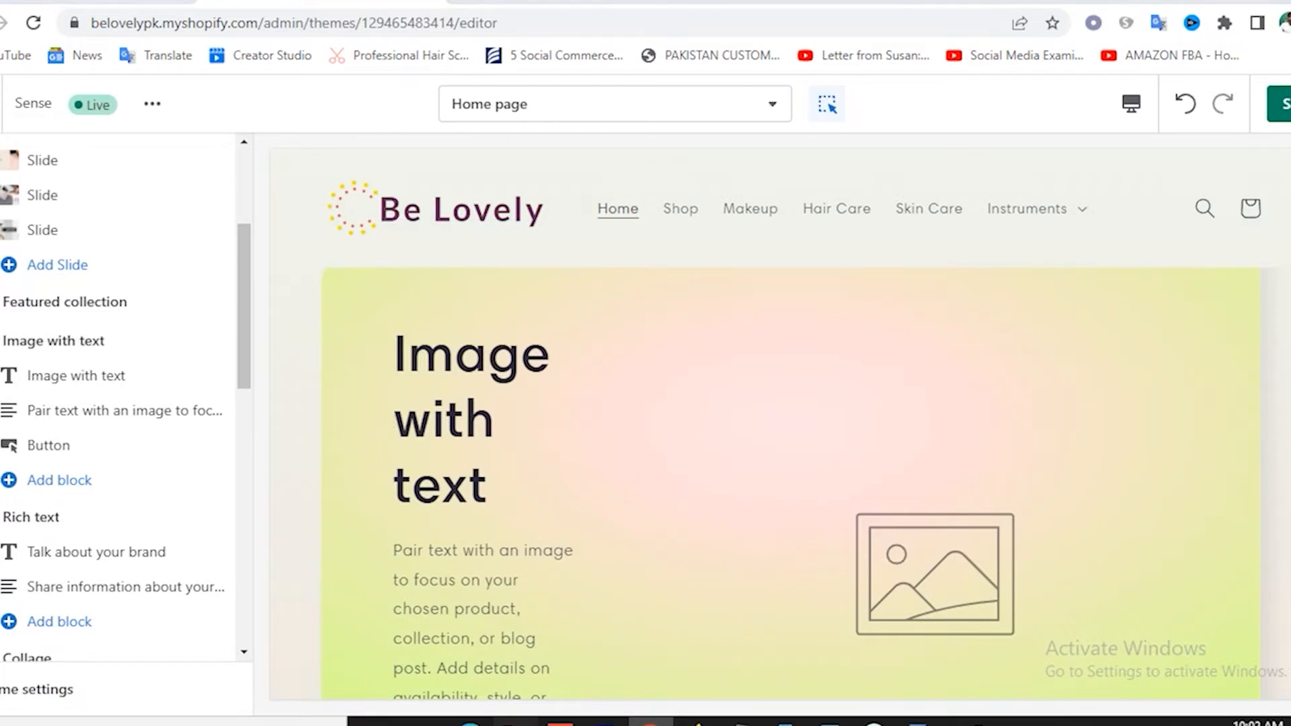
scroll(768, 396, "down", 2)
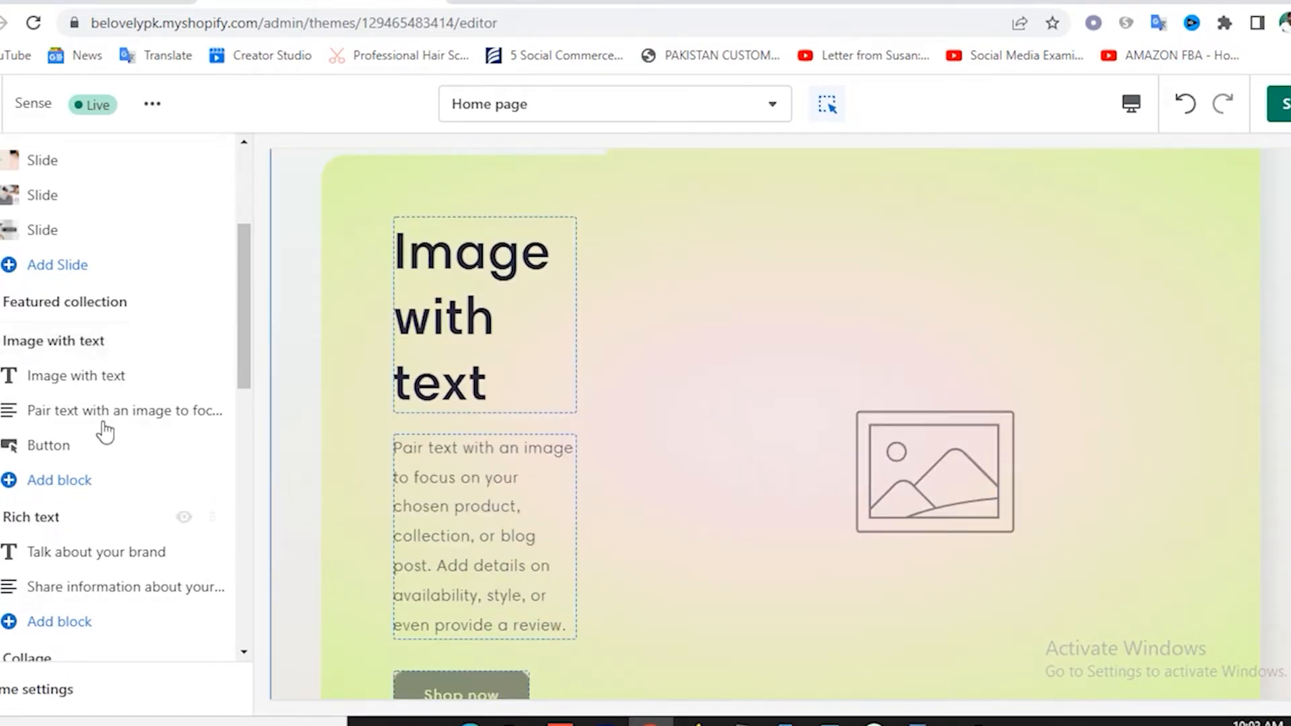
Change the section heading to 'Makeup Products'.
left_click(96, 378)
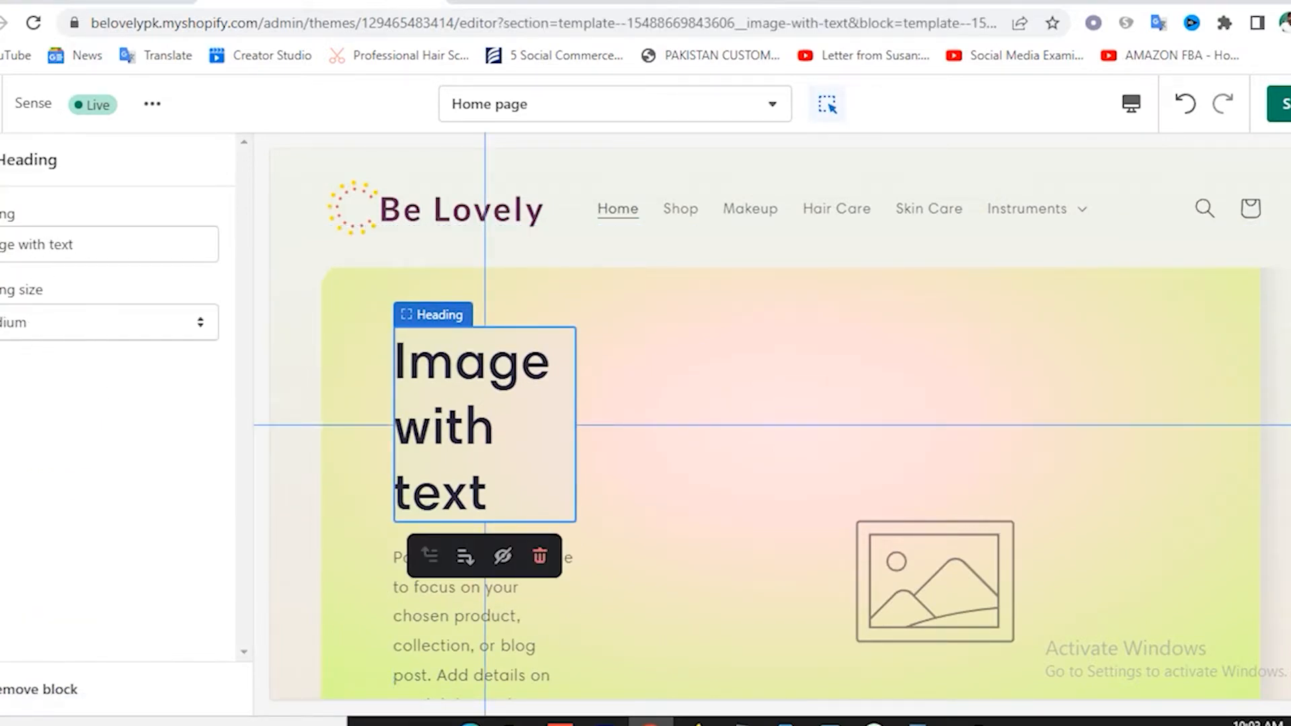
triple_click(105, 252)
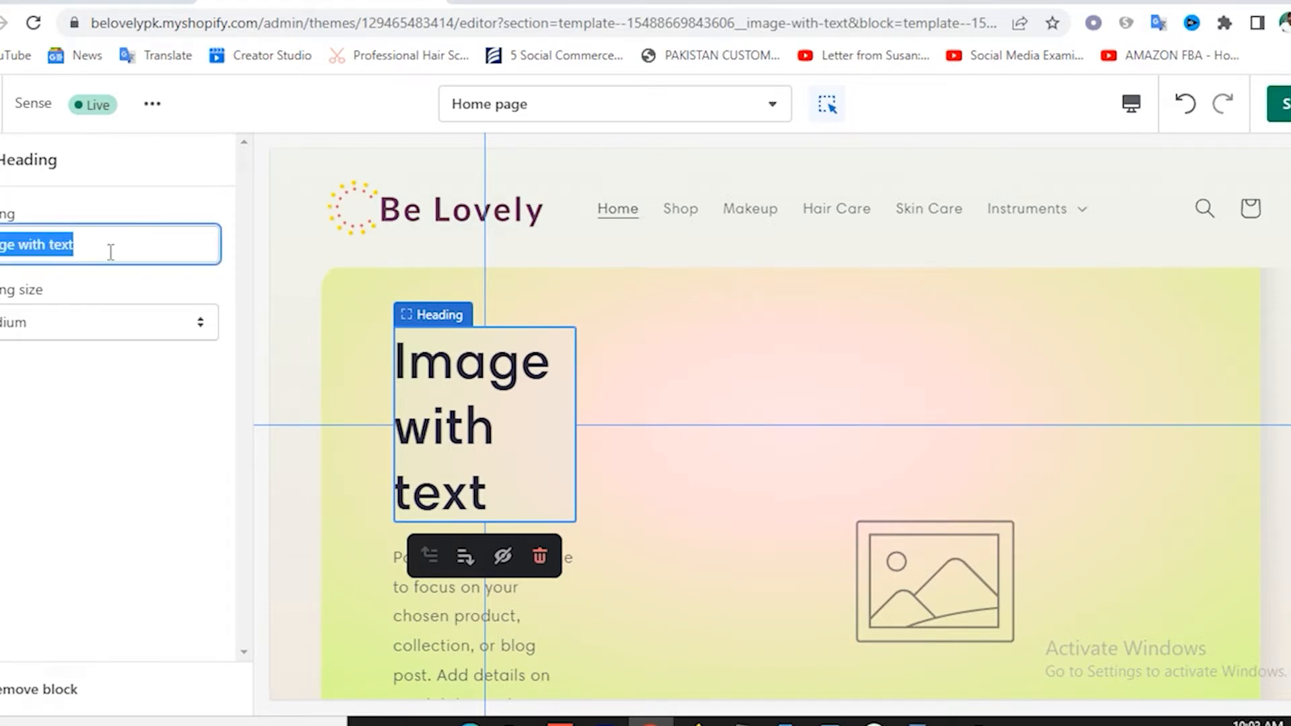
type("Makeup")
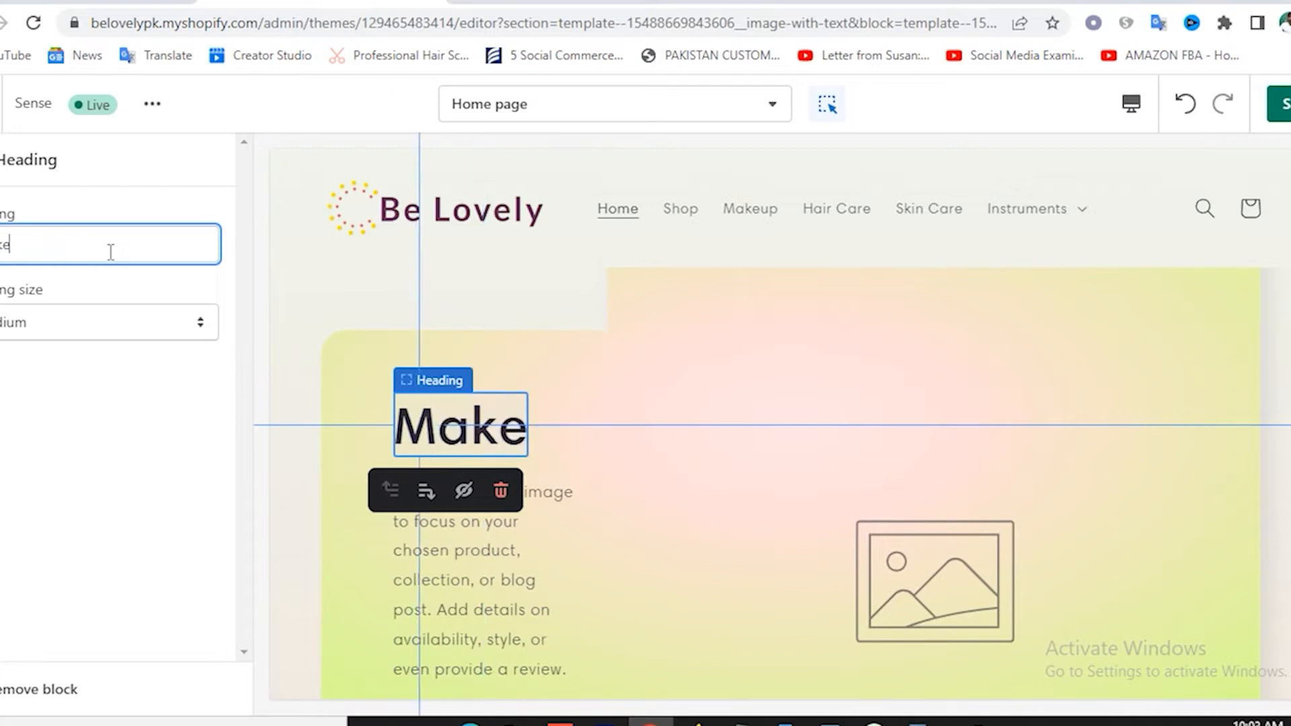
type(" Products")
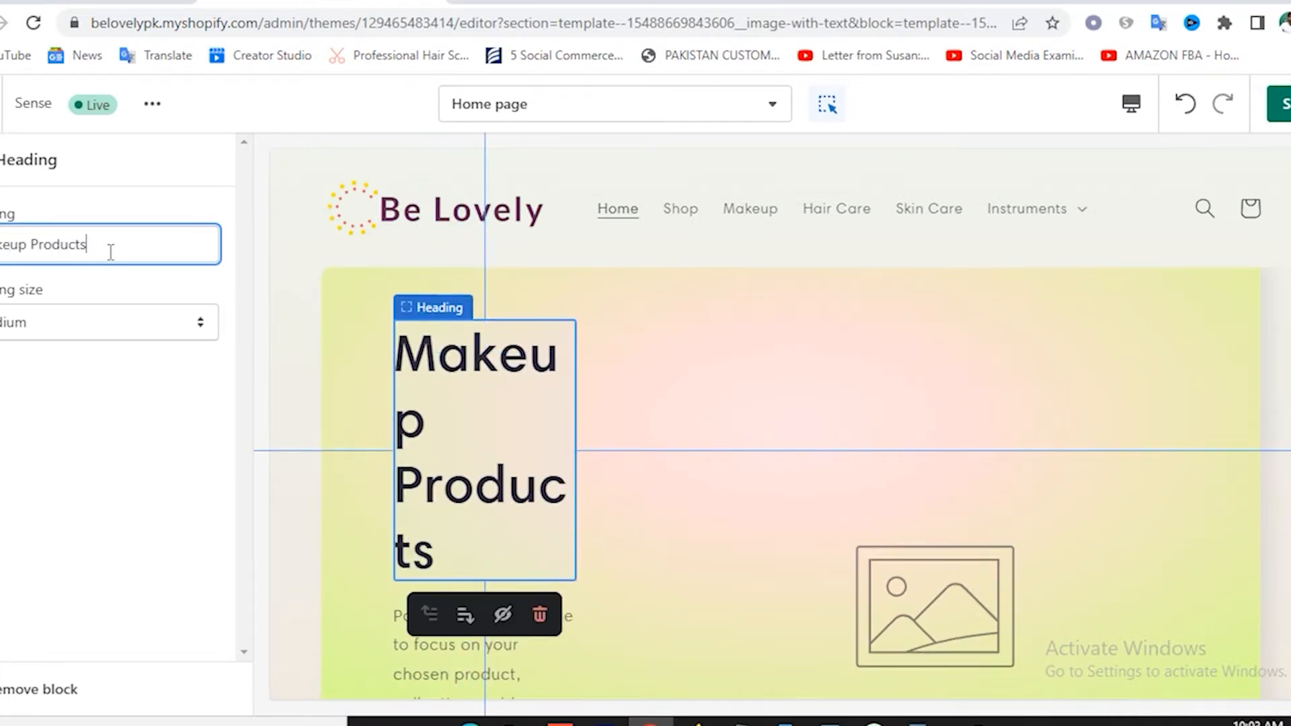
left_click(2, 160)
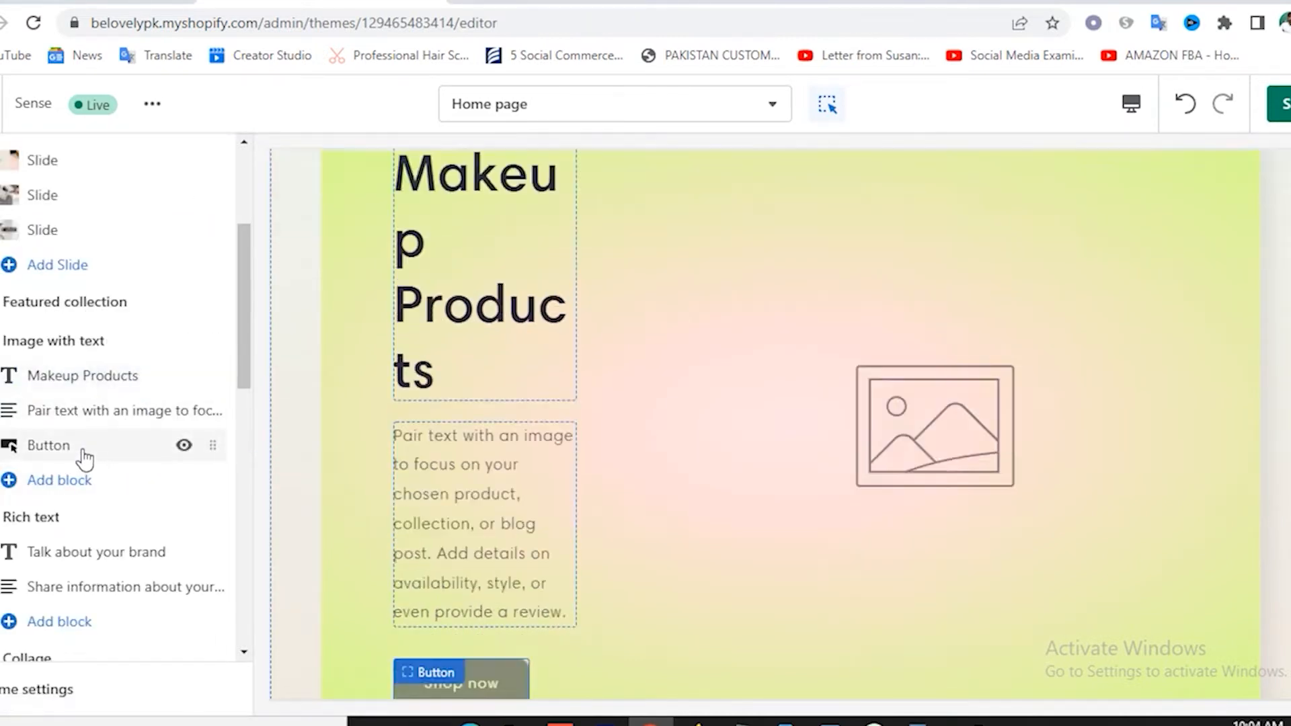
Upload a portrait makeup photo as the Image with text section's image.
left_click(92, 348)
left_click(95, 281)
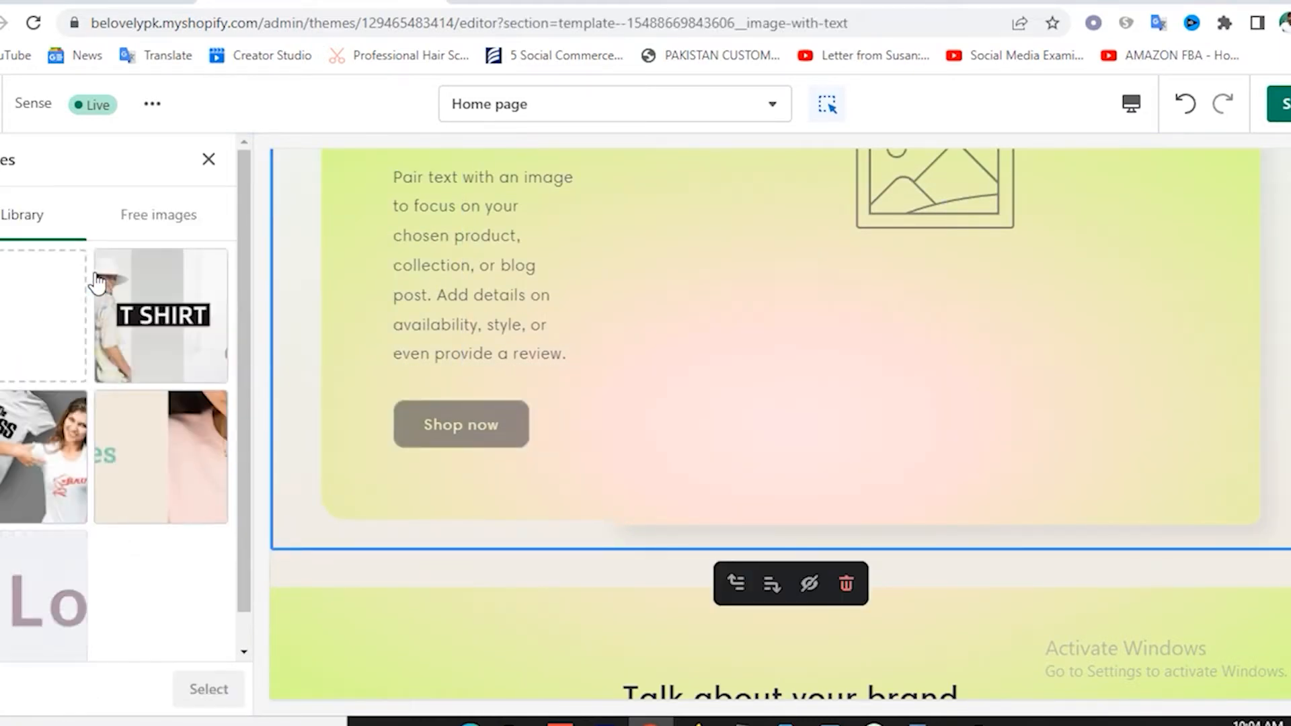
left_click(38, 328)
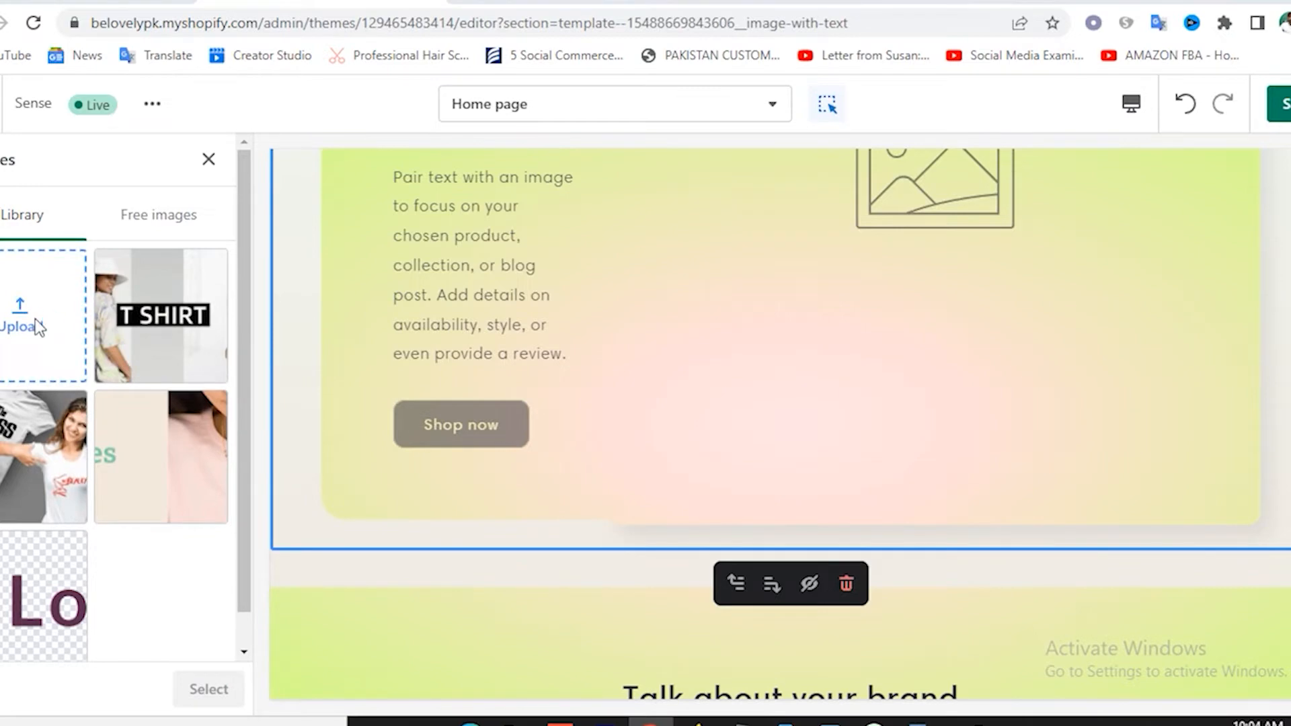
left_click(655, 234)
double_click(655, 227)
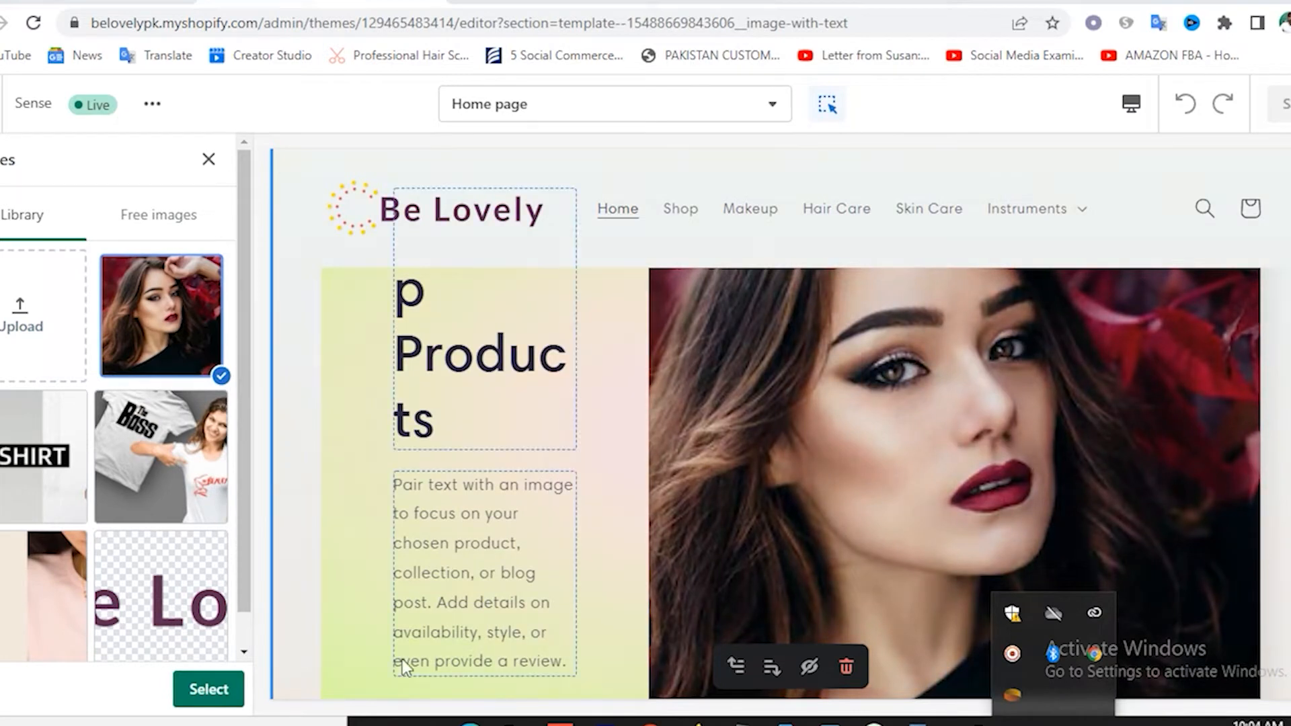
left_click(207, 690)
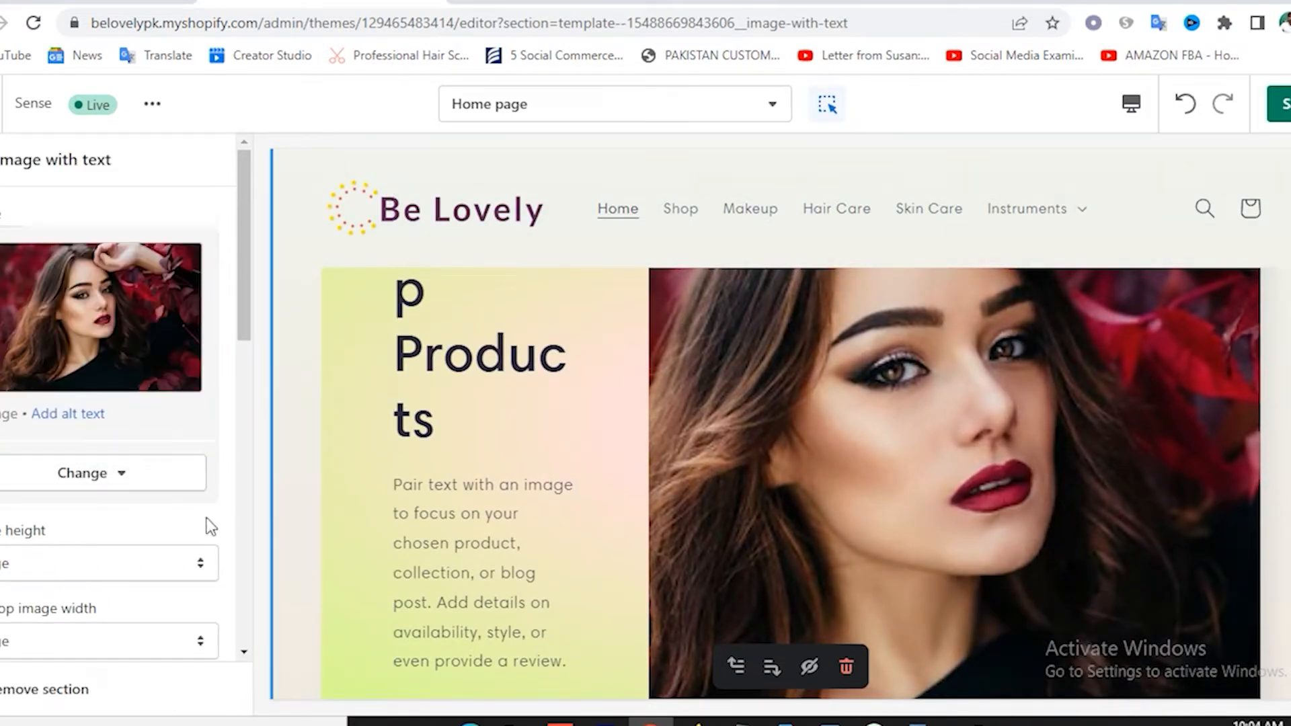
Set the section's top and bottom padding to 12px and save the theme.
scroll(141, 509, "down", 3)
scroll(70, 434, "down", 3)
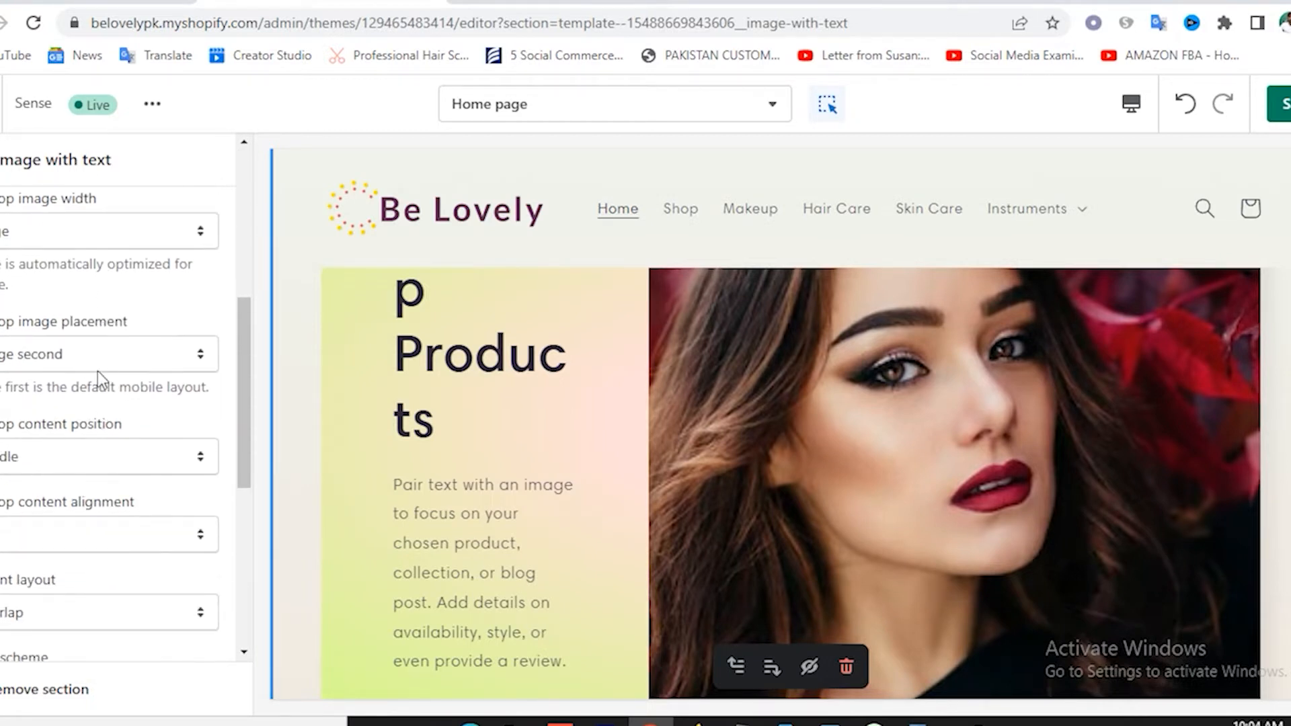
scroll(78, 425, "down", 5)
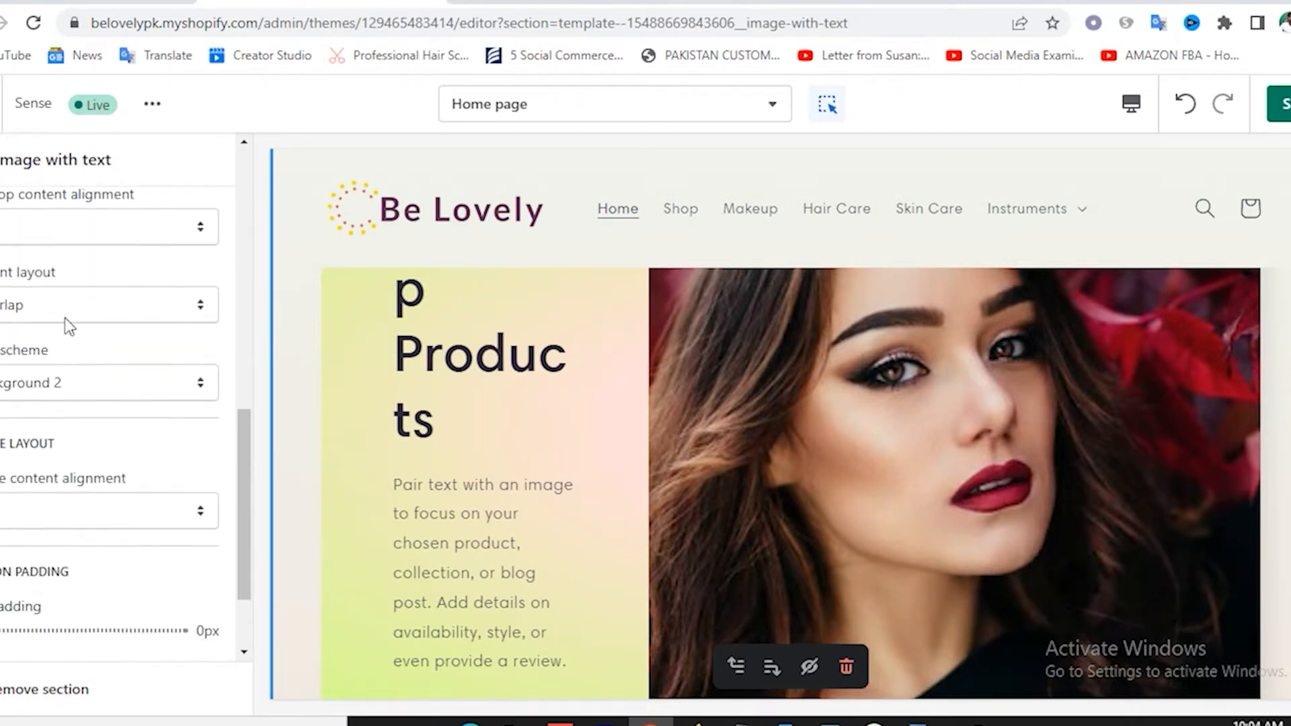
scroll(124, 557, "down", 2)
scroll(123, 556, "up", 6)
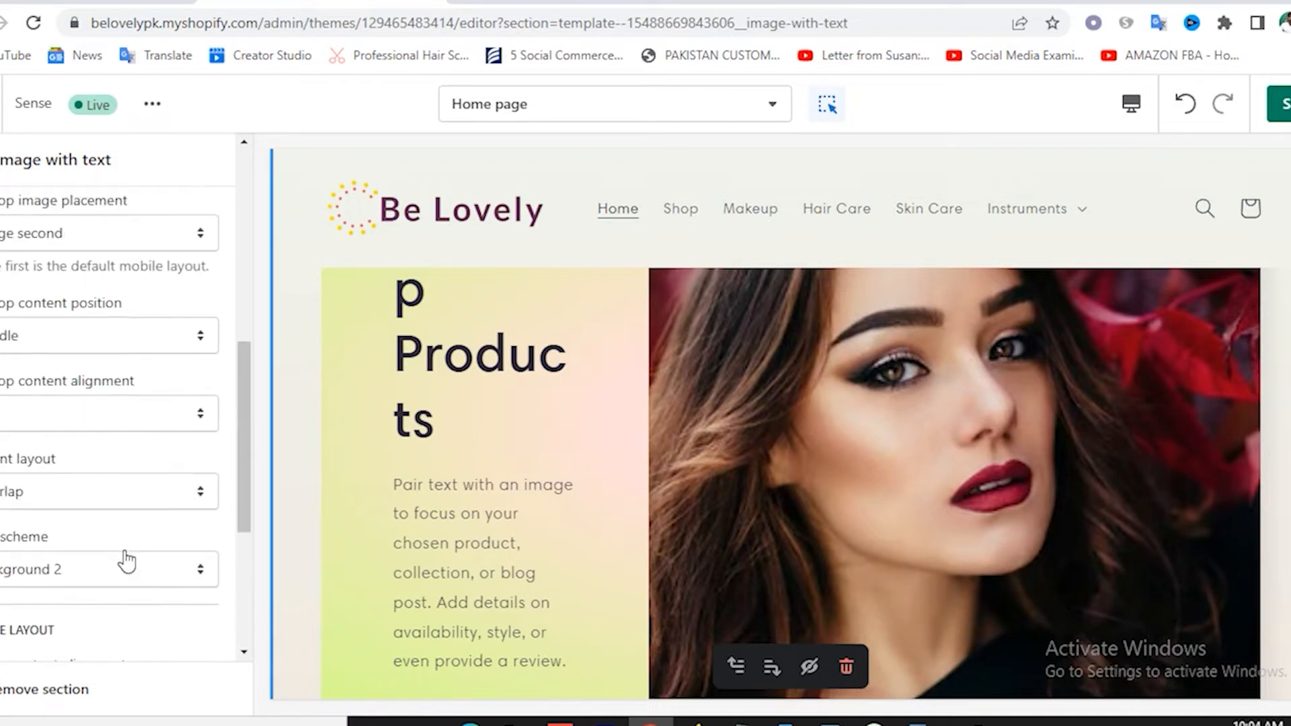
scroll(127, 560, "down", 6)
scroll(114, 555, "down", 2)
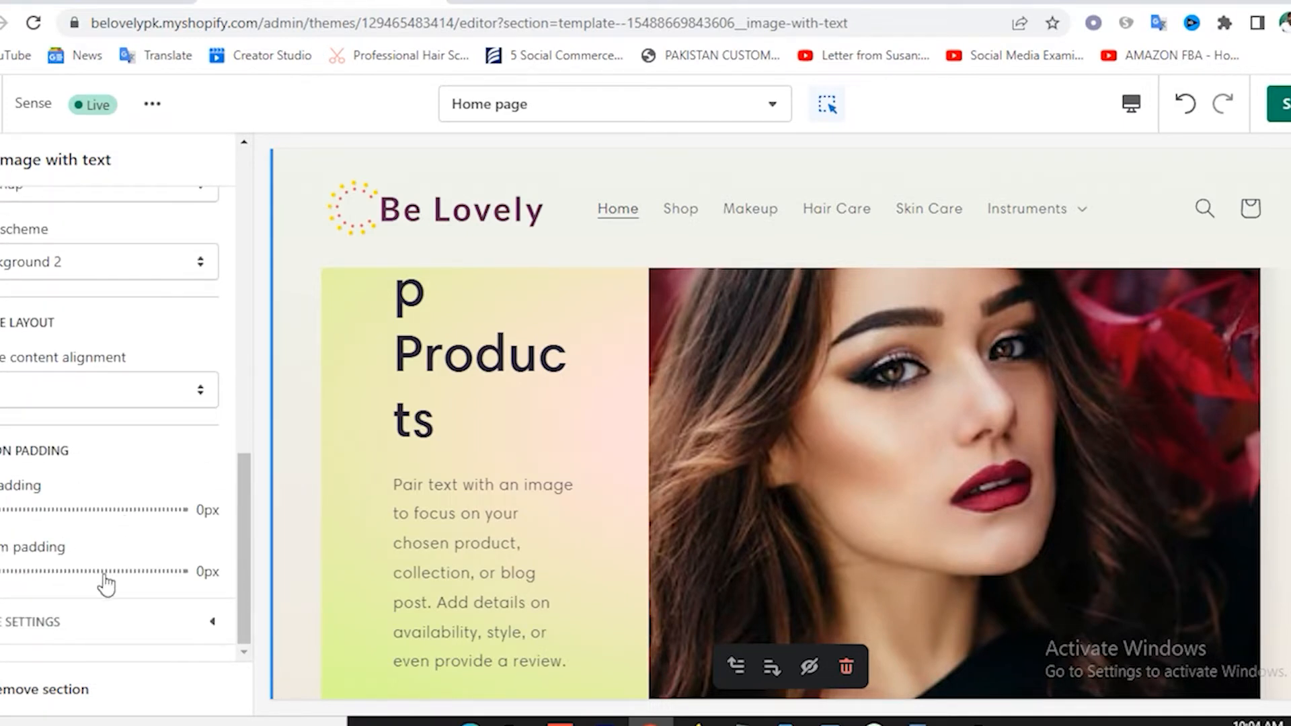
scroll(121, 571, "up", 6)
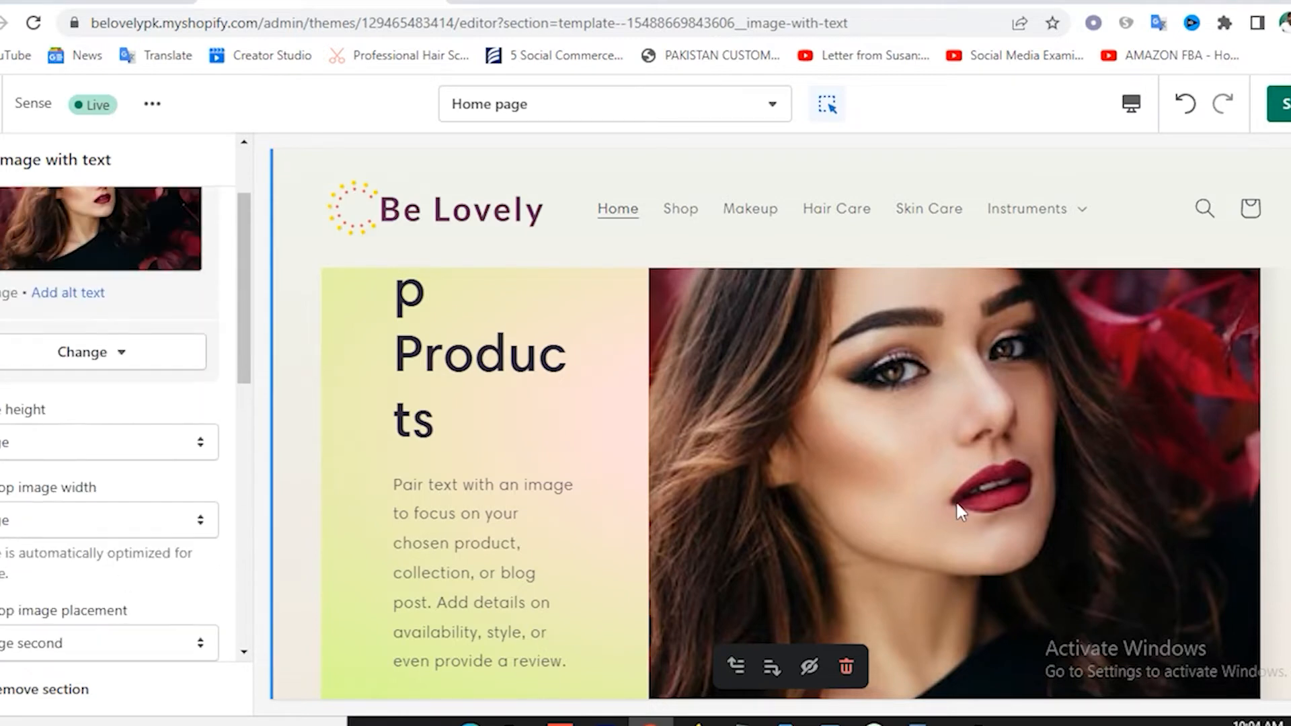
scroll(957, 513, "up", 5)
scroll(955, 501, "up", 2)
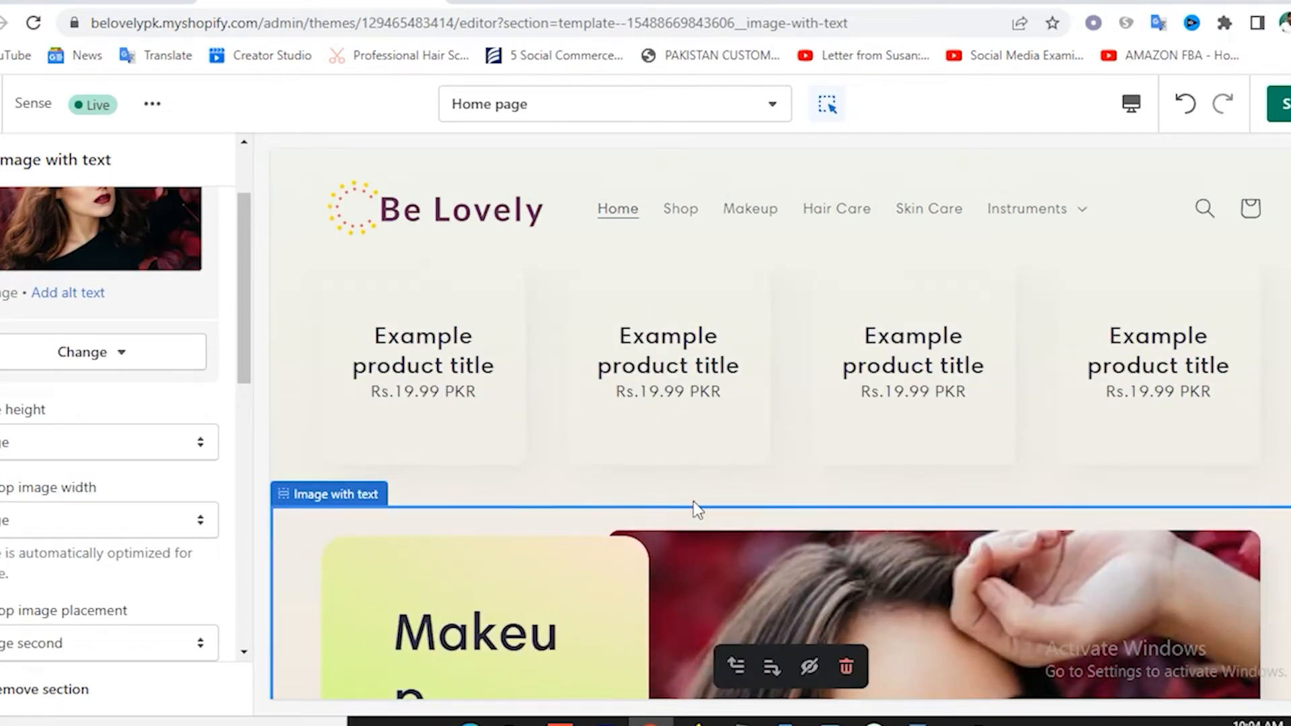
scroll(147, 538, "down", 7)
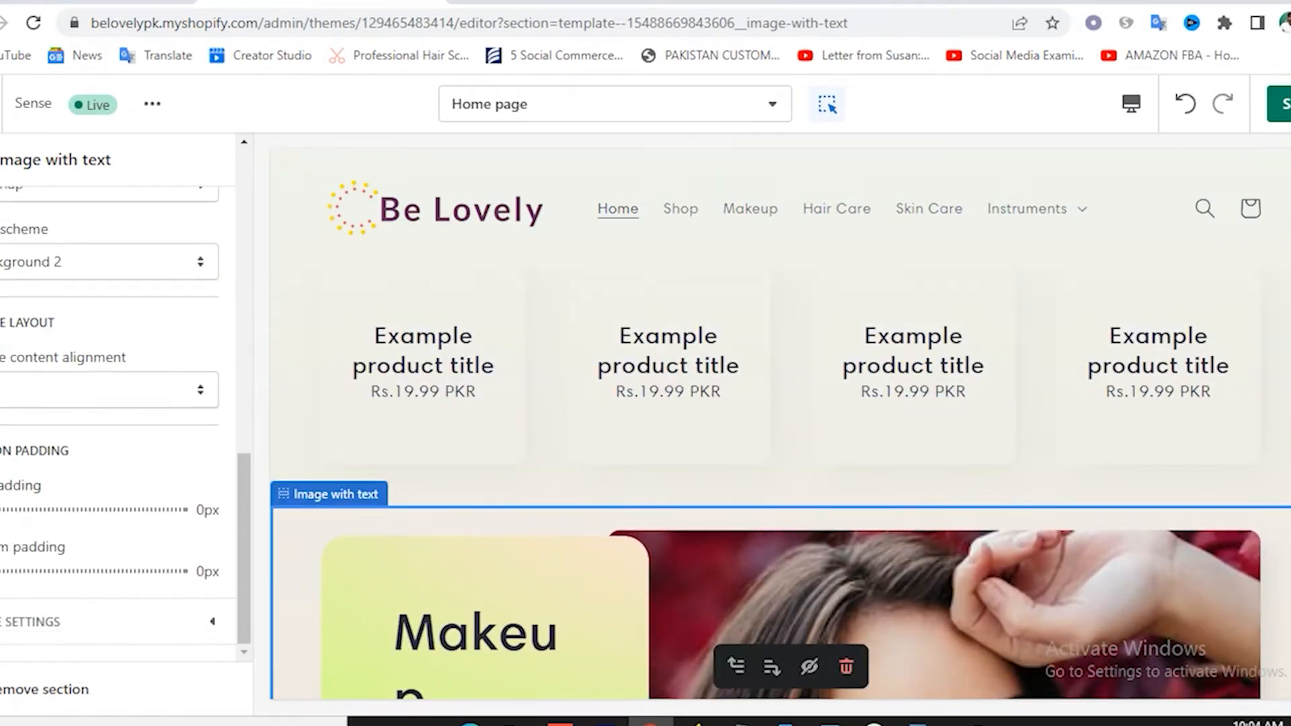
left_click_drag(4, 511, 2, 571)
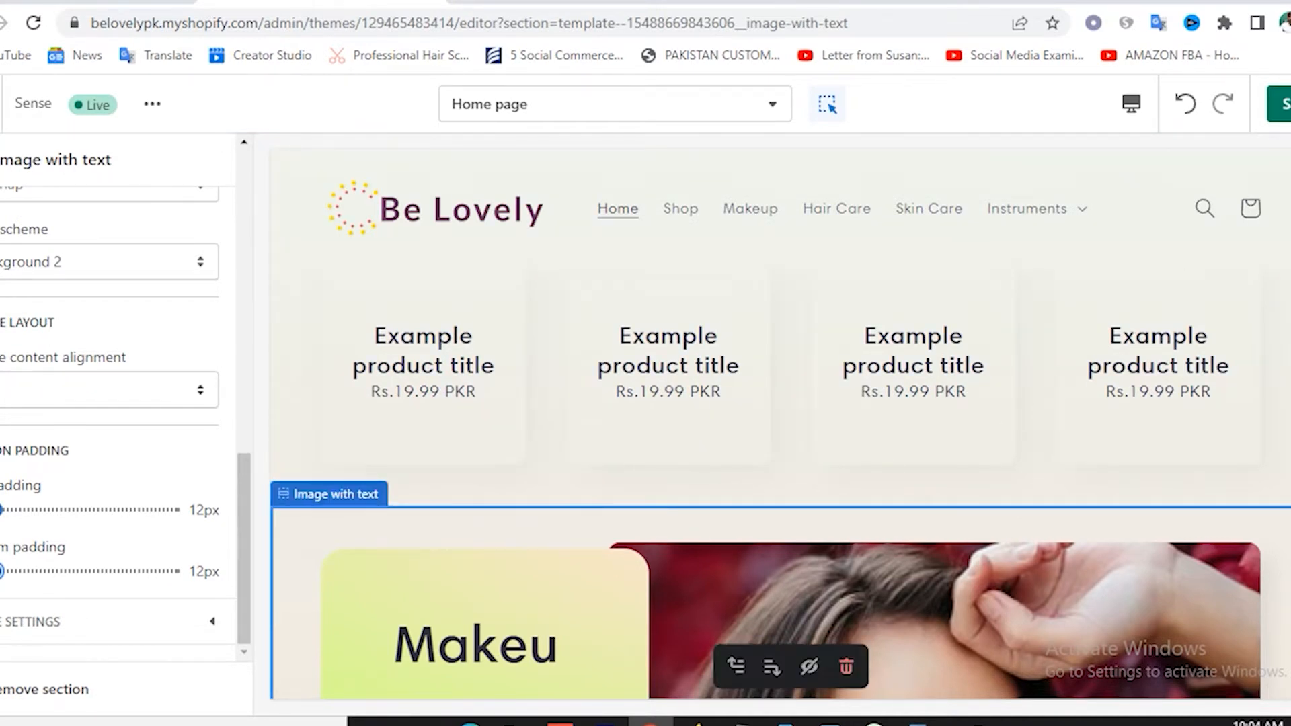
left_click(1283, 111)
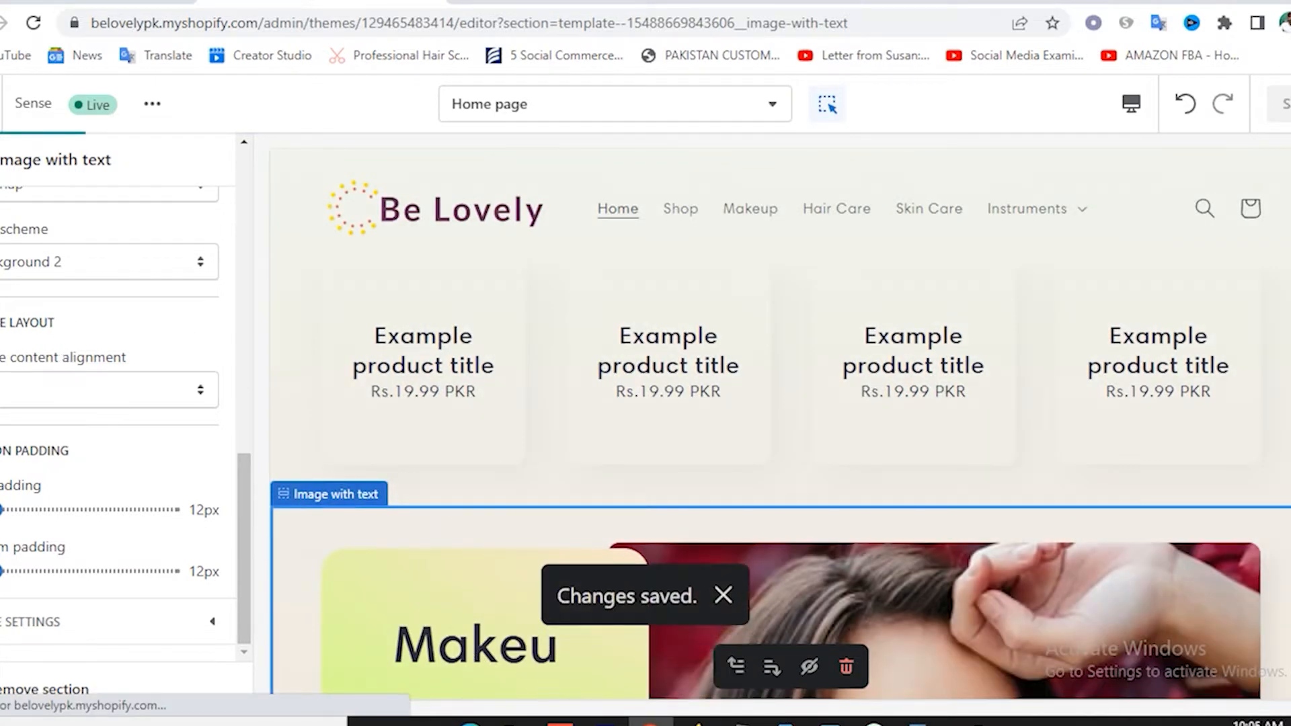
left_click(1, 160)
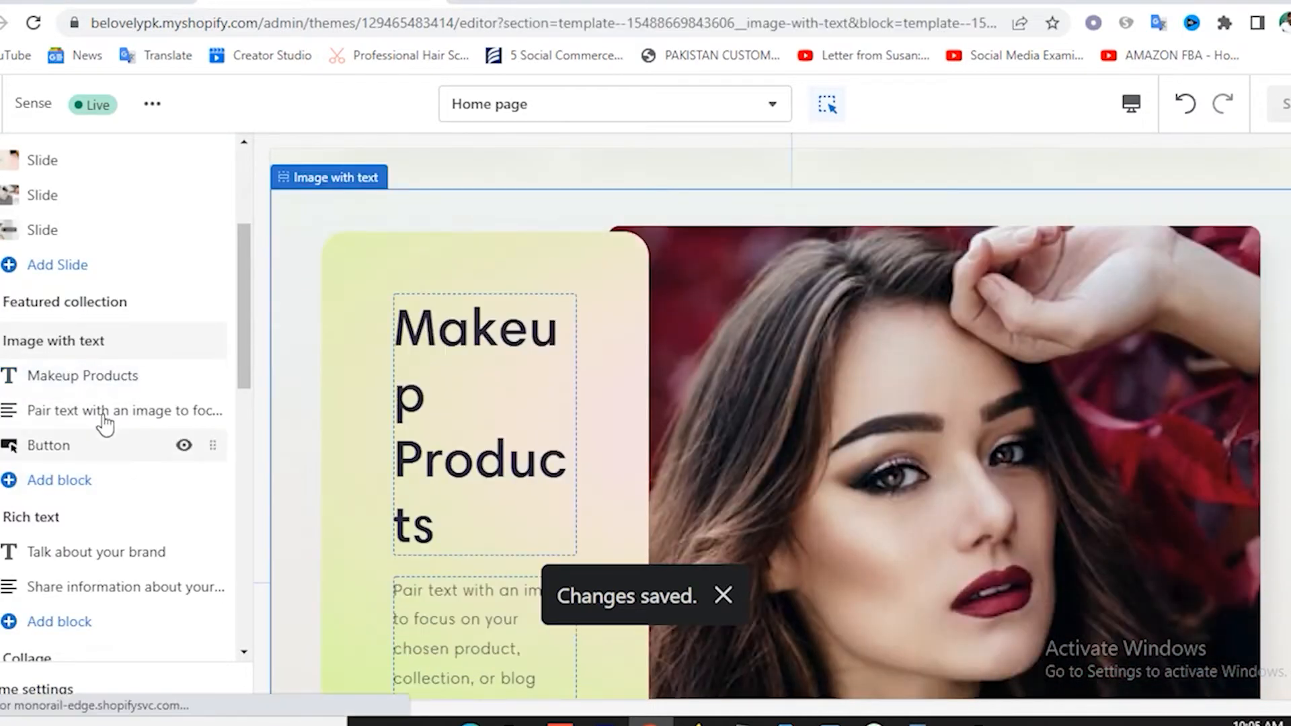
Keep the Makeup Products heading size at Medium.
left_click(90, 398)
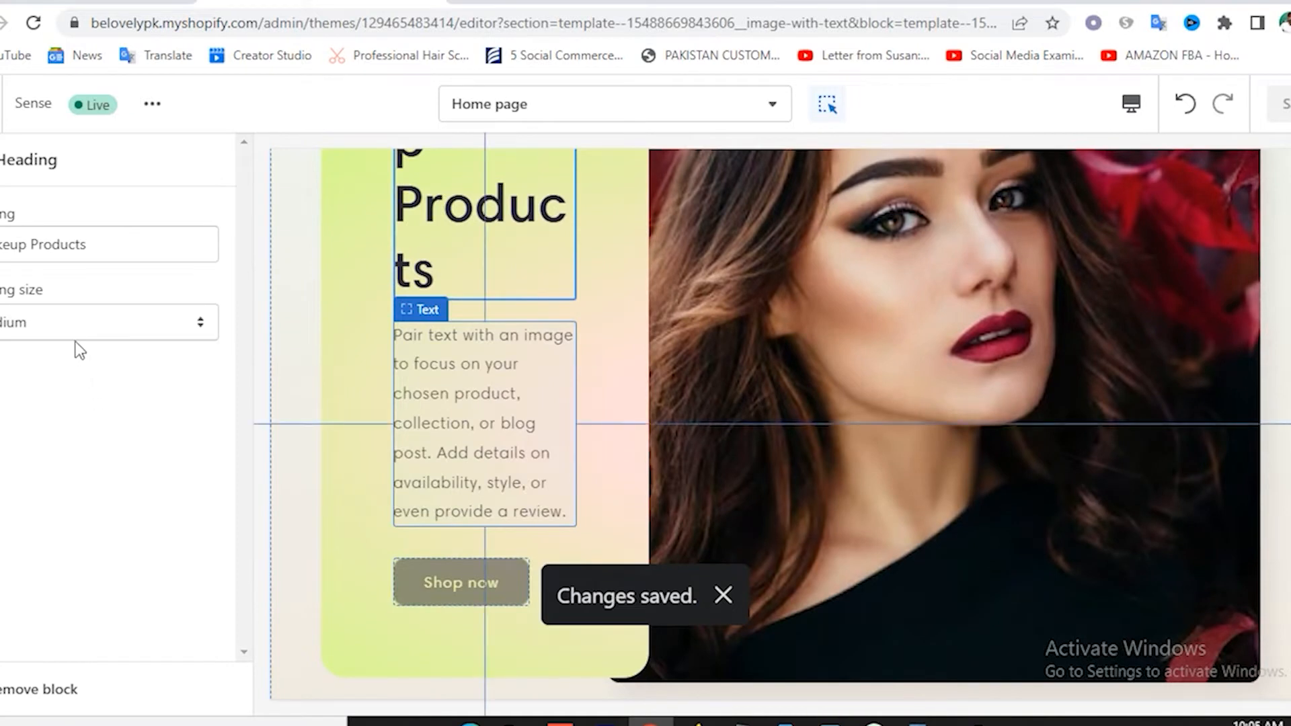
left_click(68, 329)
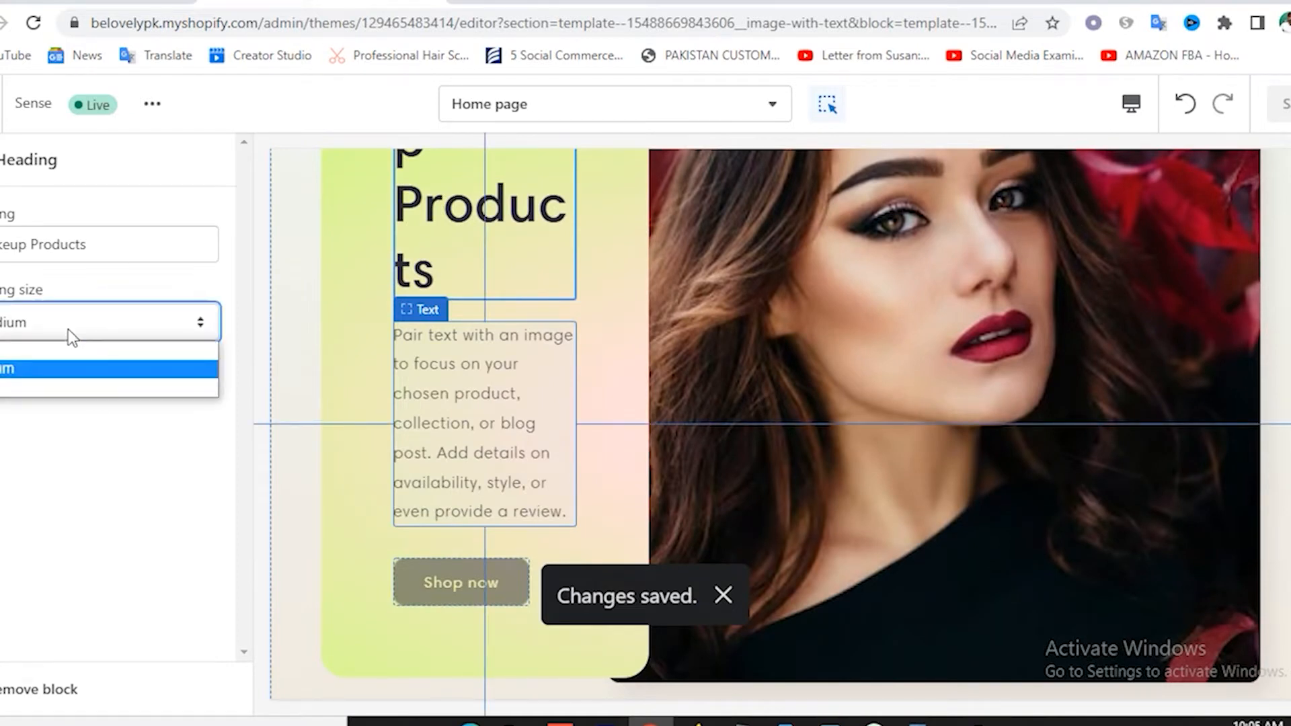
left_click(10, 369)
left_click(2, 160)
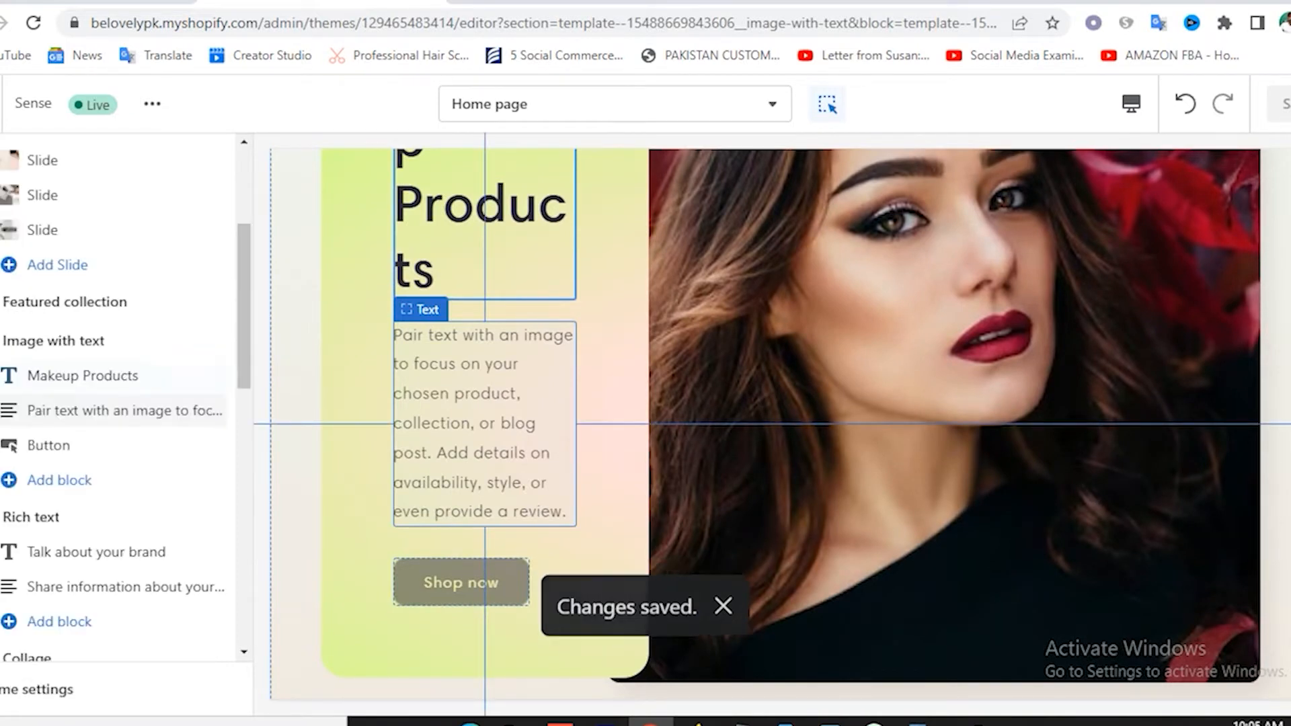
Select the placeholder paragraph and bring up the WordPad document with the store copy.
left_click(92, 411)
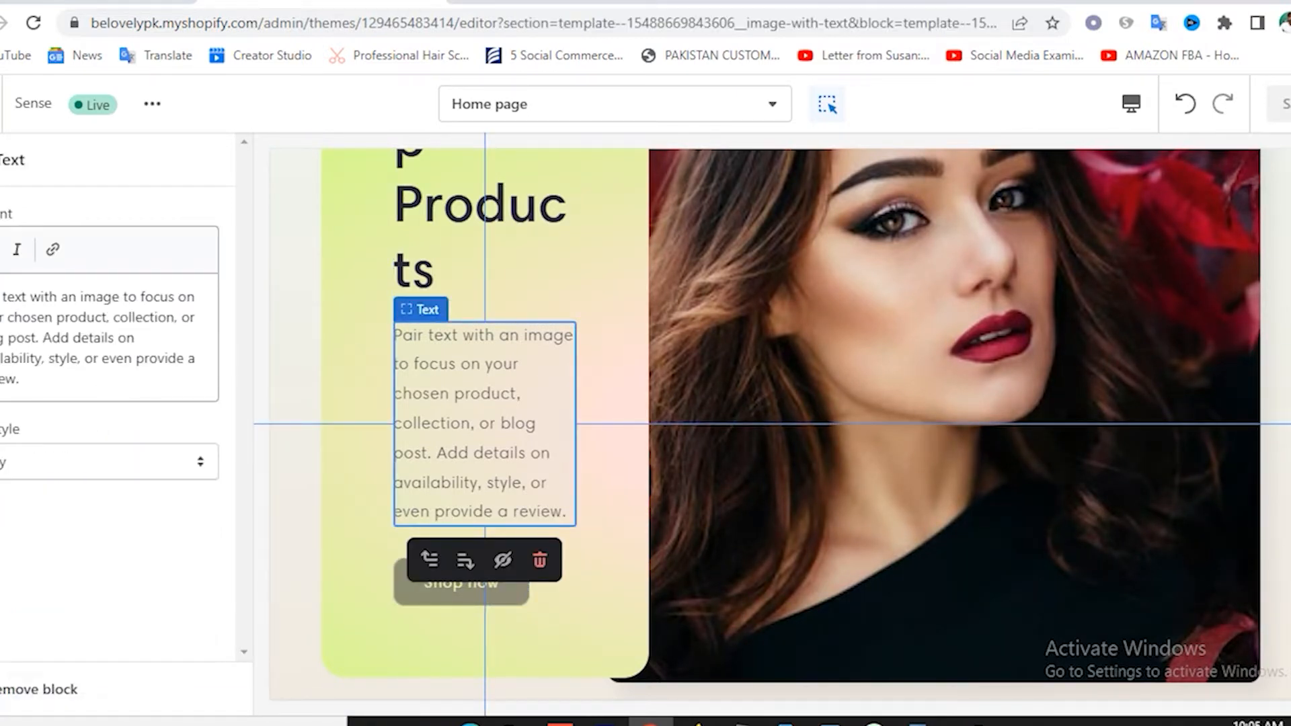
left_click_drag(2, 296, 53, 382)
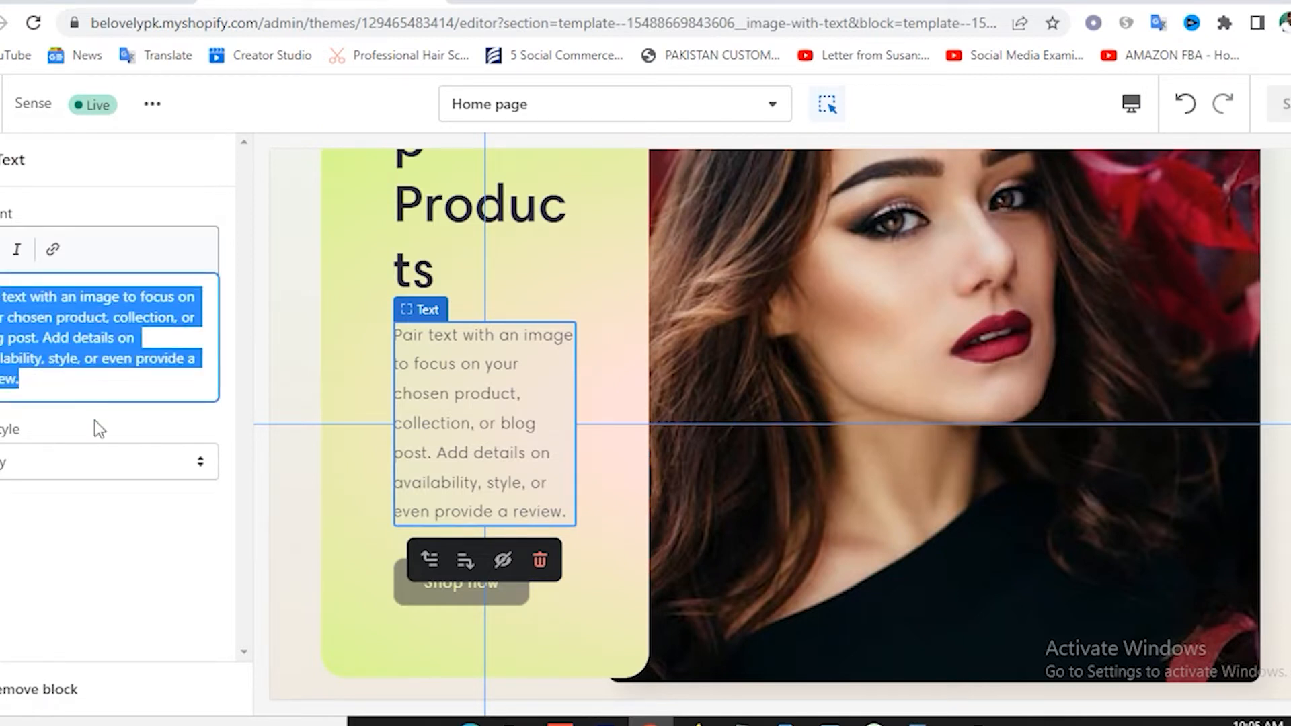
left_click(128, 393)
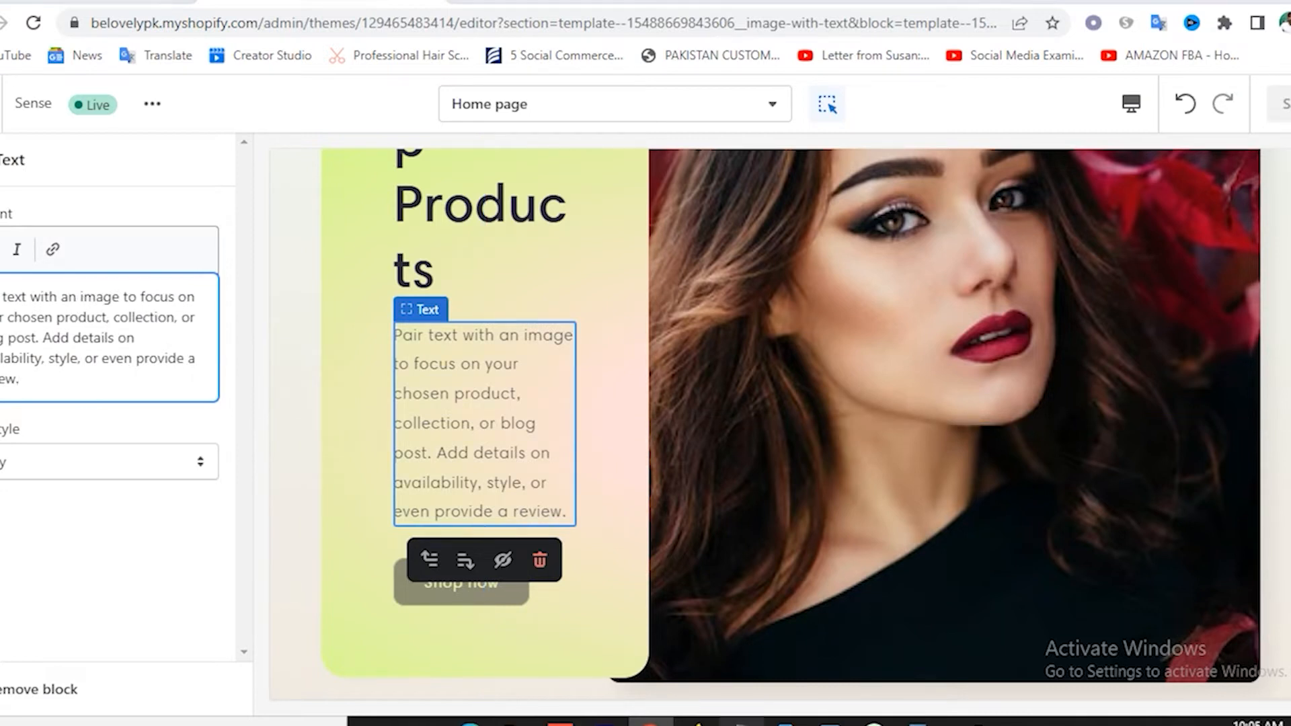
left_click(741, 724)
left_click(919, 724)
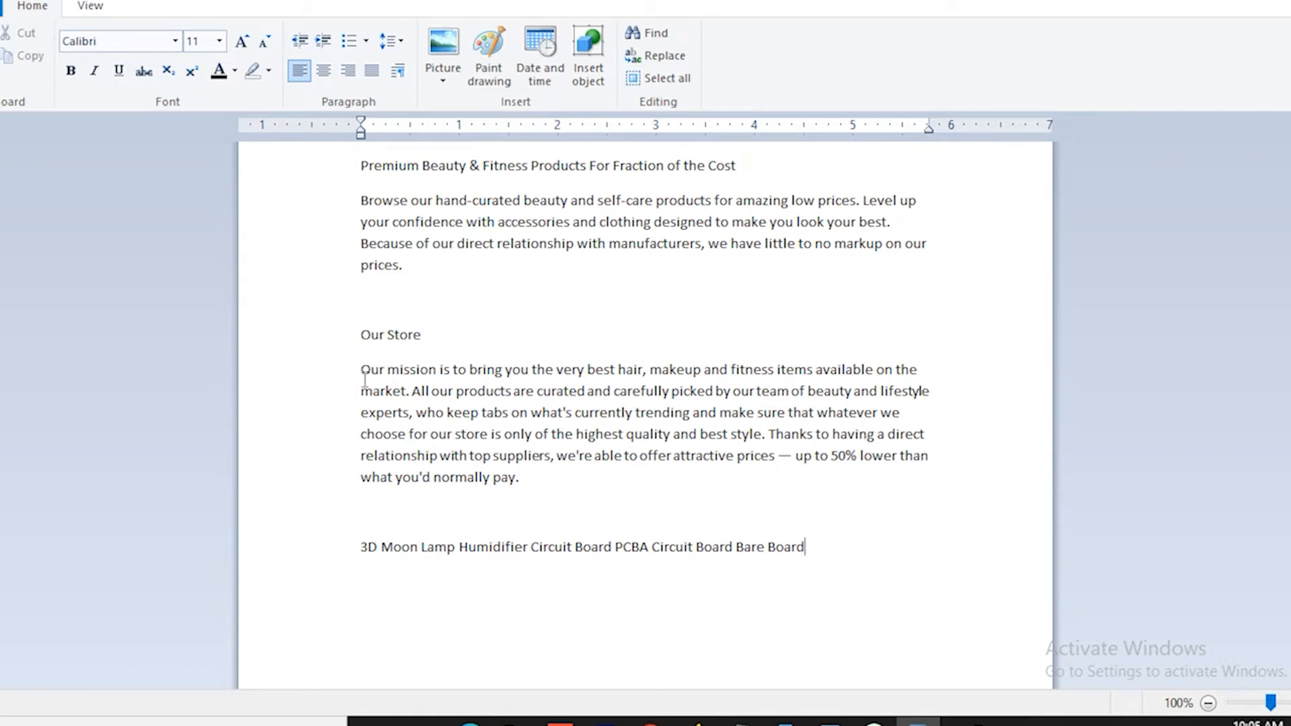
Copy the 'Our mission' text through 'lifestyle experts' and return to Chrome.
left_click_drag(363, 377, 419, 418)
key("ctrl+c")
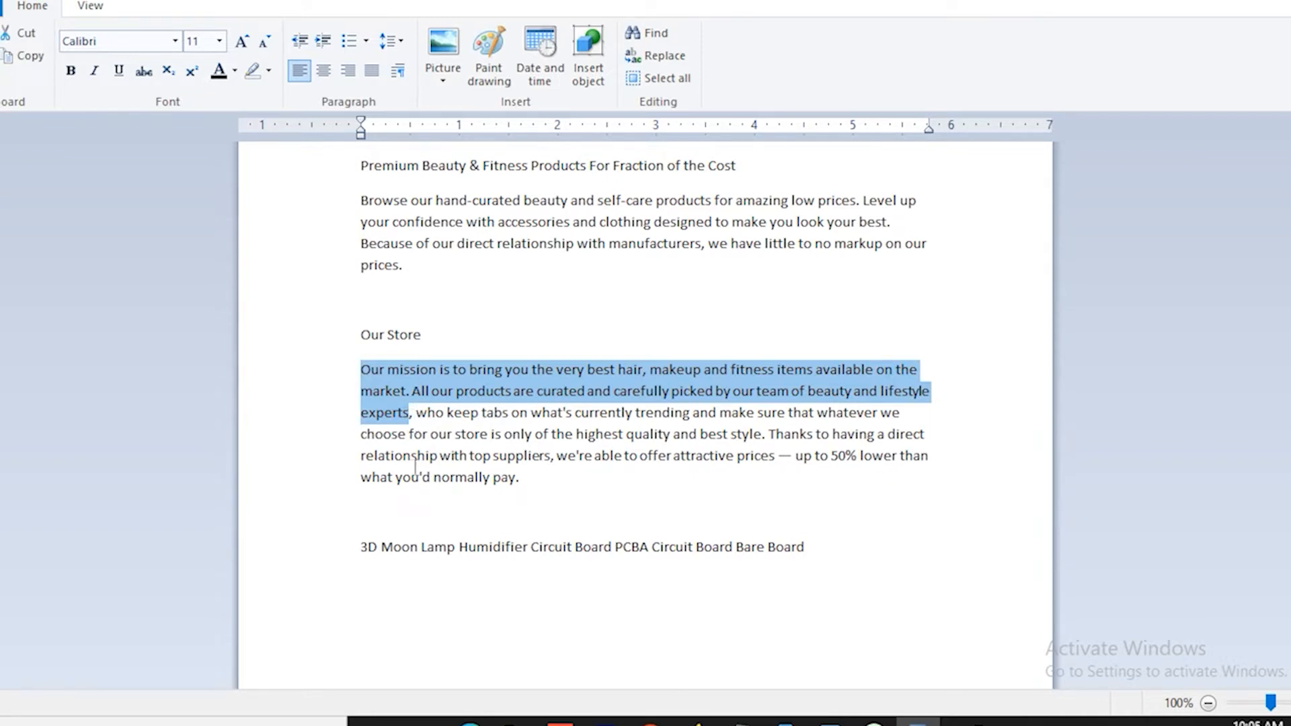
left_click(650, 723)
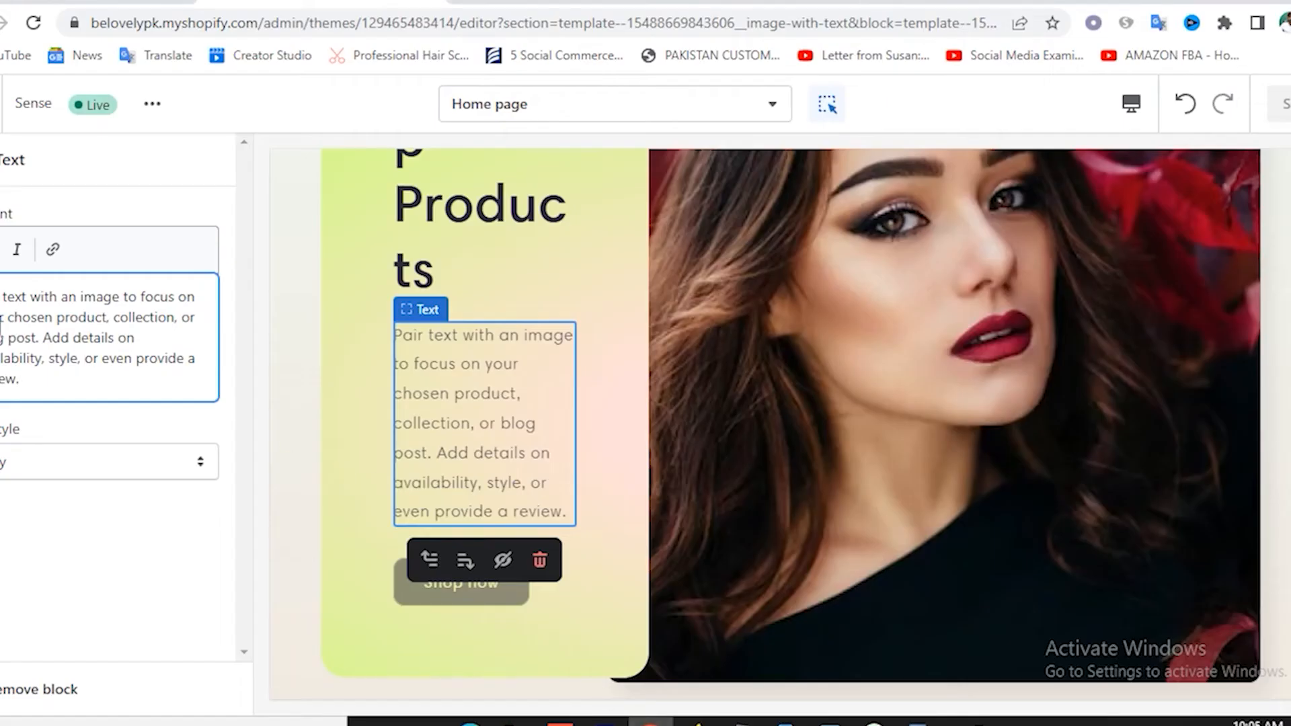
Replace the placeholder paragraph with the mission text ending 'beauty and lifestyle experts'.
key("ctrl+a")
key("ctrl+v")
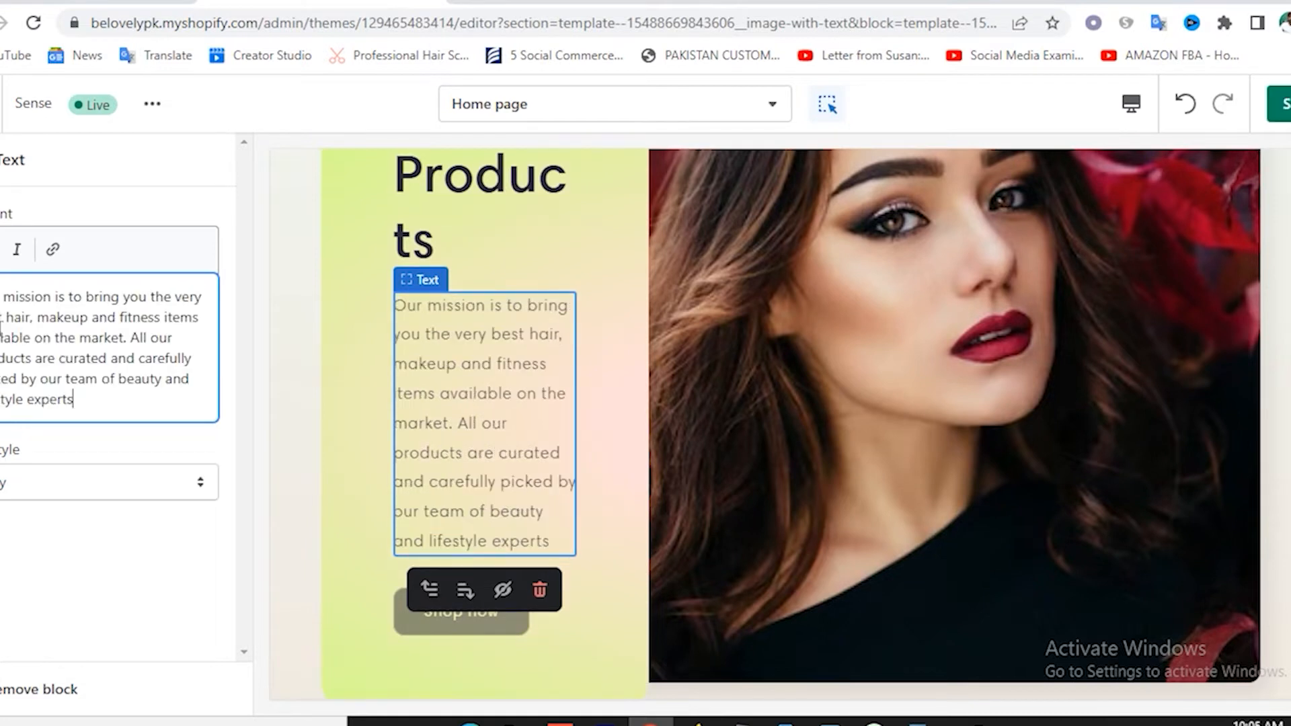
left_click(25, 491)
left_click(33, 572)
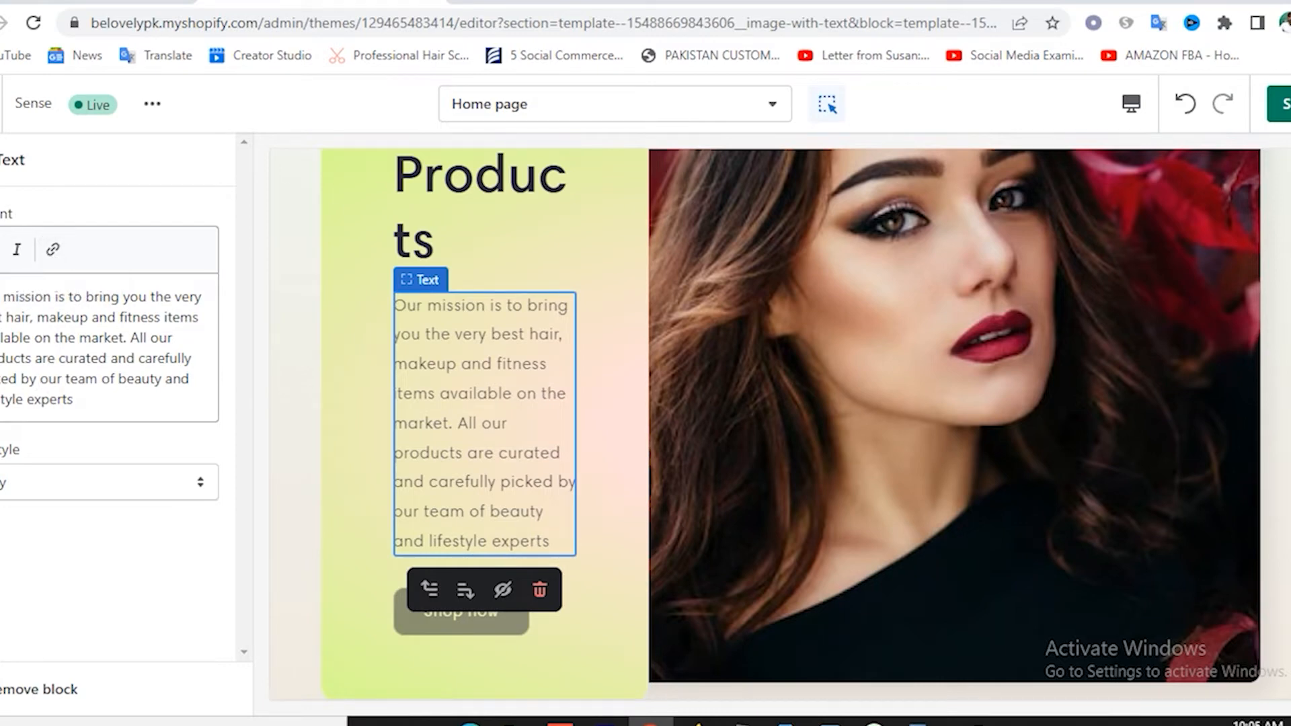
left_click(1, 160)
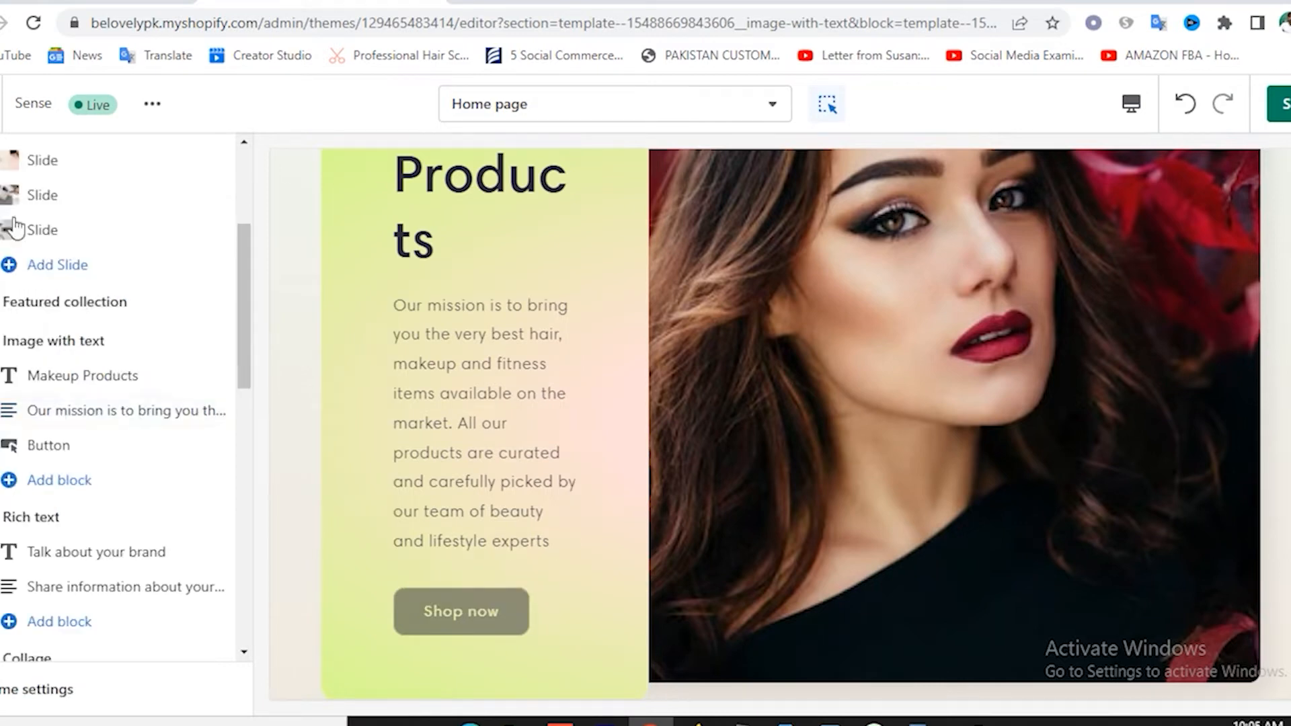
Set the Shop now button's link to Collections > Makeup.
left_click(65, 454)
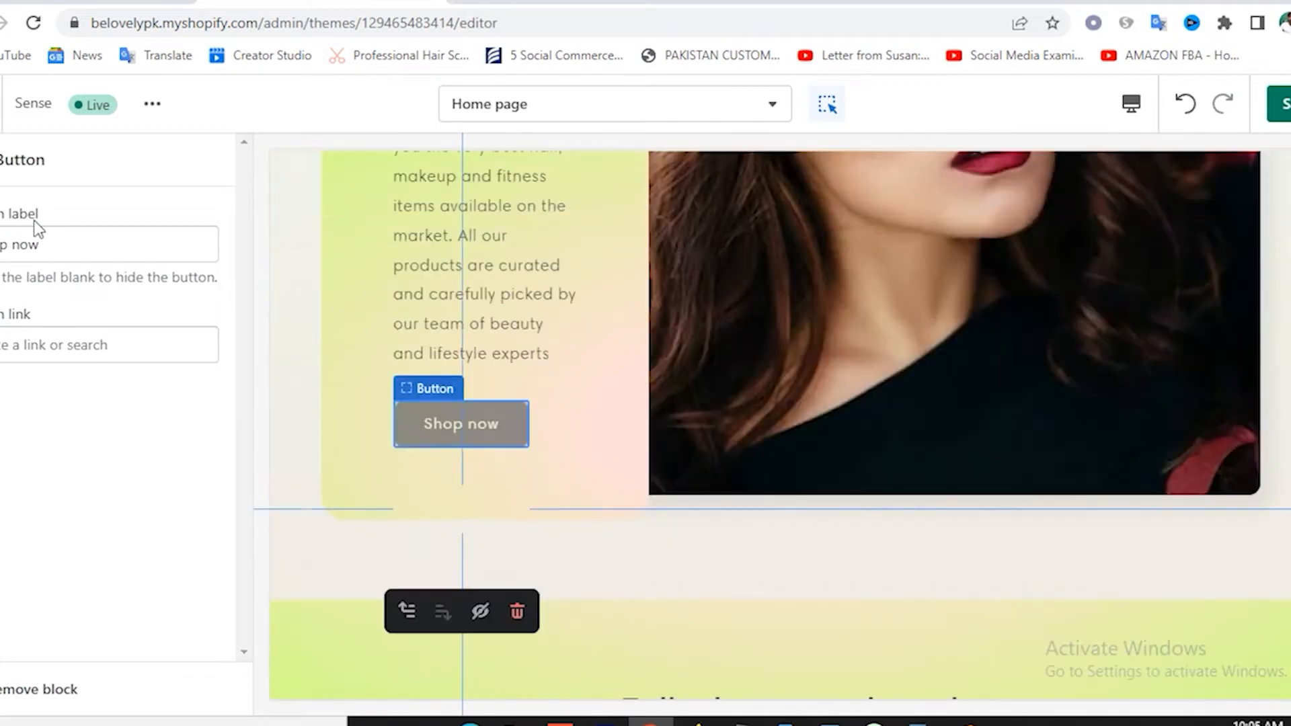
left_click(26, 346)
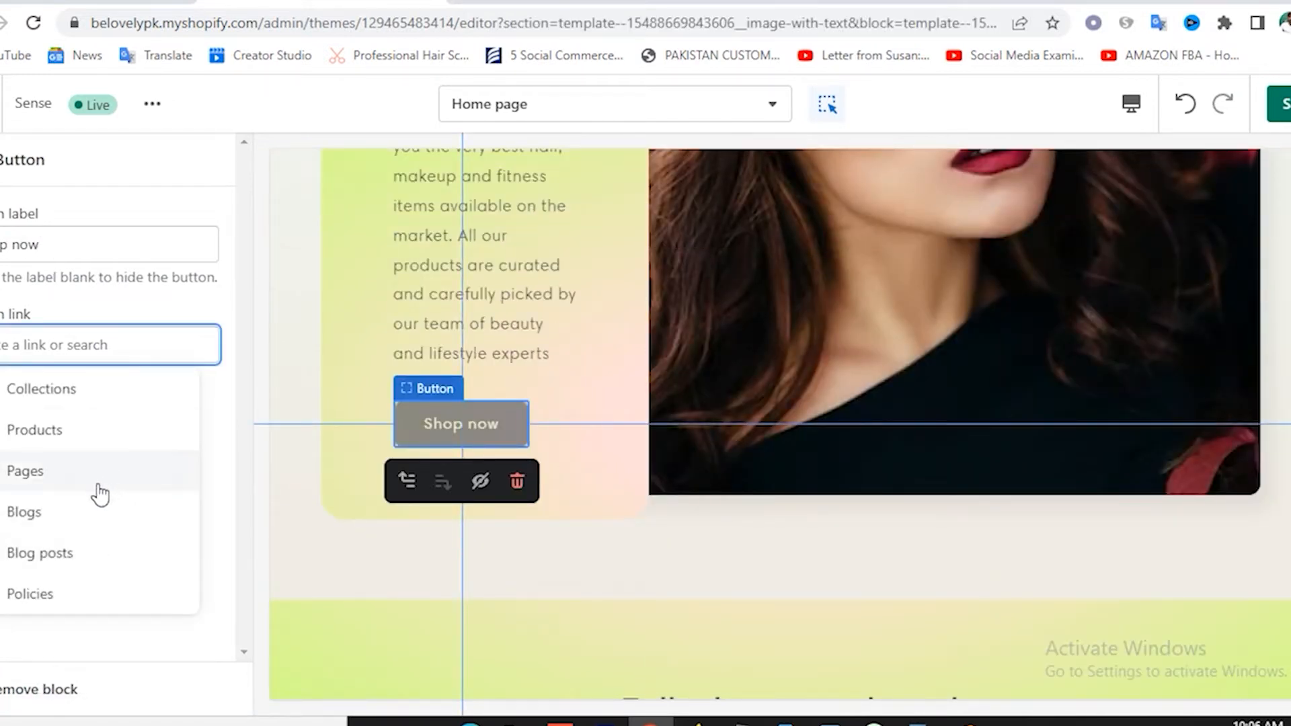
left_click(70, 398)
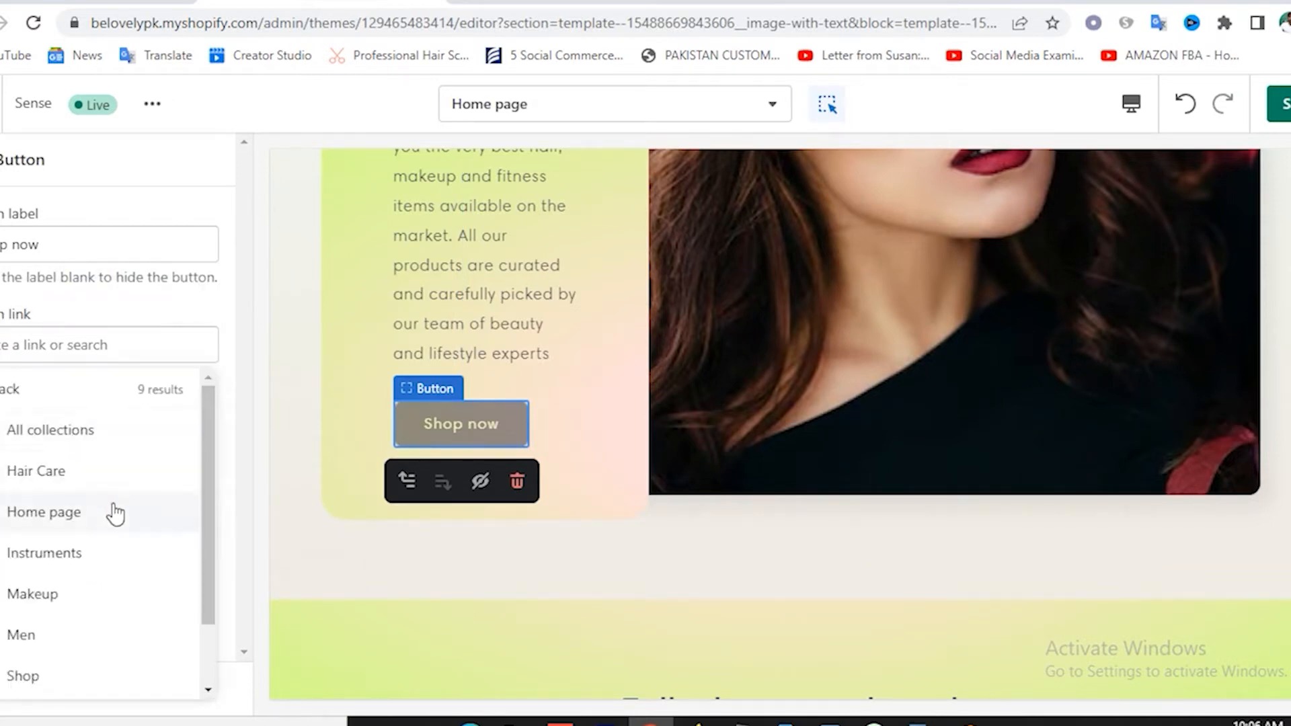
left_click(30, 596)
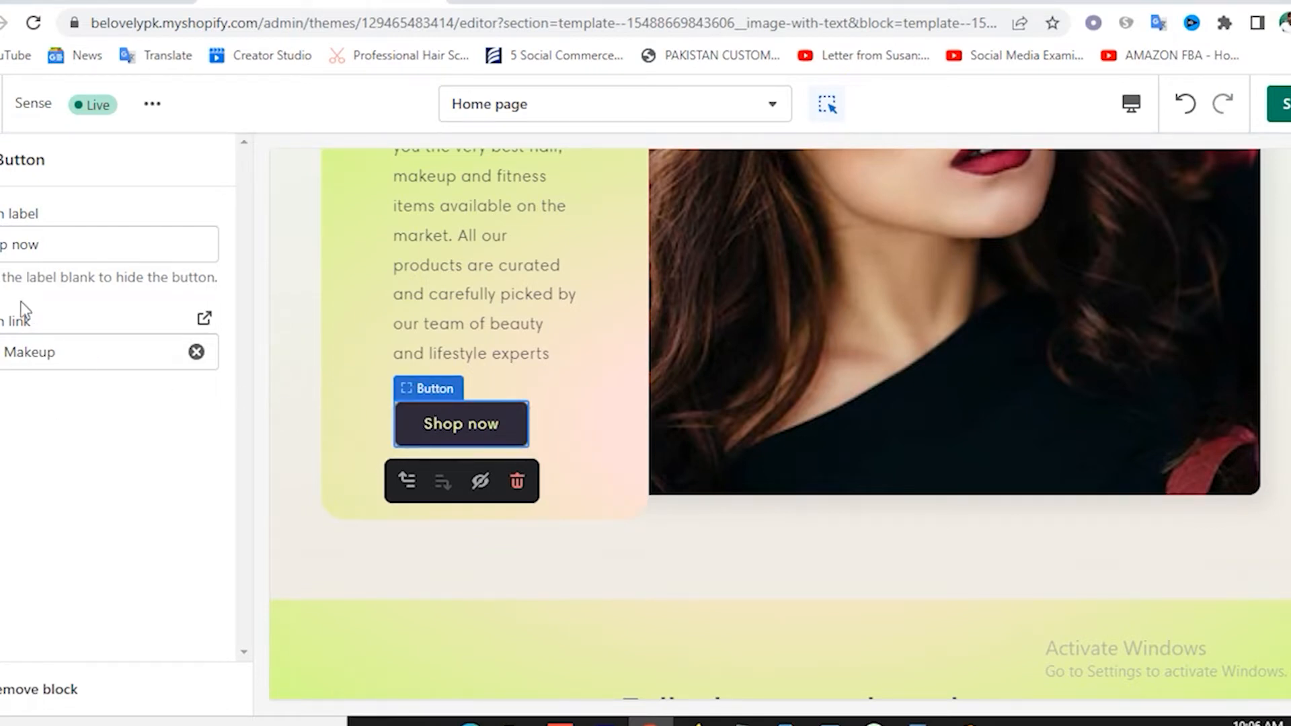
left_click(2, 160)
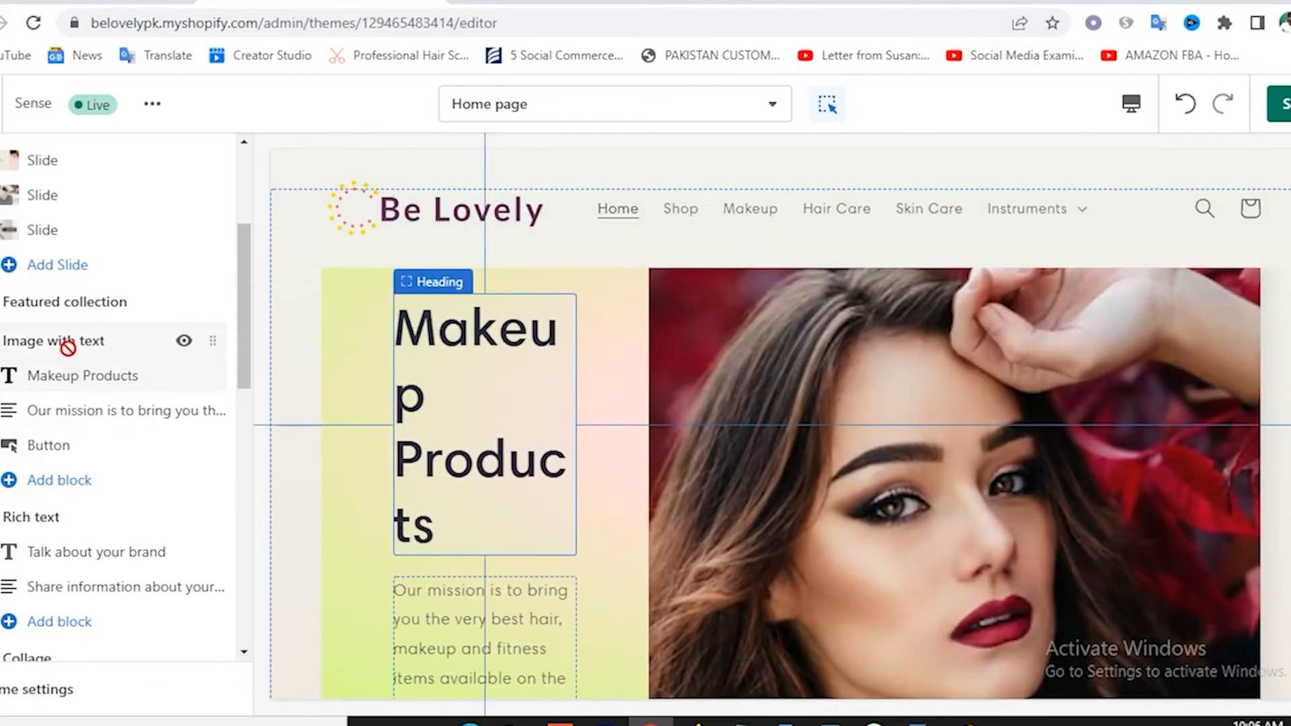
Switch the Image with text section to the Accent 2 colour scheme and save.
left_click(63, 344)
scroll(195, 509, "down", 5)
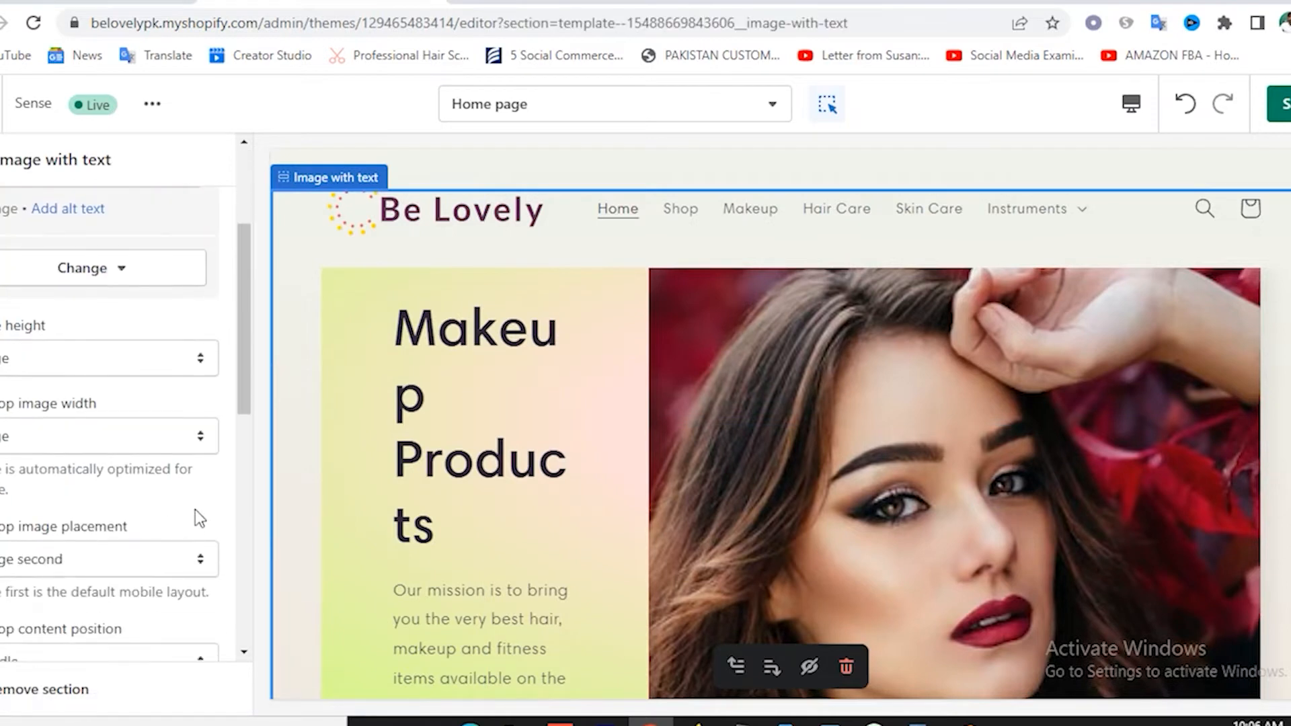
scroll(195, 510, "down", 6)
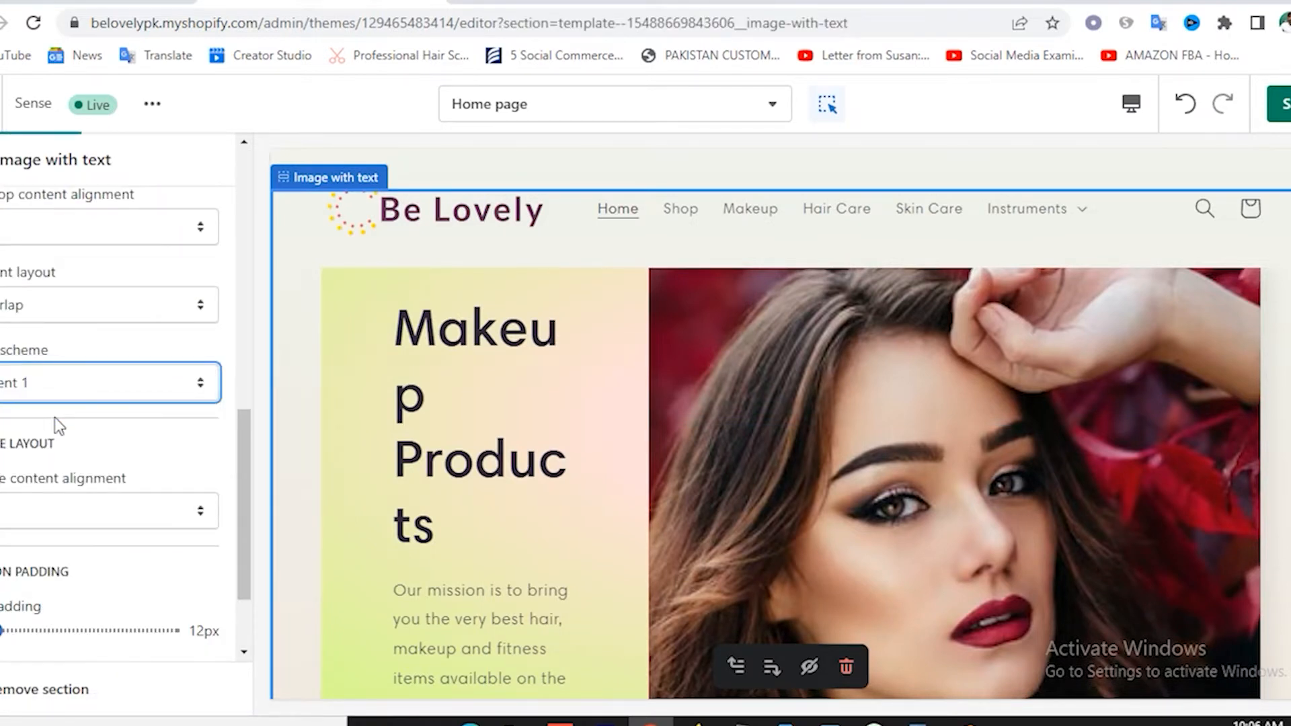
left_click(54, 383)
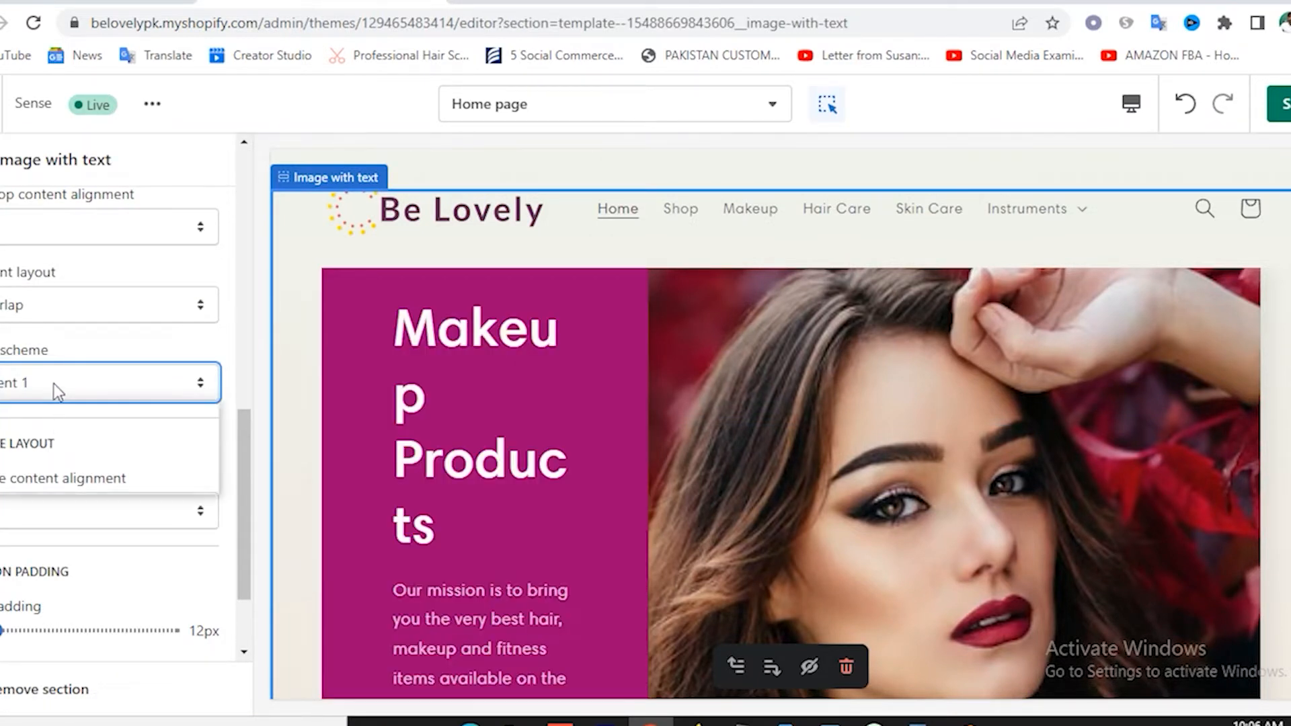
left_click(48, 426)
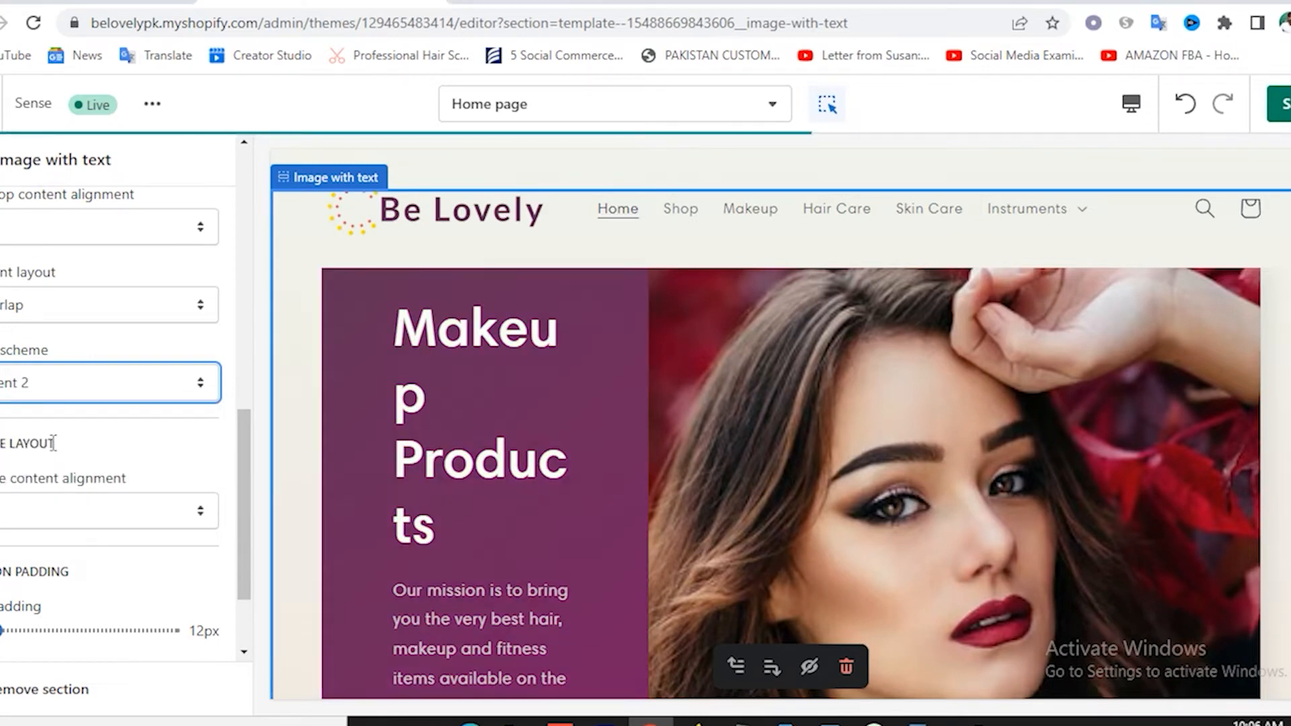
scroll(531, 511, "up", 6)
scroll(534, 524, "up", 5)
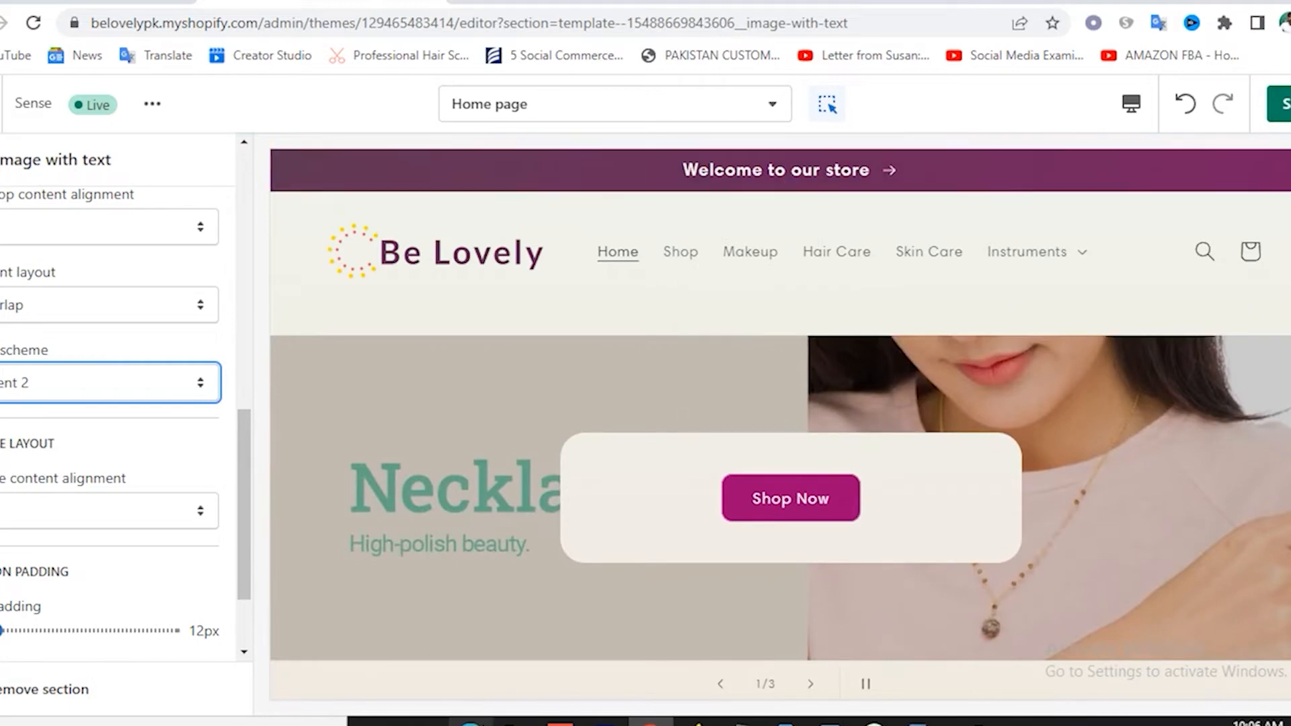
scroll(526, 570, "down", 10)
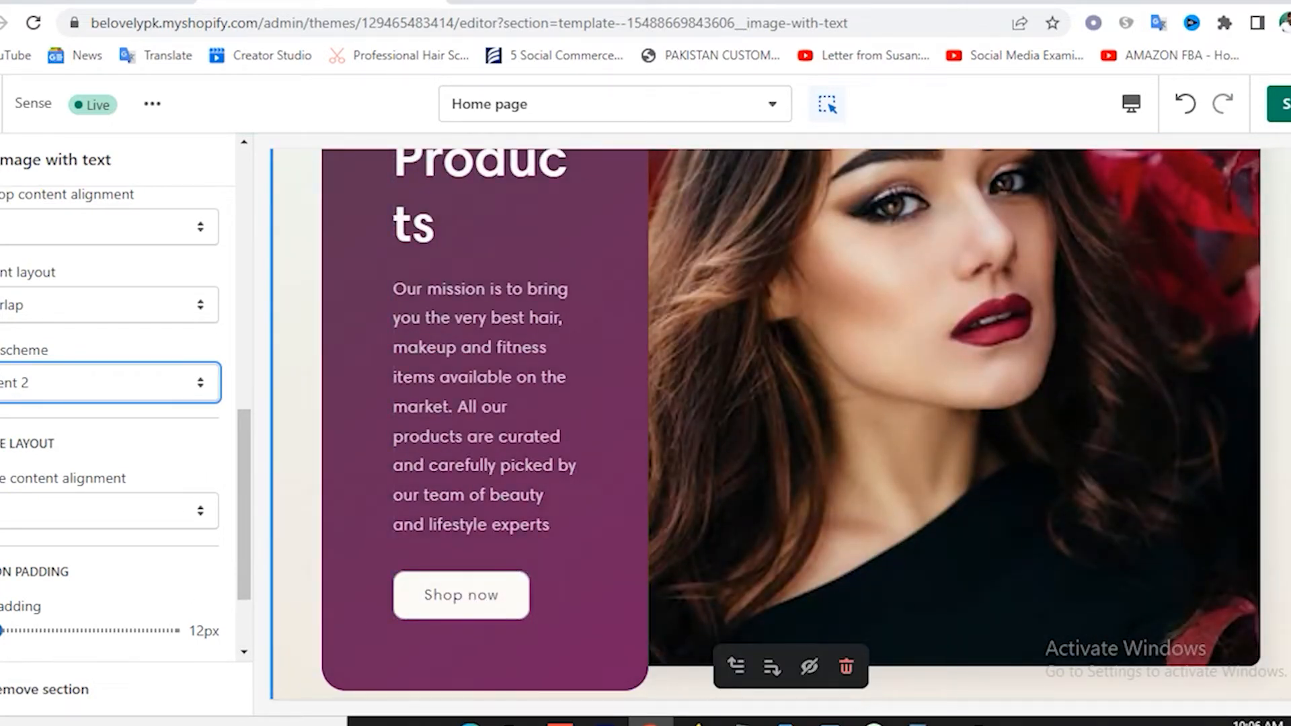
left_click(1283, 103)
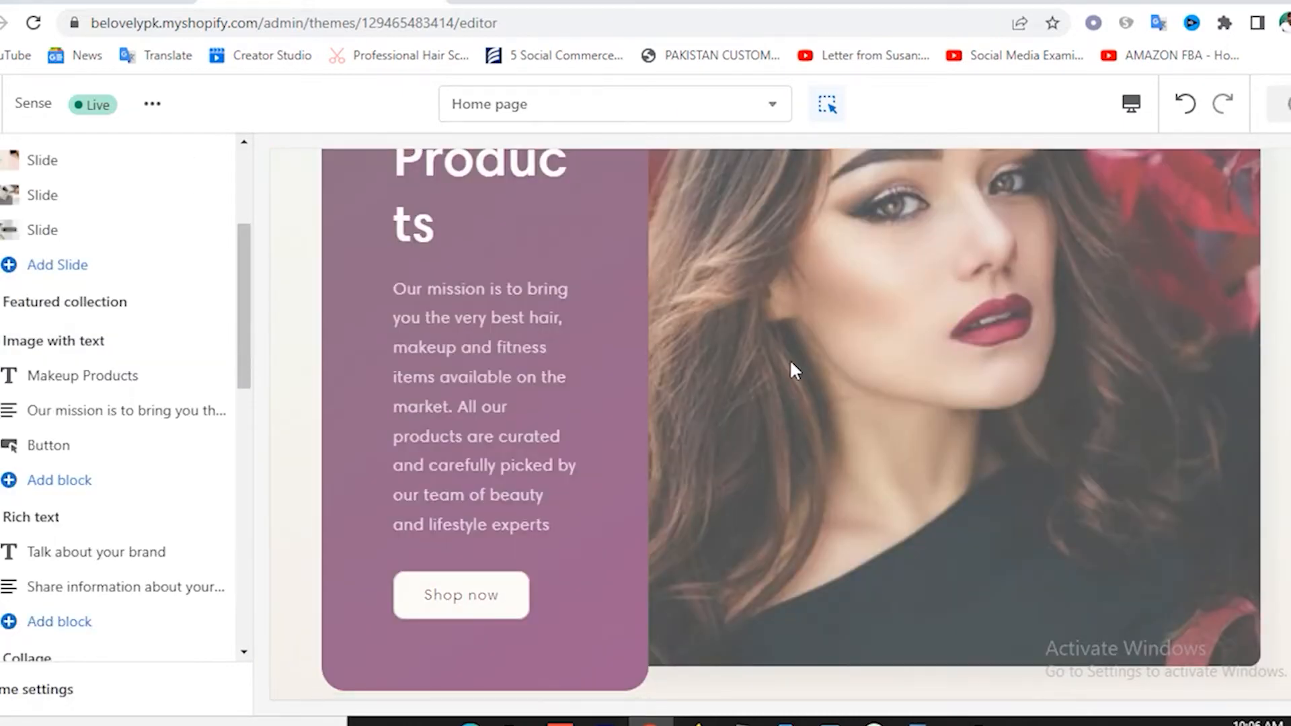
Reload the storefront tab and scroll through it to find the purple Makeup Products section.
scroll(780, 365, "up", 5)
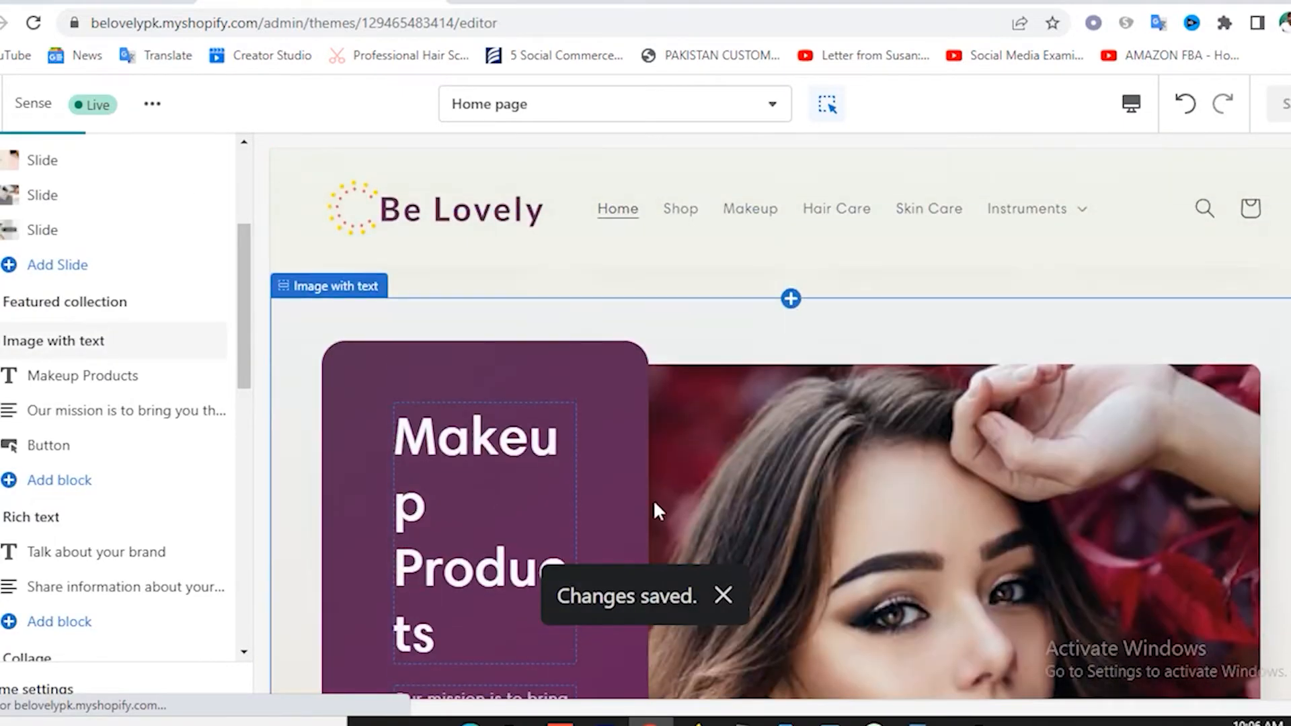
scroll(618, 538, "down", 2)
key("ctrl+Tab")
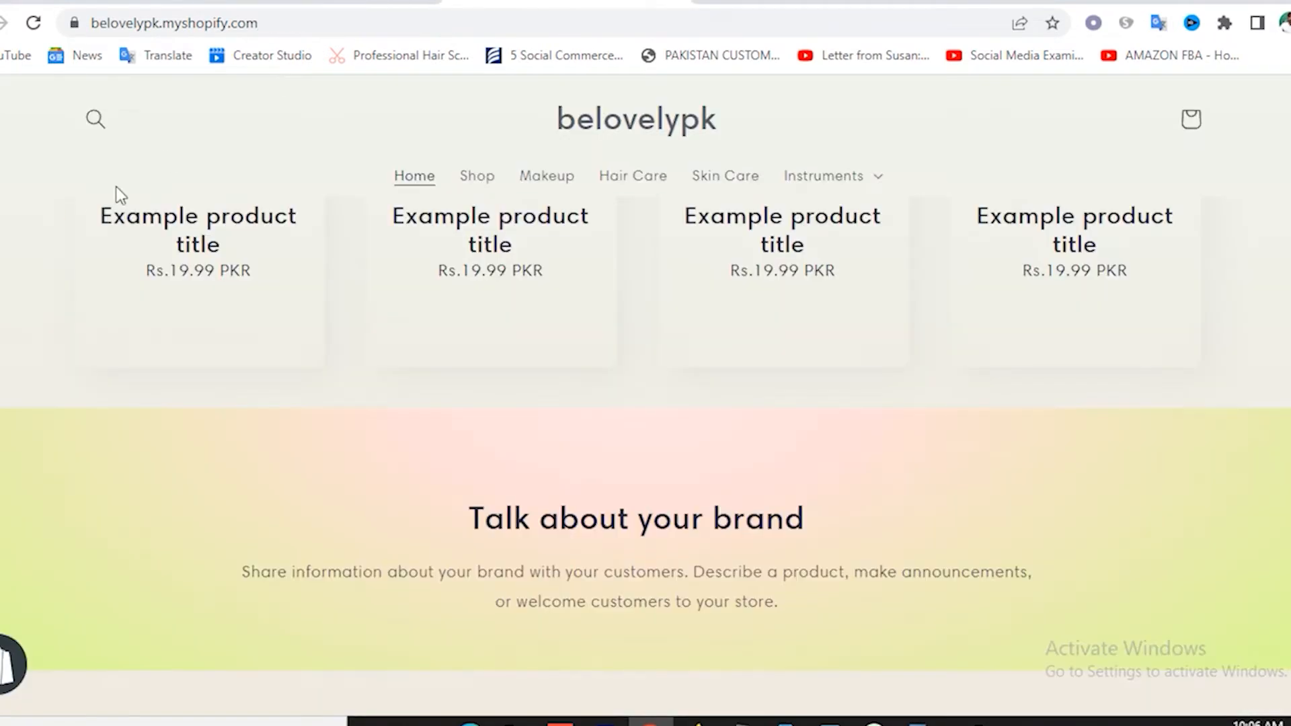
scroll(184, 227, "up", 10)
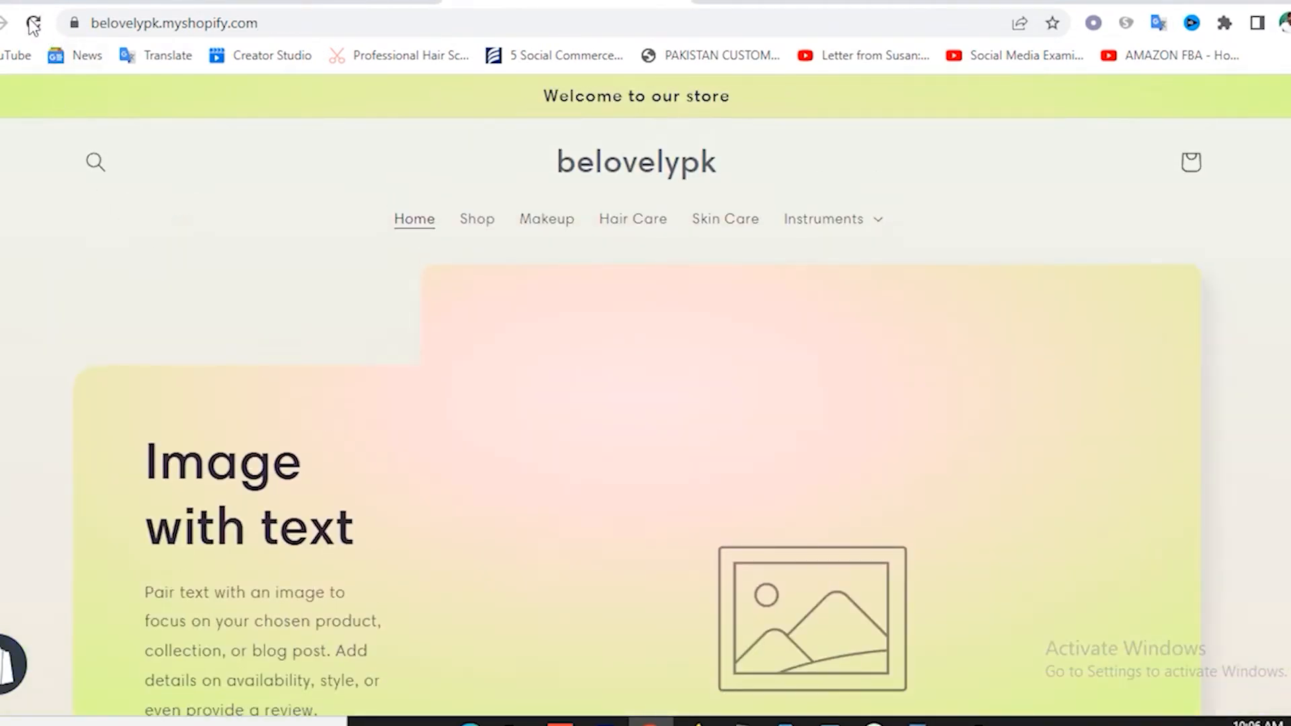
left_click(33, 25)
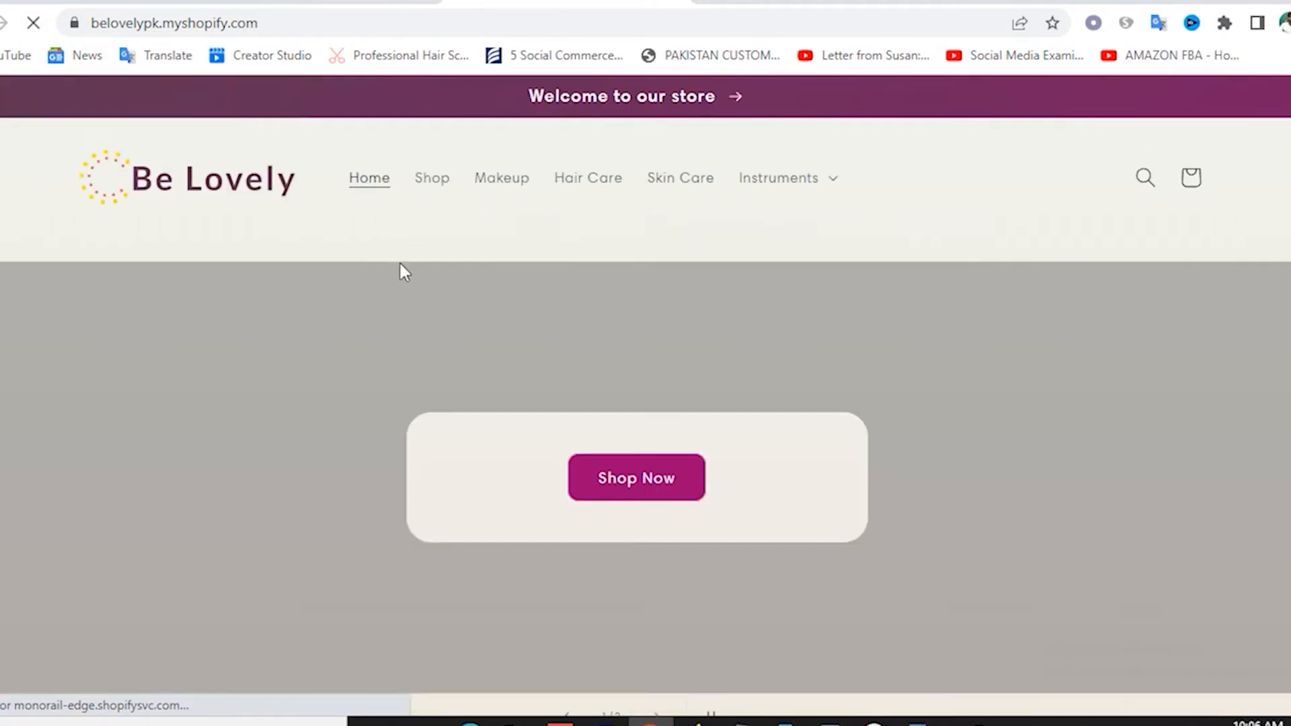
scroll(881, 366, "down", 3)
scroll(894, 355, "down", 15)
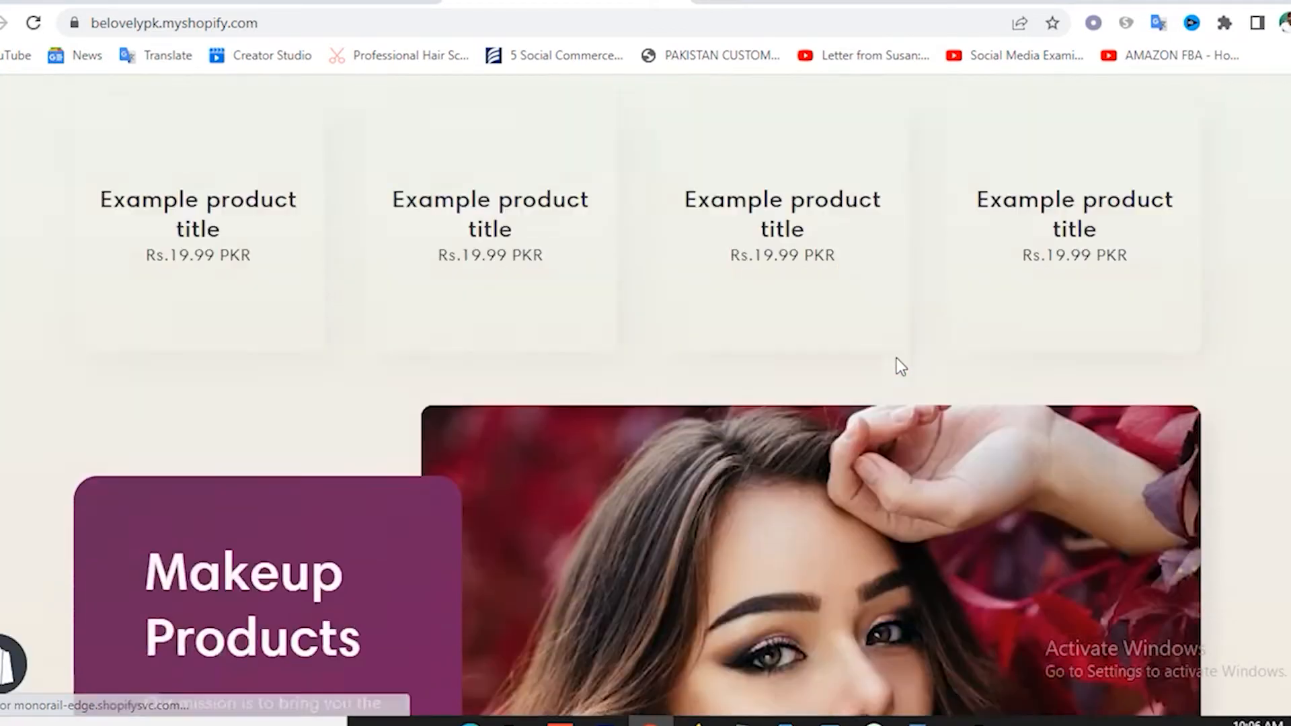
scroll(303, 336, "down", 3)
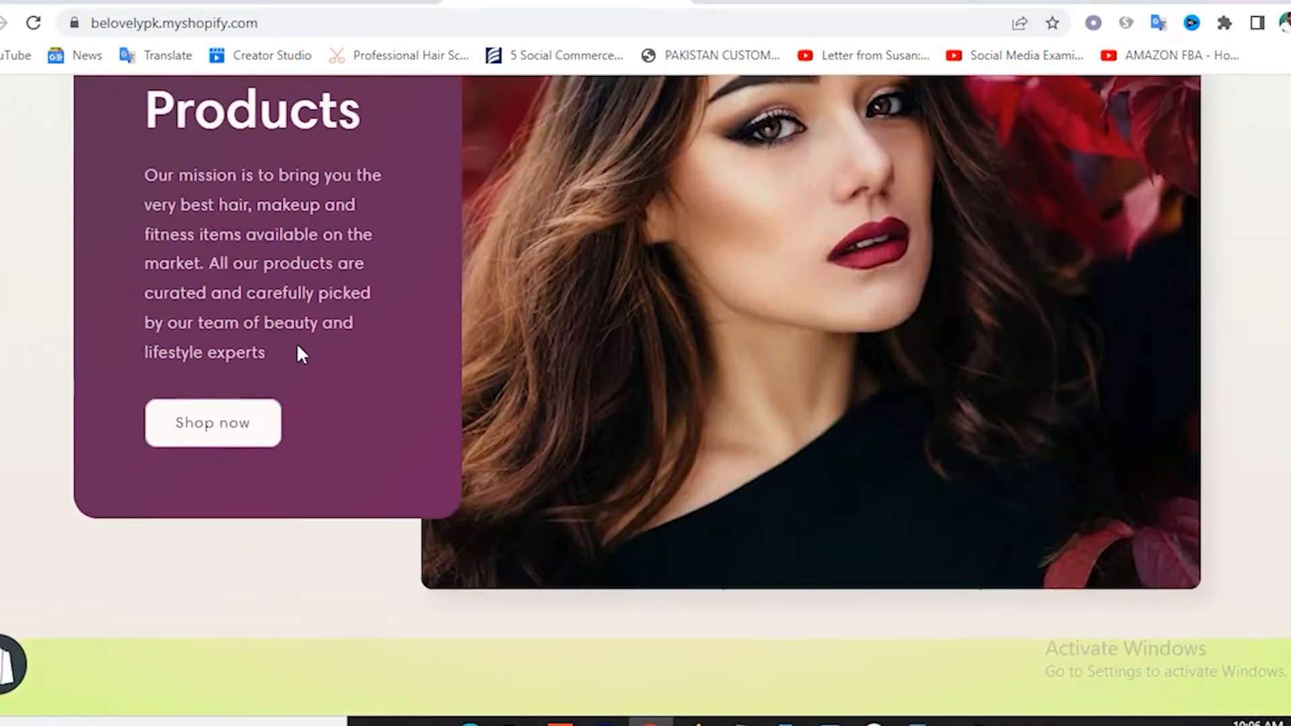
scroll(940, 303, "up", 3)
scroll(711, 400, "up", 6)
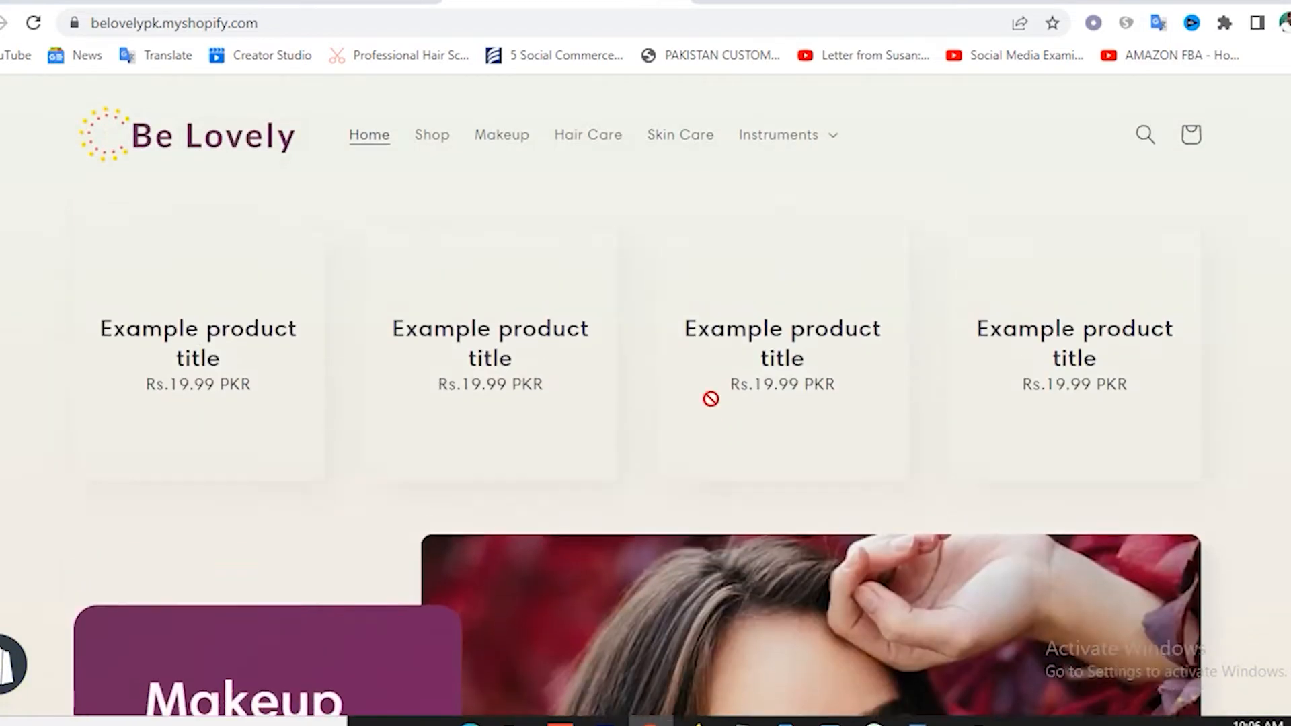
scroll(210, 398, "up", 3)
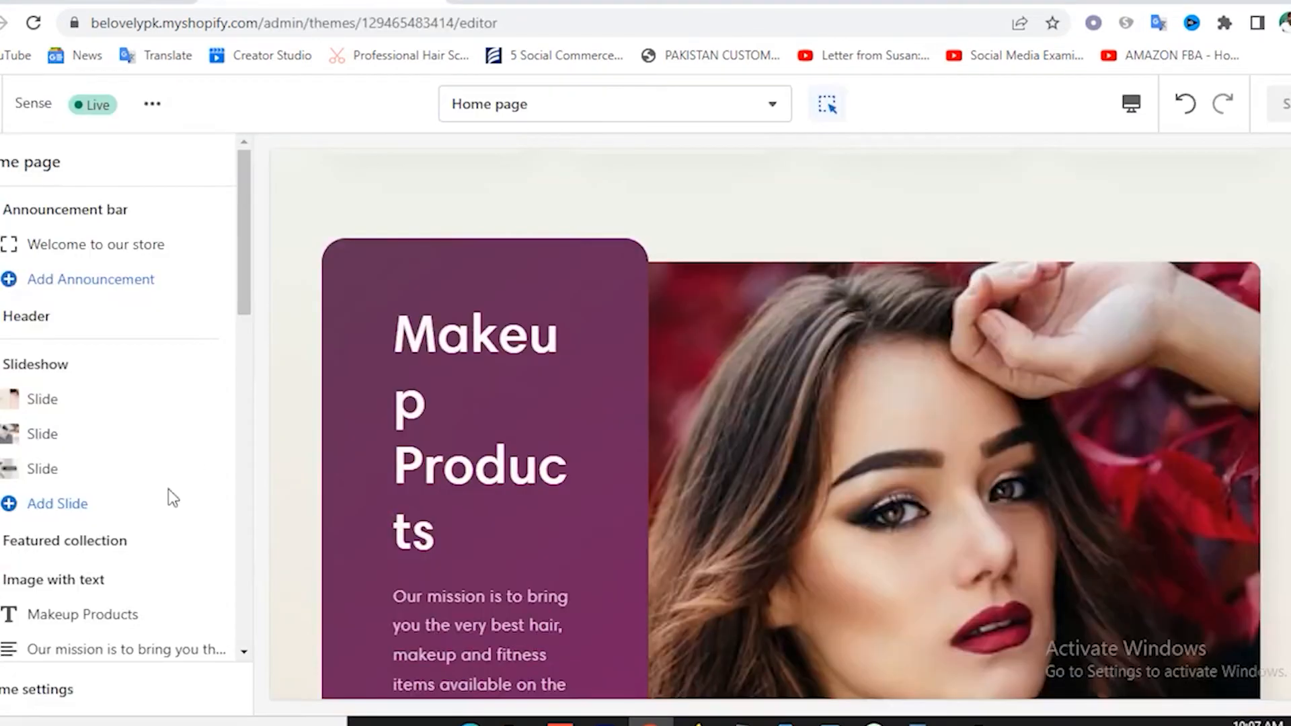
Change the Featured collection heading to 'Featured Products' and save it.
scroll(127, 412, "down", 3)
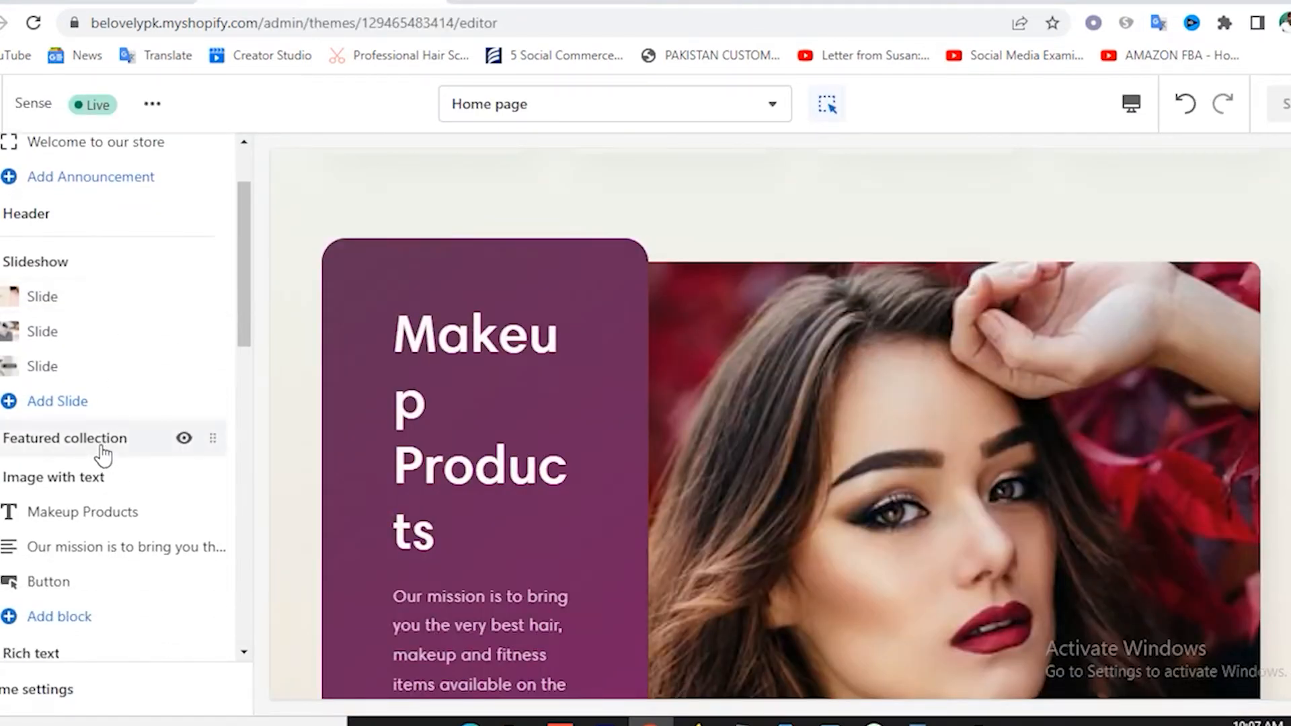
left_click(102, 455)
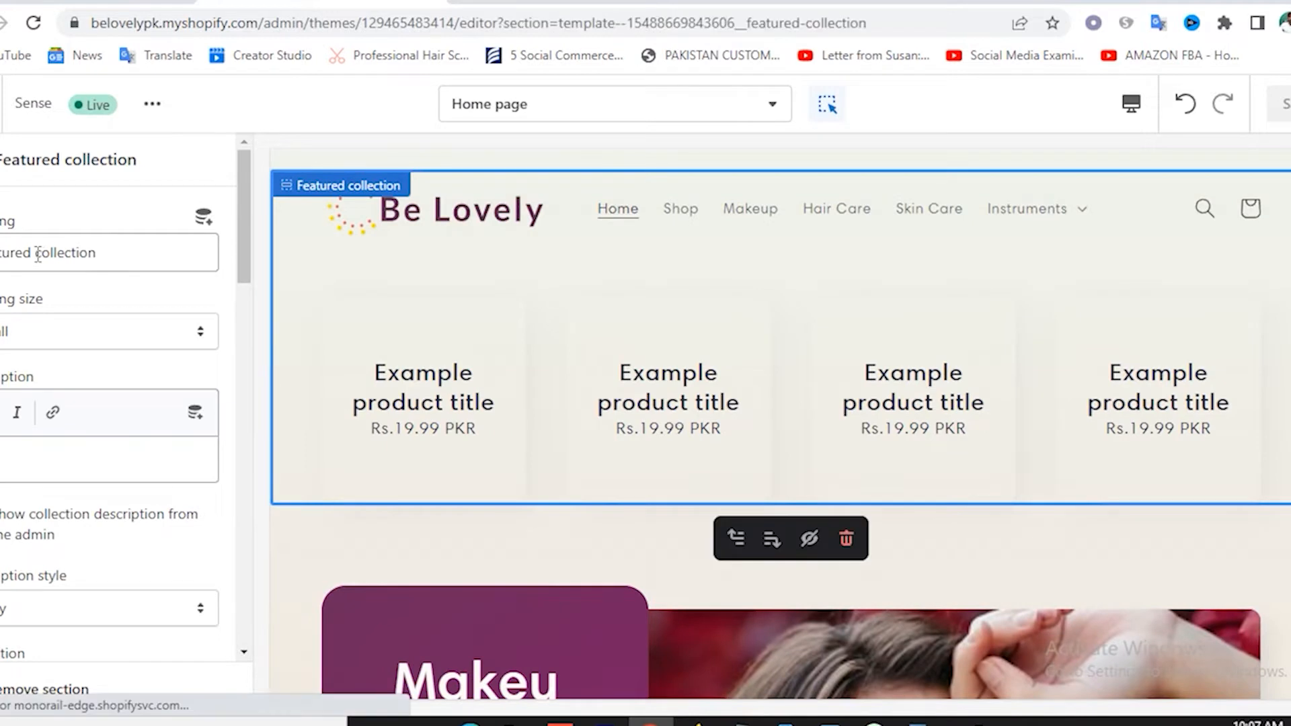
double_click(37, 254)
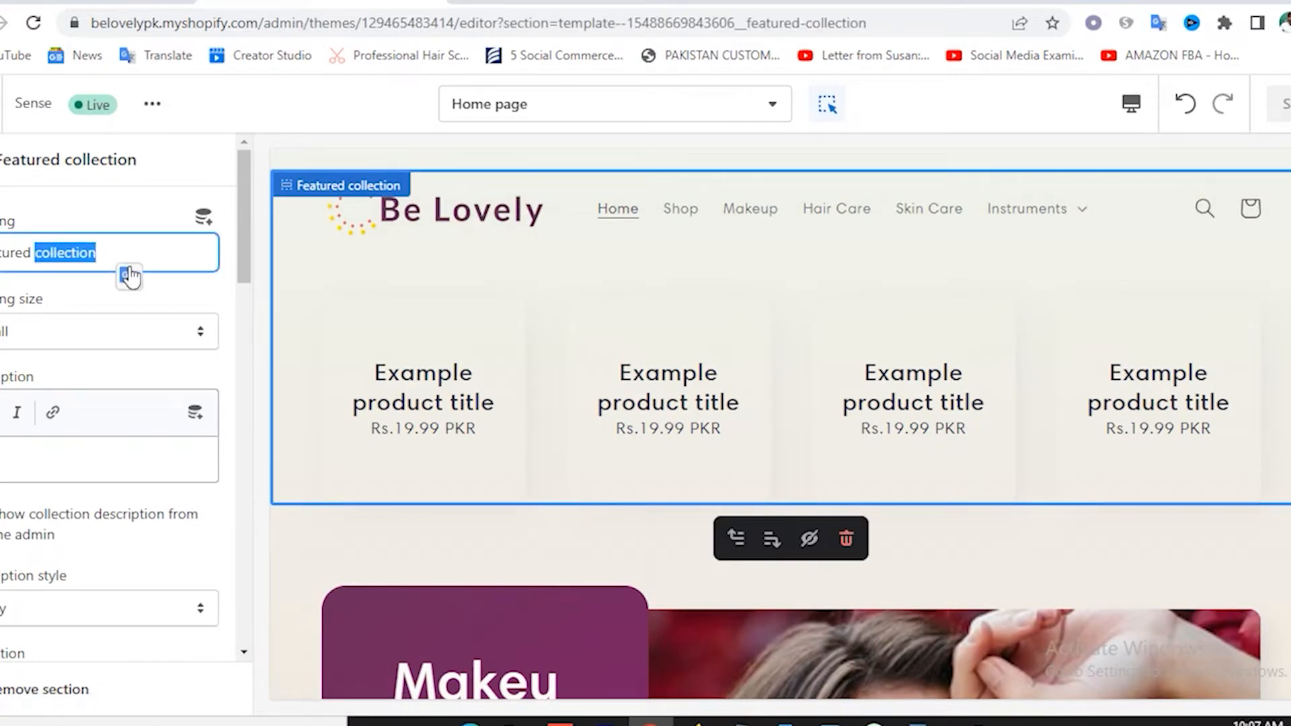
type("Products")
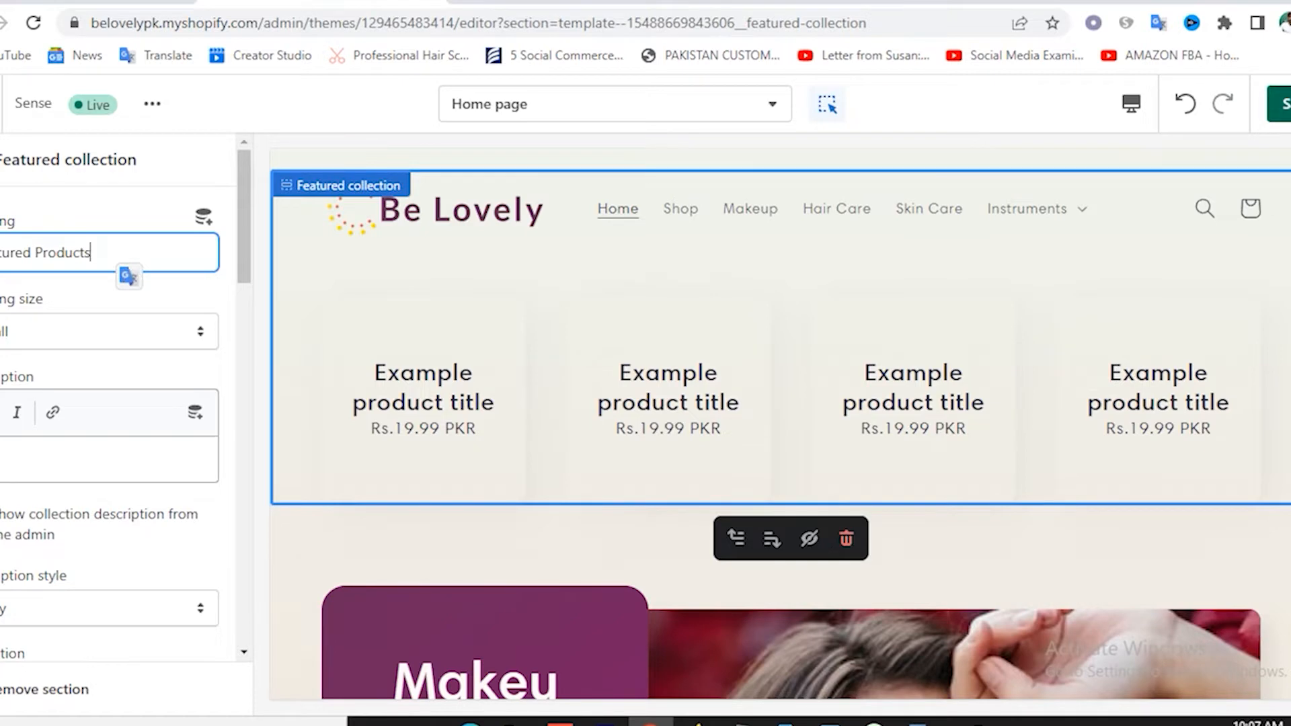
left_click(676, 283)
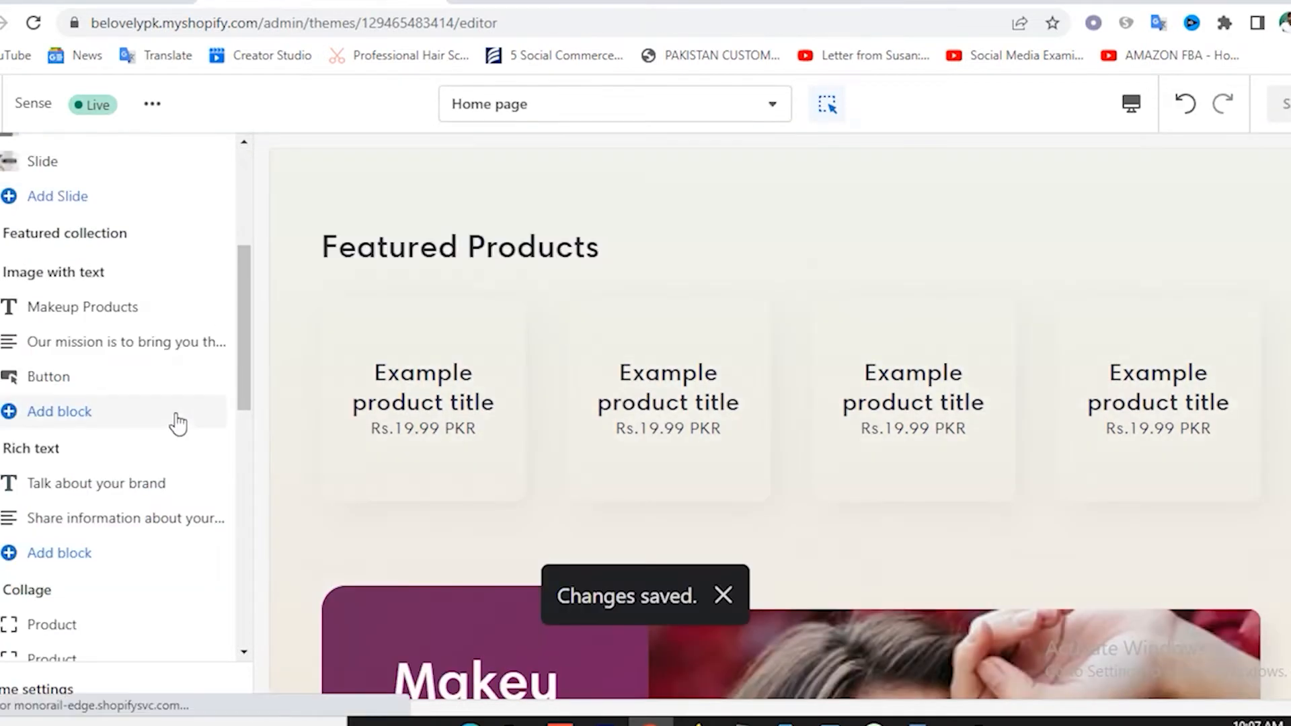
Scroll the home page preview to the 'Talk about your brand' rich text section.
scroll(175, 425, "down", 1)
left_click(101, 380)
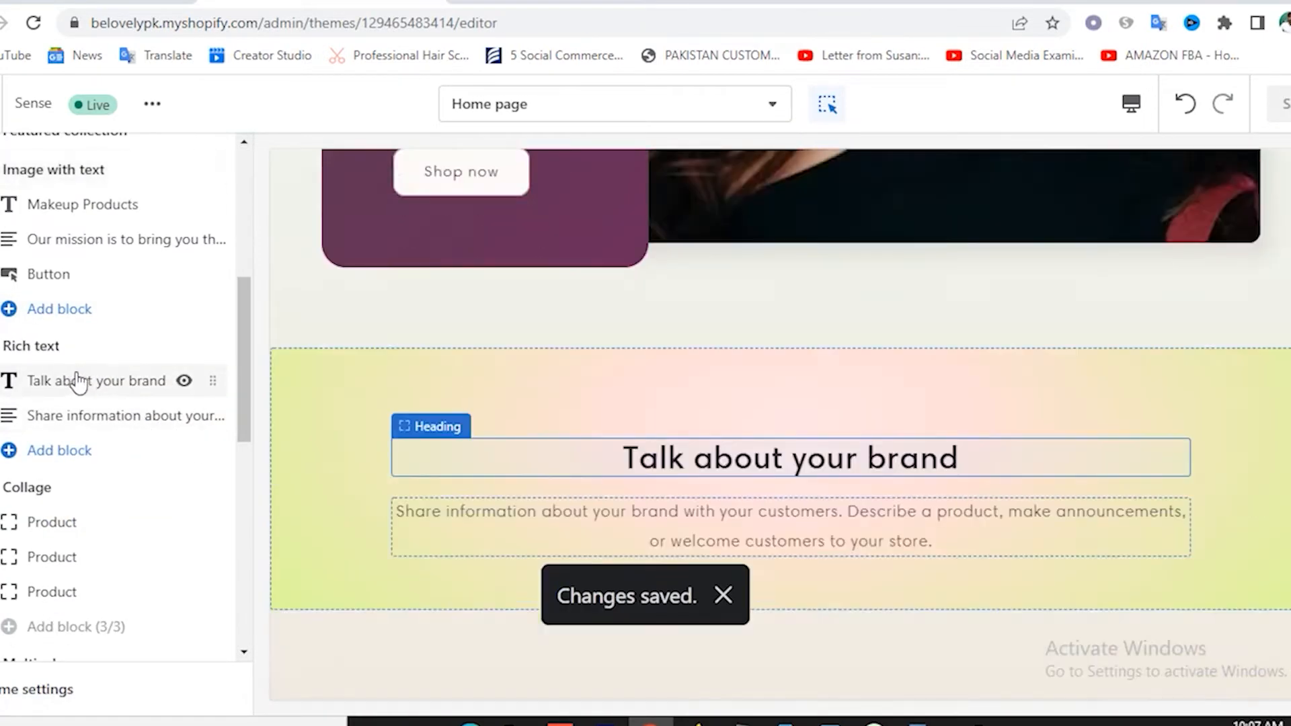
scroll(765, 413, "up", 3)
scroll(796, 401, "up", 10)
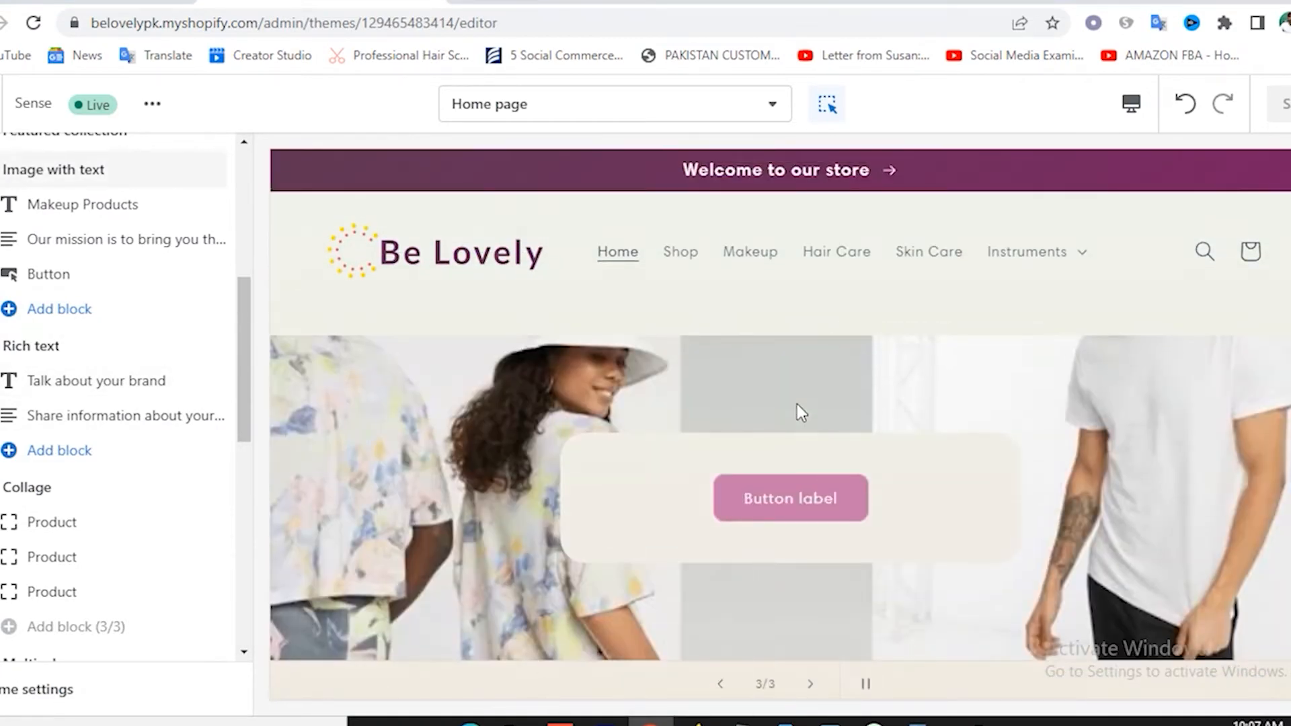
scroll(733, 398, "down", 10)
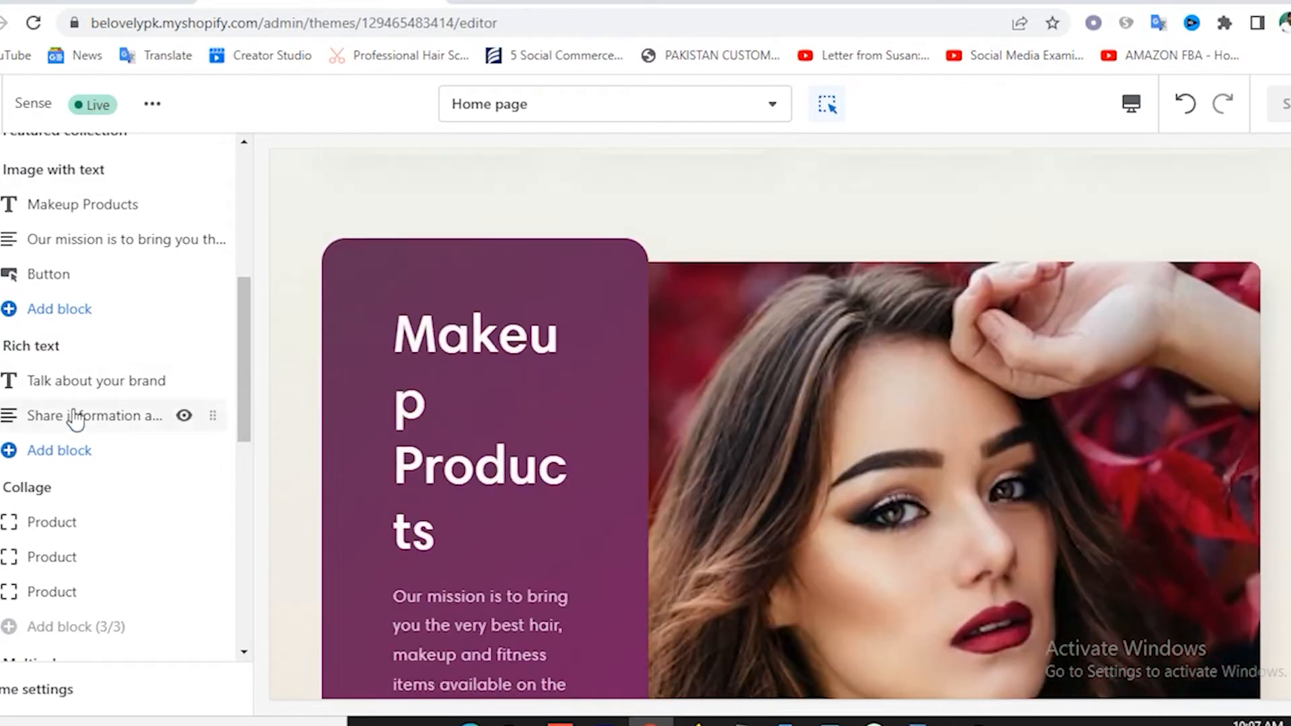
scroll(886, 280, "up", 2)
scroll(886, 280, "up", 10)
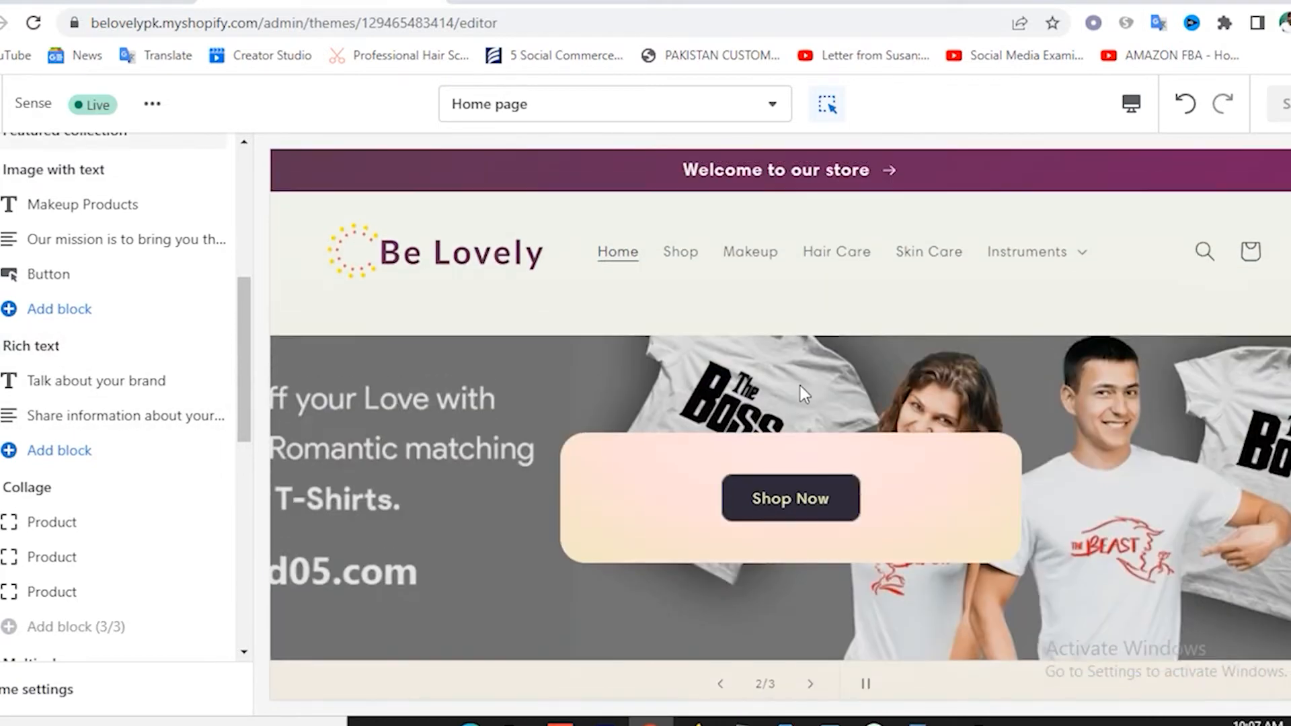
Drag the 'Talk about your brand' Rich text section above Featured collection, under the slideshow.
scroll(677, 462, "down", 3)
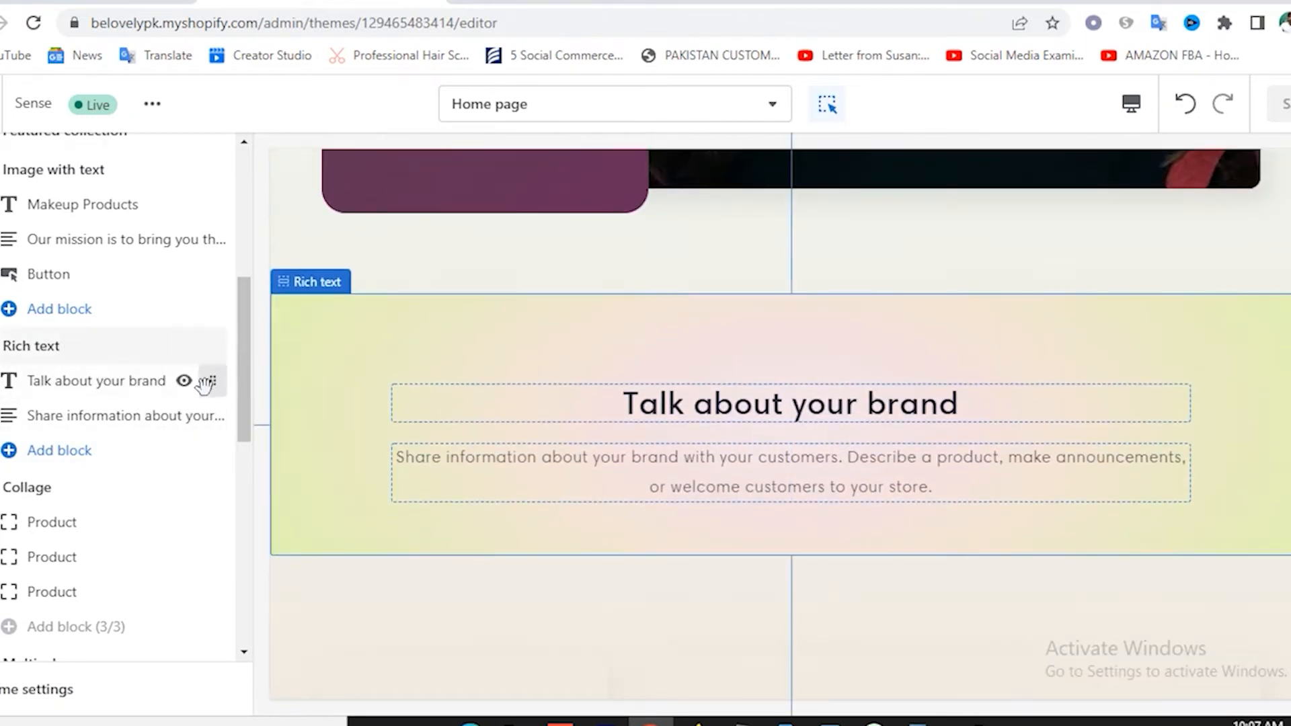
left_click_drag(207, 308, 147, 417)
left_click_drag(126, 482, 47, 531)
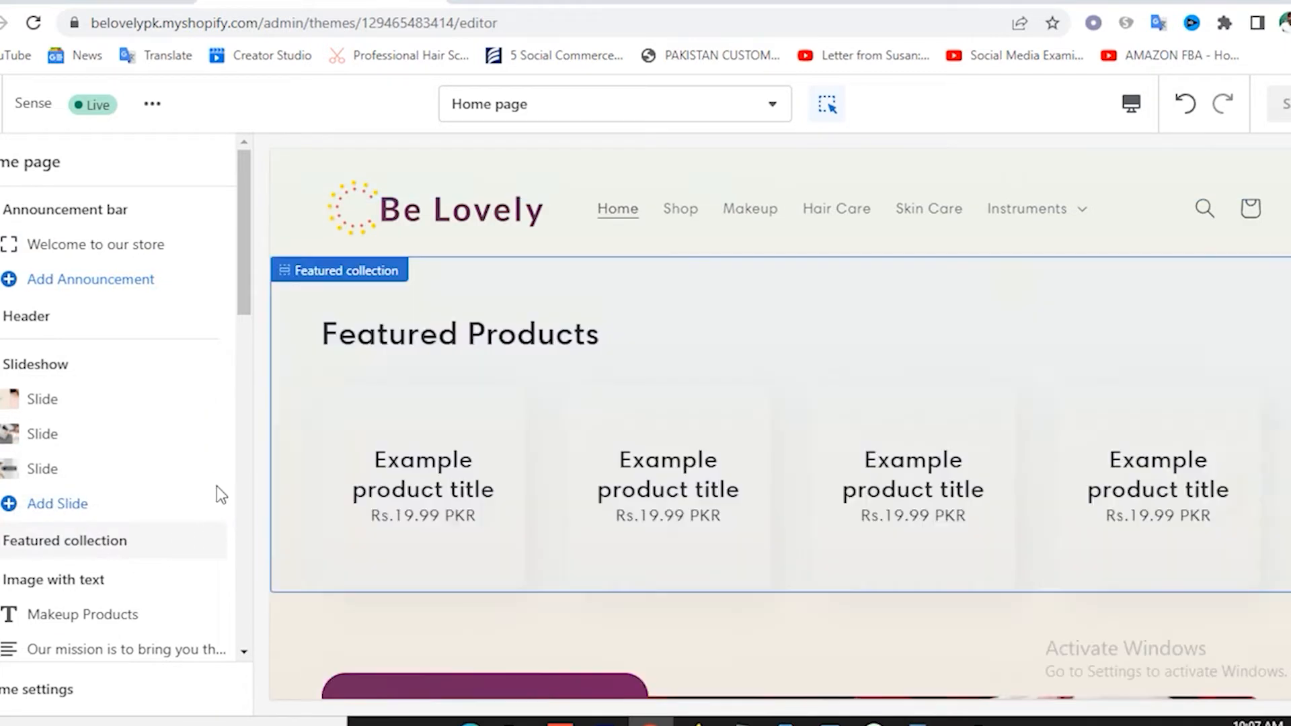
scroll(214, 491, "down", 5)
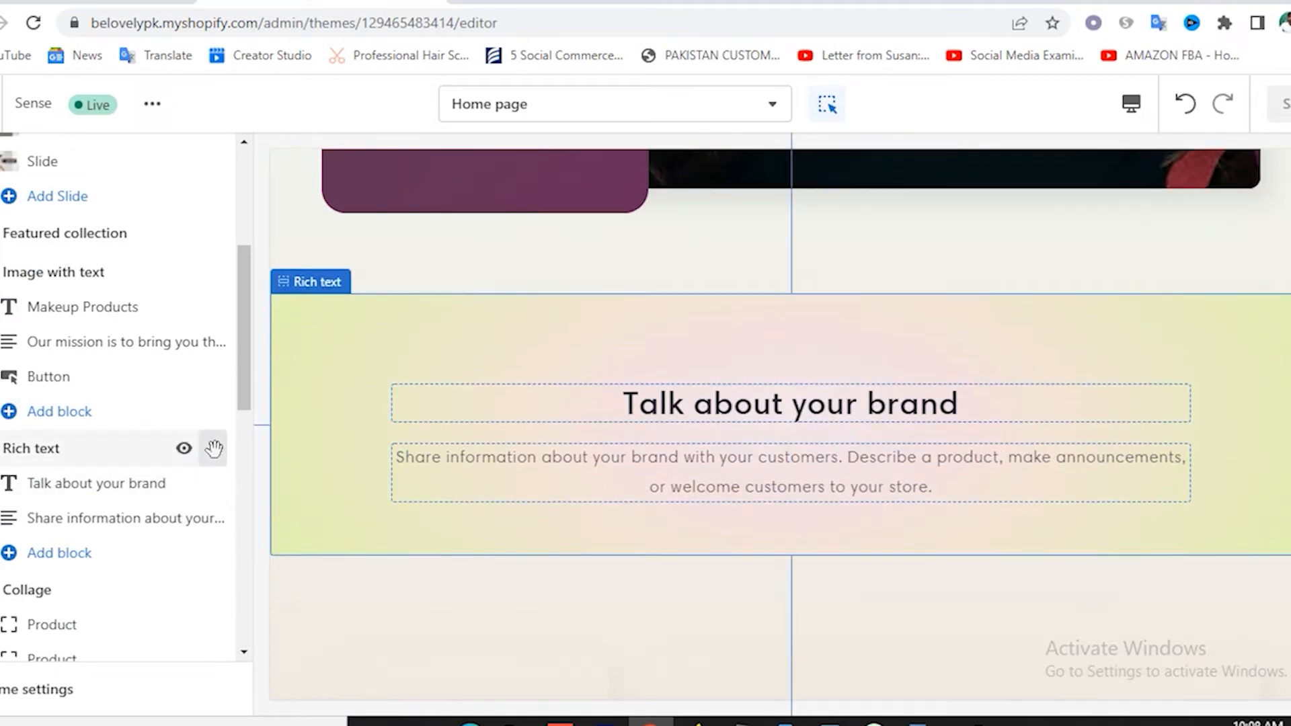
left_click_drag(214, 450, 185, 248)
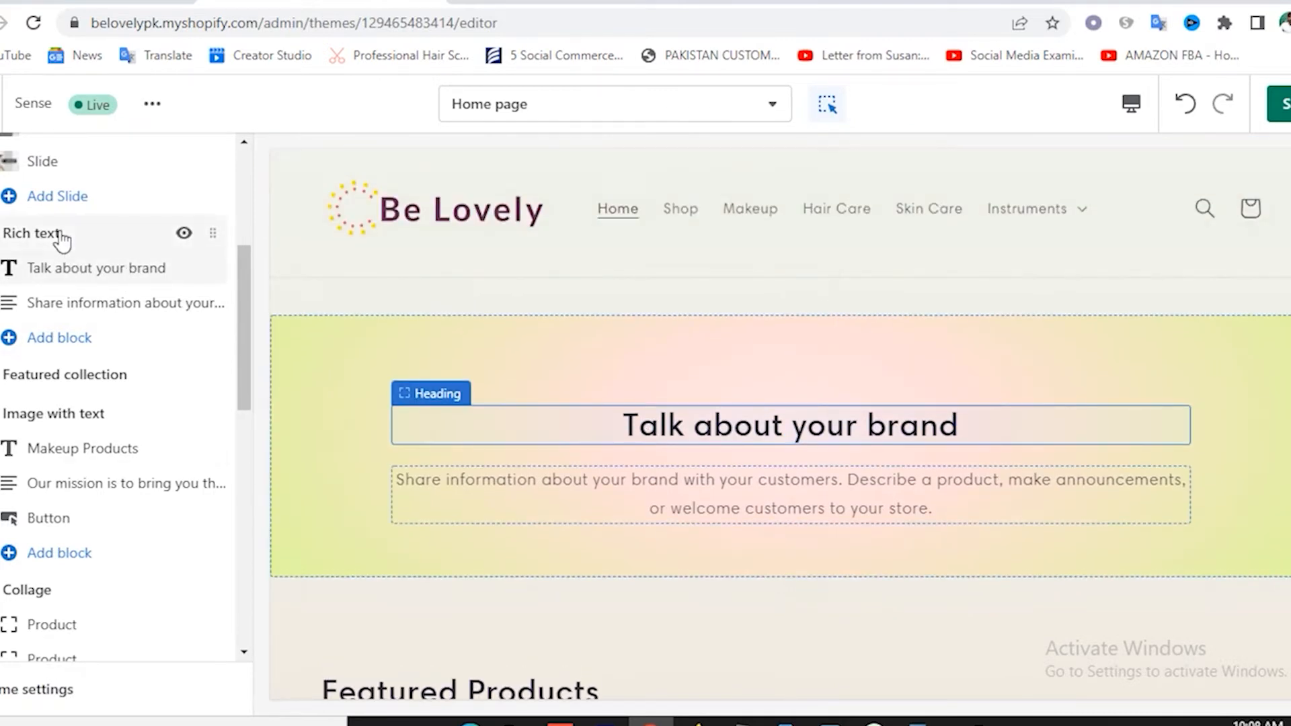
Set the Rich text section's colour scheme to Background 1 after briefly trying Accent 2.
left_click(61, 236)
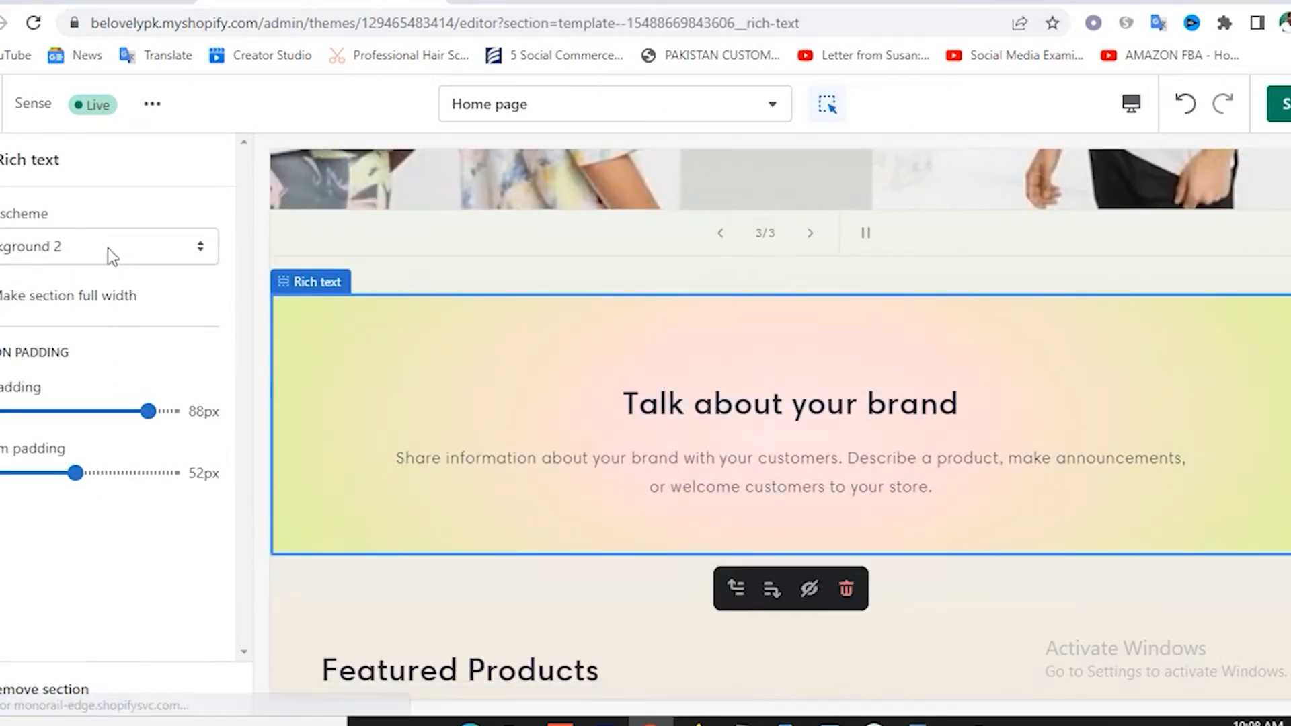
left_click(111, 256)
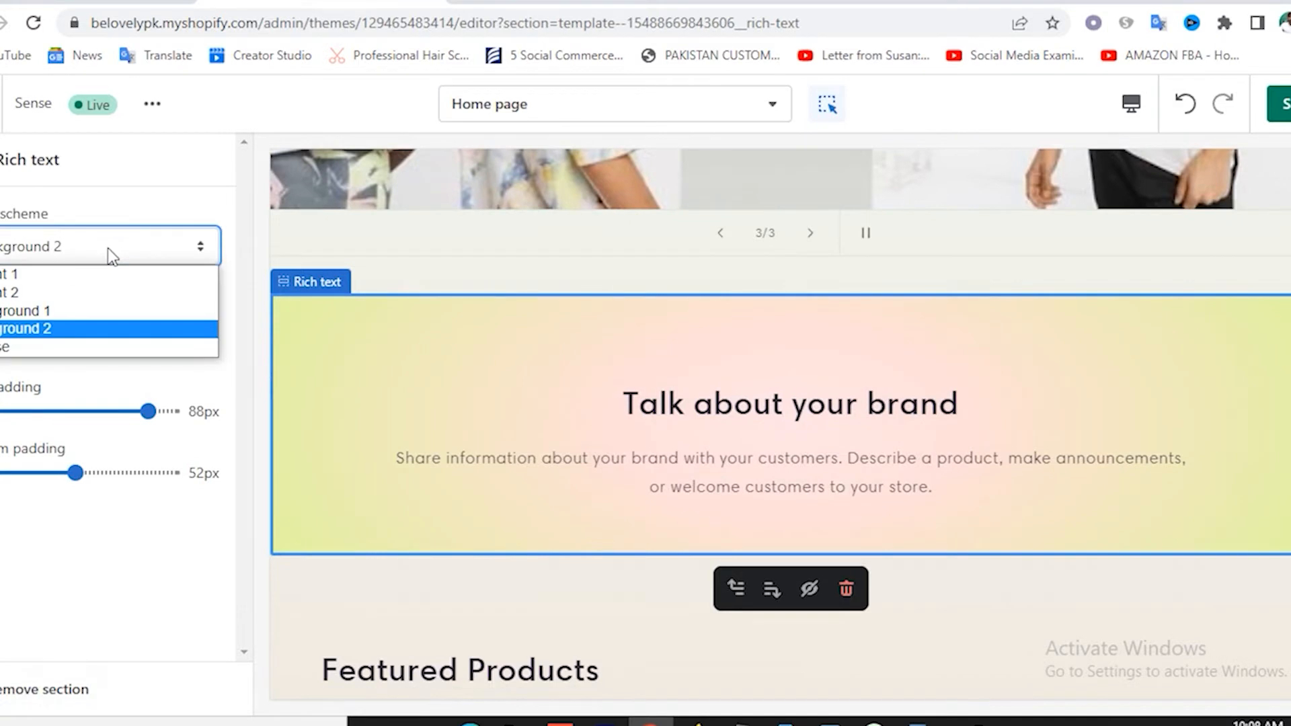
left_click(79, 312)
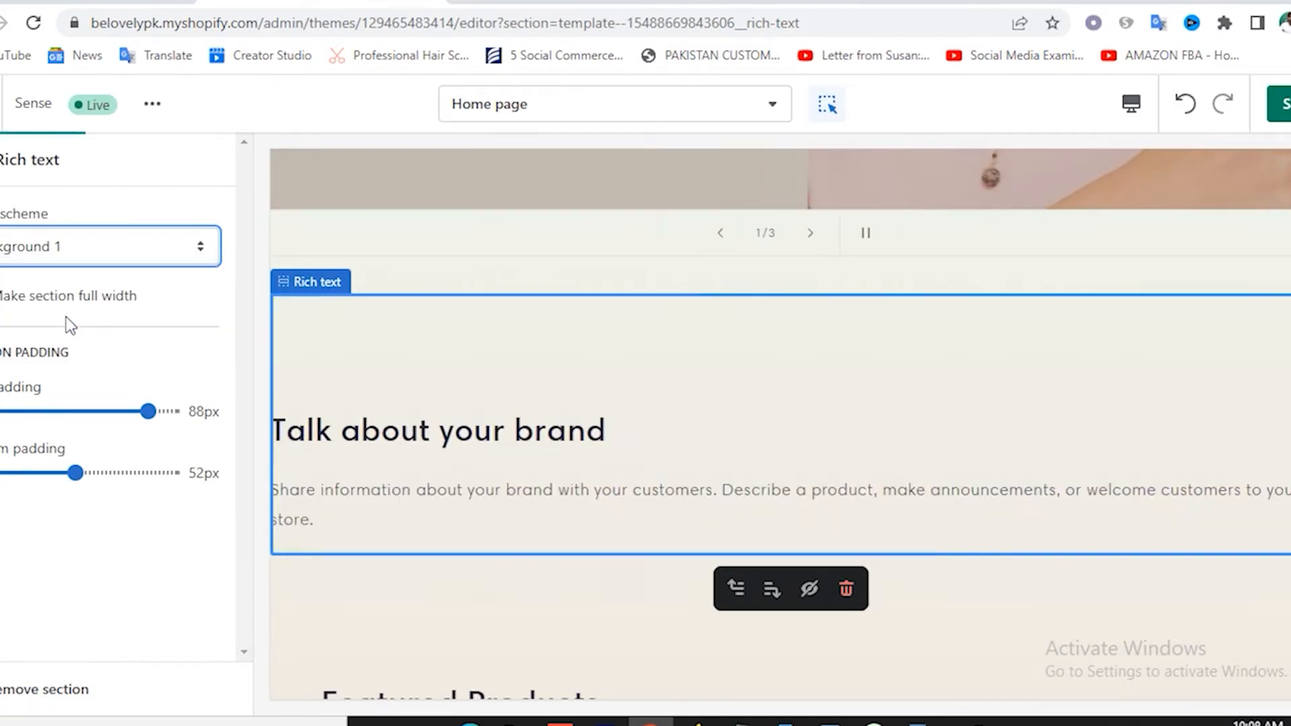
left_click(70, 244)
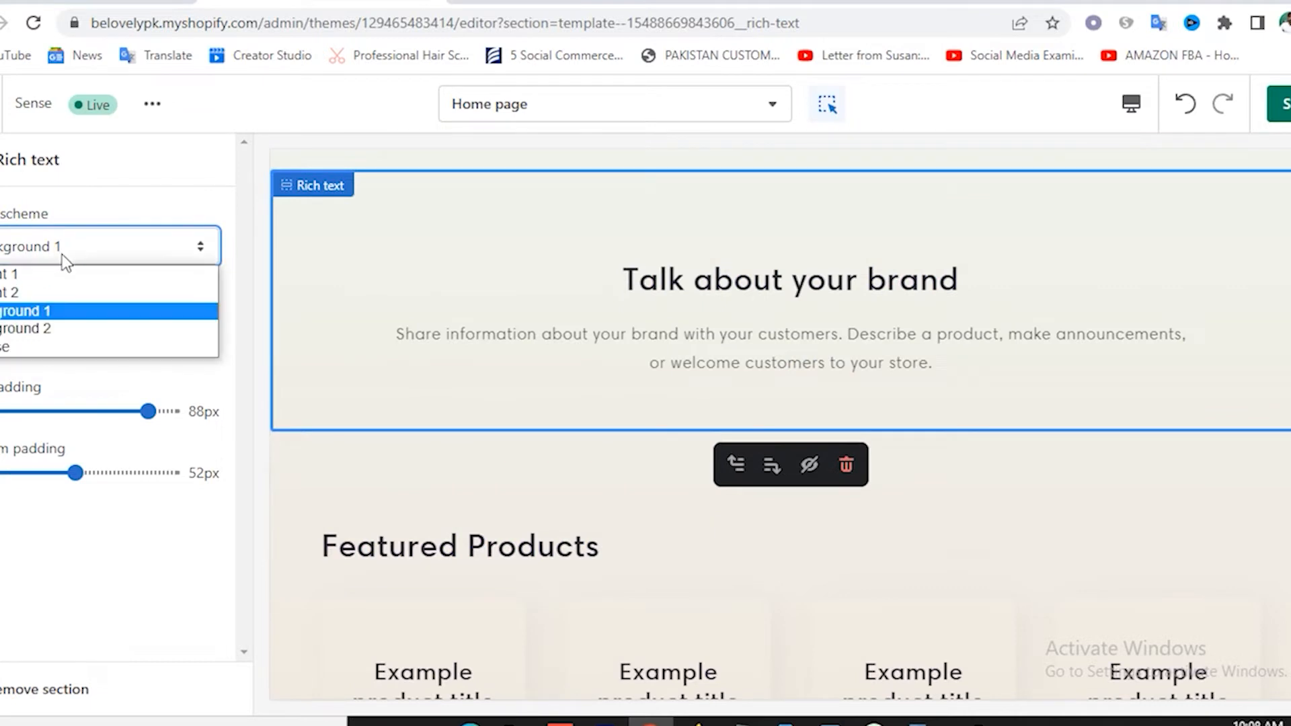
left_click(48, 293)
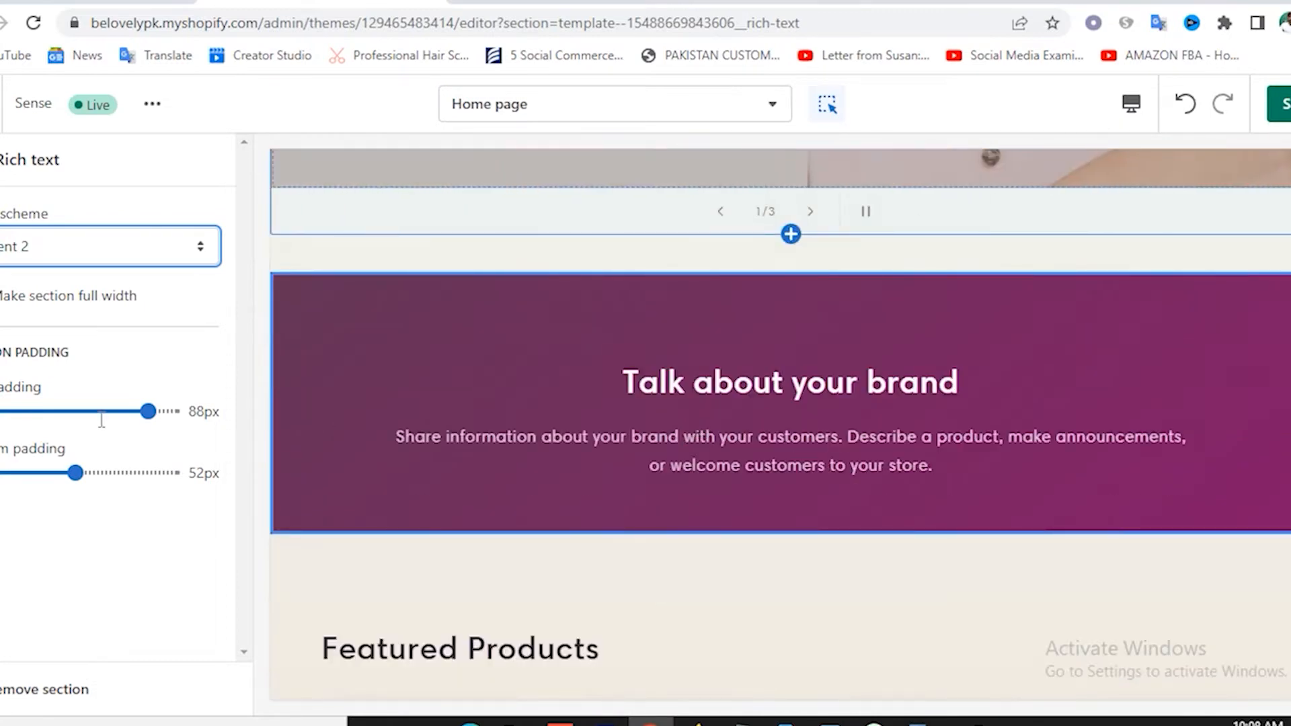
left_click(92, 241)
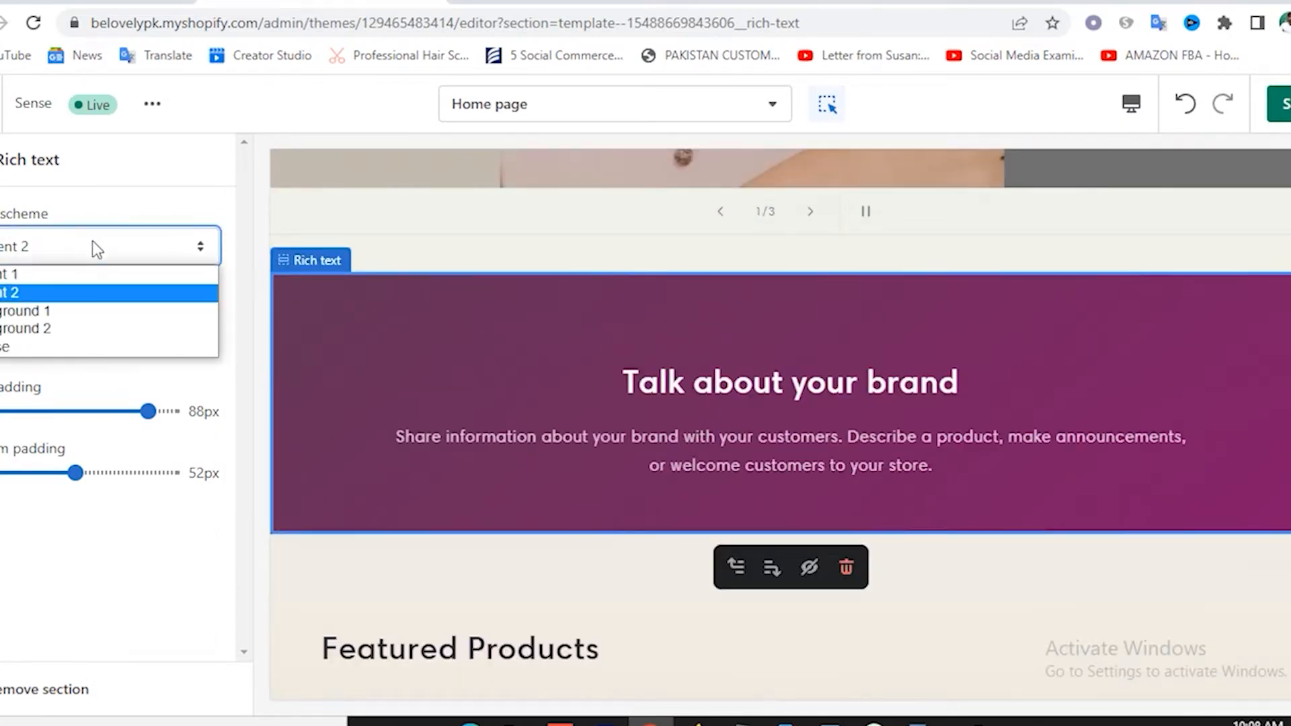
left_click(69, 289)
left_click(75, 244)
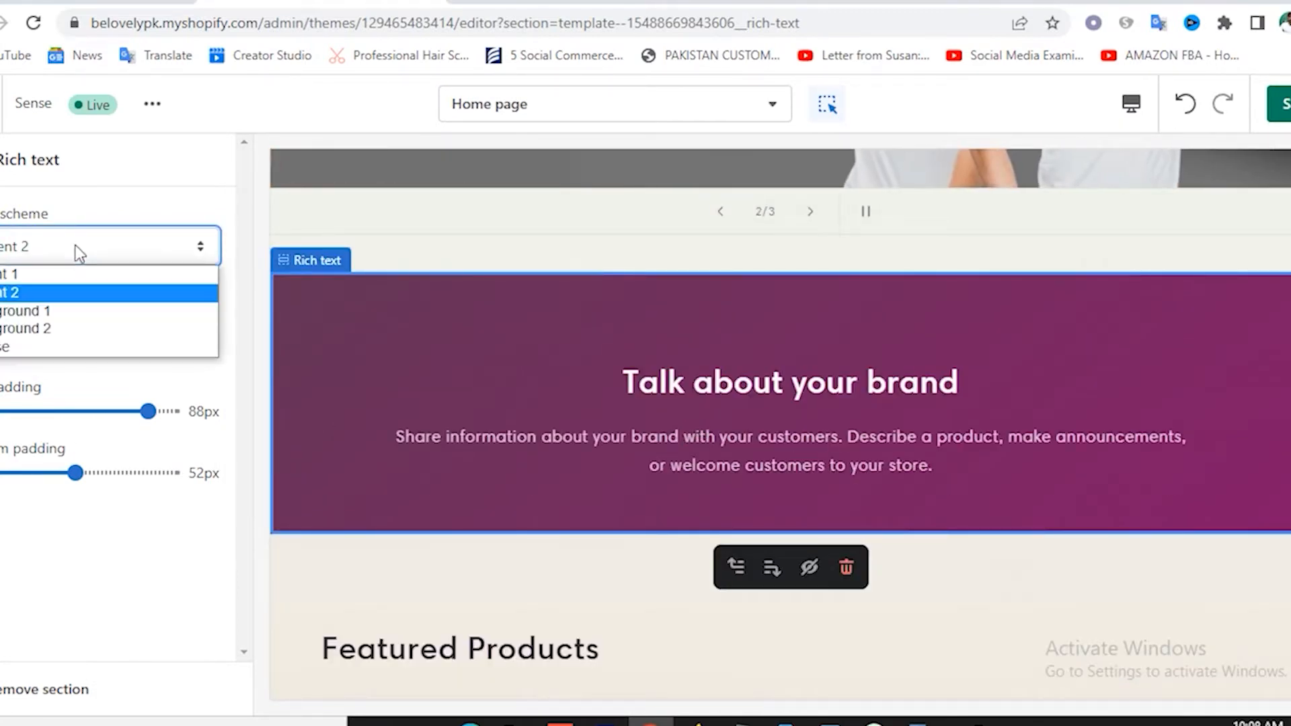
left_click(45, 308)
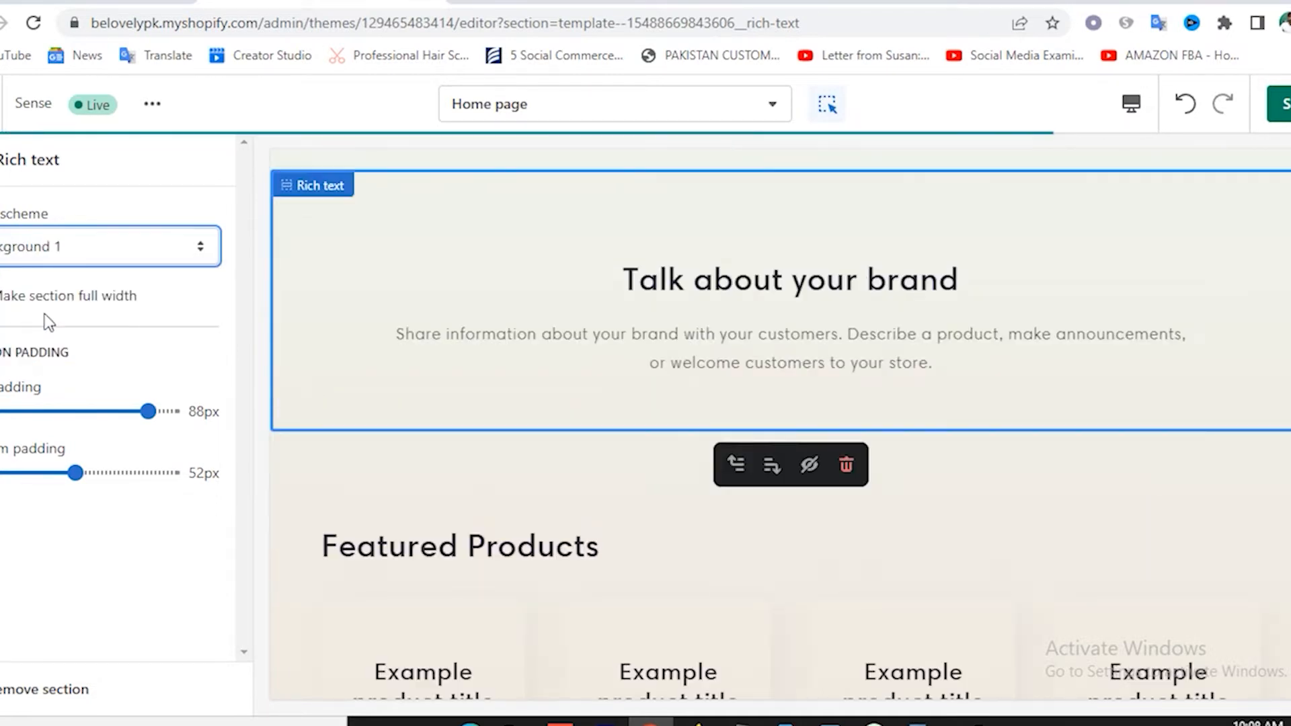
scroll(645, 339, "up", 10)
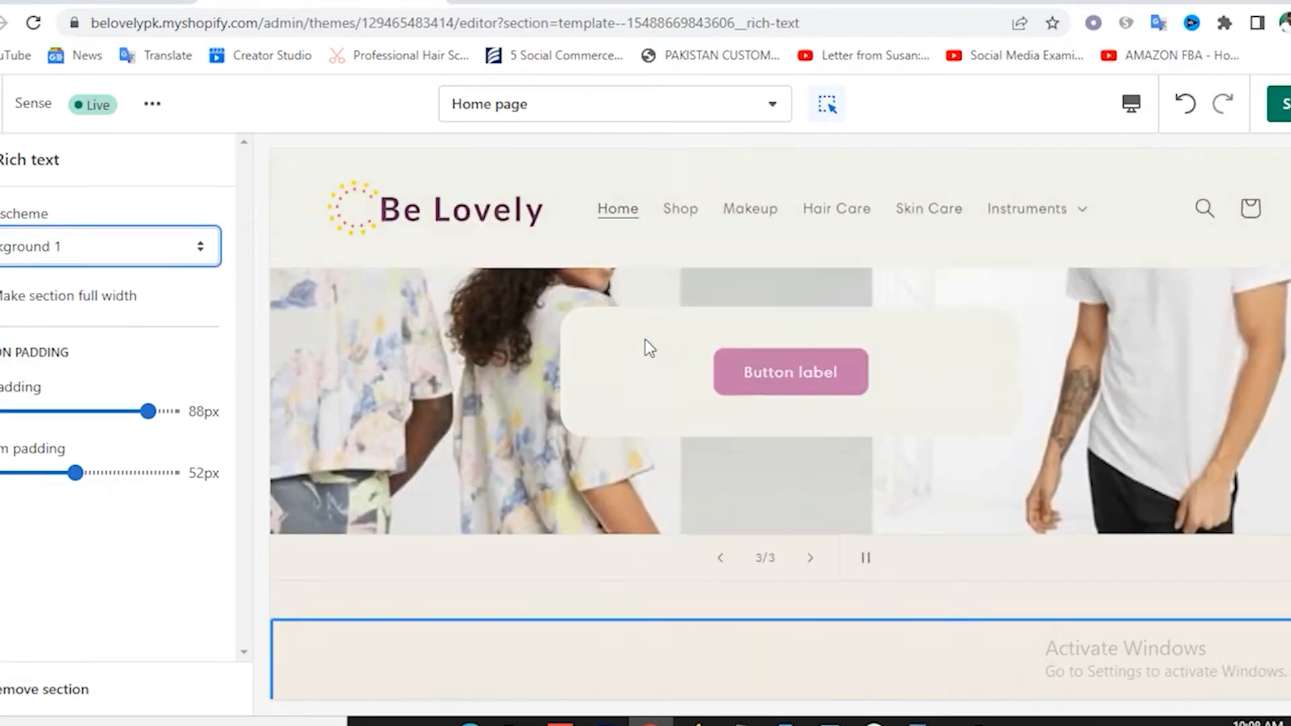
scroll(644, 339, "down", 8)
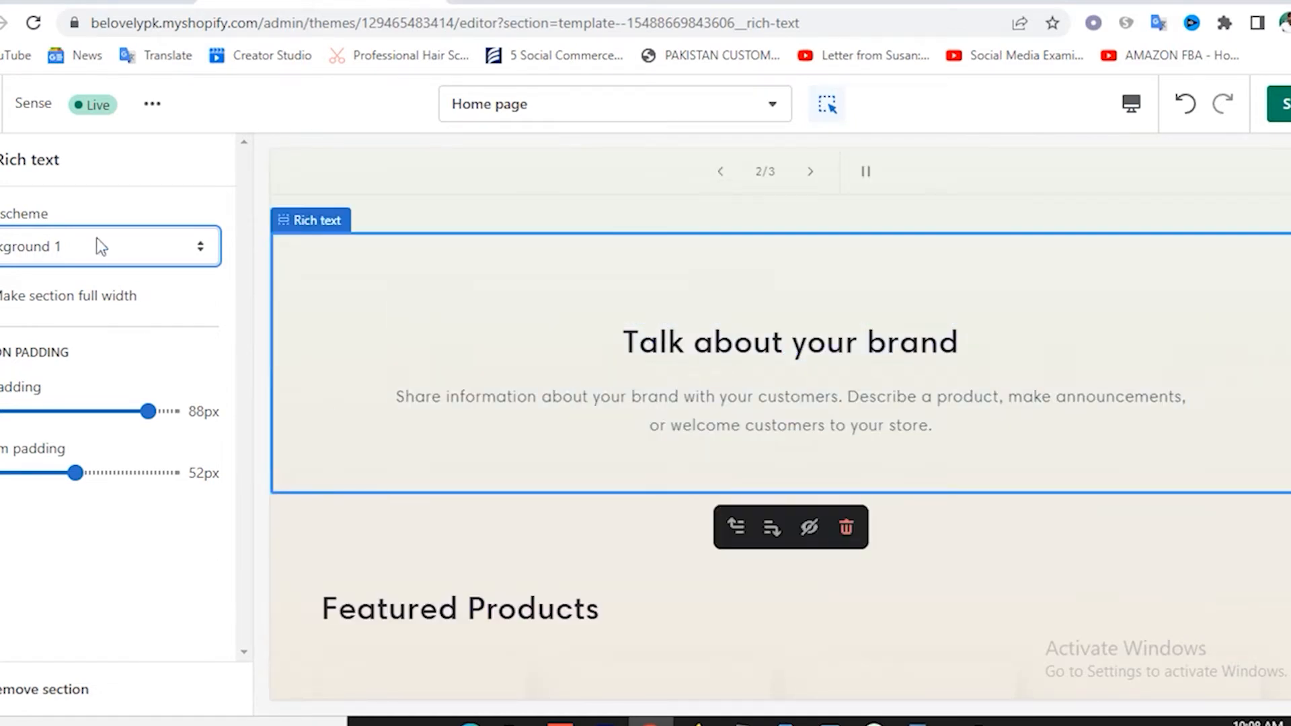
Replace the 'Talk about your brand' heading with the WordPad title 'Premium Beauty & Fitness Products For Fraction of the Cost'.
left_click(0, 160)
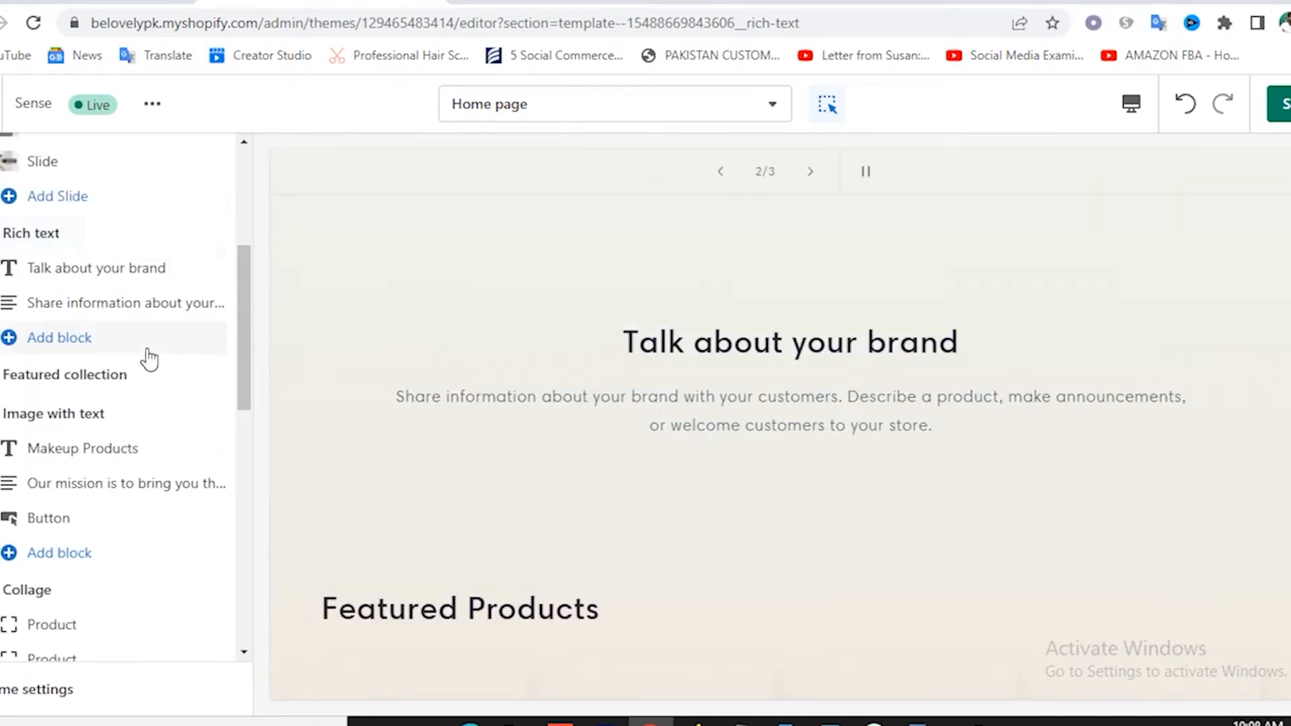
left_click(114, 270)
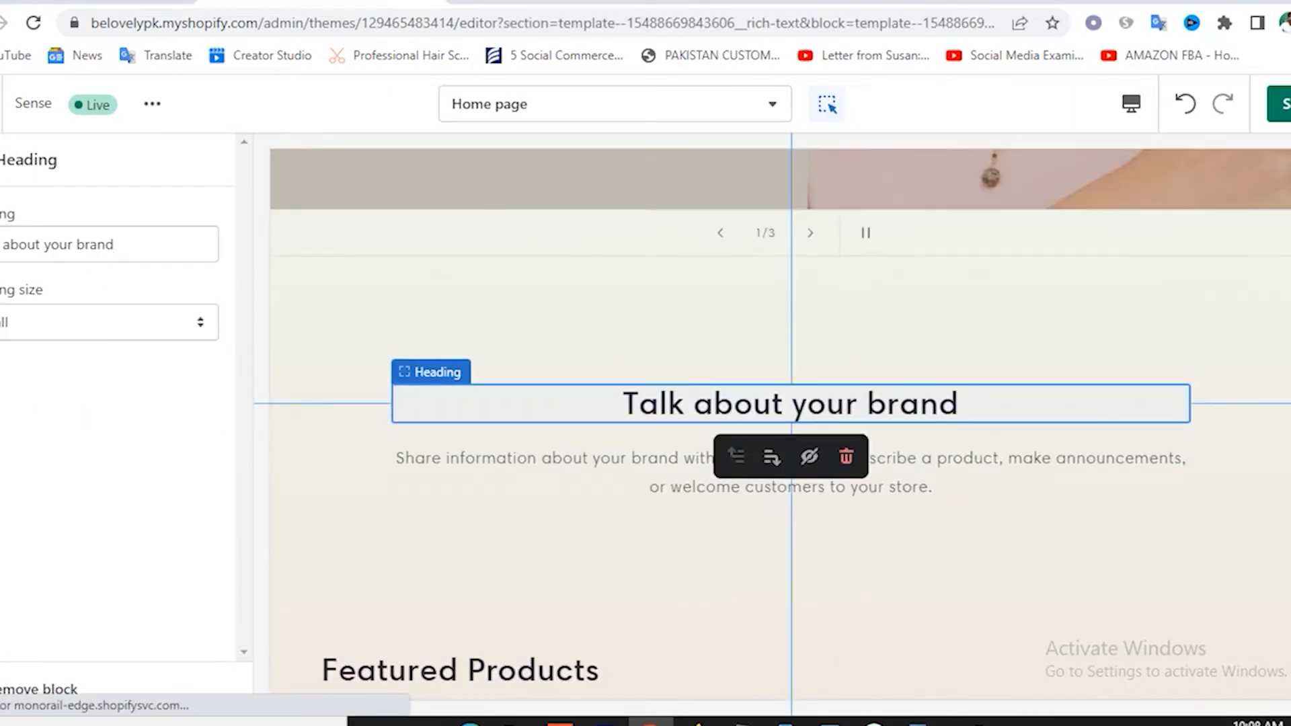
triple_click(142, 256)
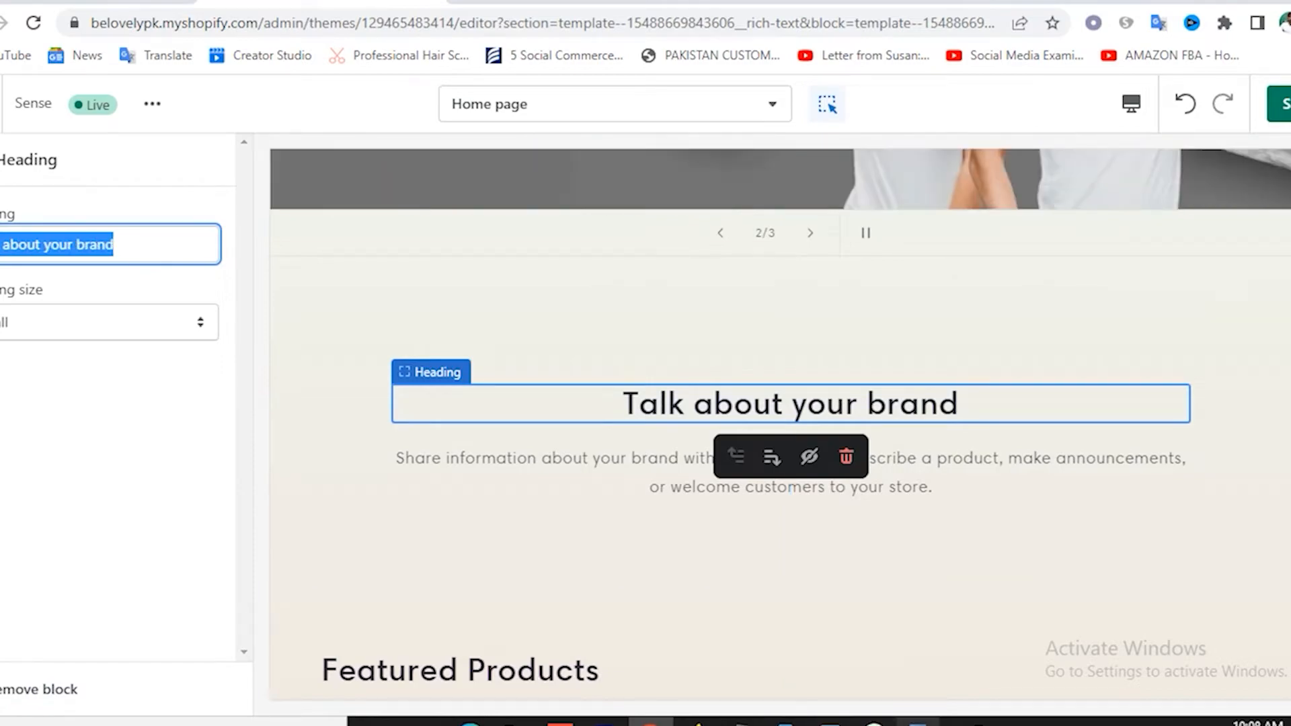
key("alt+Tab")
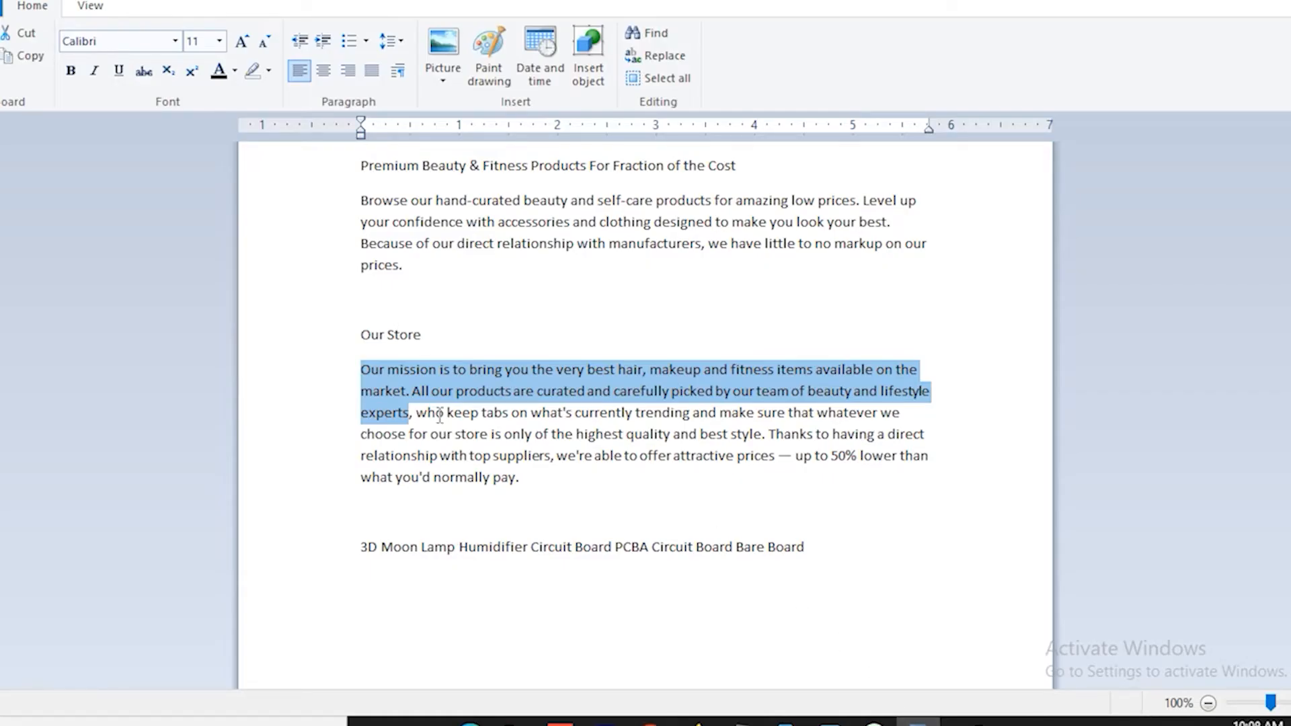
left_click_drag(363, 172, 756, 172)
key("ctrl+c")
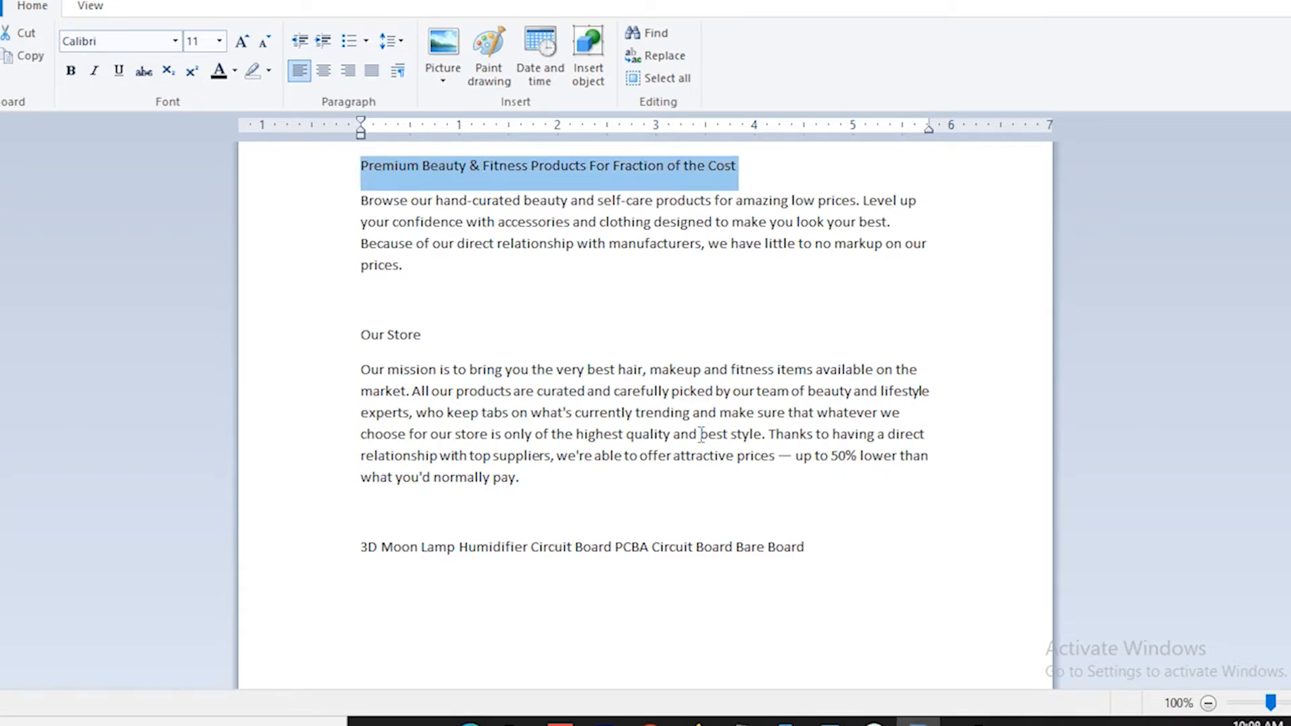
left_click(649, 722)
triple_click(121, 243)
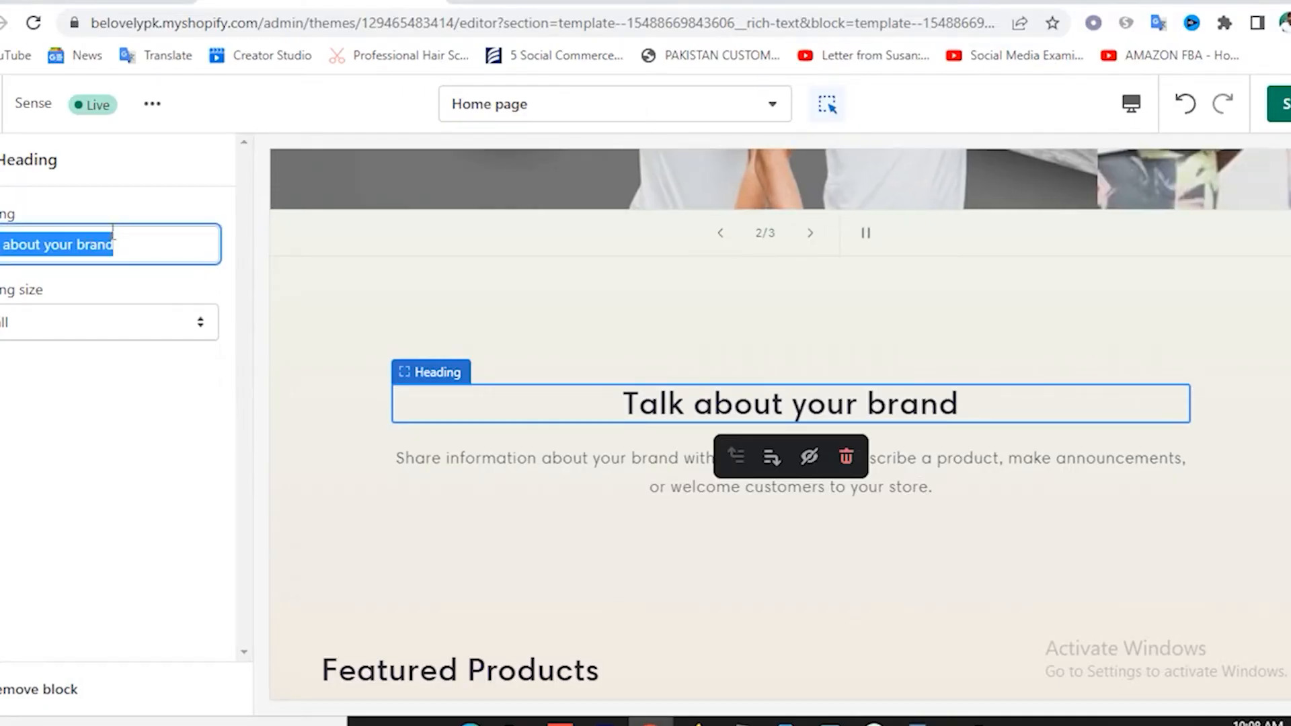
key("ctrl+v")
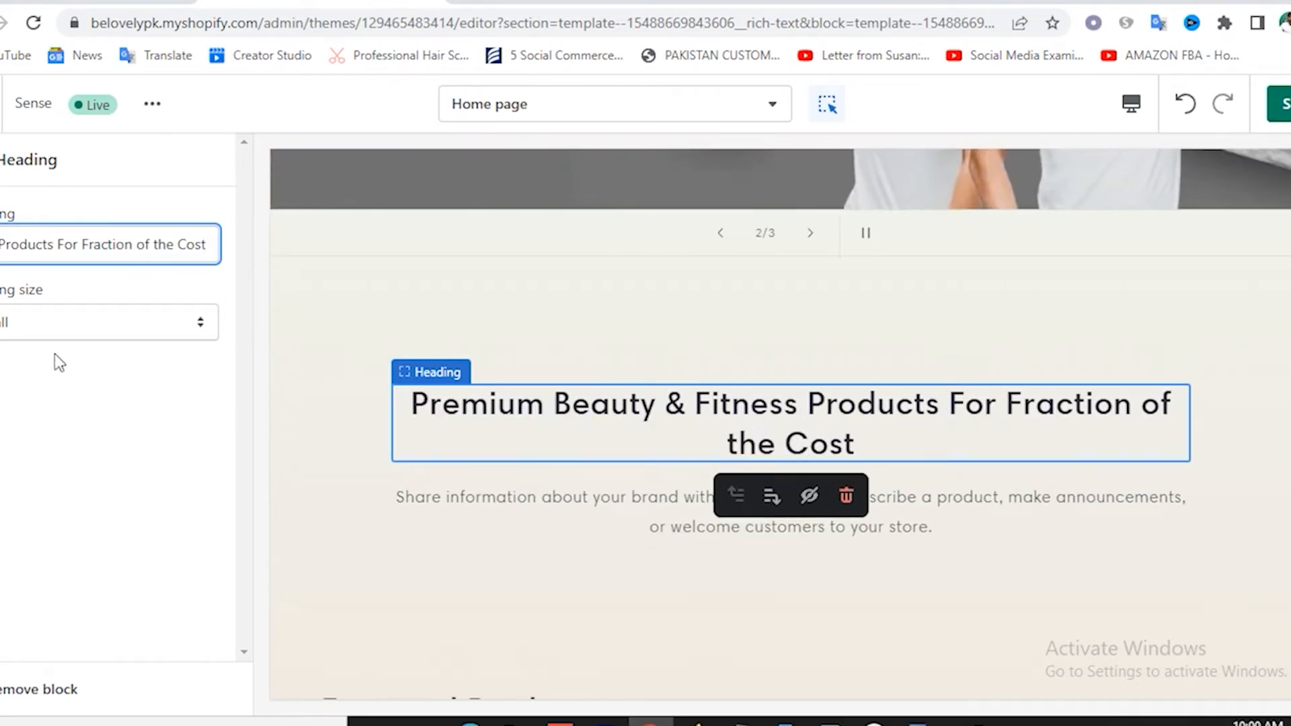
left_click(0, 162)
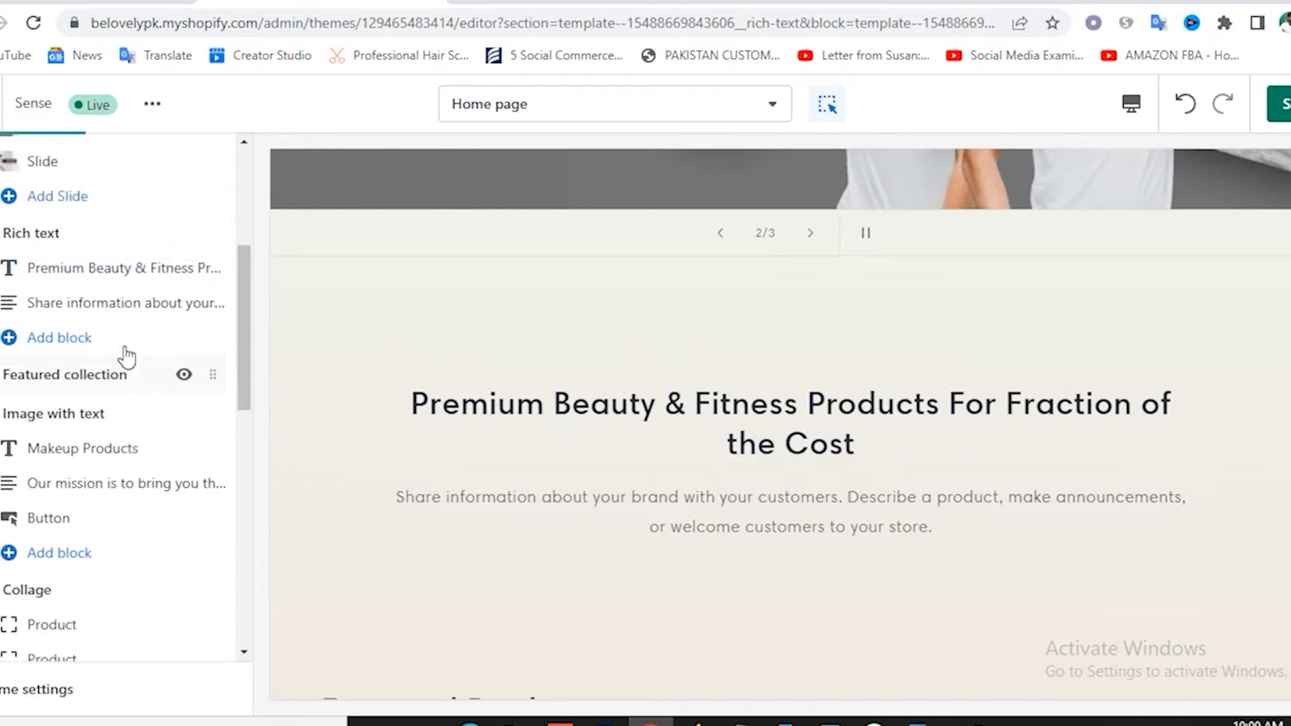
Copy the 'Browse our hand-curated beauty…' paragraph from the WordPad notes.
left_click(105, 301)
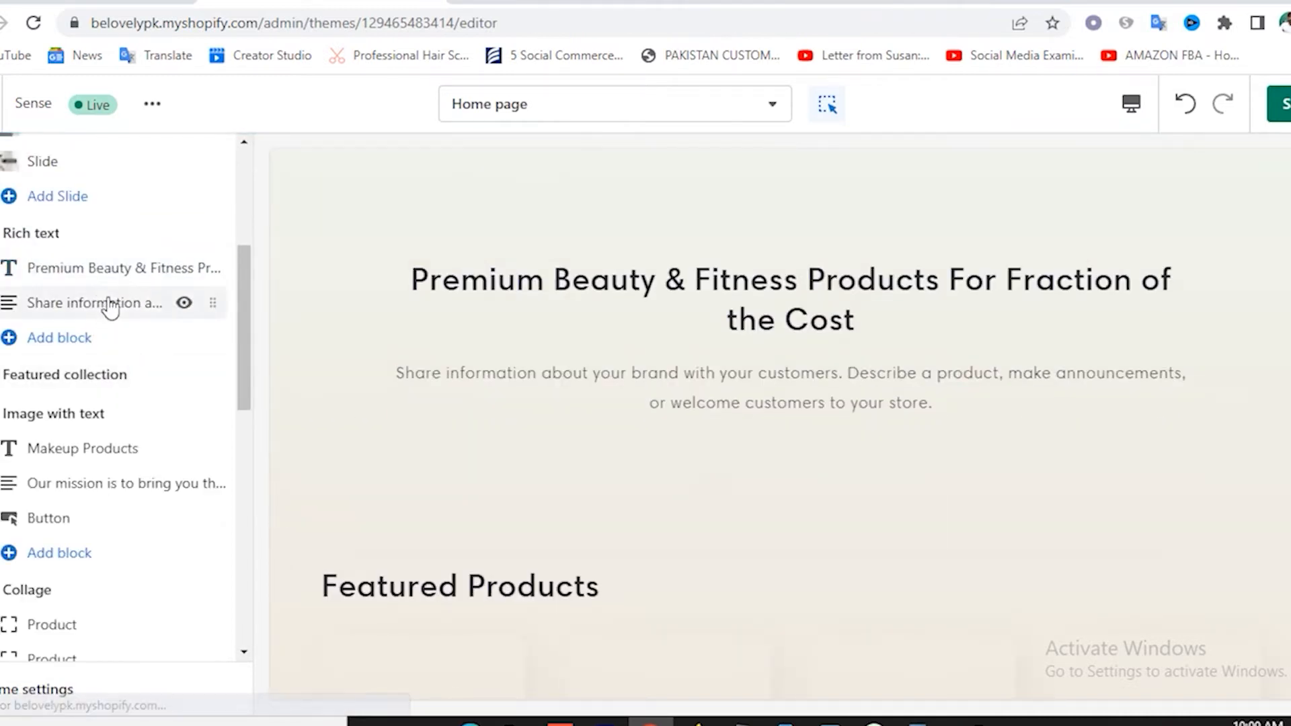
left_click(0, 161)
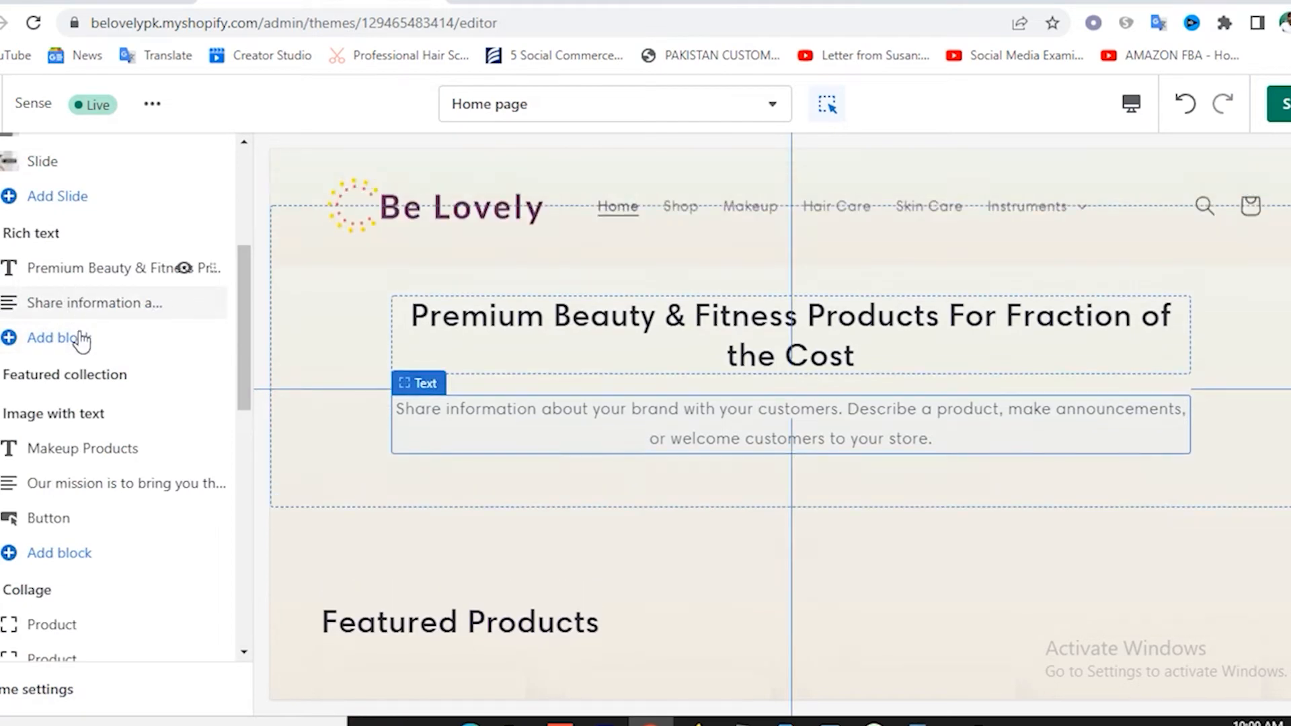
left_click(82, 307)
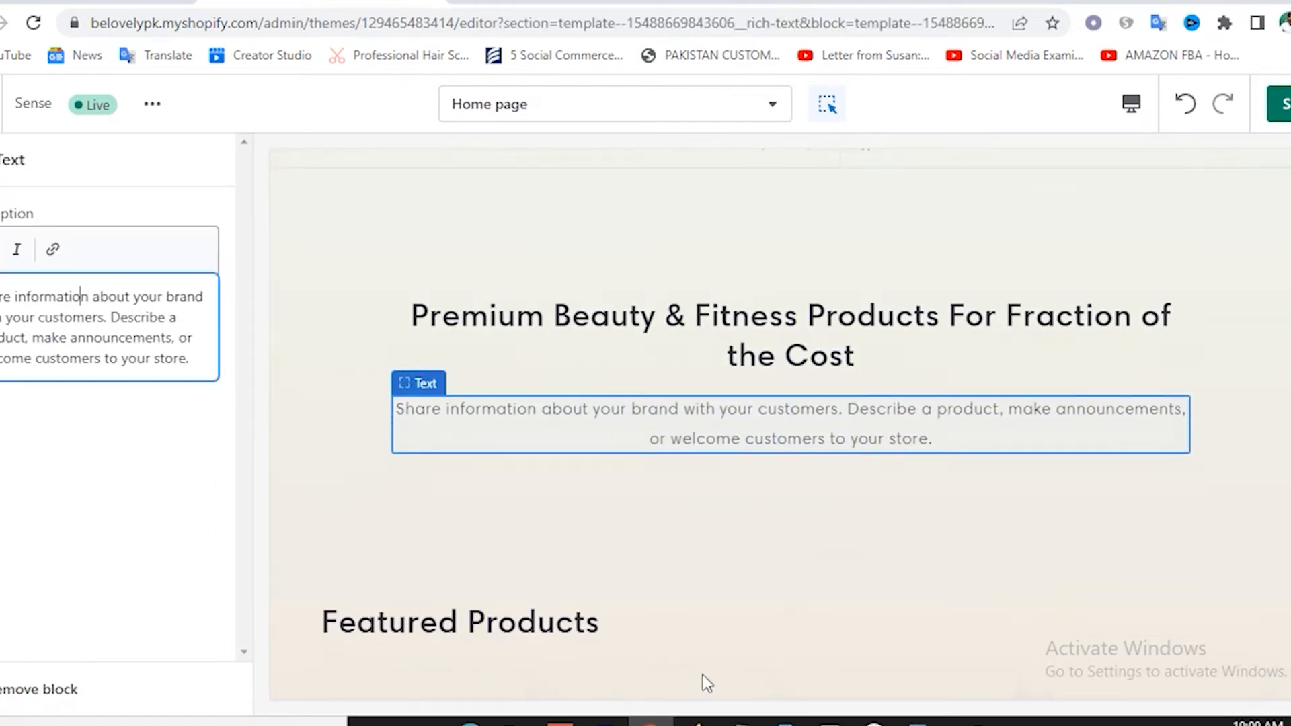
left_click(919, 722)
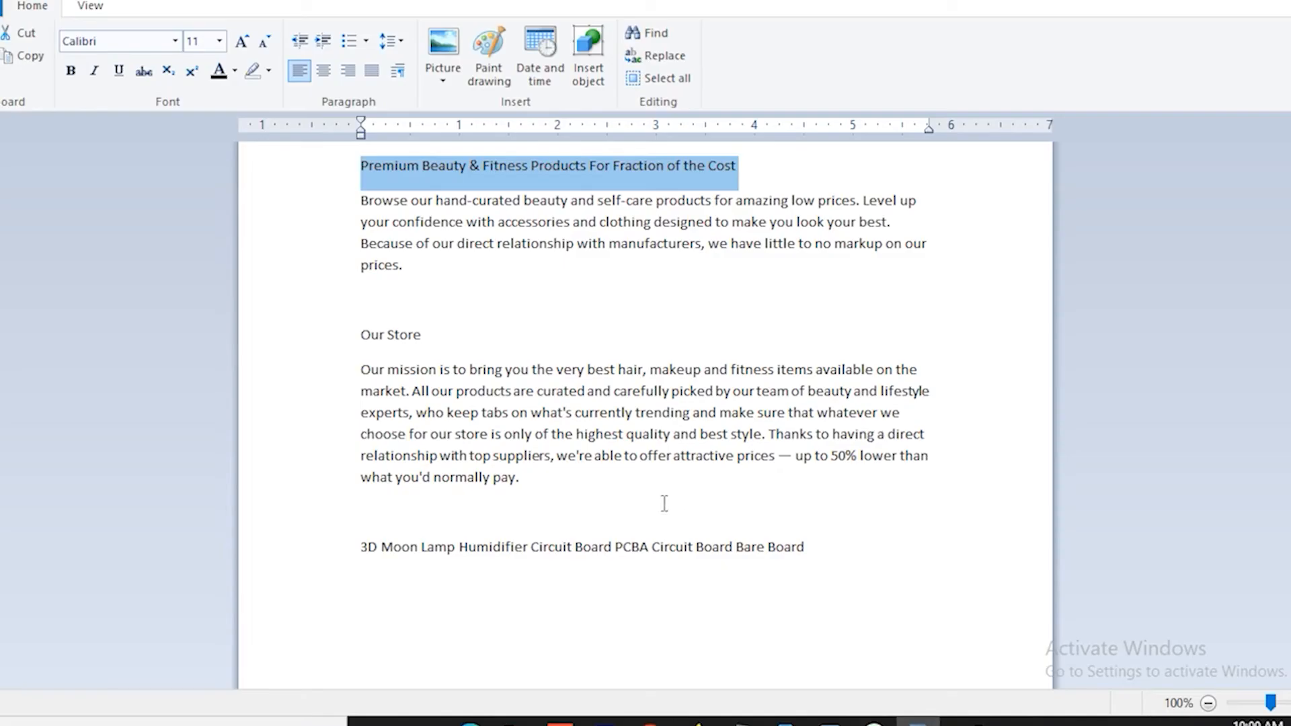
left_click(354, 202)
left_click_drag(361, 201, 434, 291)
key("ctrl+c")
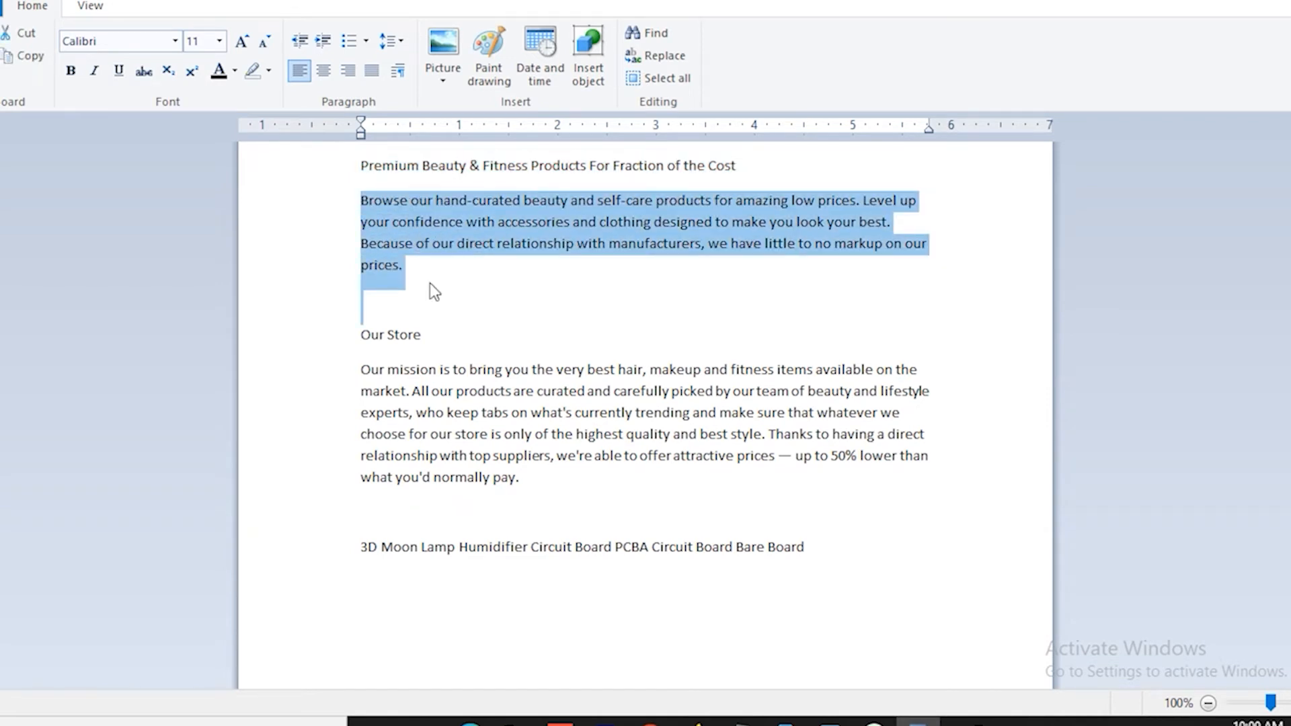
left_click(649, 722)
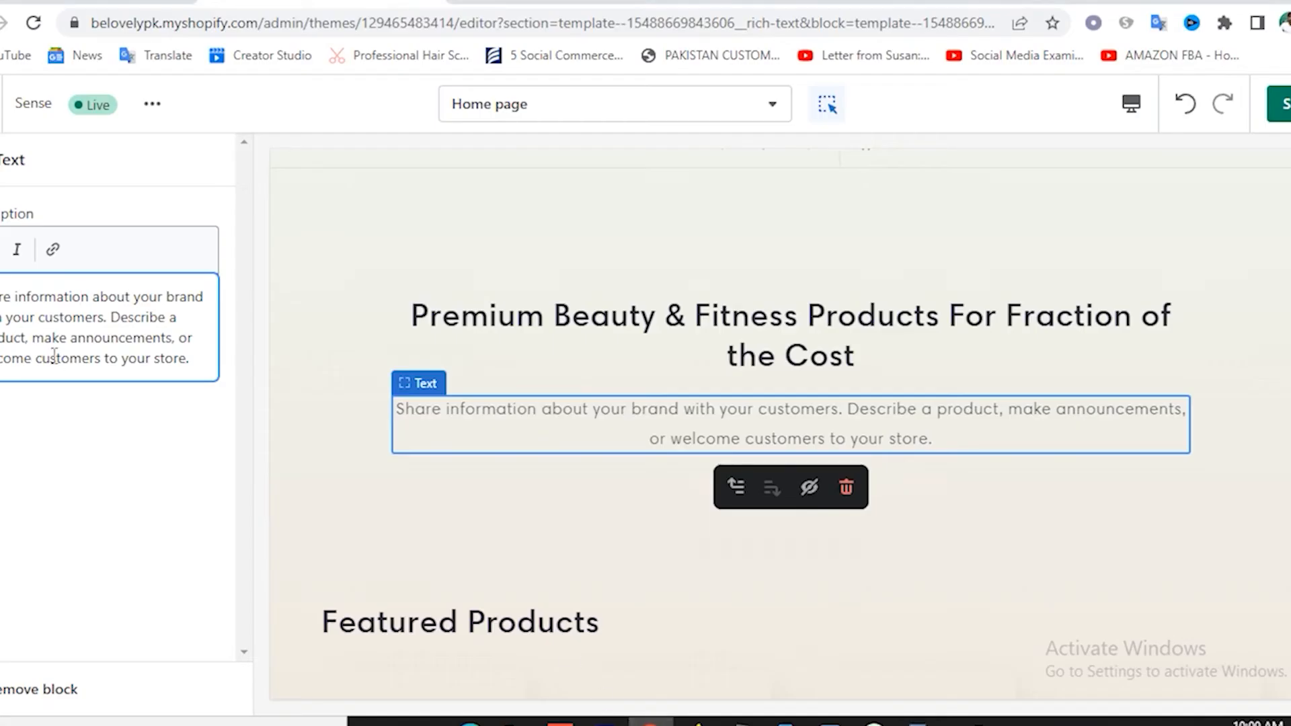
Replace the description text with the copied paragraph, trim two trailing blank lines, and save.
key("ctrl+a")
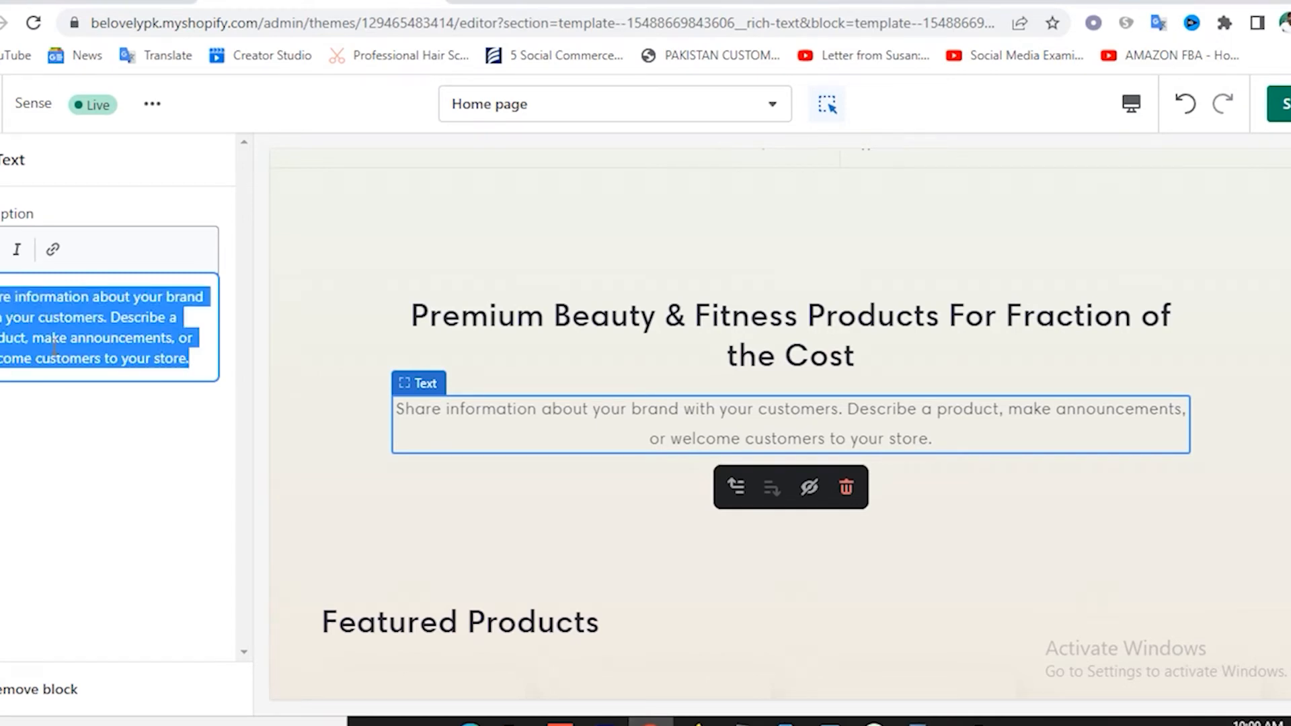
key("BackSpace")
key("ctrl+v")
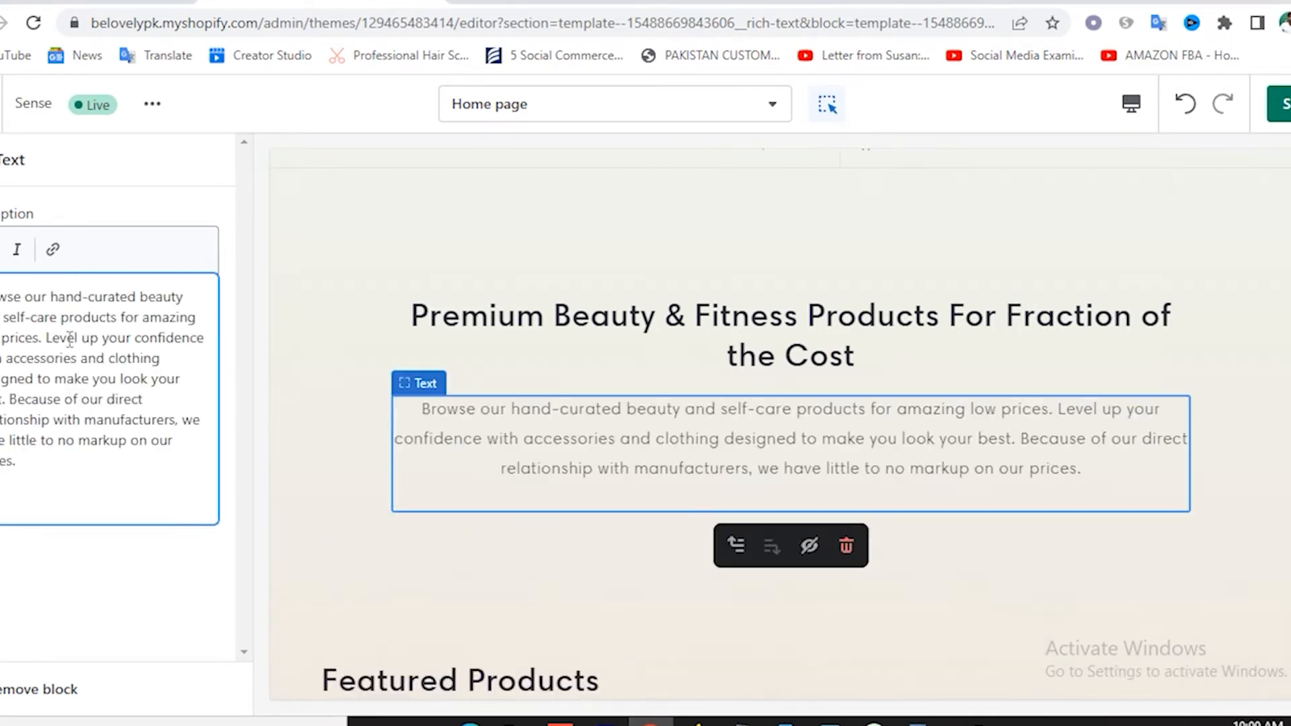
key("BackSpace")
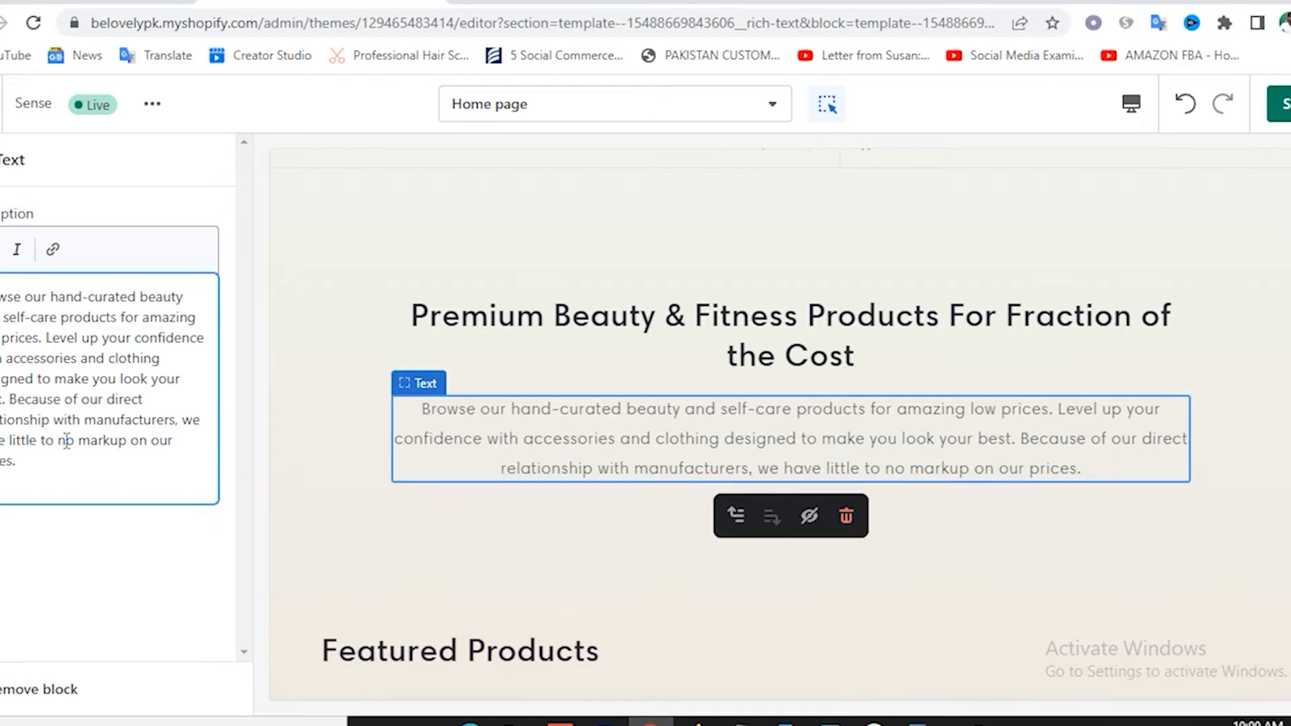
key("BackSpace")
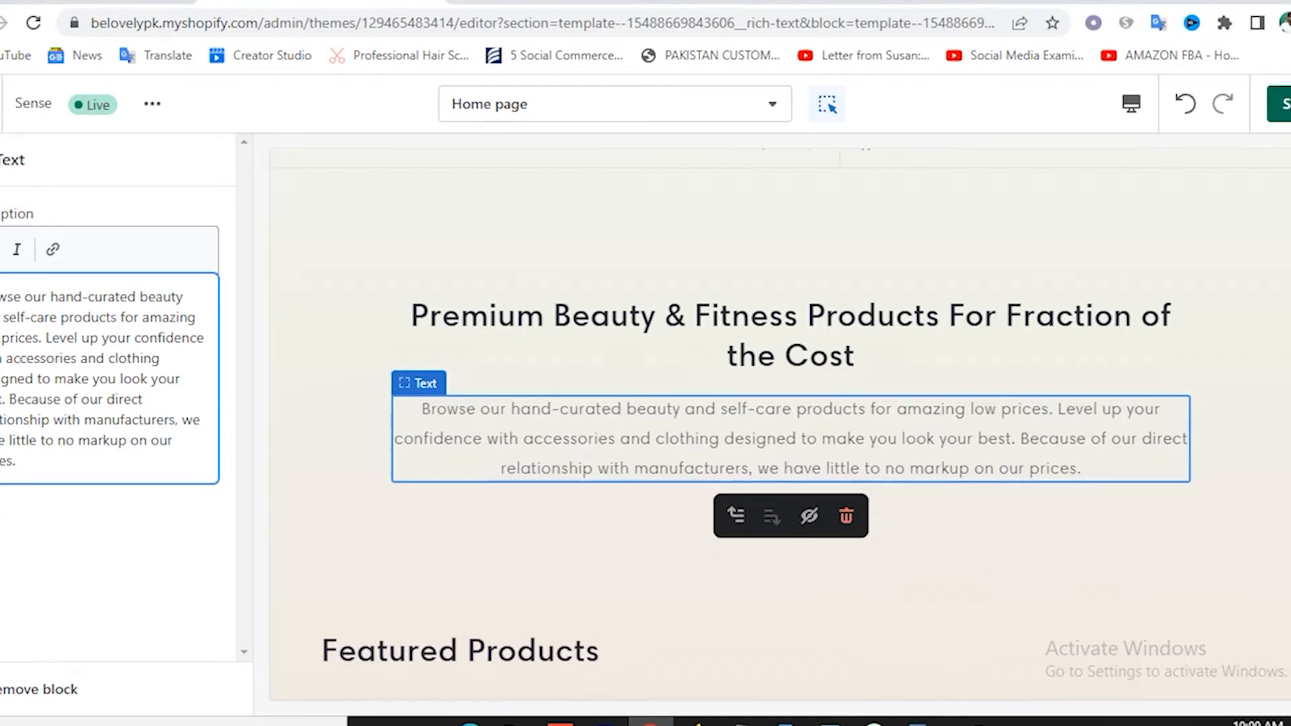
left_click(1281, 106)
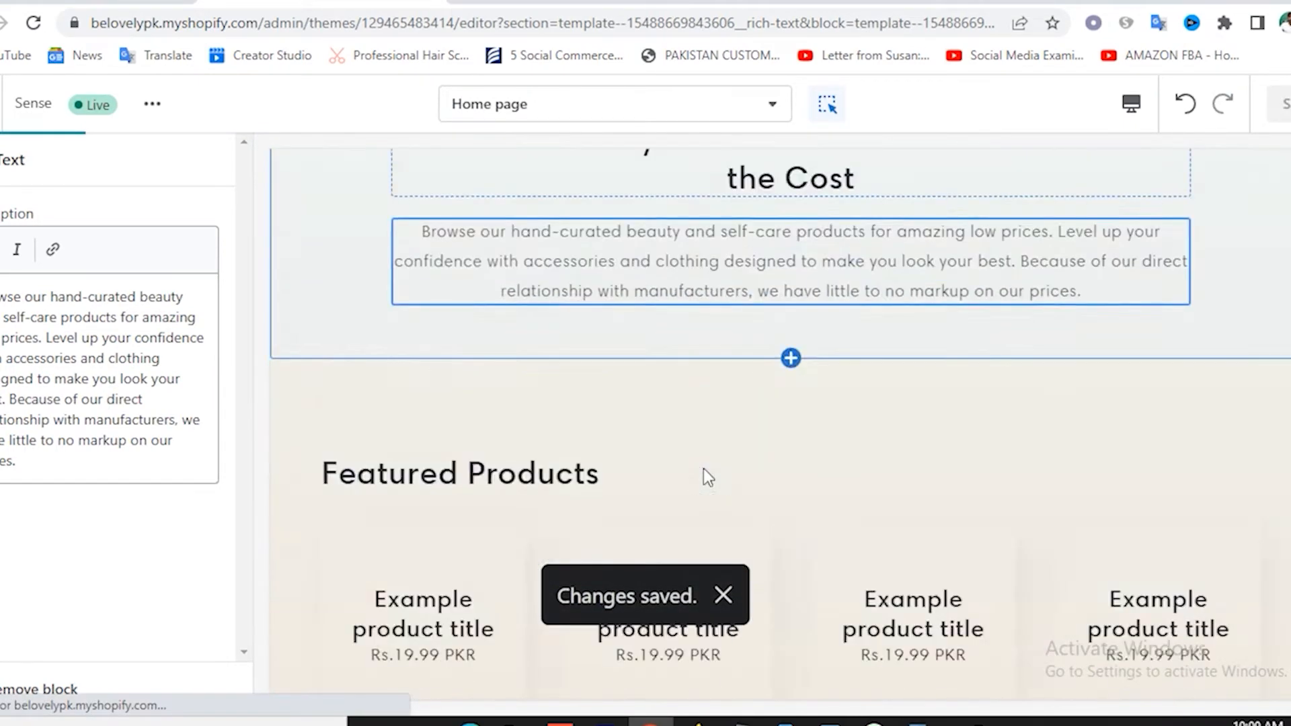
Return to the sections list and scroll the preview down to the 'Subscribe to our emails' section.
scroll(753, 411, "down", 10)
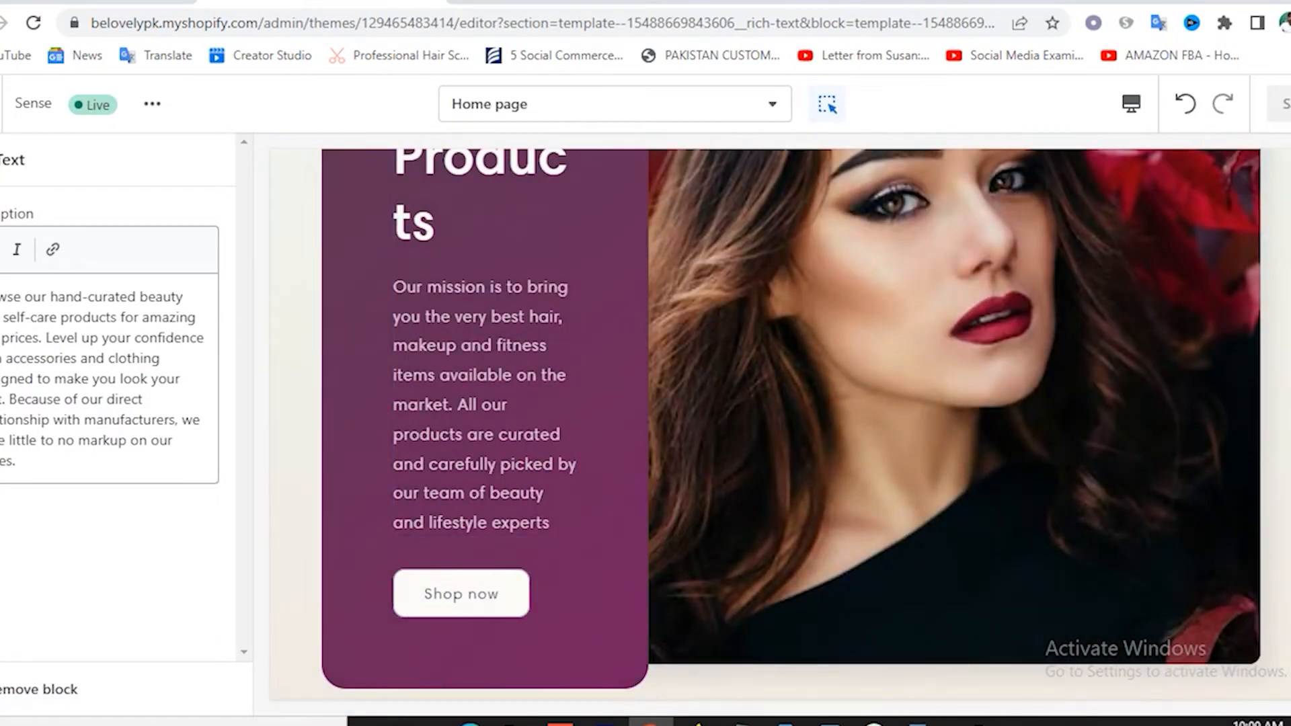
left_click(1, 160)
scroll(817, 387, "down", 5)
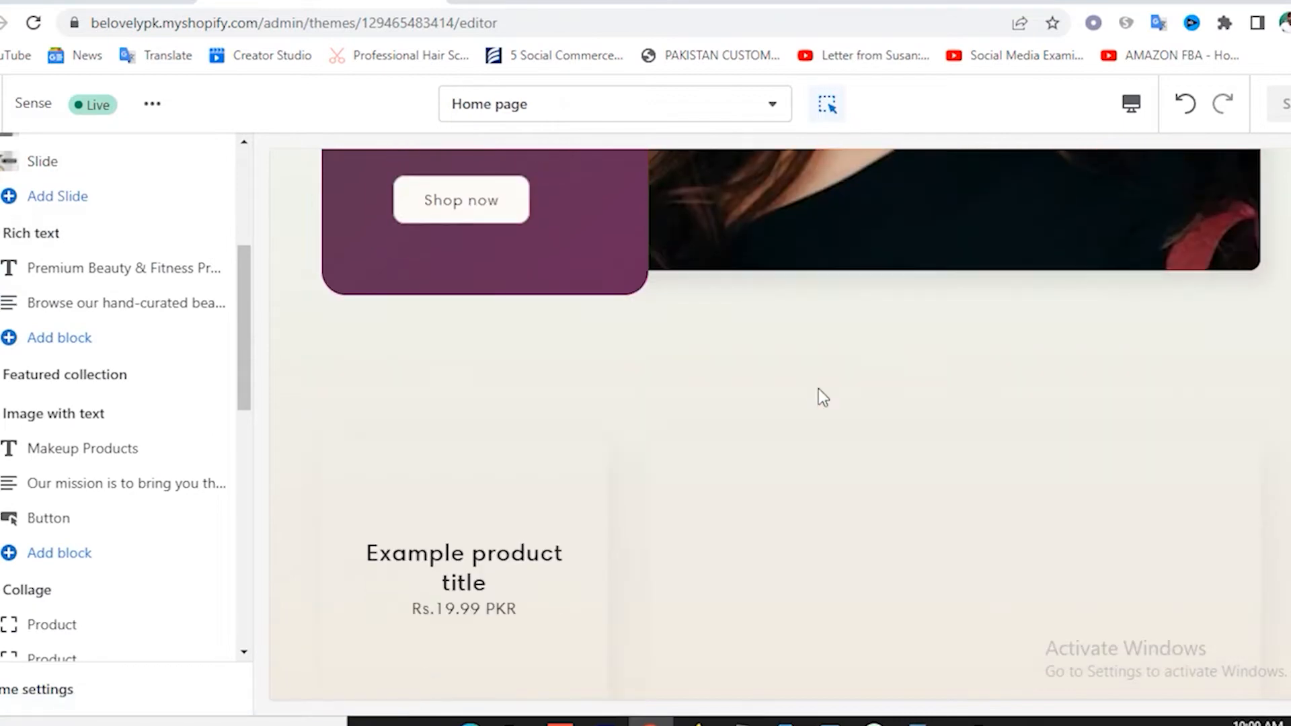
scroll(818, 389, "down", 3)
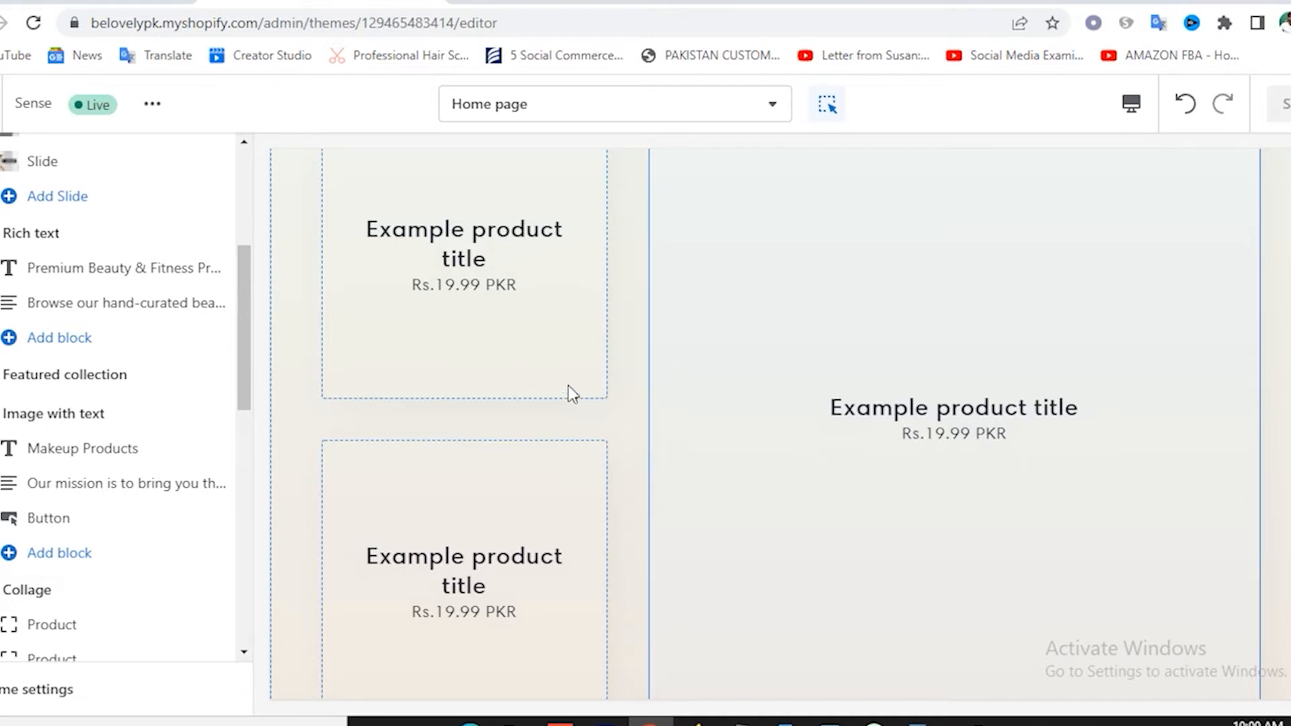
scroll(570, 382, "down", 6)
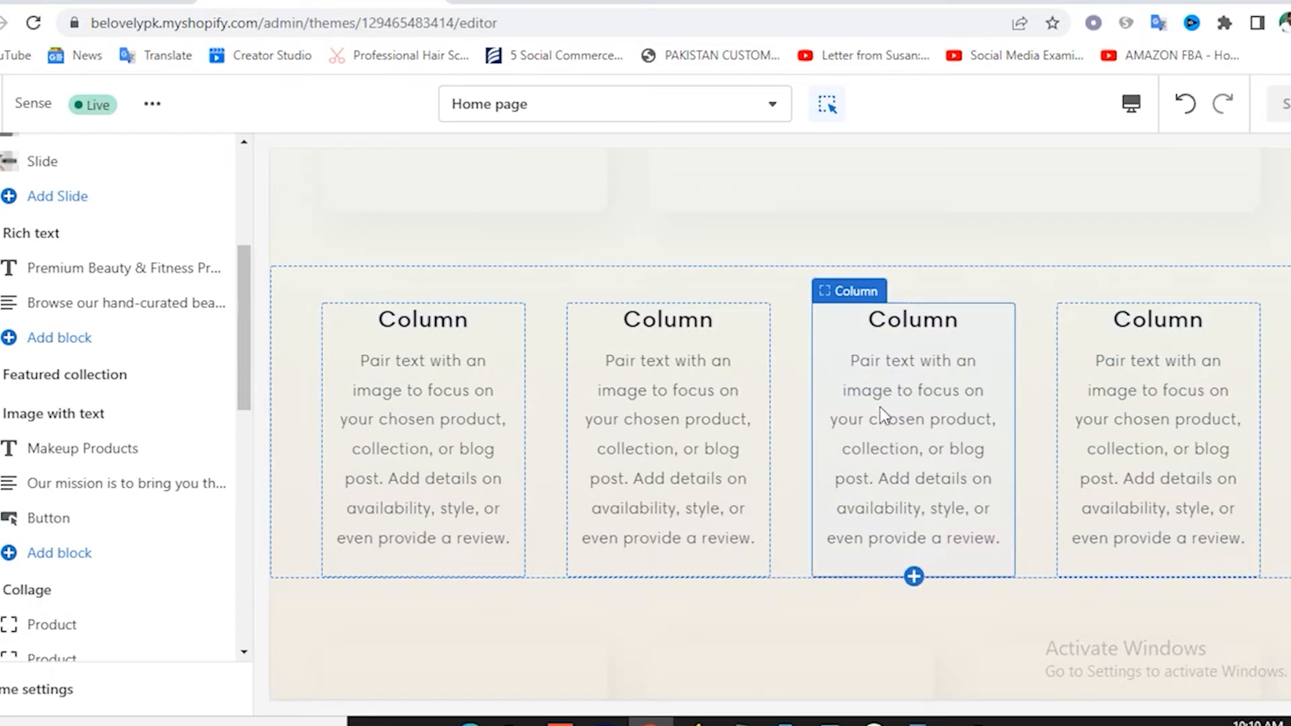
scroll(875, 403, "down", 5)
scroll(532, 340, "up", 3)
scroll(522, 612, "up", 2)
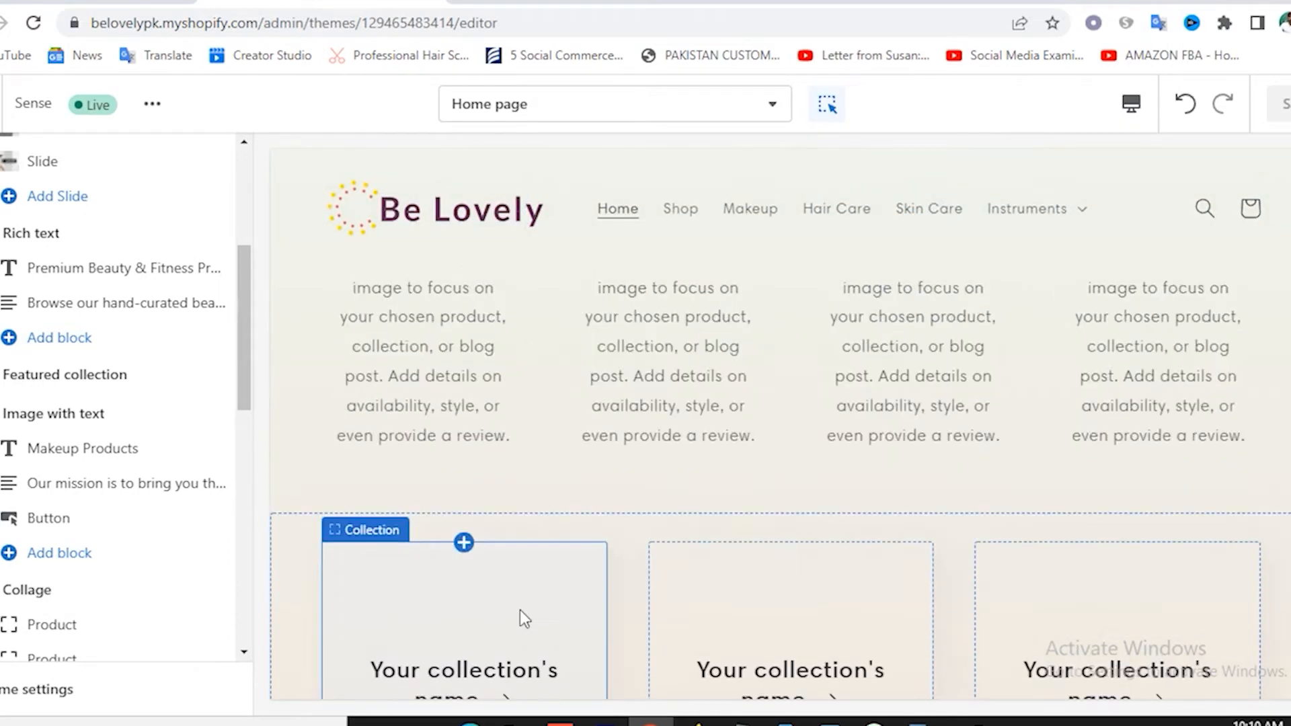
scroll(648, 608, "down", 6)
scroll(648, 607, "down", 2)
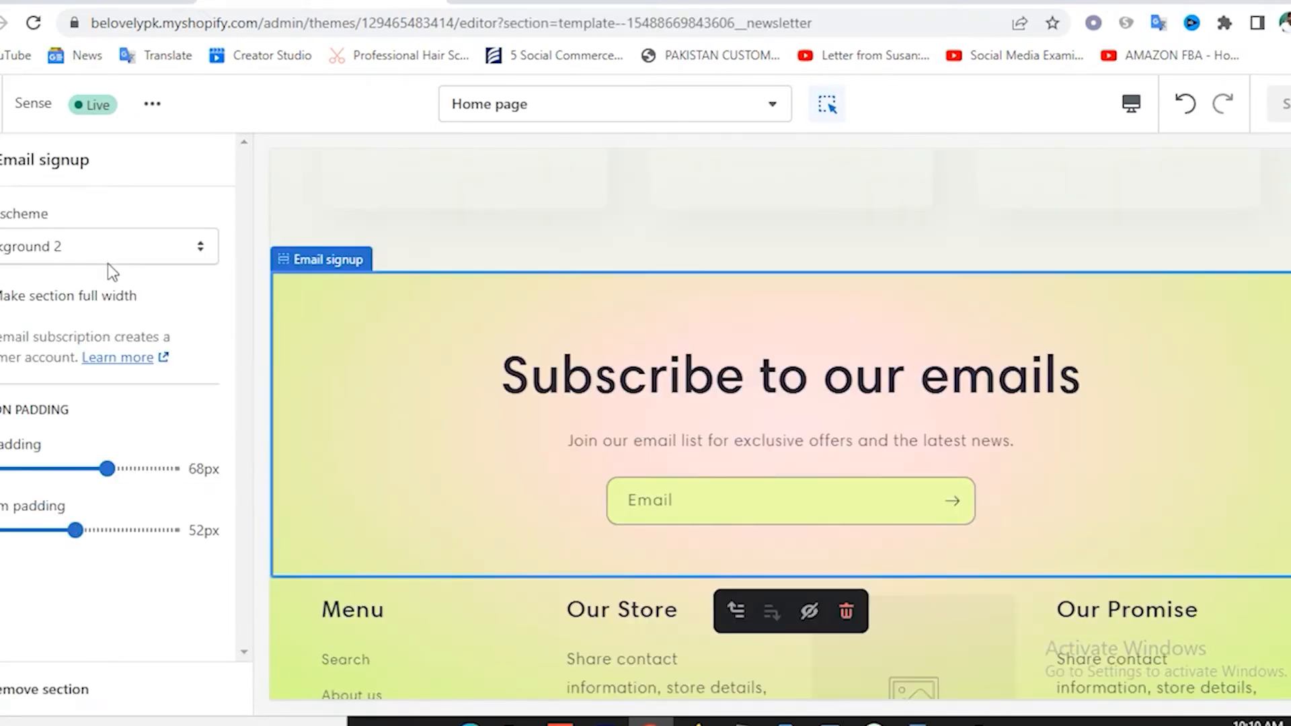
Give the Email signup section the Background 1 colour scheme.
left_click(102, 253)
left_click(61, 316)
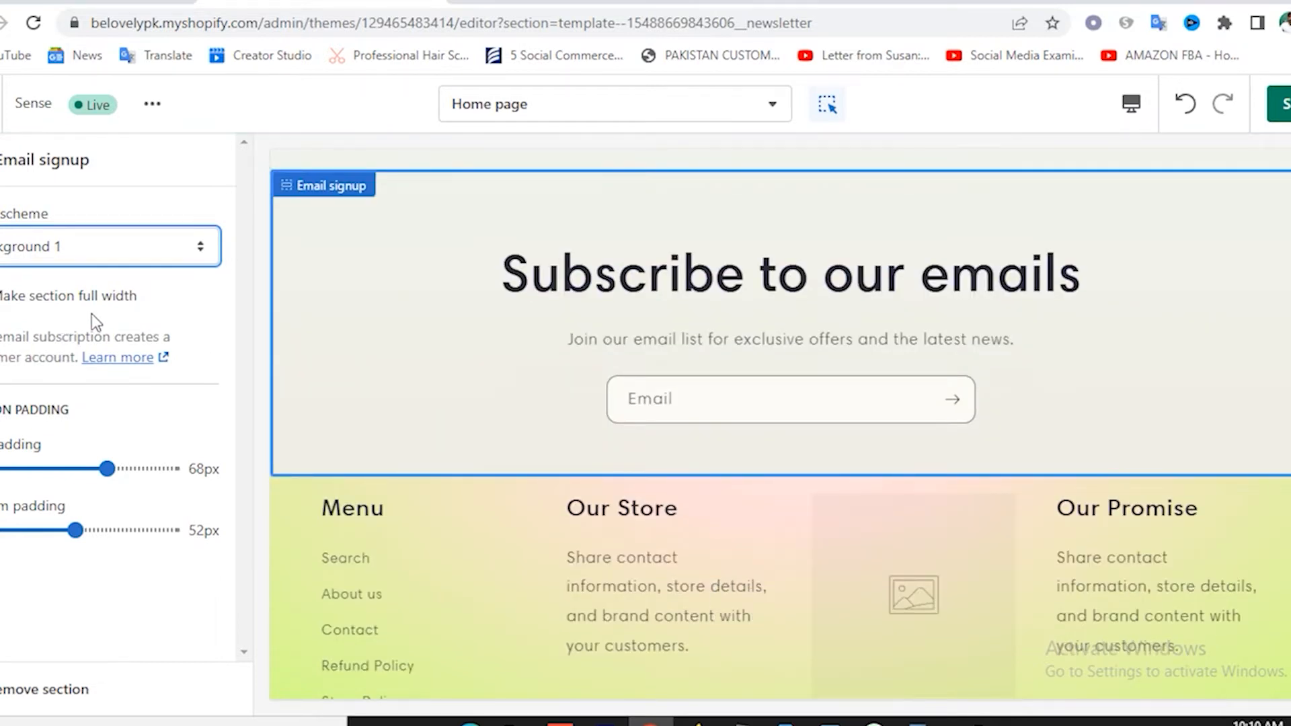
scroll(496, 421, "down", 1)
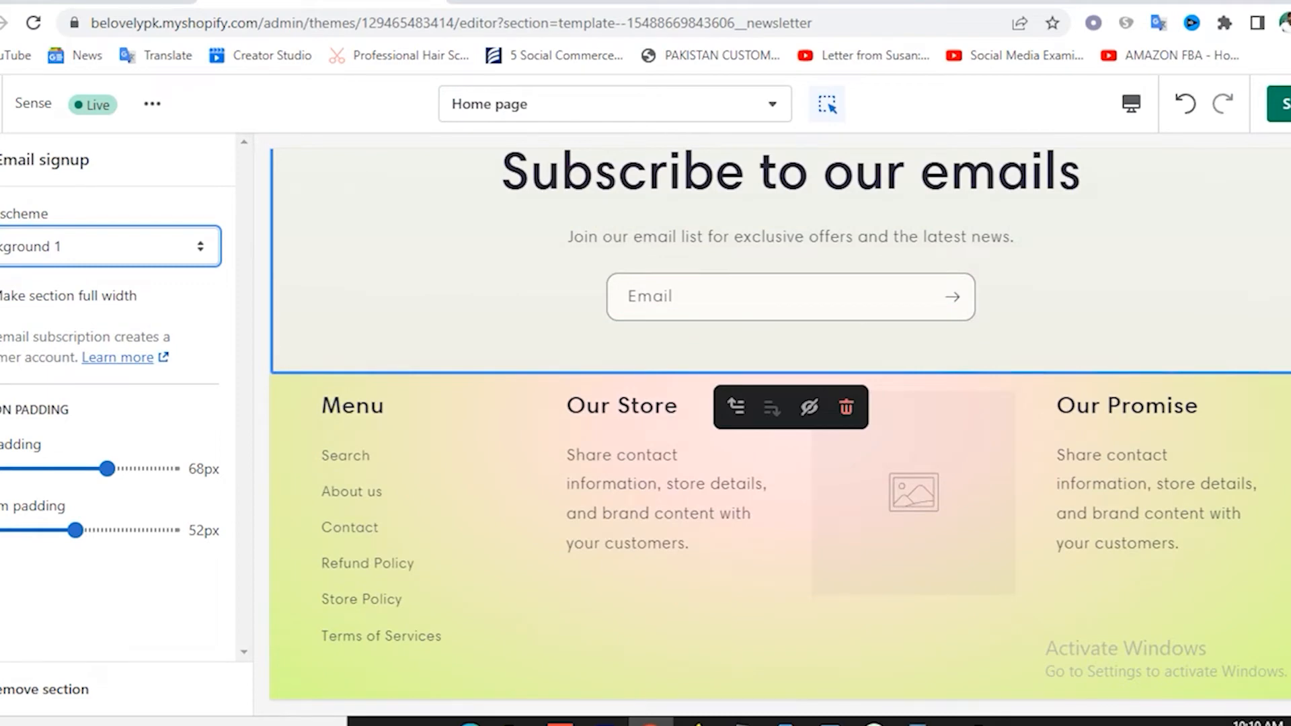
Give the footer the purple Accent 2 colour scheme.
left_click(1, 160)
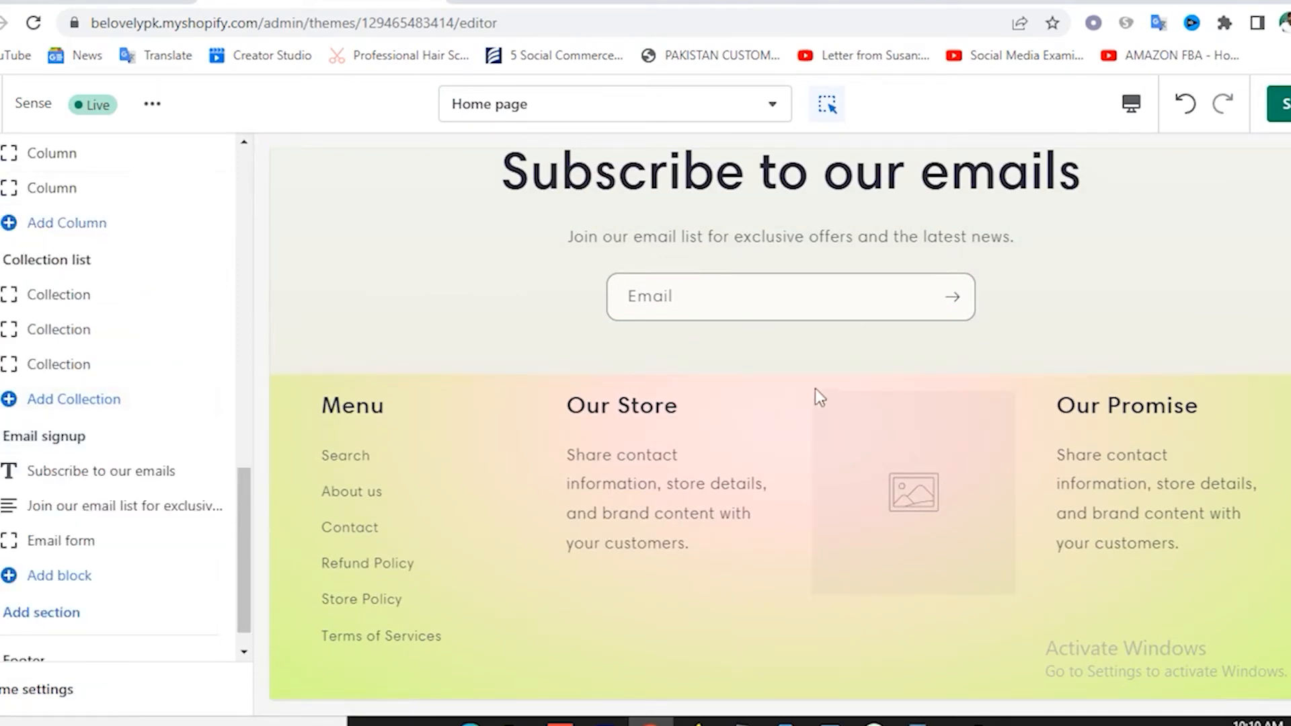
scroll(815, 389, "up", 2)
scroll(694, 410, "down", 3)
scroll(153, 538, "down", 1)
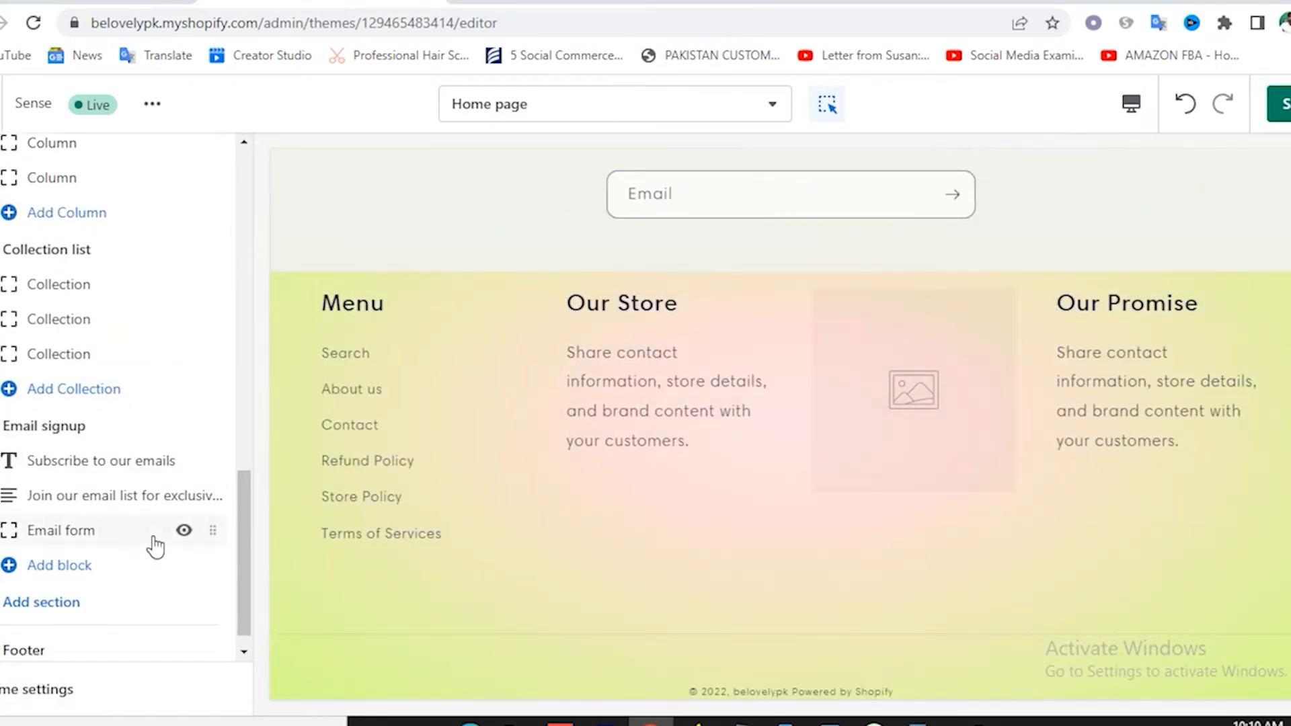
left_click(47, 629)
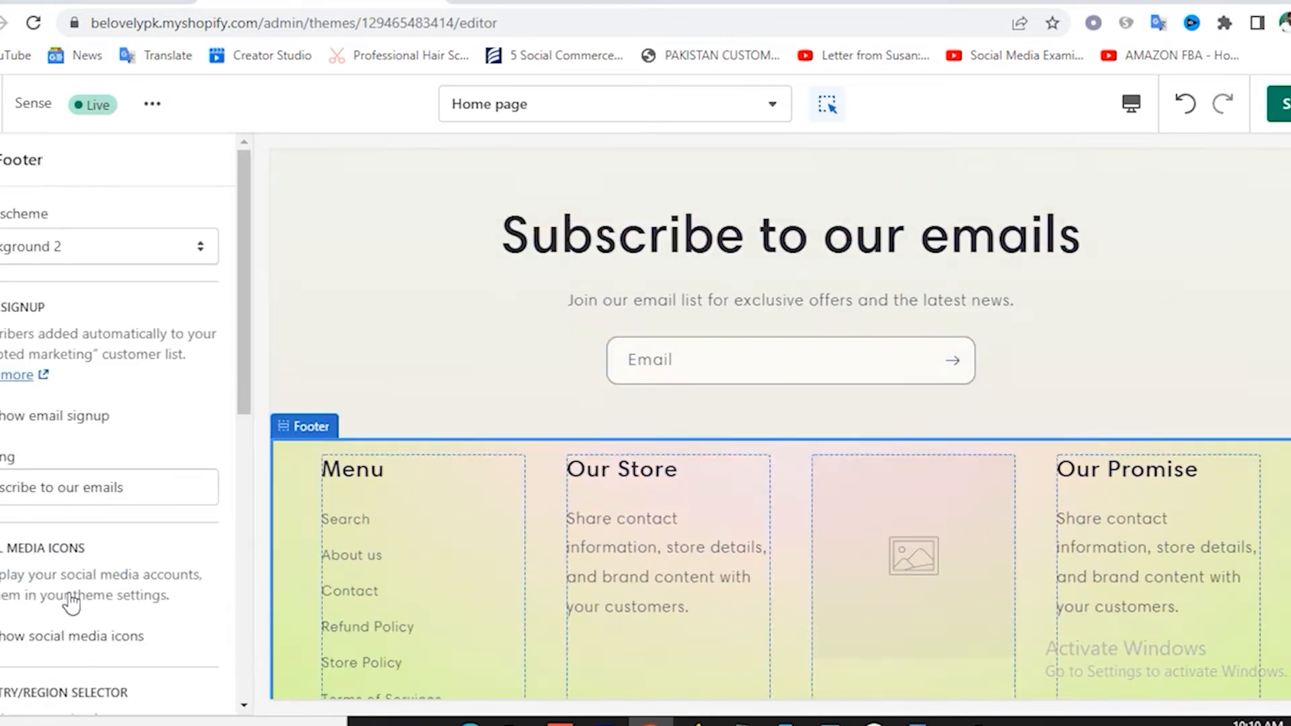
left_click(78, 255)
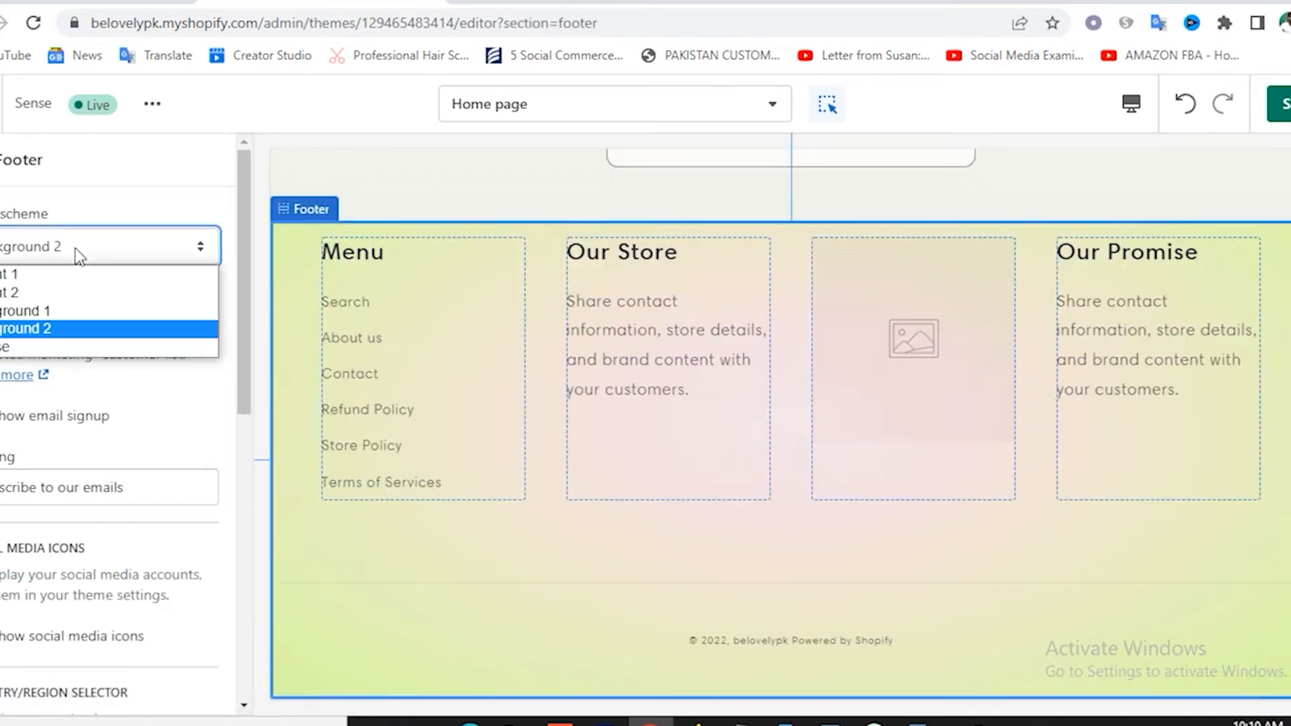
left_click(70, 291)
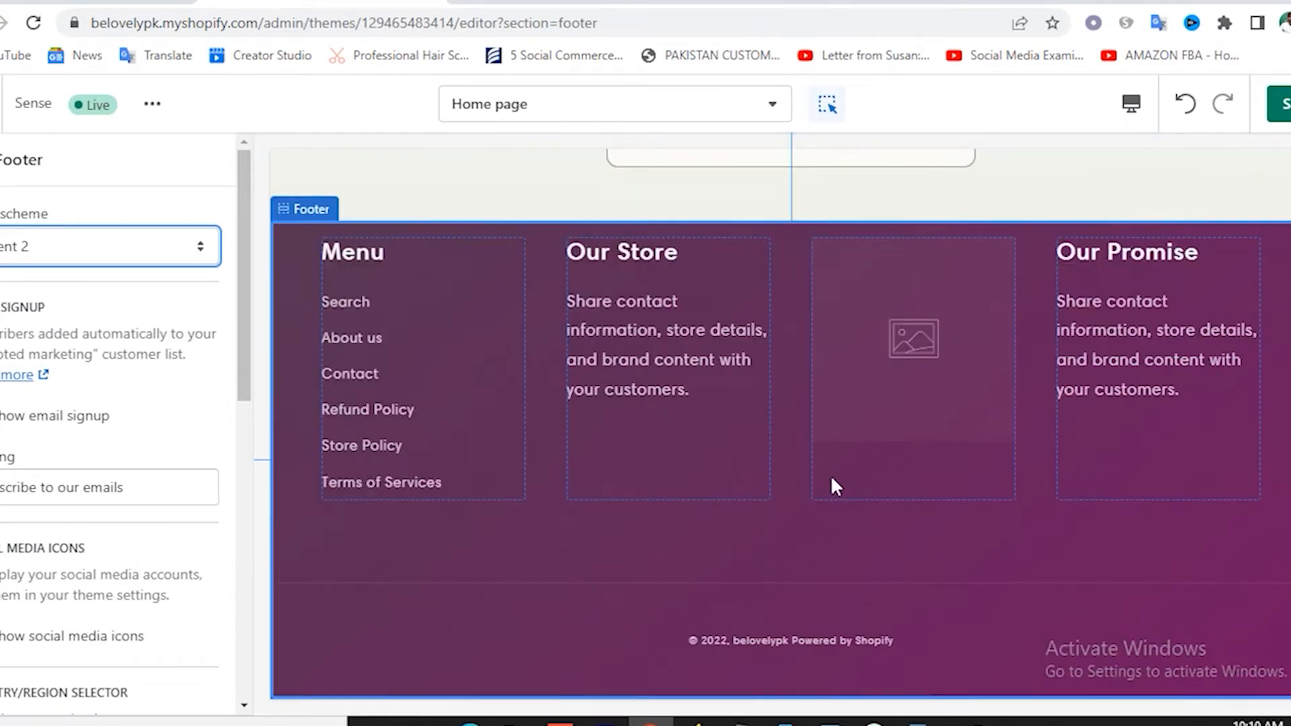
scroll(830, 475, "up", 6)
scroll(727, 595, "down", 1)
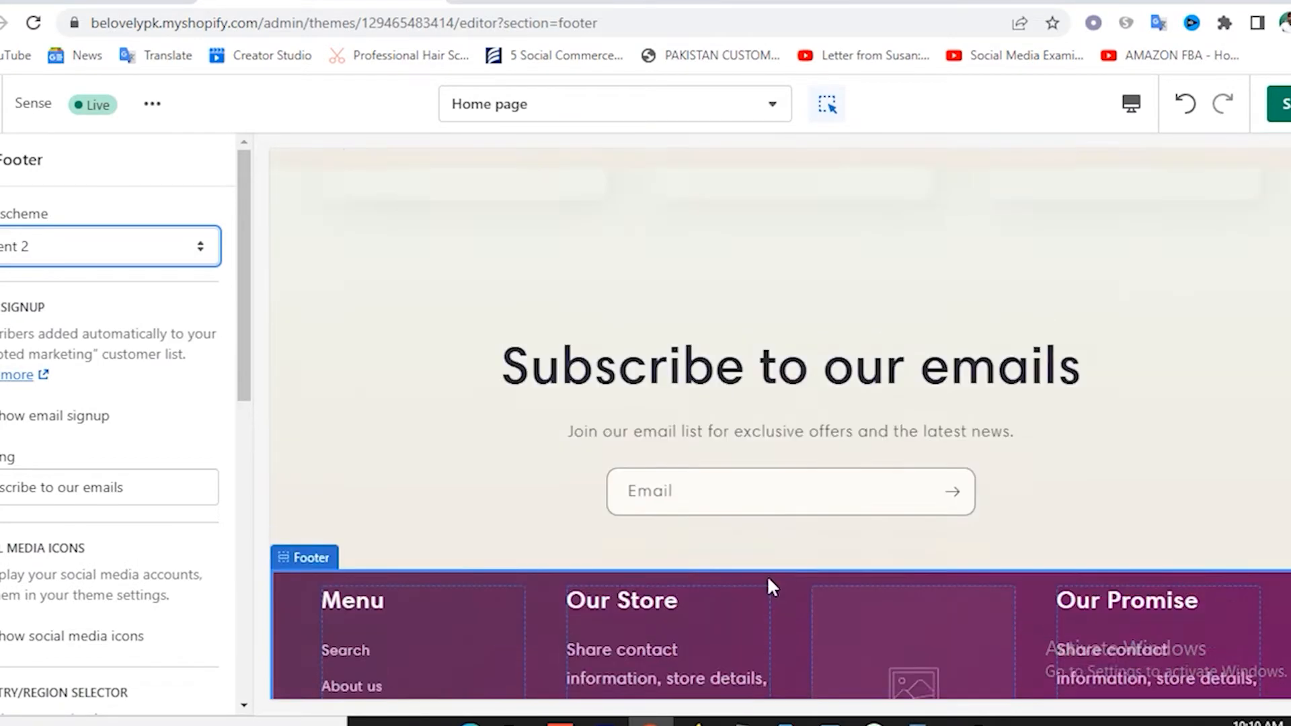
scroll(769, 579, "down", 3)
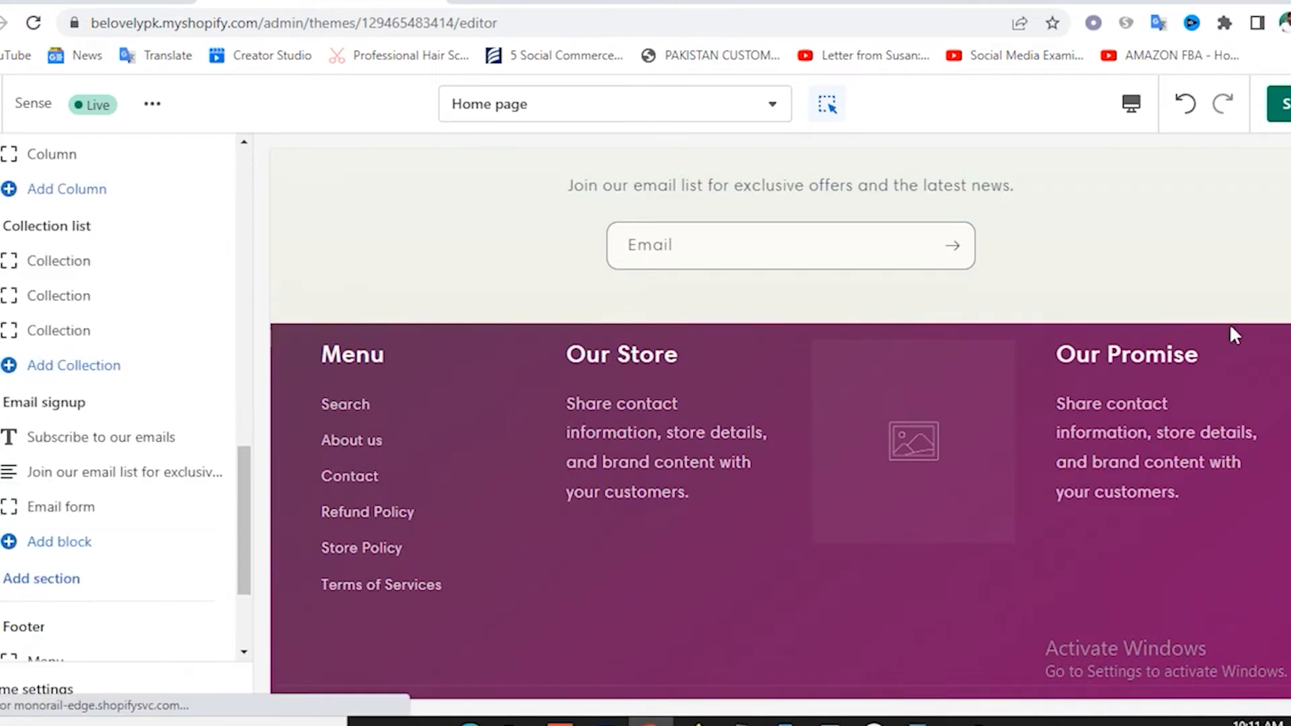
Save the colour changes and move the Our Store footer block ahead of Menu.
left_click(1284, 110)
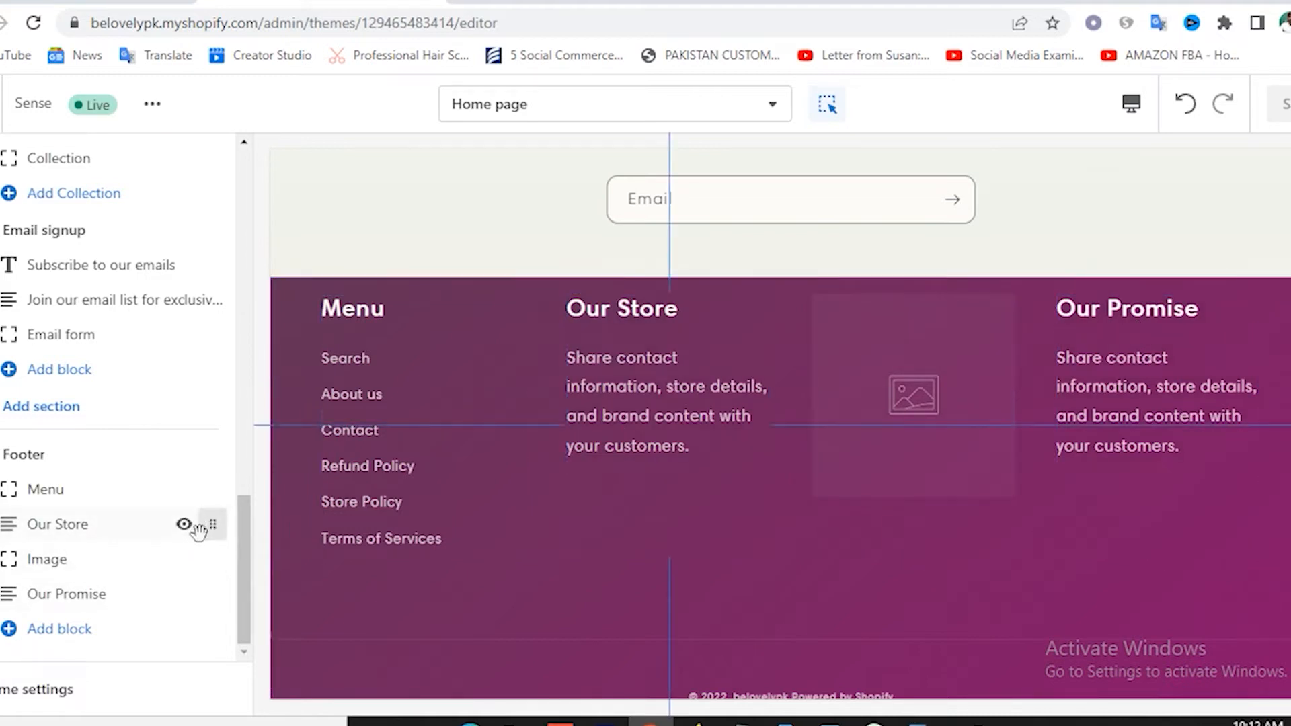
left_click_drag(210, 526, 204, 494)
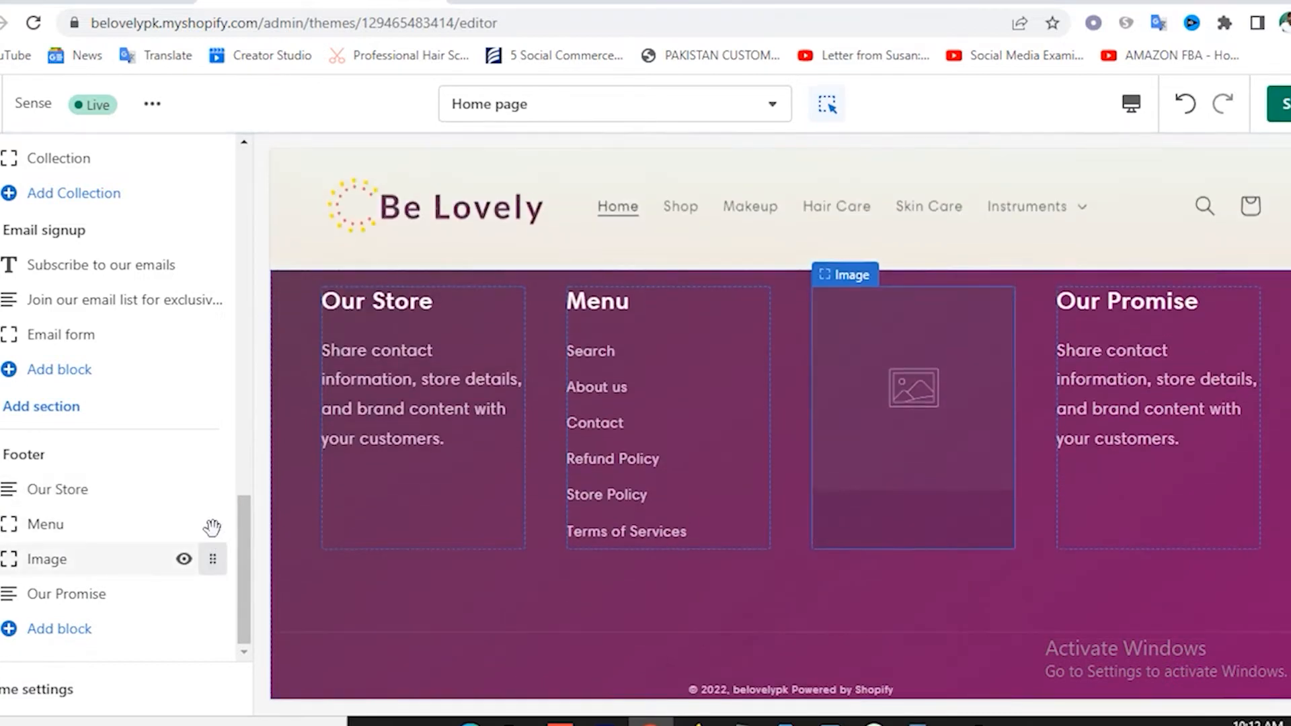
left_click(77, 495)
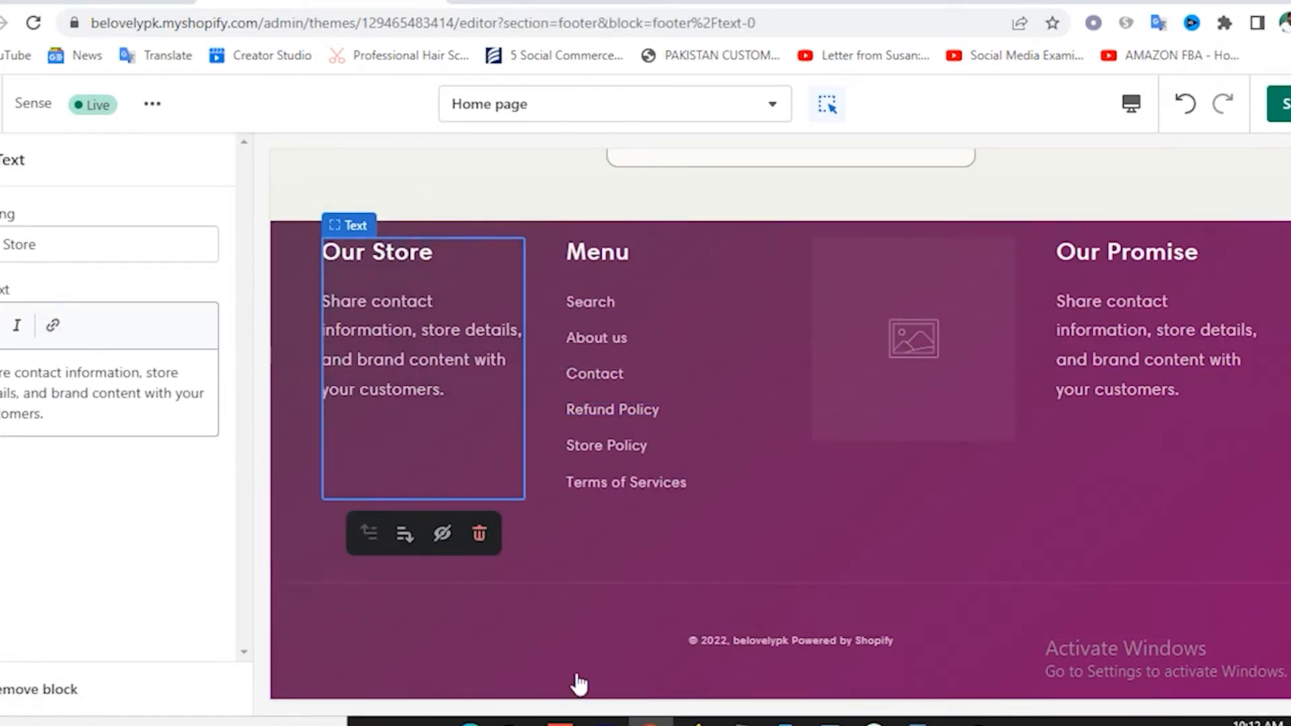
Paste the 'Our mission…' paragraph into the Our Store column, save, and hide the footer image block.
left_click(918, 722)
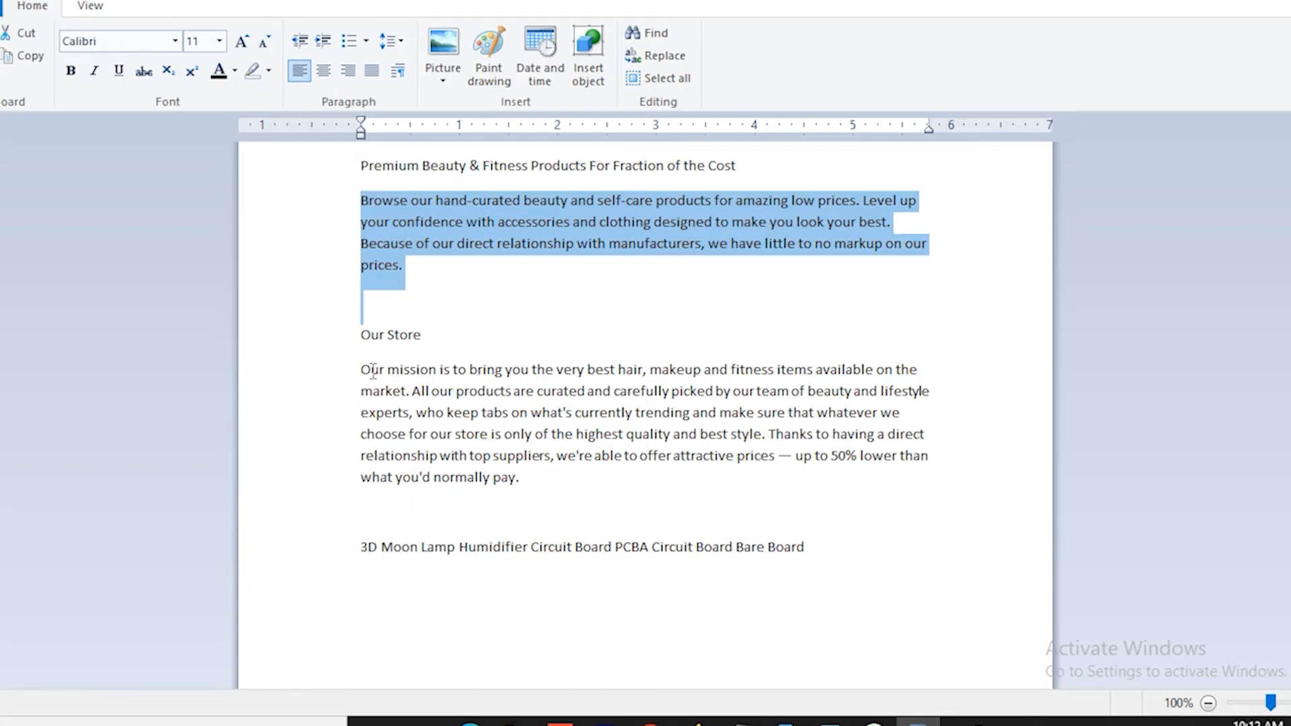
left_click_drag(364, 370, 597, 479)
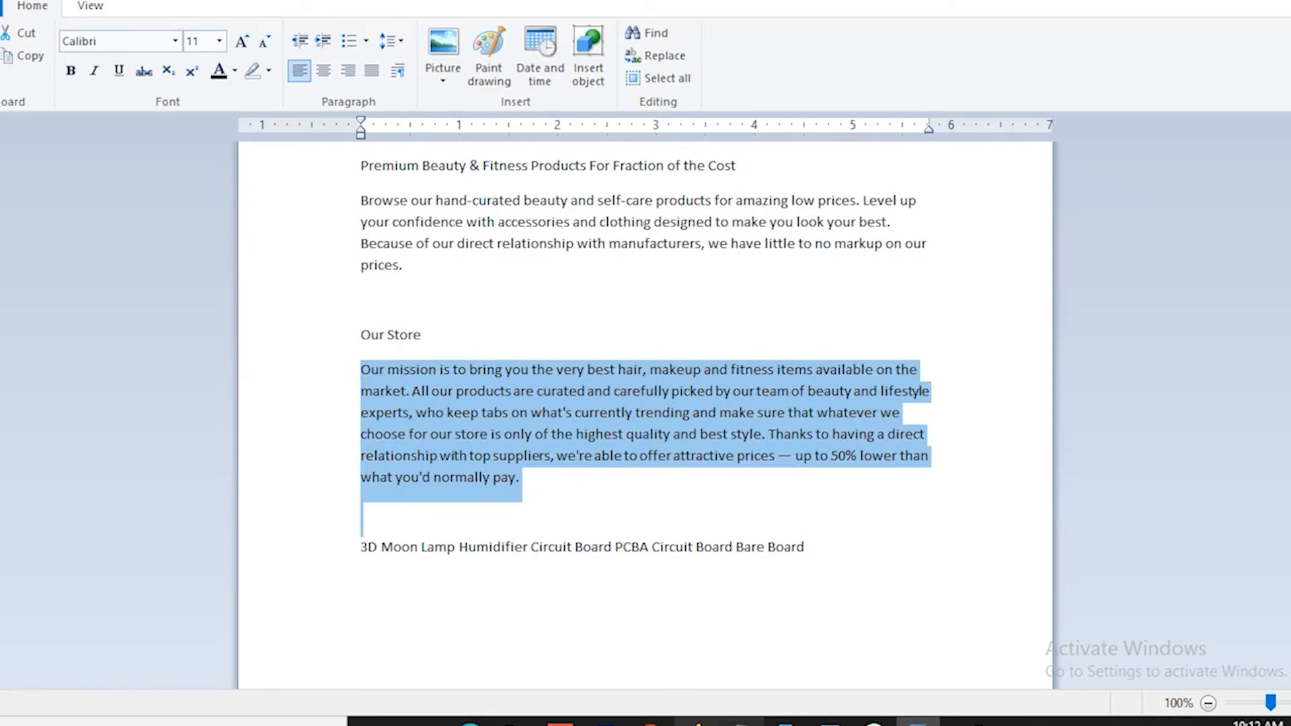
left_click(651, 723)
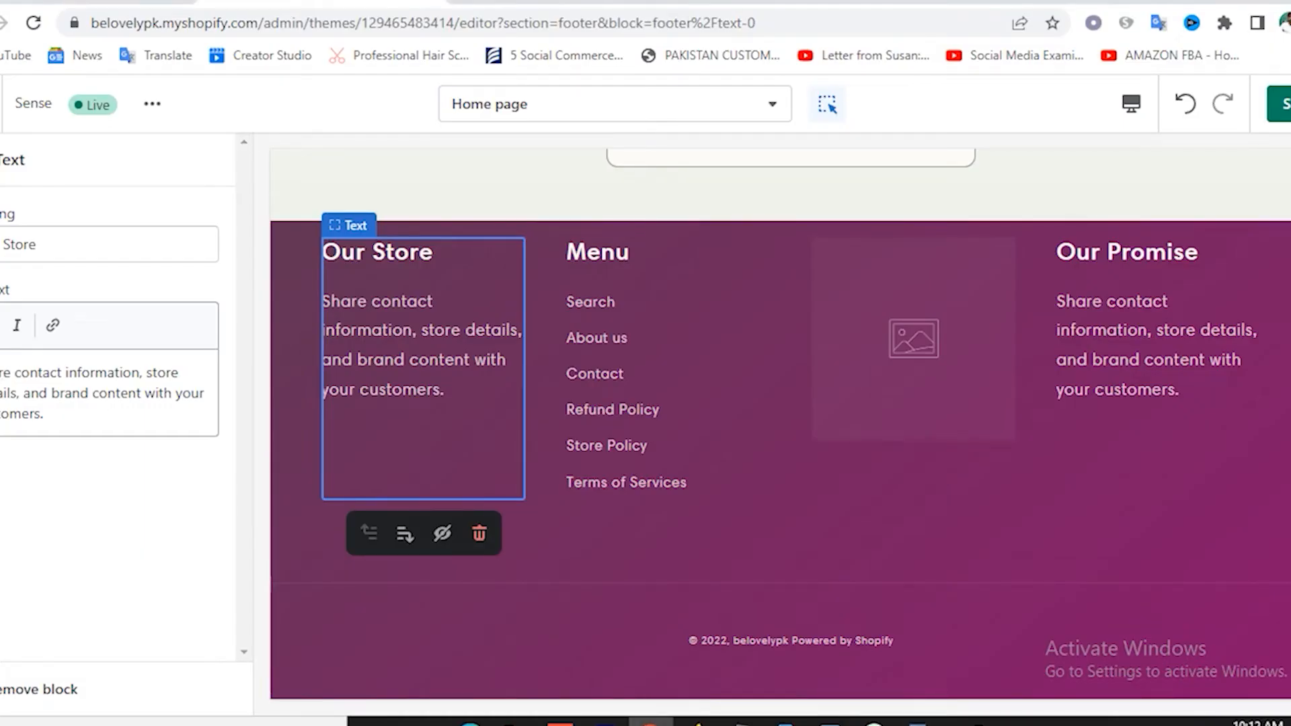
left_click_drag(0, 372, 49, 416)
type("Our mission is to bring you the very best hair, makeup and fitness items available on the market. All our products are curated and carefully picked by our team of beauty and lifestyle experts, who keep tabs on what's currently trending and make sure that whatever we choose for our store is only of the highest quality and best style. Thanks to having a direct relationship with our suppliers, we're able to offer attractive prices — up to 50% lower than what you'd normally pay.")
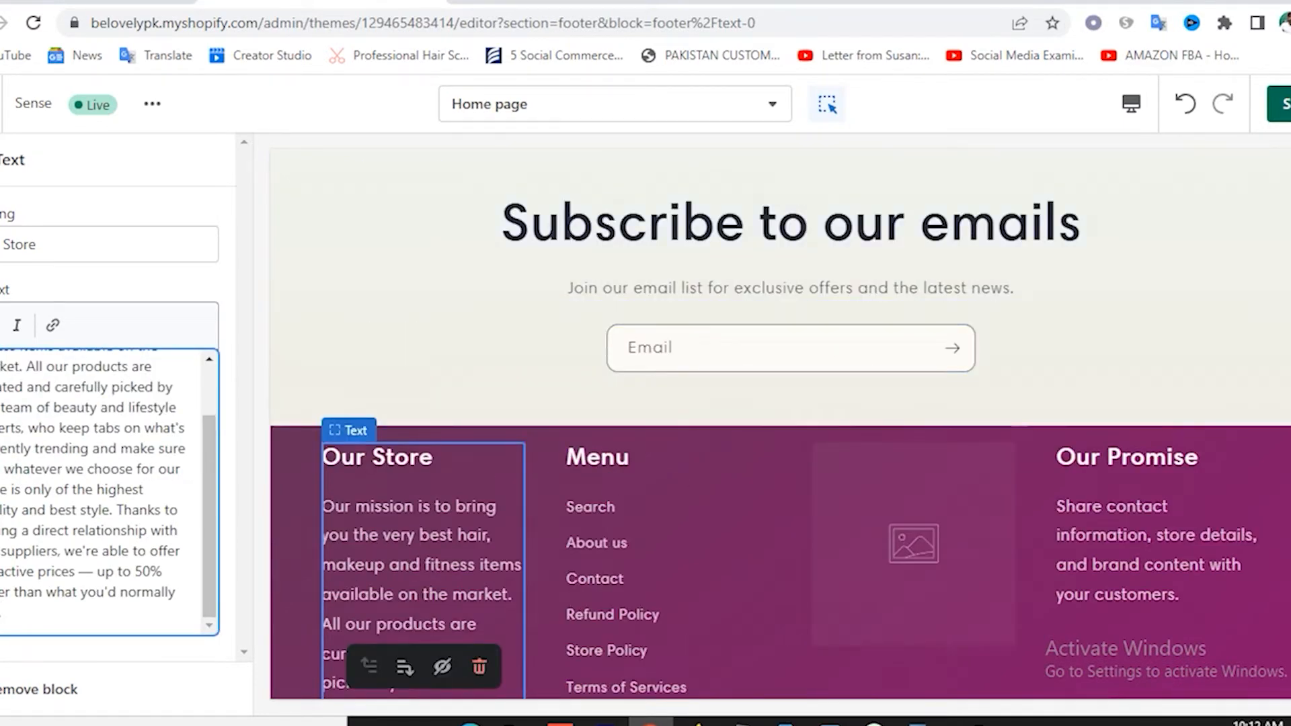
left_click(1283, 104)
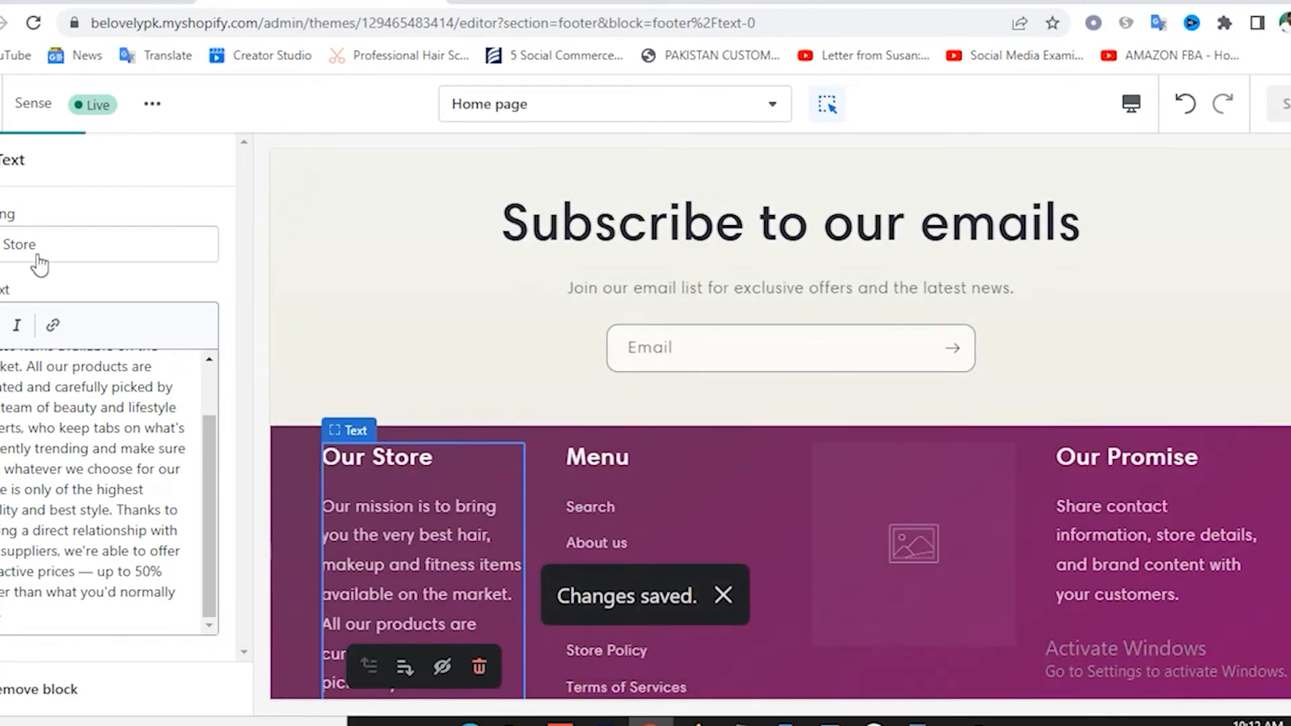
left_click(2, 160)
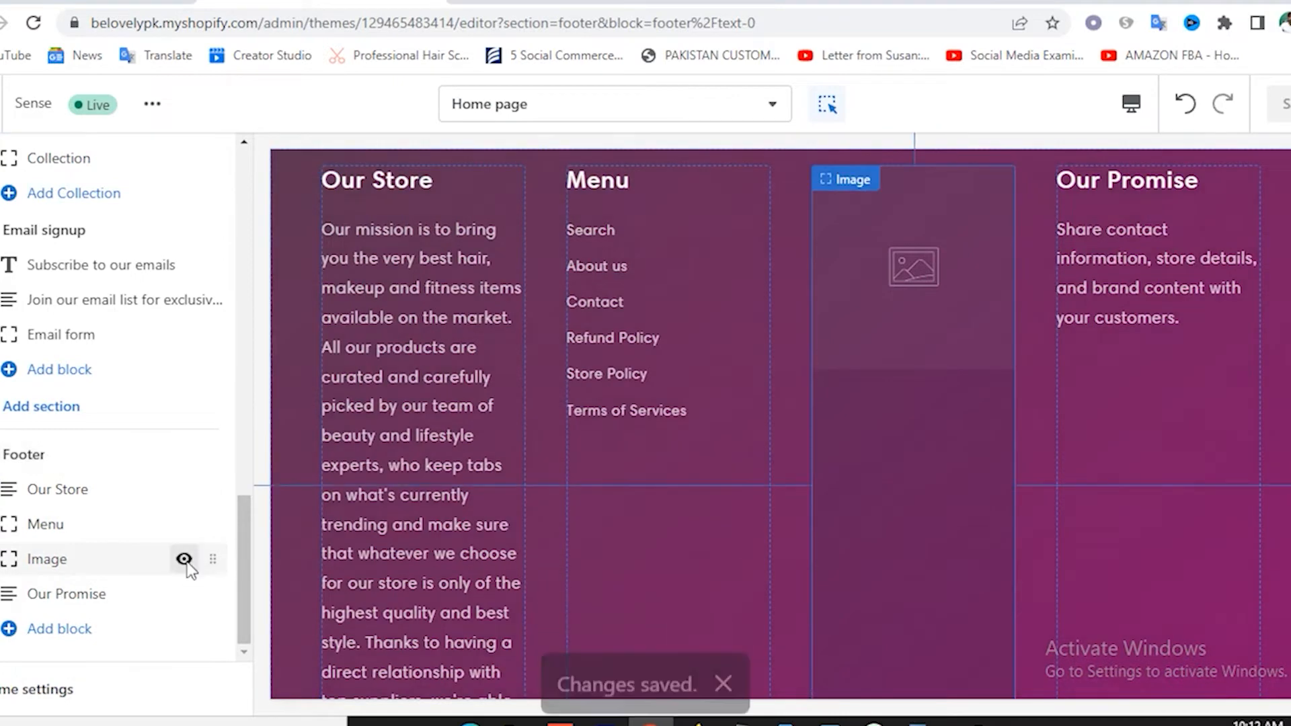
left_click(184, 559)
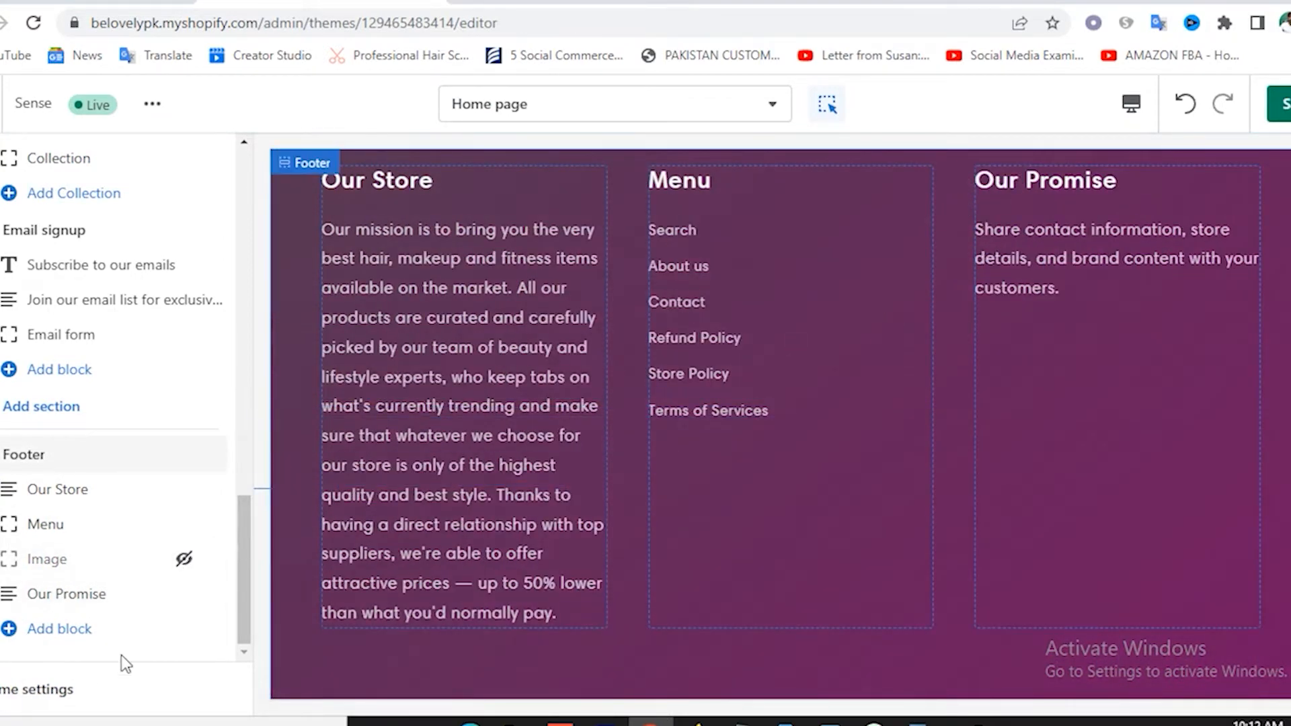
Retitle the Our Promise block 'Contact us', paste address and email lines as its text, and save.
left_click(71, 608)
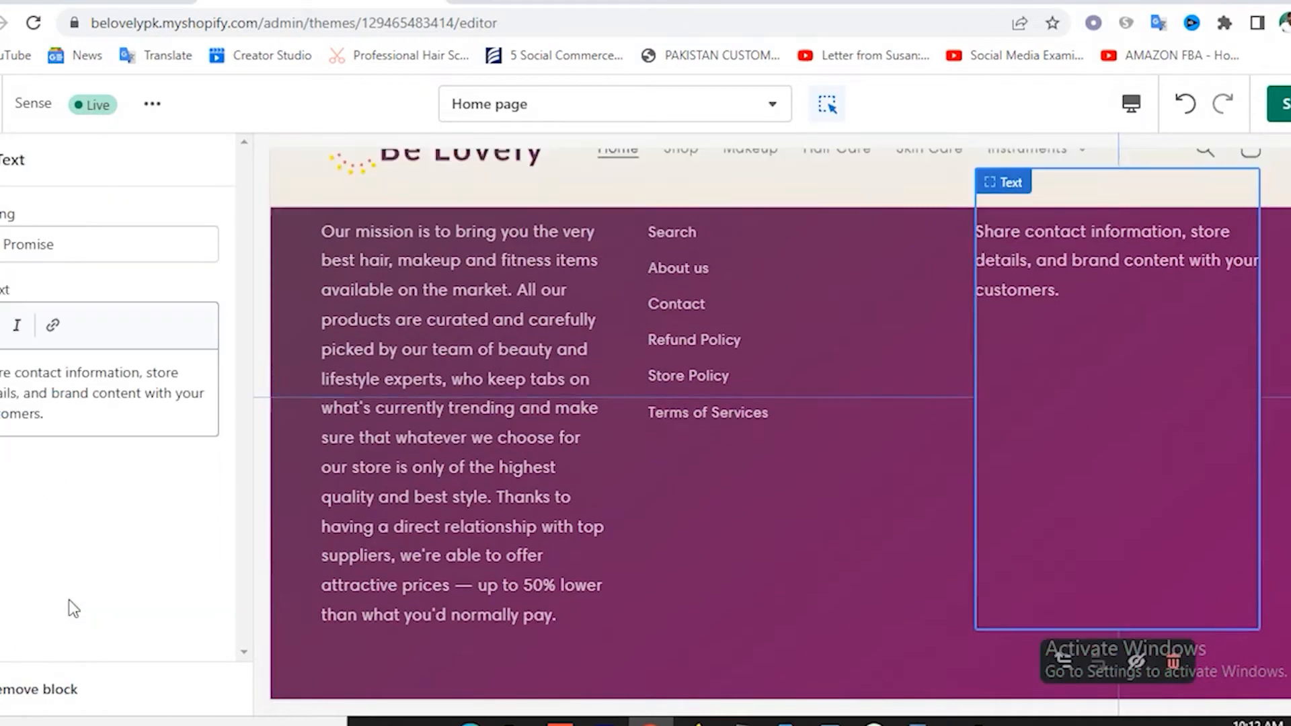
left_click(60, 244)
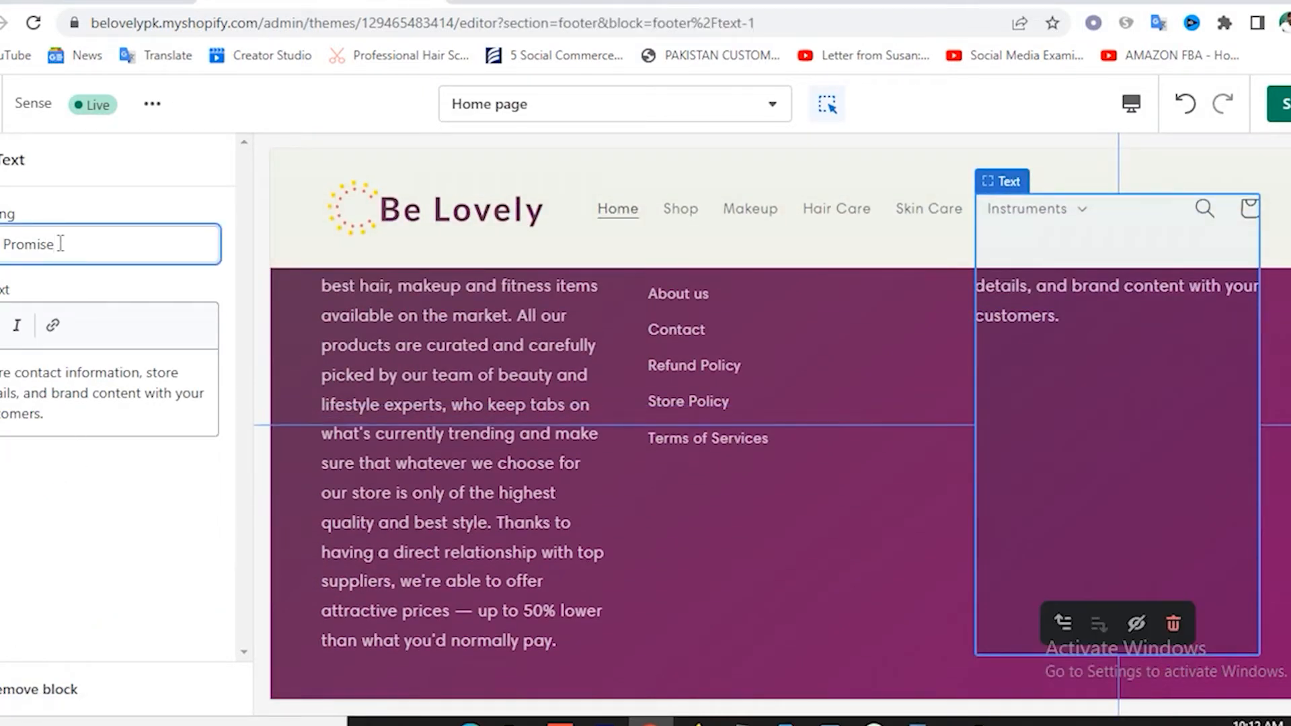
double_click(60, 243)
key("BackSpace")
type("Contact u")
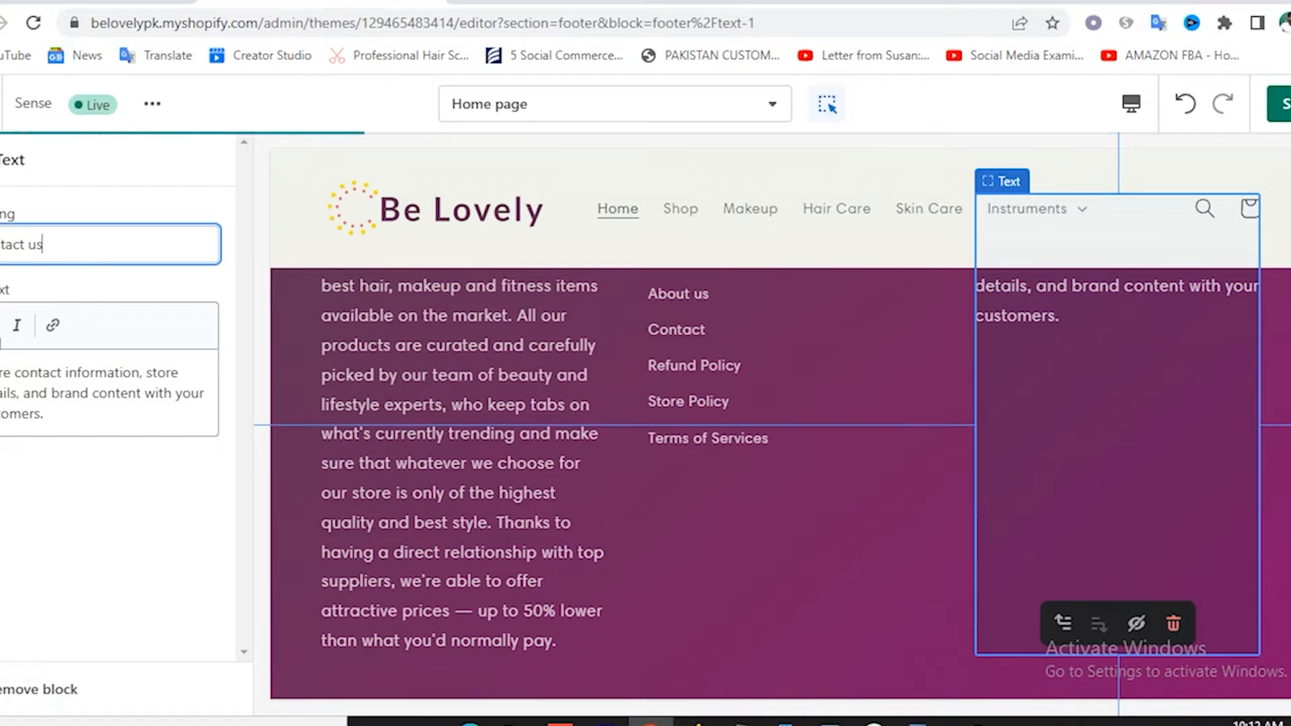
left_click_drag(1, 372, 80, 412)
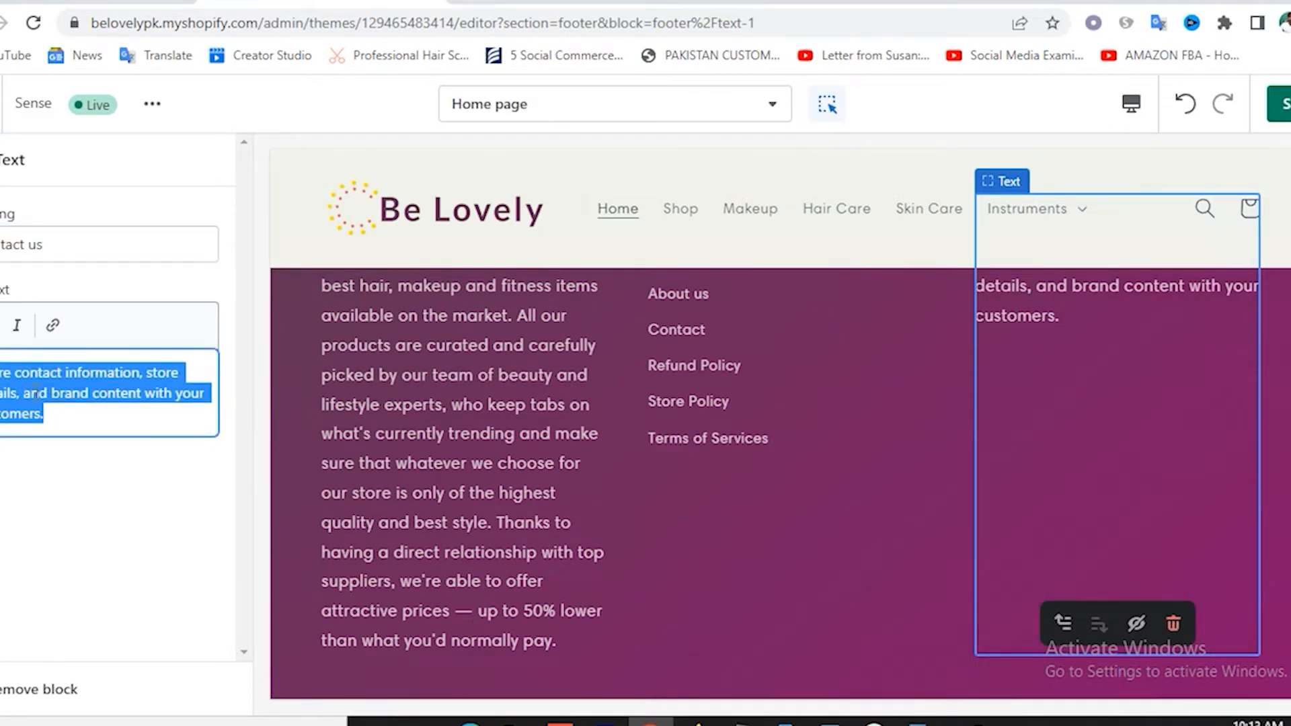
key("BackSpace")
type("Address: 11111 Lorem Ipsum 99 ZZ, 10101 Email:")
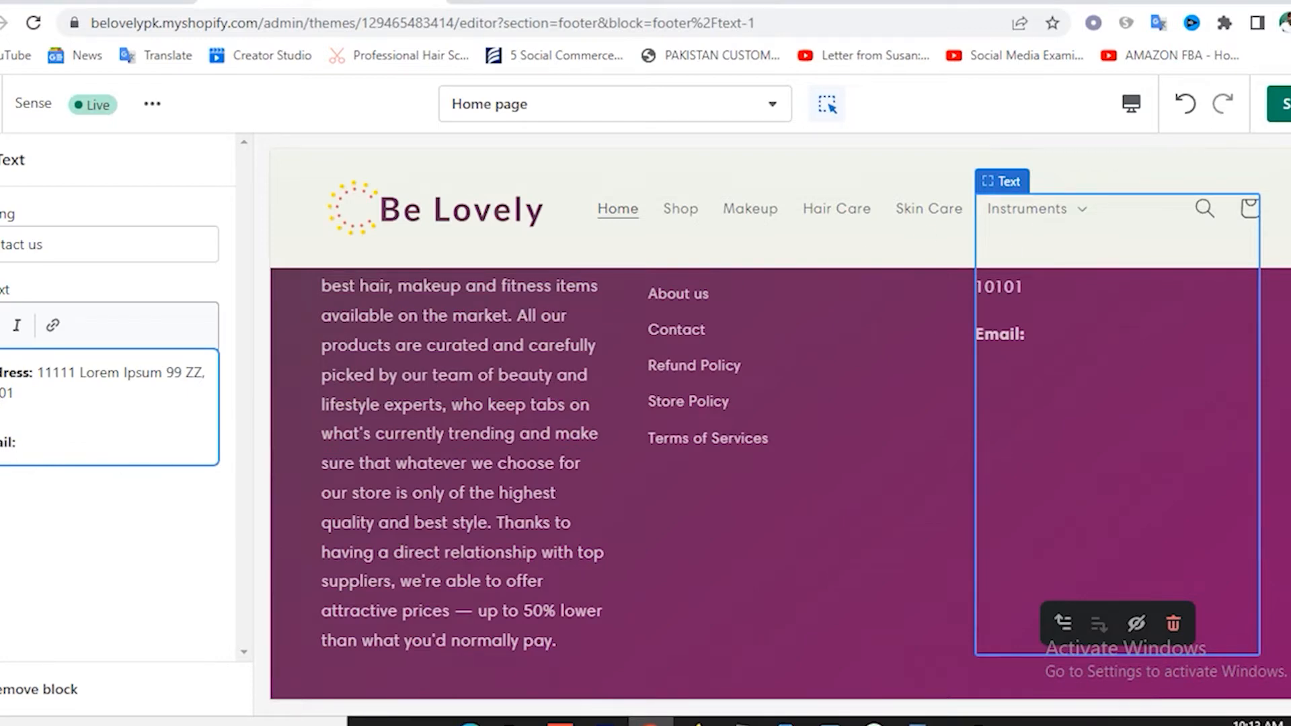
left_click(1278, 104)
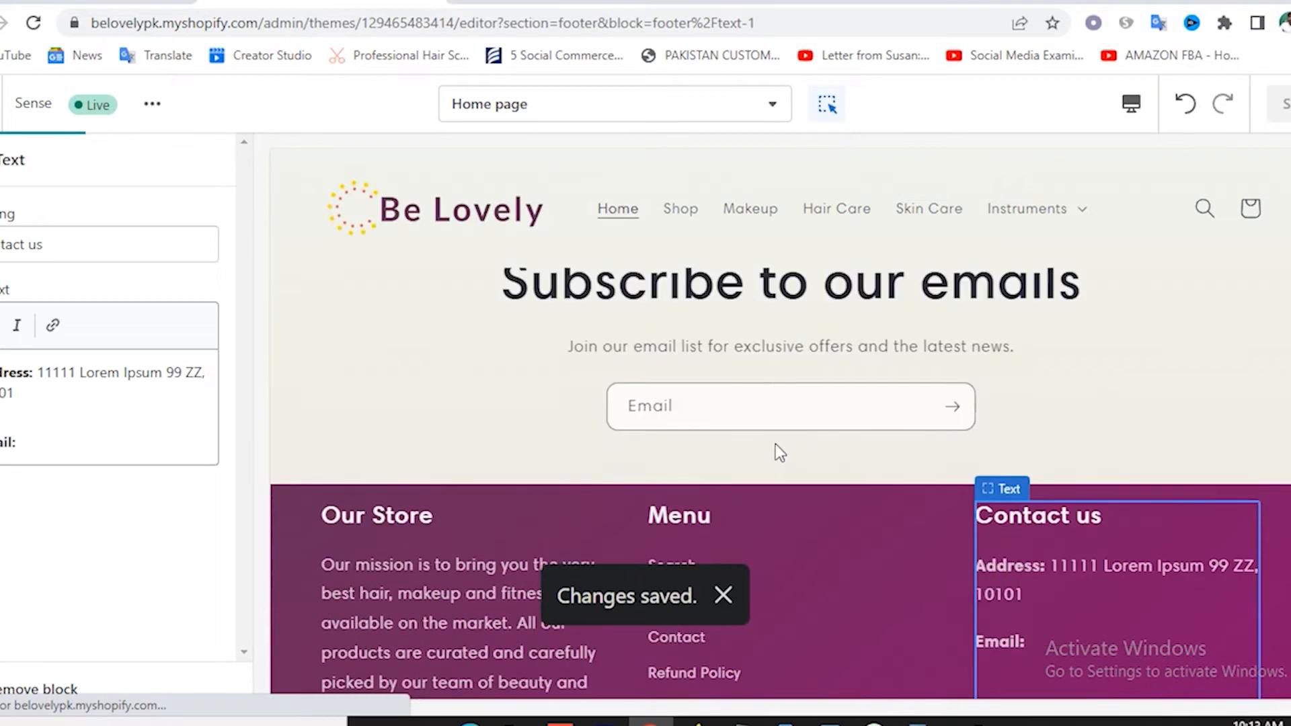
scroll(747, 467, "down", 7)
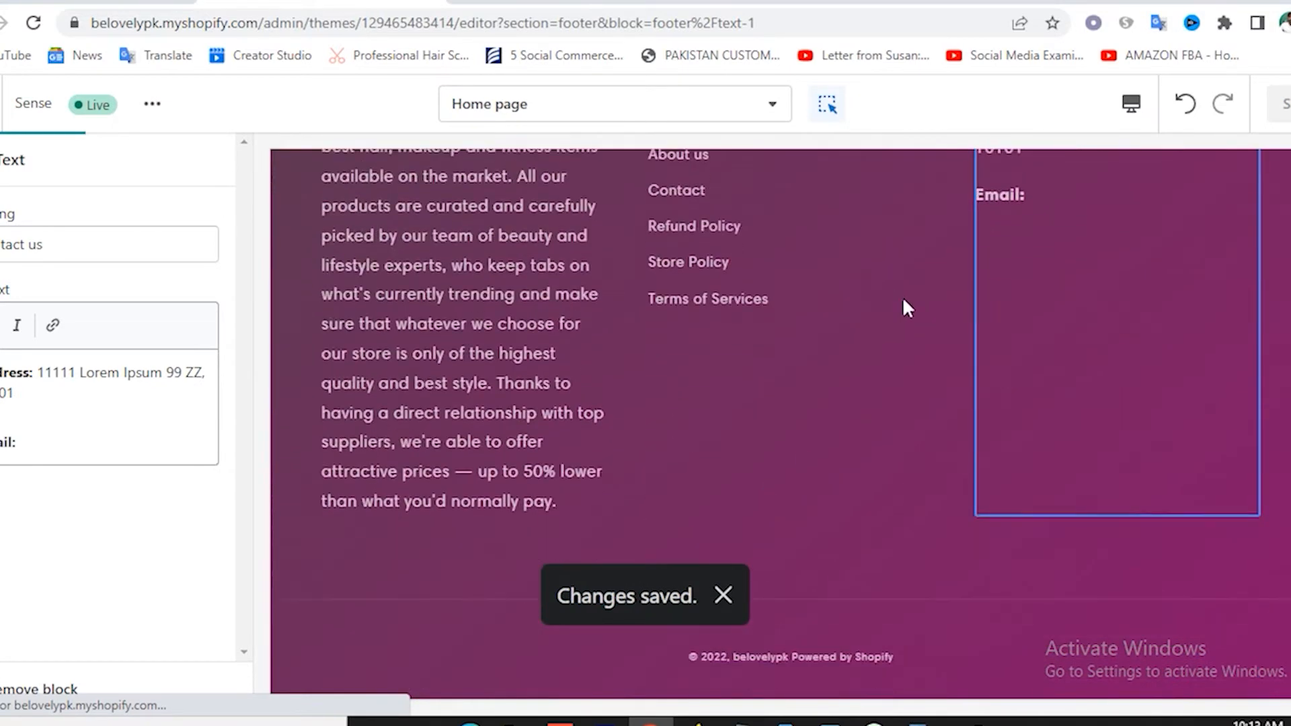
scroll(901, 316, "down", 1)
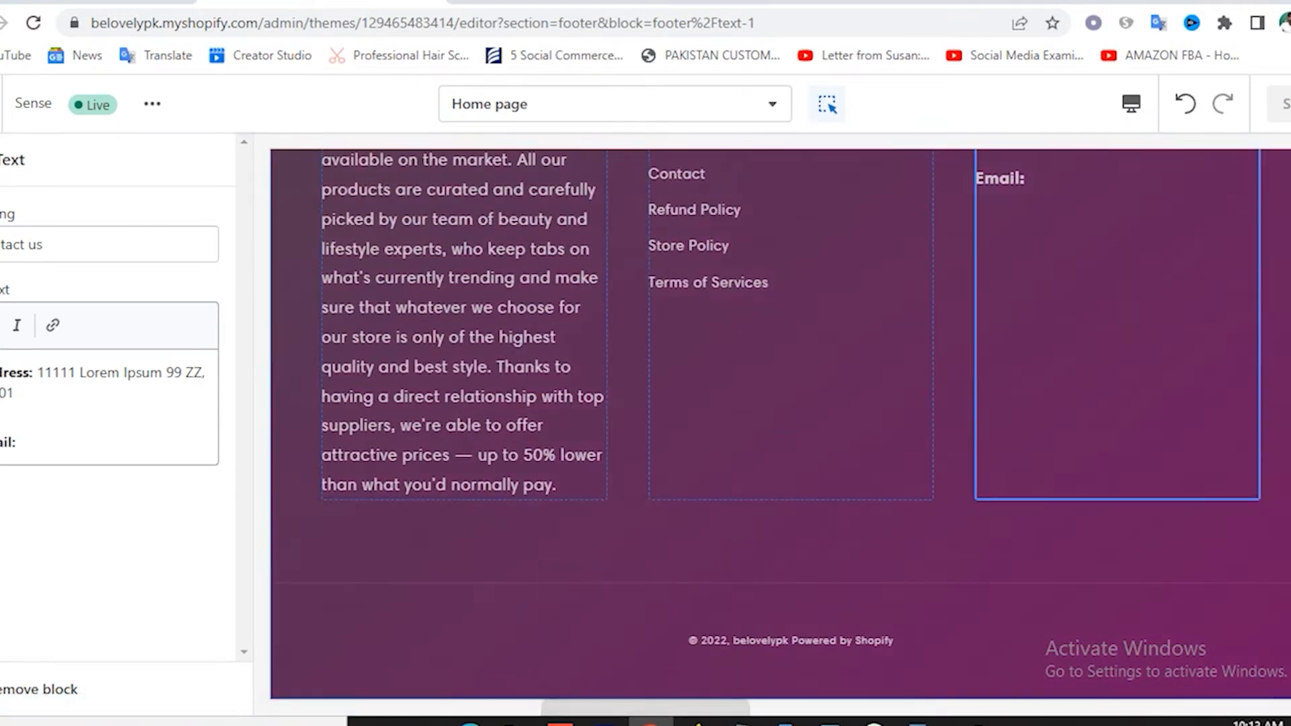
Open the Footer section settings and review its colour scheme, email signup and social icon options.
left_click(1, 160)
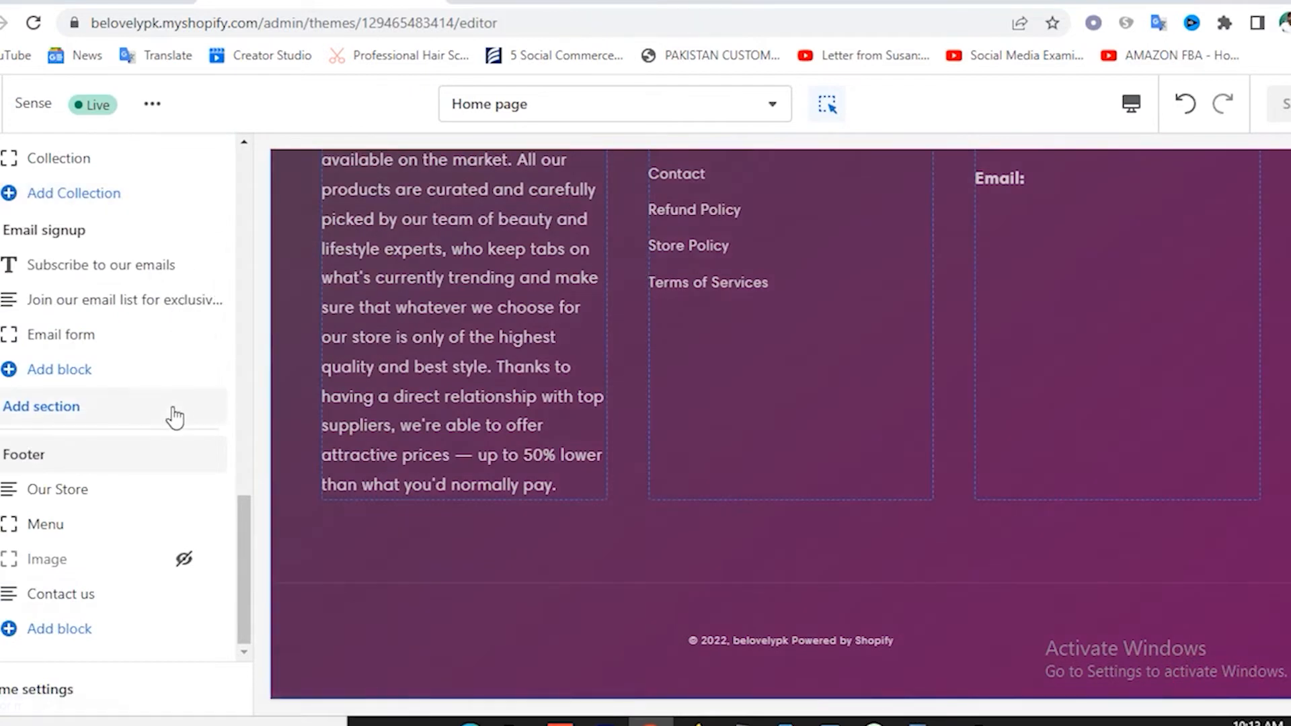
left_click(44, 464)
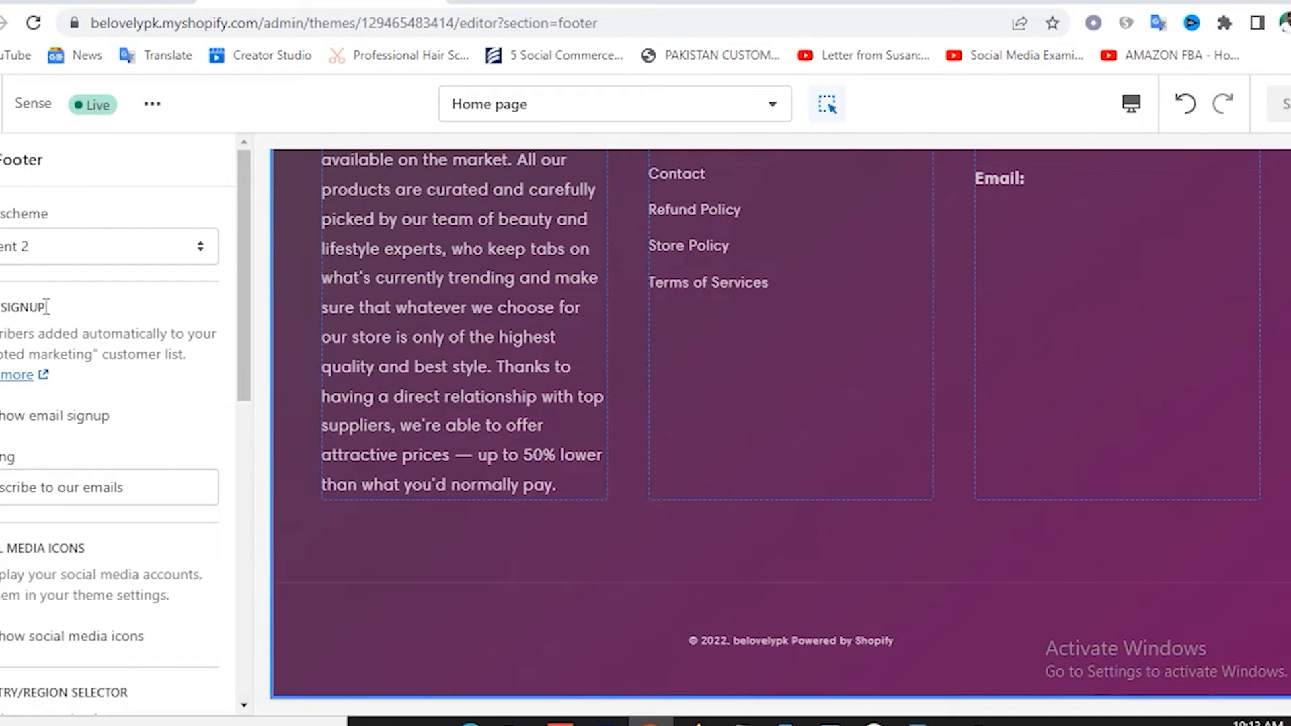
scroll(836, 356, "up", 8)
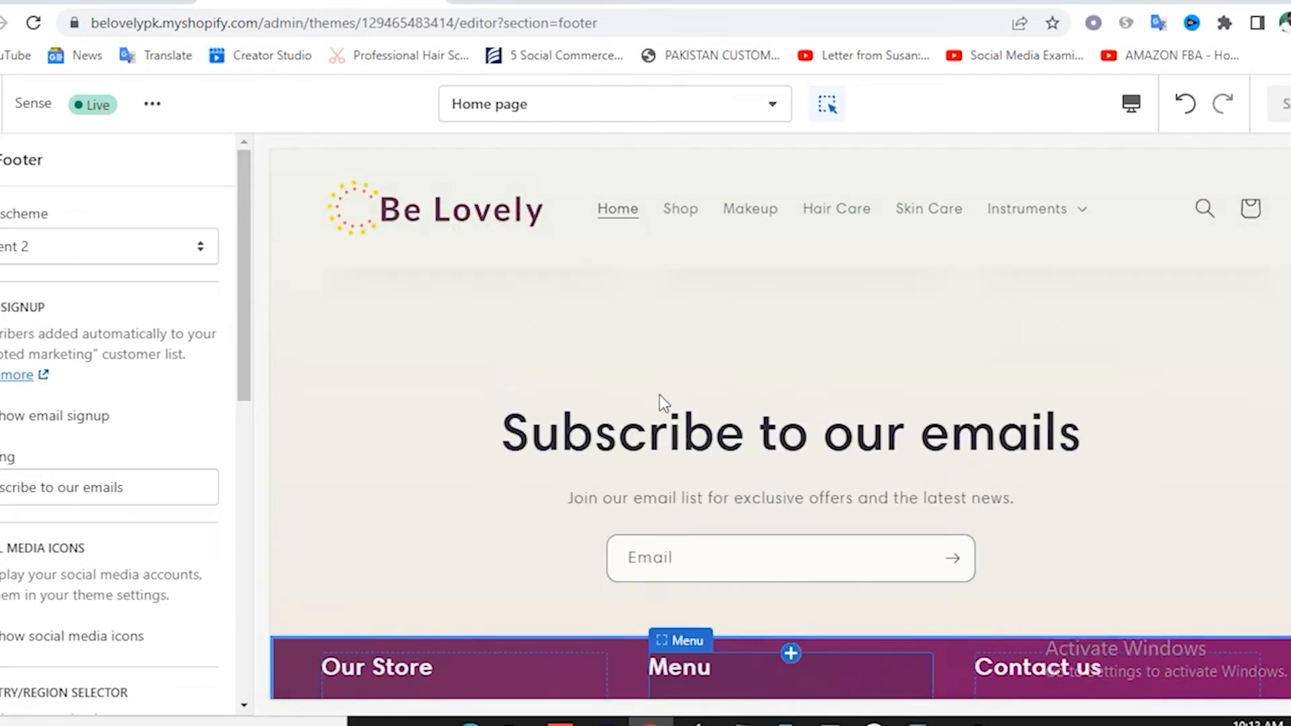
scroll(784, 447, "down", 2)
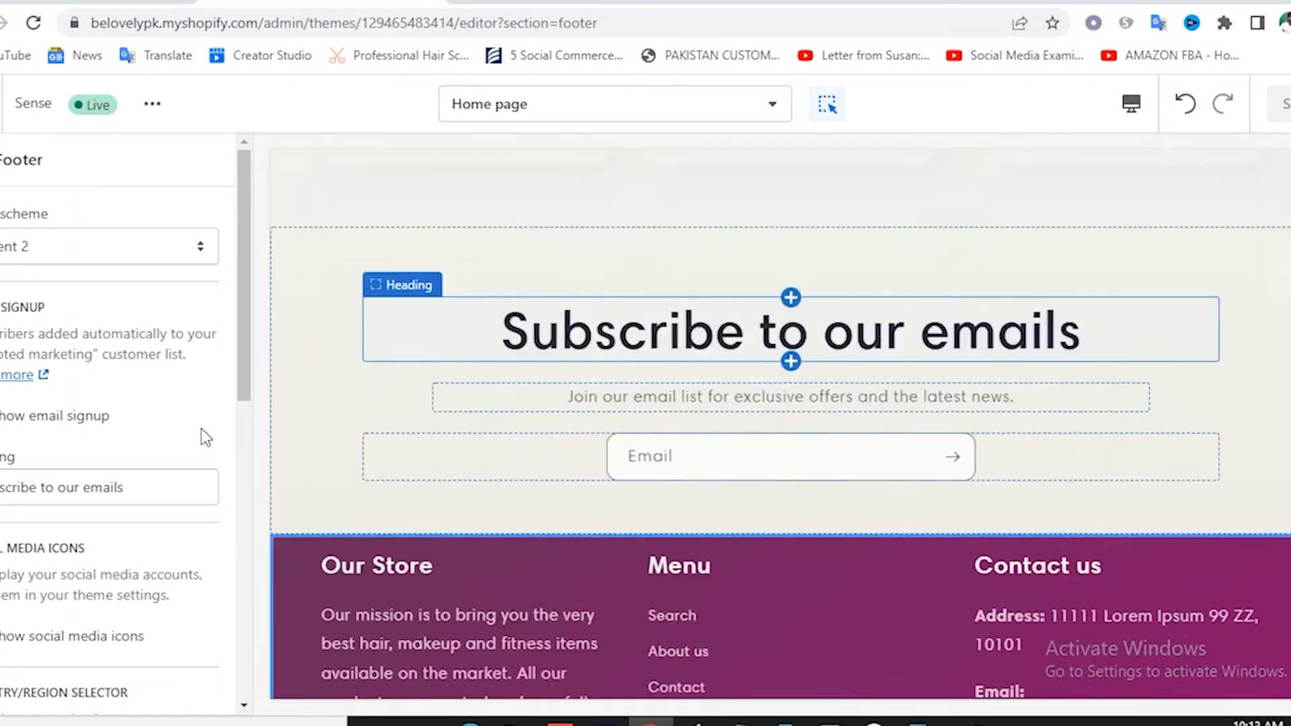
scroll(191, 459, "down", 3)
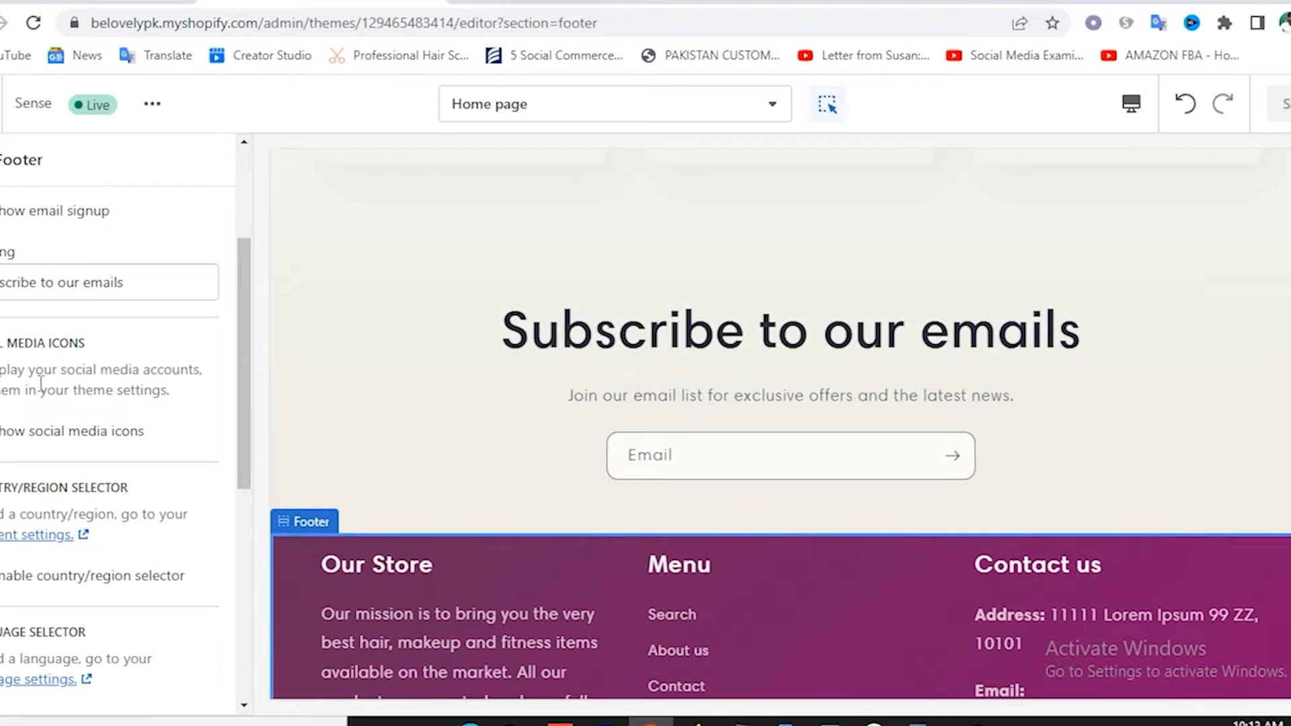
scroll(83, 378, "down", 2)
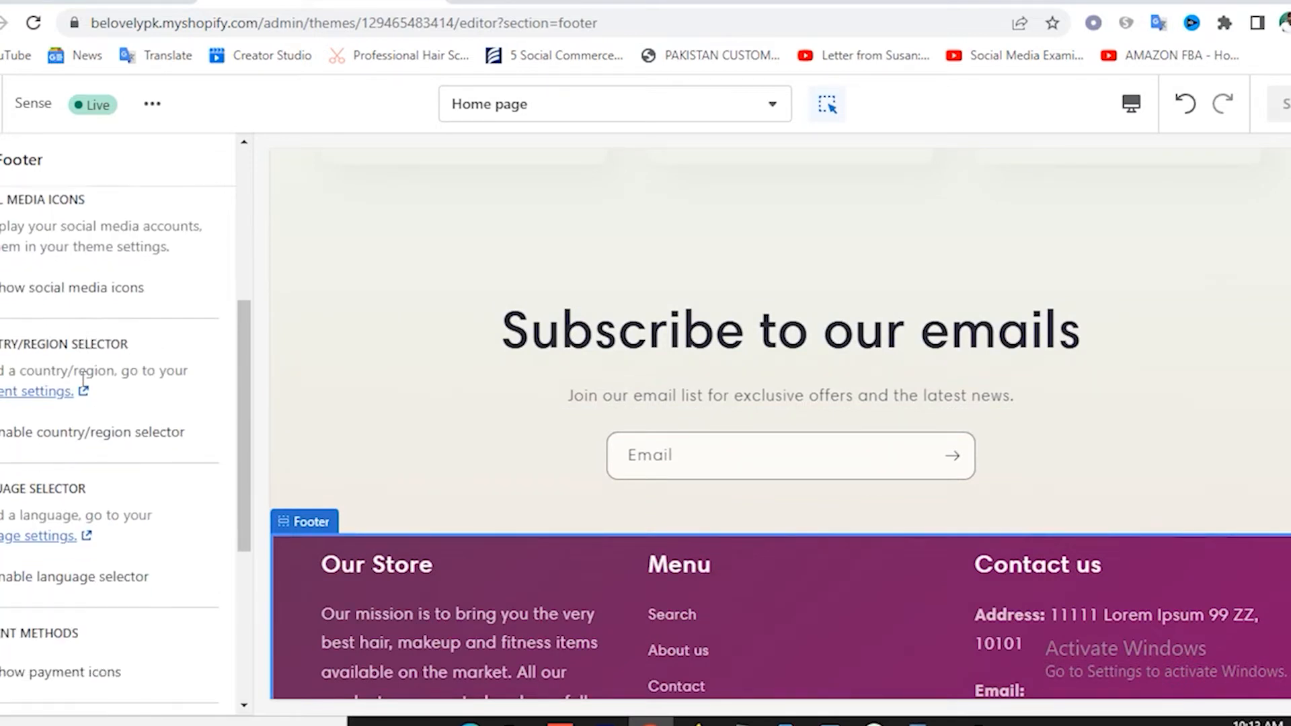
scroll(83, 379, "down", 1)
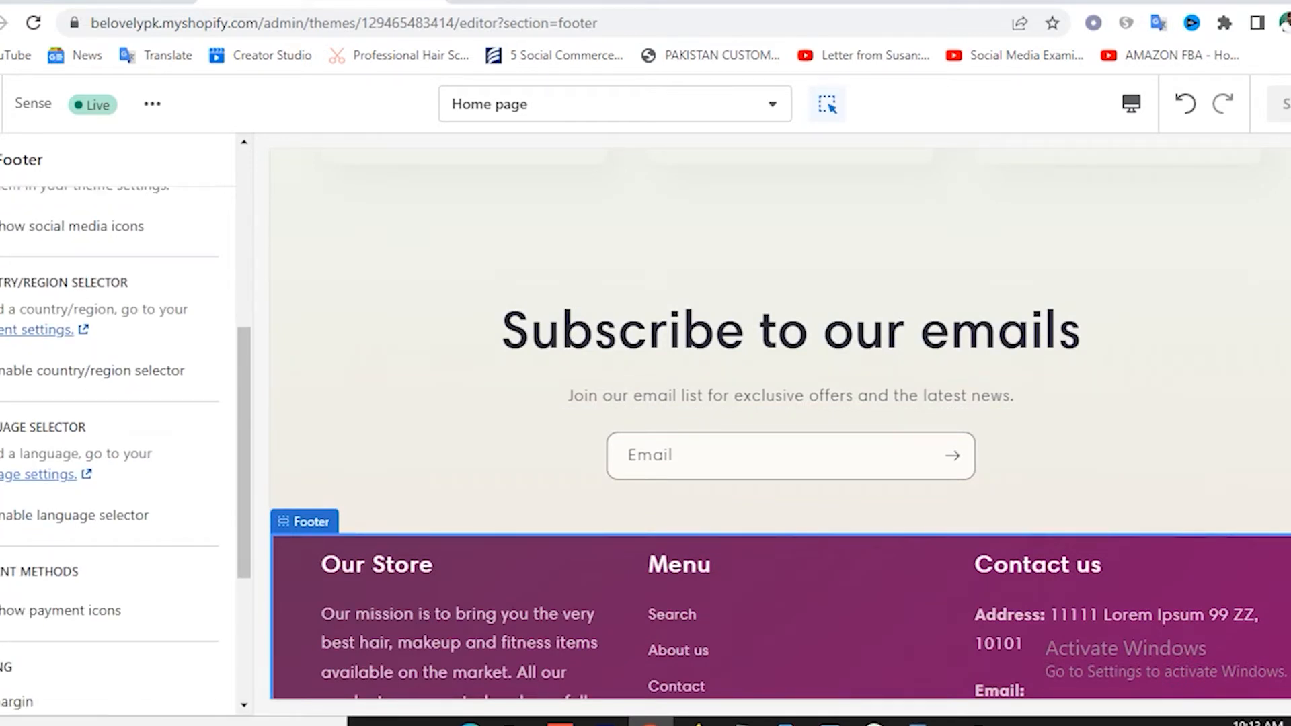
scroll(119, 377, "down", 2)
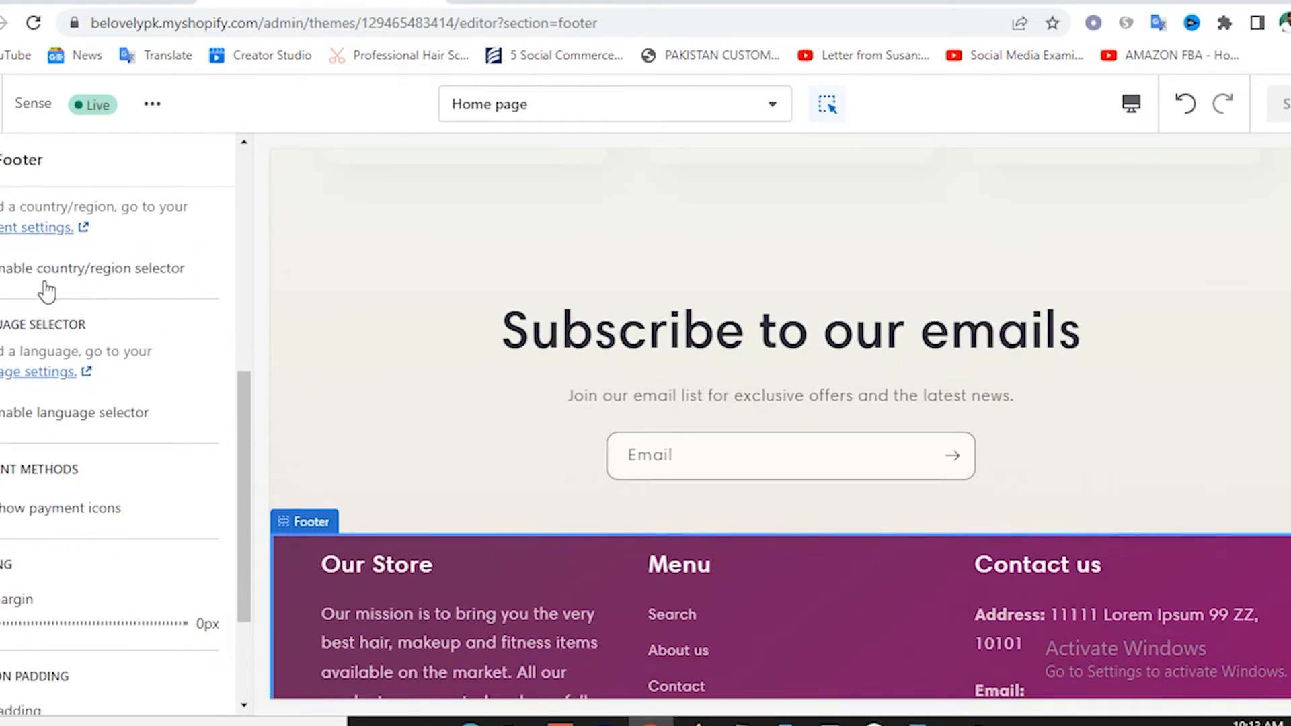
scroll(47, 460, "down", 3)
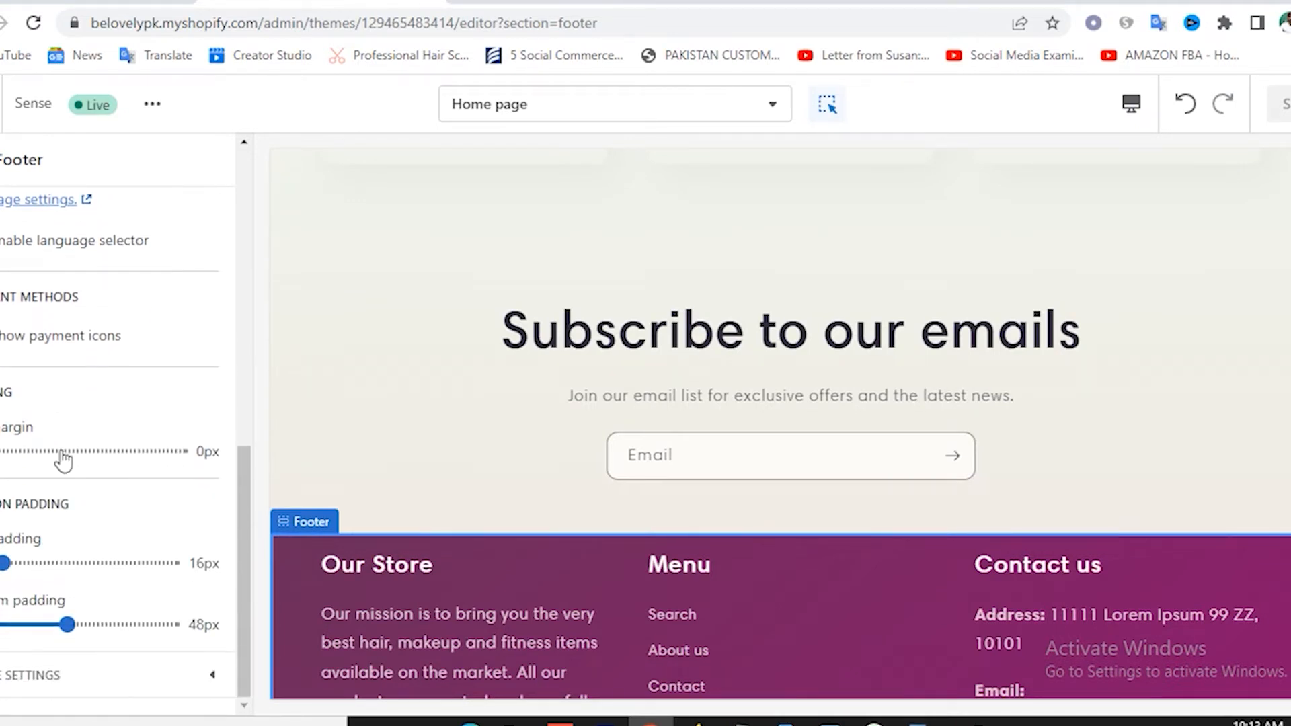
scroll(60, 458, "up", 6)
scroll(63, 450, "up", 4)
From the sections list, scroll the preview to the Powered by Shopify text and reopen Footer settings.
left_click(1, 160)
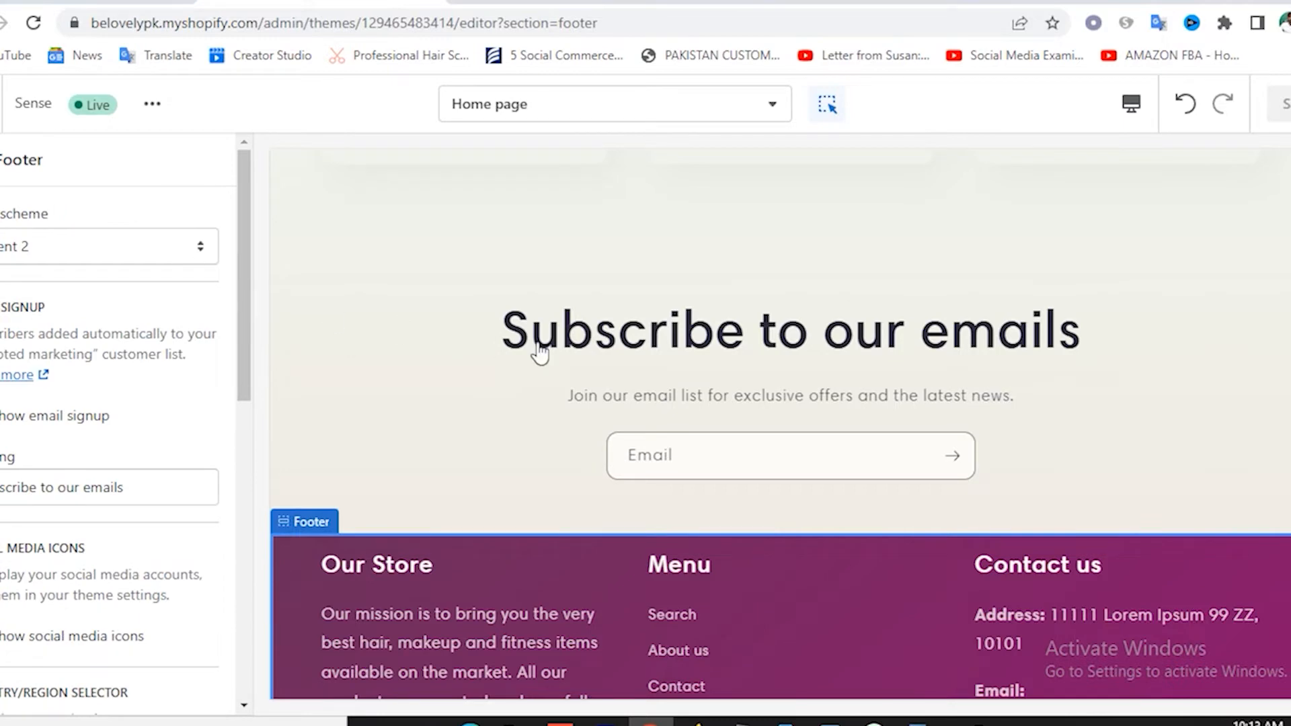
scroll(669, 387, "up", 10)
scroll(669, 387, "up", 15)
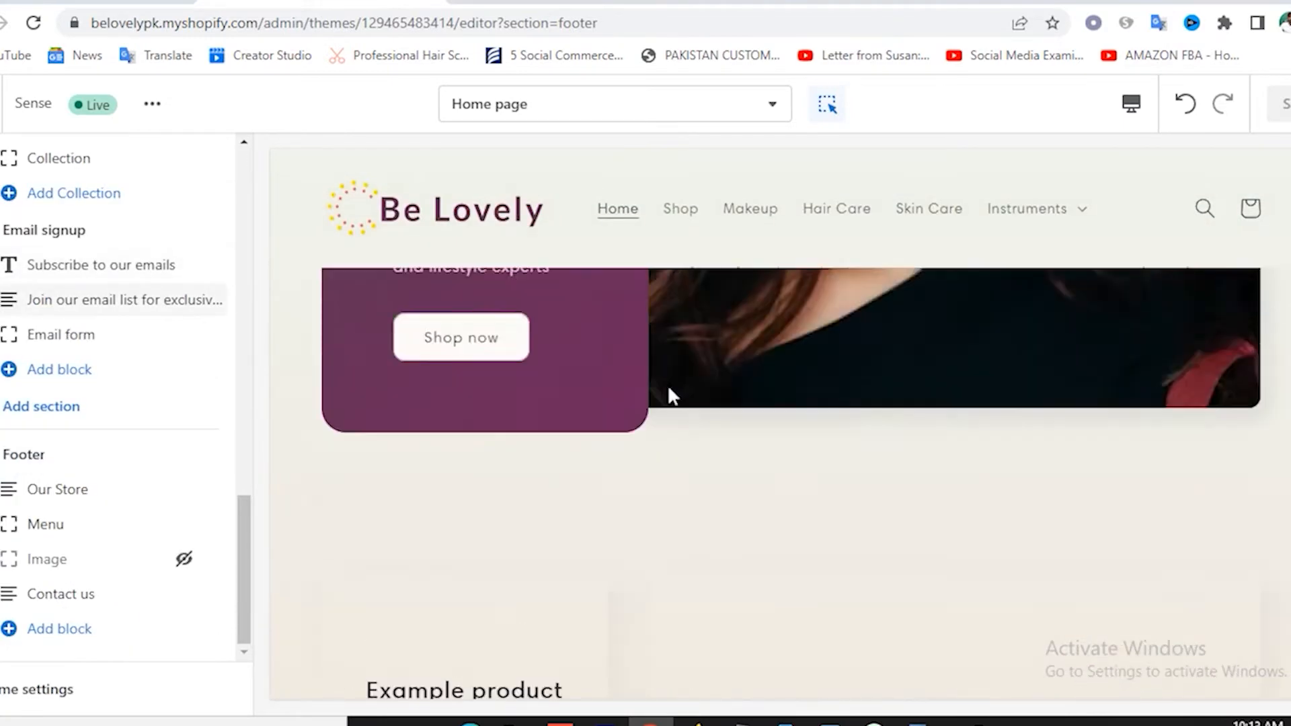
scroll(670, 387, "down", 15)
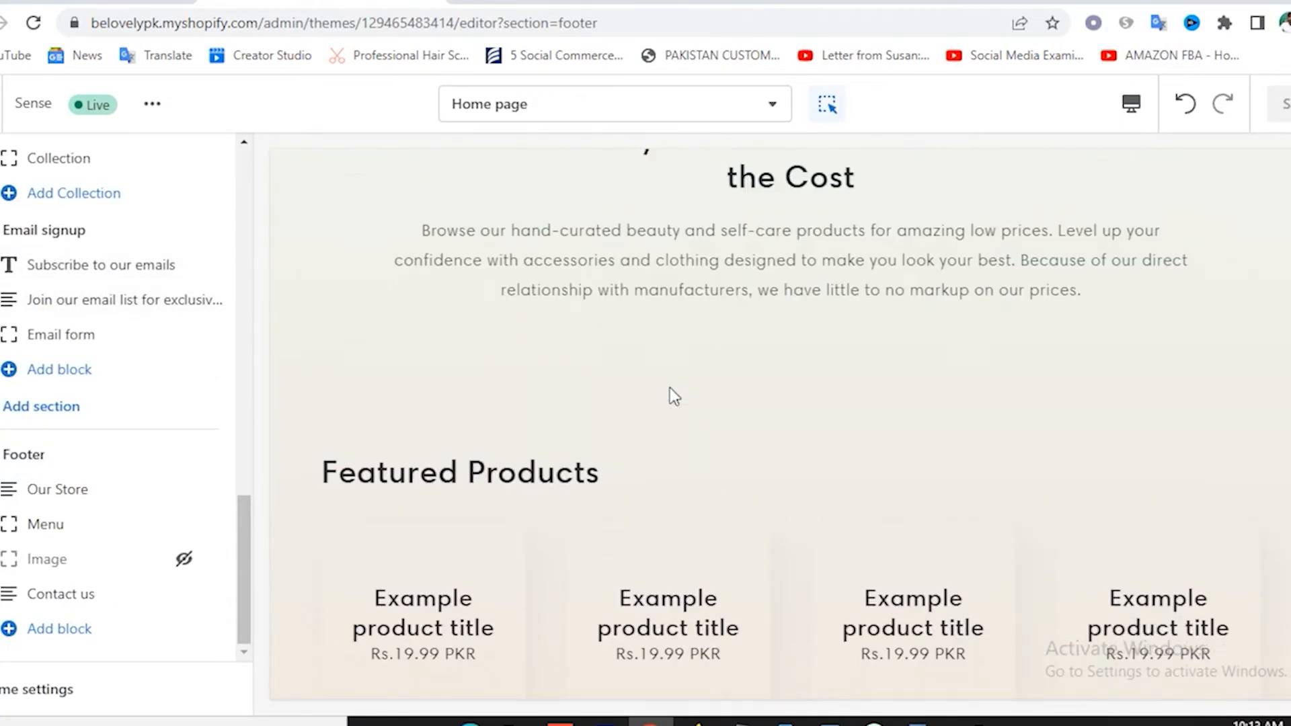
scroll(670, 387, "down", 10)
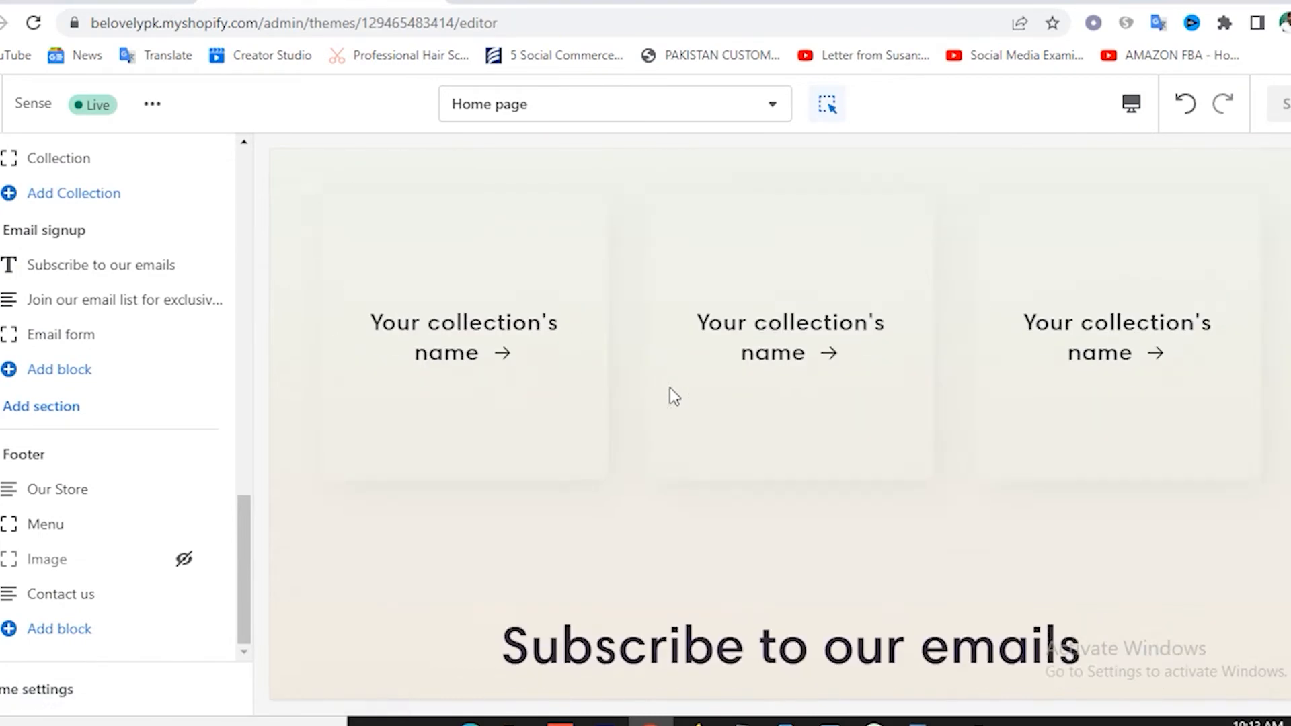
scroll(668, 385, "down", 3)
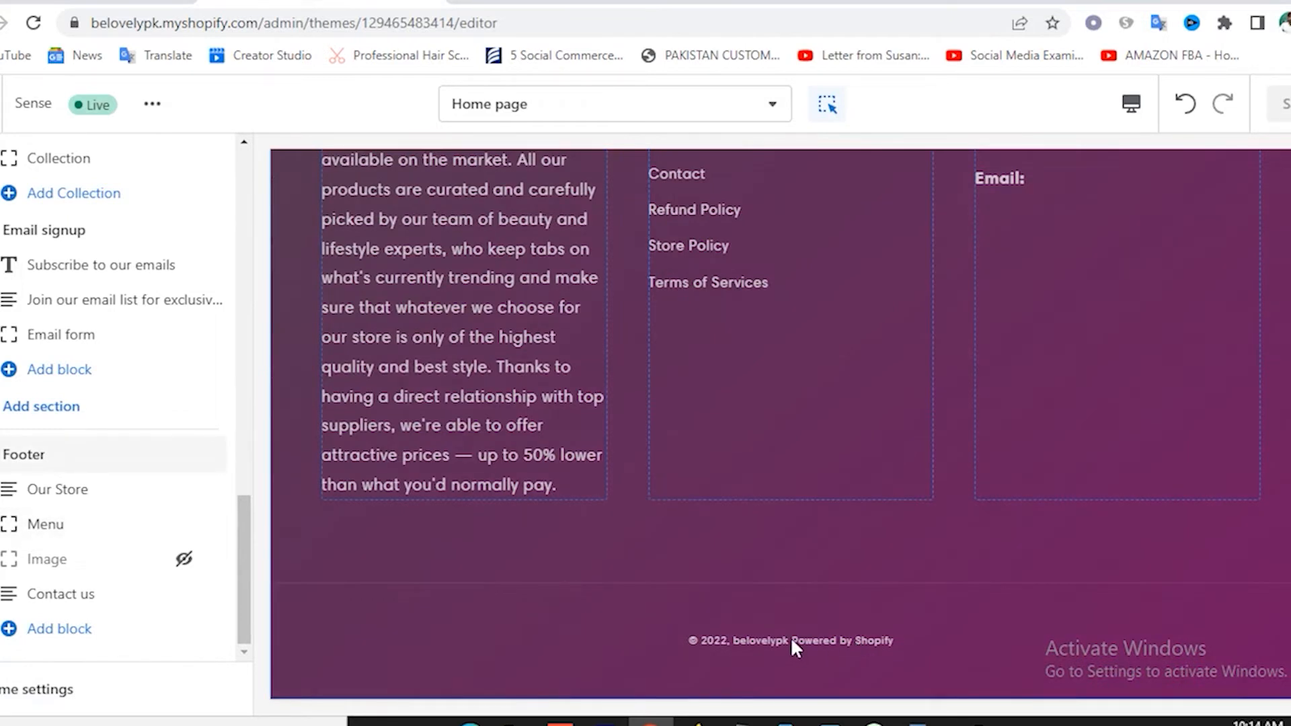
left_click_drag(793, 643, 895, 640)
left_click(914, 648)
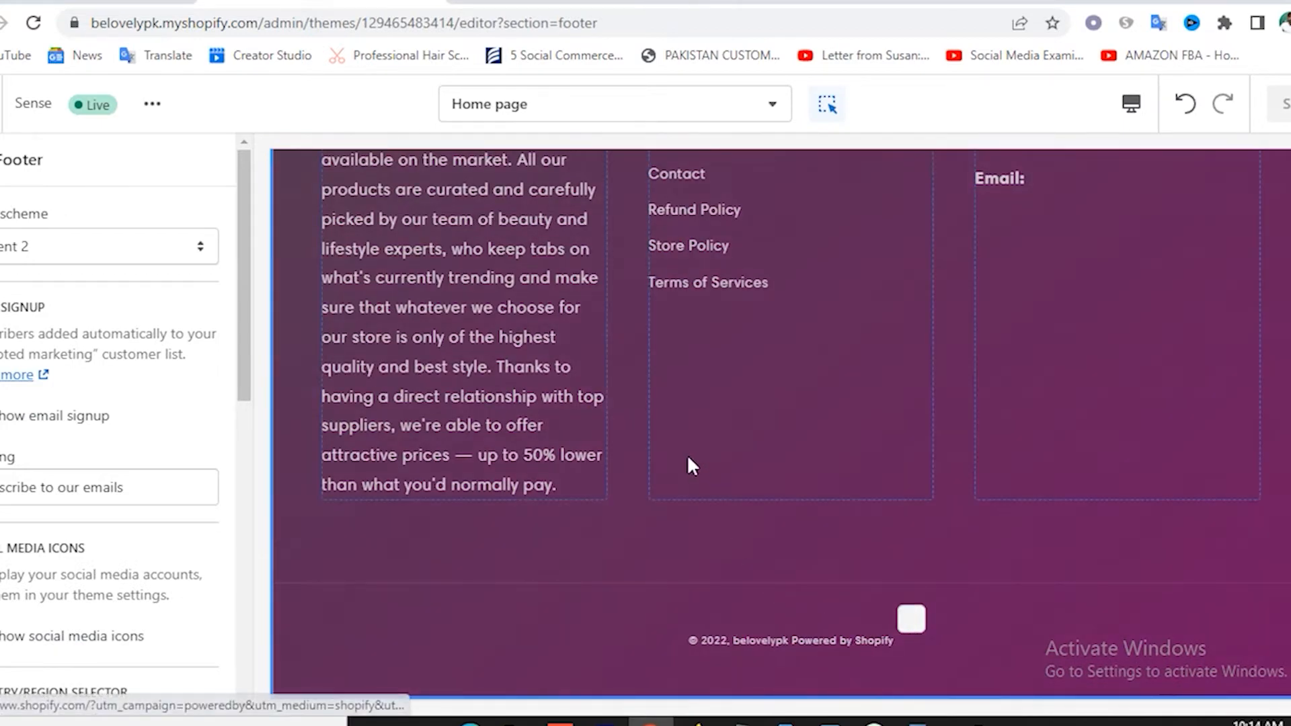
scroll(688, 458, "up", 20)
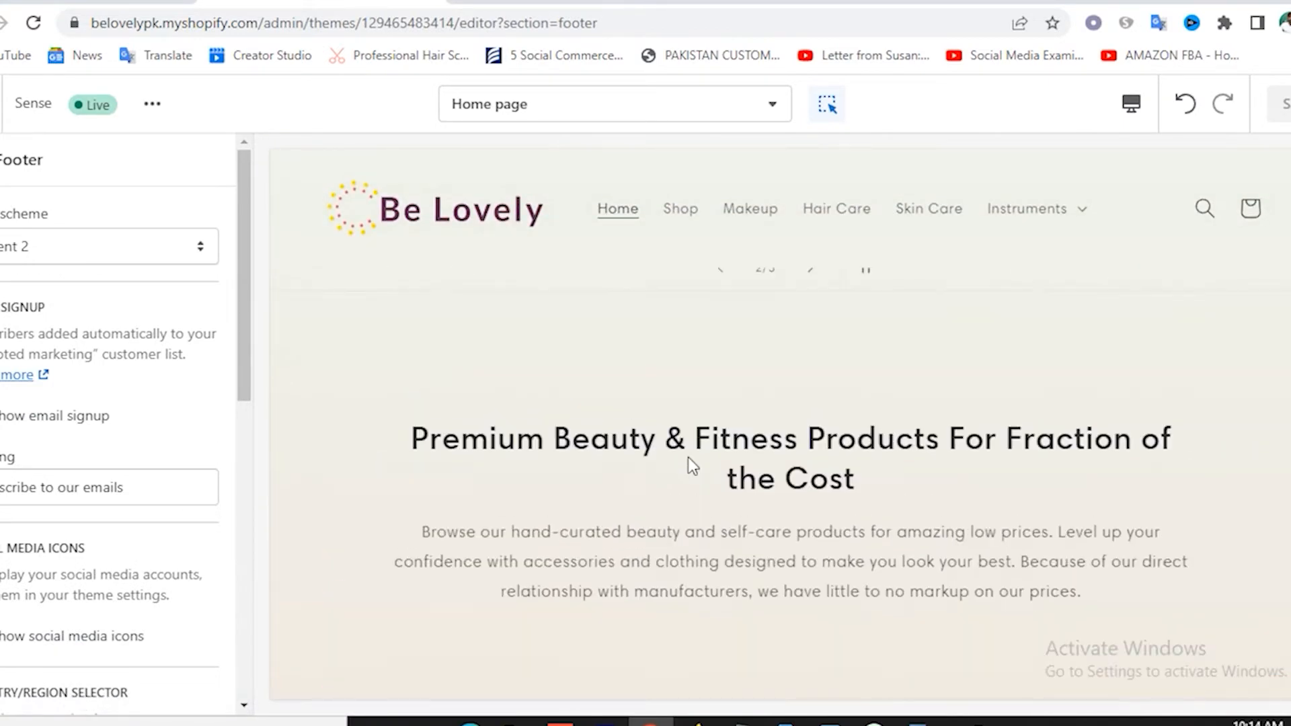
scroll(673, 444, "up", 6)
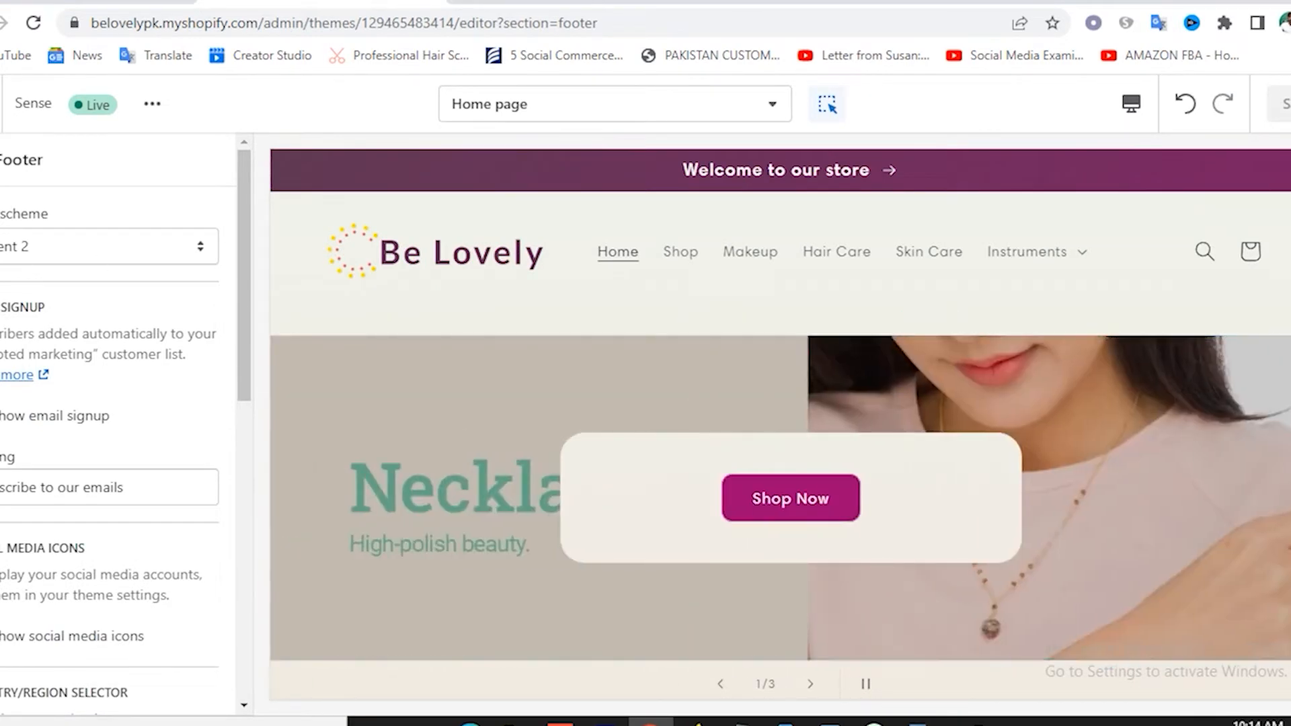
Leave the theme editor and start a new product from the Products page.
left_click(1, 160)
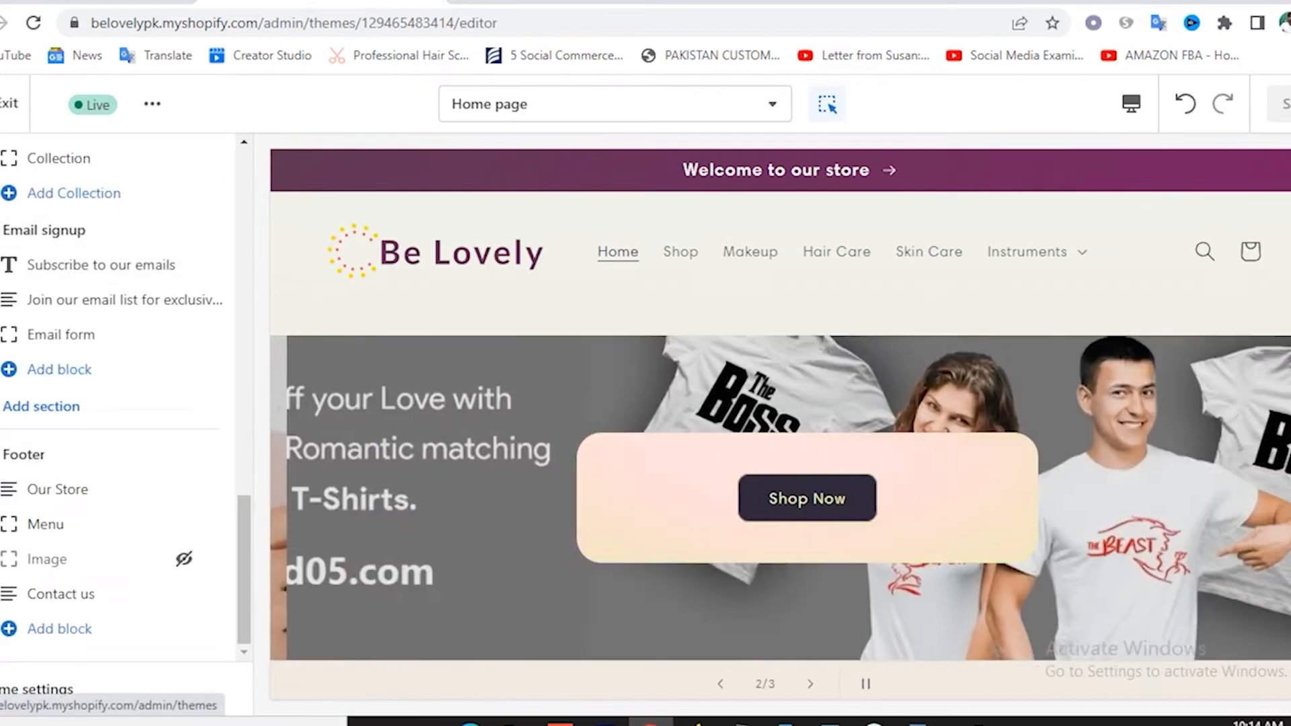
left_click(8, 103)
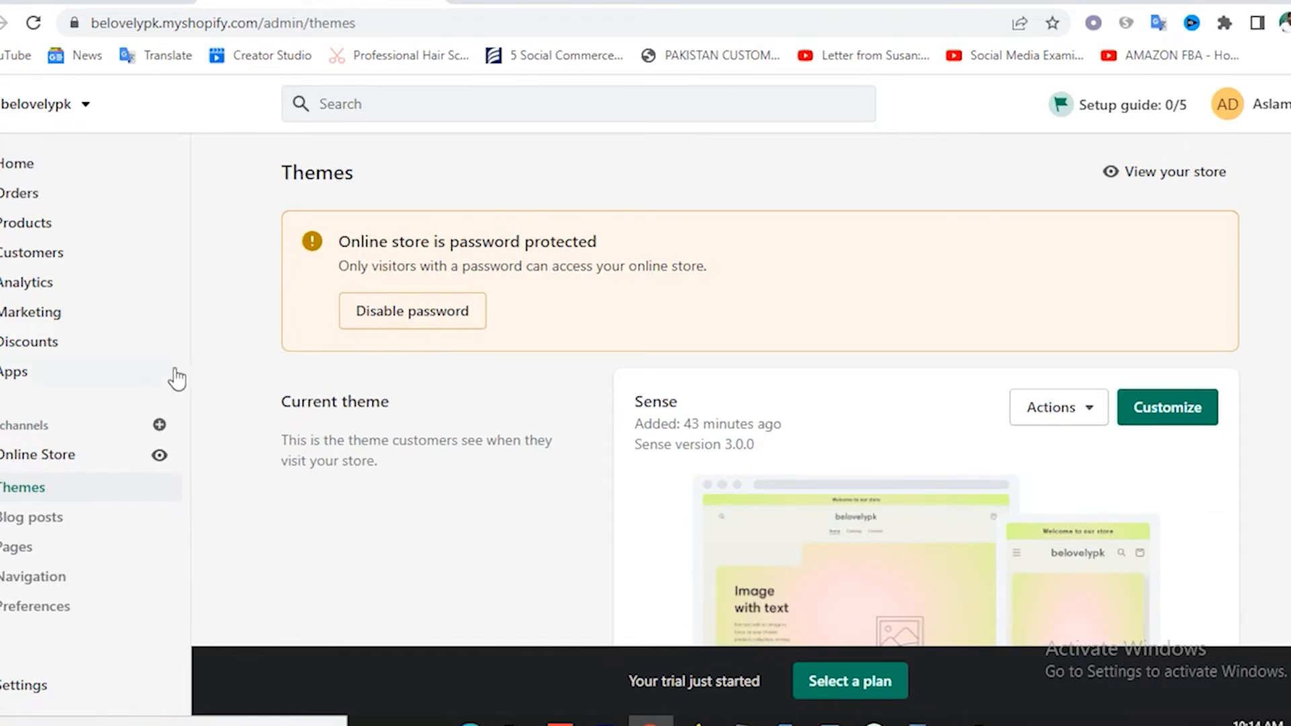
left_click(33, 227)
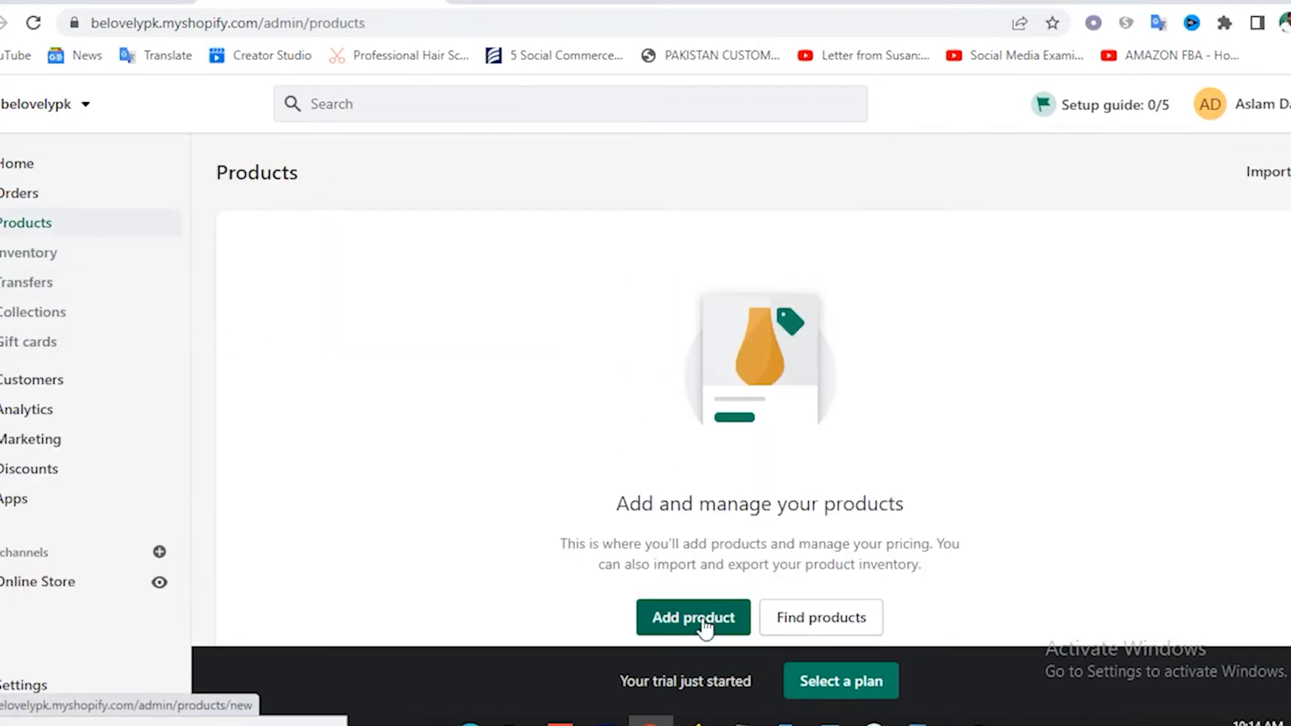
left_click(686, 616)
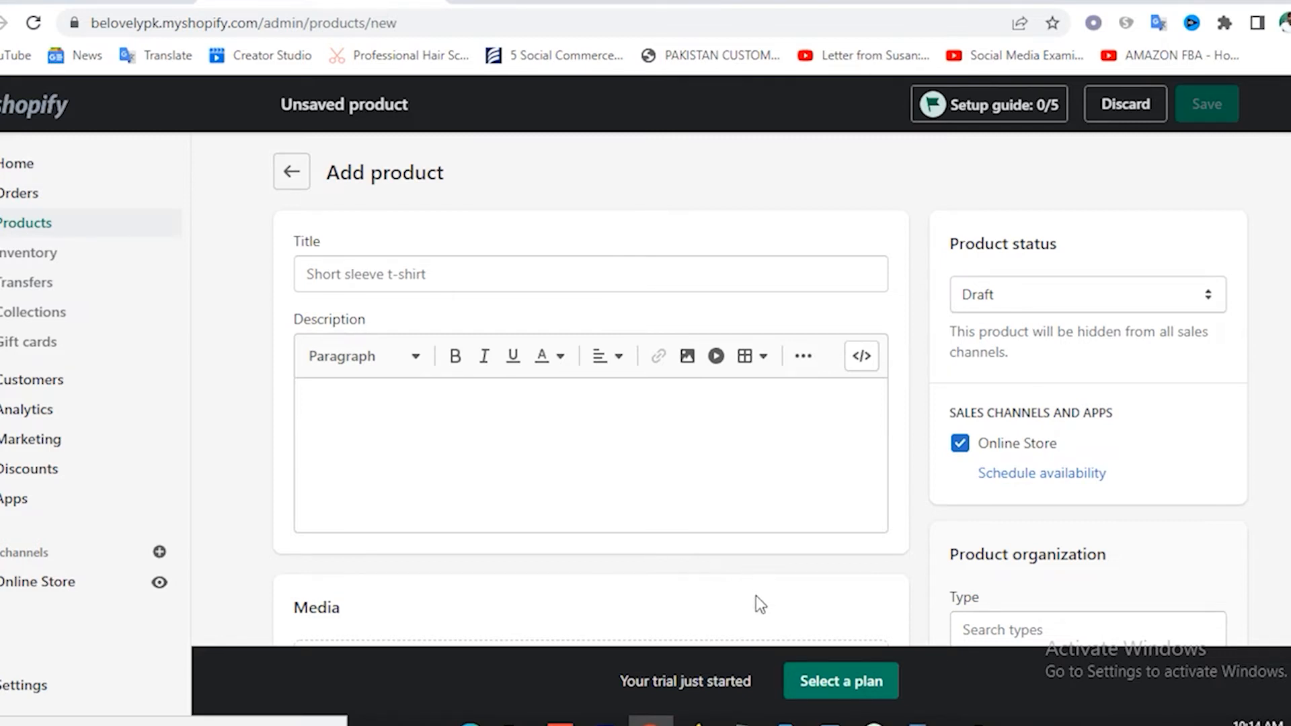
Copy '3D Moon Lamp Humidifier Circuit Board PCBA Circuit Board Bare Board' from the notes into Title and Description.
key("alt+Tab")
left_click_drag(363, 548, 856, 620)
key("ctrl+c")
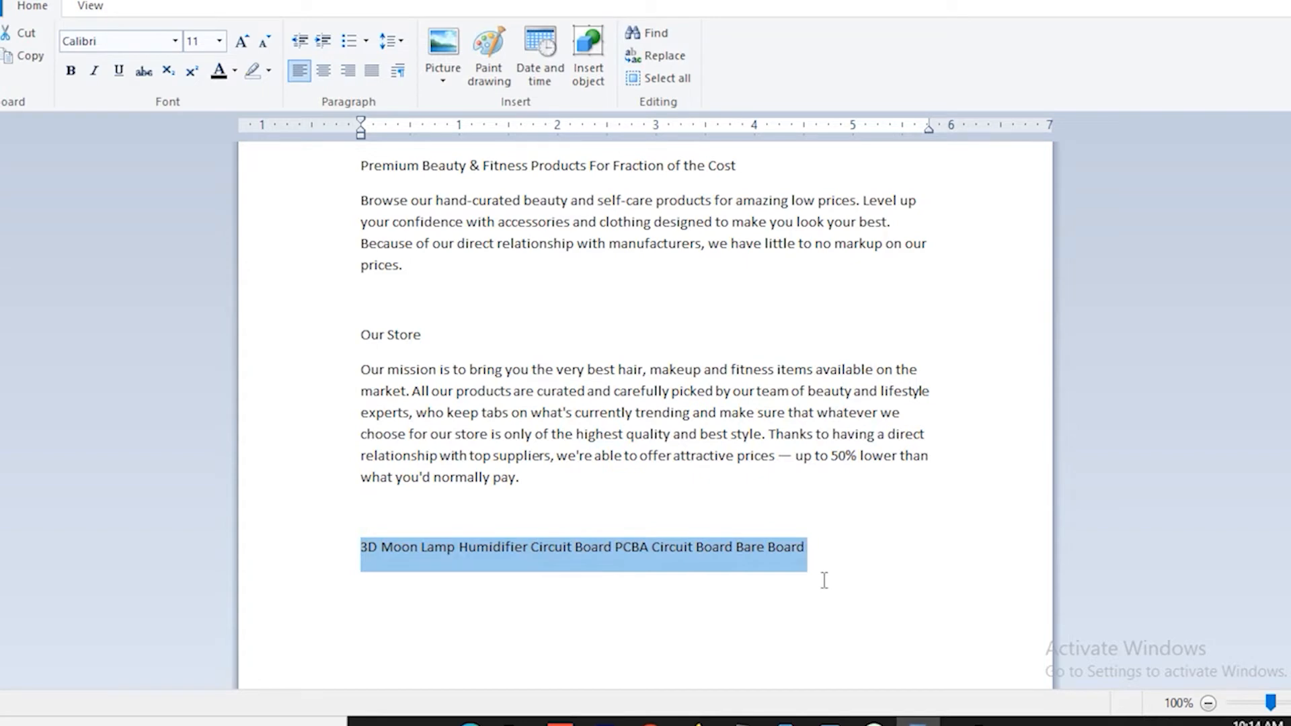
left_click(651, 721)
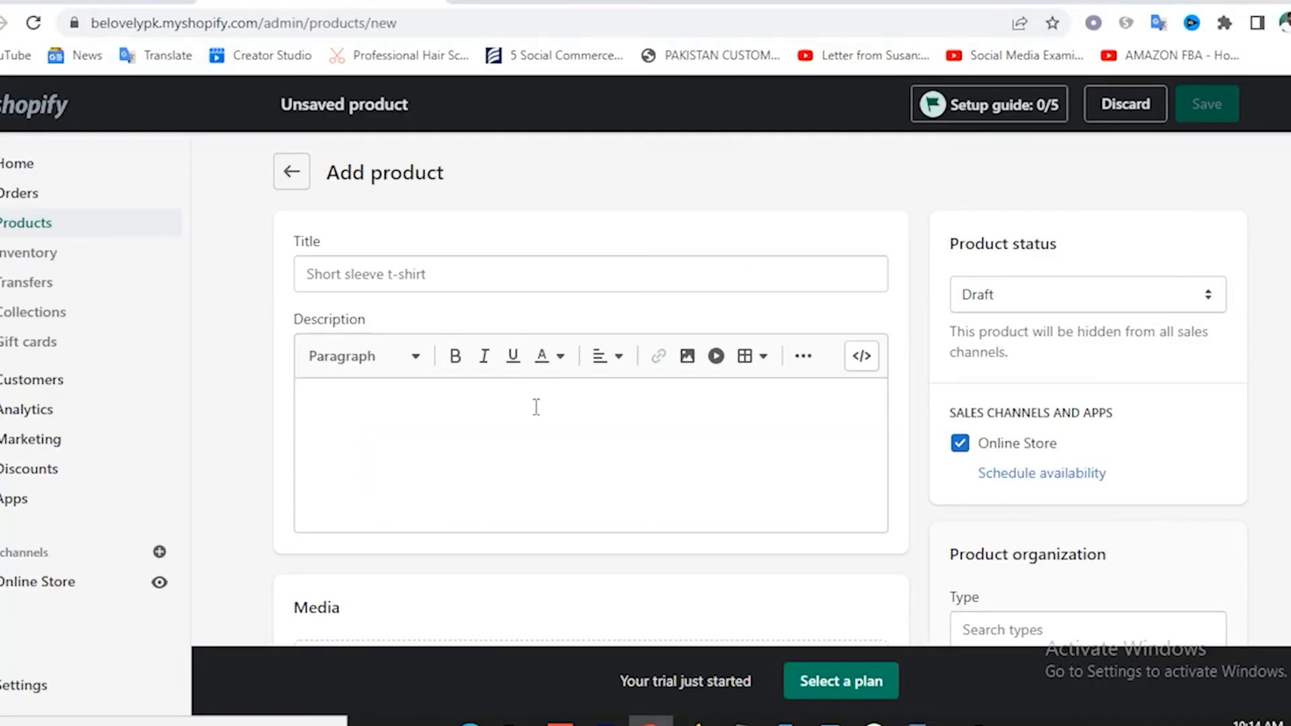
left_click(399, 274)
key("ctrl+v")
left_click(363, 407)
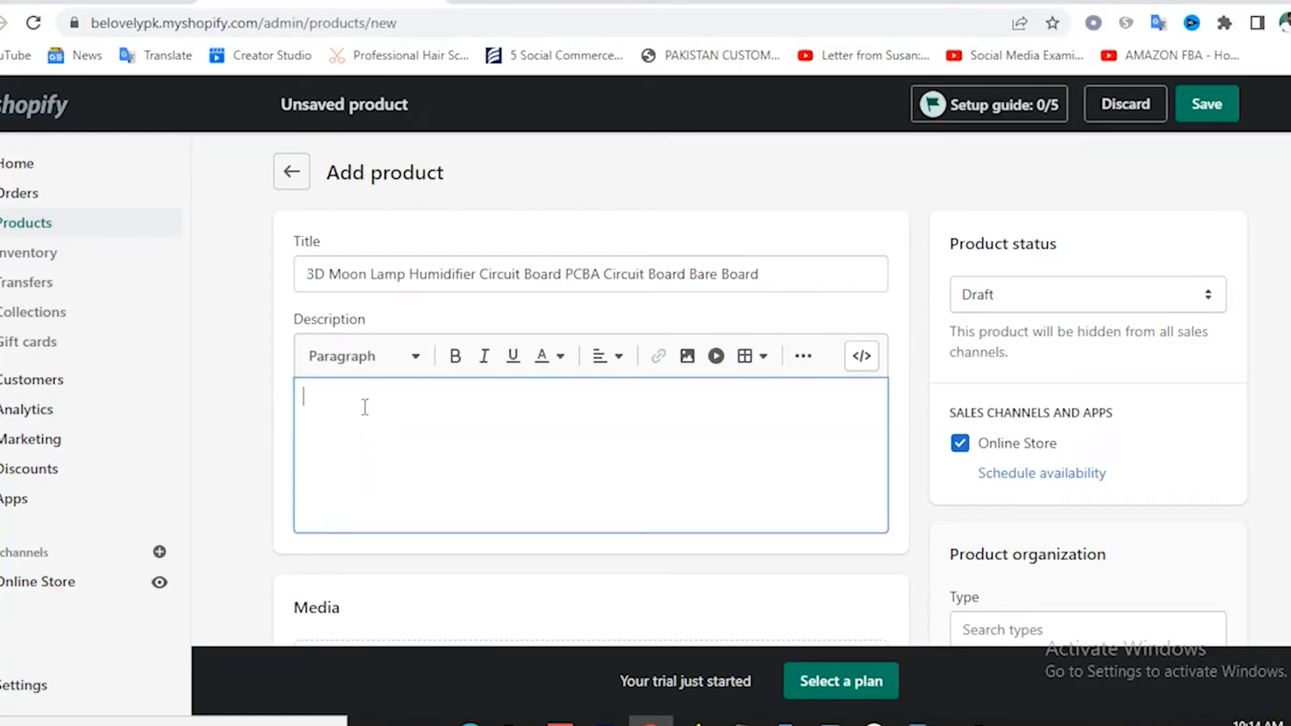
key("ctrl+v")
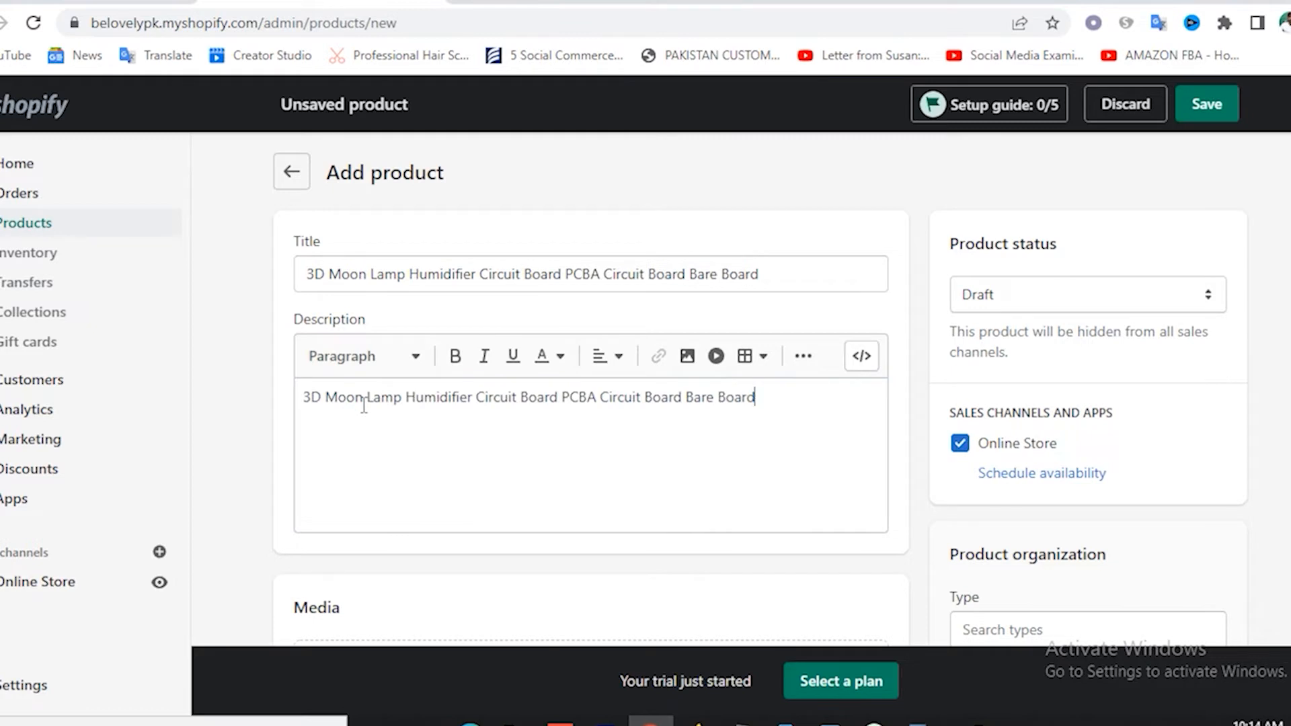
Set the product status to Active.
left_click(1058, 296)
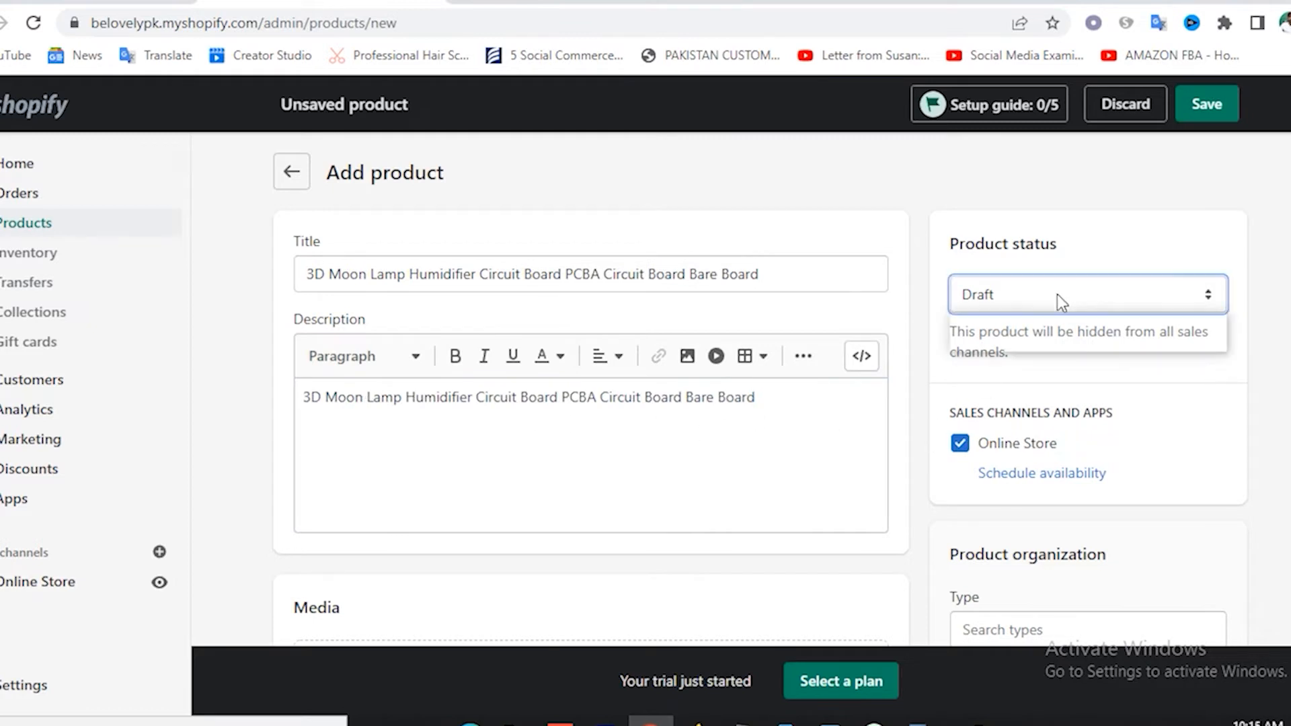
left_click(1024, 323)
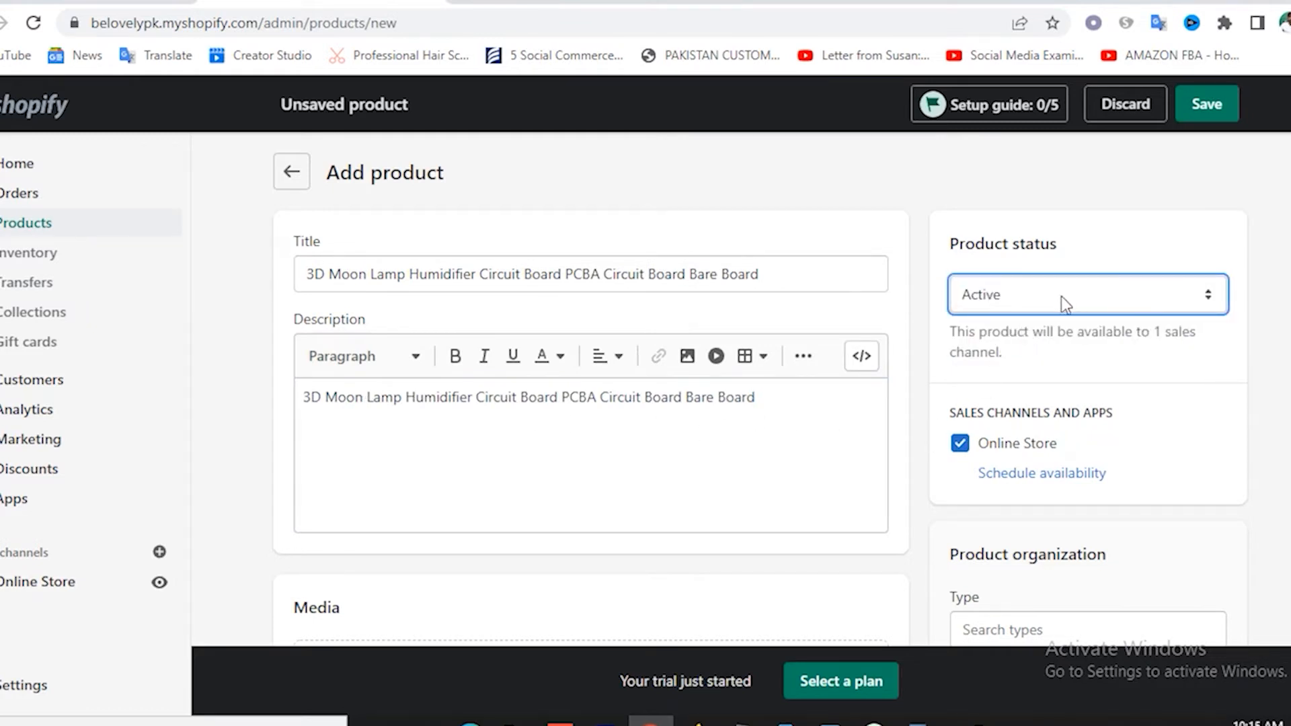
scroll(931, 325, "down", 5)
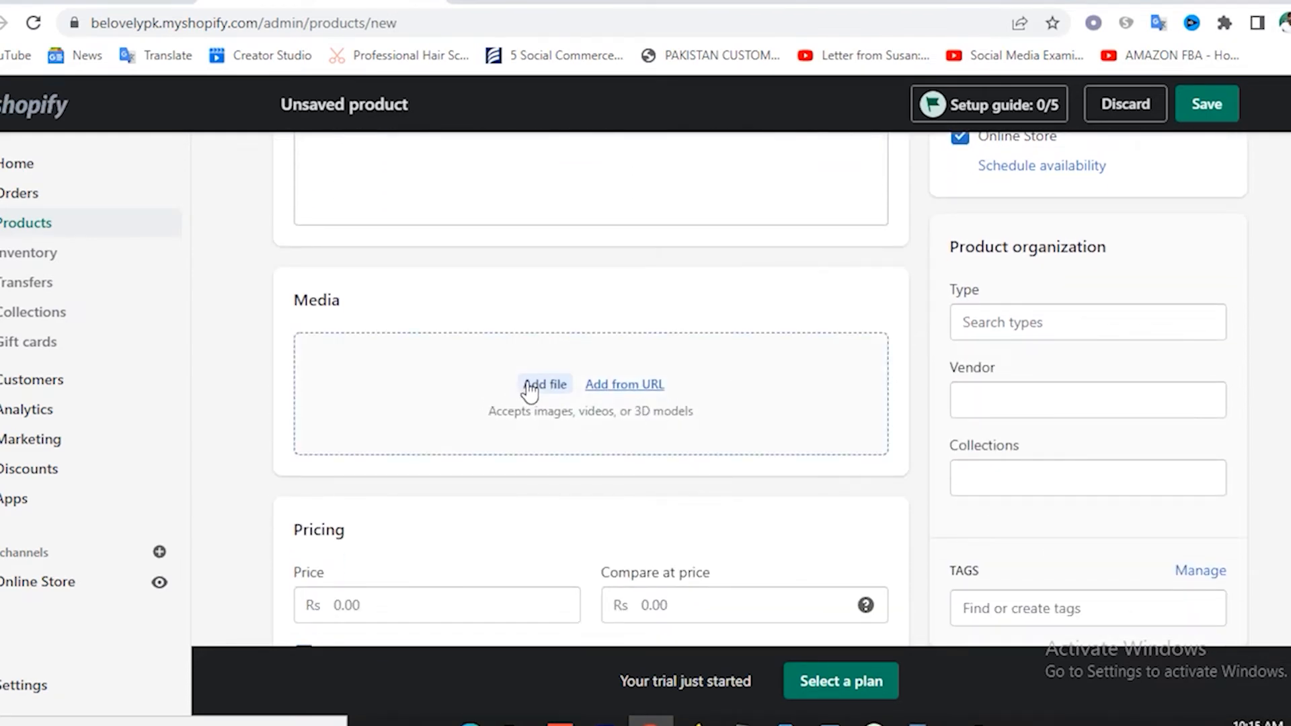
Upload product image.jpg and the circuit board photo as the product's media.
left_click(528, 386)
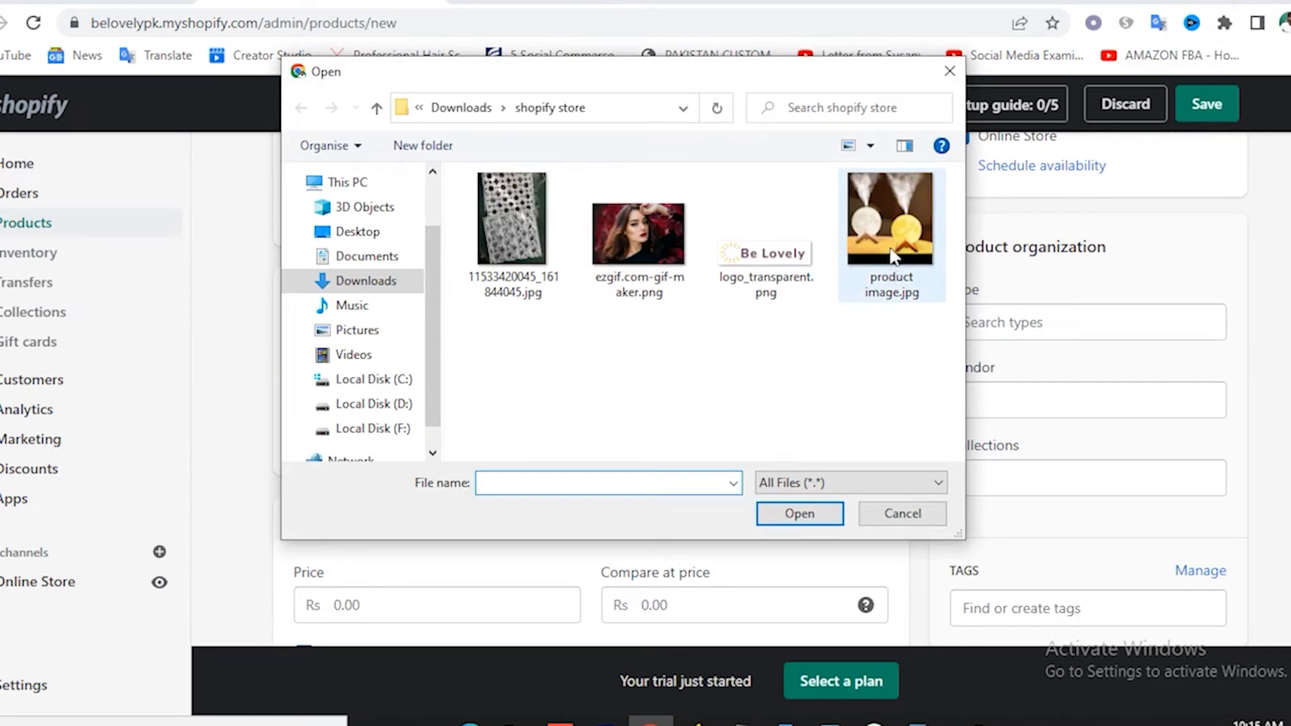
left_click(893, 256)
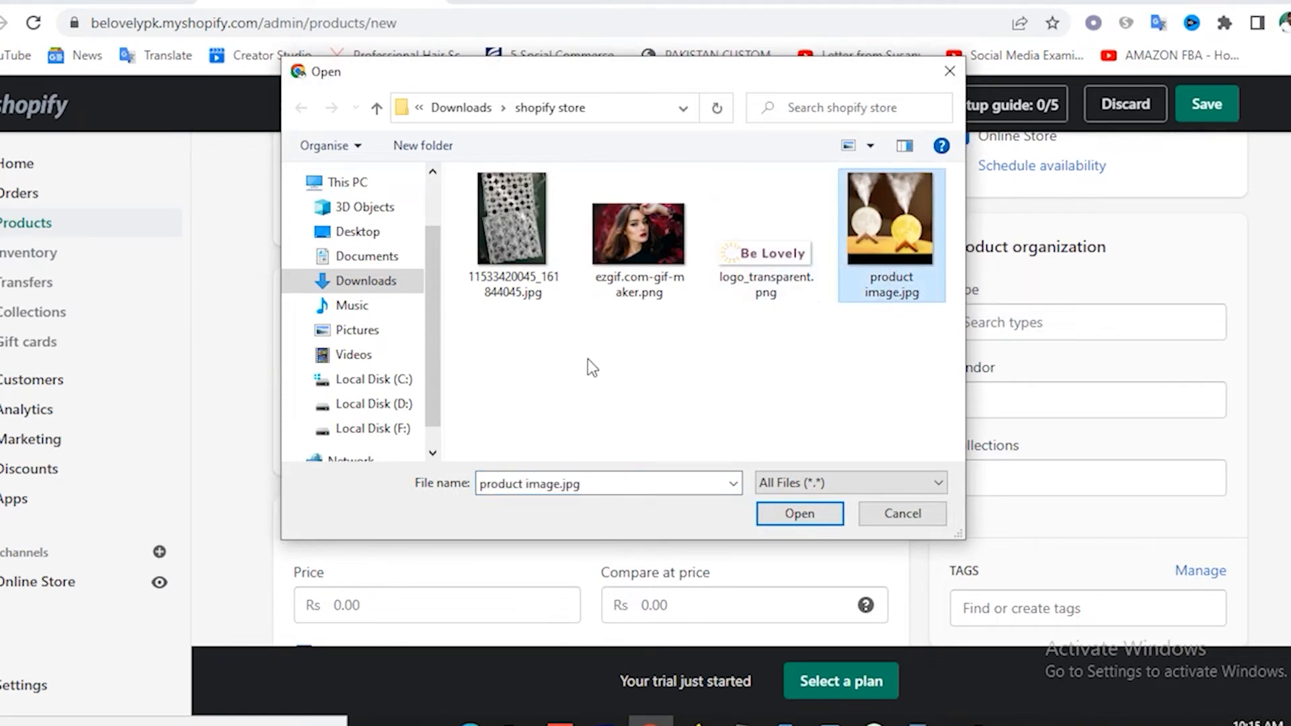
scroll(599, 388, "down", 2)
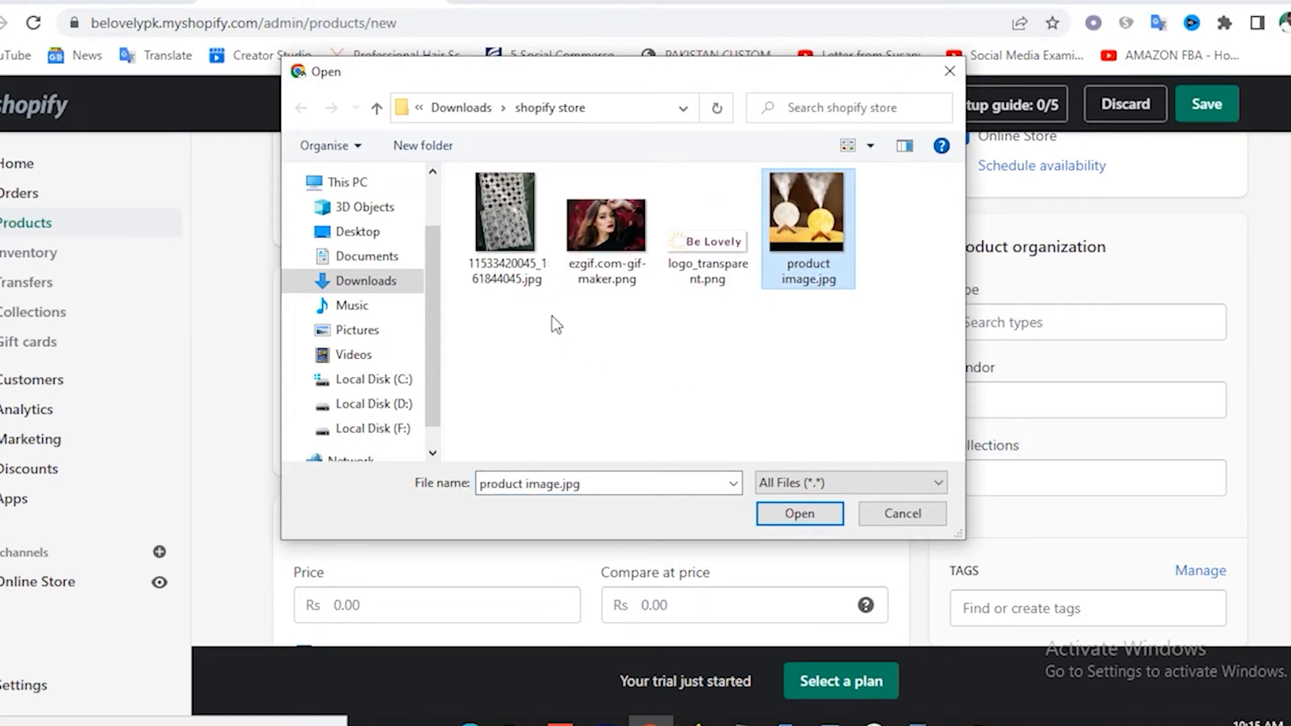
left_click(514, 248, "ctrl")
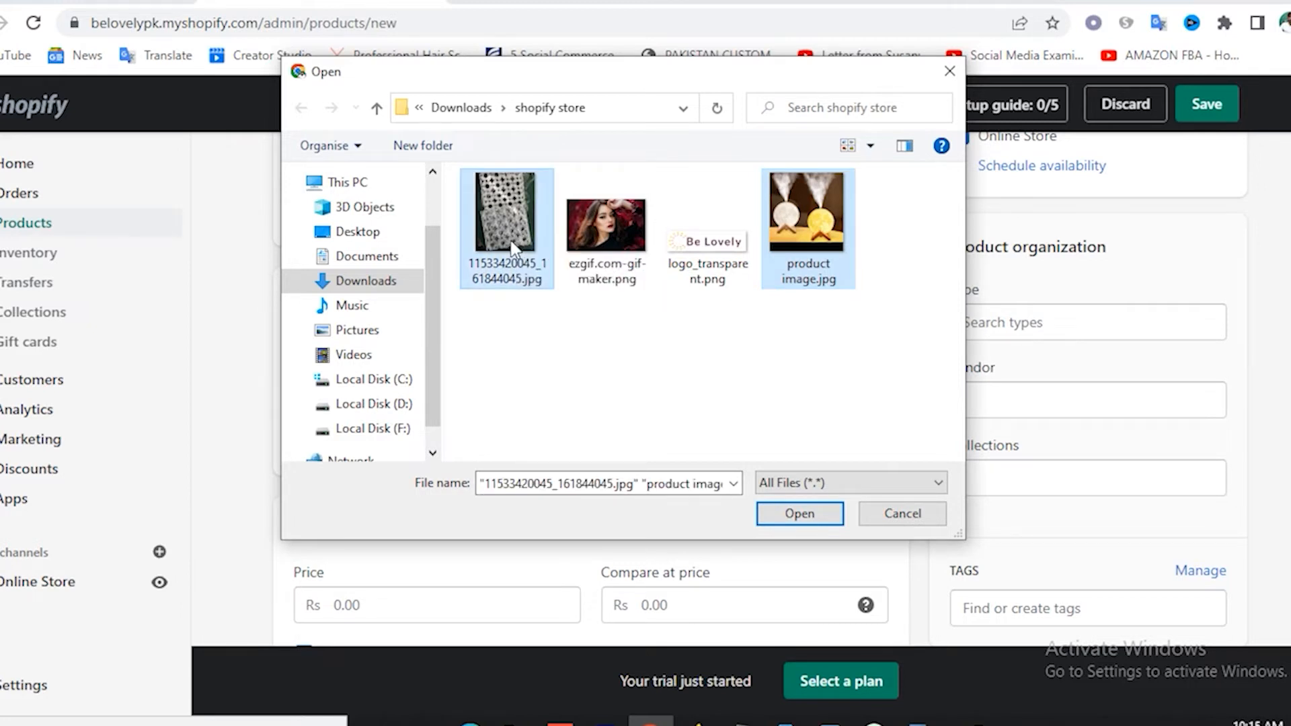
left_click(806, 524)
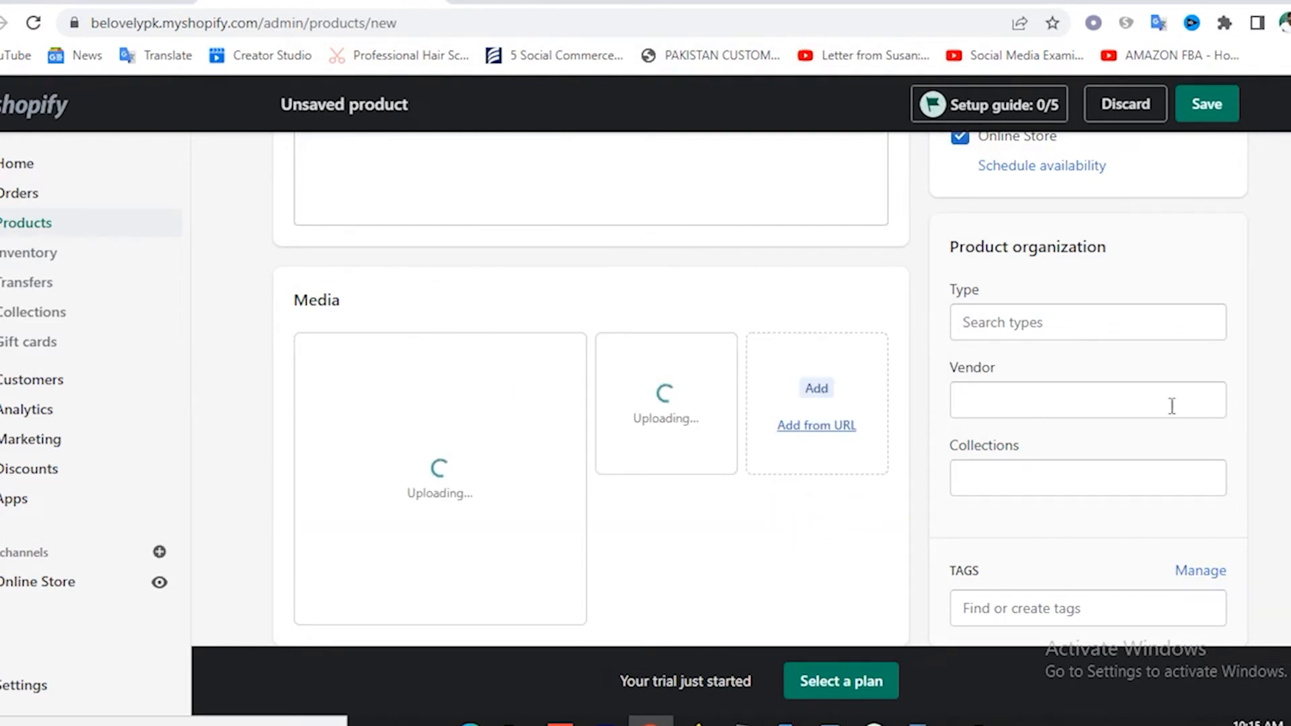
scroll(1151, 418, "down", 2)
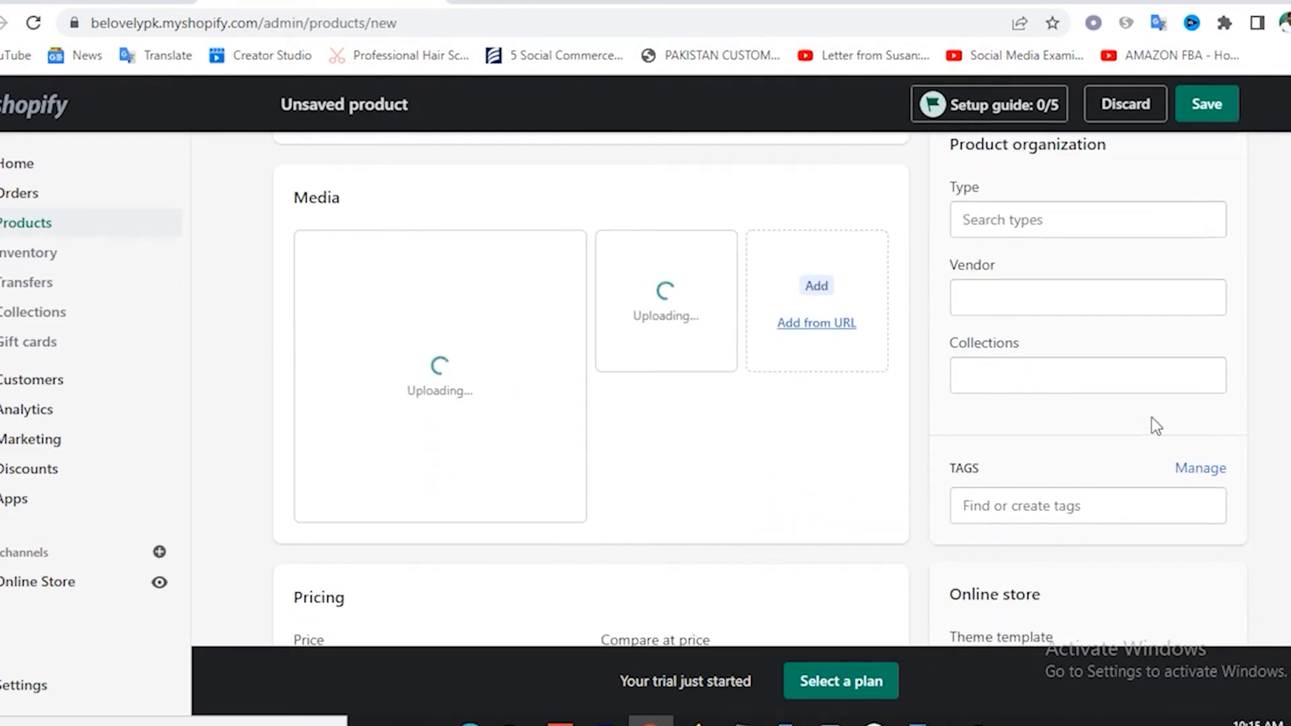
Add the product to the Instruments collection, put the moon lamp photo first, and save.
left_click(1020, 370)
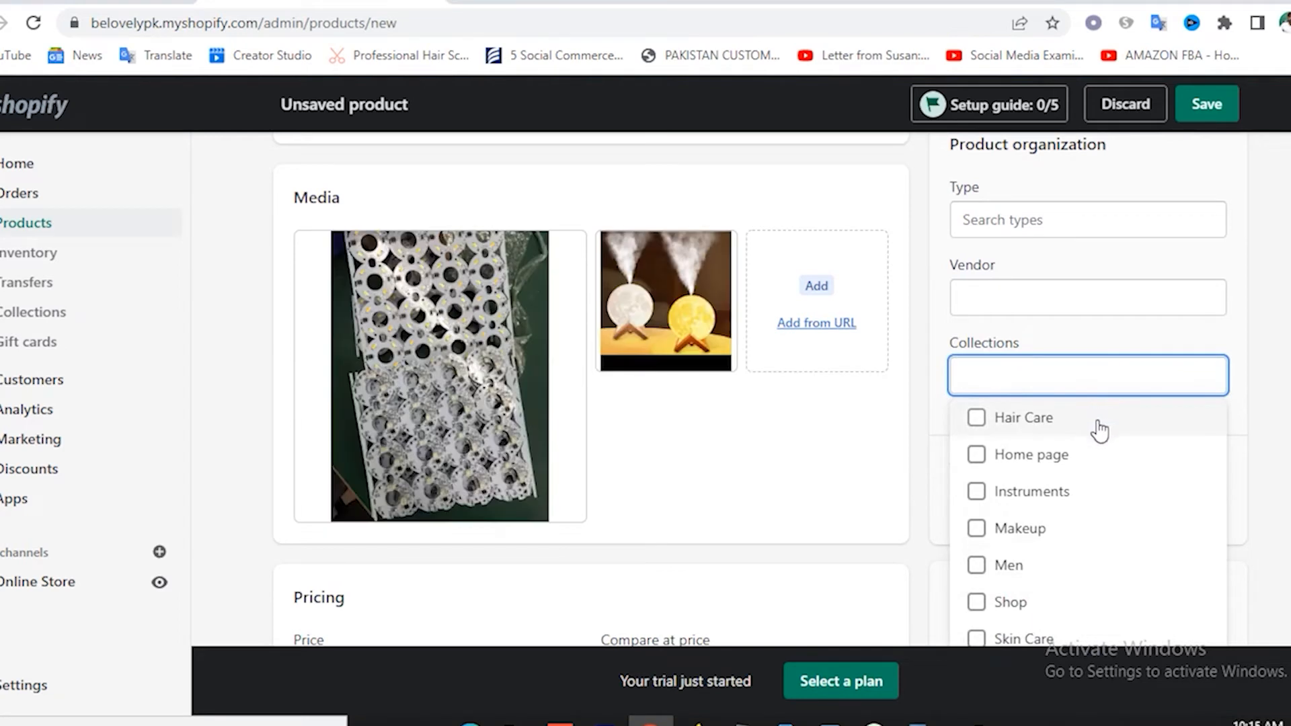
scroll(1095, 546, "down", 2)
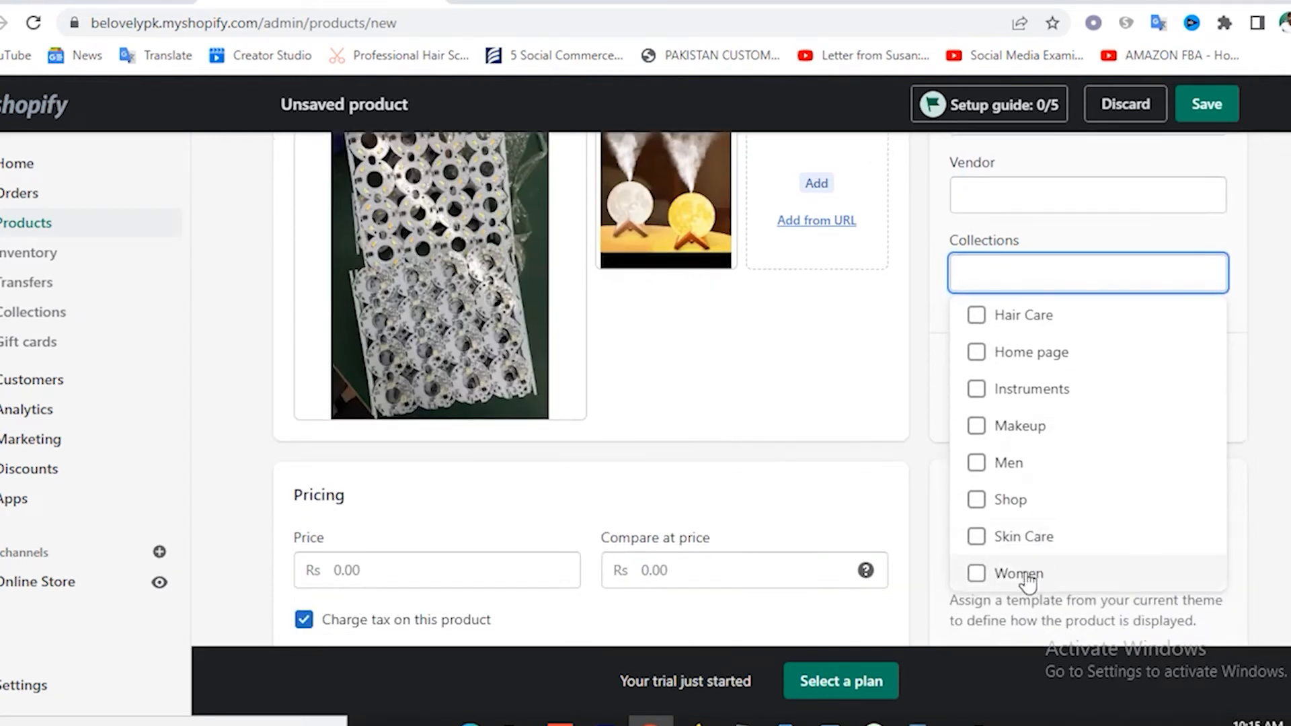
scroll(1026, 584, "down", 1)
left_click(1049, 288)
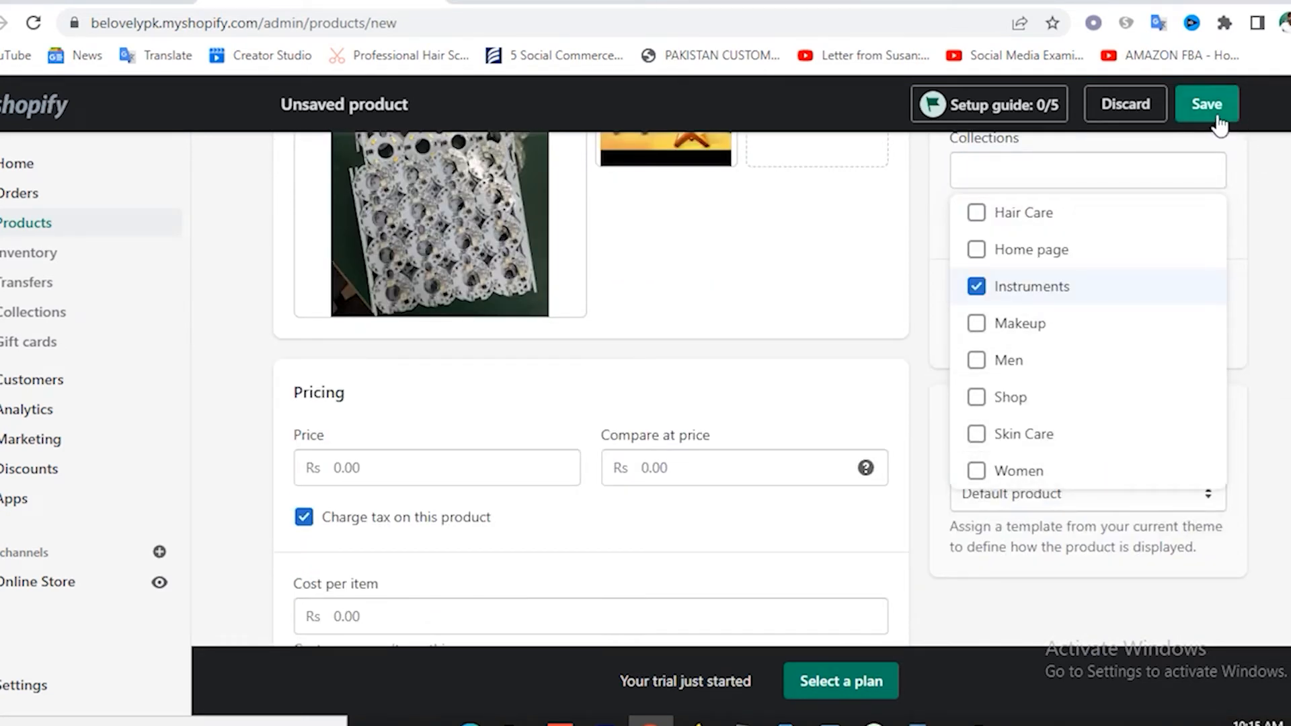
scroll(706, 395, "up", 5)
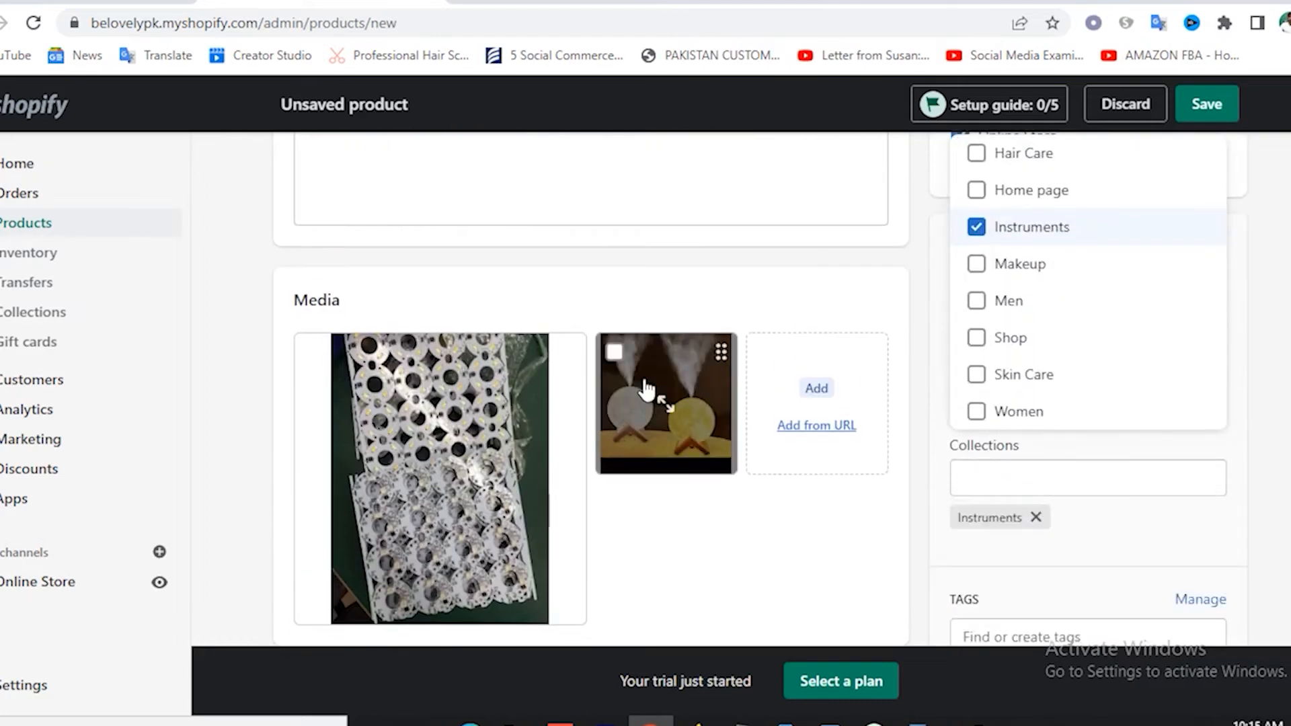
left_click_drag(639, 389, 723, 409)
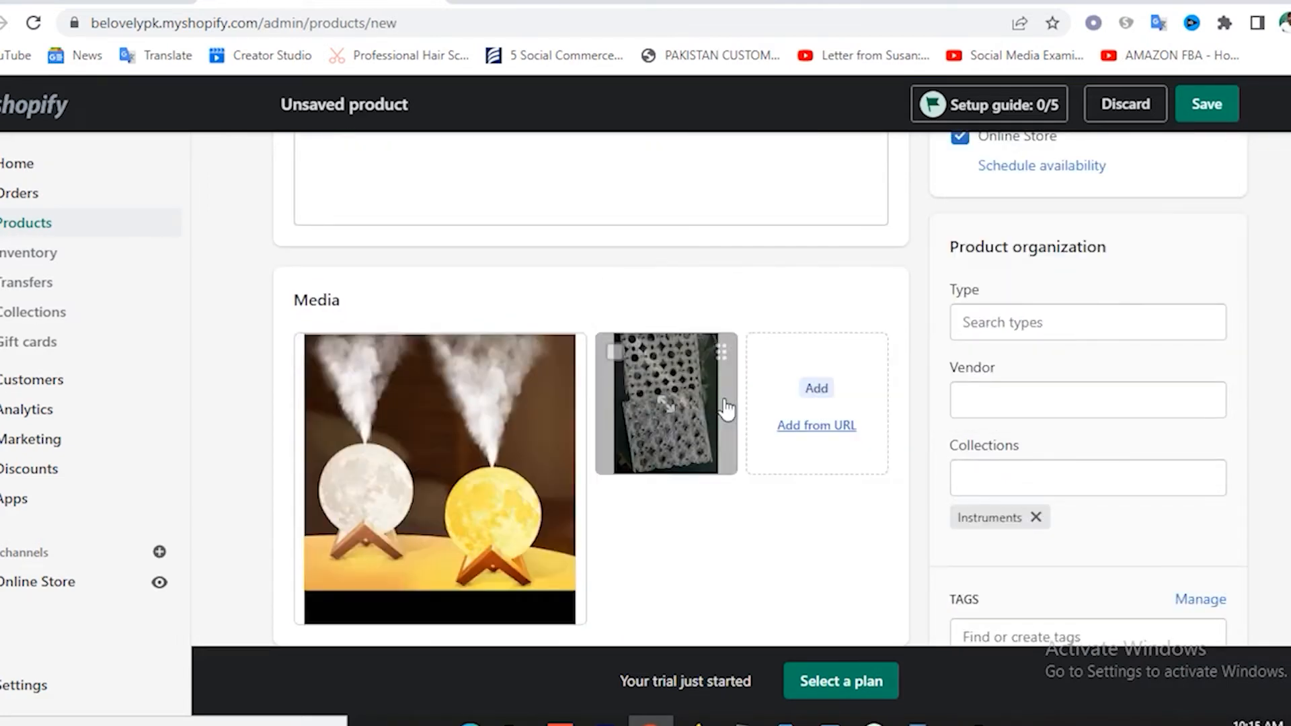
left_click(1201, 106)
scroll(867, 430, "down", 5)
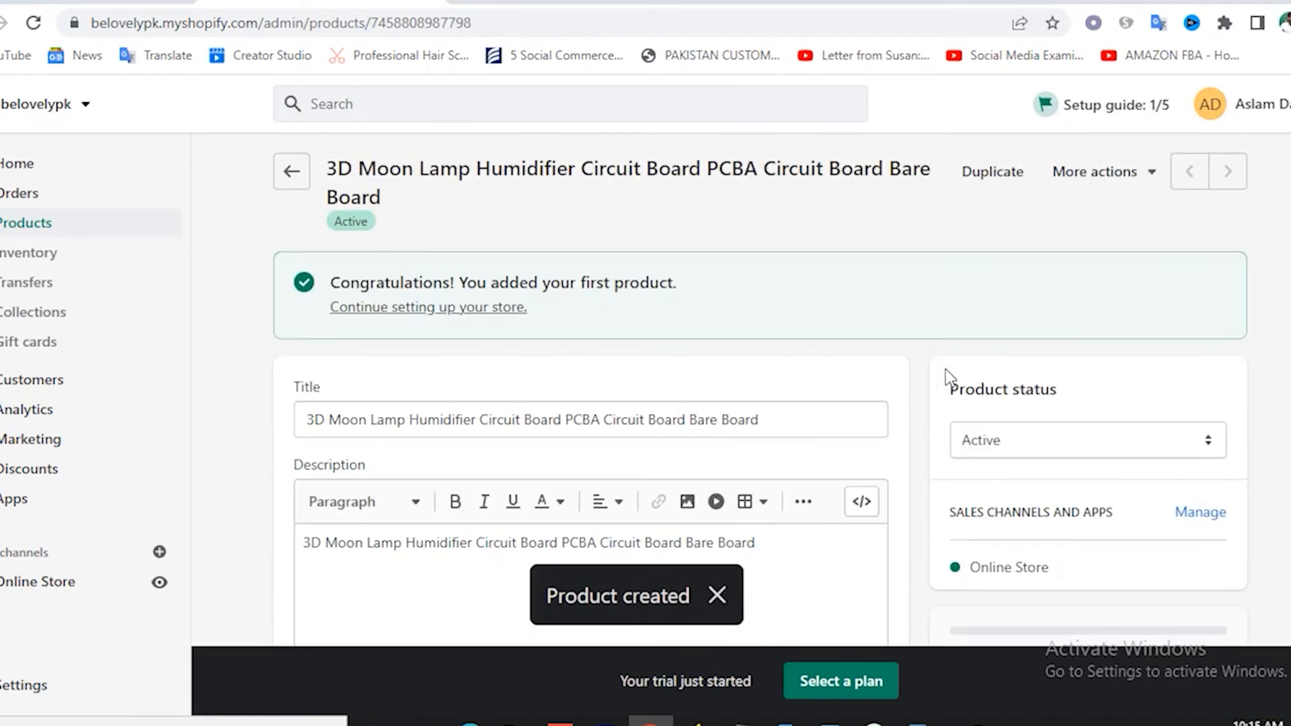
Enter price 2500, compare-at price 3500 and cost per item 15 in Pricing.
scroll(798, 381, "down", 7)
scroll(798, 383, "down", 7)
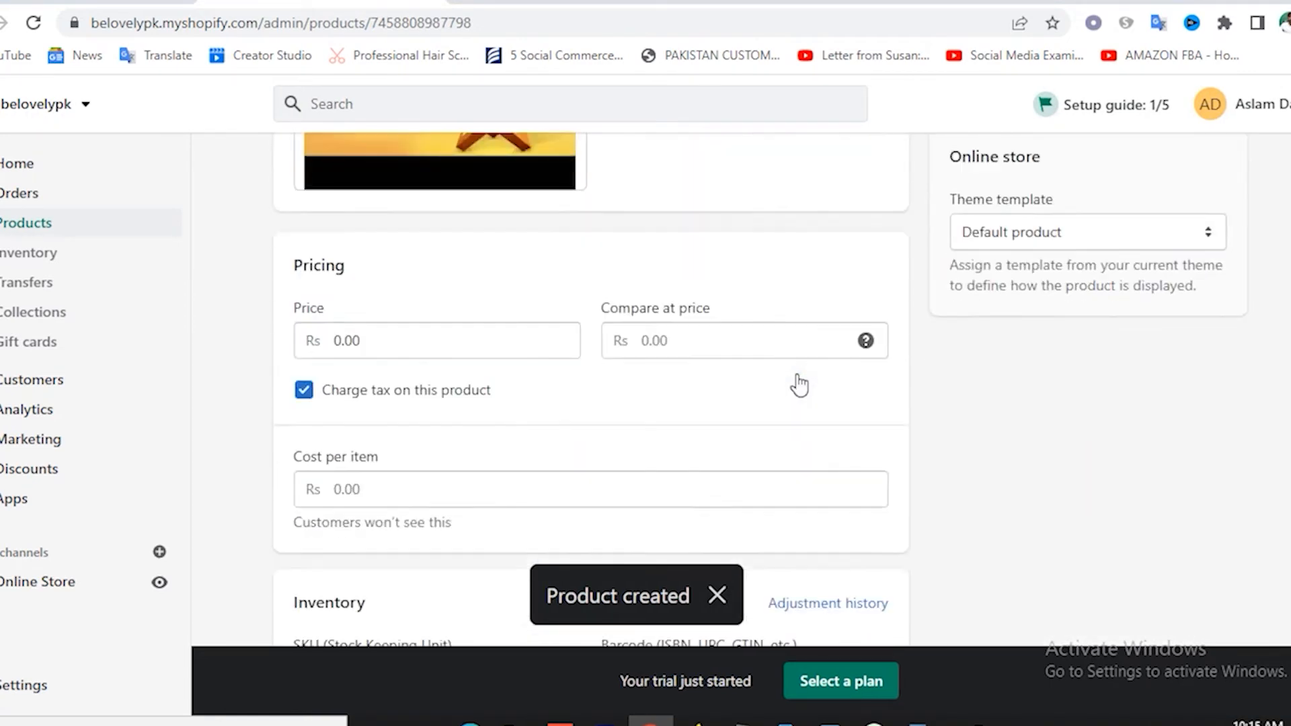
left_click(408, 354)
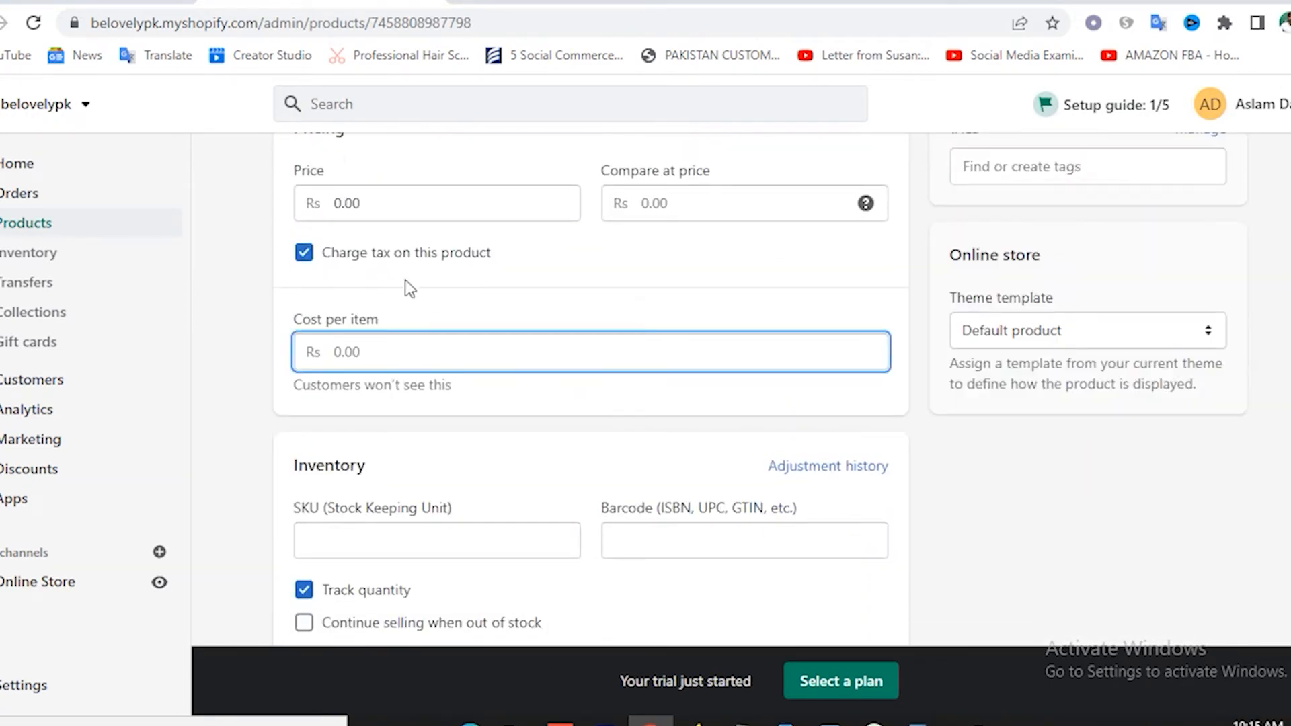
scroll(408, 289, "up", 3)
left_click(334, 408)
type("2500.00")
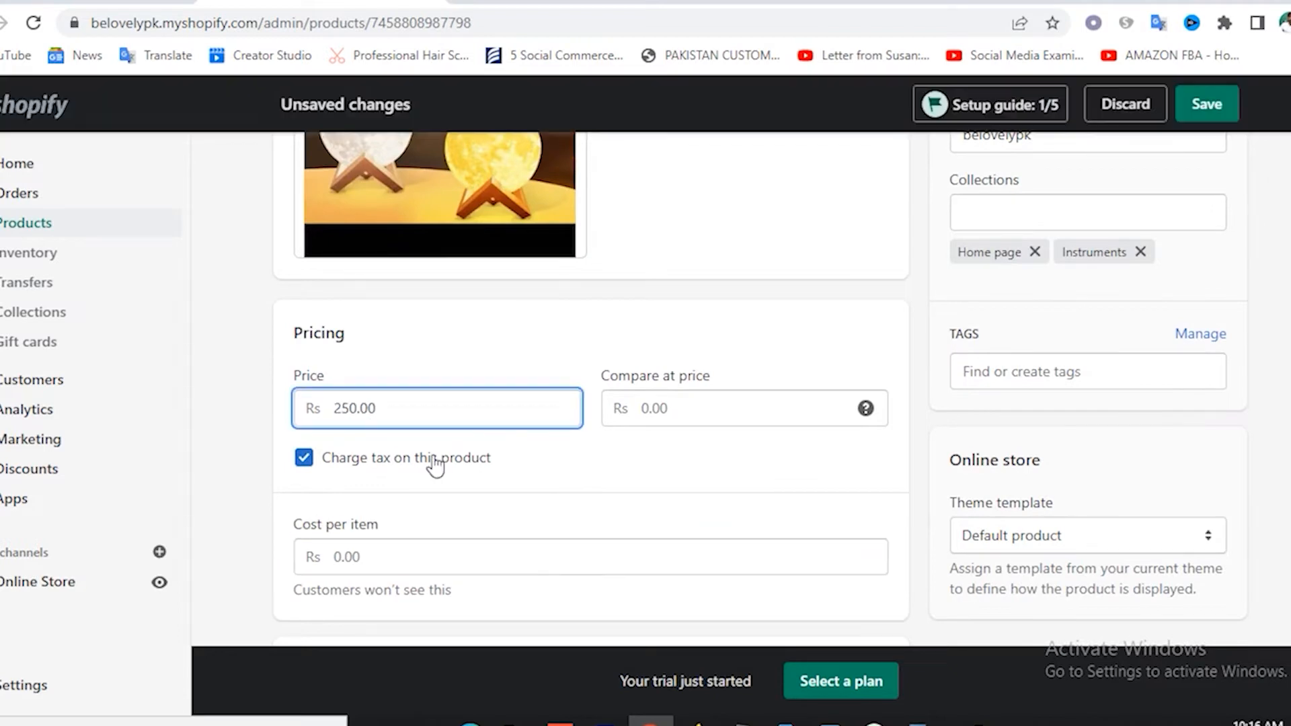
left_click(653, 413)
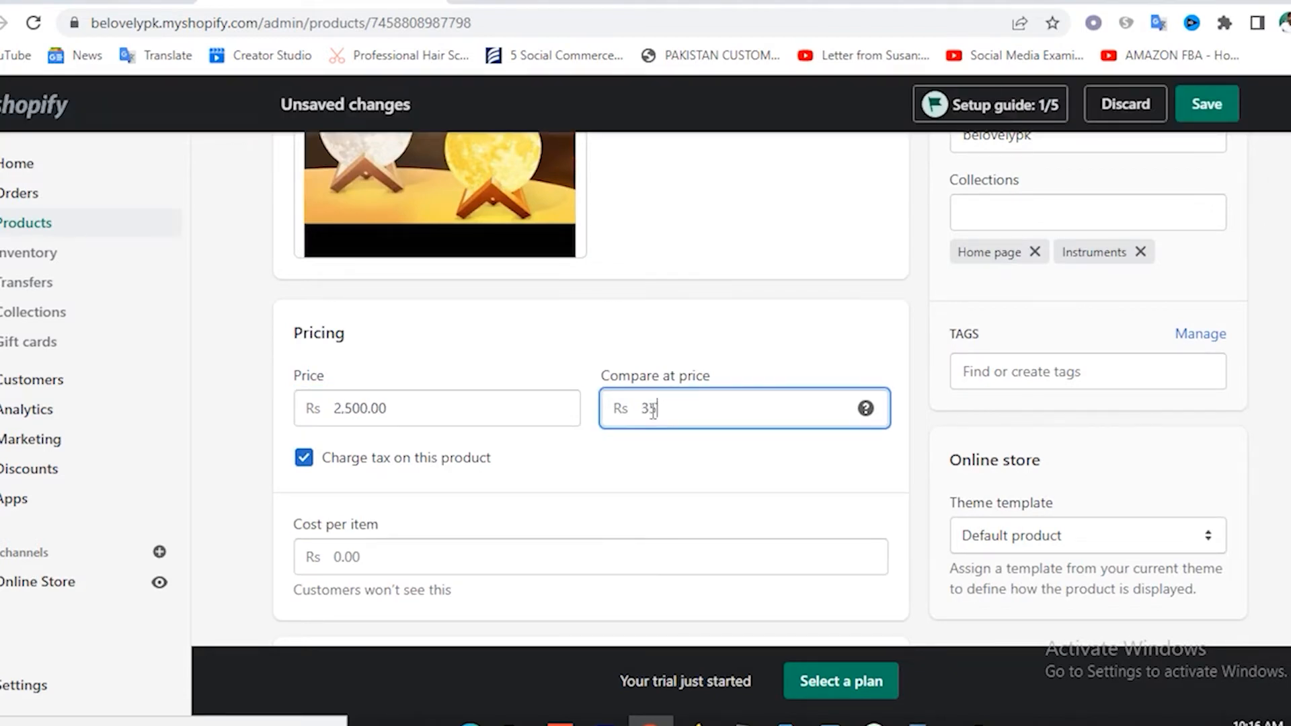
left_click(365, 553)
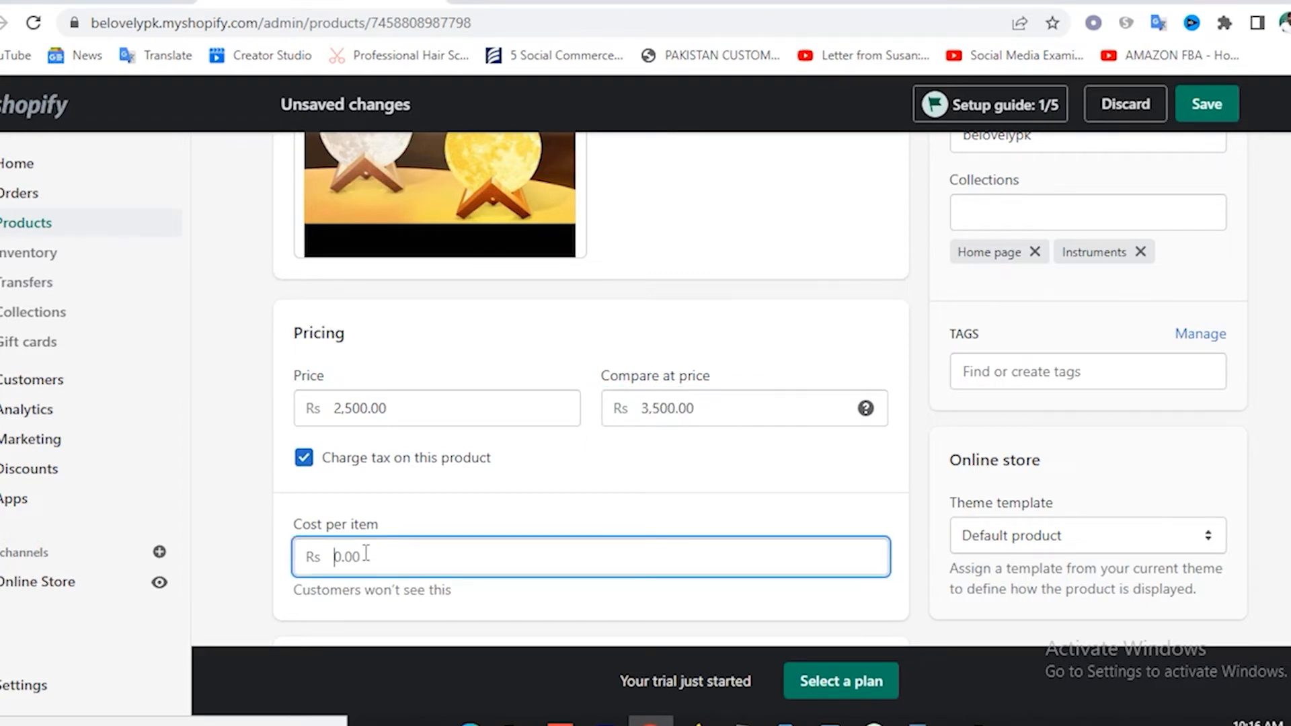
type("2")
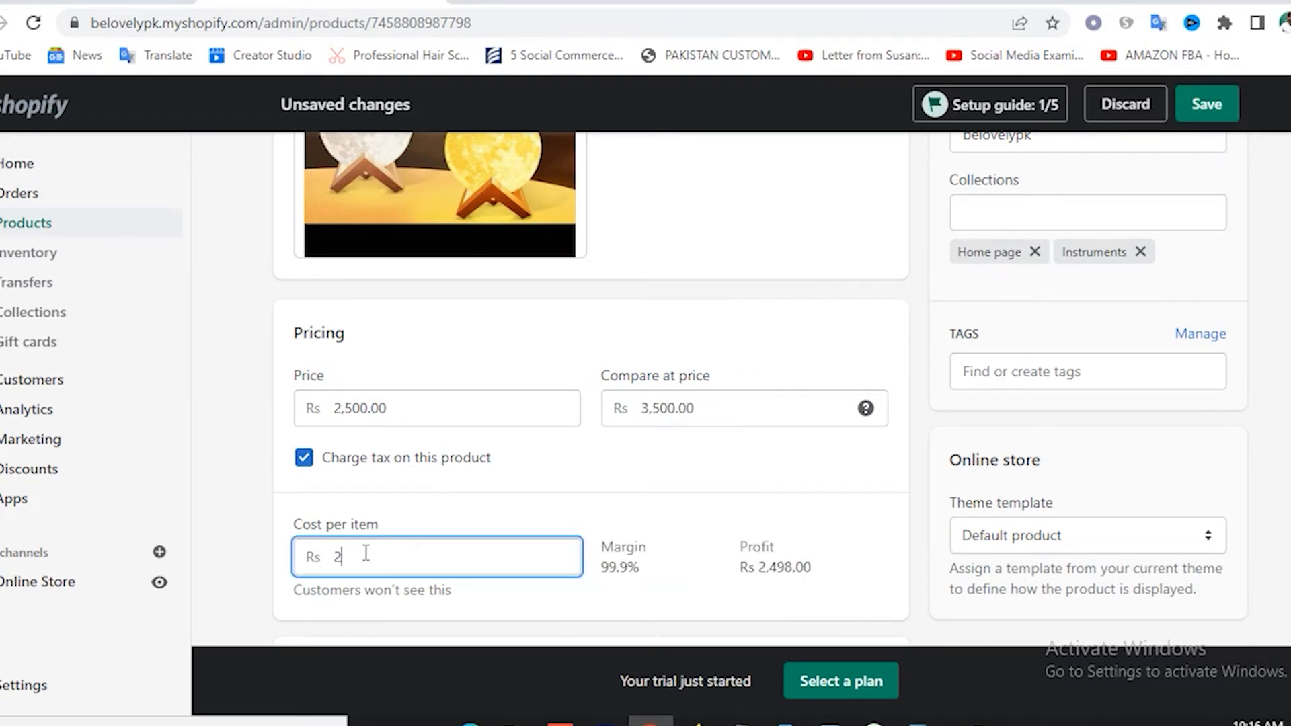
key("BackSpace")
type("1")
type("5-")
key("BackSpace")
scroll(483, 437, "down", 12)
scroll(483, 433, "up", 20)
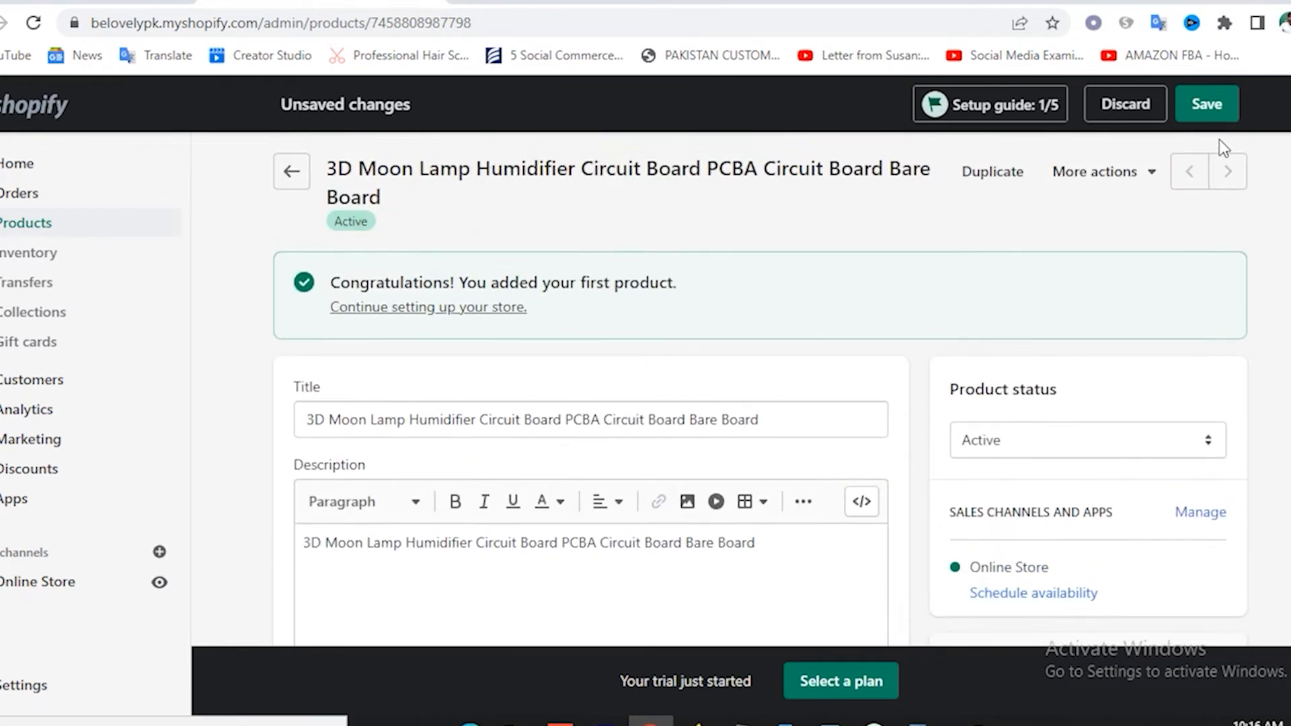
Save the new pricing and open the Moon Lamp product page on the storefront.
left_click(1210, 108)
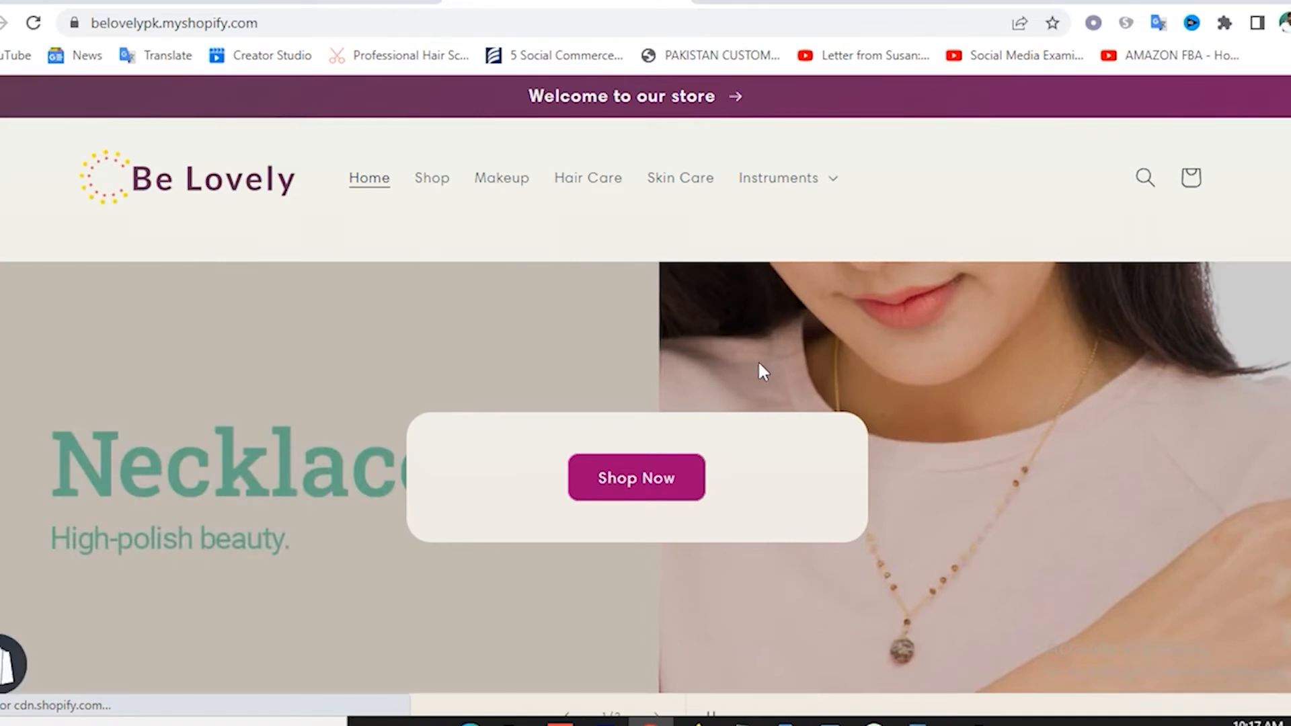
scroll(777, 358, "down", 10)
scroll(781, 361, "down", 5)
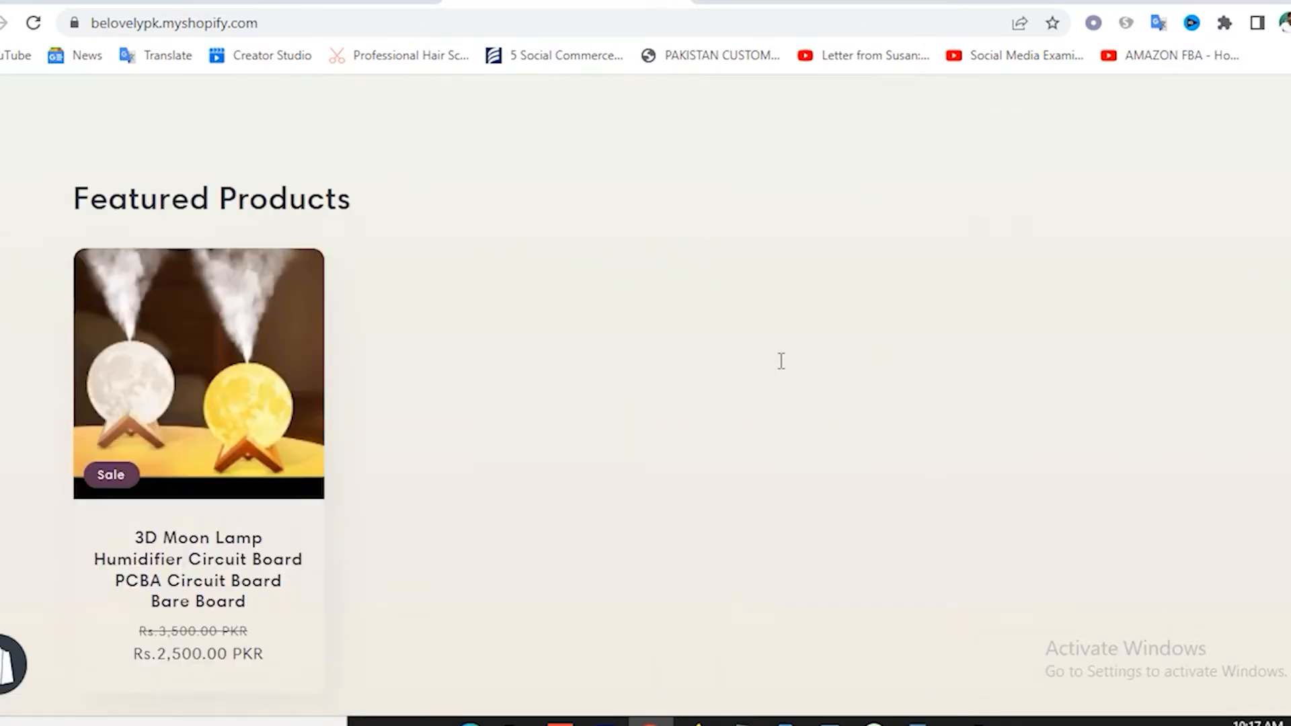
scroll(418, 384, "down", 2)
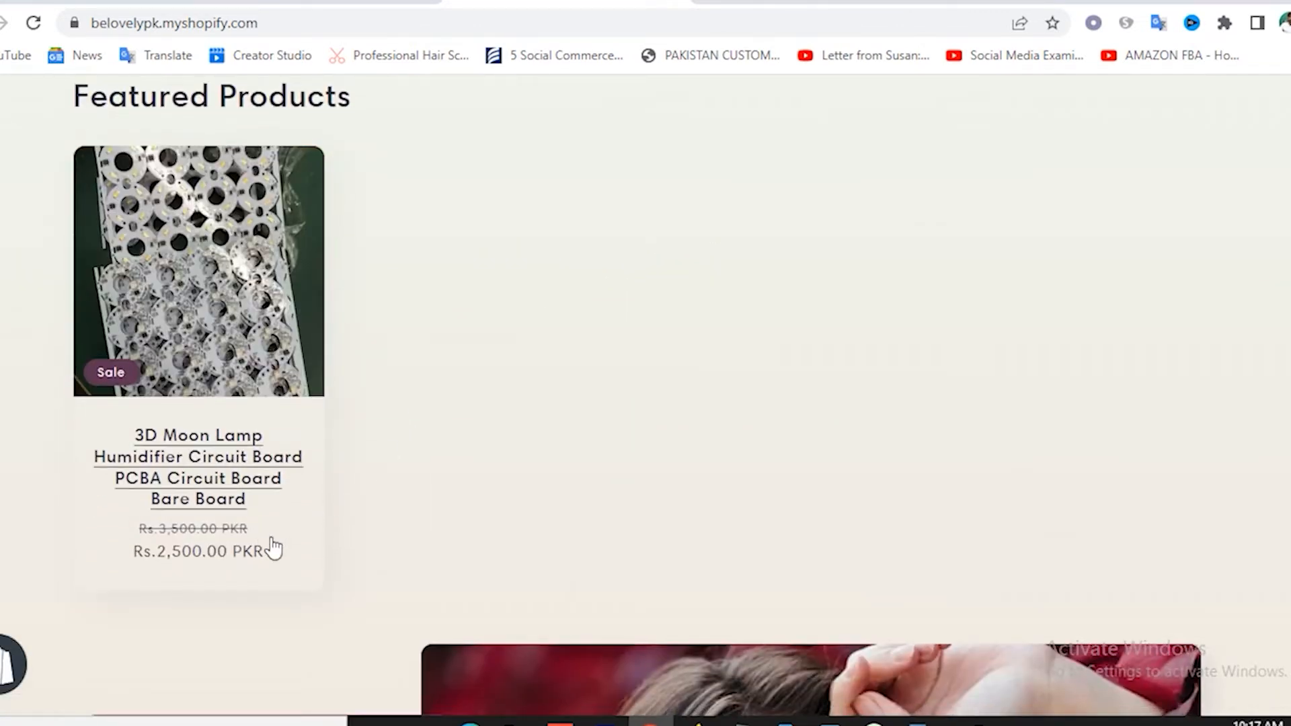
left_click(202, 283)
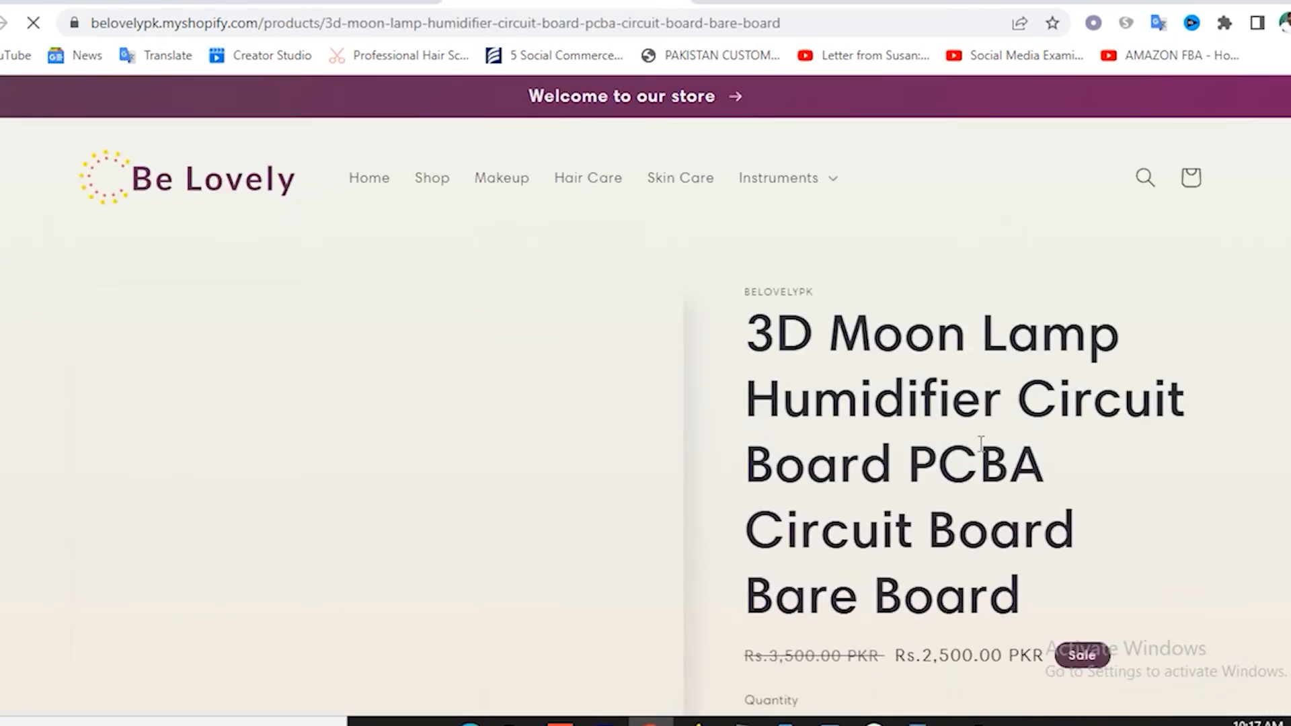
Scroll through the product page showing Rs.2,500.00 with Rs.3,500.00 struck through and a Sale badge.
scroll(889, 431, "down", 14)
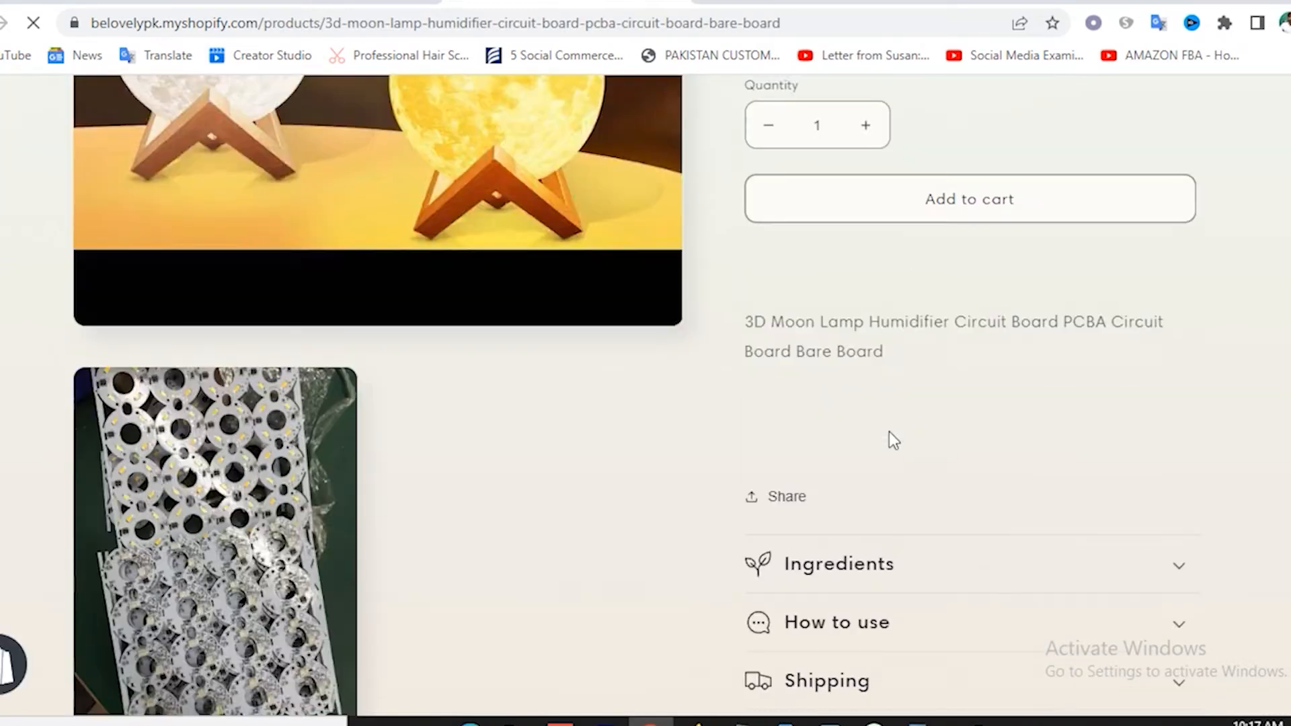
scroll(890, 438, "up", 14)
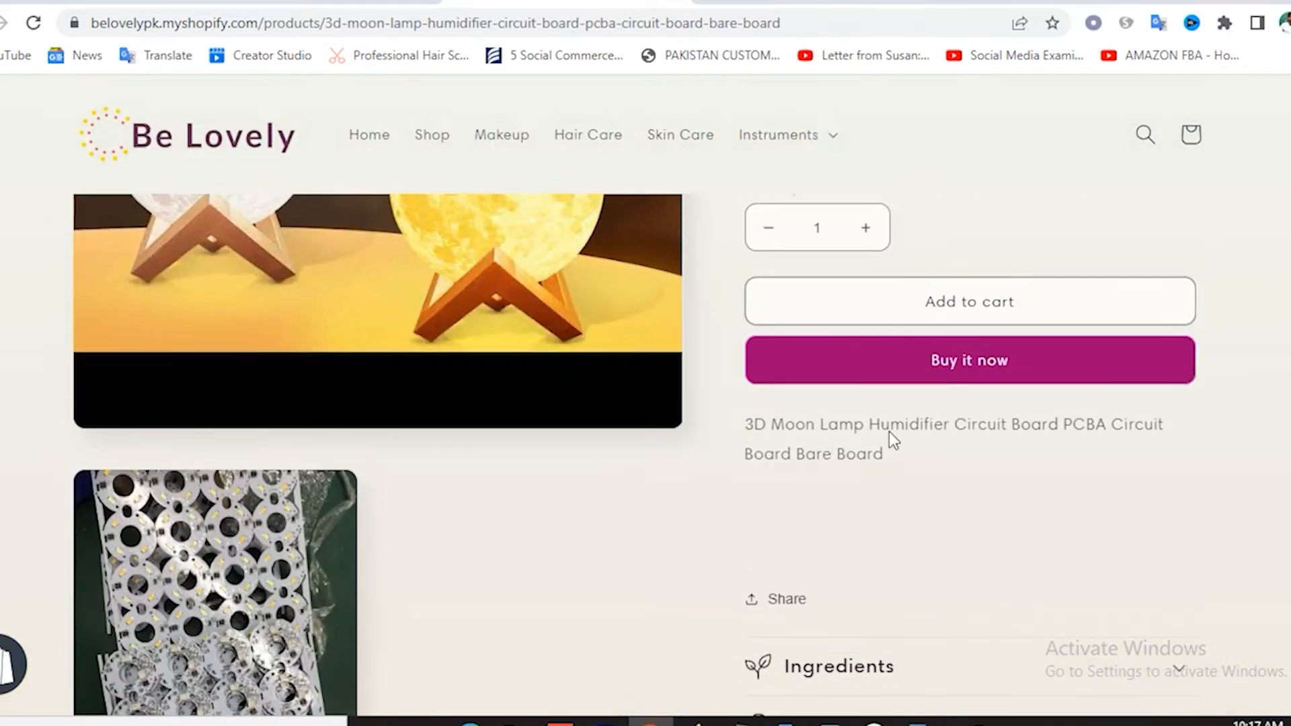
scroll(1062, 396, "down", 12)
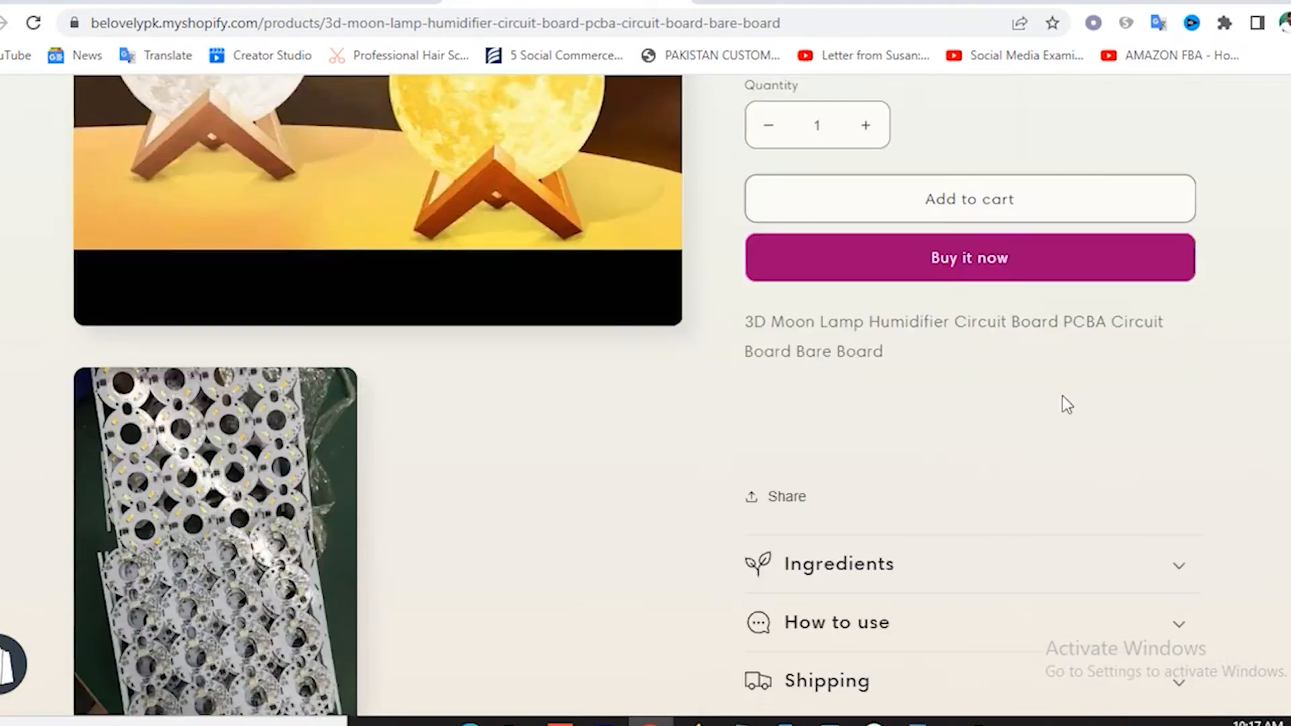
scroll(1062, 395, "up", 4)
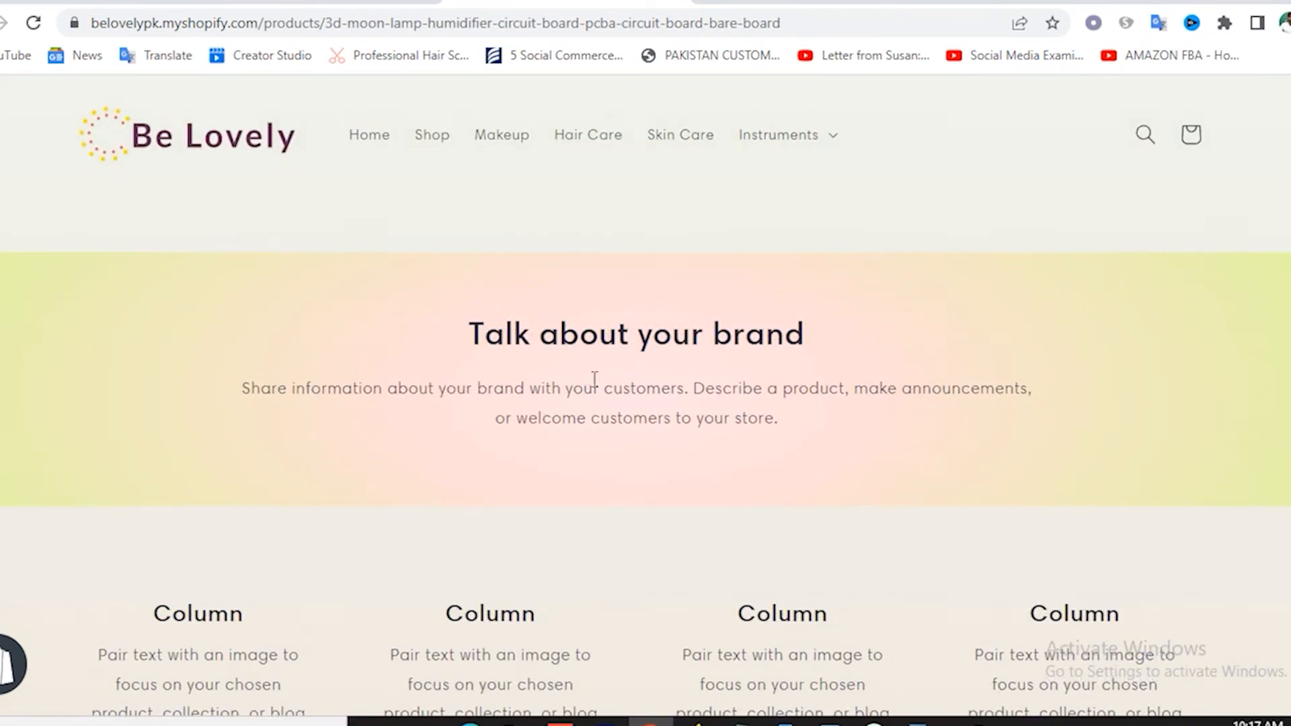
scroll(671, 379, "down", 12)
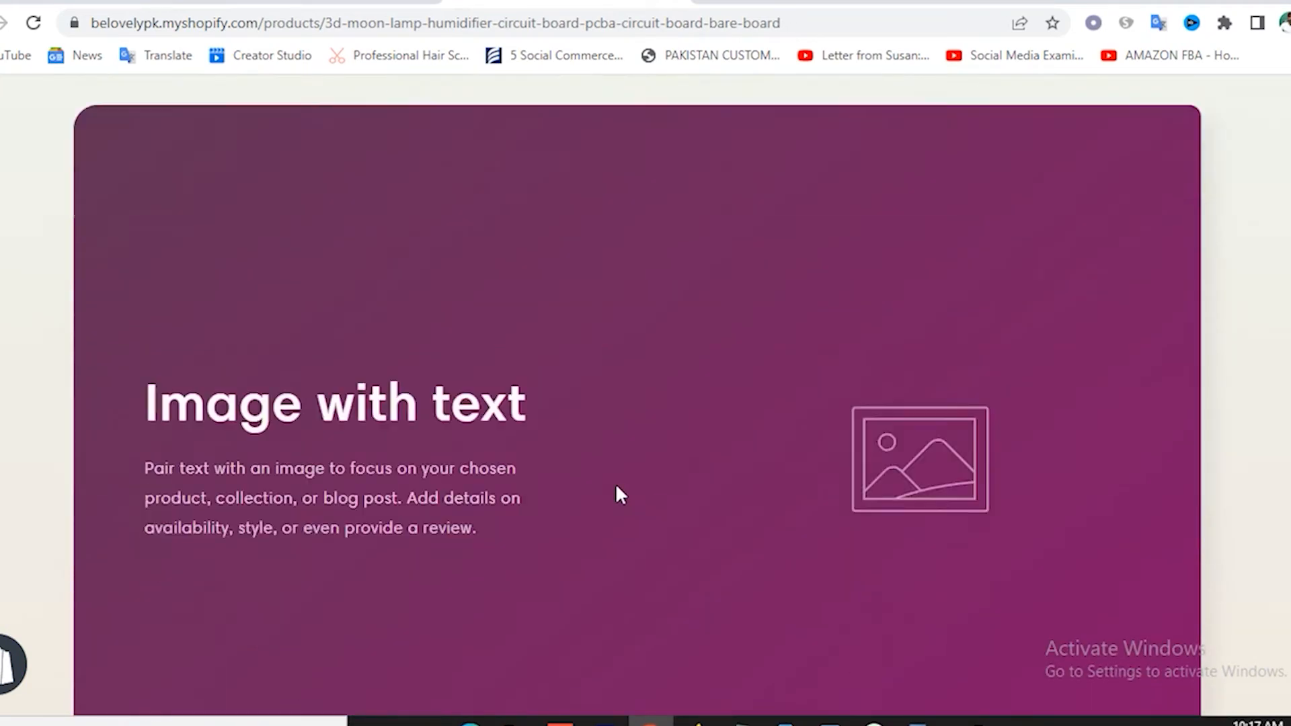
scroll(565, 418, "down", 15)
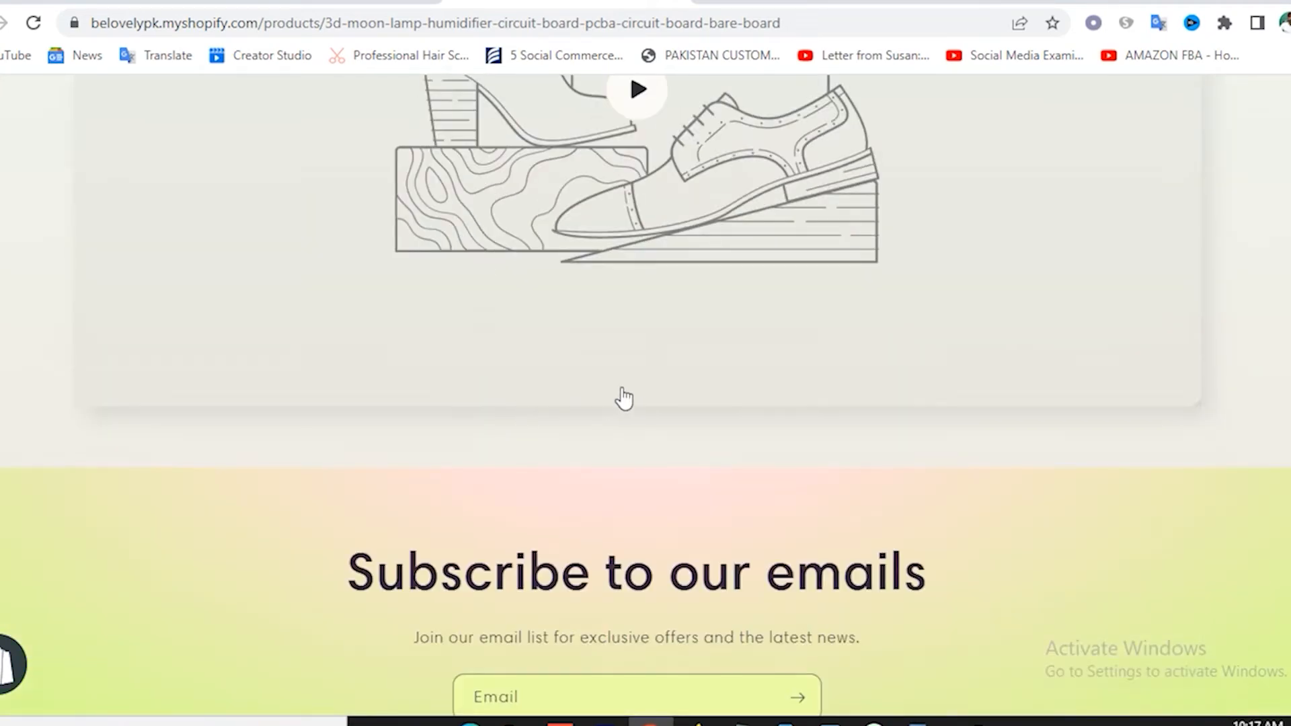
scroll(712, 386, "down", 5)
scroll(705, 262, "up", 10)
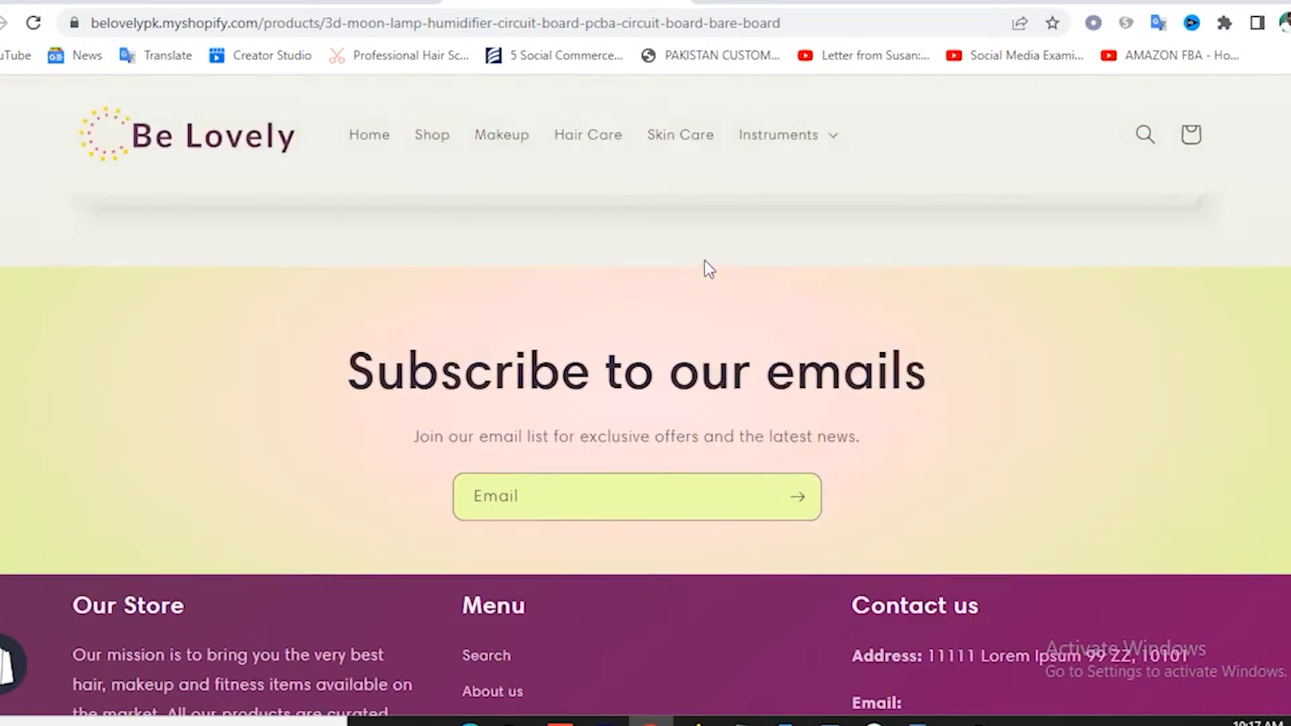
scroll(709, 269, "up", 10)
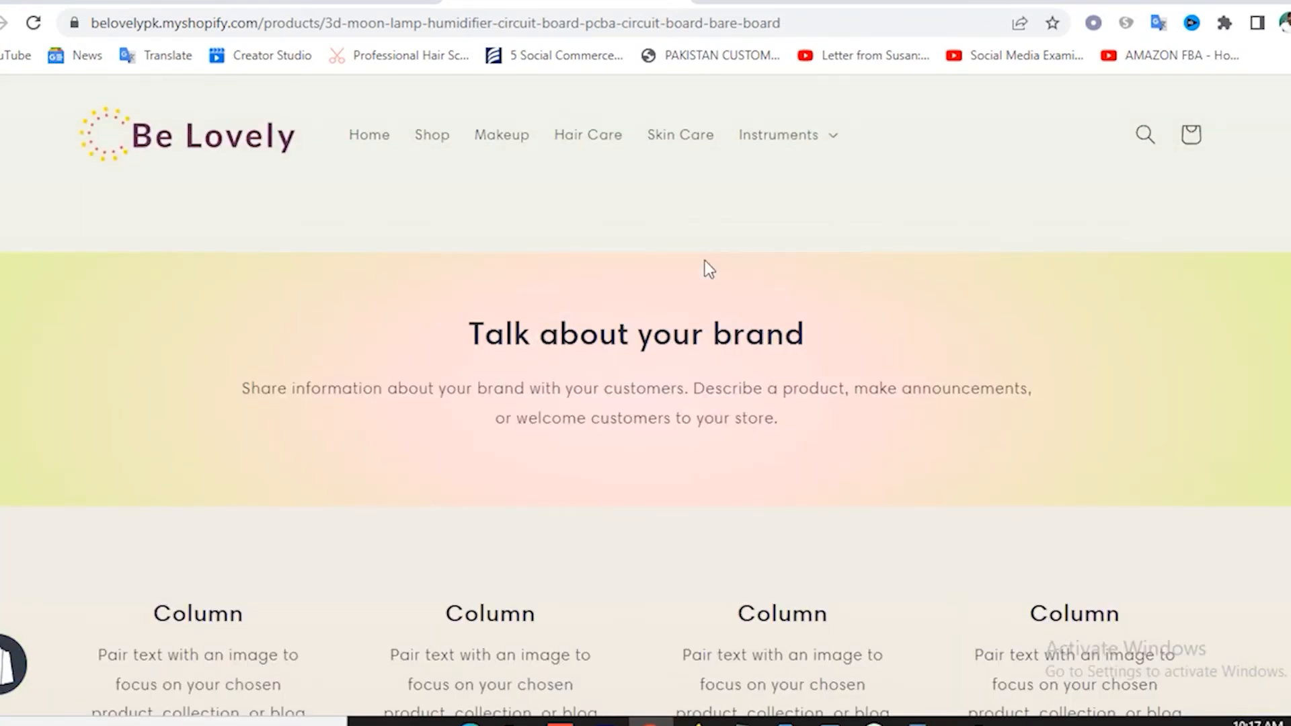
scroll(706, 263, "up", 10)
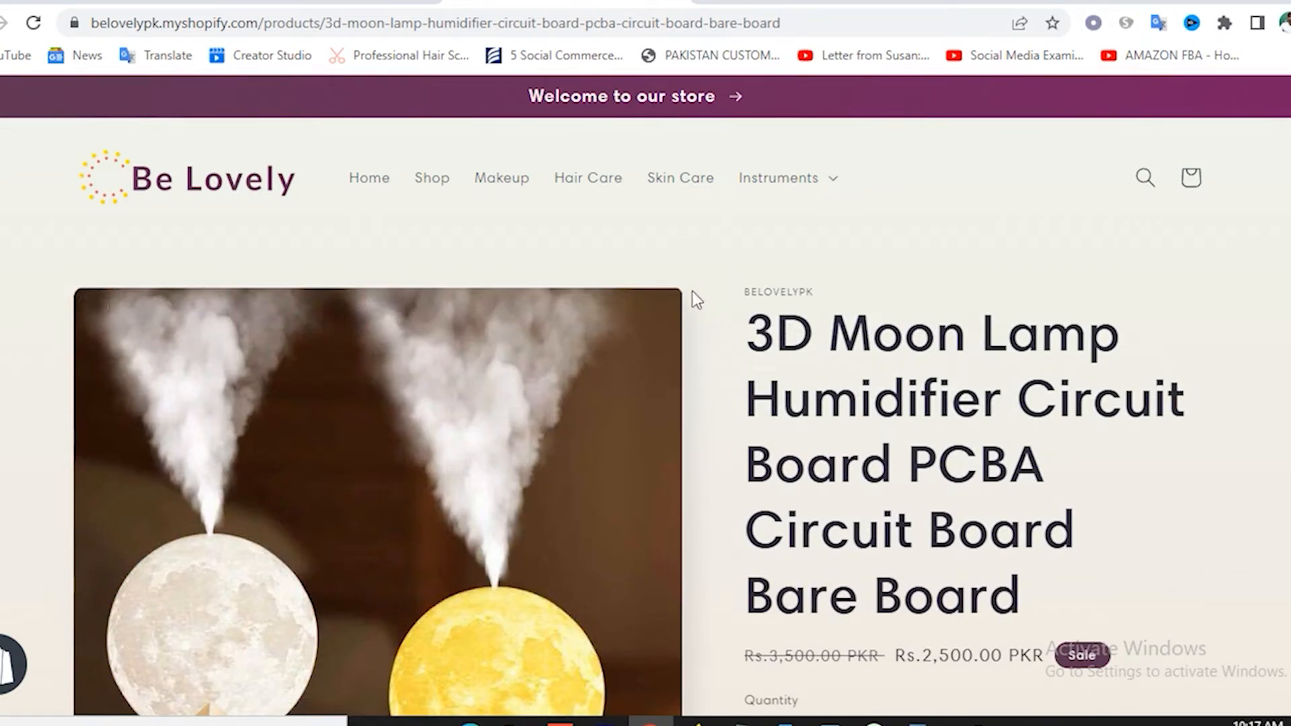
Go to aliexpress.com in a new tab by typing 'ali' in the address bar.
left_click(708, 1)
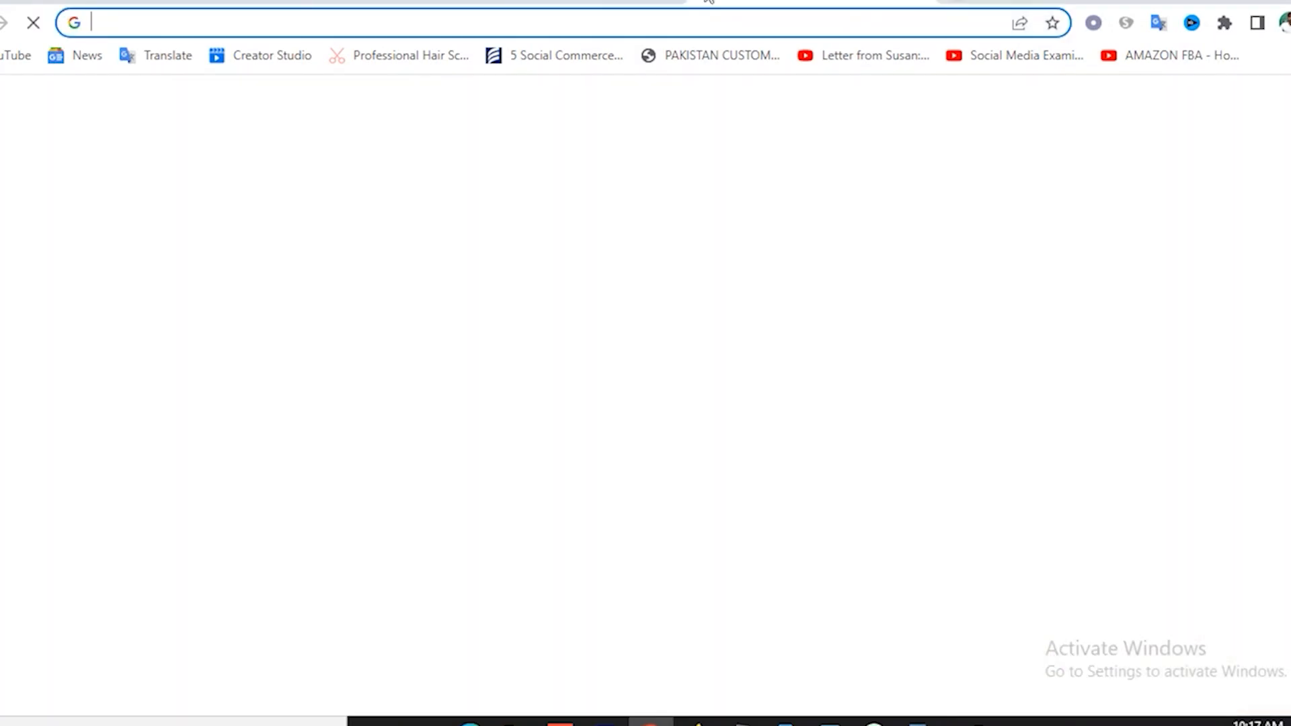
type("aliexpress.com")
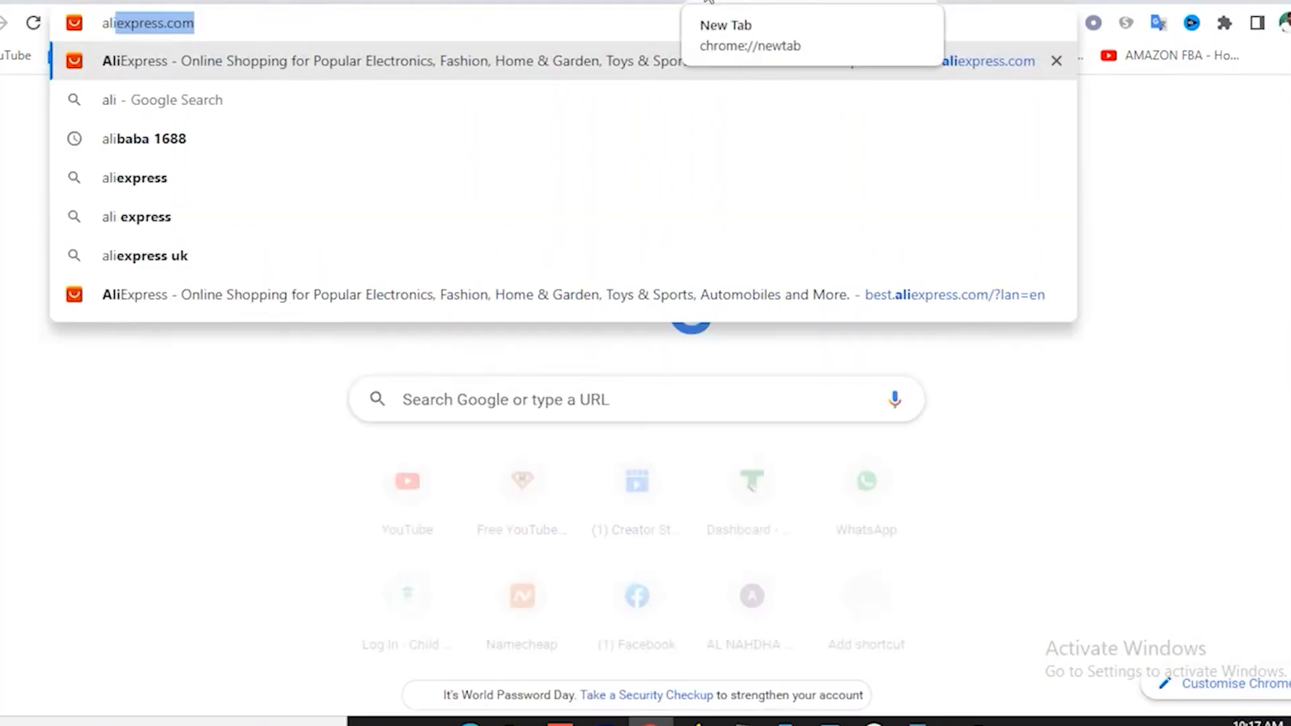
key("Return")
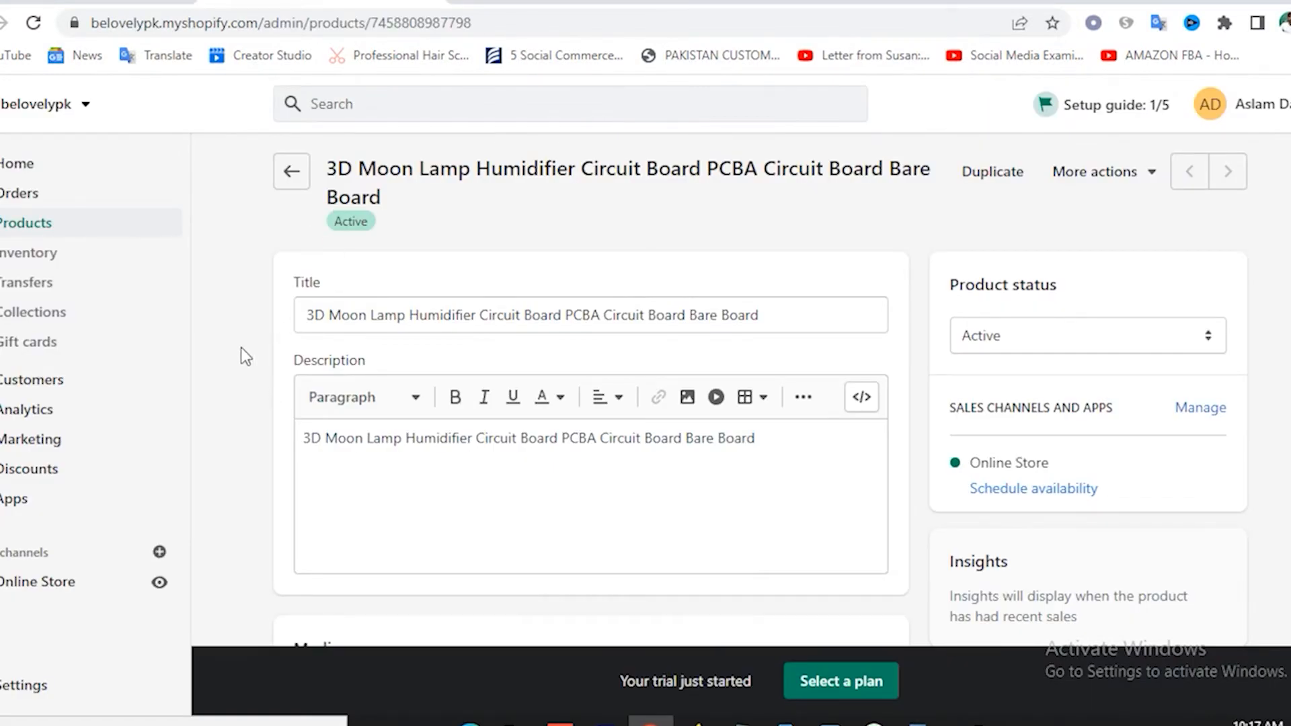
Search the Shopify app store for 'ober' and open the Oberlo - Dropshipping App listing.
left_click(19, 506)
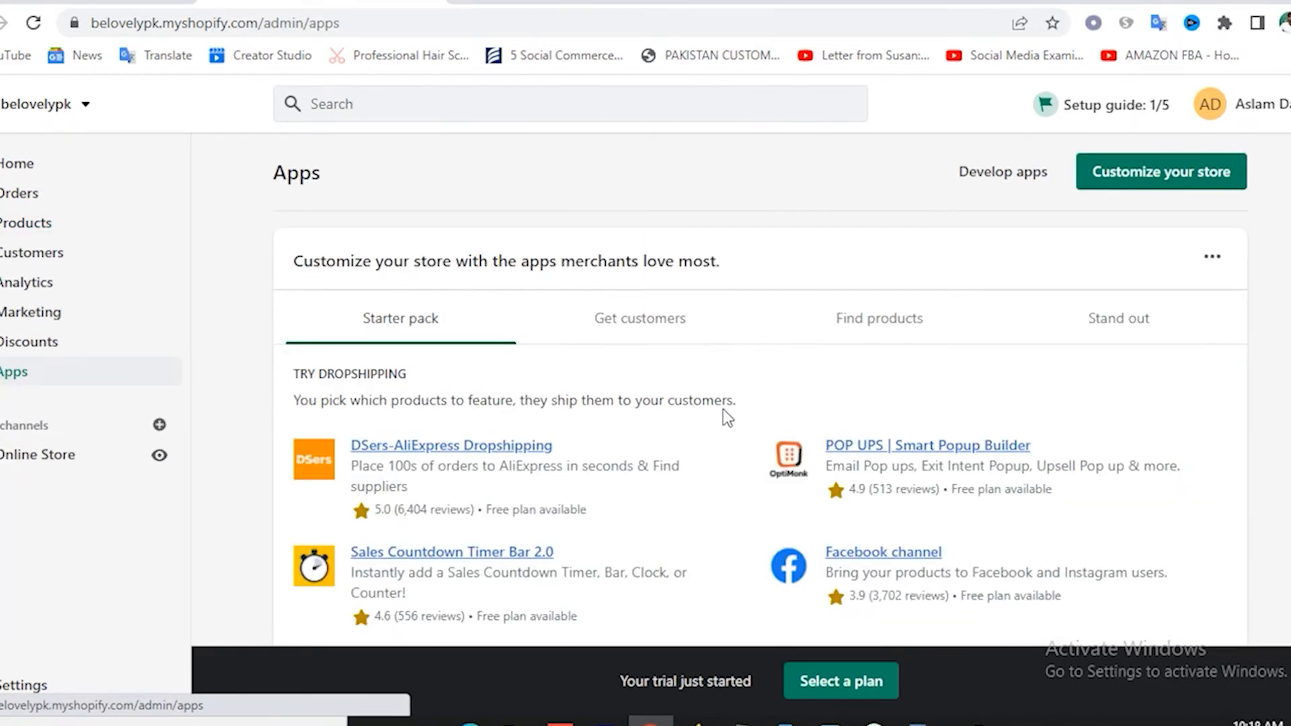
scroll(724, 409, "down", 3)
scroll(724, 409, "down", 2)
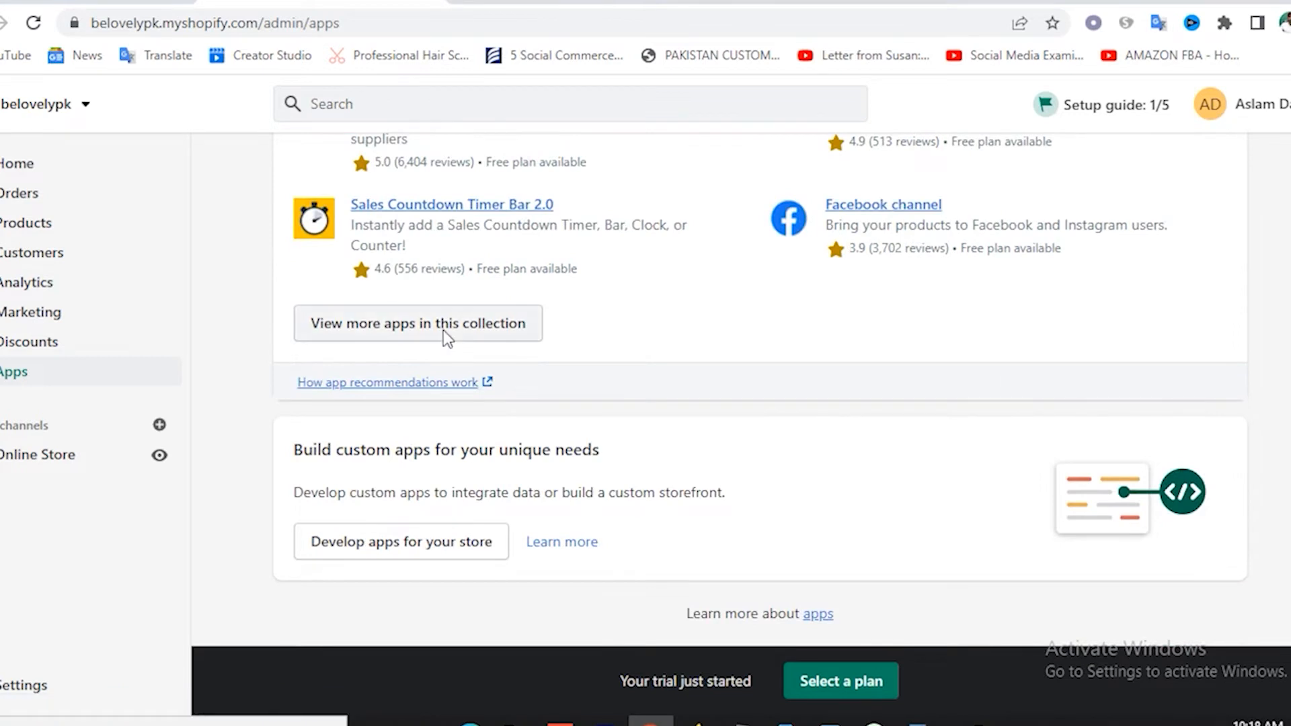
left_click(442, 330)
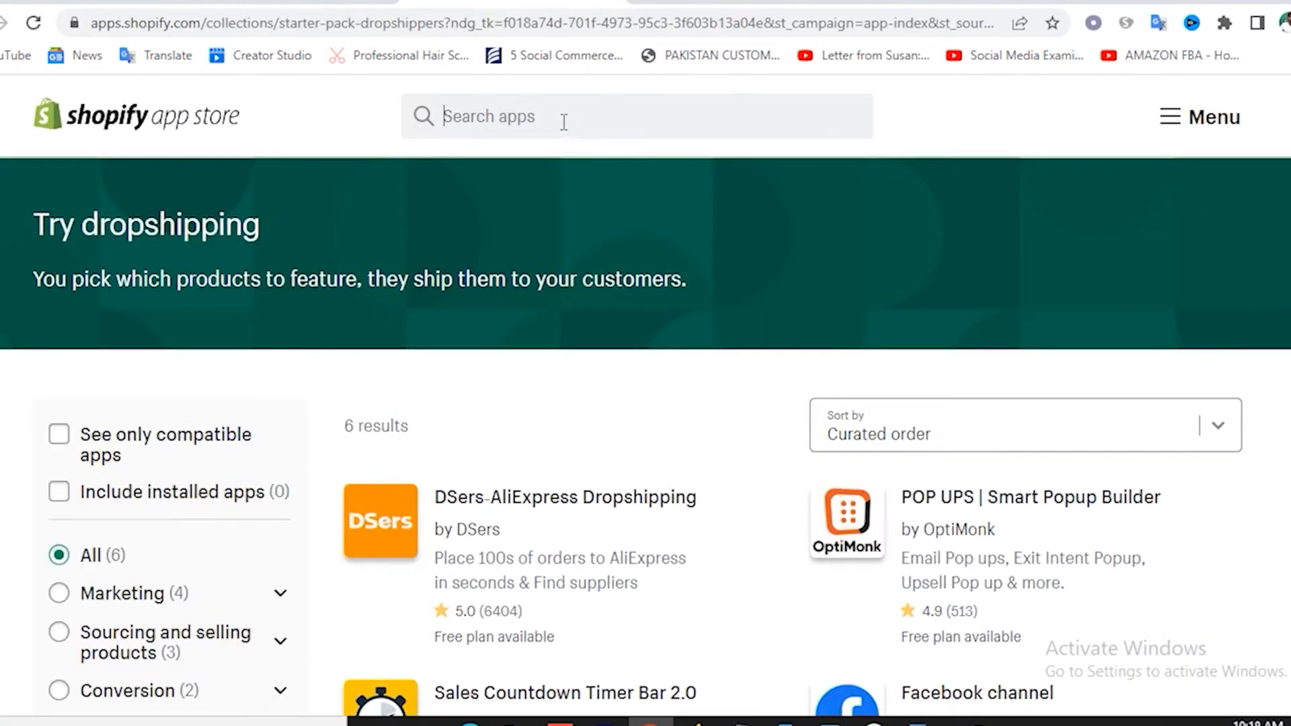
left_click(563, 122)
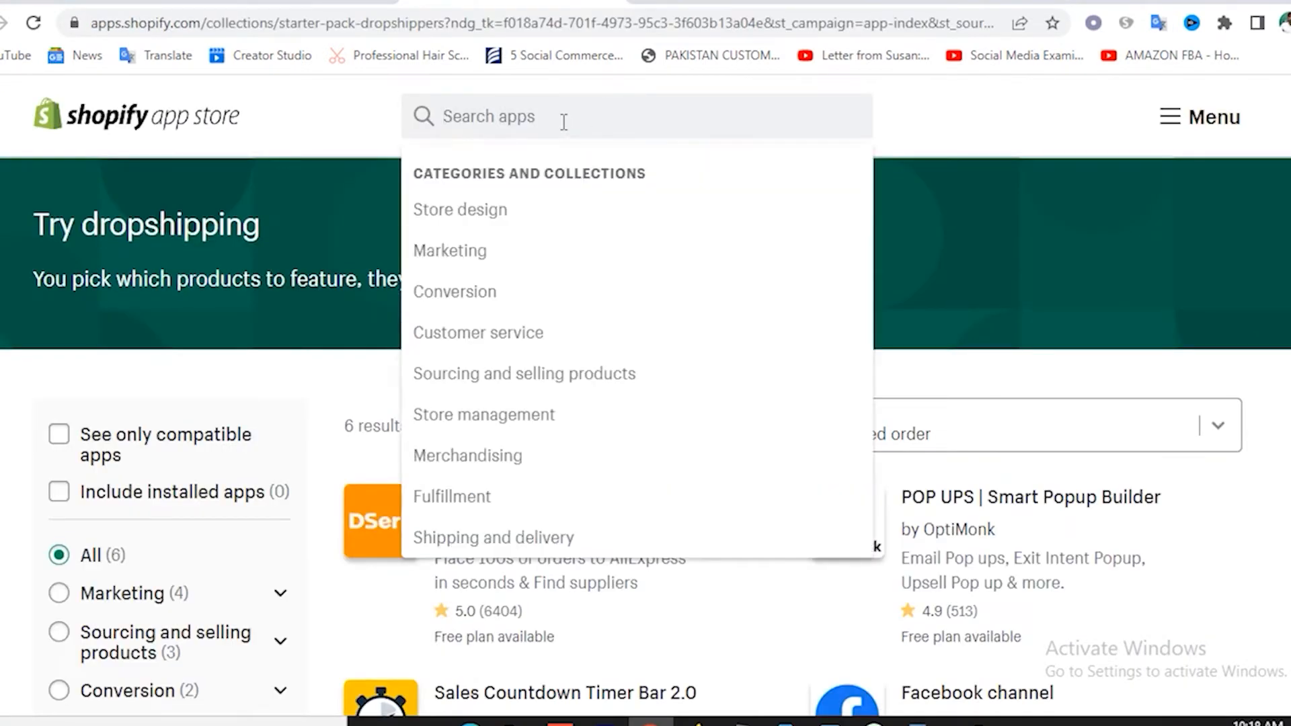
type("oberl")
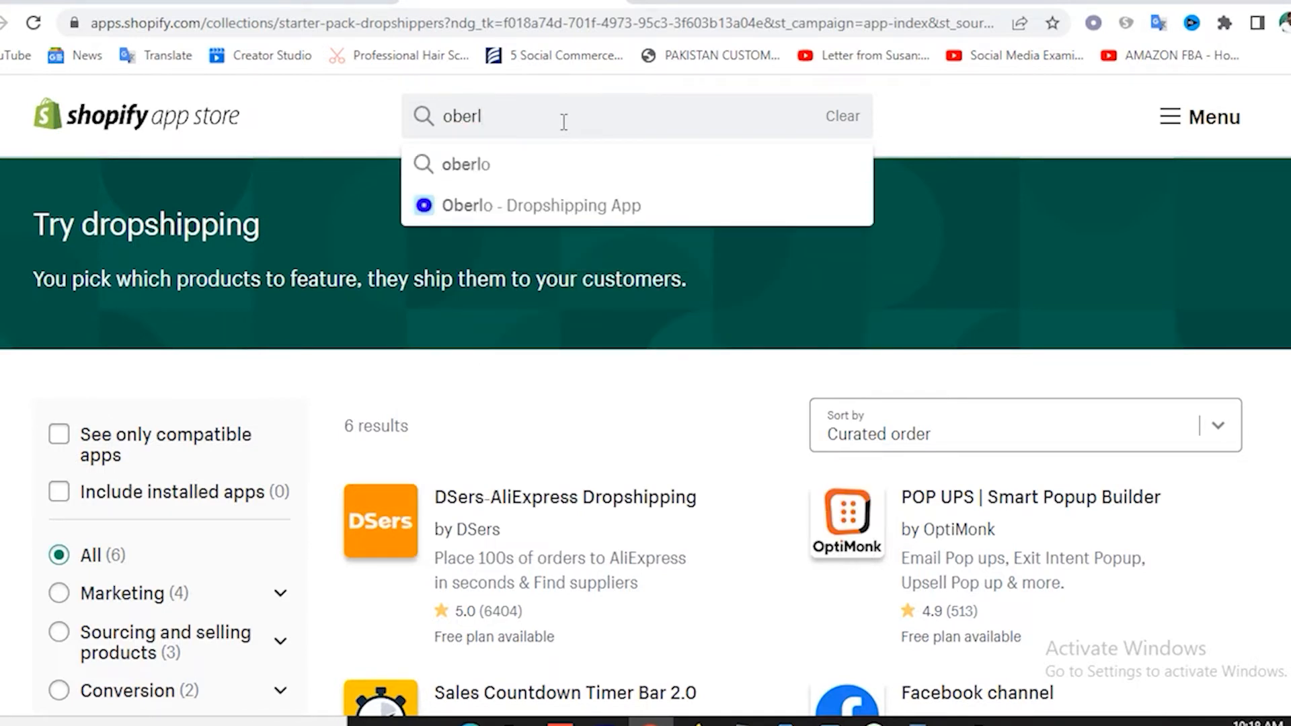
left_click(515, 205)
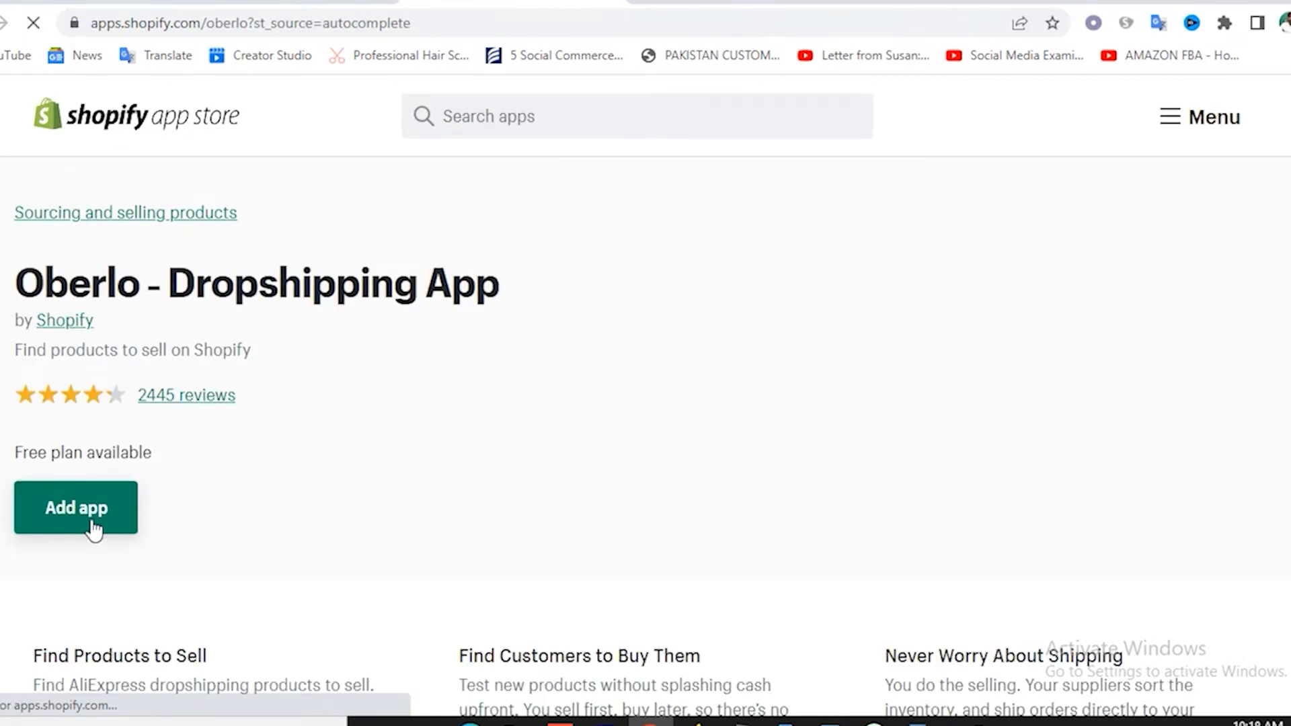
Add and install the Oberlo app on the belovelypk store.
left_click(94, 530)
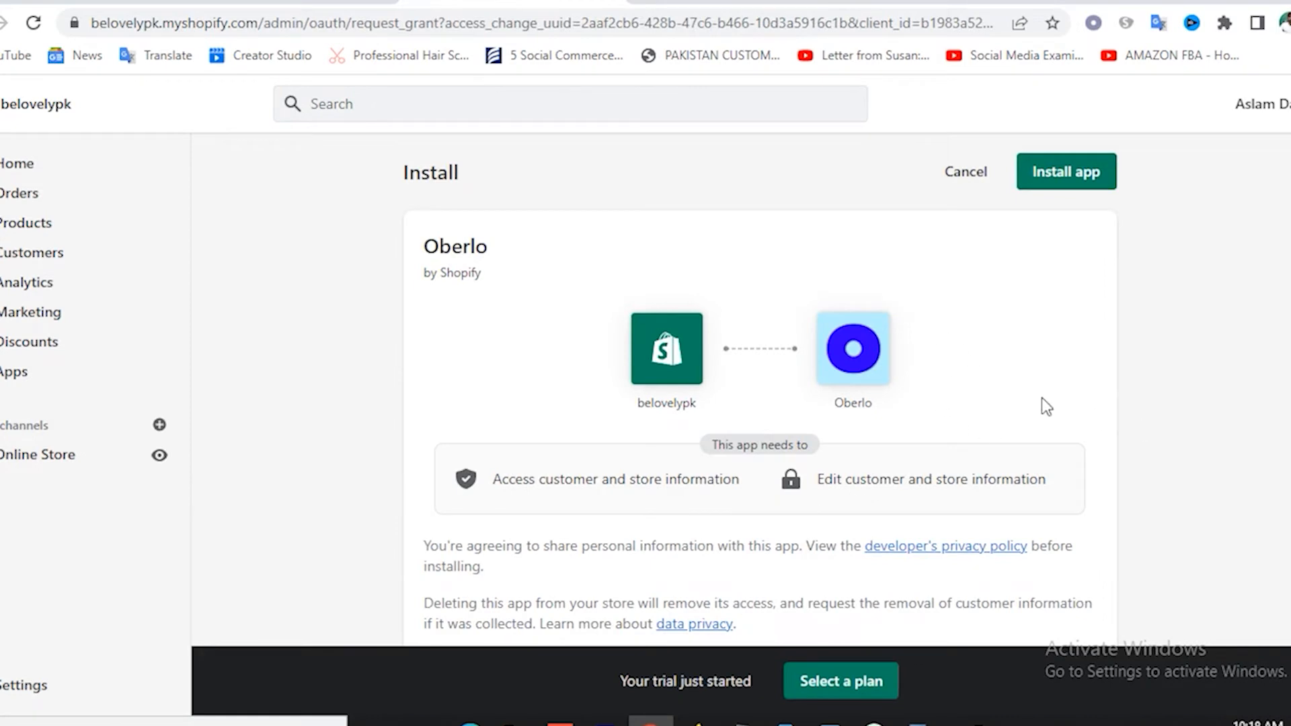
scroll(856, 334, "down", 3)
scroll(804, 341, "up", 3)
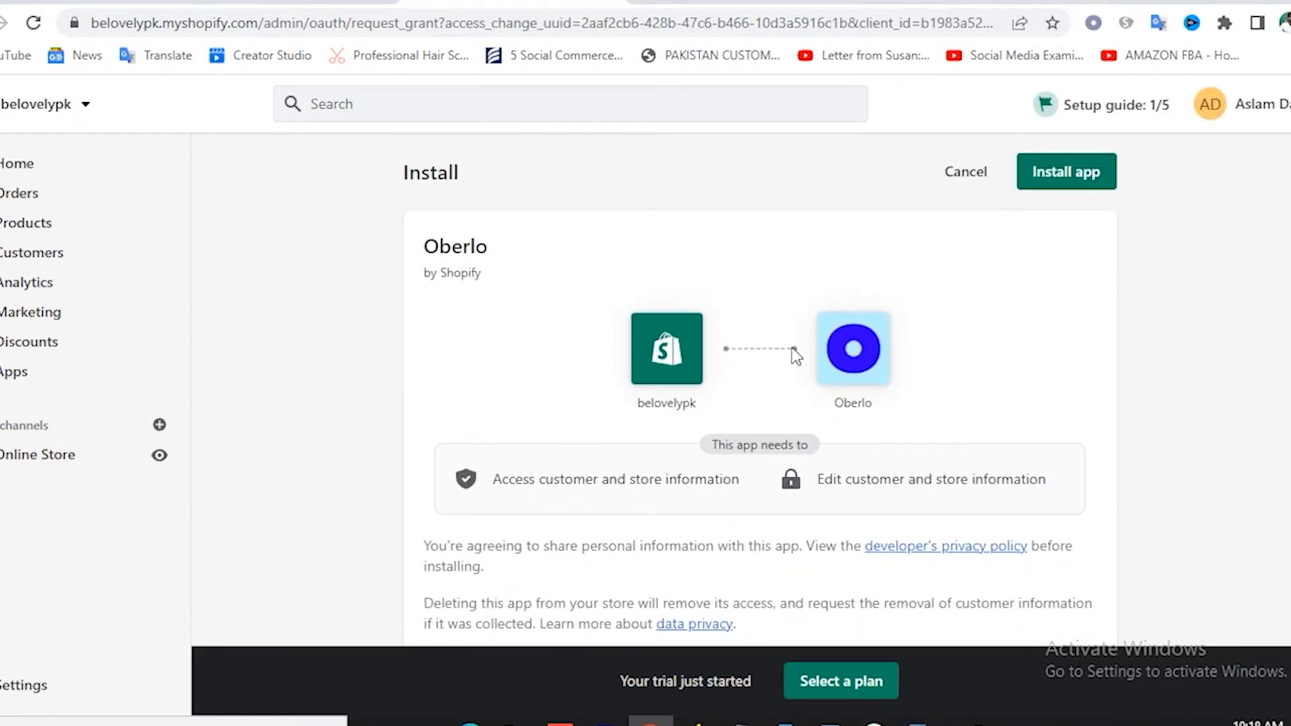
scroll(897, 409, "down", 10)
scroll(897, 407, "up", 10)
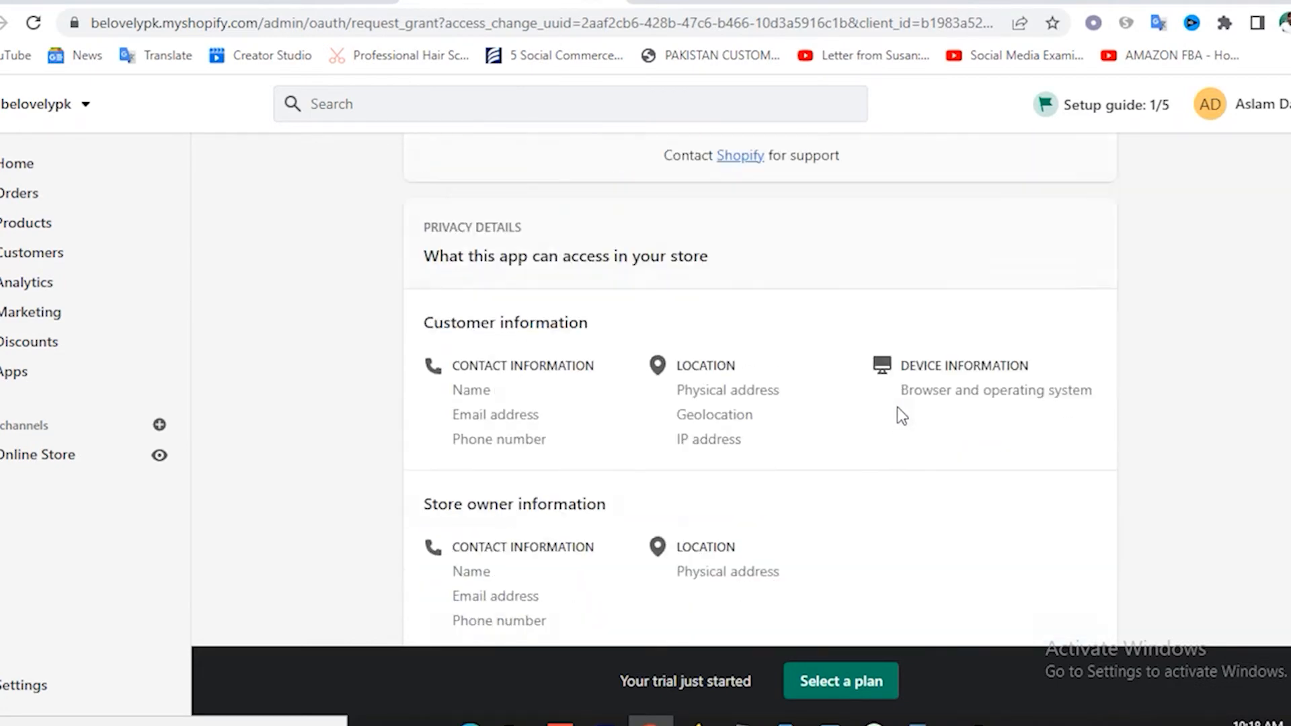
left_click(1084, 176)
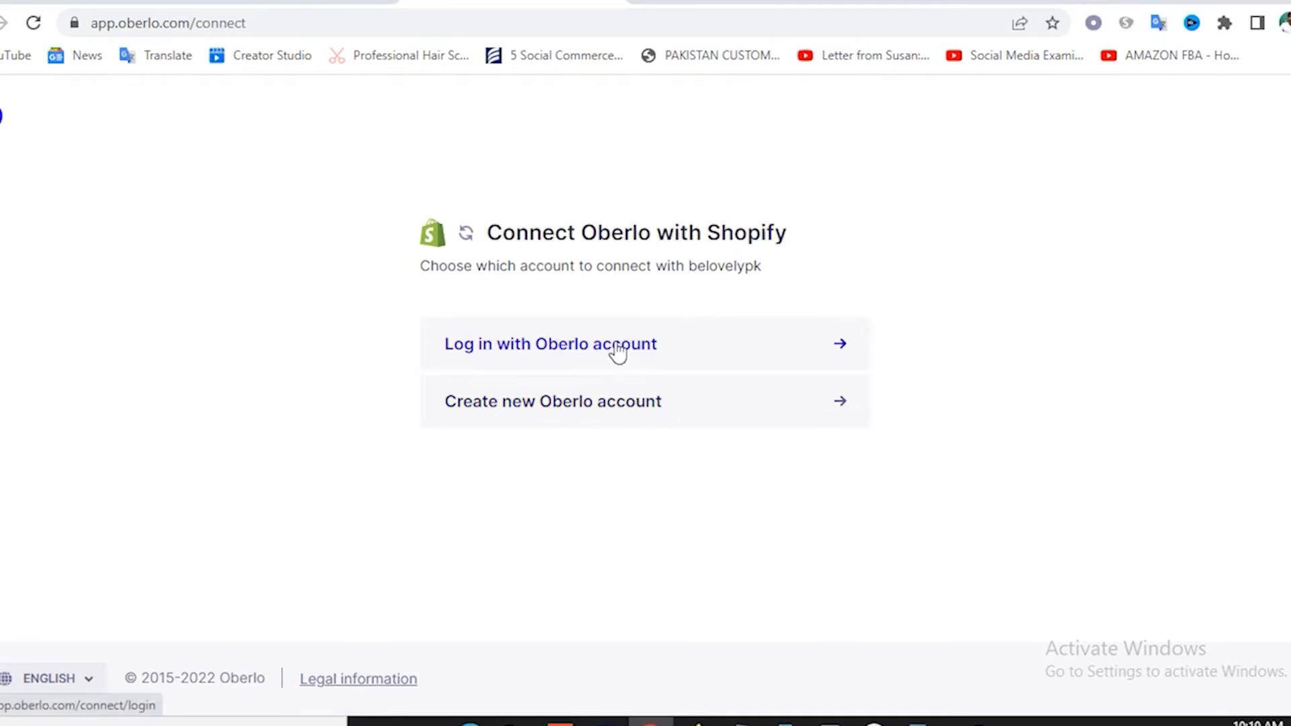
Create a free Oberlo account using a saved e-mail address and a password.
left_click(566, 404)
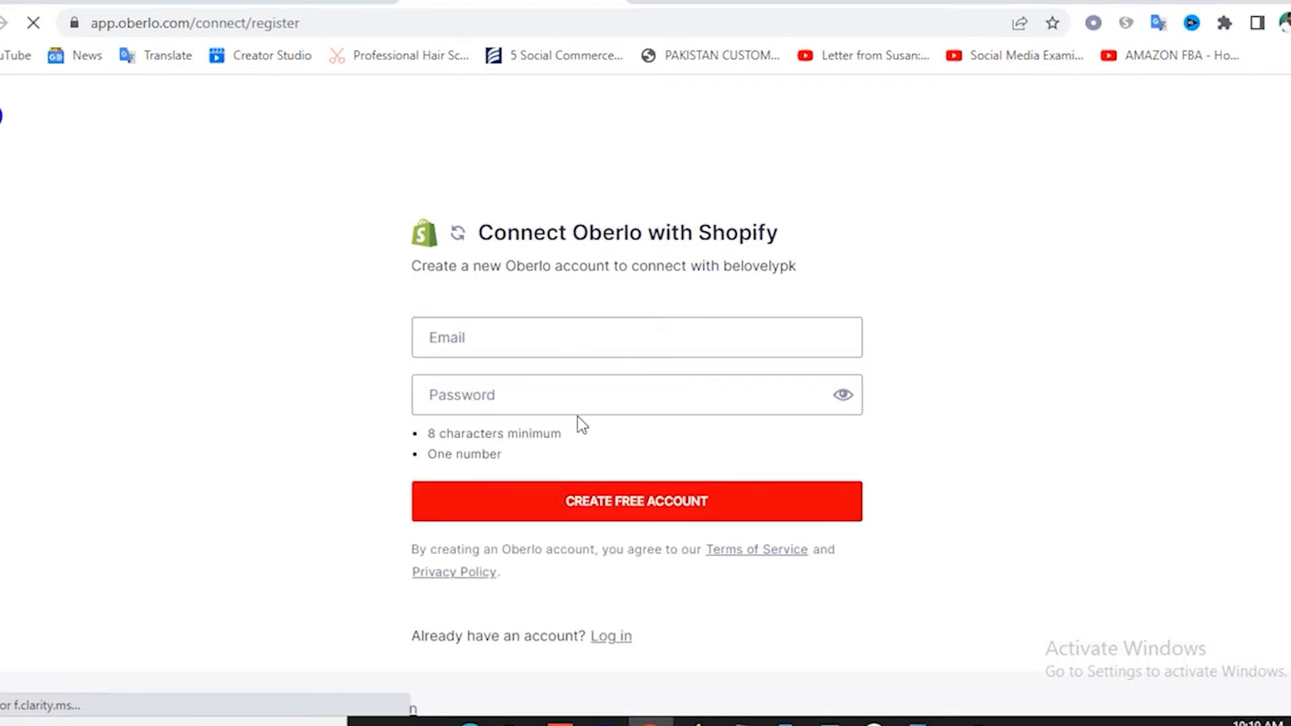
left_click(510, 341)
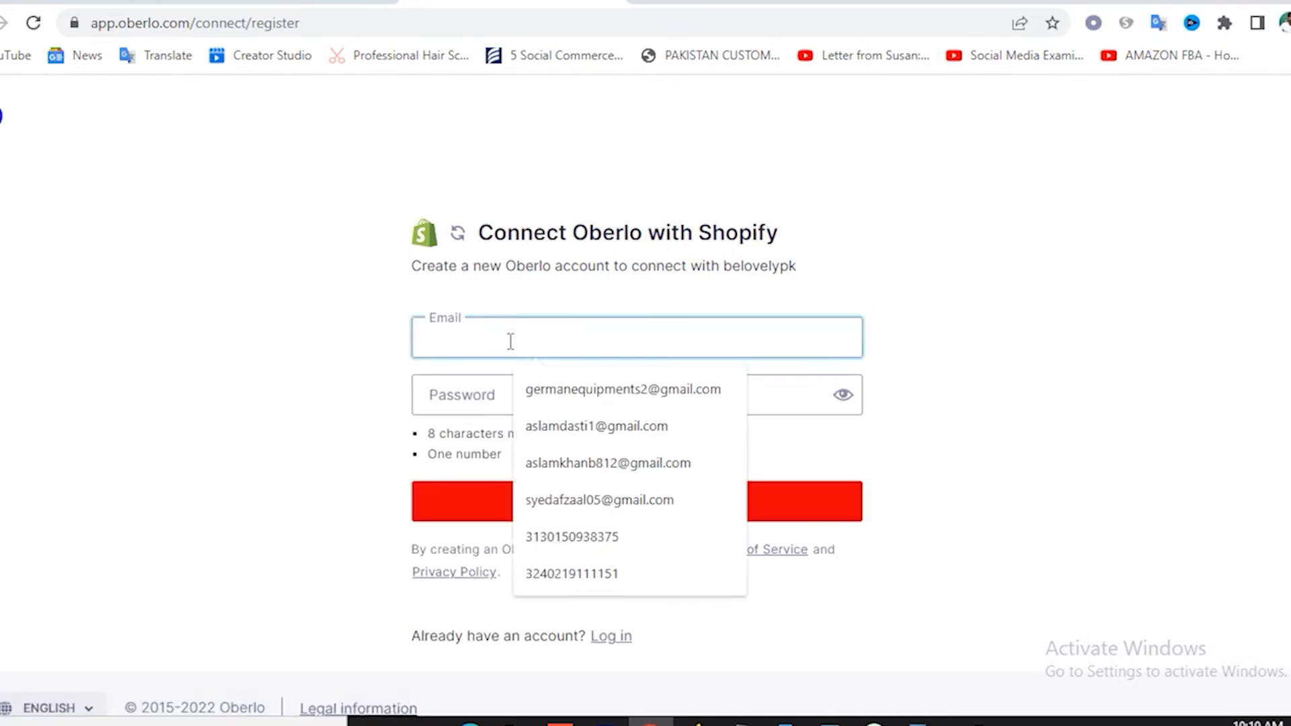
left_click(513, 340)
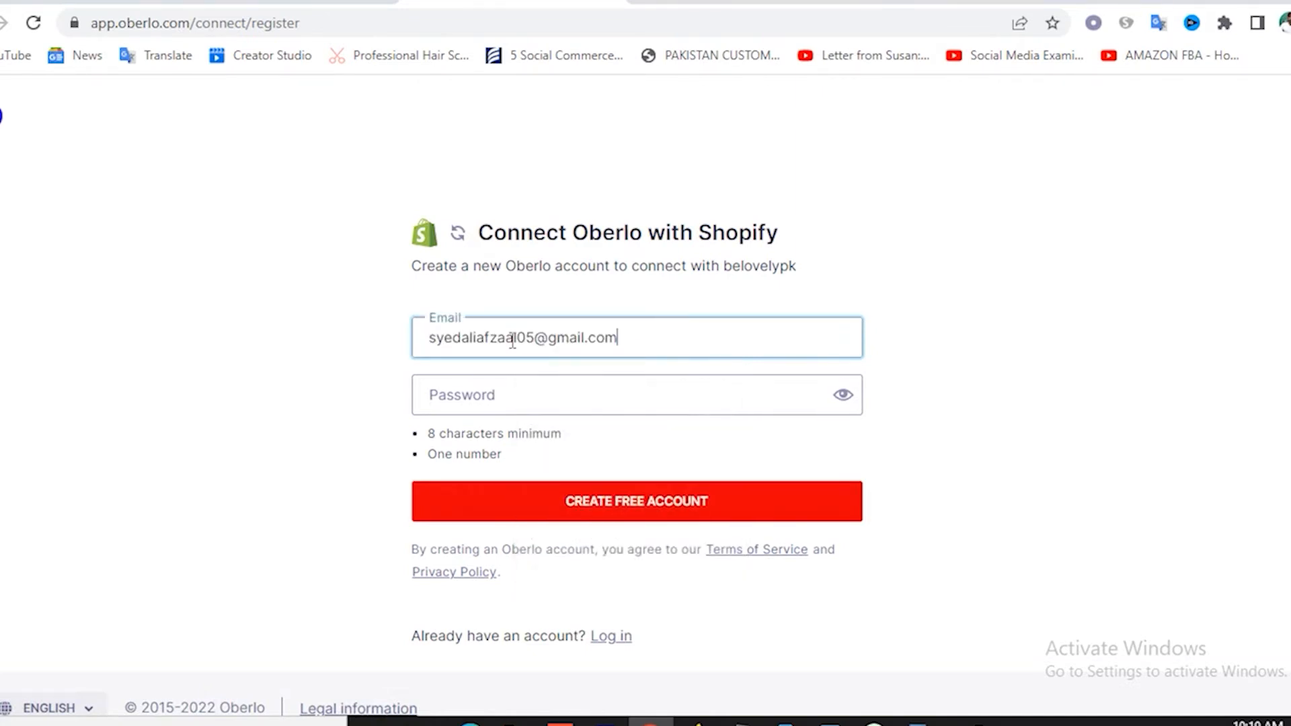
left_click(497, 393)
type("••")
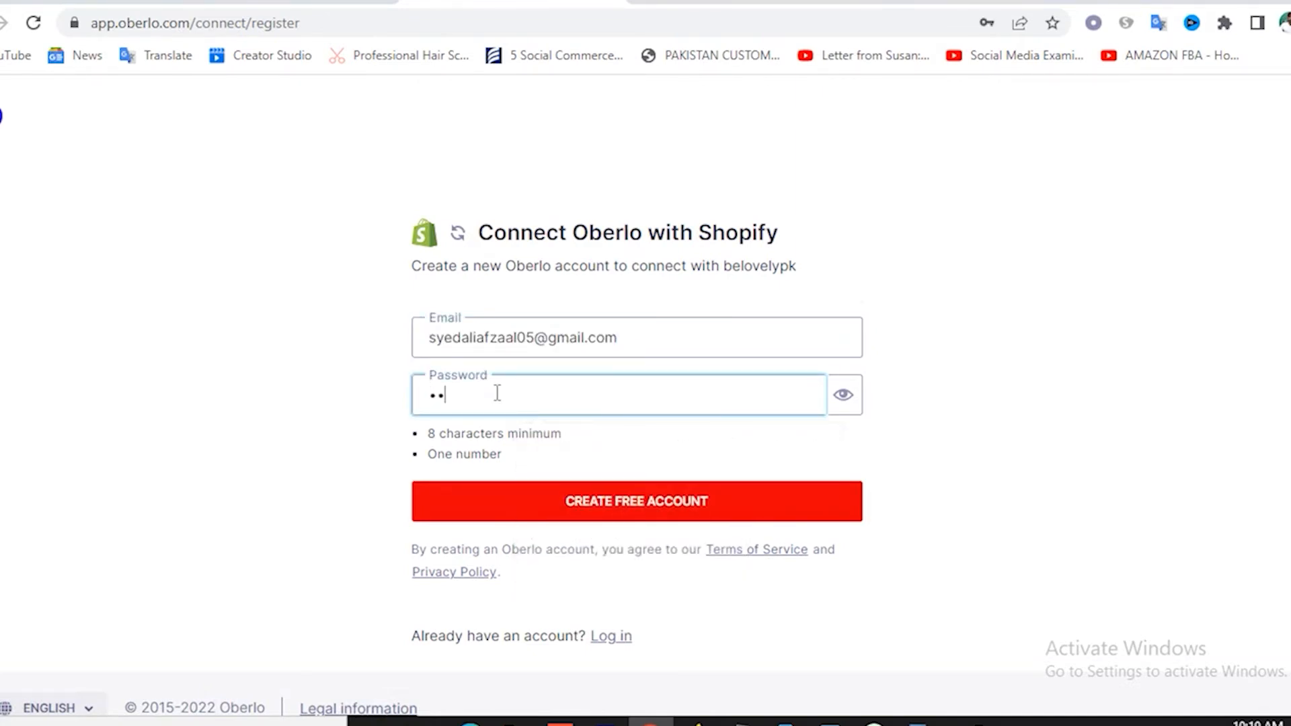
type("••••••")
left_click(632, 509)
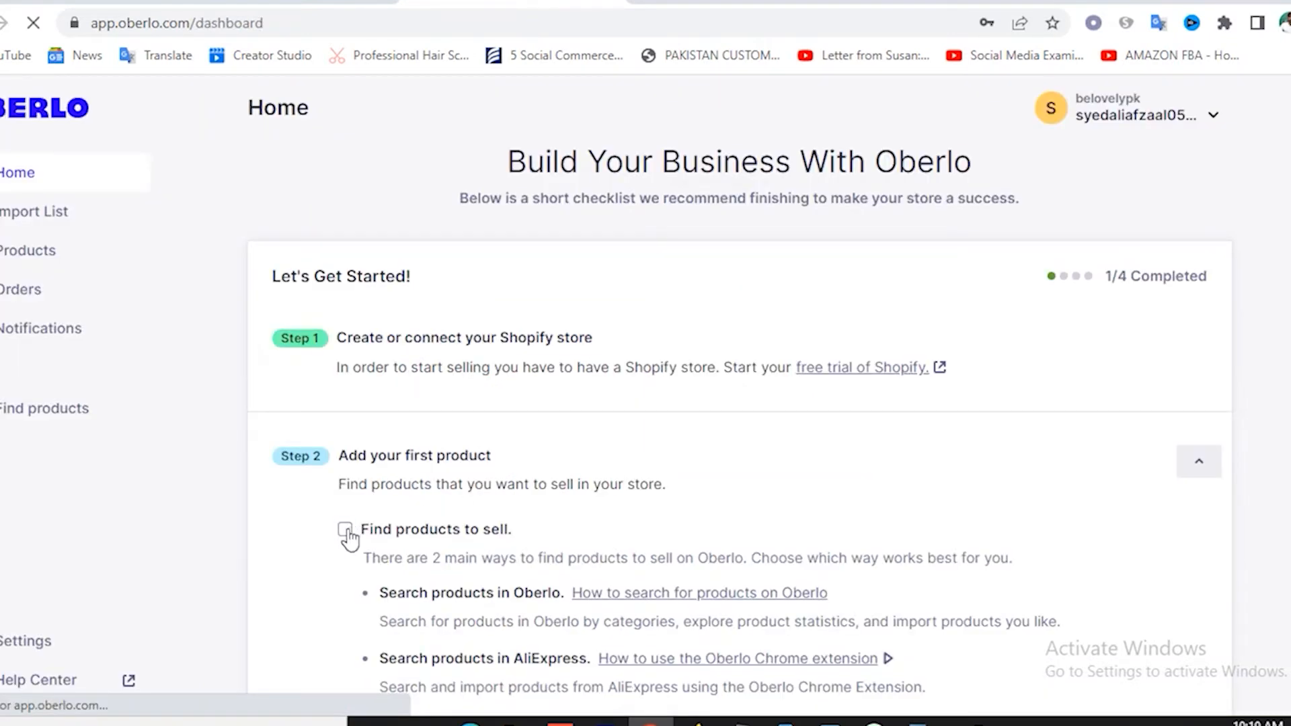
Mark Find products to sell and Import a product to Shopify as done.
left_click(350, 531)
scroll(474, 522, "down", 5)
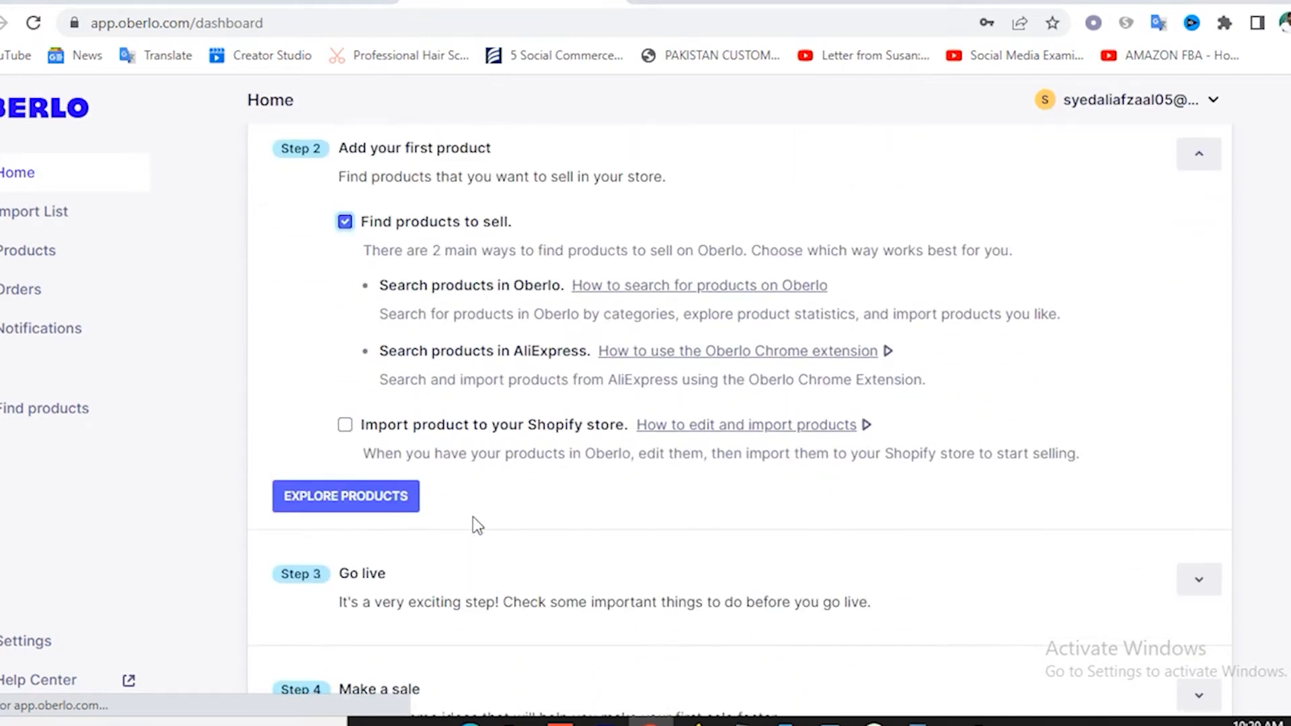
left_click(345, 425)
scroll(431, 497, "down", 2)
scroll(438, 499, "down", 1)
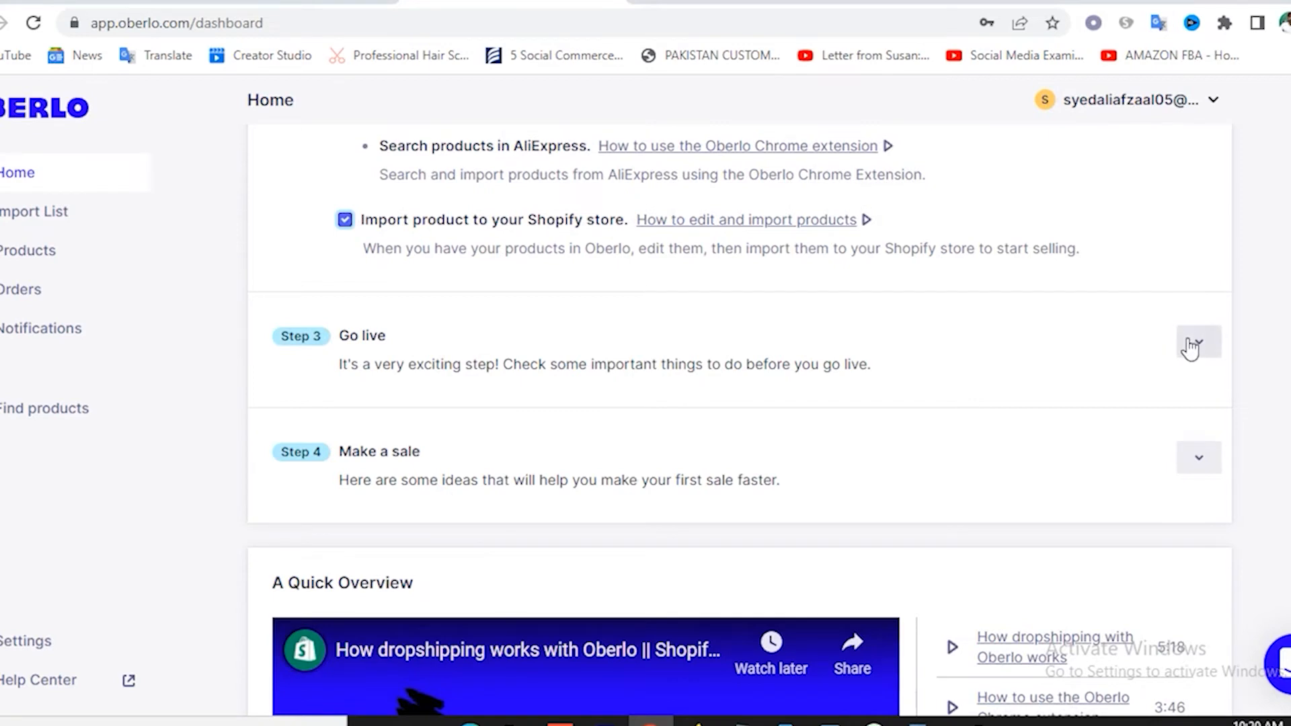
Mark the Go live tasks — design, shipping settings, Shopify plan, store password — as done.
left_click(1198, 342)
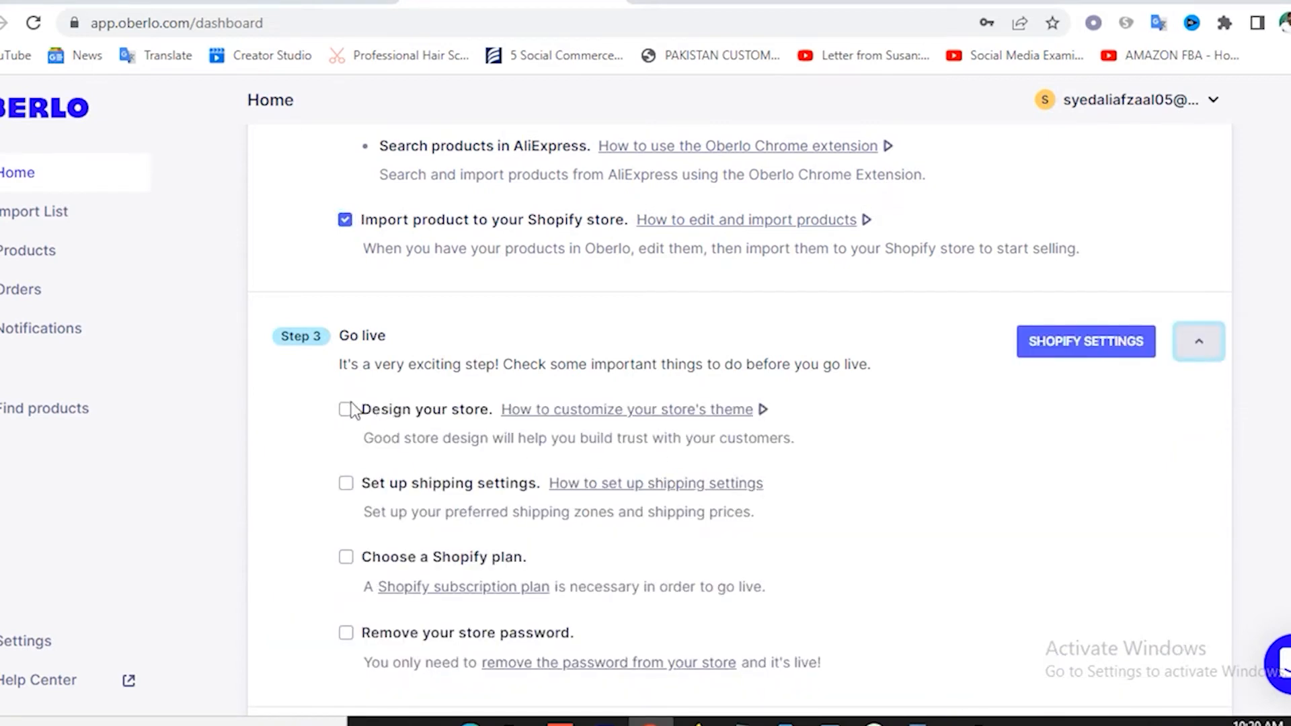
left_click(346, 411)
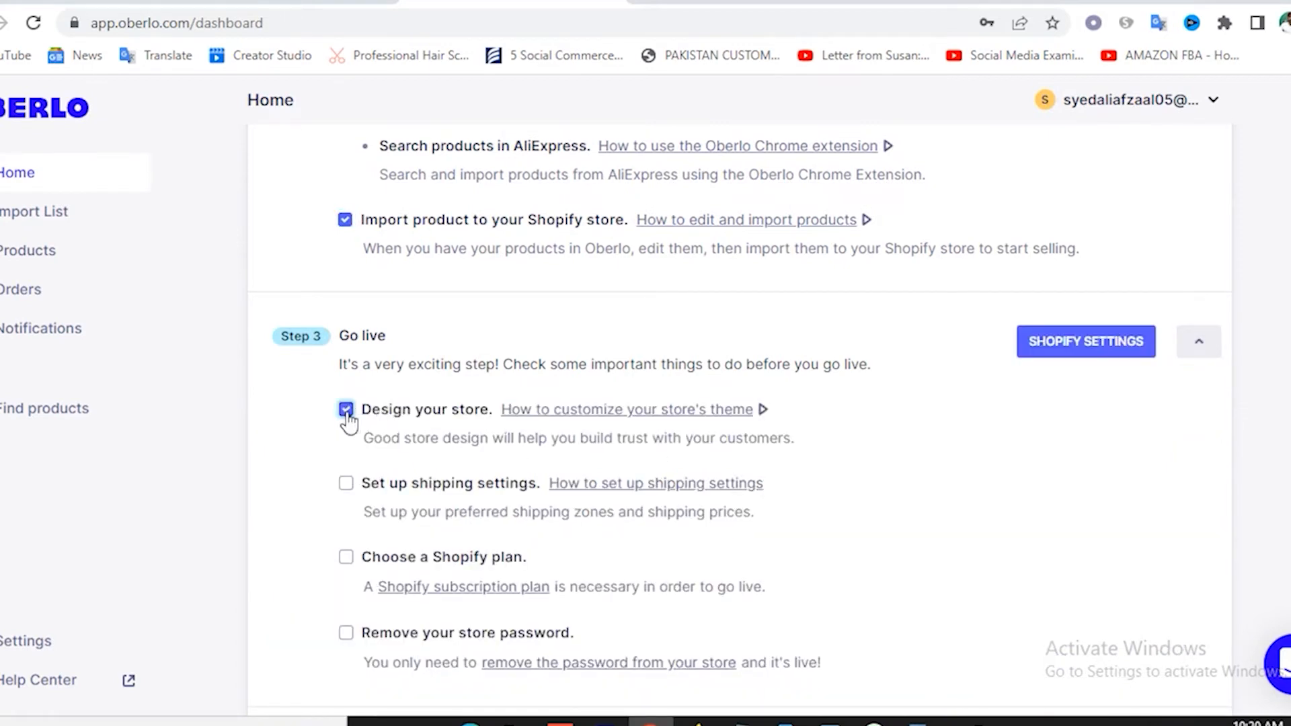
left_click(346, 483)
left_click(345, 557)
scroll(289, 514, "down", 3)
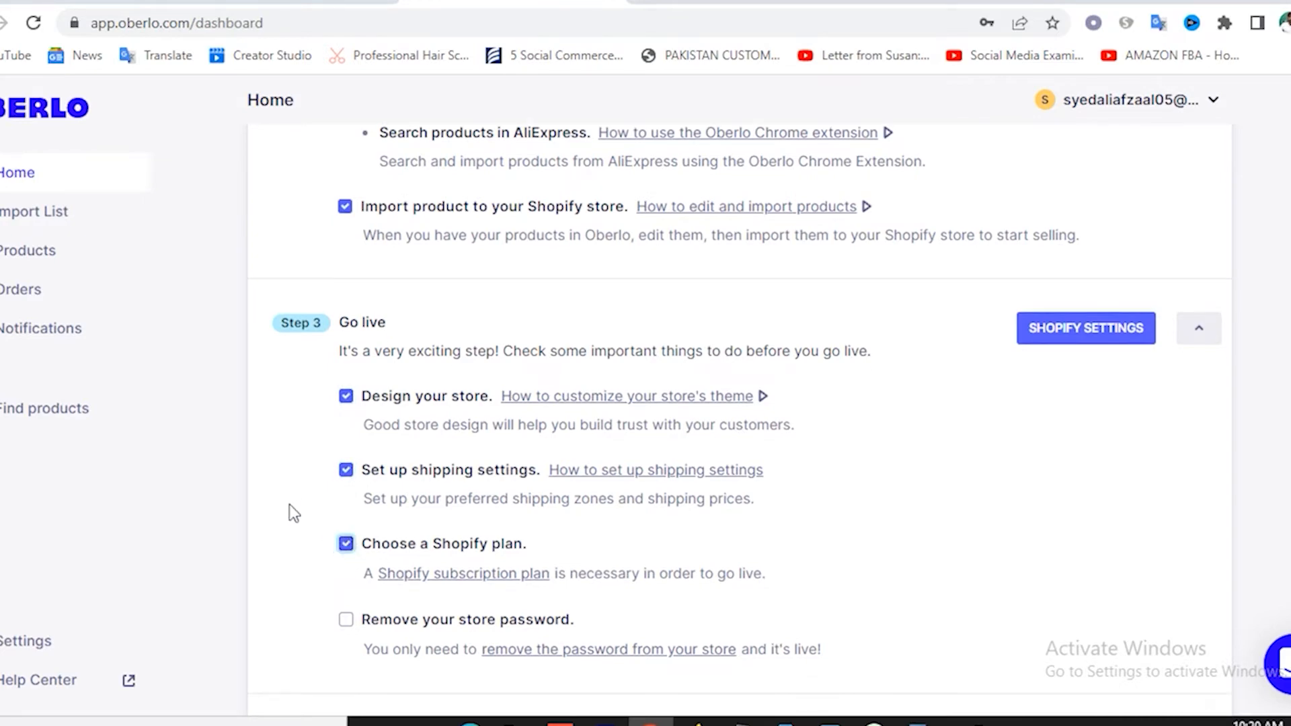
left_click(346, 429)
scroll(342, 510, "down", 1)
scroll(342, 502, "down", 1)
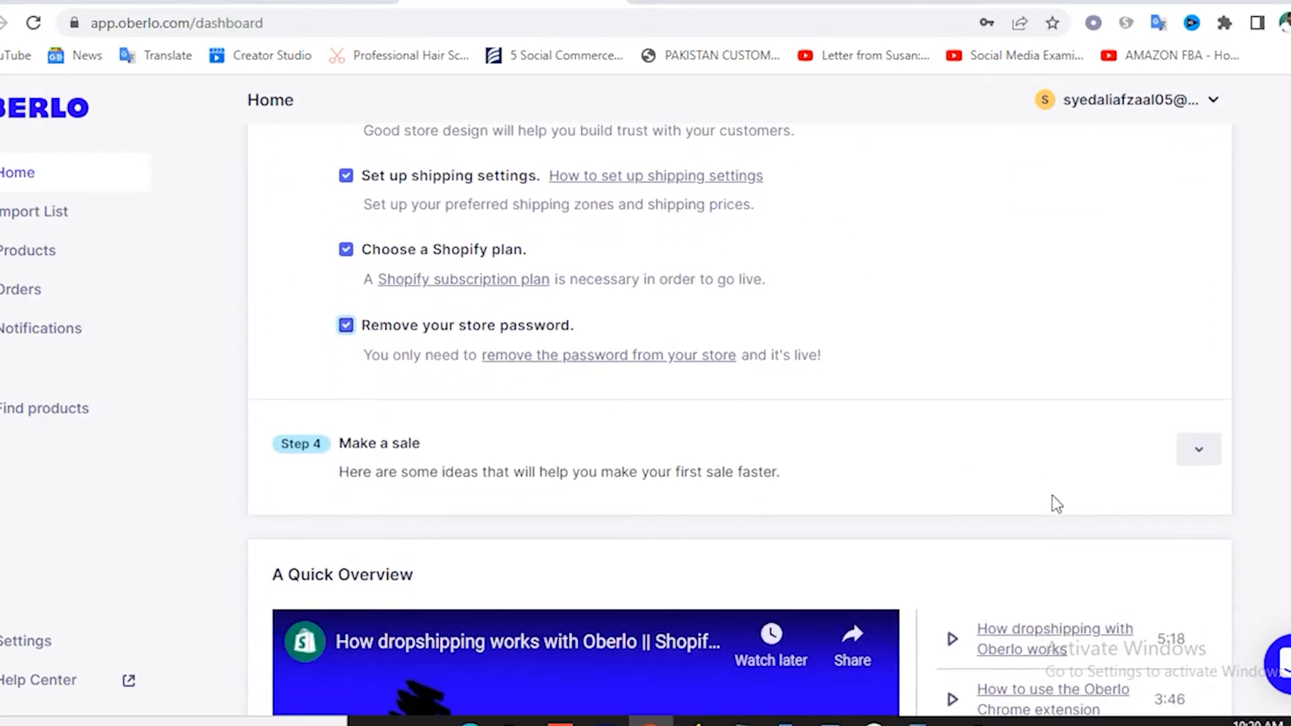
Mark the Step 4 Make a sale Optimize and Advertise tasks done, then open Import List.
left_click(1198, 452)
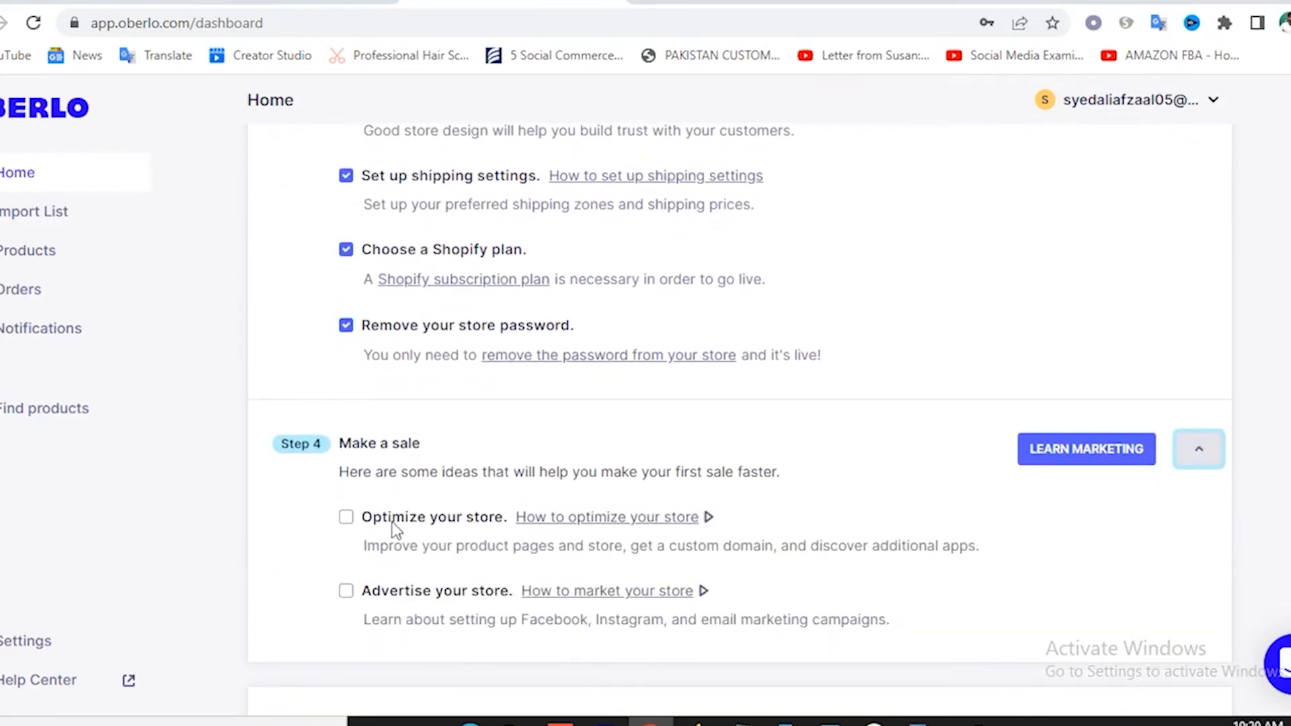
left_click(346, 591)
scroll(345, 592, "down", 6)
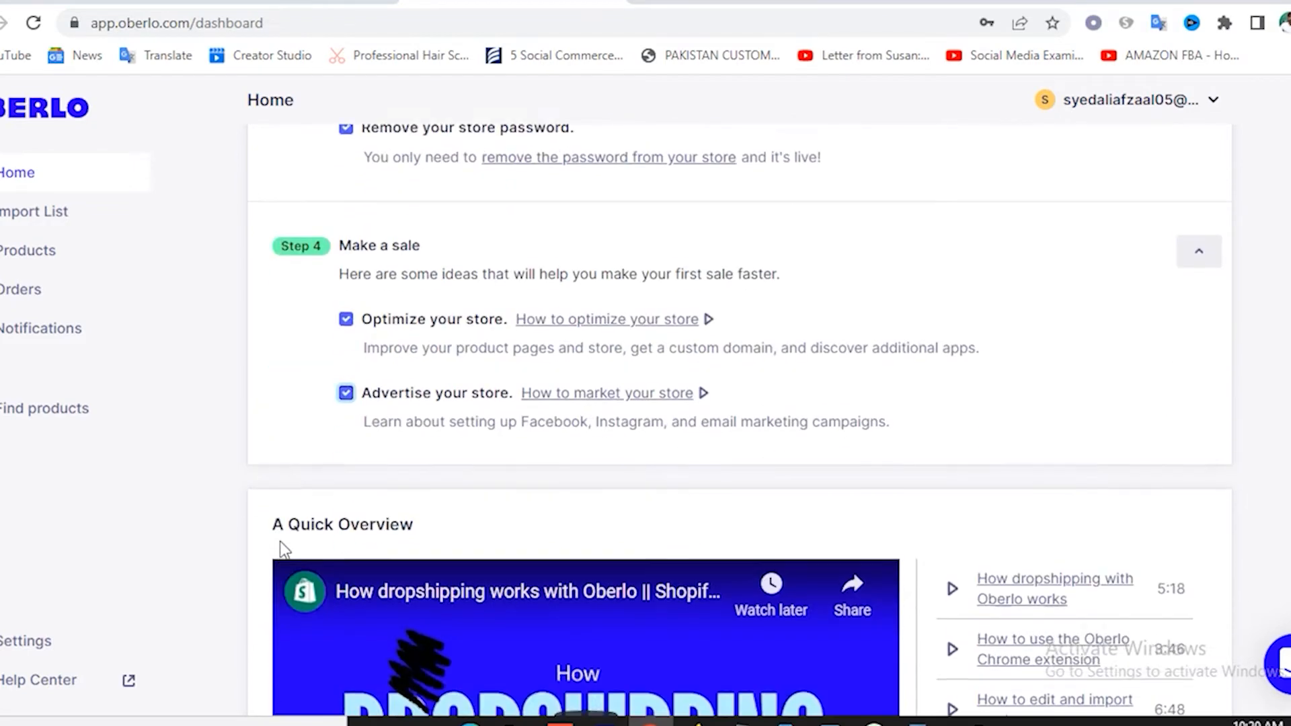
scroll(683, 474, "up", 10)
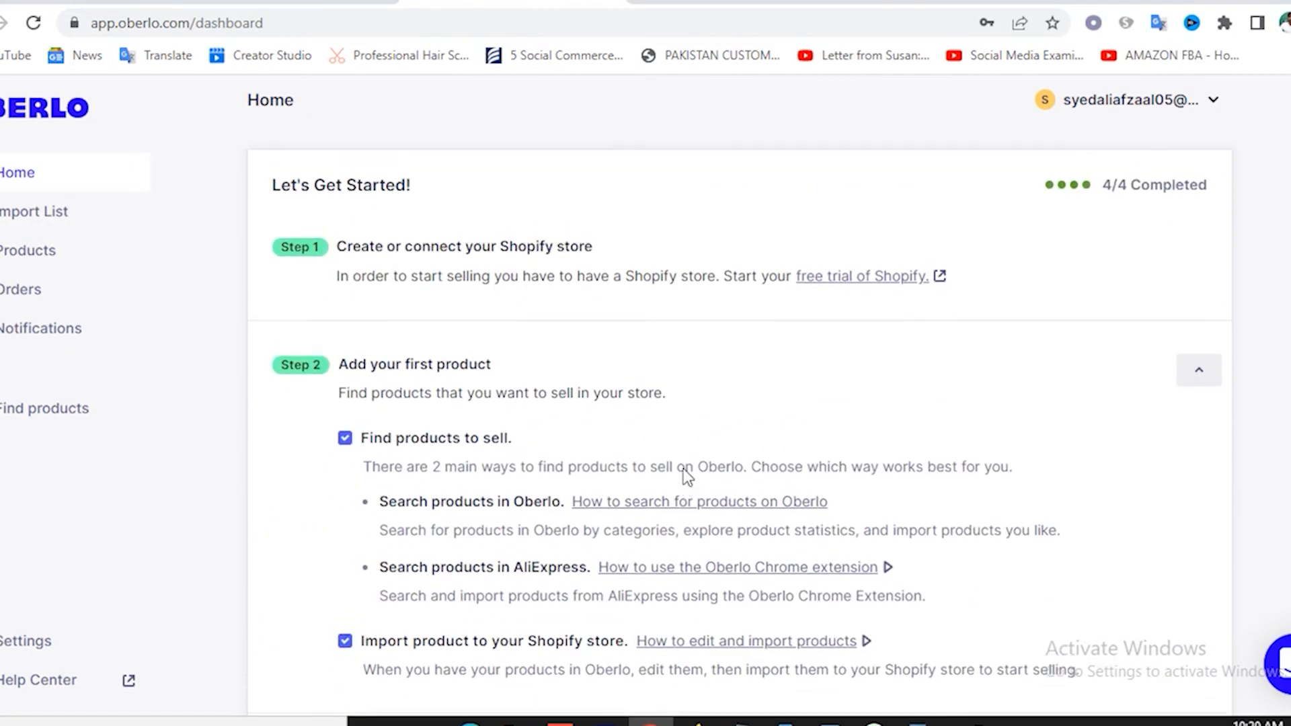
scroll(685, 477, "down", 5)
scroll(685, 478, "up", 8)
scroll(685, 477, "down", 10)
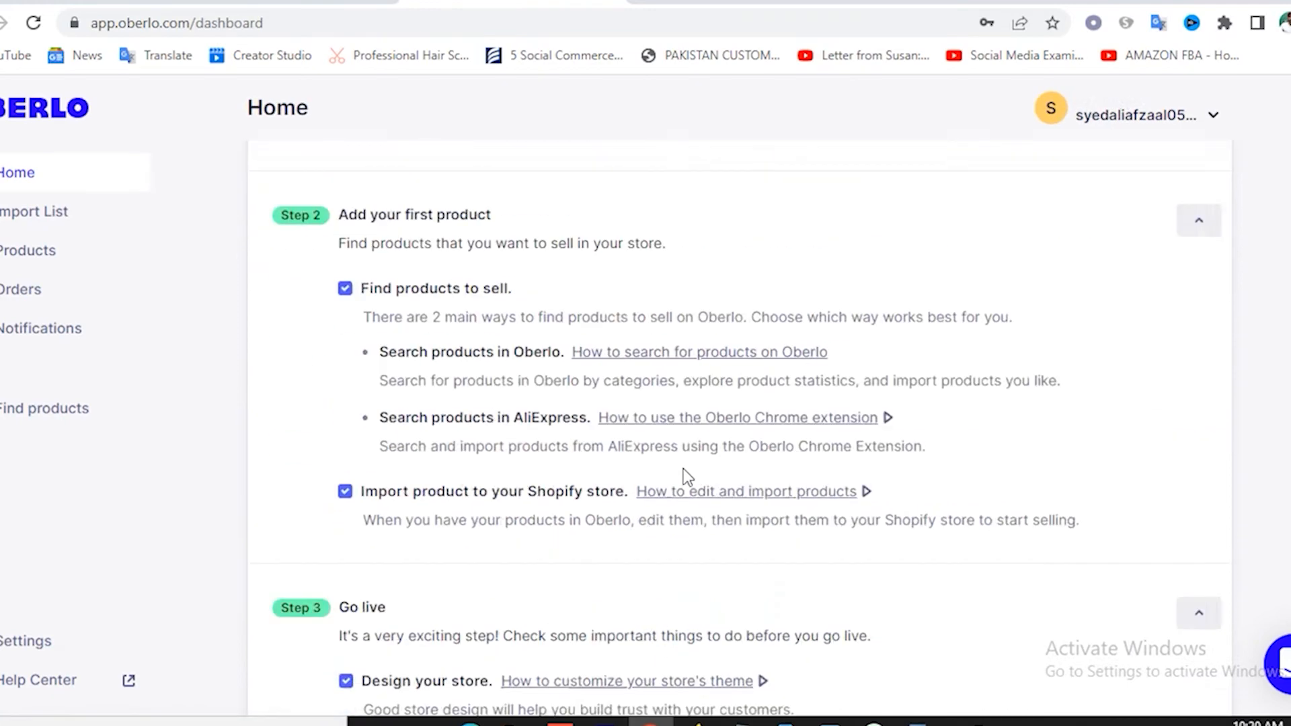
scroll(686, 478, "up", 10)
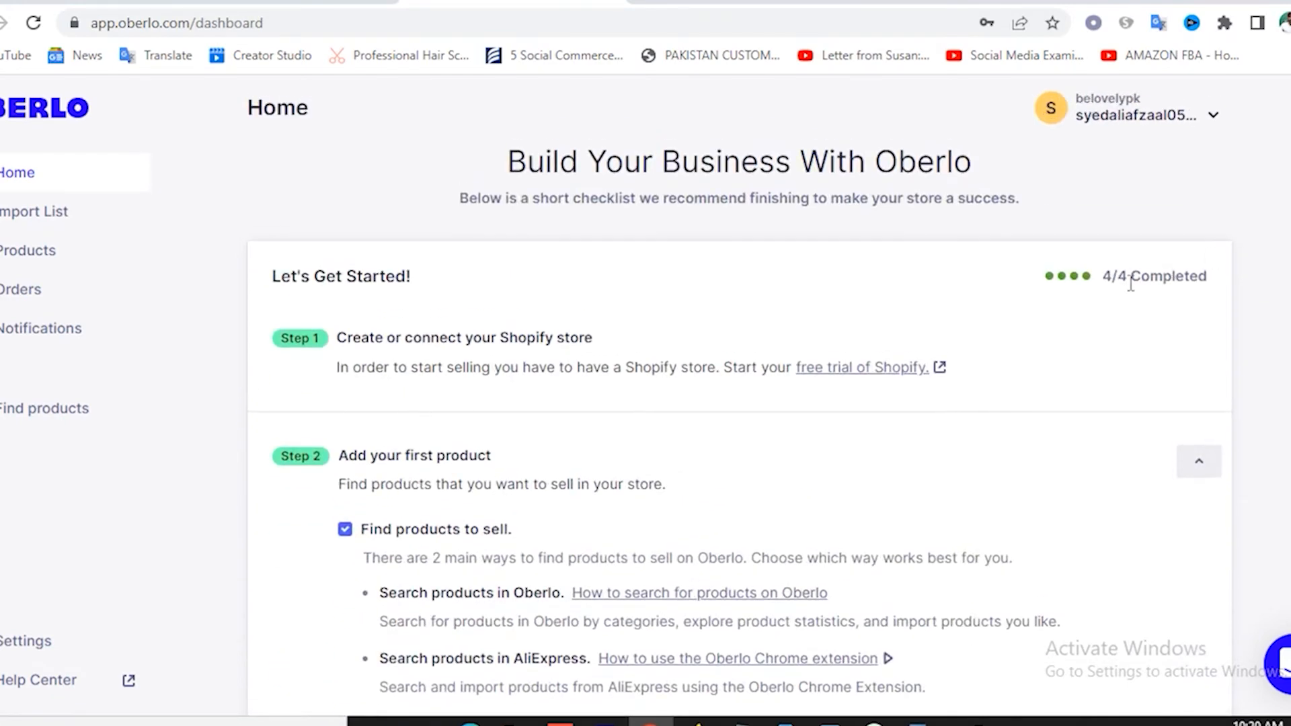
scroll(1228, 354, "down", 10)
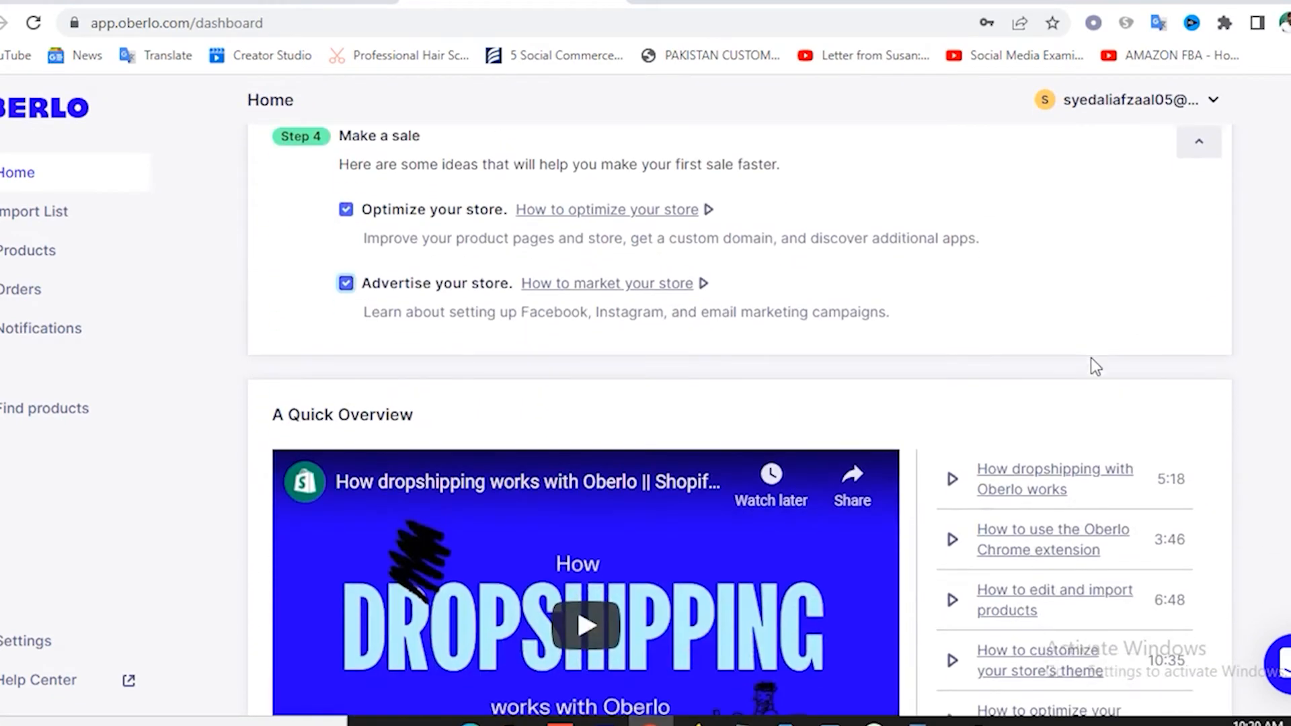
scroll(1095, 366, "up", 3)
left_click(40, 222)
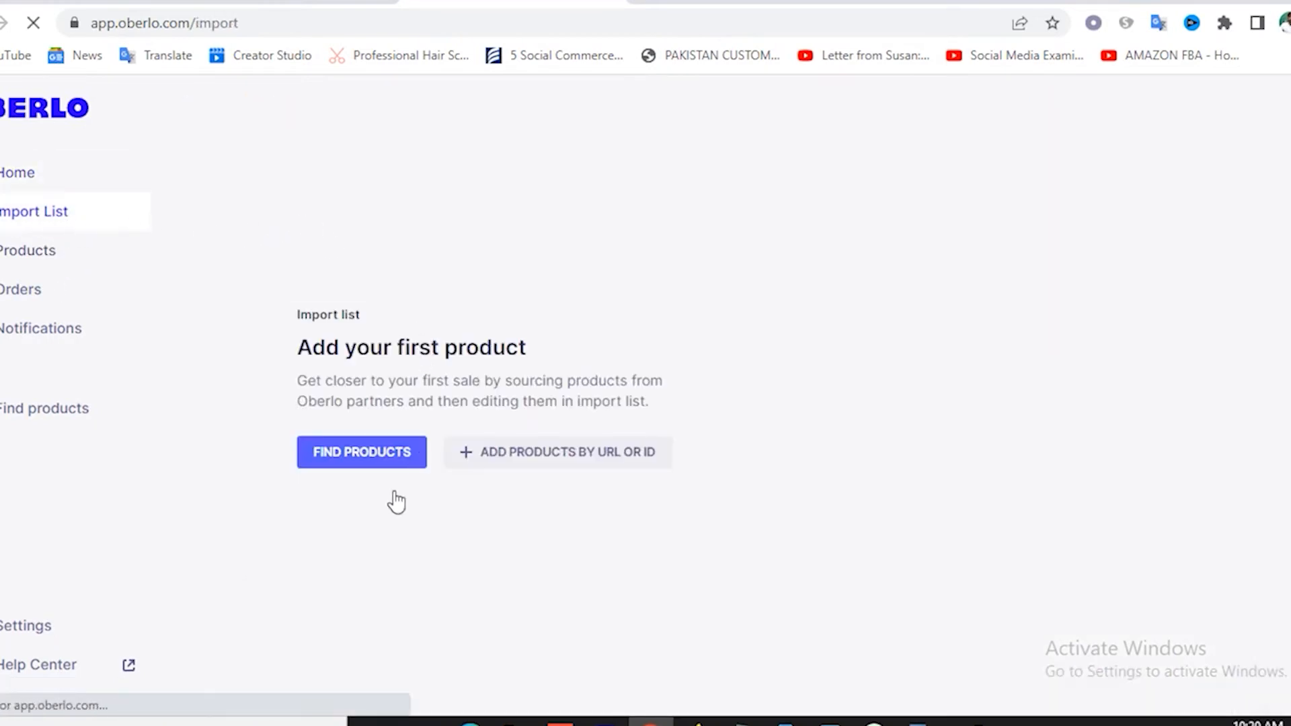
Open Oberlo's Find Product page to browse AliExpress categories, then switch to the AliExpress tab.
left_click(377, 458)
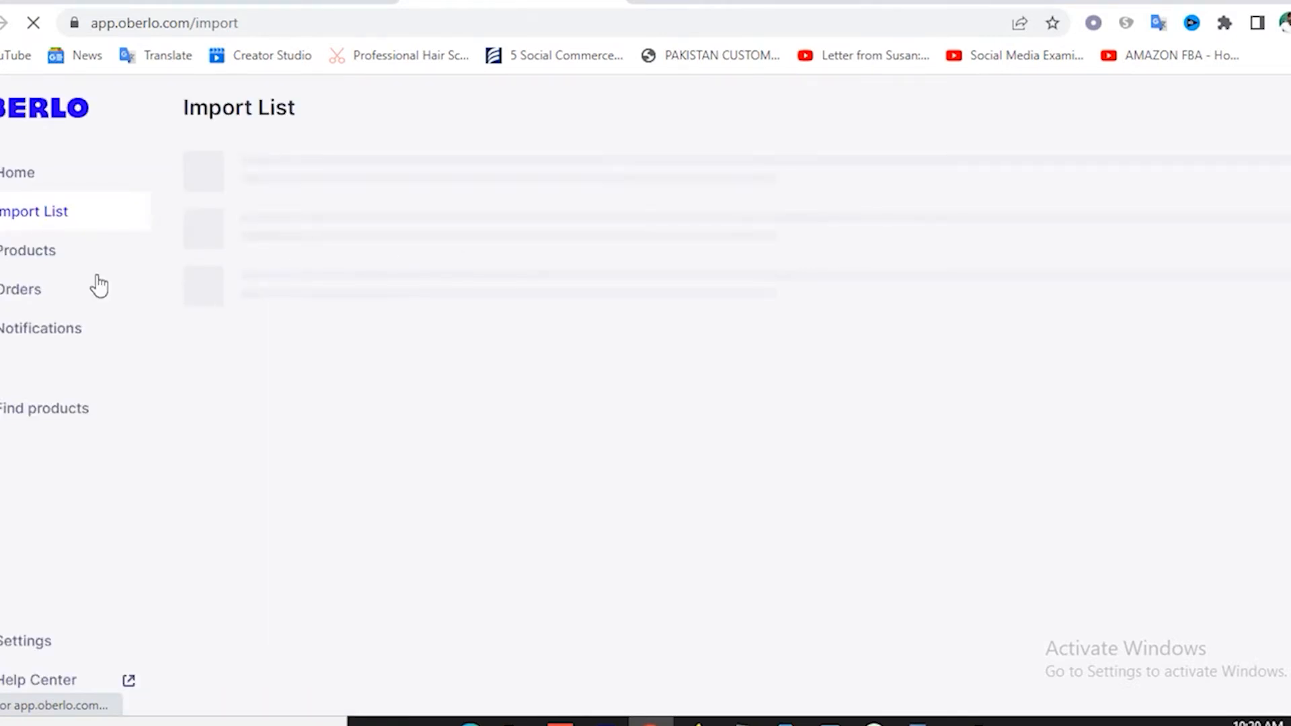
left_click(22, 264)
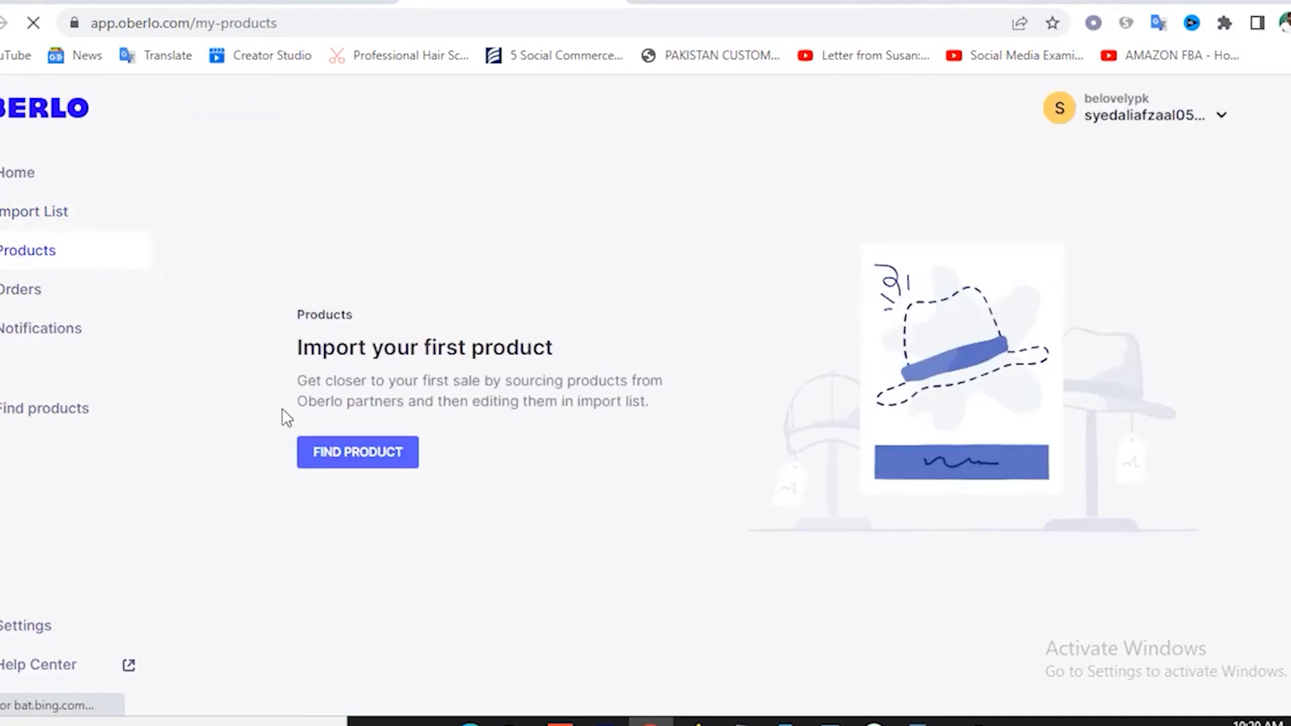
left_click(355, 455)
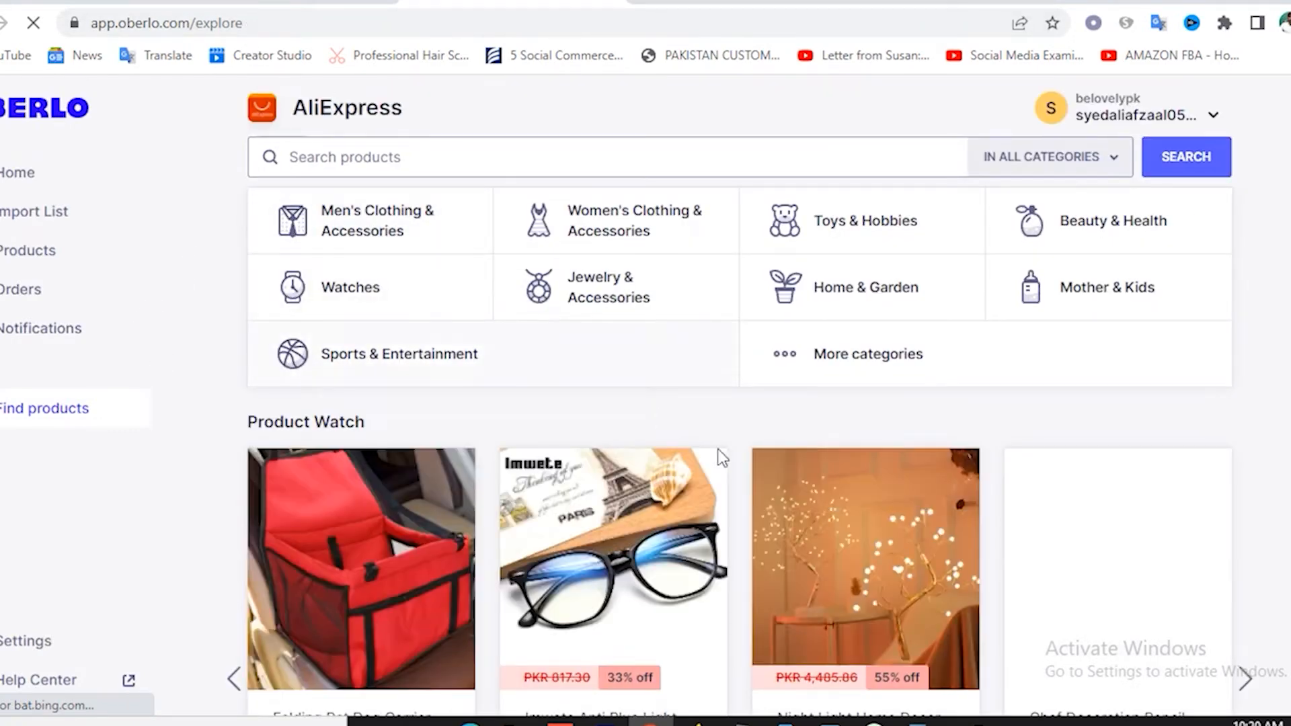
scroll(644, 394, "down", 3)
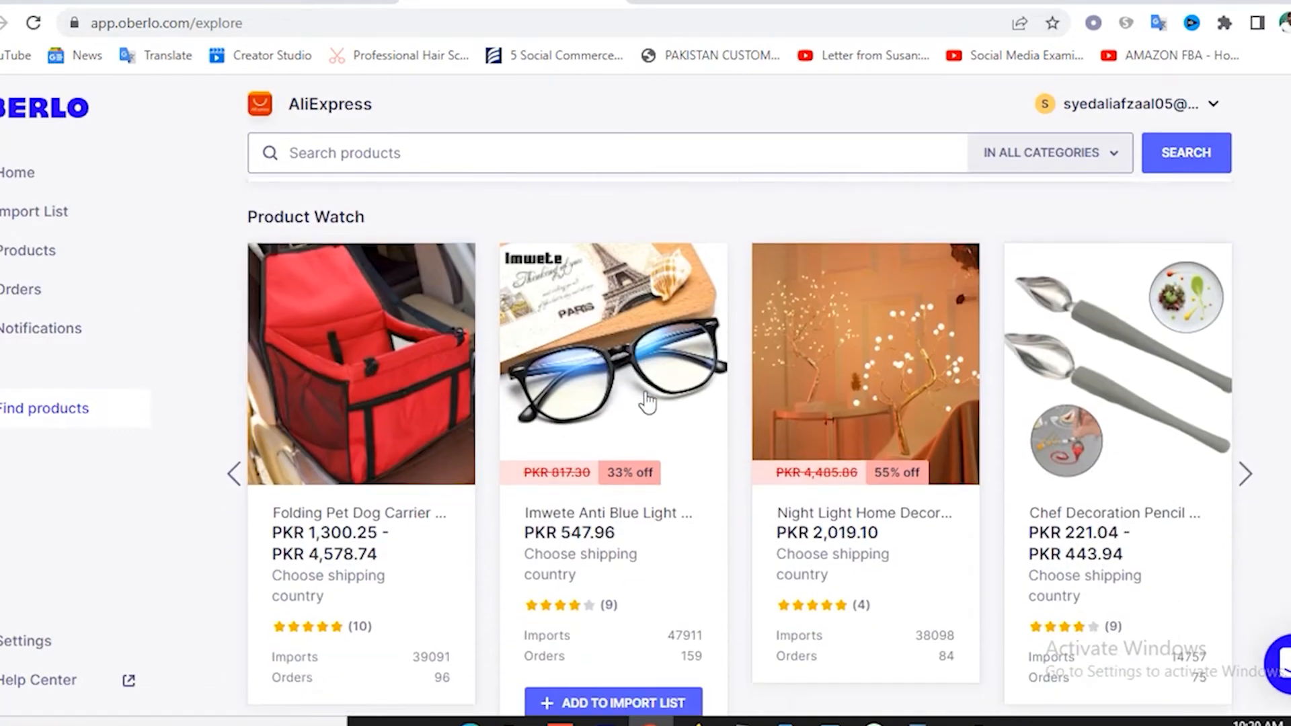
scroll(697, 419, "down", 3)
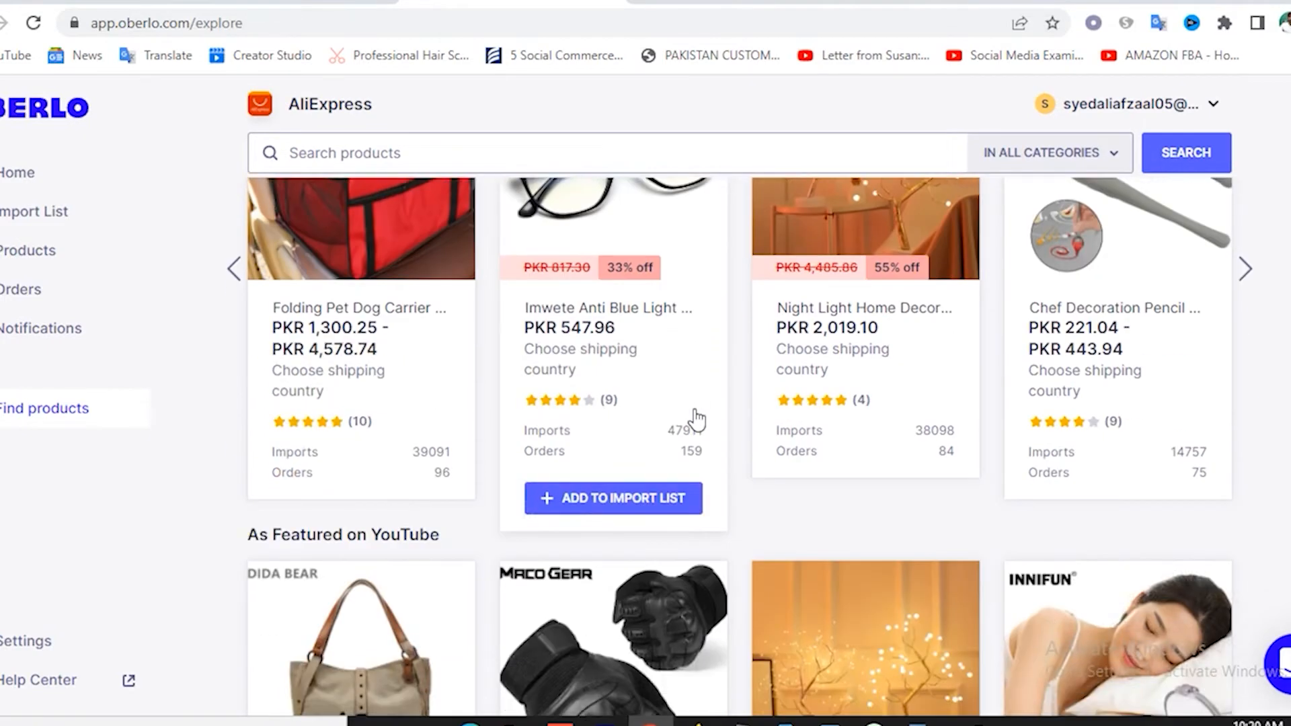
scroll(697, 420, "down", 2)
scroll(696, 410, "up", 8)
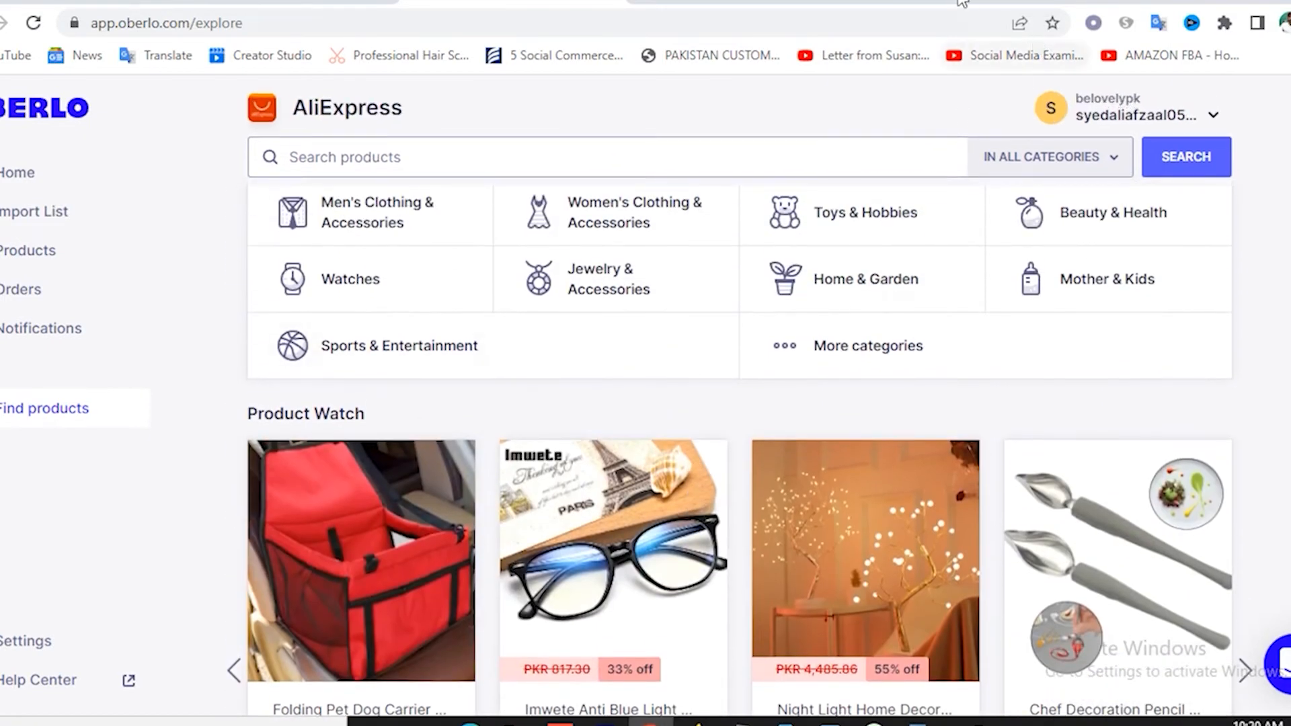
left_click(963, 3)
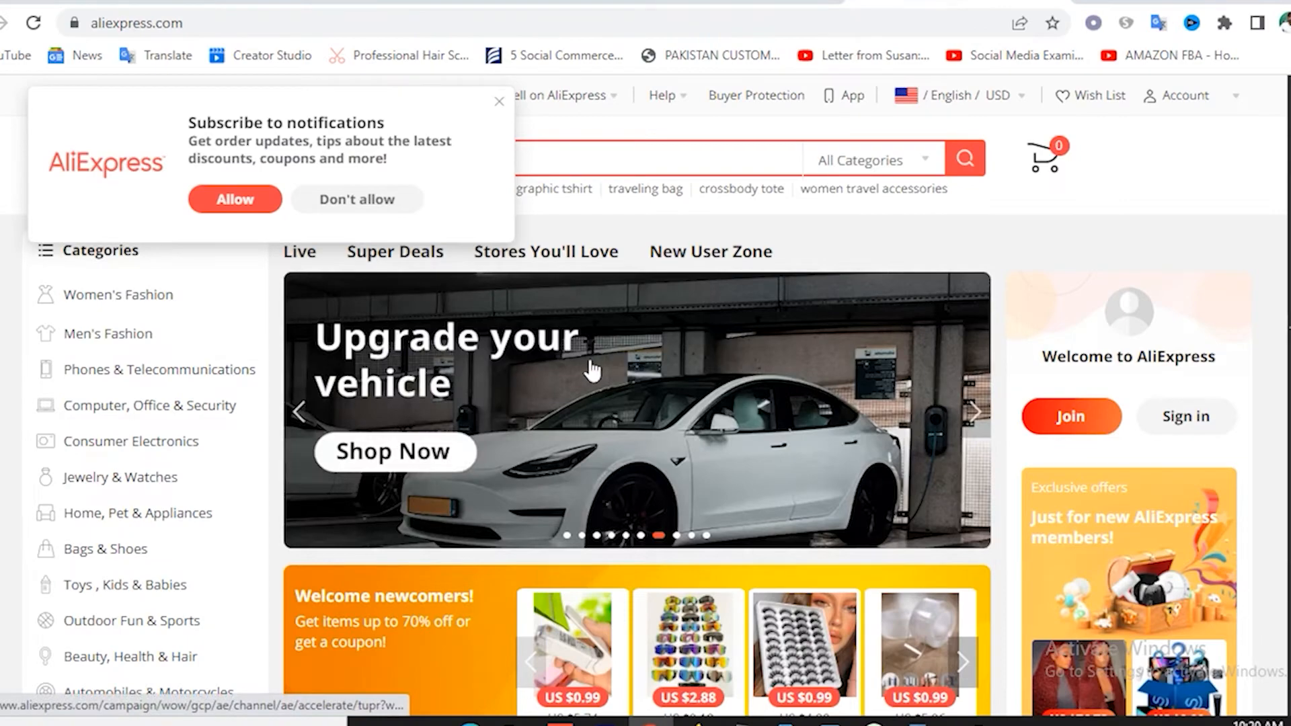
scroll(592, 370, "down", 8)
scroll(643, 346, "down", 3)
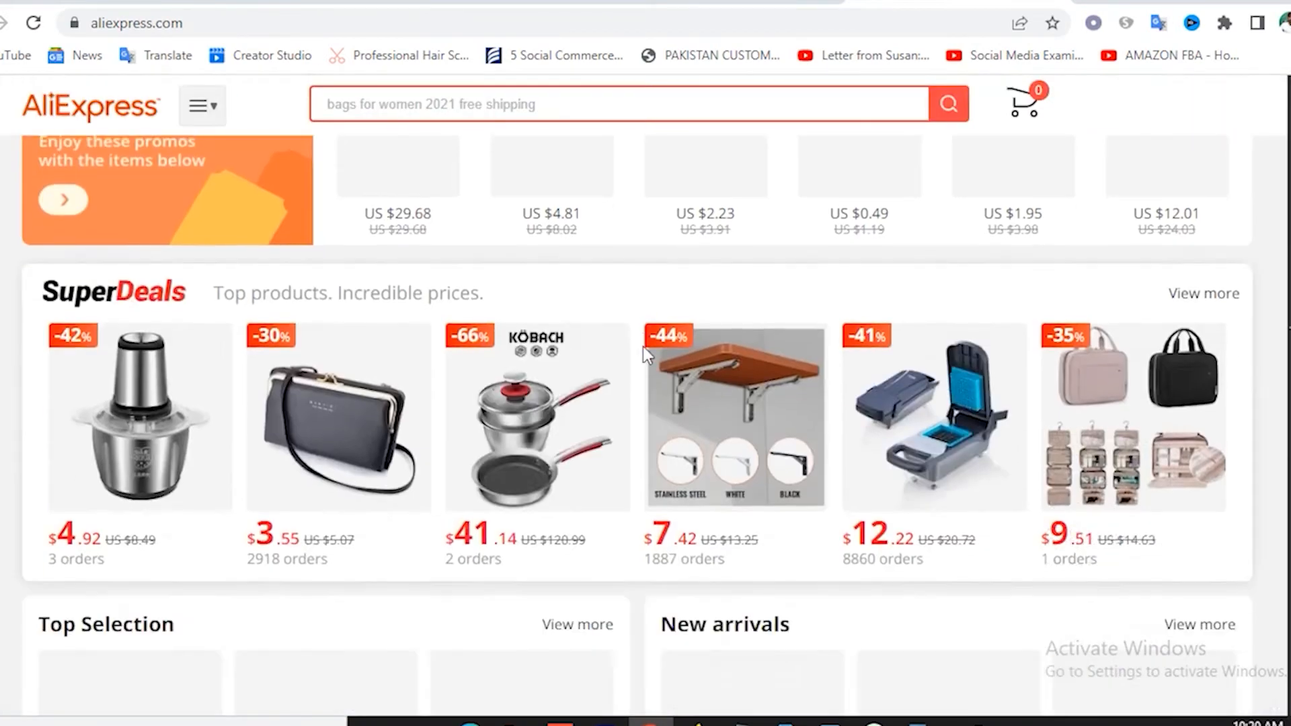
scroll(643, 346, "up", 10)
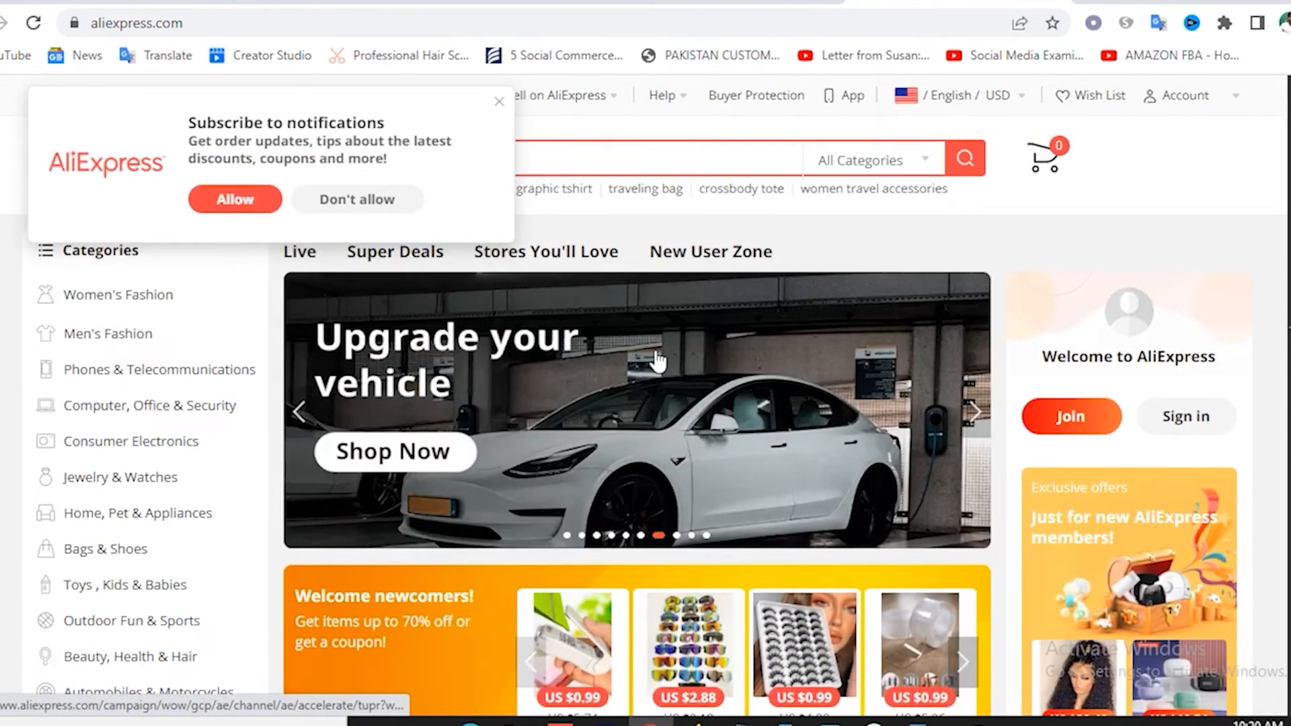
scroll(660, 376, "down", 4)
scroll(705, 290, "up", 4)
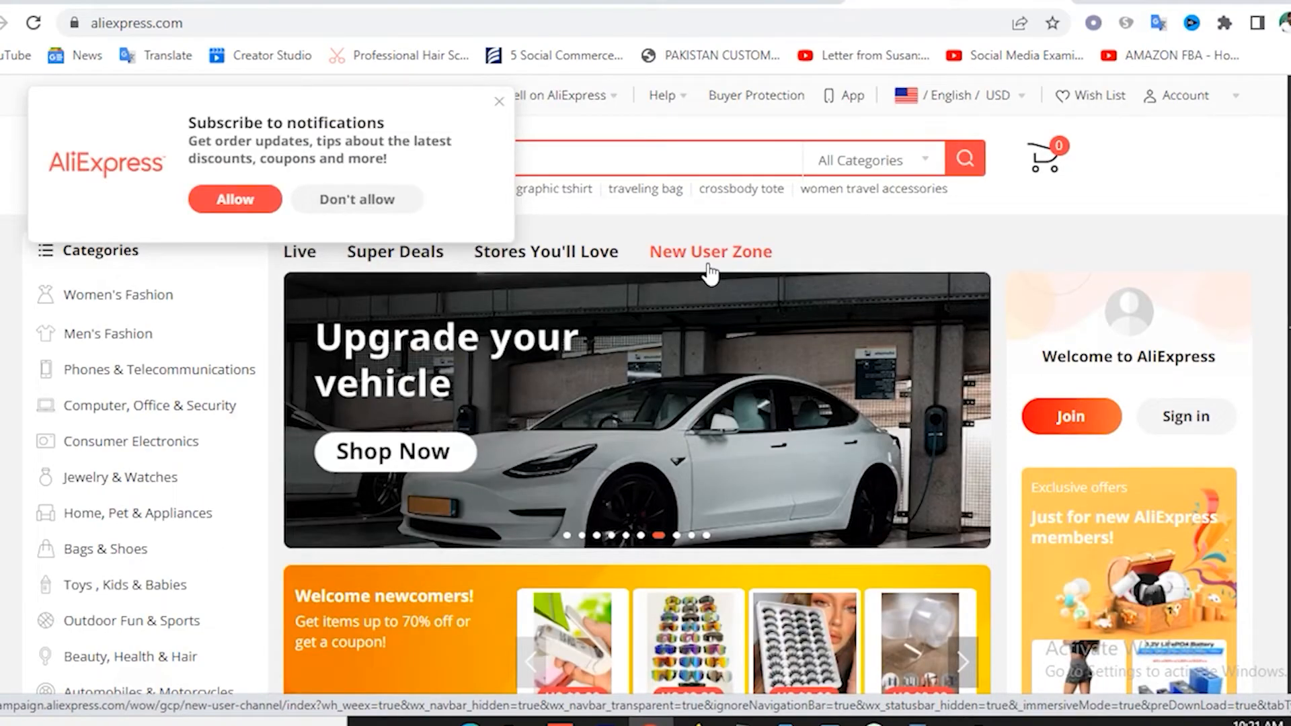
Search Google for 'oberlo chrome' and open the Oberlo Aliexpress.com Product Importer Web Store listing.
left_click(1100, 5)
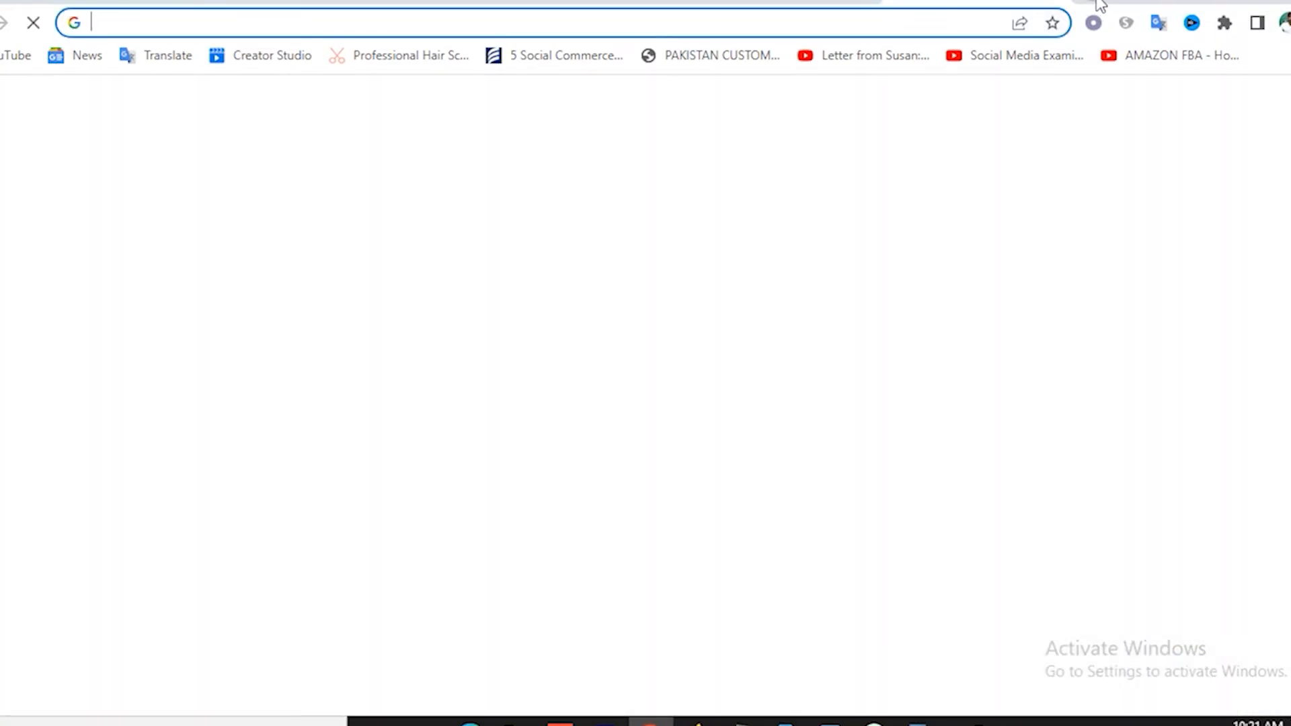
type("ober")
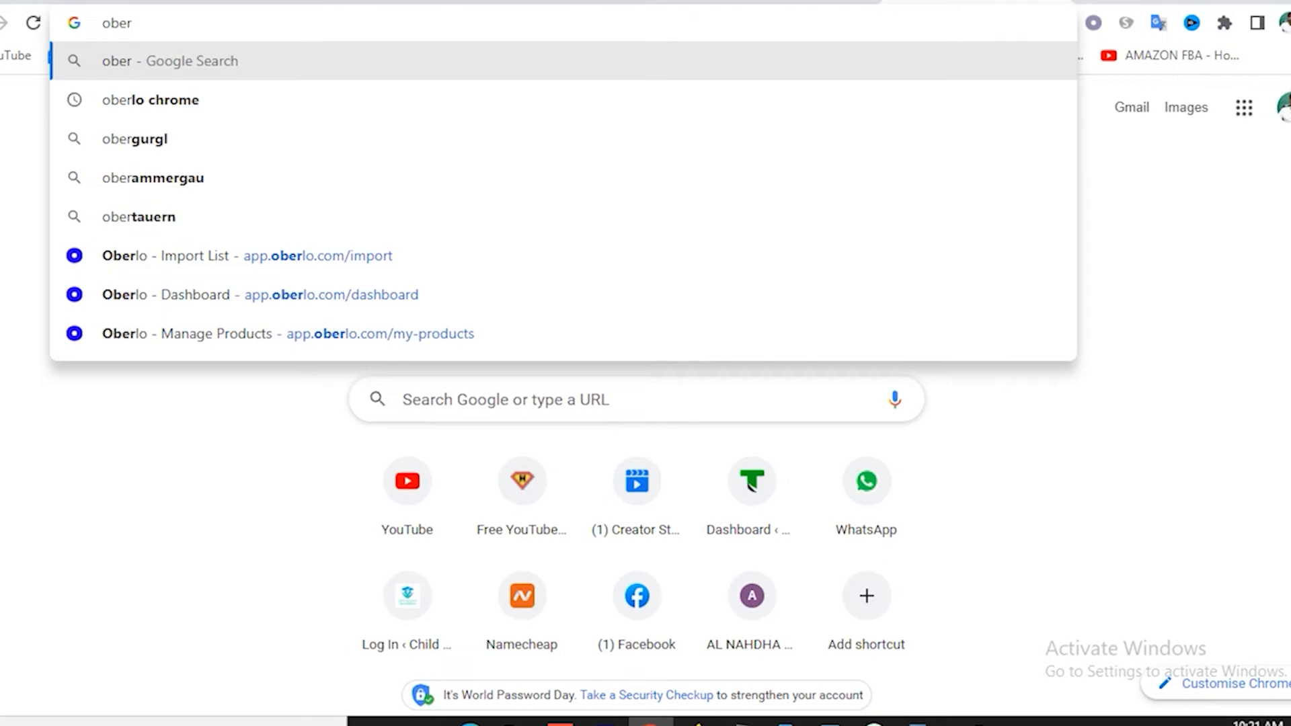
left_click(173, 106)
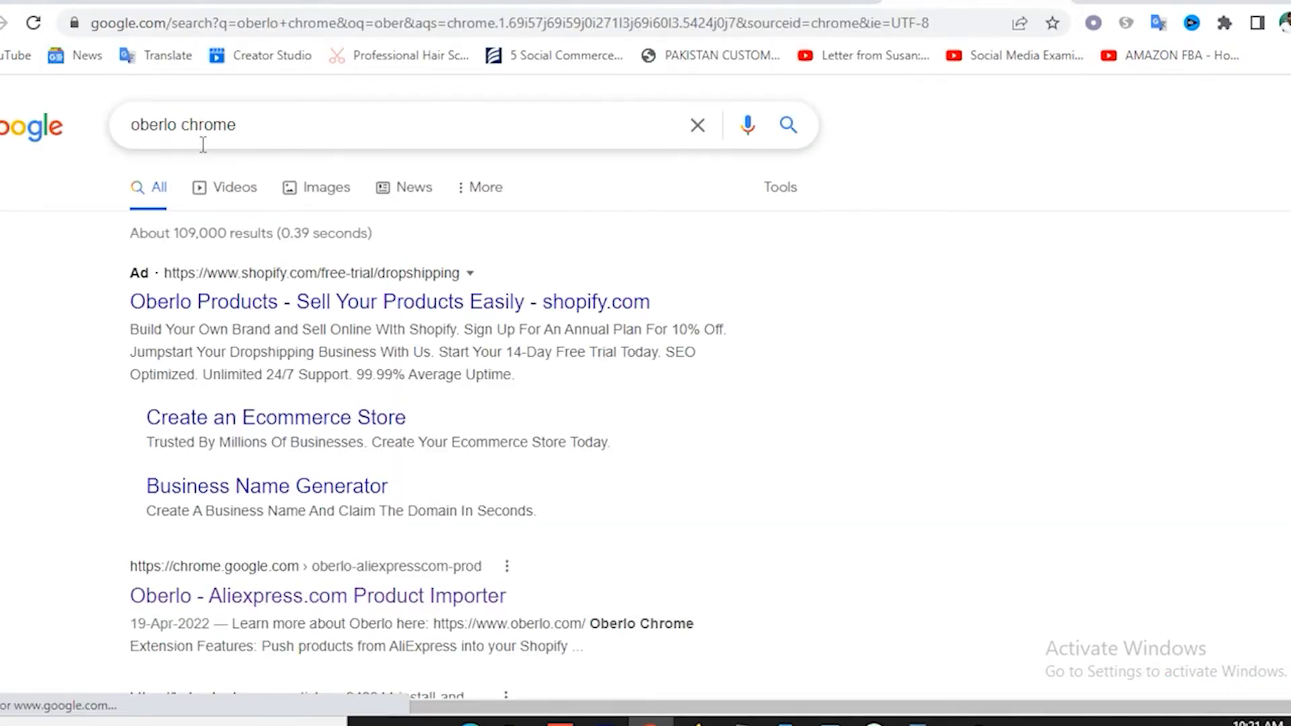
scroll(336, 336, "down", 3)
left_click(289, 393)
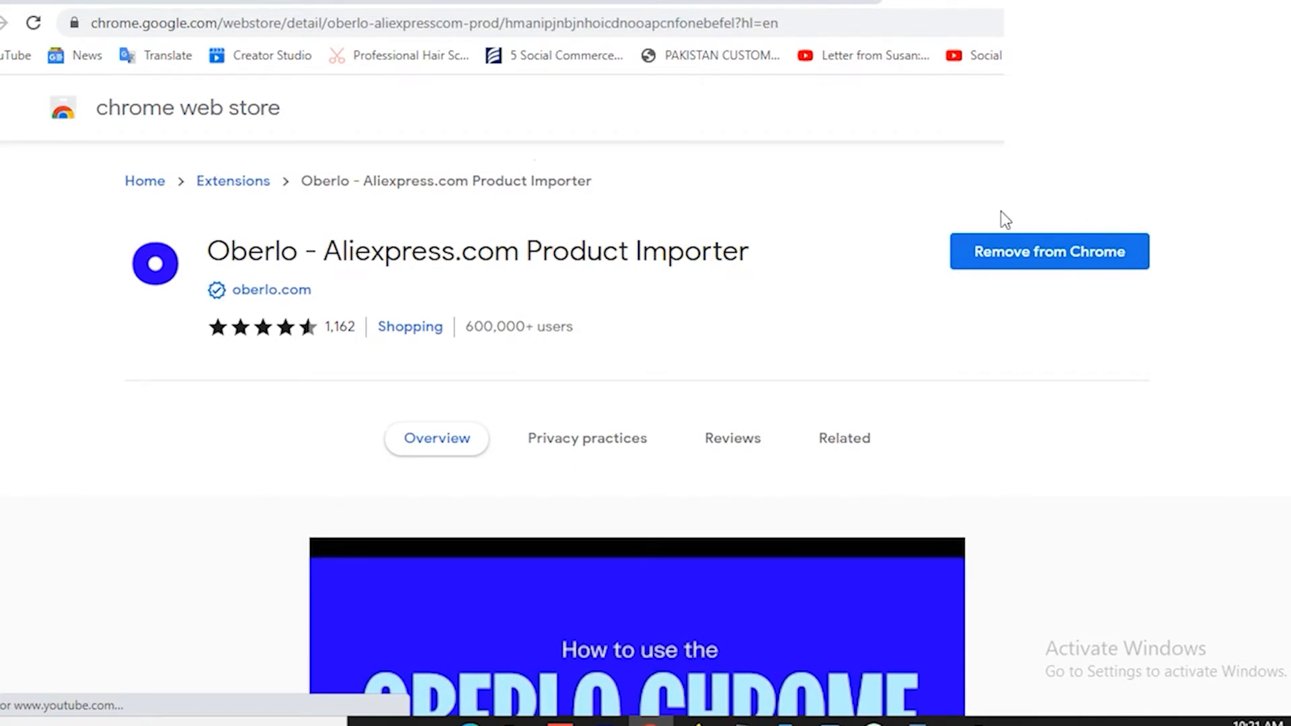
Launch AliExpress from the installed Oberlo extension and reload the page.
left_click(1224, 23)
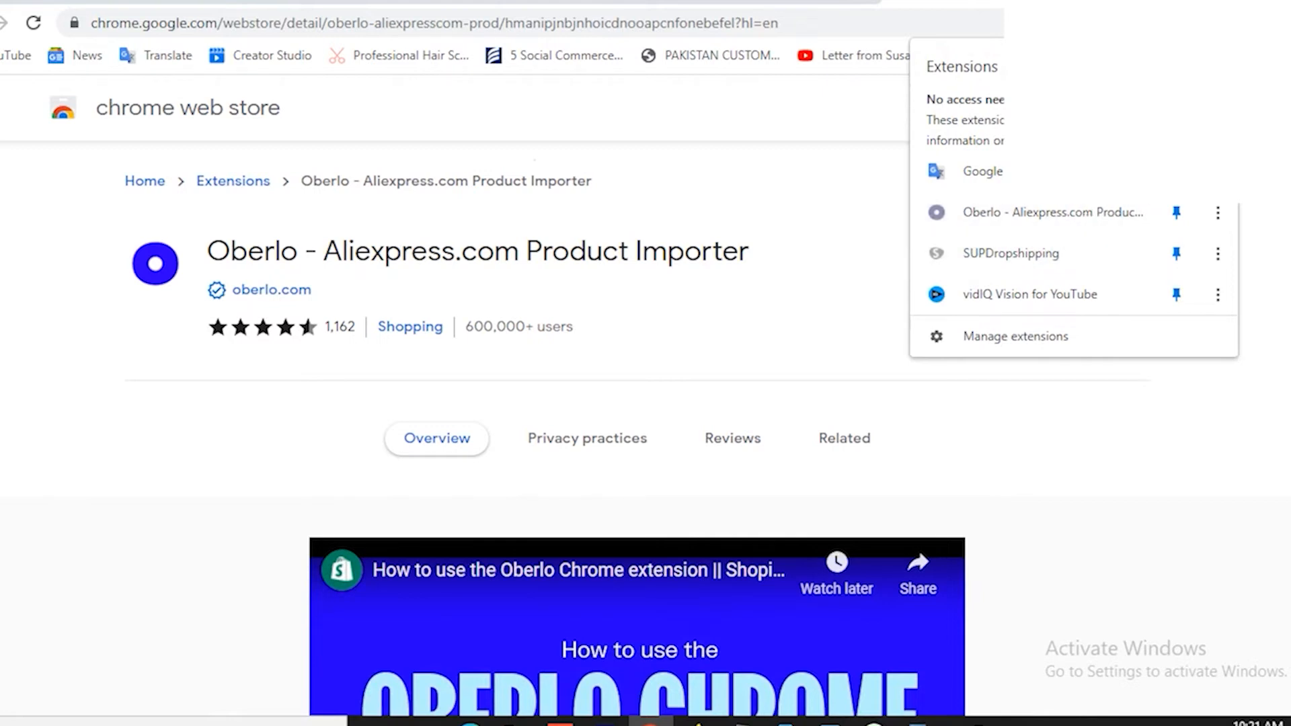
left_click(1093, 23)
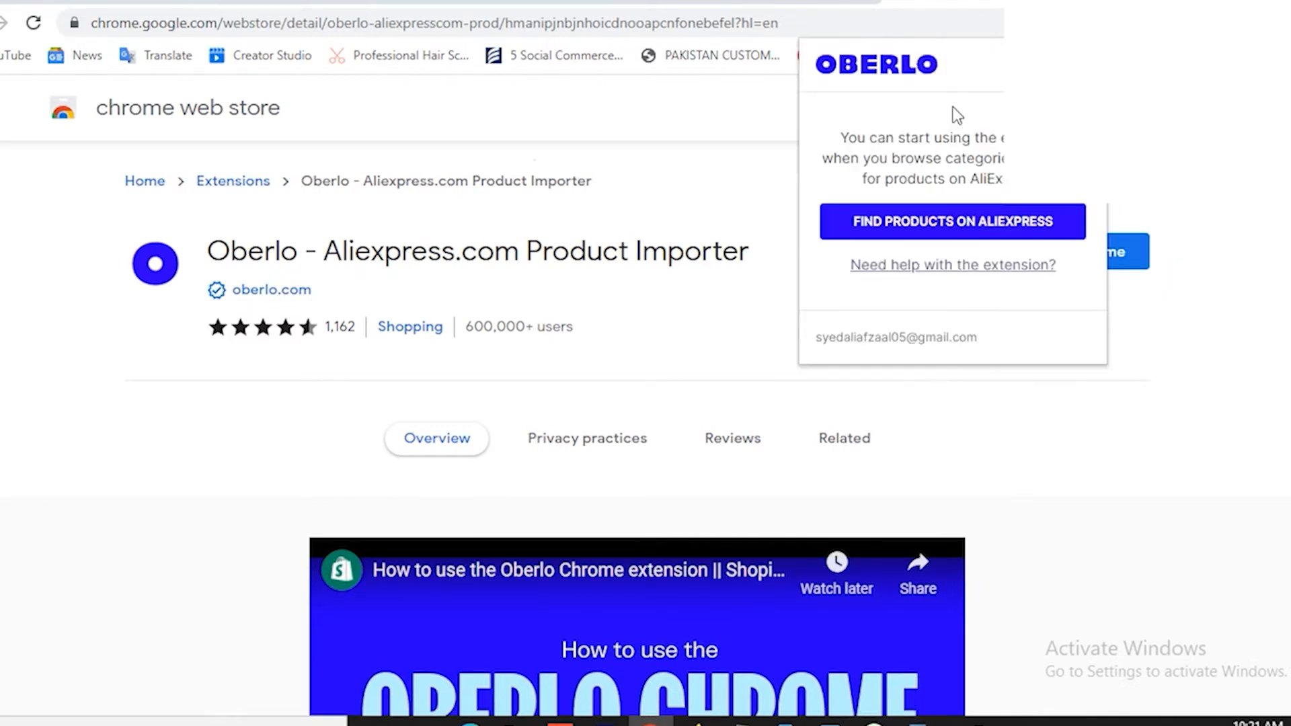
left_click(920, 225)
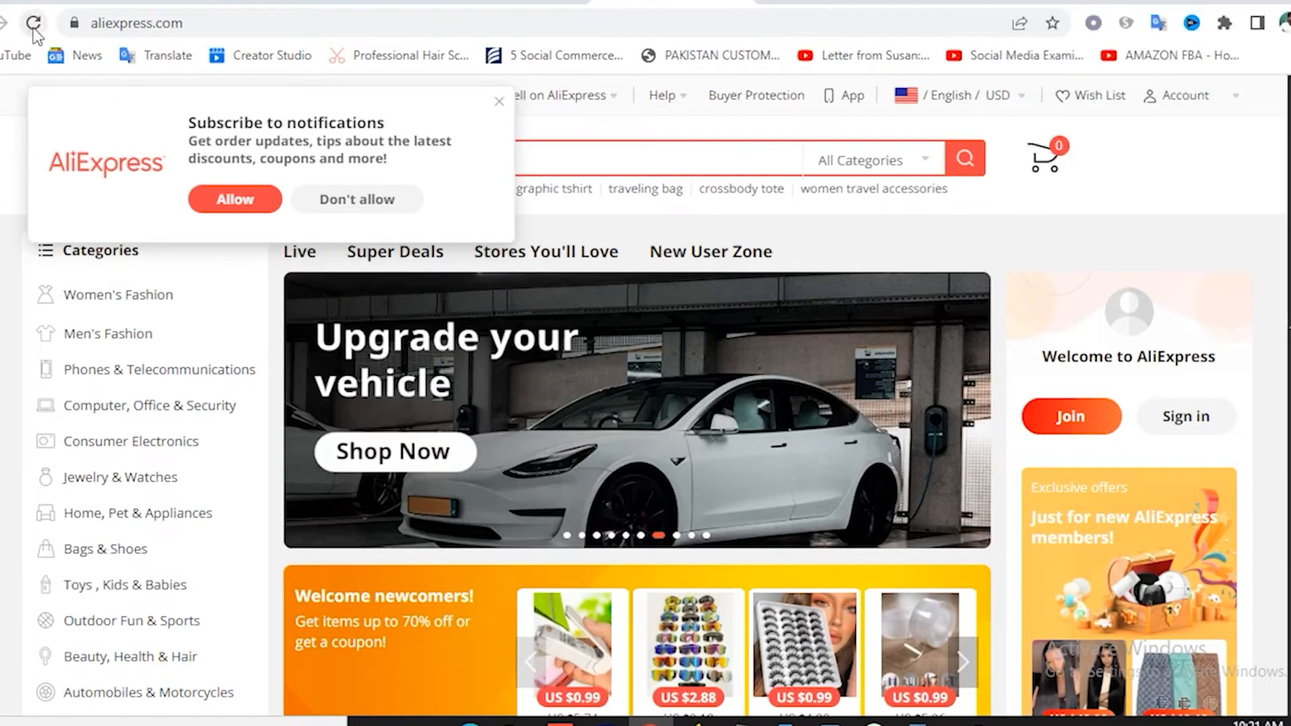
left_click(33, 26)
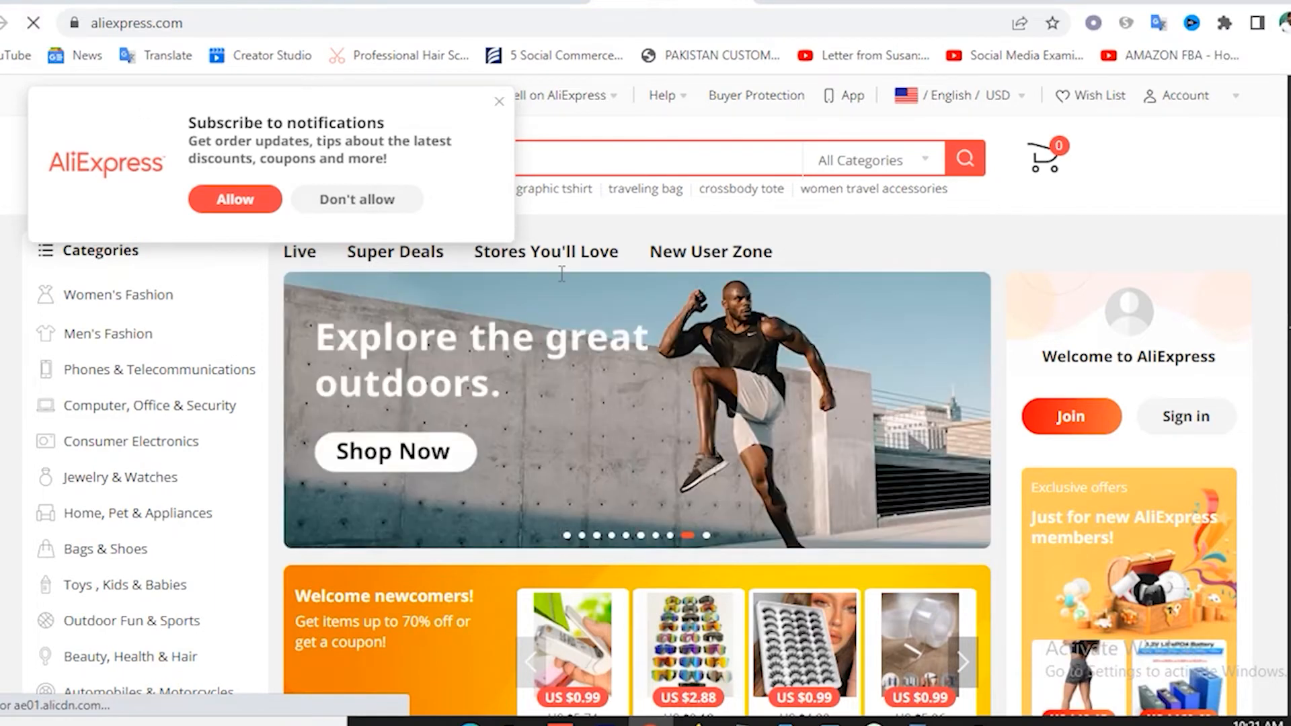
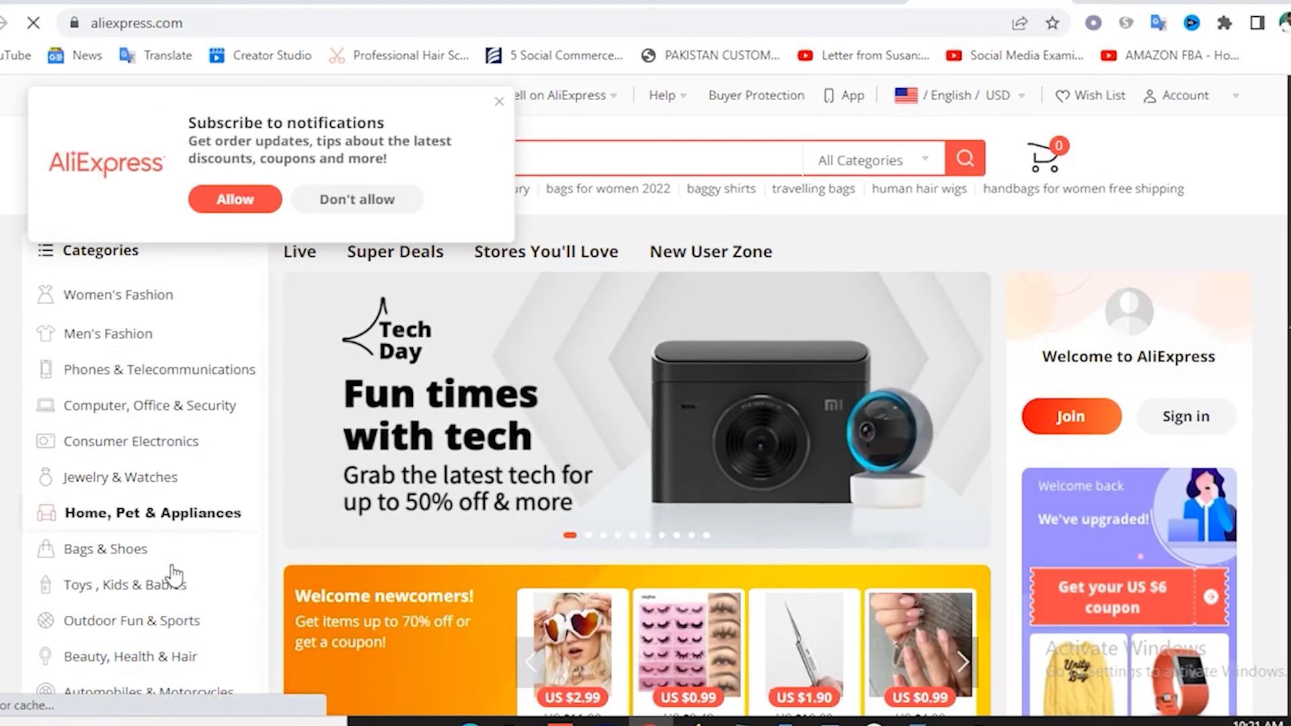
Open AliExpress's Beauty, Health & Hair category from the home page categories list.
scroll(179, 538, "down", 1)
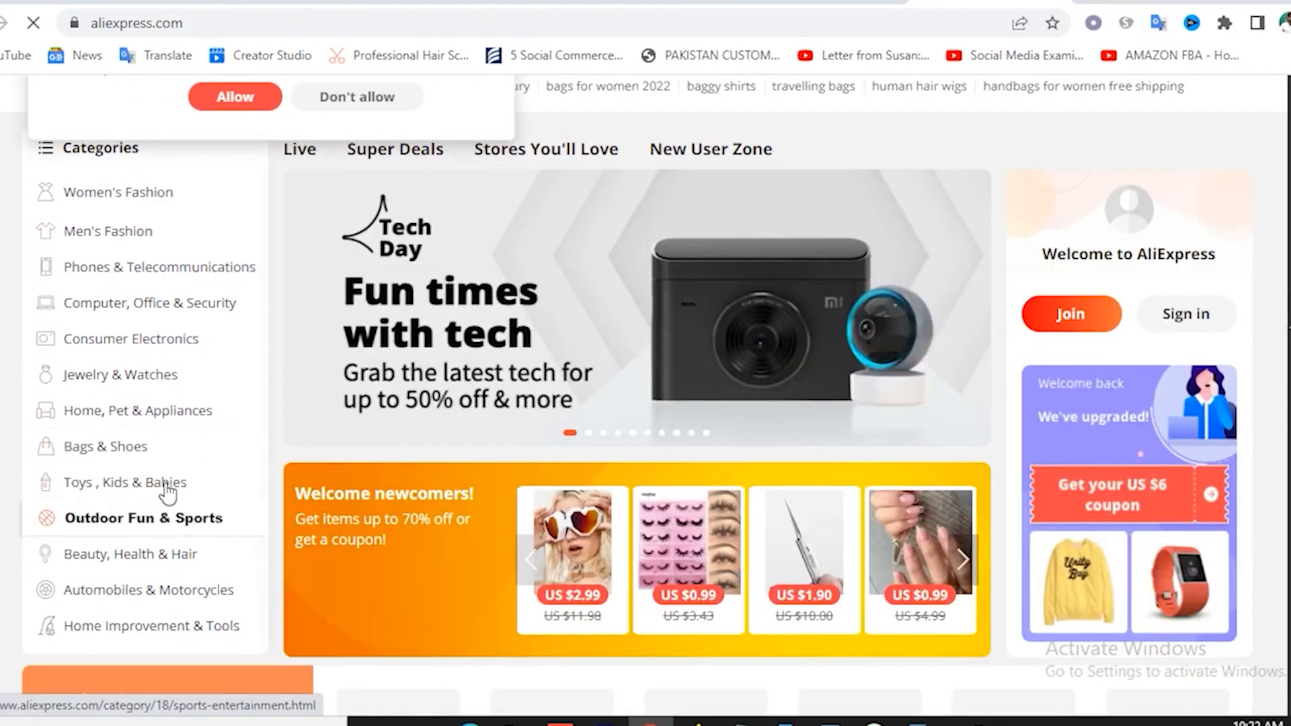
mouse_move(172, 567)
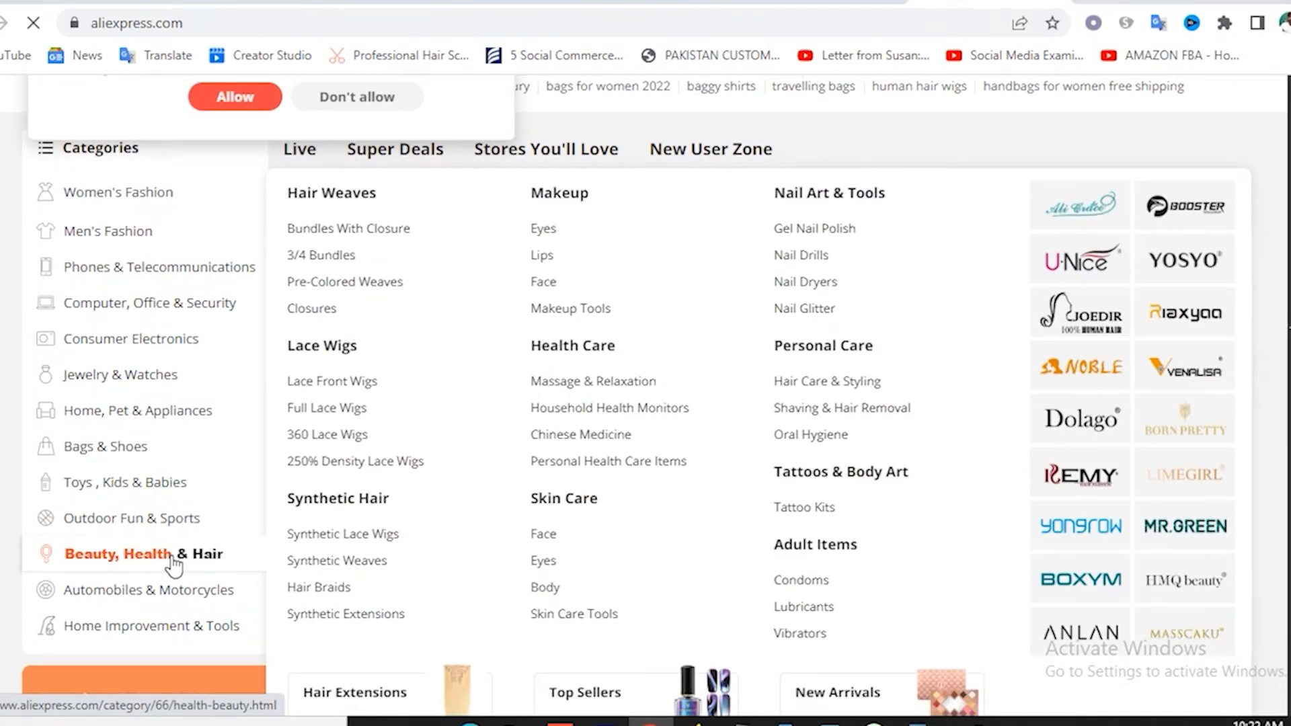
left_click(173, 567)
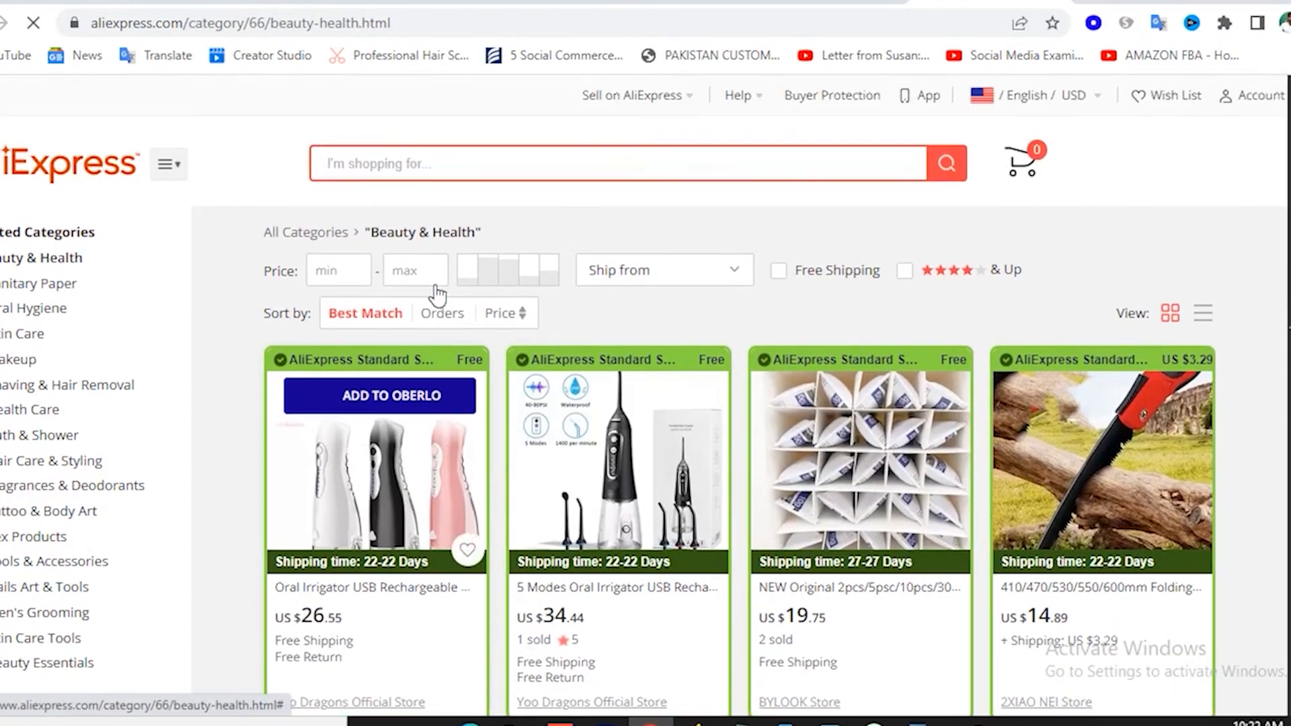
Filter the listings to 4-star & Up, leaving maximum price and ship-from unset.
left_click(417, 276)
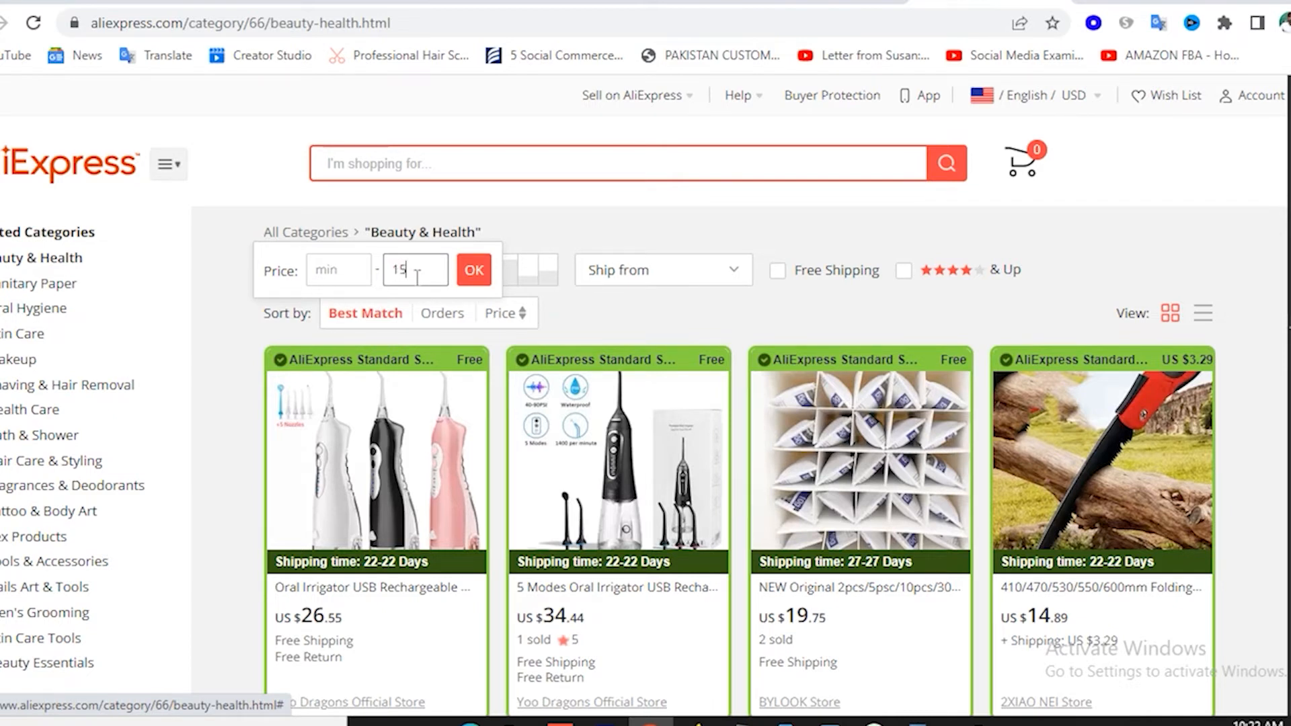
key("BackSpace")
key("BackSpace")
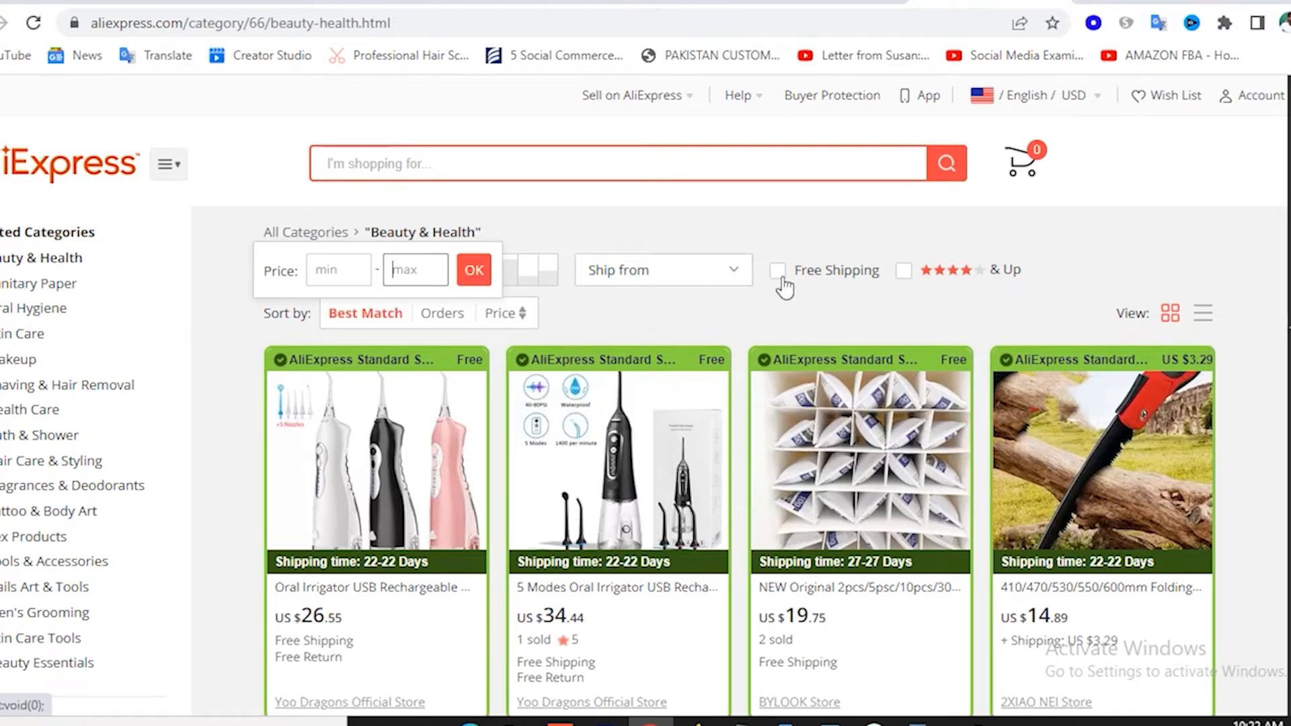
left_click(906, 276)
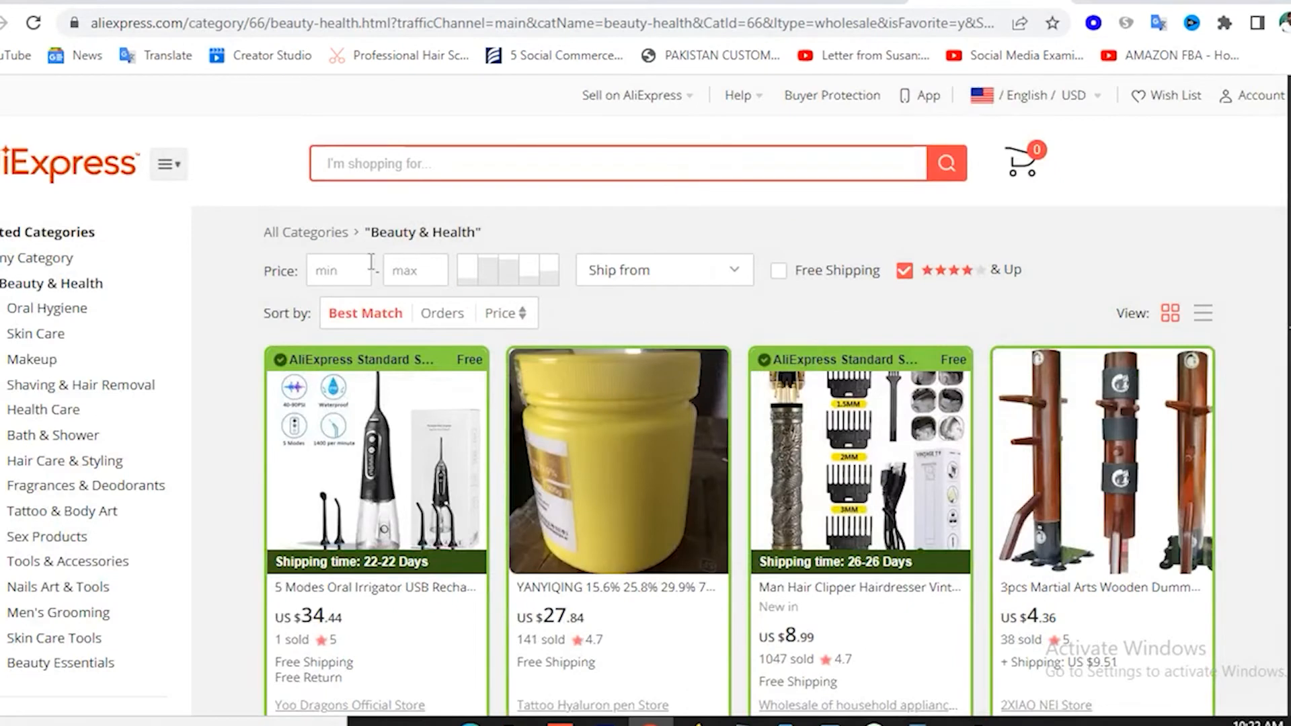
left_click(416, 267)
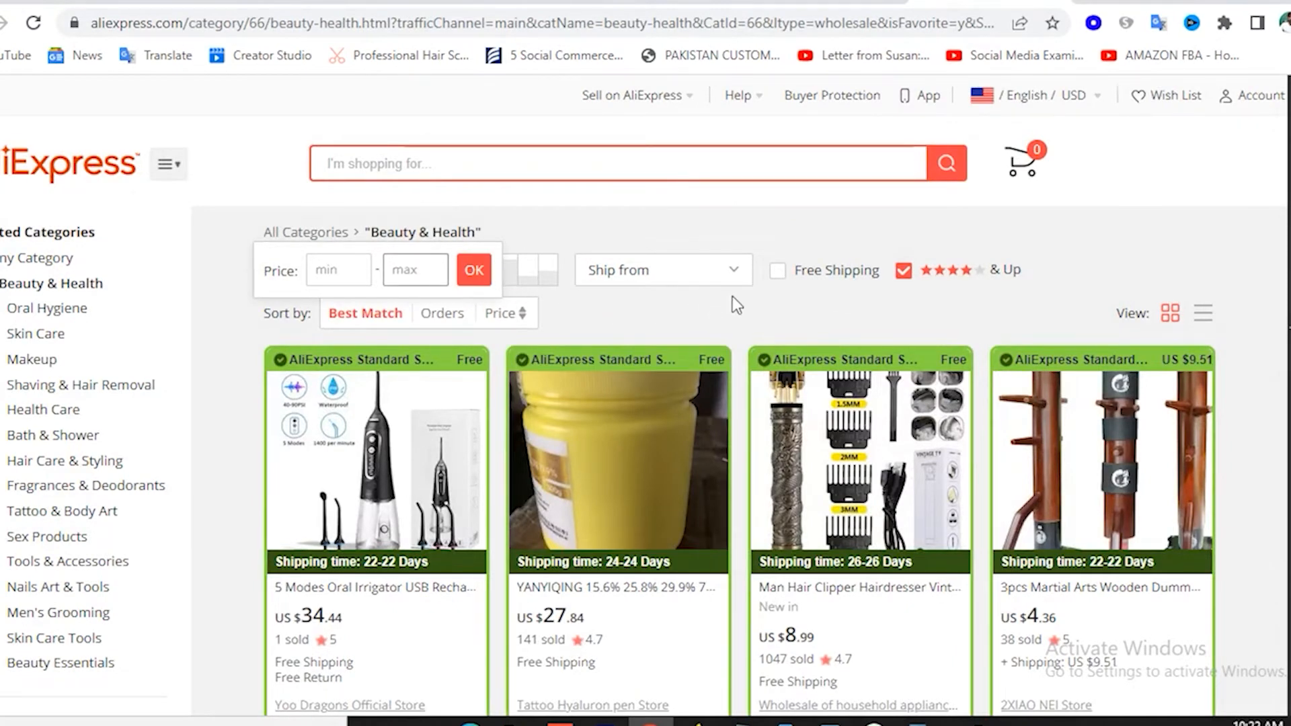
left_click(691, 270)
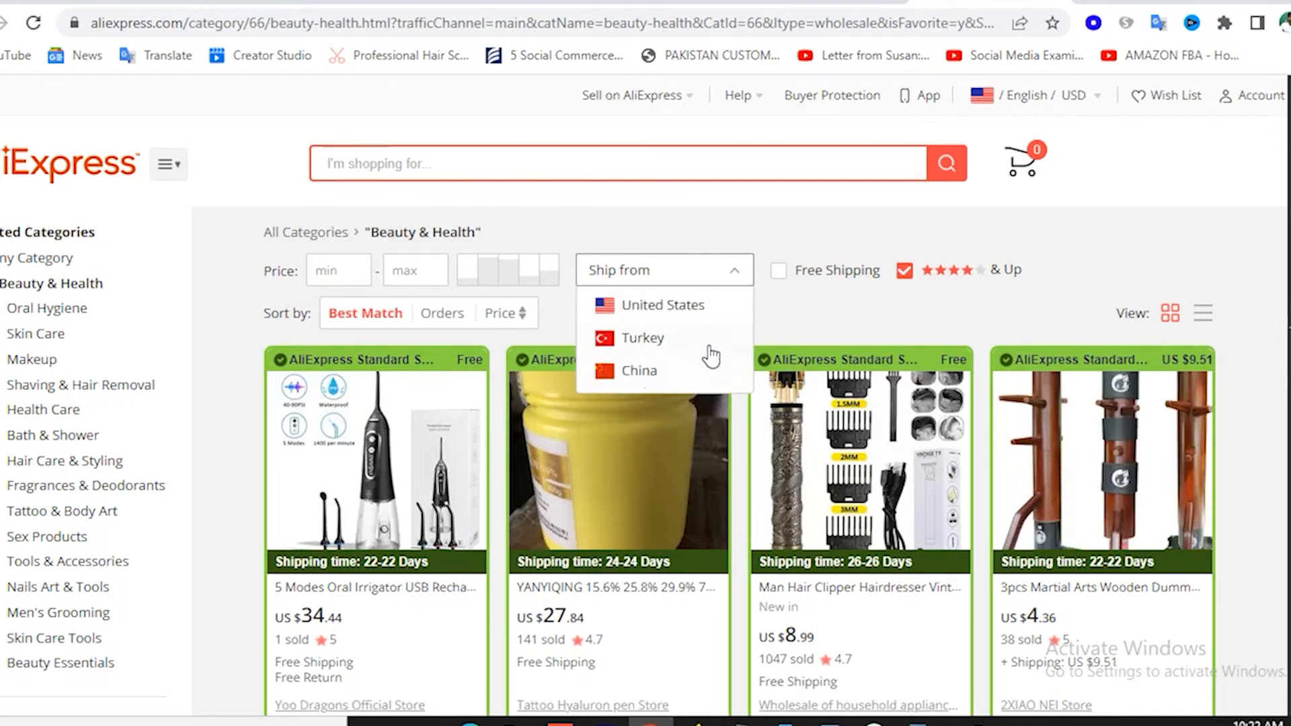
left_click(774, 311)
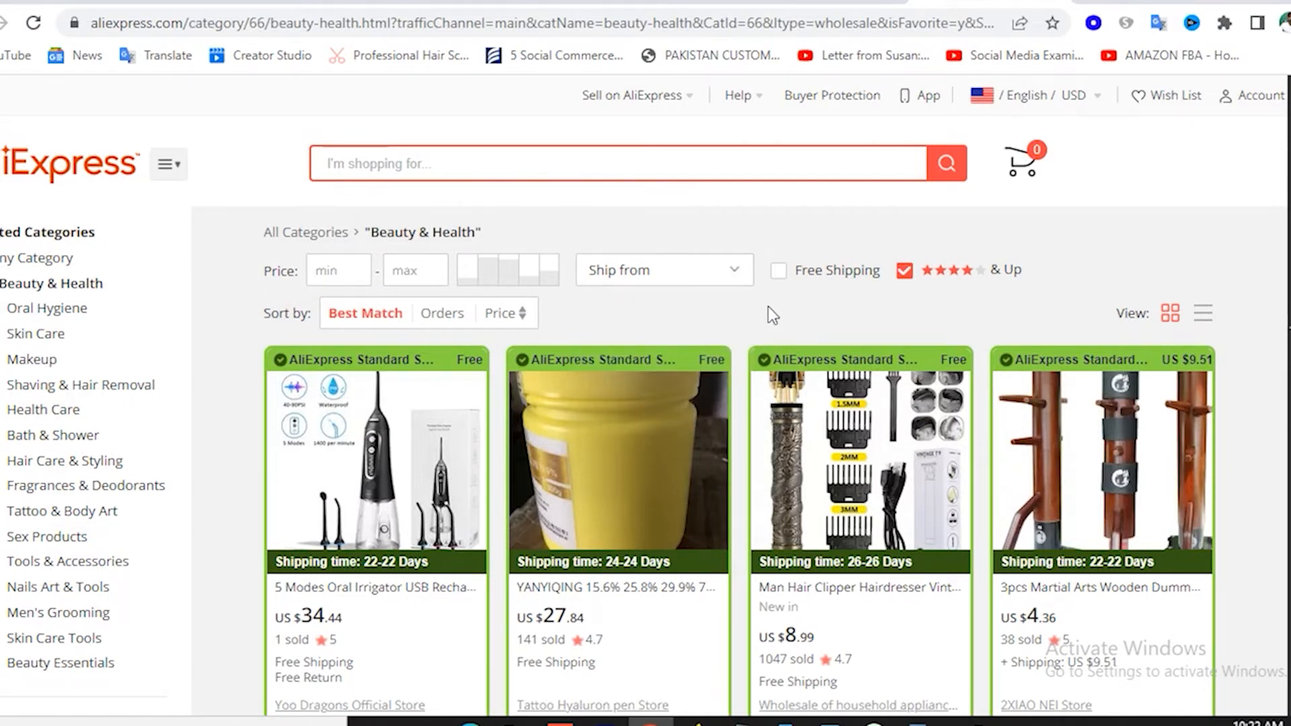
Add the Man Hair Clipper listing to the Oberlo import list.
scroll(773, 306, "down", 3)
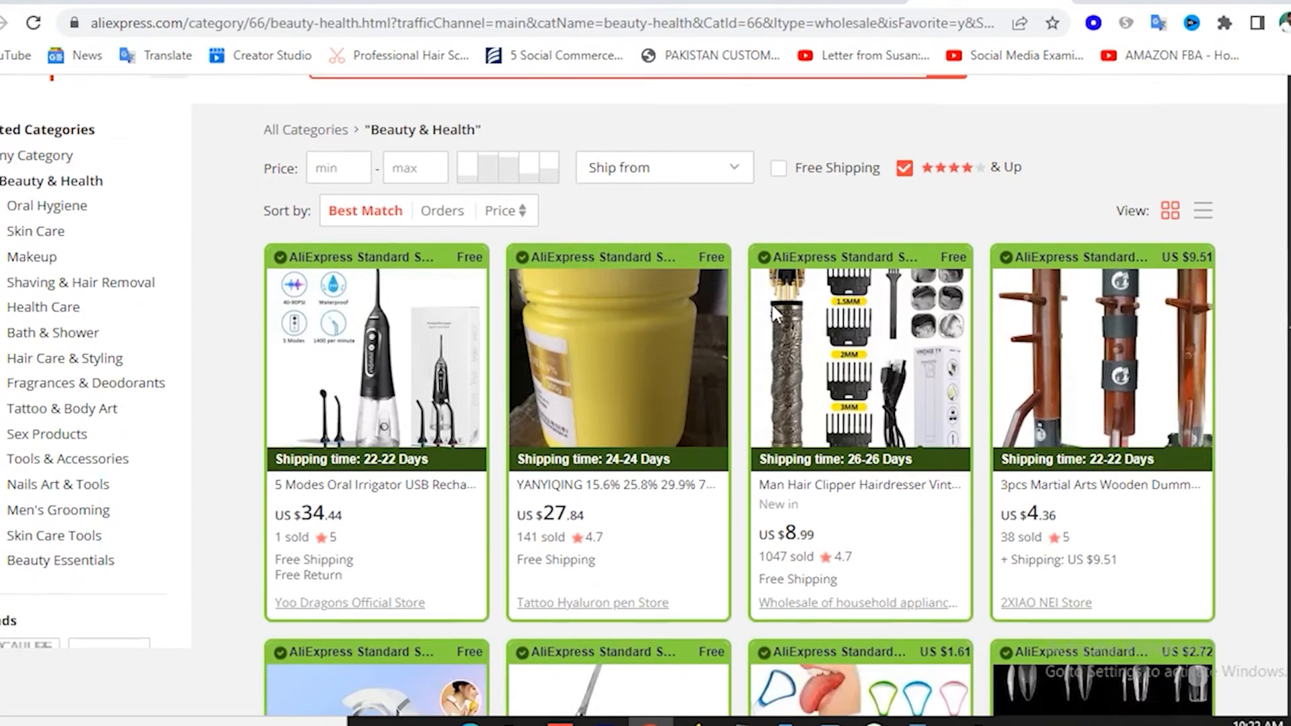
scroll(725, 386, "down", 2)
scroll(726, 316, "up", 4)
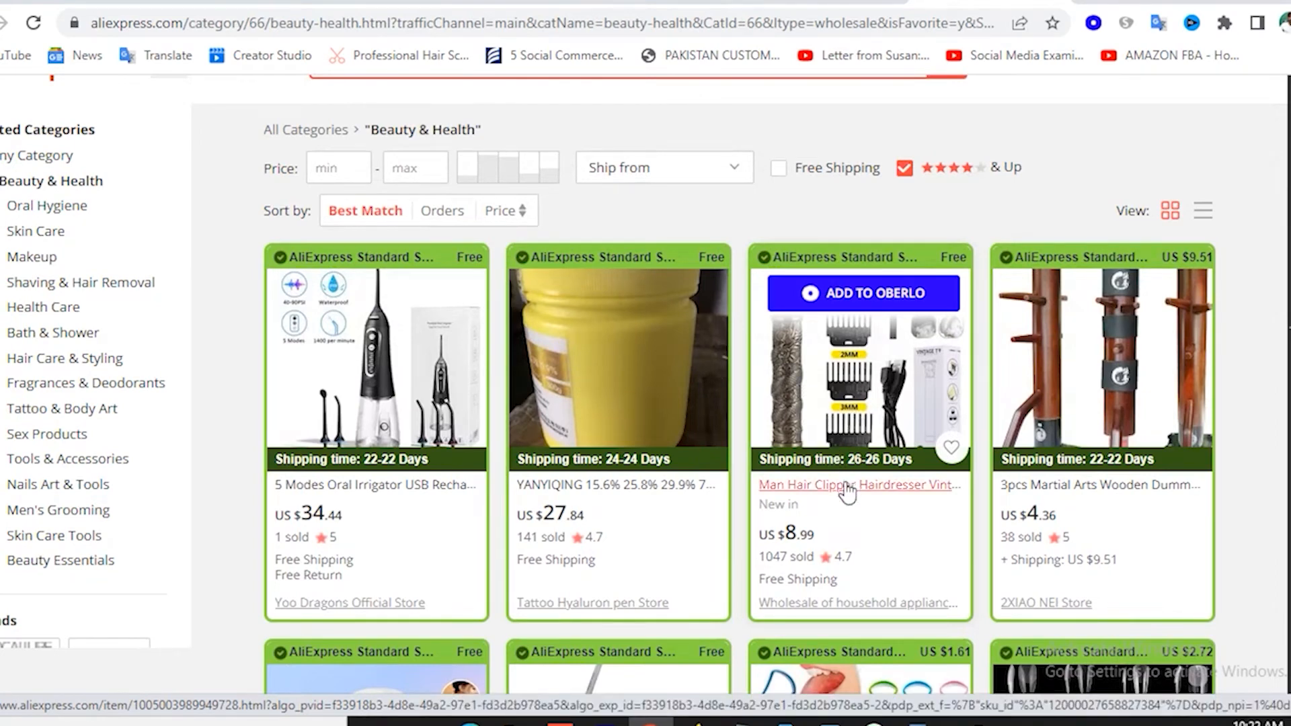
left_click(878, 307)
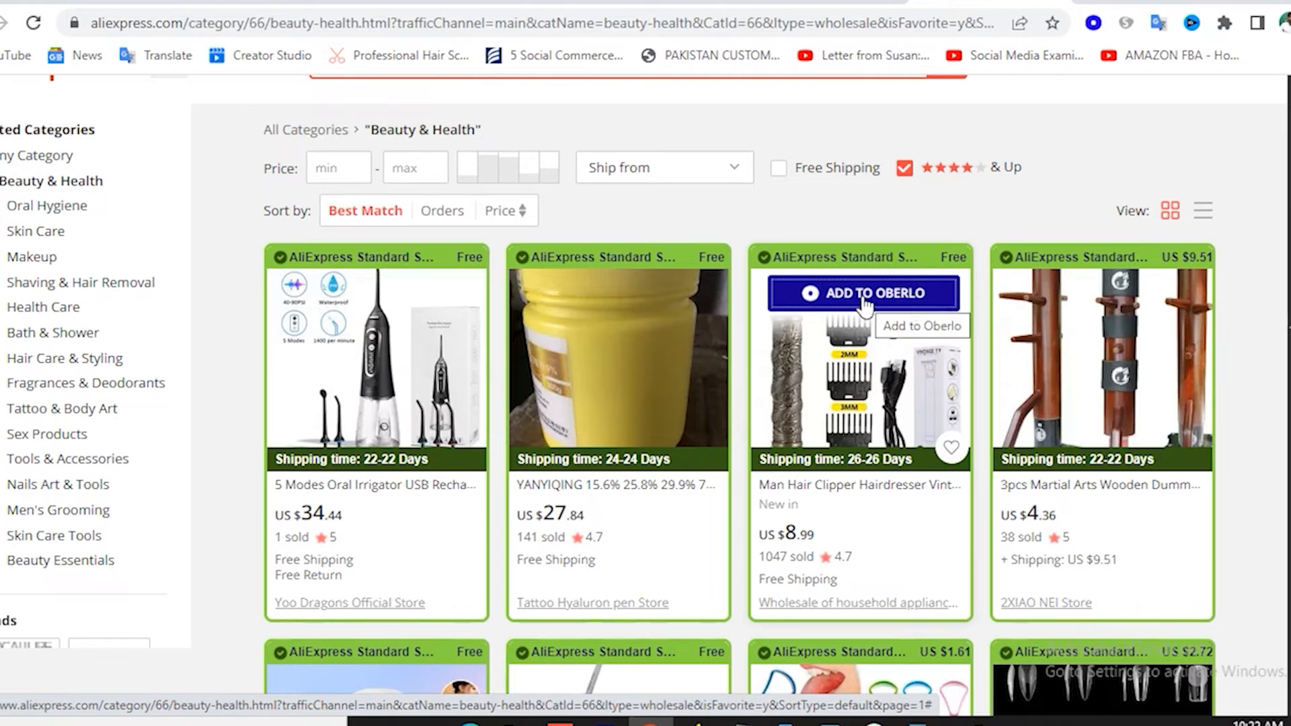
left_click(864, 306)
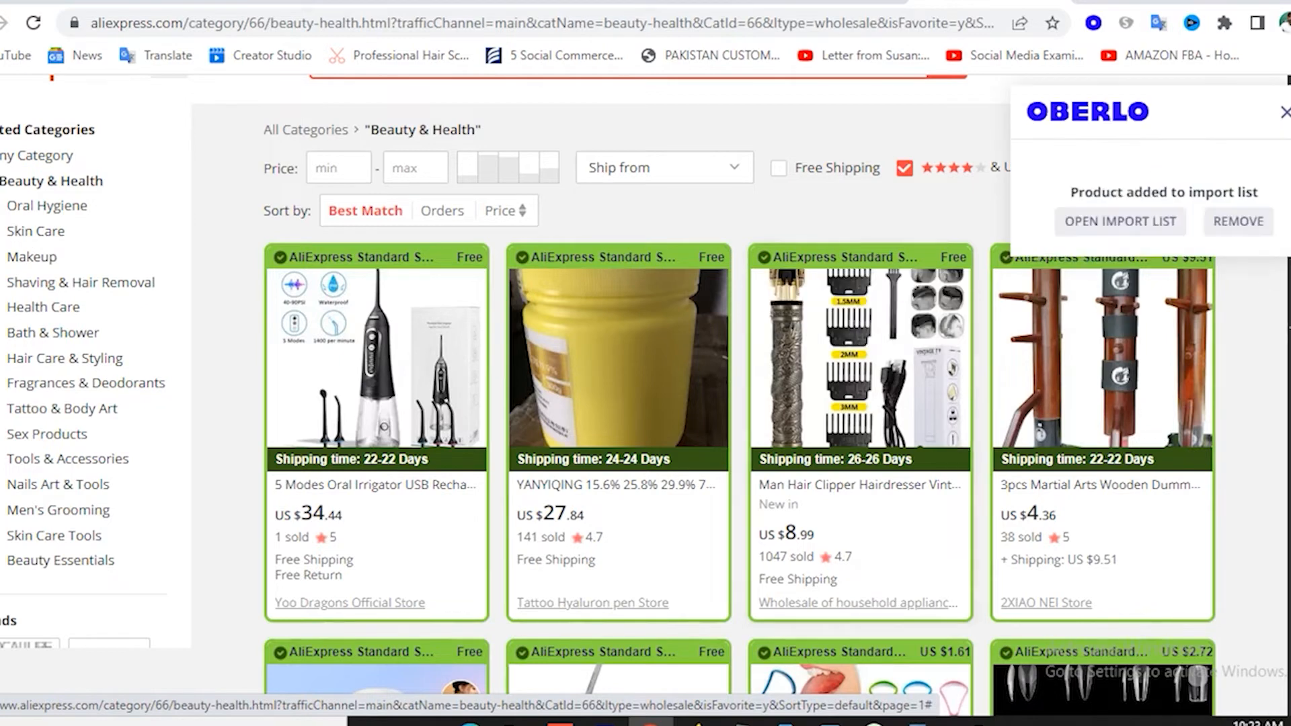
Open the Oberlo import list and edit the hair clipper's title near 'Trimmer'.
left_click(1132, 259)
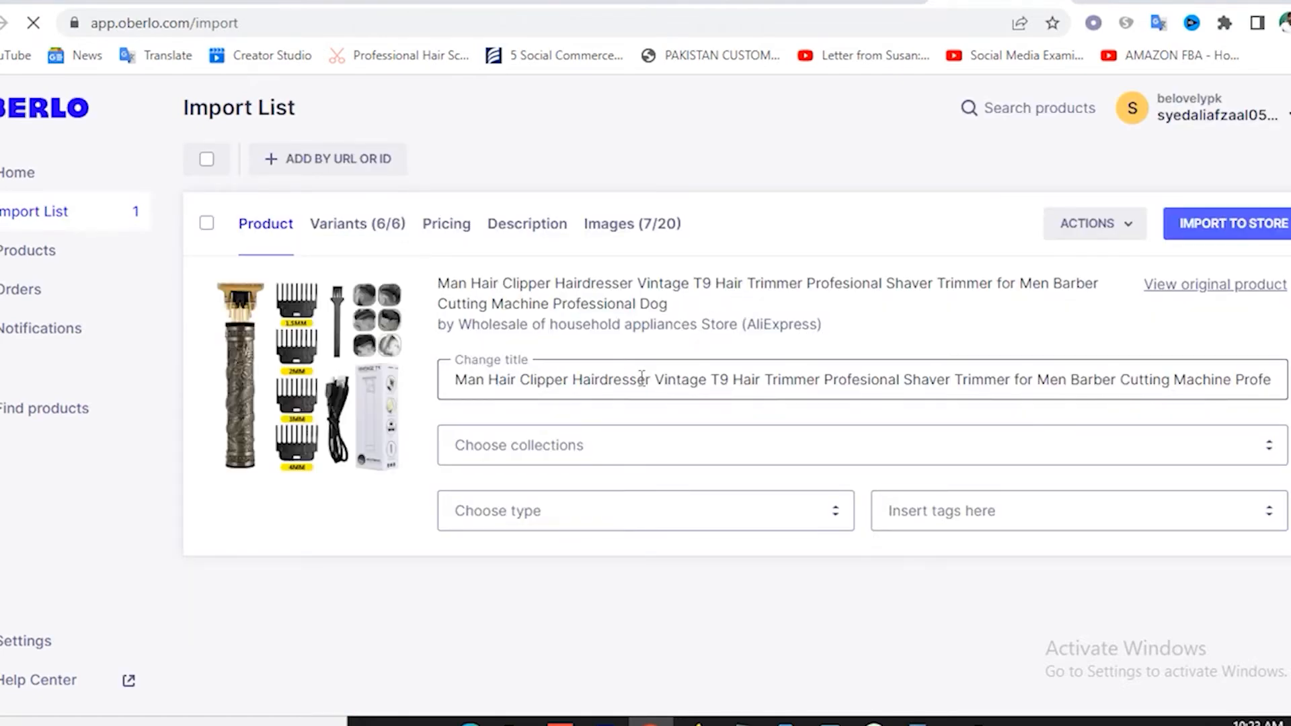
left_click(846, 380)
left_click(983, 379)
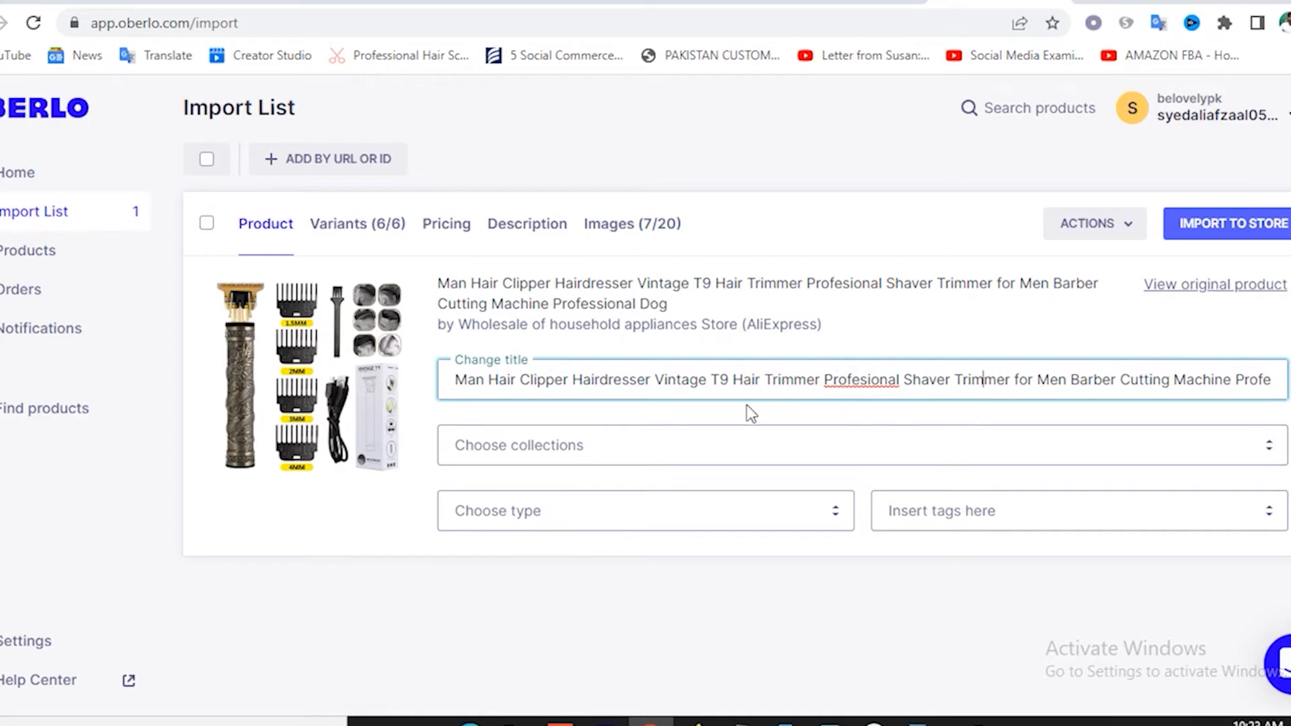
Assign the hair clipper to the Men collection and show its variants.
left_click(614, 452)
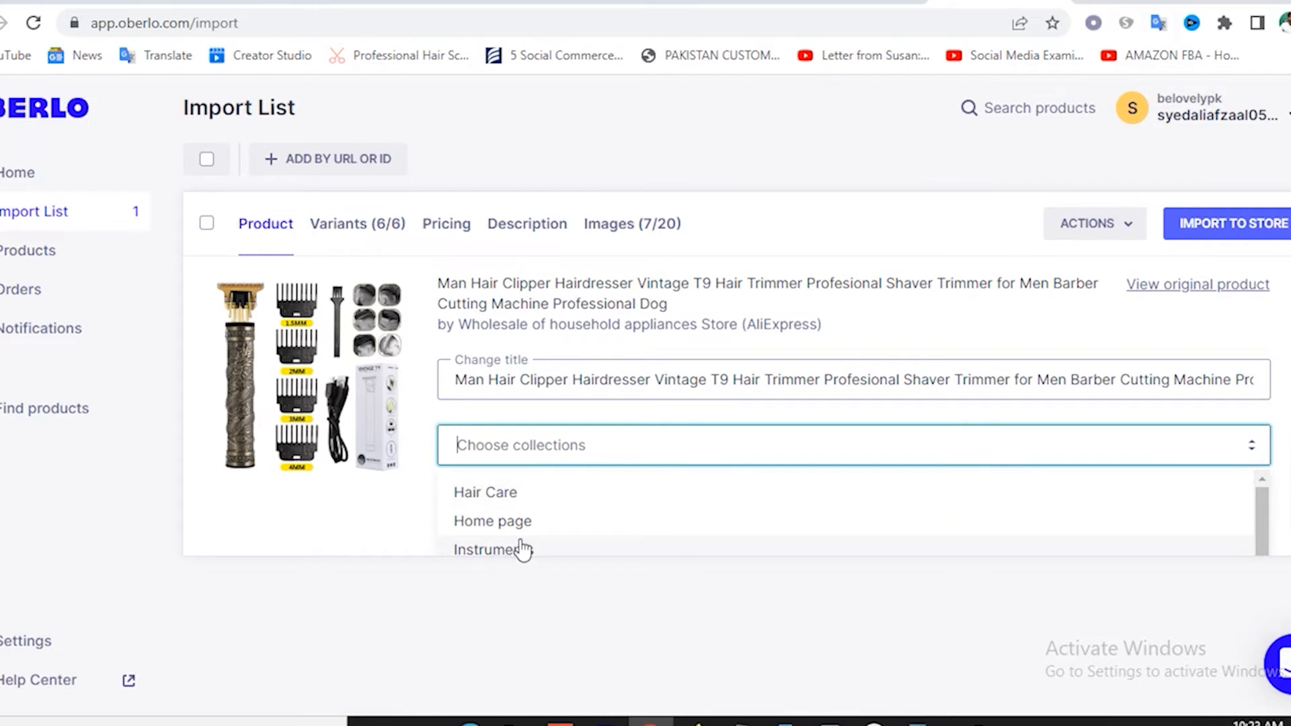
scroll(522, 547, "down", 2)
scroll(538, 542, "down", 1)
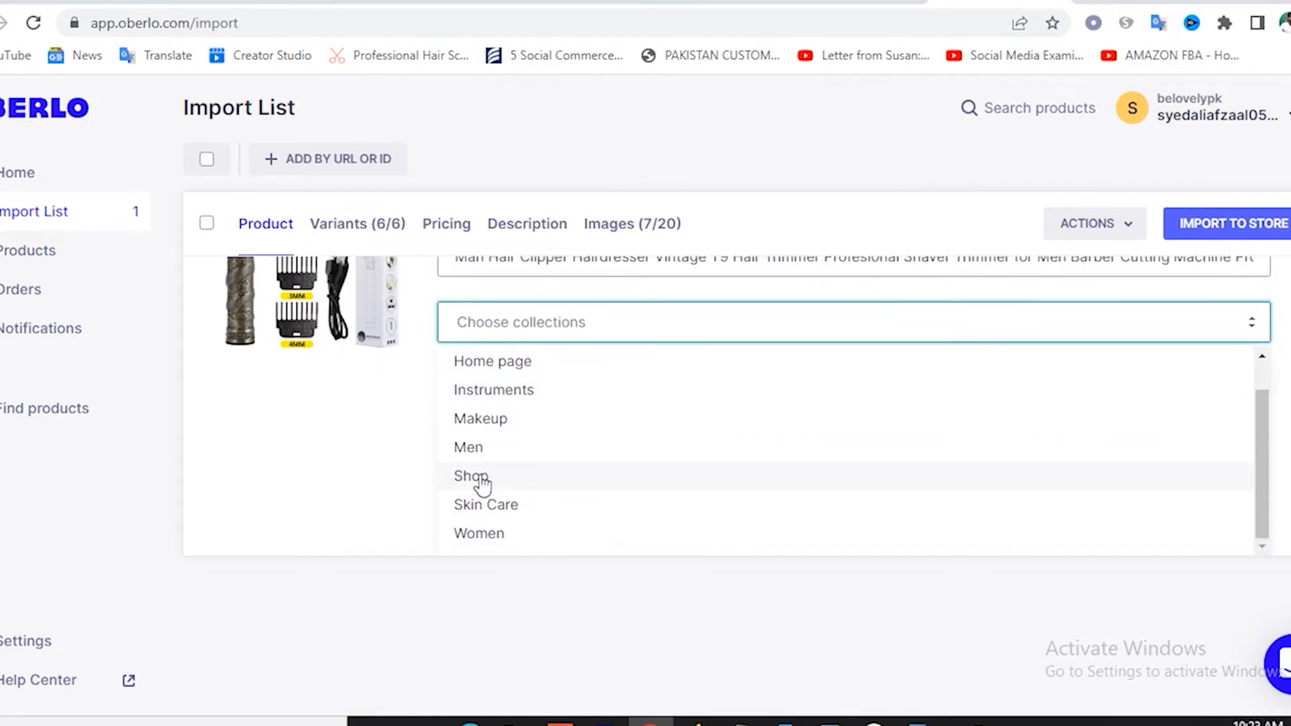
left_click(472, 446)
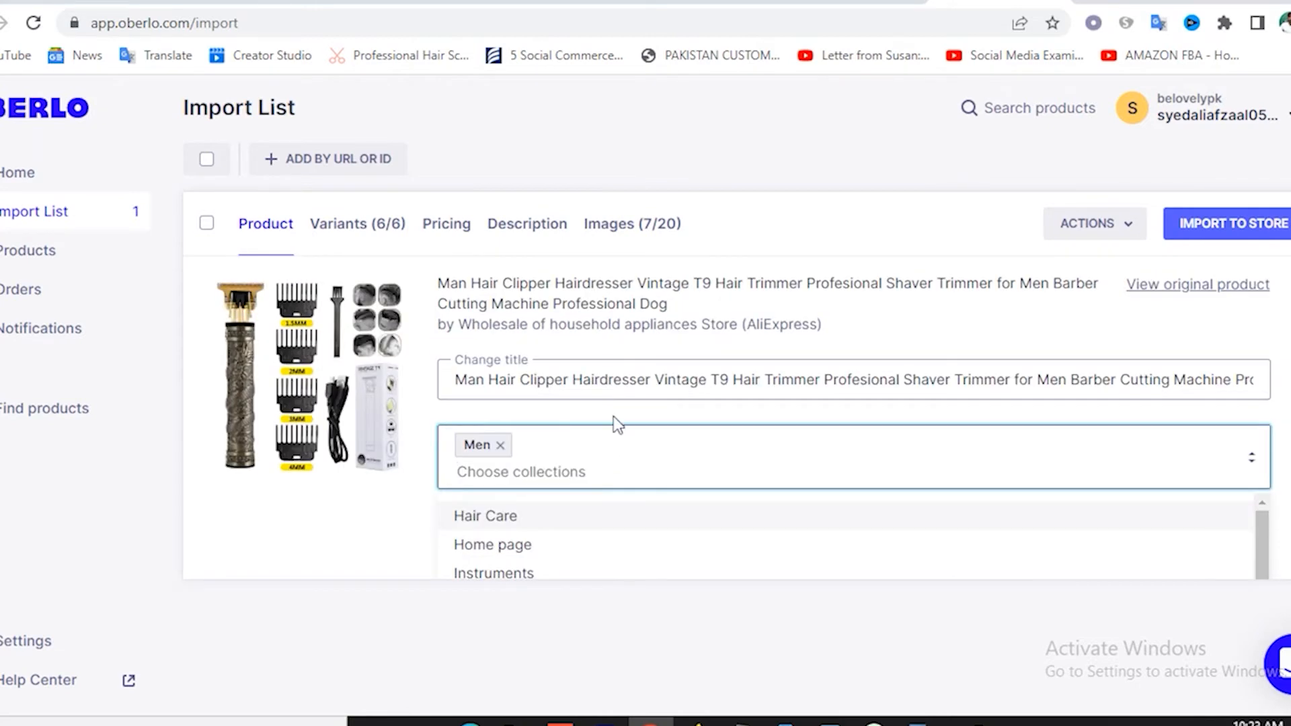
left_click(338, 229)
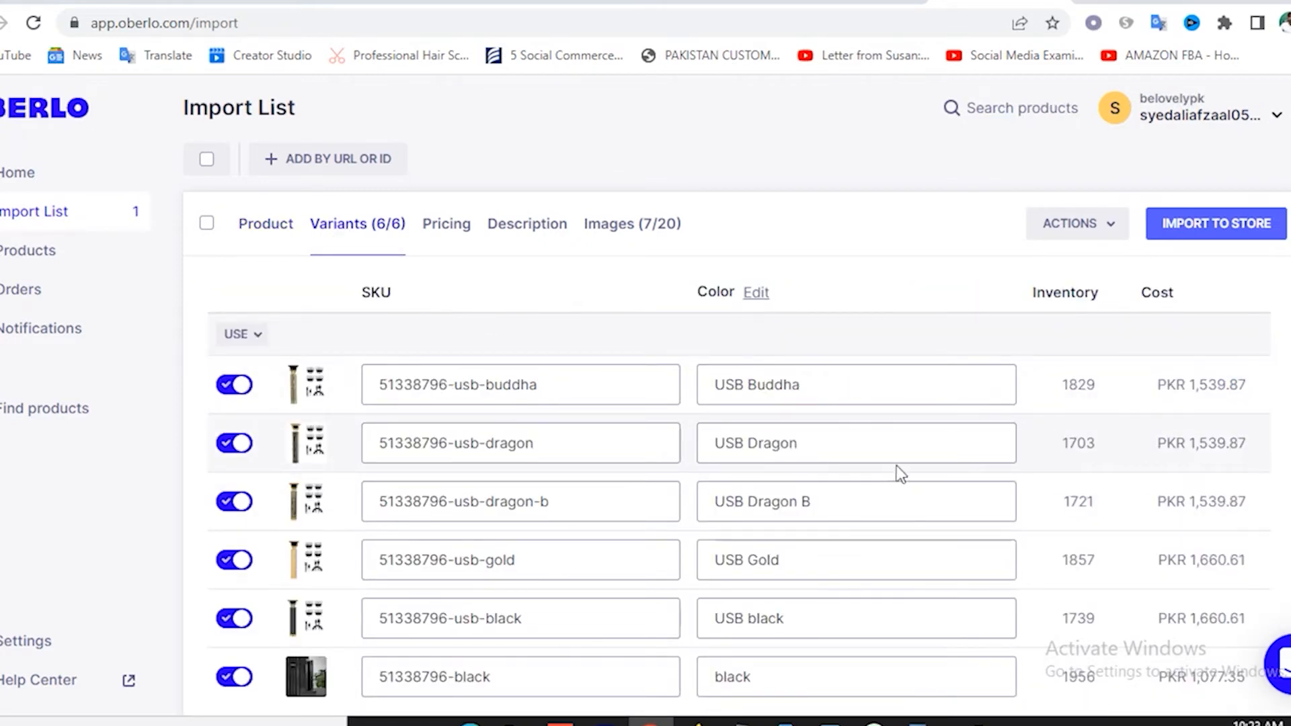
Review the hair clipper's pricing and profit figures.
left_click(449, 224)
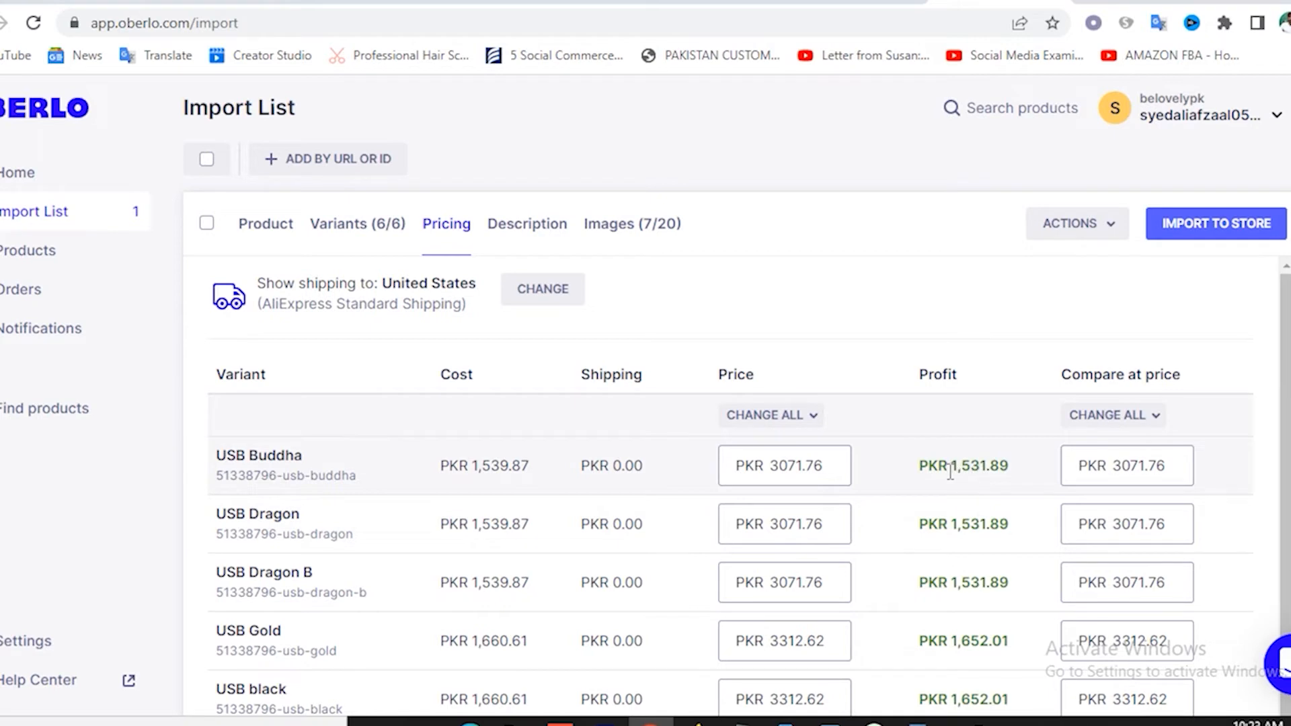
left_click_drag(950, 472, 1031, 470)
scroll(1012, 542, "down", 1)
scroll(962, 525, "up", 1)
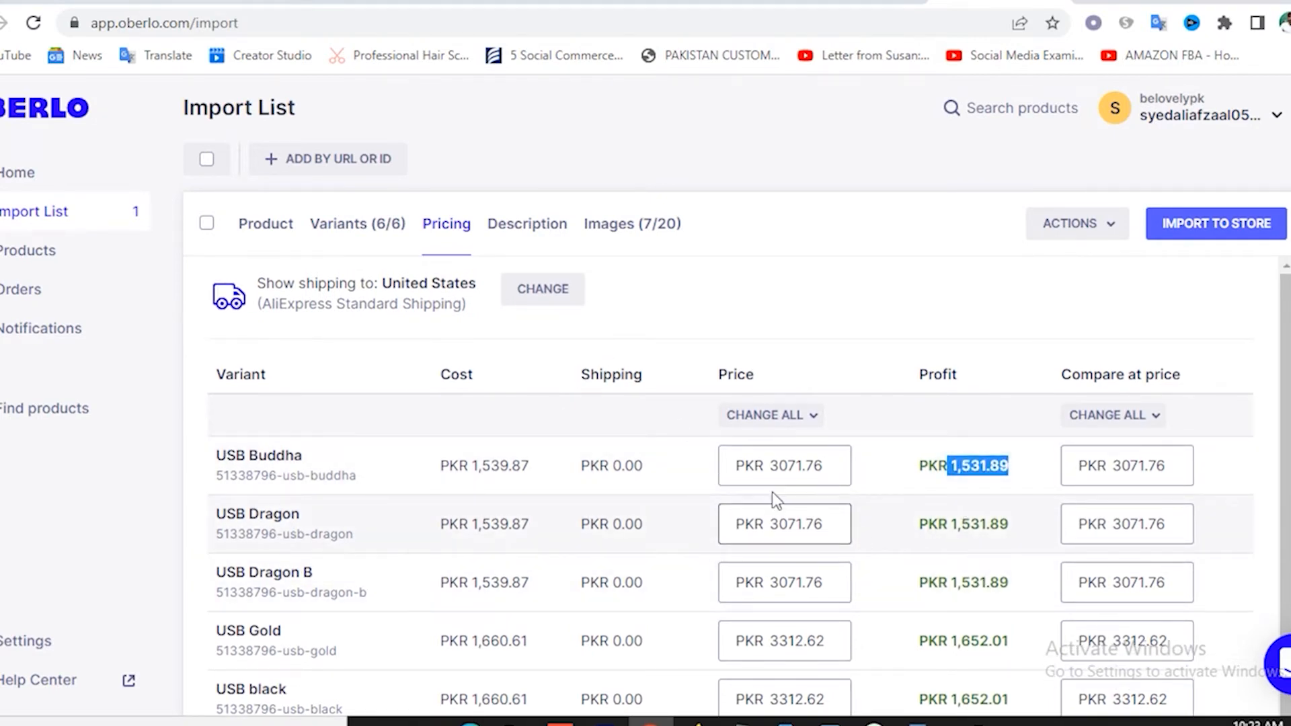
Check the product's description and images, then begin importing it to the store.
left_click(607, 237)
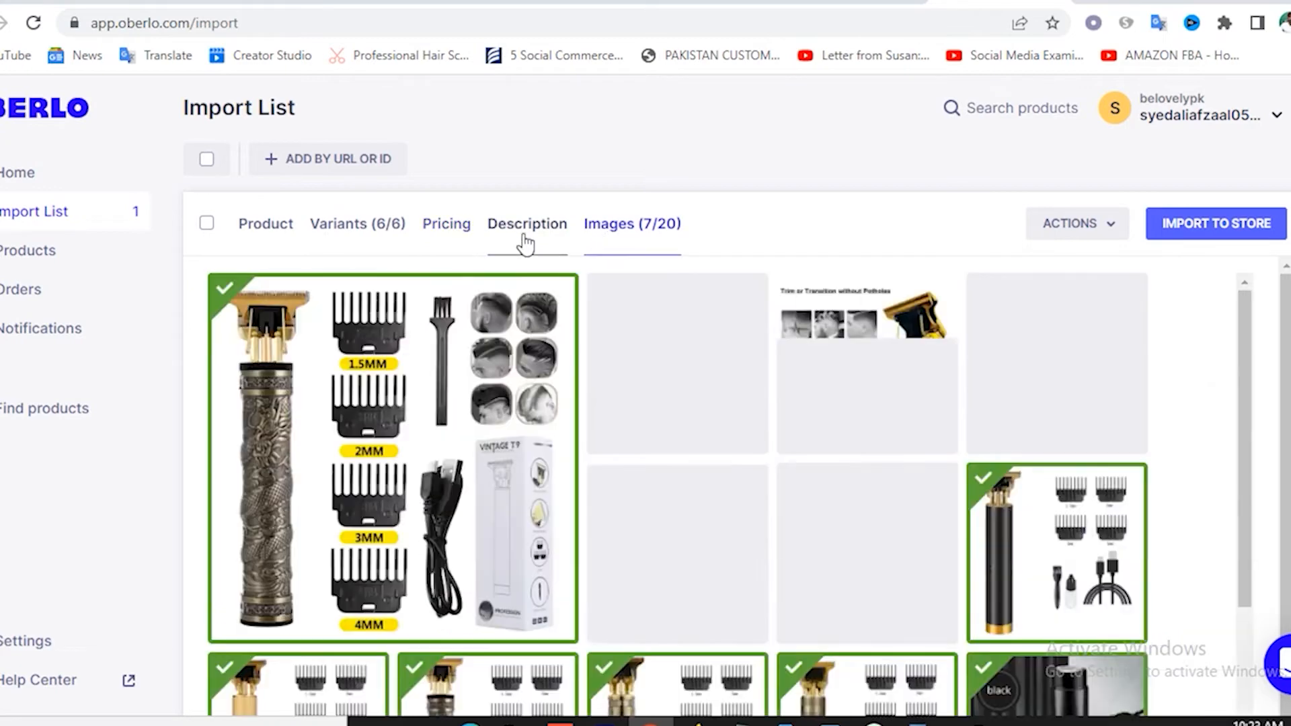
left_click(527, 228)
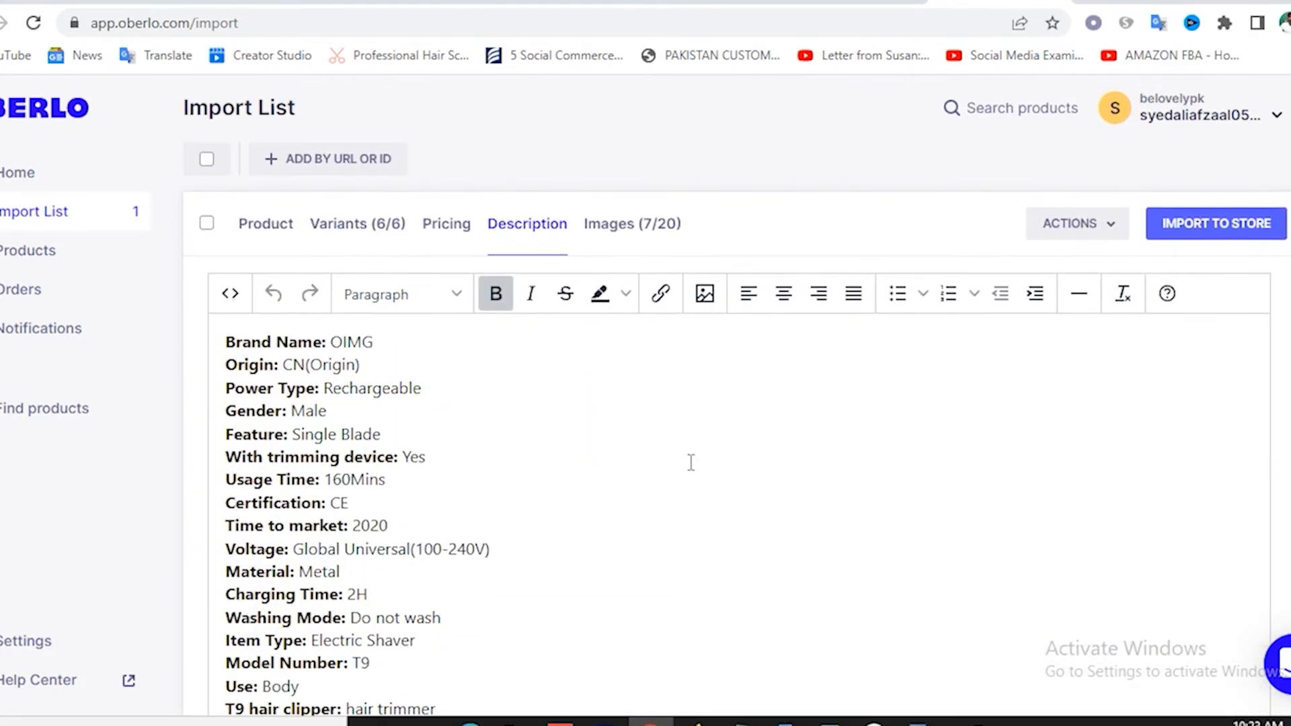
left_click(622, 232)
scroll(713, 452, "down", 2)
scroll(714, 457, "down", 4)
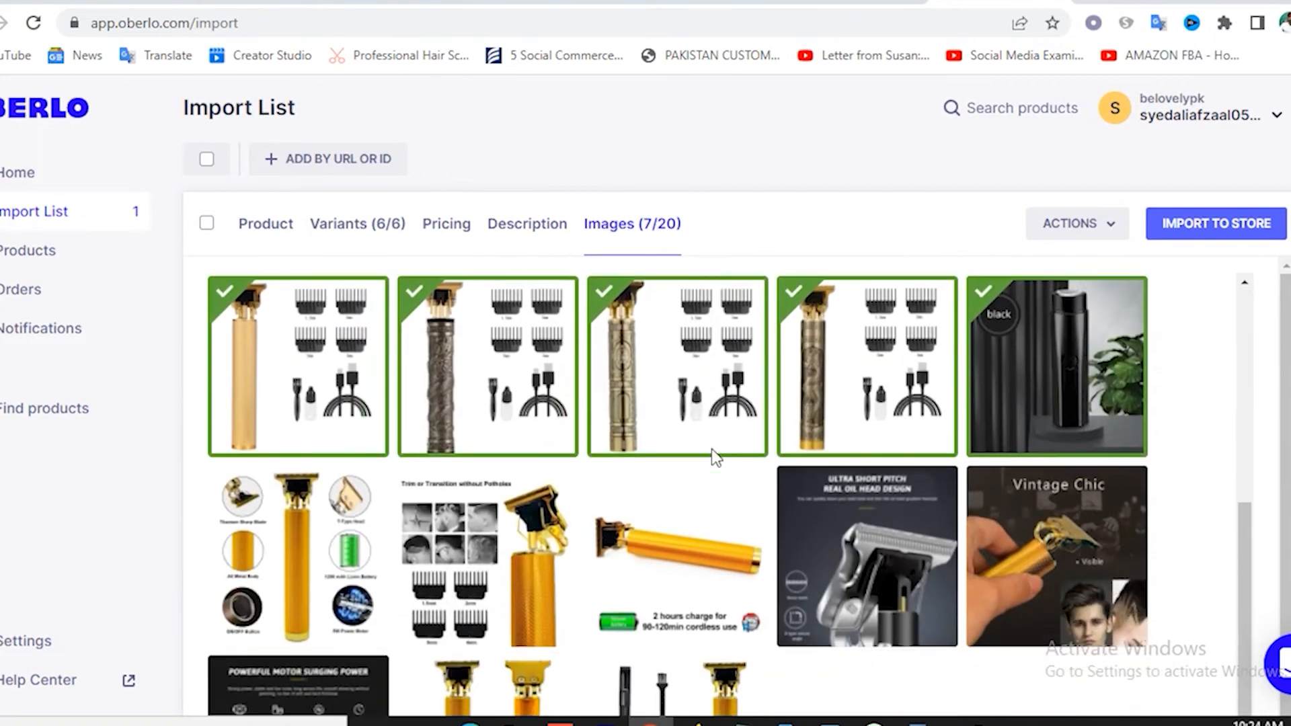
scroll(695, 560, "down", 1)
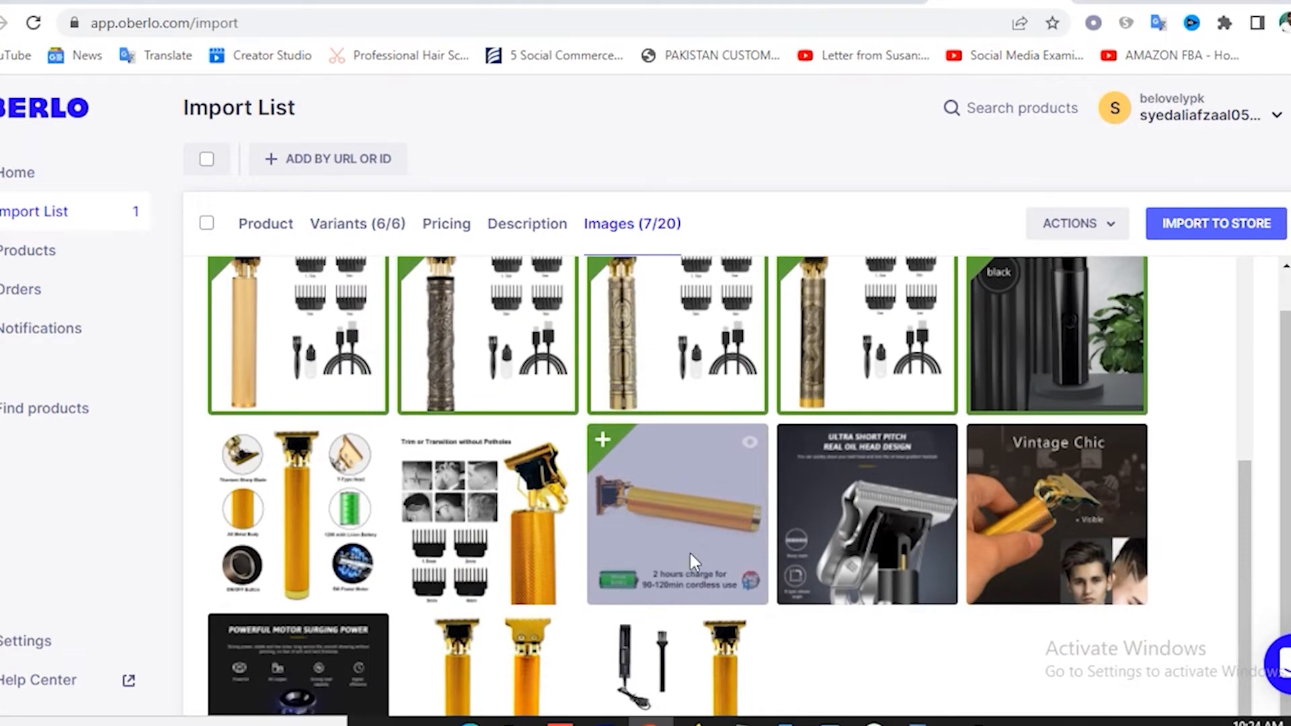
scroll(695, 560, "up", 1)
scroll(692, 449, "up", 5)
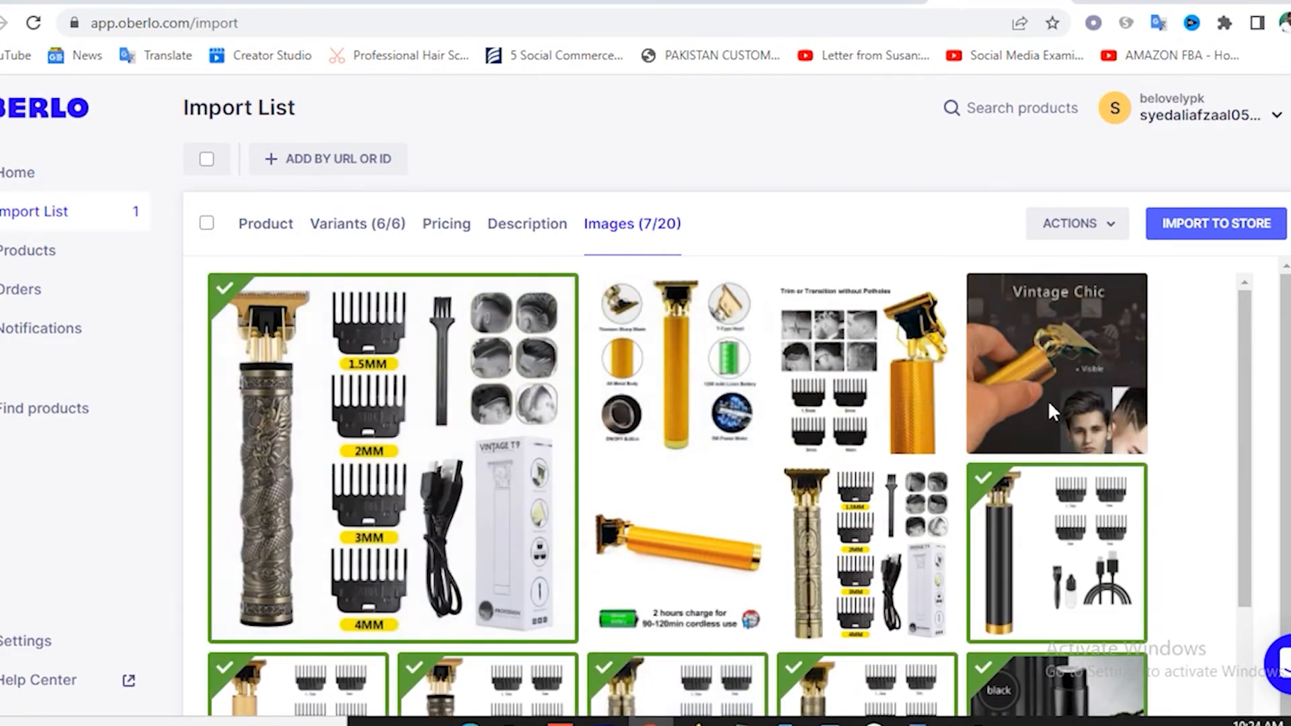
left_click(1227, 233)
left_click(1224, 235)
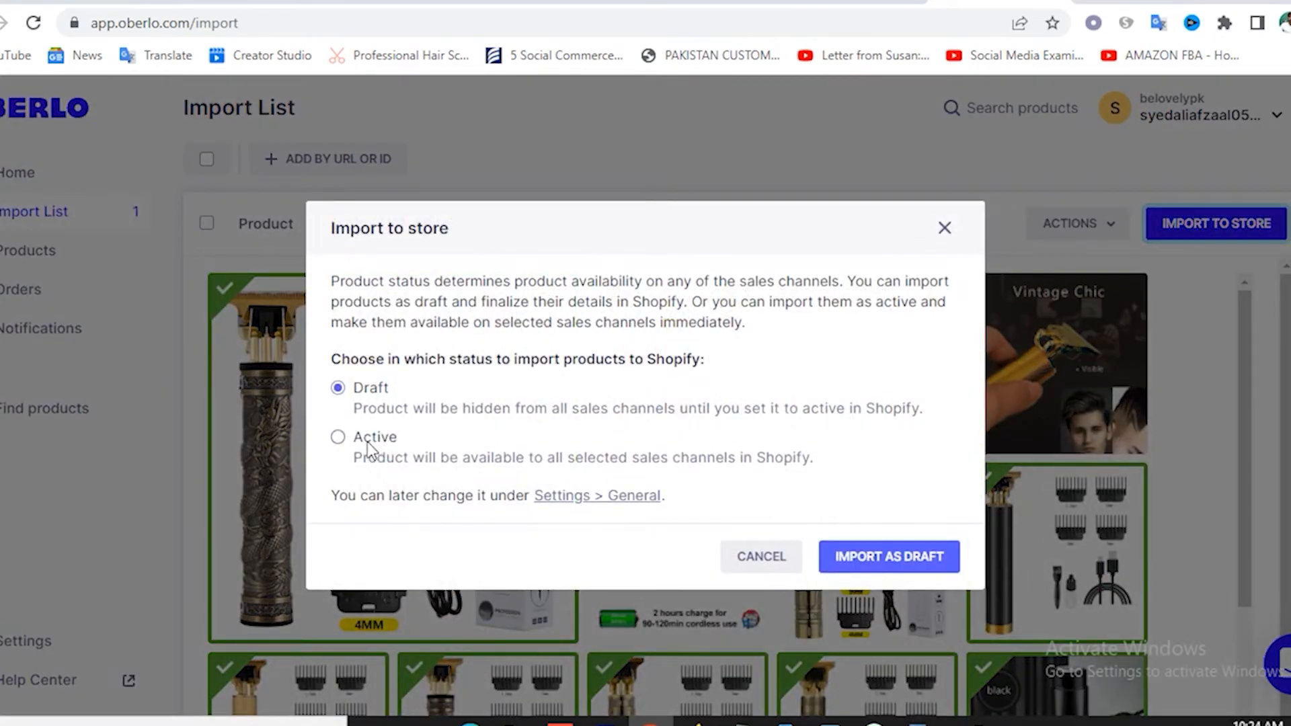
Import the hair clipper with Active status and return to the Shopify admin.
left_click(372, 444)
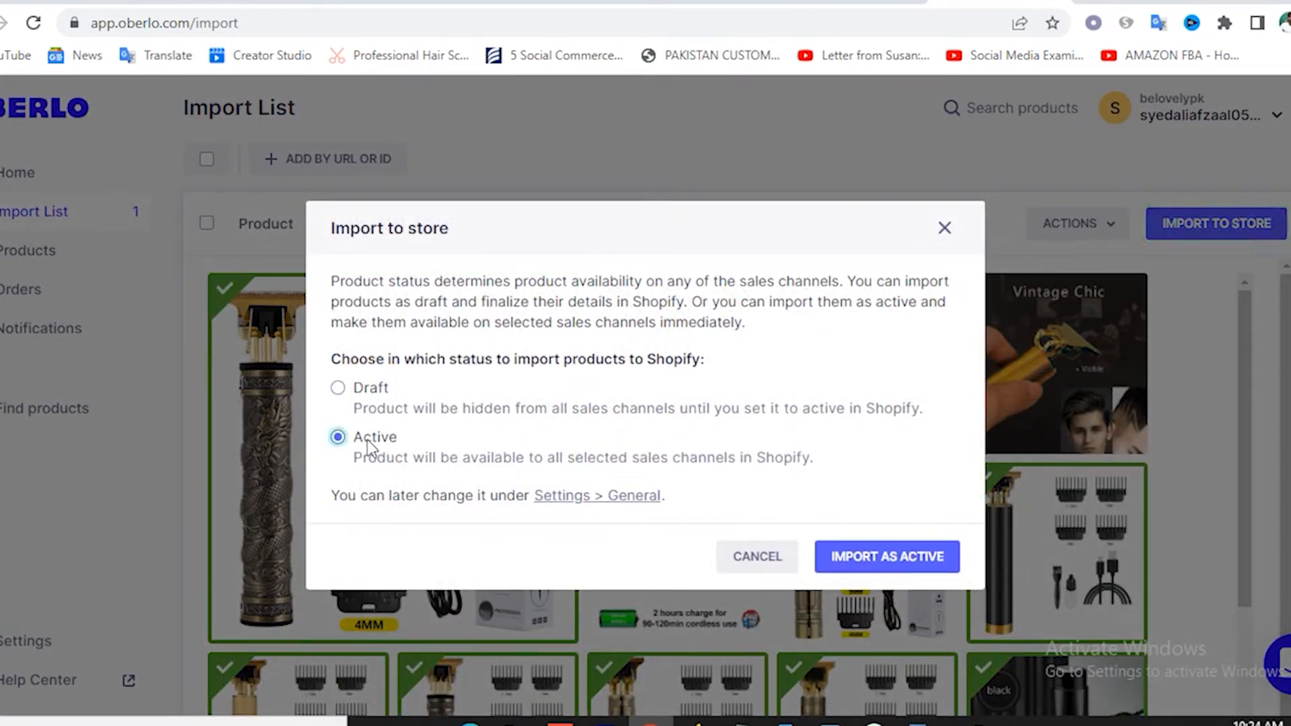
left_click(883, 567)
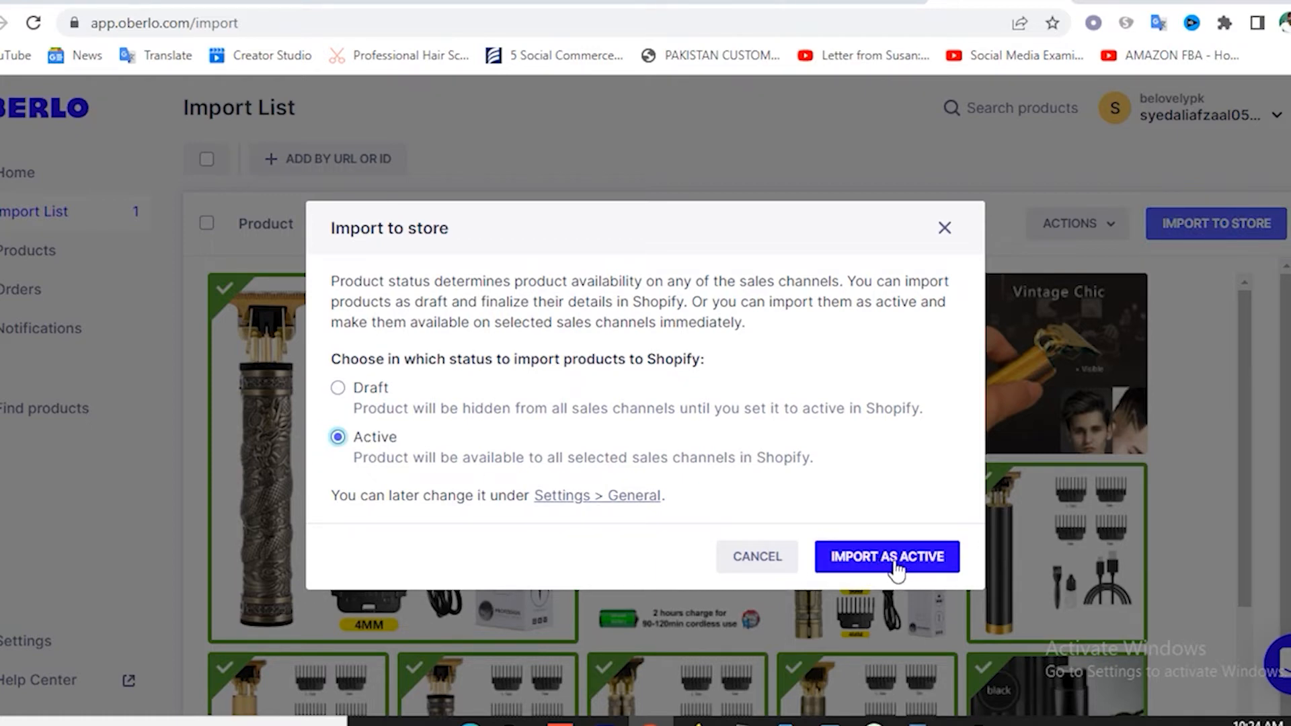
left_click(897, 568)
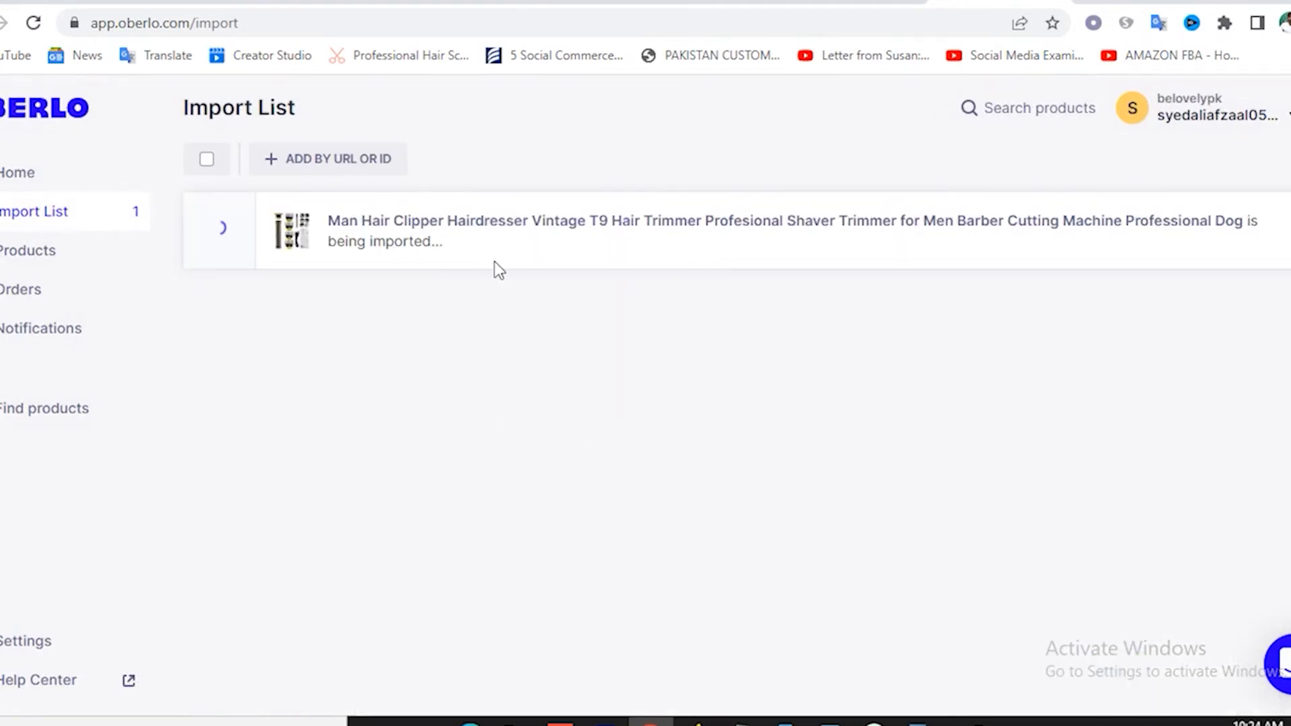
left_click(182, 1)
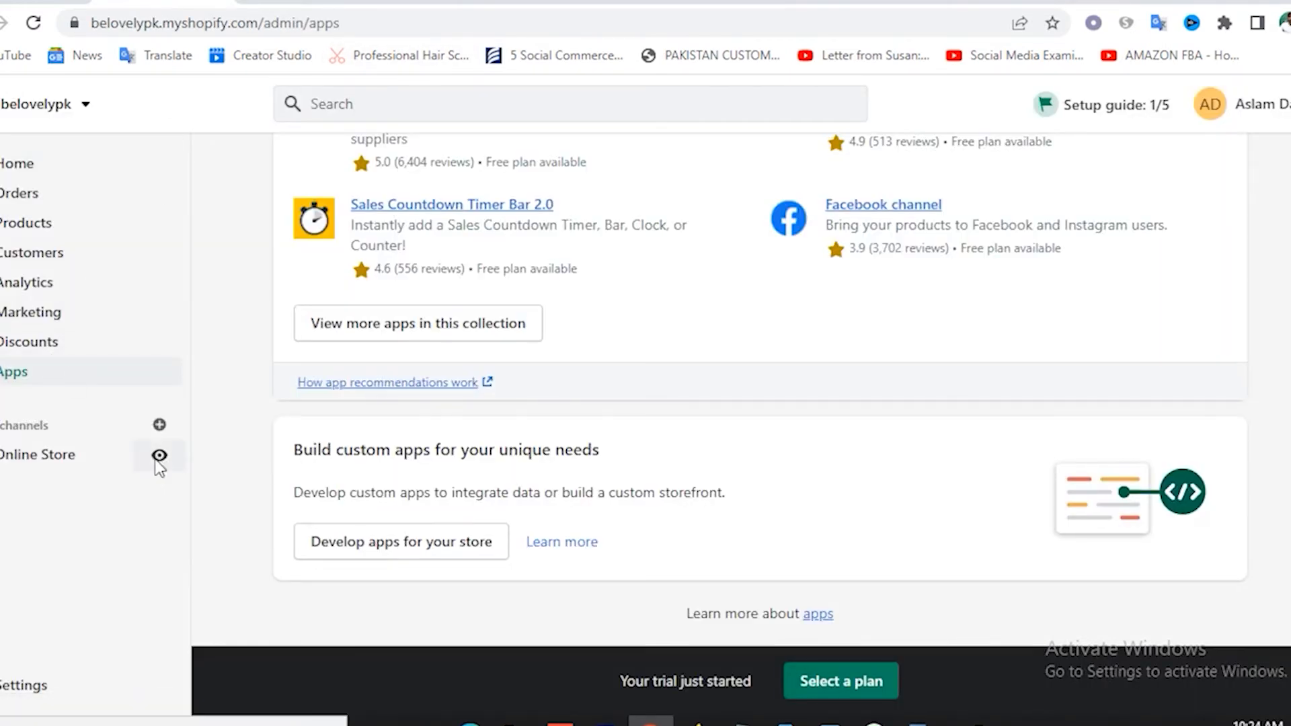
Preview the Be Lovely storefront and check the hair clipper under Featured Products.
left_click(159, 457)
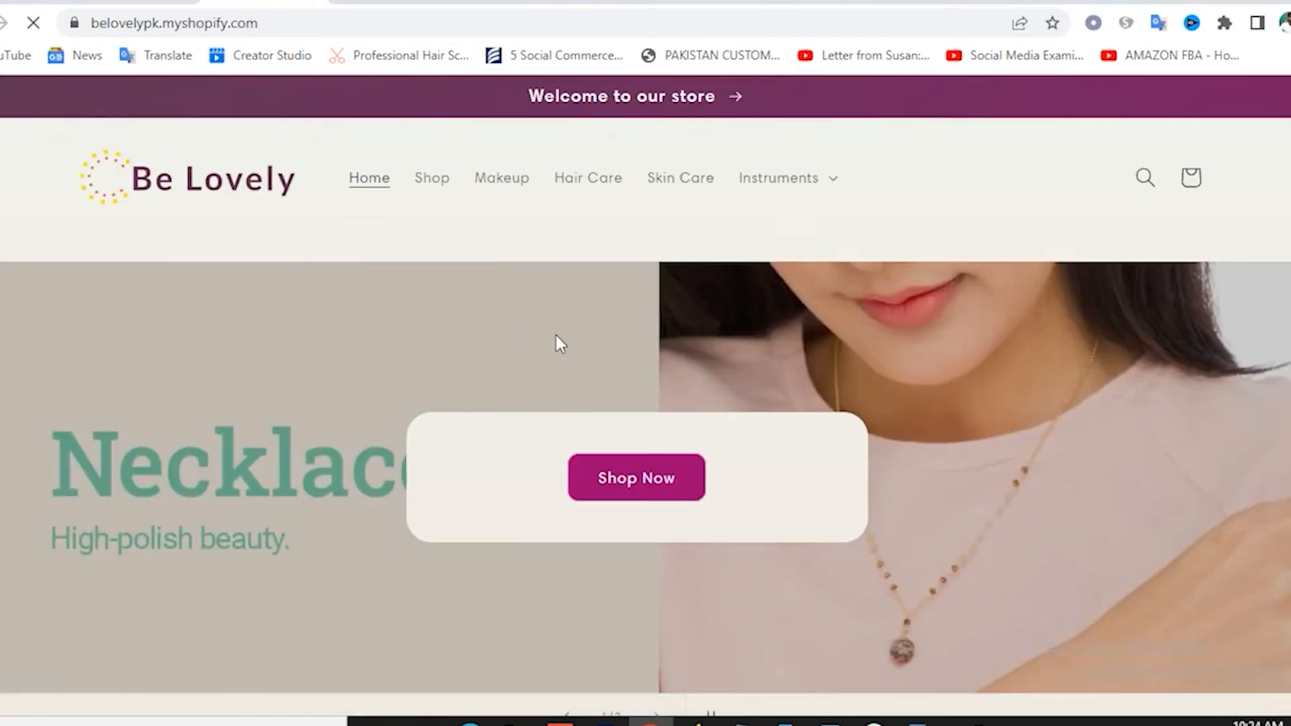
scroll(556, 335, "down", 12)
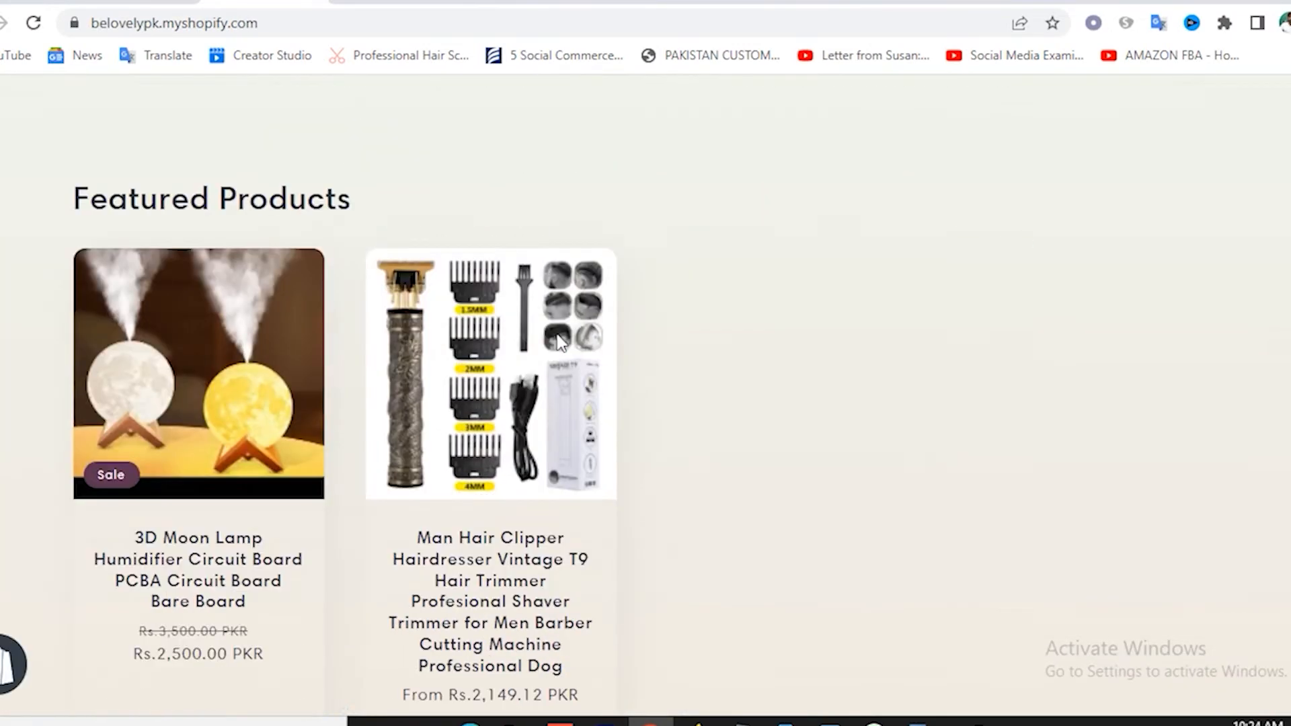
scroll(507, 389, "down", 6)
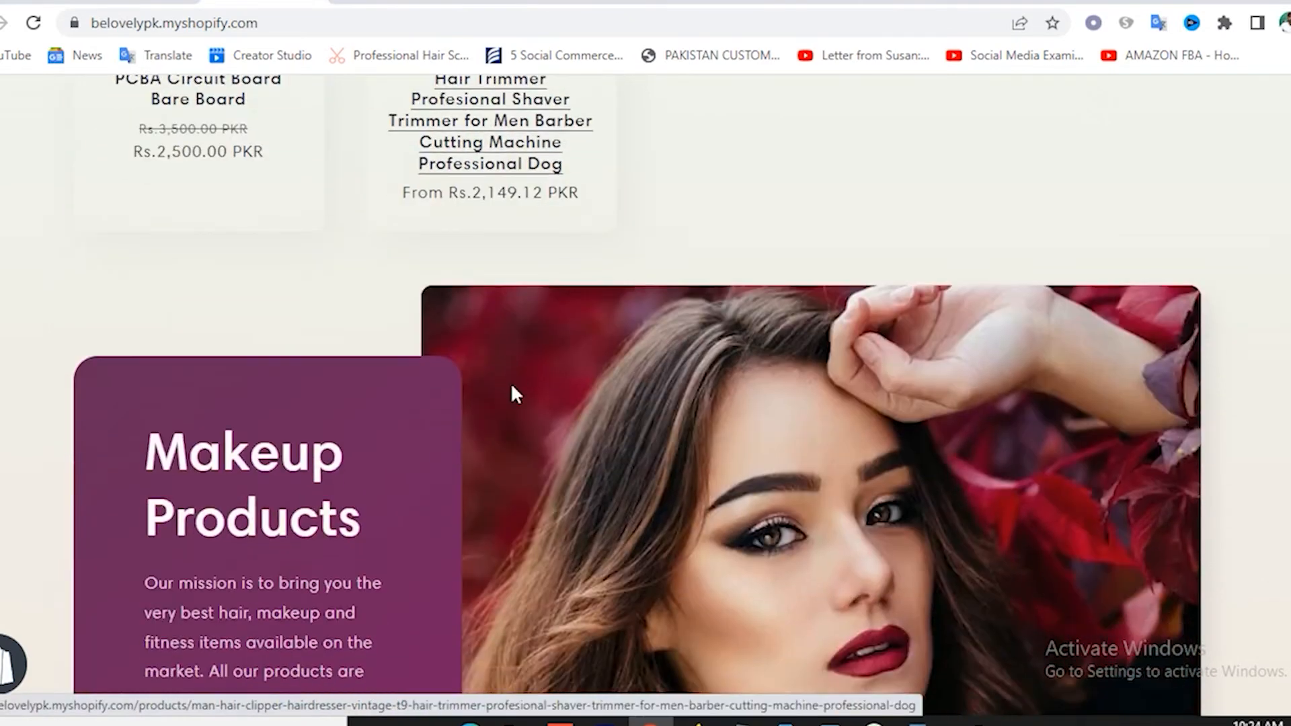
scroll(605, 499, "up", 10)
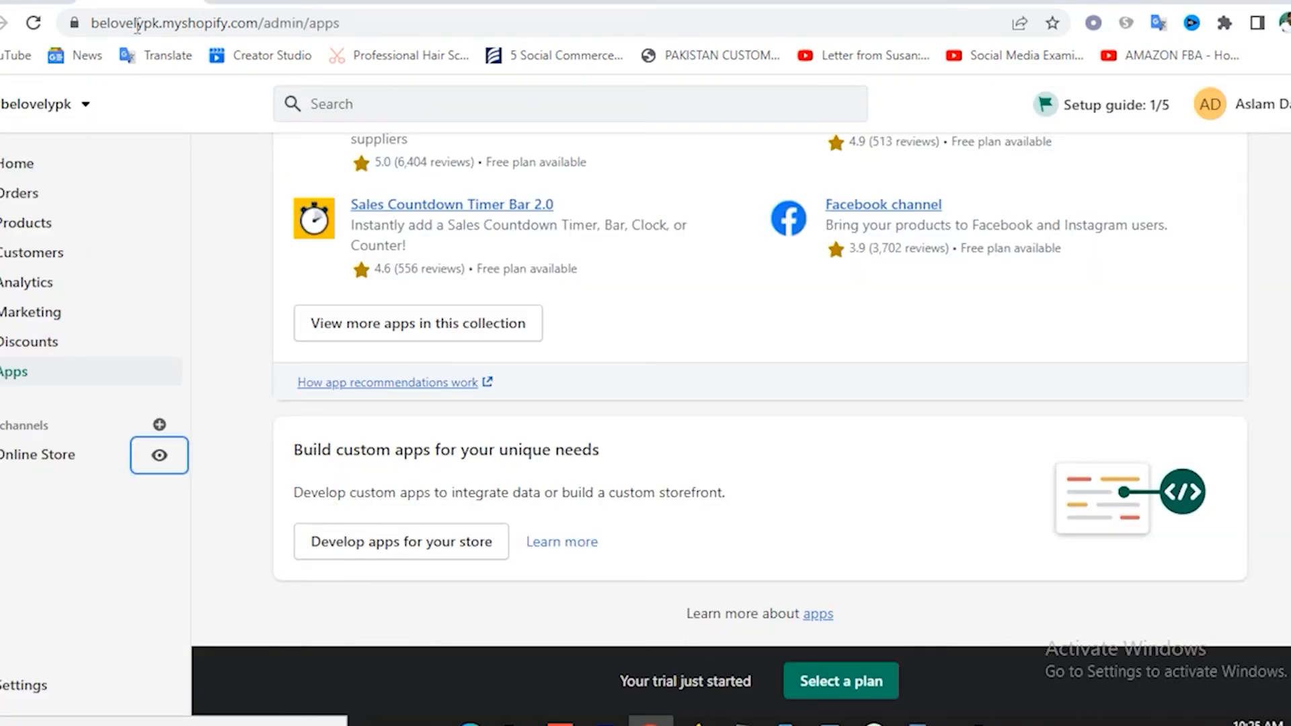
Open the current Sense theme from Online Store in the theme editor.
left_click(44, 459)
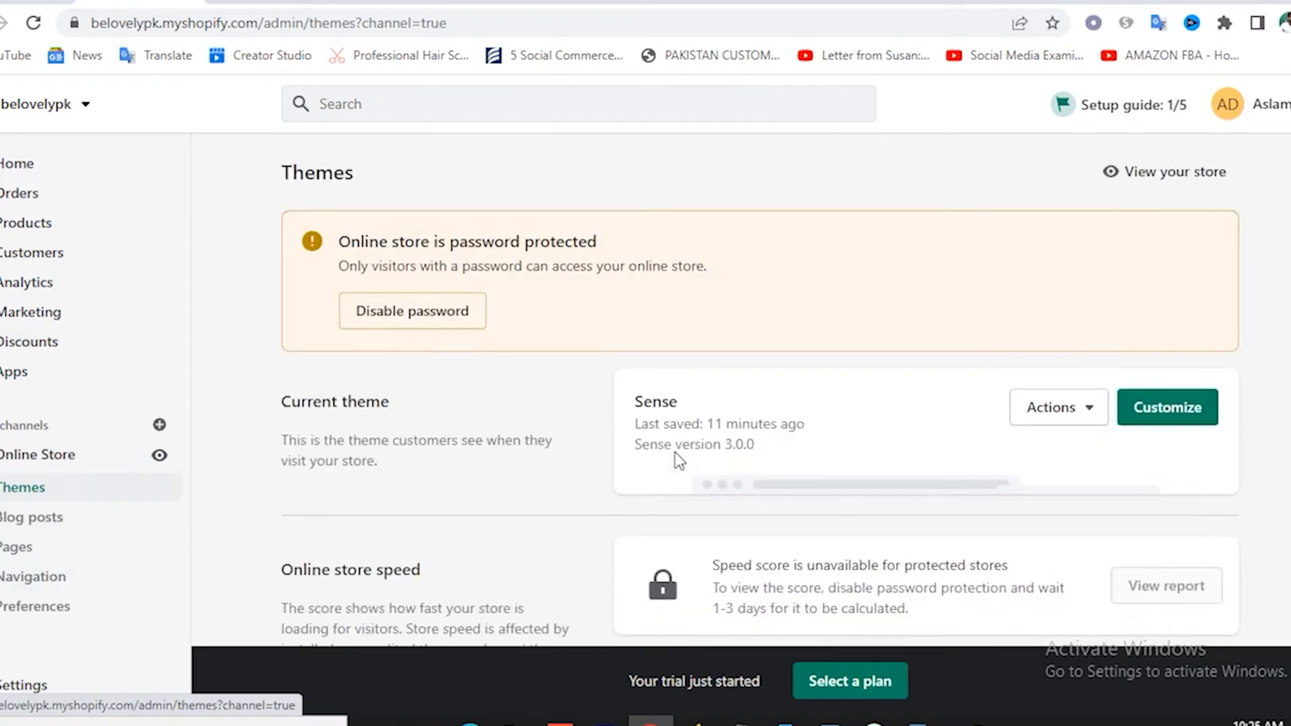
left_click(1167, 409)
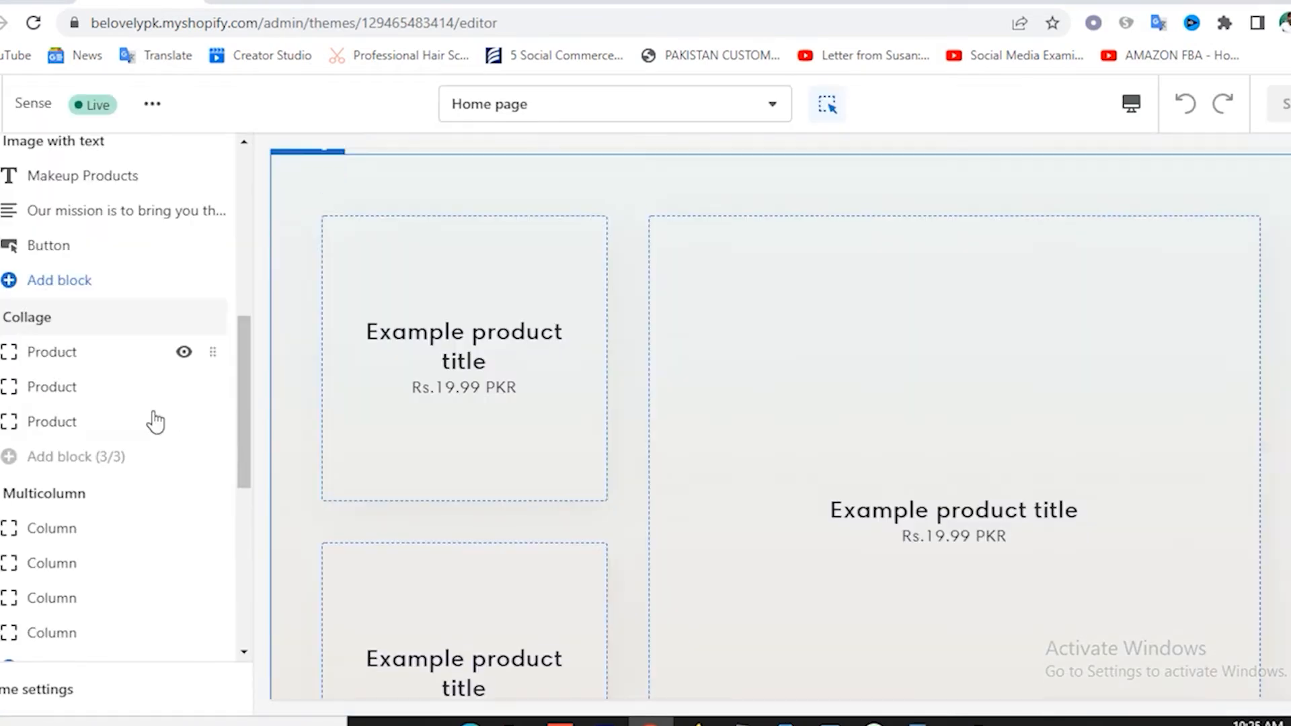
Set the first collage product slot to the 3D Moon Lamp humidifier.
scroll(92, 357, "up", 2)
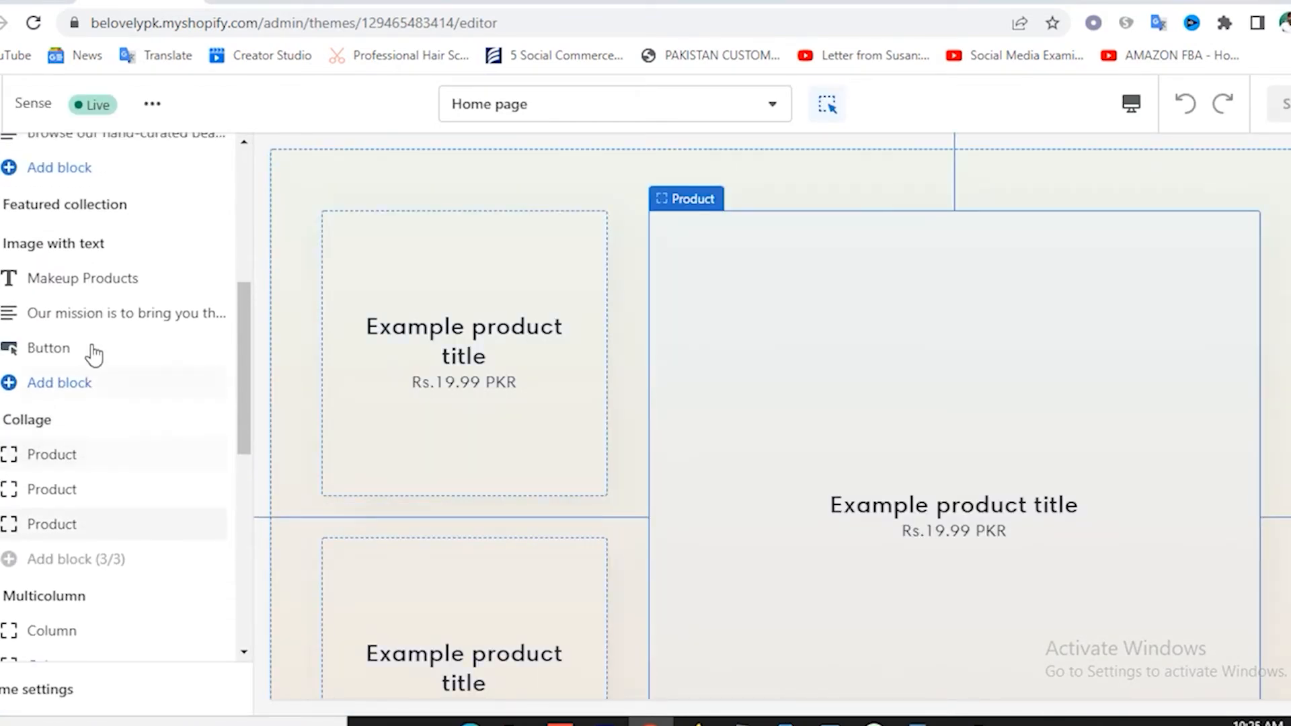
scroll(91, 374, "down", 2)
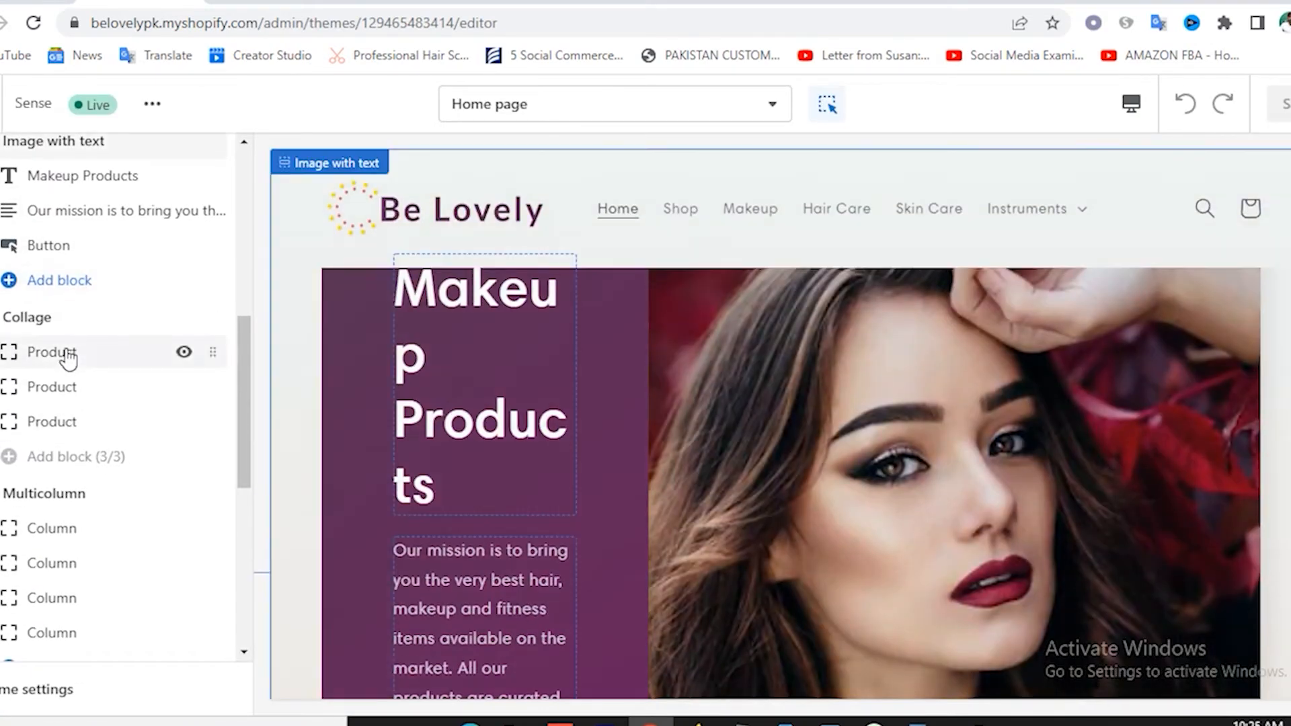
left_click(63, 352)
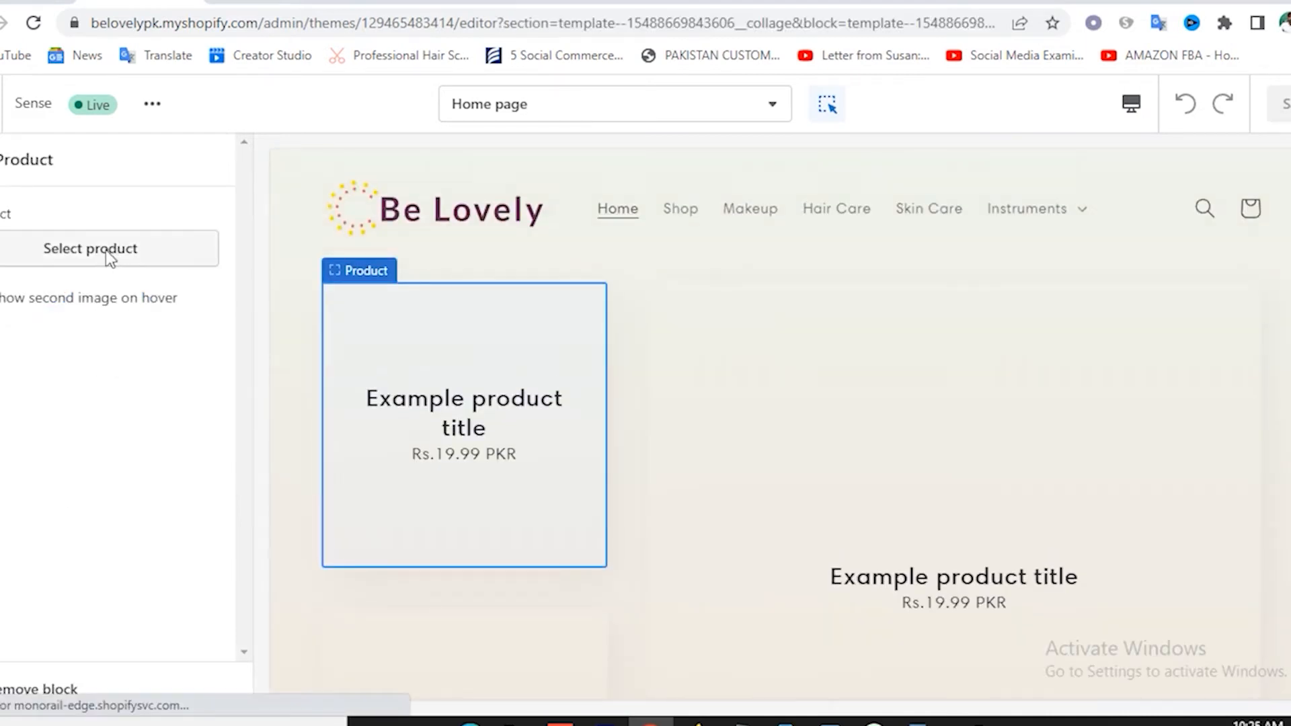
left_click(113, 254)
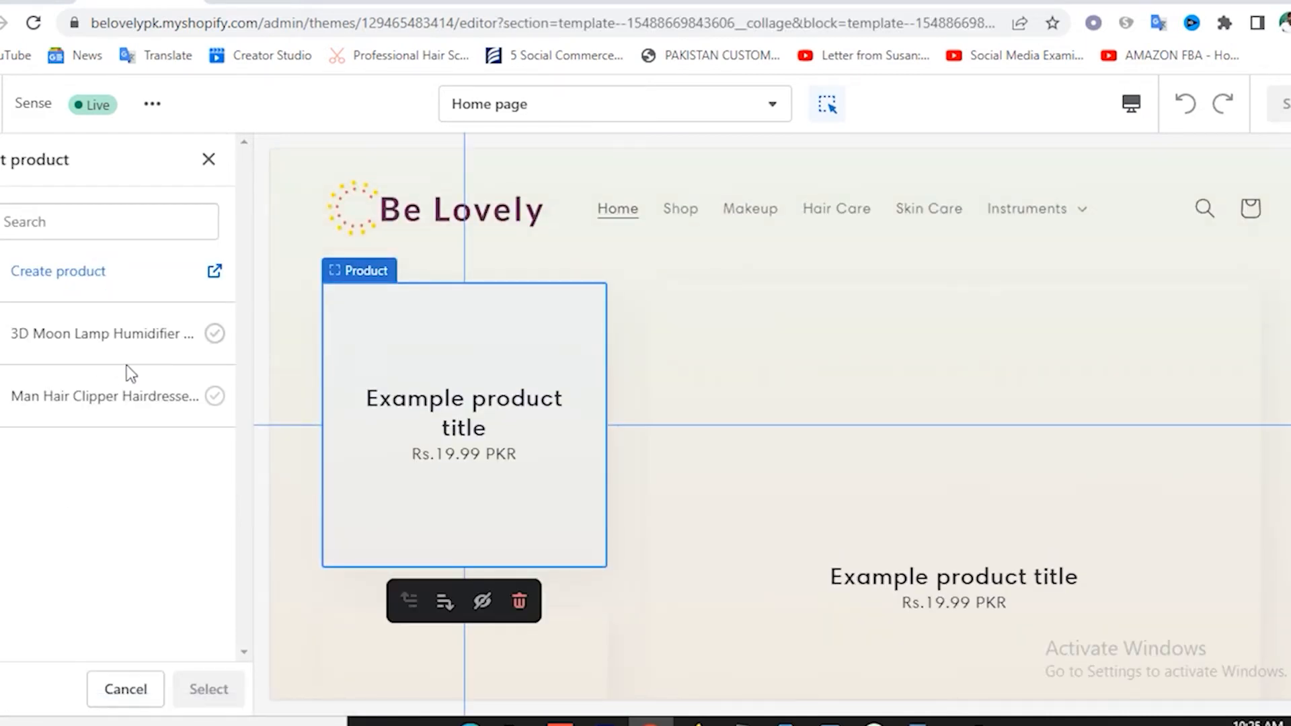
left_click(82, 347)
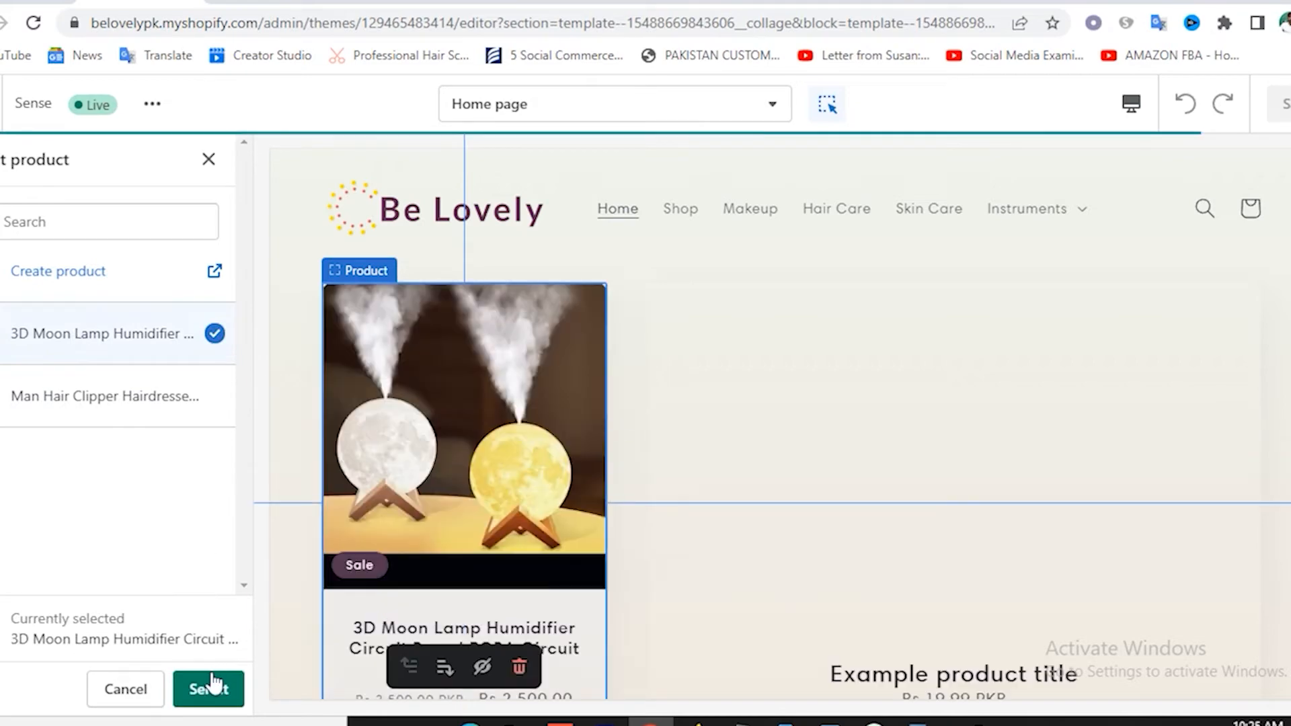
left_click(208, 688)
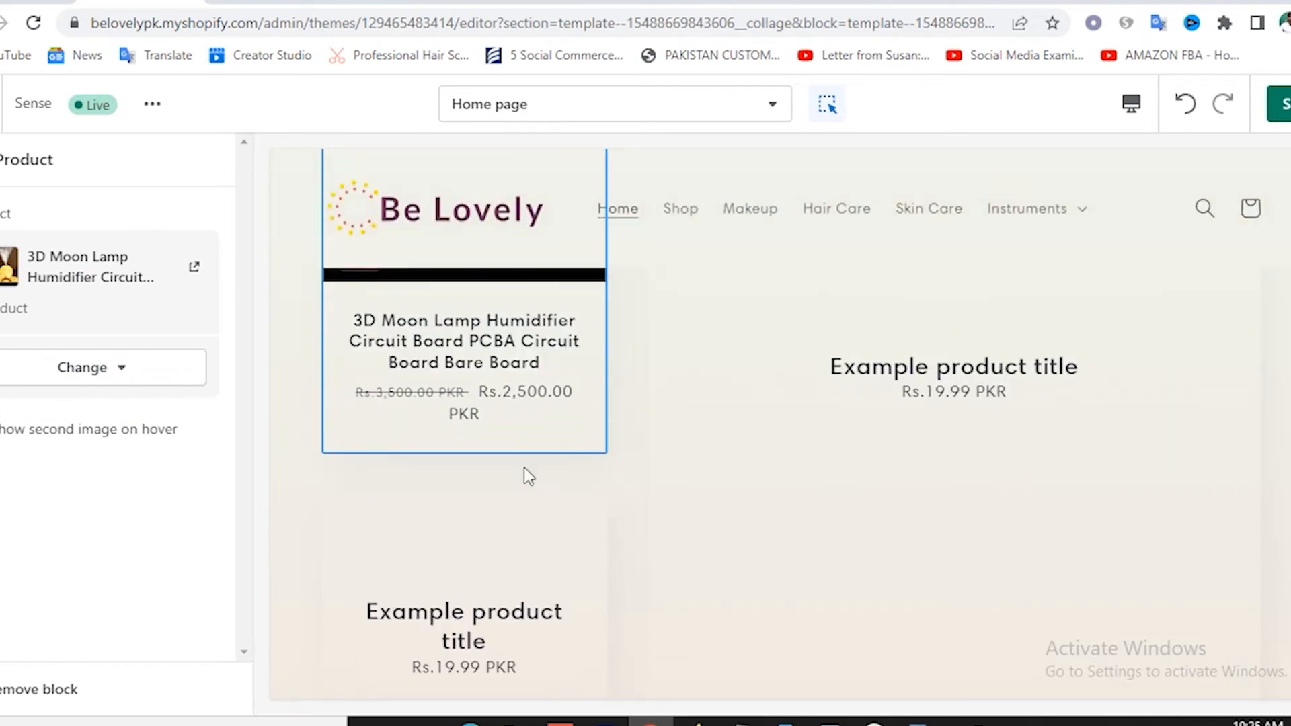
left_click(2, 160)
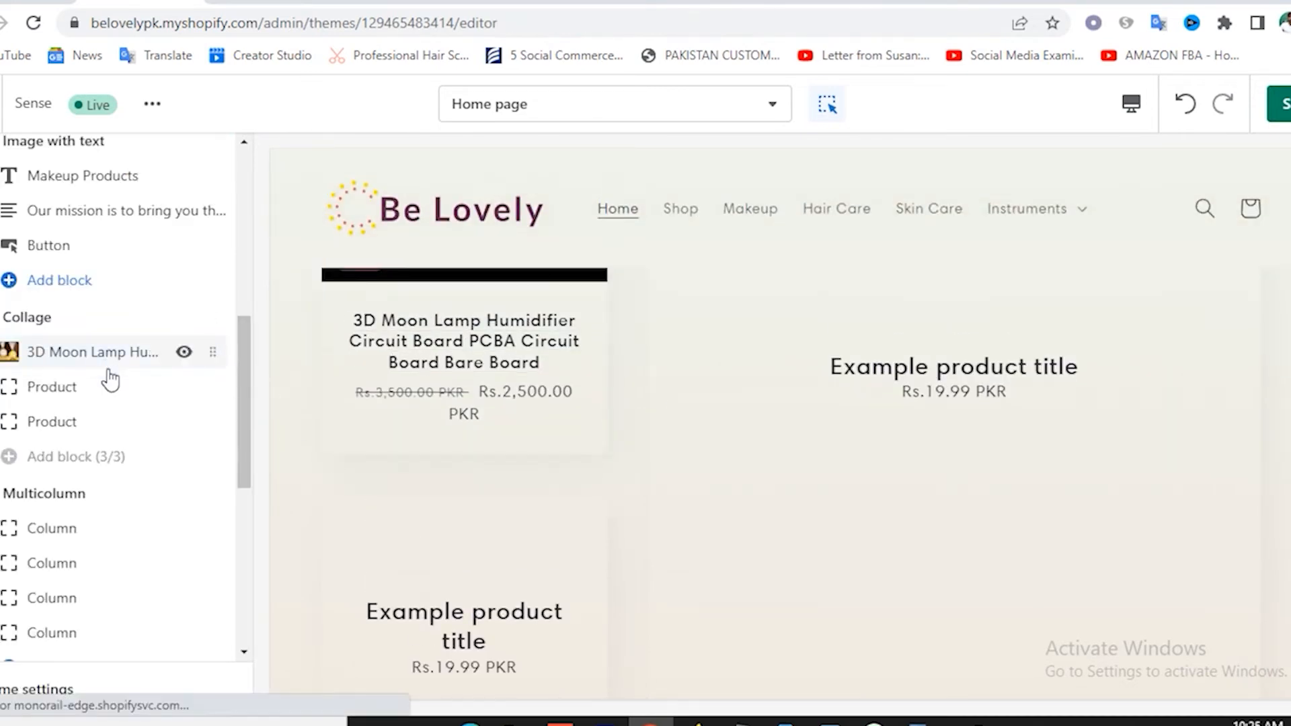
Set the second collage product slot to the Man Hair Clipper.
left_click(66, 390)
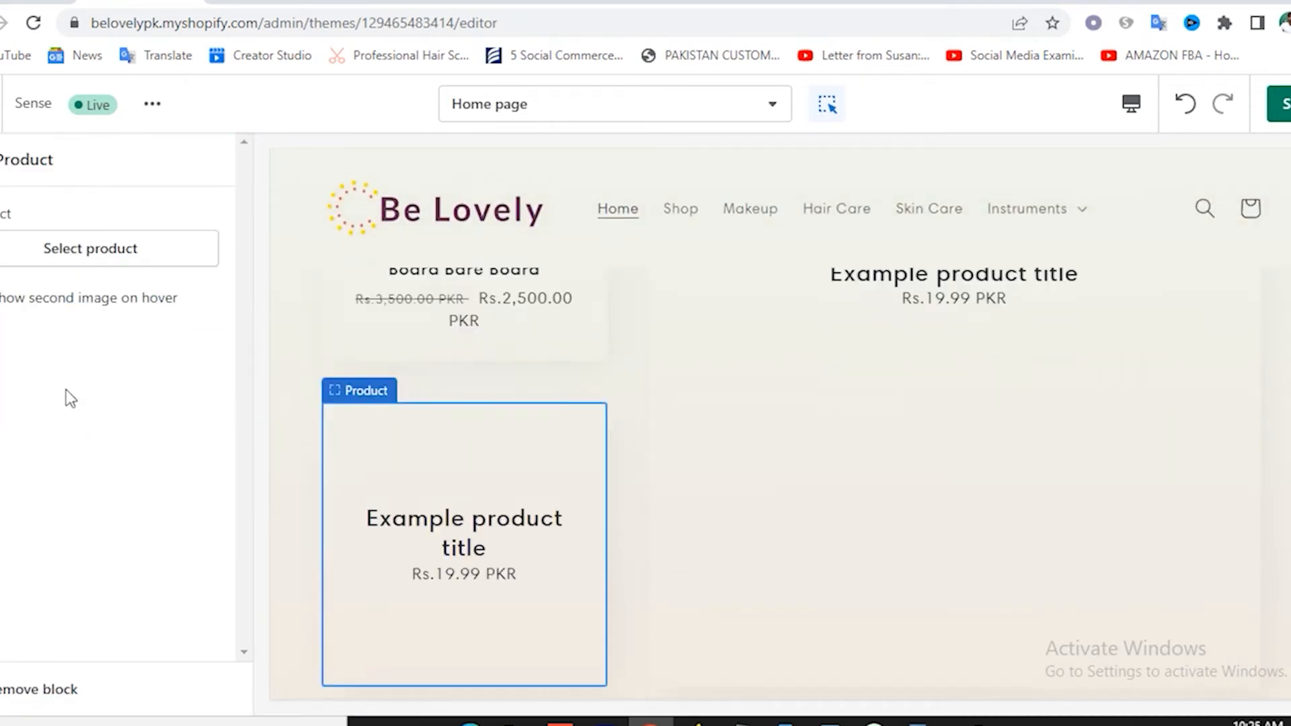
left_click(87, 248)
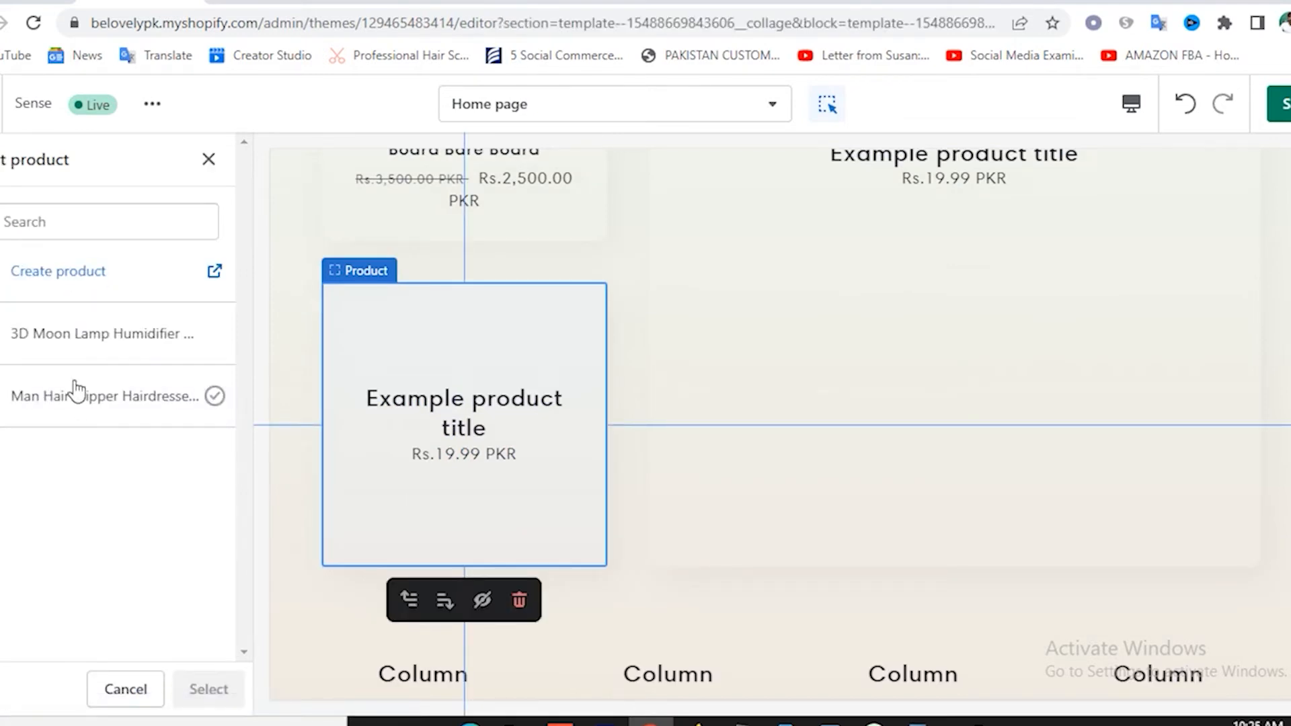
left_click(78, 390)
left_click(210, 687)
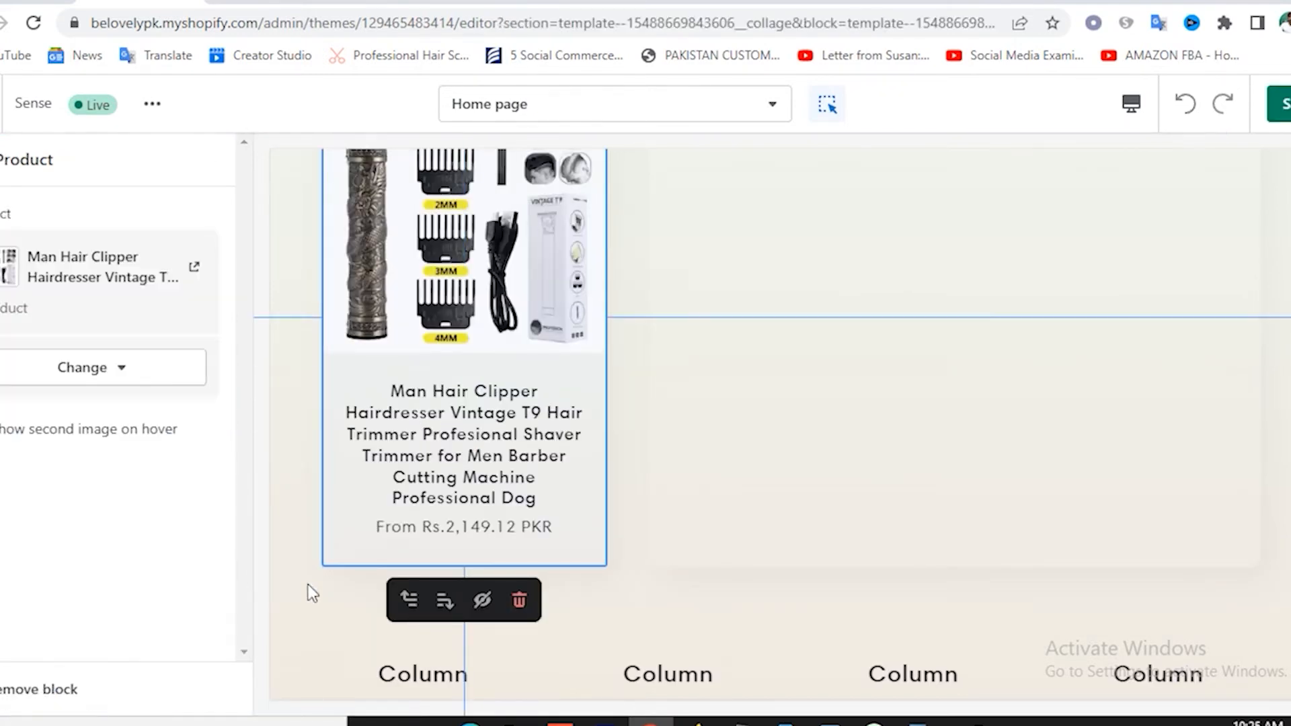
scroll(526, 404, "up", 7)
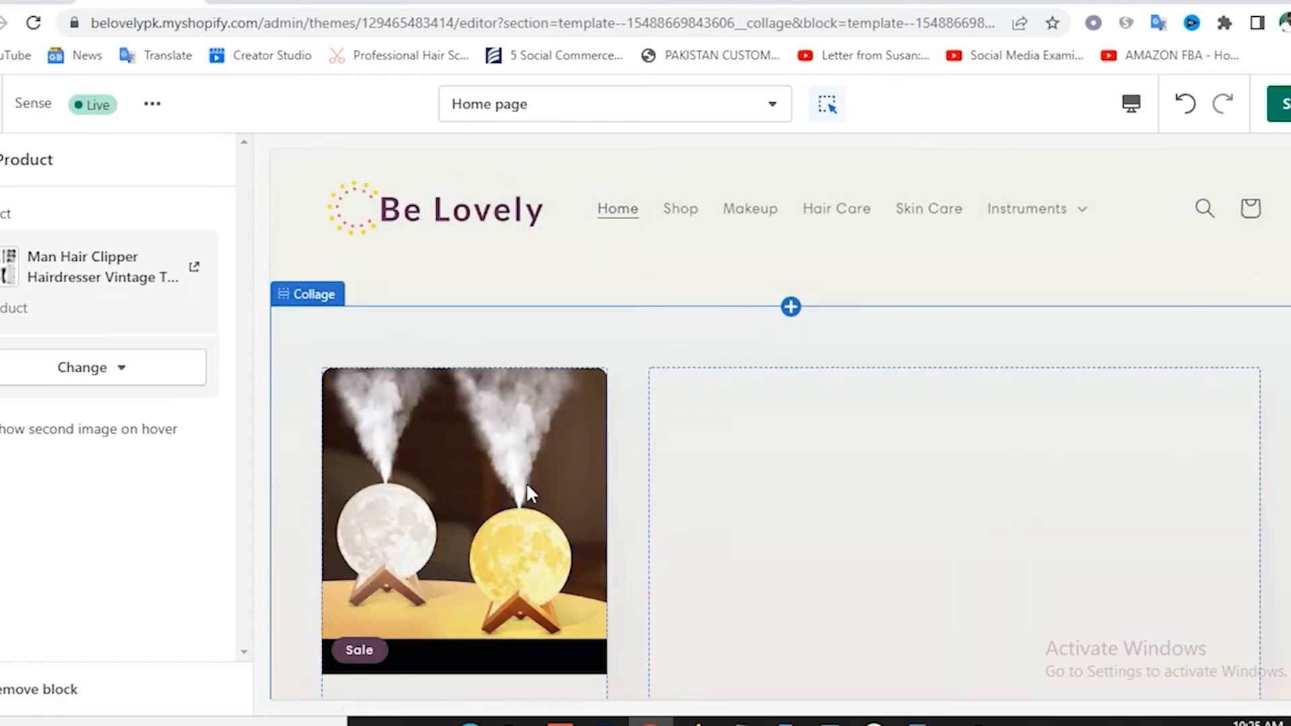
scroll(720, 498, "down", 3)
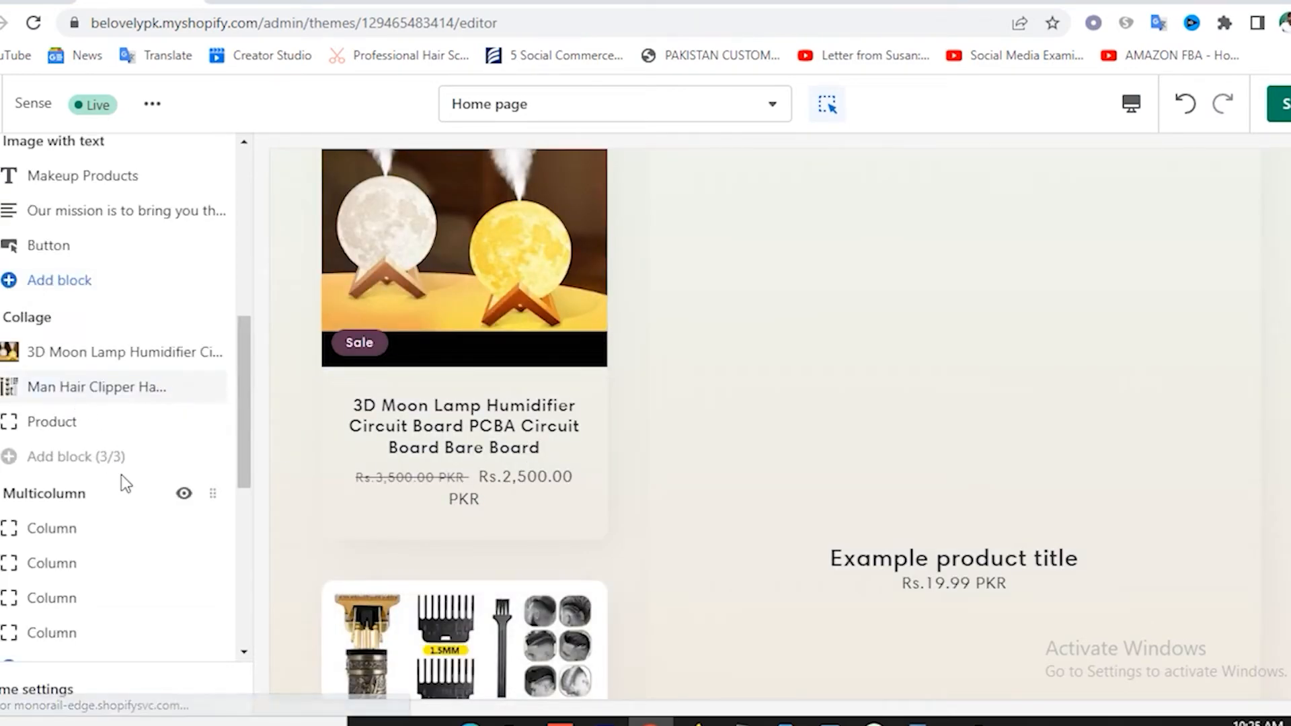
Set the third collage product slot to the 3D Moon Lamp humidifier again.
left_click(61, 422)
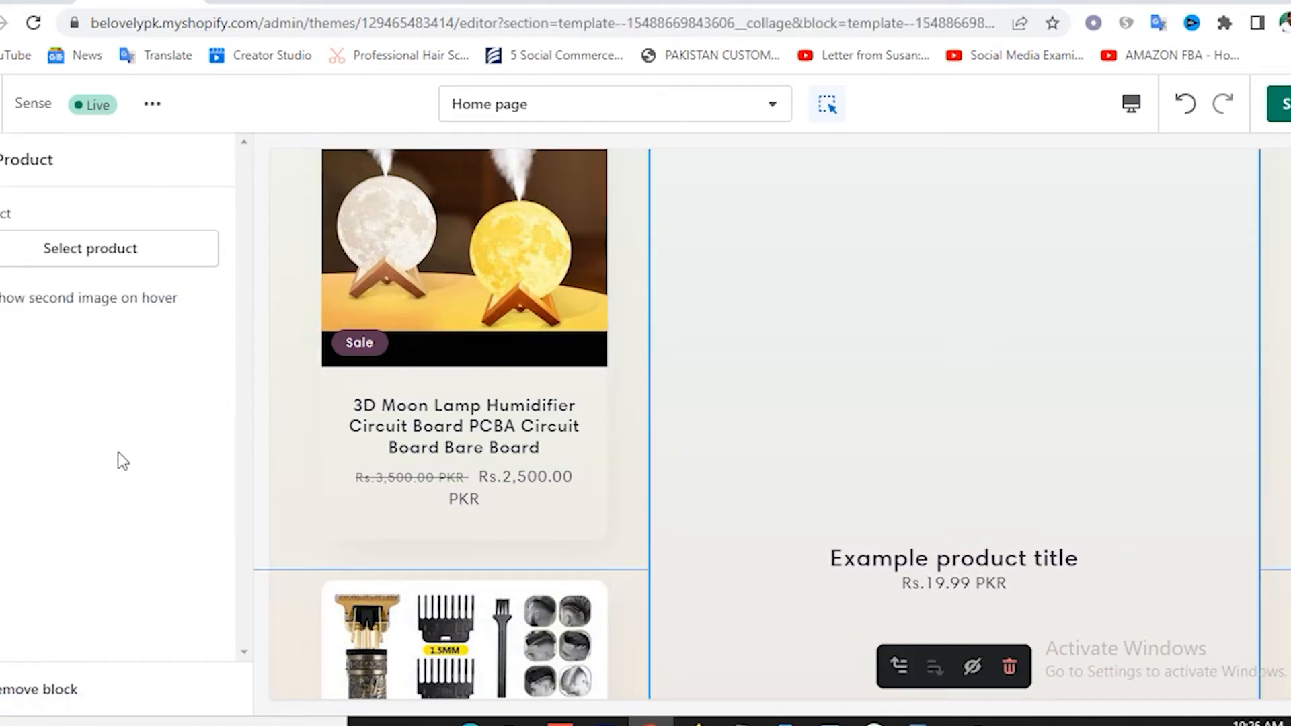
left_click(110, 249)
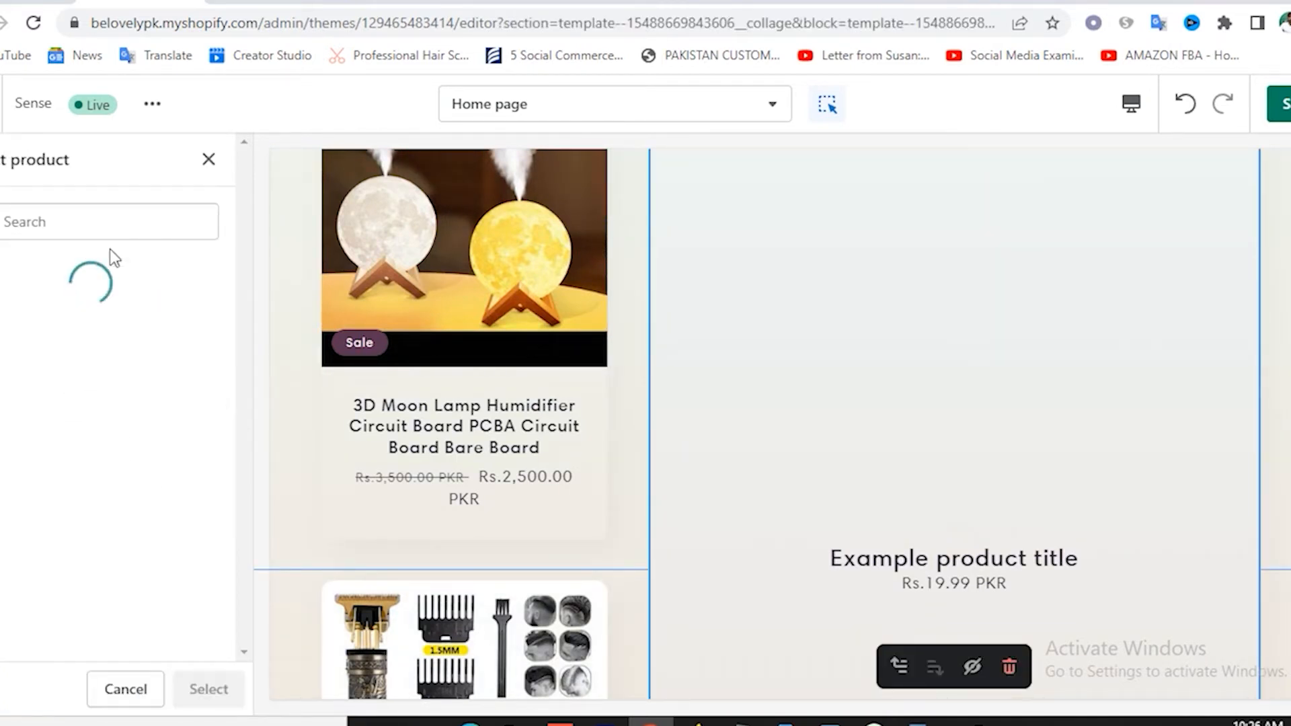
left_click(86, 346)
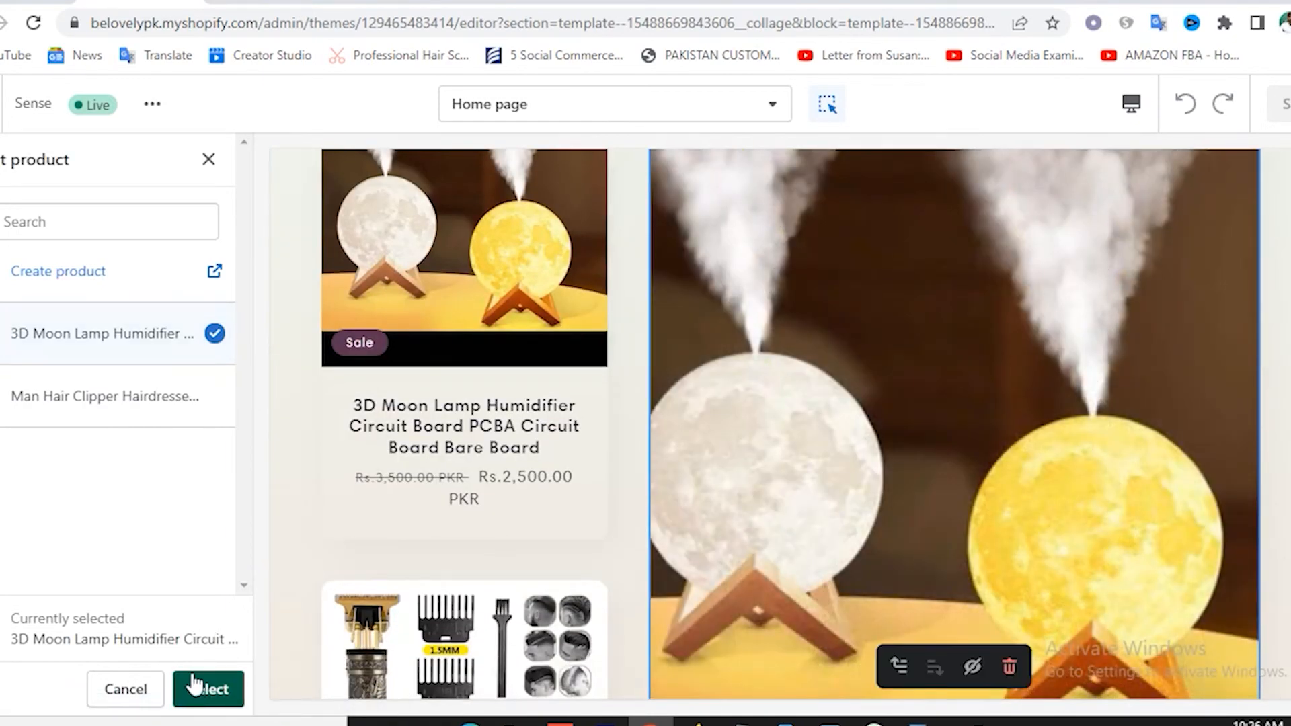
left_click(195, 685)
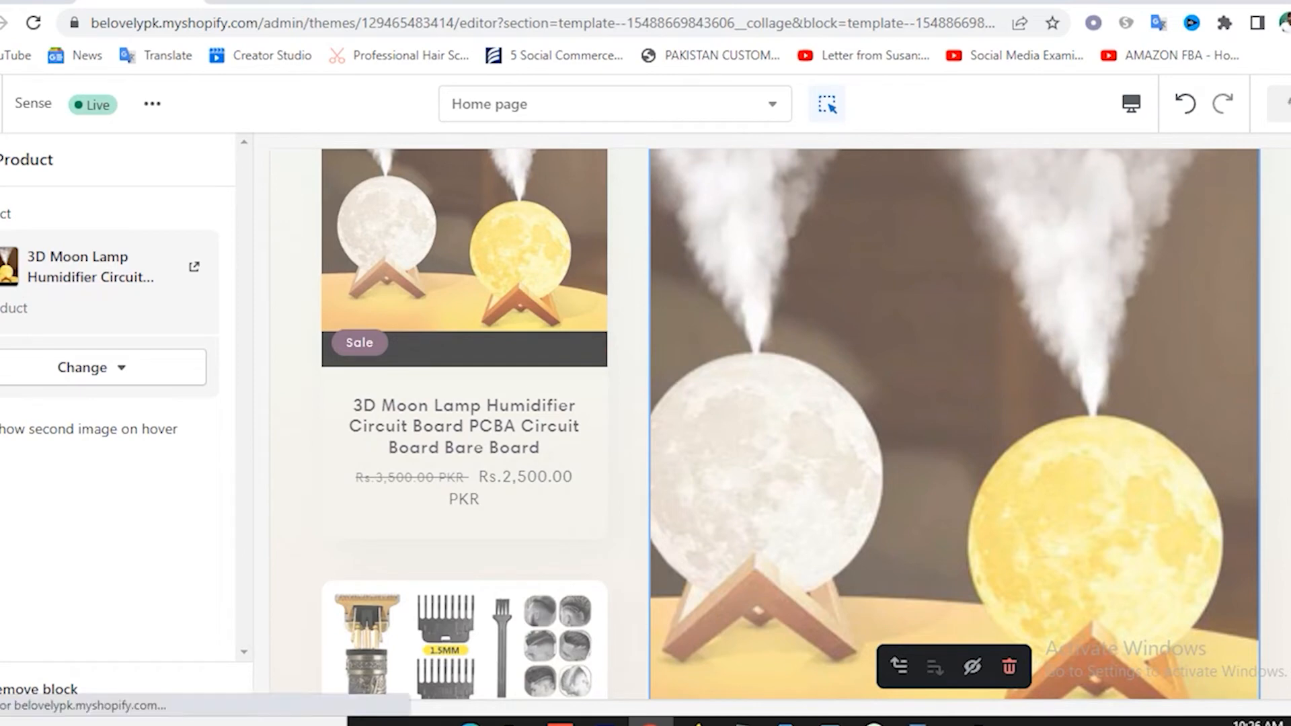
left_click(1, 160)
Inspect the Multicolumn section's first column, then hide the Multicolumn section.
scroll(161, 377, "down", 3)
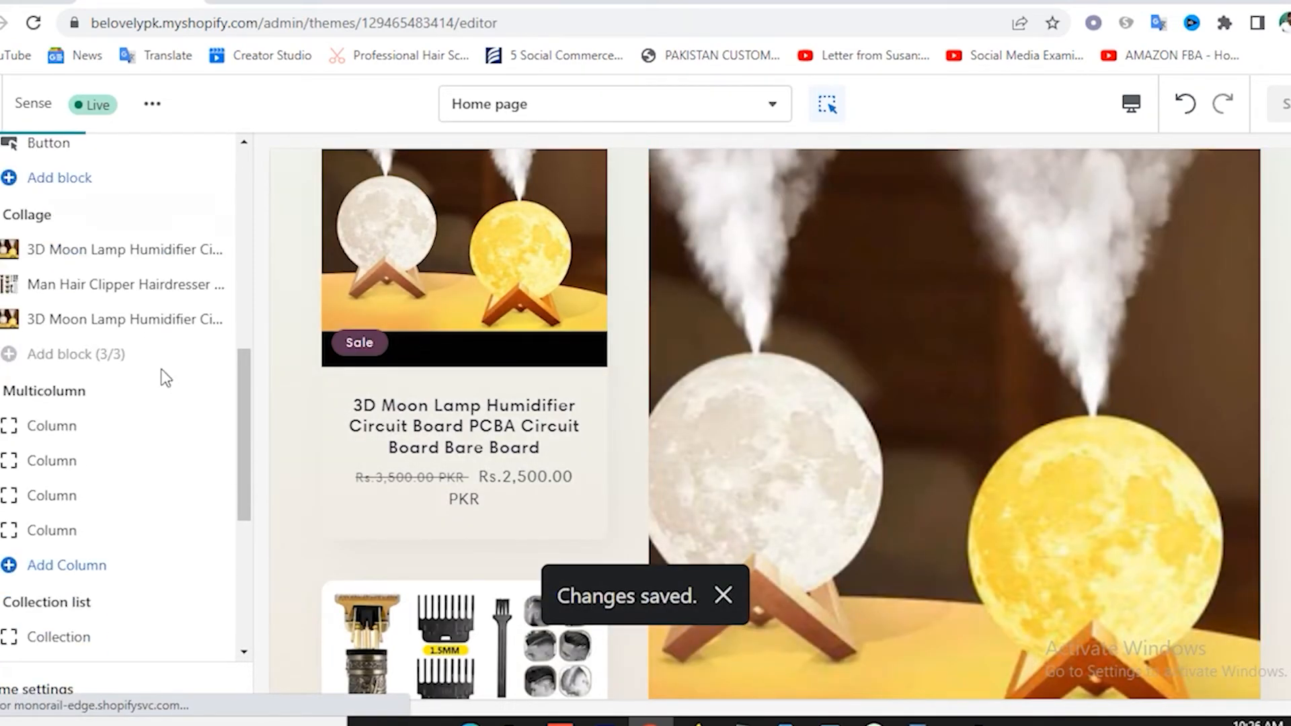
scroll(649, 467, "down", 5)
scroll(649, 467, "down", 10)
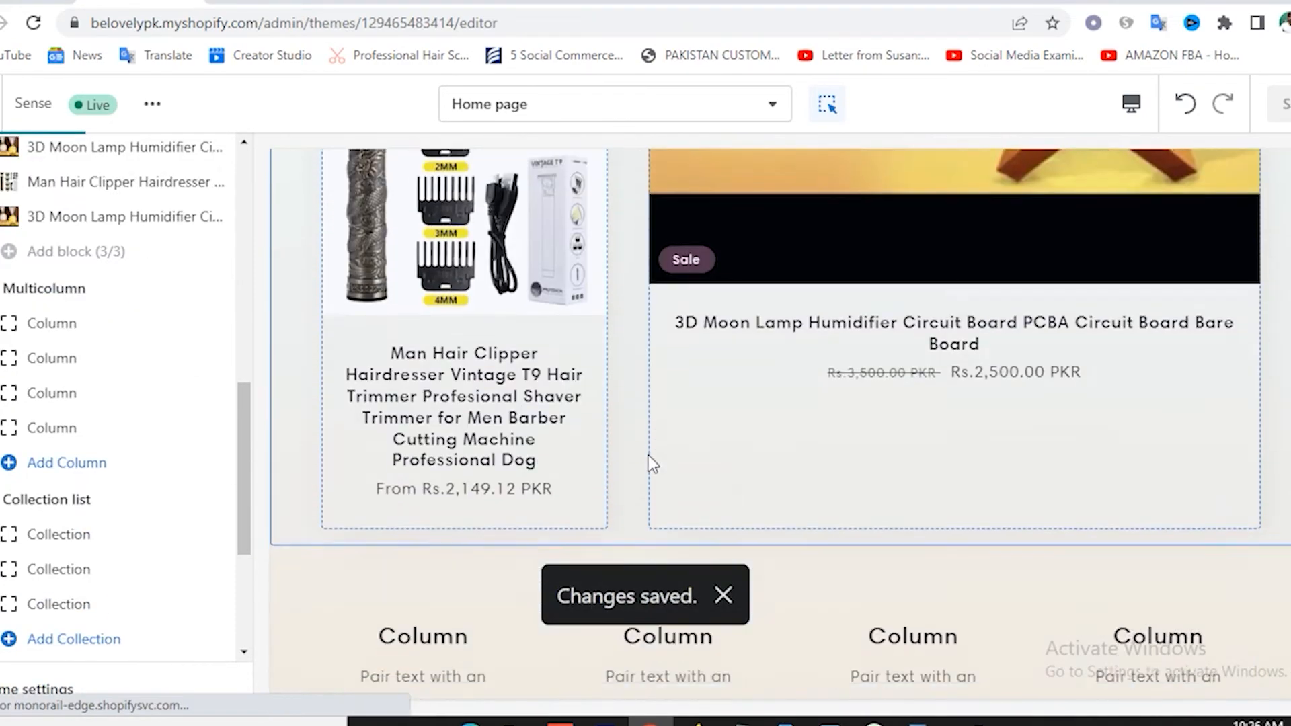
scroll(481, 400, "down", 10)
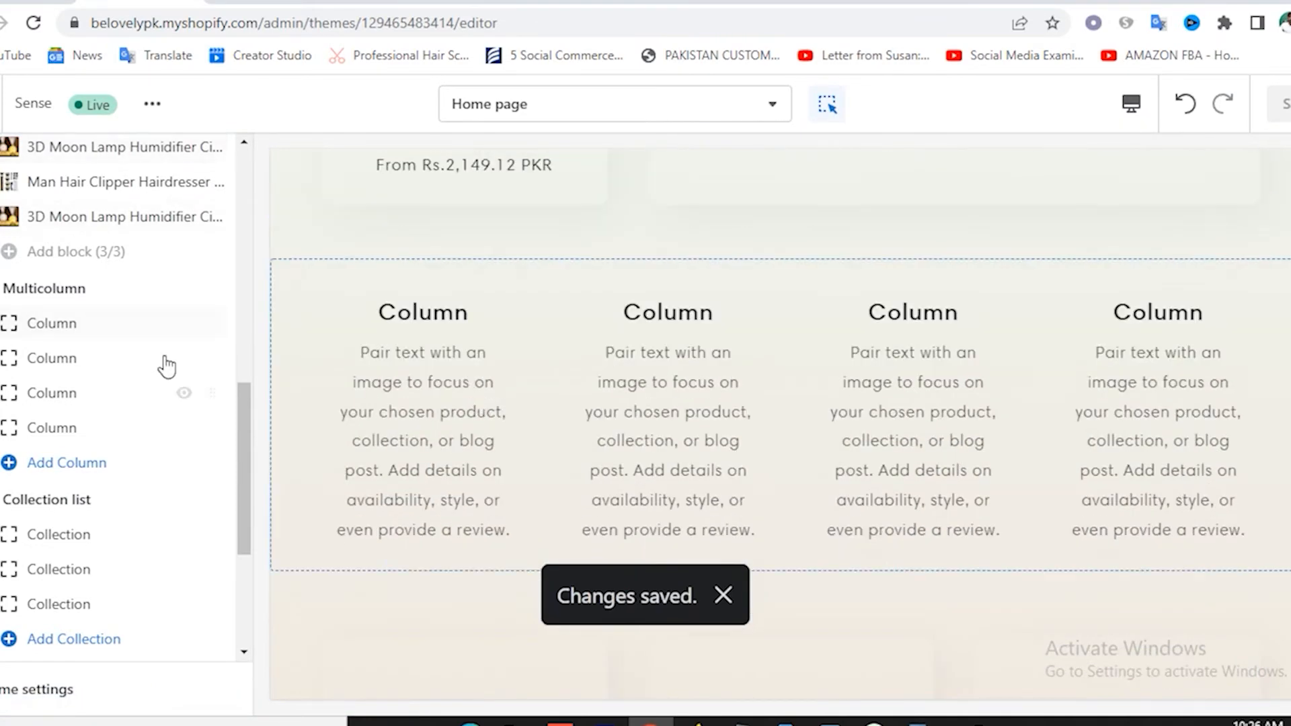
left_click(66, 326)
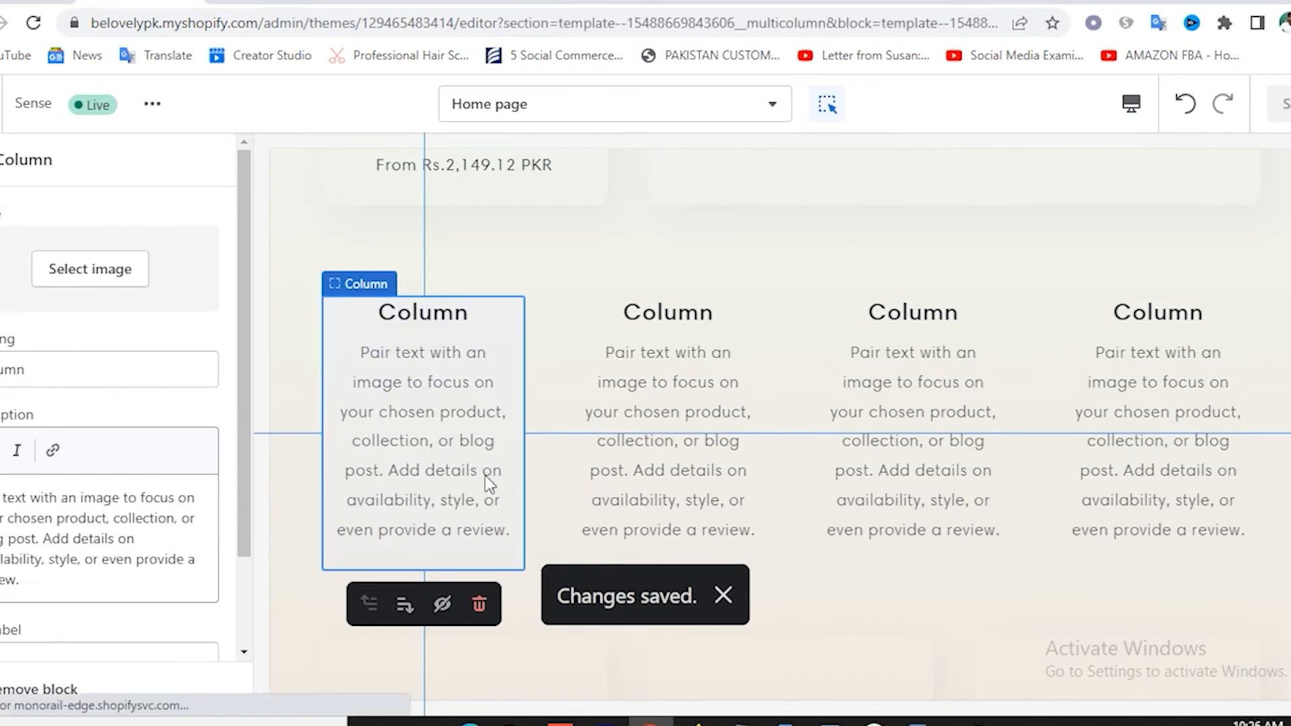
scroll(135, 495, "down", 2)
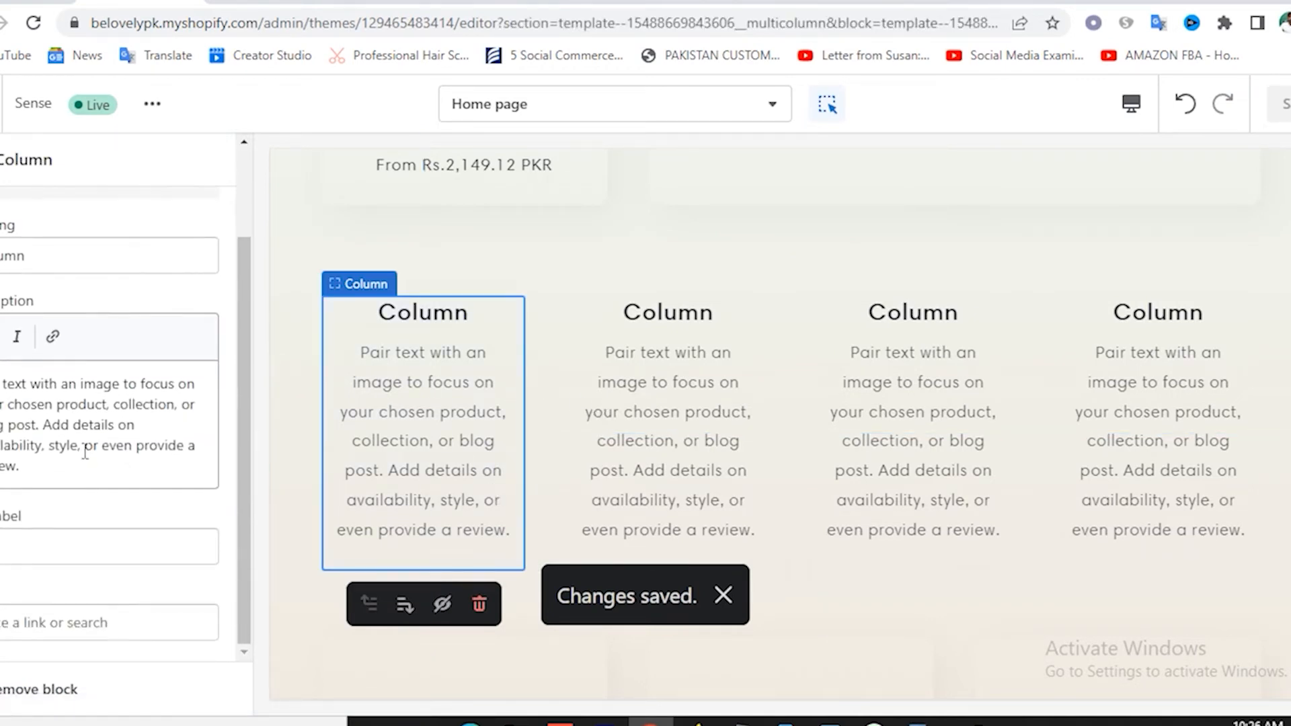
scroll(87, 403, "up", 2)
left_click(1, 160)
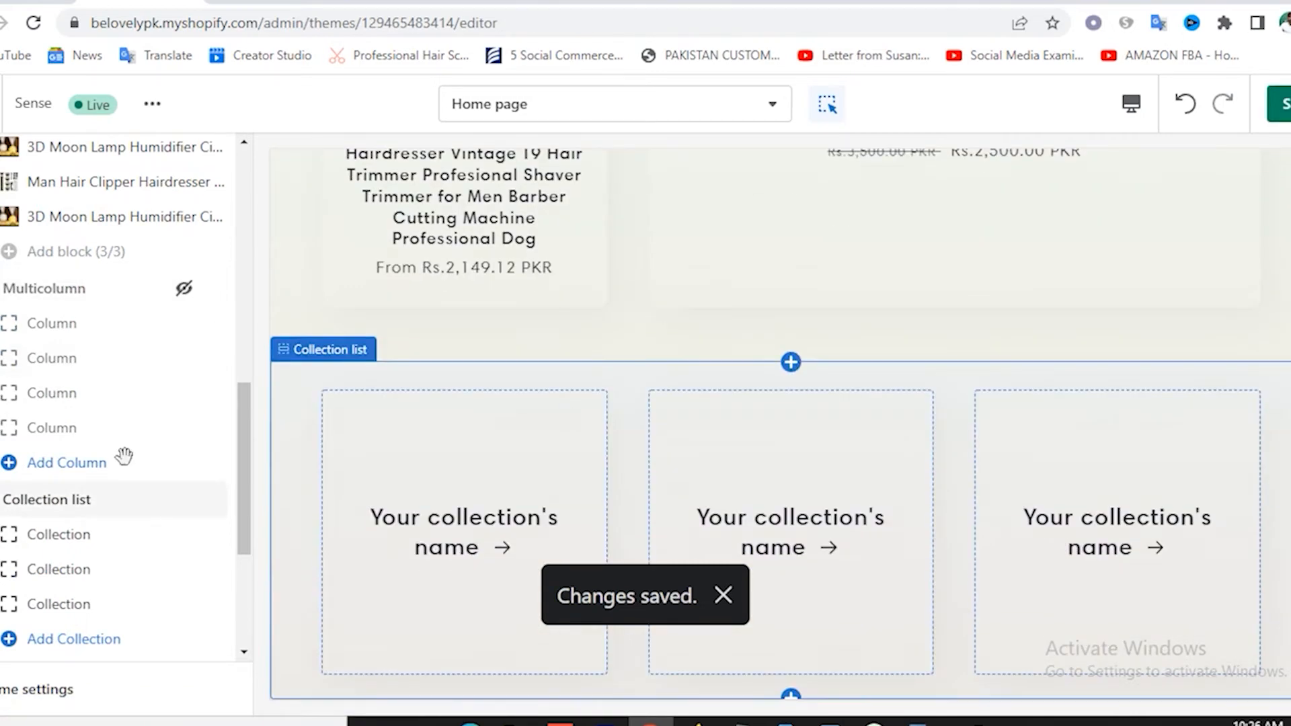
scroll(125, 457, "down", 4)
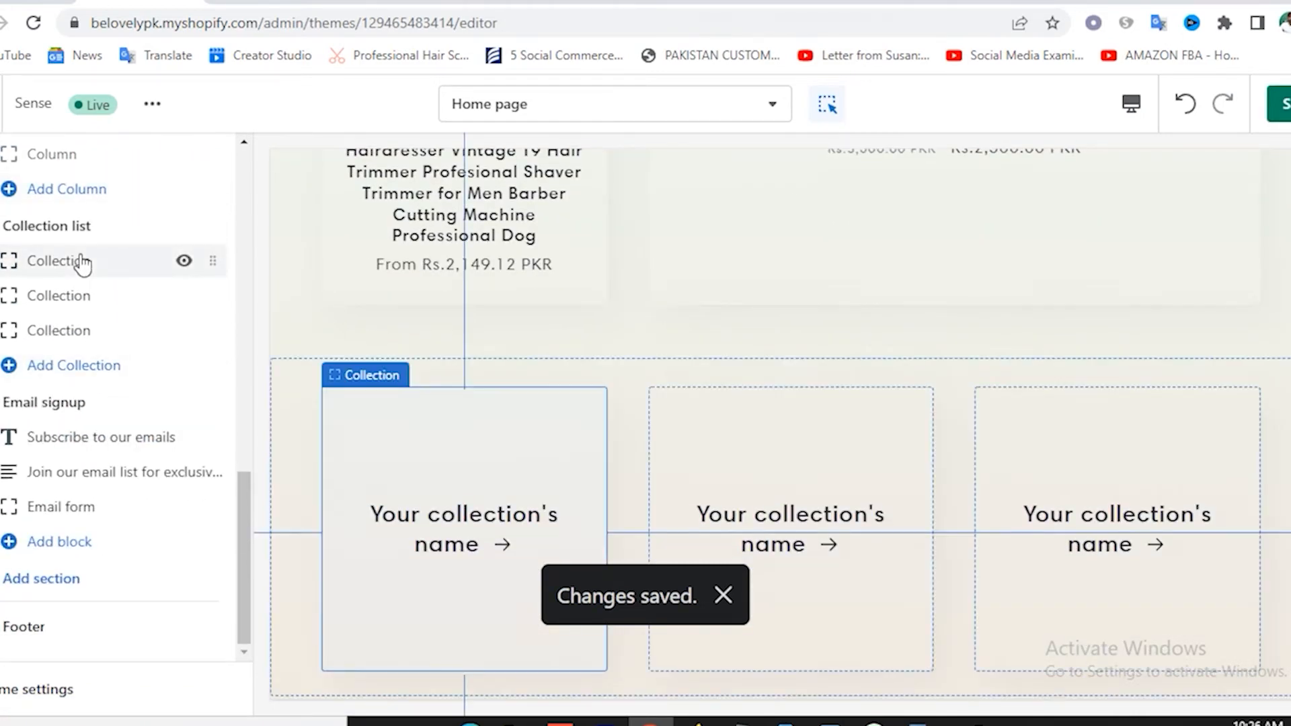
Set the first collection card to the Instruments collection.
left_click(82, 263)
left_click(81, 259)
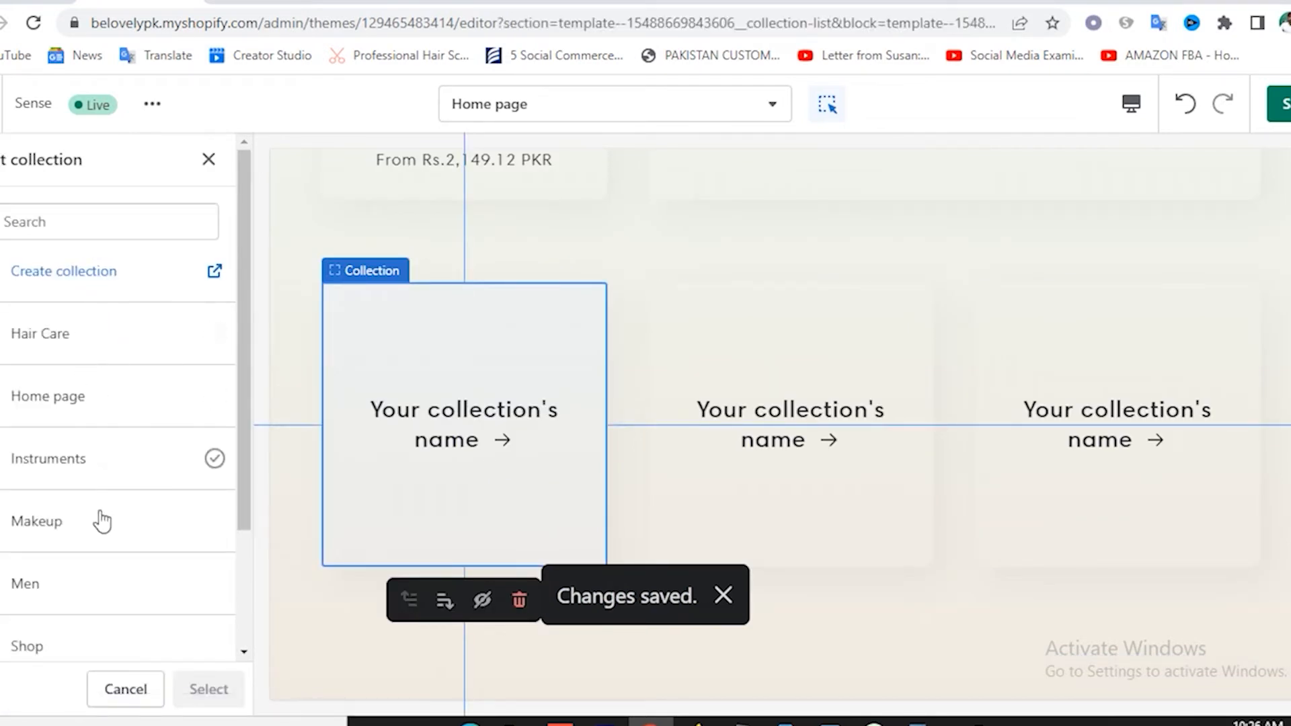
left_click(74, 479)
left_click(211, 689)
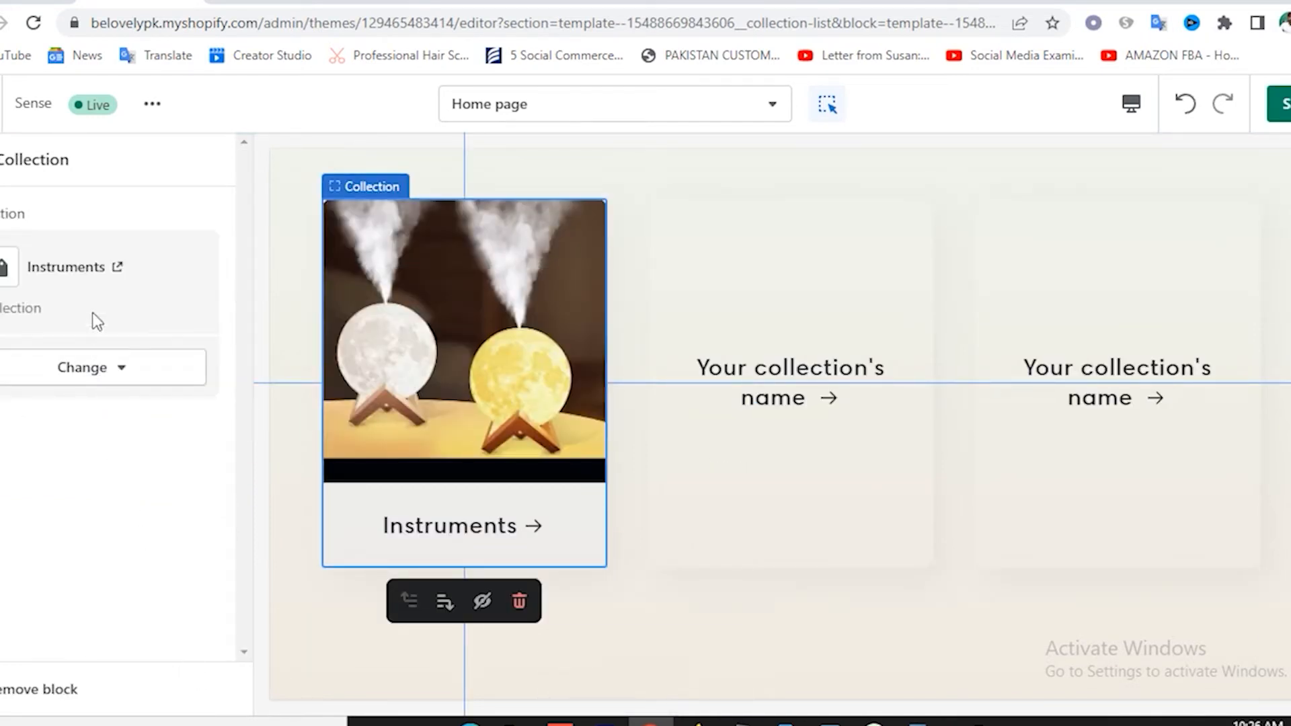
left_click(1, 160)
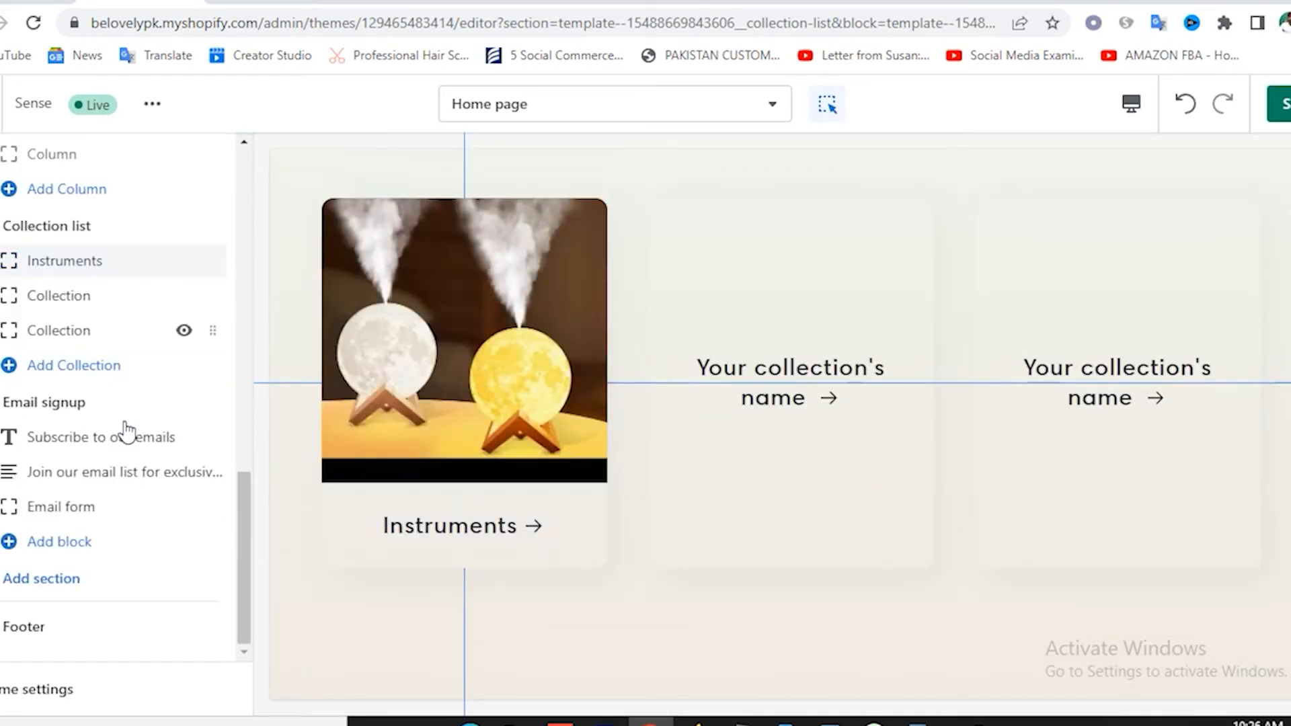
Try Men for the second collection card, dismiss it unassigned, and view the live store.
left_click(71, 301)
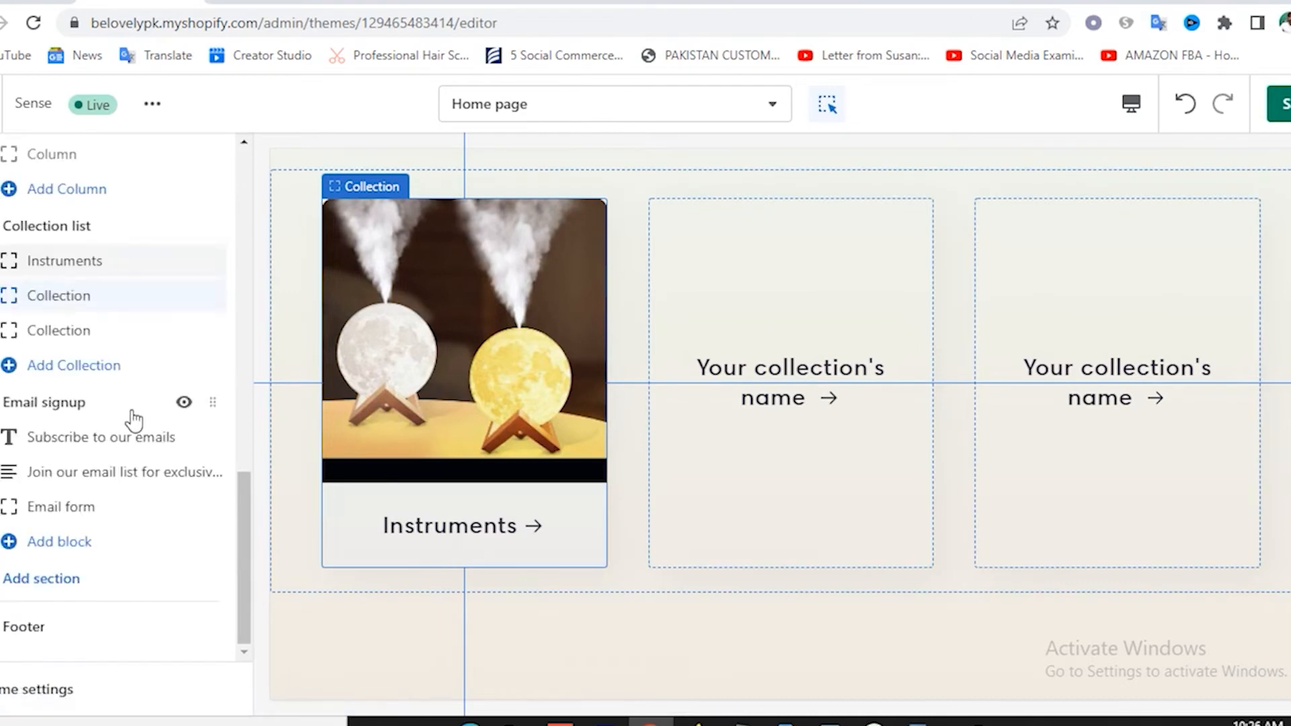
left_click(99, 312)
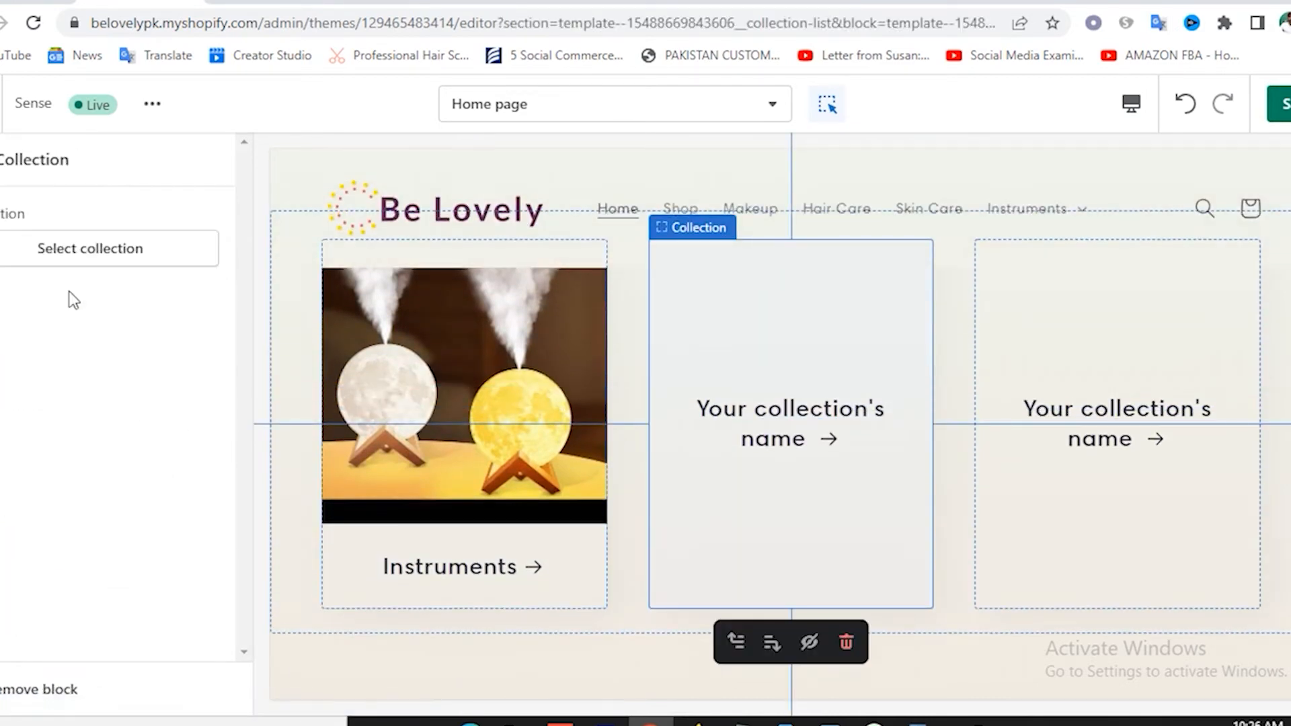
left_click(86, 250)
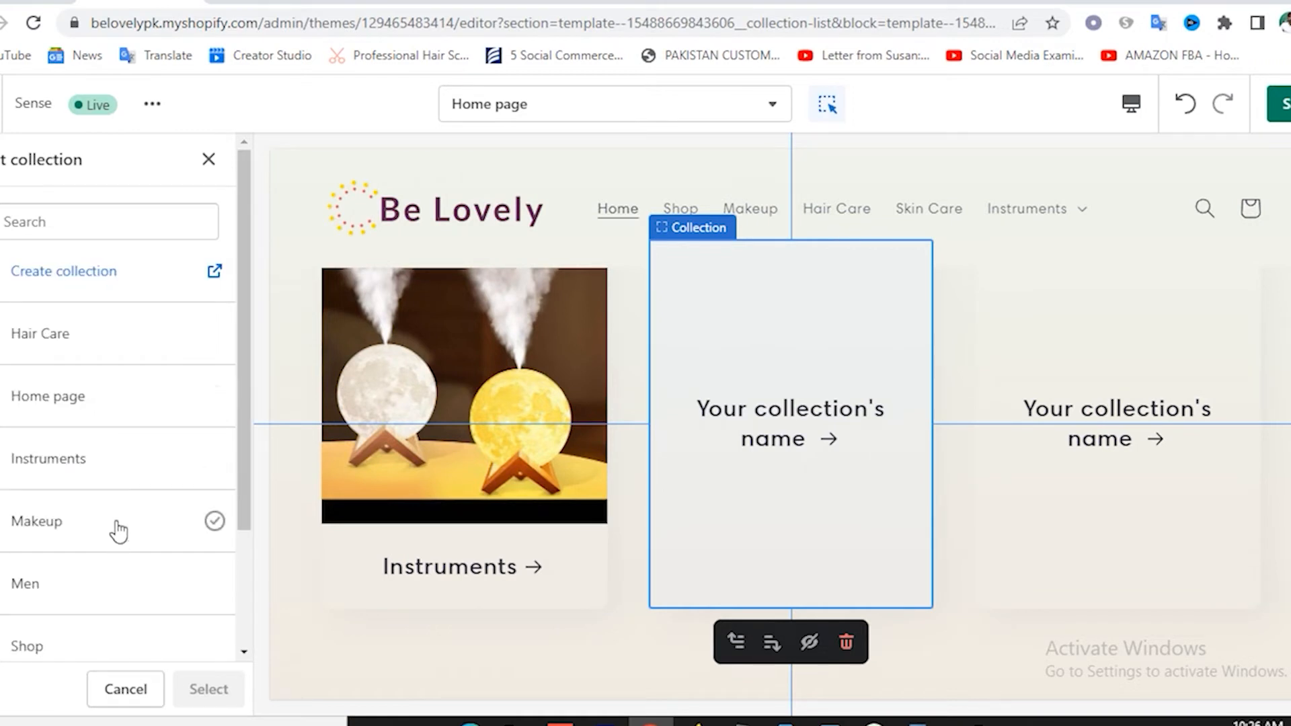
scroll(118, 532, "down", 2)
left_click(67, 484)
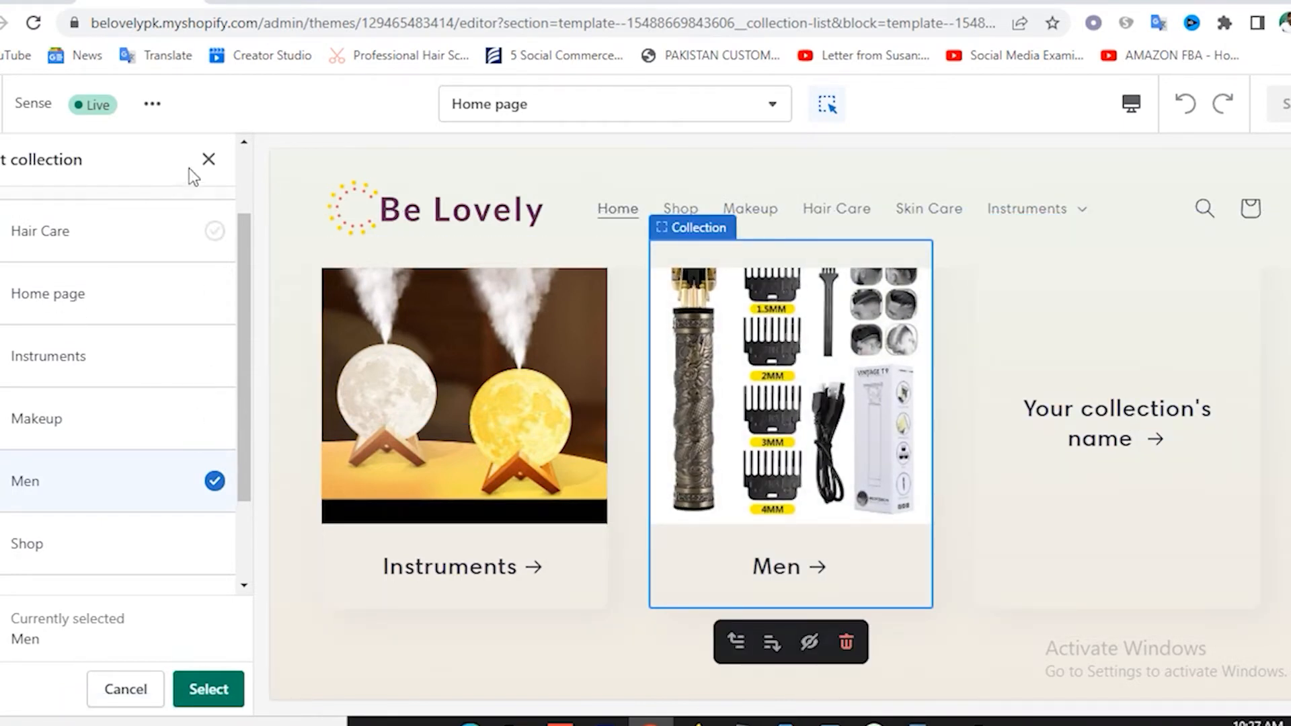
left_click(208, 162)
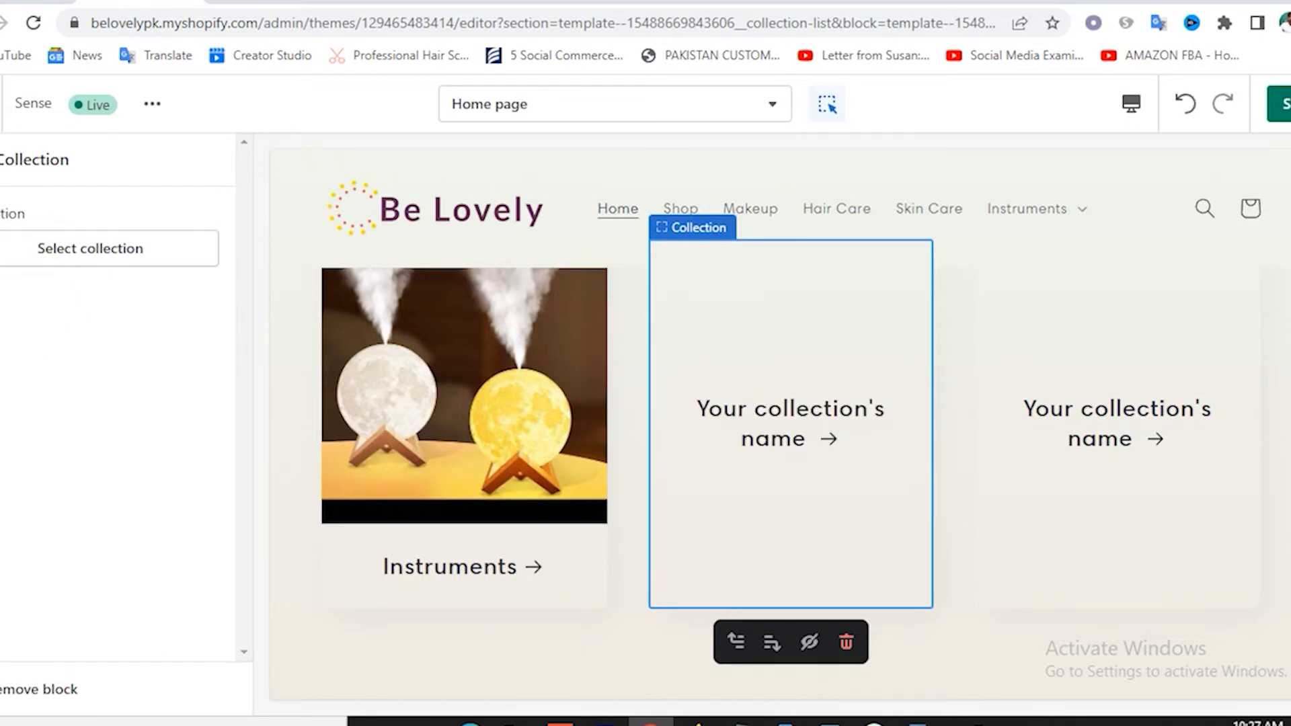
left_click(0, 159)
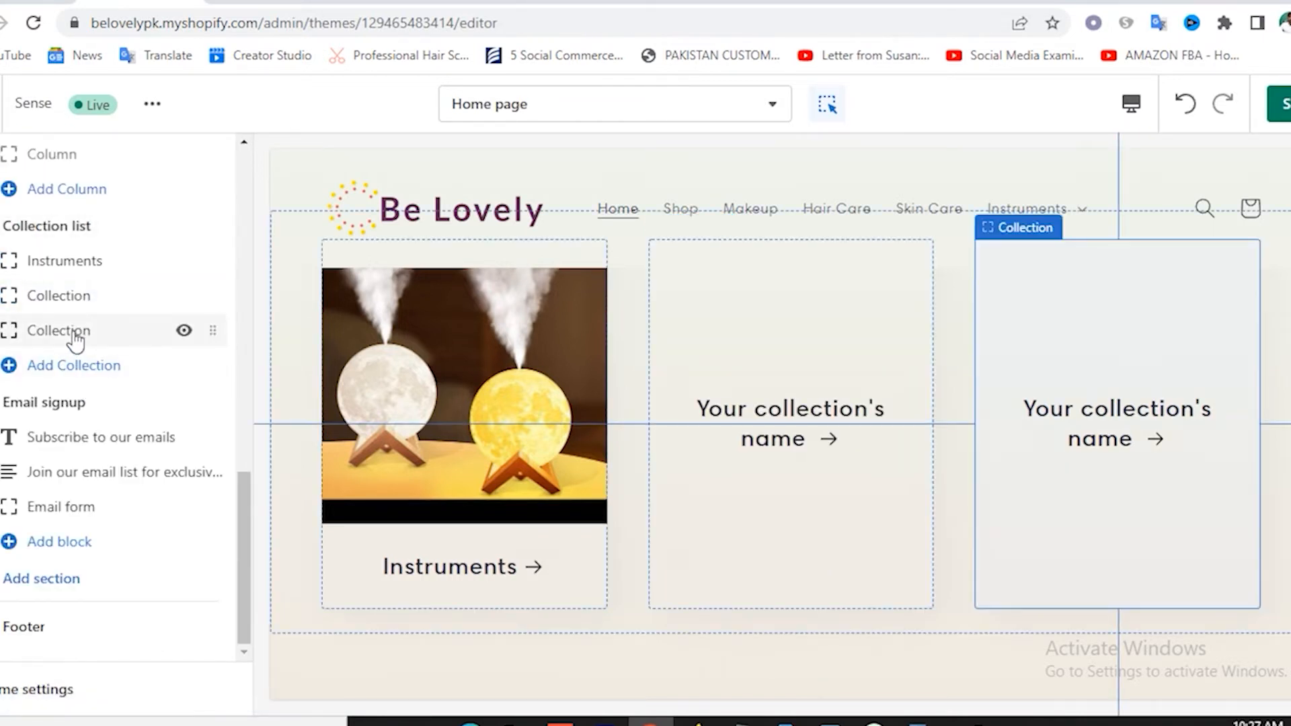
left_click(1278, 115)
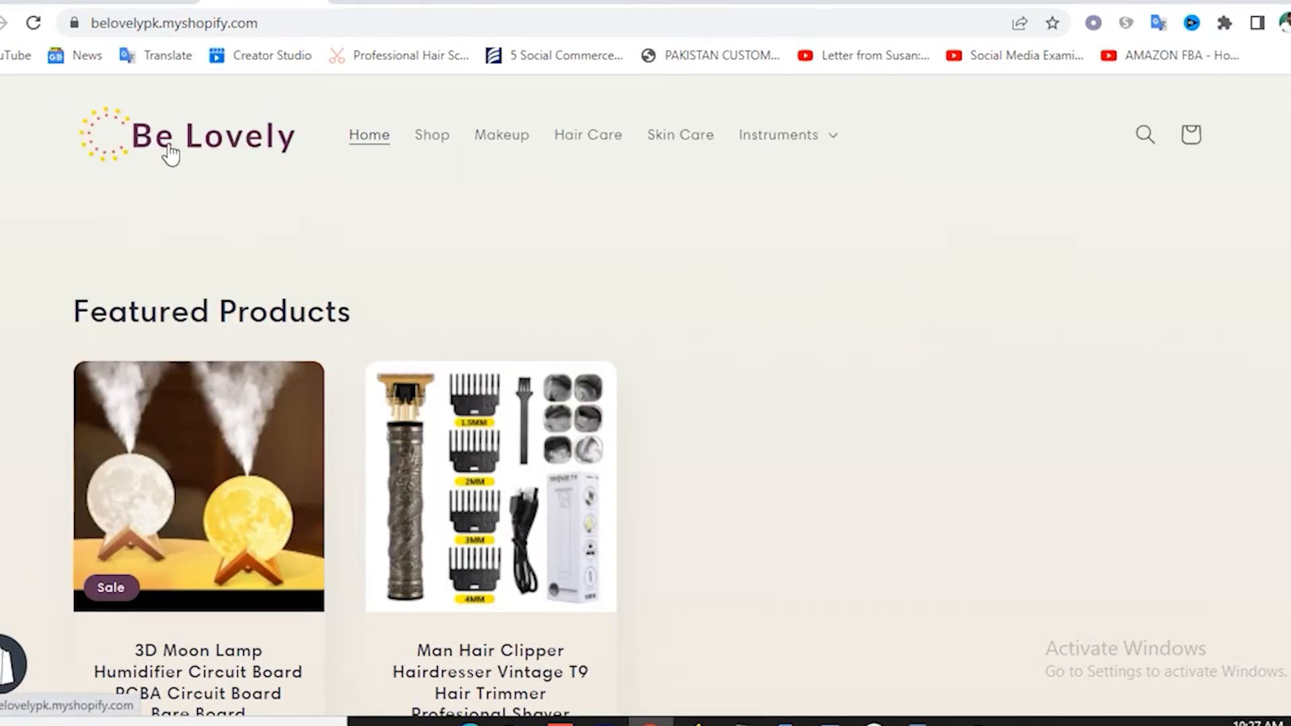
Reload the storefront home page and scroll through the Instruments and placeholder collection cards.
left_click(169, 147)
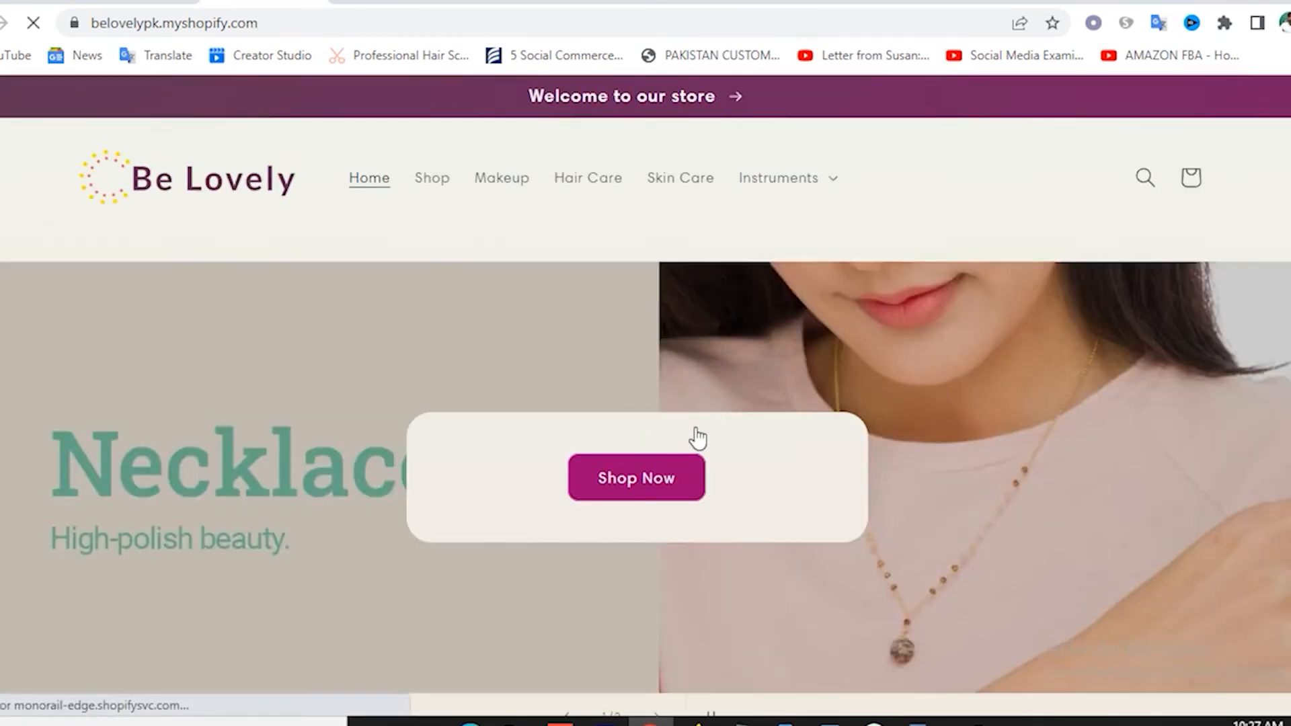
scroll(869, 432, "down", 15)
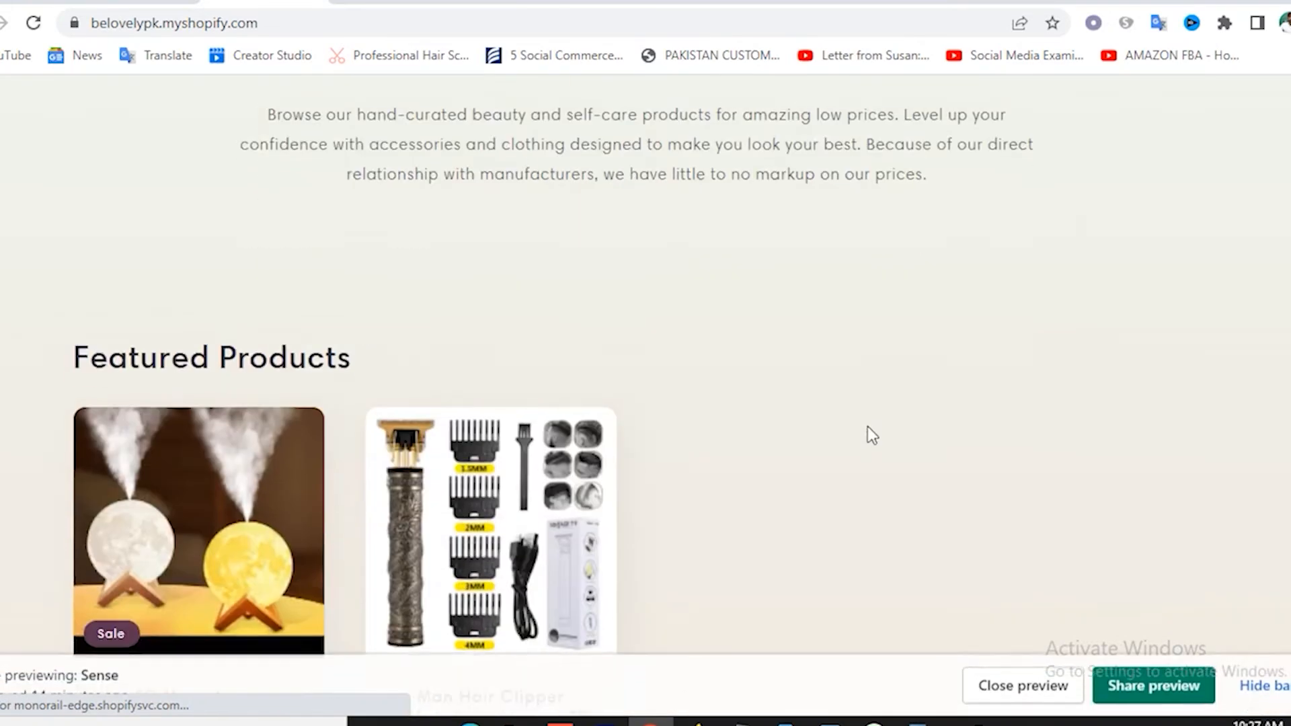
scroll(867, 433, "down", 15)
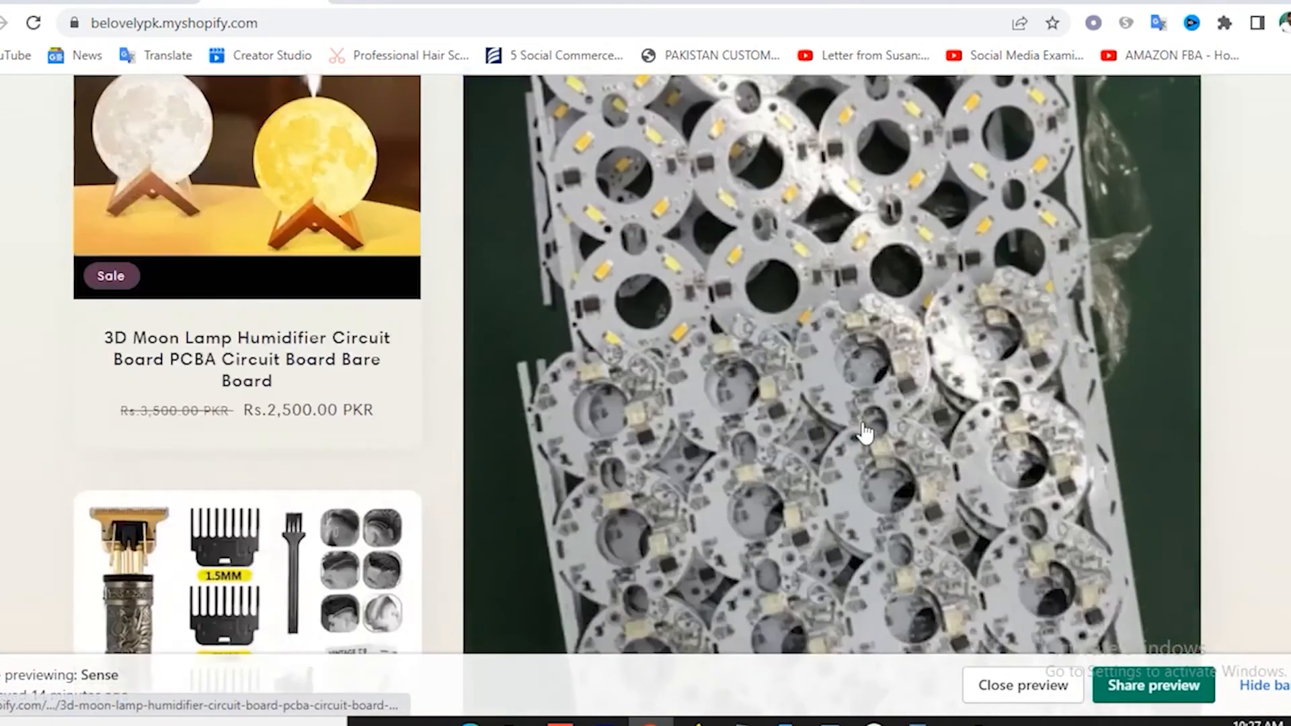
scroll(866, 433, "down", 10)
scroll(857, 430, "up", 3)
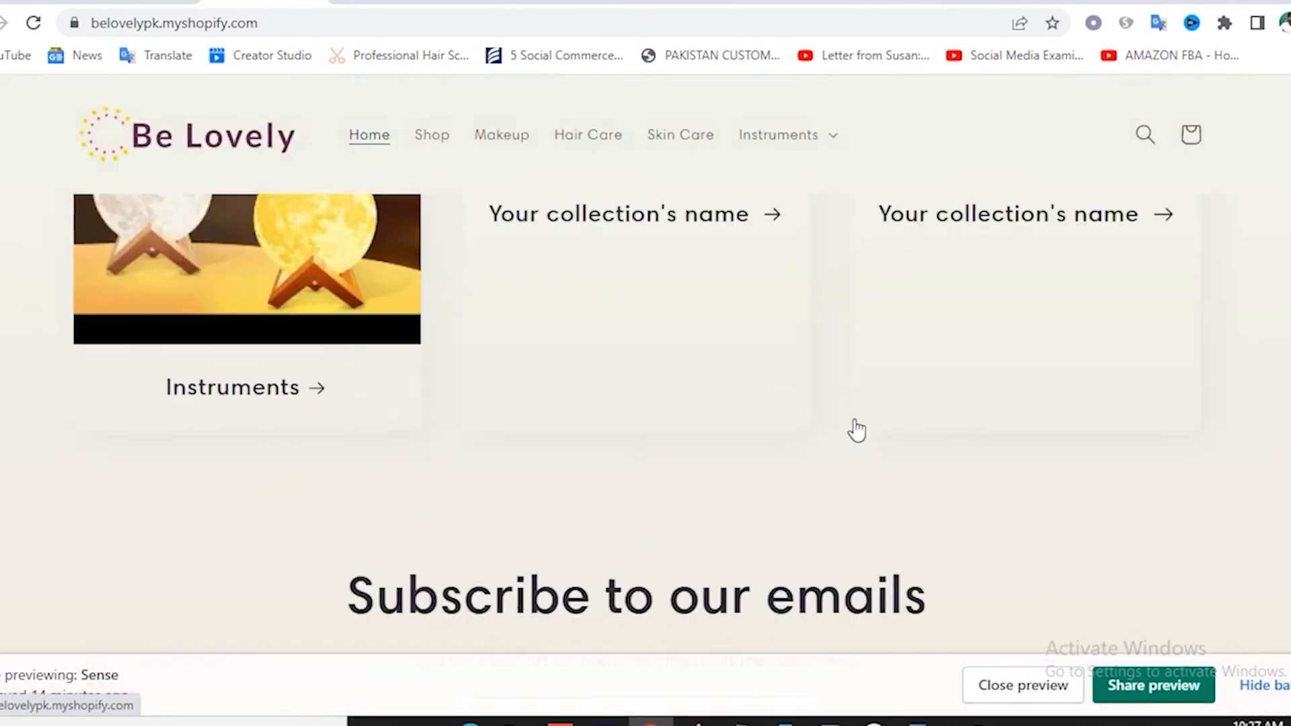
scroll(857, 429, "up", 7)
scroll(829, 424, "down", 5)
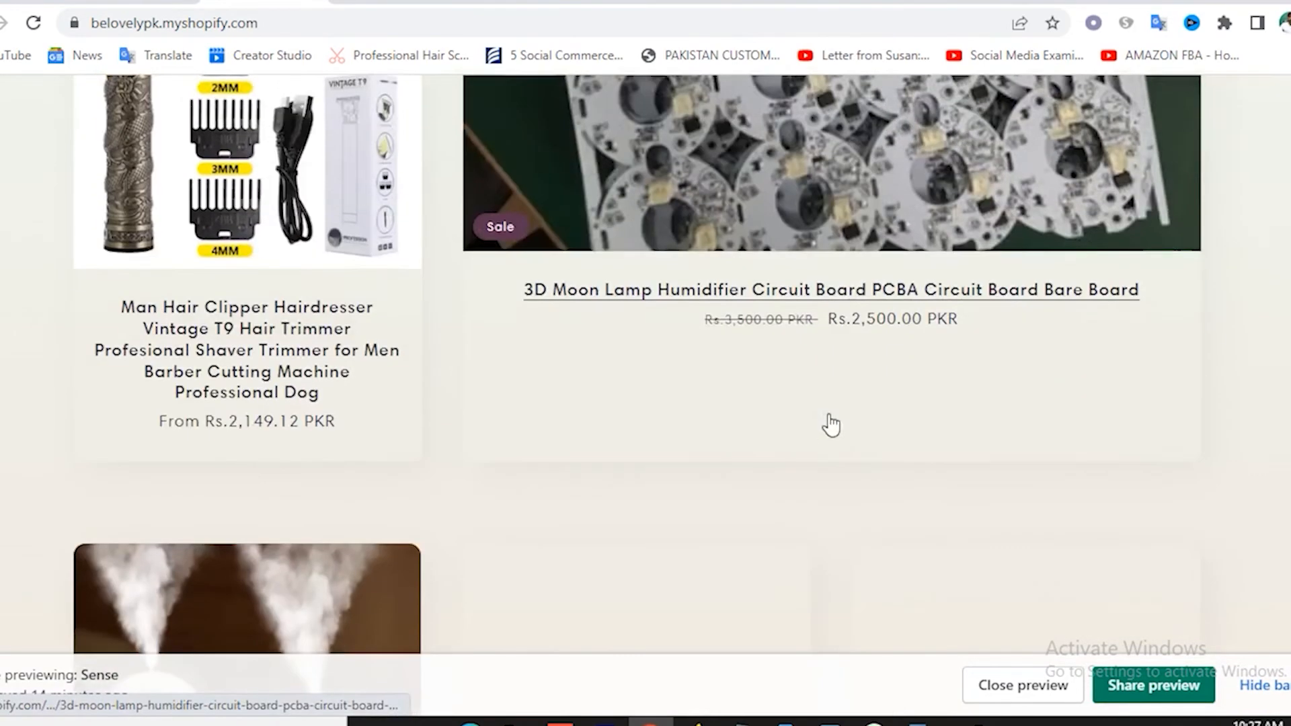
scroll(440, 444, "down", 2)
scroll(715, 473, "down", 2)
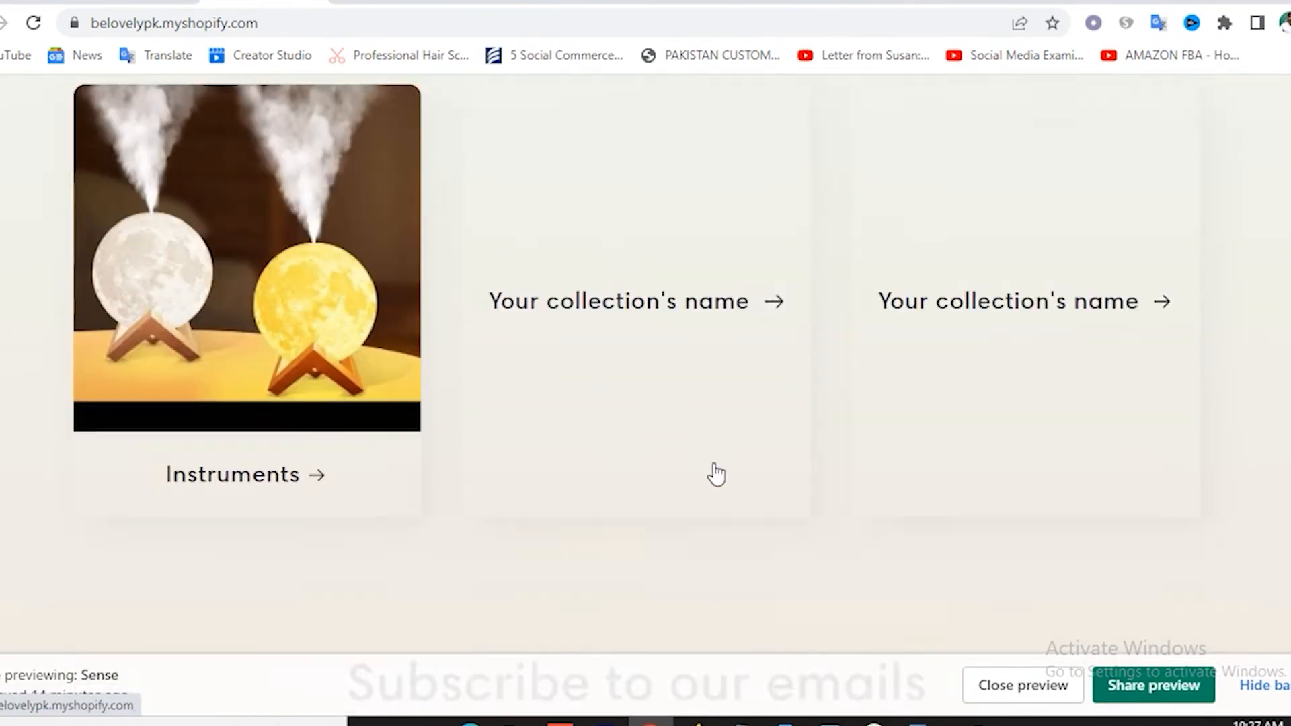
scroll(715, 473, "up", 2)
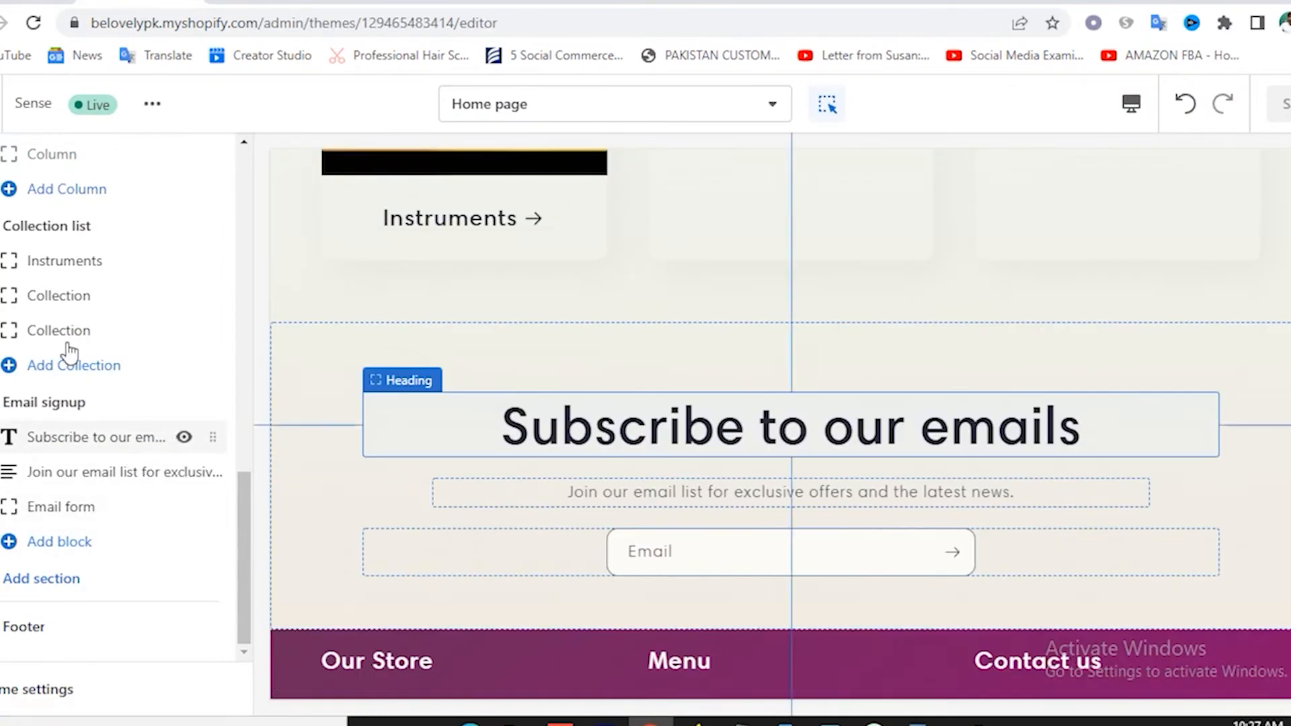
Assign the Men collection to the second collection card.
left_click(53, 304)
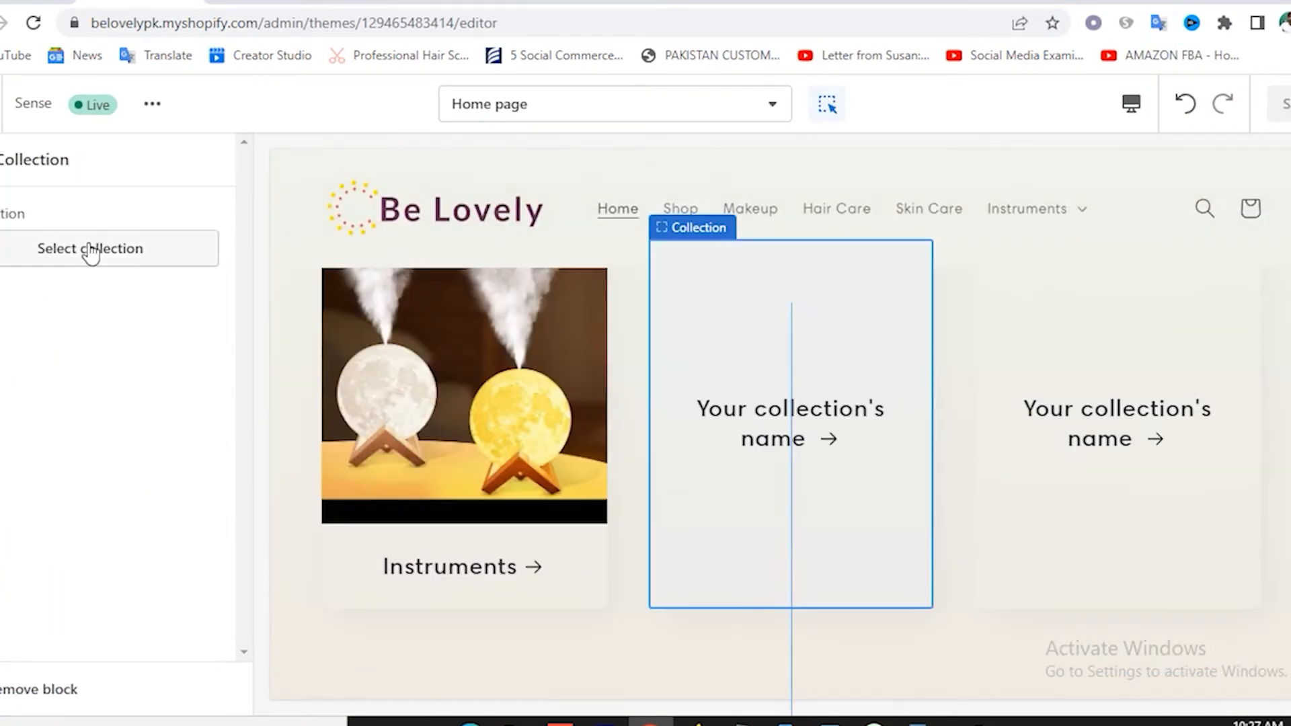
left_click(88, 246)
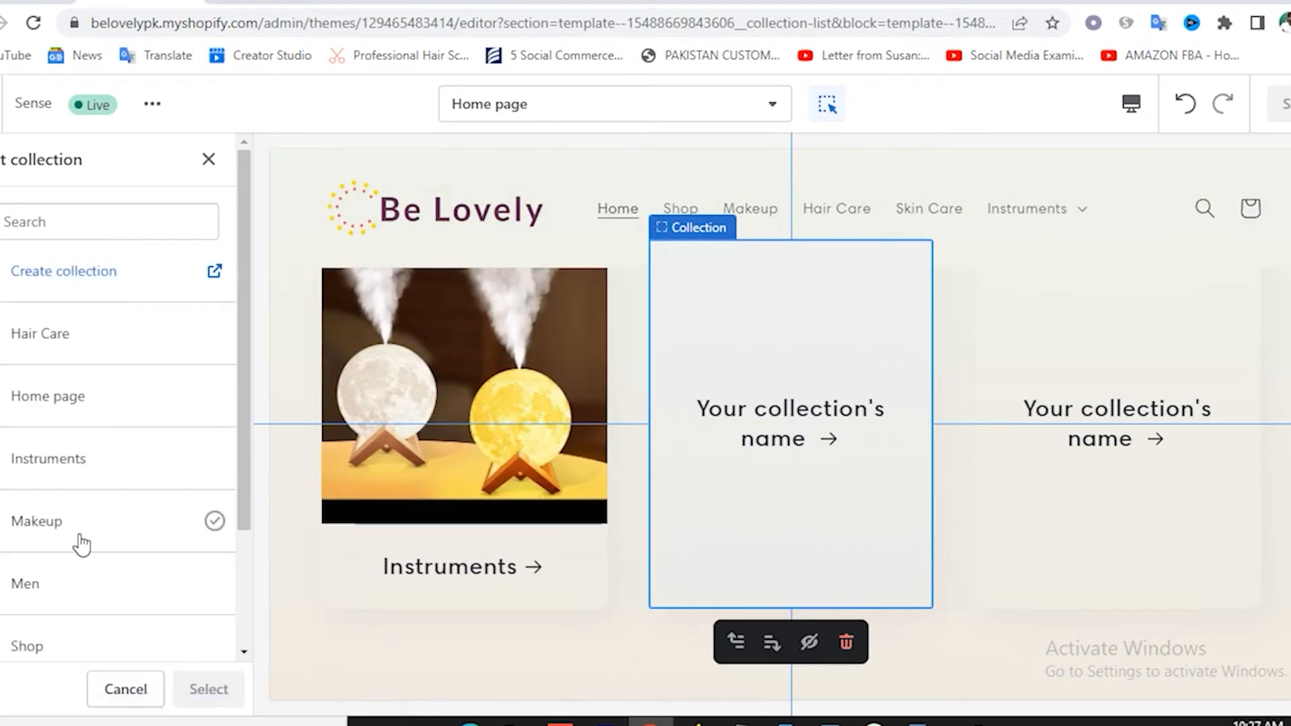
left_click(74, 585)
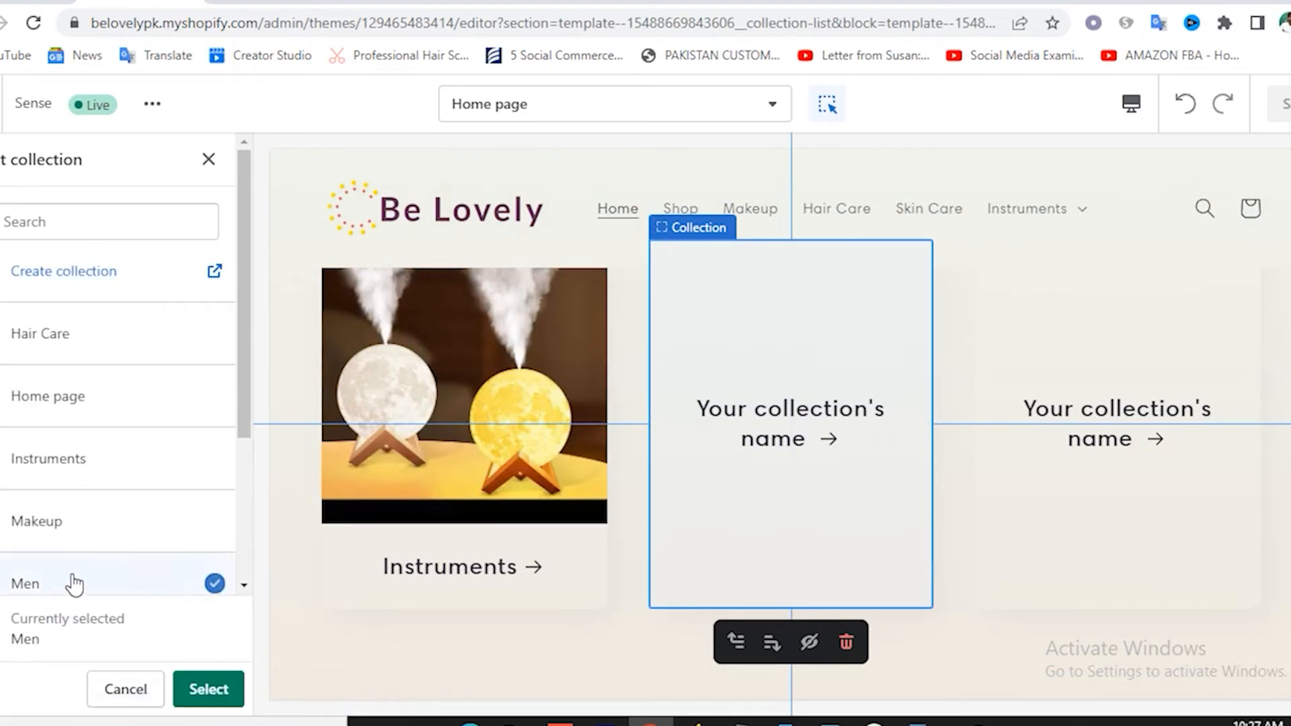
left_click(205, 690)
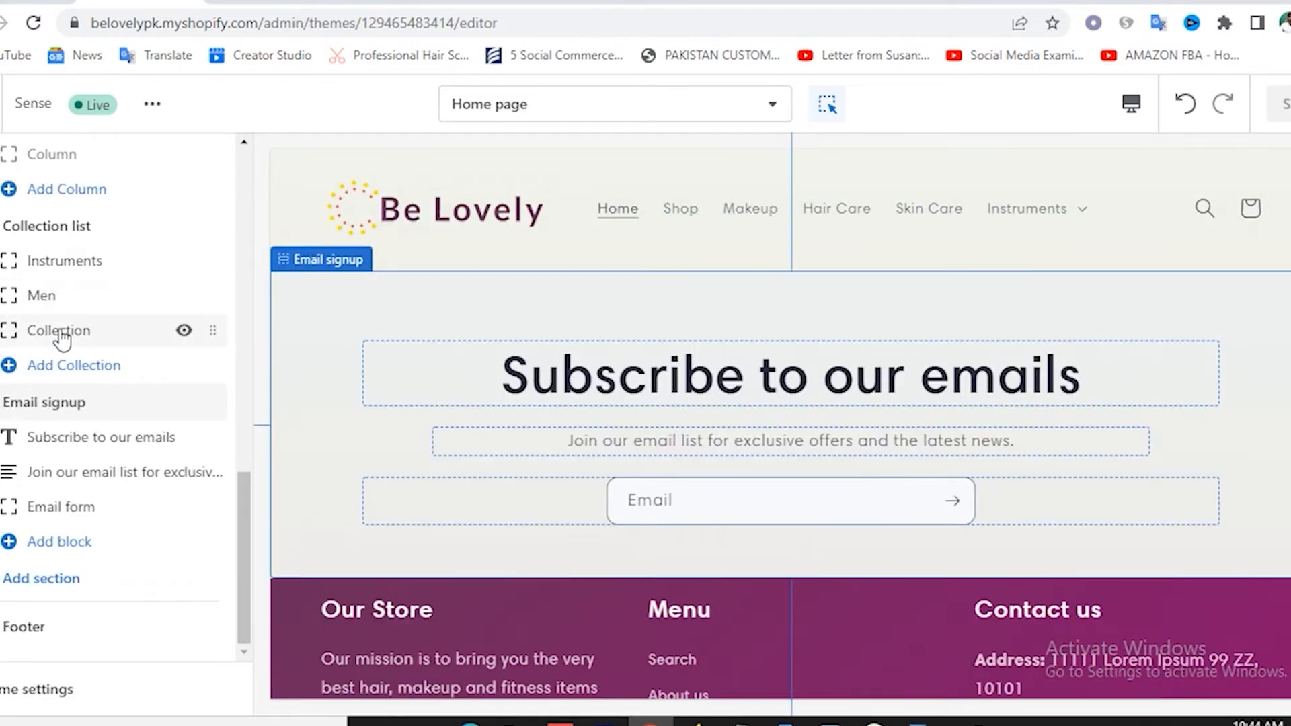
Assign the Skin Care collection to the third card and save the theme.
left_click(59, 329)
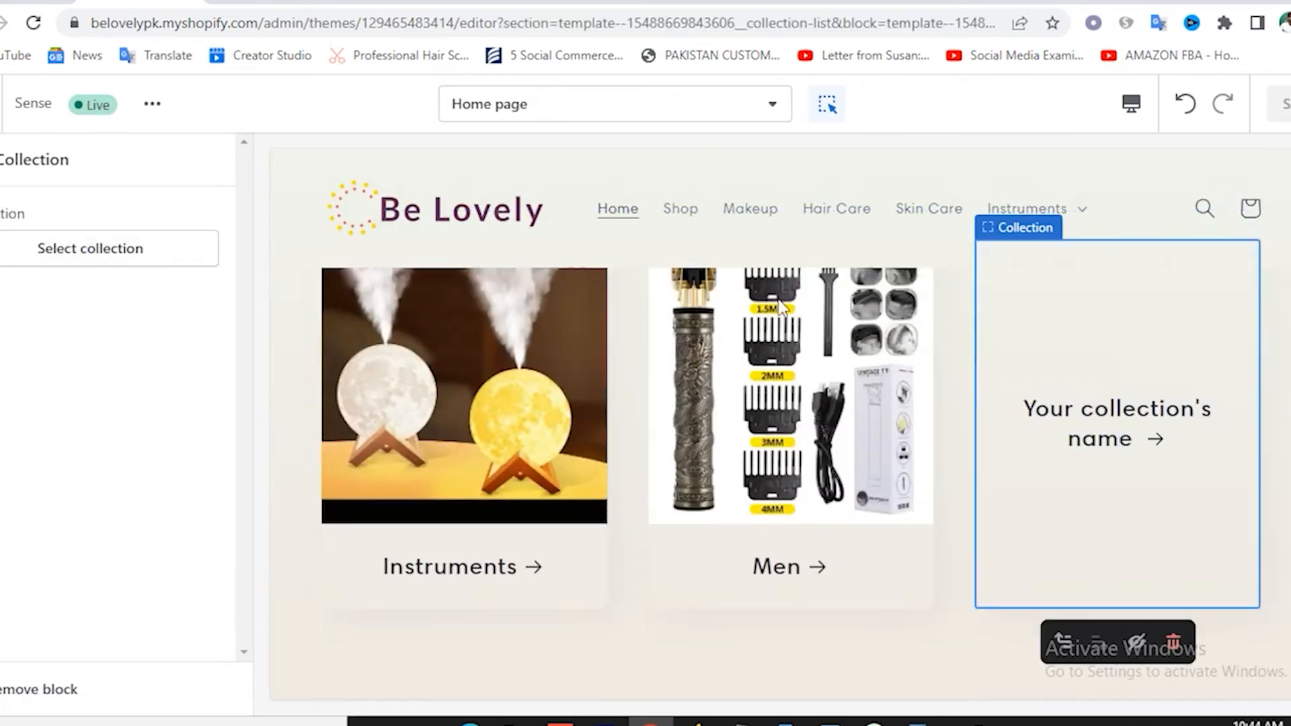
left_click(165, 243)
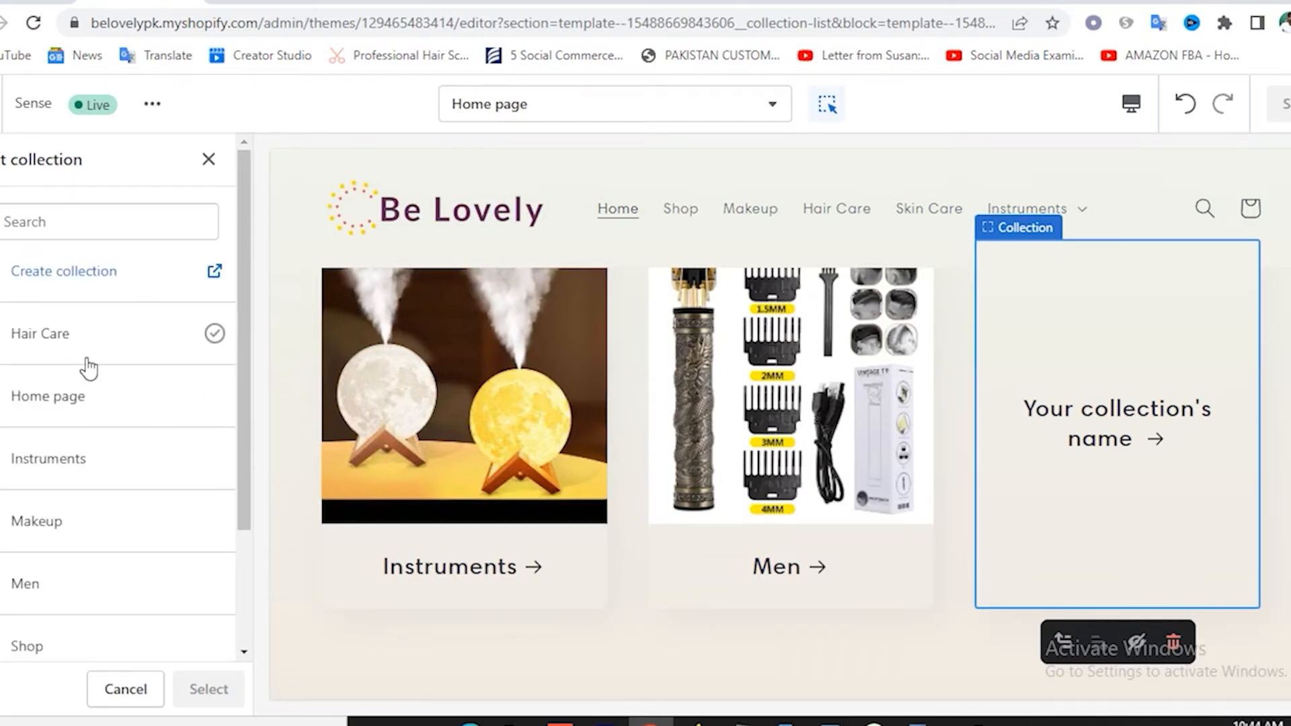
scroll(88, 368, "down", 2)
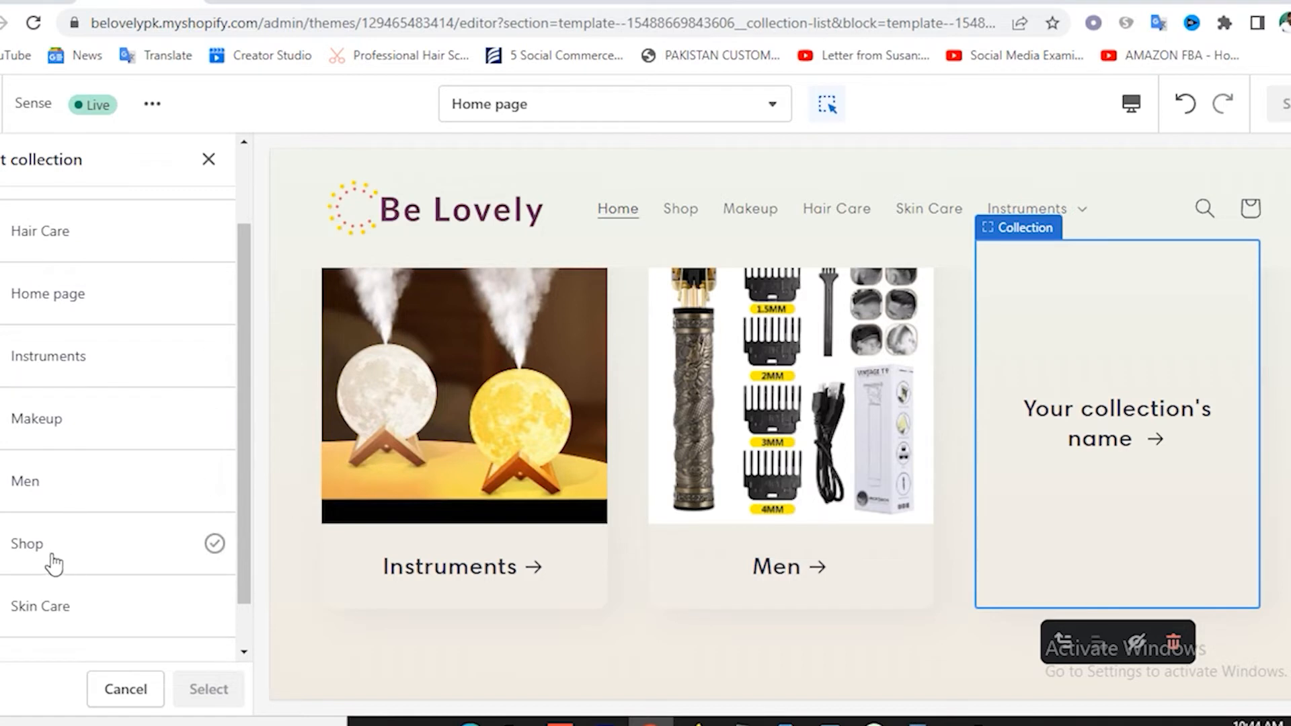
left_click(52, 615)
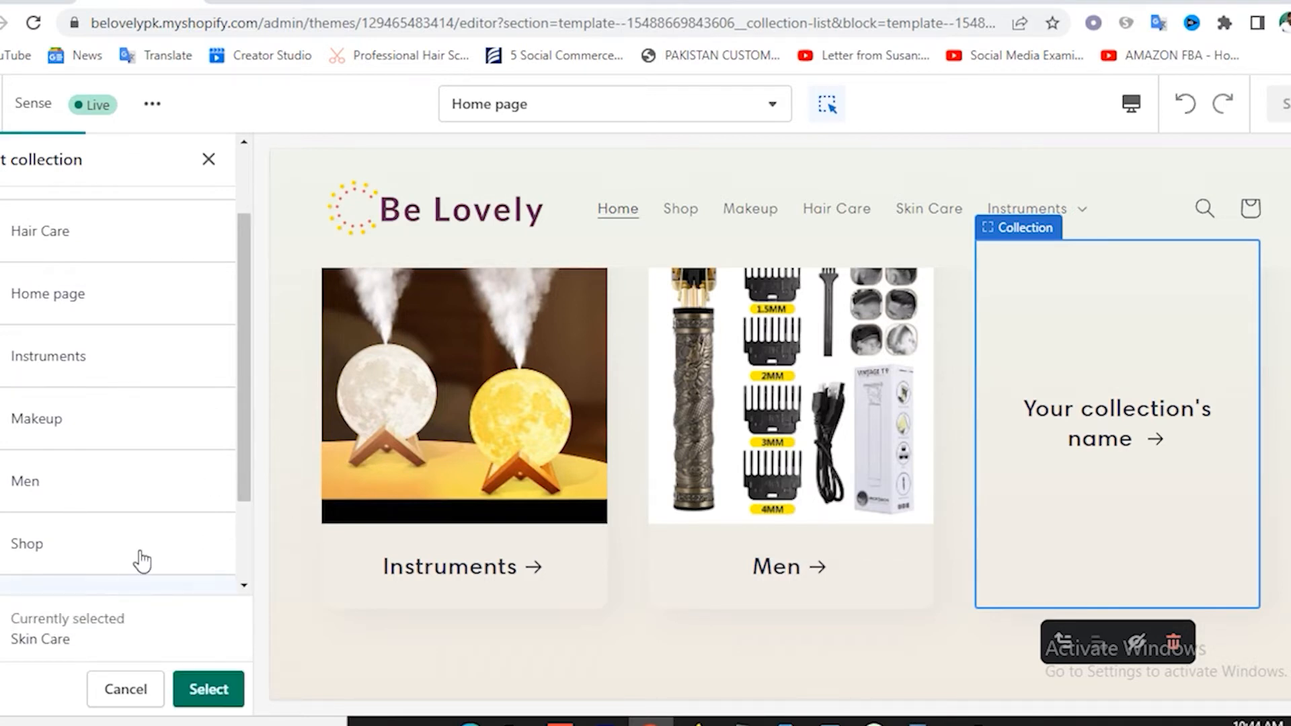
left_click(209, 689)
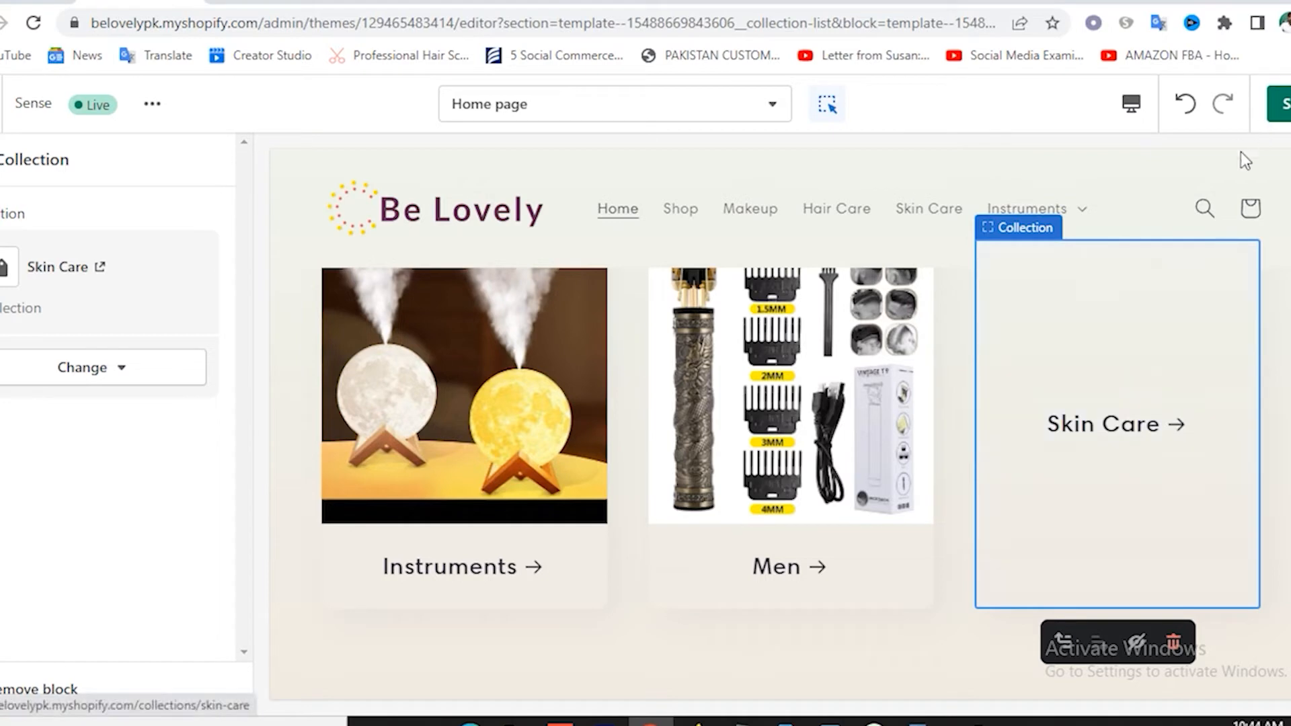
left_click(1286, 104)
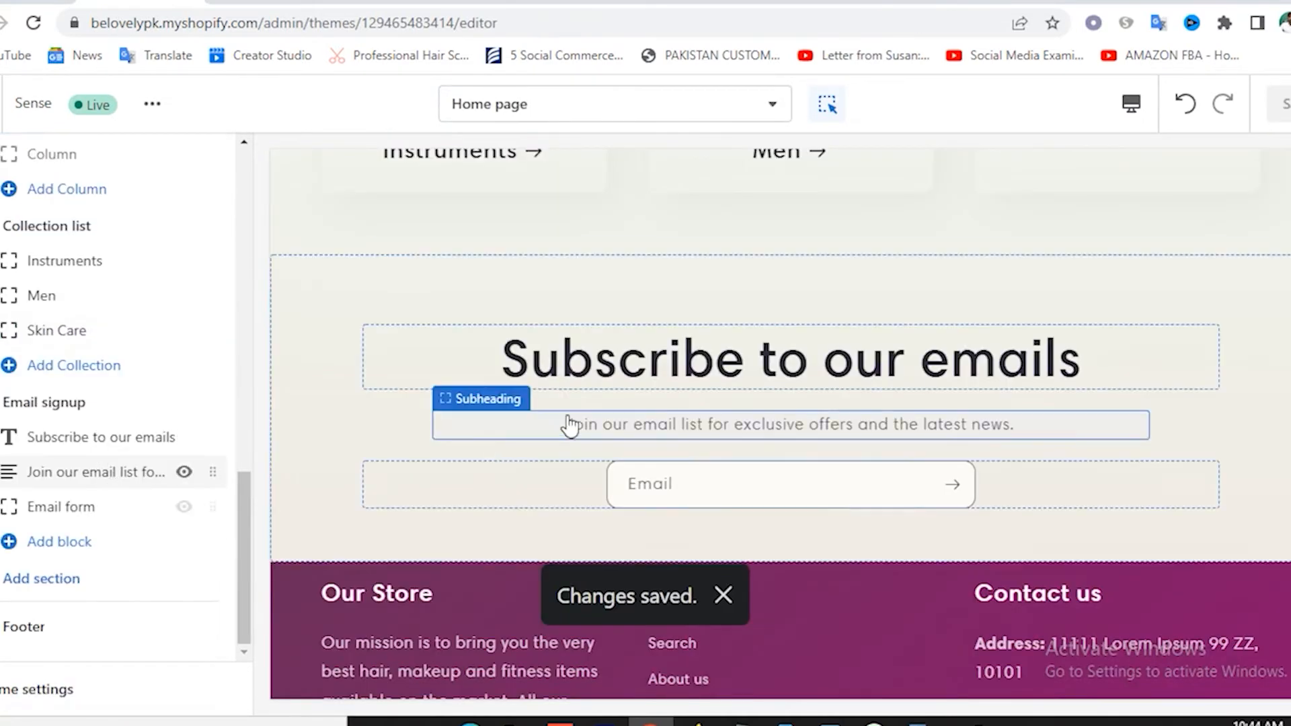
scroll(478, 442, "up", 3)
scroll(477, 441, "up", 5)
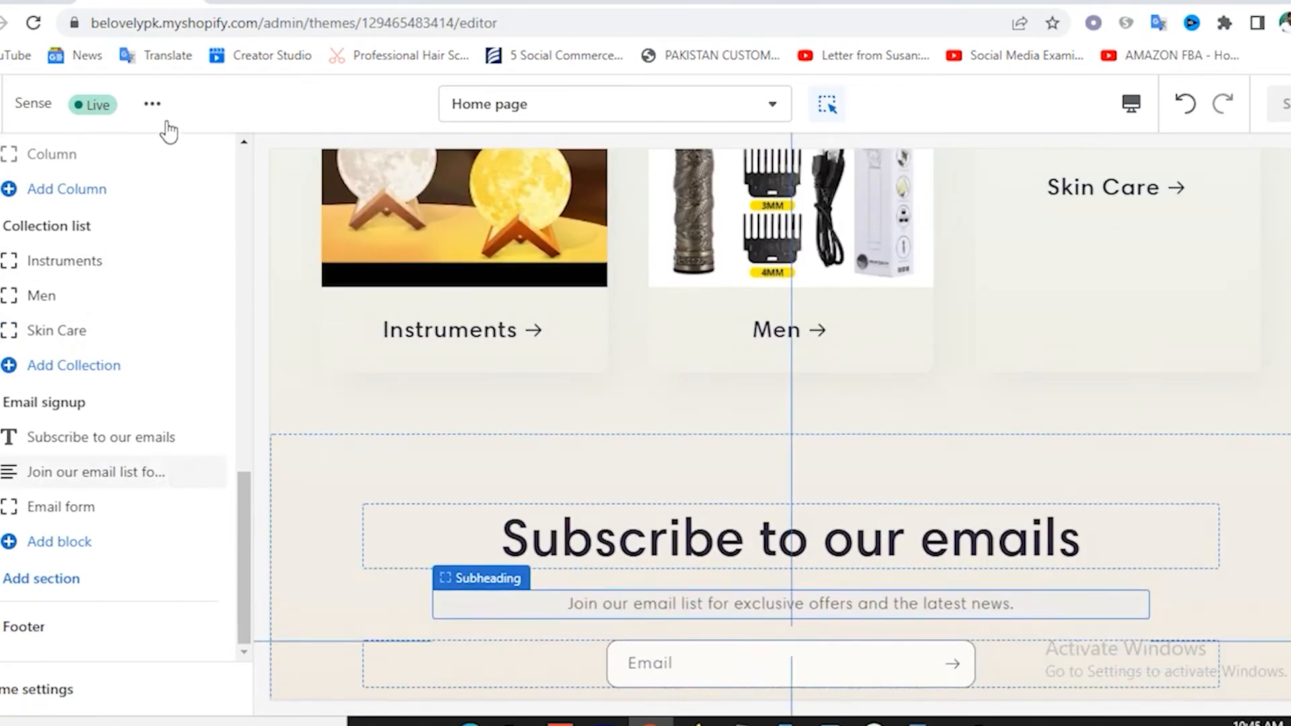
Switch to the Be Lovely storefront, reload the home page and hide the preview bar.
left_click(236, 1)
left_click(180, 186)
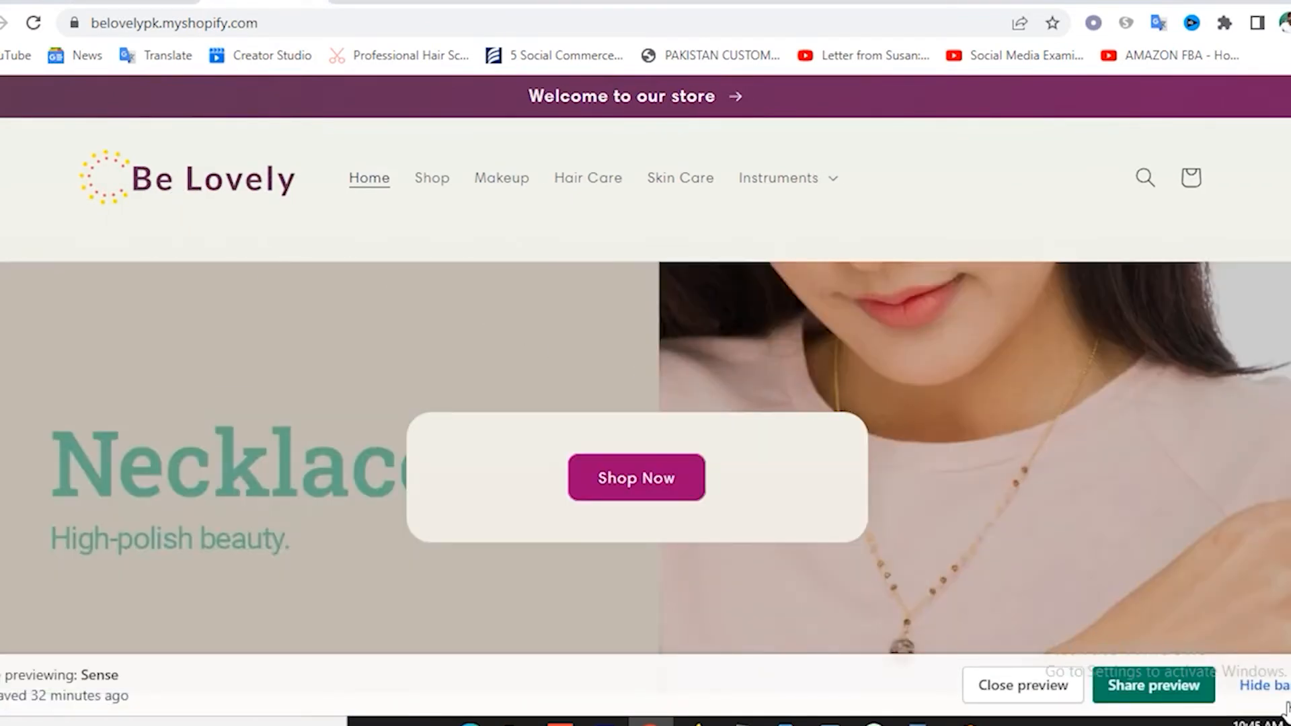
left_click(1264, 686)
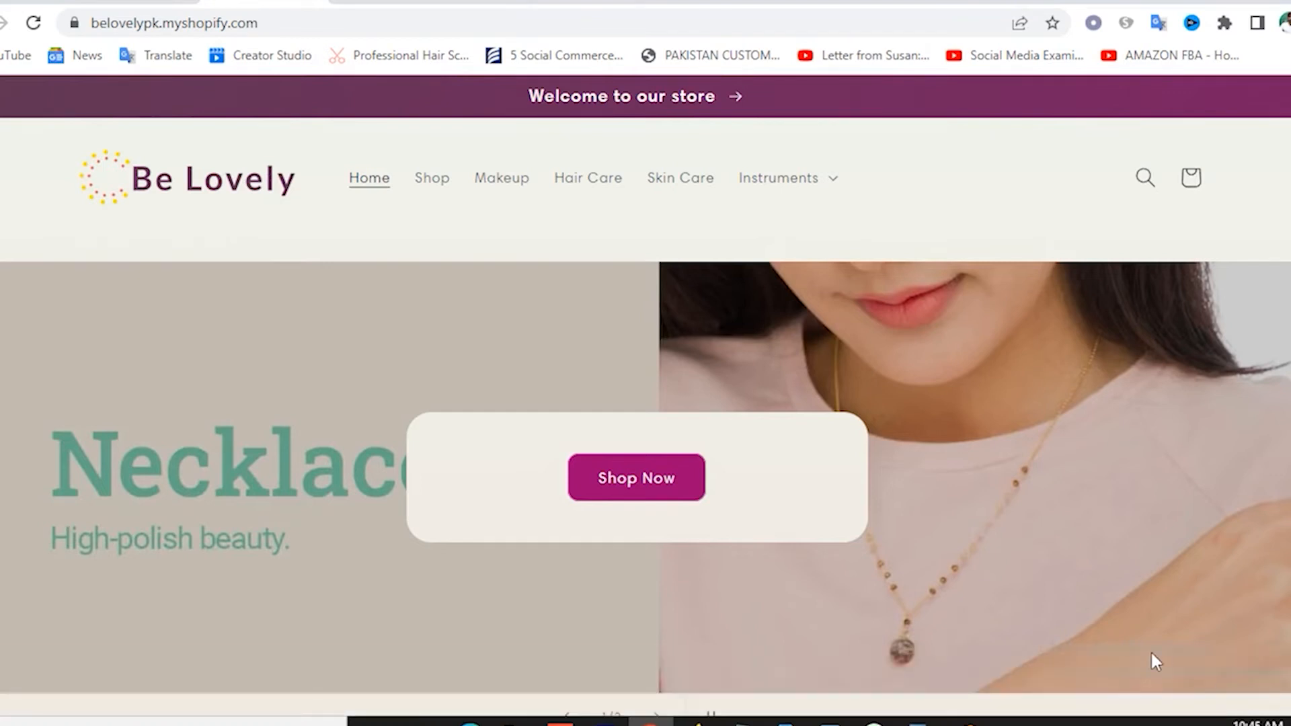
Scroll the storefront down past Makeup Products to the footer and back up.
scroll(973, 563, "down", 8)
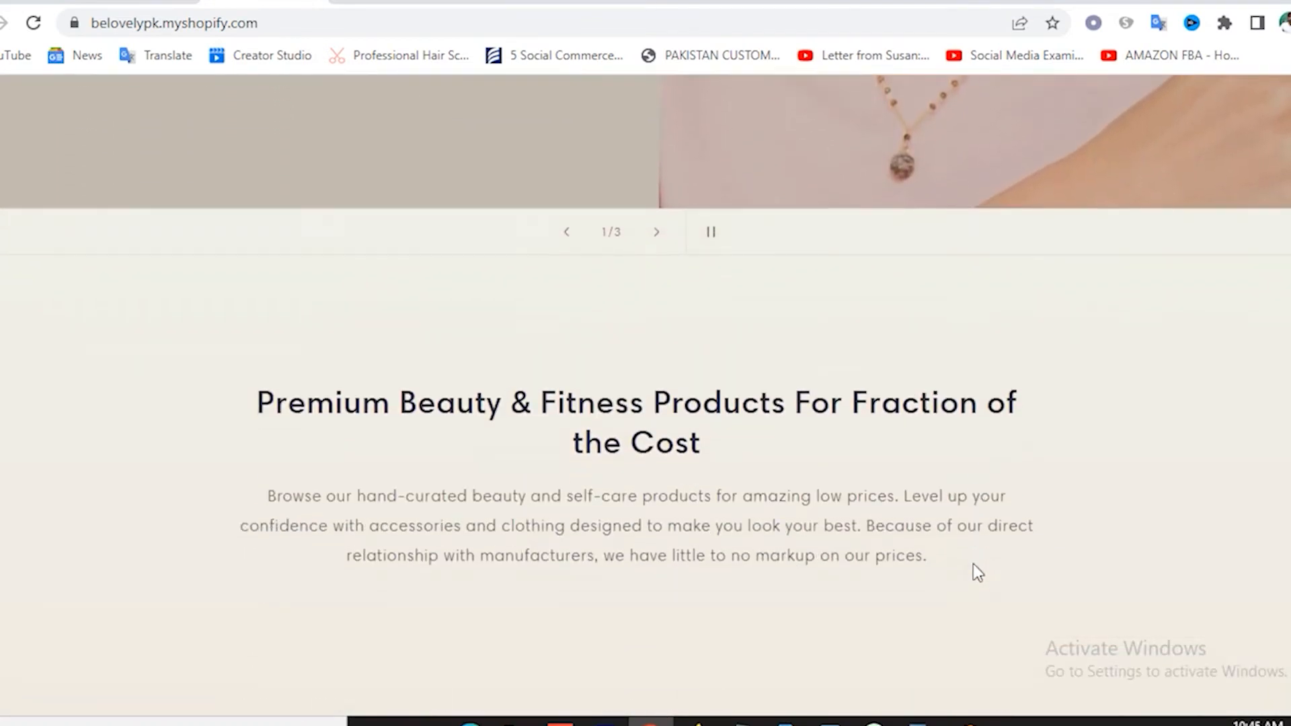
scroll(952, 553, "up", 8)
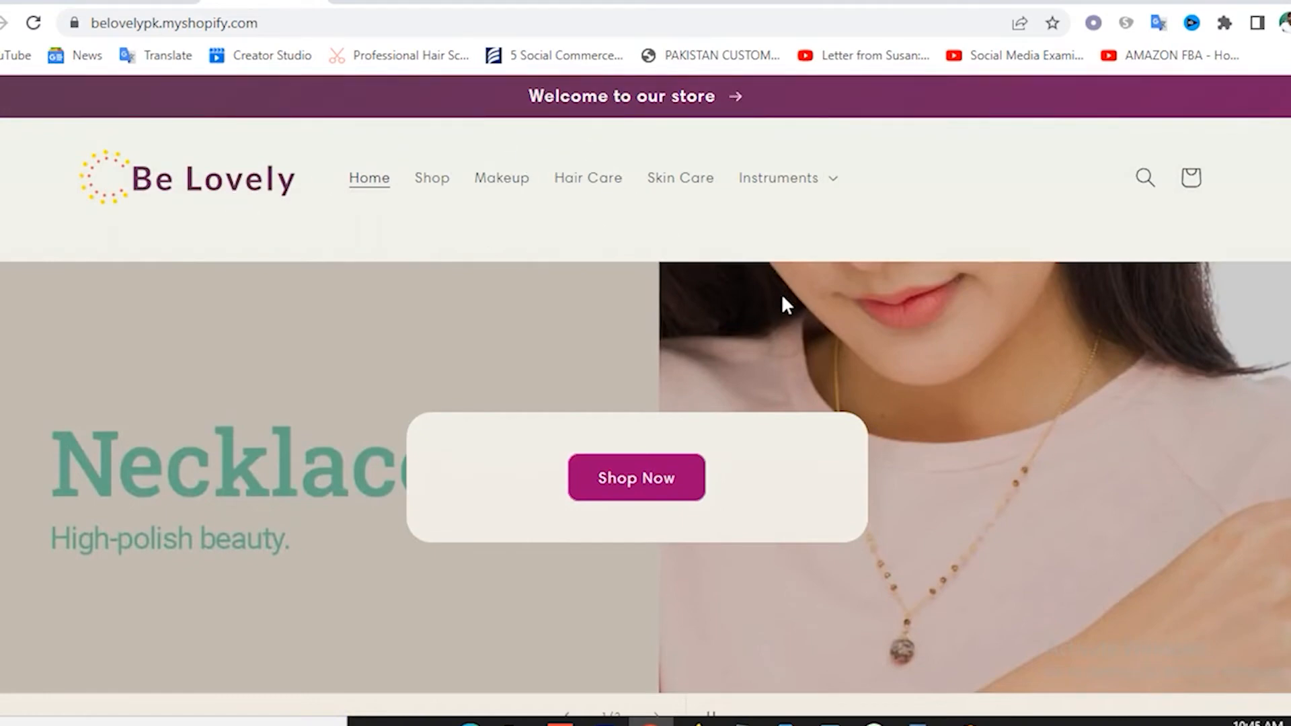
scroll(783, 299, "down", 7)
scroll(498, 405, "down", 8)
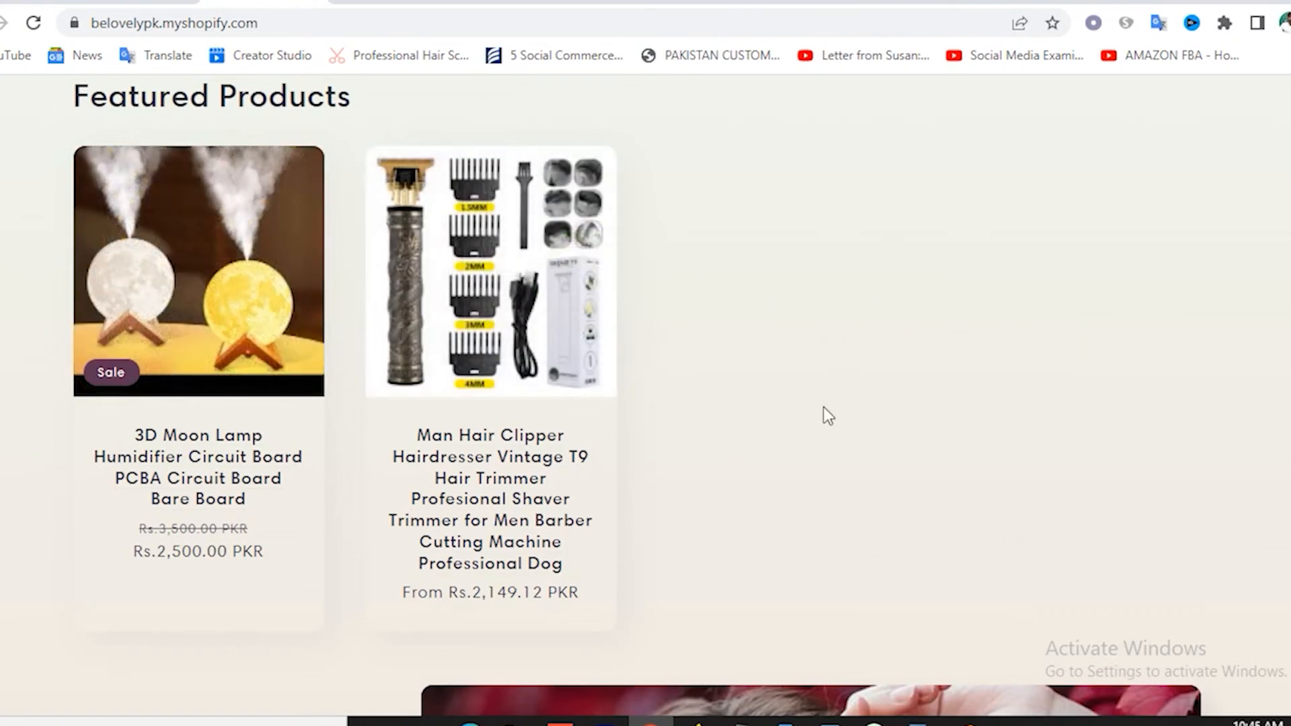
scroll(1035, 374, "down", 7)
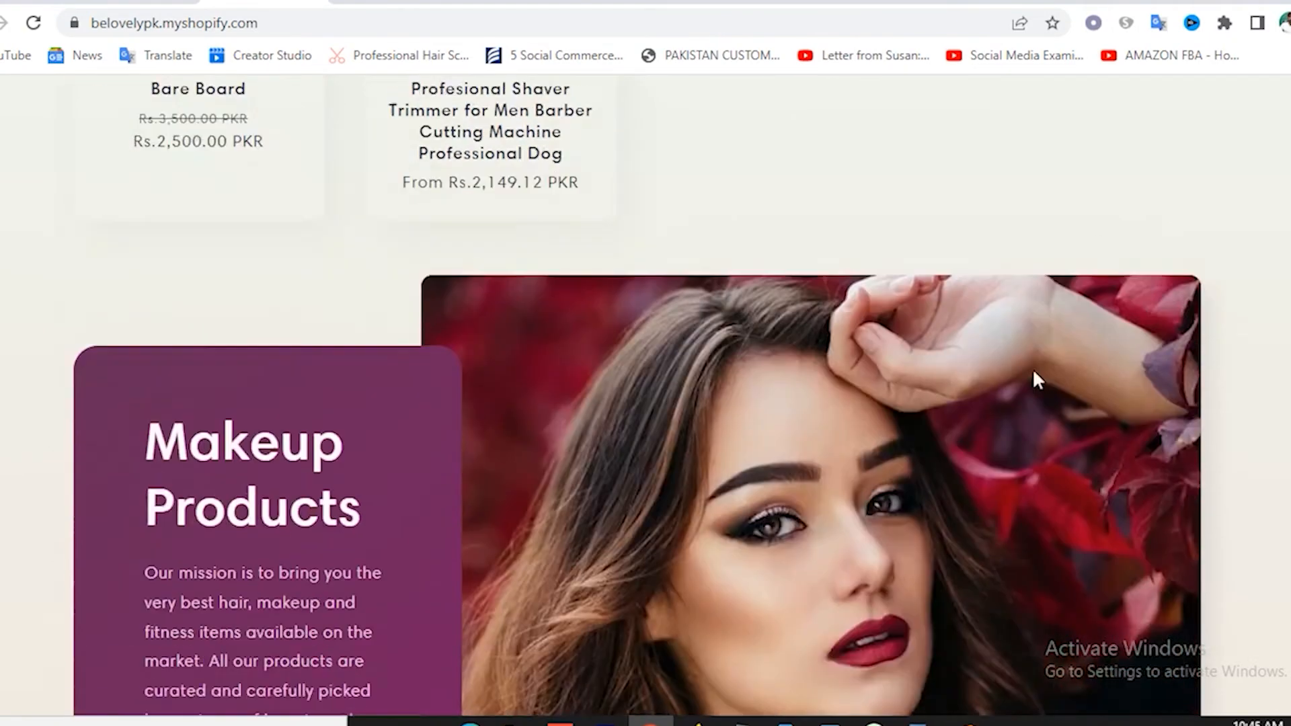
scroll(1023, 372, "down", 3)
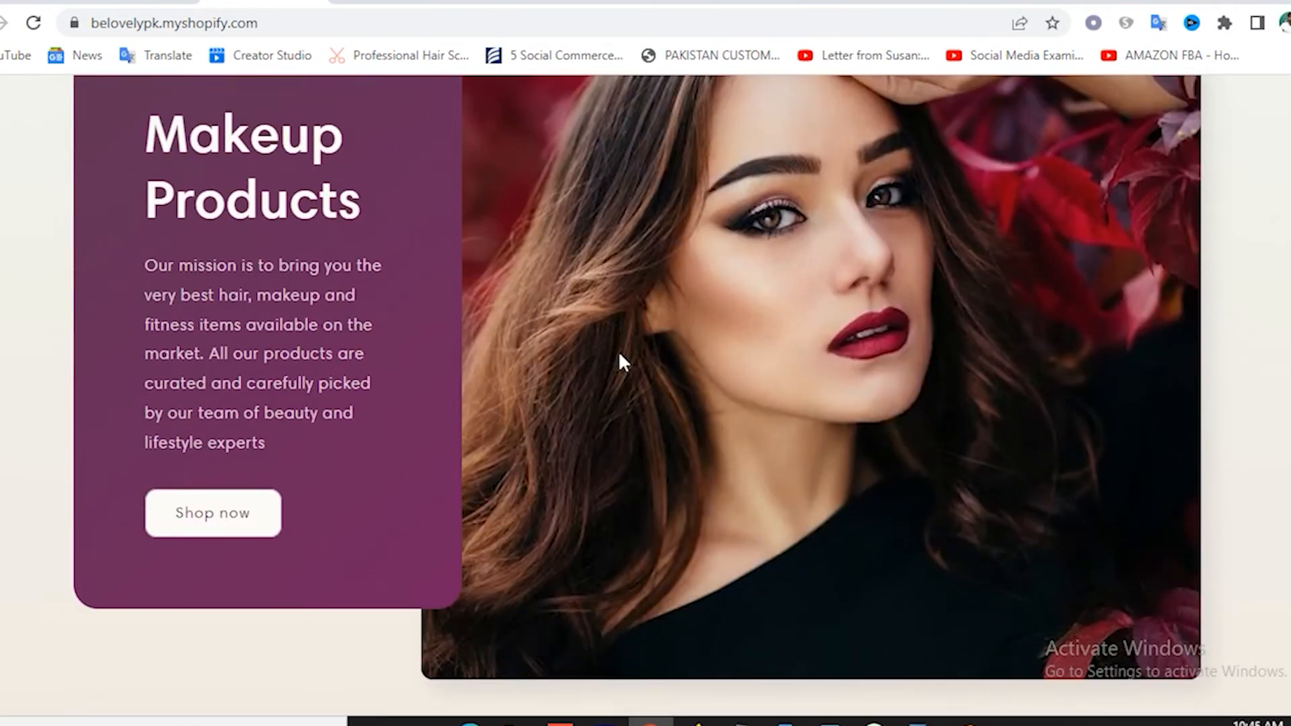
scroll(619, 356, "down", 15)
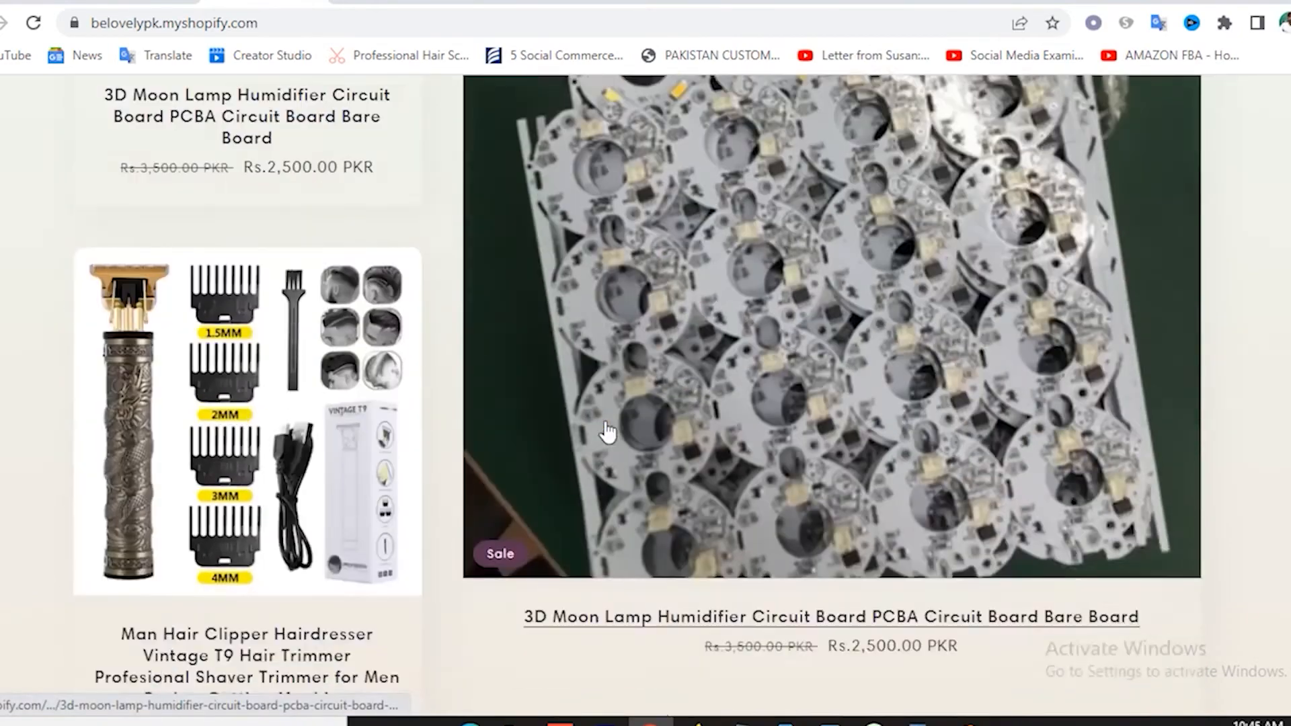
scroll(605, 426, "down", 10)
scroll(985, 450, "down", 8)
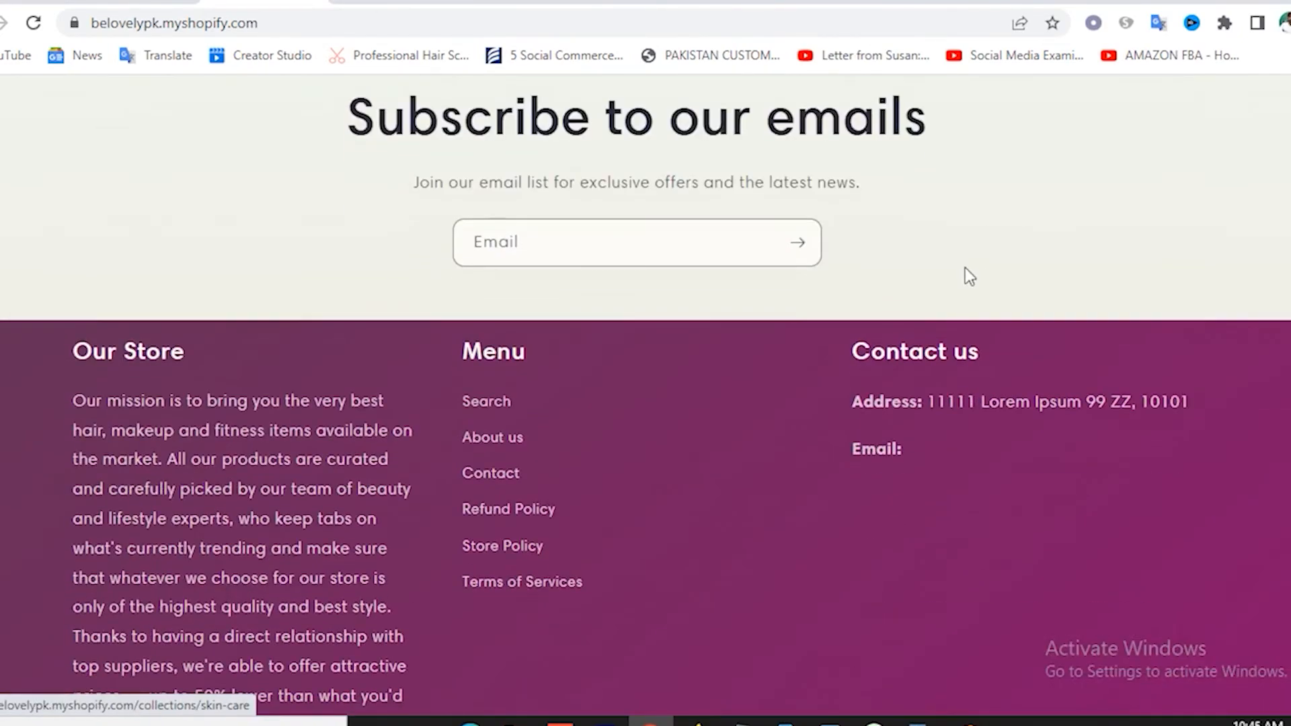
scroll(1015, 184, "up", 8)
scroll(796, 577, "down", 10)
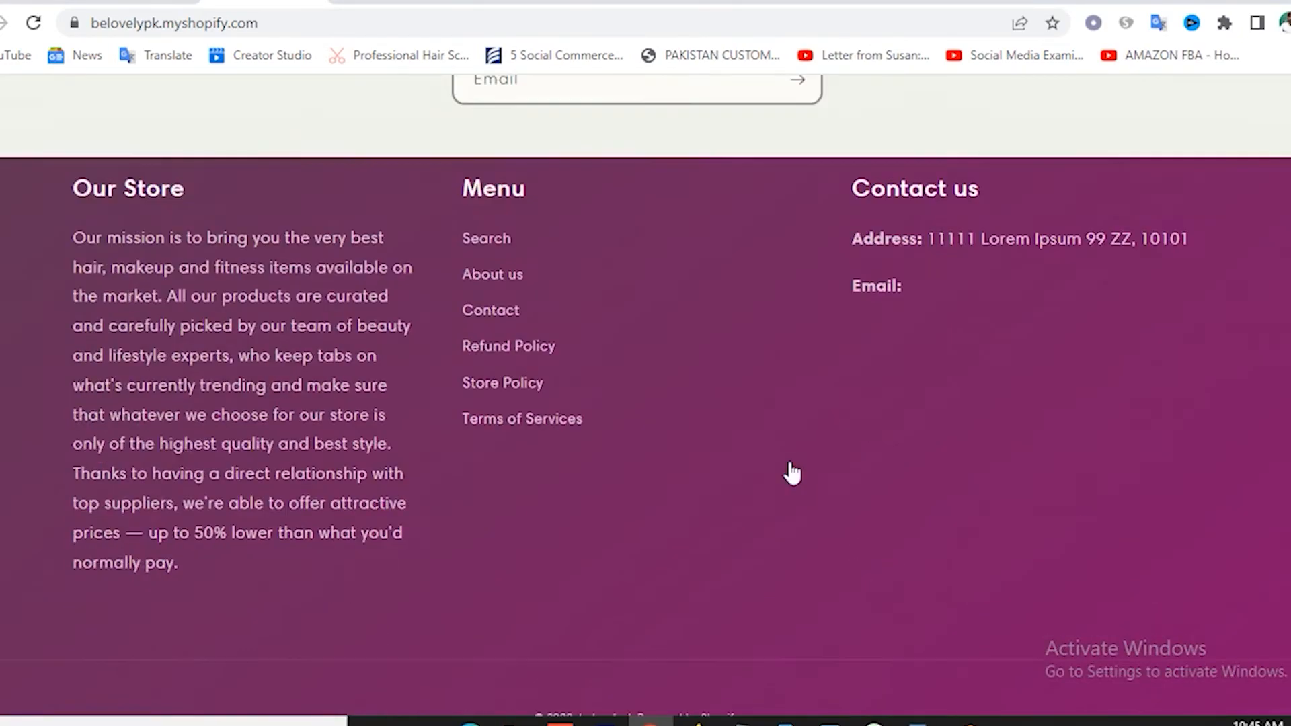
scroll(792, 473, "down", 1)
scroll(724, 524, "down", 1)
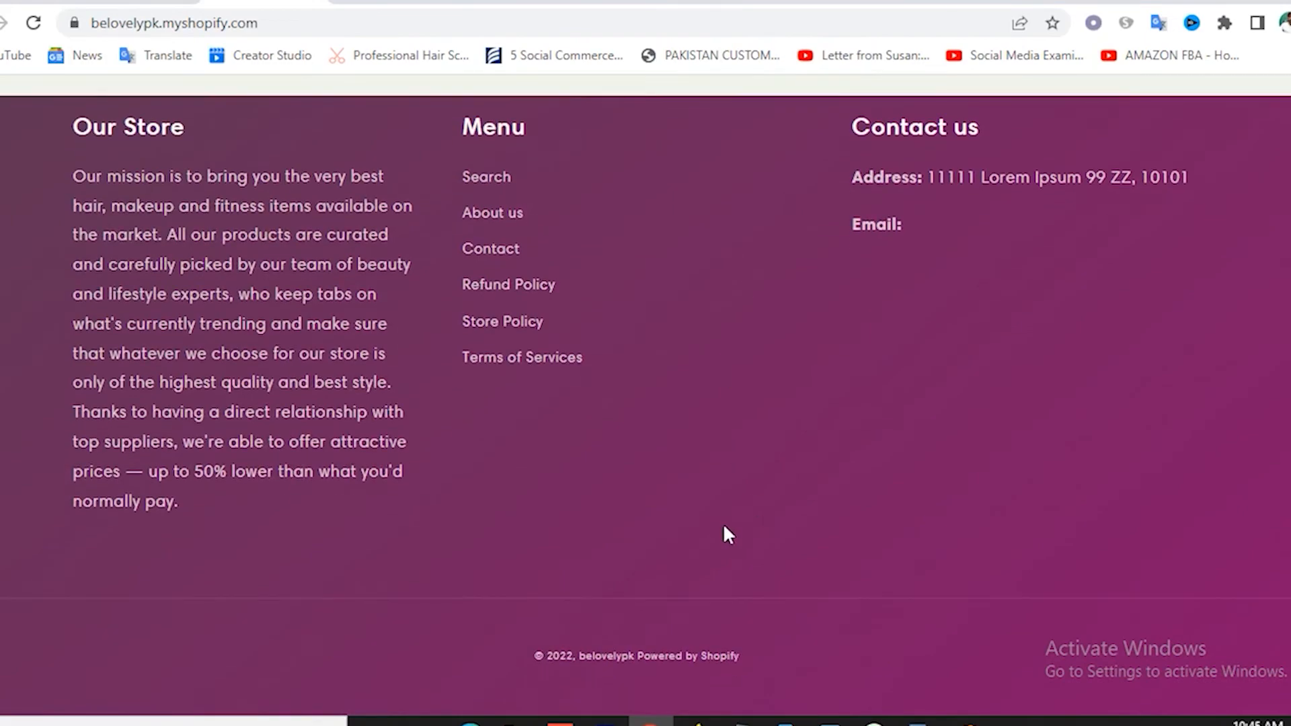
scroll(724, 525, "up", 15)
scroll(724, 523, "up", 15)
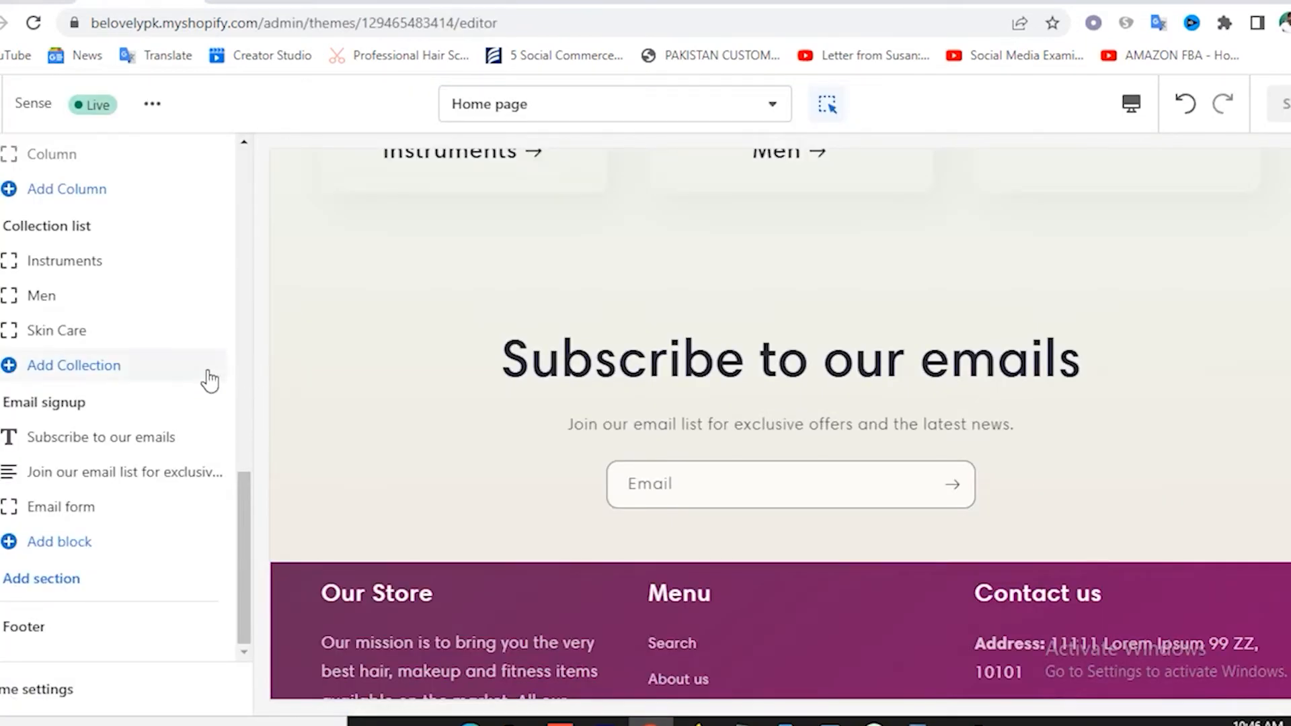
scroll(212, 378, "up", 12)
Switch the theme editor to the Products > Default product template.
scroll(444, 269, "up", 5)
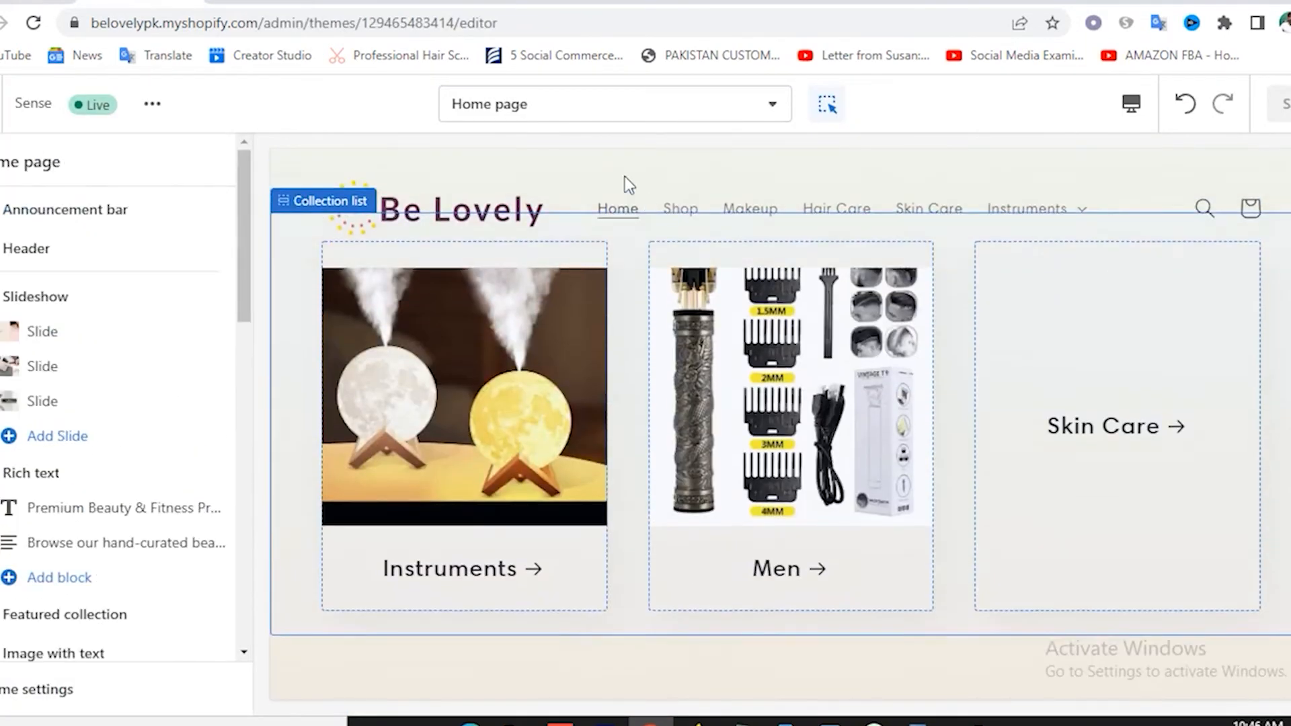
left_click(507, 120)
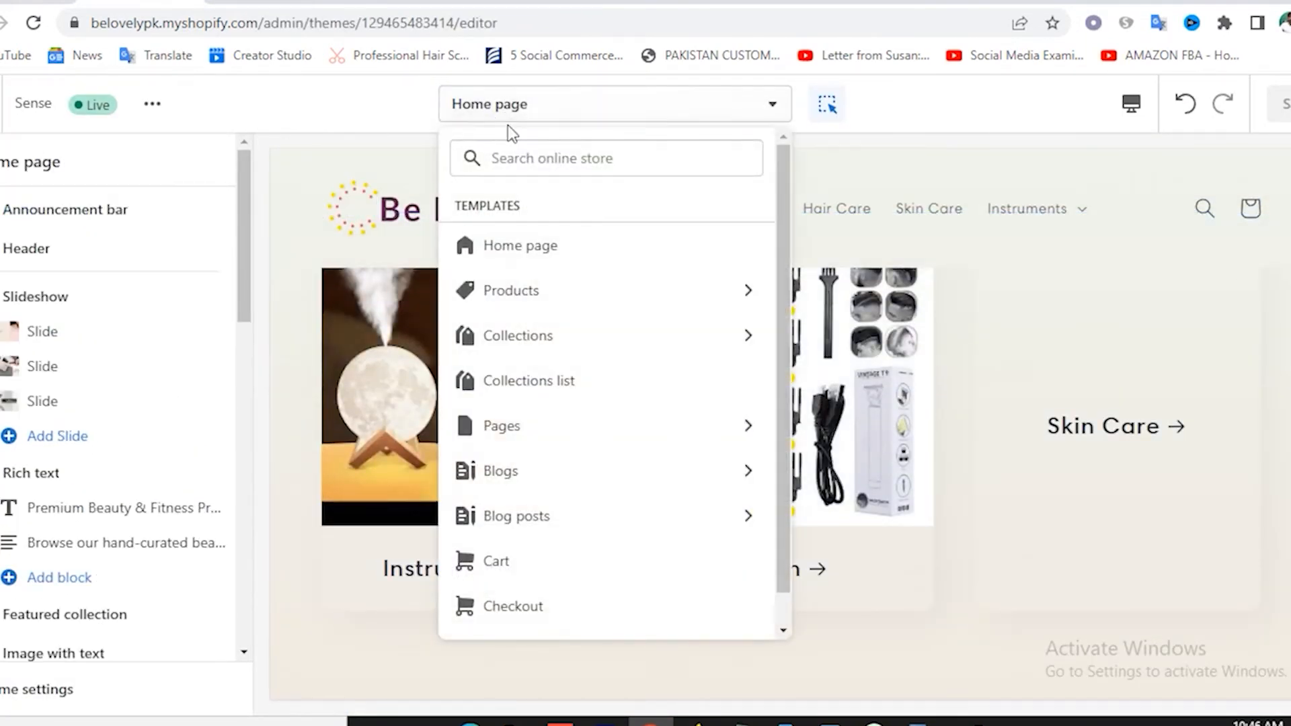
left_click(516, 296)
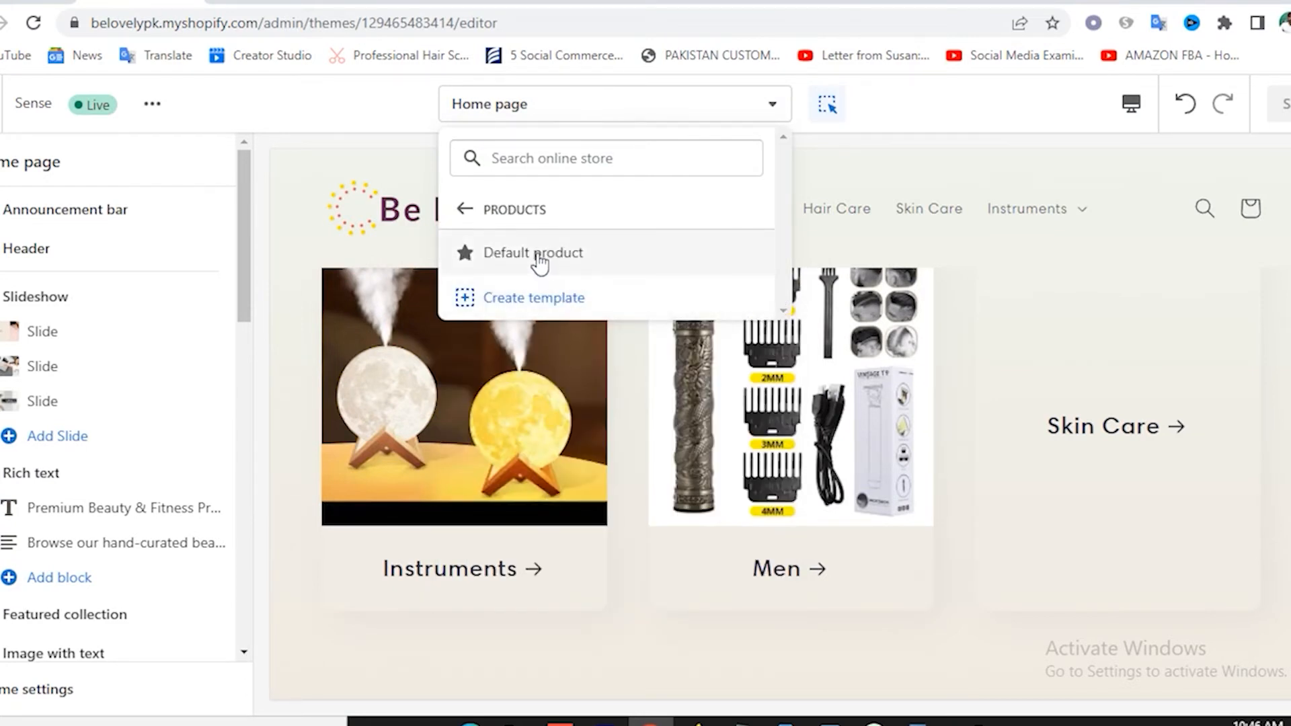
left_click(538, 255)
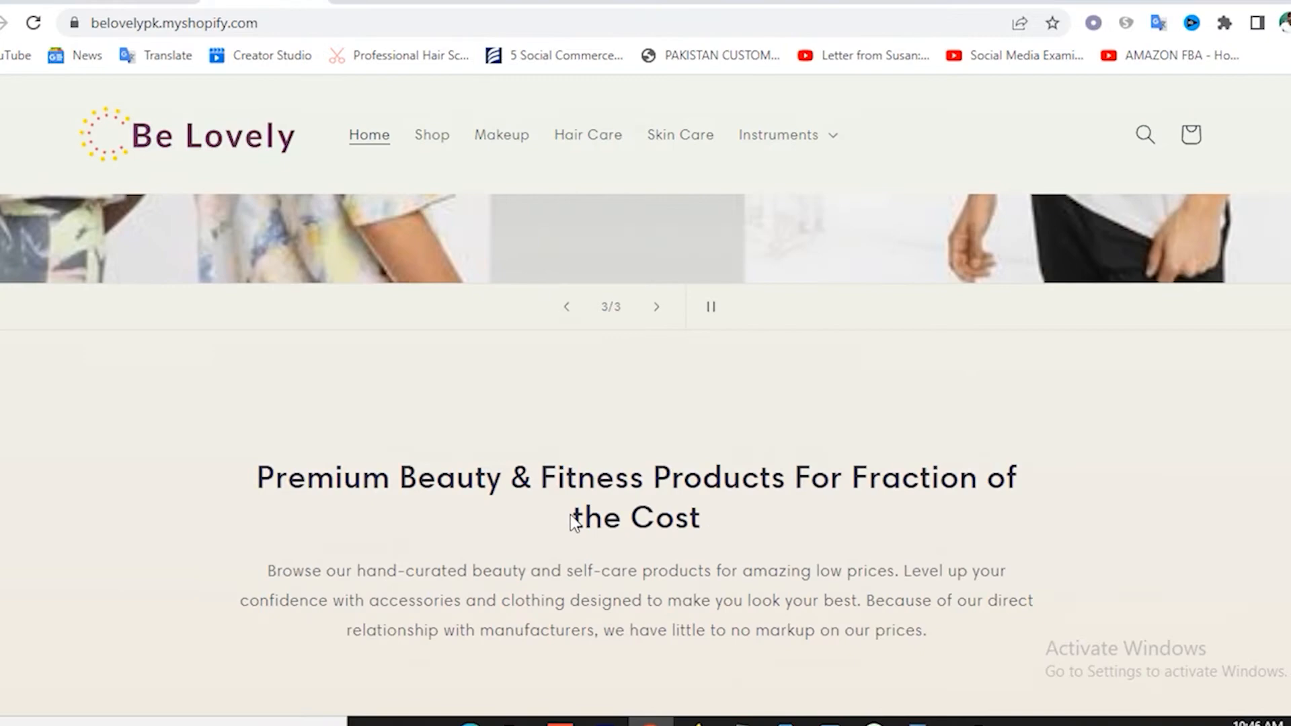
View the 3D Moon Lamp product page in the storefront, then return to the editor.
scroll(577, 514, "up", 5)
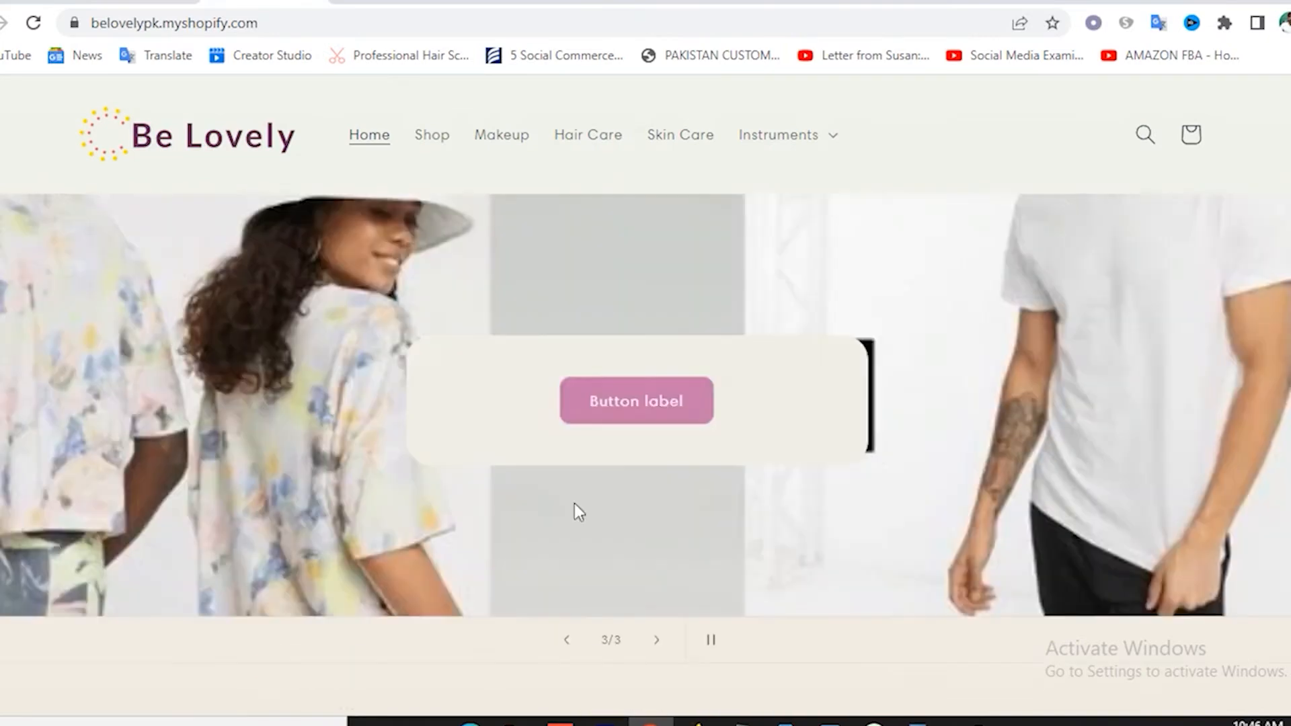
scroll(576, 510, "down", 10)
scroll(575, 508, "down", 6)
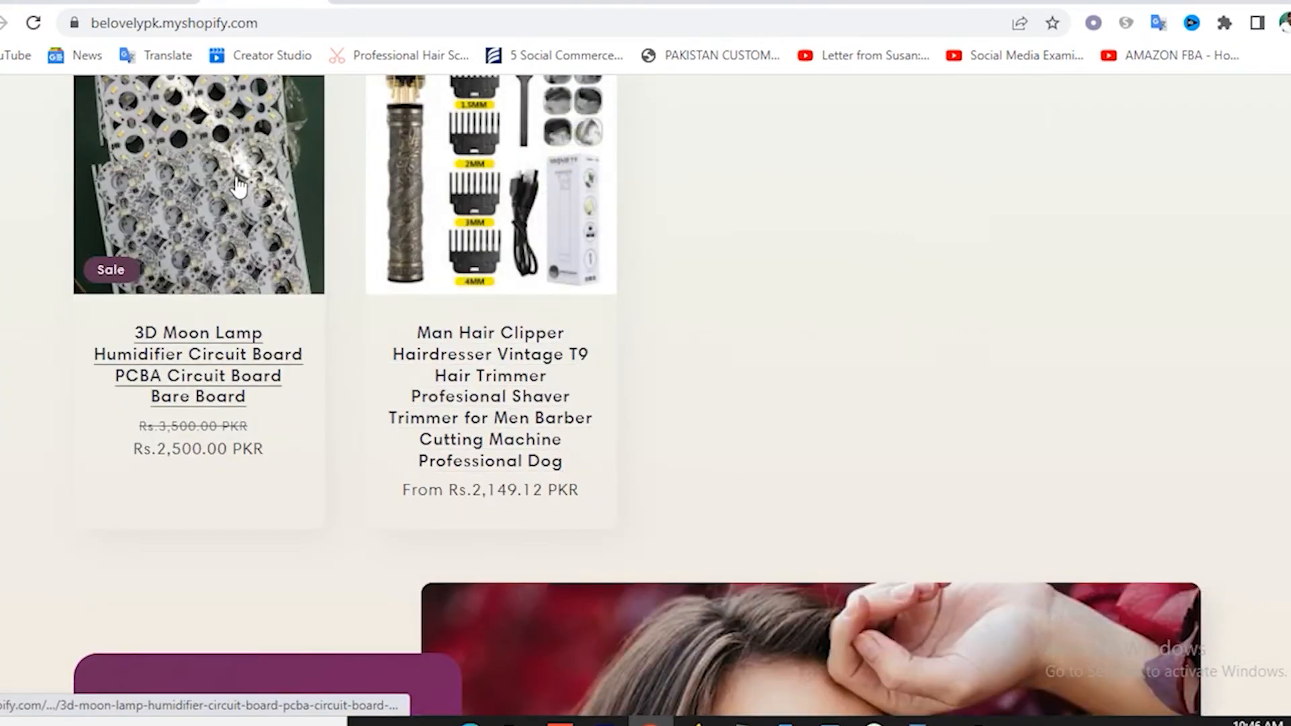
left_click(232, 184)
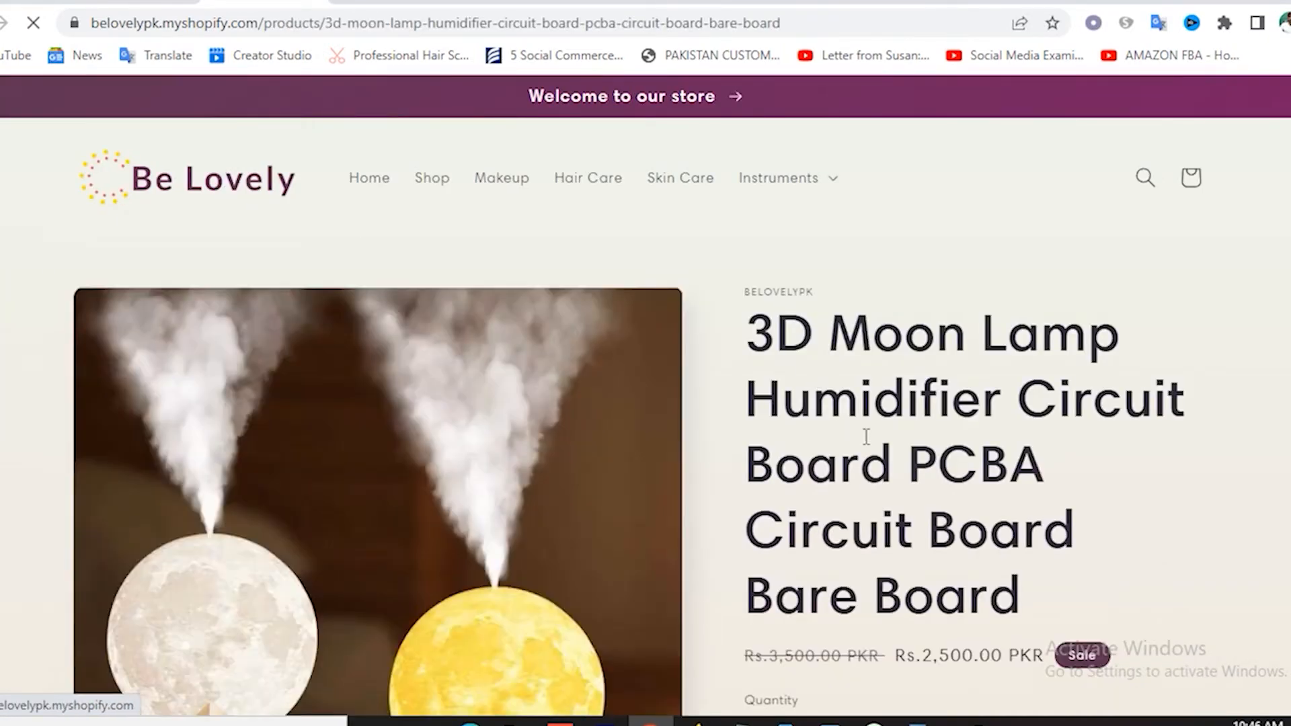
scroll(864, 449, "down", 4)
scroll(801, 421, "up", 4)
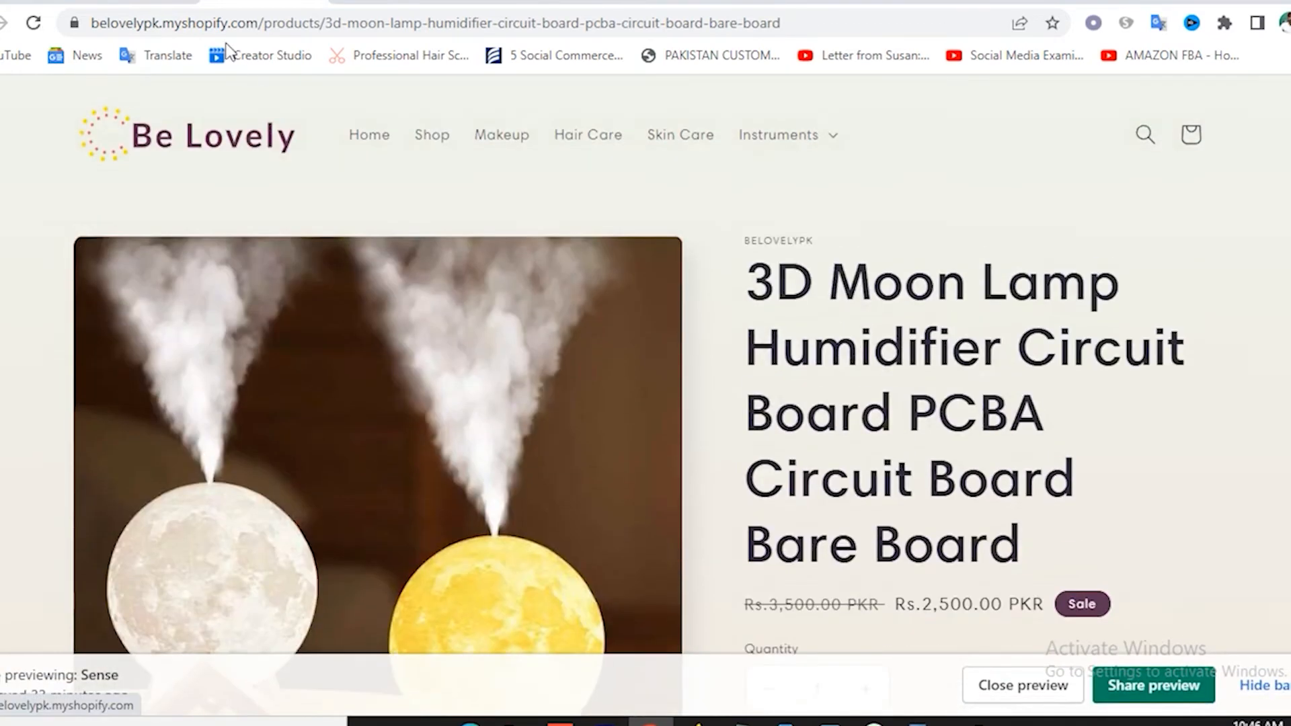
left_click(142, 2)
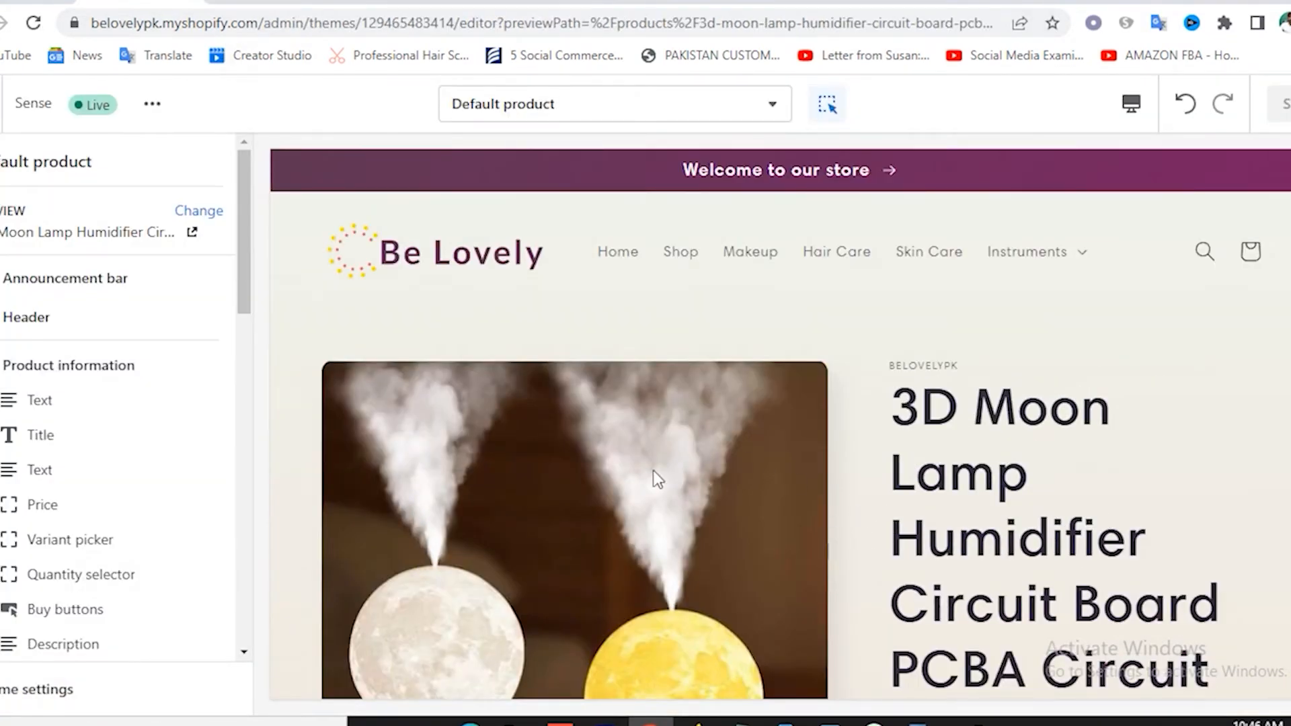
scroll(1068, 481, "down", 6)
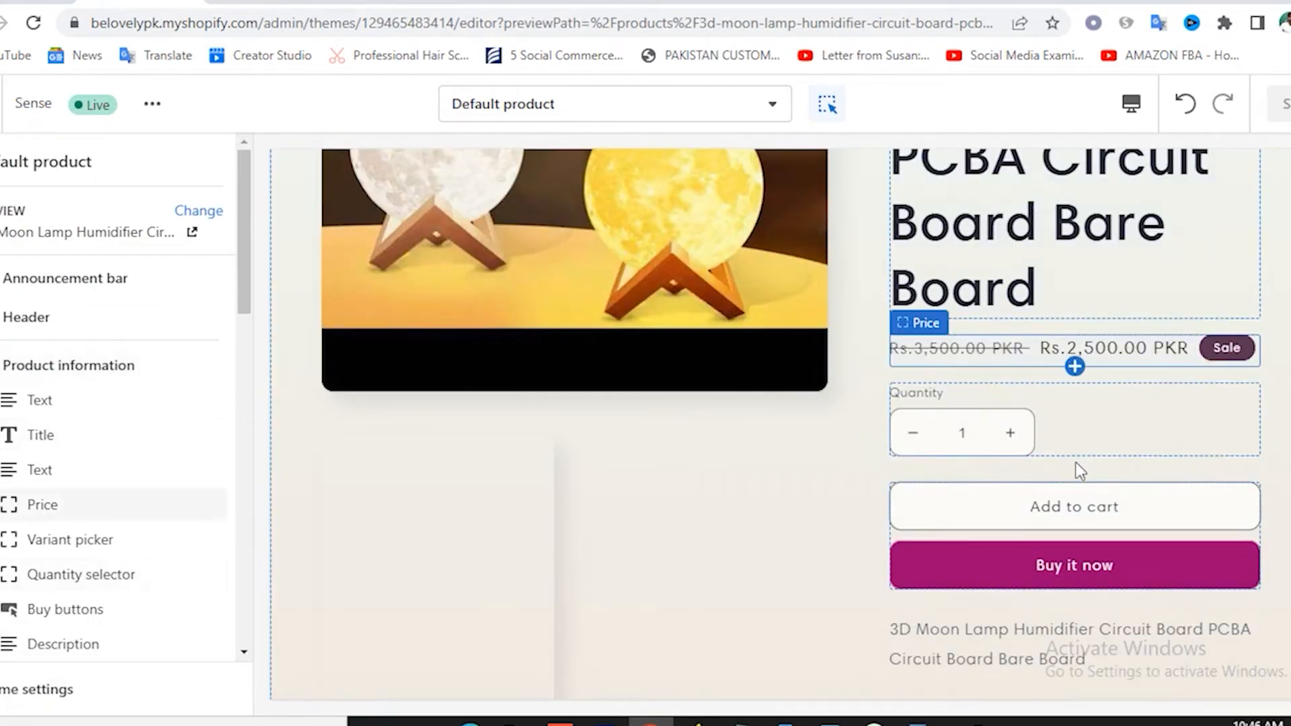
scroll(1118, 395, "down", 3)
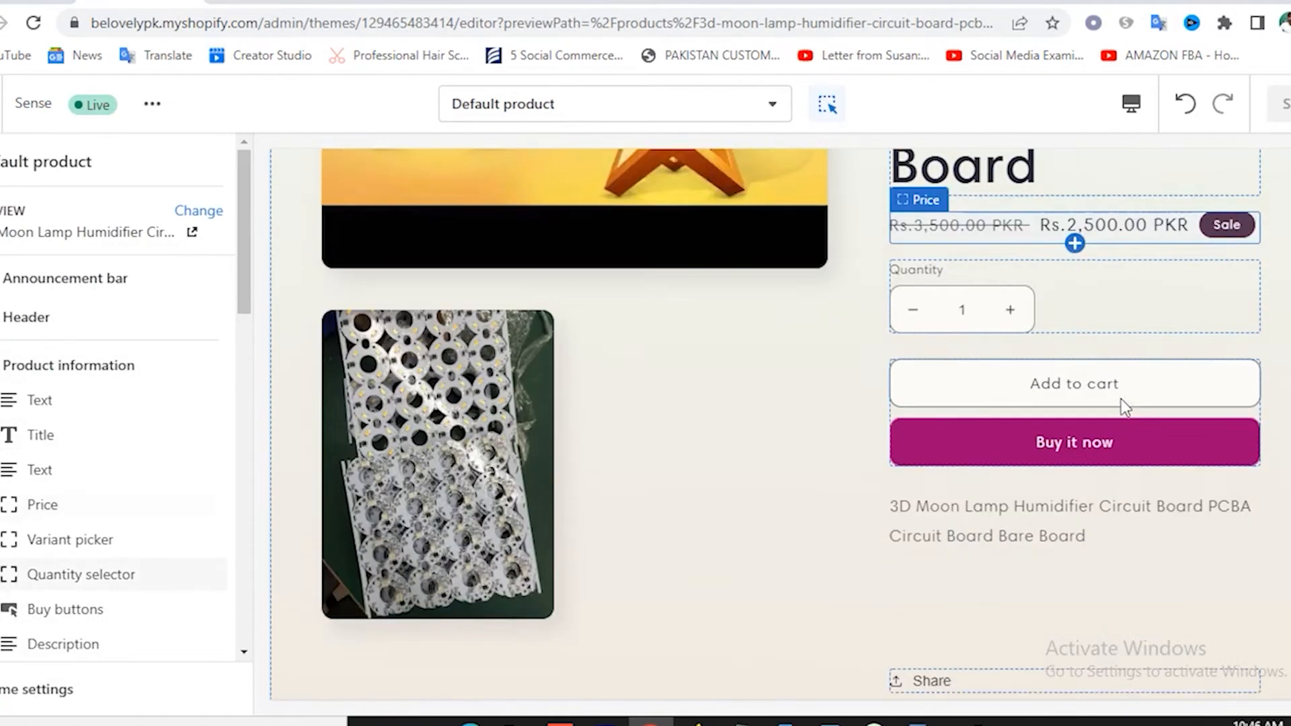
scroll(1083, 413, "down", 2)
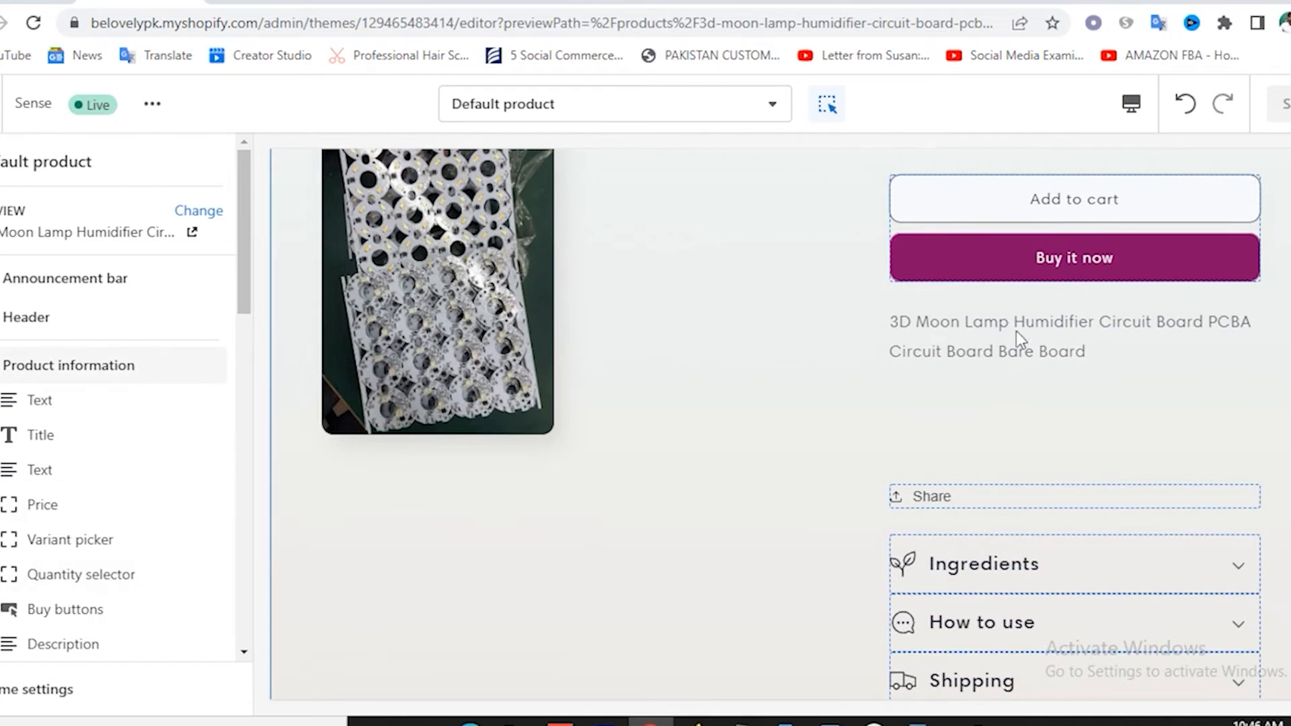
scroll(1052, 349, "down", 3)
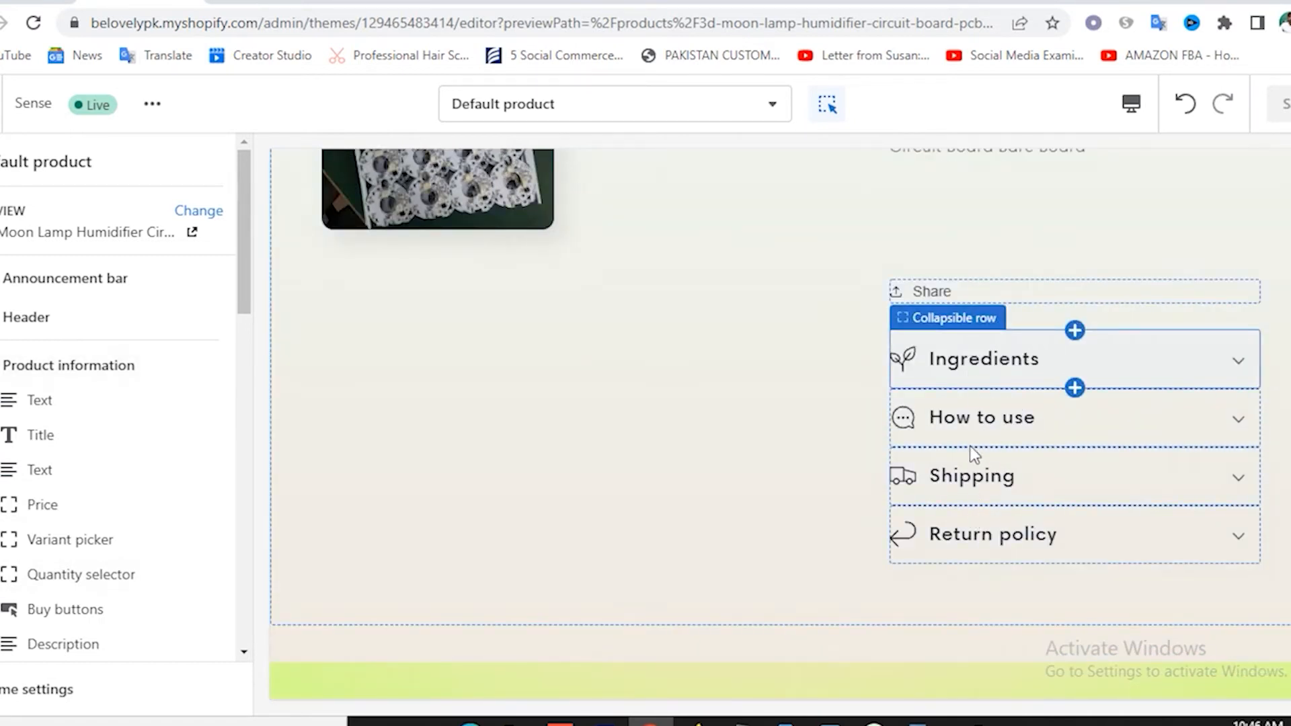
scroll(91, 508, "down", 2)
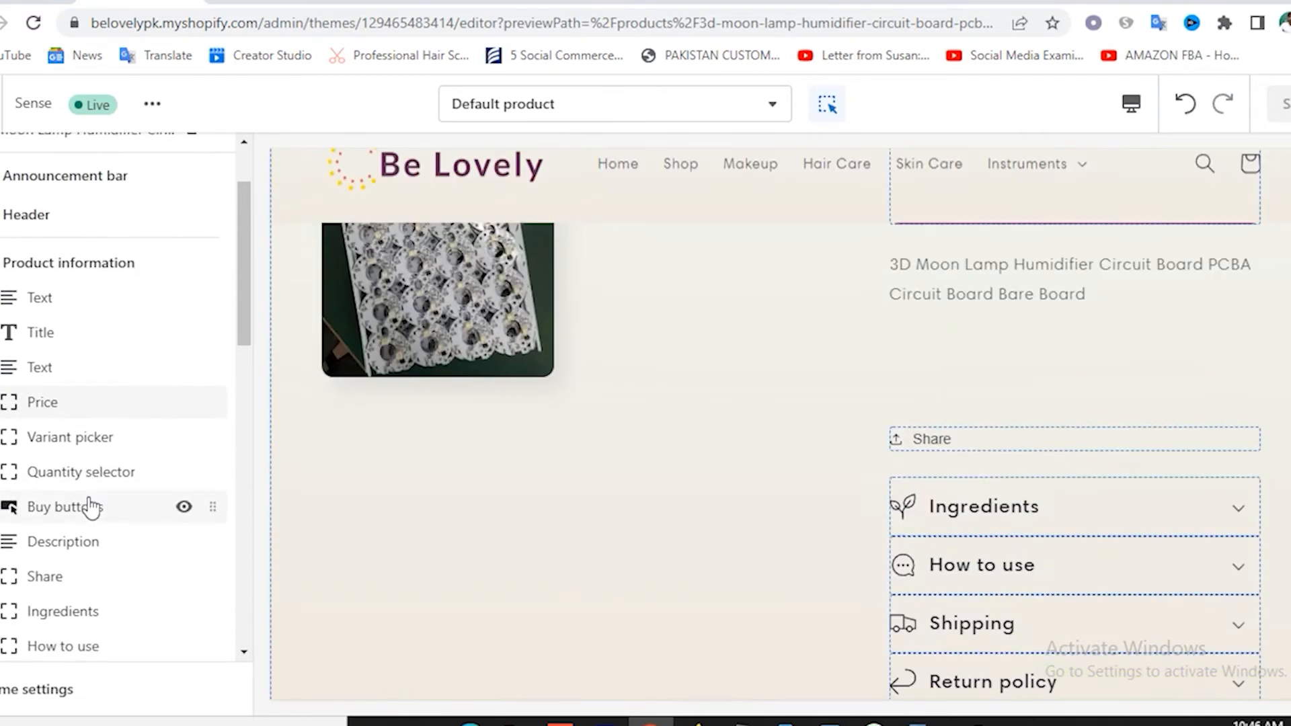
scroll(91, 508, "down", 5)
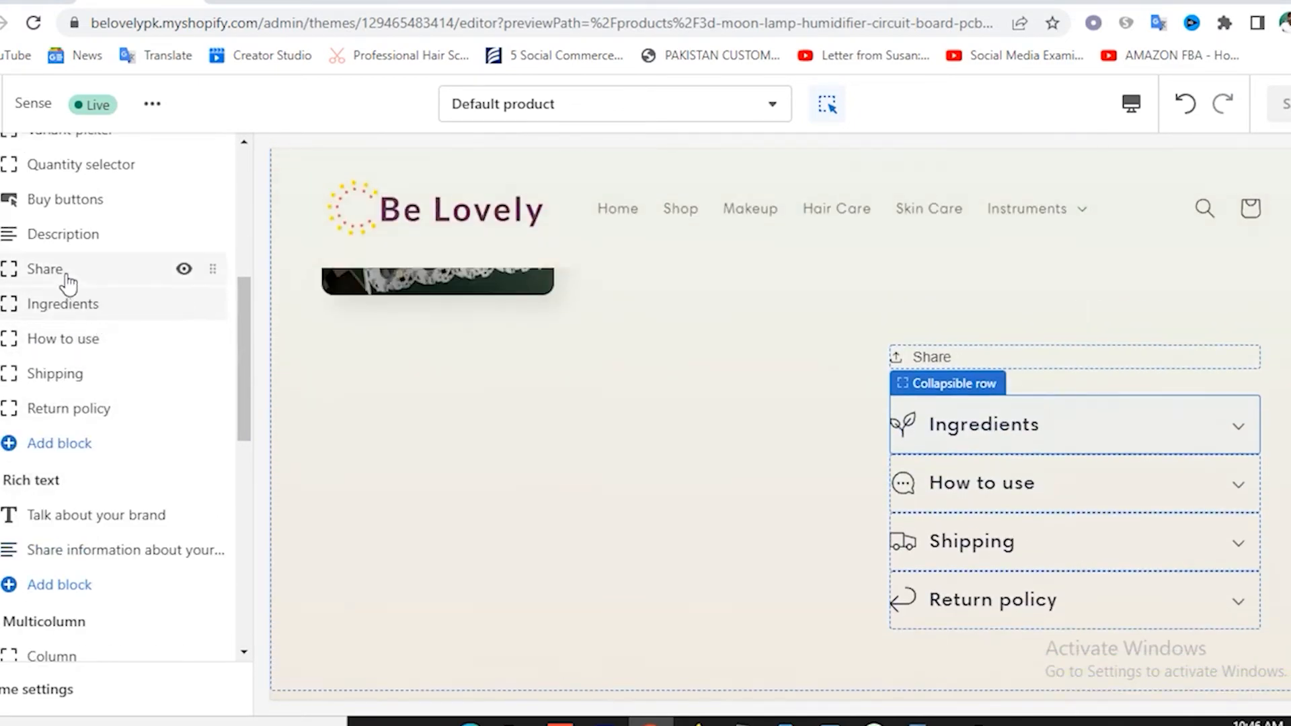
Hide the Share block and the Ingredients, How to use, Shipping and Return policy rows.
left_click(184, 269)
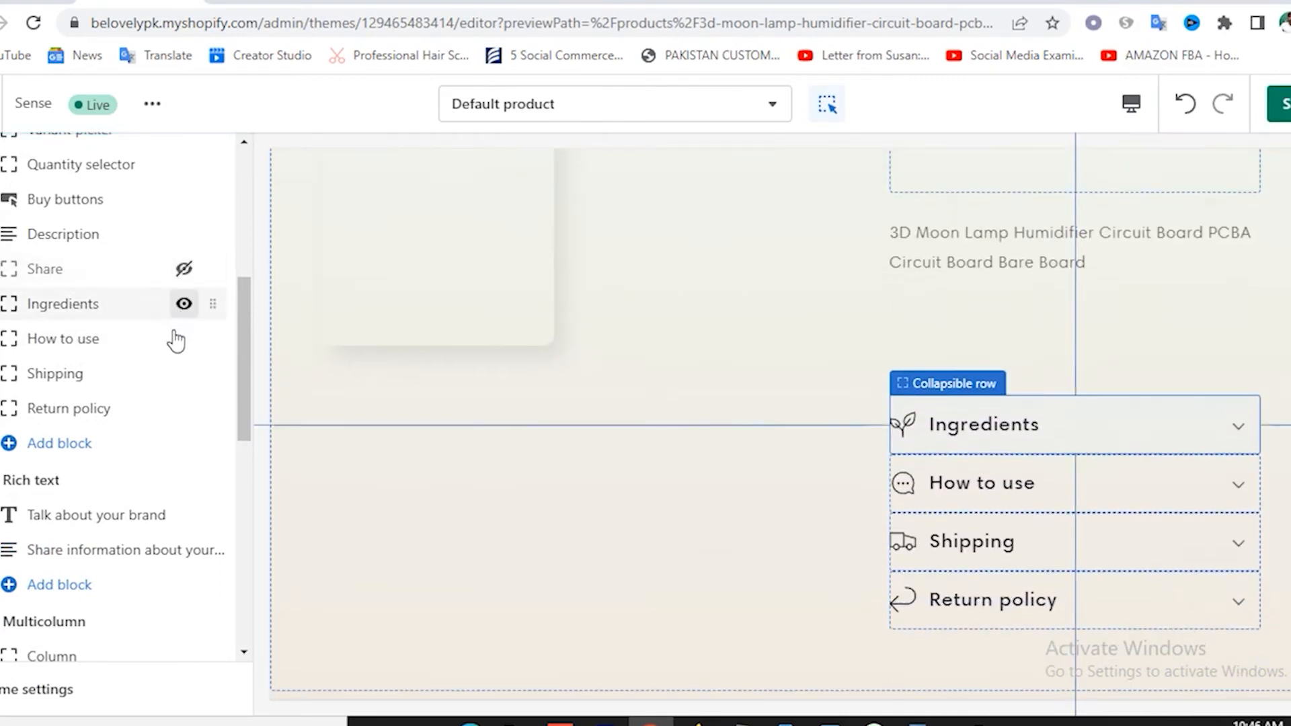
left_click(183, 306)
left_click(183, 339)
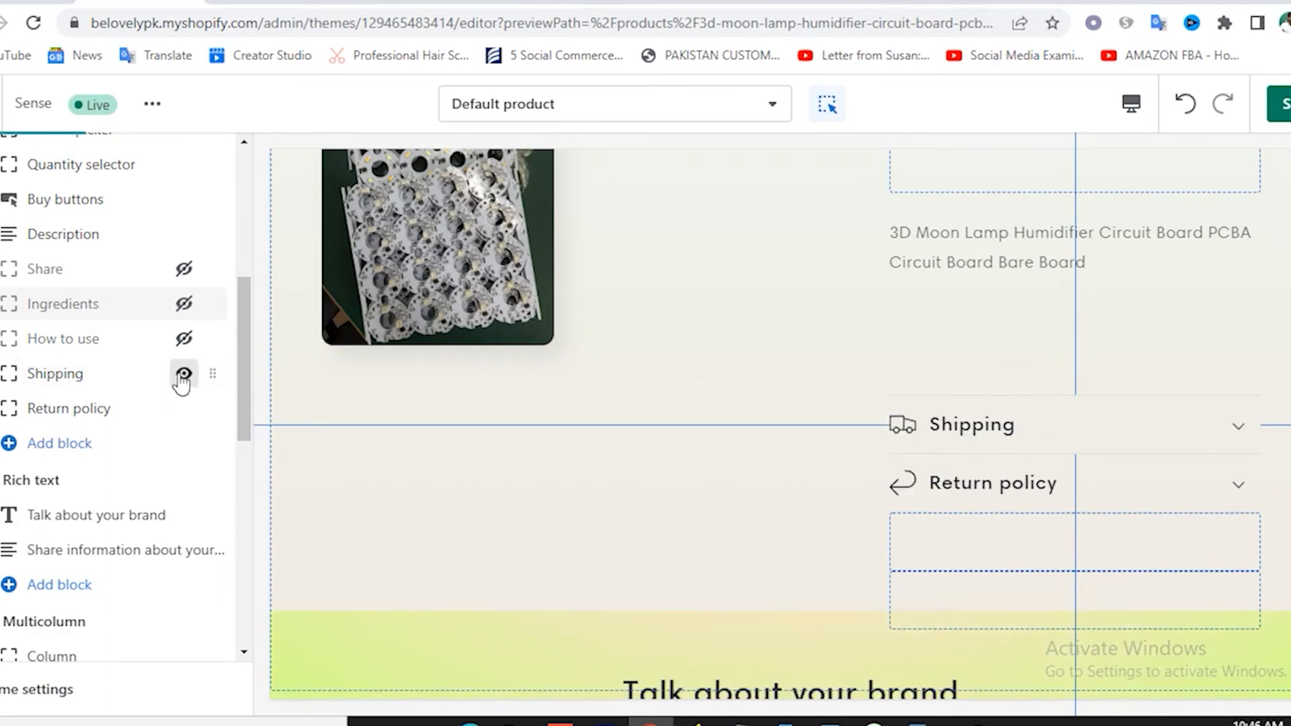
left_click(183, 374)
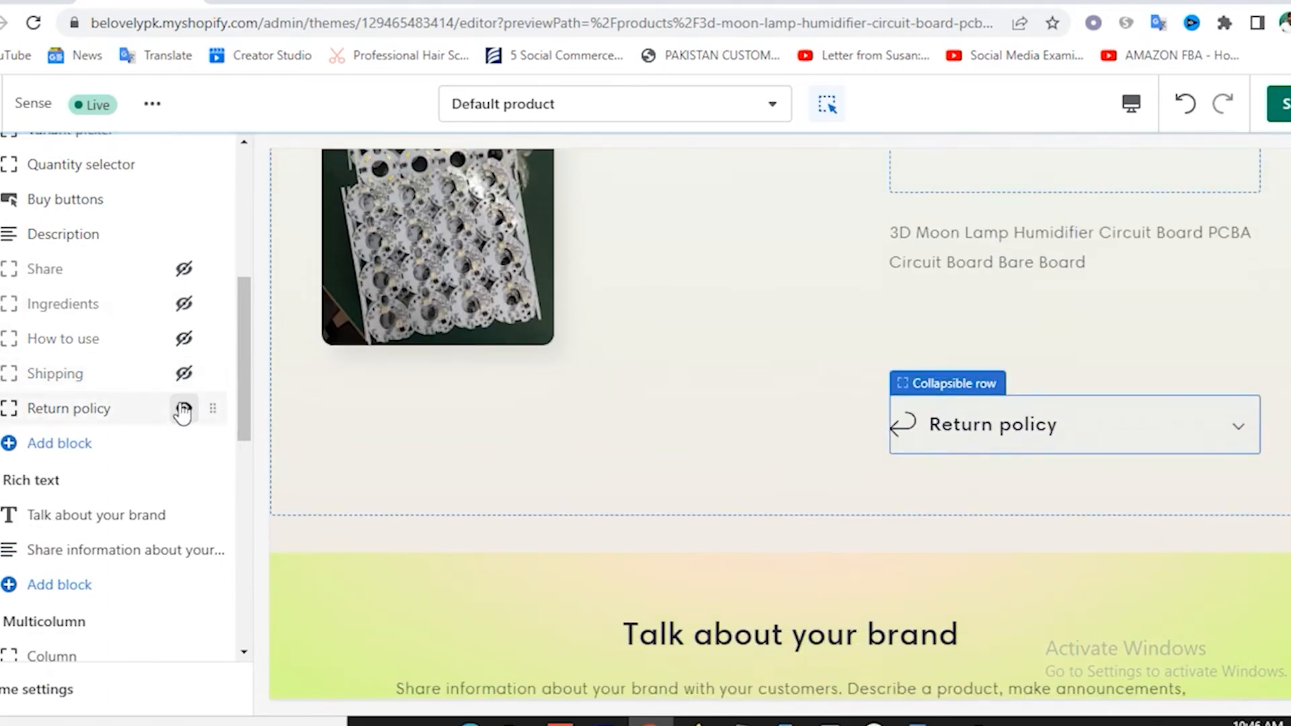
left_click(183, 409)
Hide the Rich text and Multicolumn sections on the product template.
scroll(161, 453, "down", 1)
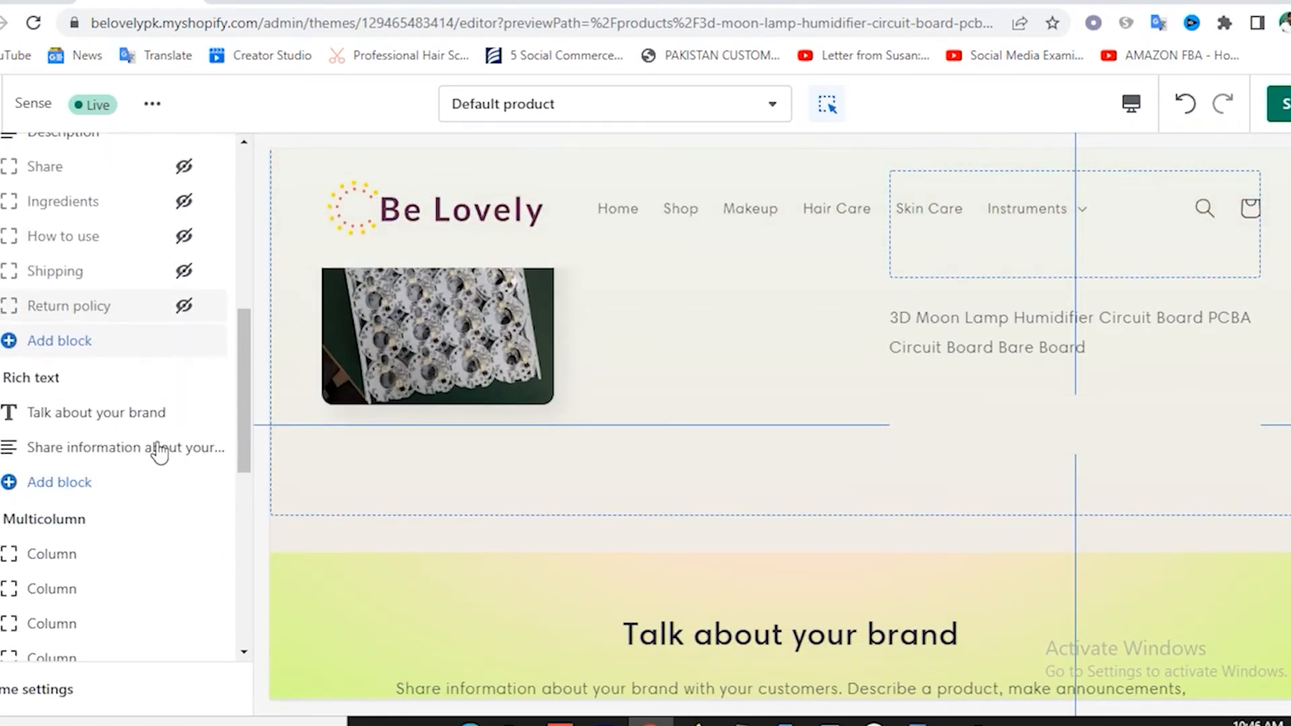
left_click(180, 380)
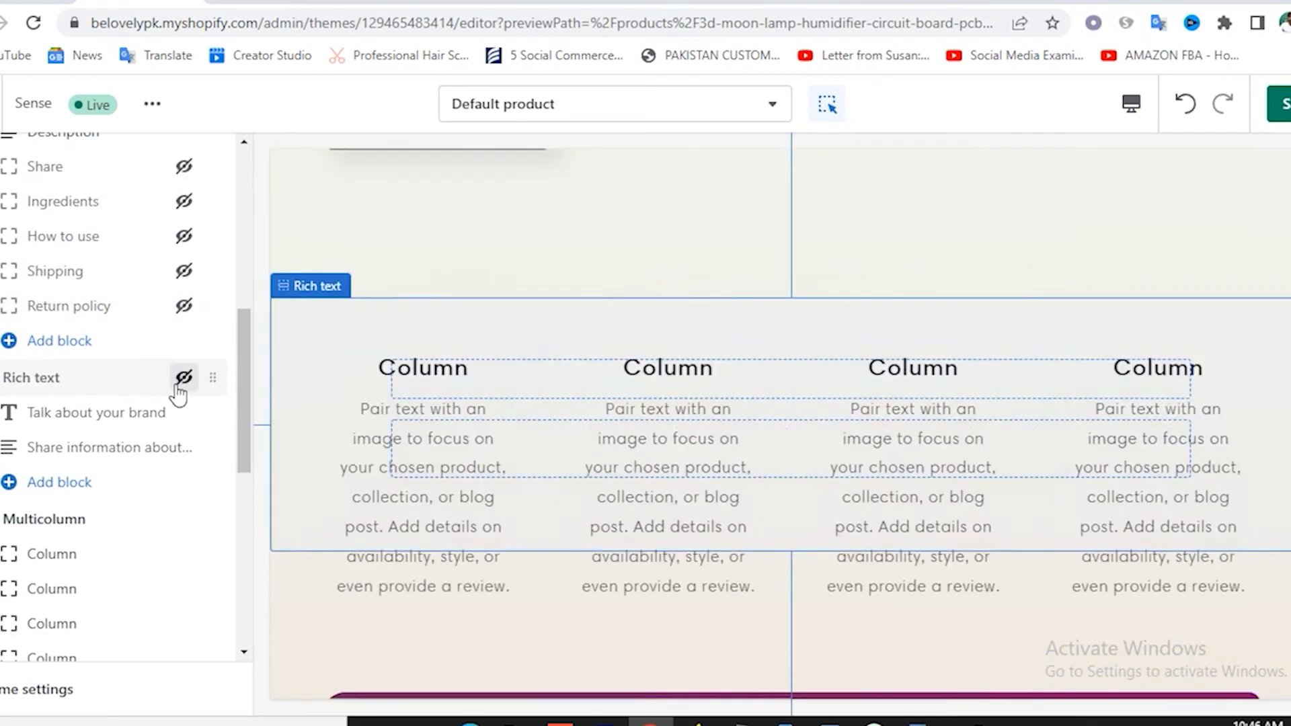
scroll(172, 452, "down", 1)
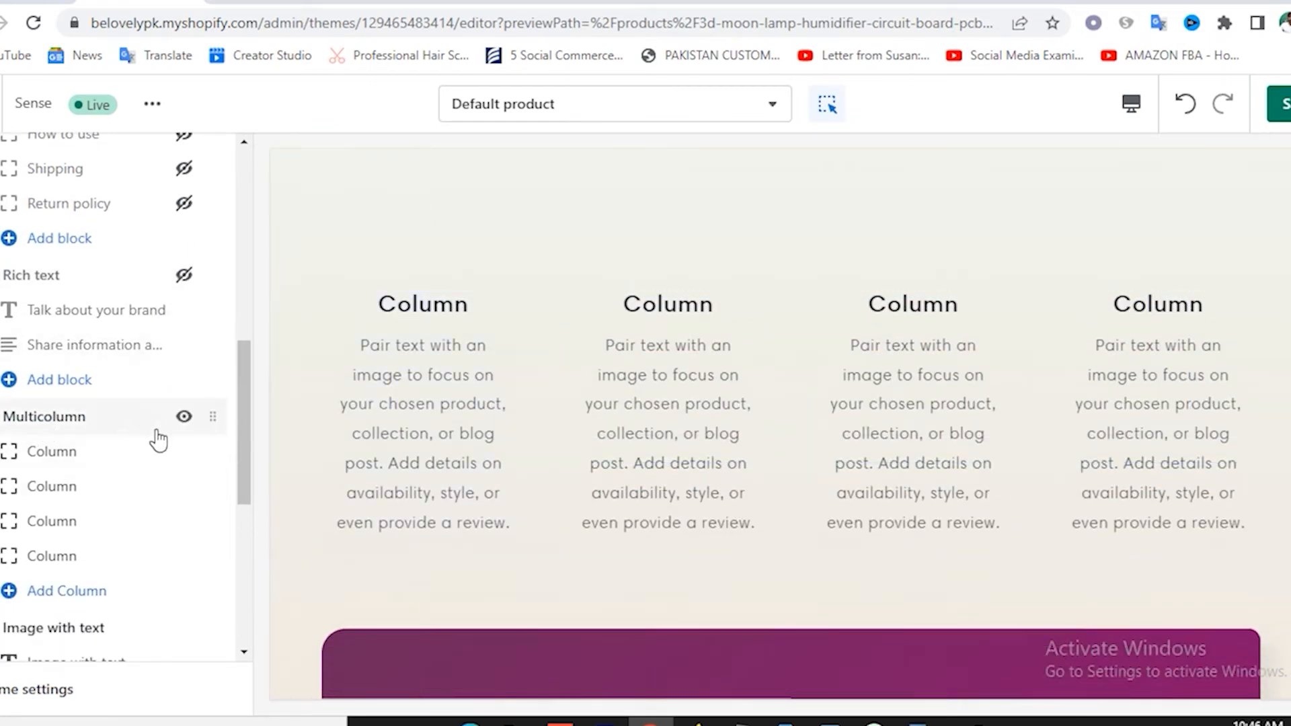
left_click(183, 417)
Hide the Image with text, Video and Email signup sections on the product template.
scroll(195, 478, "down", 2)
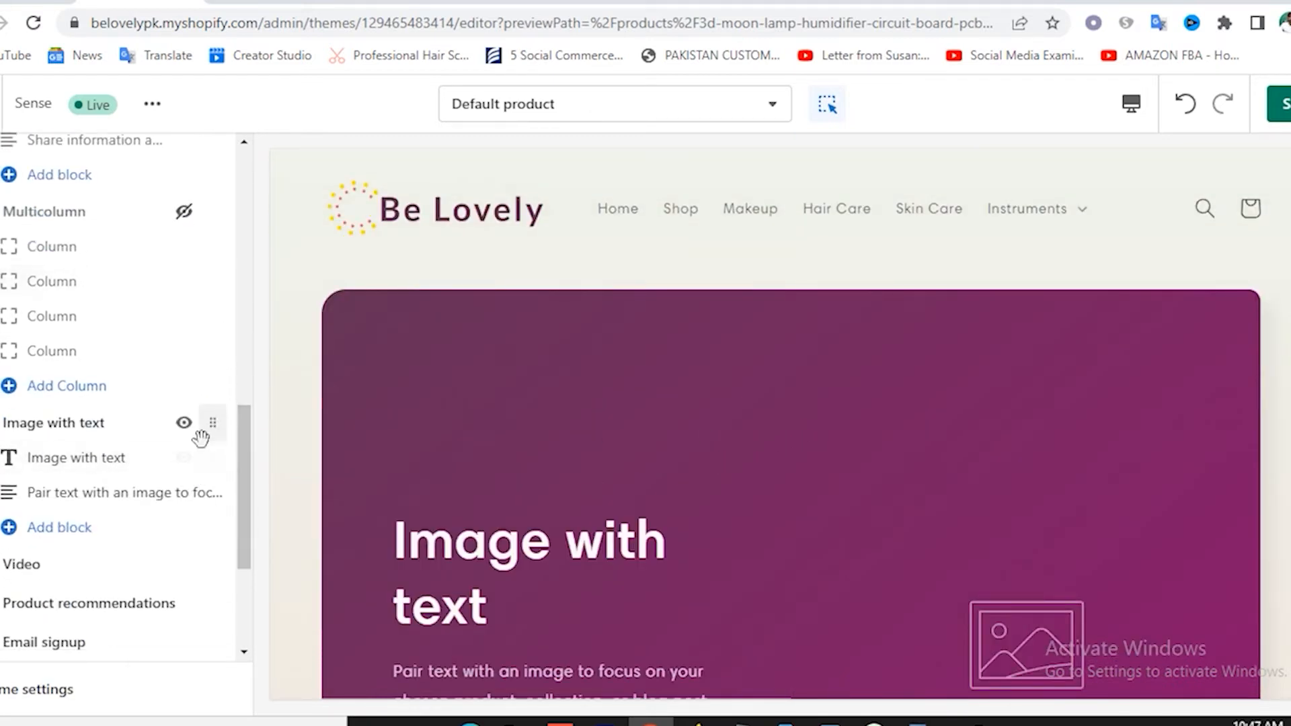
left_click(183, 429)
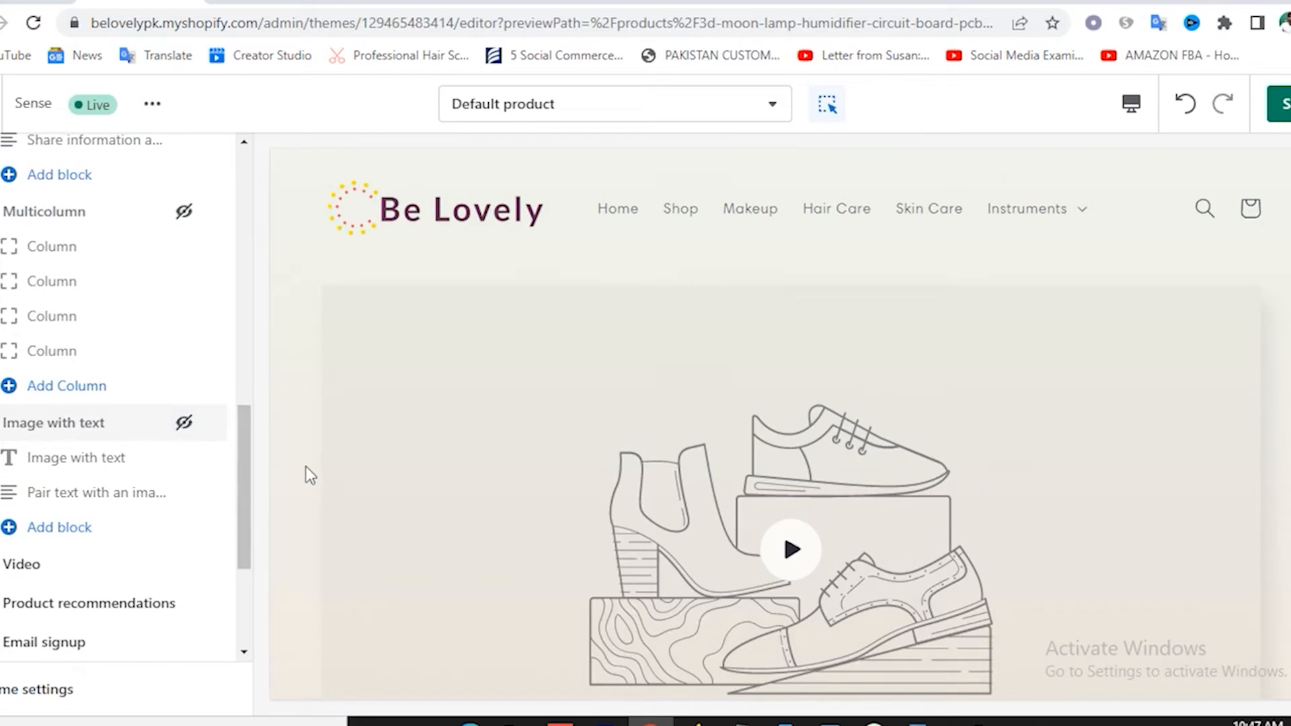
scroll(304, 472, "down", 2)
scroll(121, 546, "down", 1)
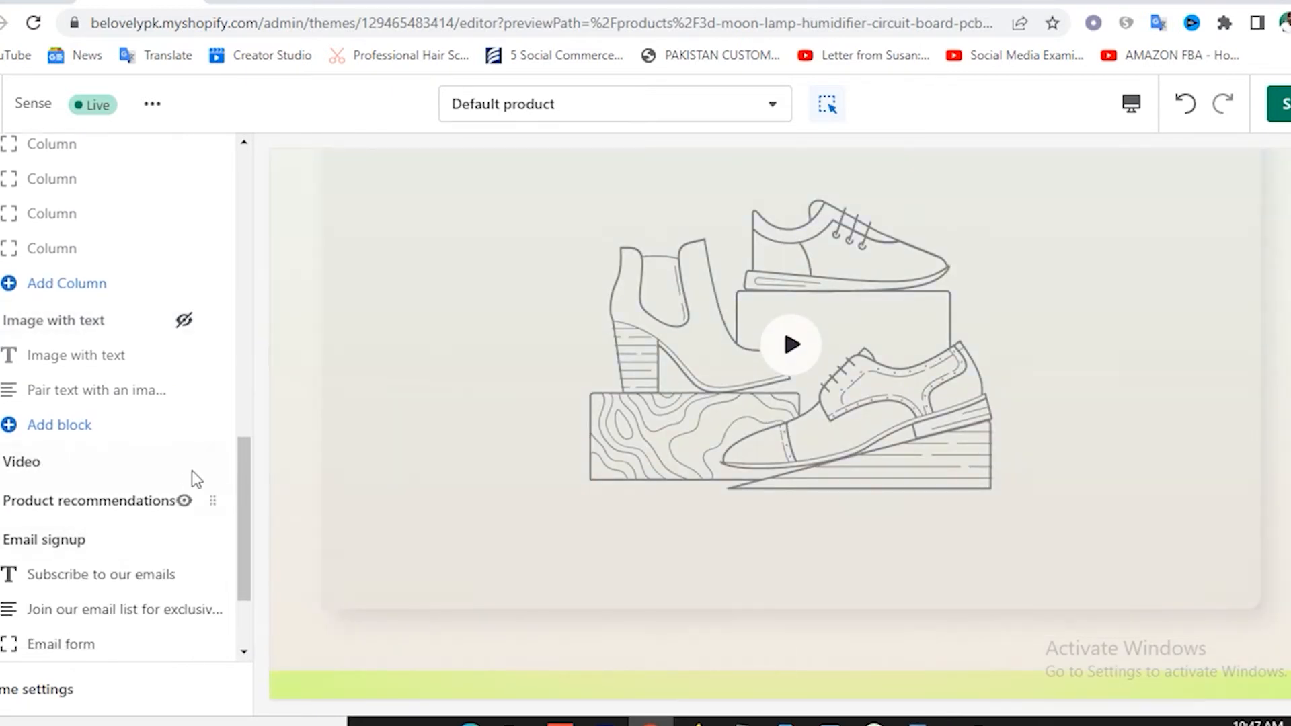
left_click(183, 464)
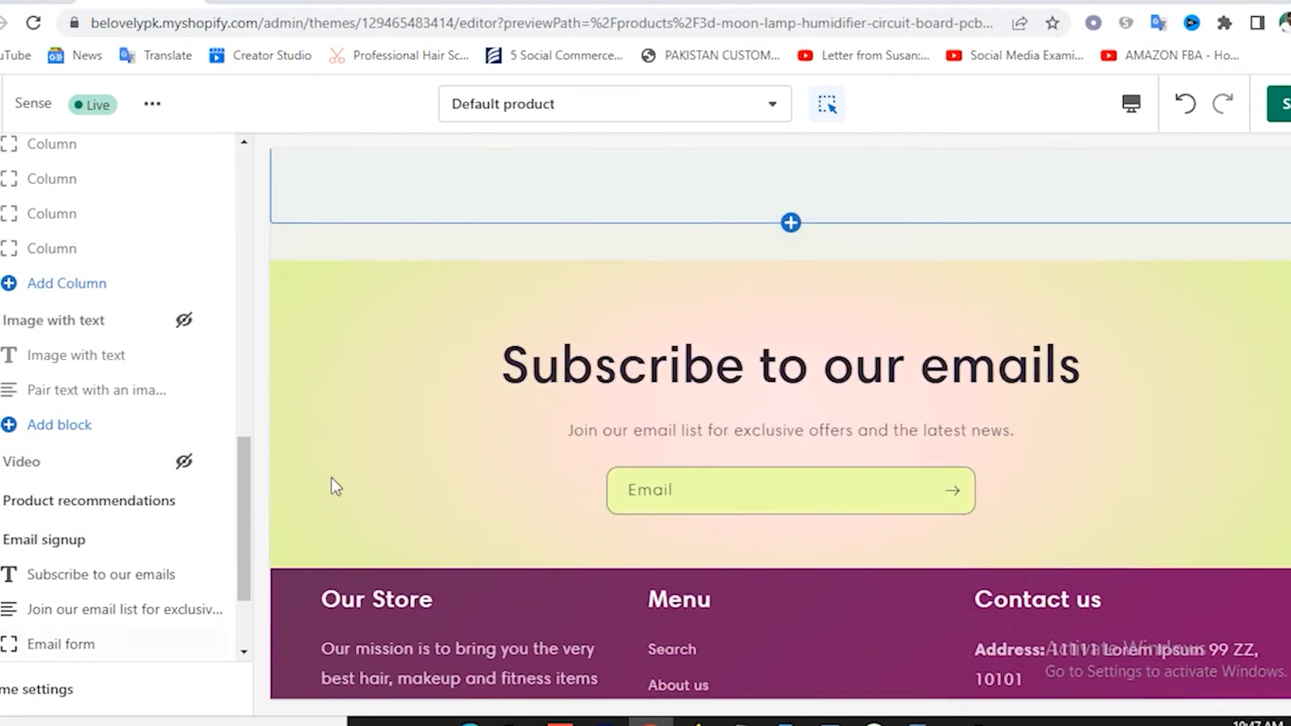
scroll(44, 518, "down", 2)
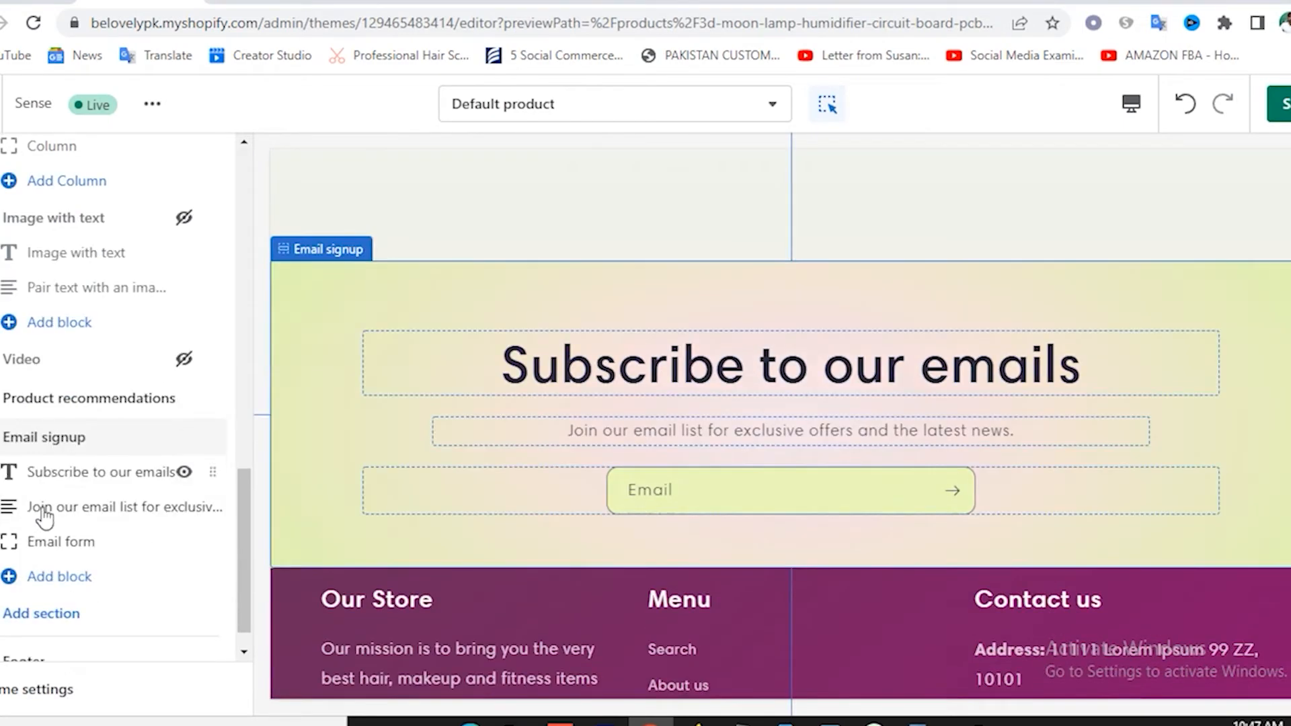
left_click(184, 438)
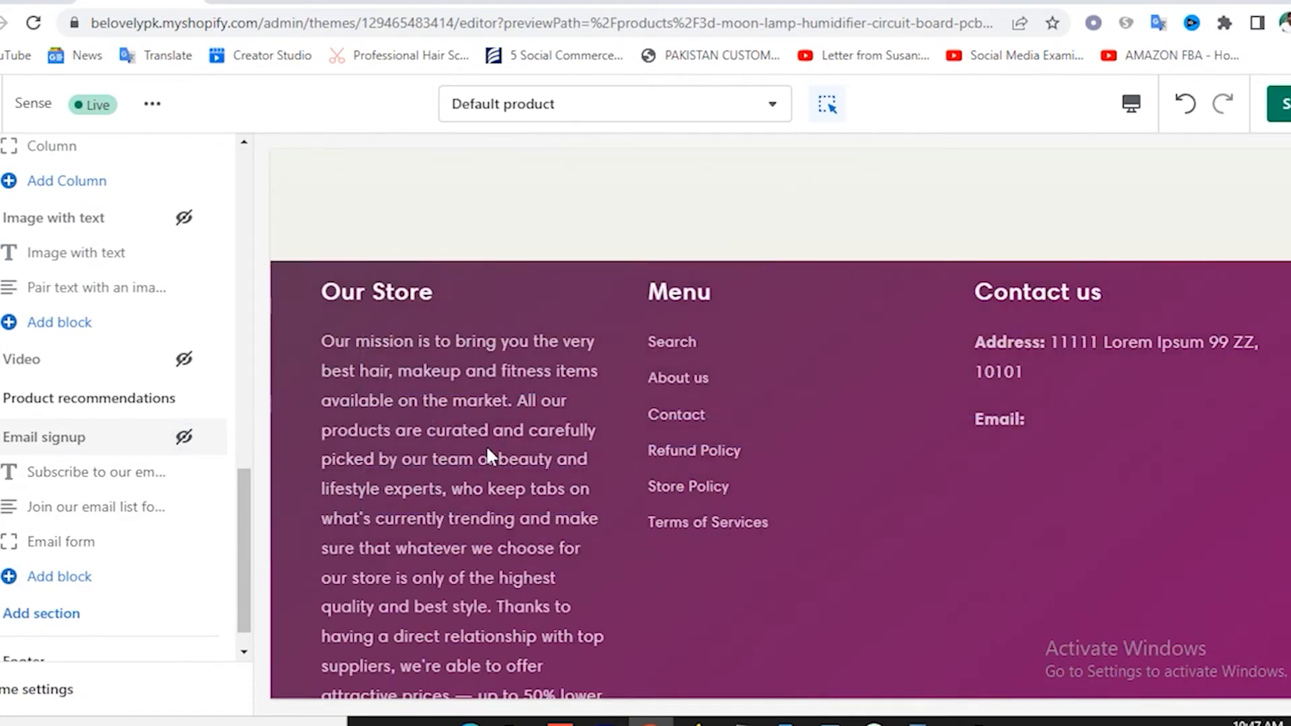
Scroll the product preview to confirm the description now runs straight into the footer.
scroll(486, 445, "up", 5)
scroll(126, 544, "down", 1)
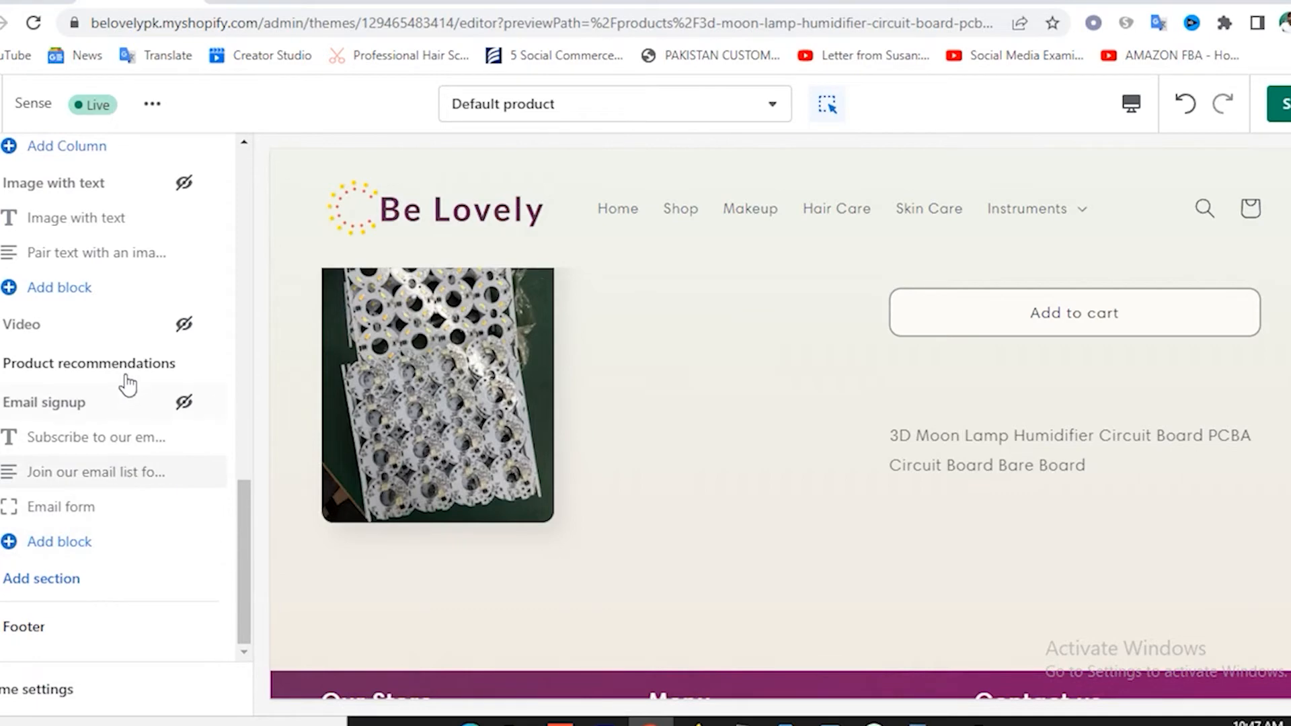
scroll(703, 446, "up", 3)
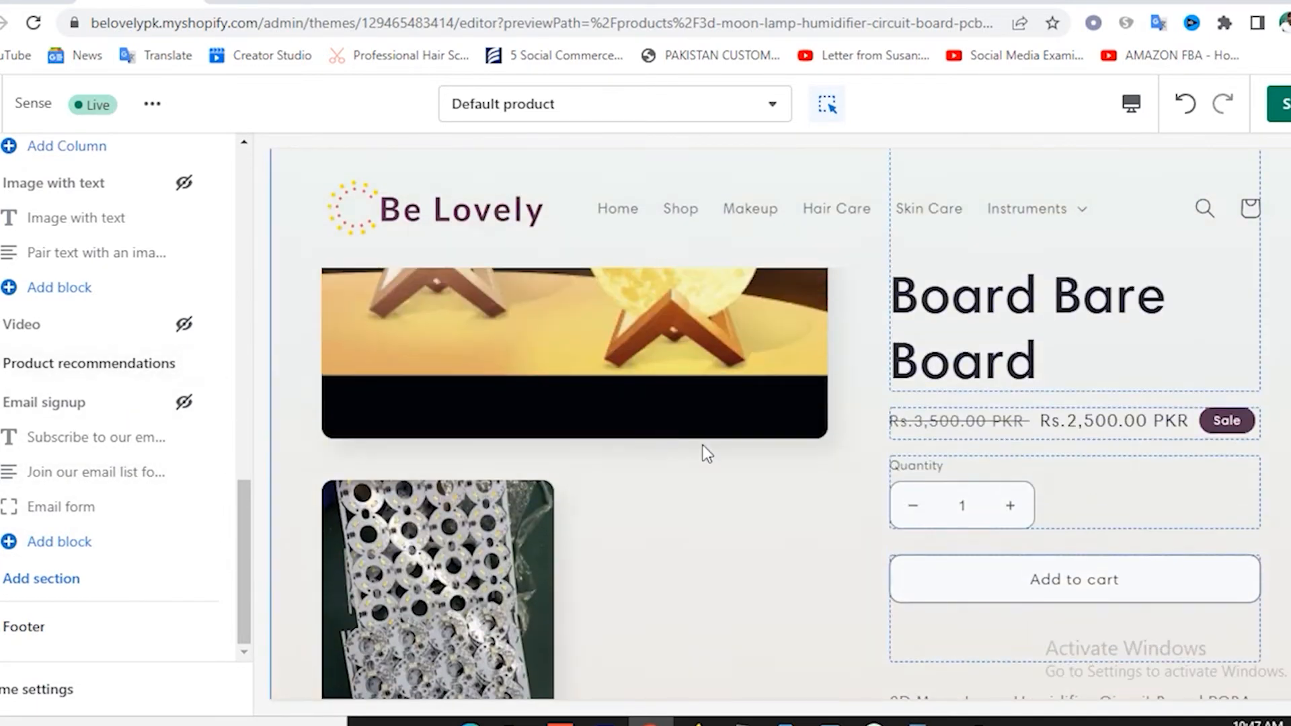
scroll(755, 521, "up", 2)
scroll(755, 522, "down", 5)
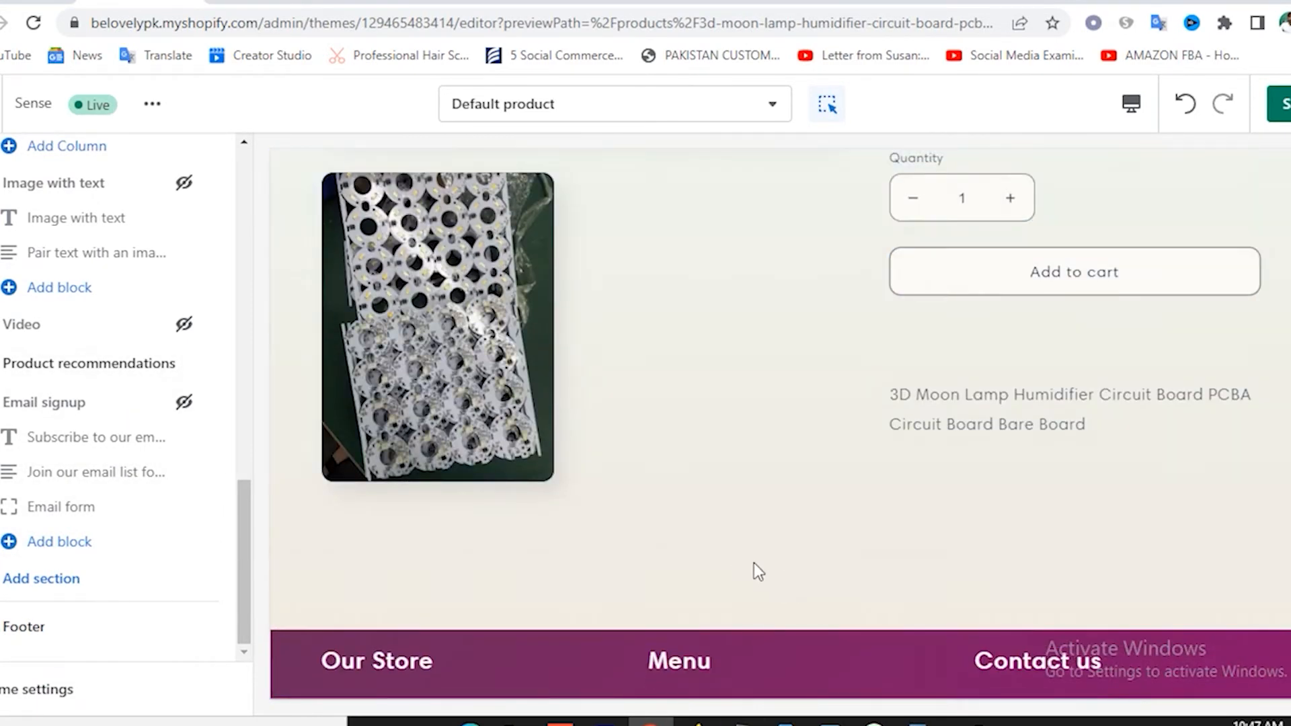
scroll(740, 575, "down", 3)
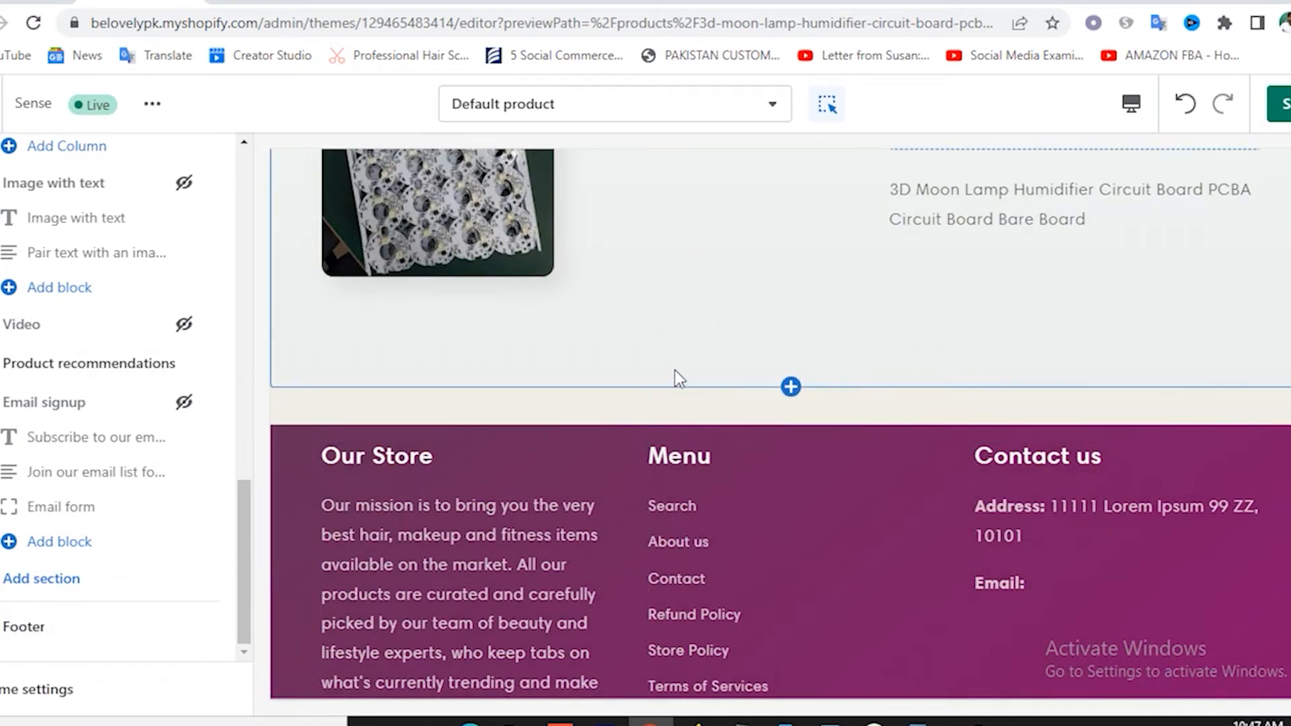
scroll(600, 380, "up", 10)
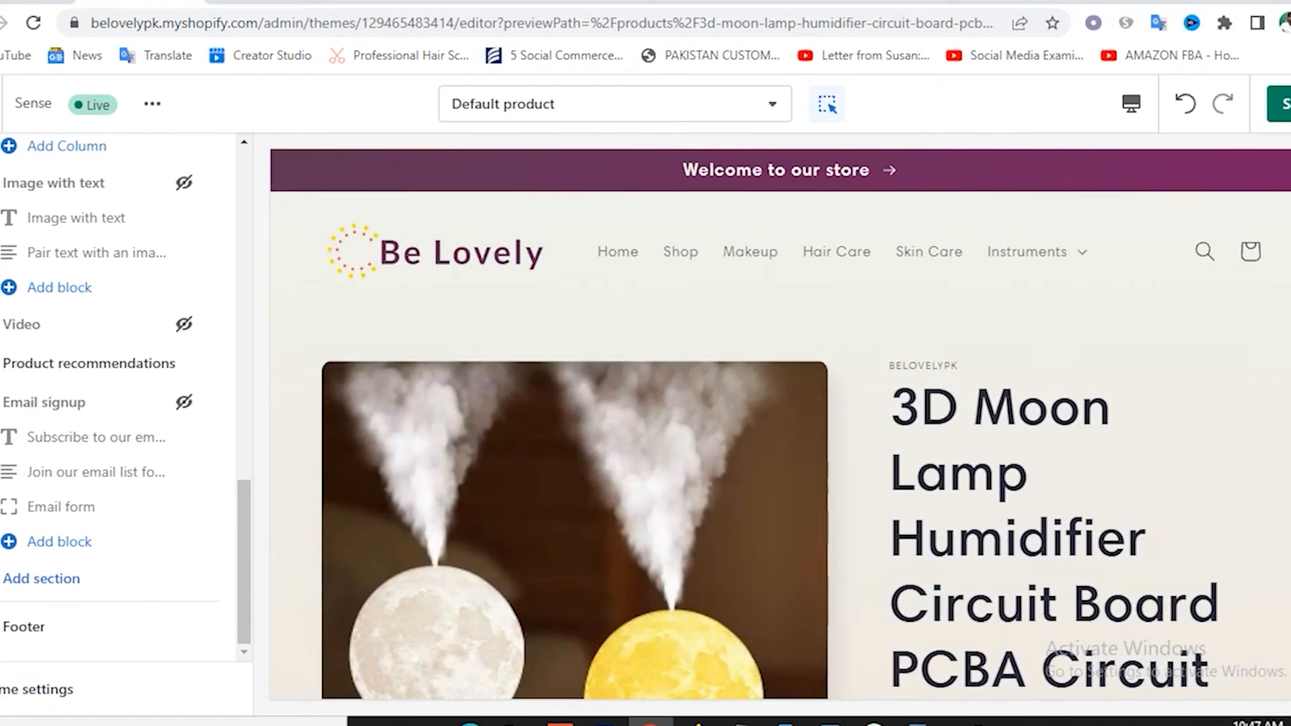
Save the theme, then give the Email signup section the Background 1 colour scheme.
left_click(1286, 103)
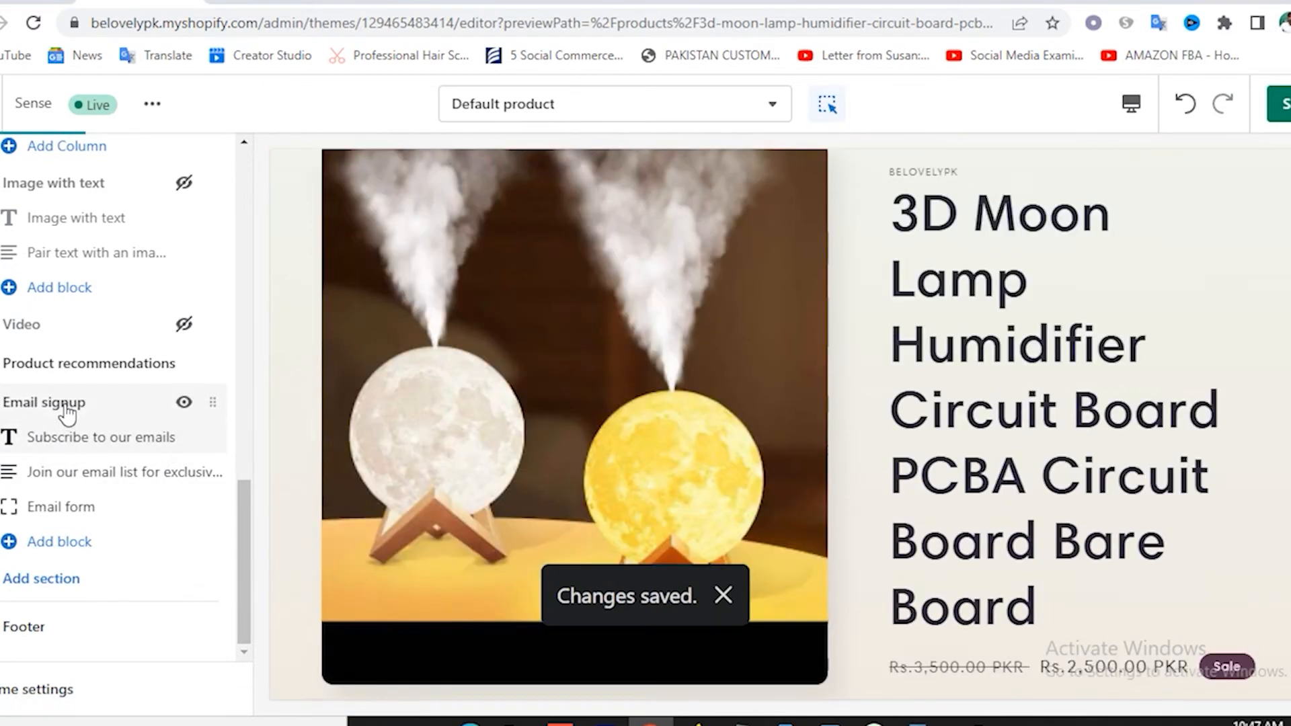
left_click(66, 407)
left_click(96, 256)
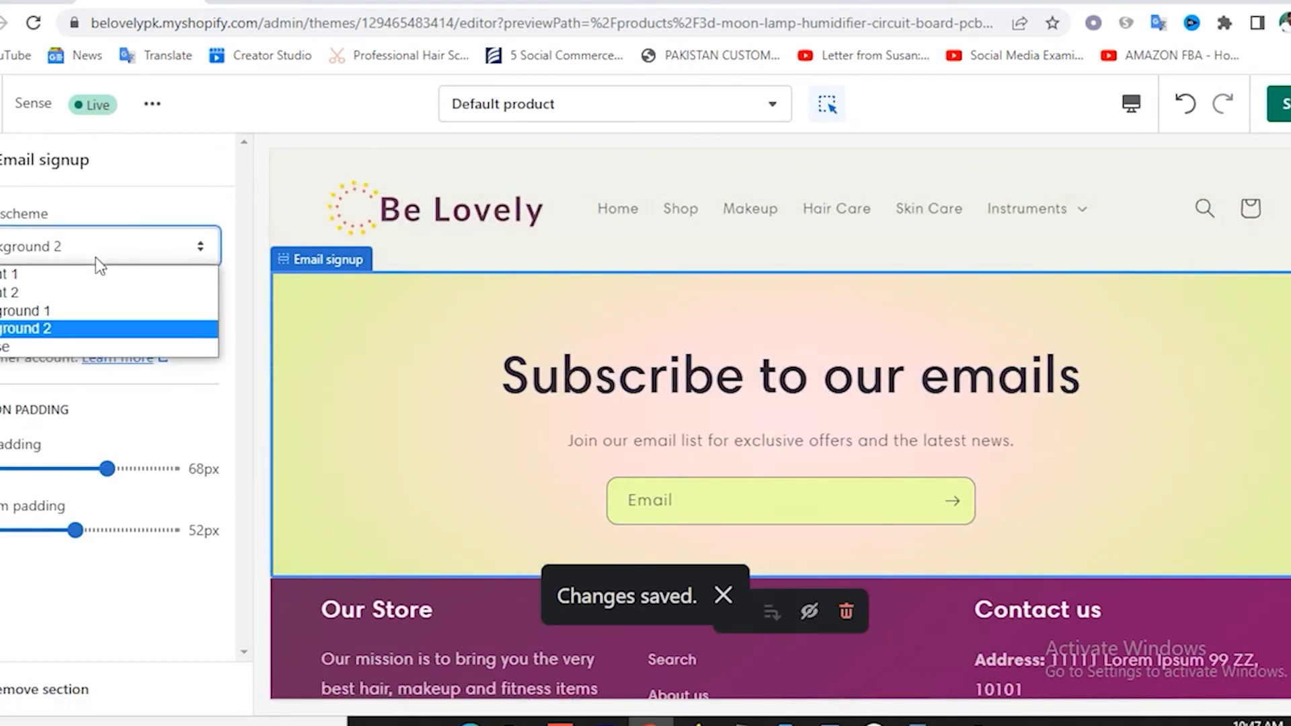
left_click(70, 311)
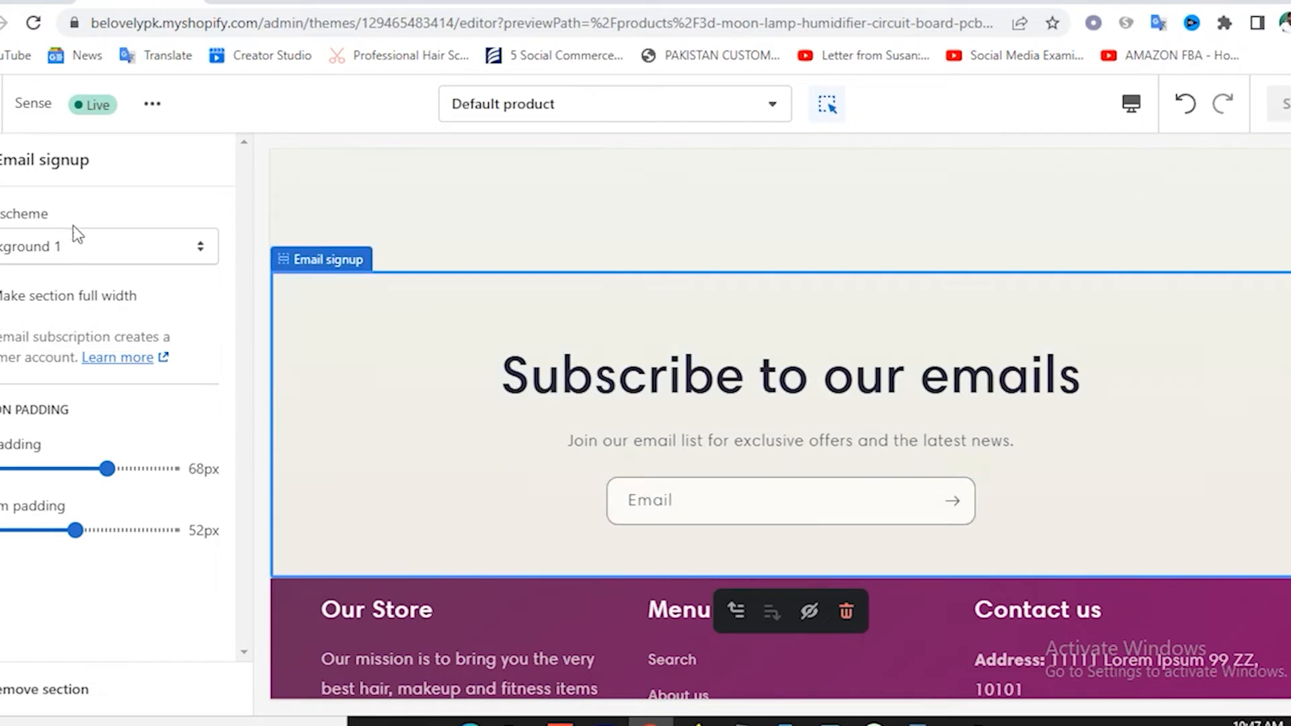
key("Escape")
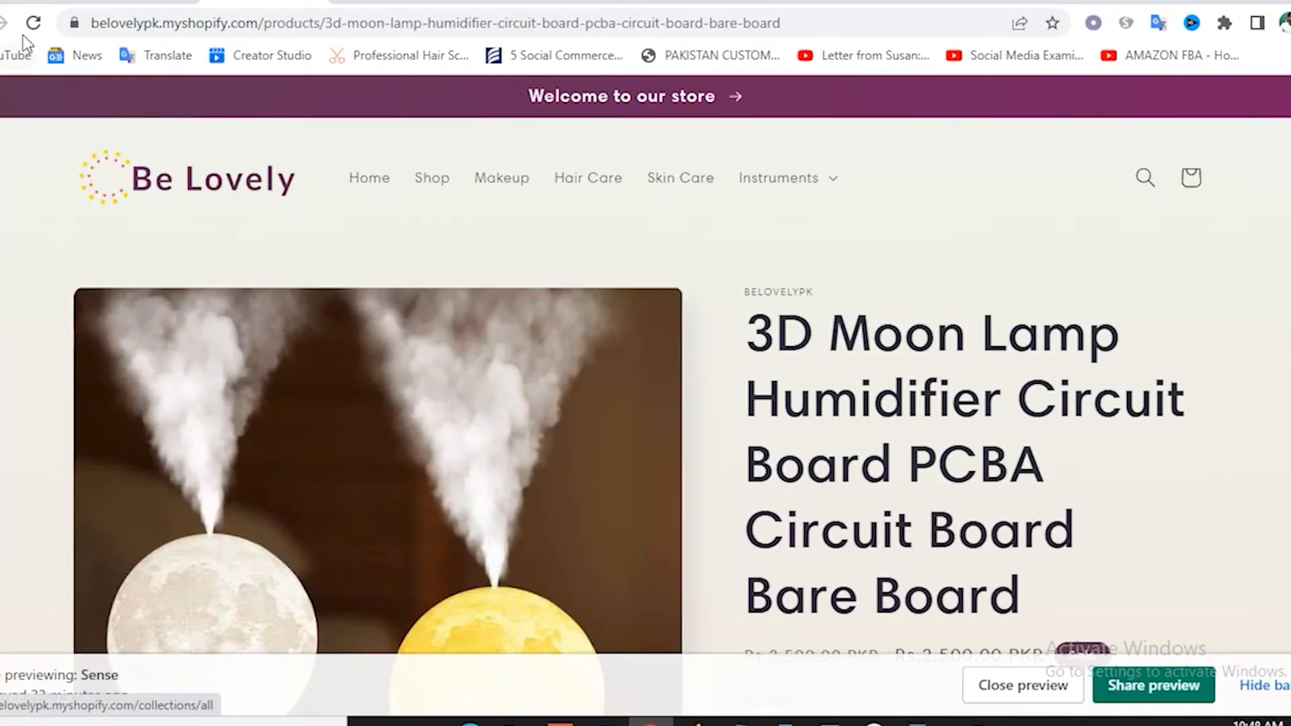
Reload the live product page, hide the preview bar and review the Rs.2,500.00 PKR sale price.
left_click(239, 196)
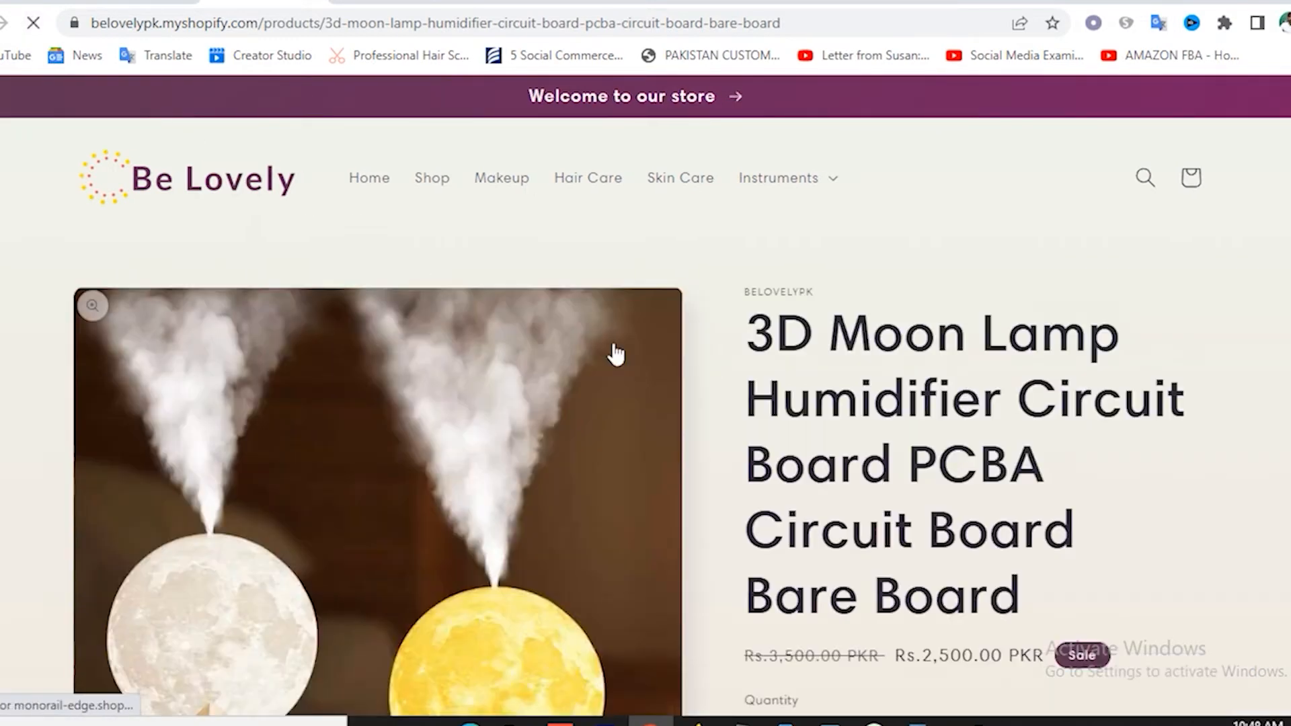
scroll(800, 416, "down", 15)
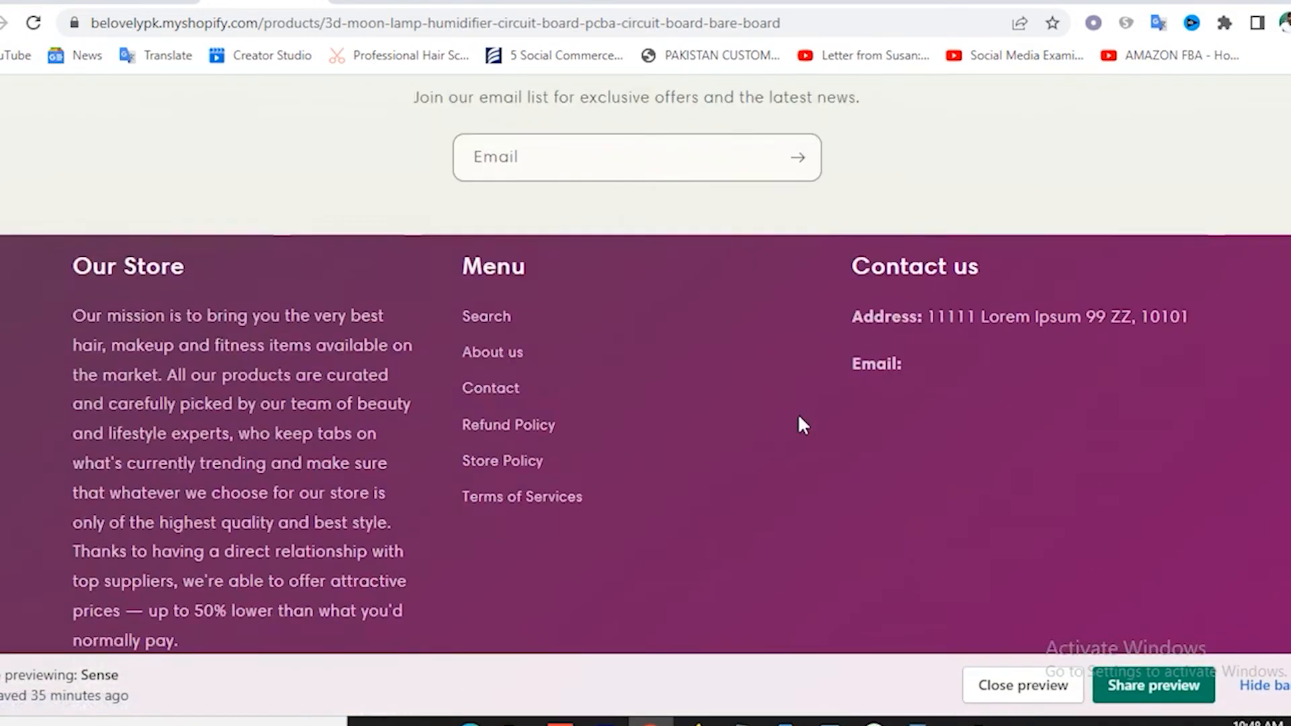
scroll(658, 504, "up", 15)
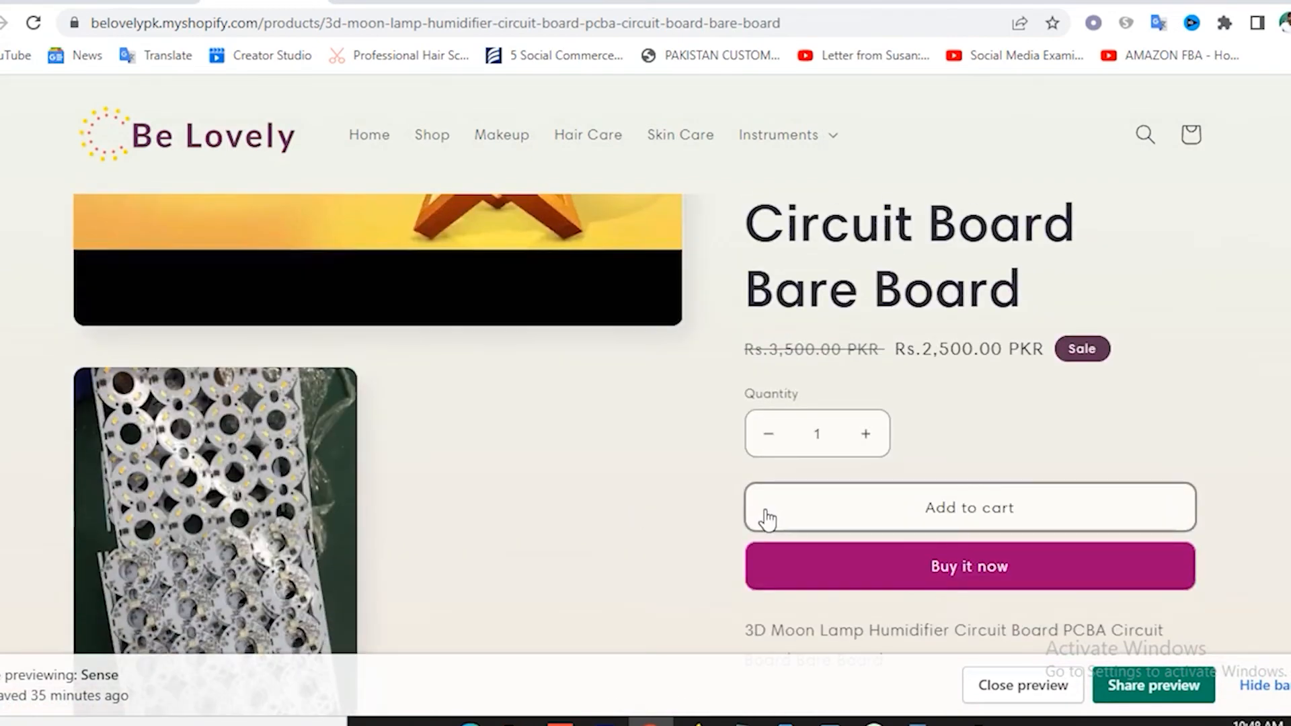
scroll(822, 436, "up", 2)
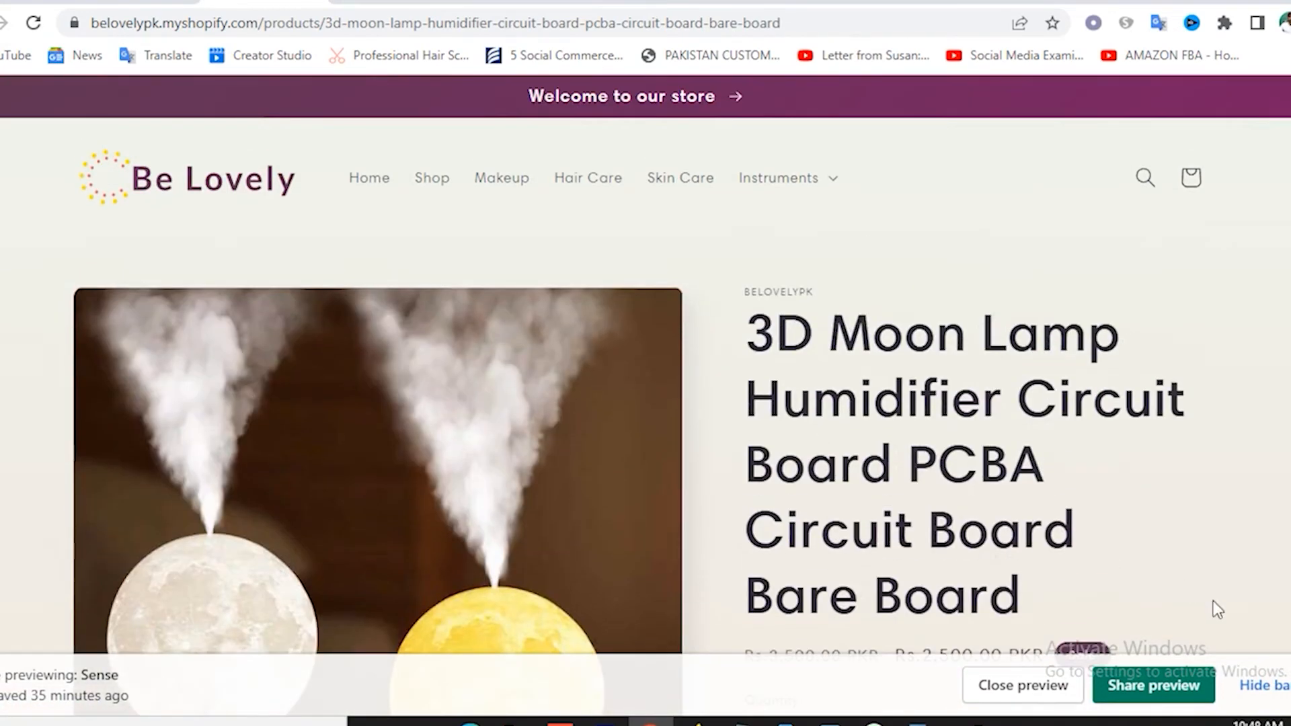
left_click(1256, 696)
scroll(962, 464, "down", 10)
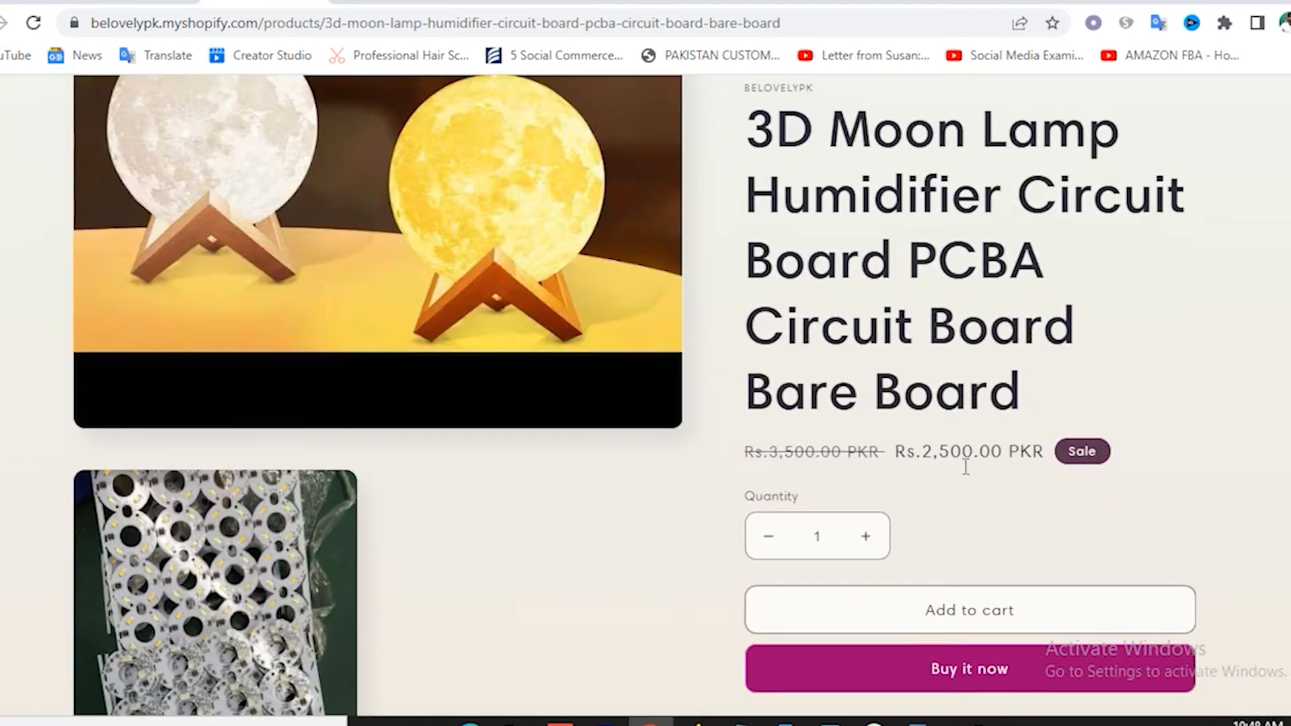
scroll(962, 464, "up", 10)
scroll(961, 464, "up", 1)
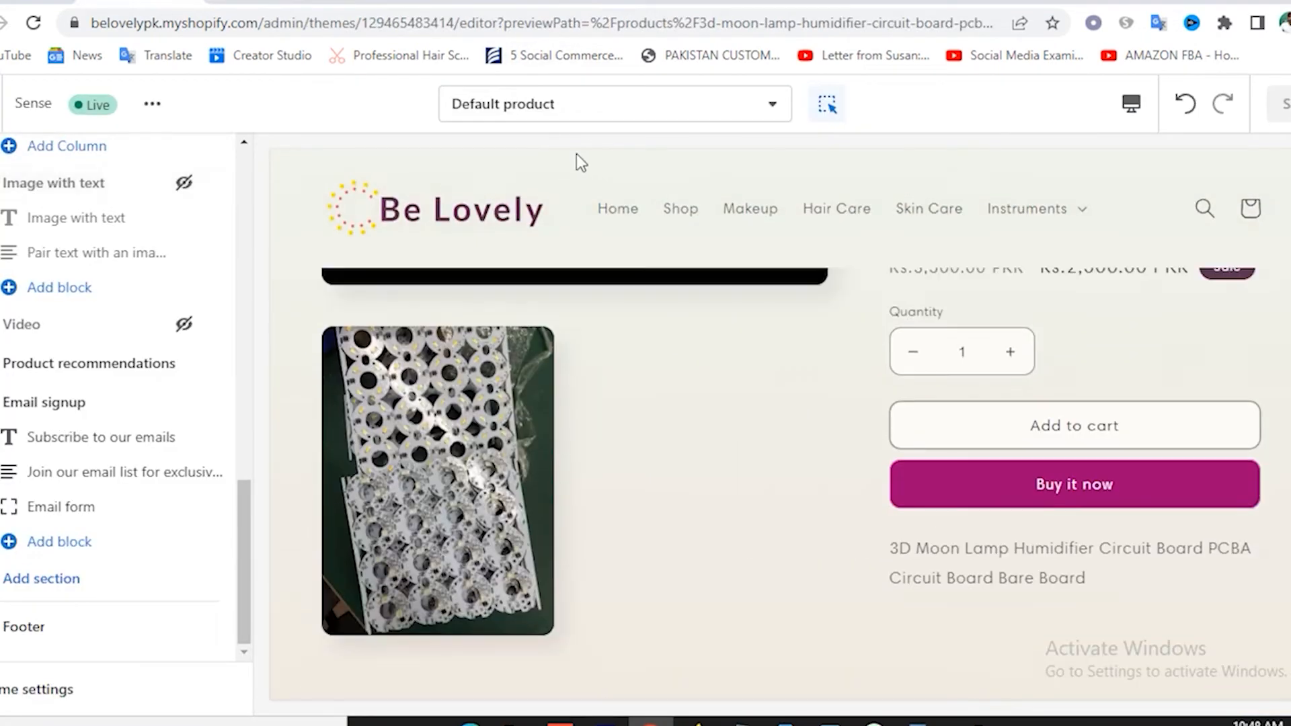
Switch the theme editor to the Collections > Default collection template.
left_click(512, 109)
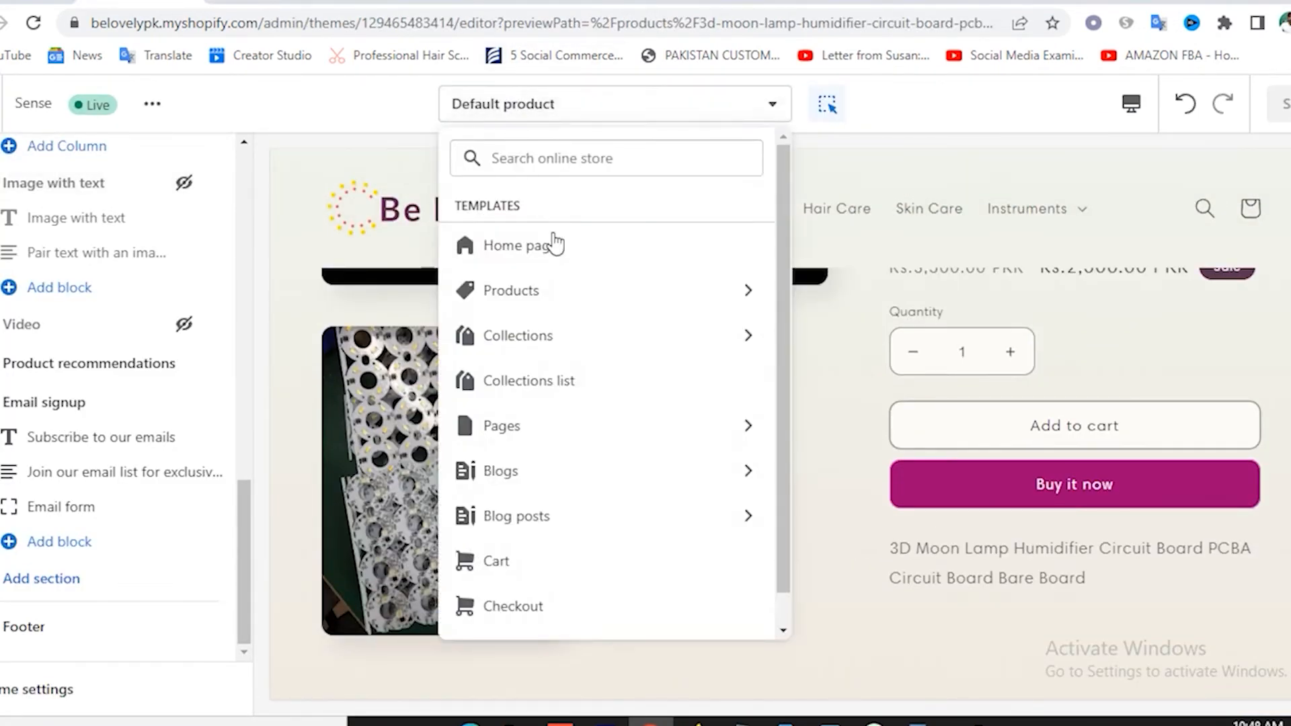
left_click(537, 343)
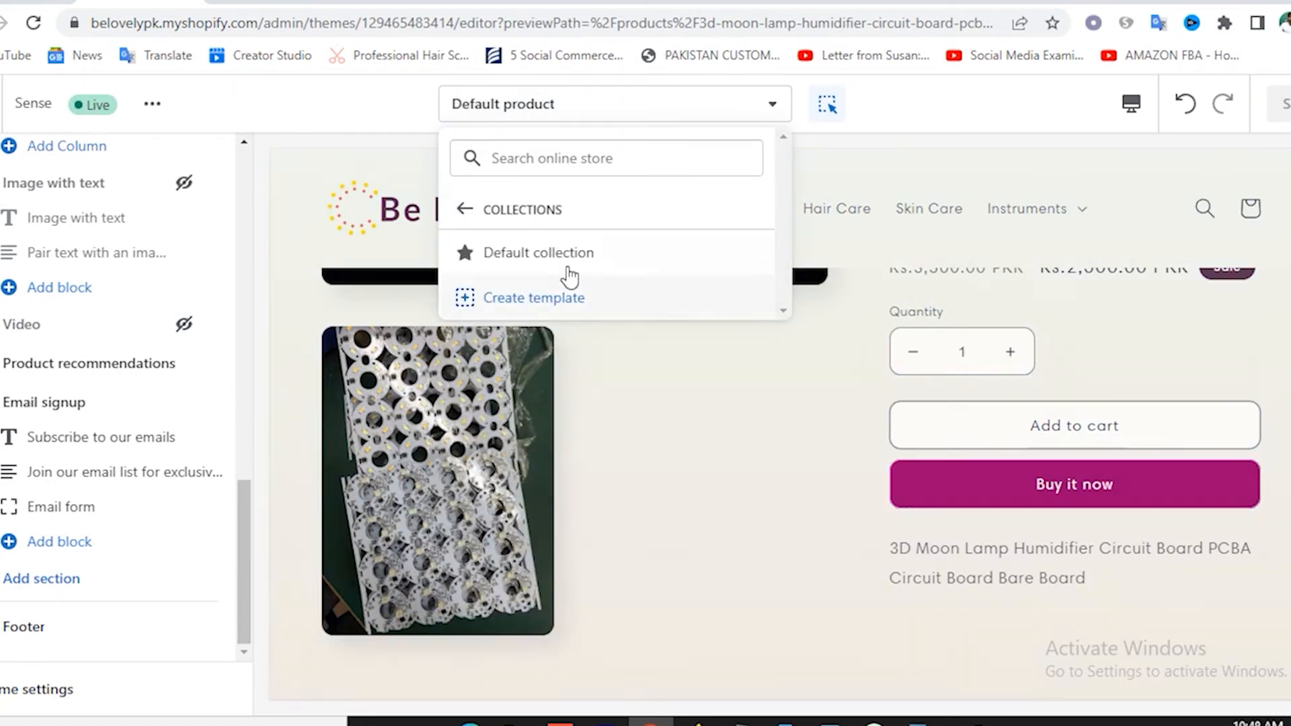
left_click(552, 259)
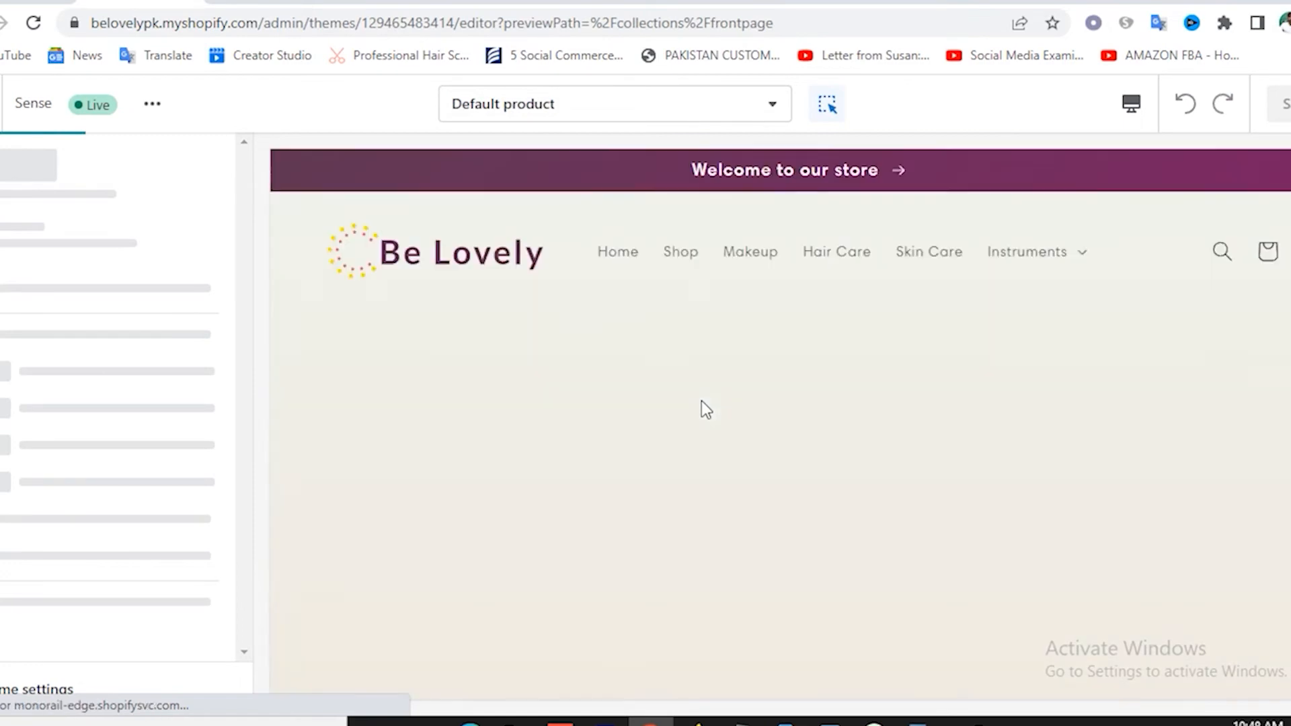
scroll(764, 440, "down", 5)
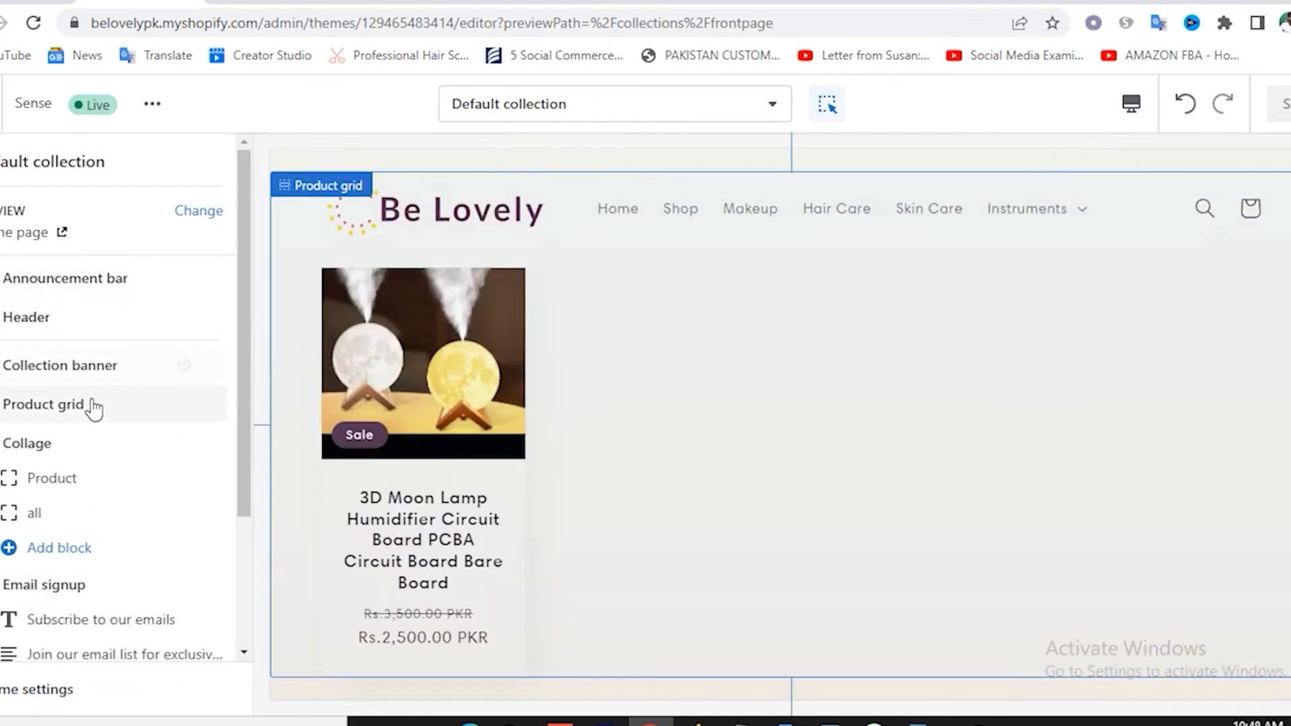
scroll(98, 440, "down", 2)
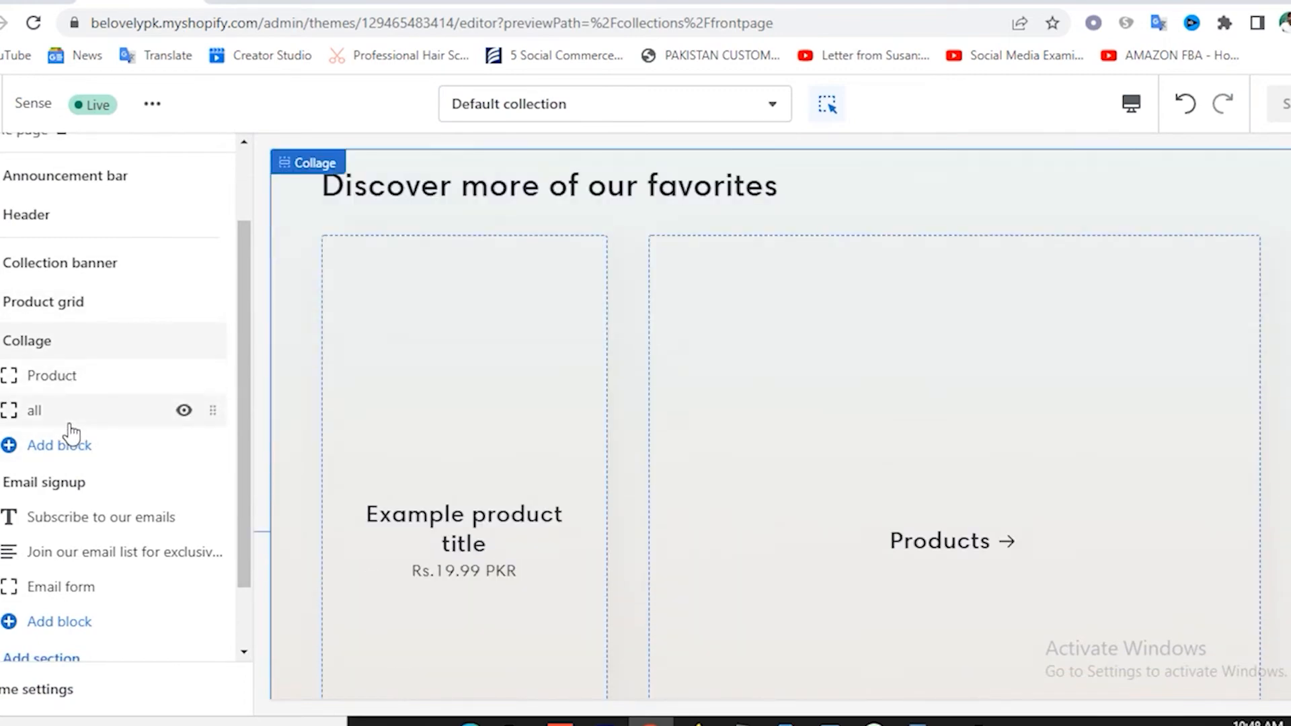
scroll(72, 433, "down", 1)
Hide the Email signup and Collage sections, then save the theme.
left_click(184, 402)
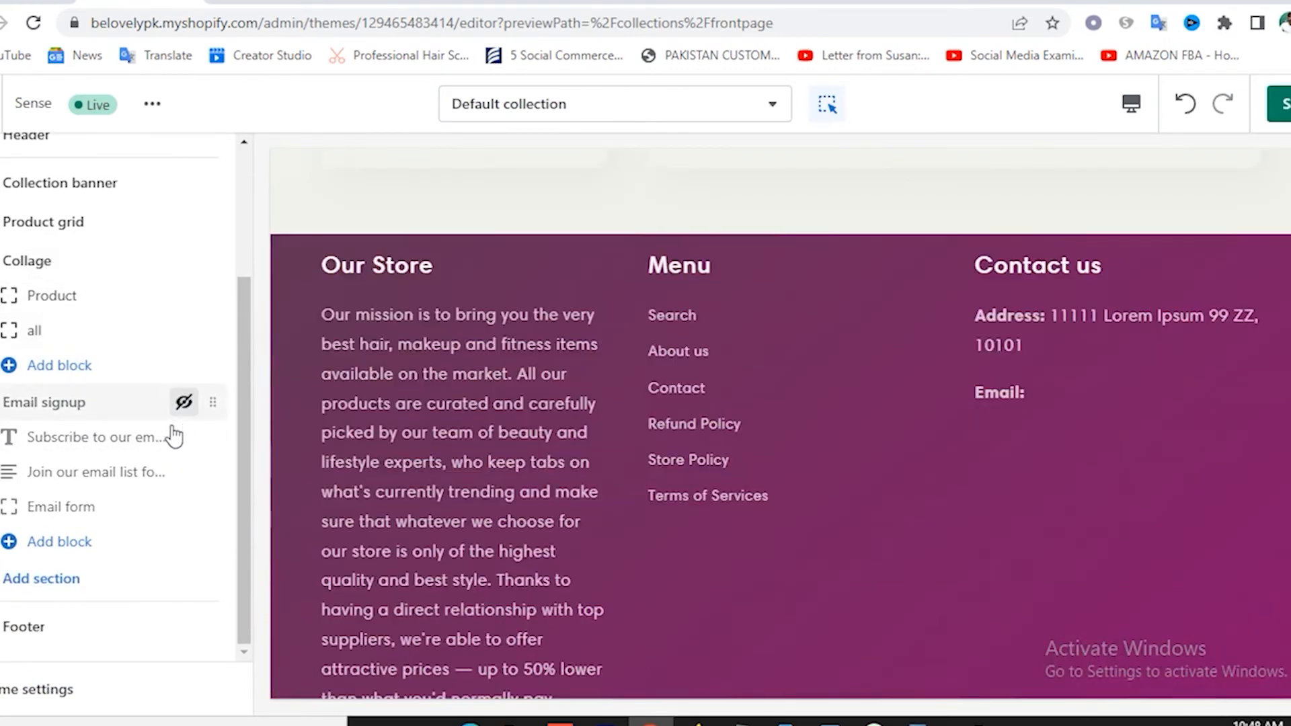
scroll(592, 368, "up", 5)
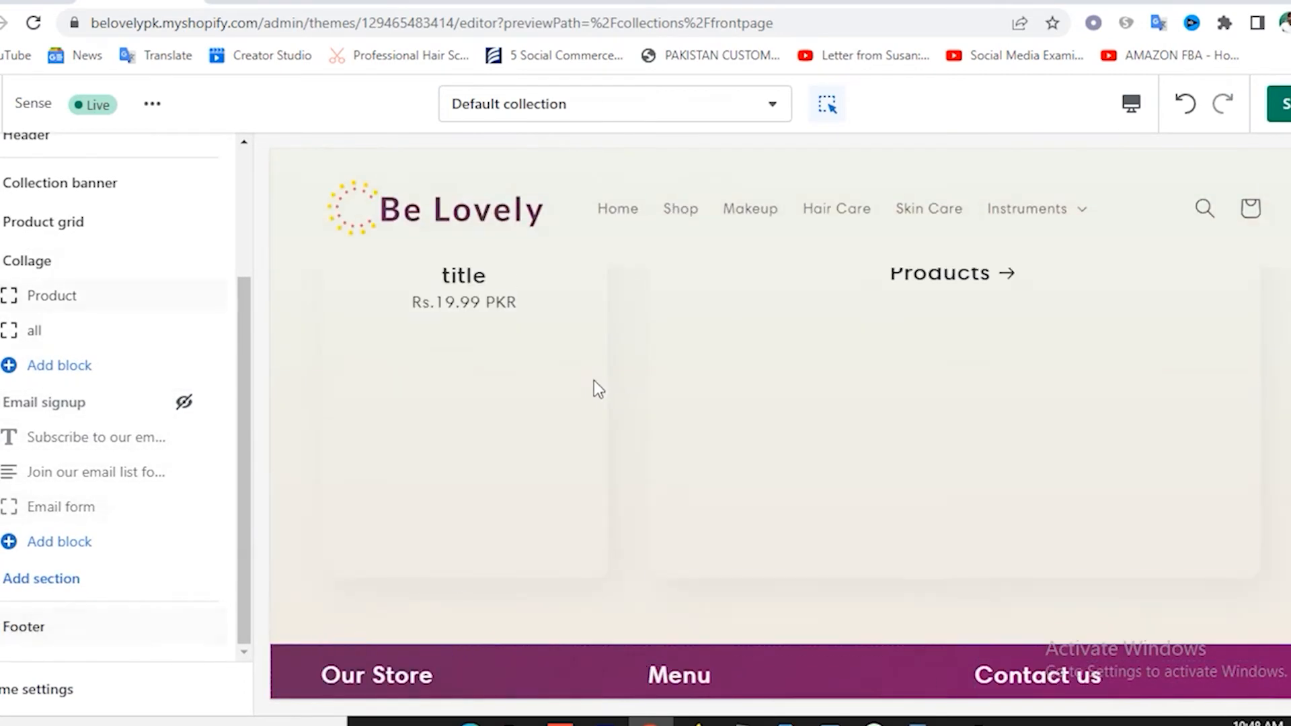
scroll(594, 380, "up", 5)
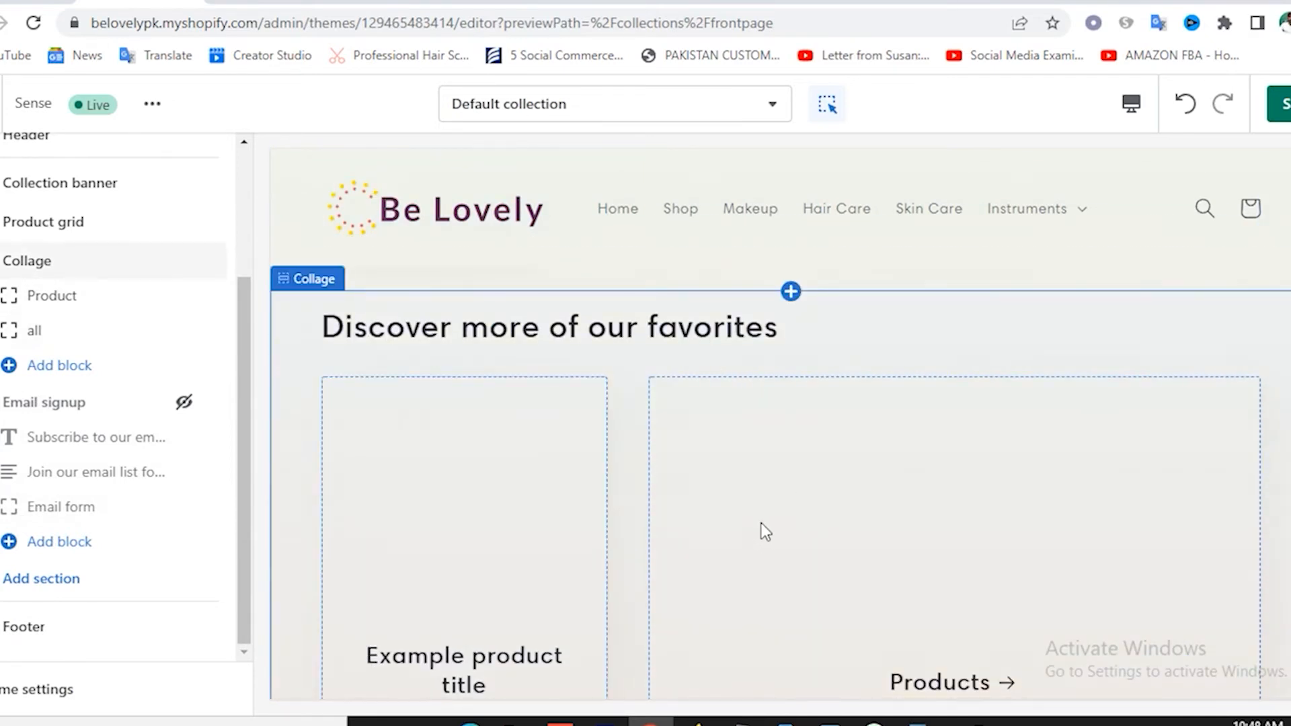
scroll(764, 522, "down", 3)
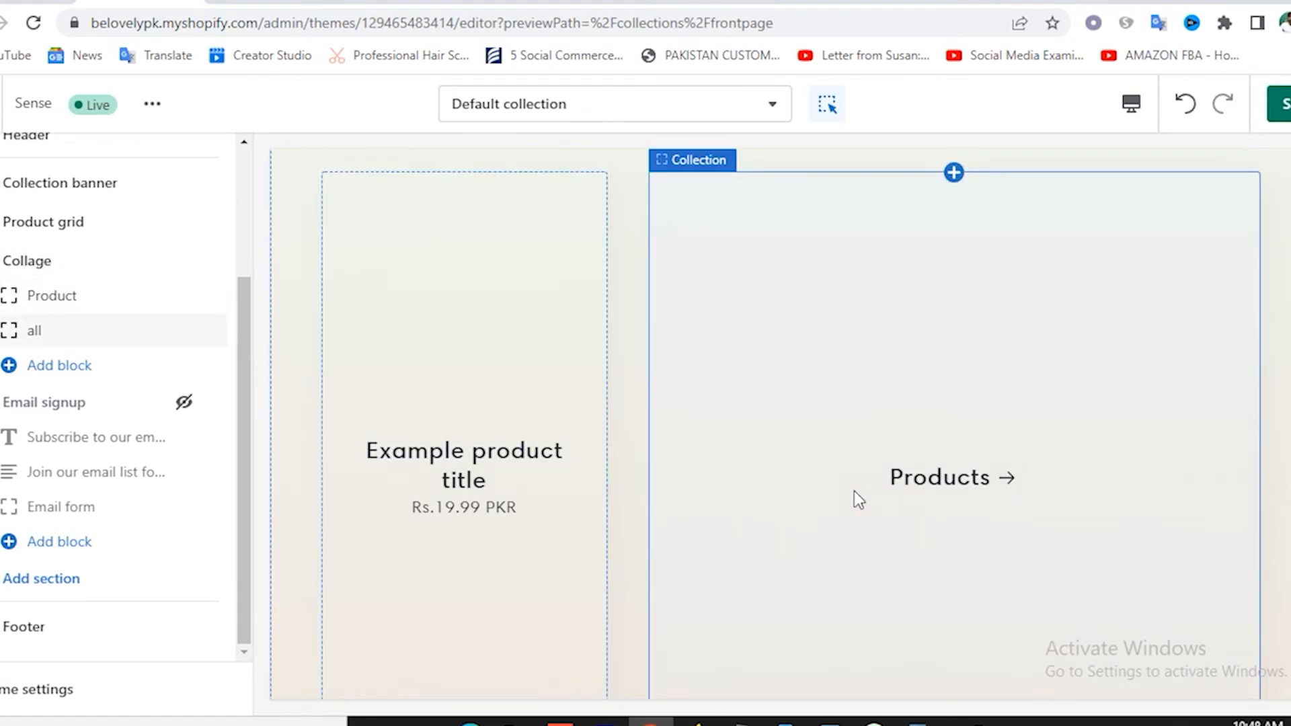
scroll(854, 491, "up", 3)
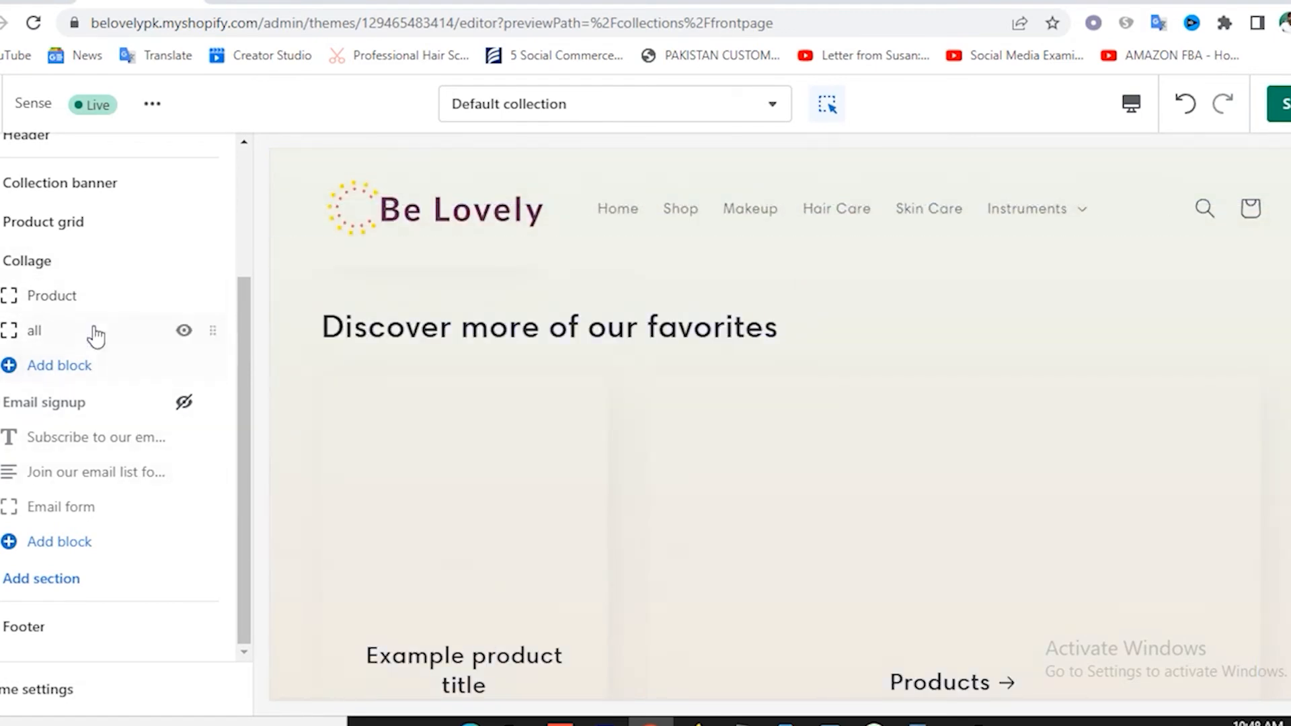
left_click(183, 260)
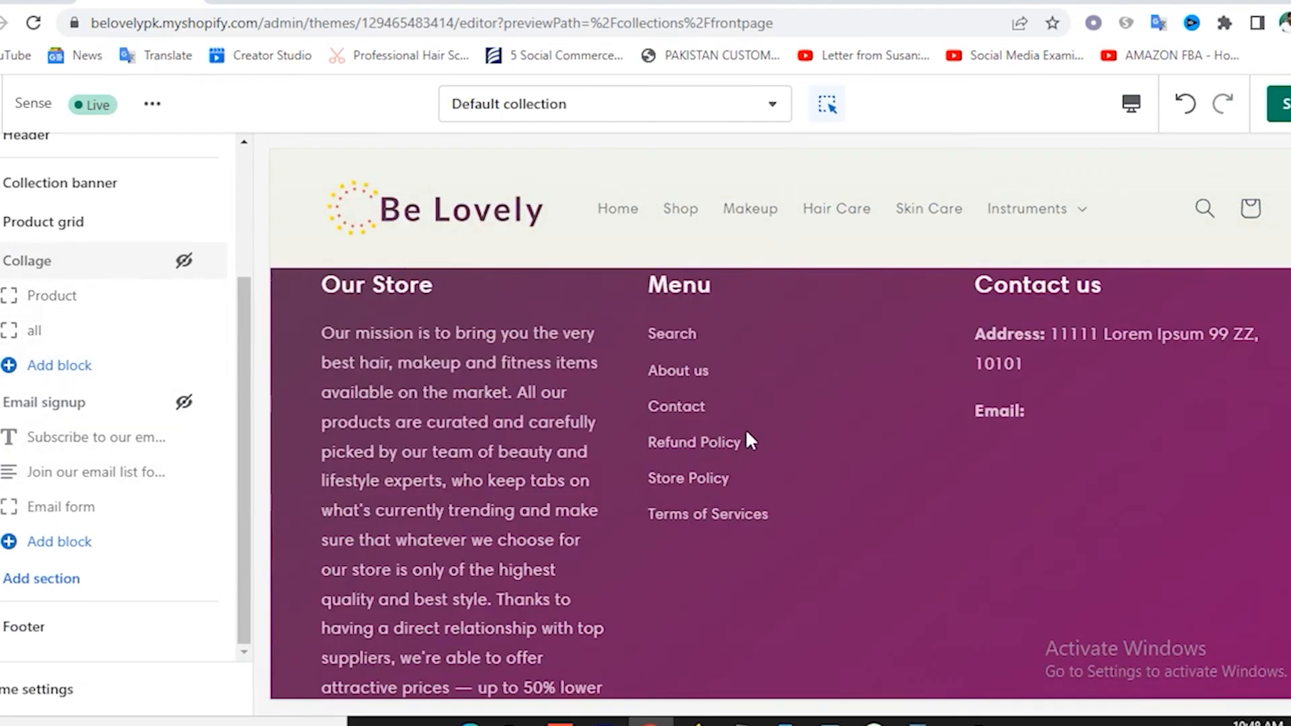
scroll(891, 437, "up", 5)
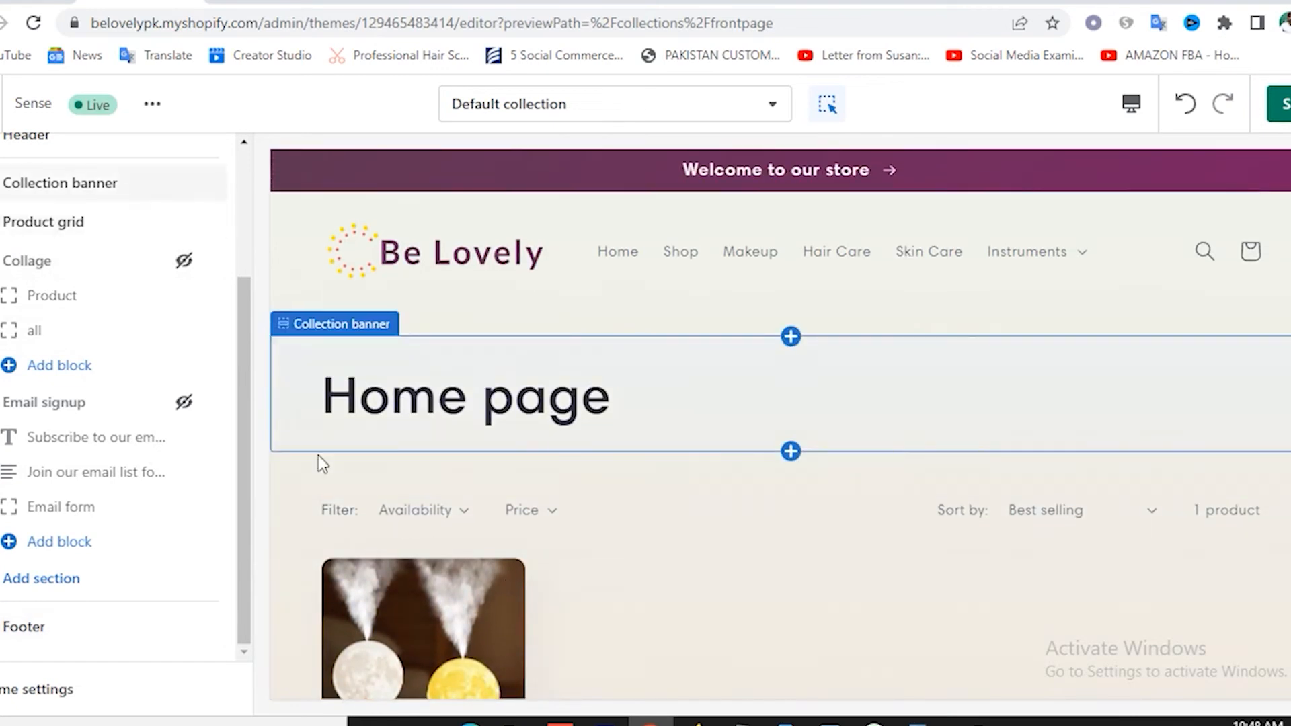
scroll(716, 644, "down", 3)
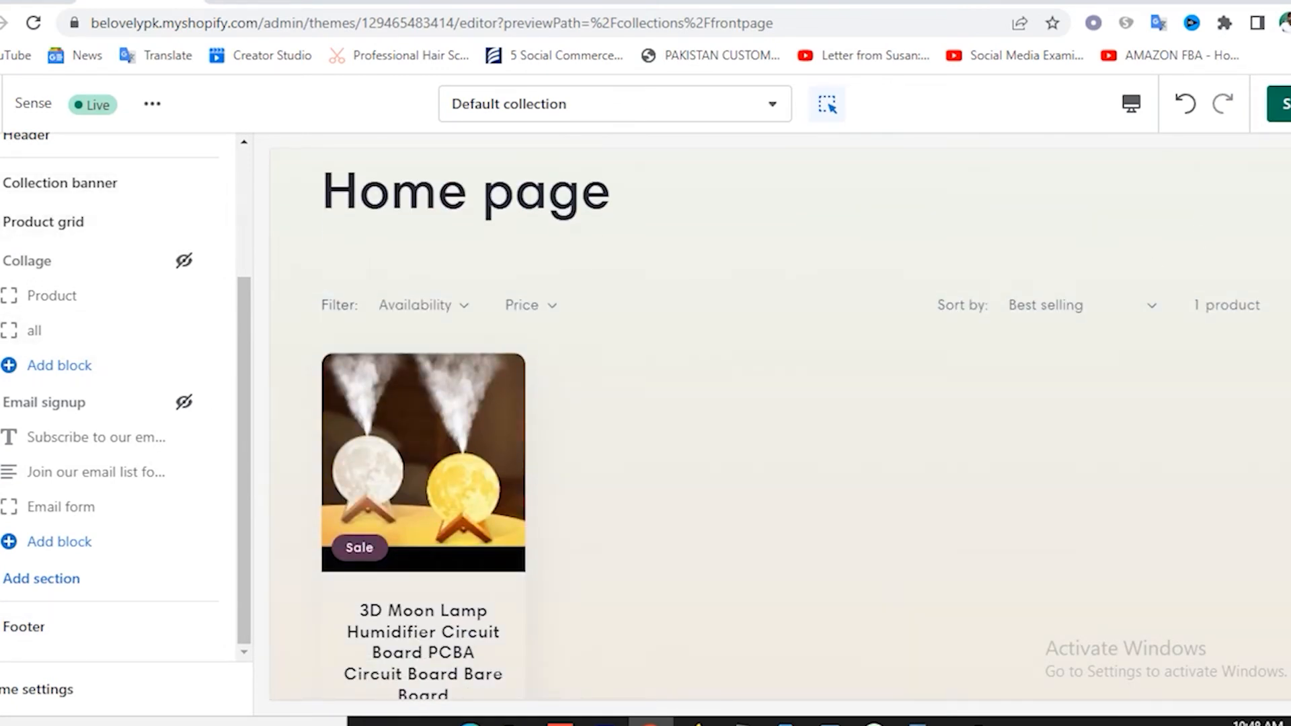
left_click(1284, 104)
Switch the theme editor to the Collections list template.
left_click(558, 104)
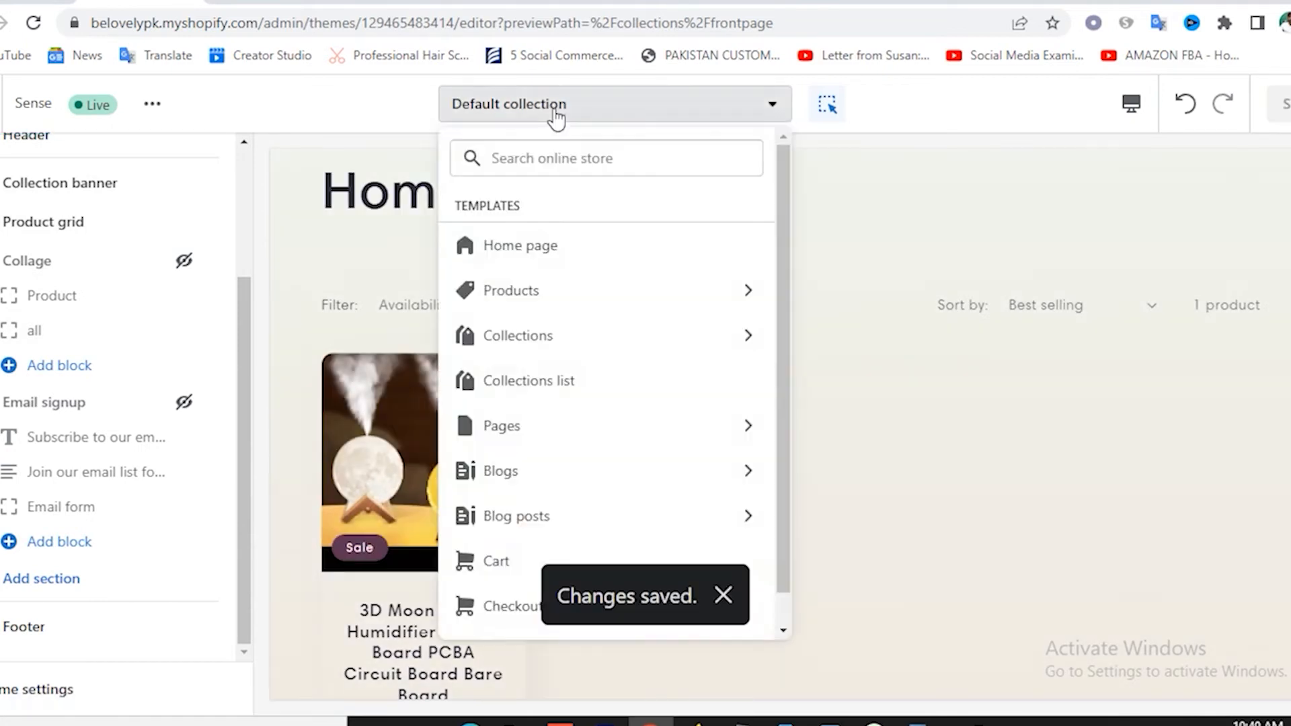
left_click(556, 387)
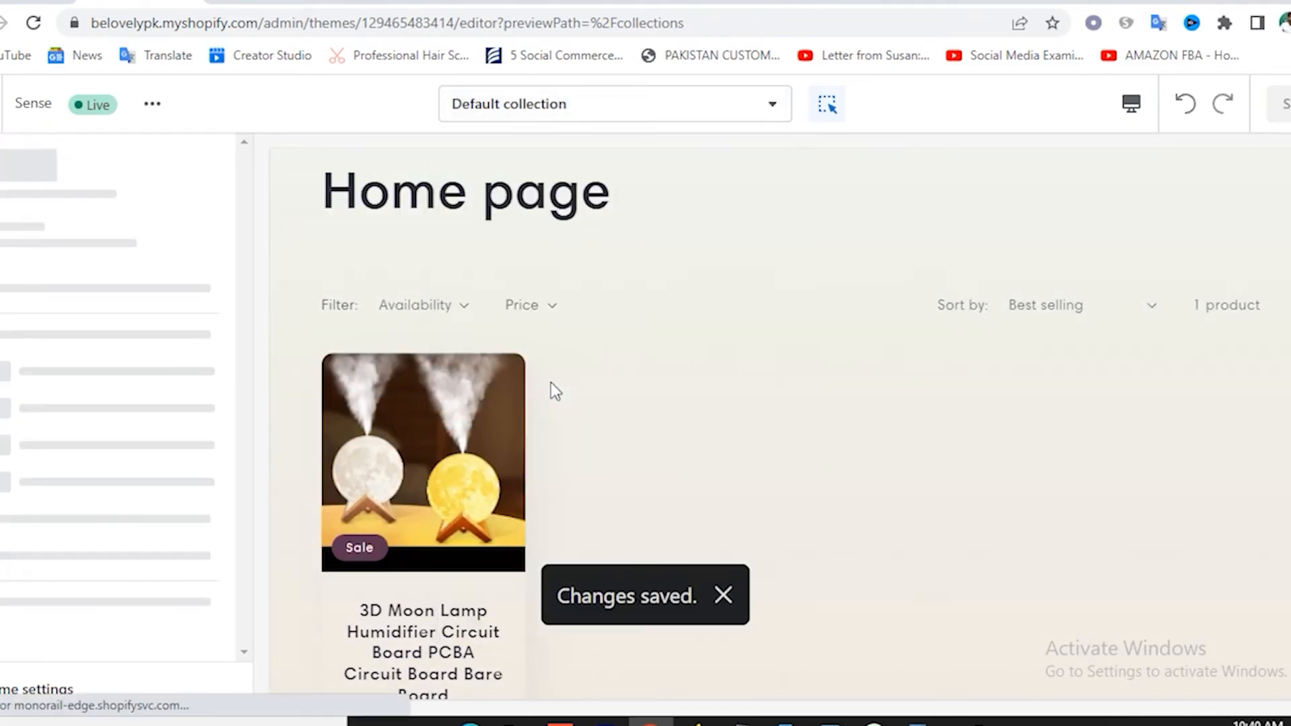
scroll(833, 370, "down", 10)
scroll(844, 376, "down", 2)
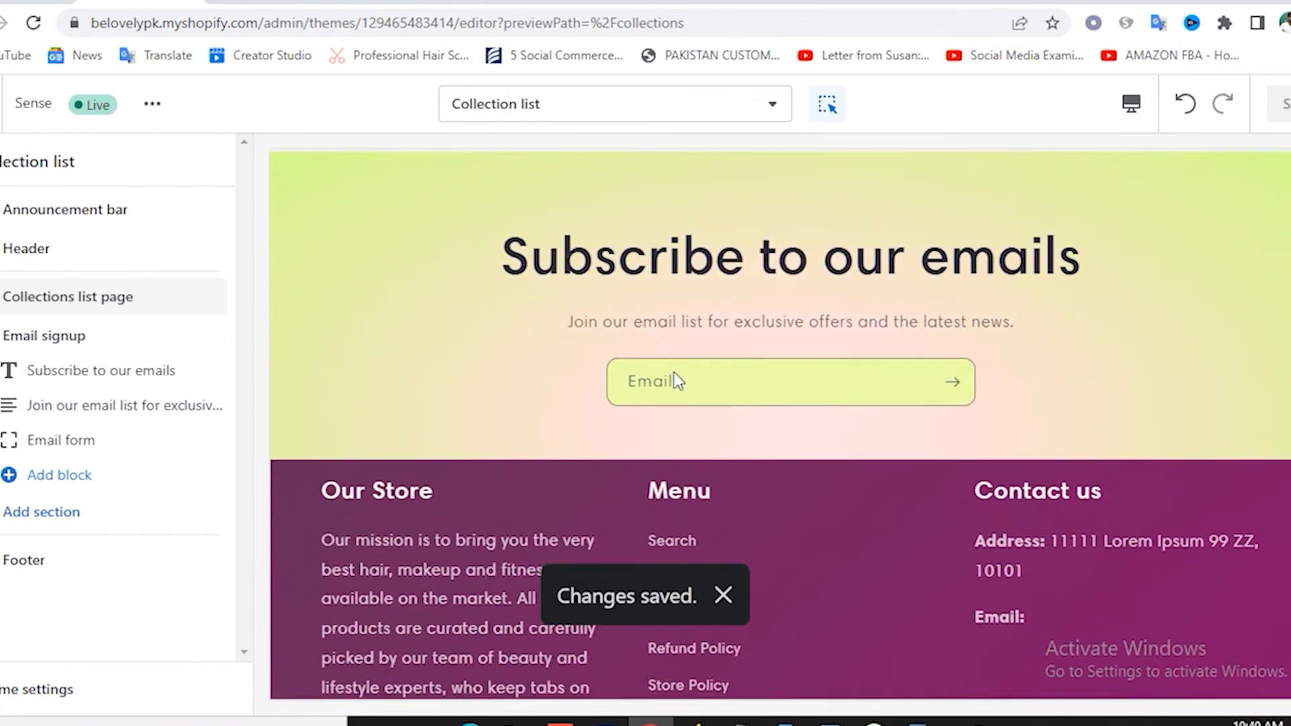
scroll(707, 333, "up", 2)
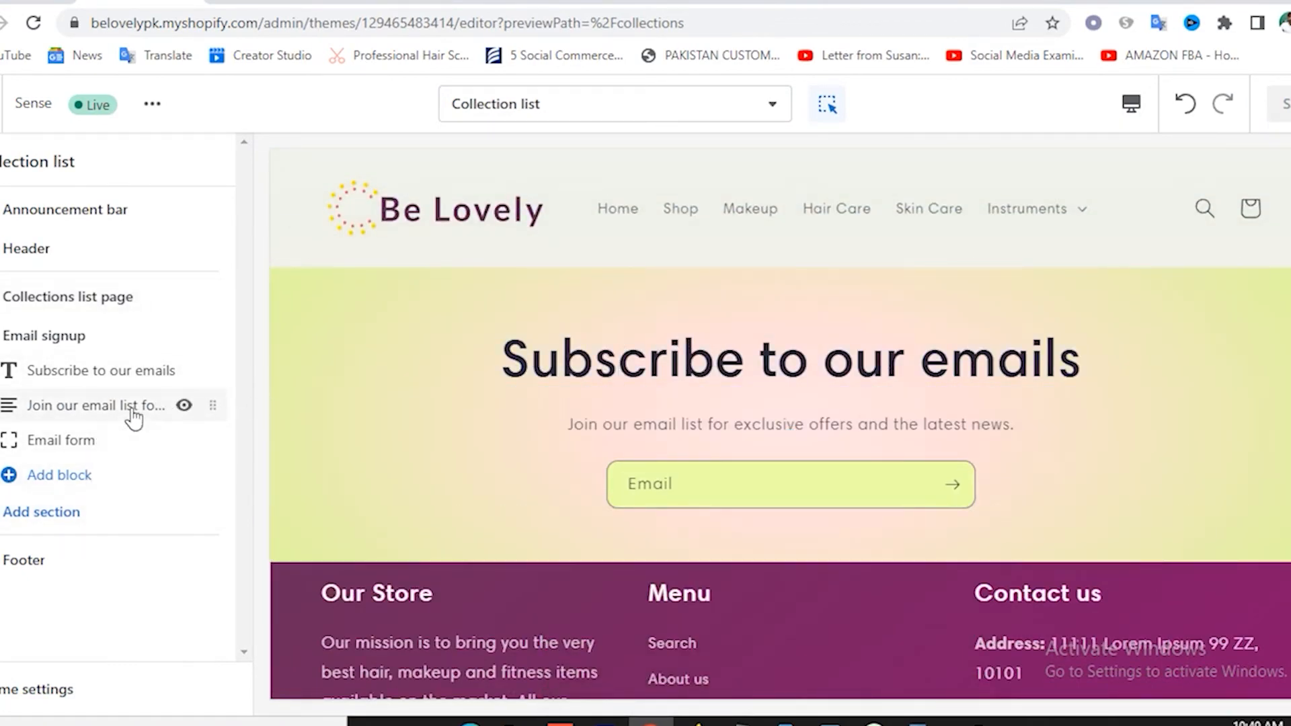
Hide the Email signup section so the footer follows the collections, and save.
left_click(184, 335)
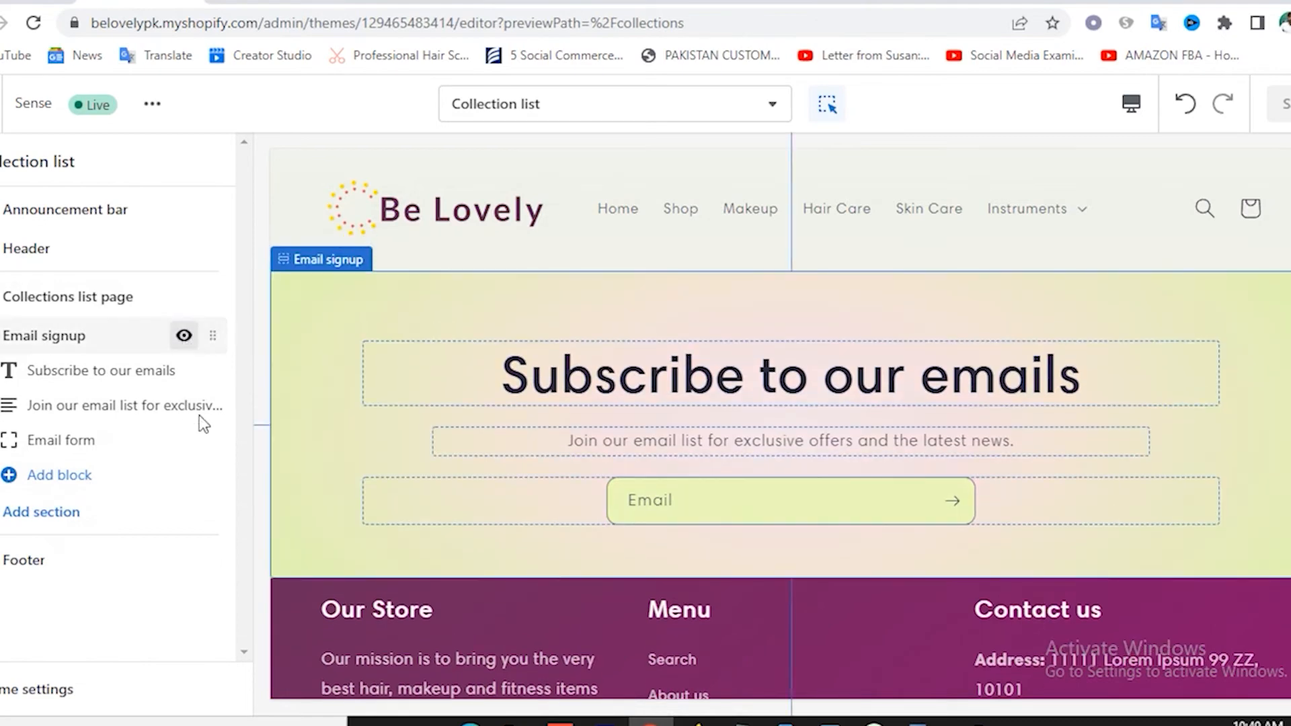
scroll(738, 454, "up", 10)
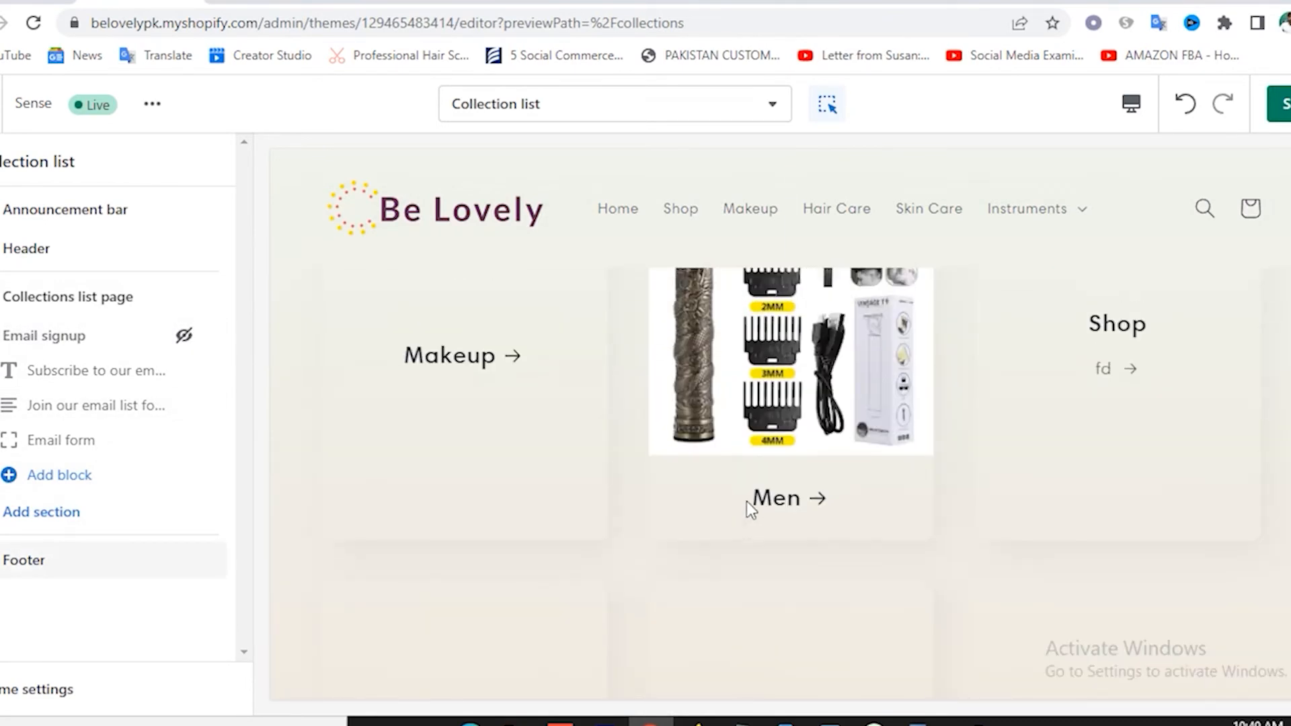
scroll(745, 497, "down", 15)
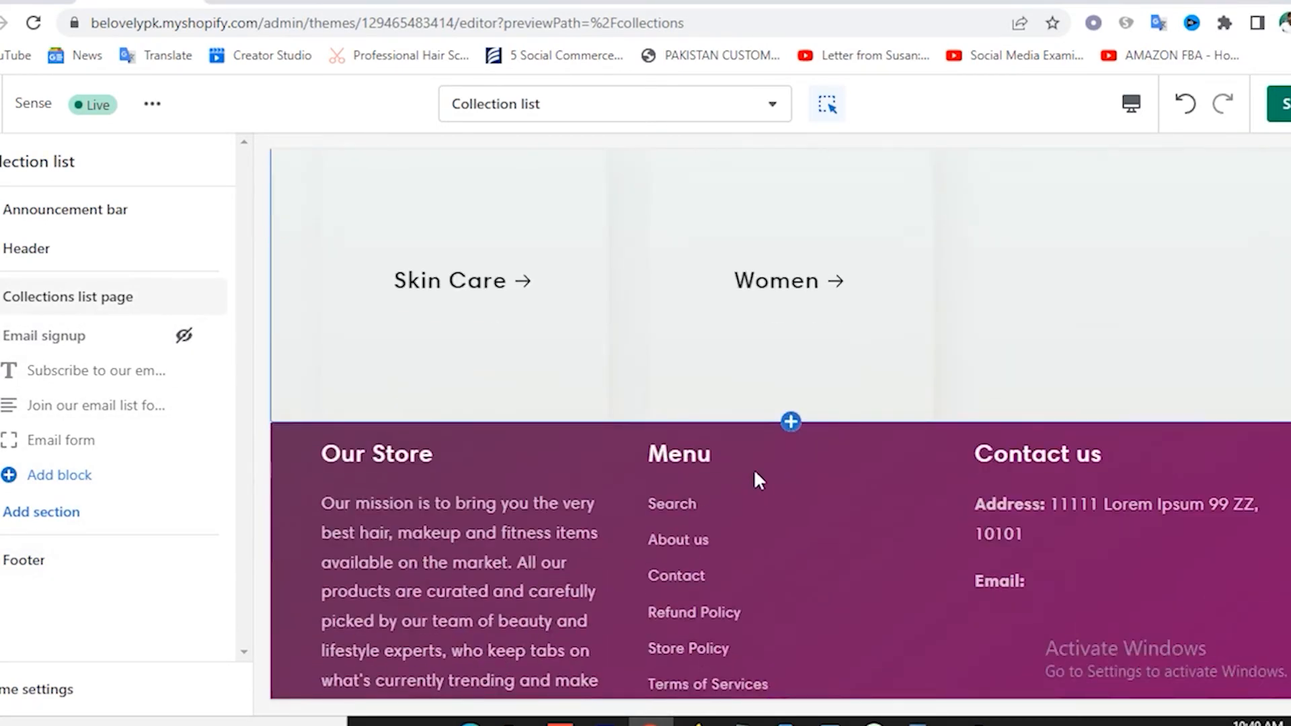
scroll(768, 380, "up", 3)
scroll(744, 377, "up", 6)
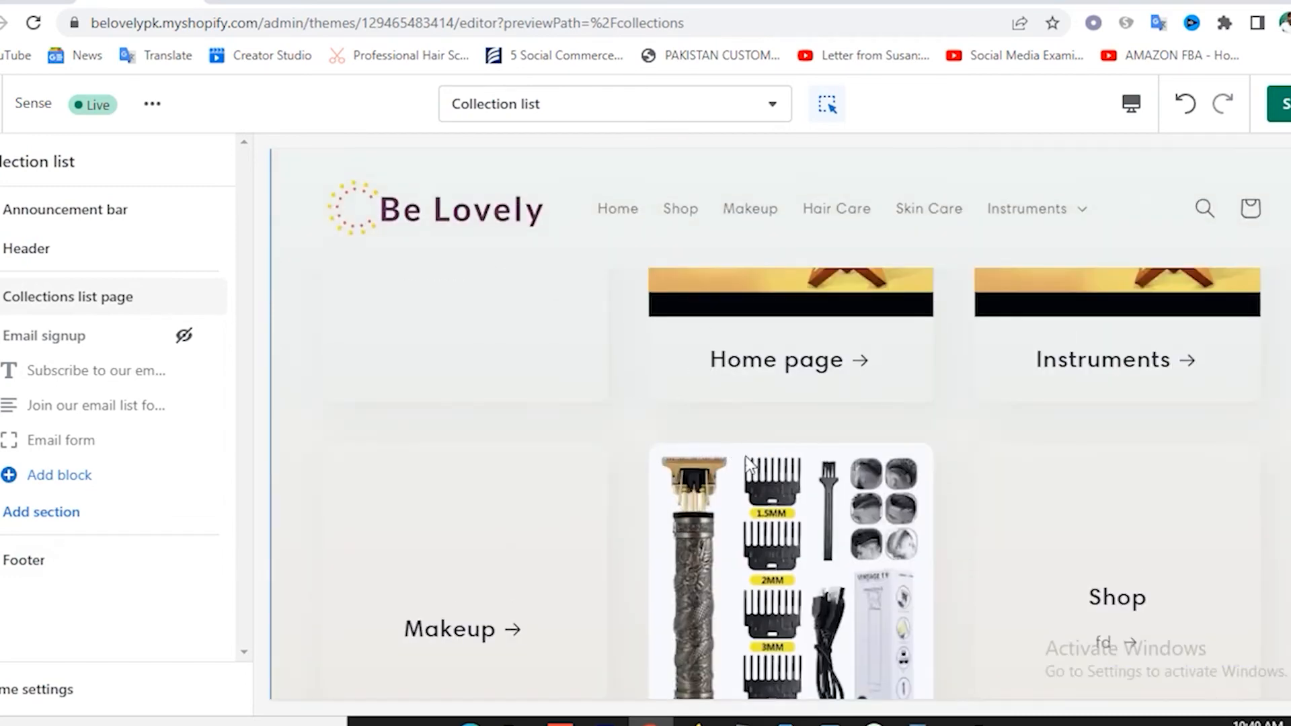
scroll(761, 458, "down", 1)
scroll(762, 459, "up", 4)
scroll(762, 459, "up", 1)
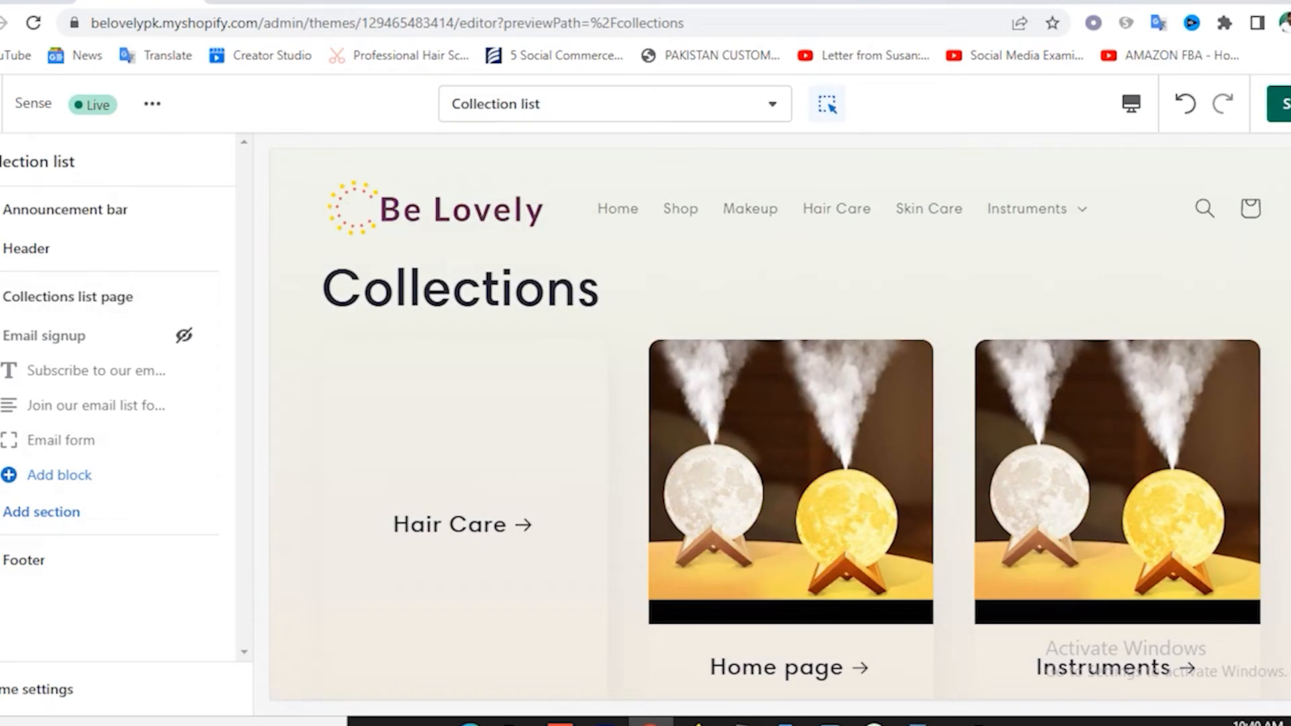
left_click(1290, 106)
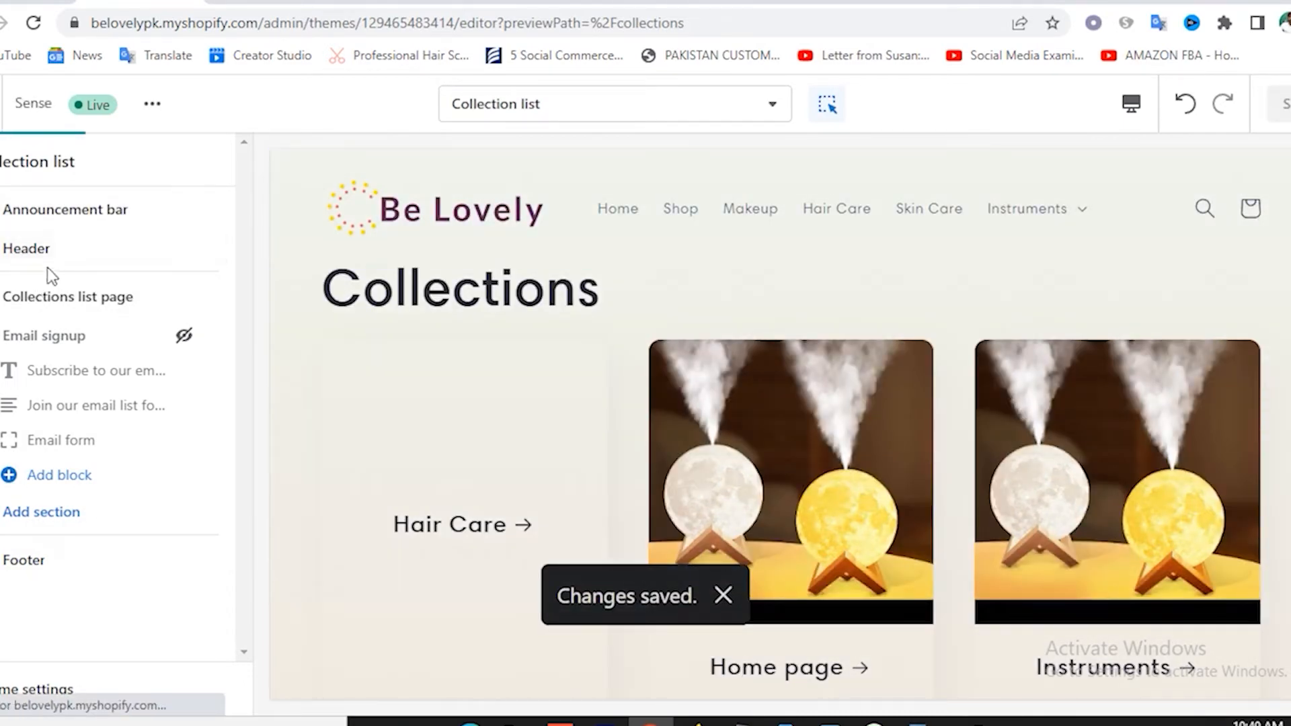
left_click(515, 114)
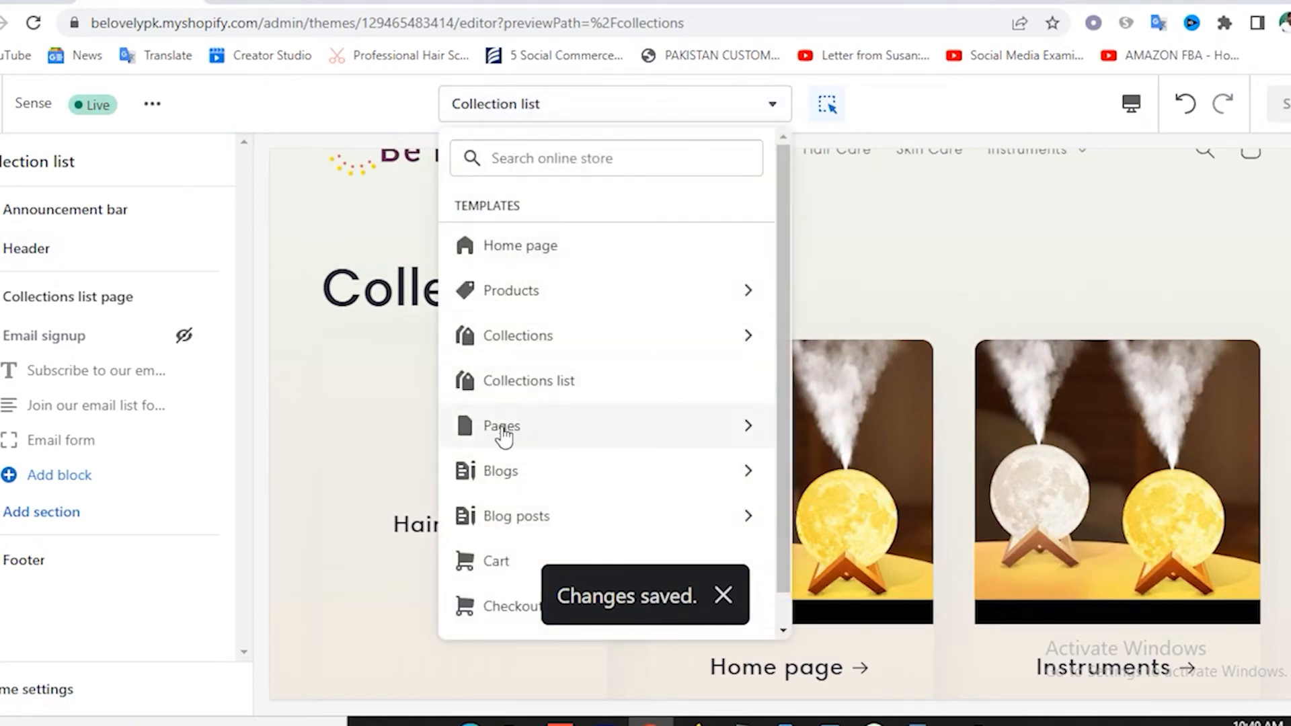
Switch the theme editor to the Pages > Default page template.
left_click(504, 430)
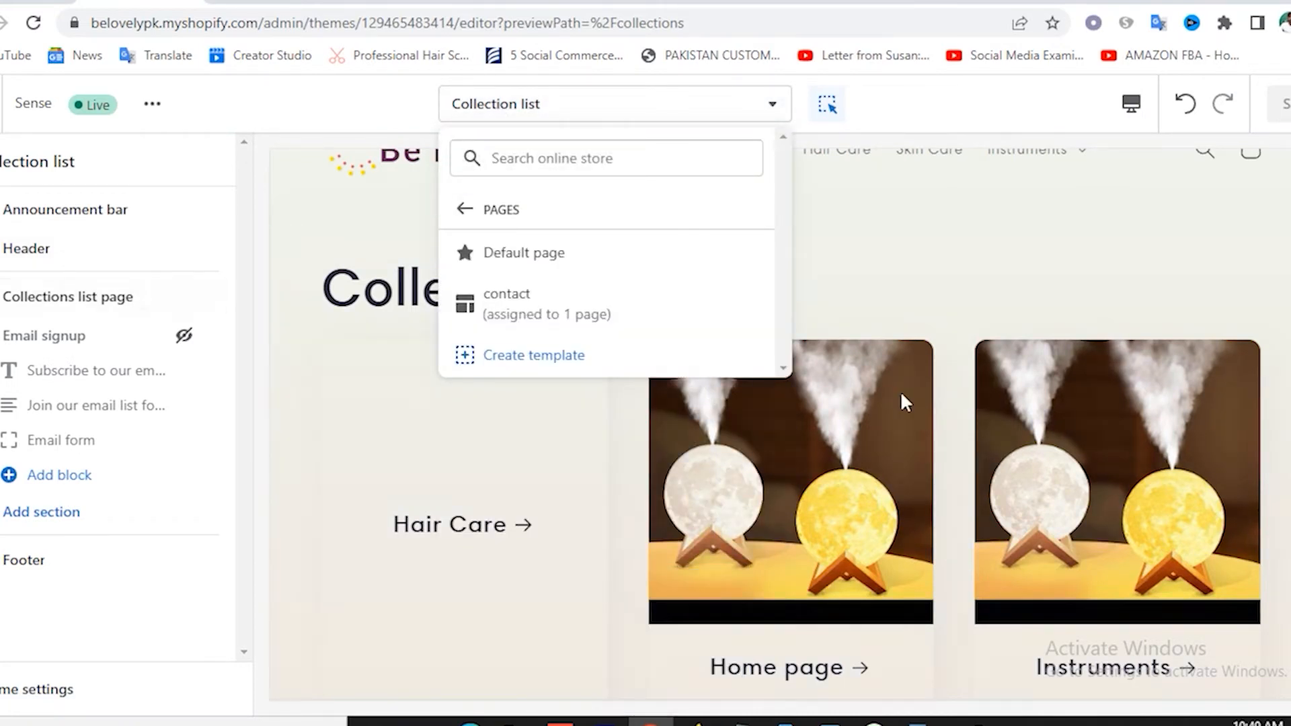
scroll(895, 410, "down", 15)
scroll(858, 422, "up", 3)
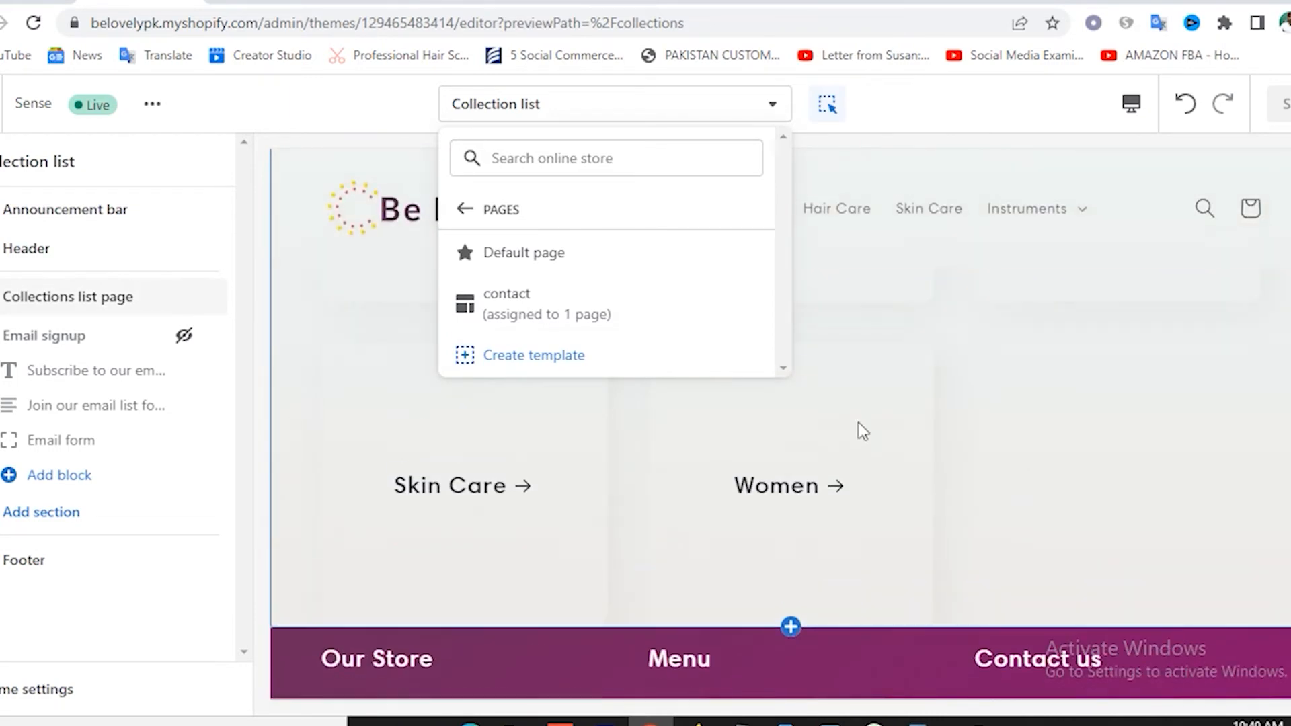
left_click(994, 440)
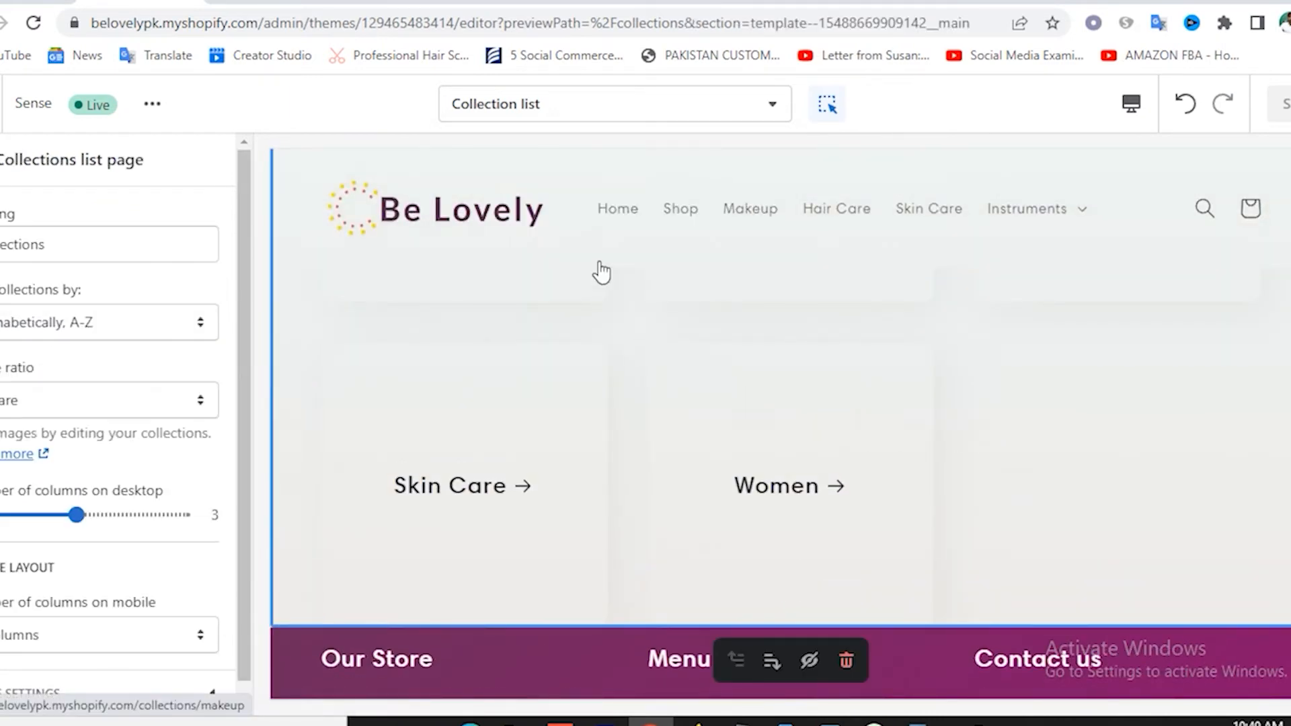
left_click(549, 114)
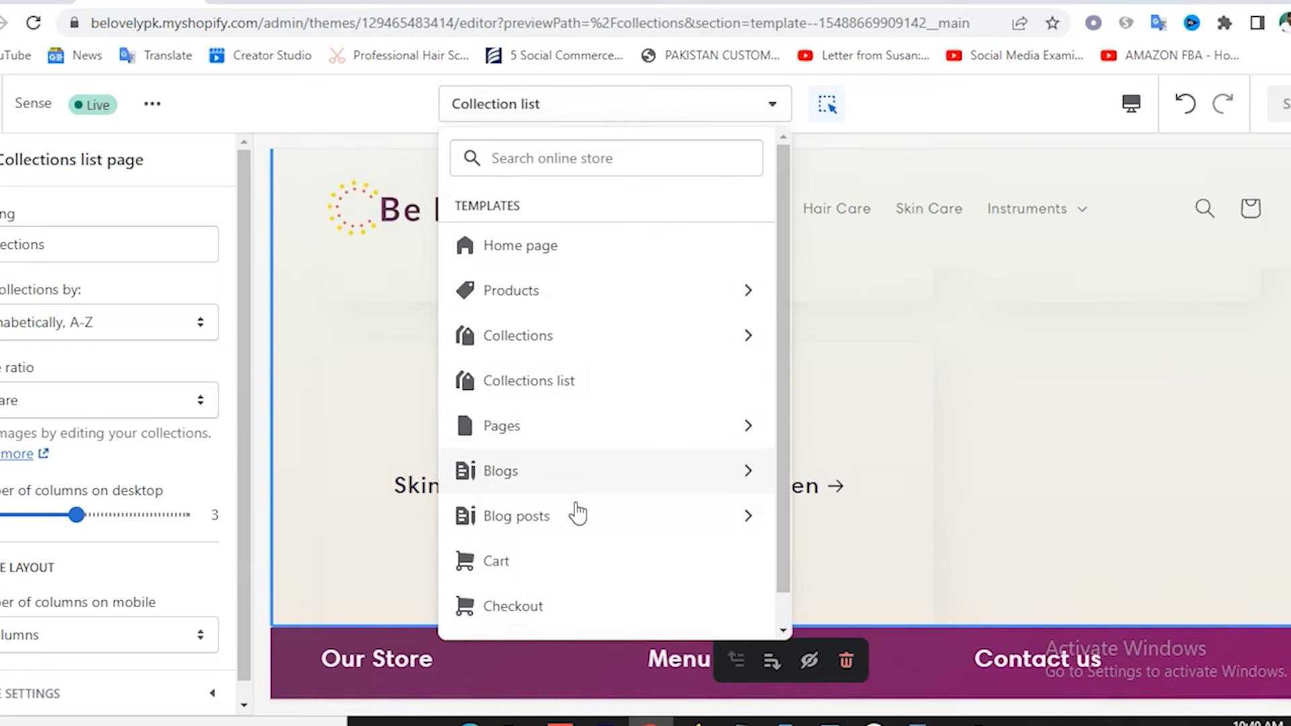
left_click(519, 441)
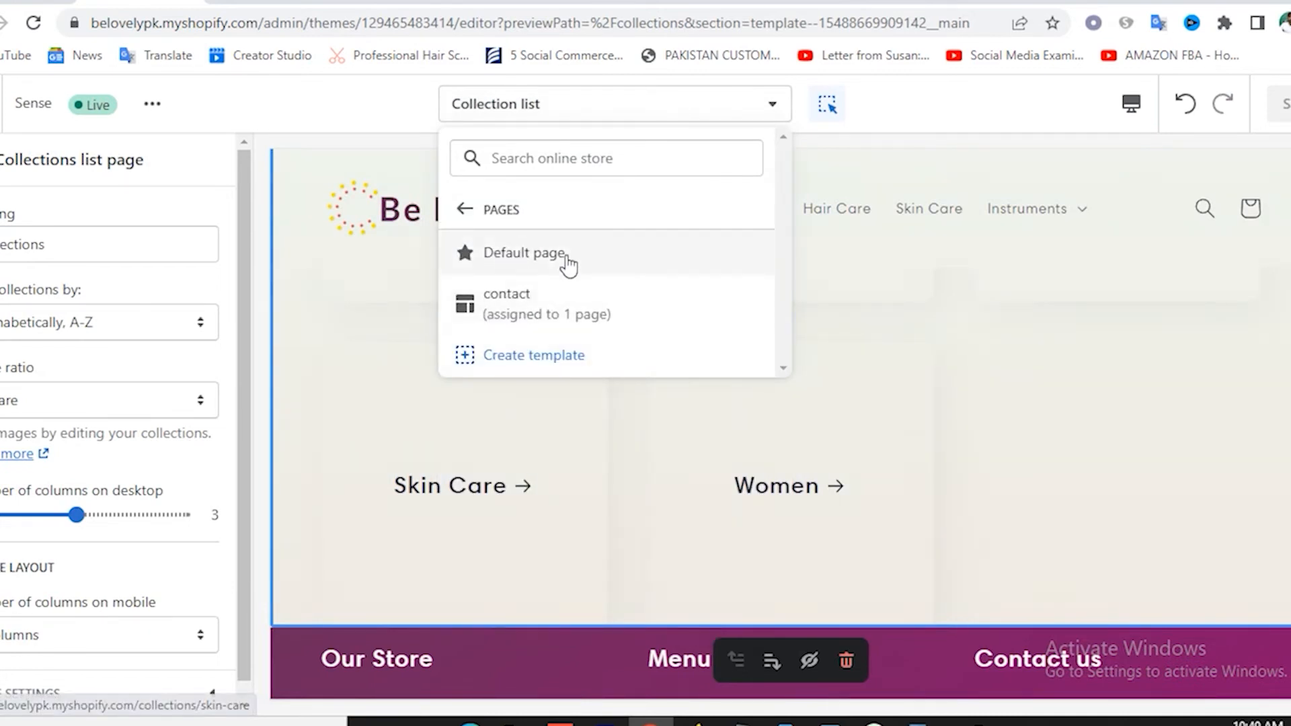
left_click(563, 259)
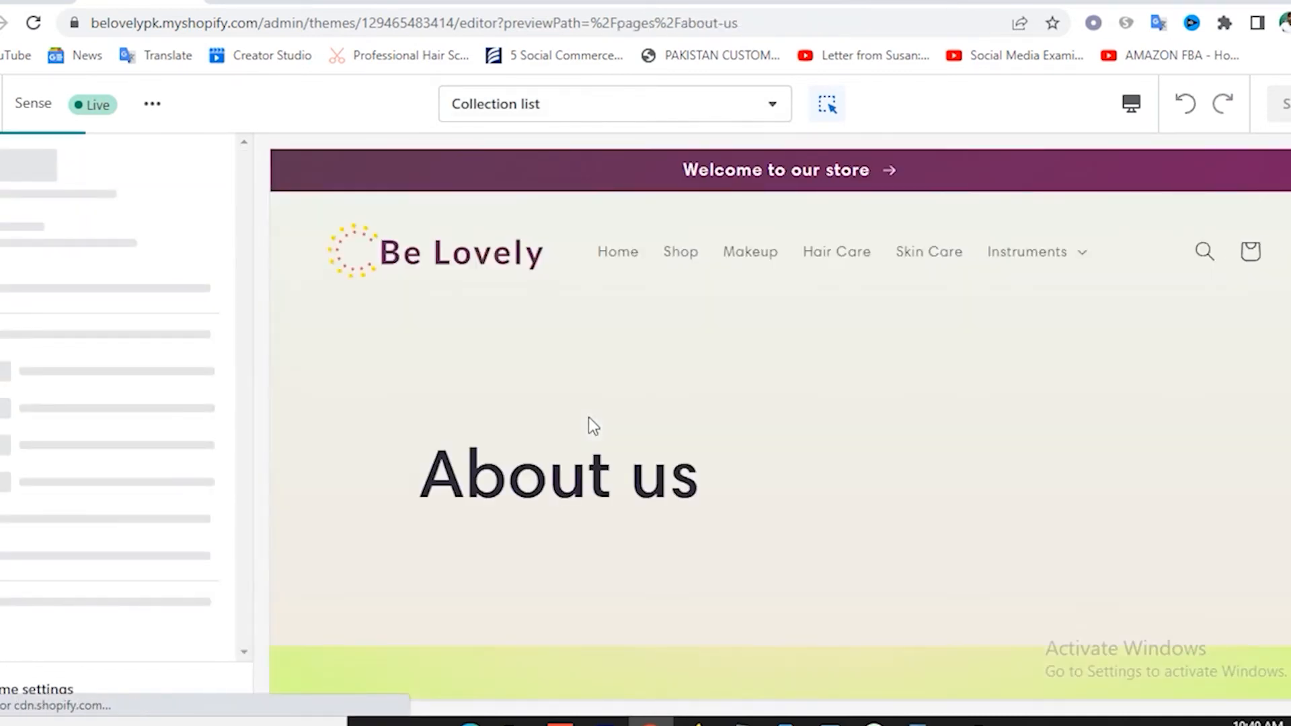
Hide the Email signup section on the Default page template and save.
scroll(672, 412, "down", 5)
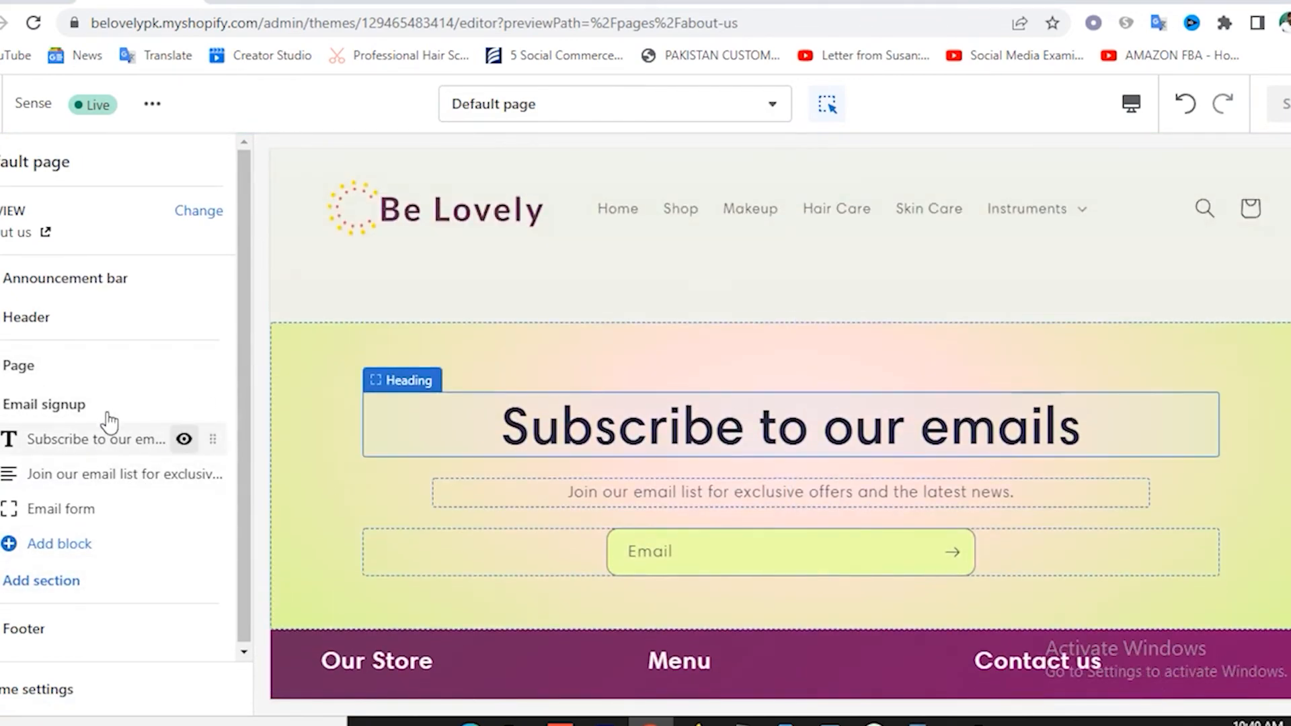
left_click(184, 404)
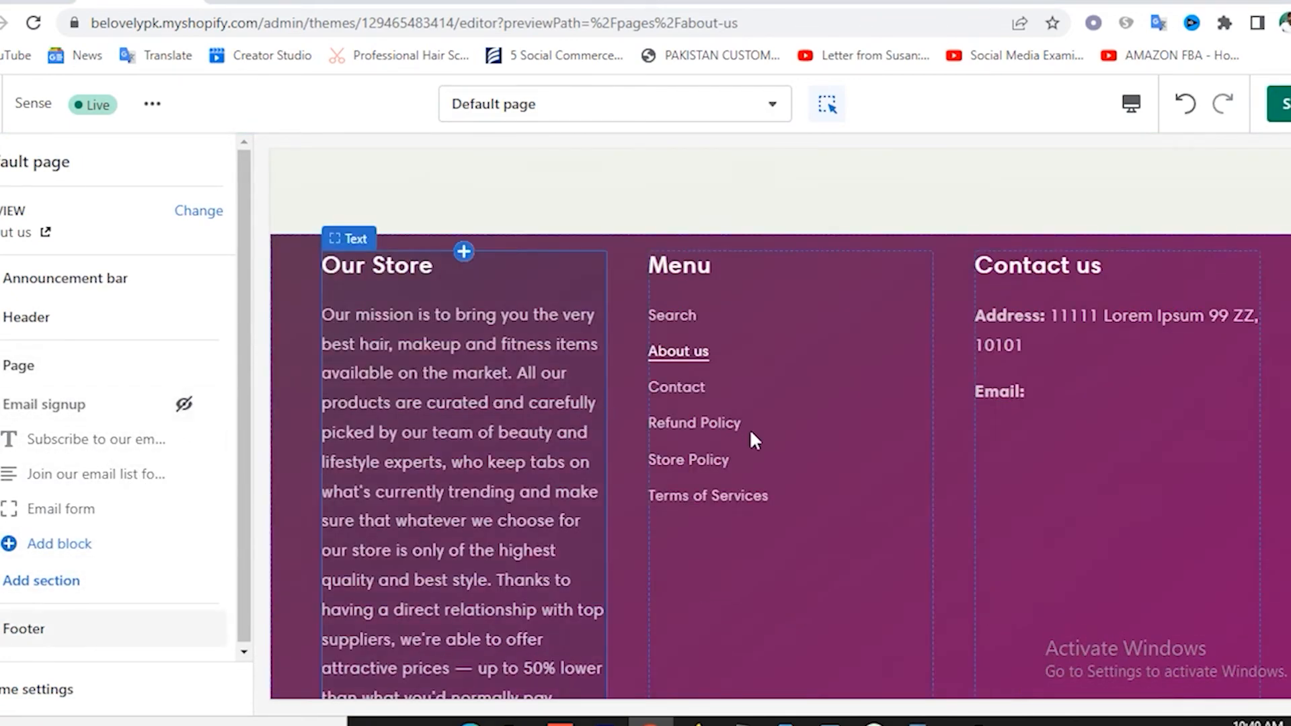
scroll(776, 434, "up", 5)
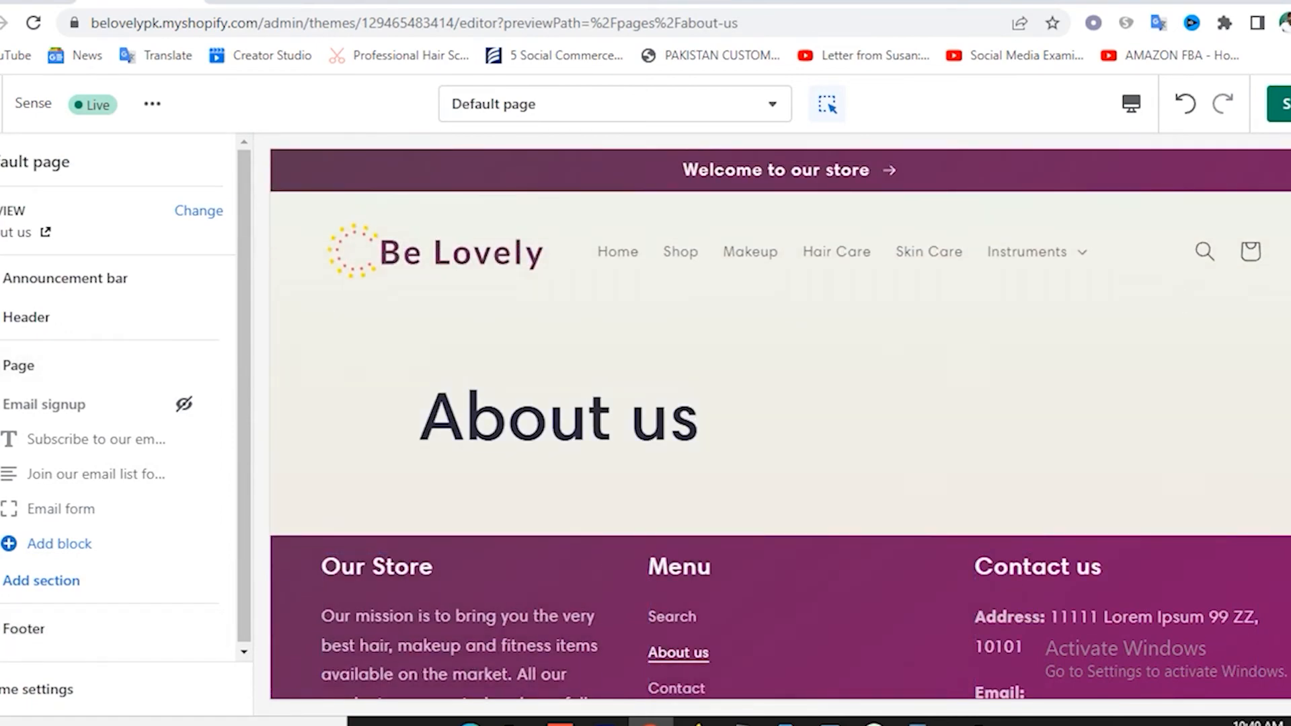
left_click(1282, 111)
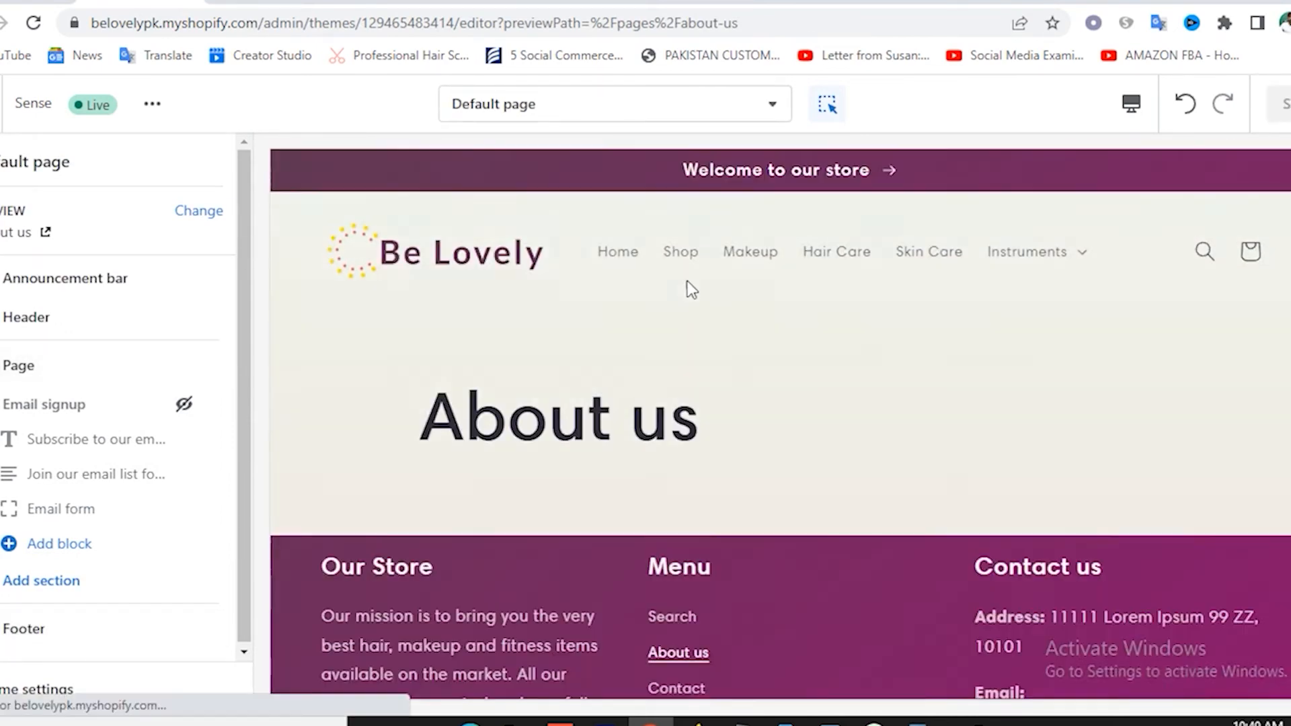
left_click(531, 121)
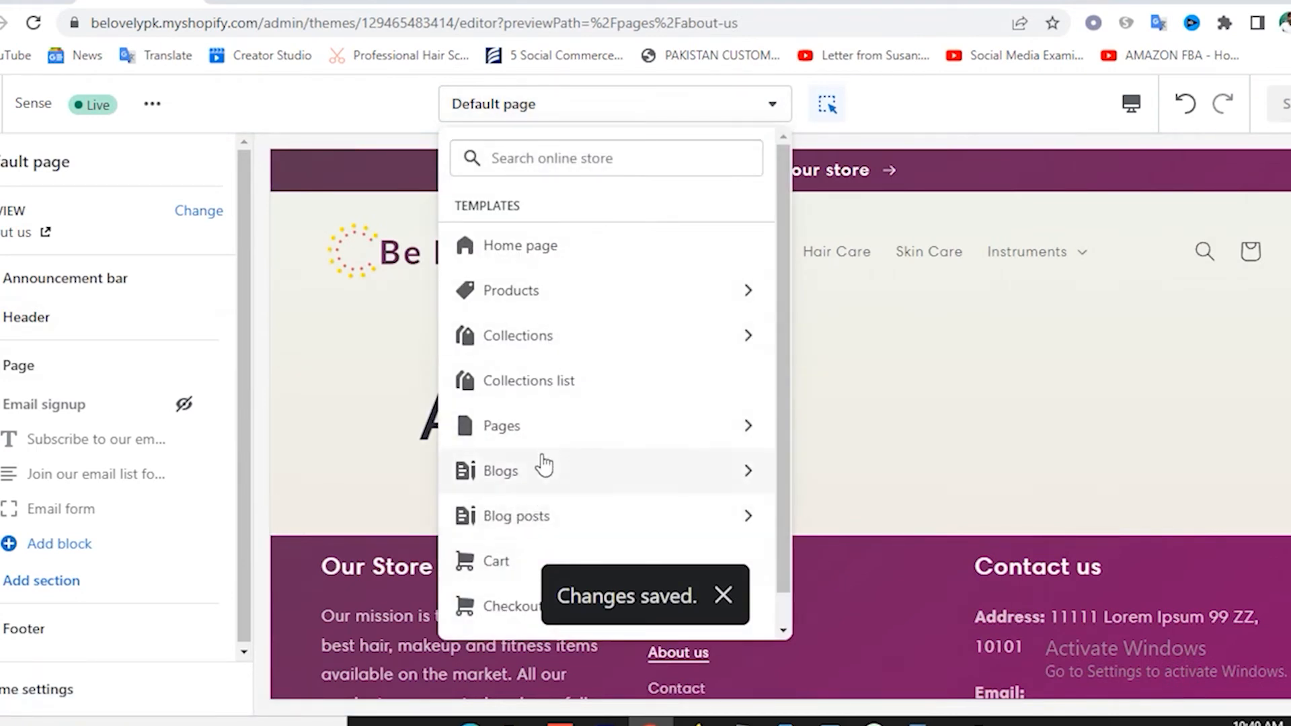
Switch to the Pages > contact template and hide its Email signup section.
left_click(524, 431)
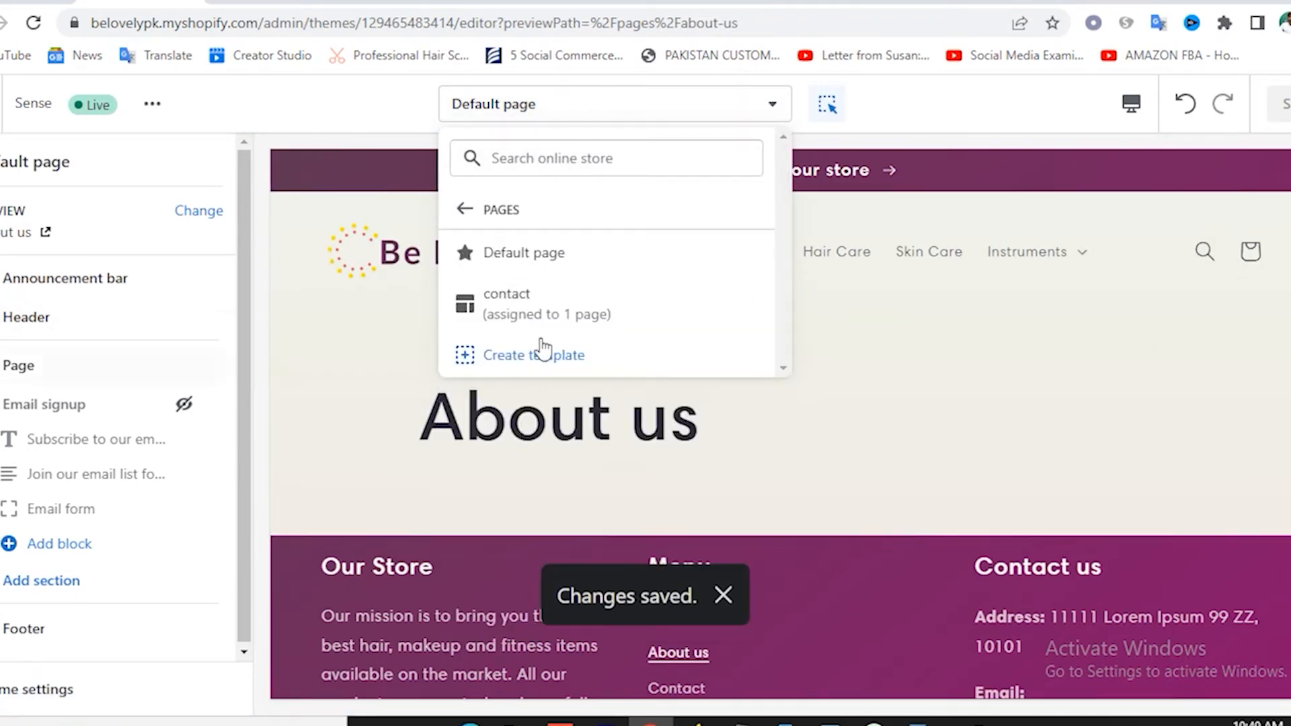
left_click(503, 294)
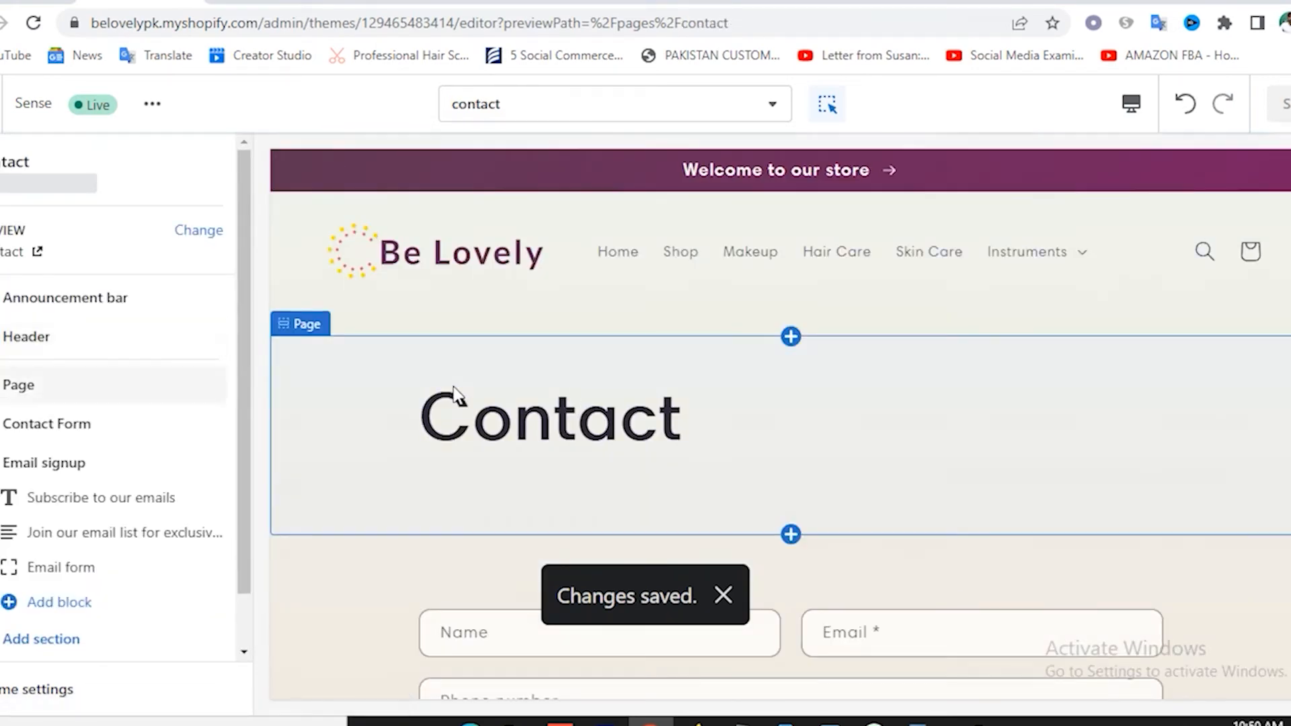
scroll(455, 394, "down", 5)
scroll(453, 390, "down", 3)
scroll(639, 466, "down", 3)
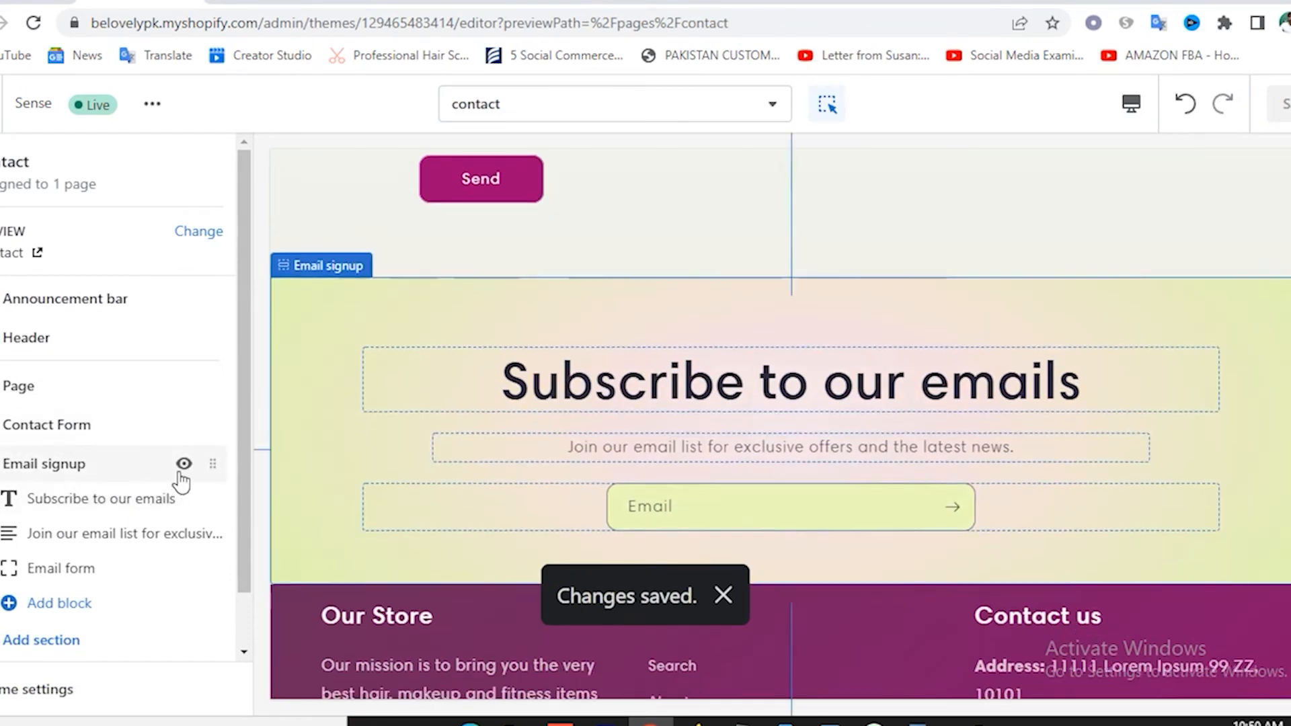
left_click(184, 468)
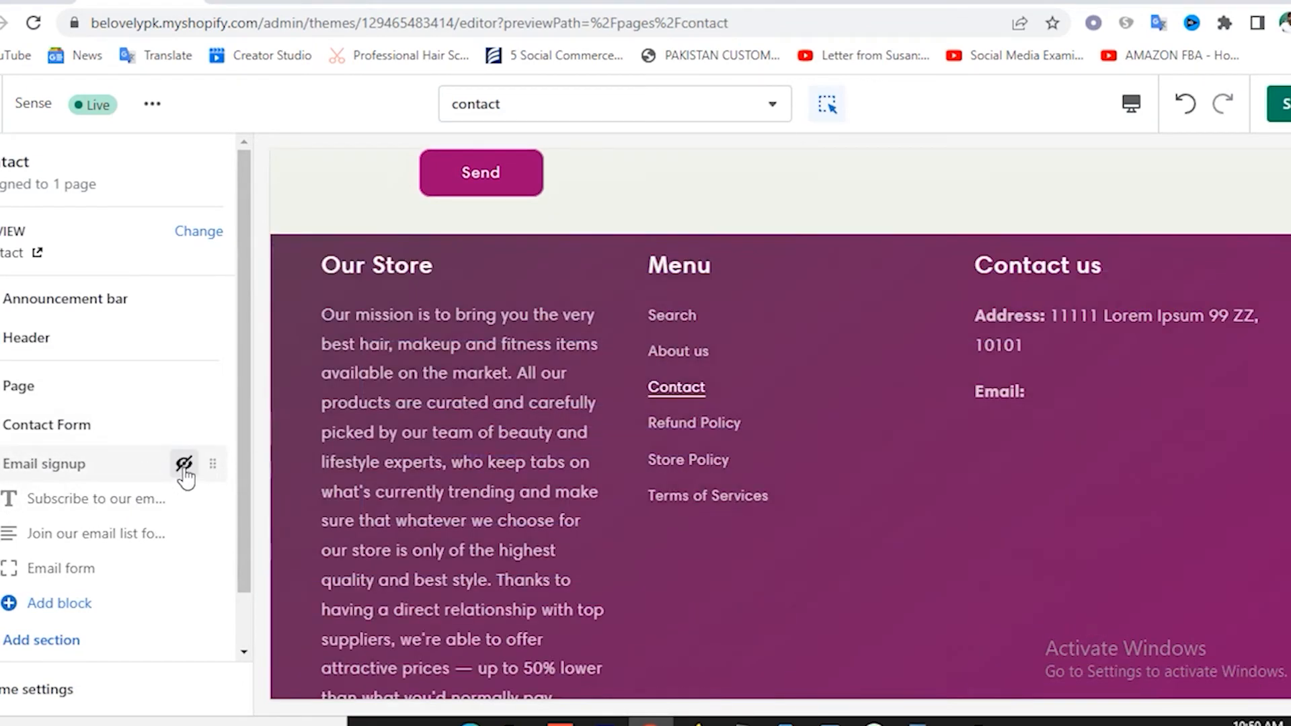
scroll(628, 320, "up", 5)
Try the contact form's Email field, then save the contact template.
left_click(905, 311)
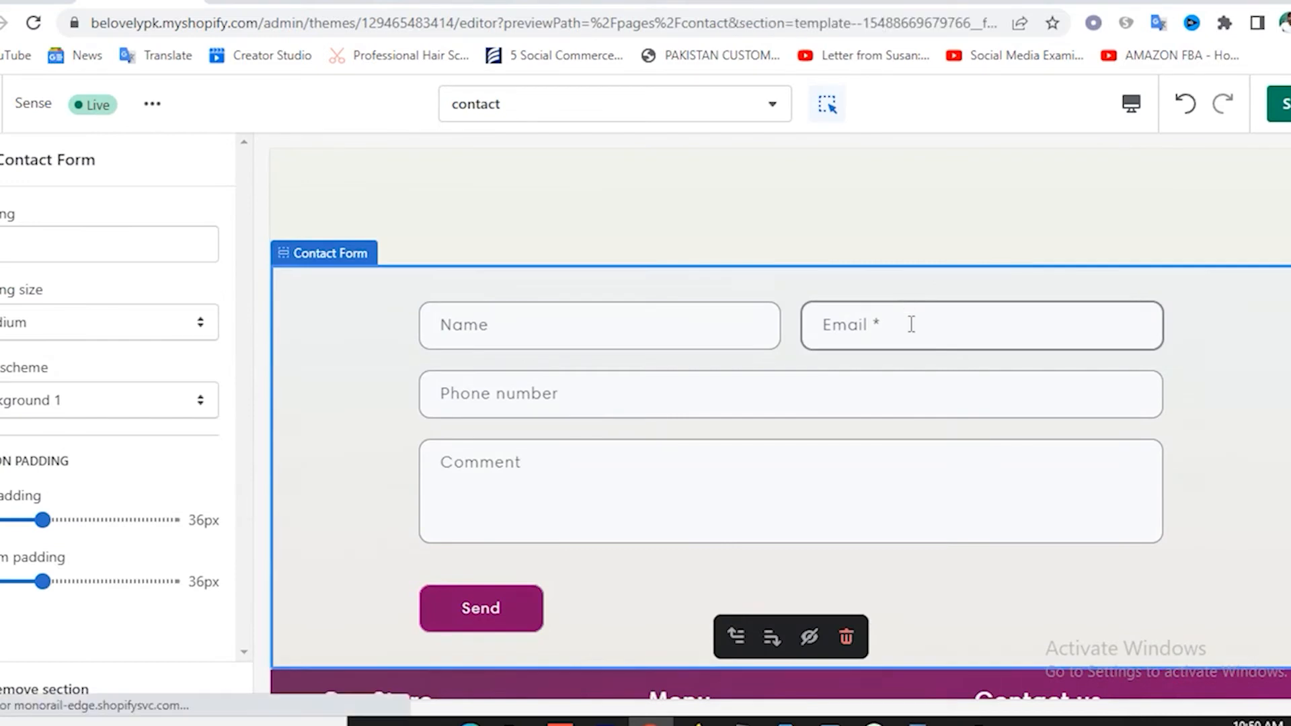
left_click(911, 324)
left_click(1275, 404)
left_click(1286, 104)
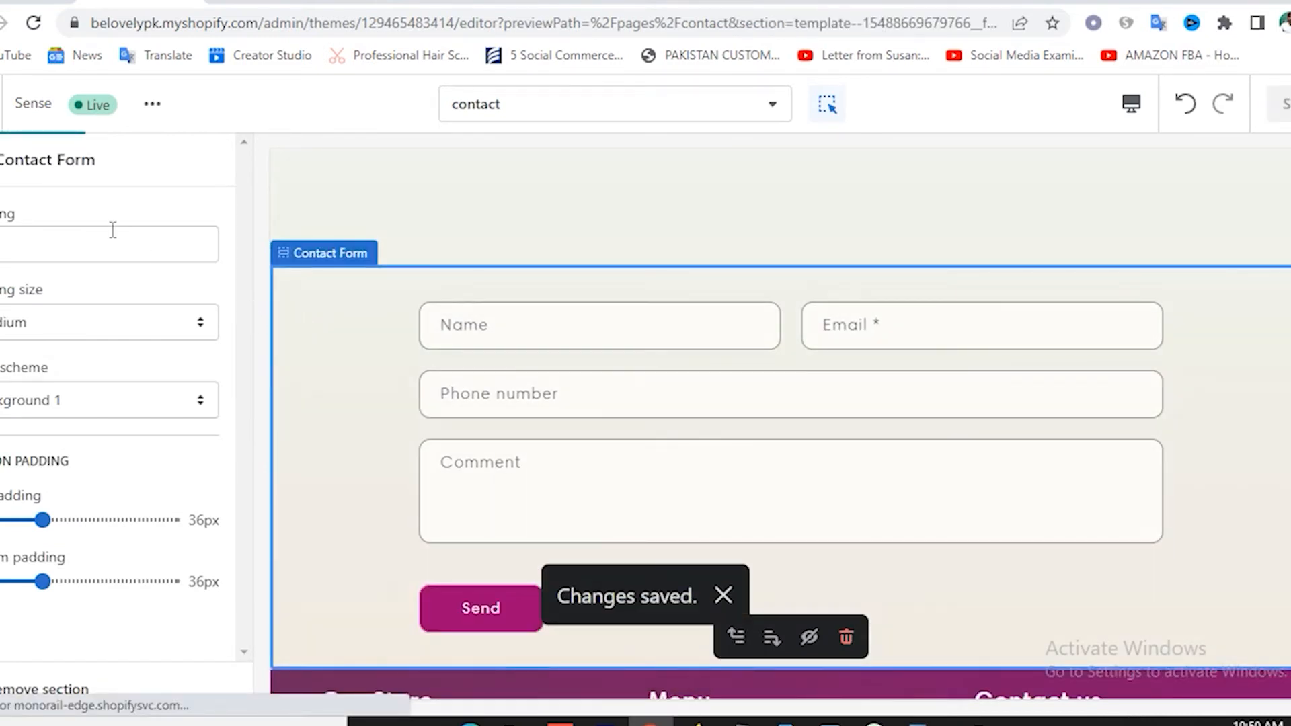
left_click(524, 114)
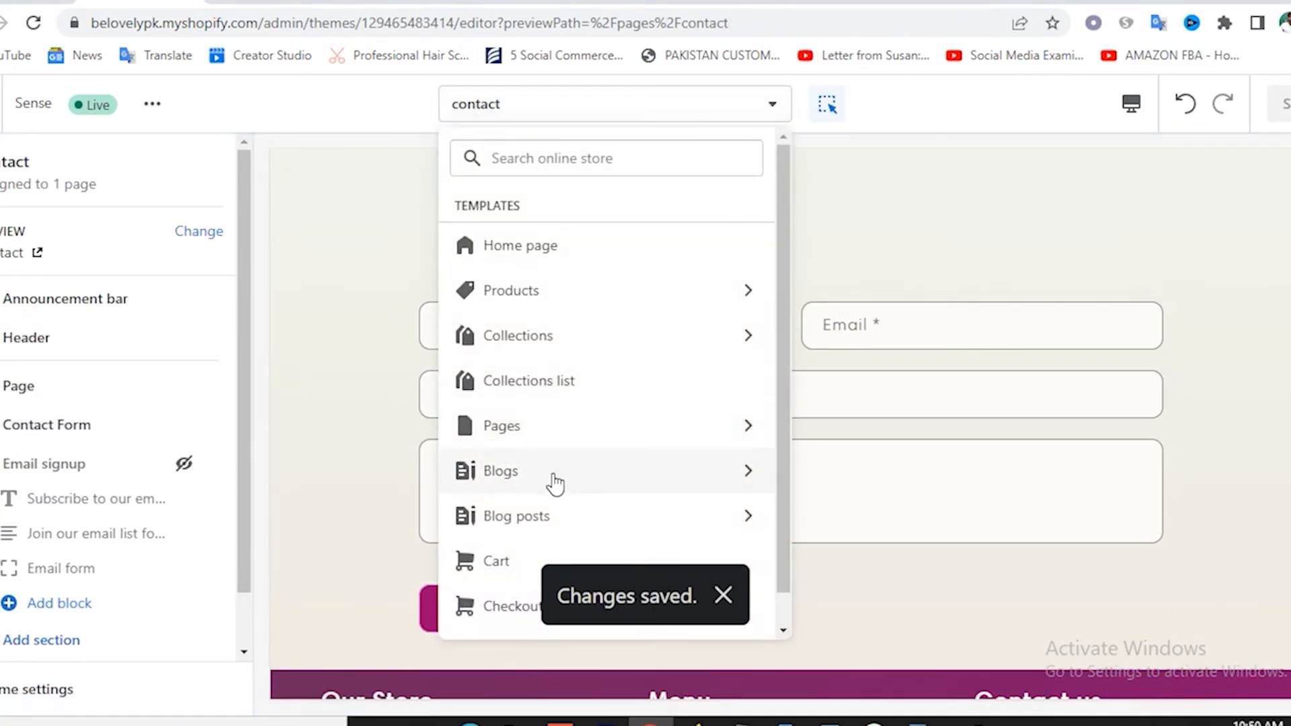
Hide the Email signup section on the Blogs > Default blog template and save.
left_click(514, 481)
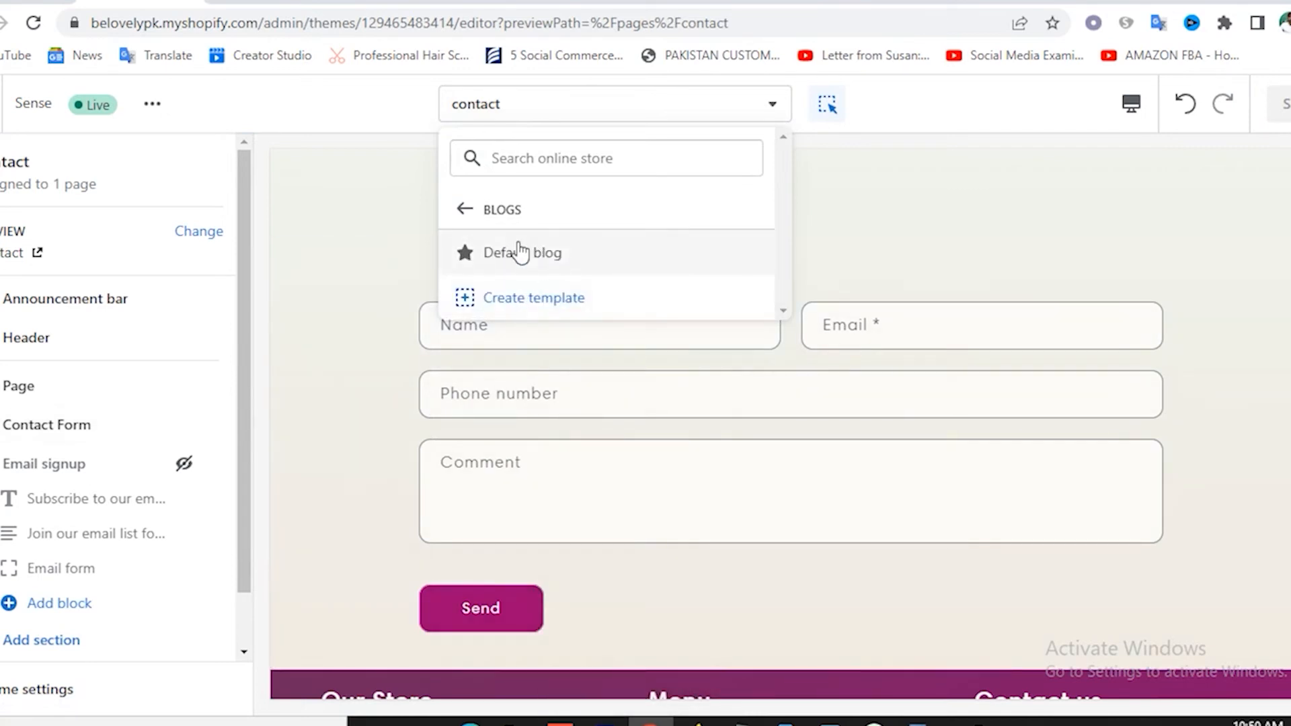
left_click(516, 253)
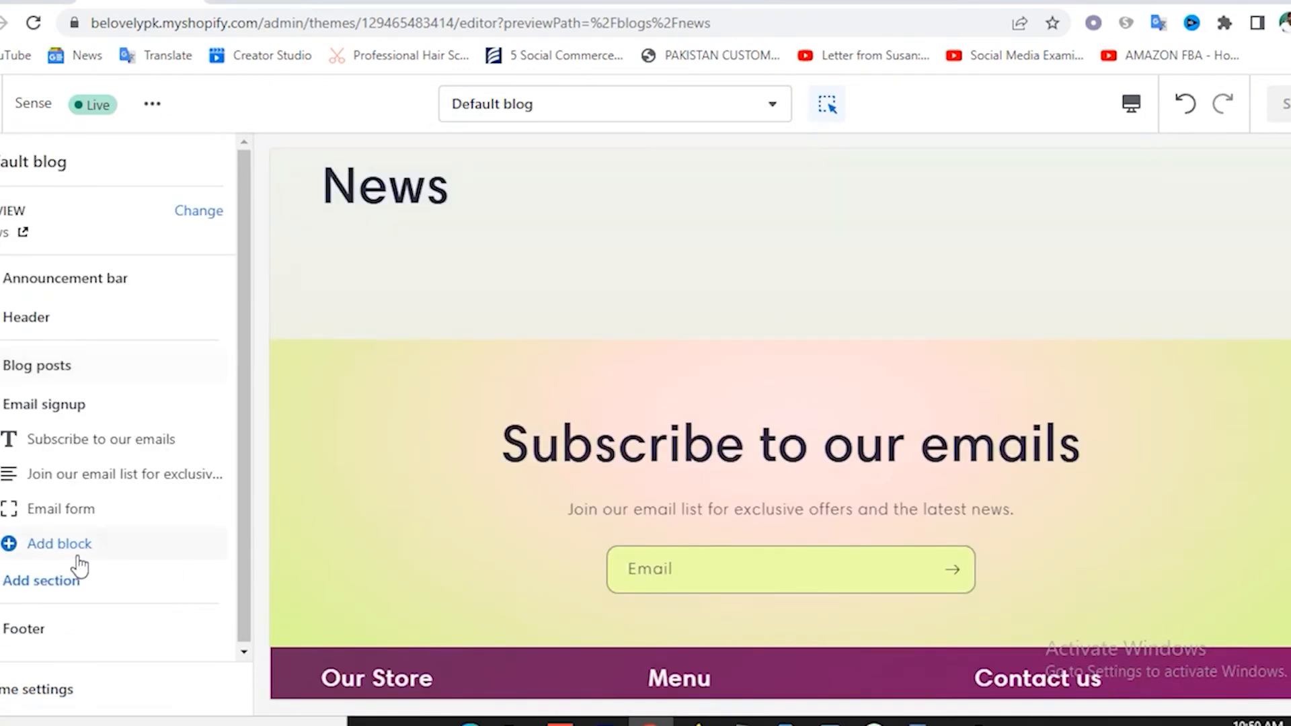
left_click(184, 404)
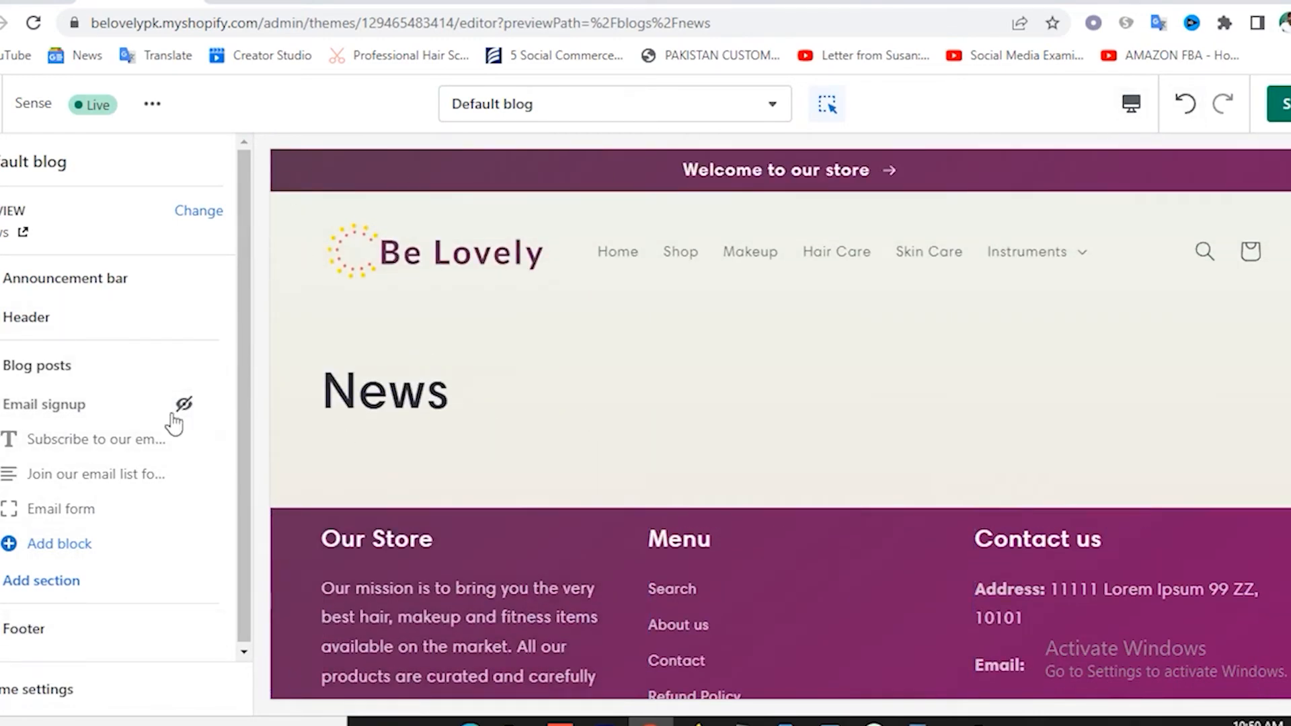
left_click(486, 108)
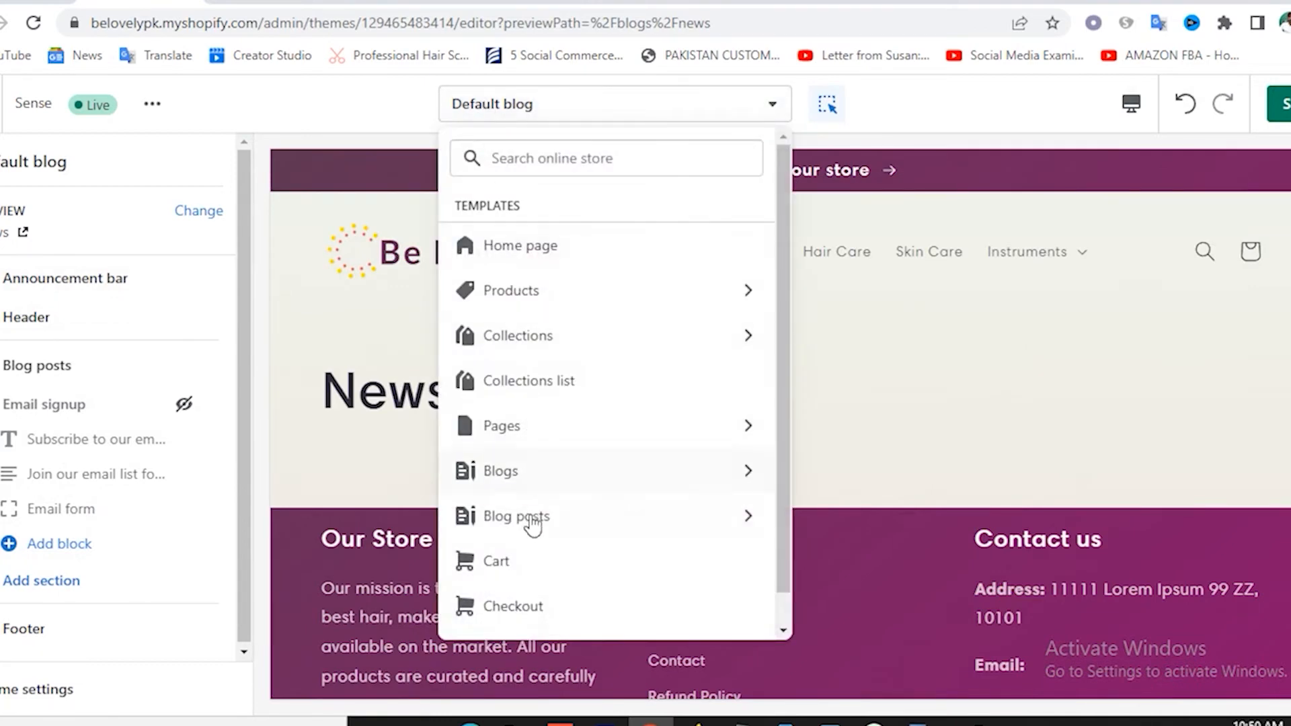
left_click(1285, 104)
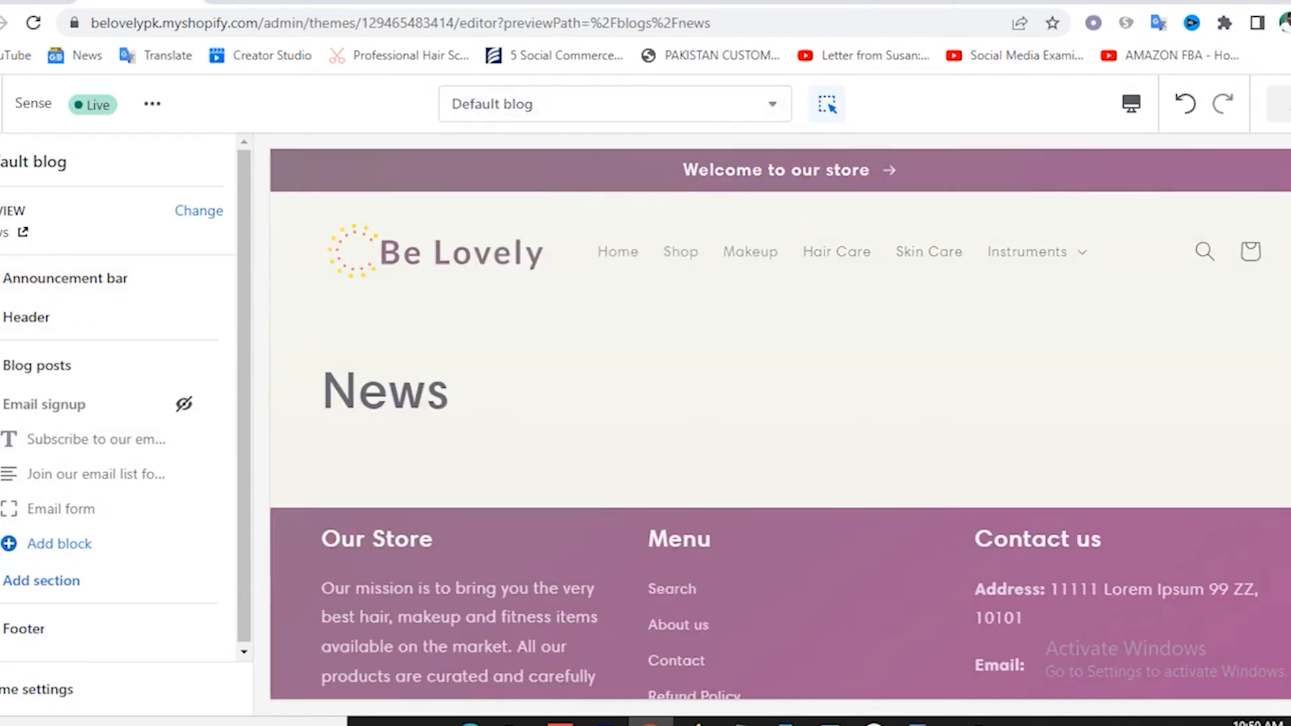
Browse the Blog posts templates, then return to the full template list.
left_click(614, 105)
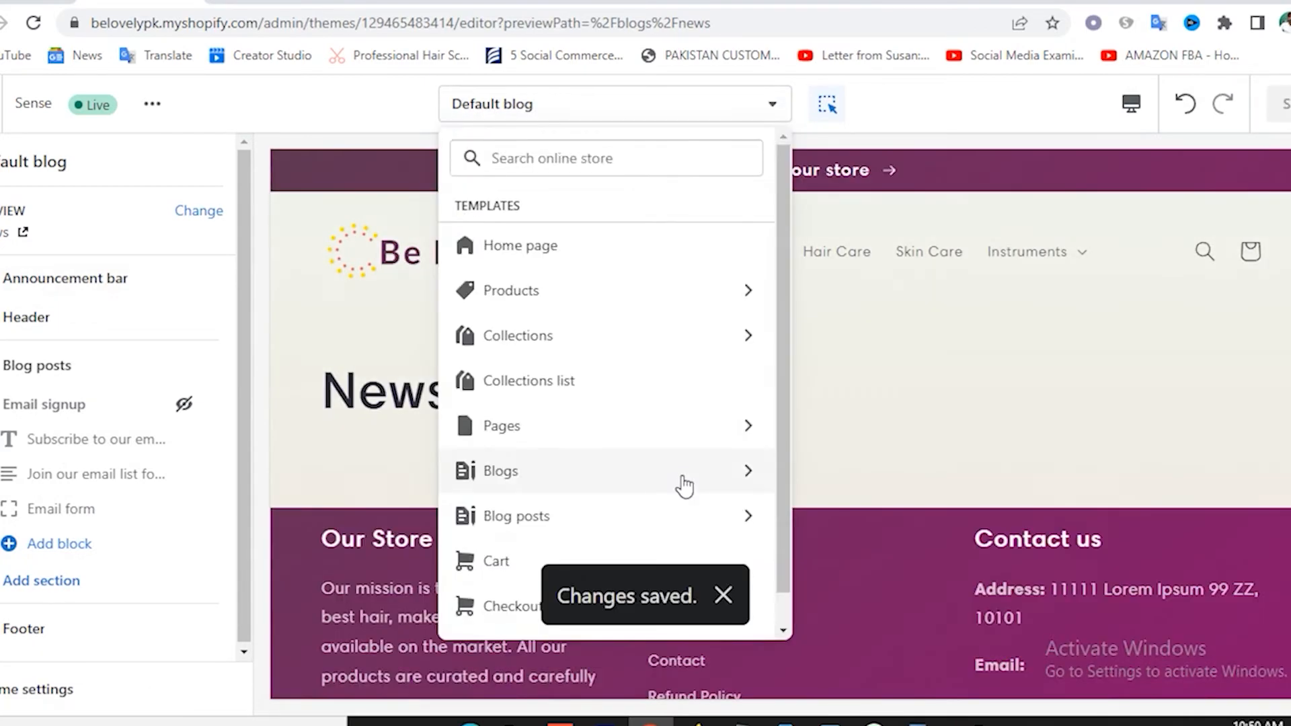
scroll(652, 488, "down", 1)
left_click(534, 485)
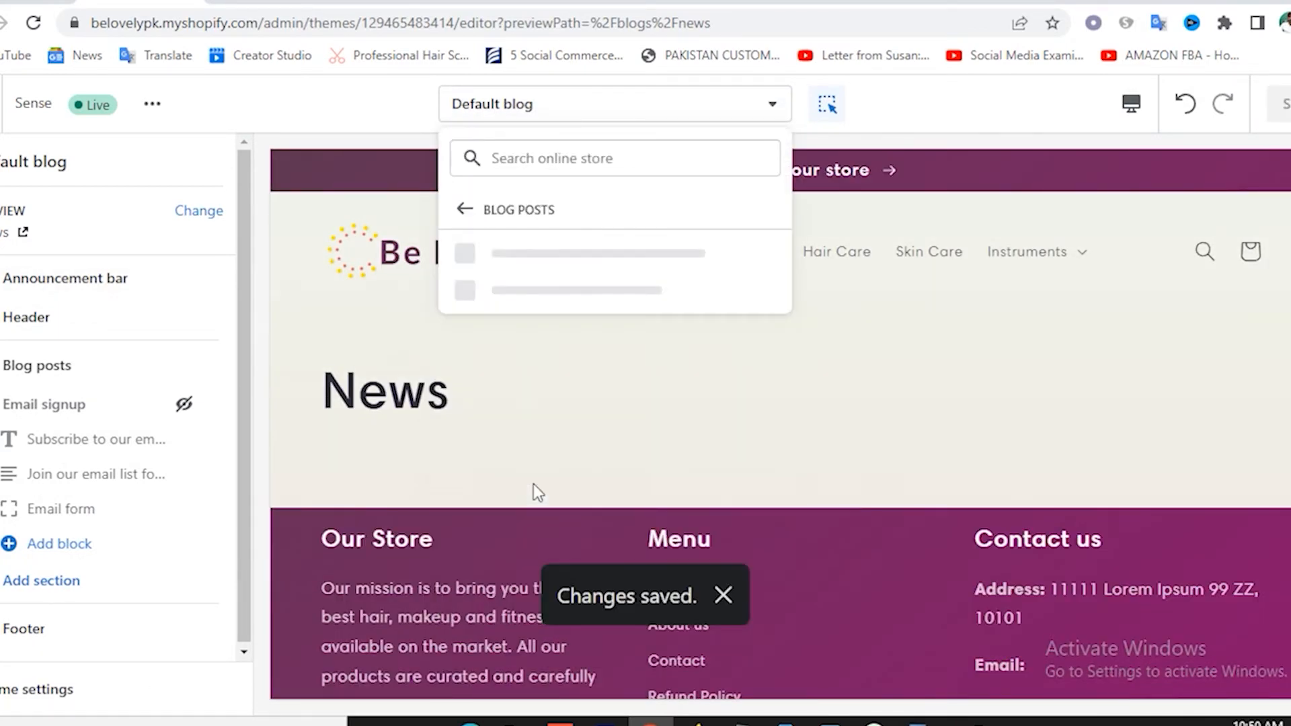
left_click(524, 116)
left_click(524, 115)
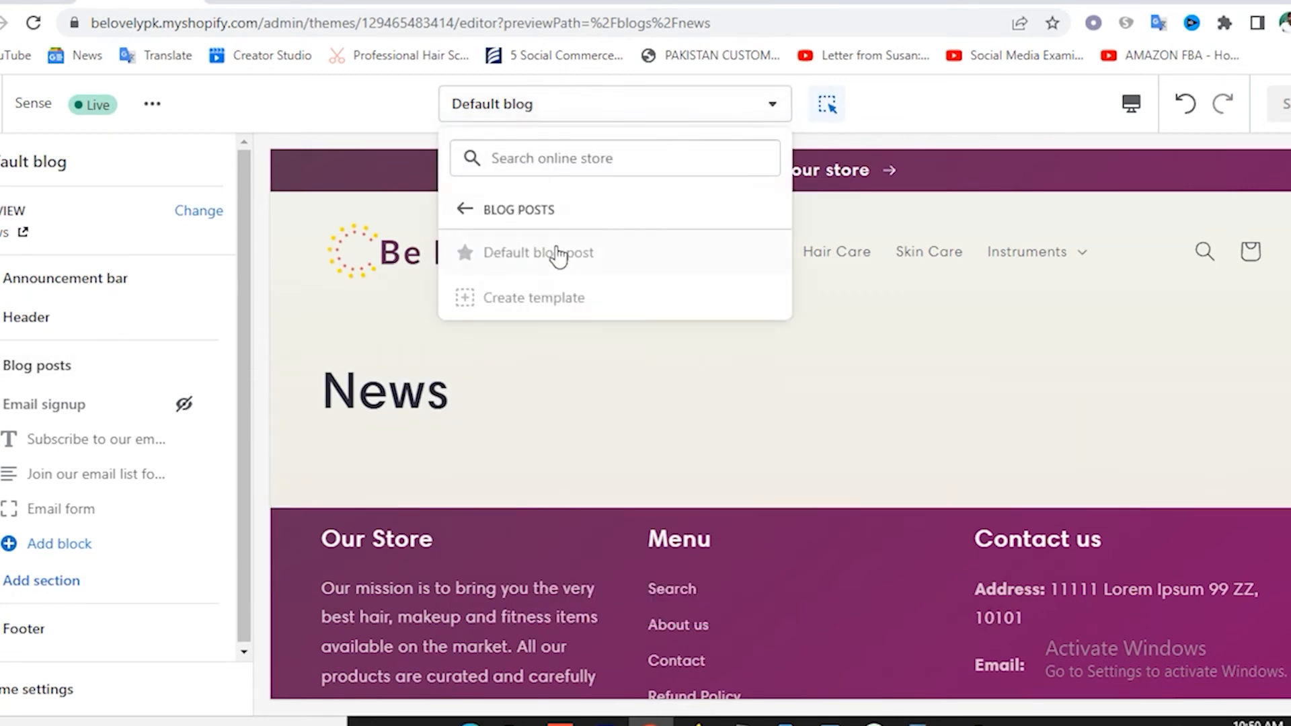
left_click(518, 209)
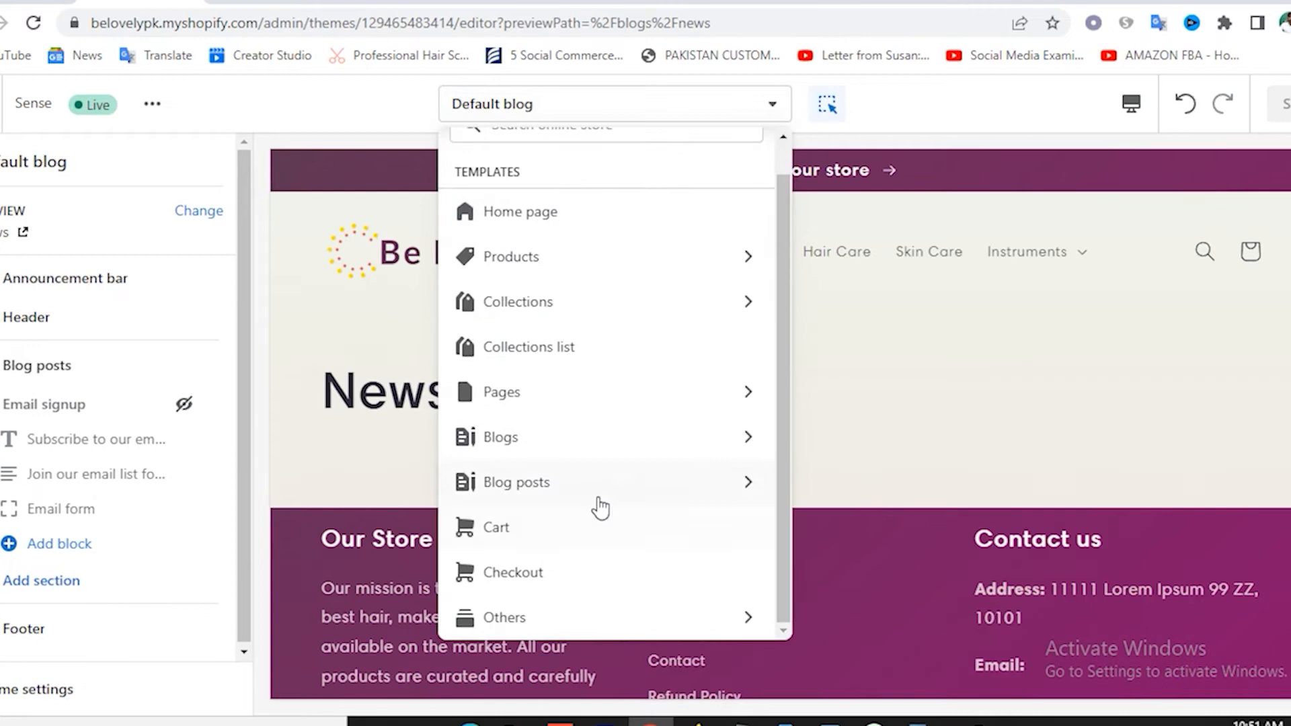
Hide the Email signup section in the Cart template's sidebar and save the theme.
left_click(518, 528)
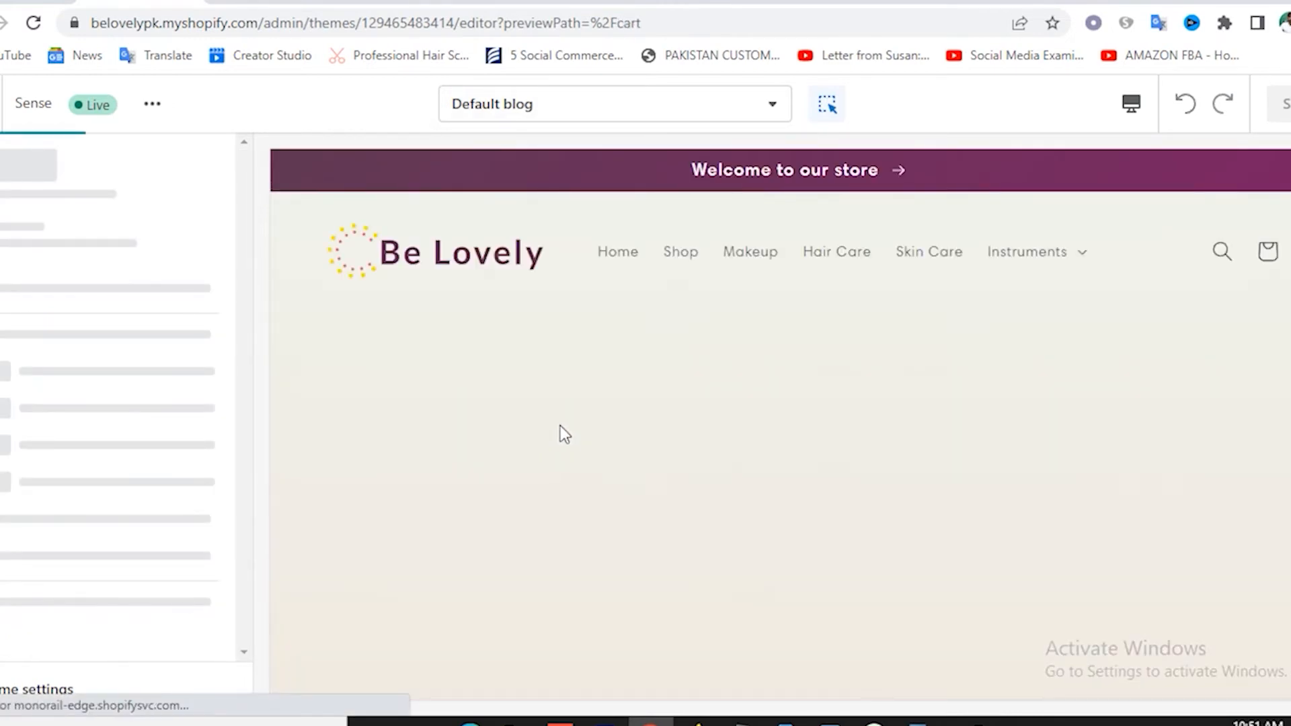
scroll(635, 398, "down", 3)
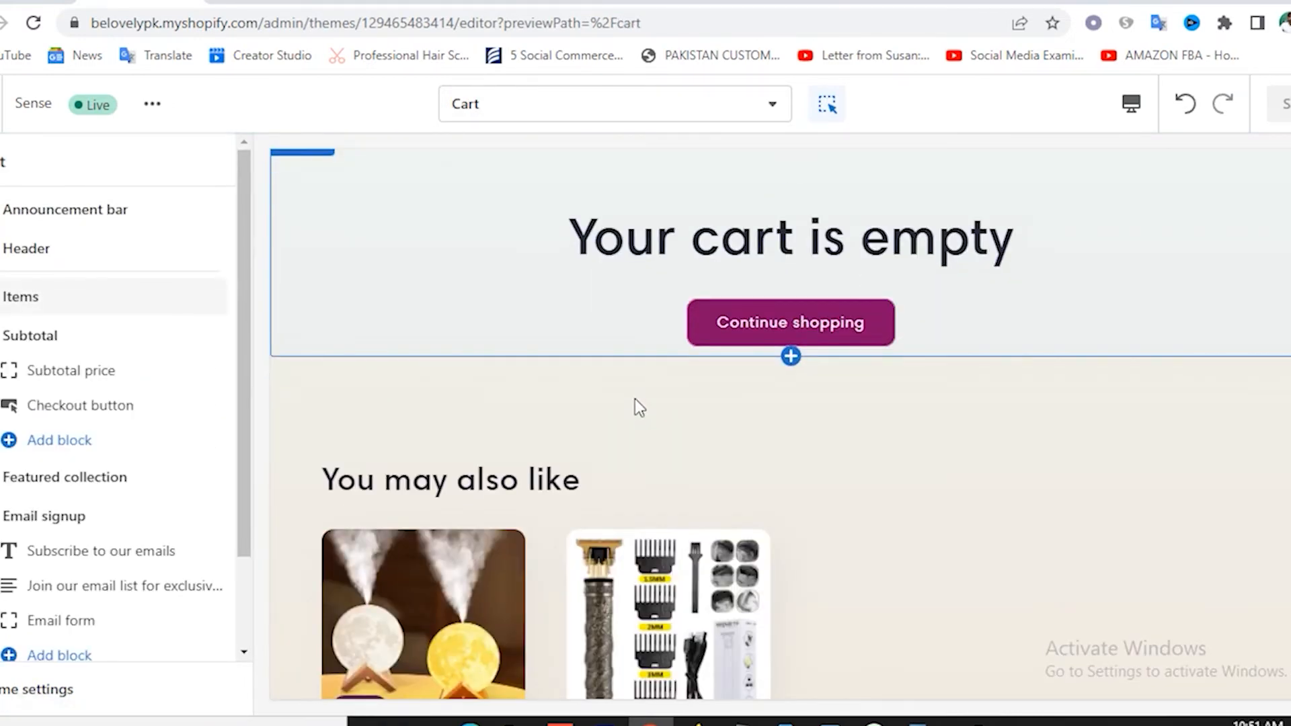
scroll(635, 398, "up", 3)
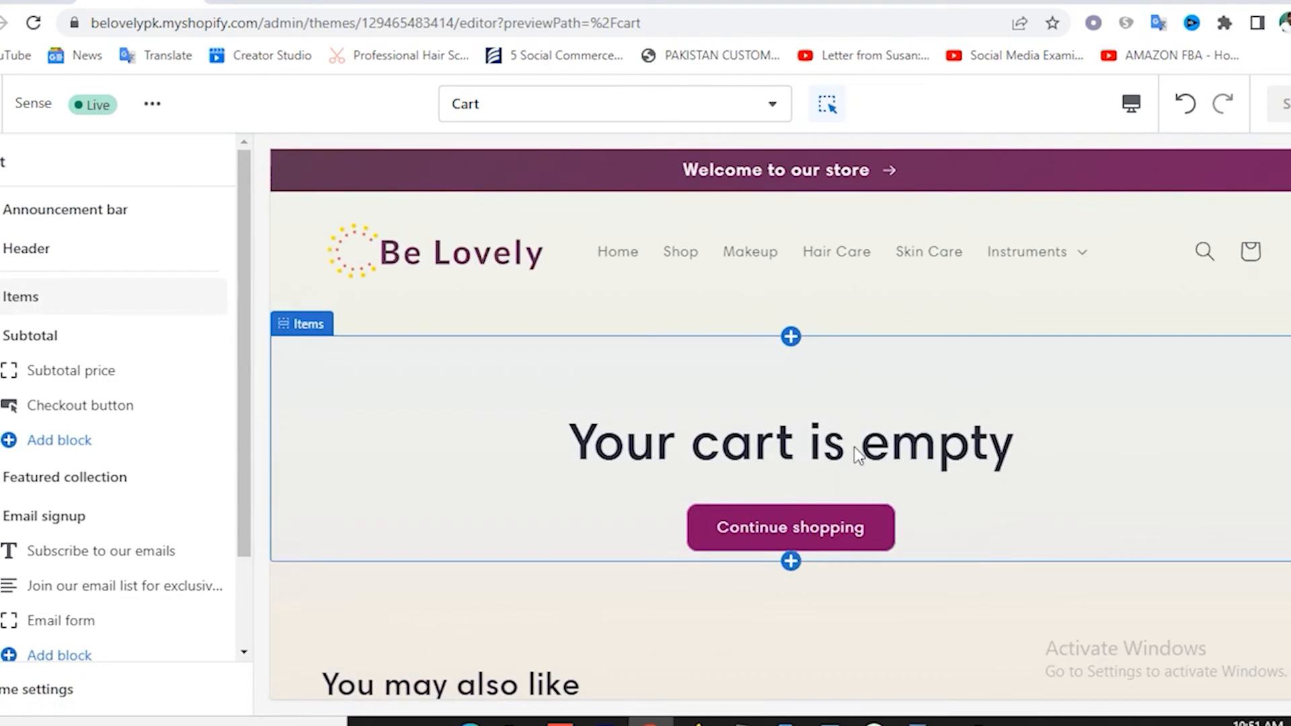
scroll(795, 433, "down", 5)
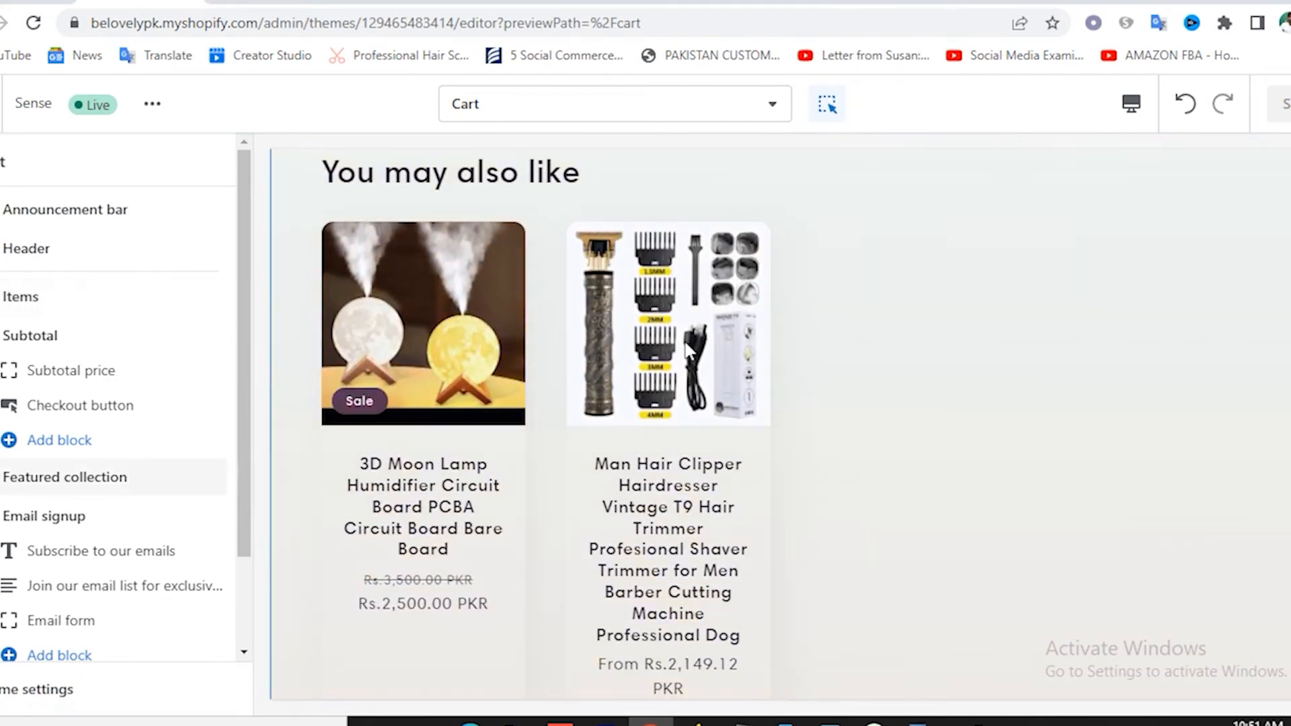
scroll(688, 350, "down", 10)
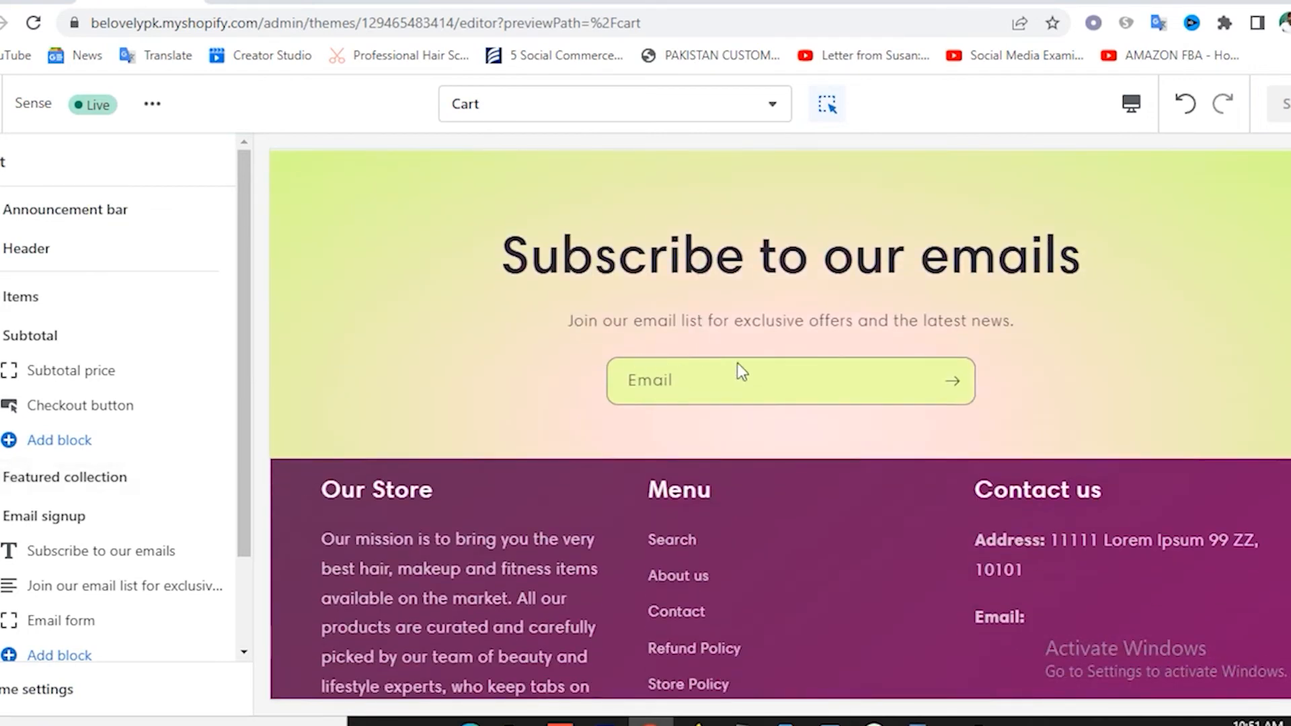
mouse_move(73, 505)
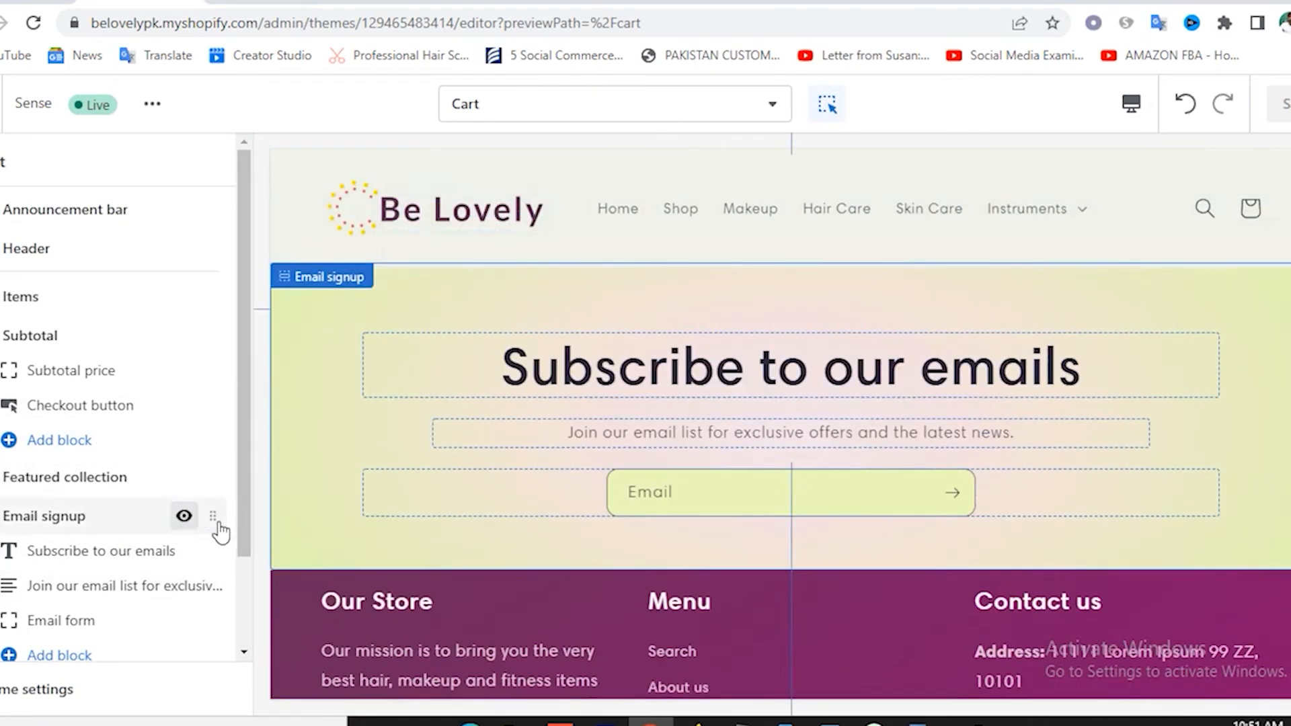
left_click(184, 516)
scroll(708, 488, "up", 5)
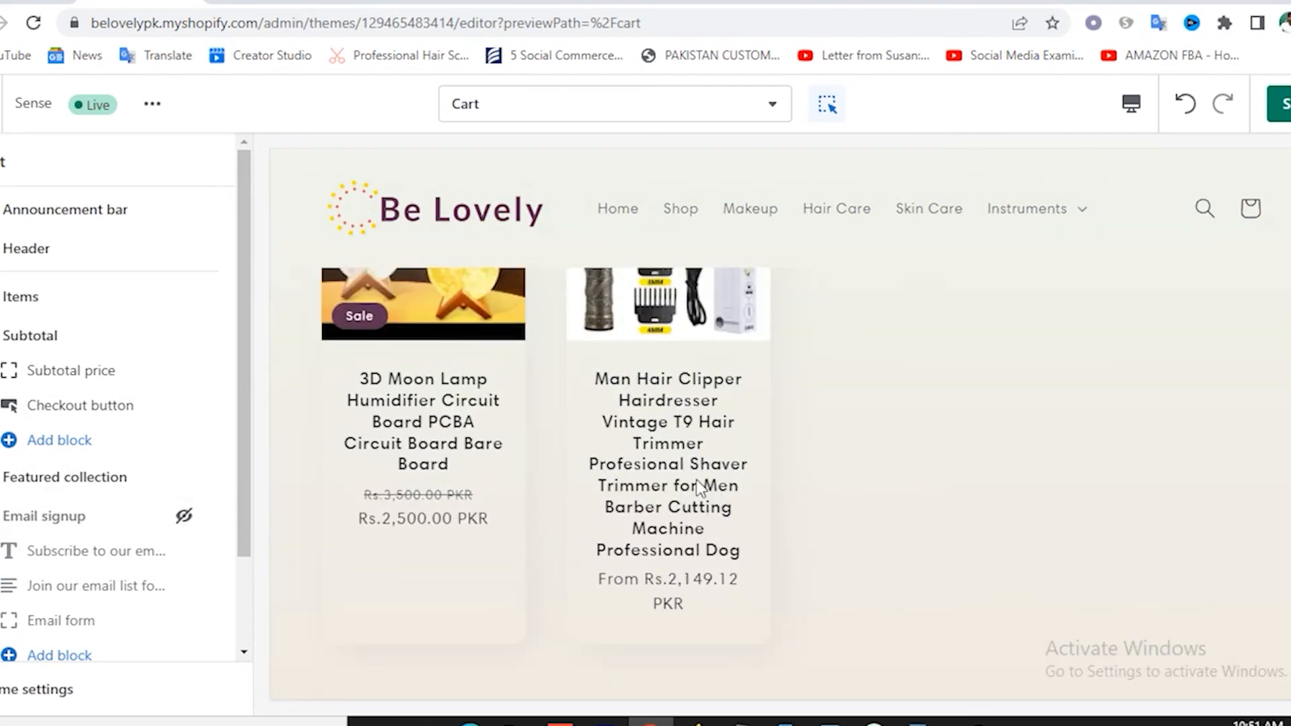
scroll(700, 487, "up", 5)
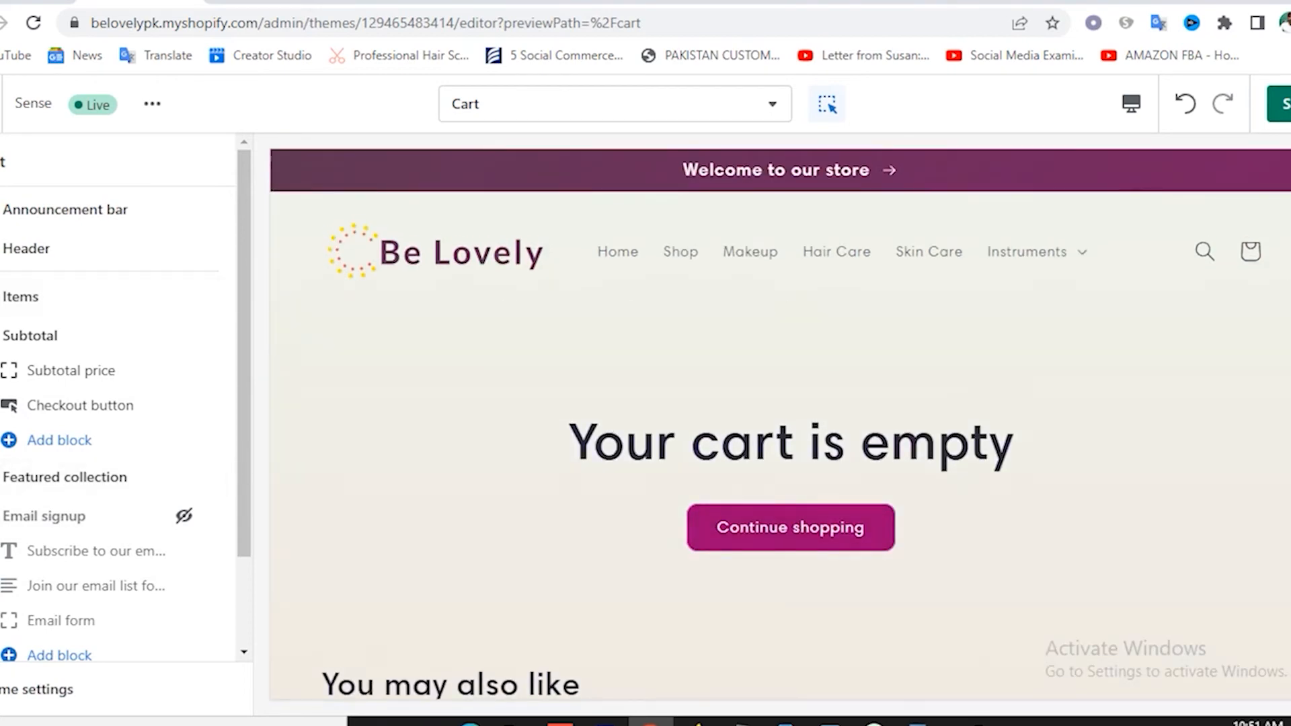
left_click(1282, 104)
left_click(614, 104)
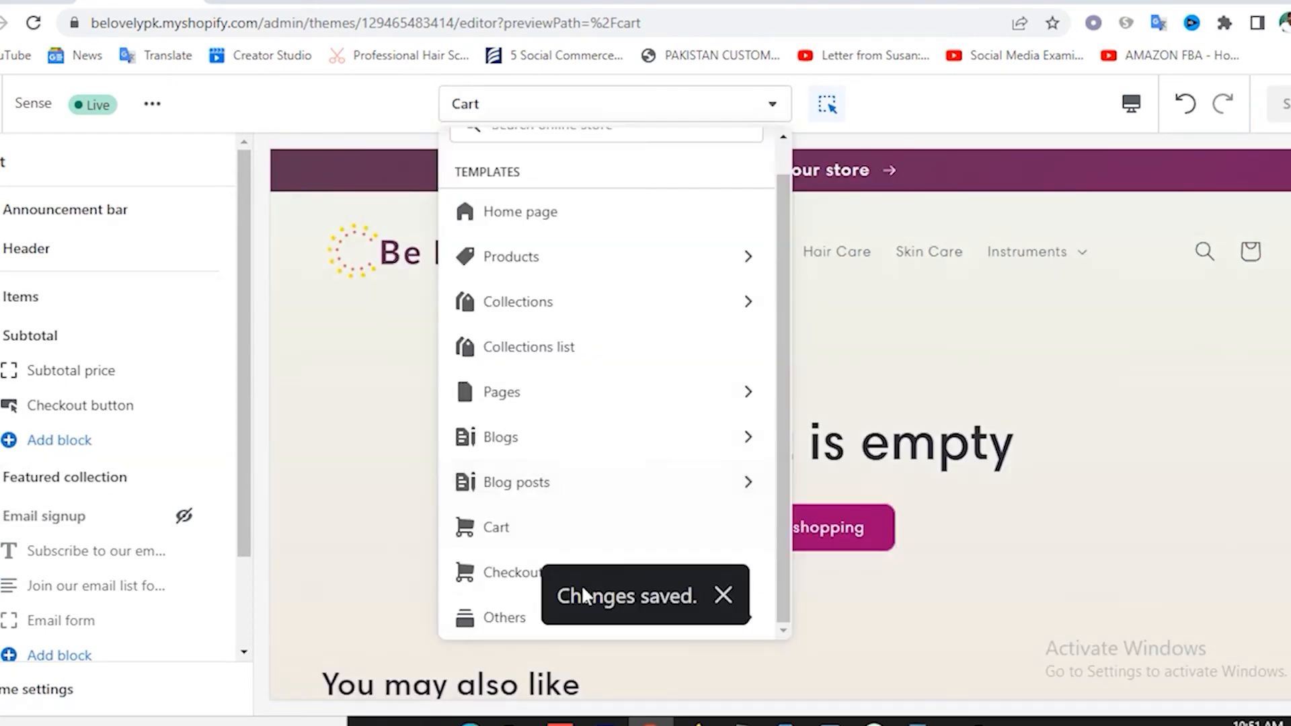
left_click(505, 572)
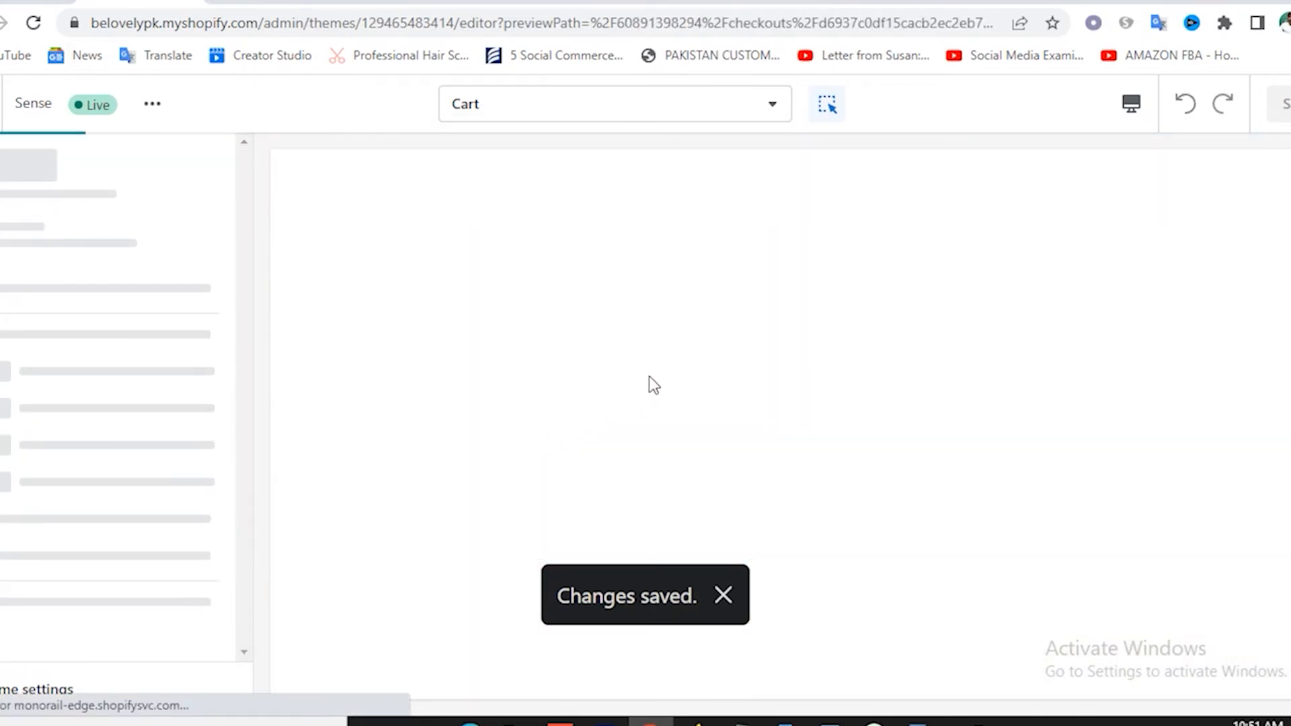
Preview the Checkout template, using the contact email field and Continue to shipping.
left_click(723, 602)
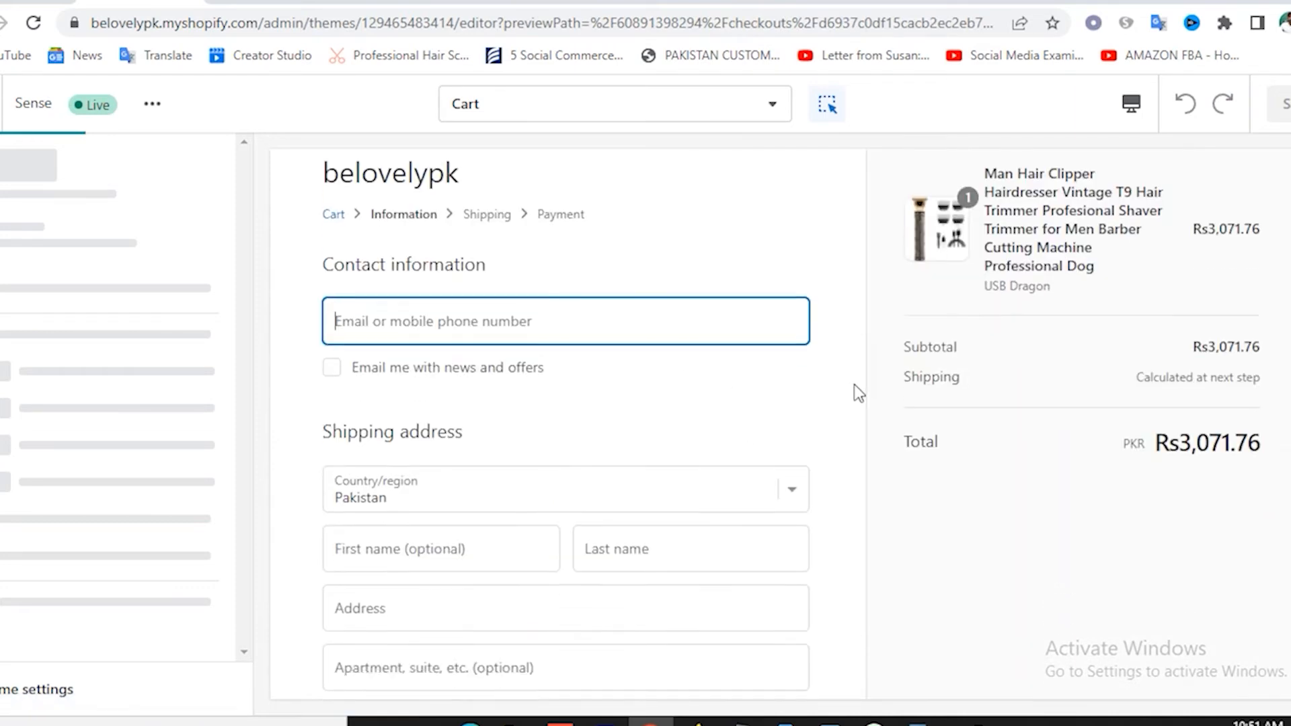
scroll(853, 390, "down", 4)
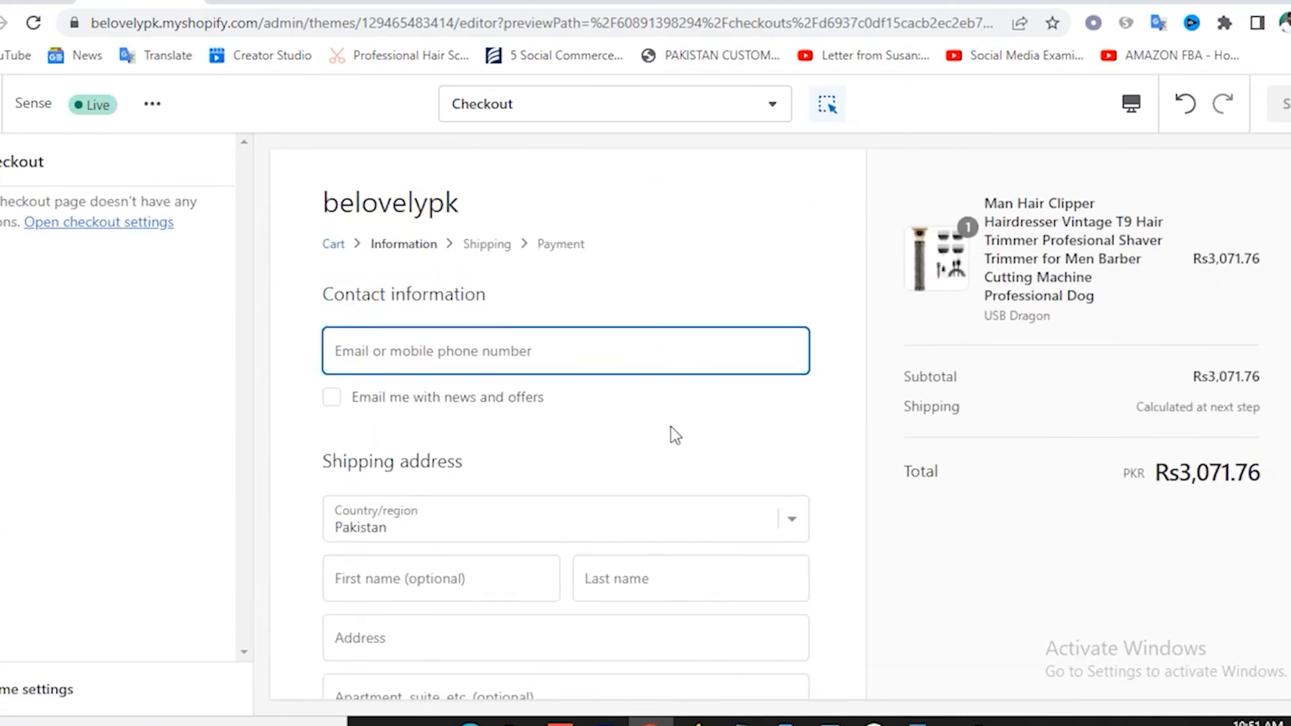
left_click(425, 351)
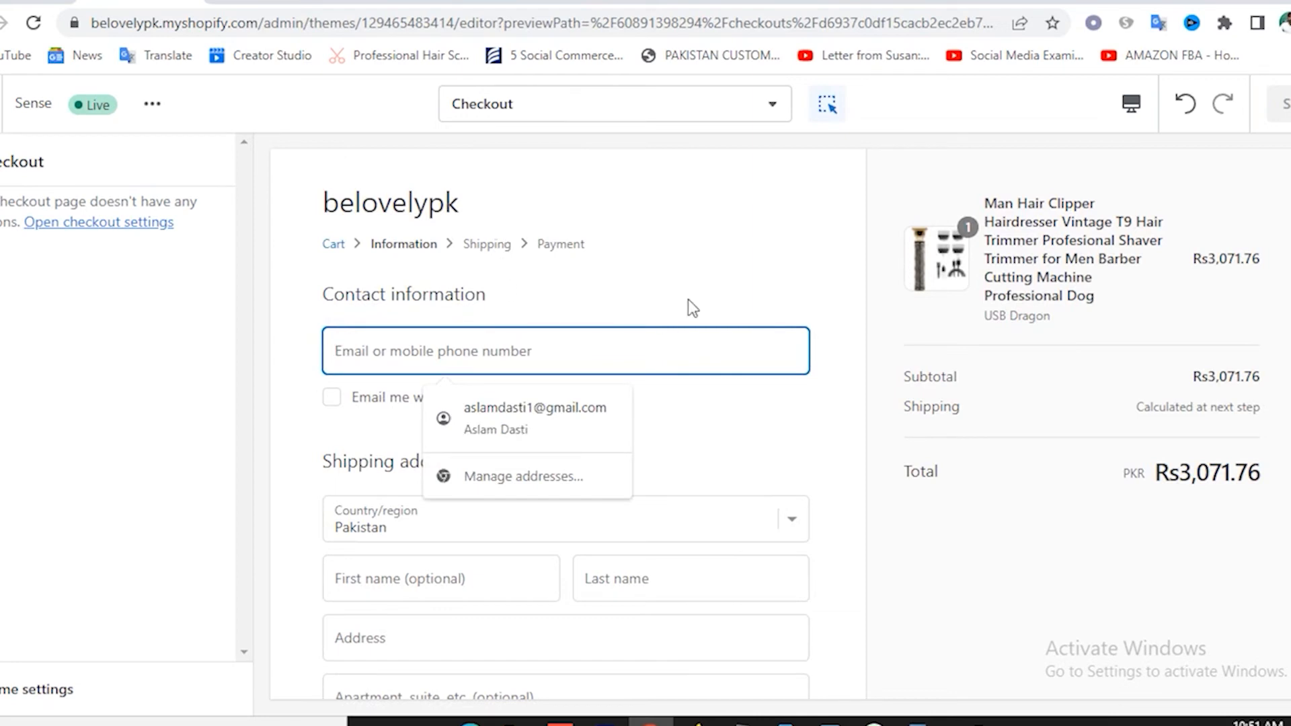
scroll(714, 350, "down", 4)
left_click(403, 562)
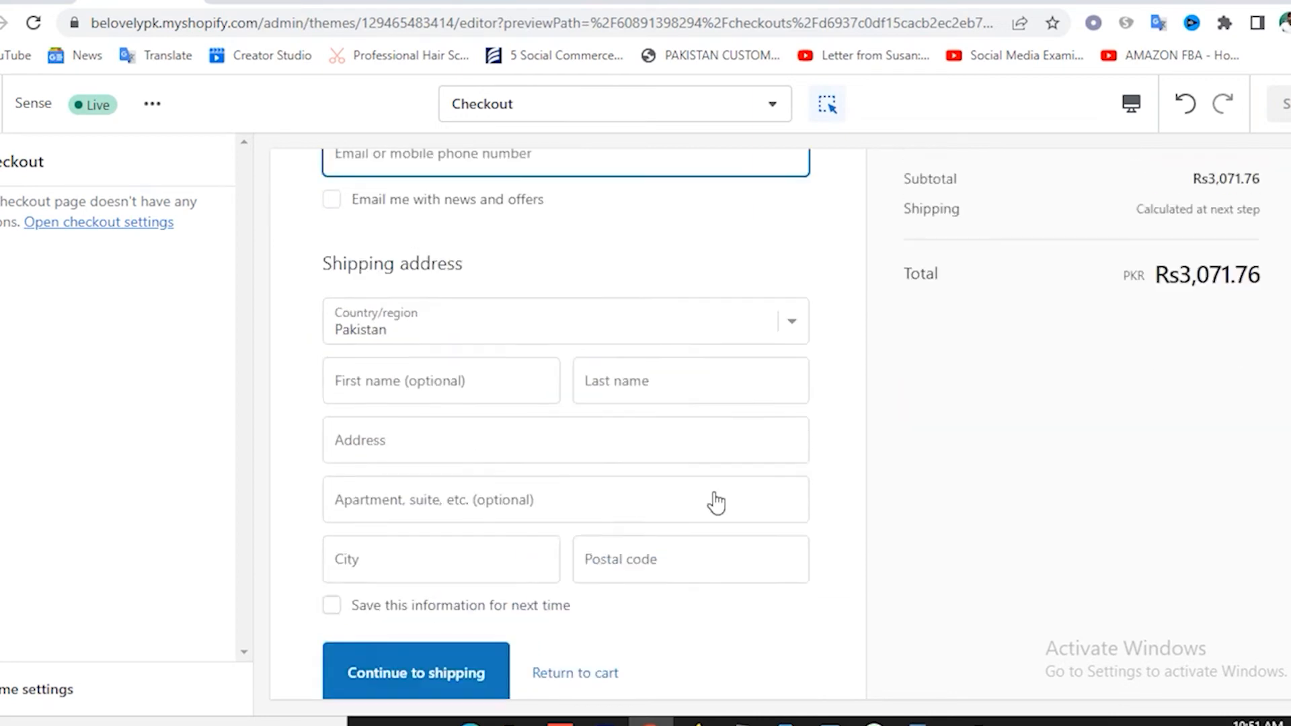
left_click(551, 121)
scroll(605, 497, "down", 1)
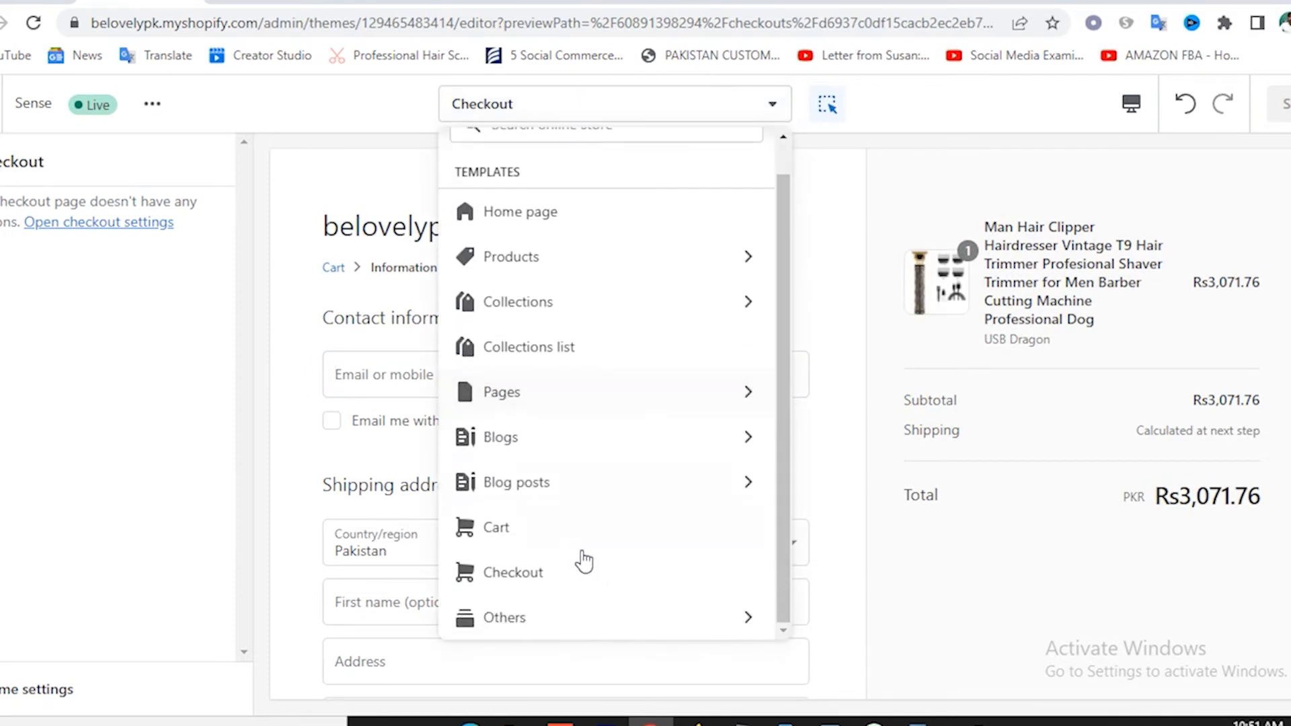
Hide the Email signup section on the Others > Search template and save the theme.
left_click(534, 619)
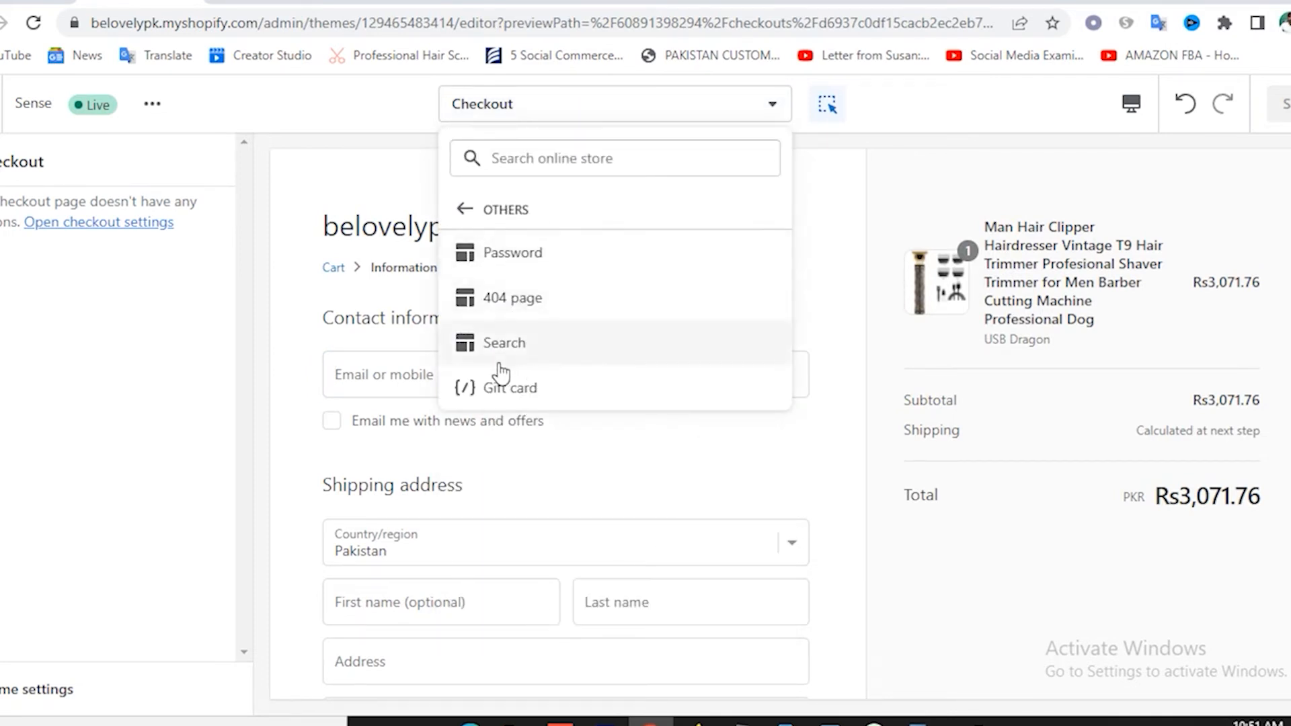
left_click(482, 347)
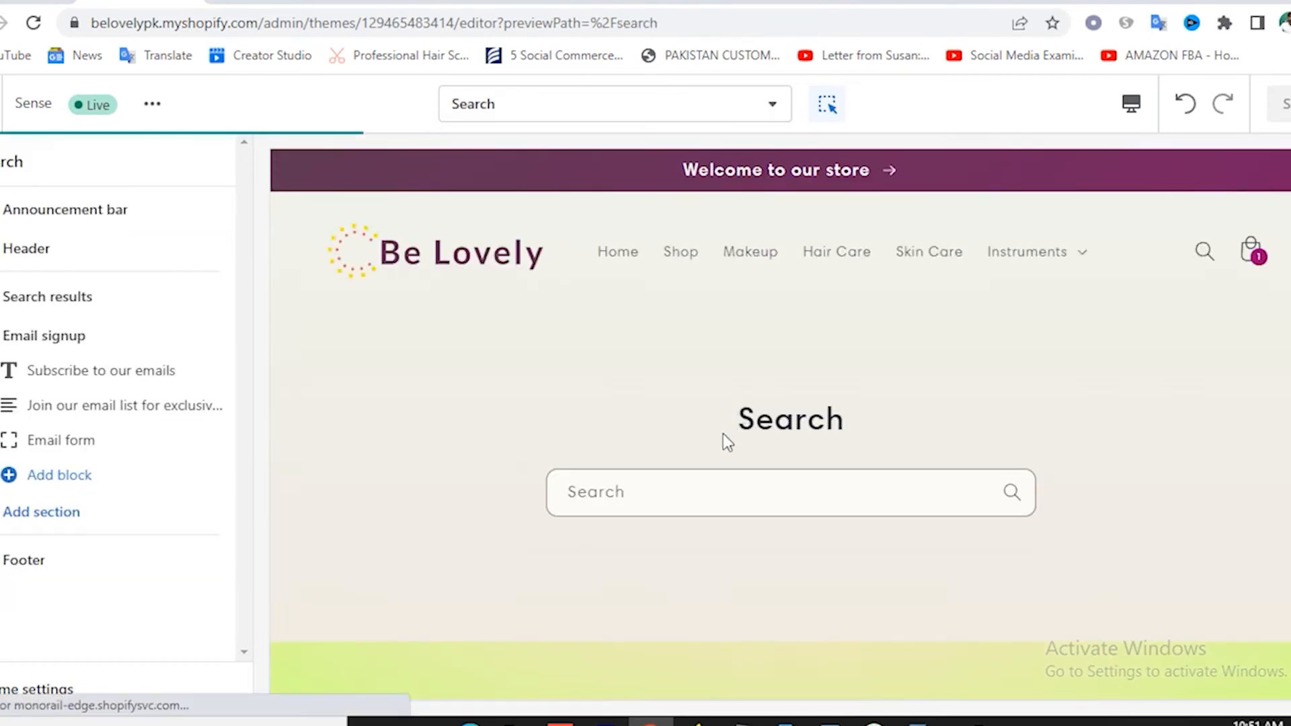
scroll(739, 451, "down", 4)
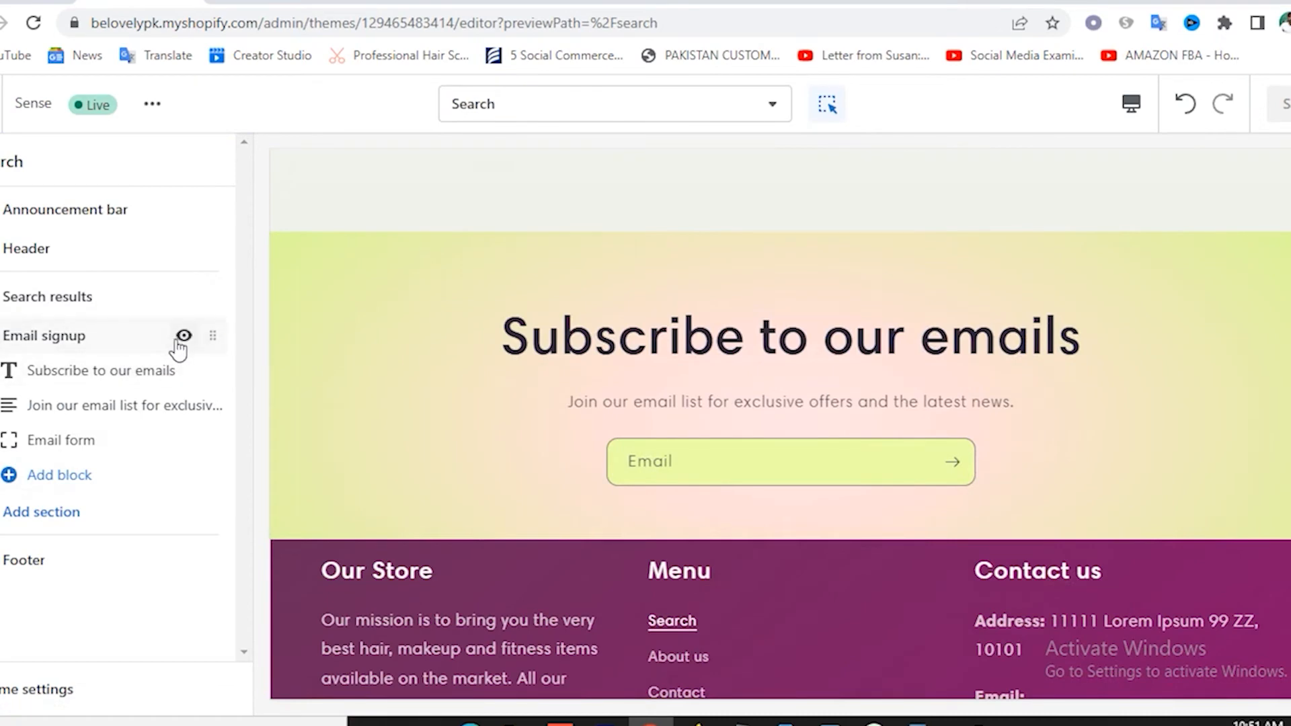
left_click(183, 337)
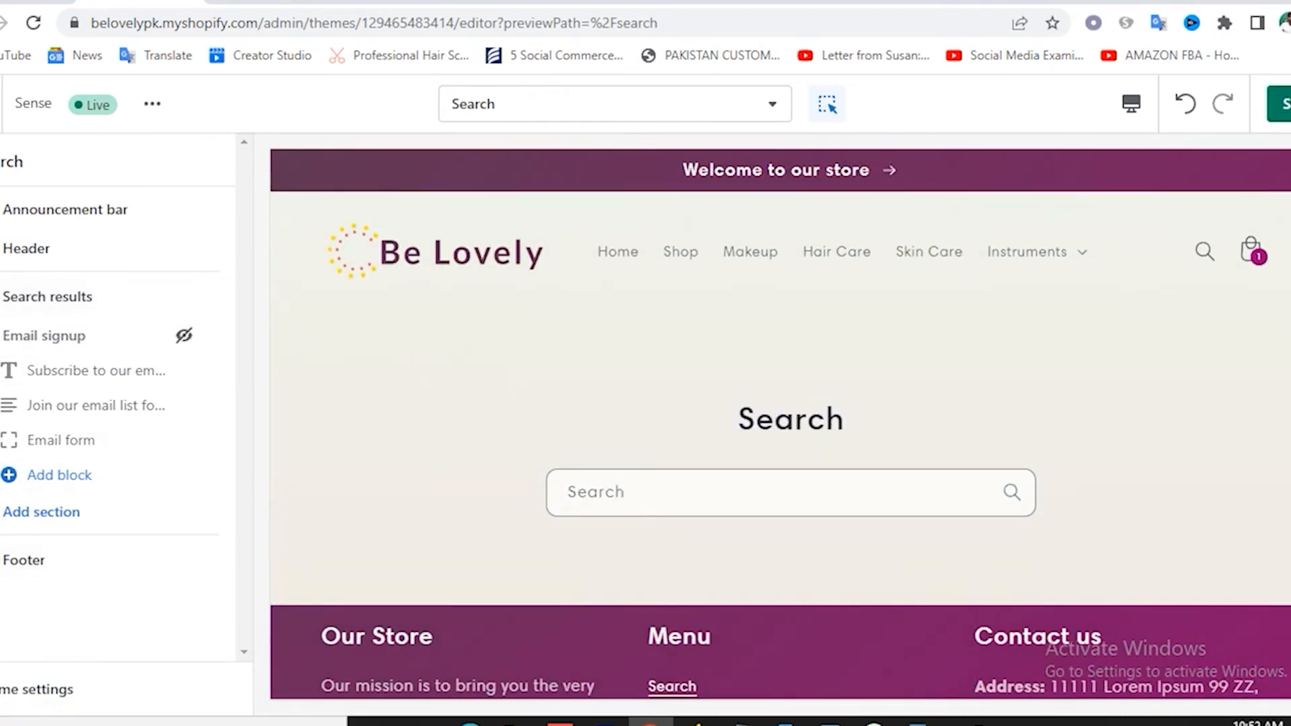
left_click(1286, 103)
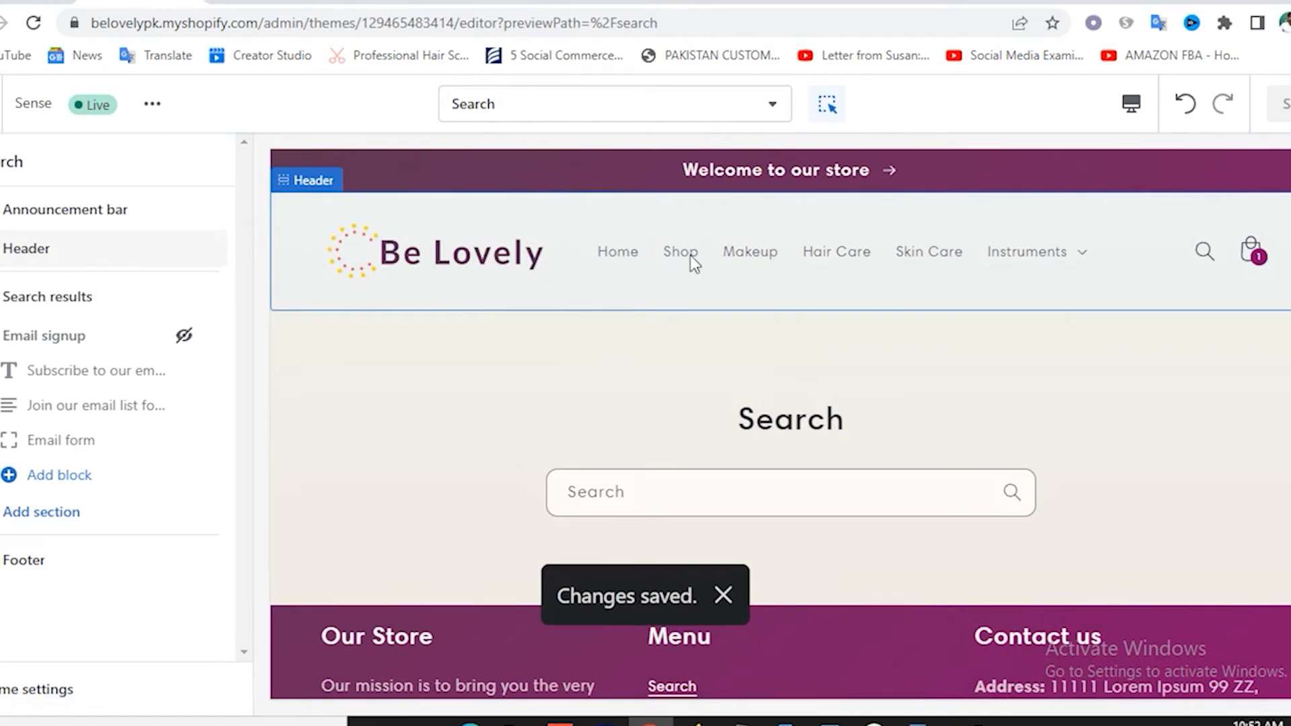
Open Online Store Preferences and enter the homepage title 'Be Lovely'.
left_click(2, 104)
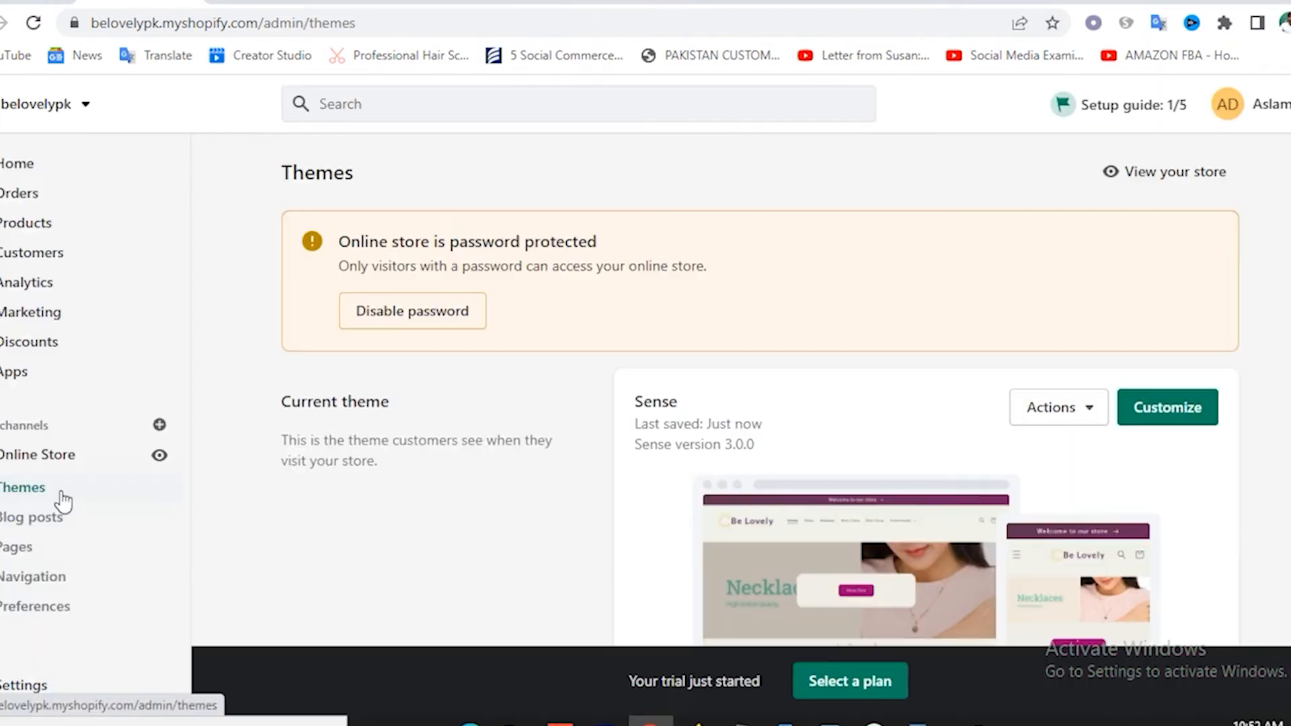
left_click(41, 611)
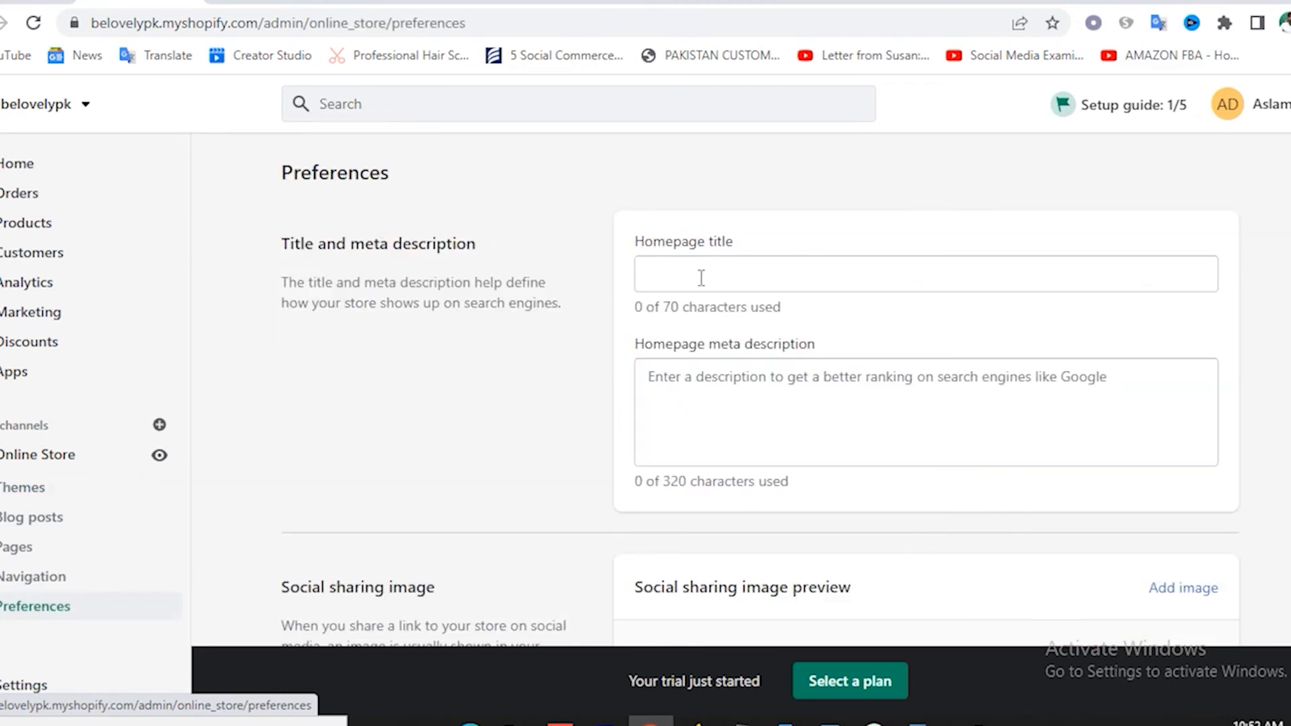
left_click(701, 277)
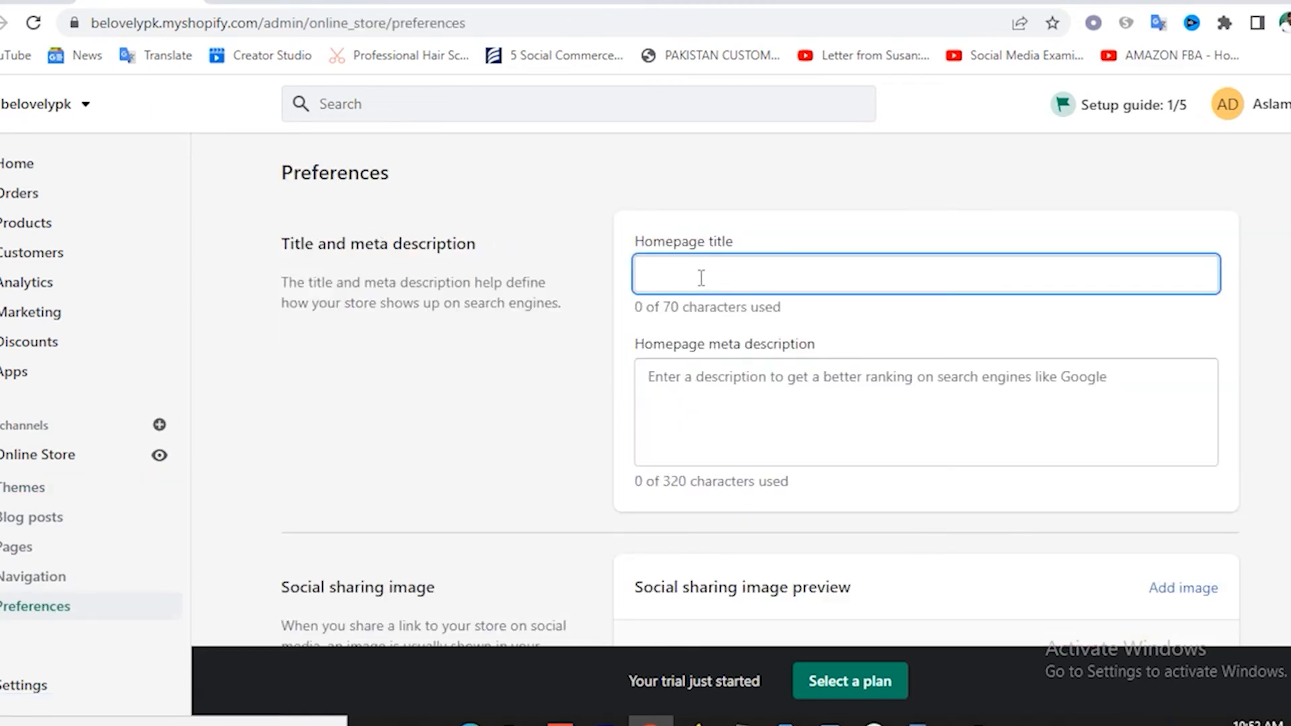
type("Be Lovely")
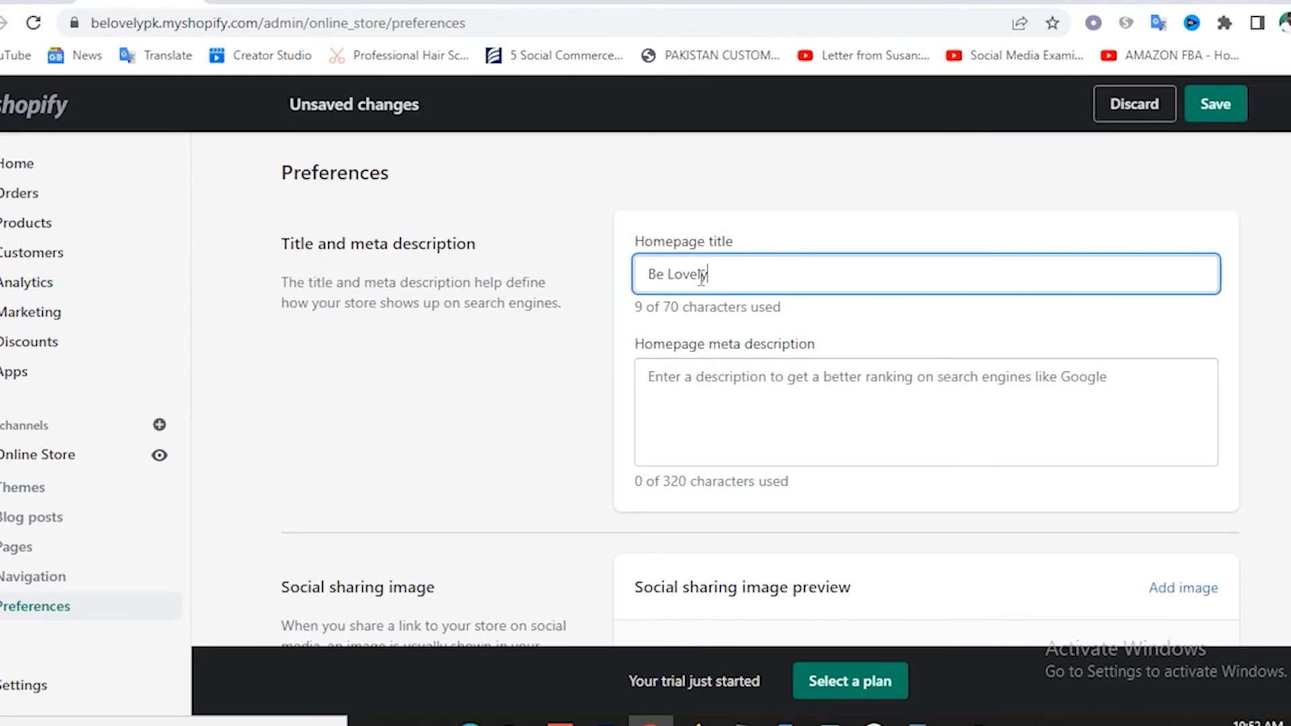
left_click(723, 401)
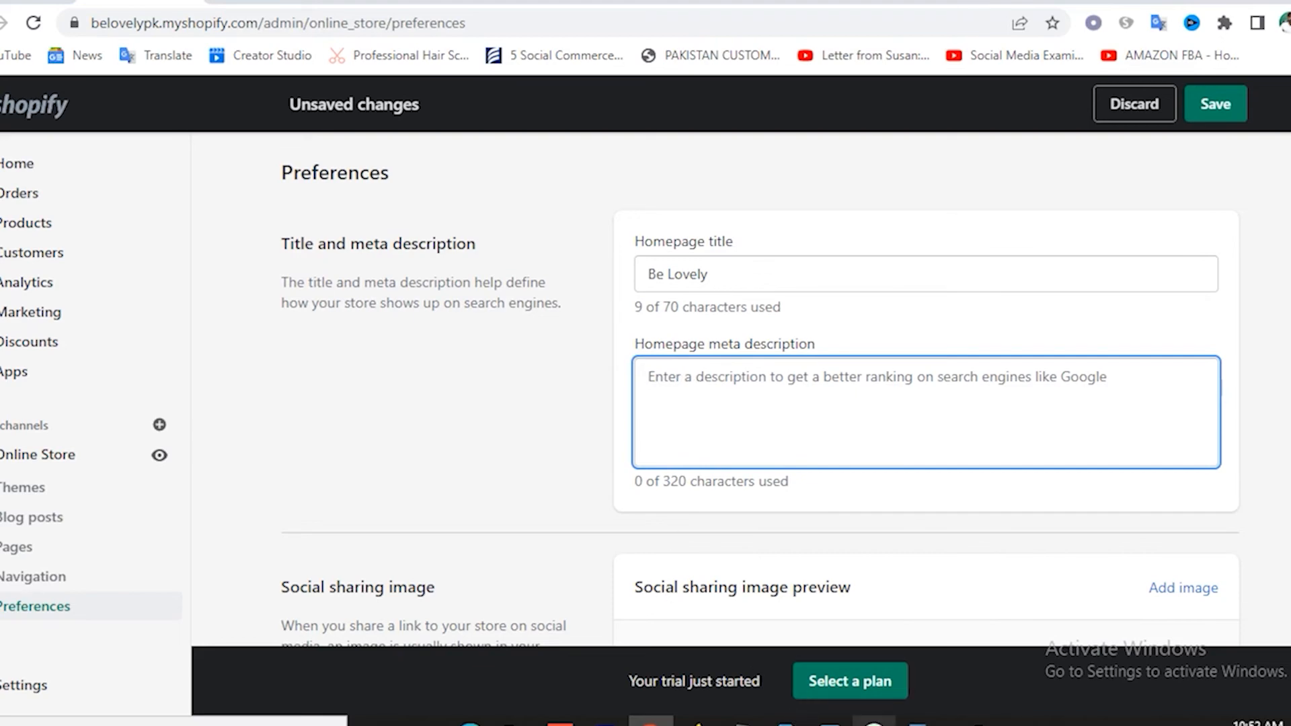
Copy the Our mission paragraph from WordPad for the homepage meta description.
left_click(918, 721)
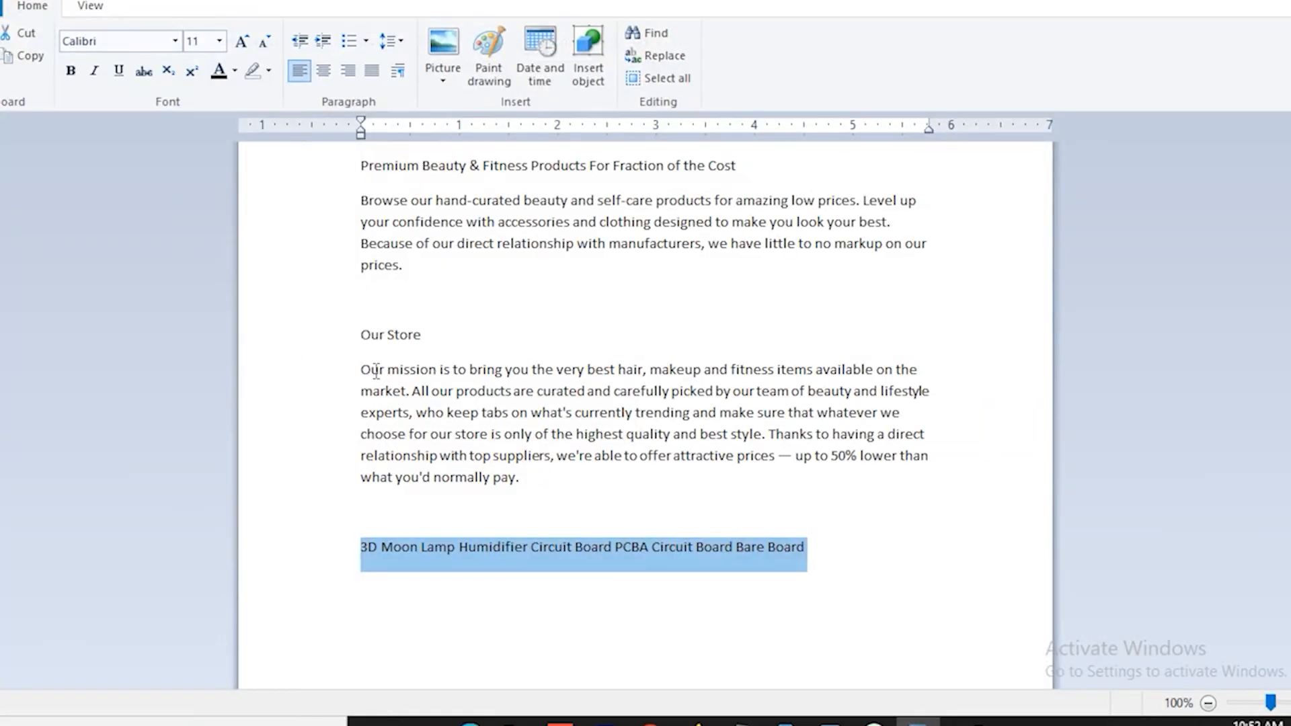
left_click_drag(362, 370, 584, 477)
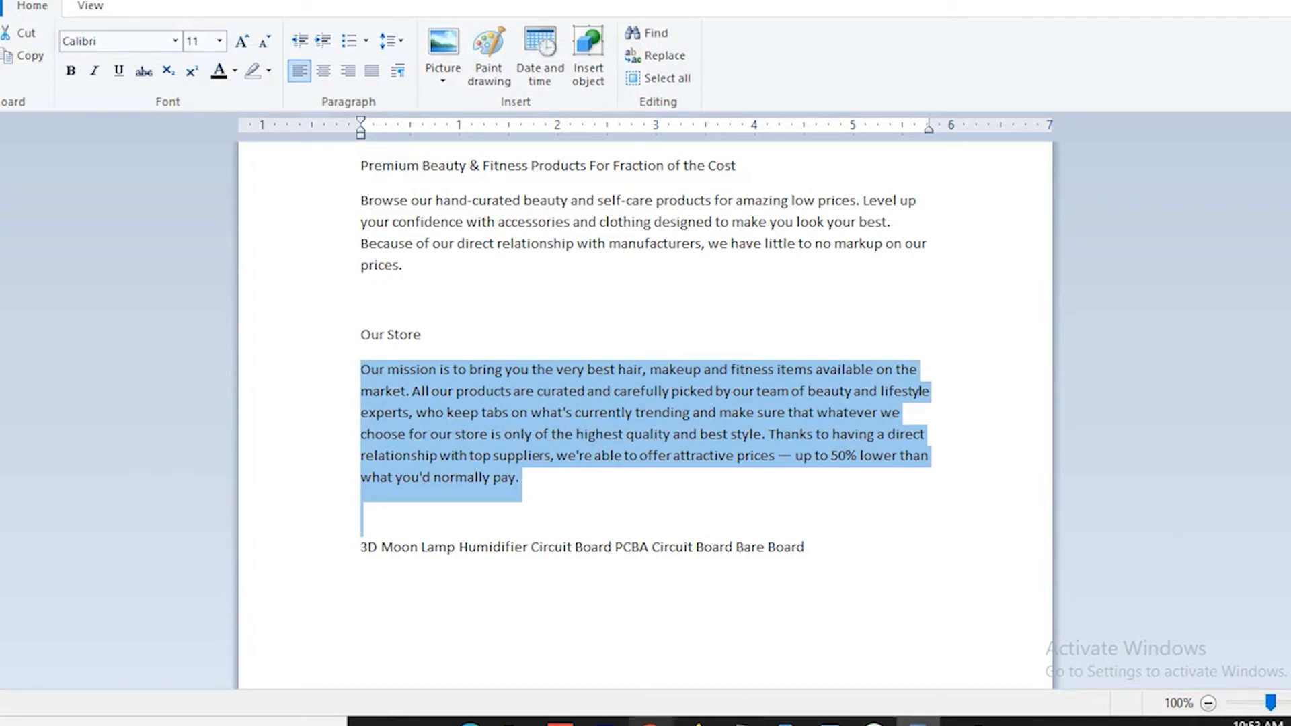
left_click(650, 722)
left_click(742, 400)
type("Our mission is to bring you the very best hair, makeup and fitness items available on the market. All our products are curated and carefully picked by our team of beauty and lifestyle experts, who keep tabs on what's currently trending and make sure that whatever we choose for our store is only of the highest quality a")
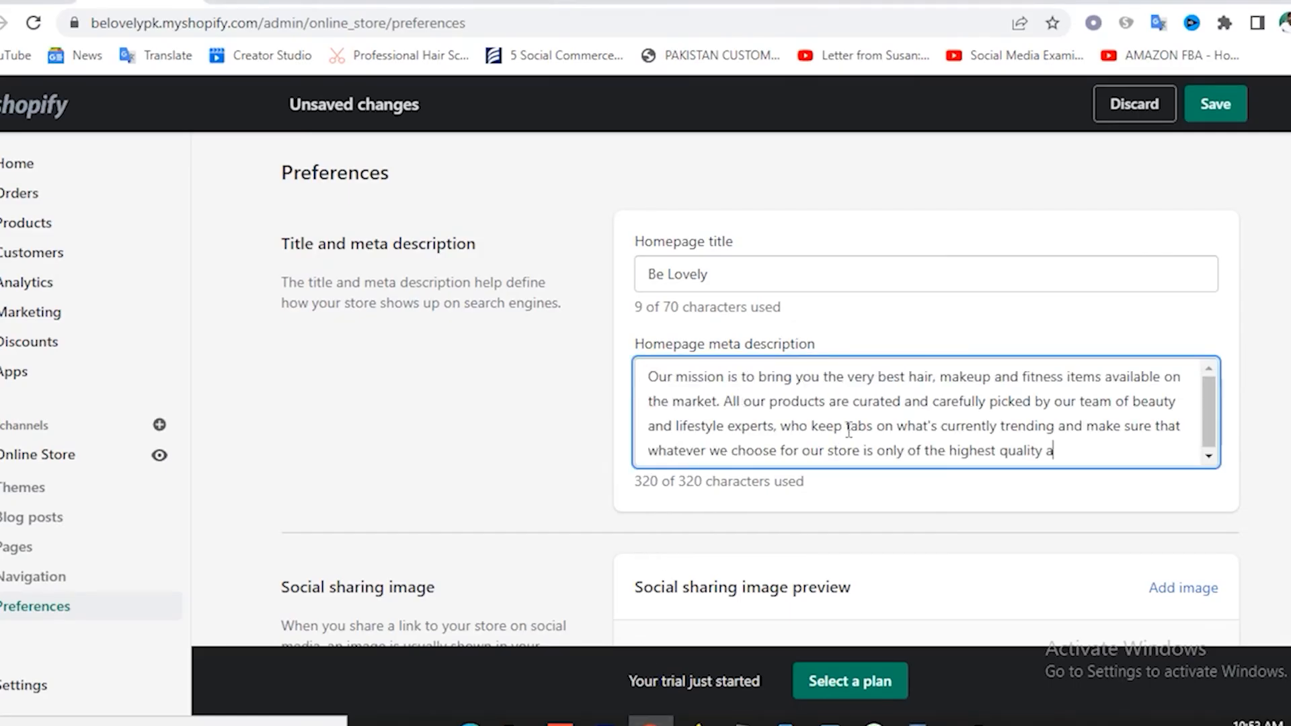
scroll(915, 478, "down", 3)
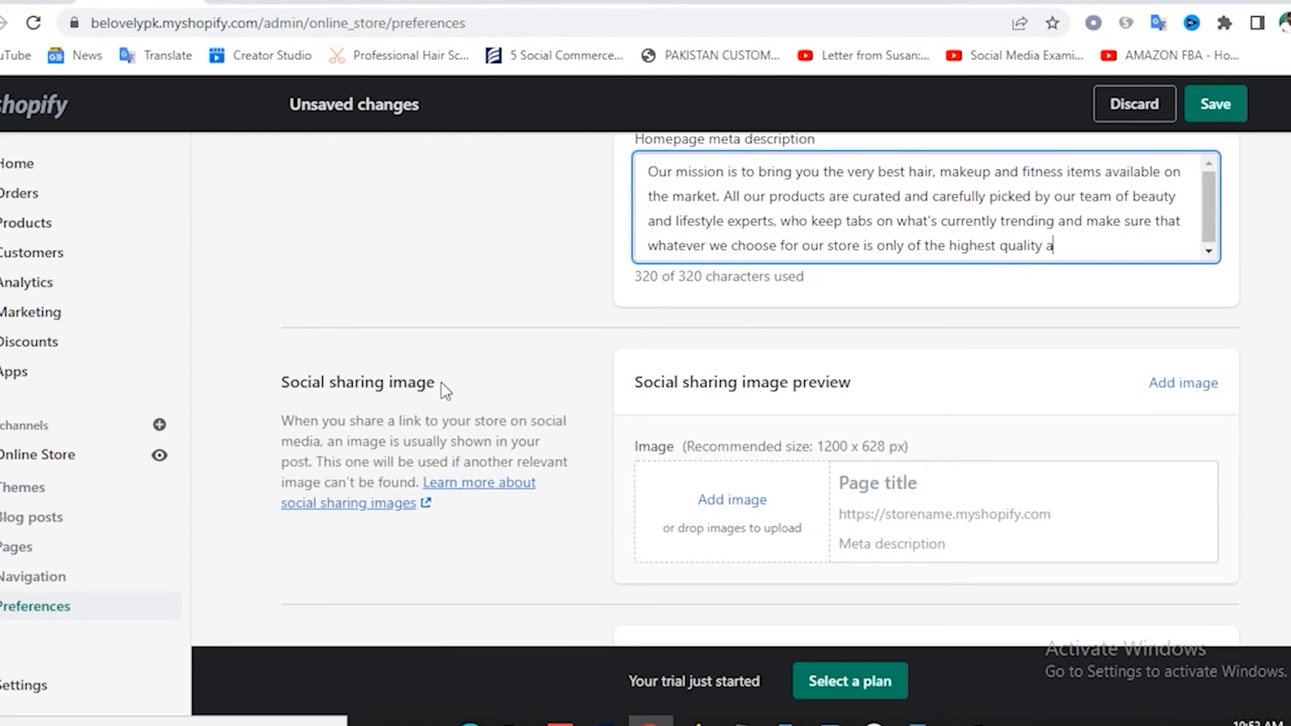
scroll(810, 547, "down", 3)
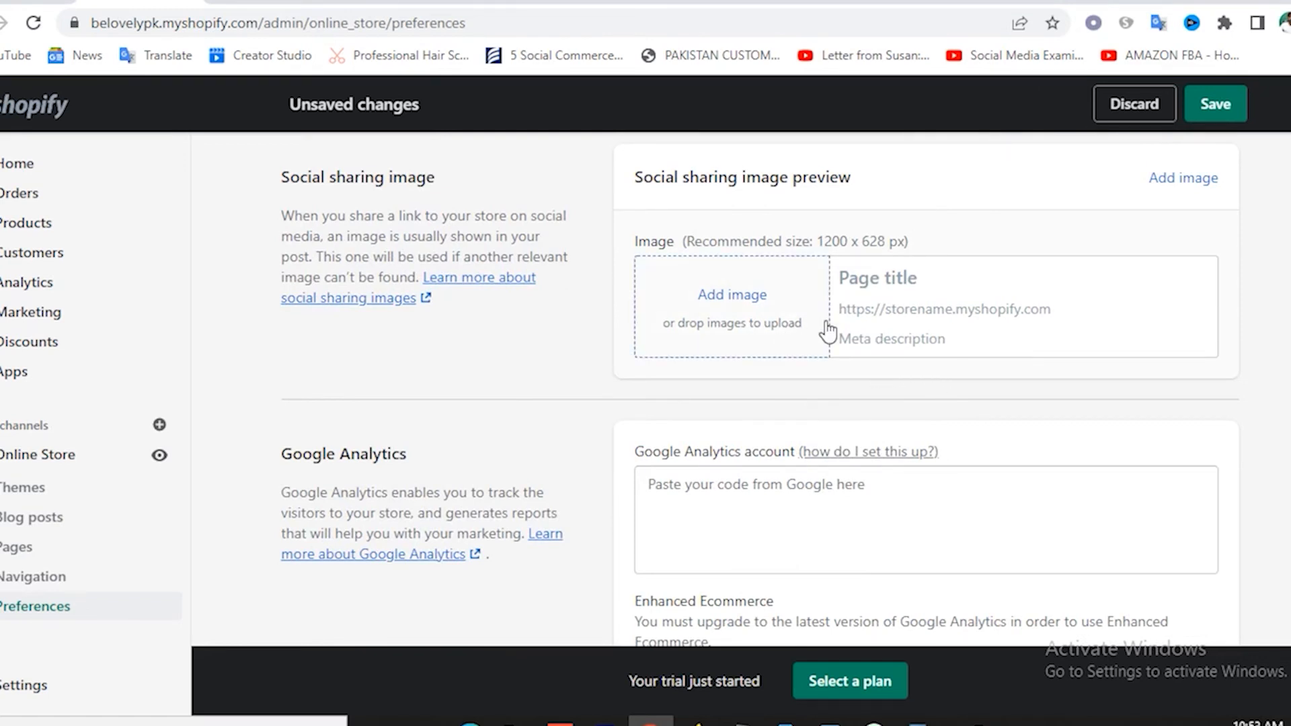
scroll(693, 329, "down", 2)
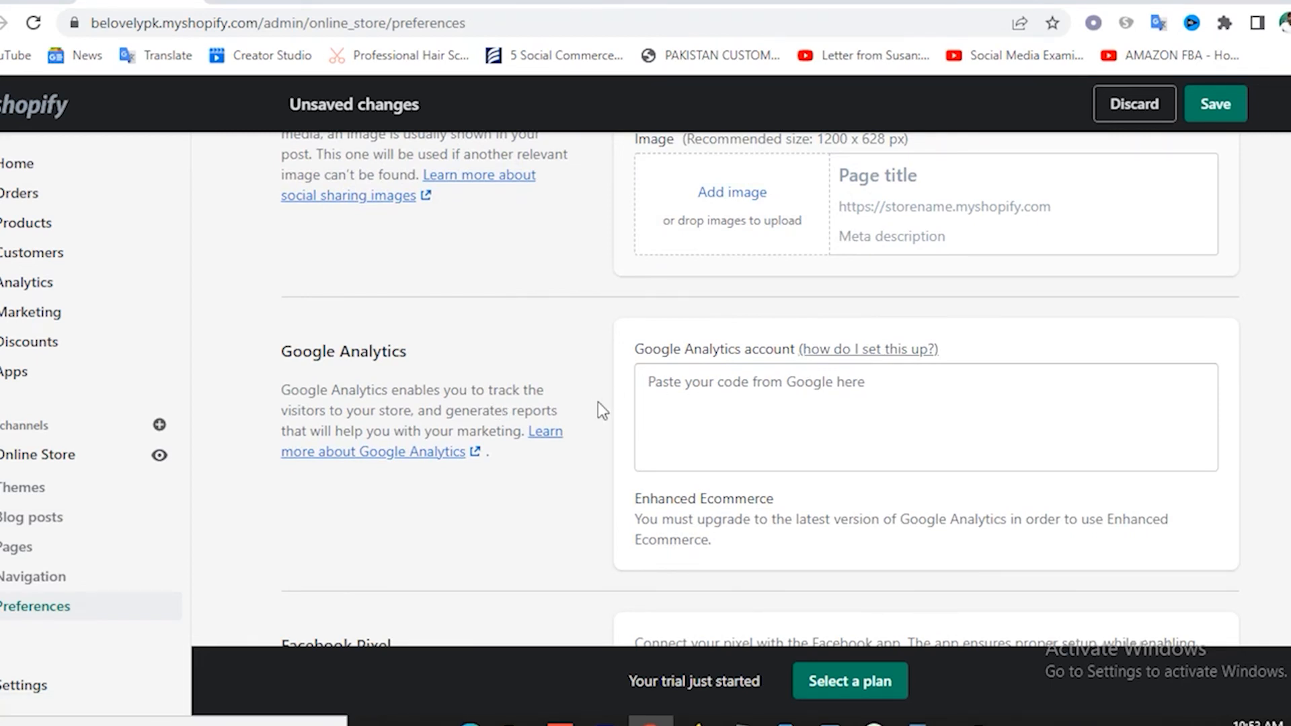
scroll(598, 402, "down", 2)
scroll(599, 406, "down", 4)
scroll(671, 346, "up", 4)
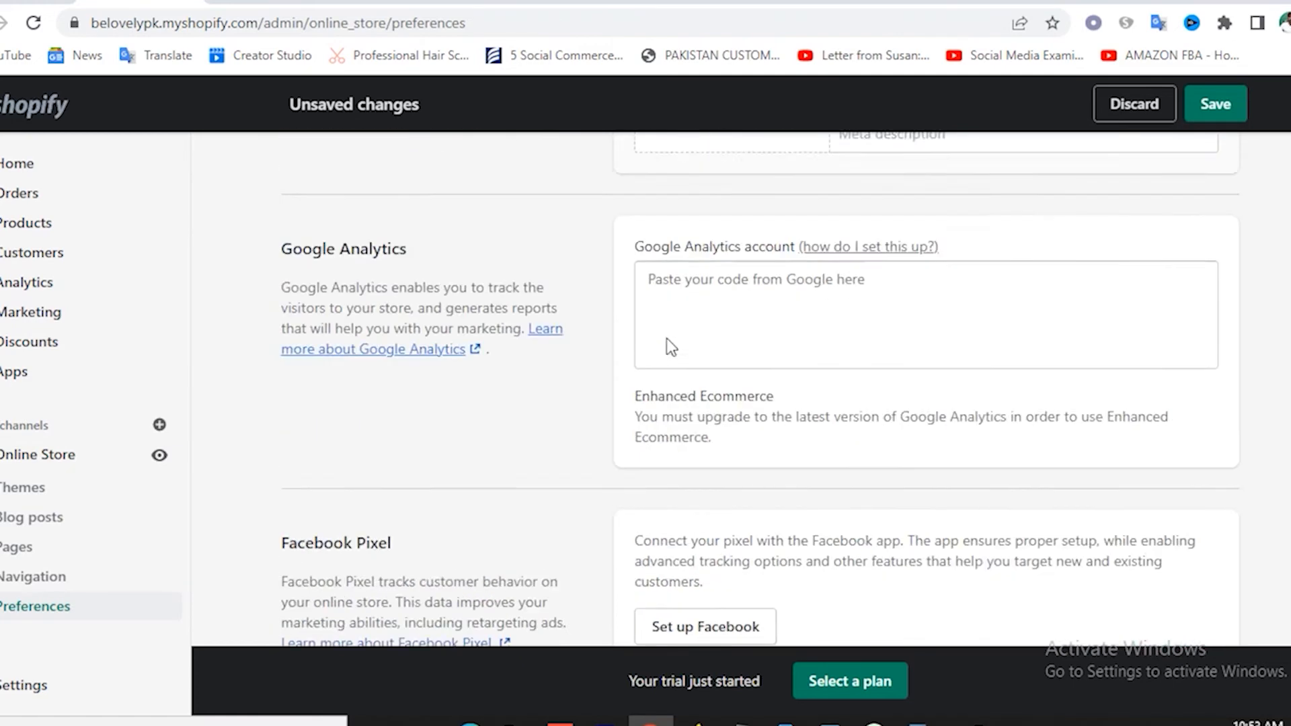
scroll(671, 346, "up", 2)
scroll(559, 424, "down", 4)
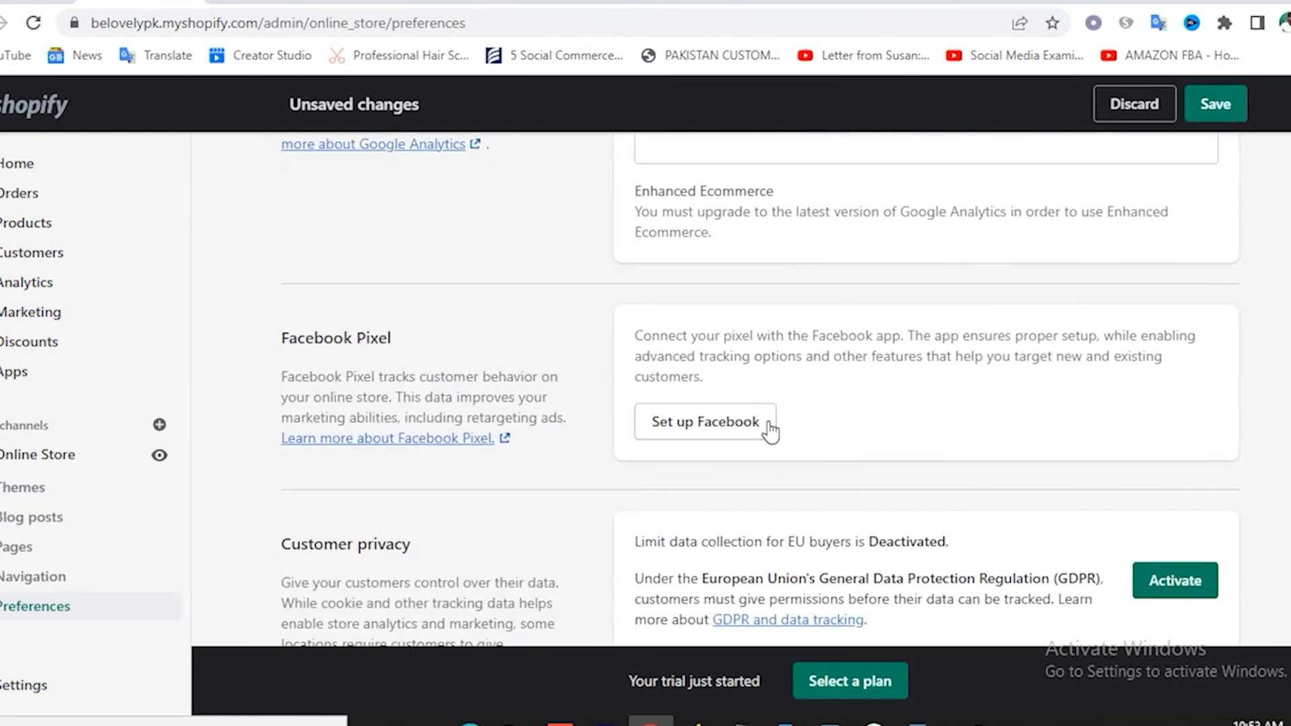
scroll(794, 430, "down", 3)
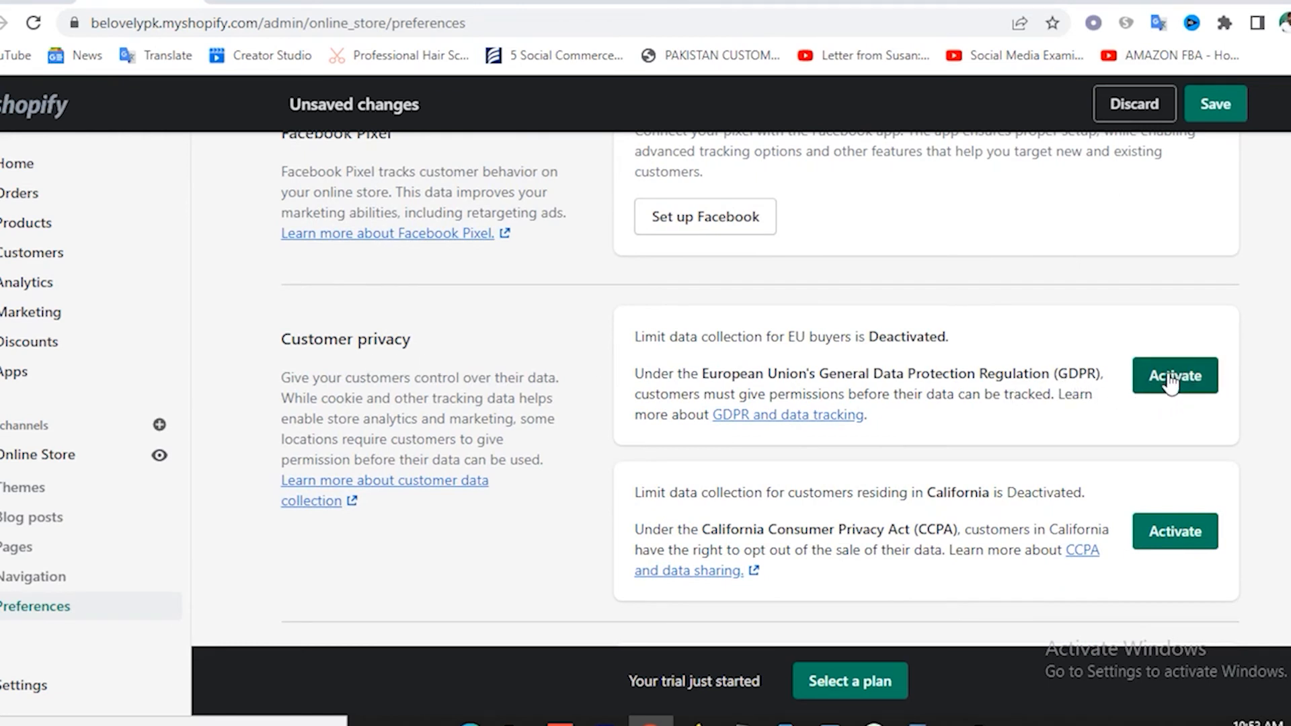
scroll(1177, 387, "down", 4)
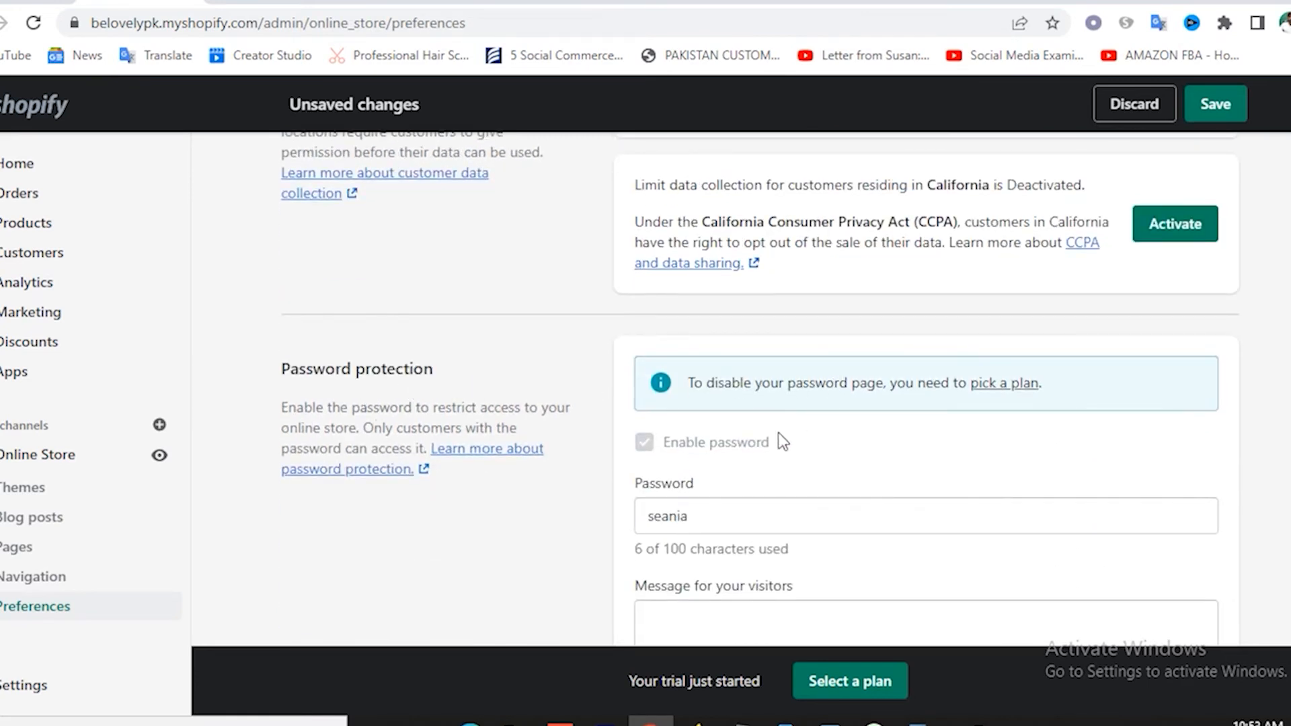
scroll(779, 434, "down", 1)
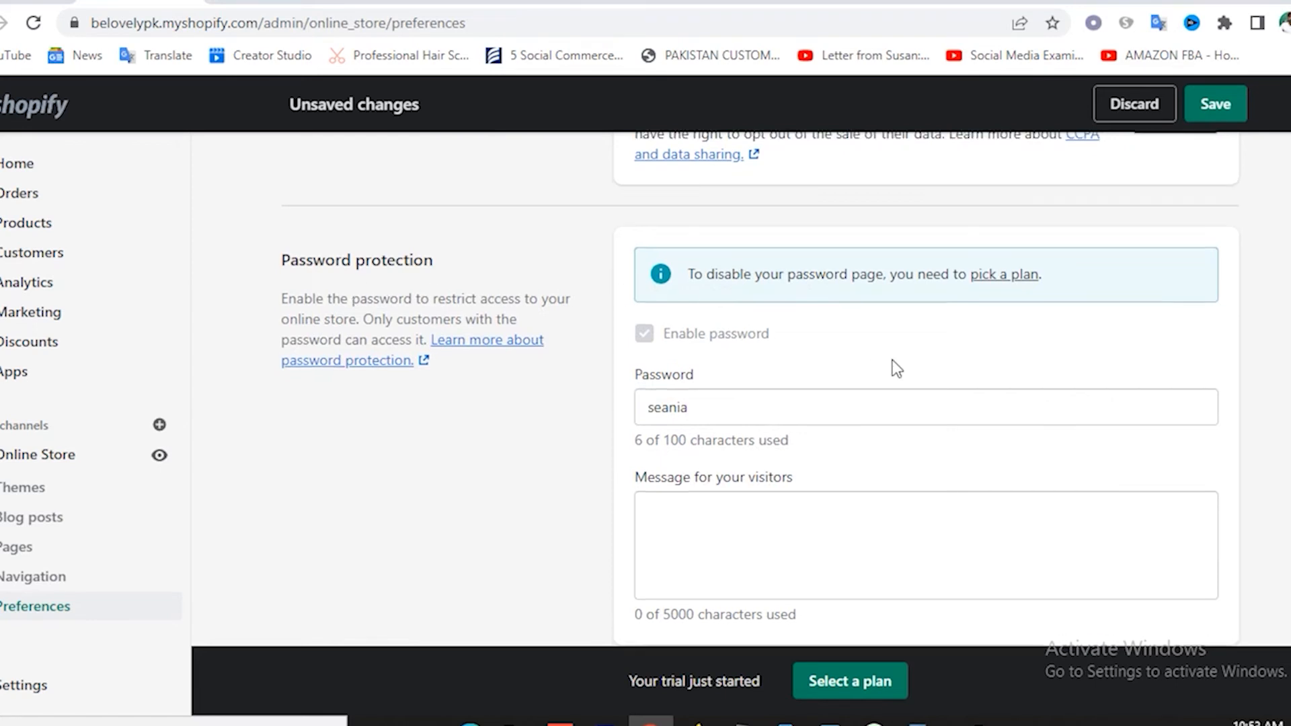
scroll(893, 361, "down", 4)
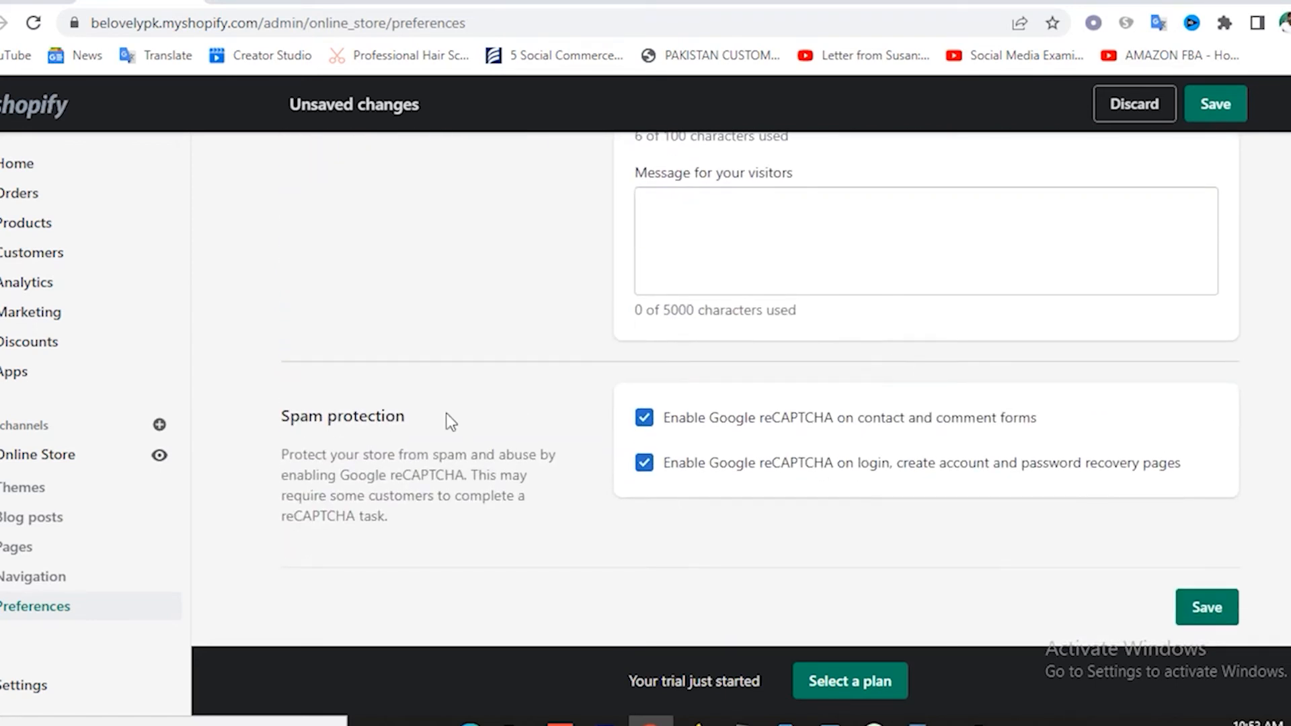
Save the Online Store Preferences and go to Settings > Store details.
left_click(1207, 614)
scroll(705, 401, "up", 18)
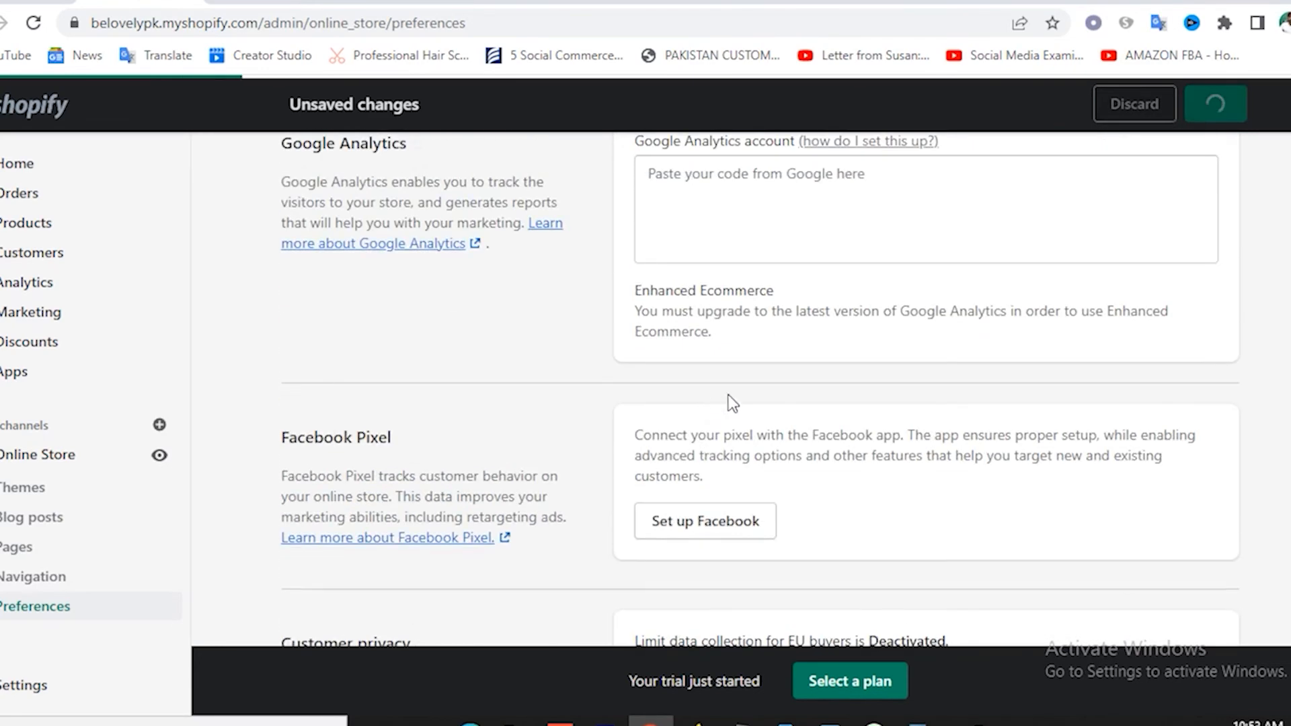
scroll(791, 377, "up", 3)
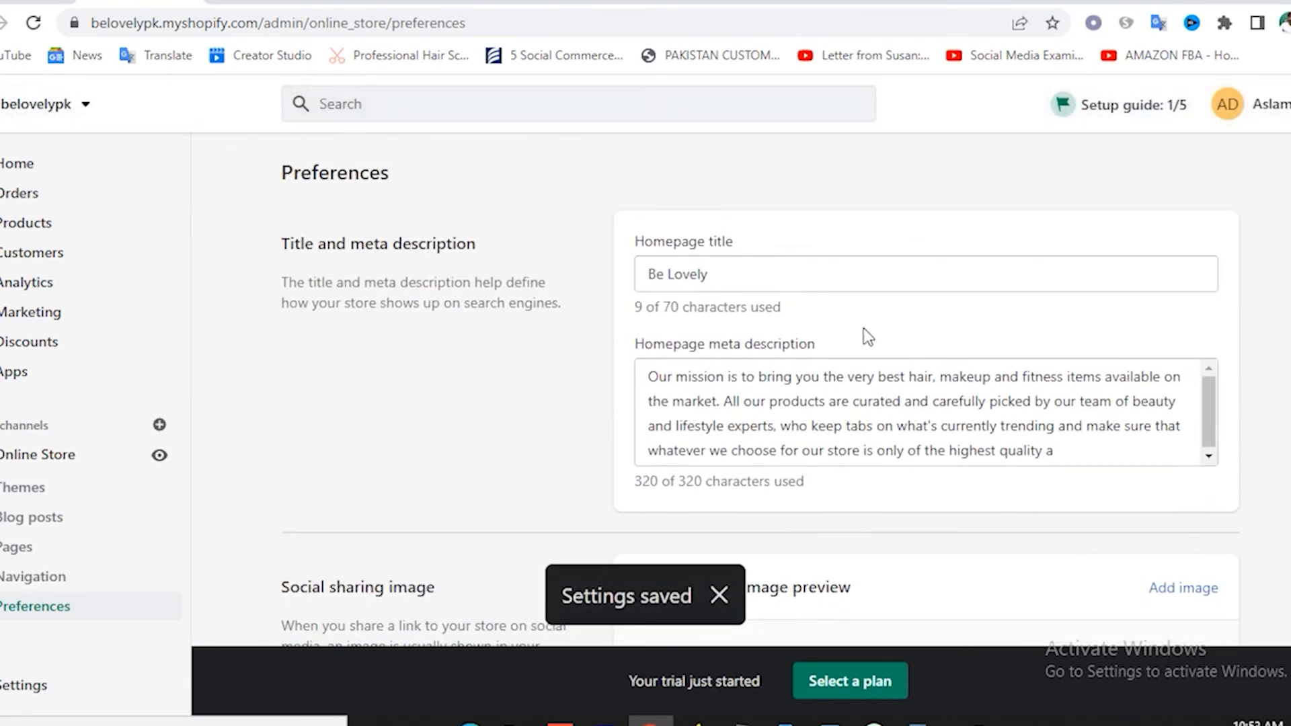
scroll(541, 350, "down", 15)
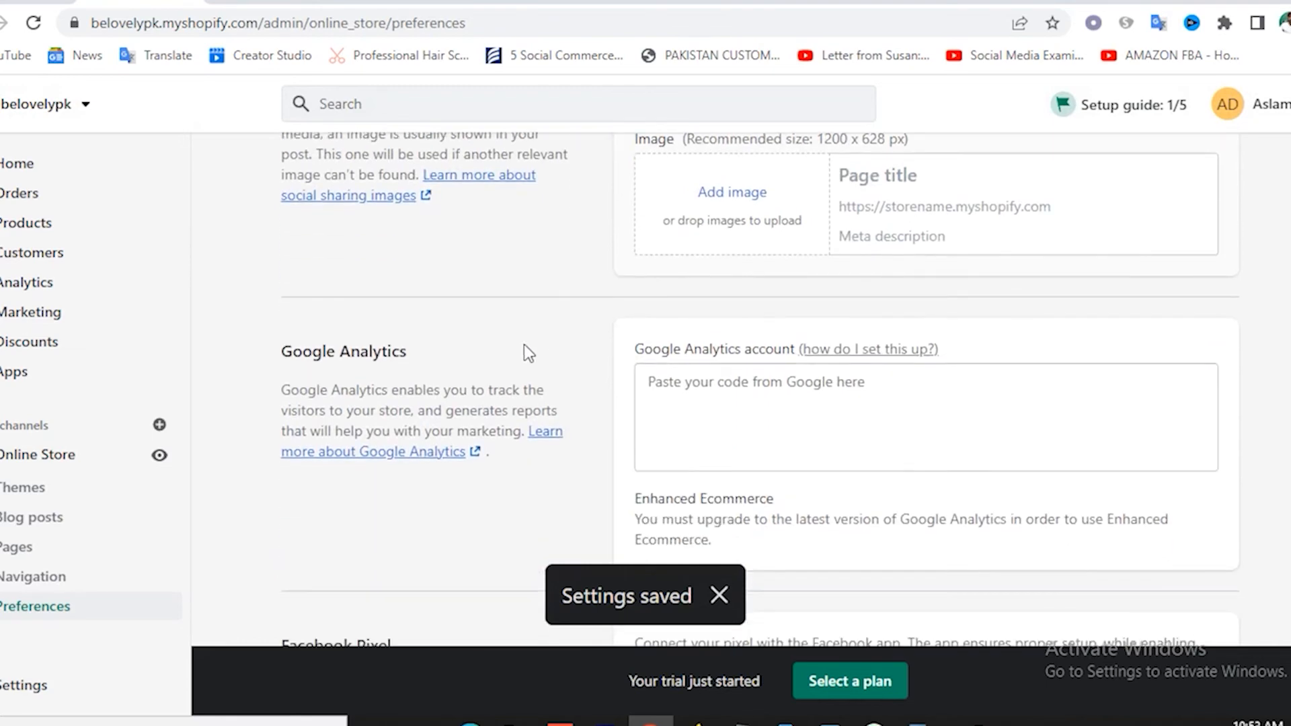
scroll(434, 427, "up", 6)
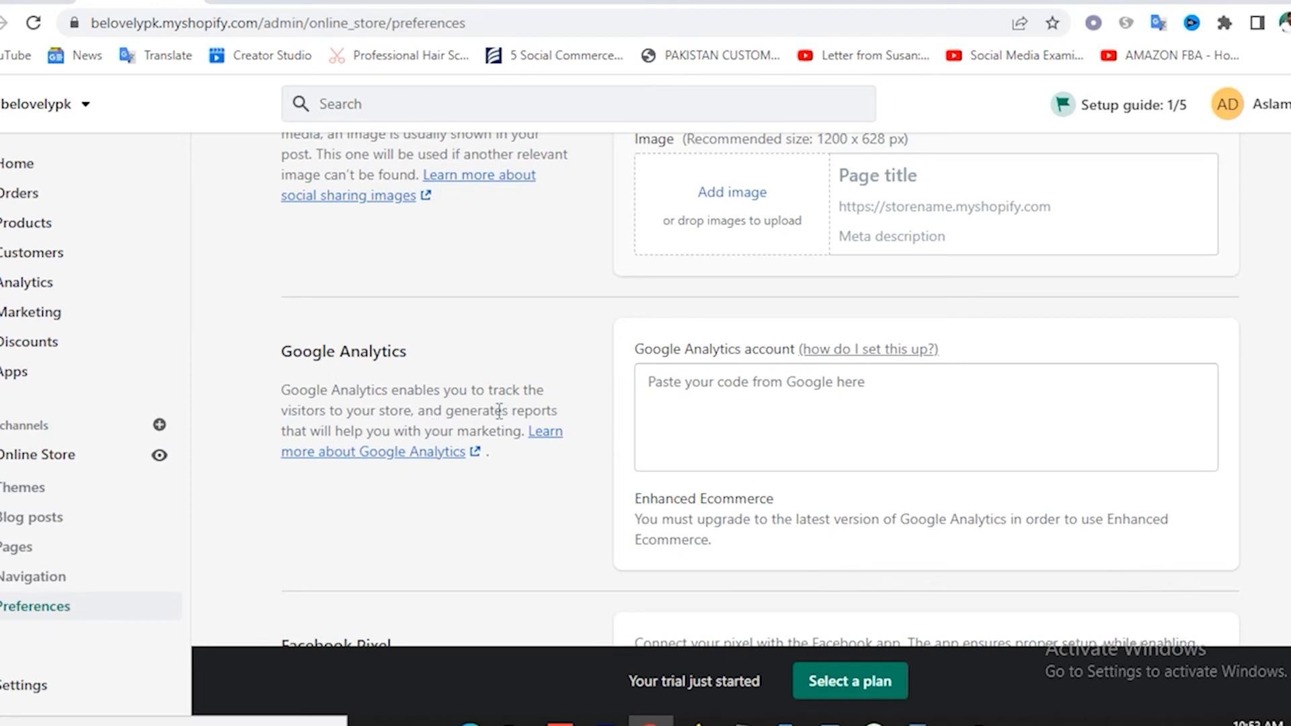
left_click(26, 683)
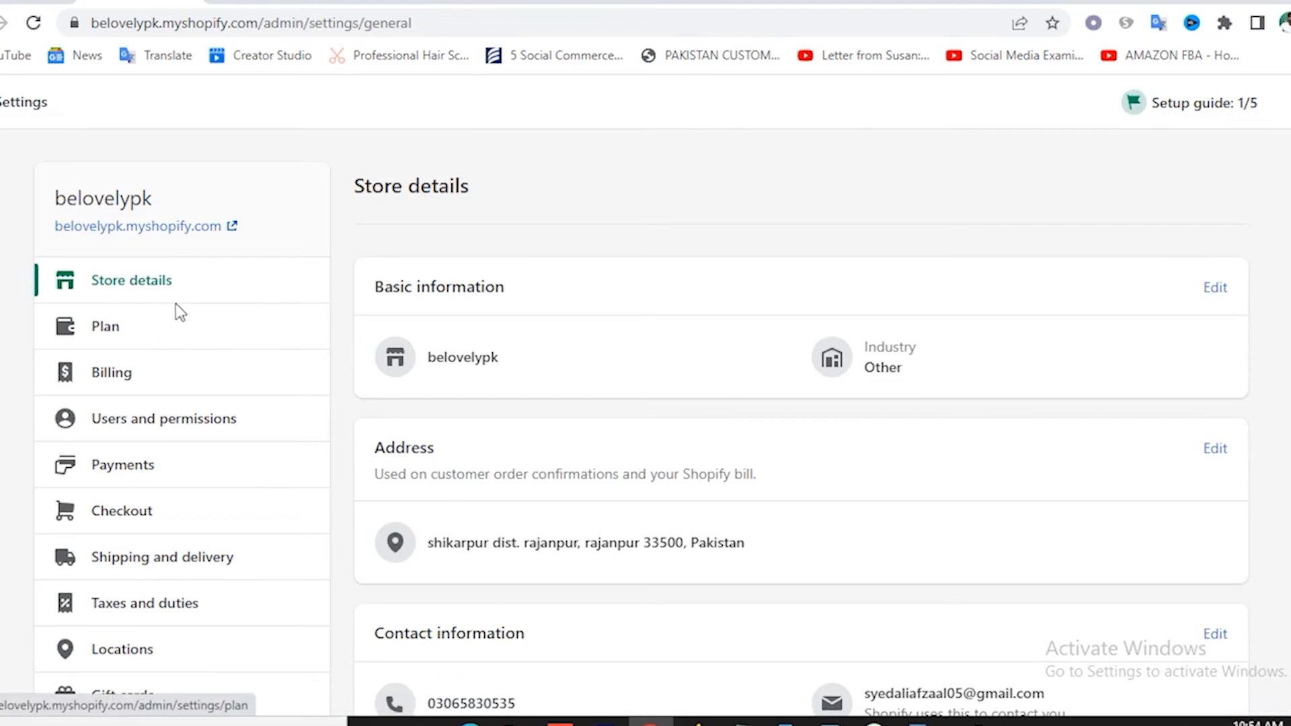
Change the store currency from Pakistani rupees to US dollars (USD).
scroll(740, 381, "down", 5)
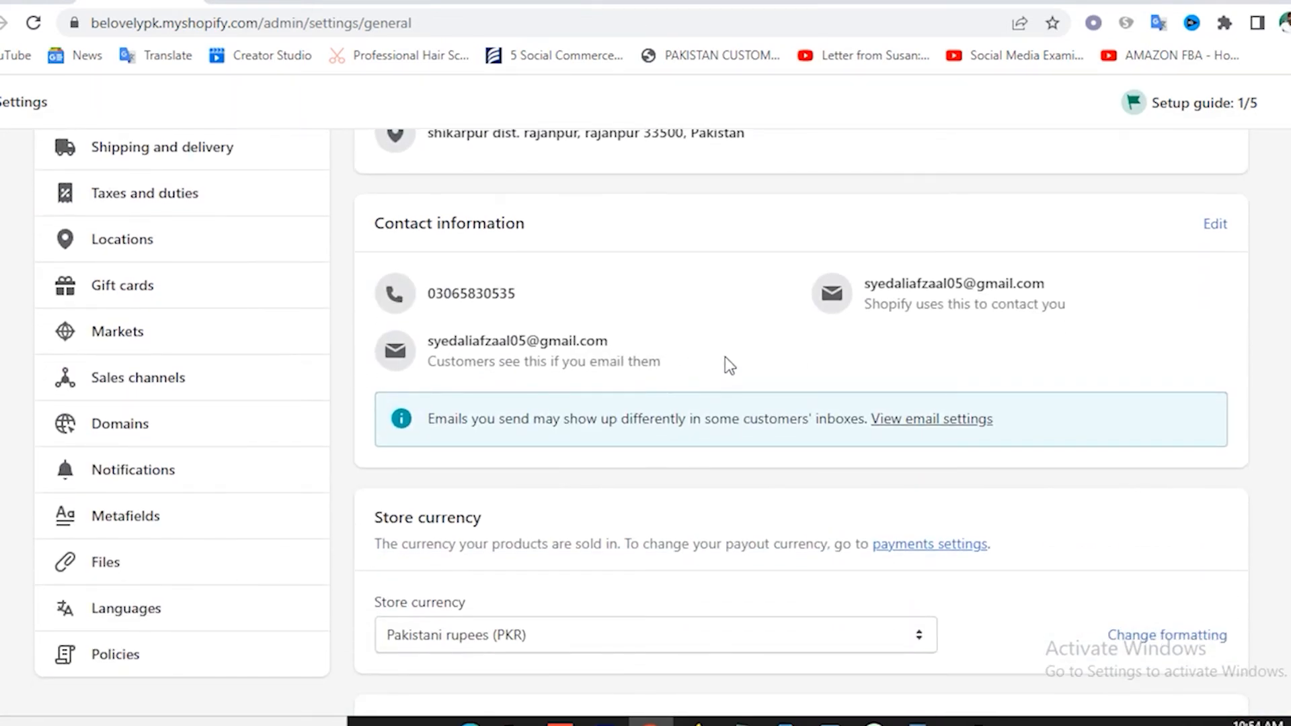
scroll(726, 360, "down", 3)
scroll(623, 410, "down", 3)
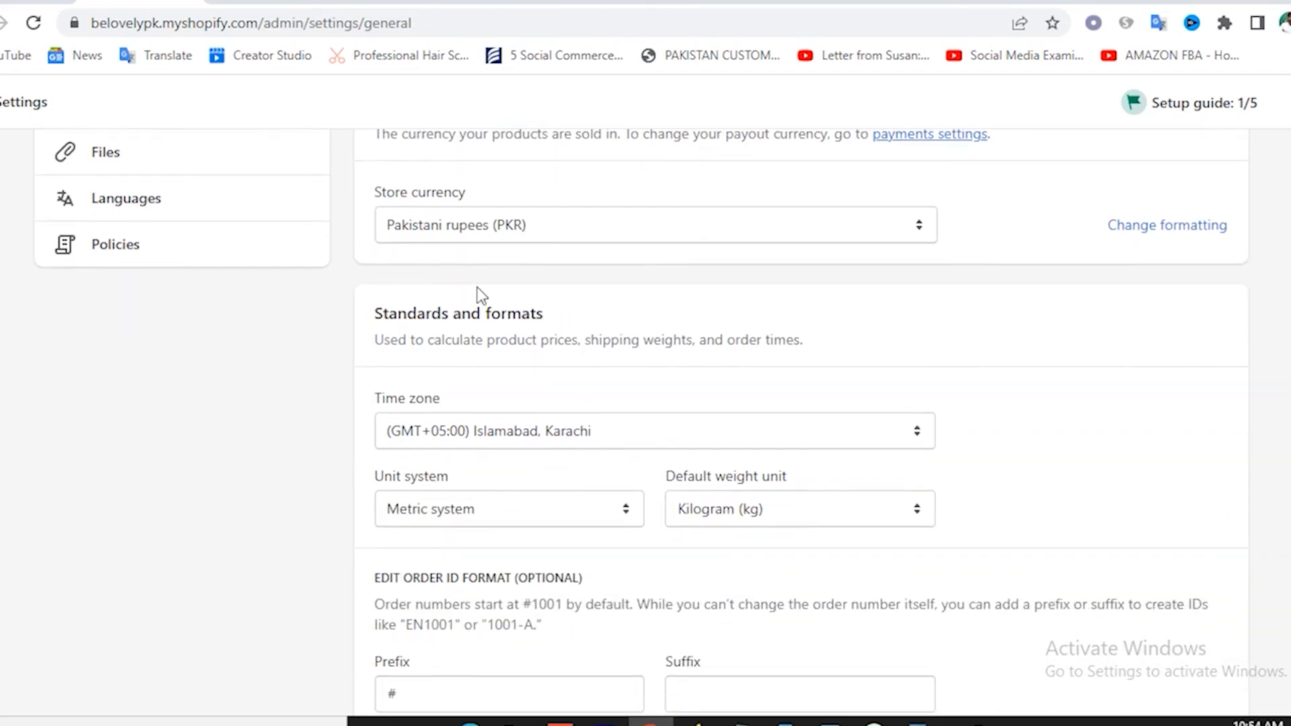
scroll(571, 376, "up", 3)
left_click(563, 438)
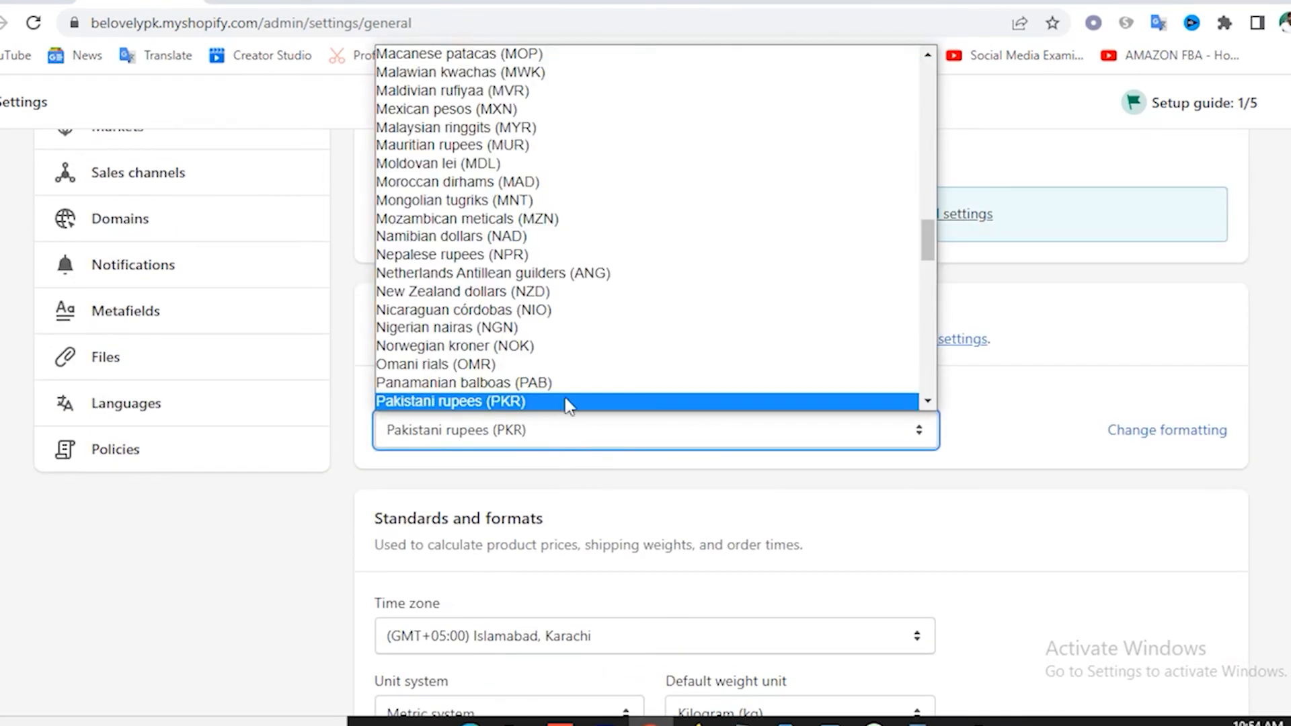
scroll(632, 235, "up", 20)
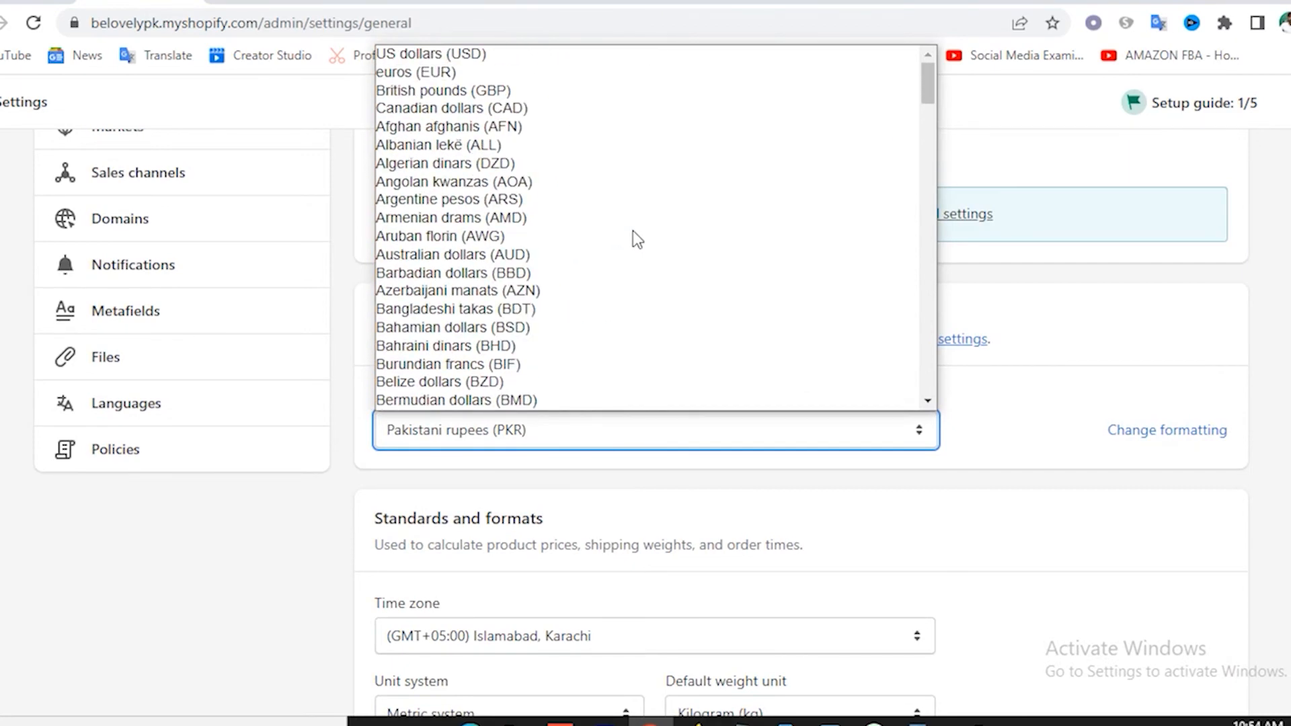
left_click(501, 55)
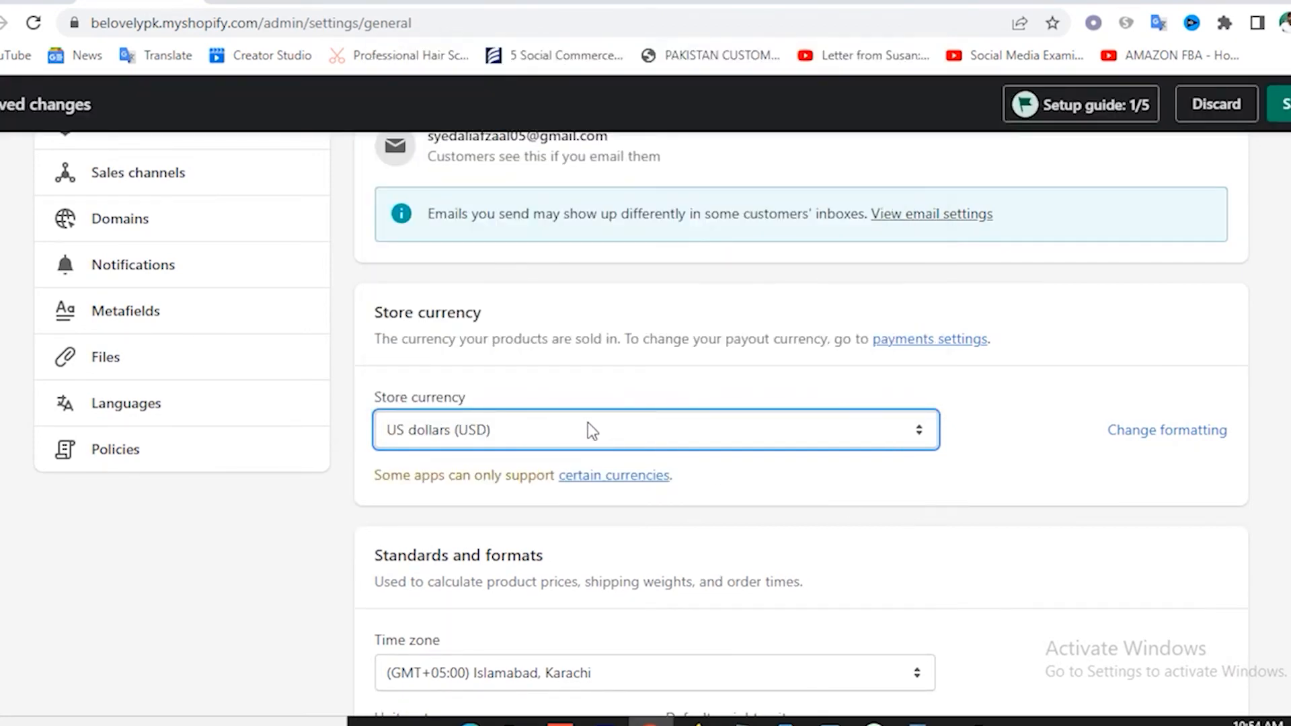
Keep the store time zone set to Islamabad, Karachi.
scroll(665, 356, "down", 5)
left_click(614, 308)
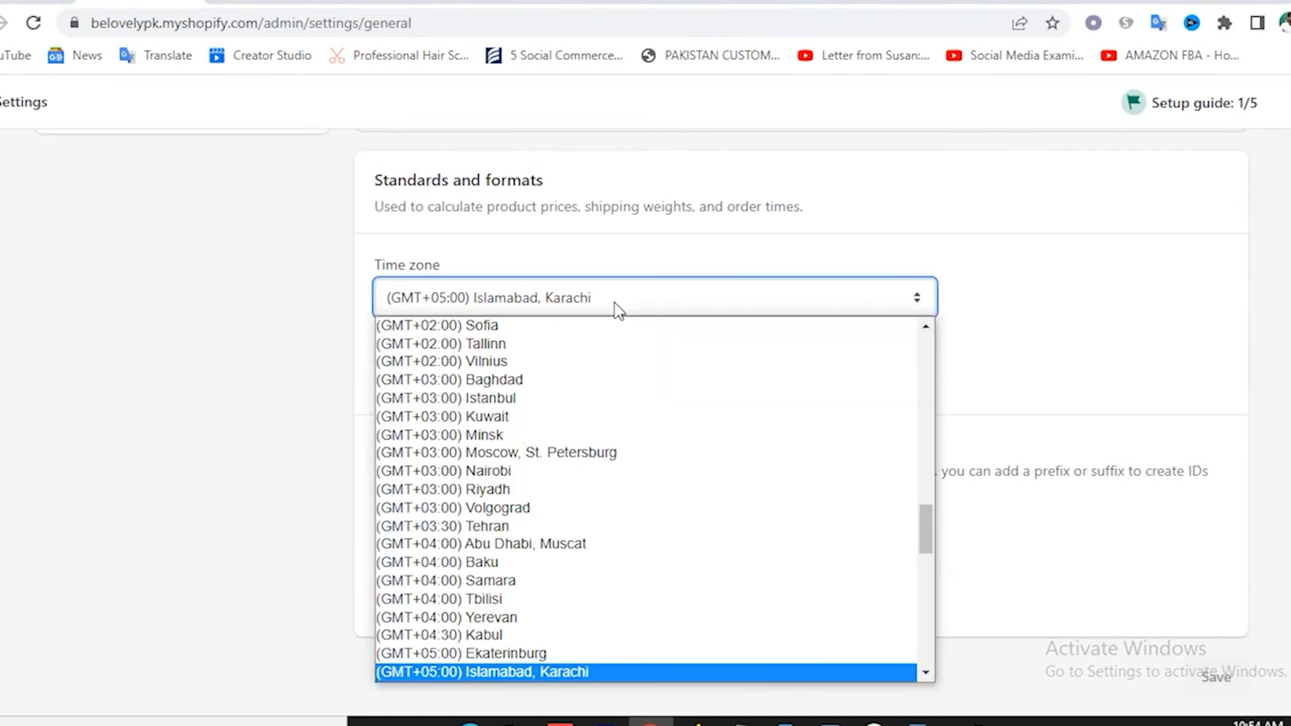
left_click(616, 309)
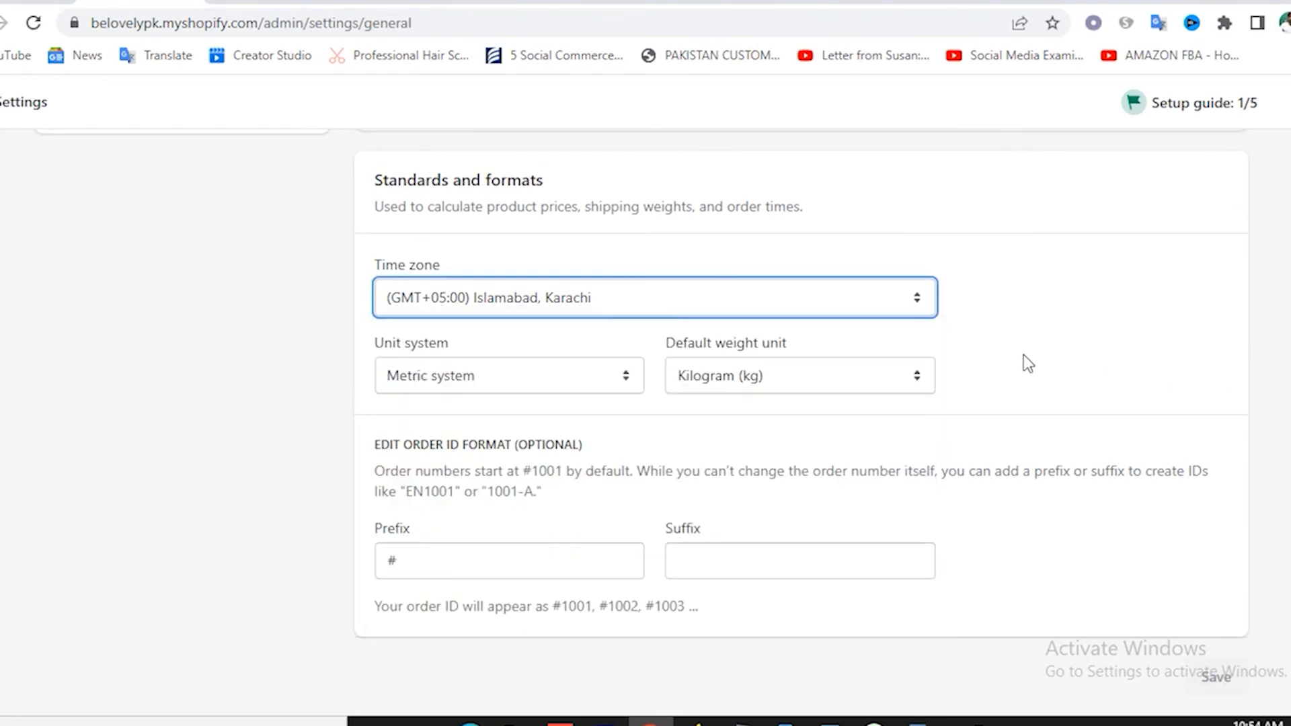
left_click(490, 304)
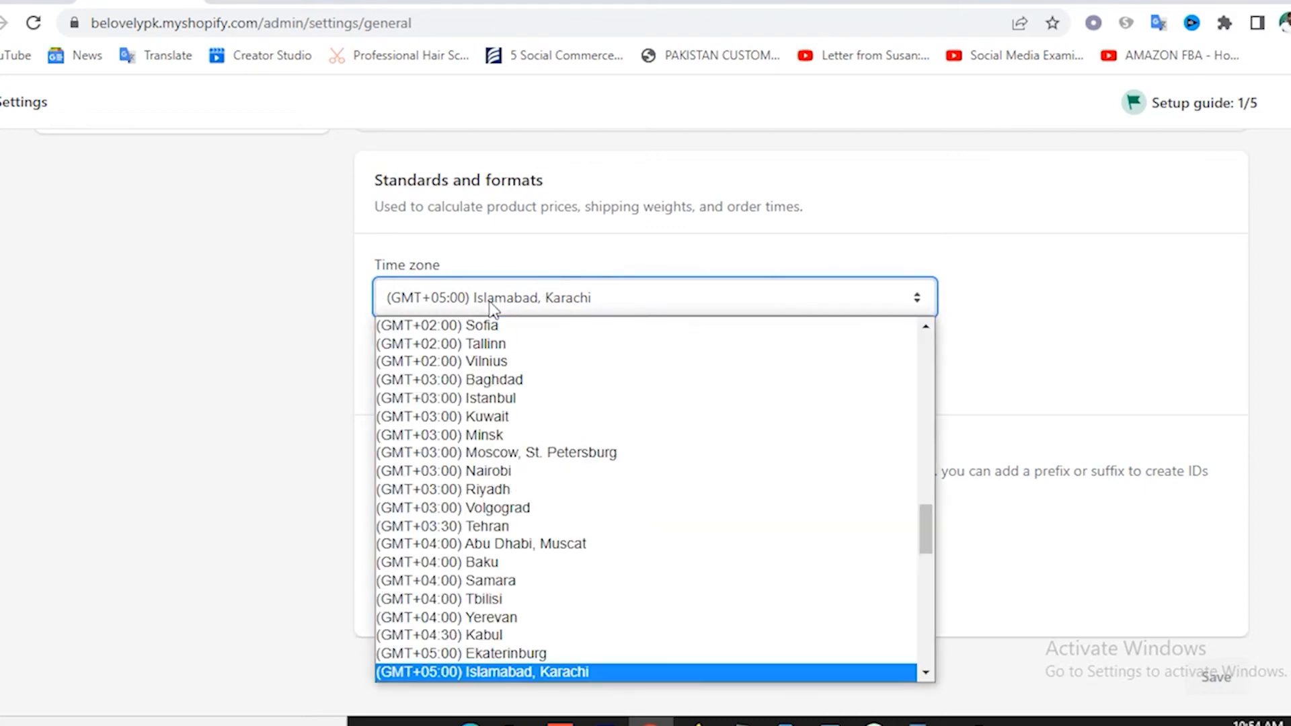
left_click(491, 304)
scroll(266, 333, "up", 12)
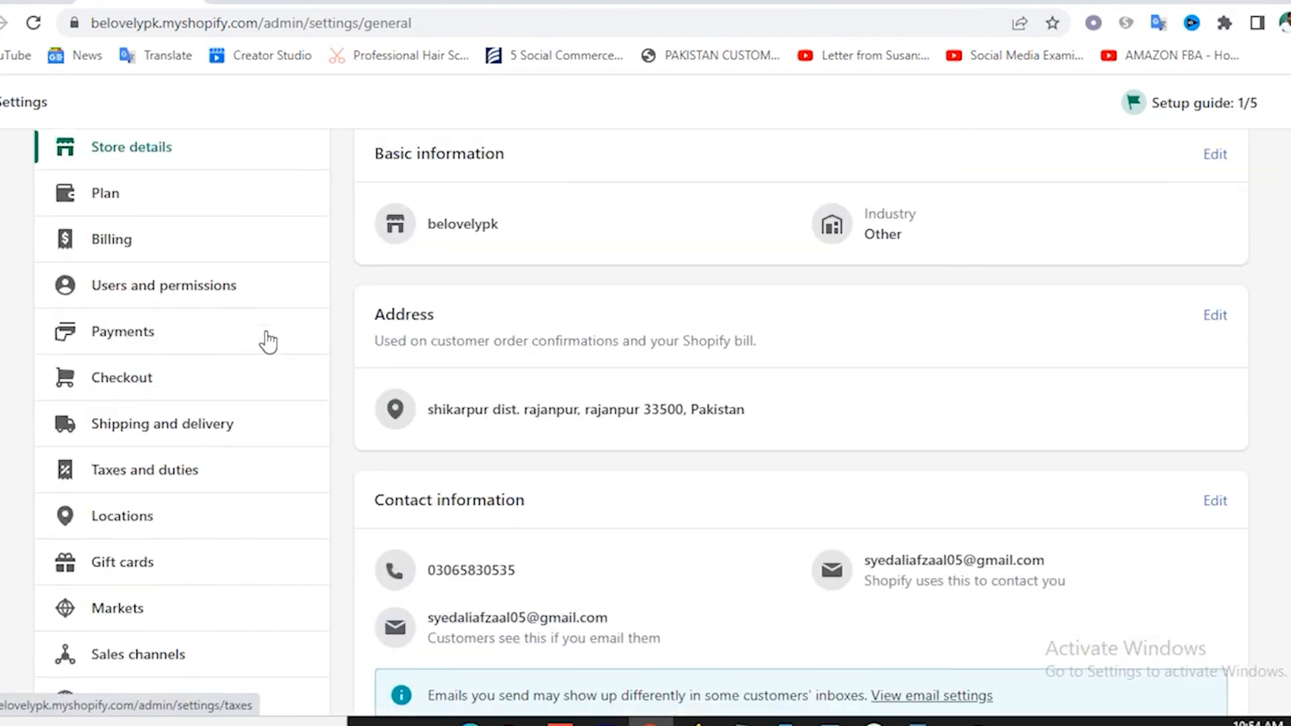
scroll(268, 342, "up", 3)
Open the Plan page and review the trial days remaining and no-payment-method notes.
left_click(121, 336)
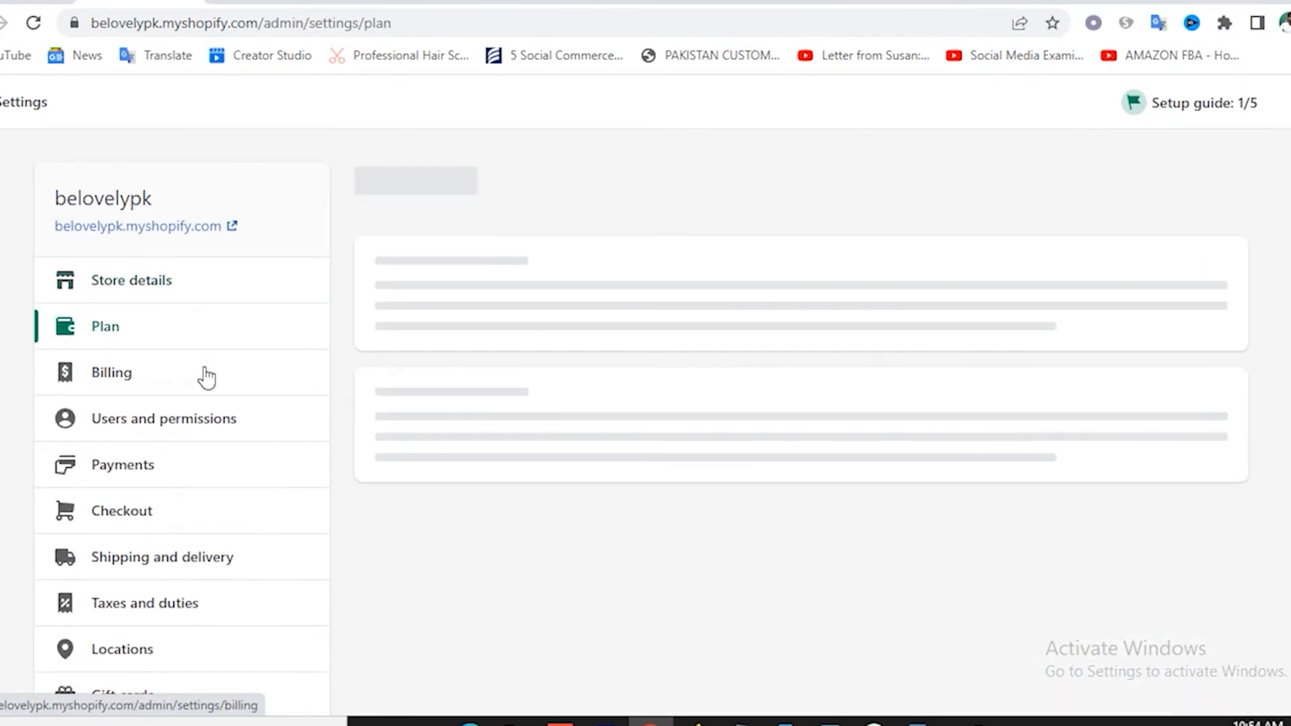
scroll(825, 427, "down", 2)
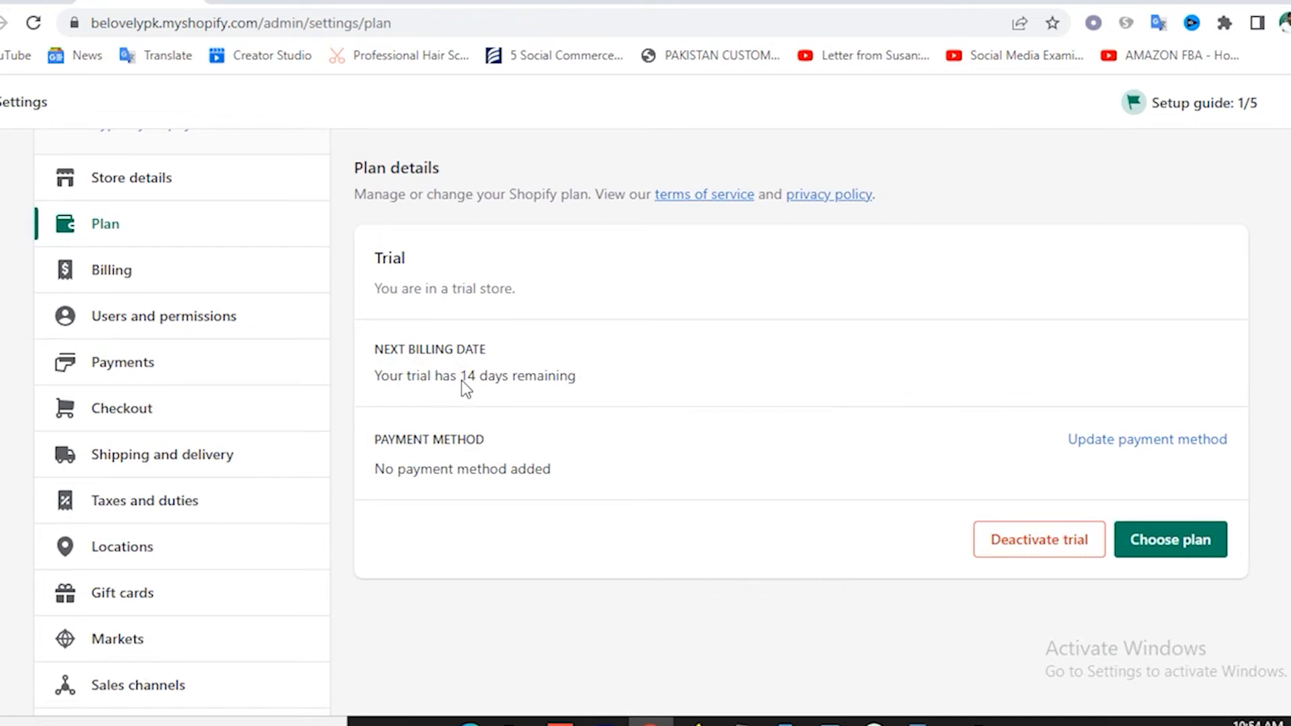
left_click_drag(461, 378, 559, 382)
left_click(608, 383)
left_click_drag(415, 470, 596, 499)
left_click(643, 466)
left_click_drag(495, 479, 375, 471)
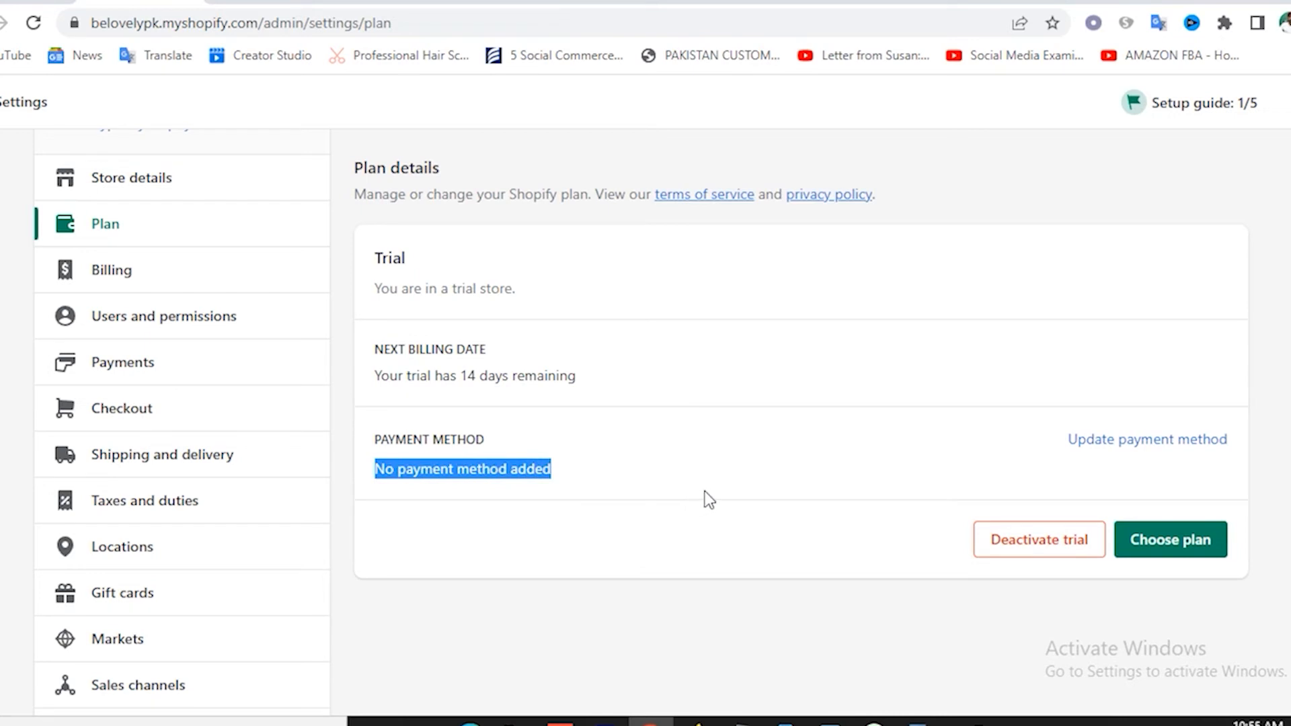
Browse the available paid Shopify plans, then go to Billing settings.
left_click(1185, 546)
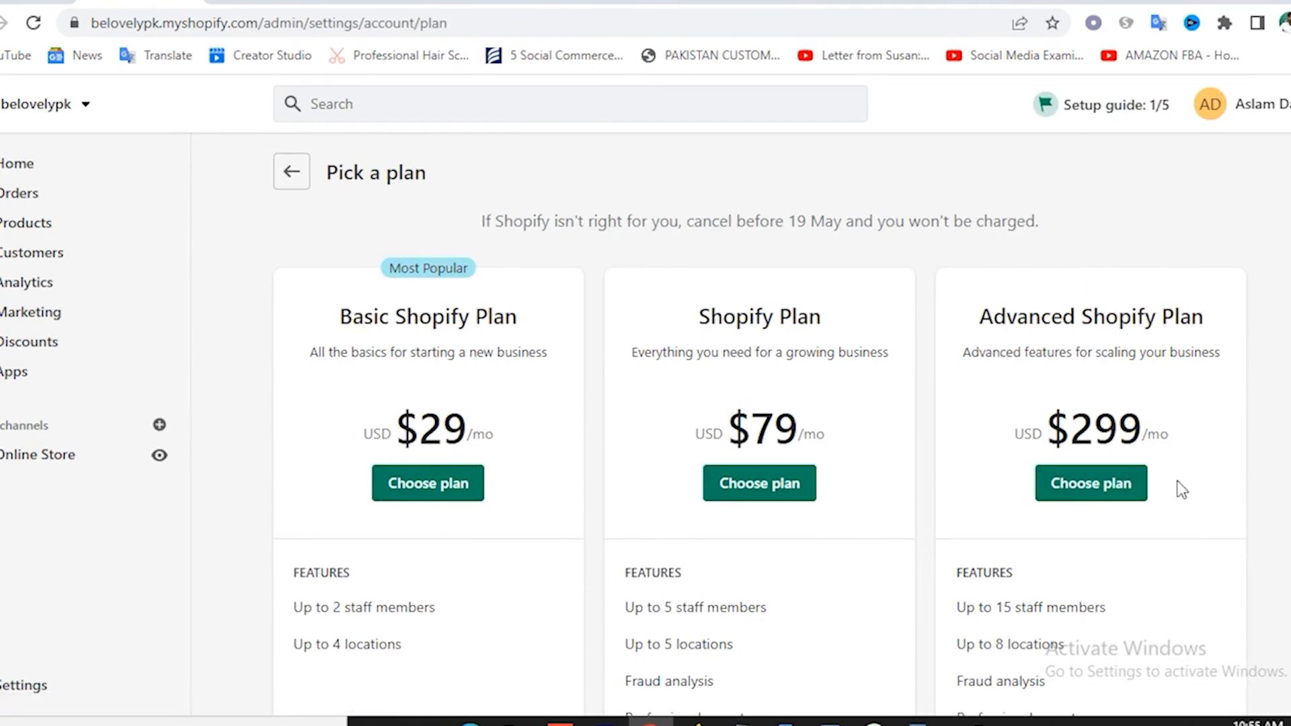
scroll(1124, 475, "down", 5)
scroll(1123, 476, "up", 5)
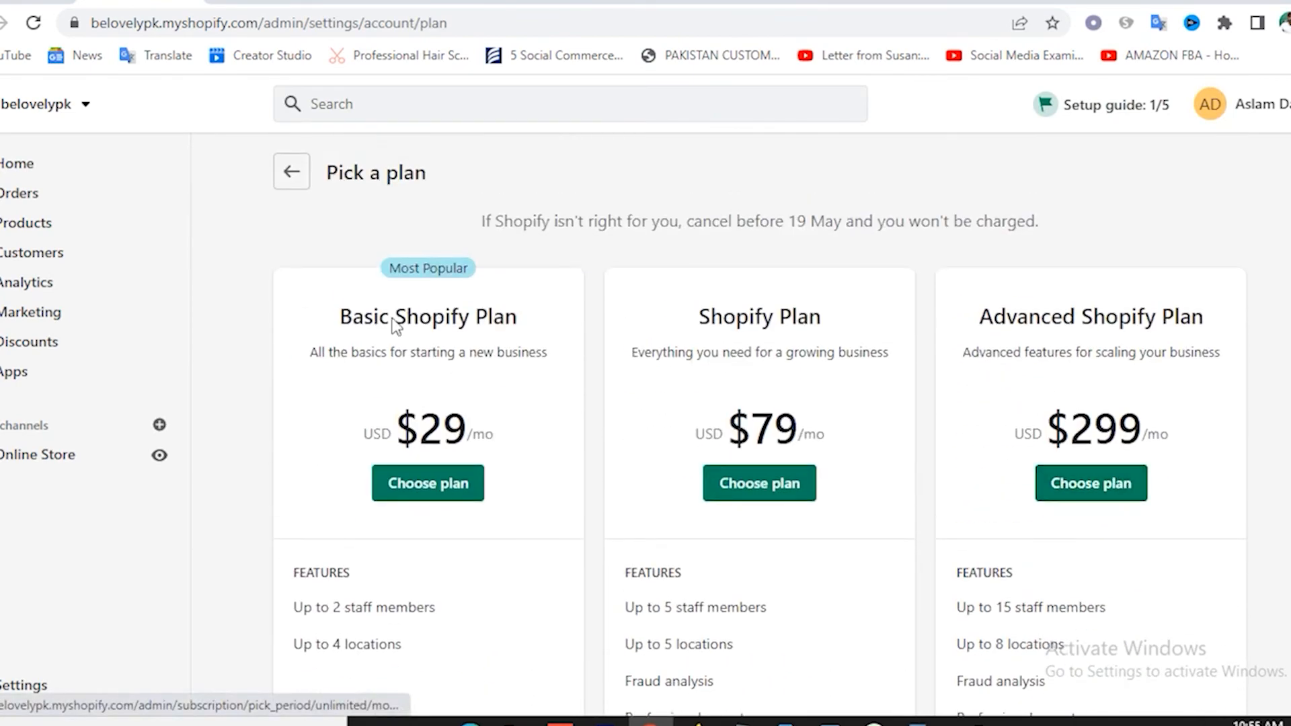
left_click(294, 175)
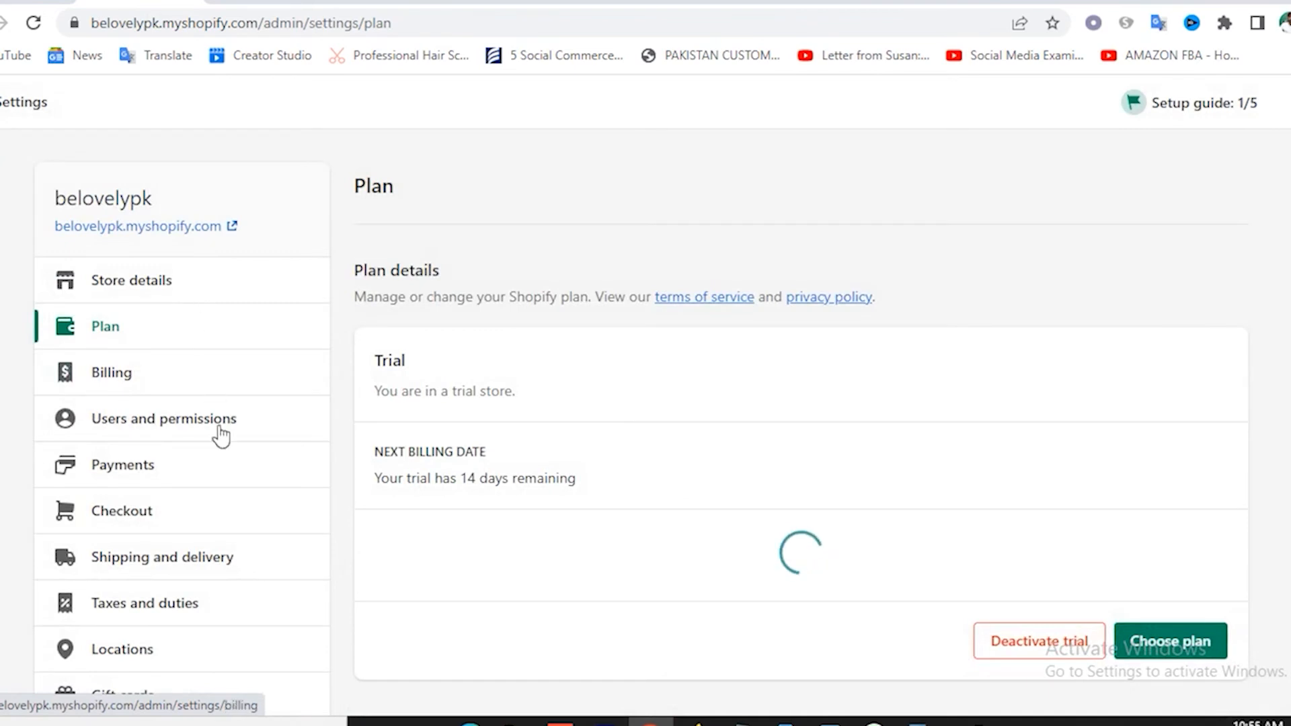
left_click(128, 378)
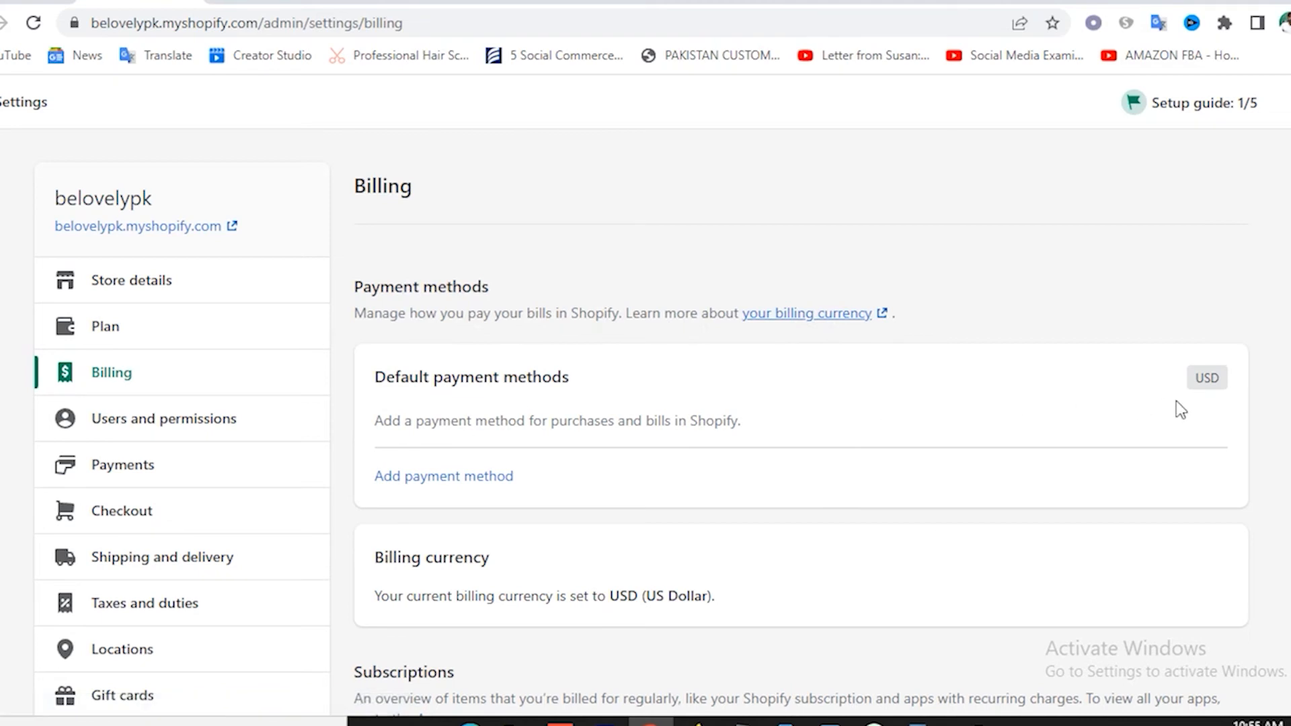
mouse_move(1210, 379)
left_click(425, 477)
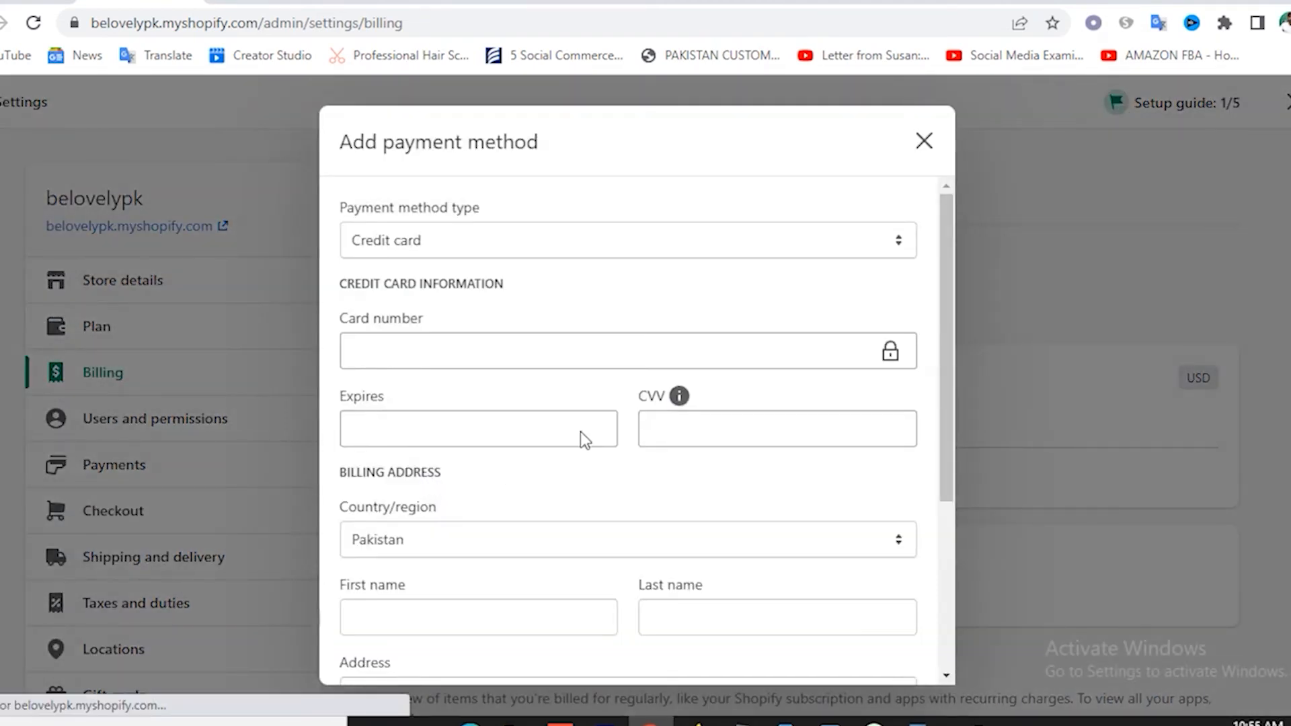
scroll(620, 513, "down", 4)
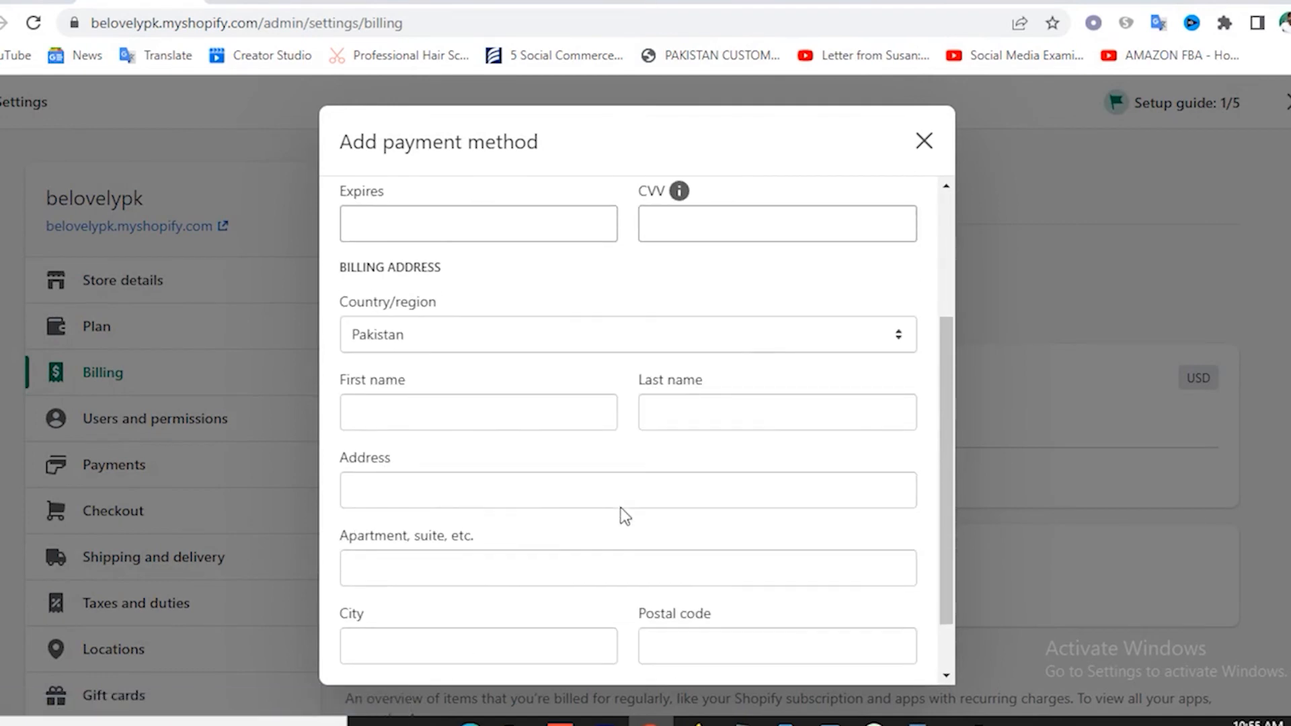
scroll(624, 516, "up", 4)
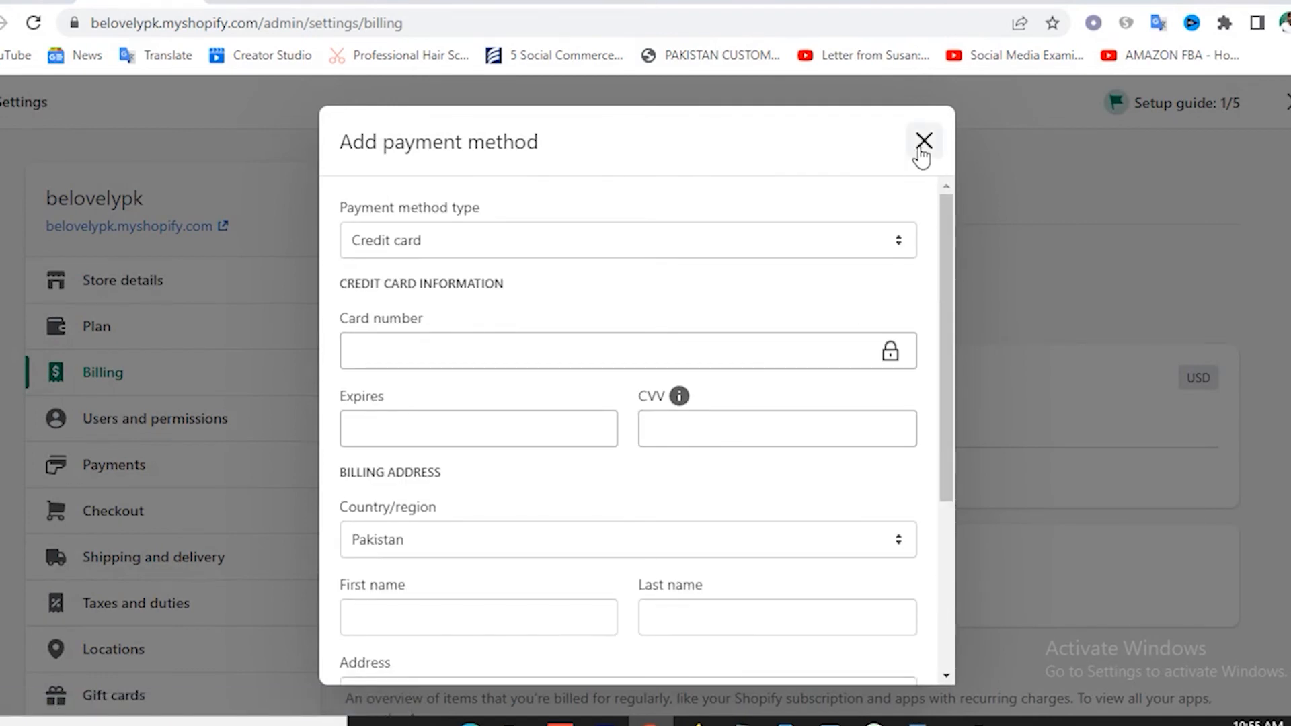
left_click(923, 141)
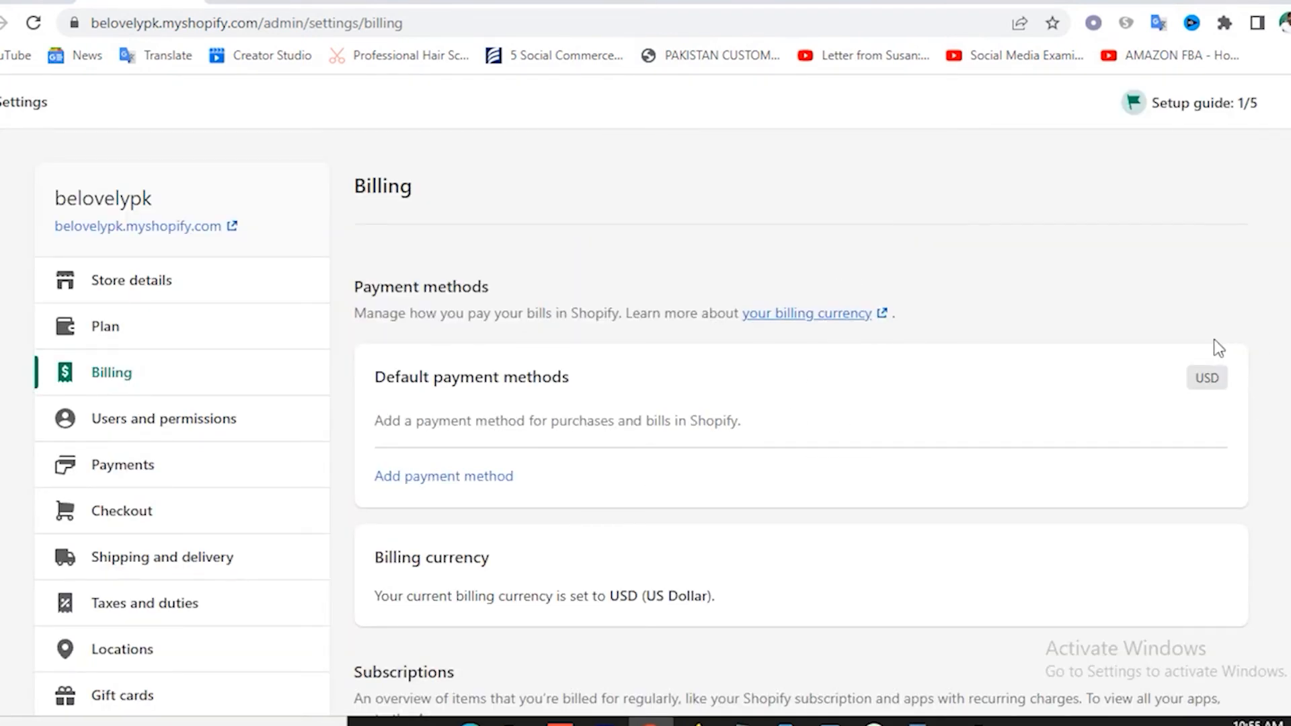
mouse_move(1206, 386)
scroll(749, 442, "down", 3)
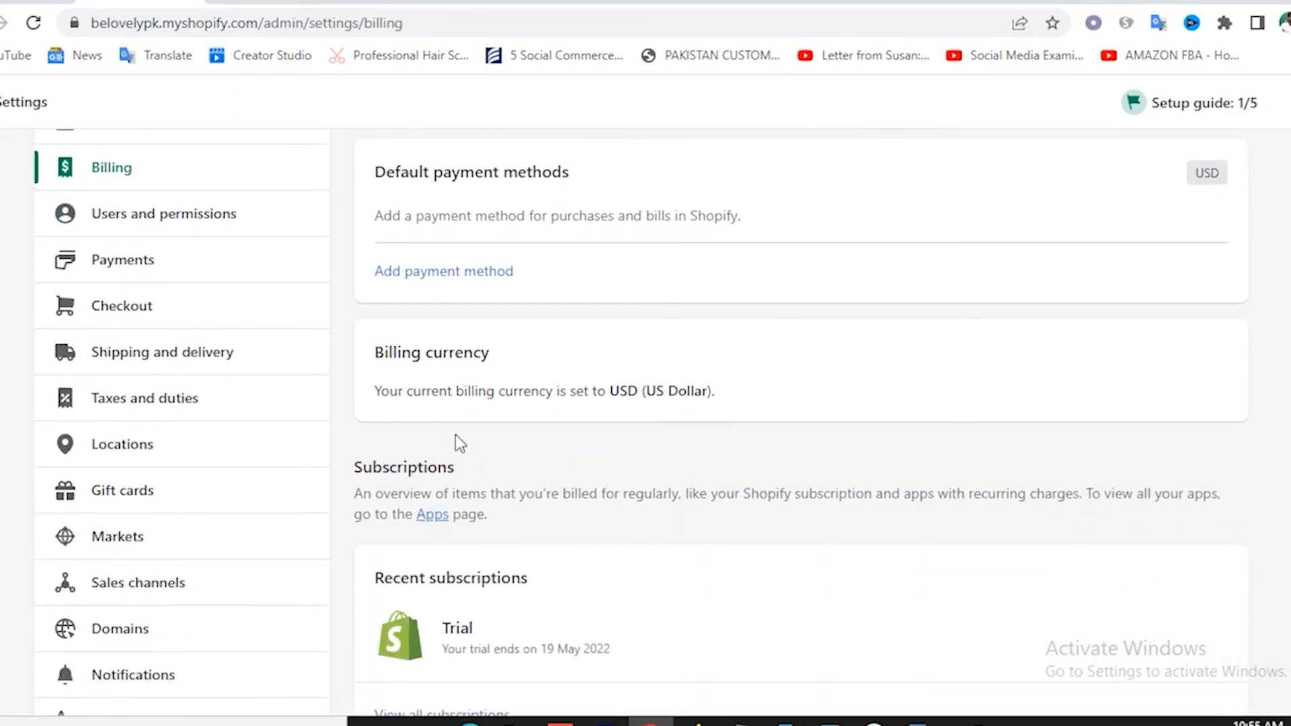
scroll(674, 411, "down", 9)
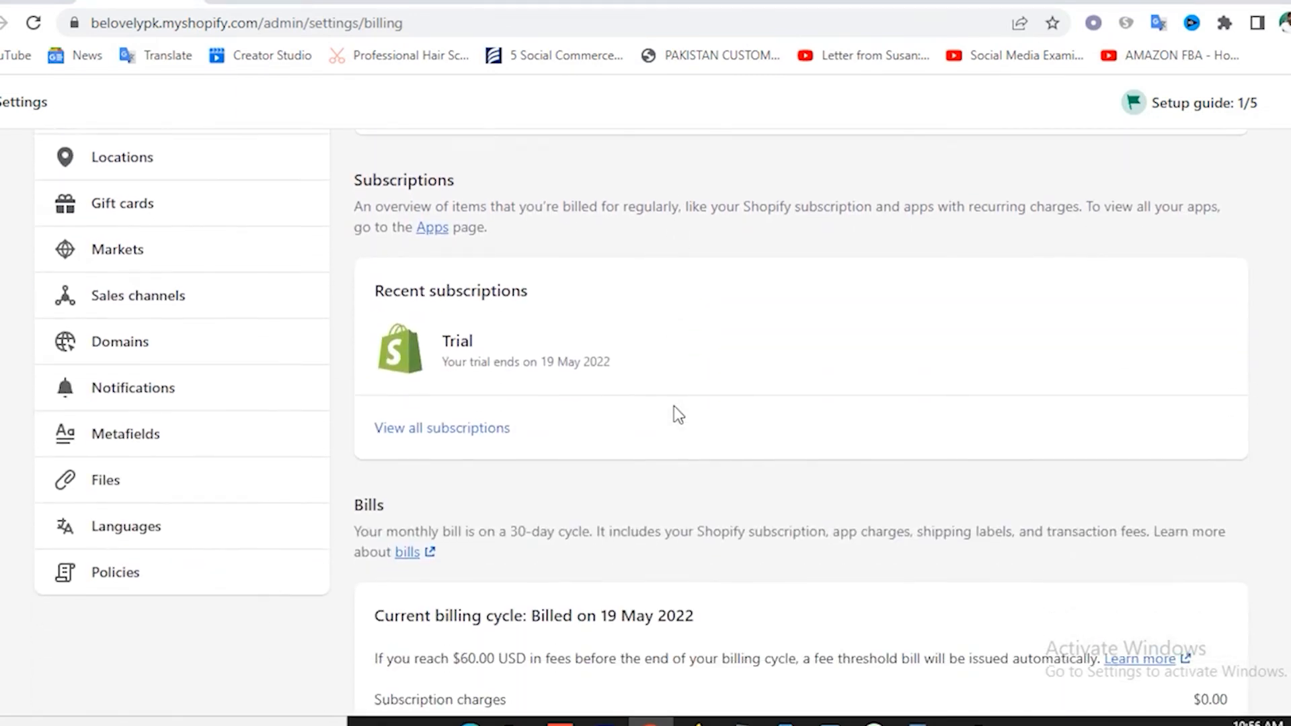
scroll(605, 384, "up", 2)
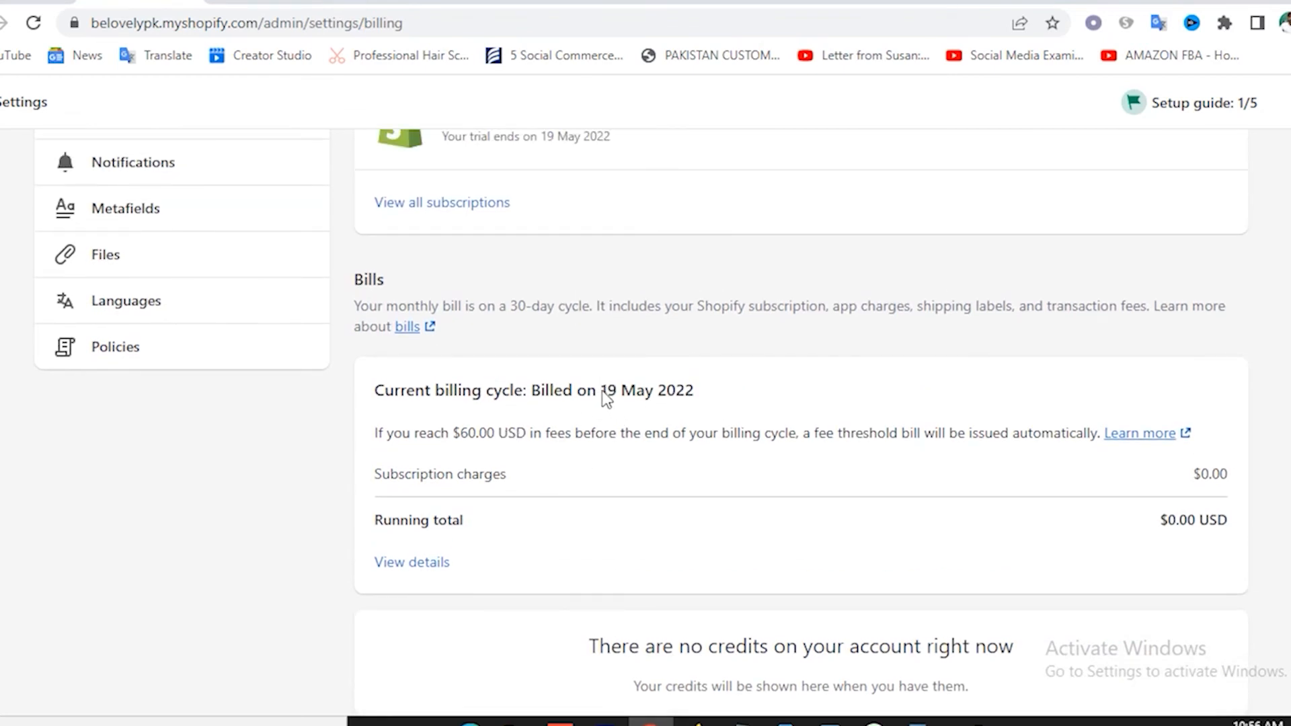
left_click_drag(602, 395, 659, 395)
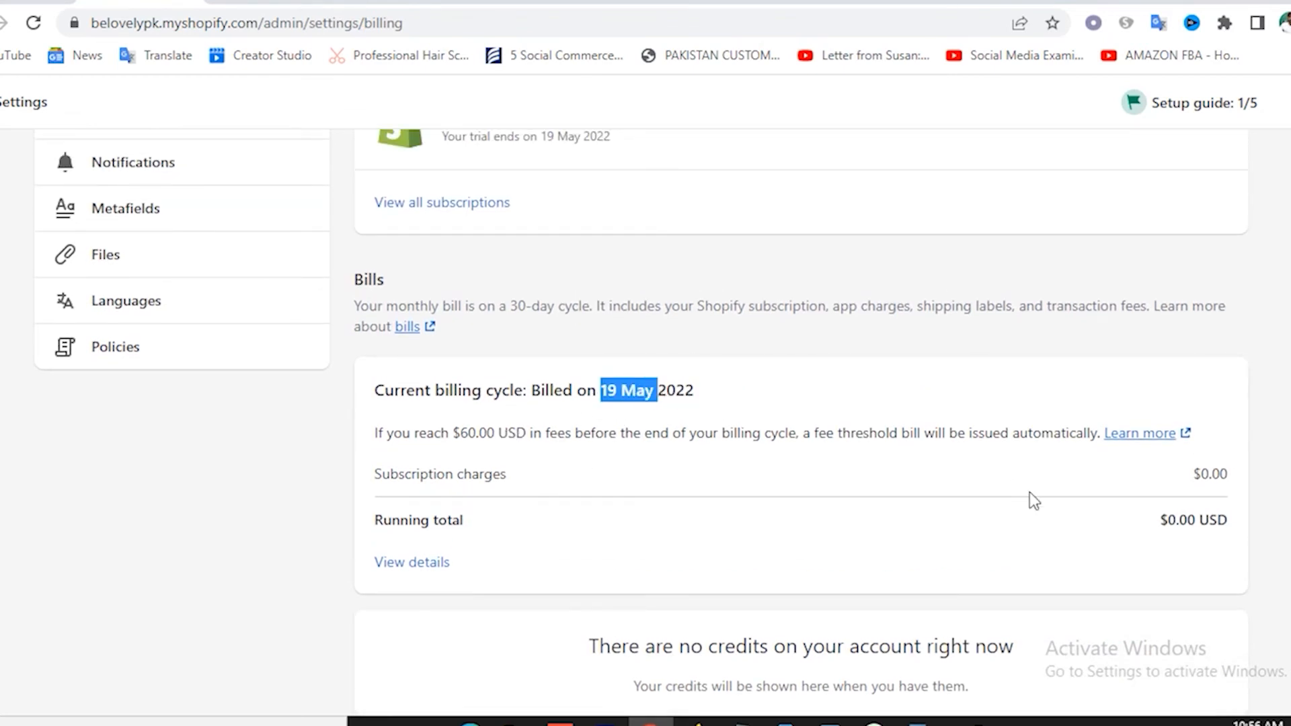
left_click(613, 405)
left_click_drag(600, 388, 705, 390)
left_click(651, 406)
scroll(692, 444, "up", 10)
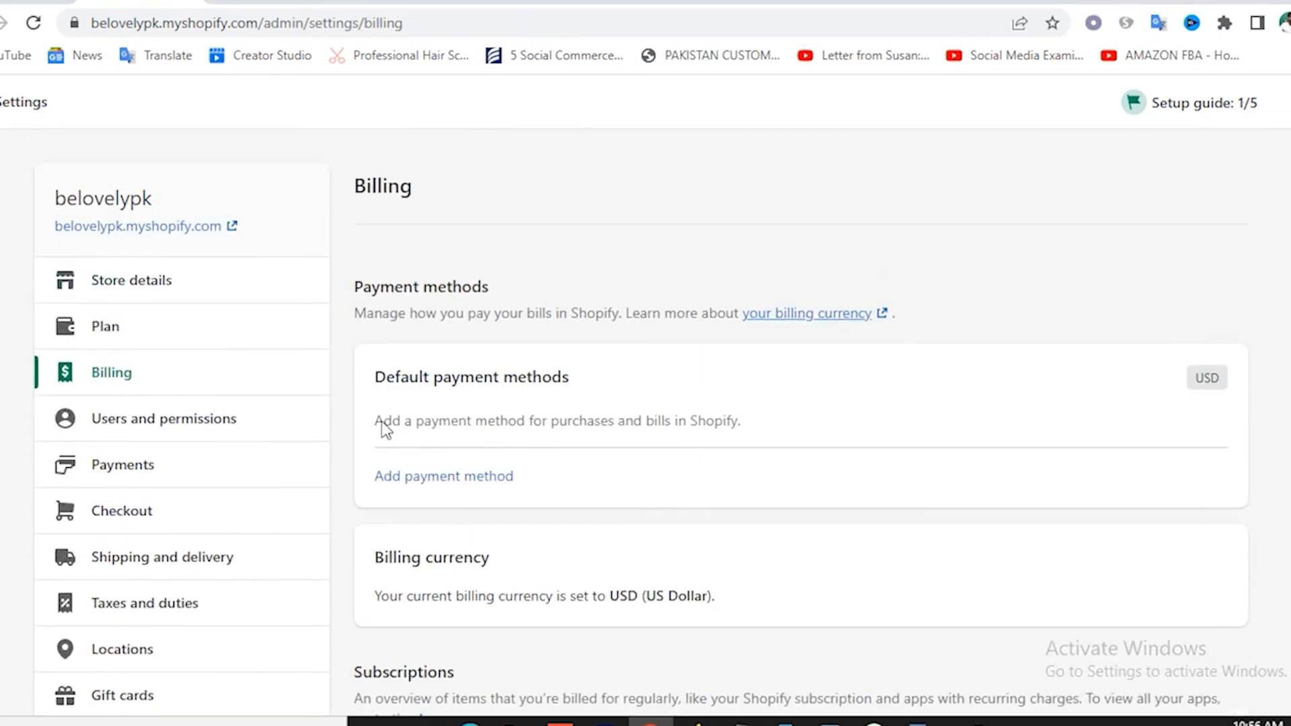
Review Users and permissions: the store owner, 0 of 2 staff accounts, and collaborator request settings.
left_click(172, 440)
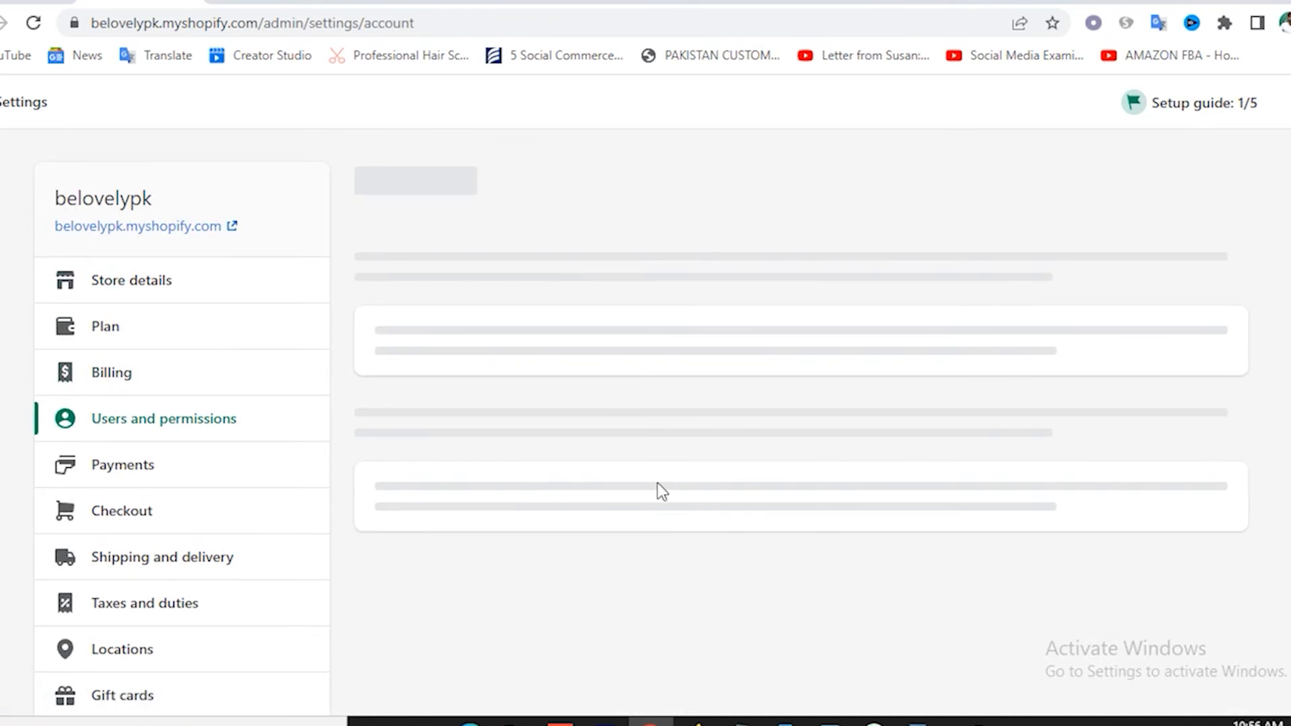
scroll(729, 444, "down", 3)
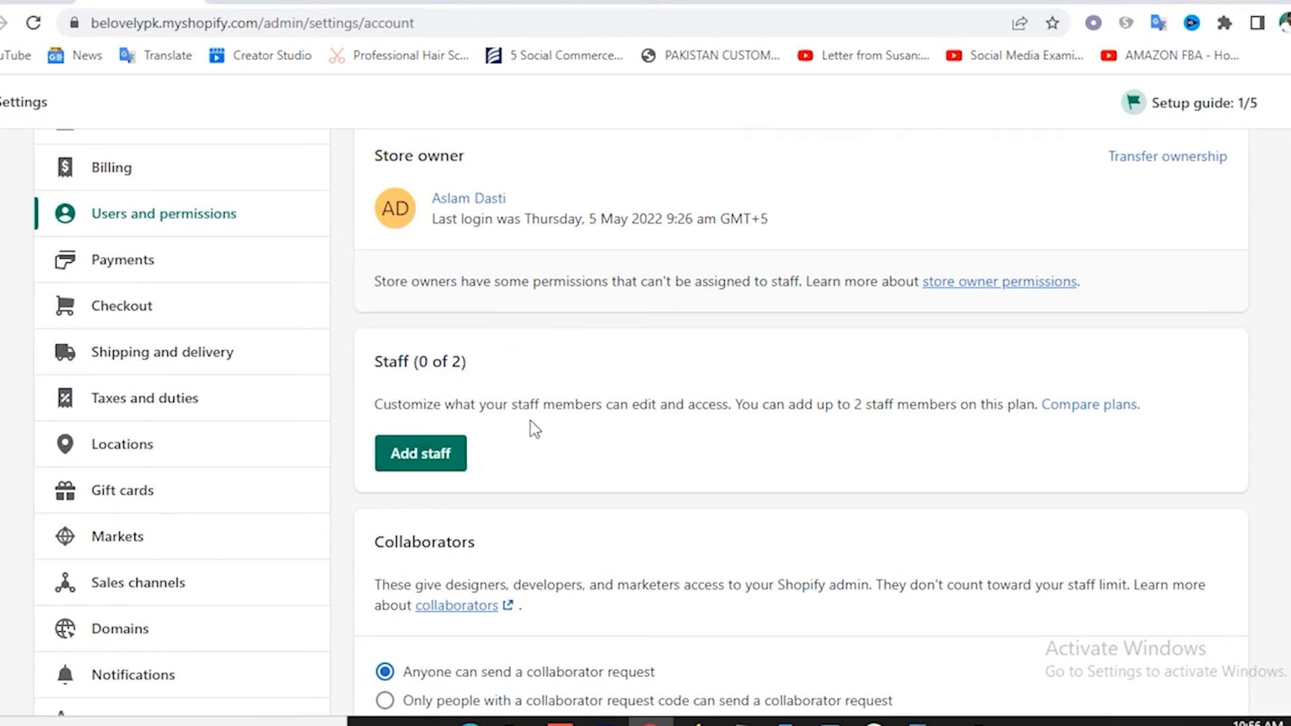
scroll(530, 421, "down", 3)
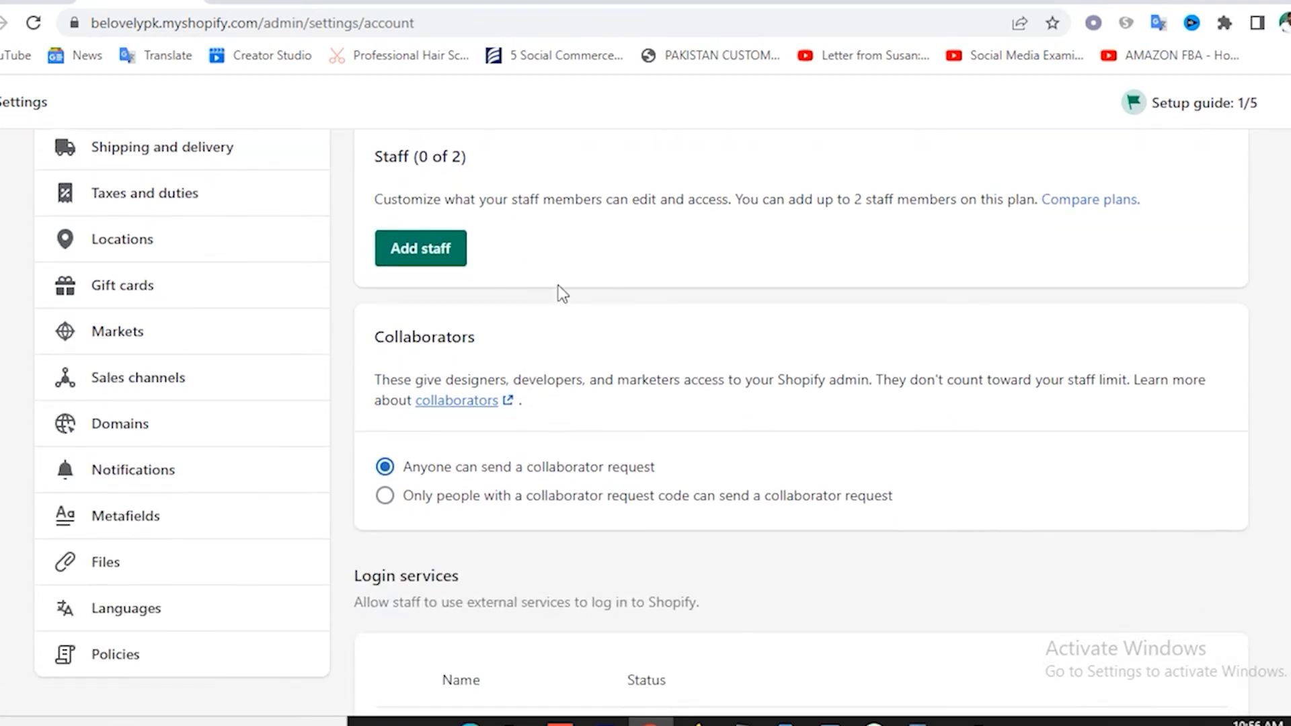
Go to Payments settings and read the payment providers and manual payment methods sections.
scroll(269, 437, "up", 6)
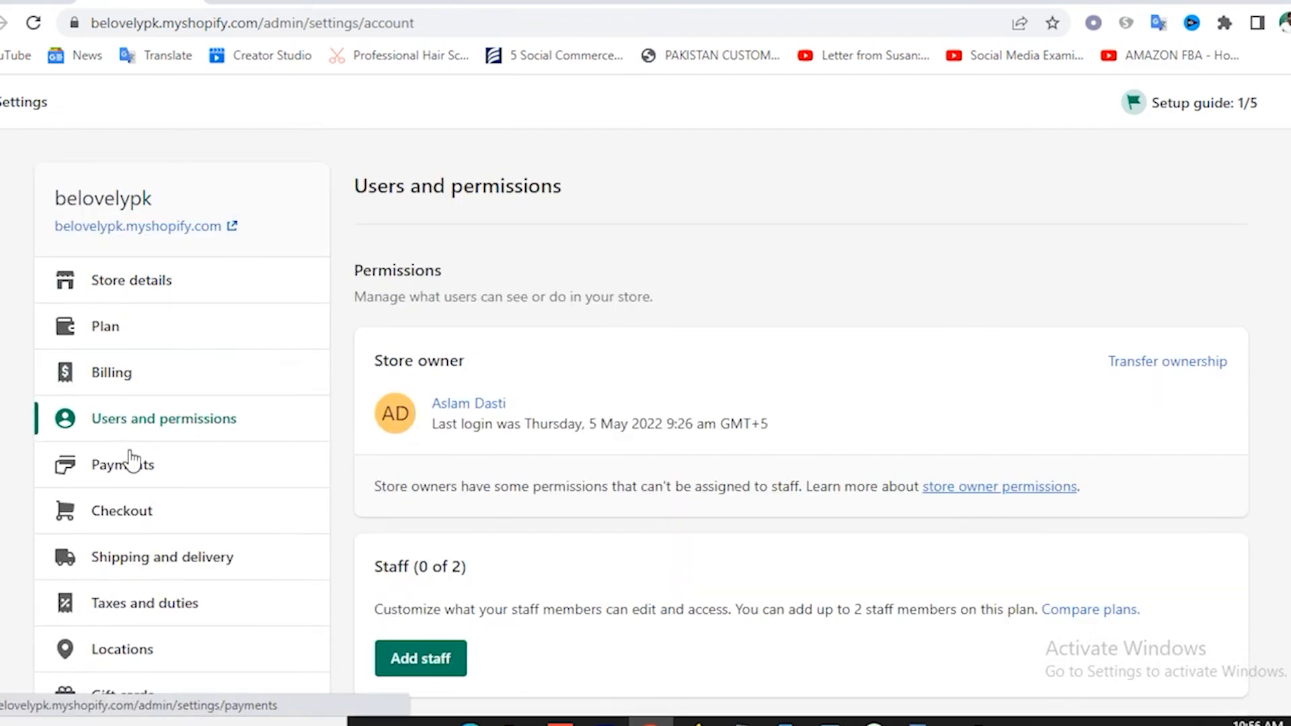
left_click(133, 470)
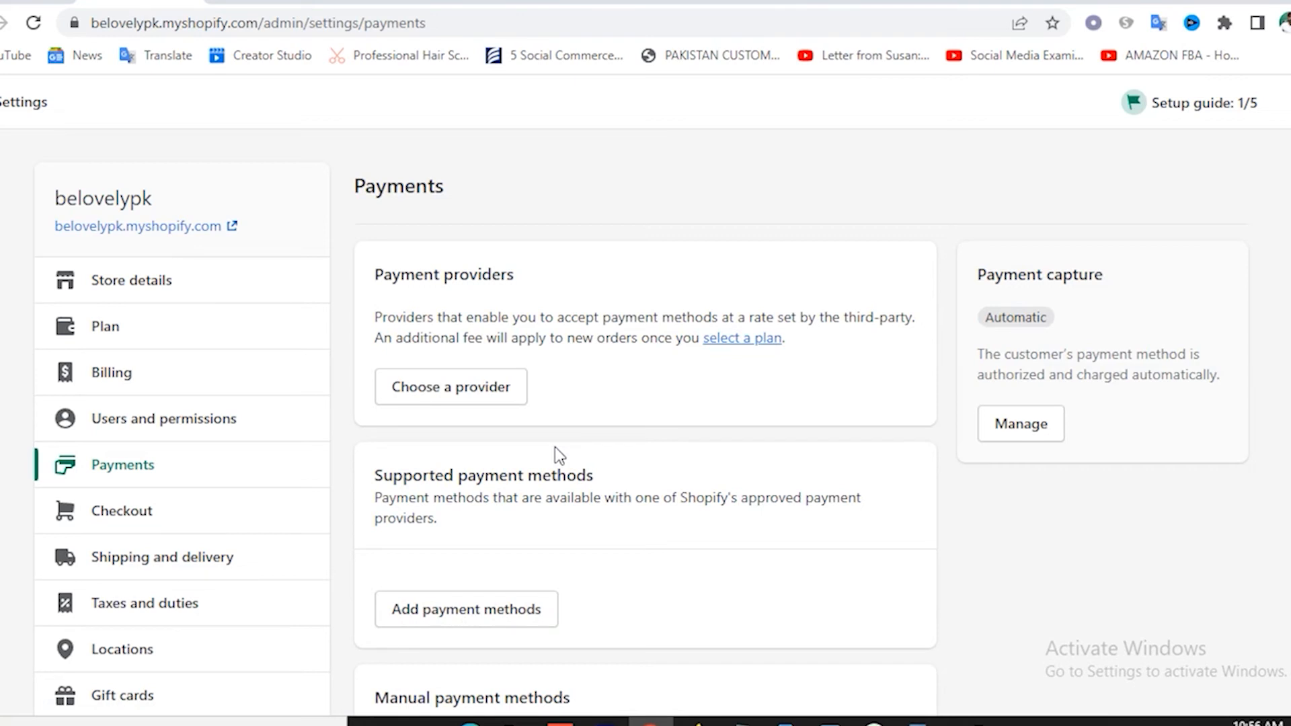
scroll(578, 438, "down", 3)
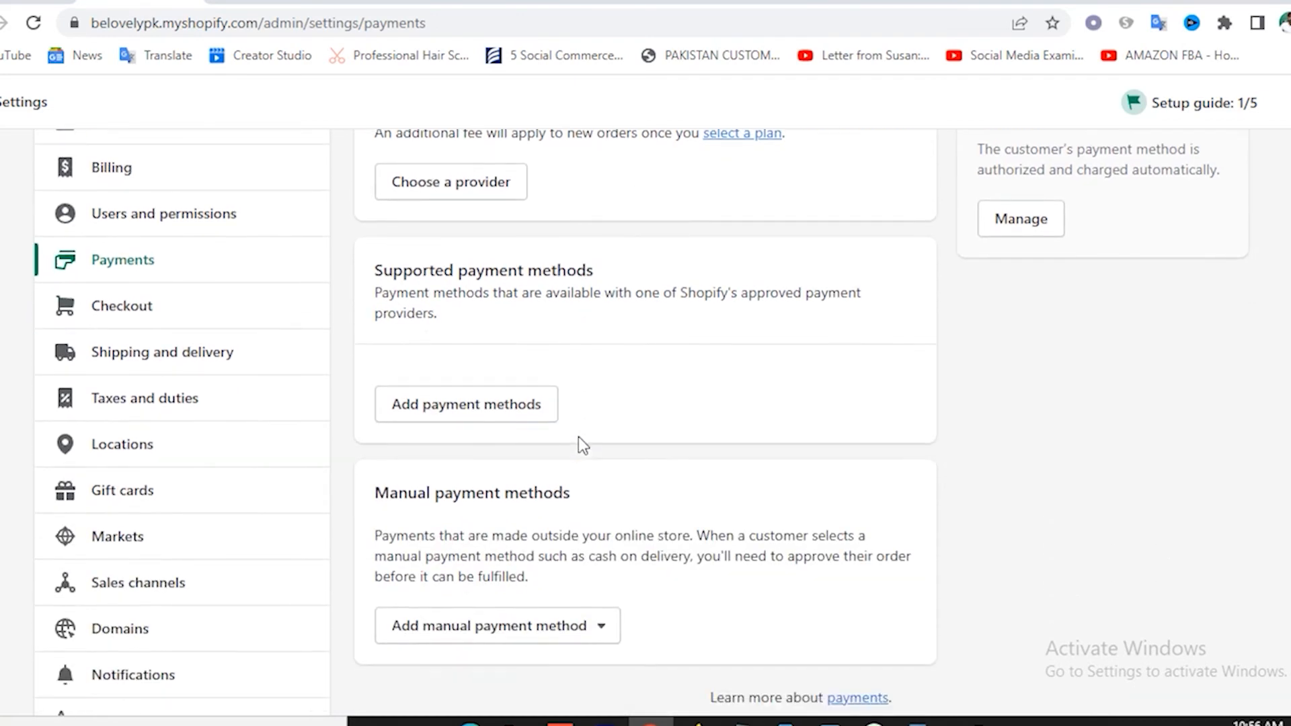
scroll(554, 356, "up", 2)
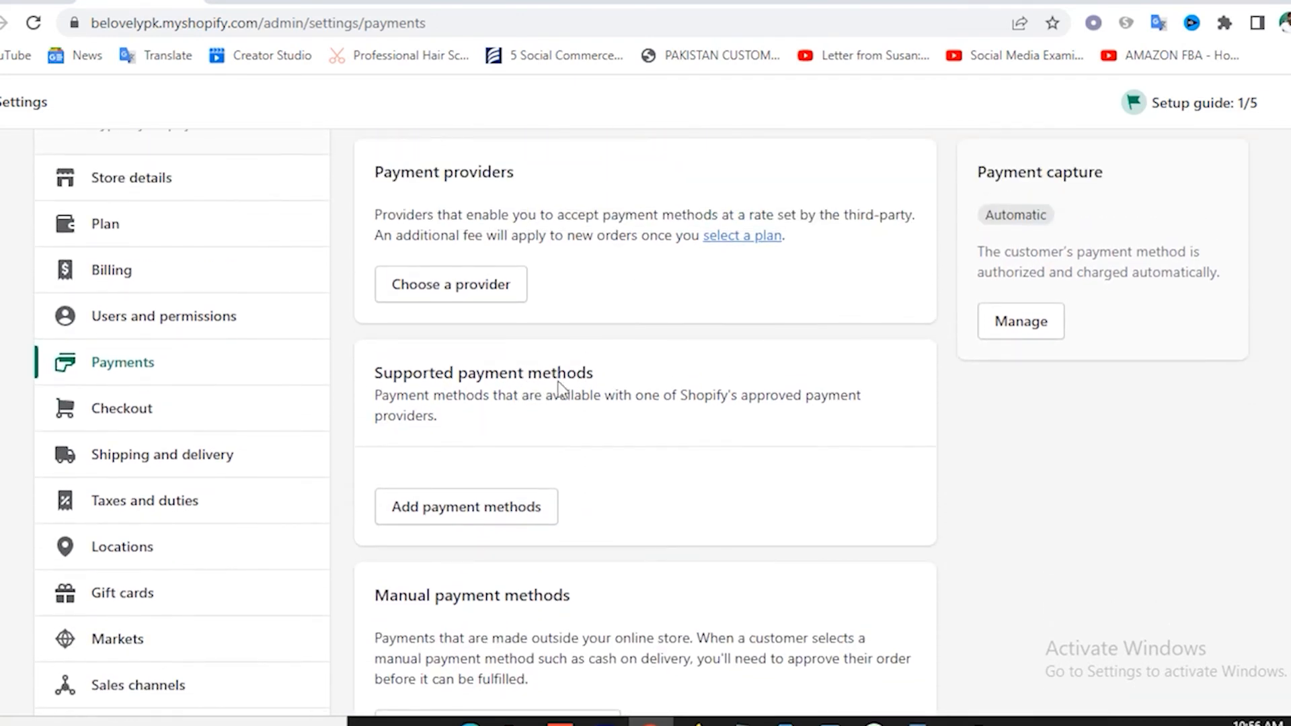
scroll(481, 456, "down", 3)
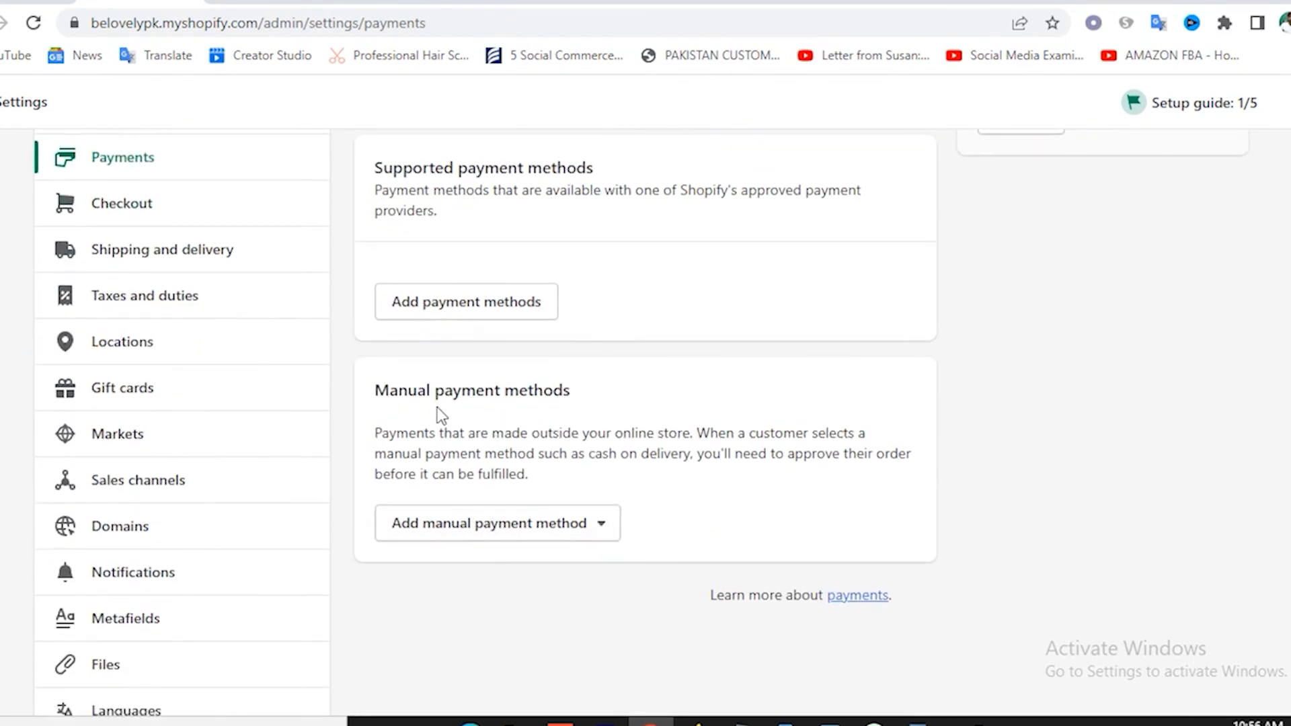
left_click_drag(438, 433, 546, 414)
left_click(605, 447)
scroll(605, 449, "up", 5)
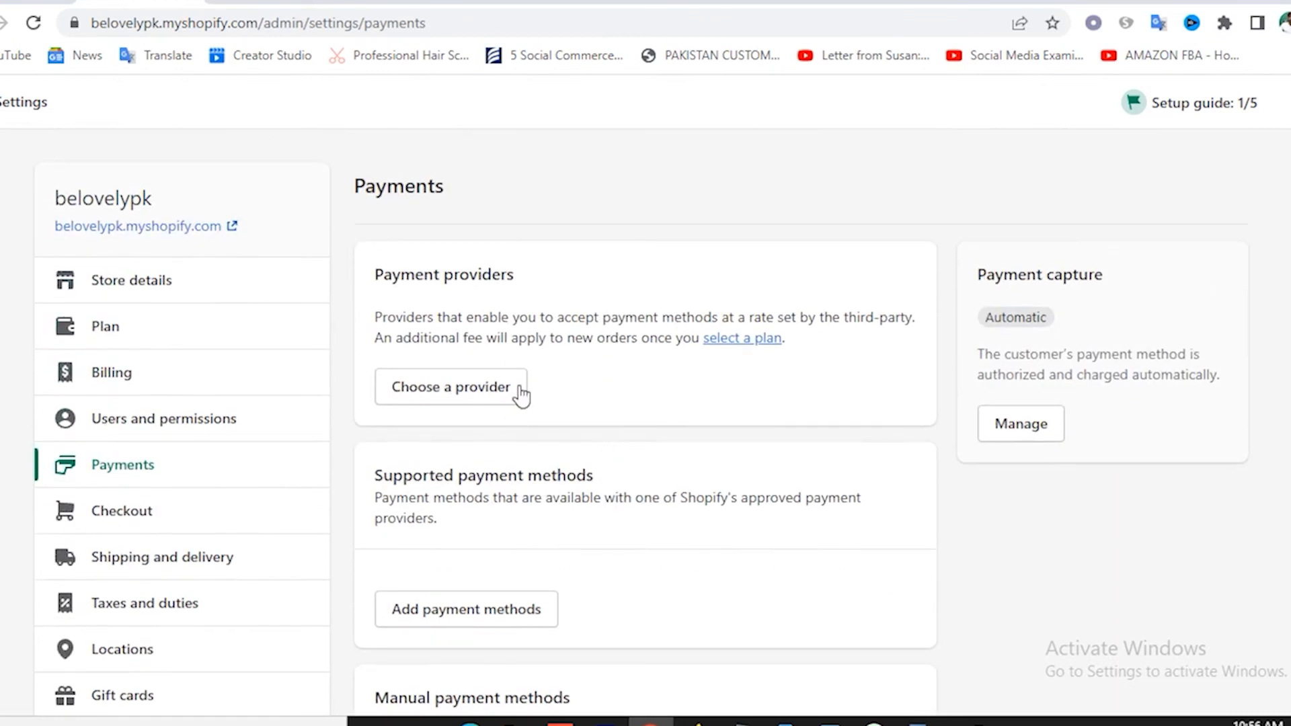
Browse the list of third-party payment providers.
left_click(470, 405)
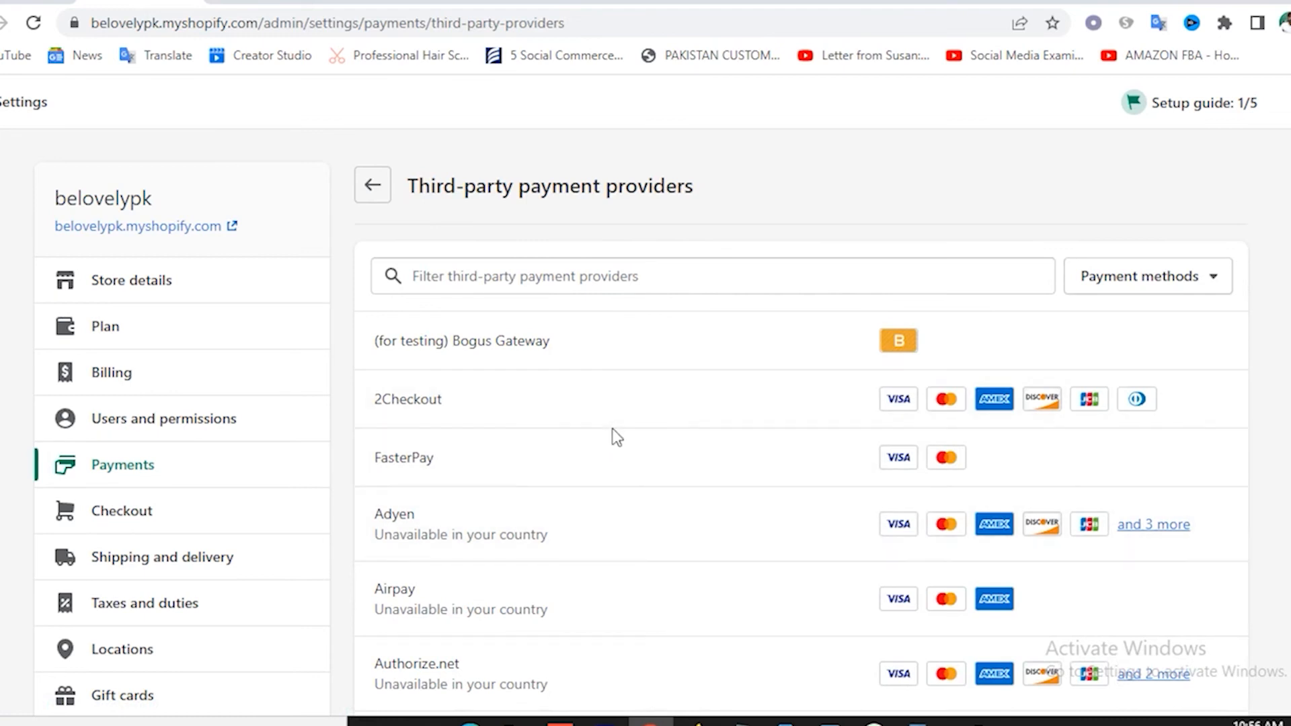
scroll(615, 435, "down", 3)
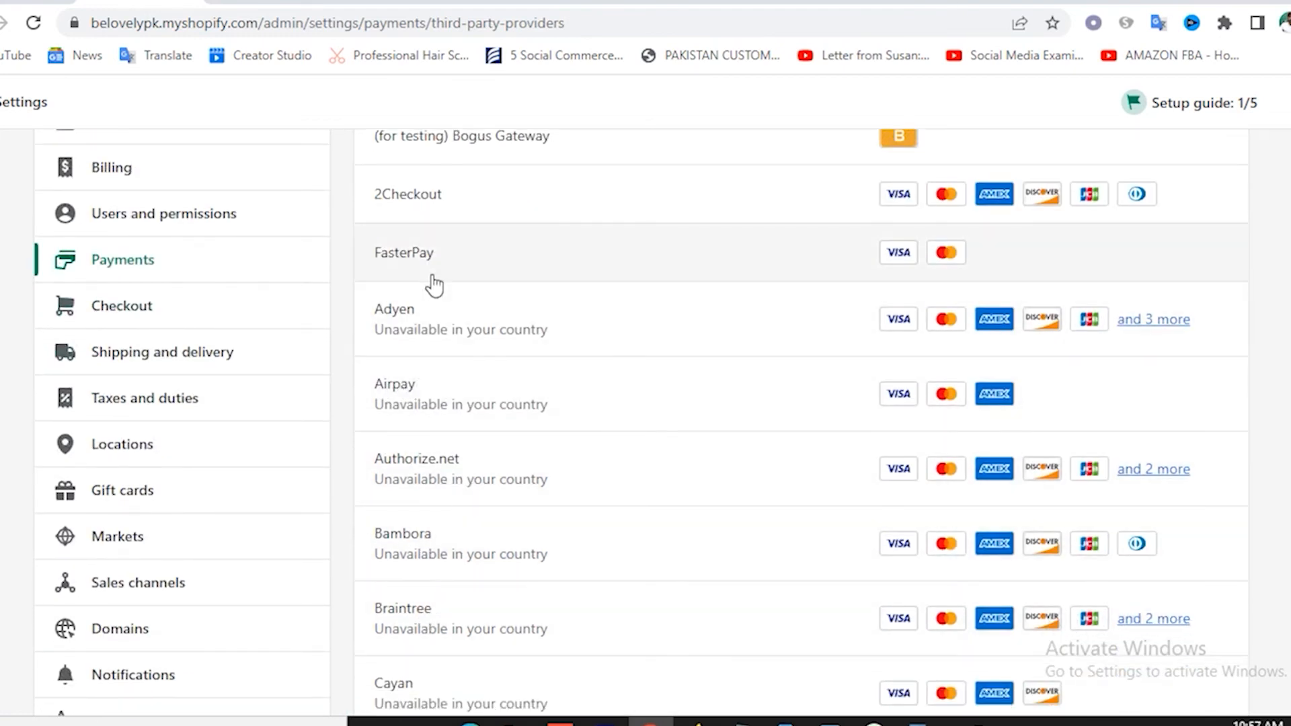
scroll(434, 279, "up", 1)
scroll(470, 421, "up", 2)
scroll(470, 421, "down", 10)
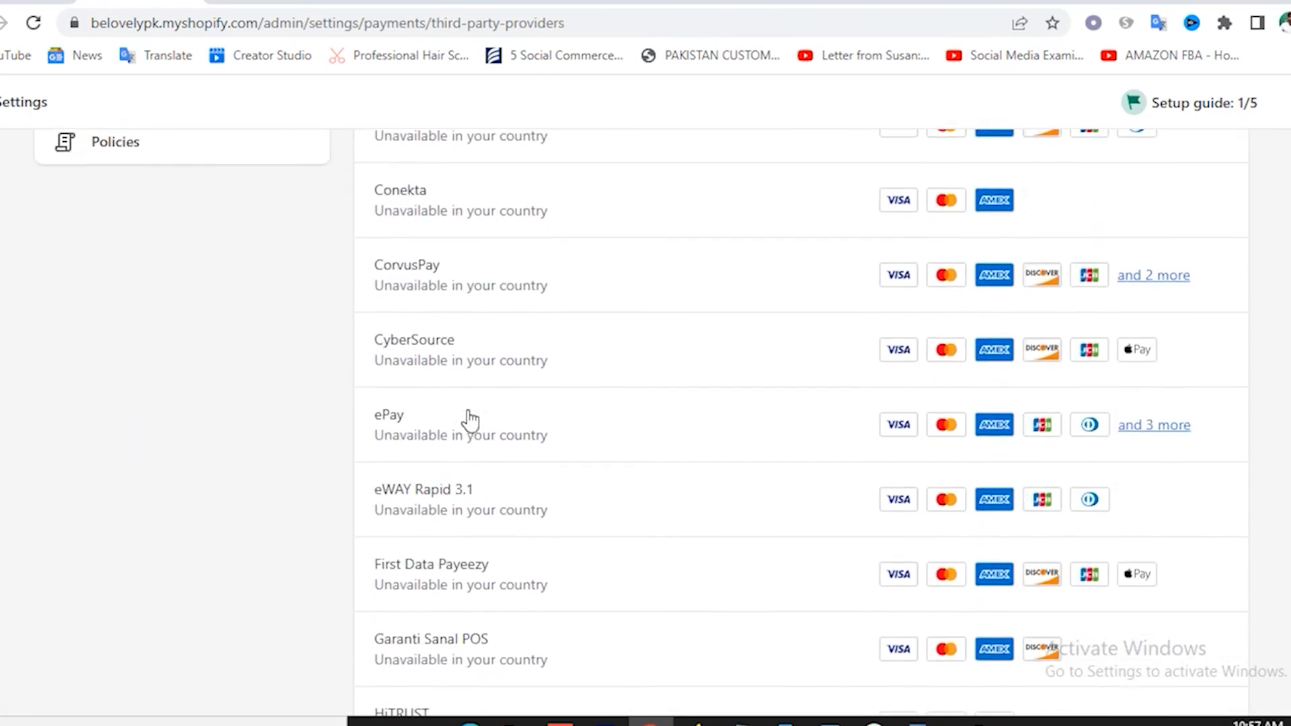
scroll(470, 420, "up", 5)
scroll(470, 421, "up", 7)
Check the provider filter and addable payment methods, then return to Manual payment methods.
left_click(485, 283)
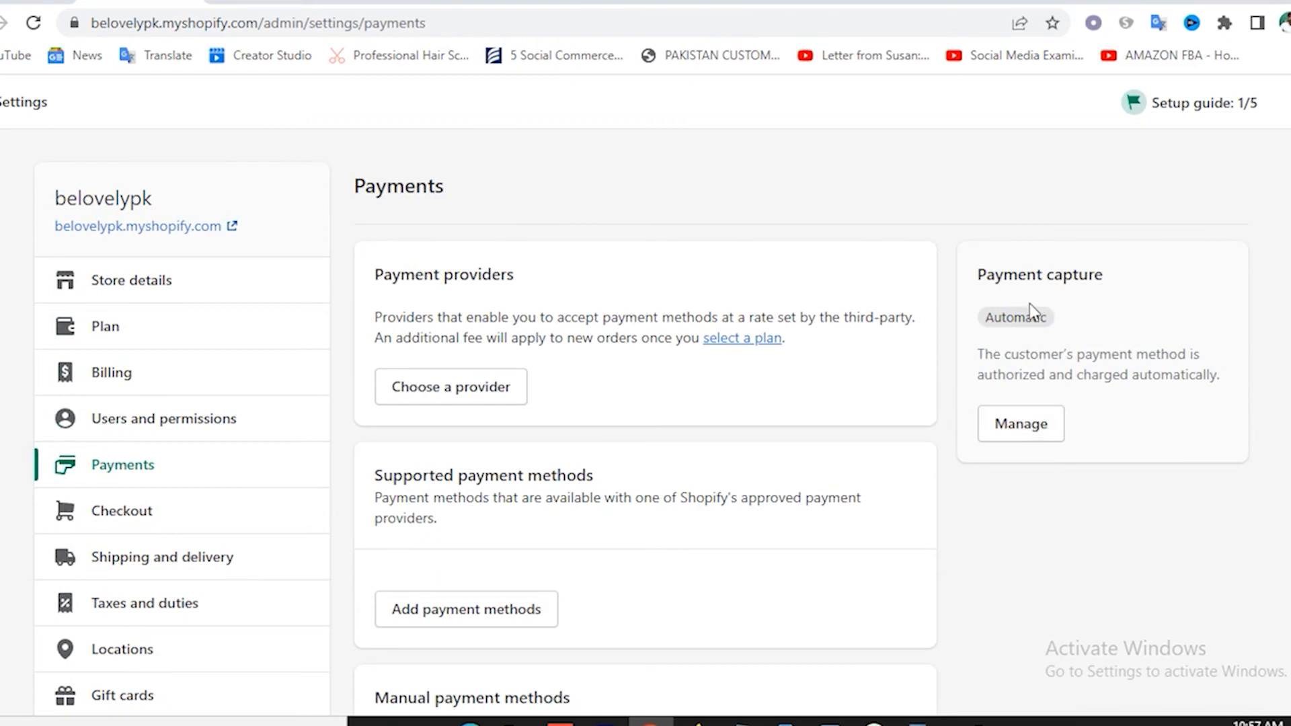
scroll(740, 471, "down", 2)
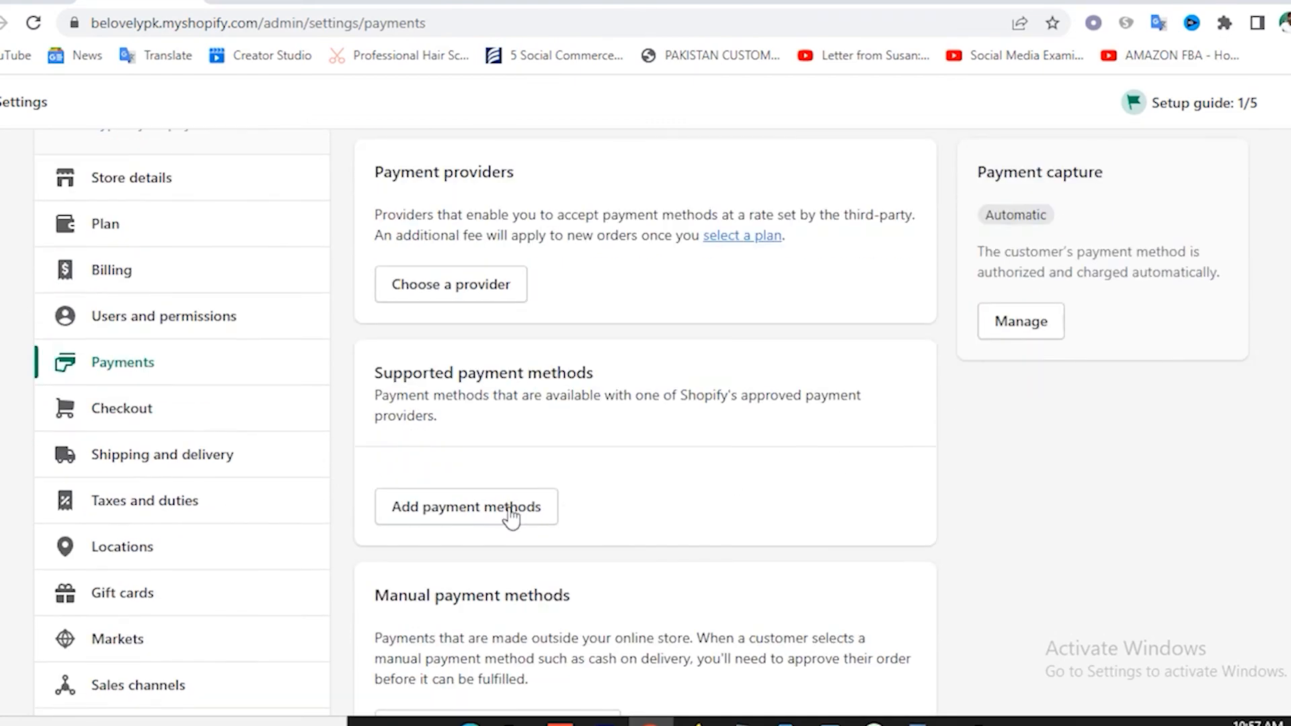
left_click(457, 514)
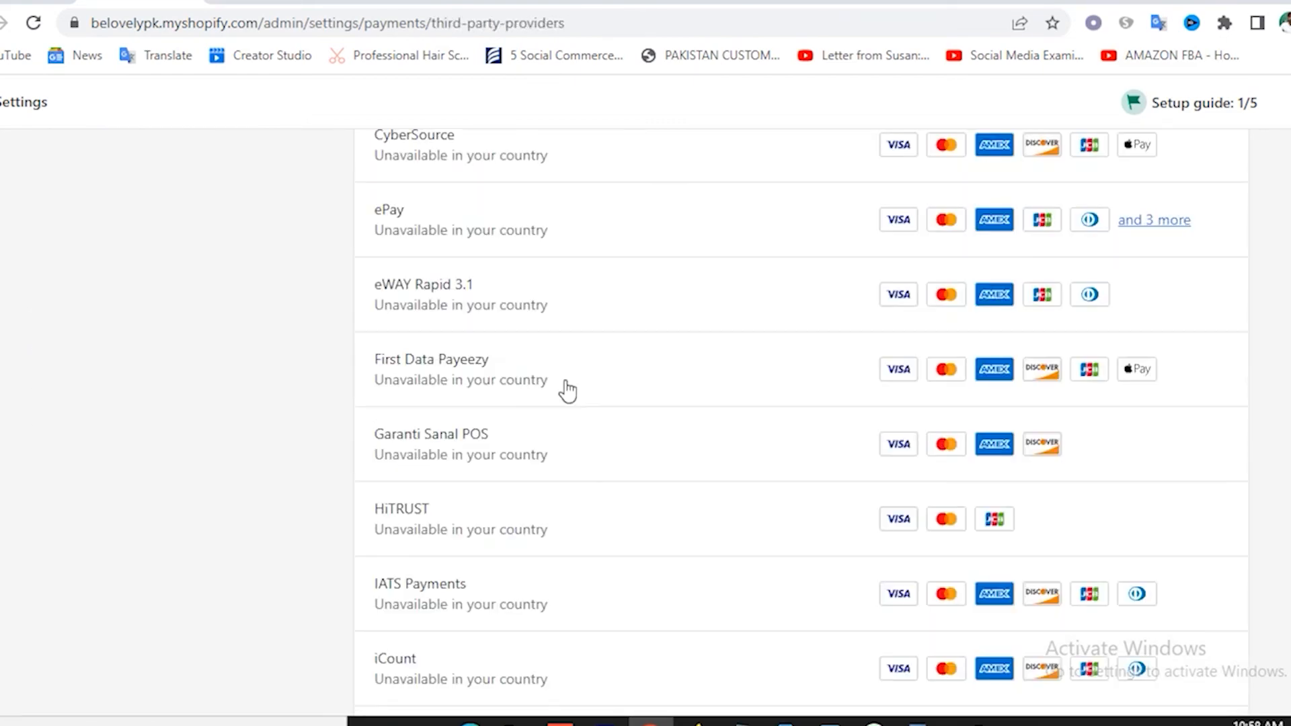
scroll(565, 390, "down", 5)
scroll(565, 390, "up", 13)
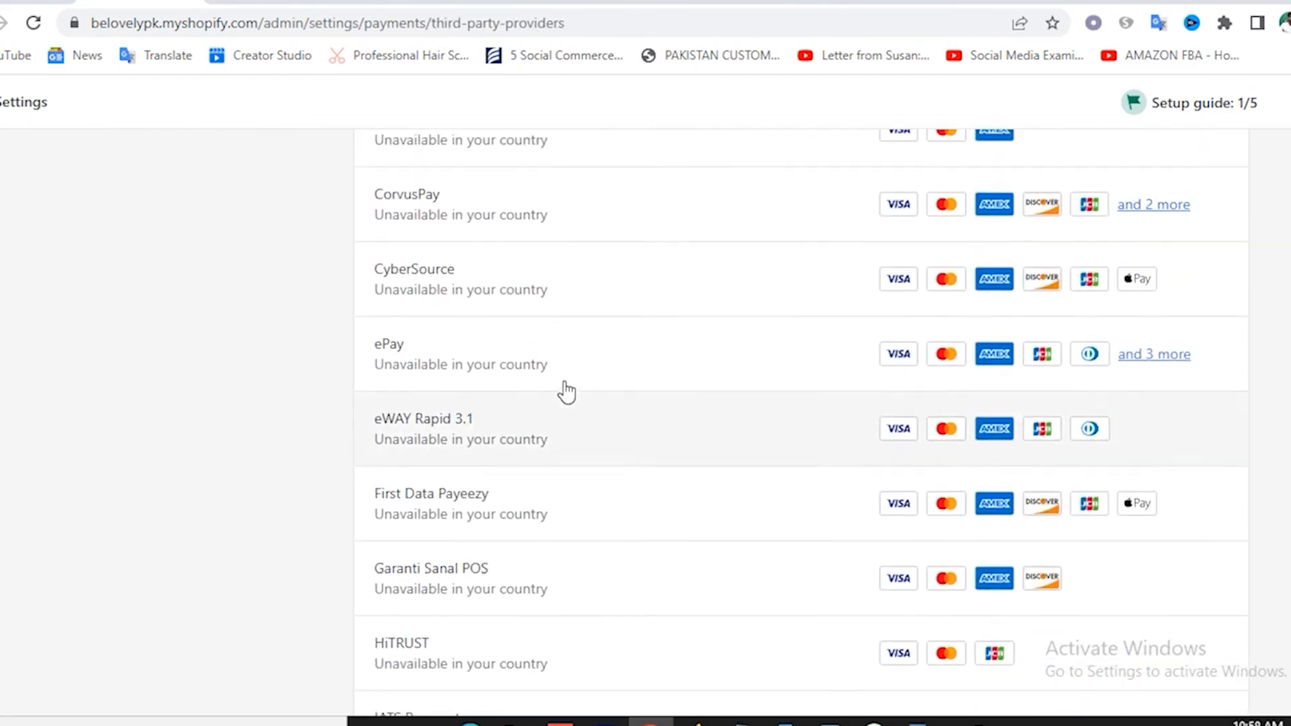
left_click(373, 181)
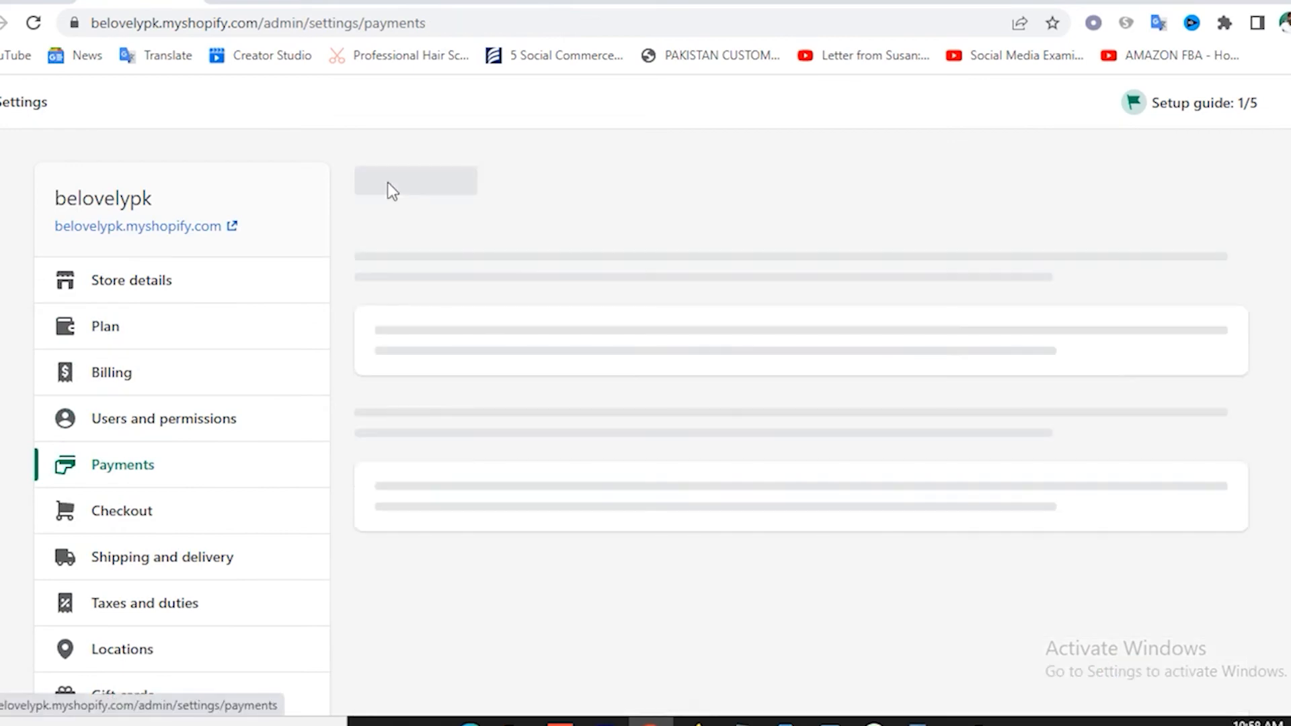
scroll(699, 521, "down", 5)
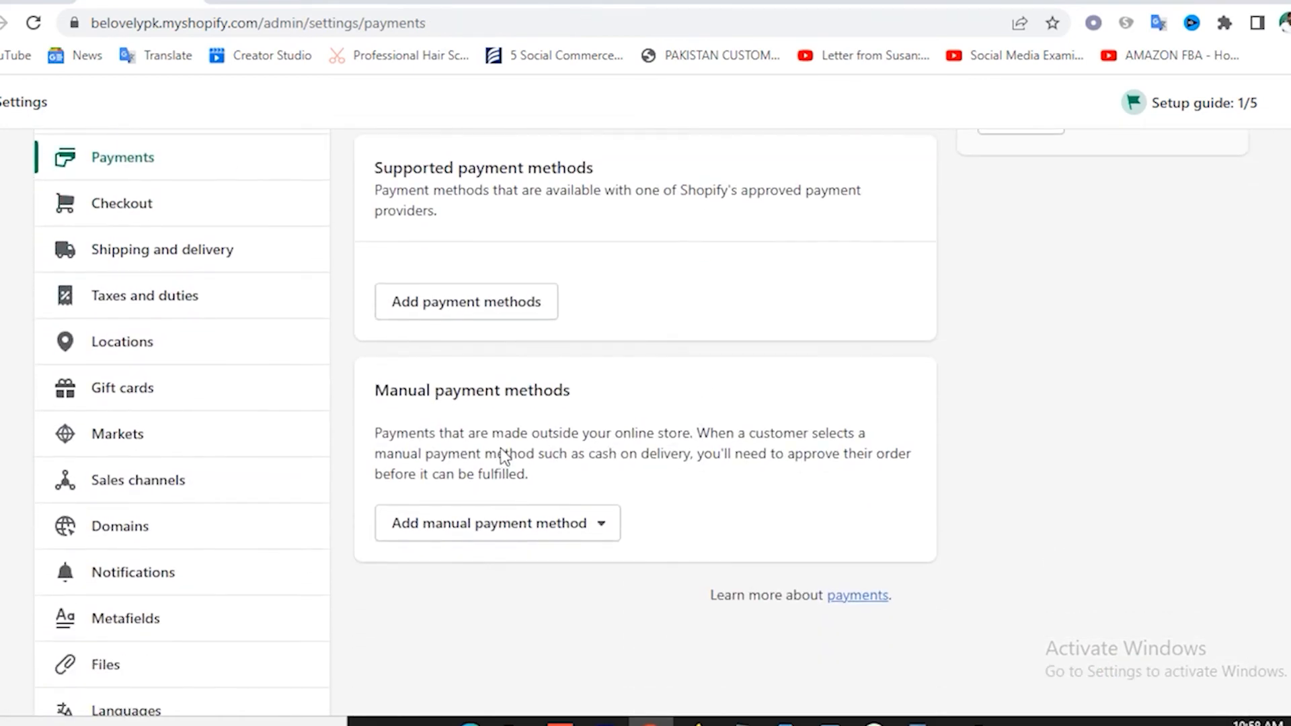
Add Cash on Delivery (COD) as a manual method with blank details and instructions, and activate it.
left_click(520, 535)
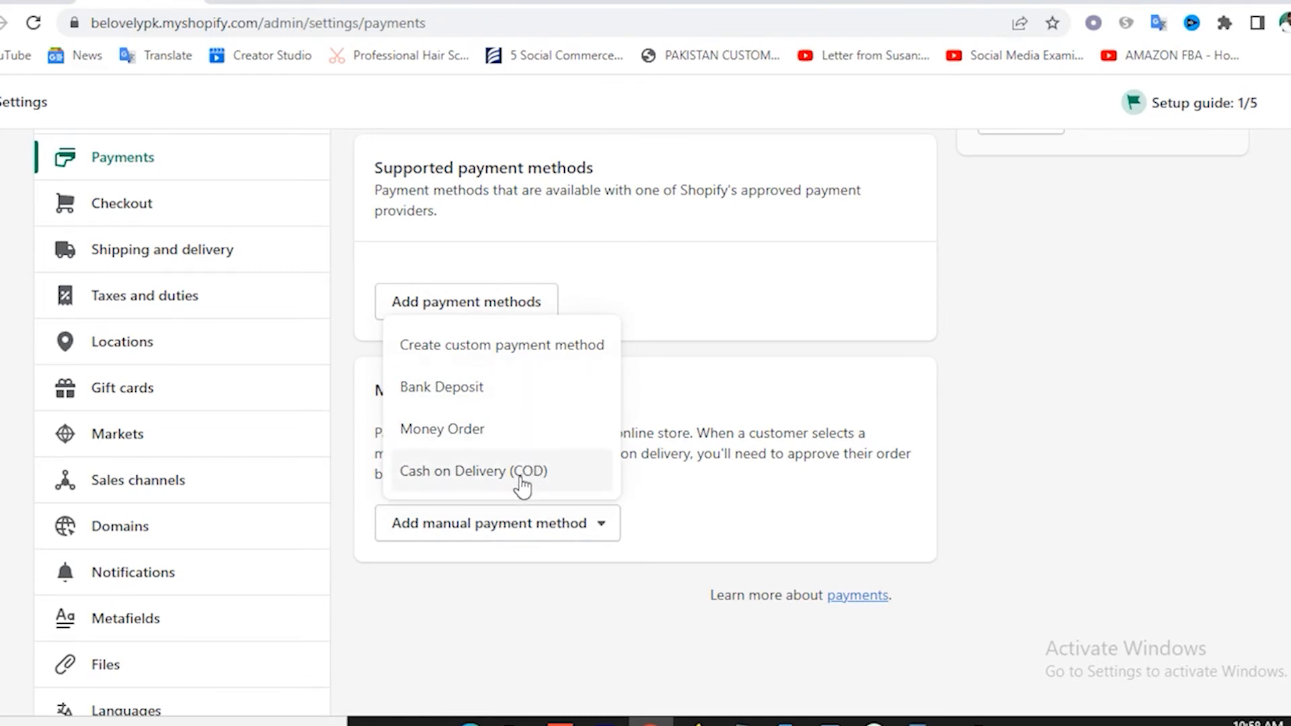
left_click(471, 480)
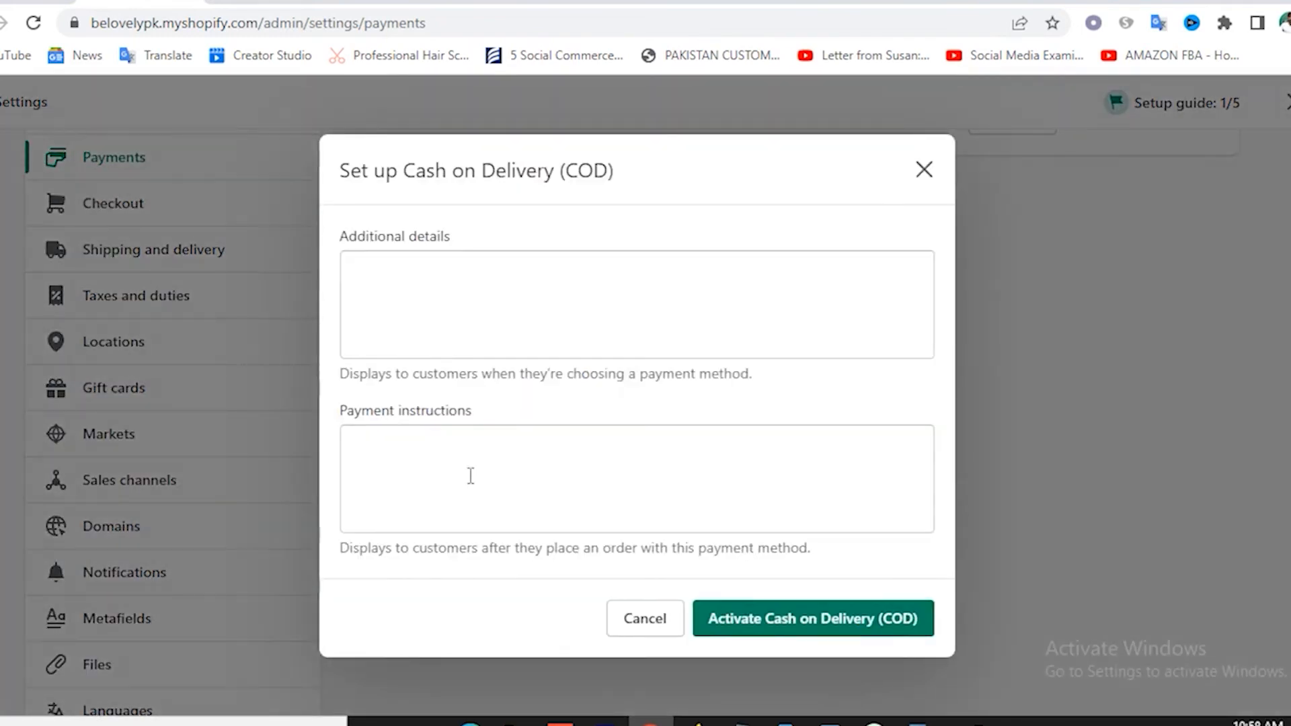
left_click(420, 280)
left_click(399, 456)
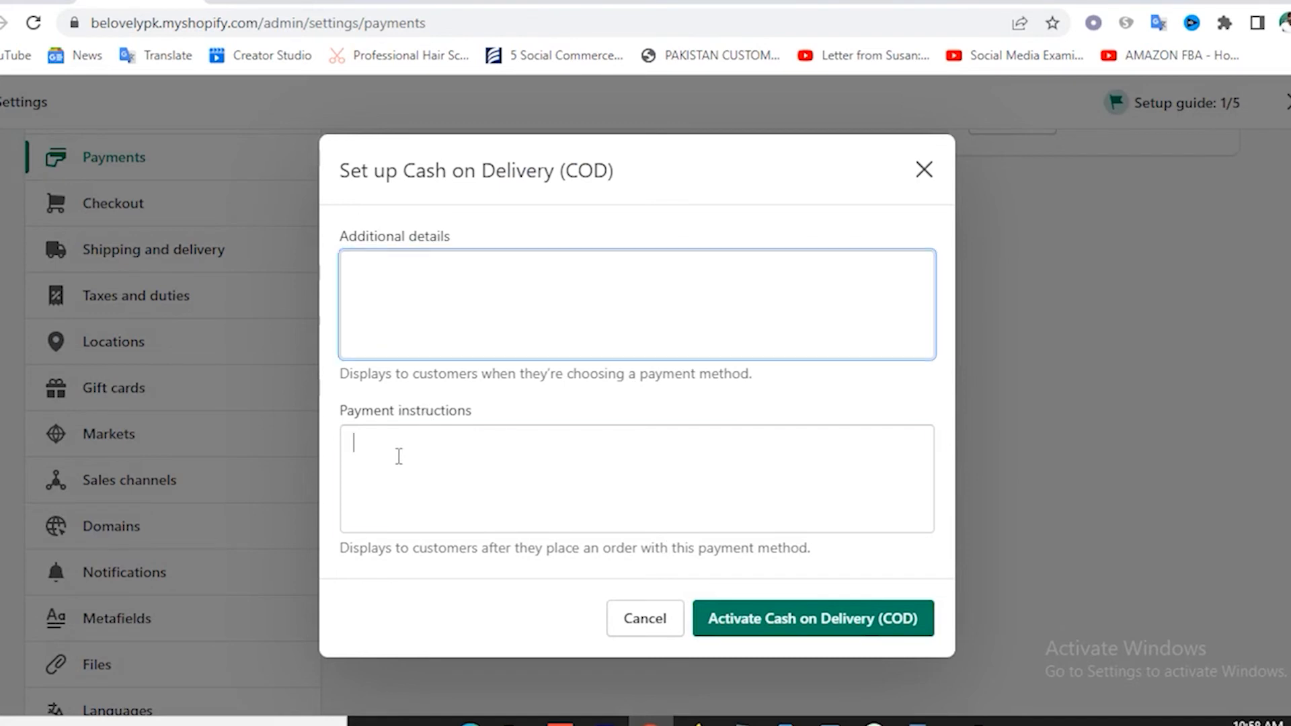
left_click(442, 287)
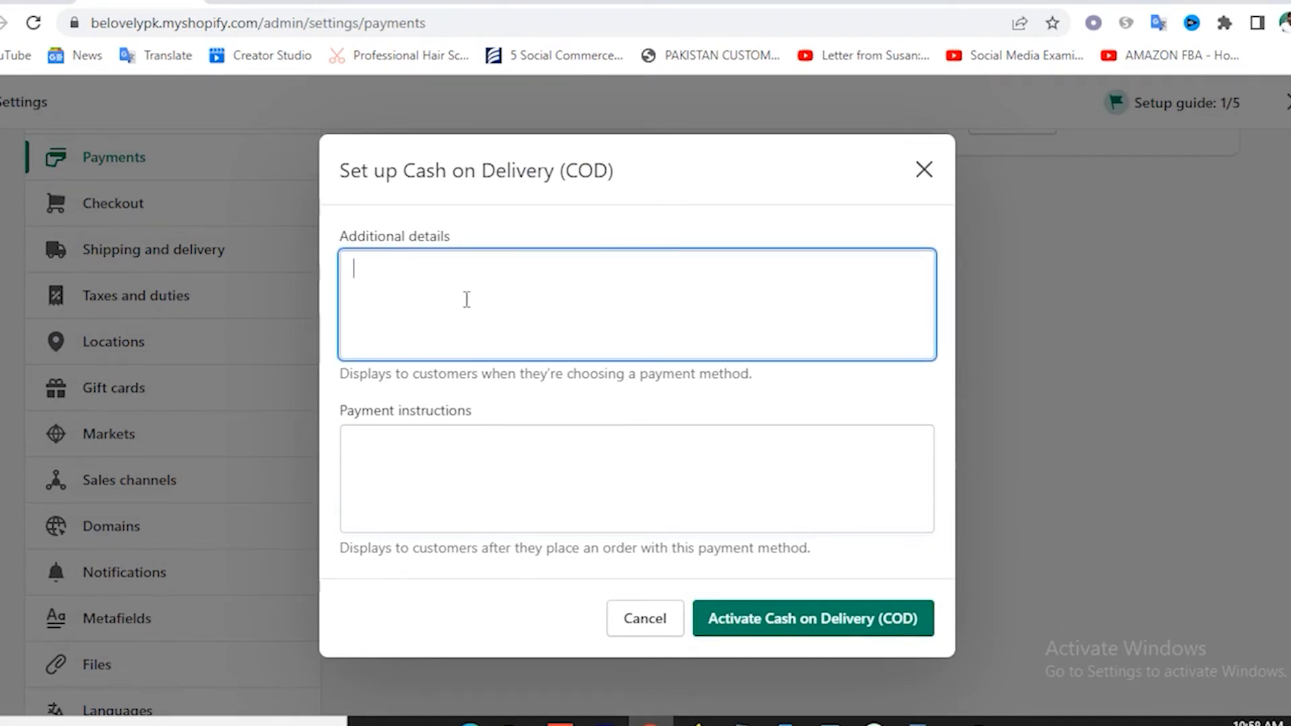
left_click(457, 474)
left_click(778, 631)
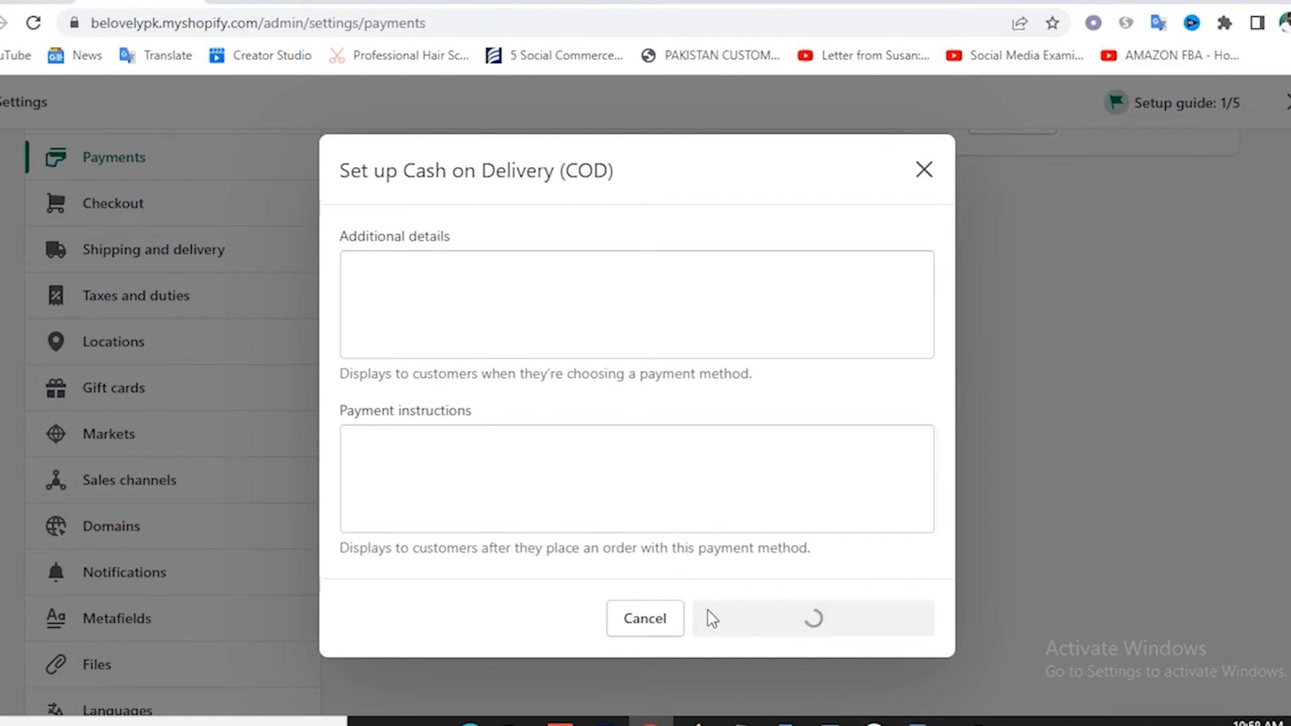
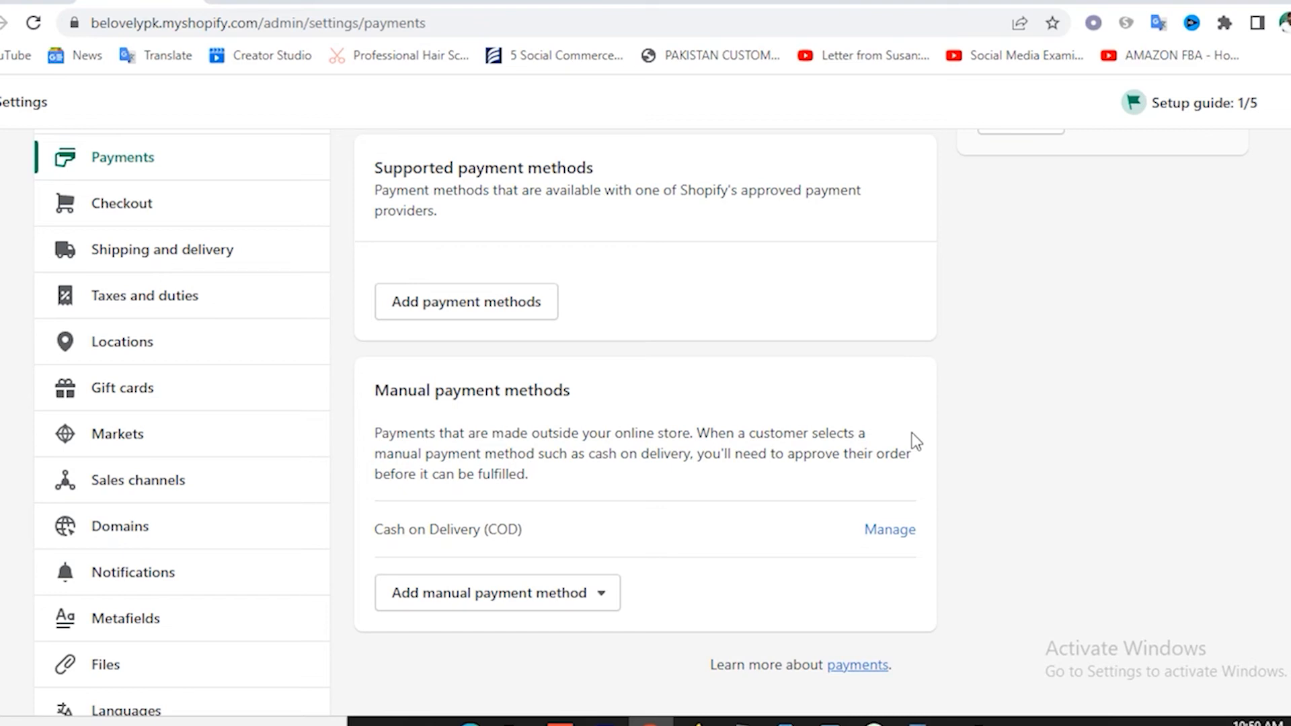
In Checkout settings, make customer accounts required at checkout.
scroll(723, 526, "down", 2)
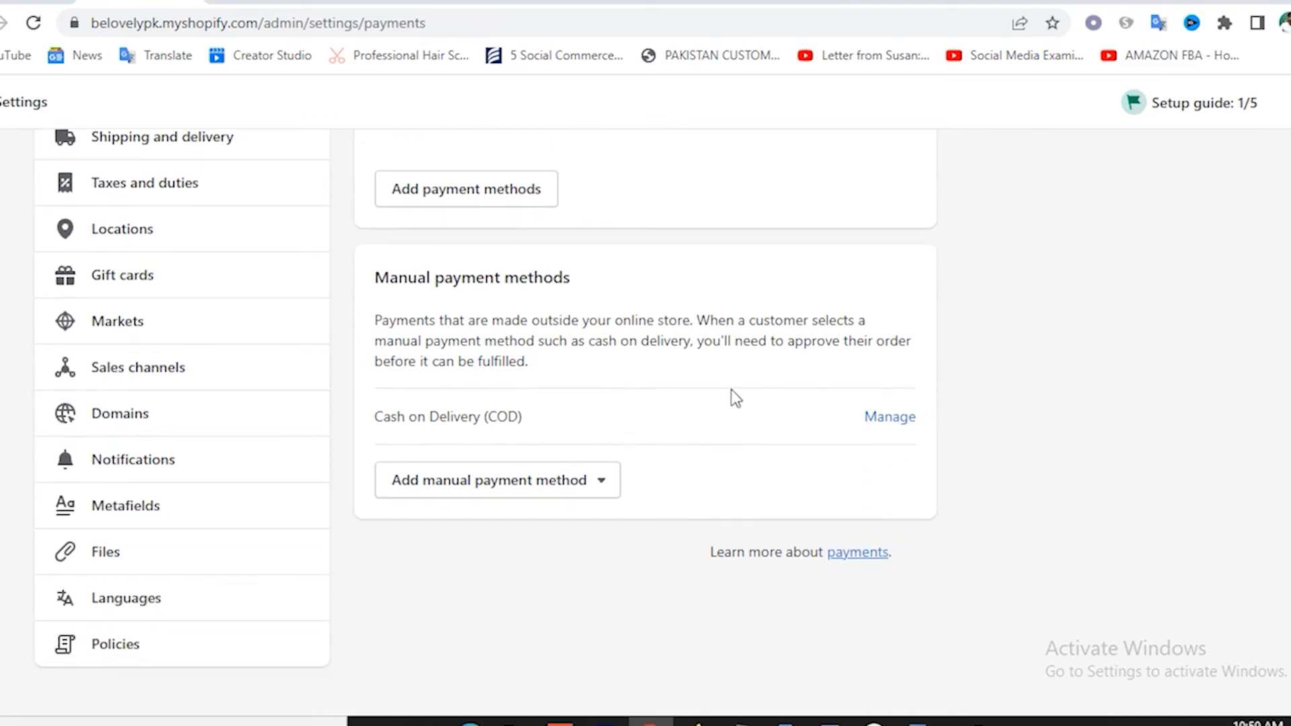
scroll(719, 390, "up", 5)
scroll(716, 384, "down", 4)
scroll(547, 352, "up", 6)
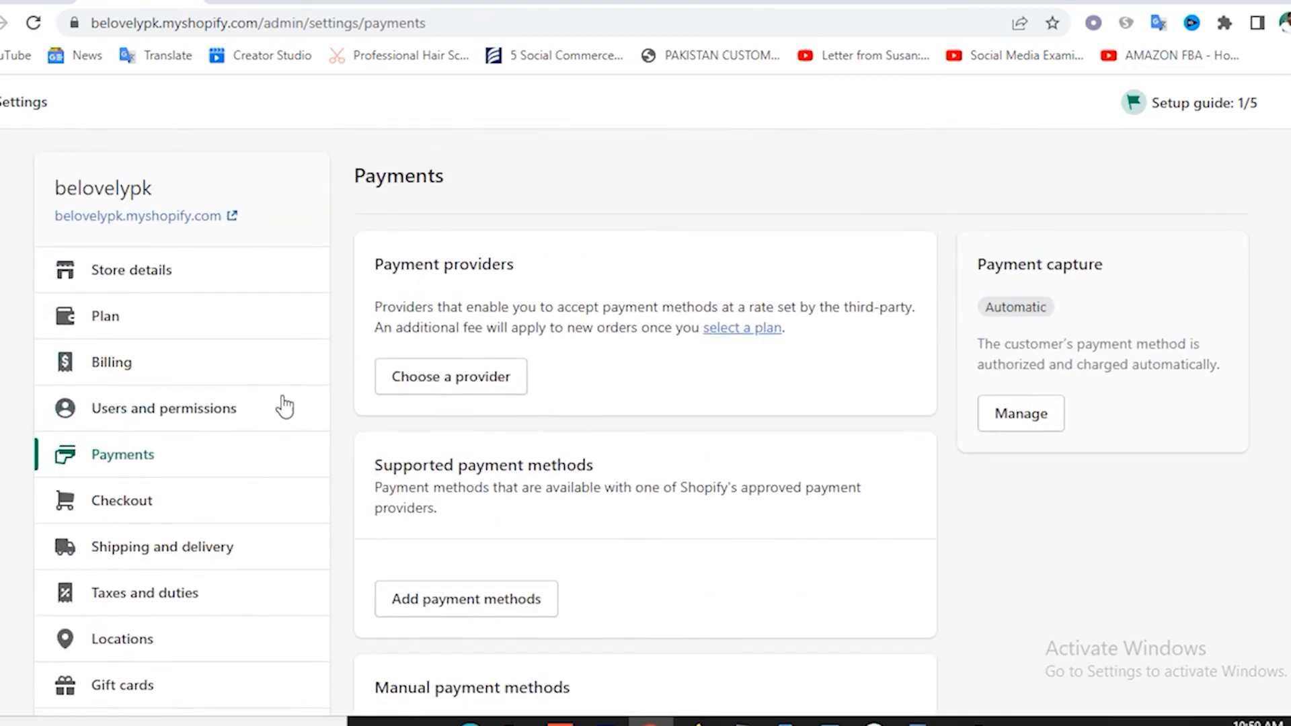
left_click(144, 505)
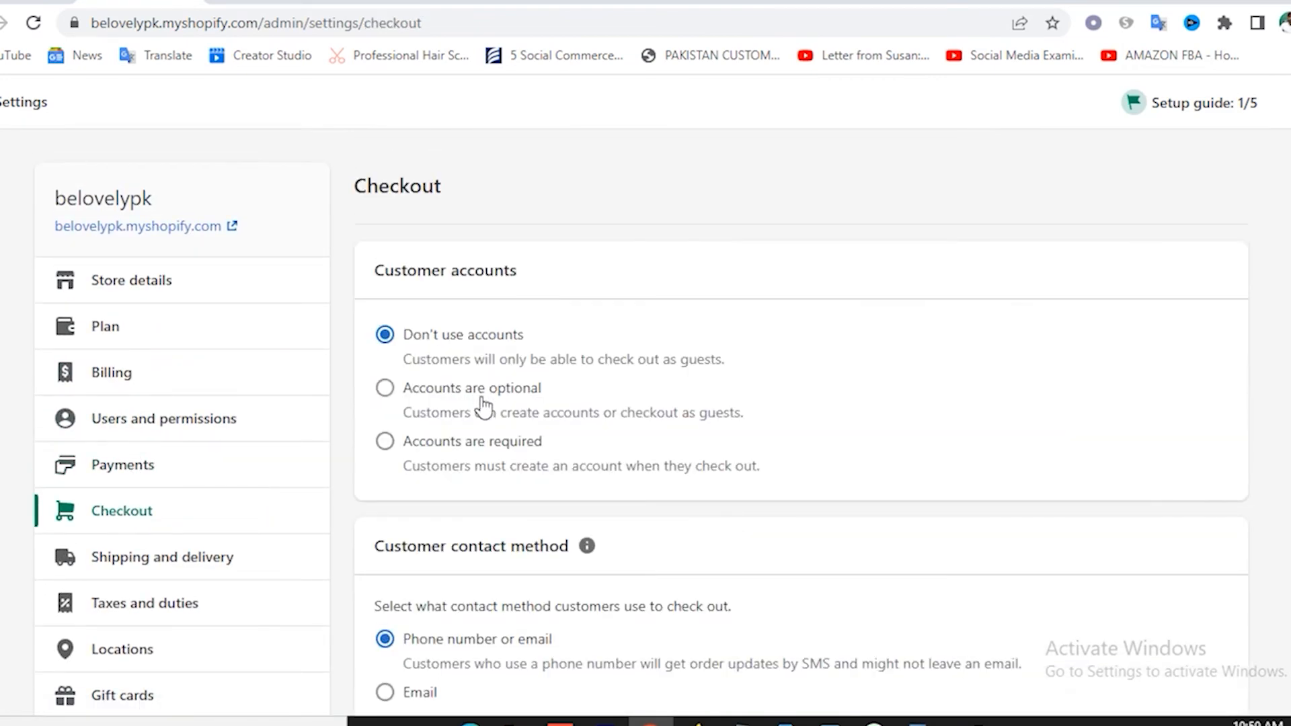
left_click(463, 444)
Set Email as the checkout contact method, after briefly trying phone number or email.
scroll(761, 456, "down", 3)
scroll(762, 456, "down", 2)
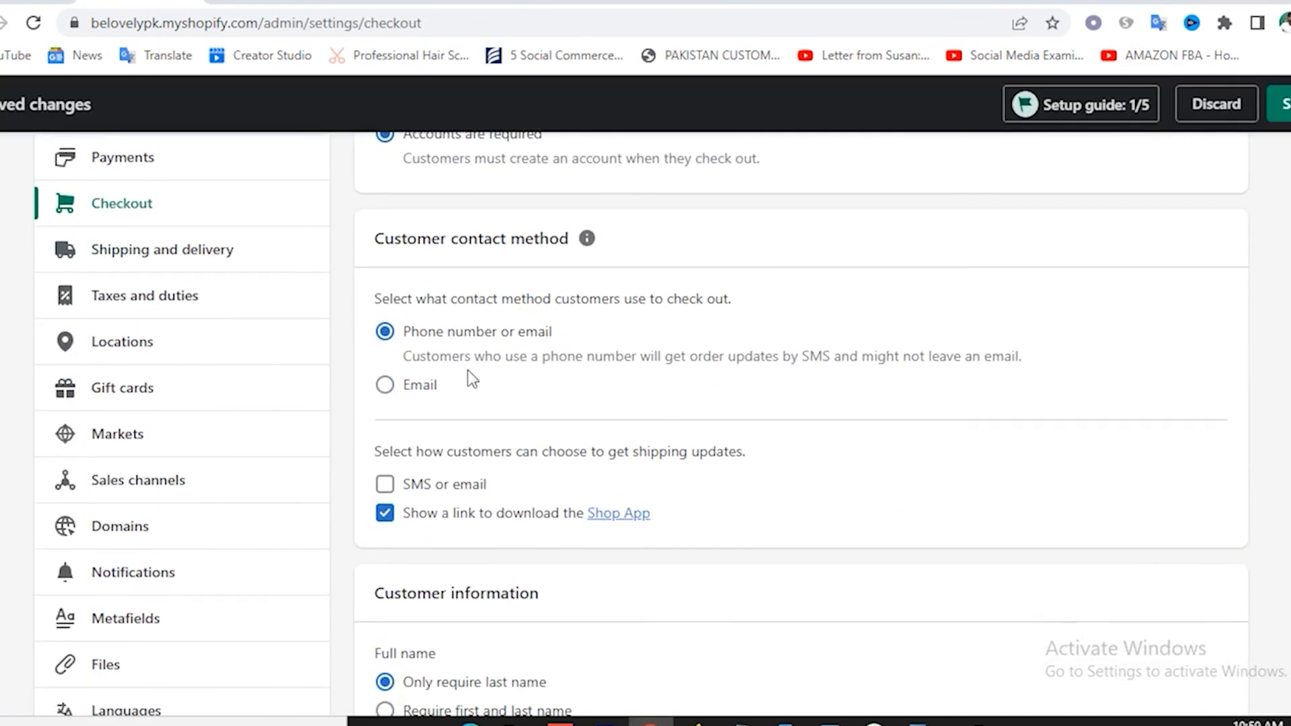
left_click(417, 397)
left_click(424, 333)
left_click(417, 398)
scroll(655, 424, "down", 2)
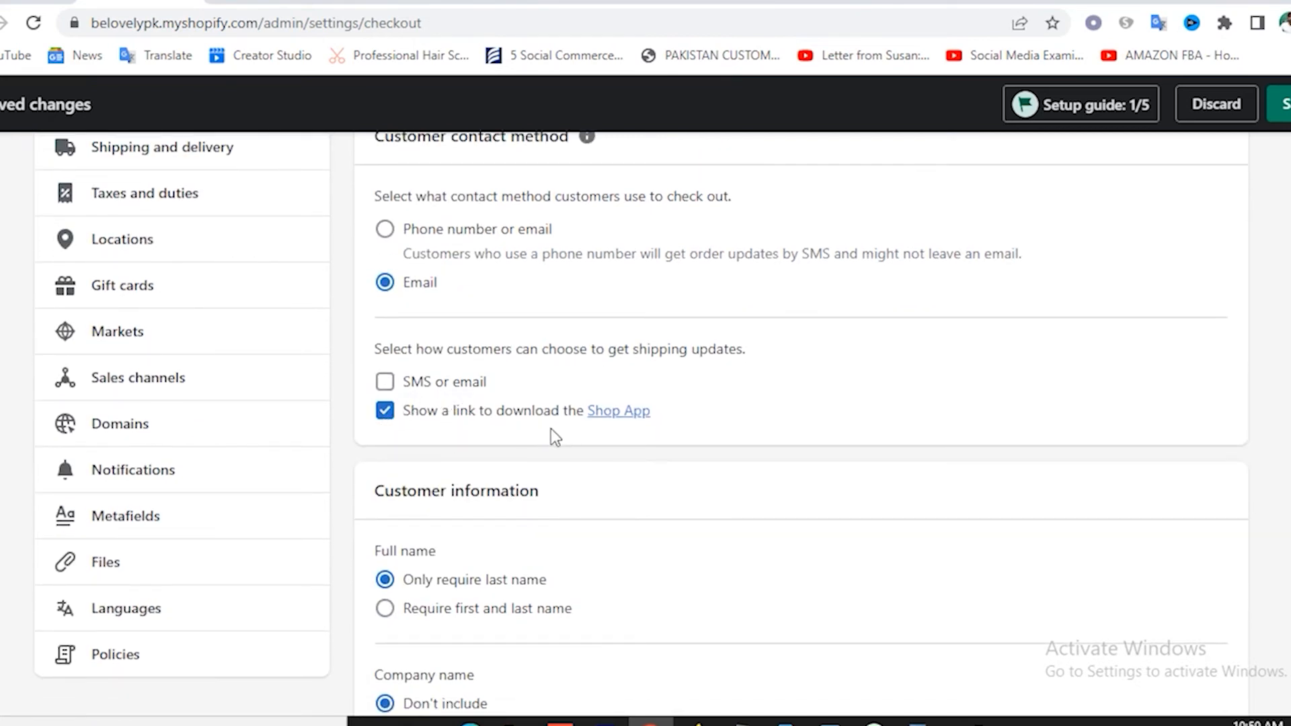
scroll(538, 437, "down", 8)
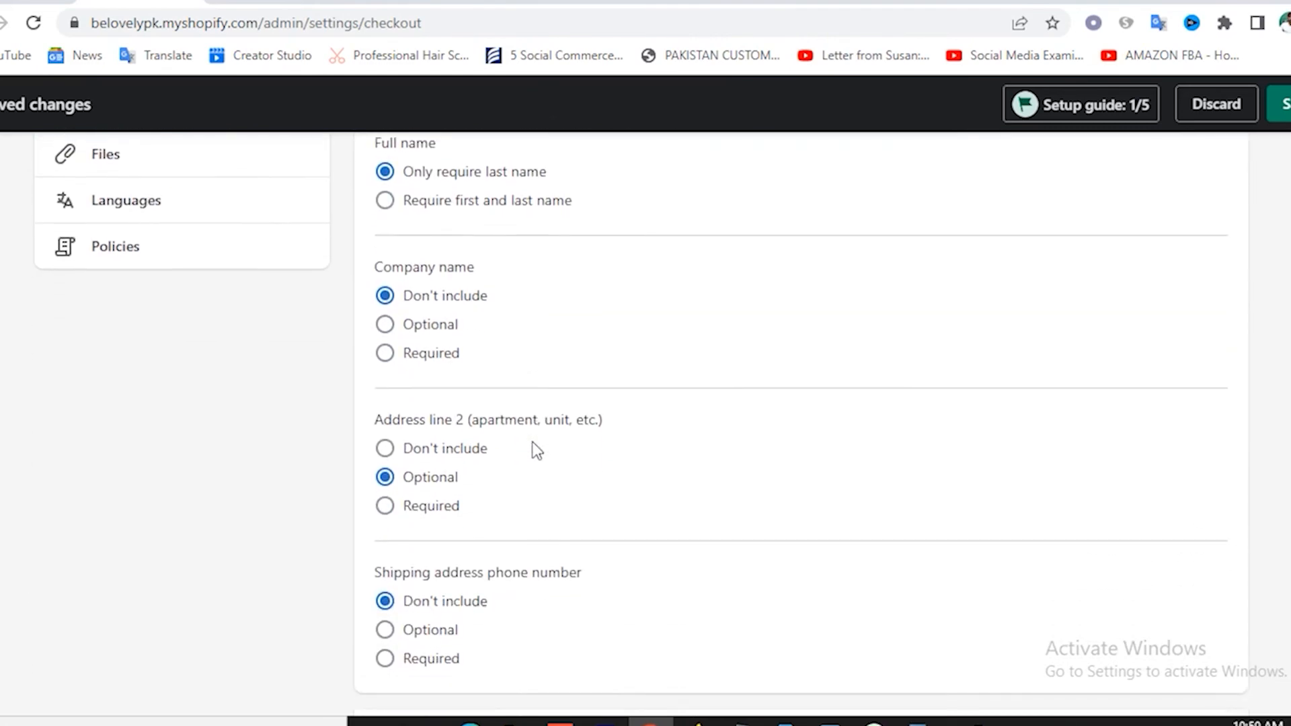
scroll(532, 442, "down", 8)
scroll(529, 442, "up", 14)
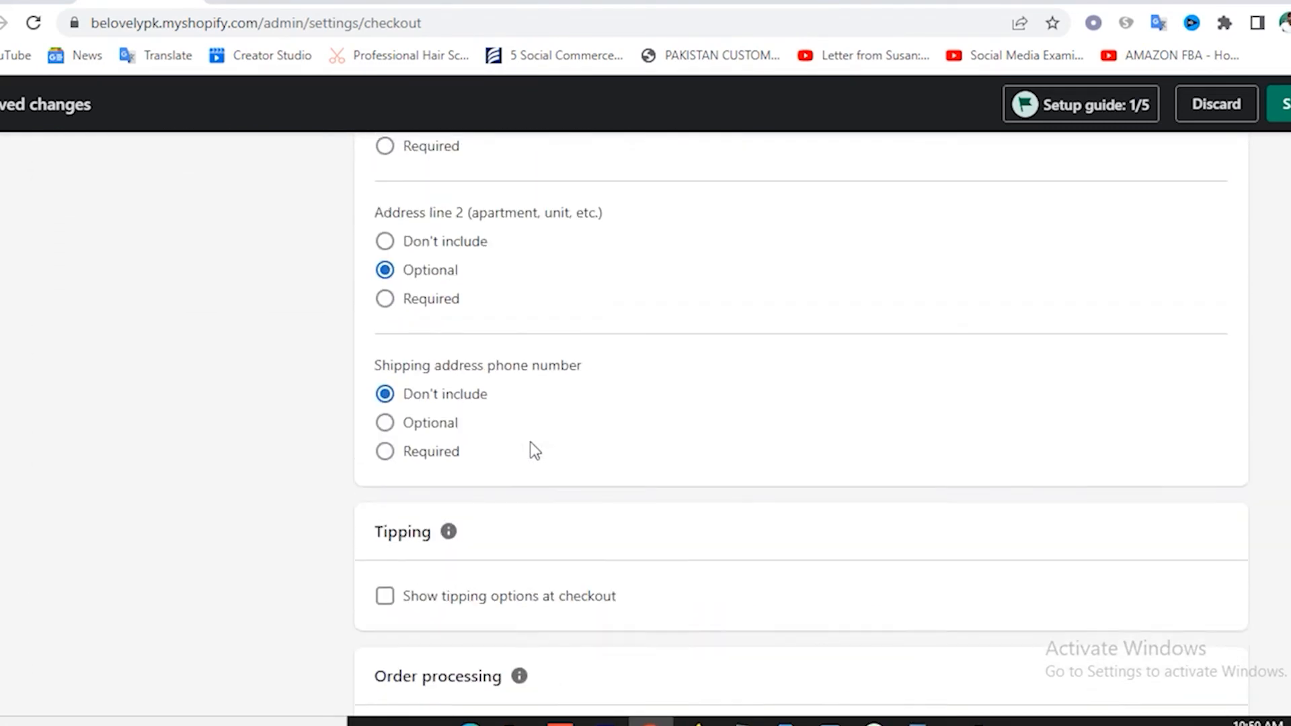
scroll(254, 447, "up", 8)
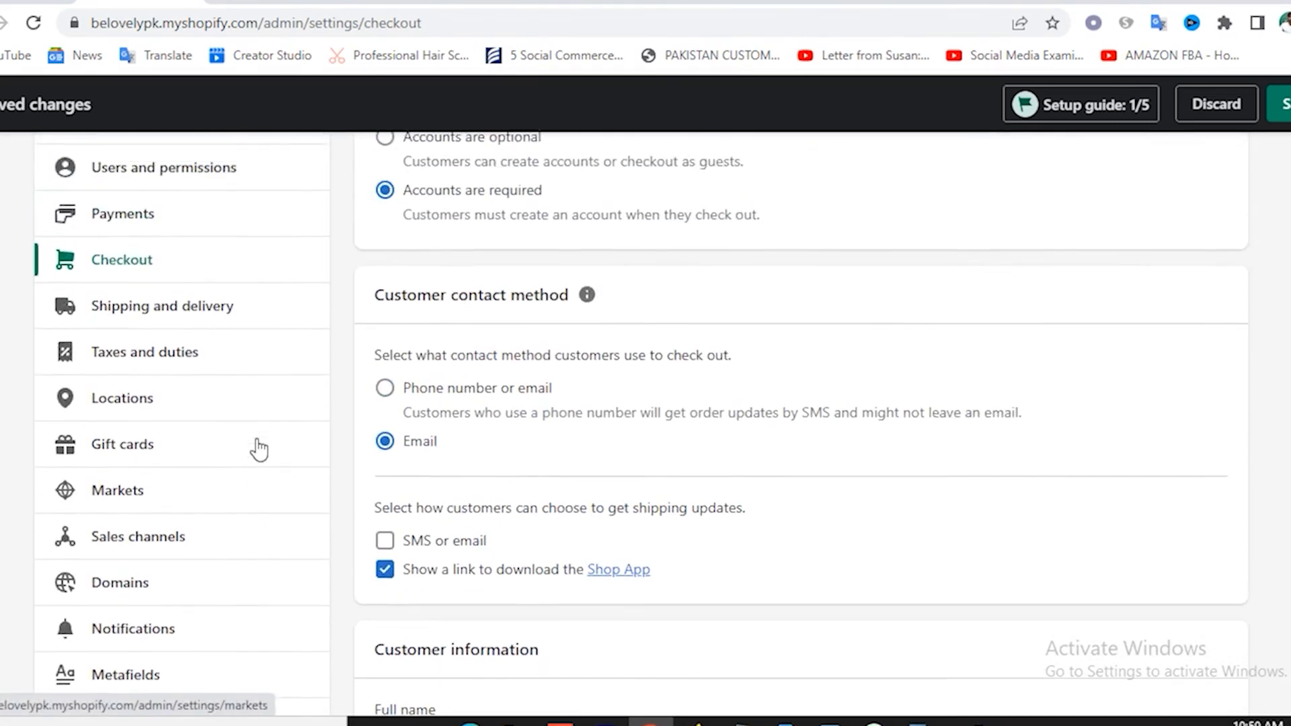
Save the checkout settings.
left_click(1285, 108)
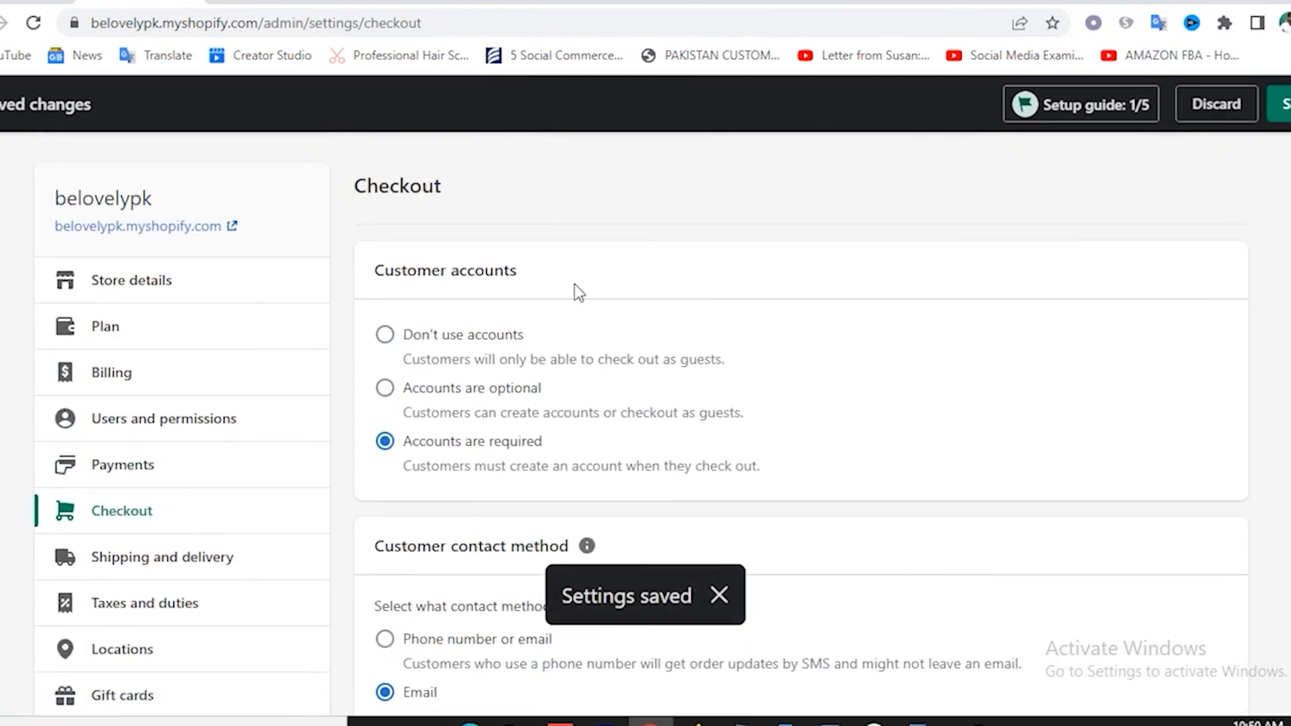
scroll(486, 356, "down", 12)
scroll(483, 363, "down", 5)
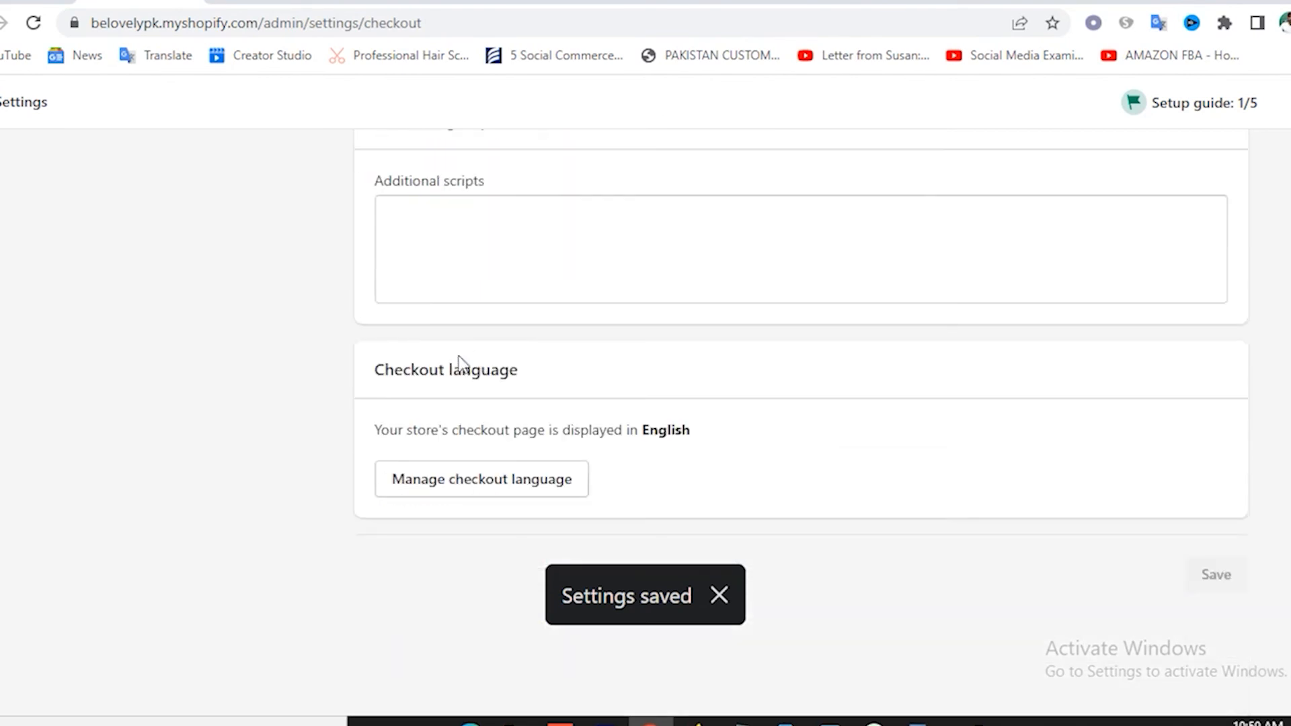
scroll(456, 370, "up", 20)
scroll(445, 363, "up", 7)
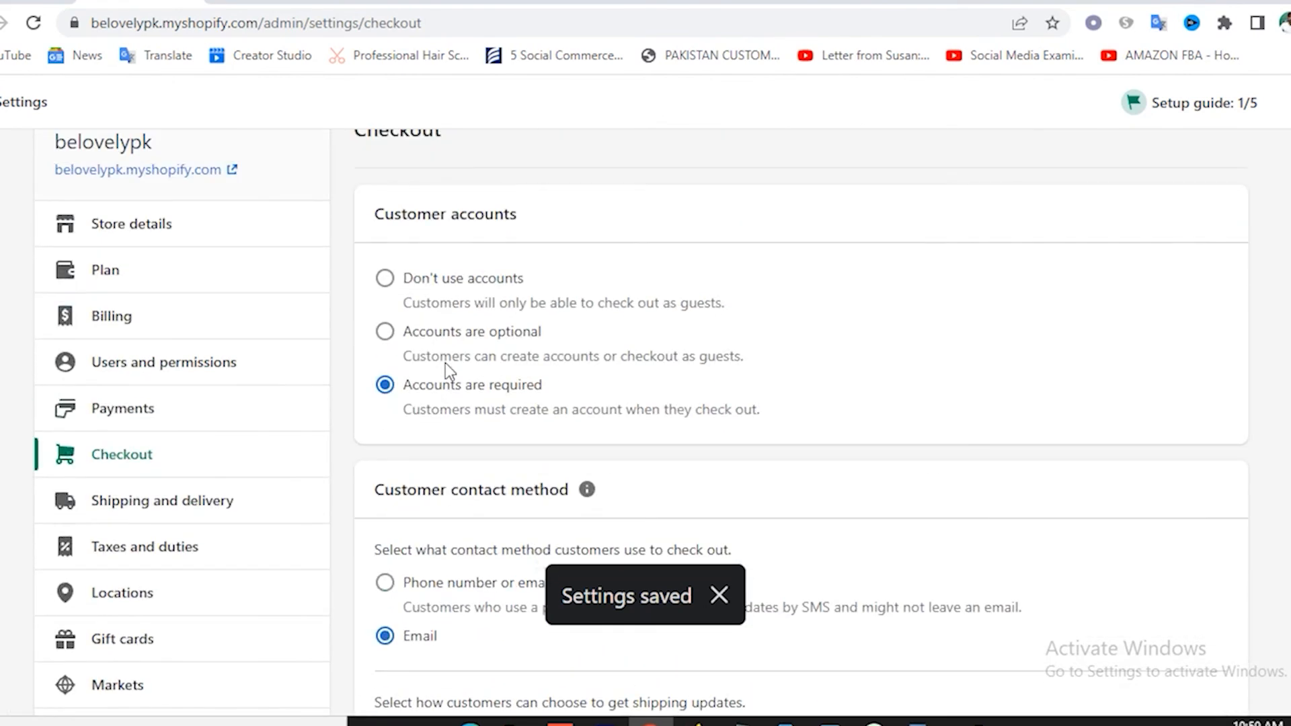
scroll(268, 401, "down", 2)
Review the Shipping and delivery settings.
left_click(170, 416)
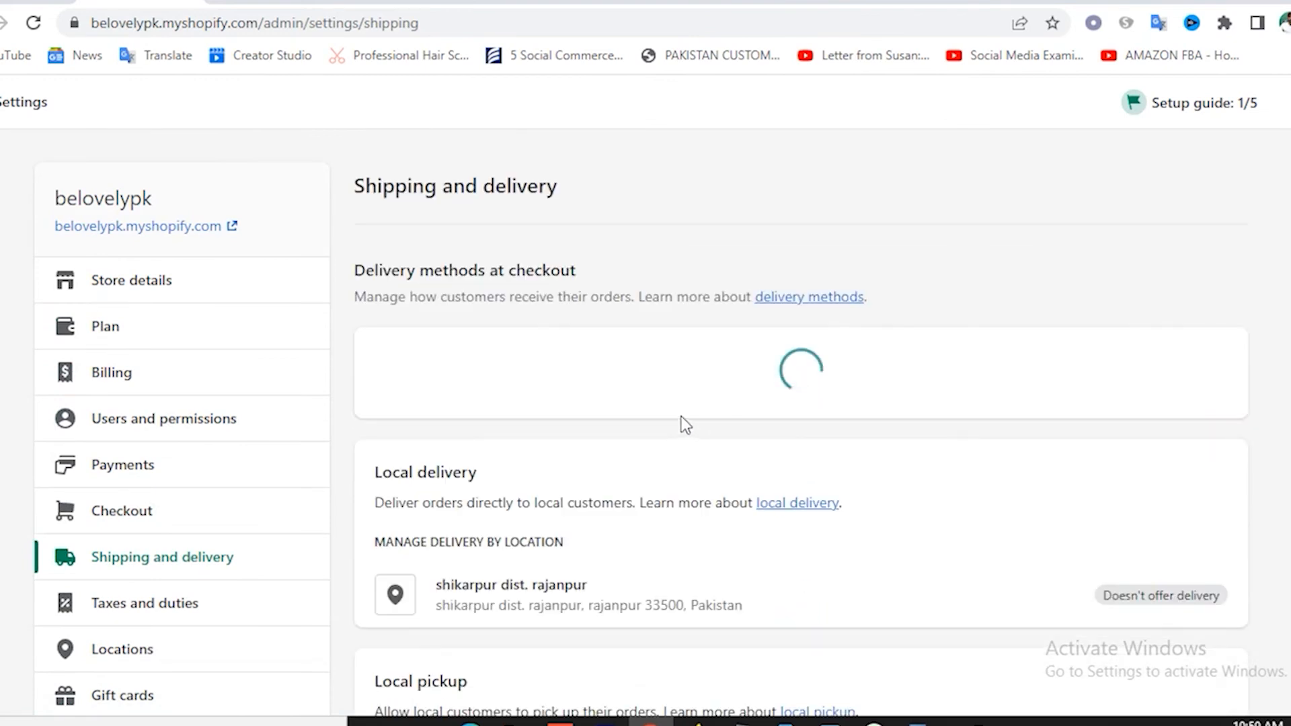
scroll(619, 363, "down", 8)
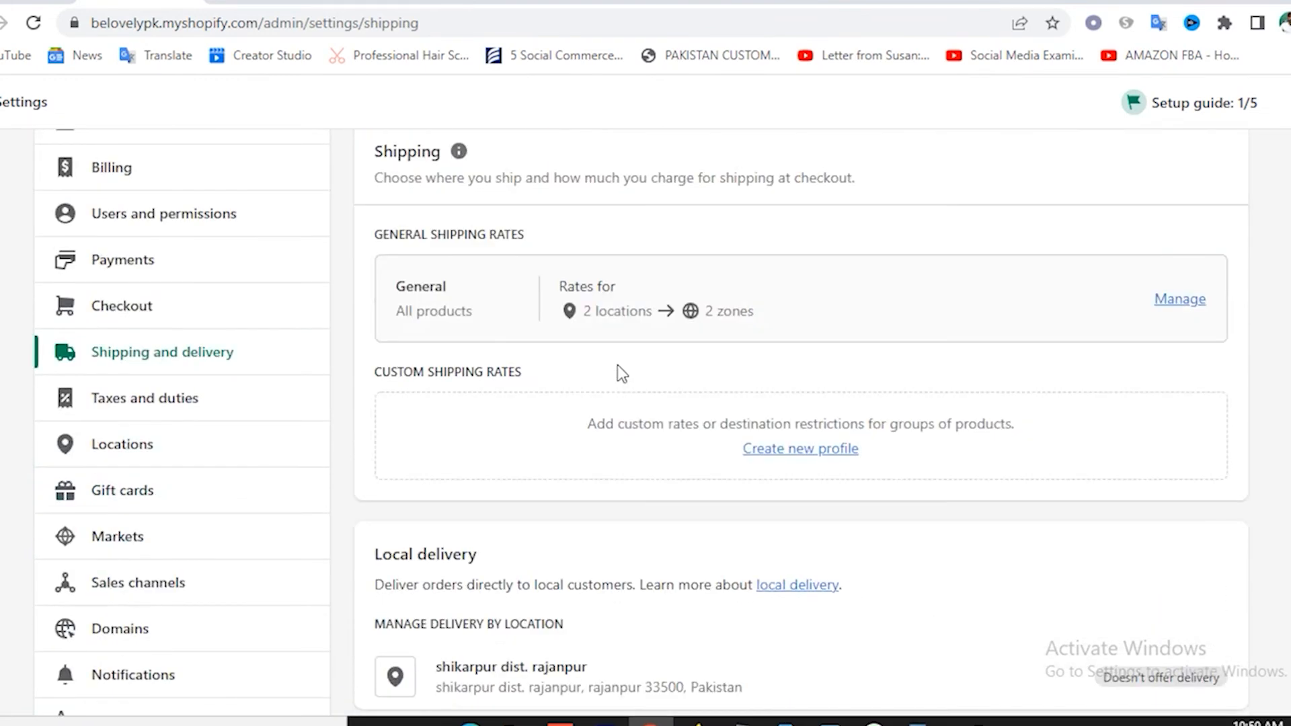
scroll(790, 395, "down", 14)
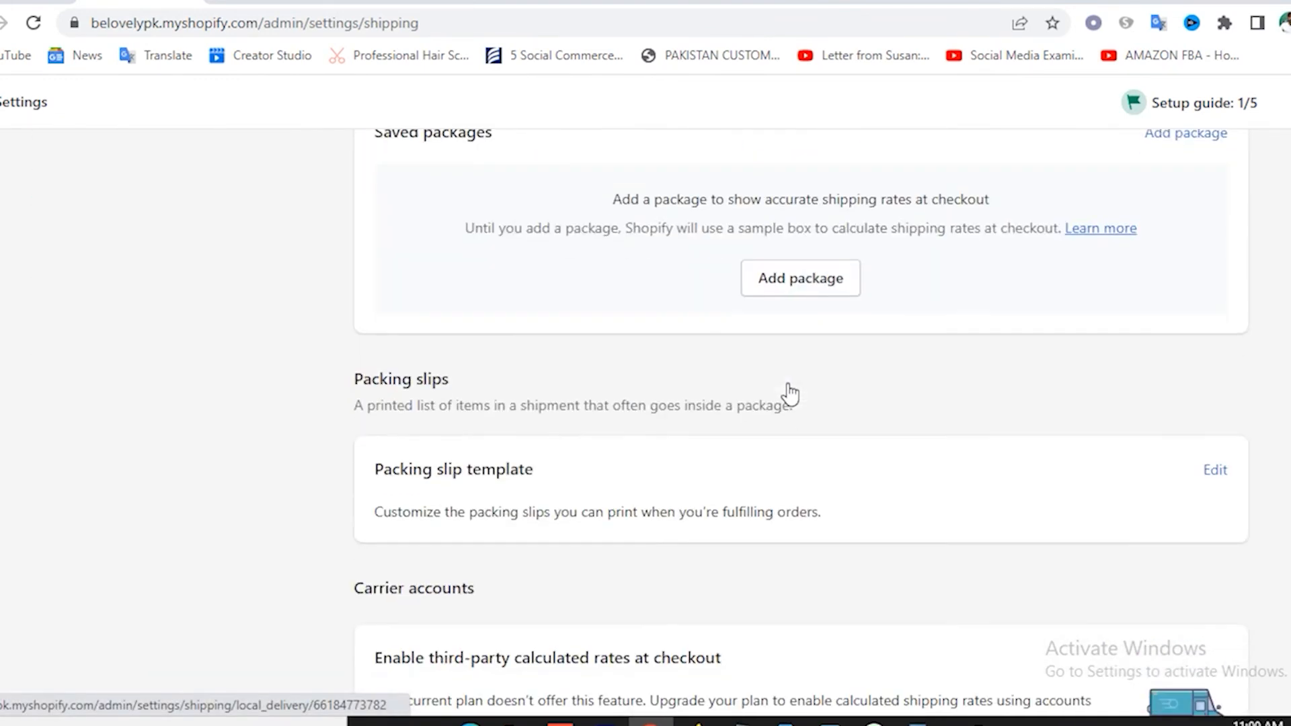
scroll(790, 395, "up", 17)
scroll(510, 374, "up", 5)
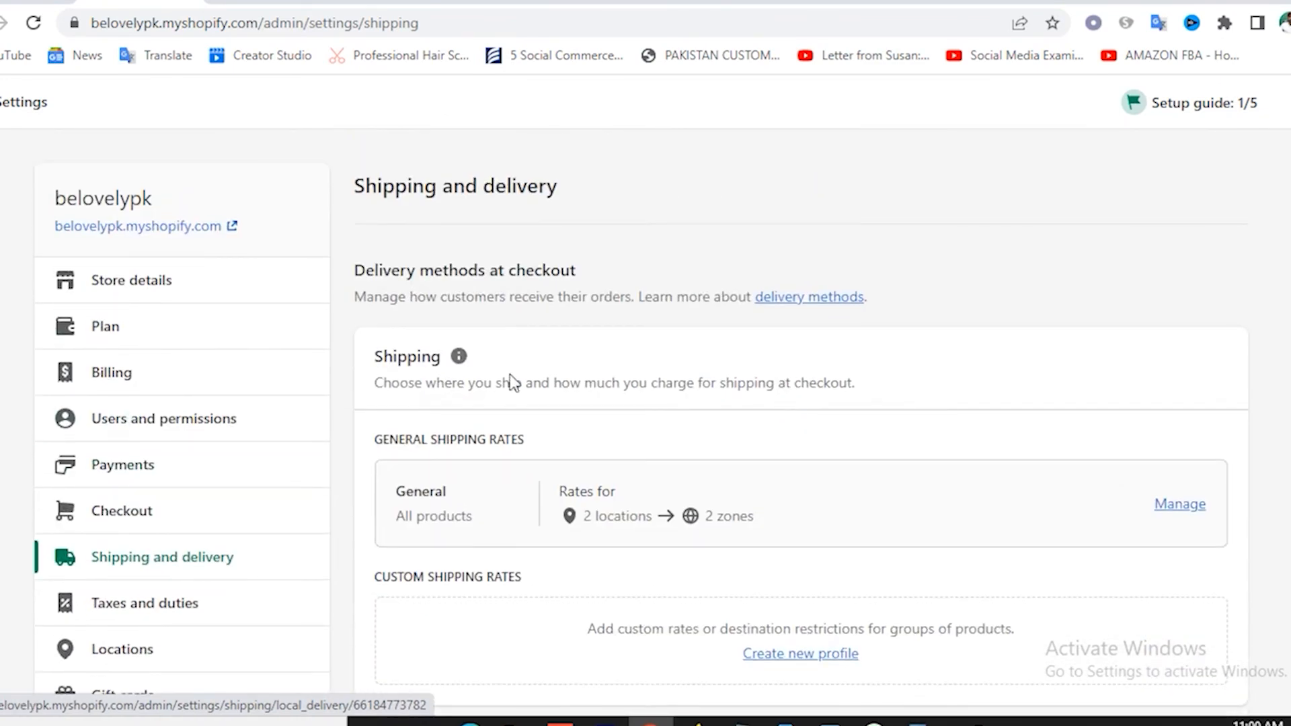
scroll(202, 432, "down", 3)
Look through the Taxes and duties and Locations settings.
left_click(163, 417)
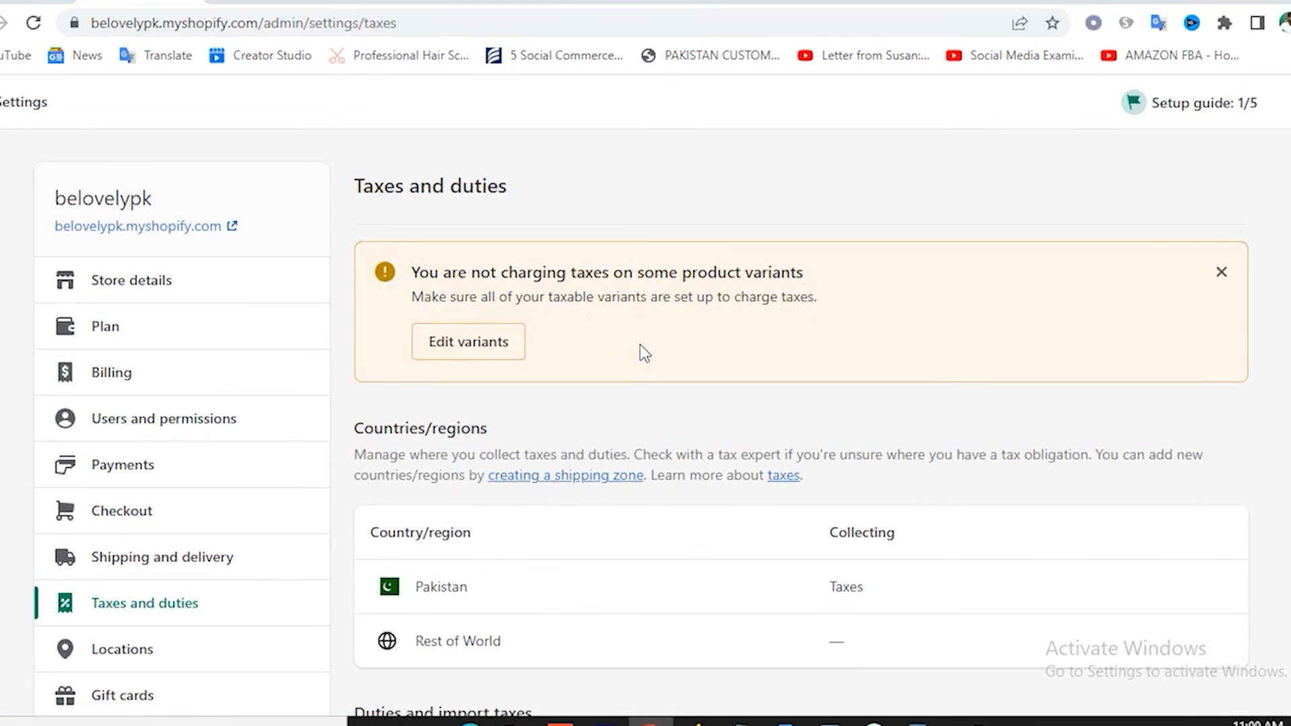
scroll(207, 513, "down", 3)
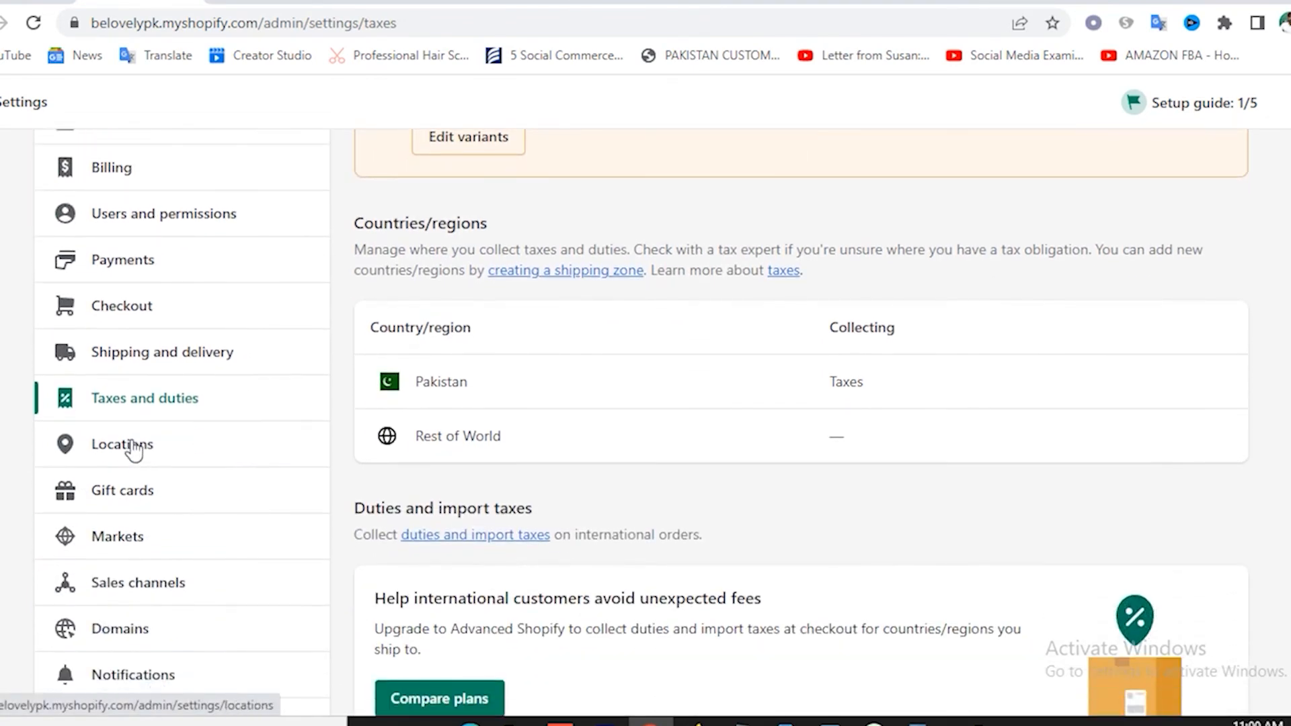
scroll(181, 444, "down", 2)
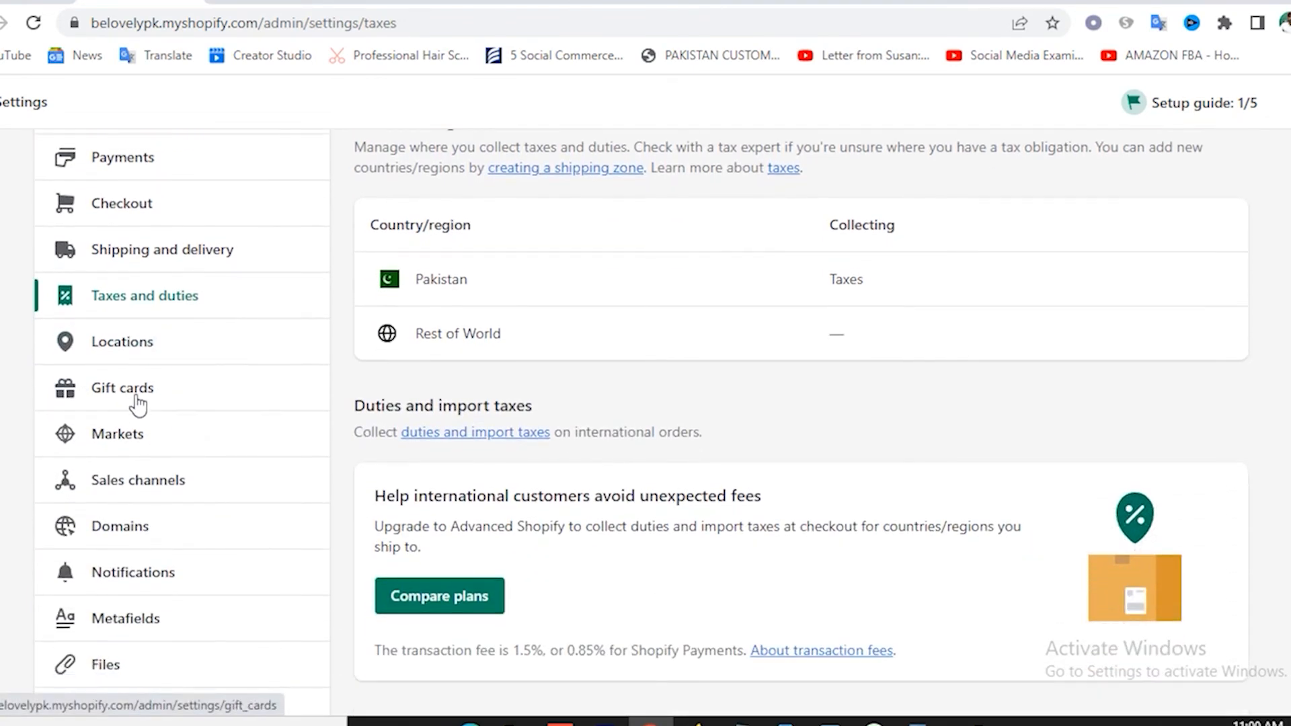
left_click(137, 356)
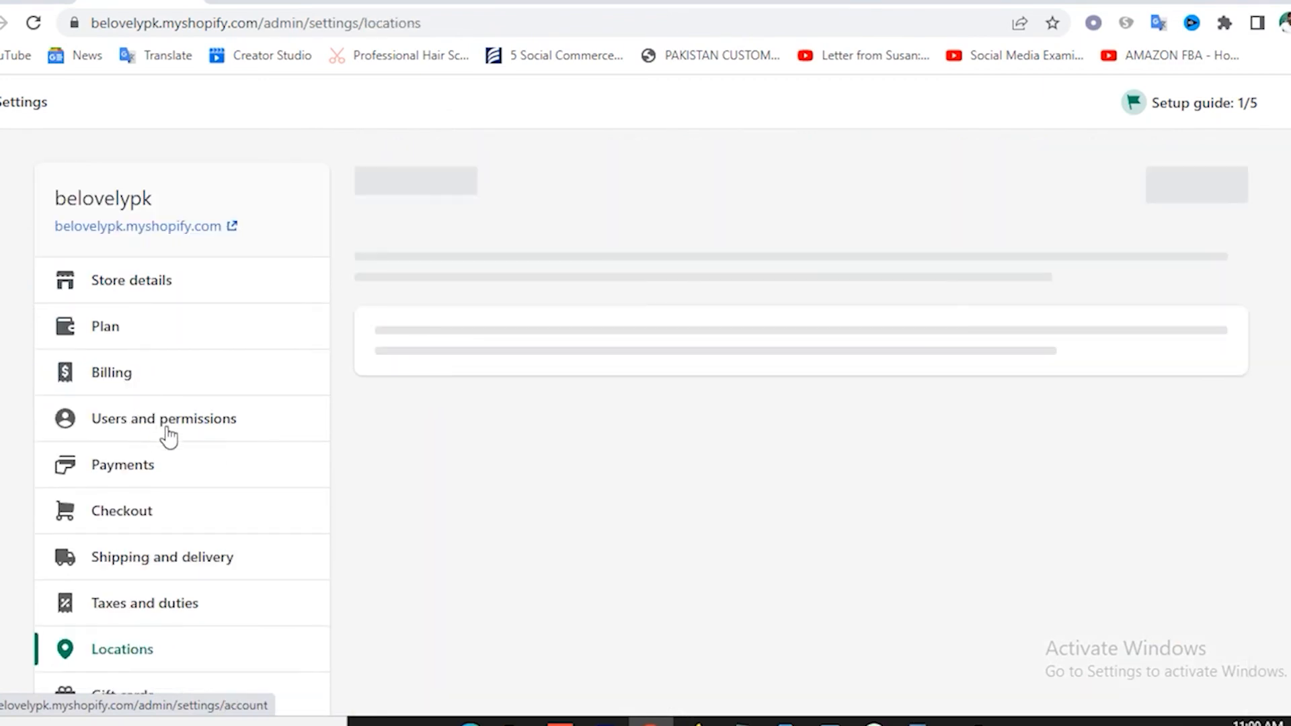
scroll(168, 436, "down", 3)
scroll(167, 435, "down", 3)
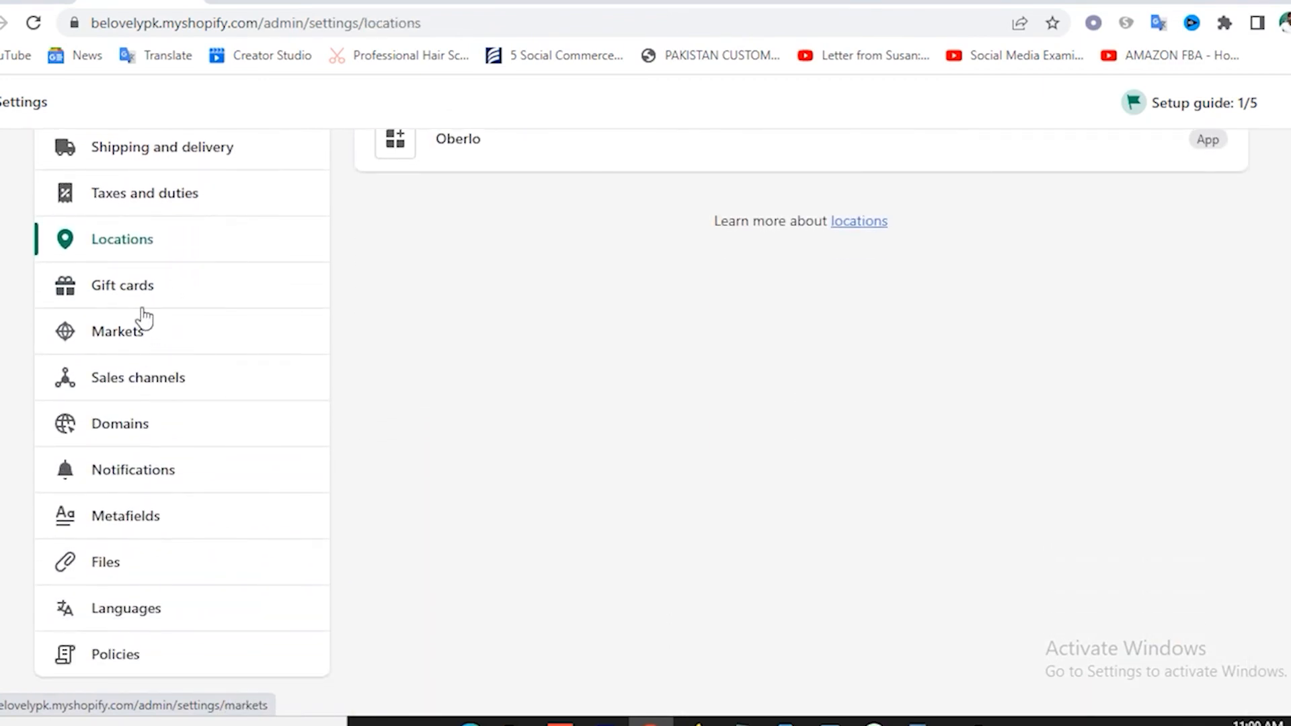
Check Gift cards (never expire) and Sales channels (Online Store only), ending on Domains.
left_click(175, 293)
scroll(168, 403, "down", 3)
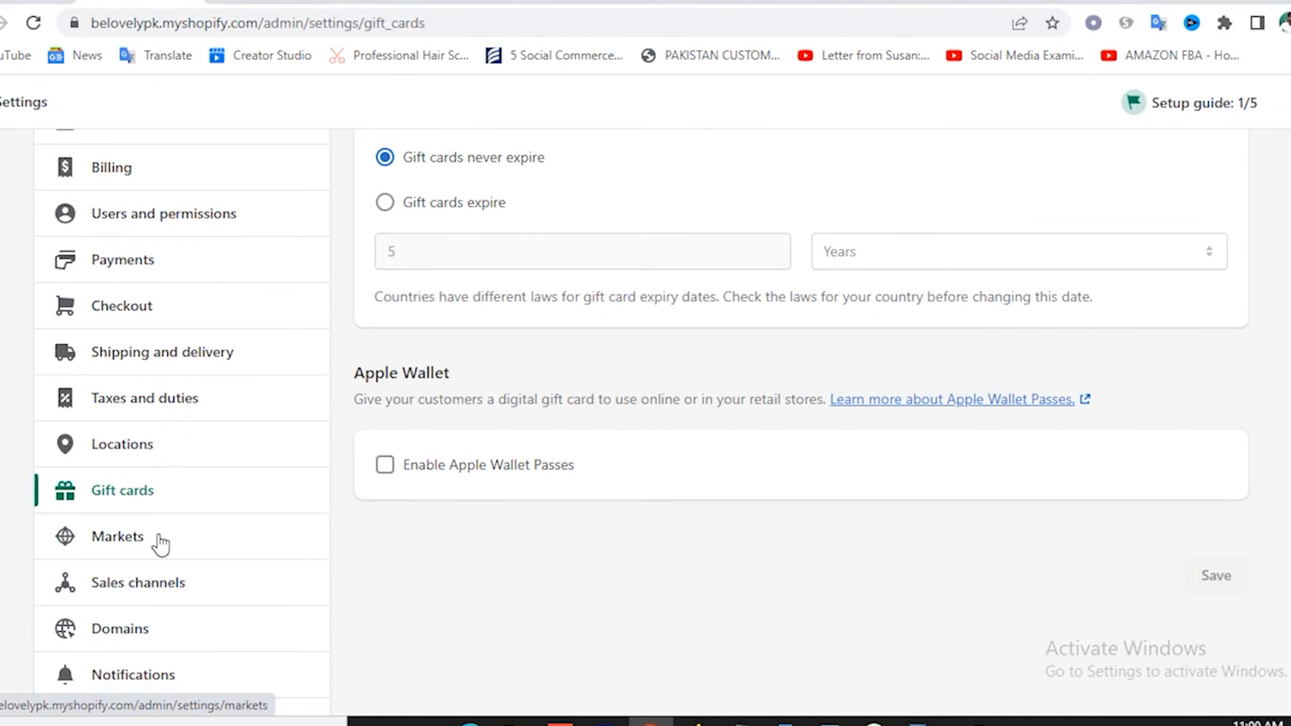
scroll(168, 538, "down", 2)
left_click(161, 491)
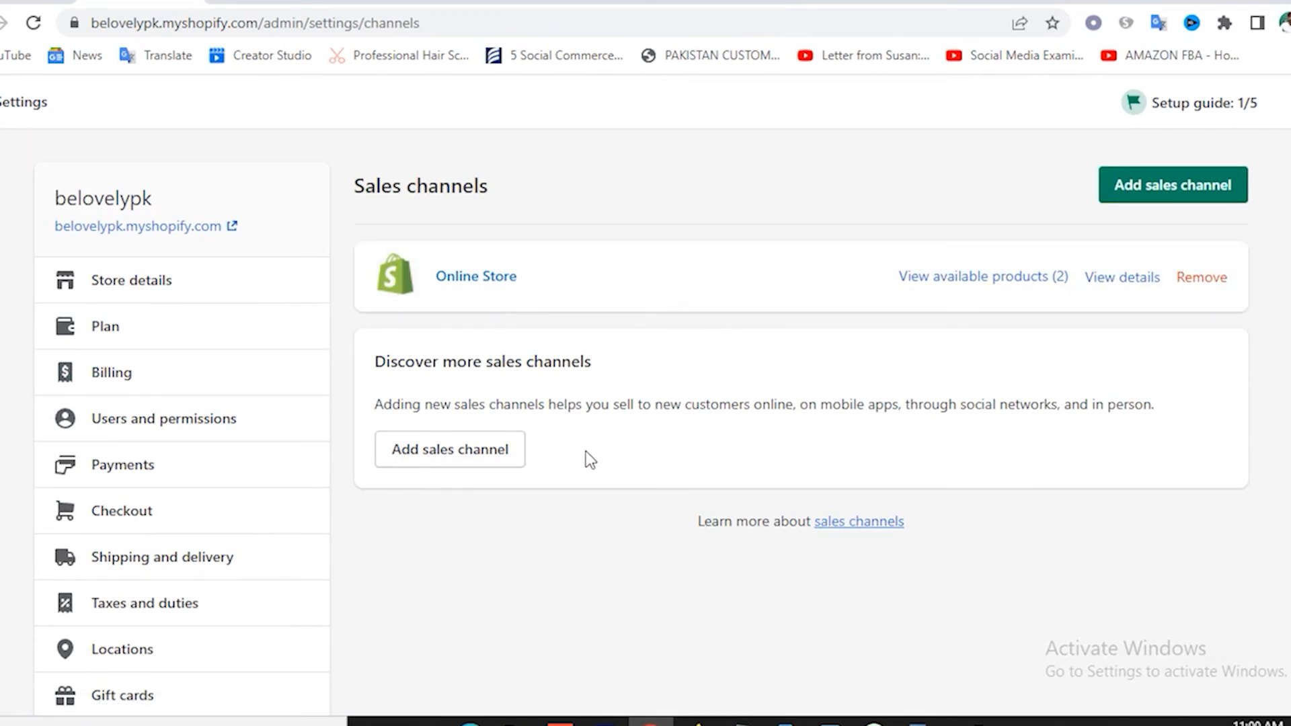
scroll(444, 478, "down", 6)
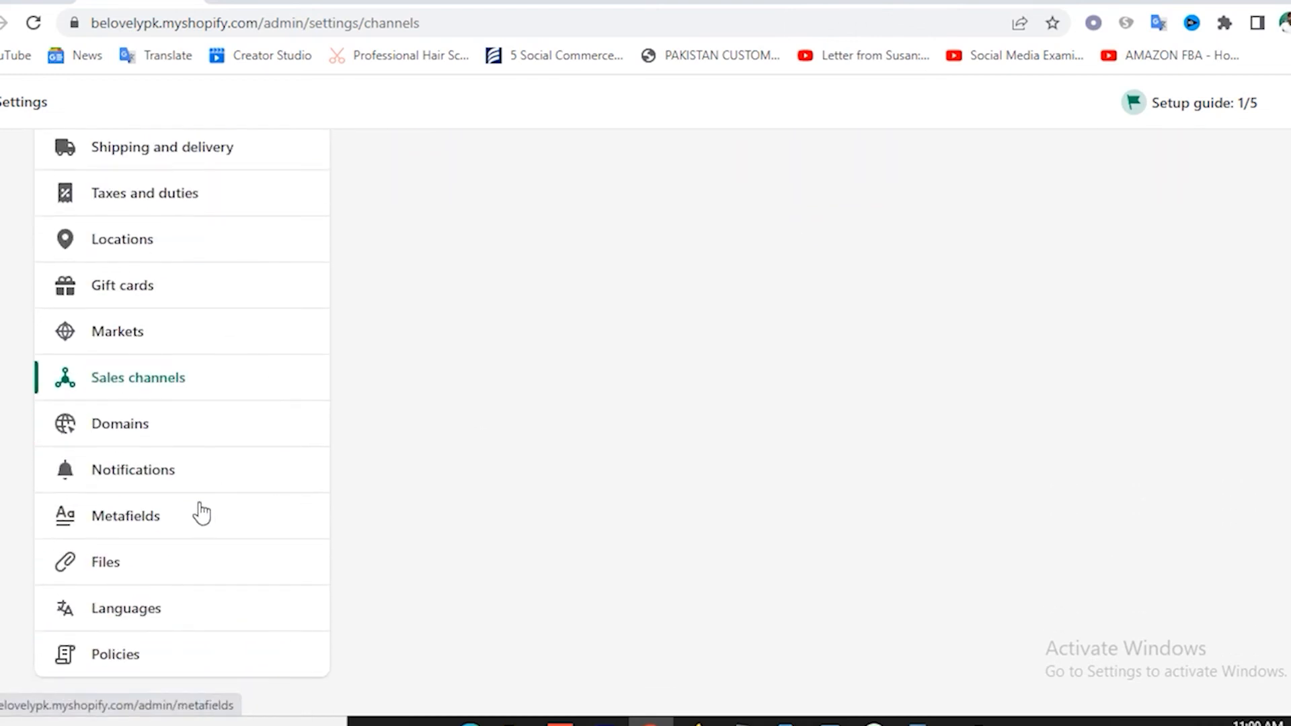
left_click(118, 440)
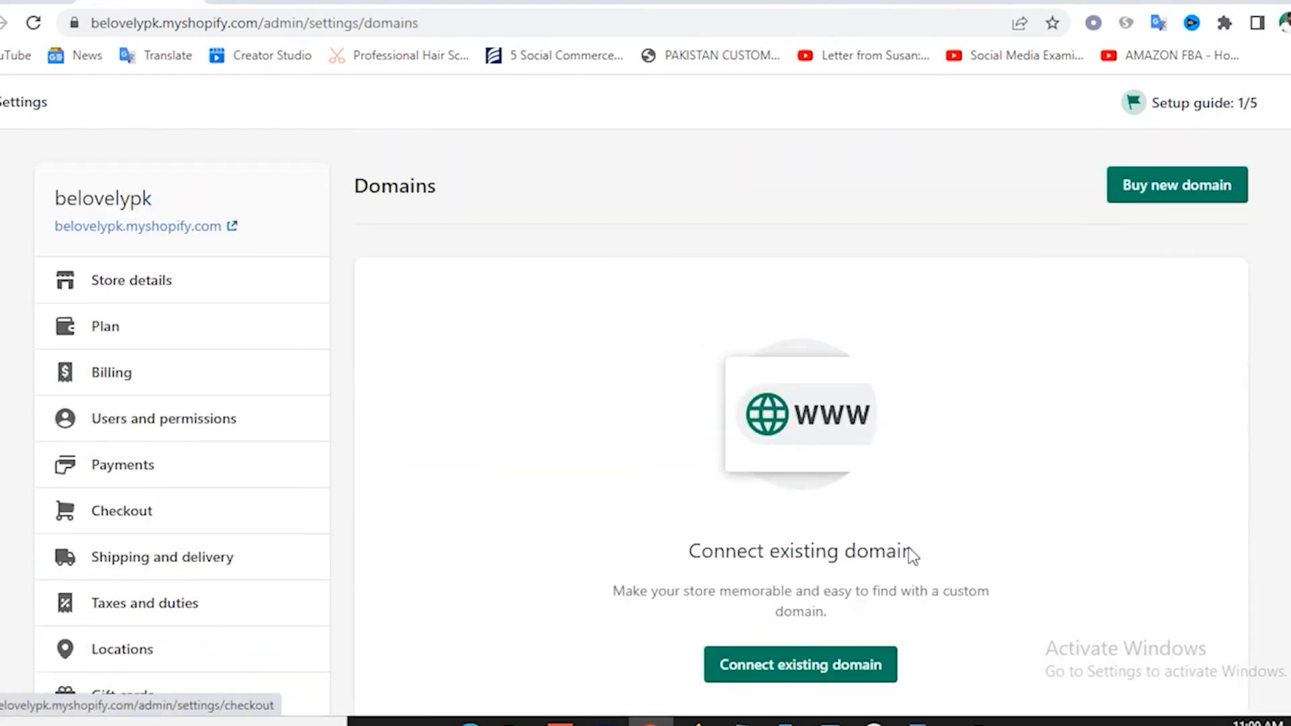
Check the store name in the Be Lovely storefront's web address, then return to Domains.
left_click(269, 2)
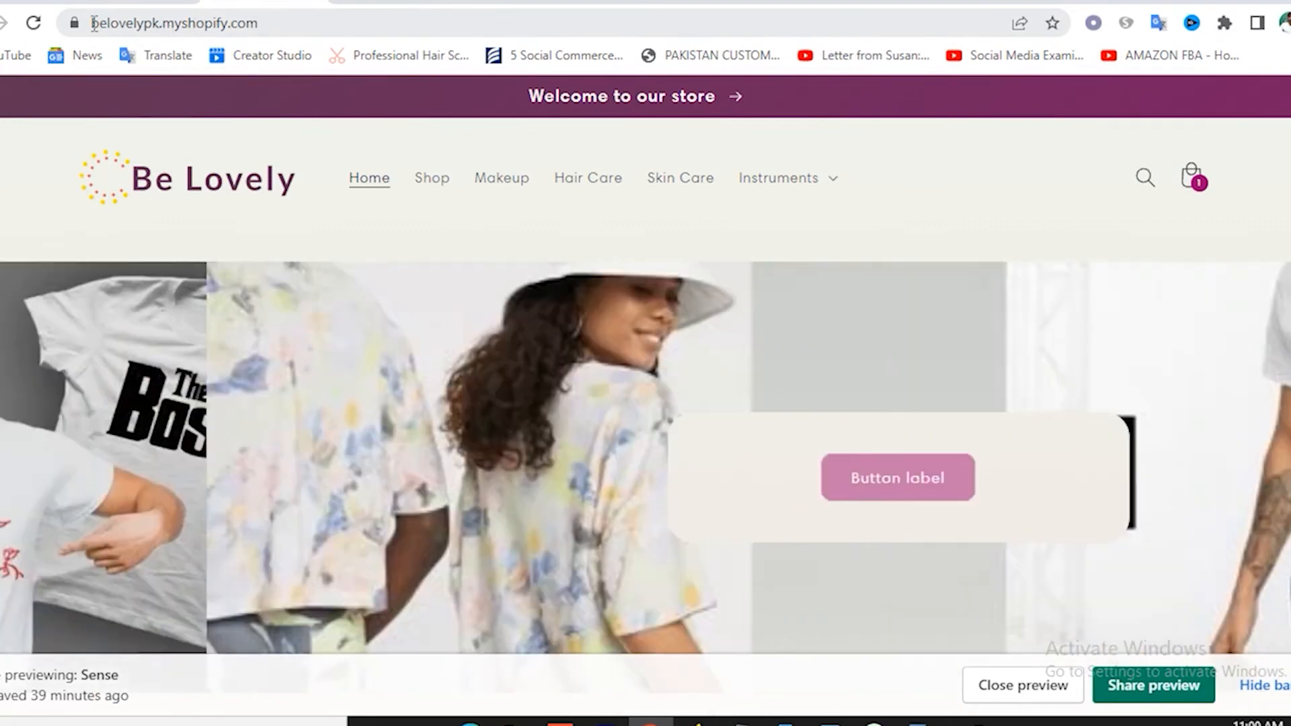
double_click(183, 26)
left_click(235, 24)
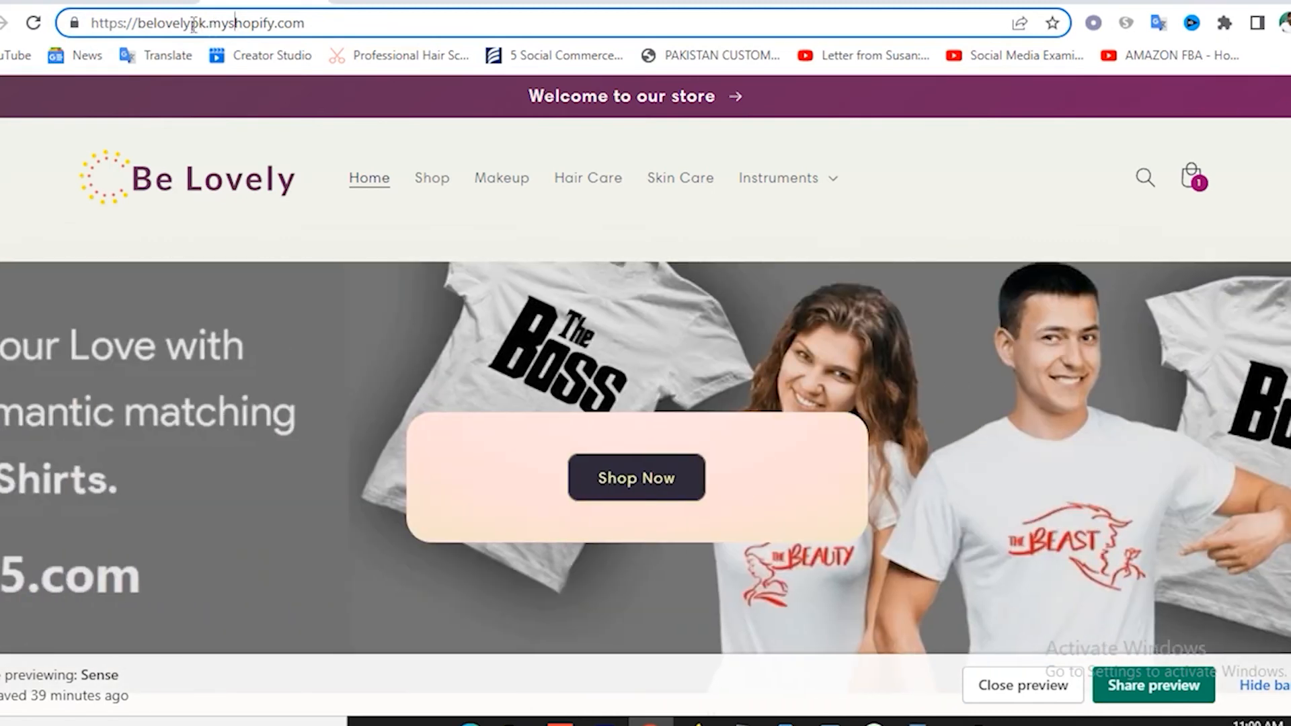
left_click(143, 4)
scroll(874, 492, "down", 3)
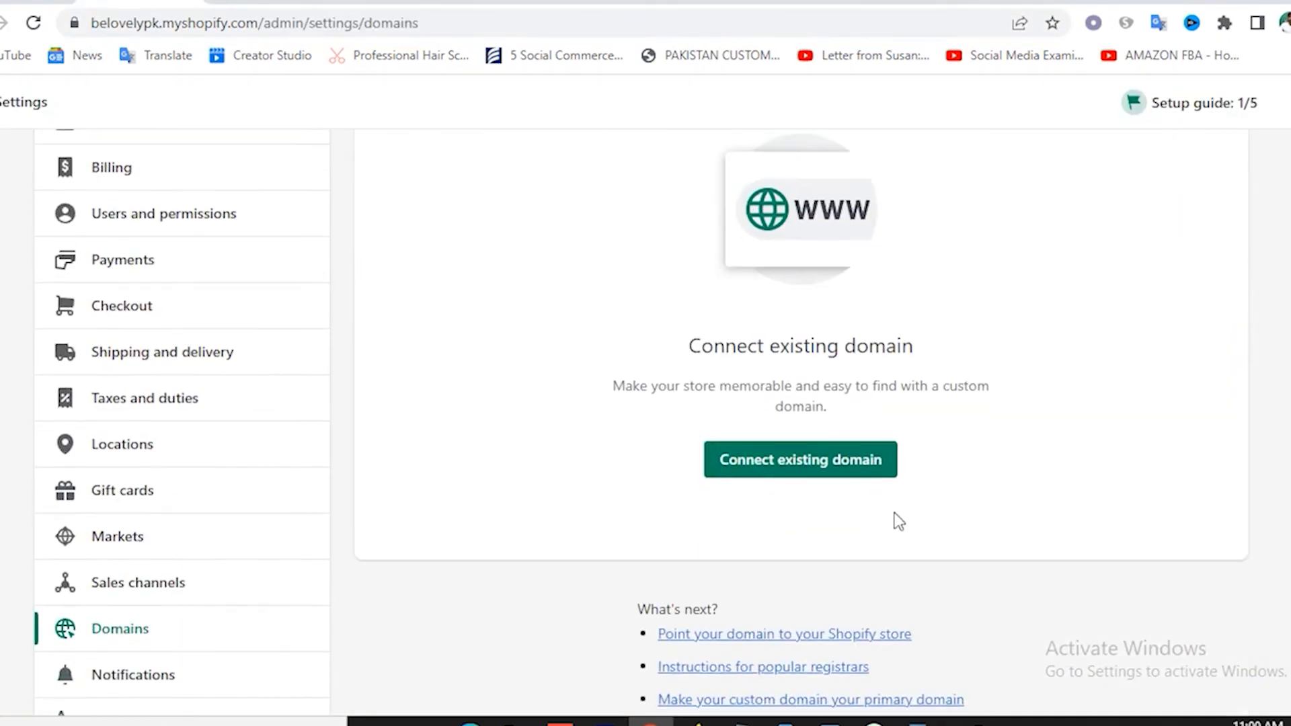
scroll(844, 471, "down", 3)
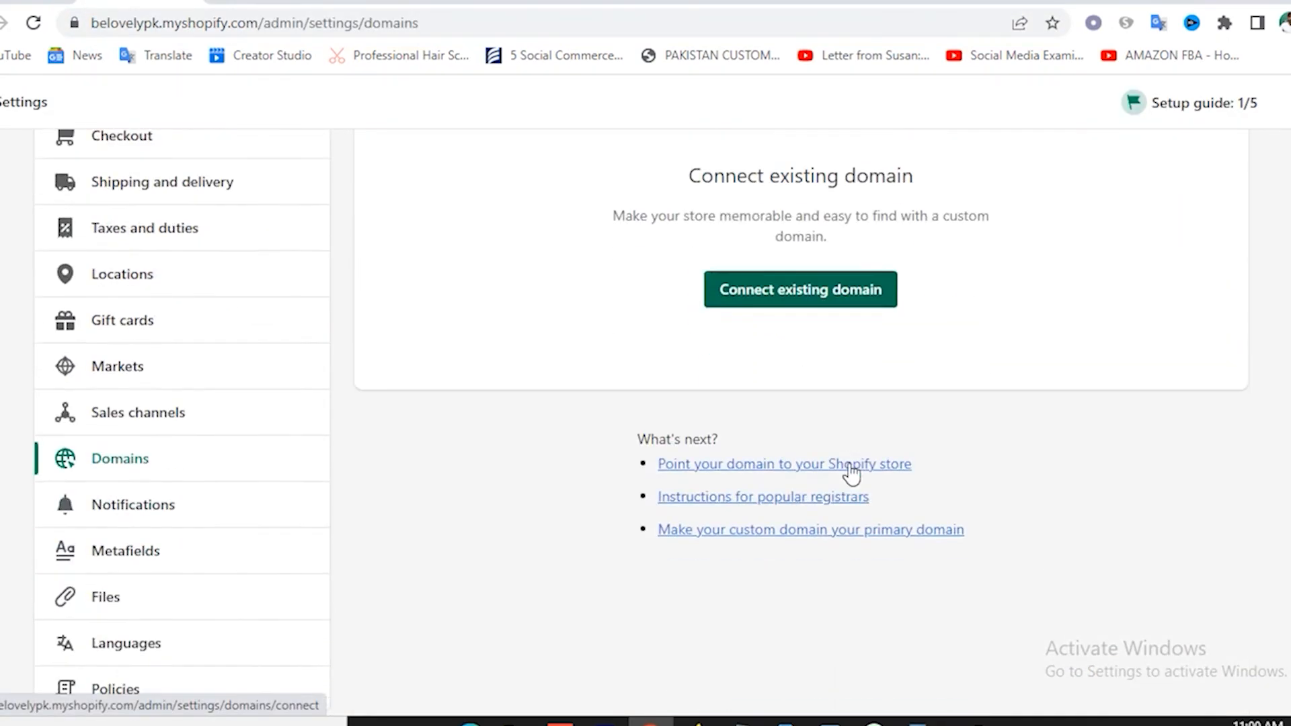
scroll(874, 471, "up", 4)
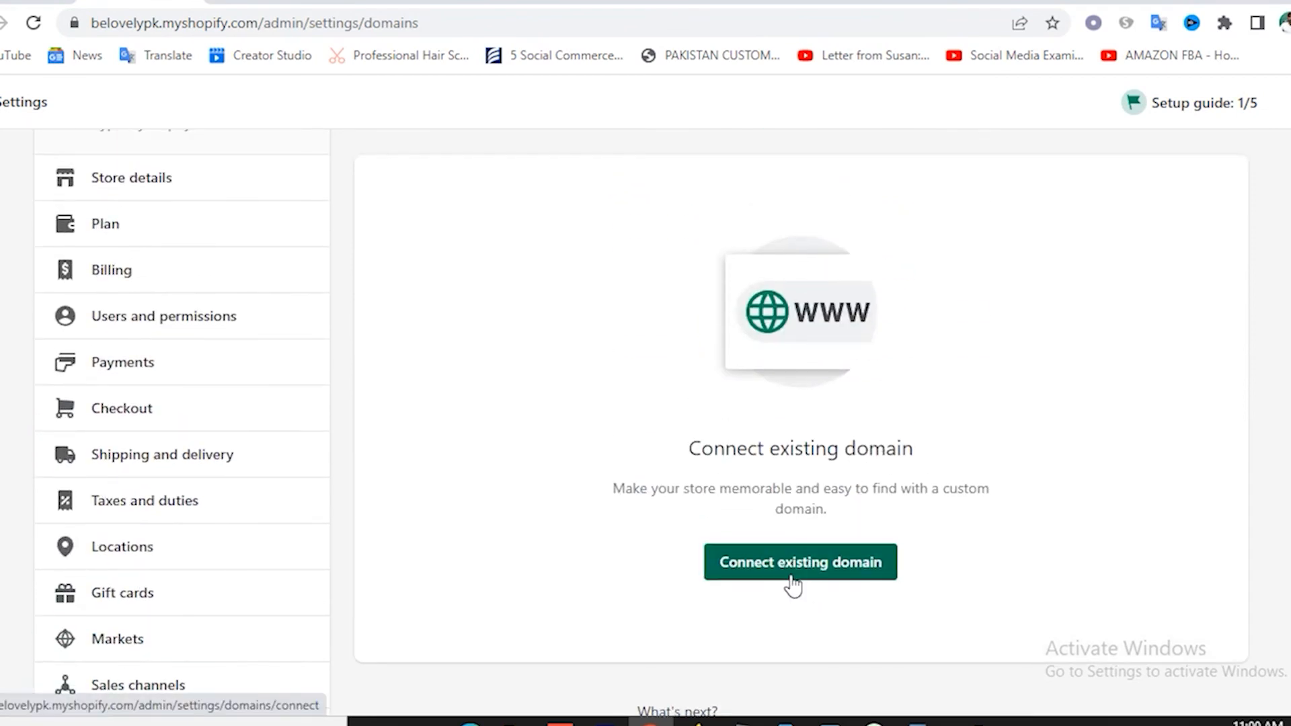
Search Buy new domain for belovelypk.com, shown available at US$14.00/year.
left_click(791, 571)
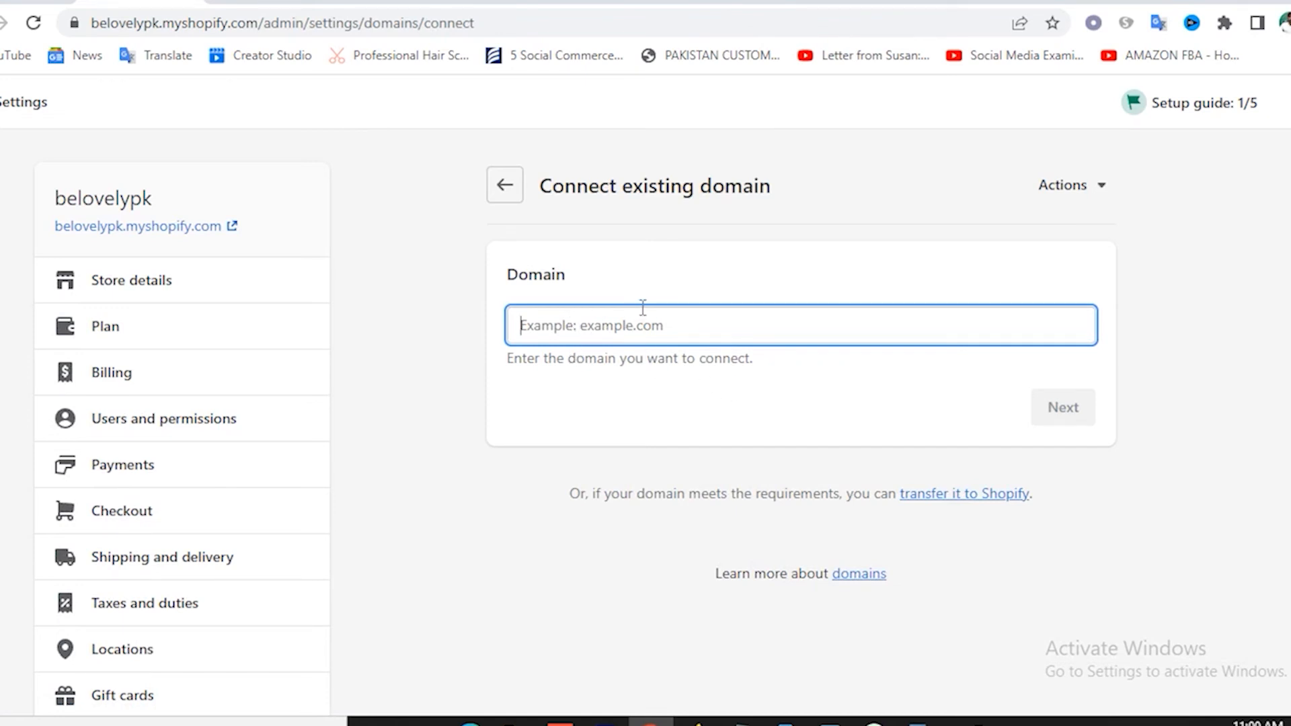
left_click(1047, 194)
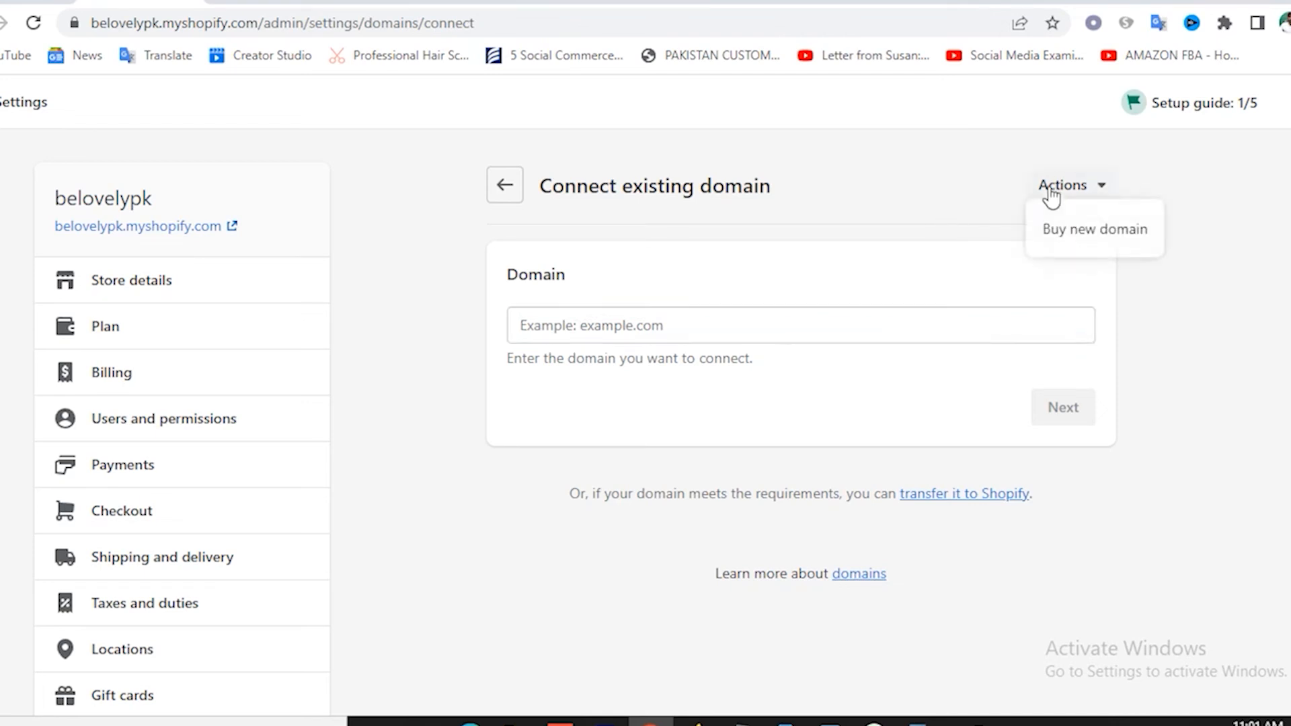
left_click(1079, 237)
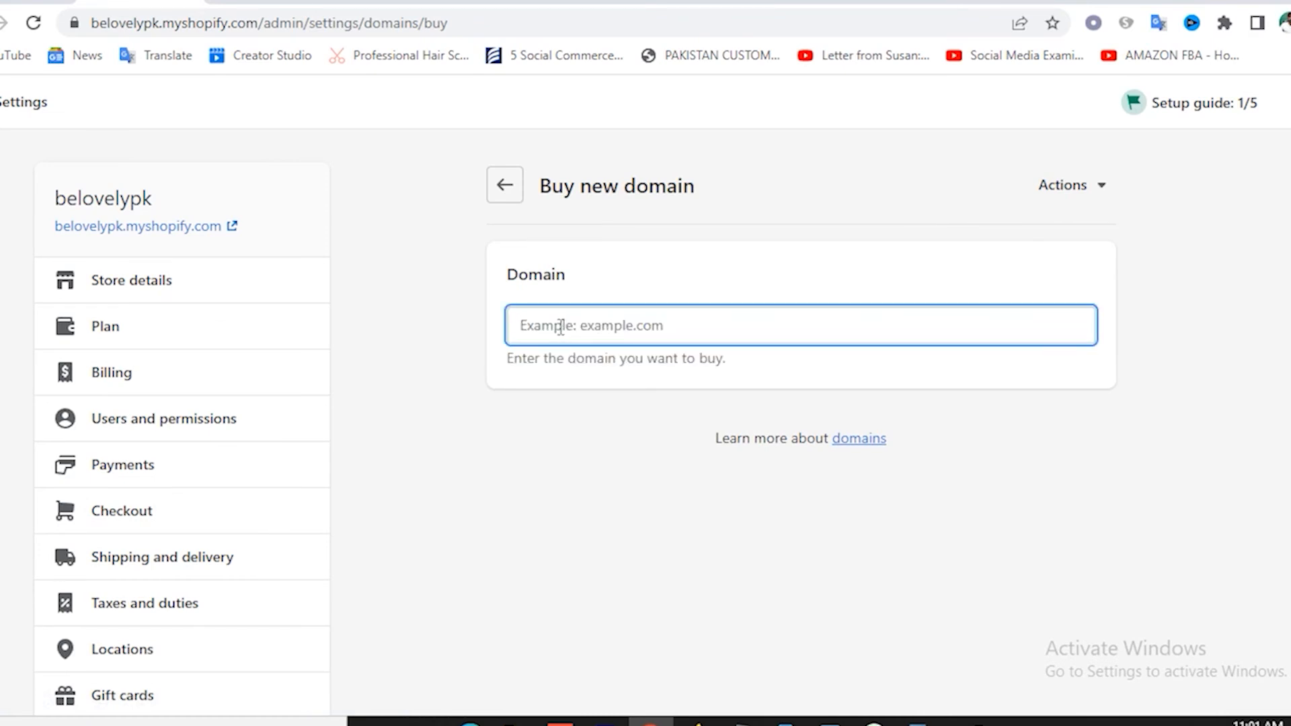
type("beloe")
key("BackSpace")
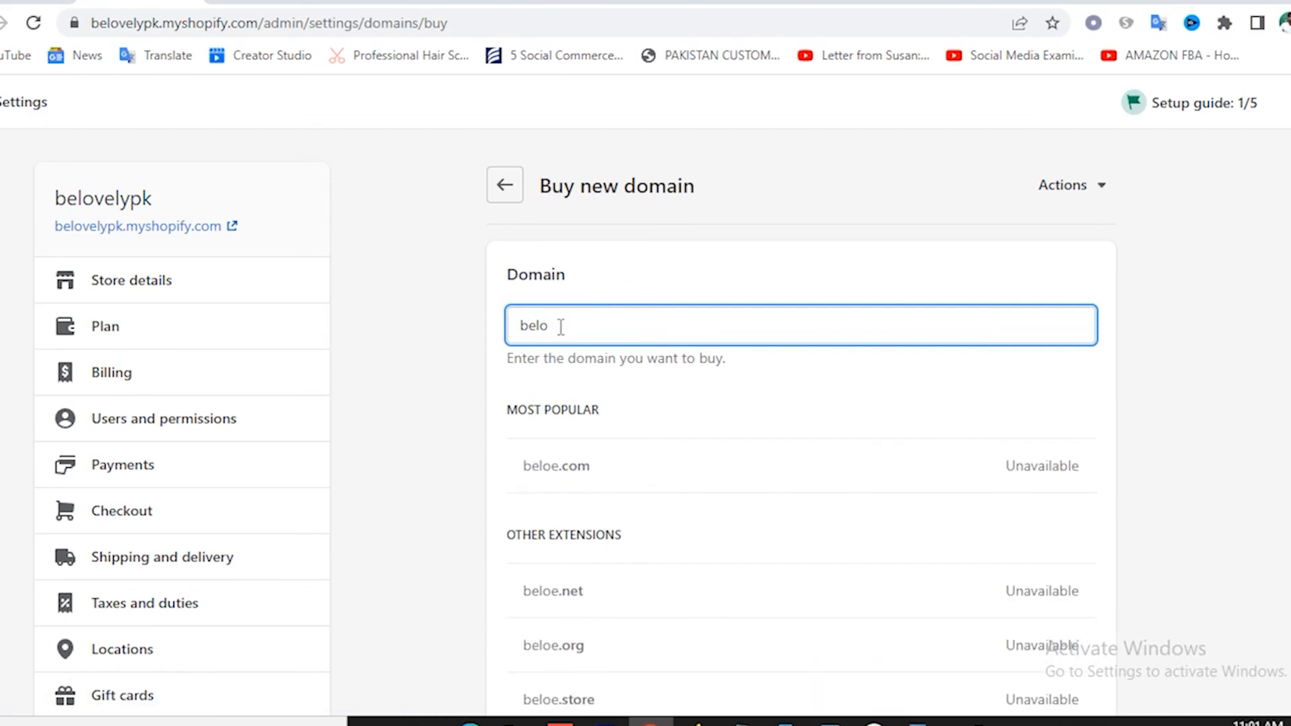
type("ve")
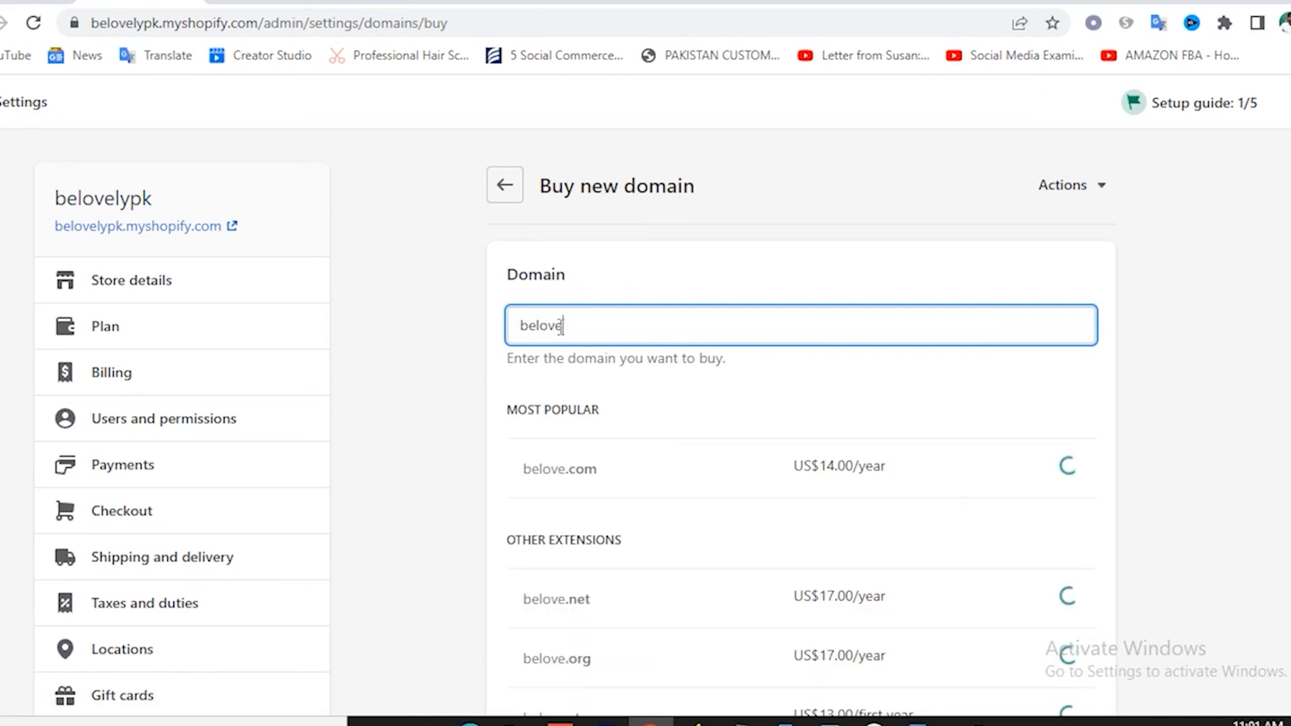
type("lypk.")
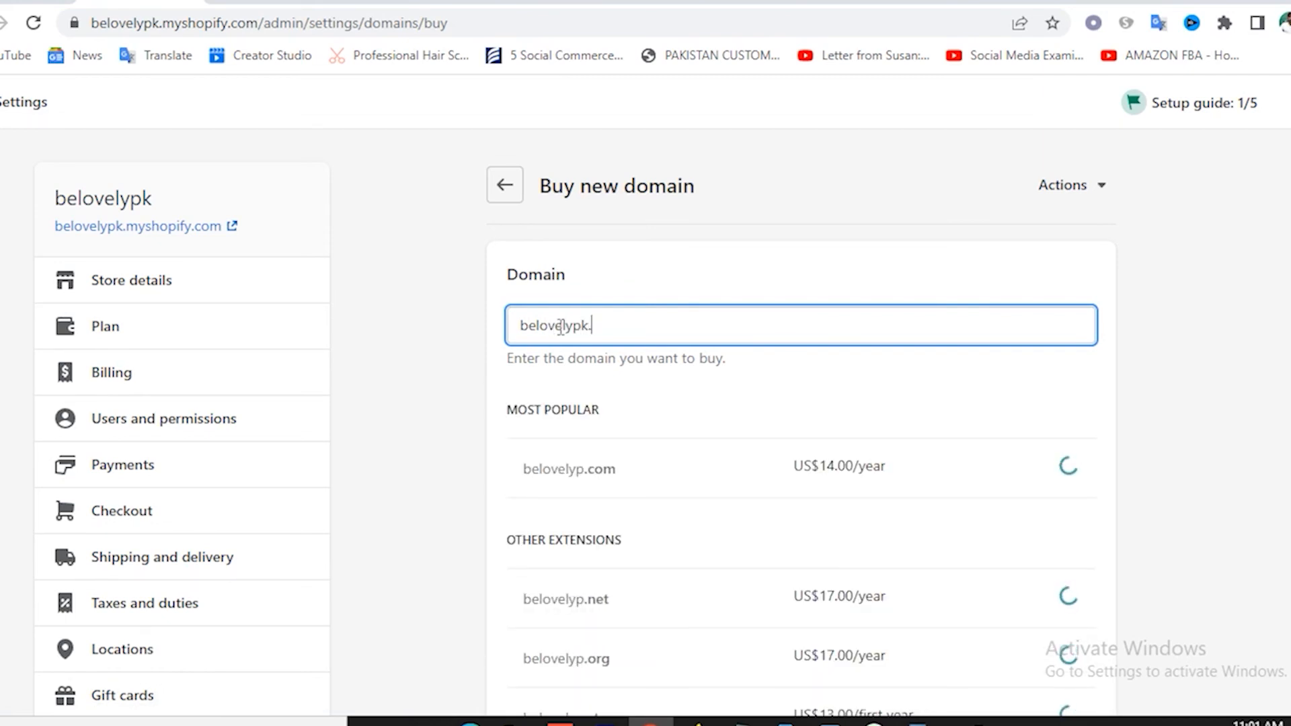
type("com")
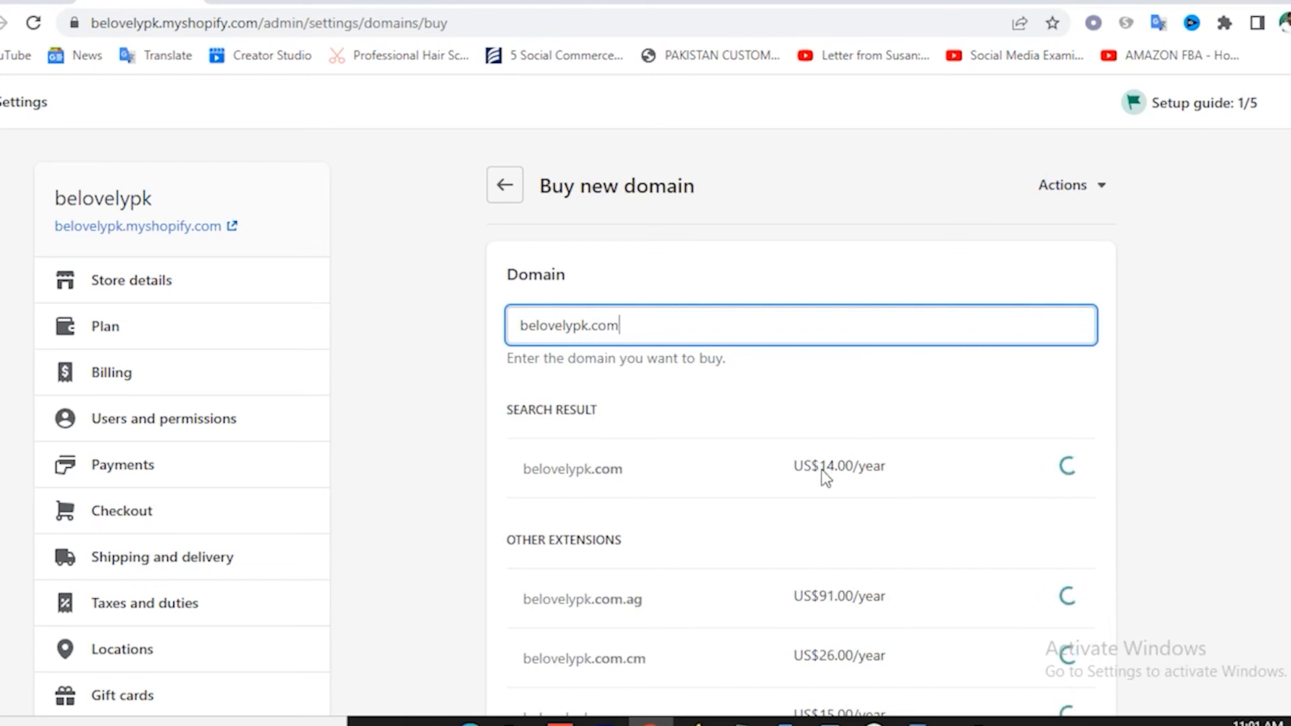
left_click_drag(820, 471, 874, 471)
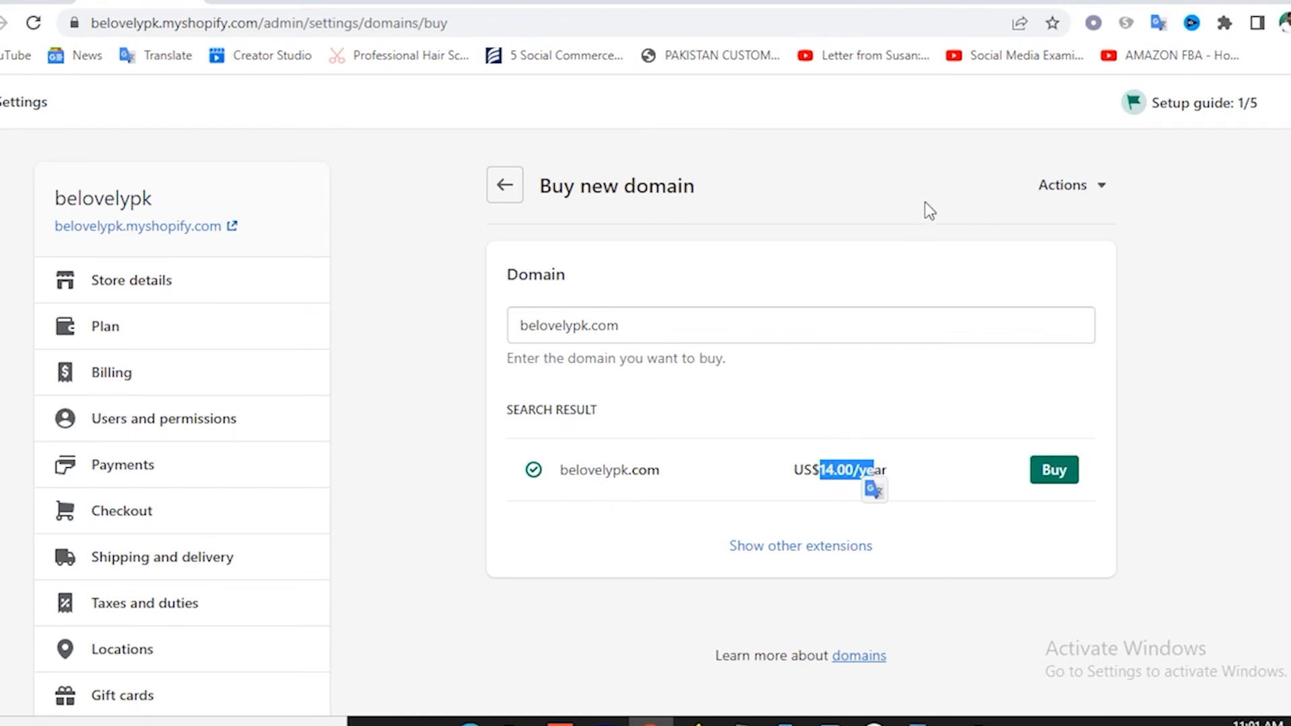
Open Namecheap and GoDaddy in new tabs and search Namecheap for belovelypk.com.
left_click(1090, 3)
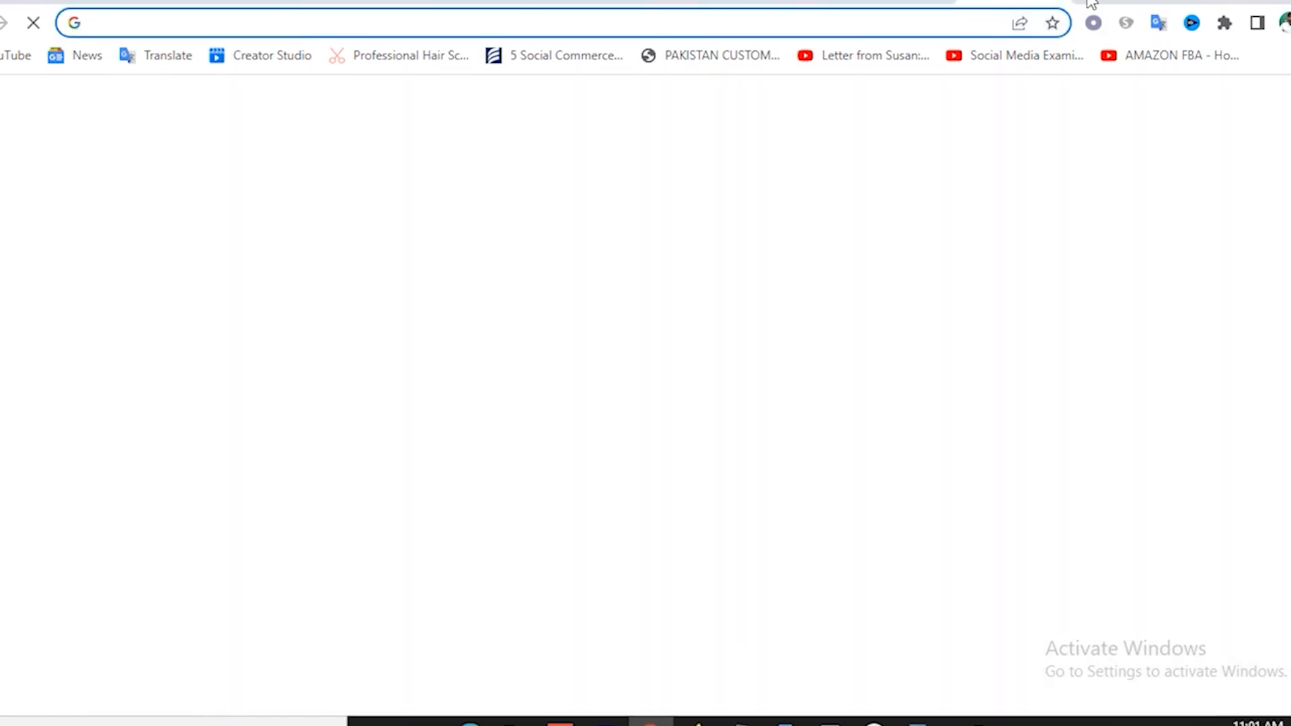
type("namle==")
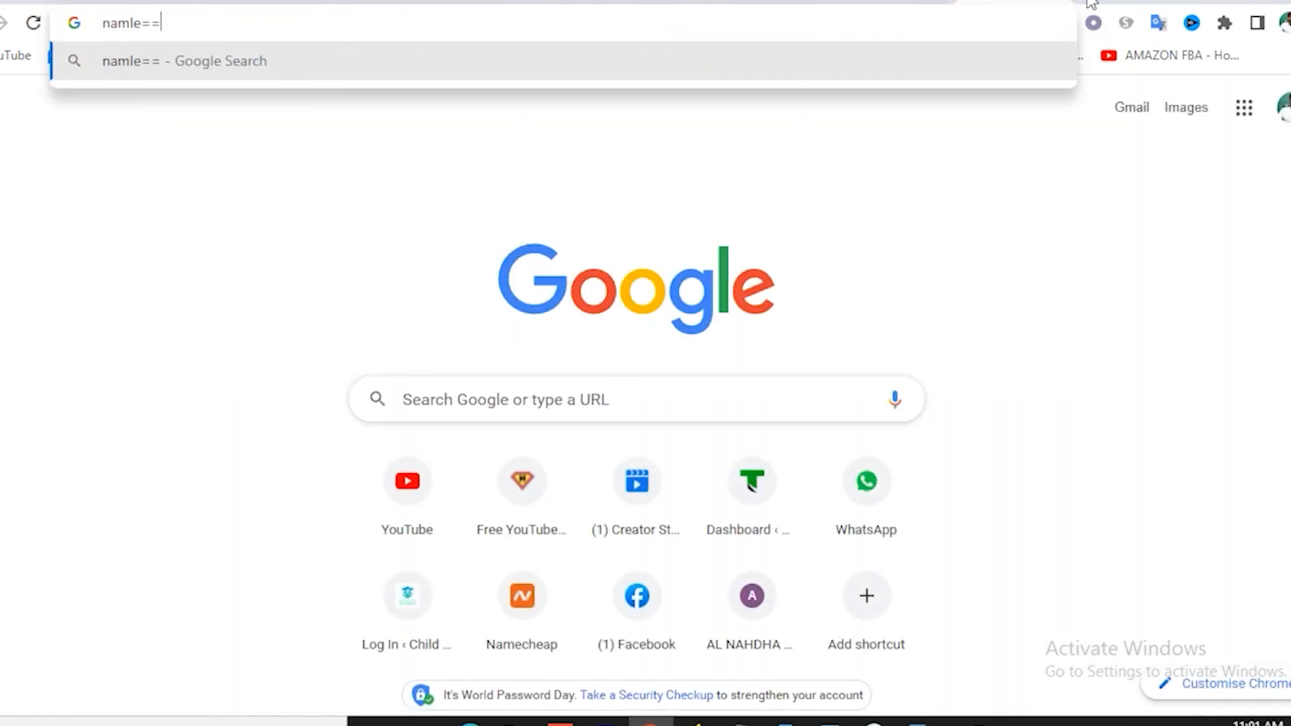
key("BackSpace")
key("BackSpace")
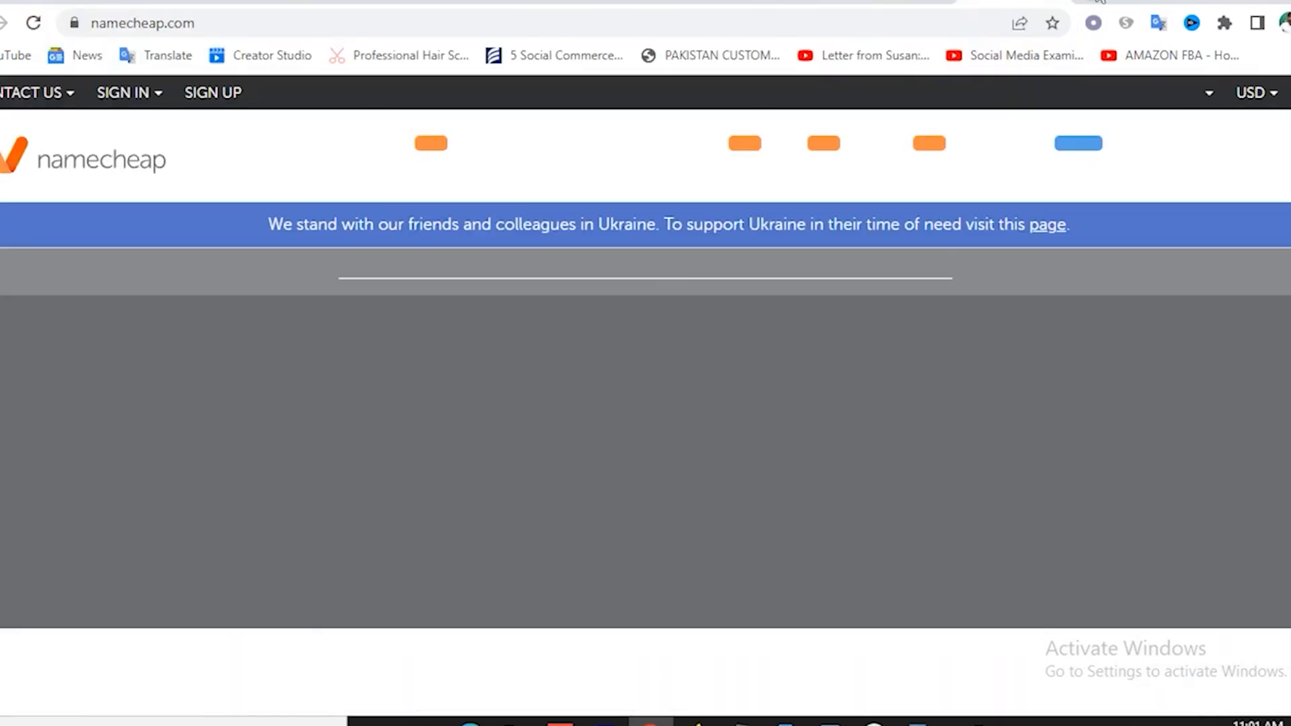
left_click(1096, 2)
type("godad")
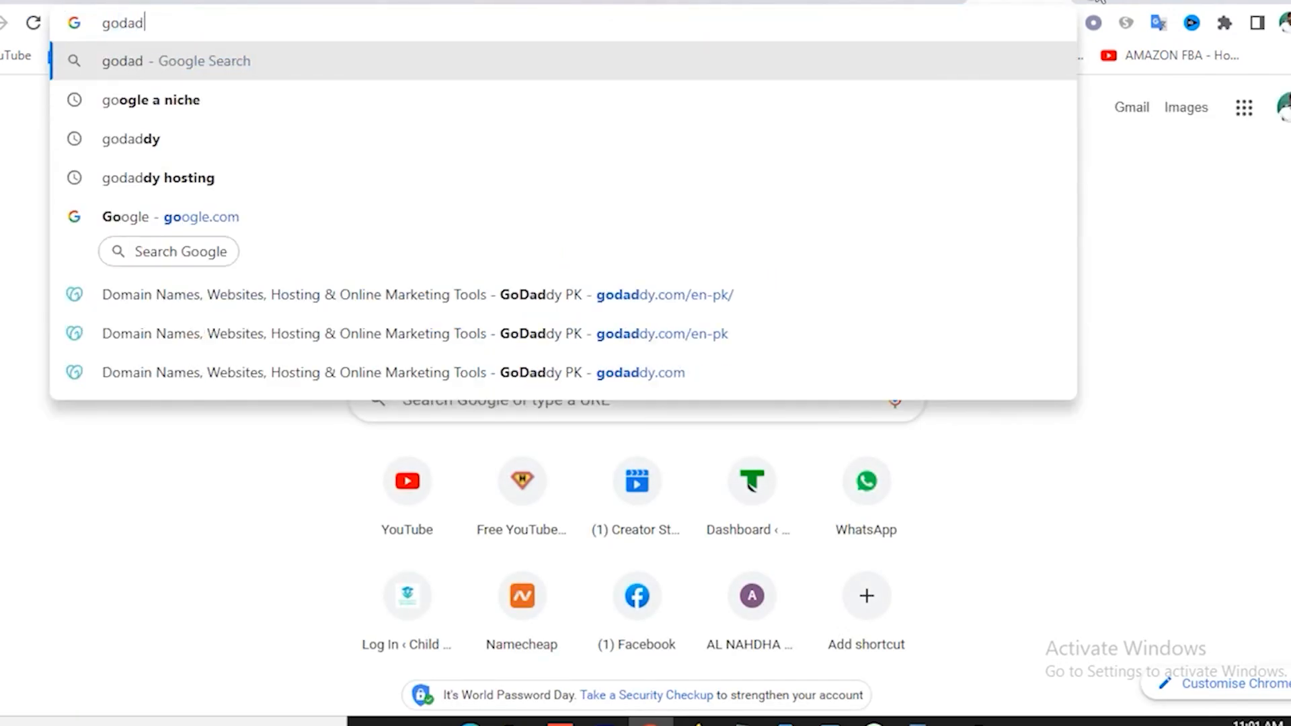
type("d")
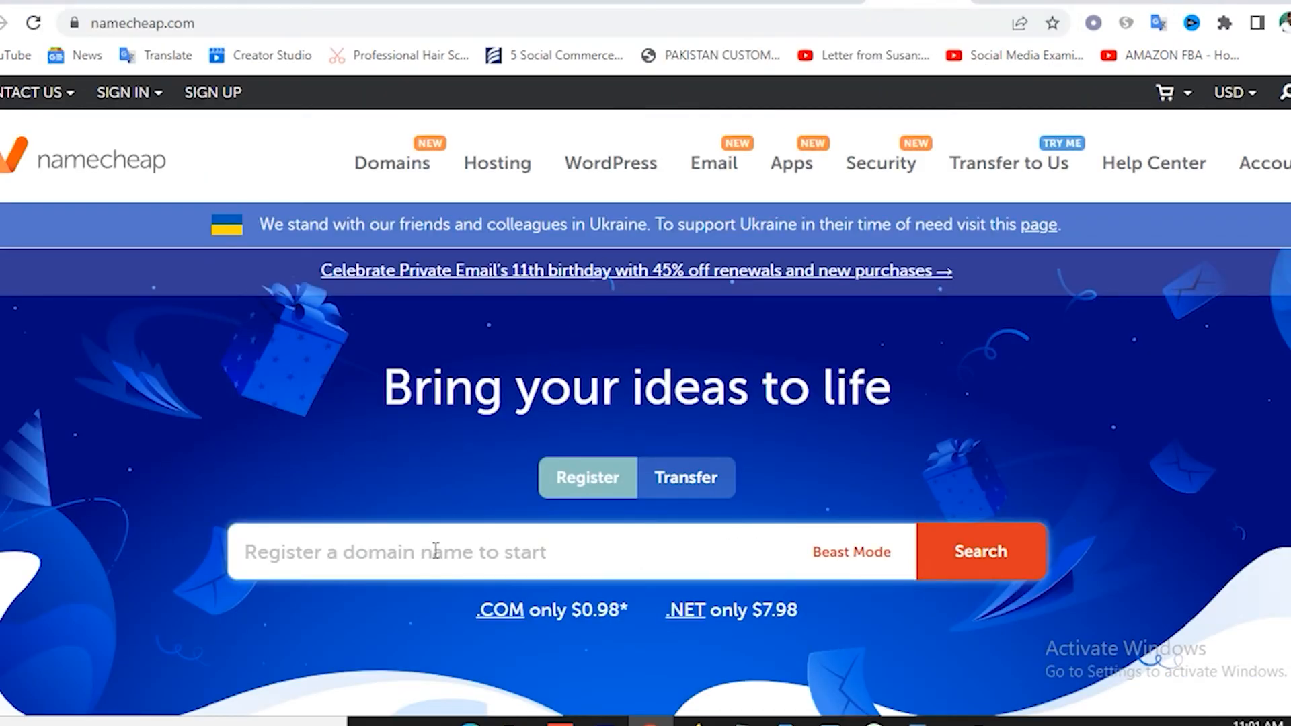
type("belovely")
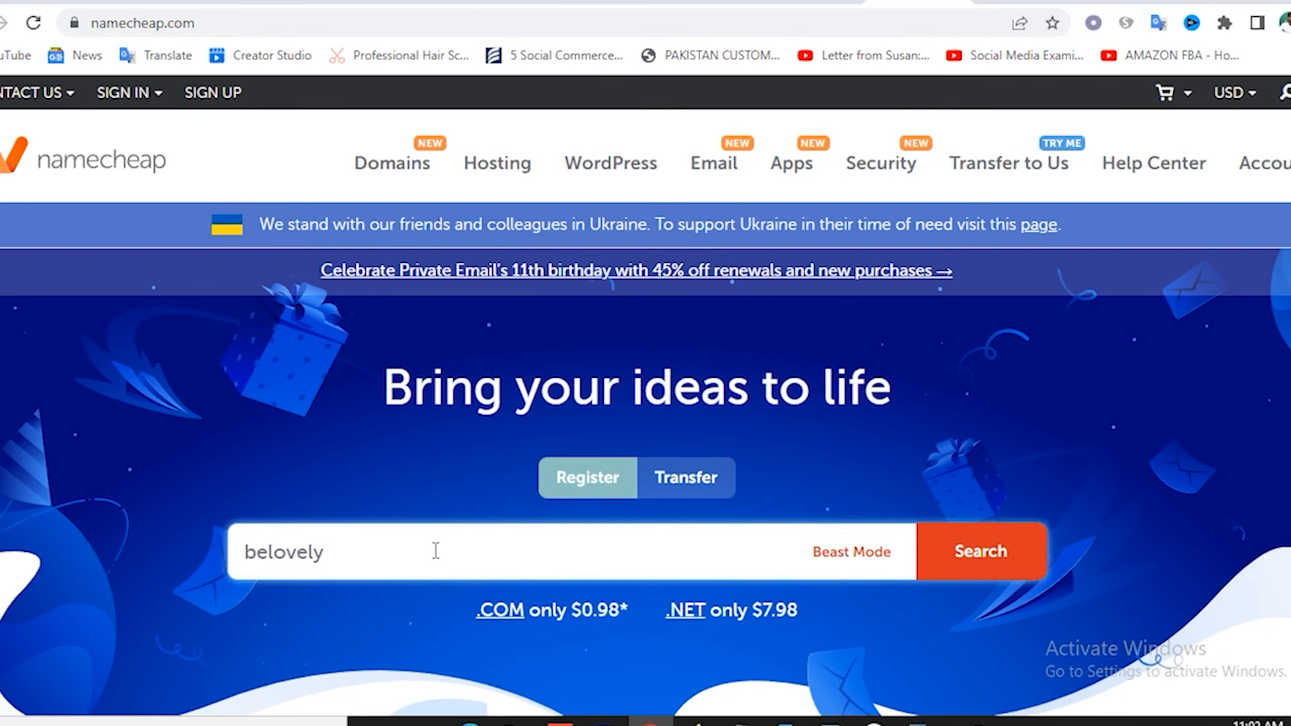
type("pk.com")
key("Return")
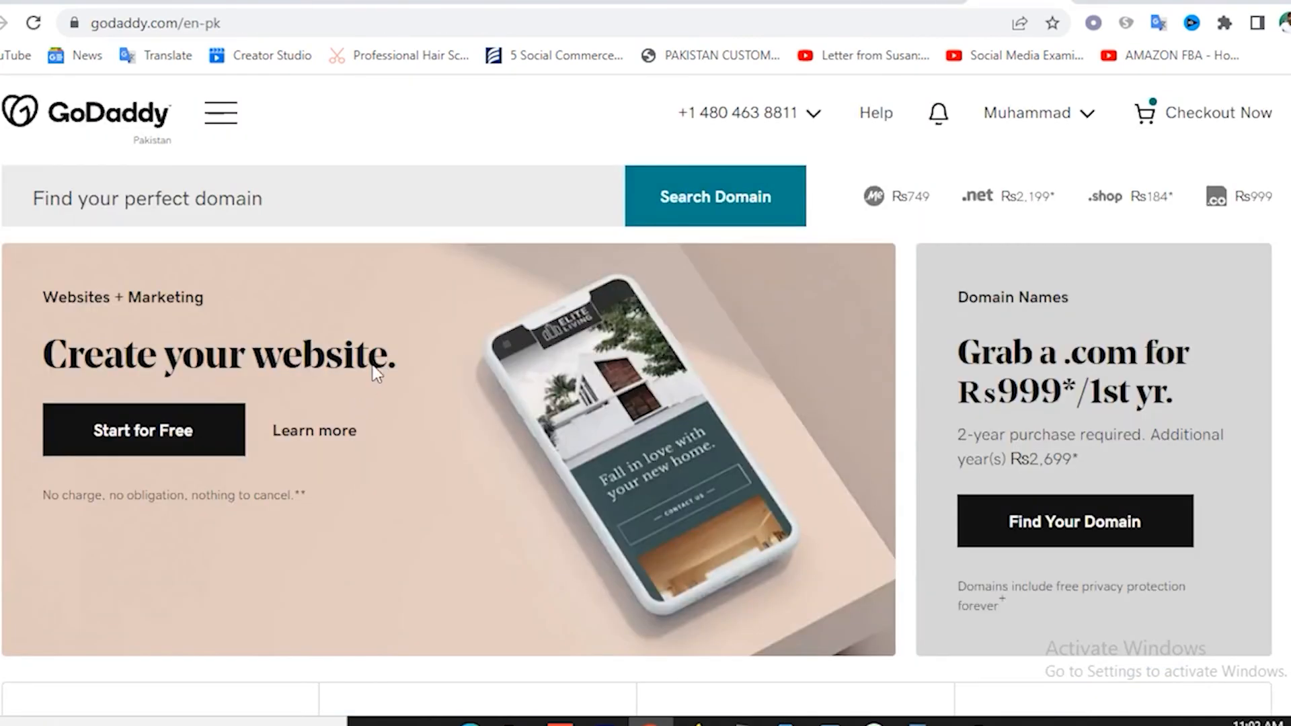
Search GoDaddy's domain finder for belovelypk.com.
left_click(202, 200)
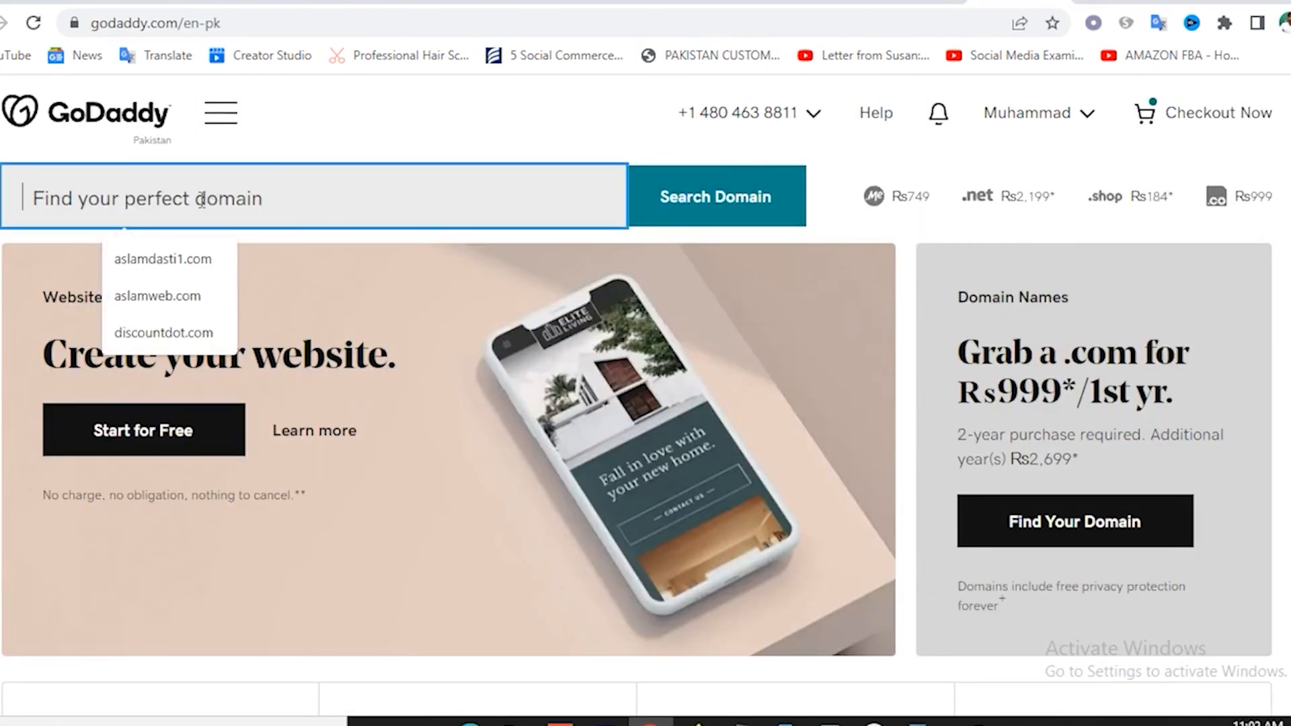
type("belove")
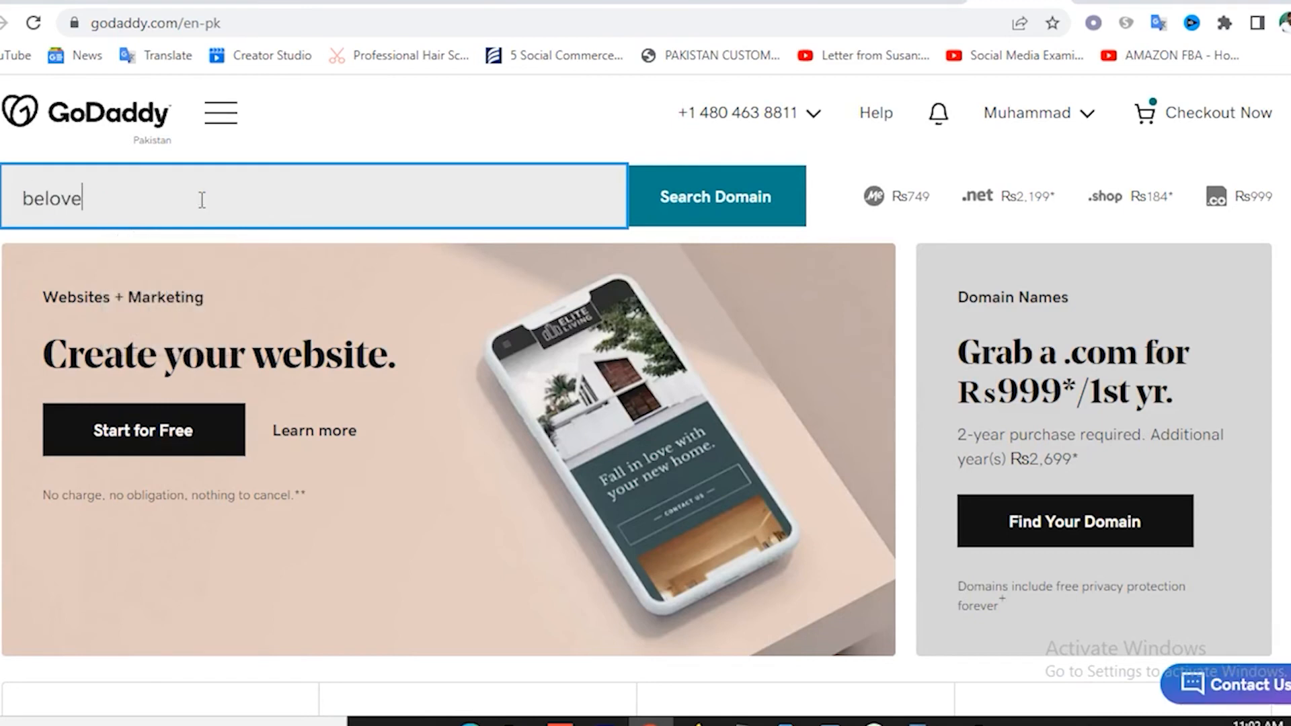
type("lypk.com")
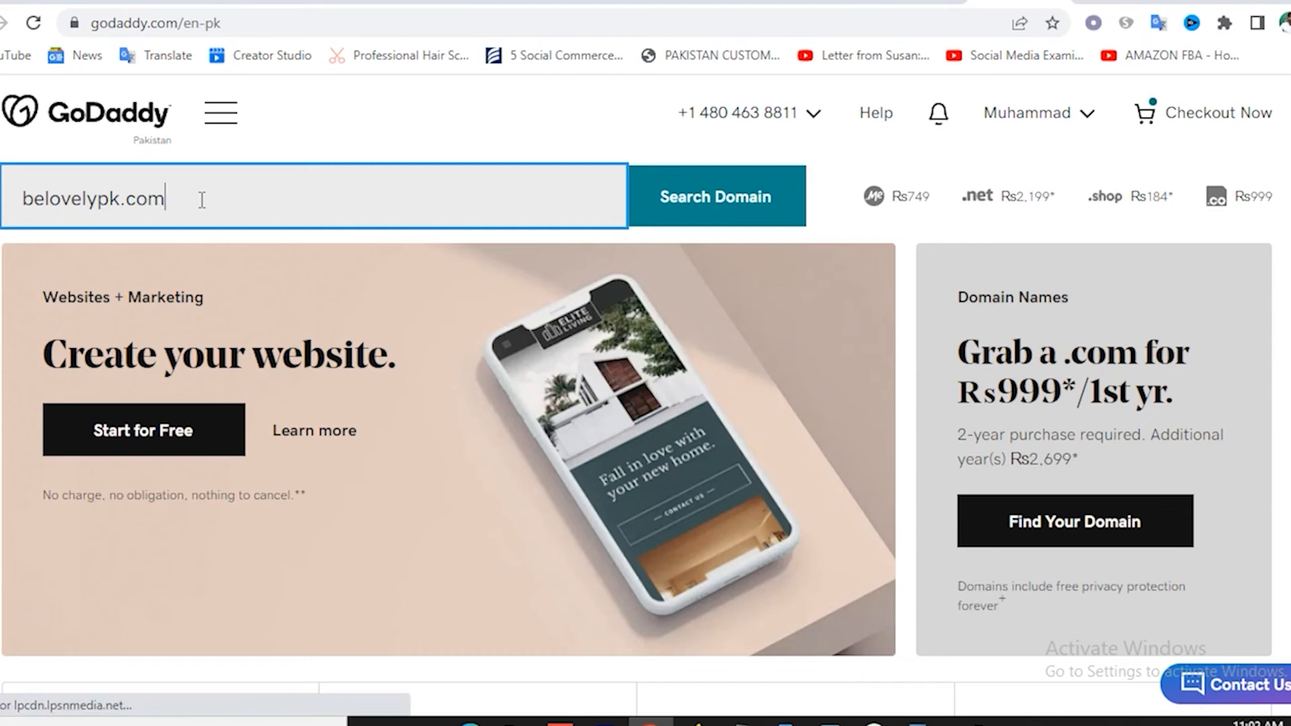
left_click(678, 220)
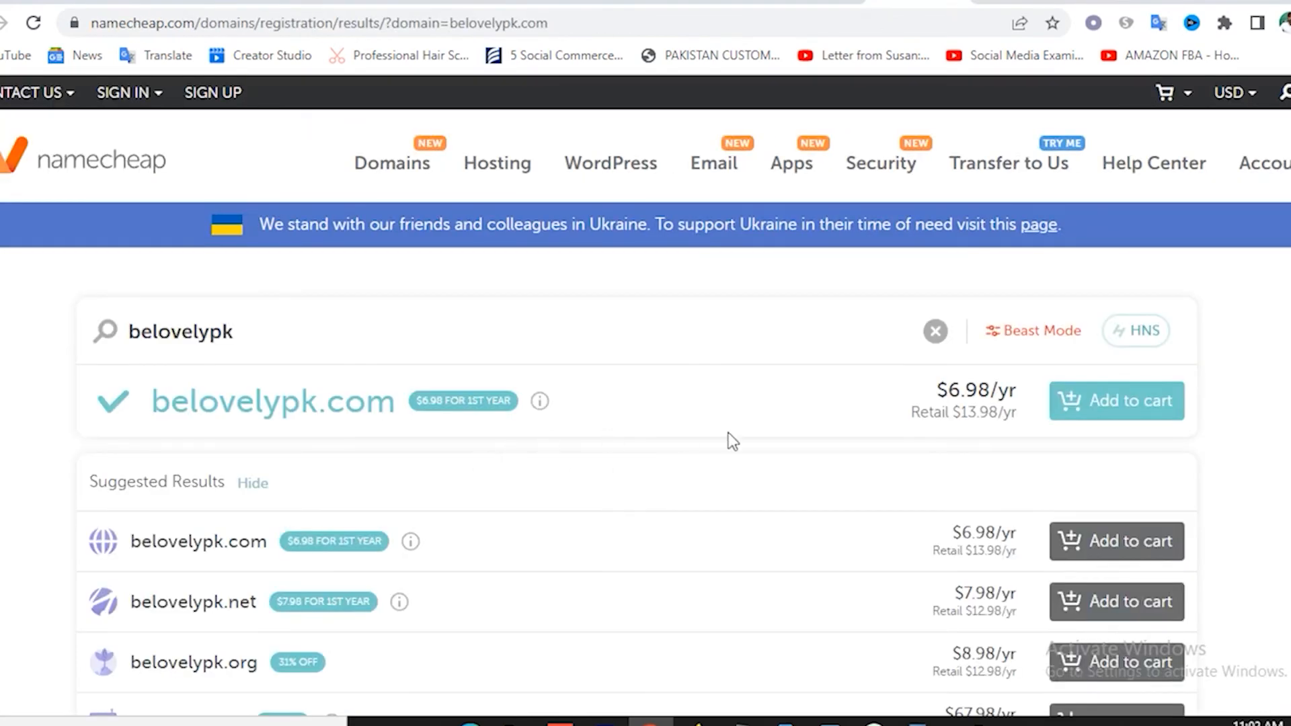
Note Namecheap's $6.98/yr price for belovelypk.com.
left_click_drag(949, 391, 1009, 411)
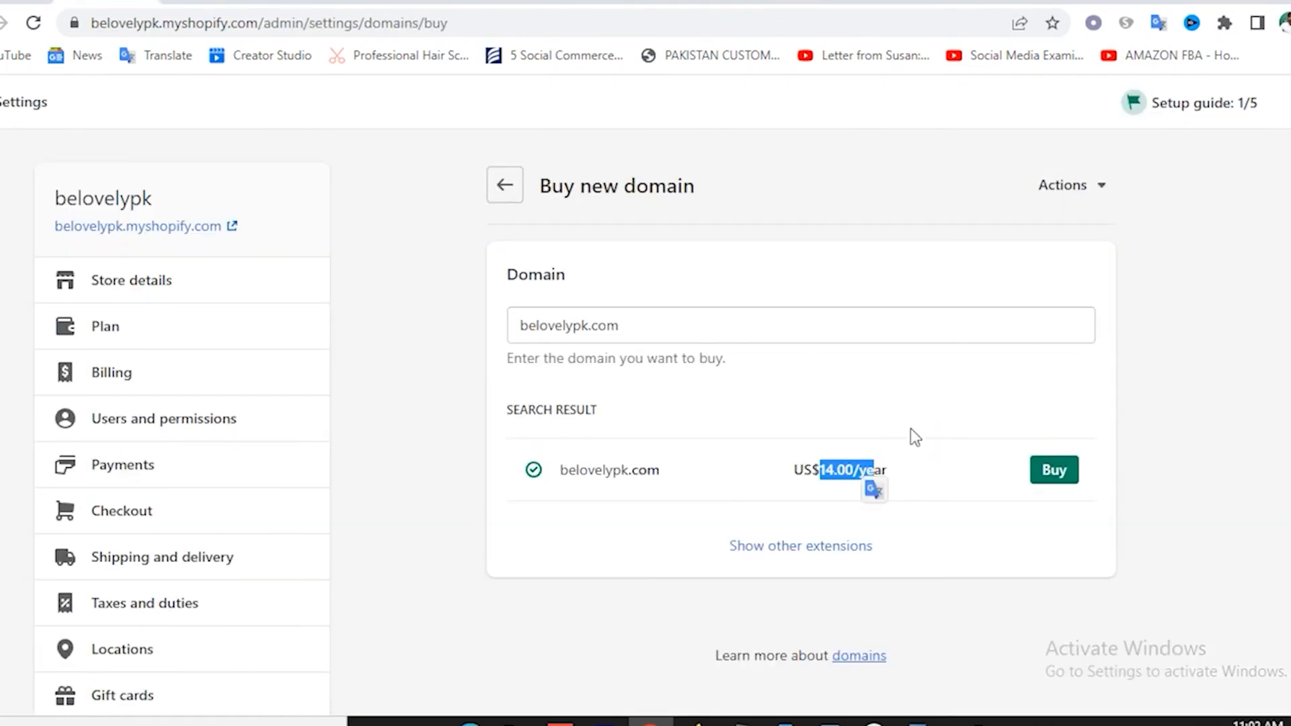
left_click(833, 489)
left_click(835, 410)
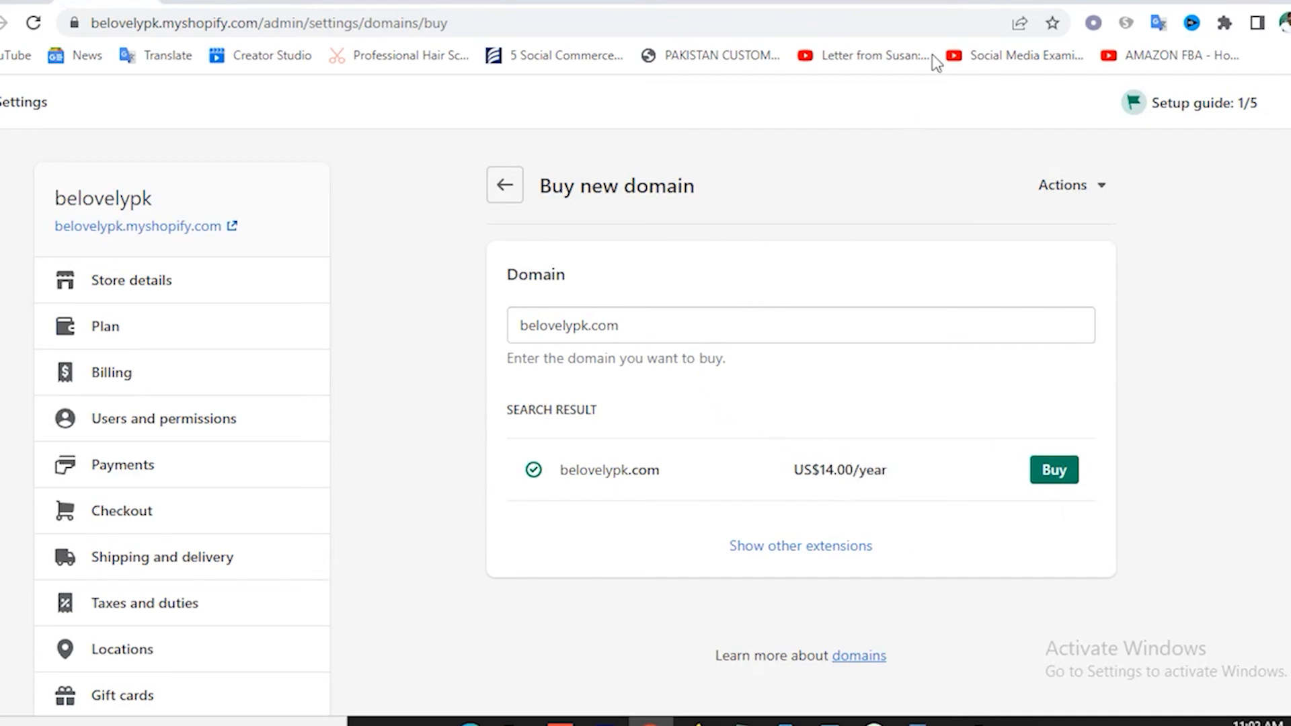
Note GoDaddy's Rs999 first-year price, then return to Shopify's domain actions.
left_click(1019, 2)
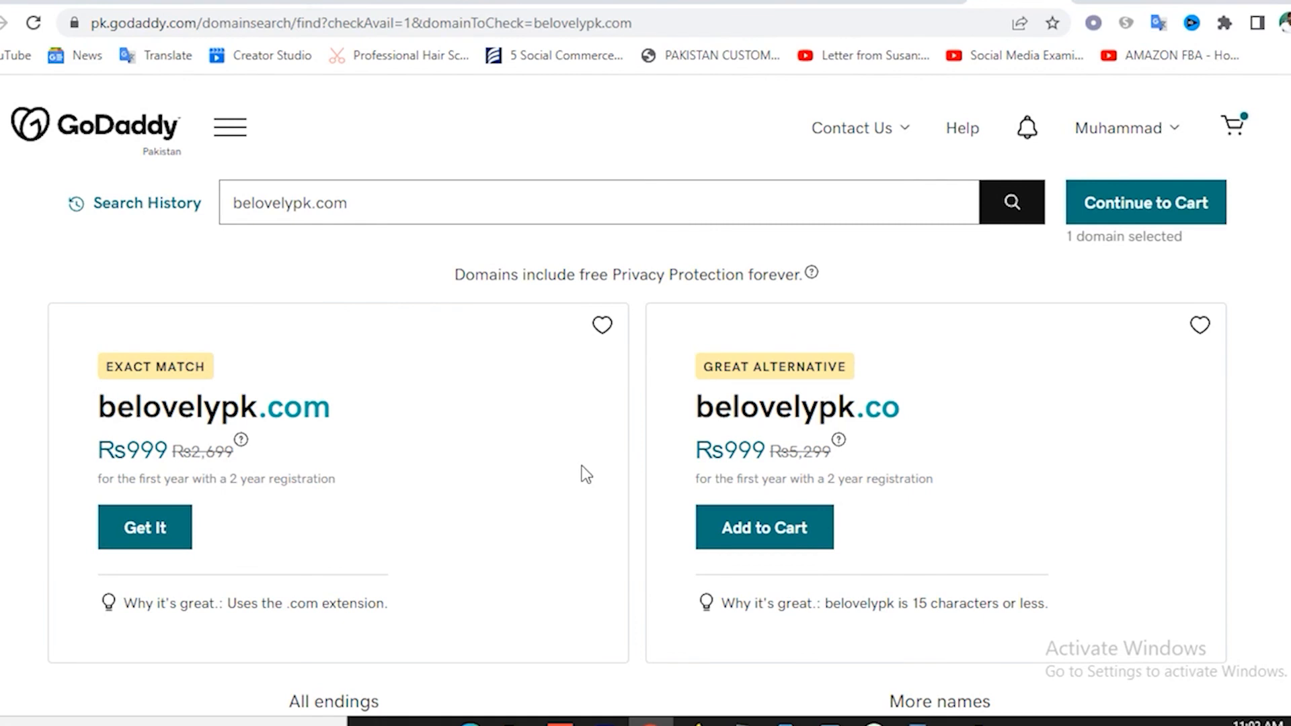
left_click_drag(129, 449, 179, 454)
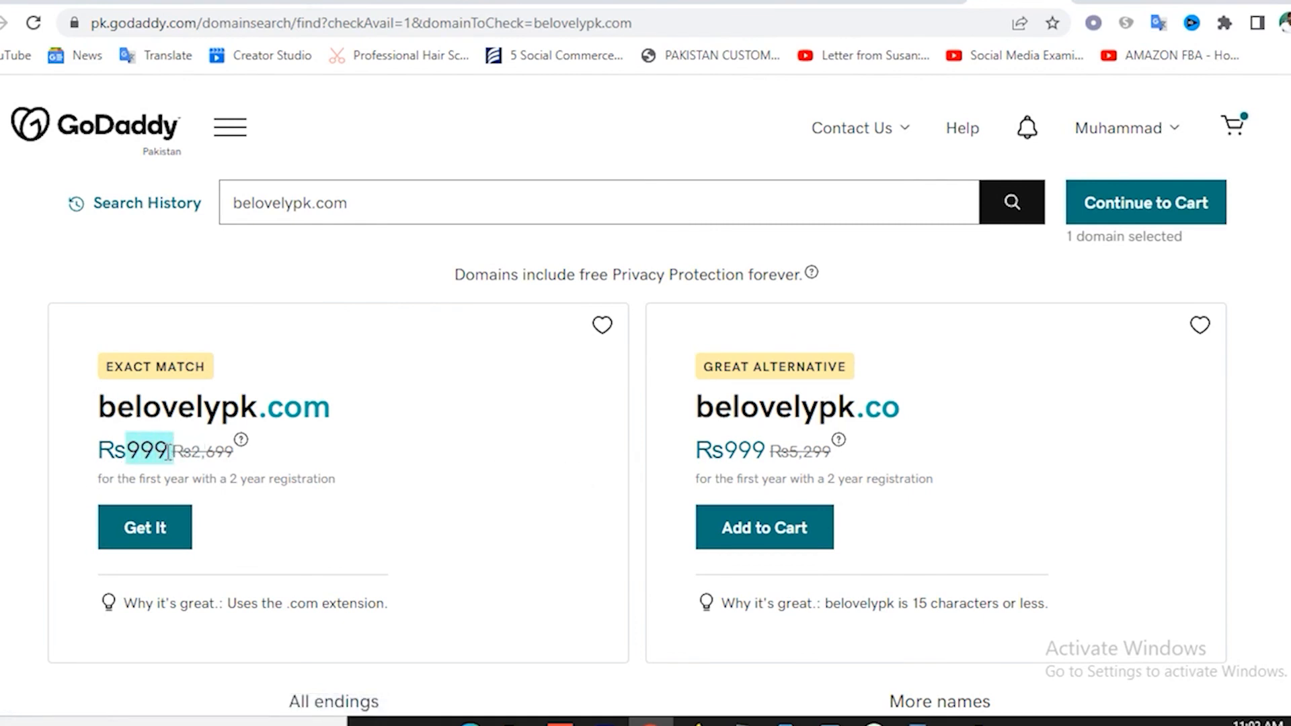
left_click(160, 456)
left_click_drag(169, 450, 133, 449)
left_click(107, 2)
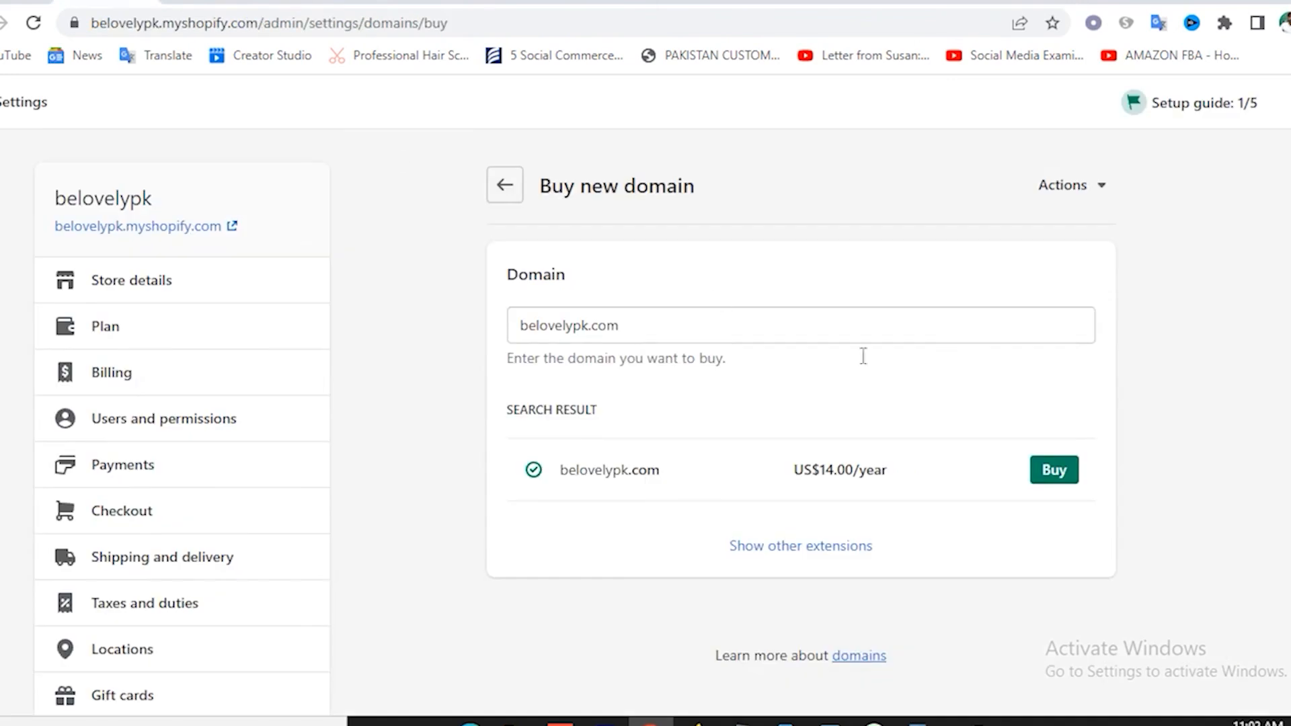
left_click(1093, 195)
Connect the existing domain assti.com and select its current A-record IP 162.0.209.20.
left_click(1103, 227)
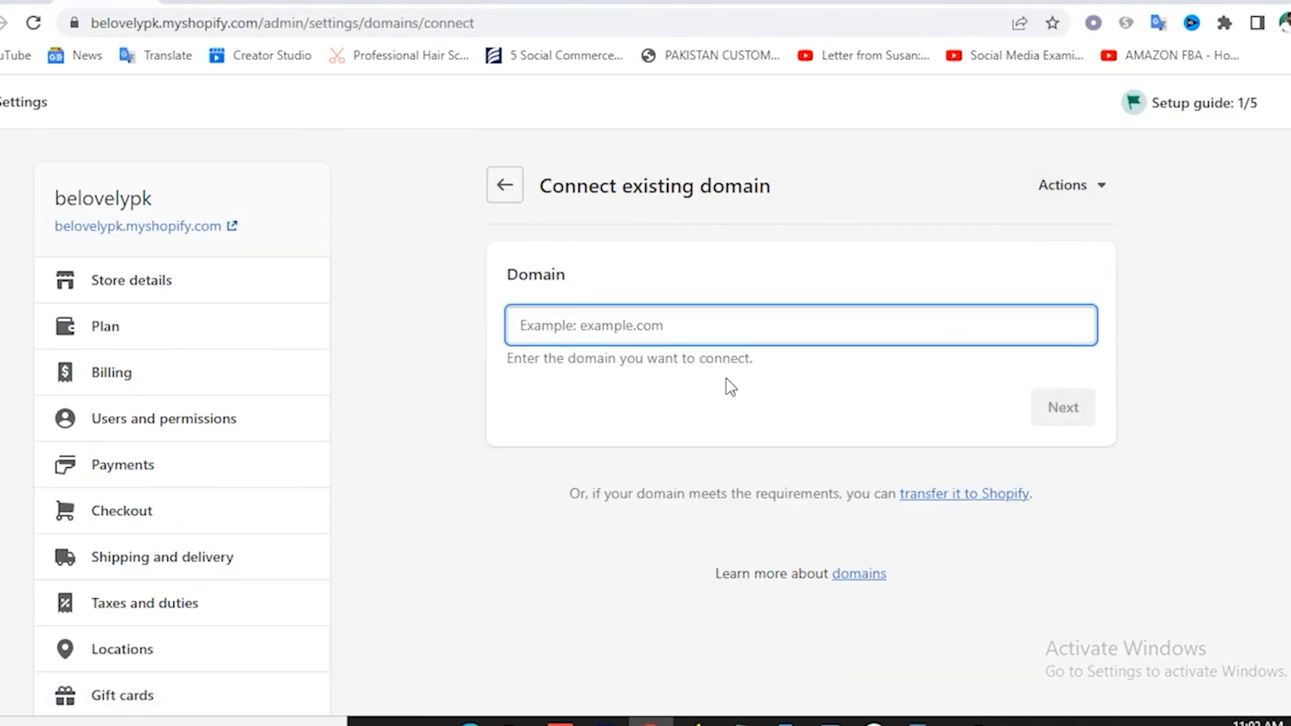
type("as")
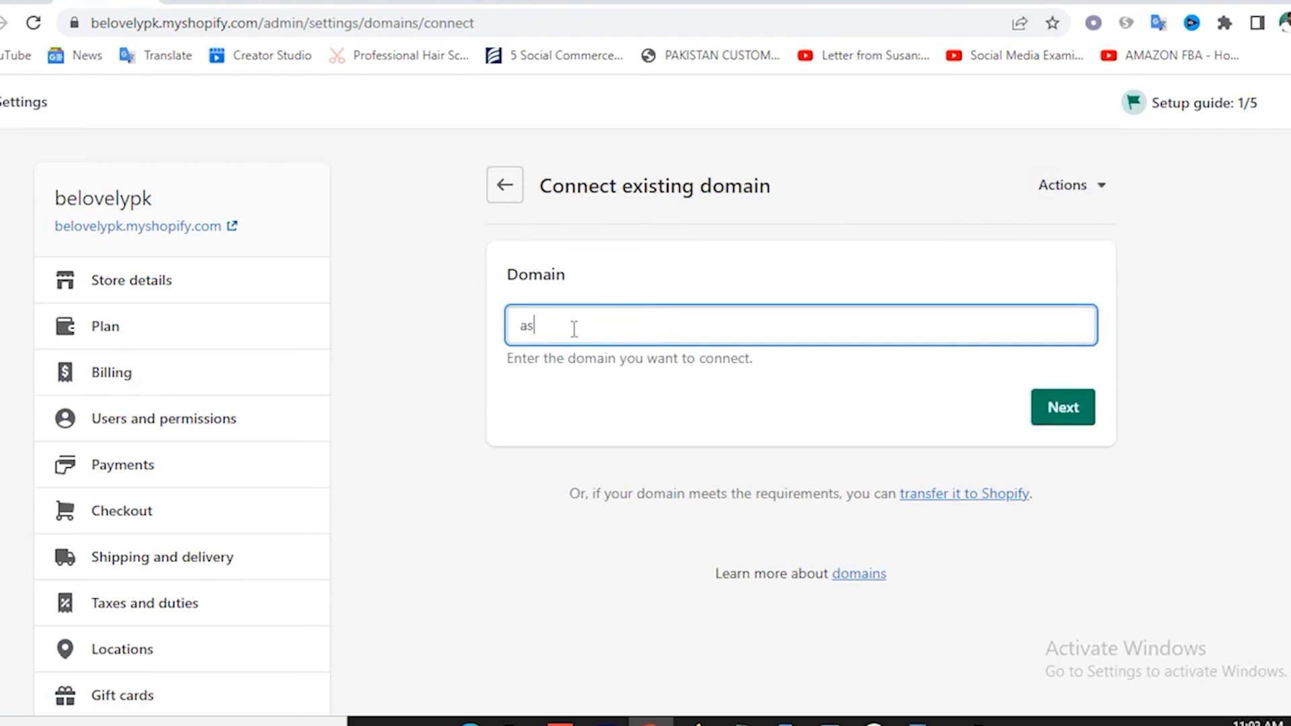
type("sti.com")
left_click(1060, 418)
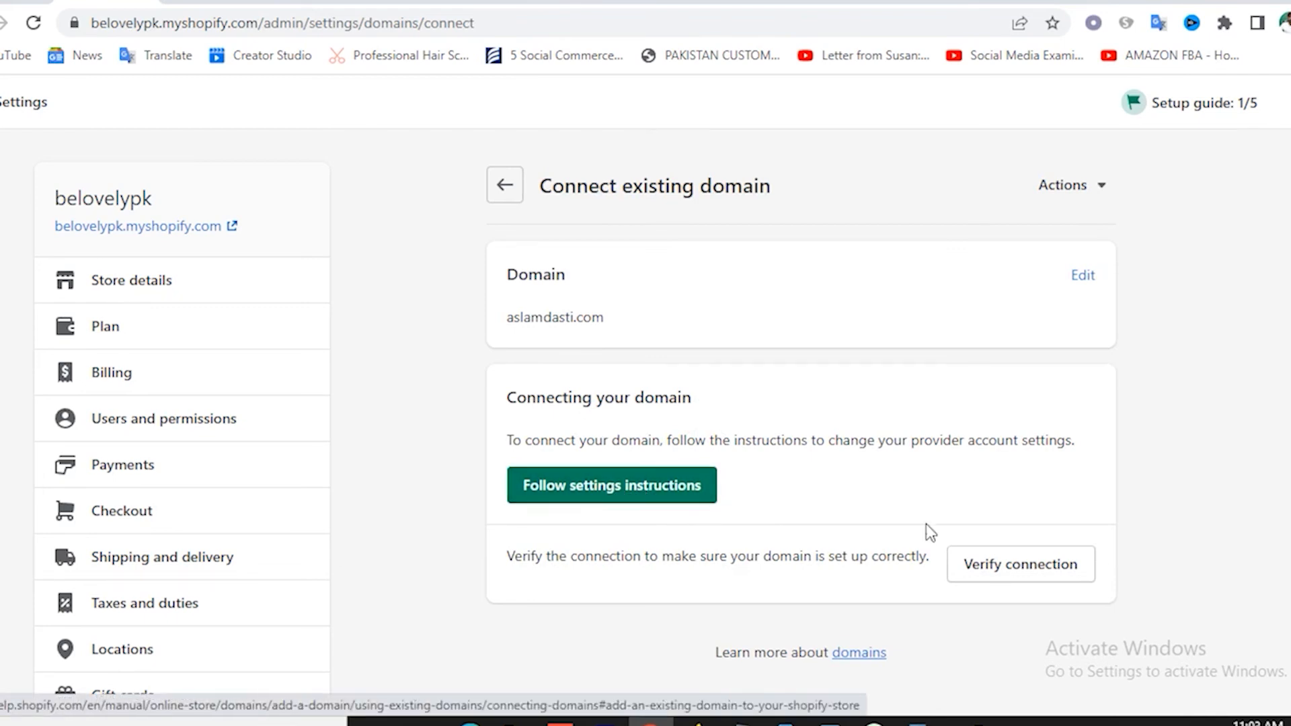
left_click(1033, 571)
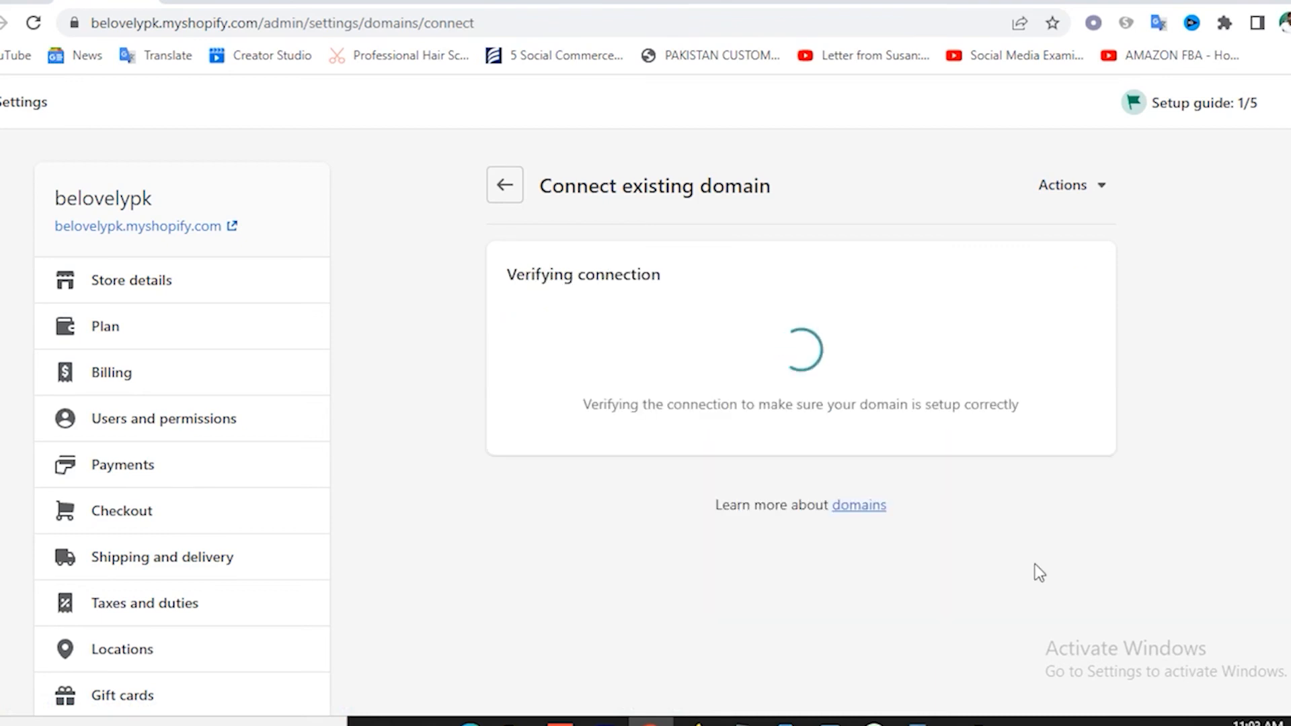
scroll(807, 462, "down", 3)
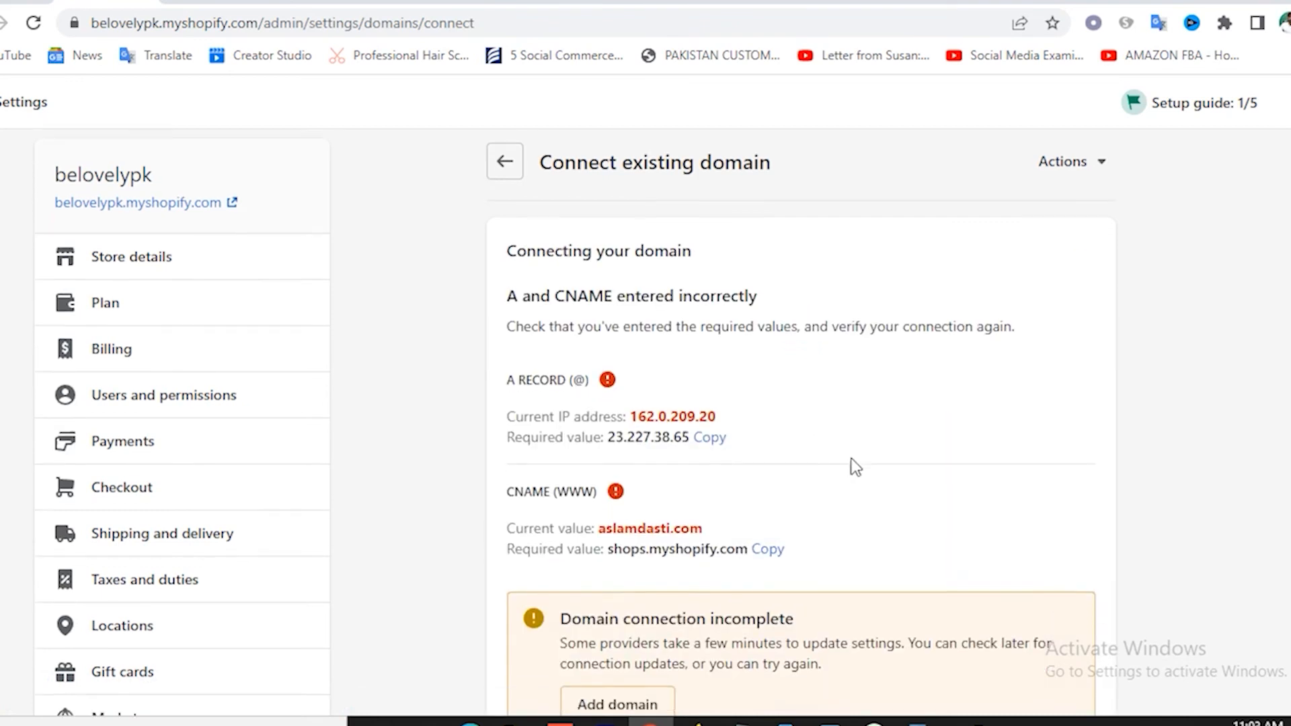
left_click_drag(624, 236, 716, 239)
scroll(786, 460, "down", 2)
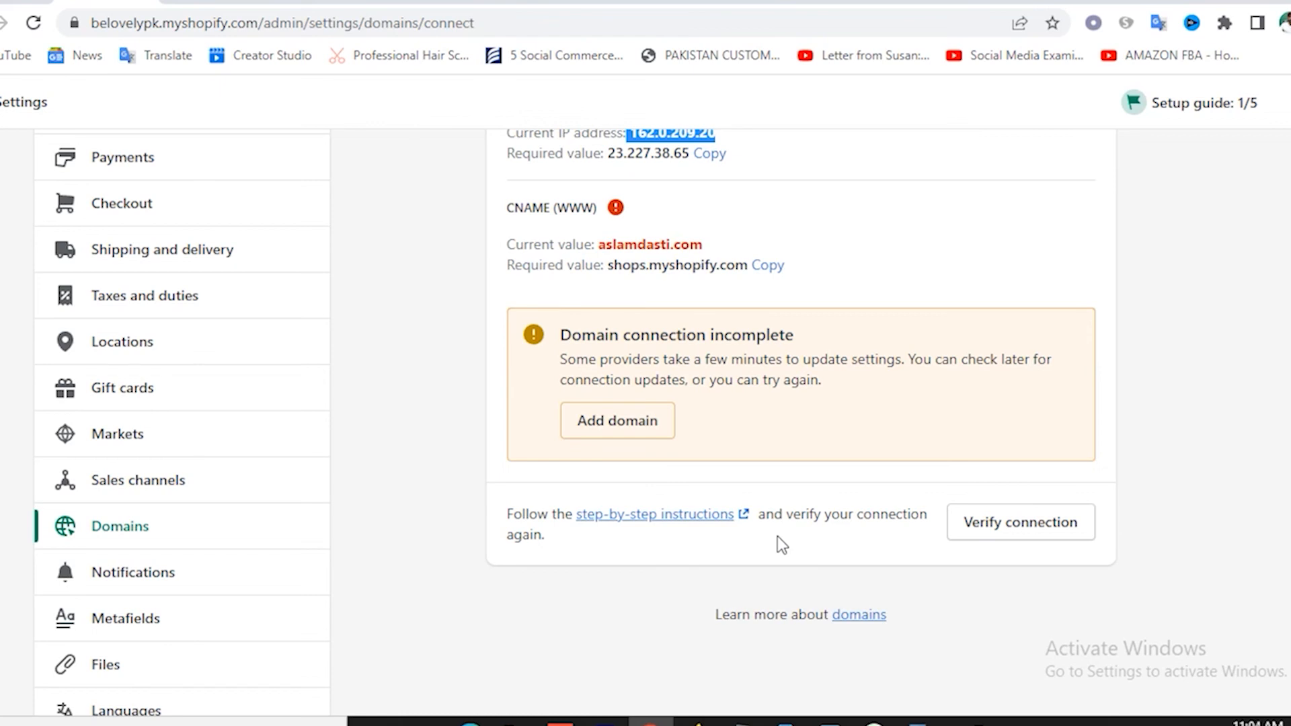
Scroll through the customer Notifications and Metafields settings.
left_click(156, 579)
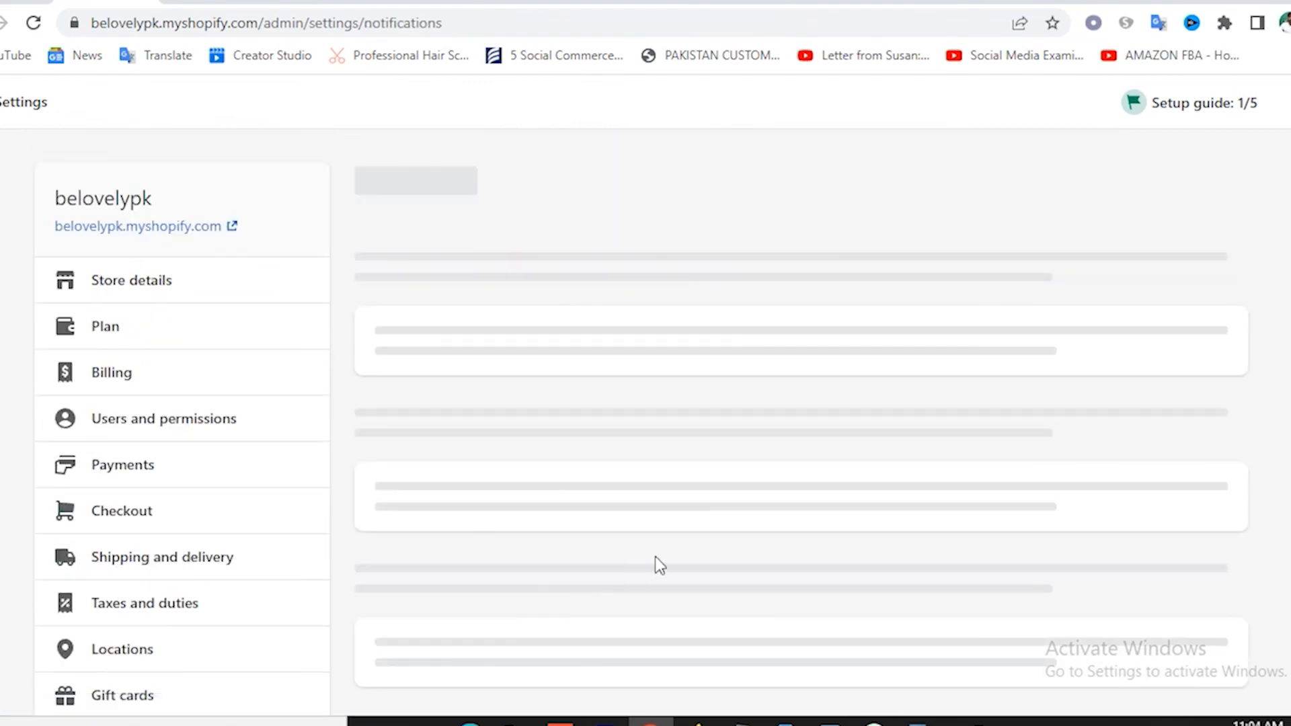
scroll(811, 503, "down", 1)
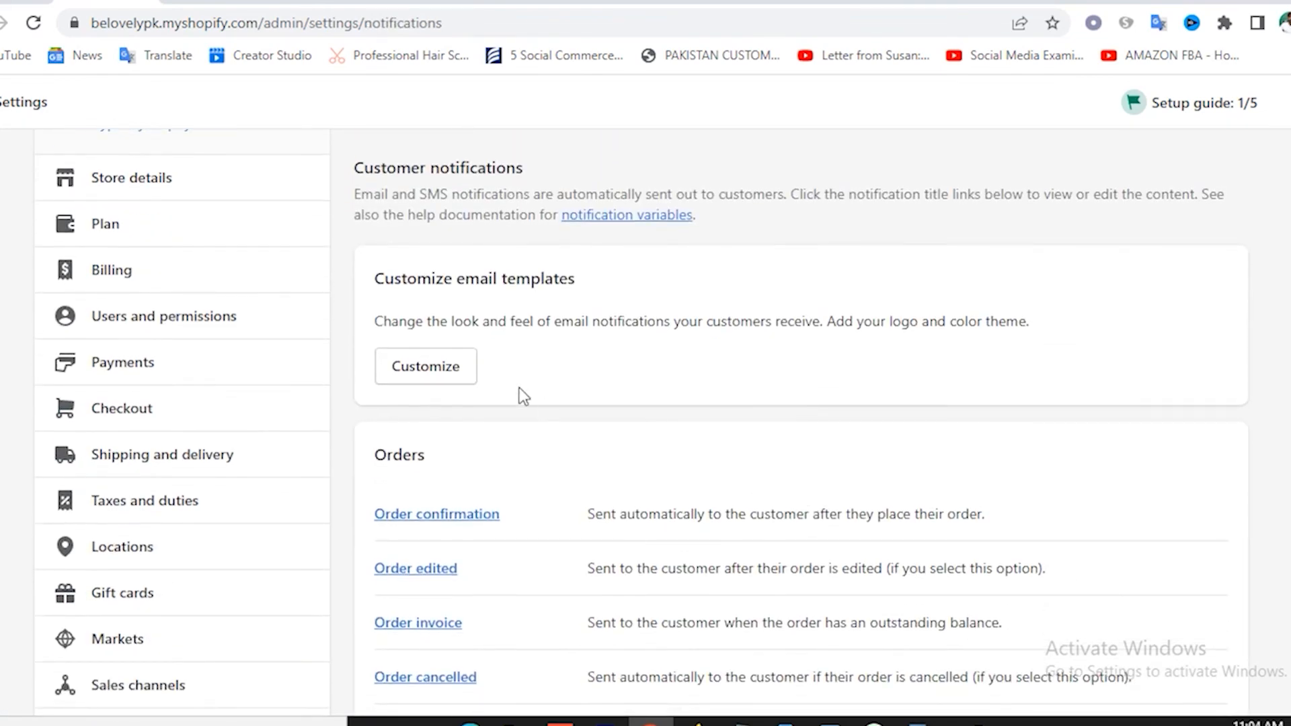
scroll(551, 397, "down", 3)
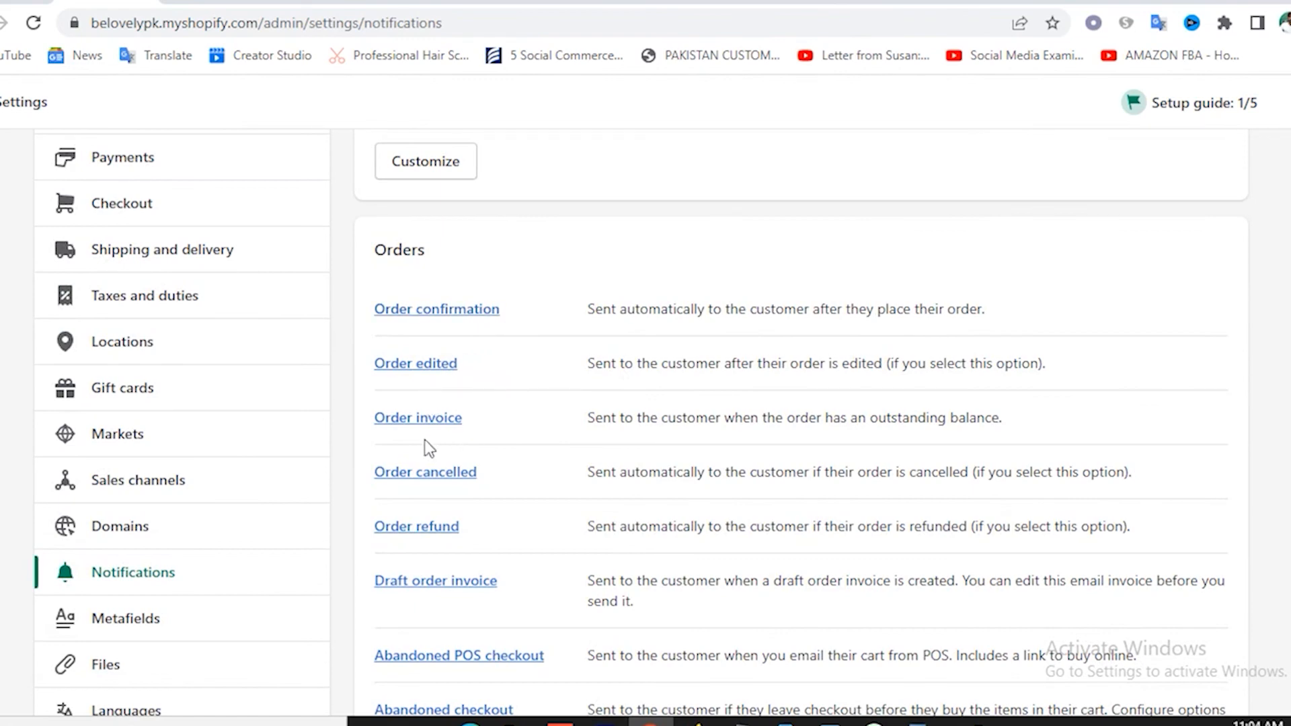
scroll(518, 464, "down", 3)
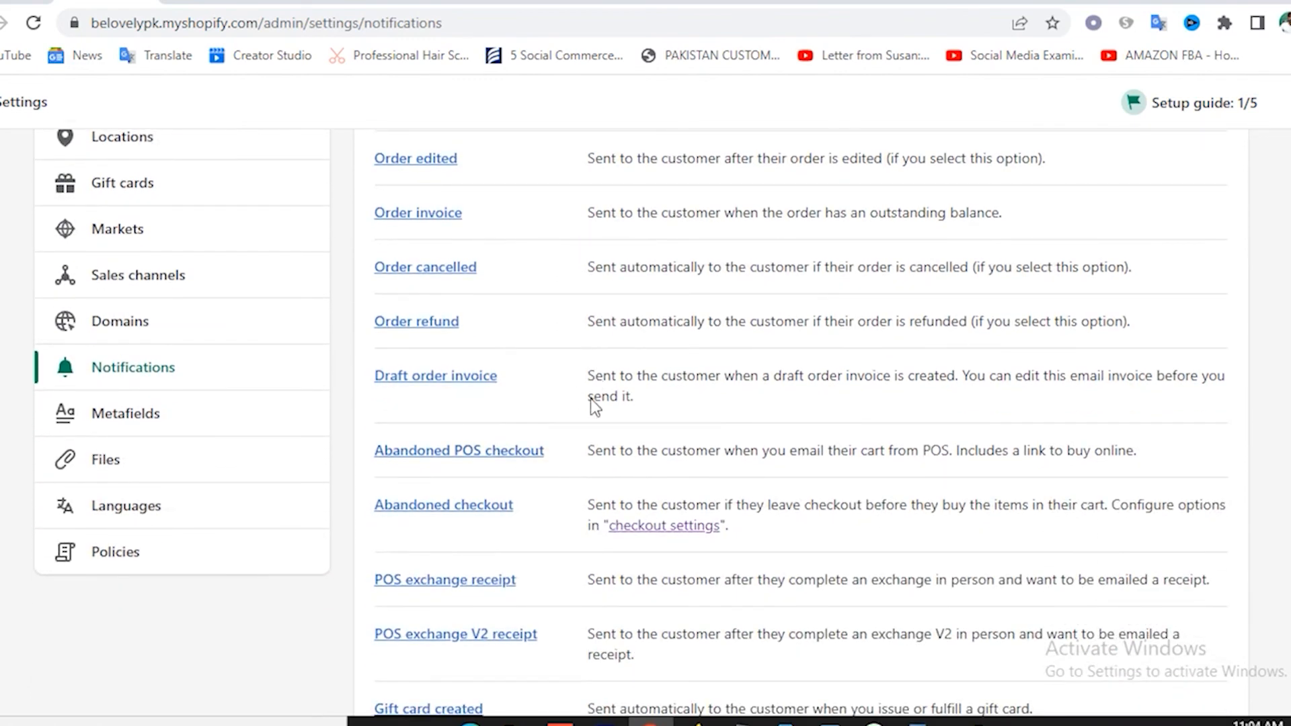
scroll(571, 464, "down", 3)
scroll(571, 467, "up", 5)
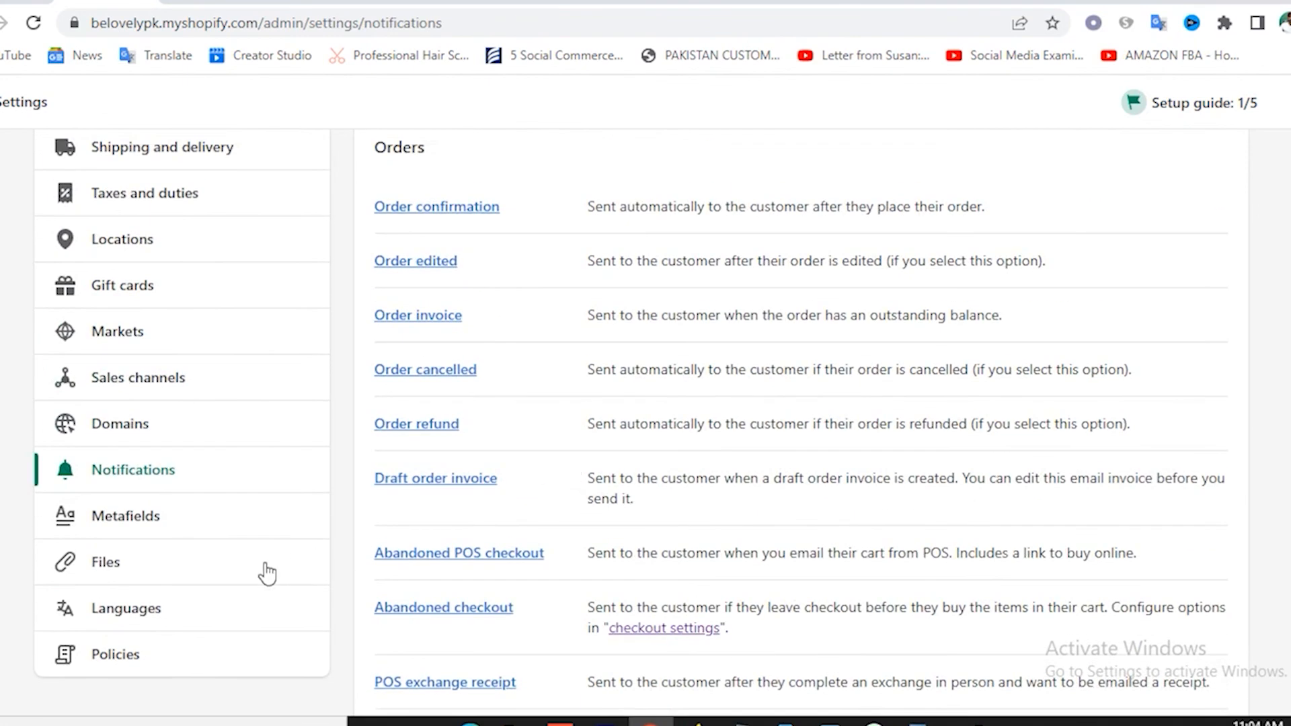
left_click(121, 519)
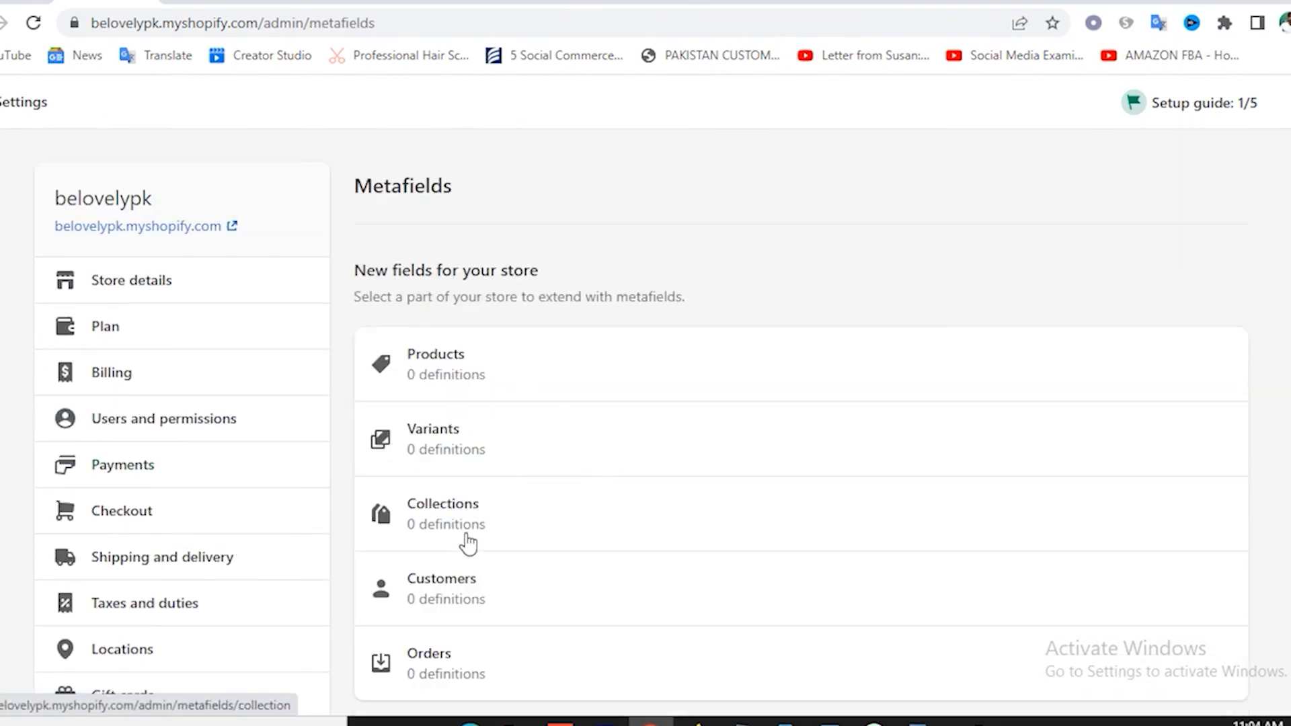
scroll(508, 587, "down", 1)
scroll(498, 572, "down", 2)
scroll(567, 499, "up", 4)
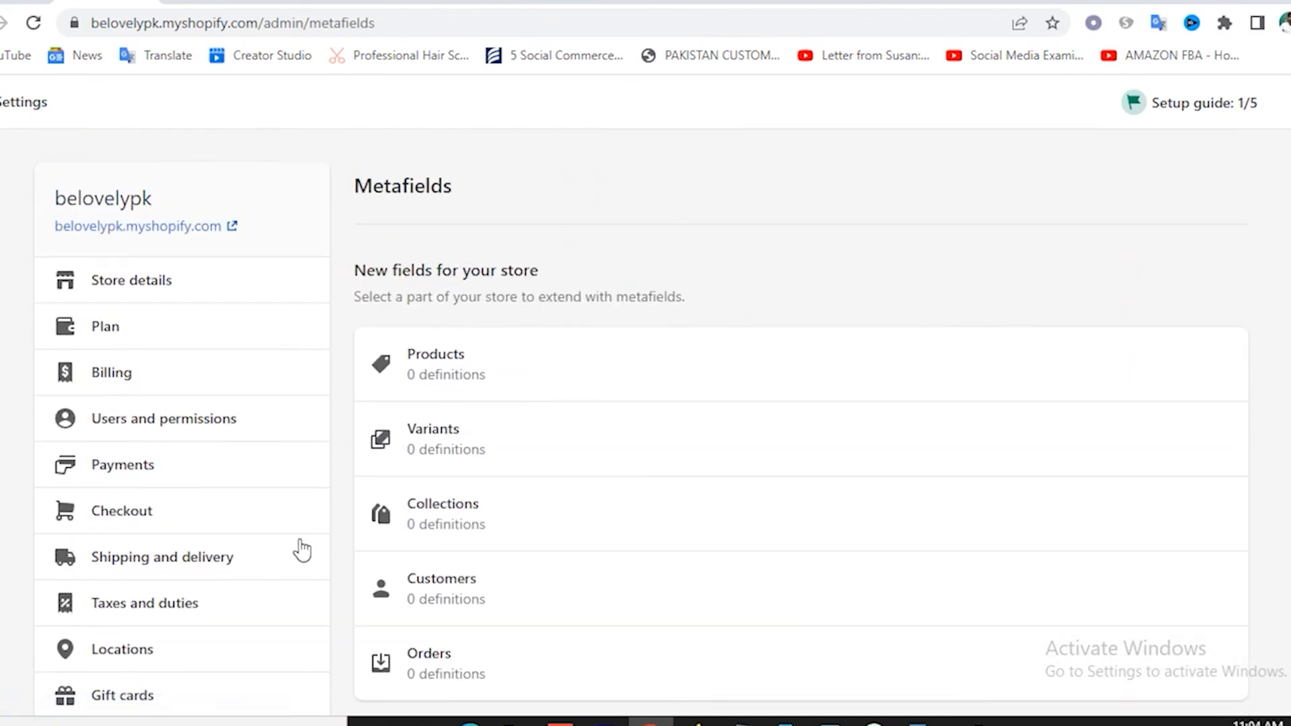
scroll(299, 548, "down", 3)
scroll(302, 550, "down", 3)
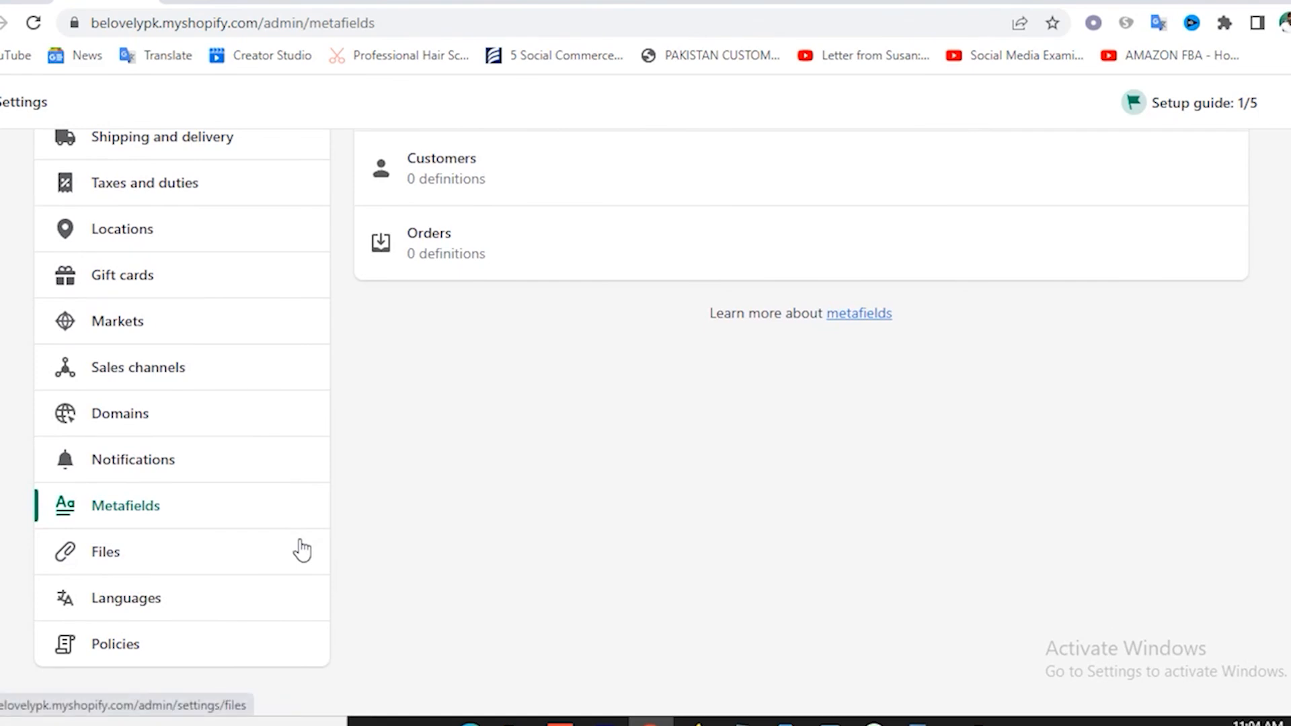
Browse uploaded Files and Store languages (English default), ending on Policies.
left_click(119, 558)
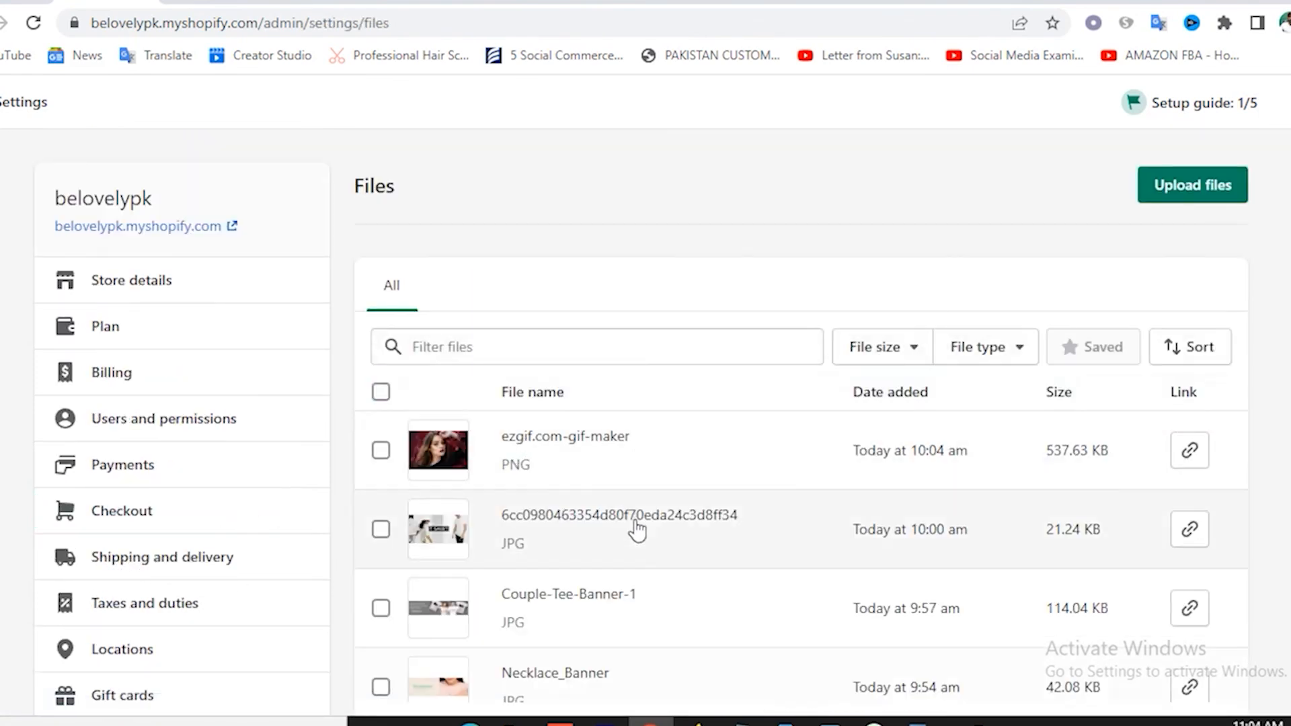
scroll(720, 482, "down", 5)
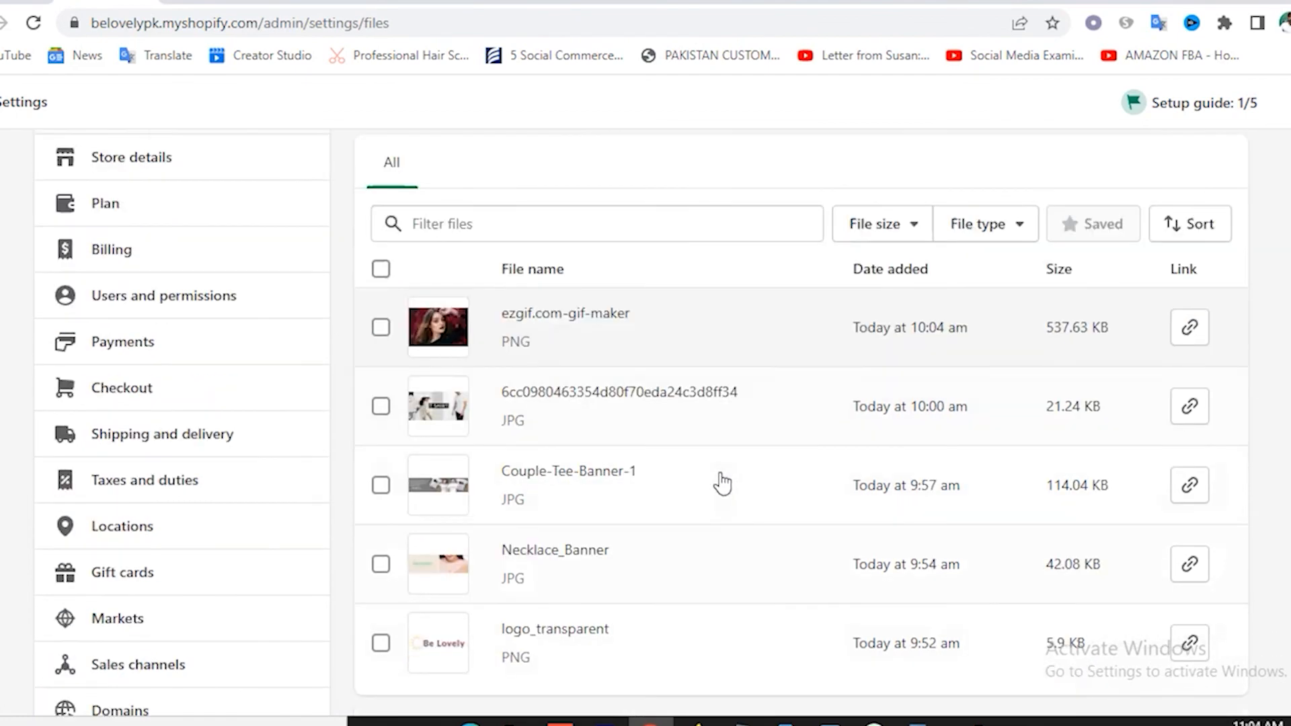
scroll(721, 481, "up", 5)
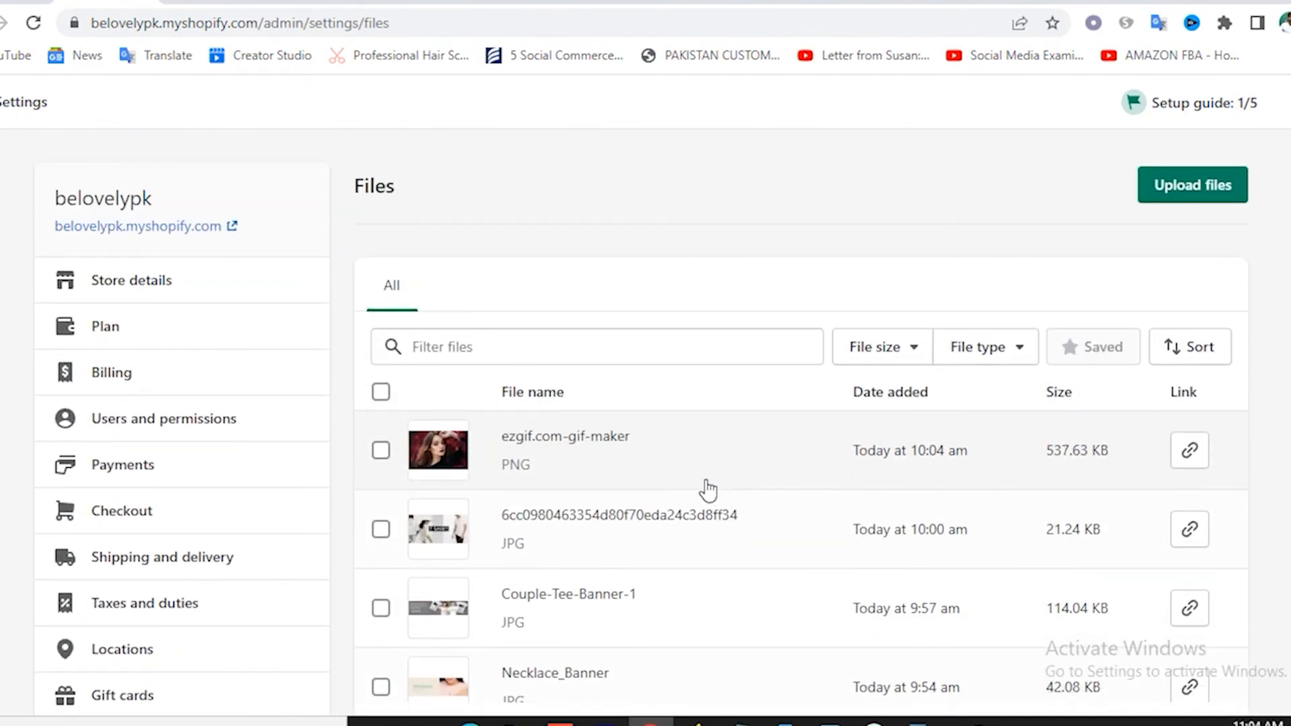
scroll(706, 489, "down", 4)
scroll(706, 489, "down", 2)
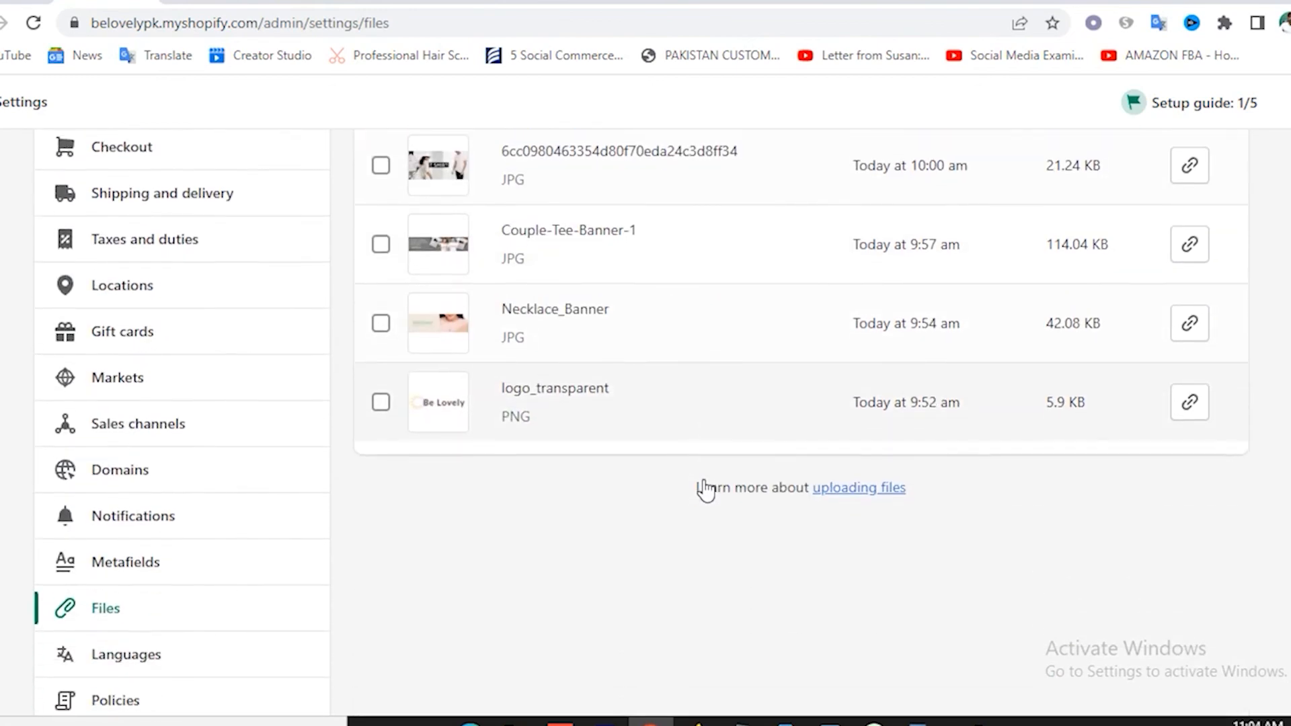
left_click(131, 603)
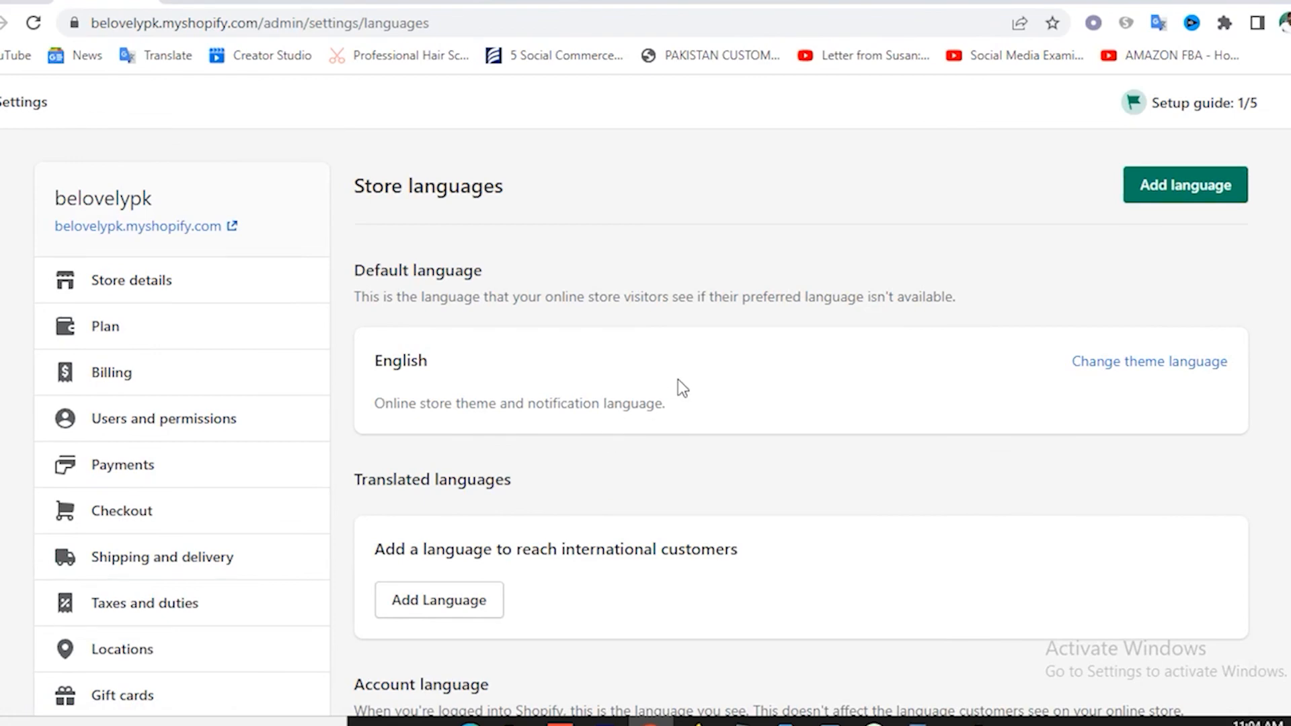
scroll(769, 429, "down", 3)
scroll(769, 429, "up", 3)
scroll(616, 354, "down", 5)
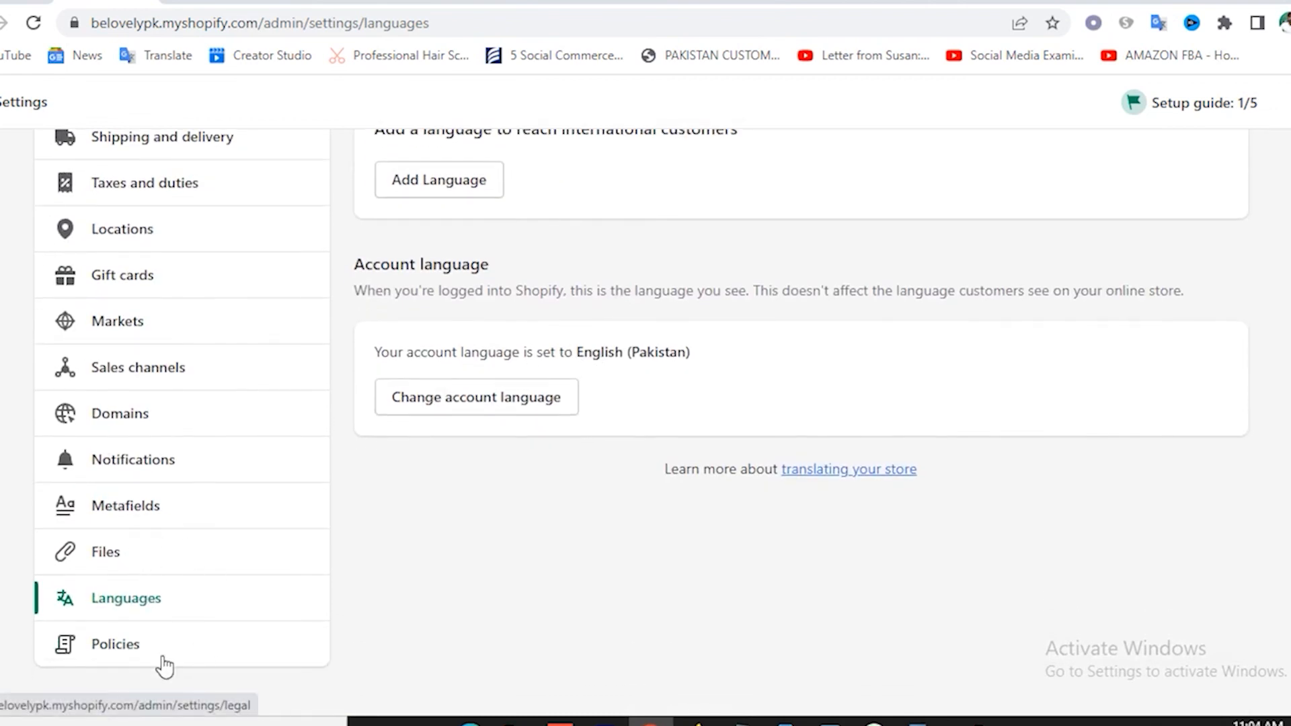
left_click(111, 644)
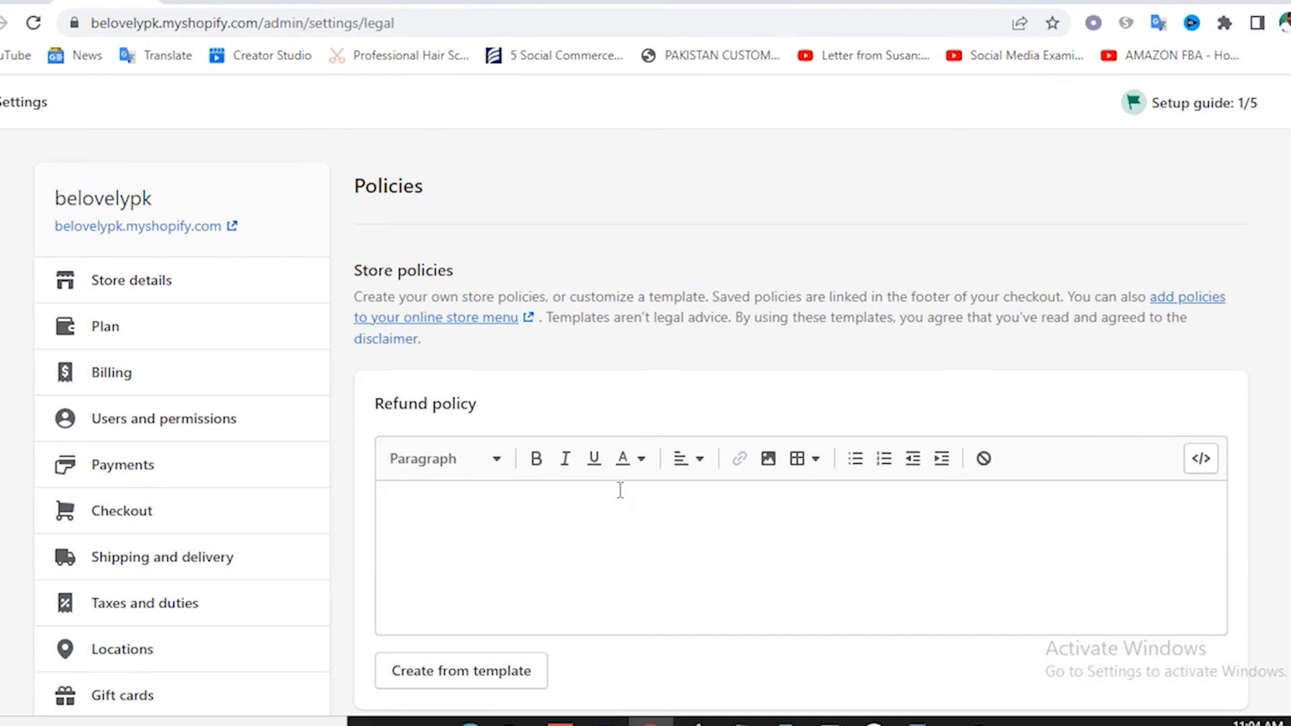
Fill the Refund policy from Shopify's template text.
scroll(684, 625, "down", 2)
left_click(476, 580)
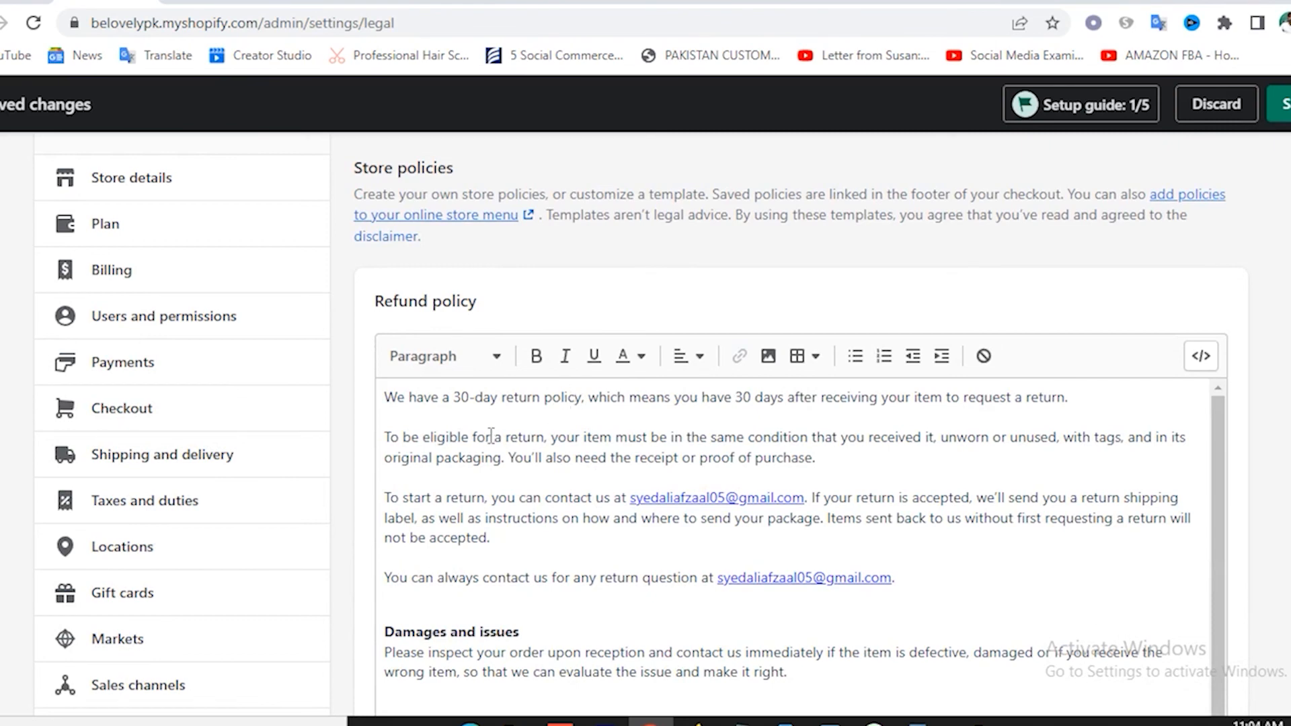
scroll(491, 437, "down", 6)
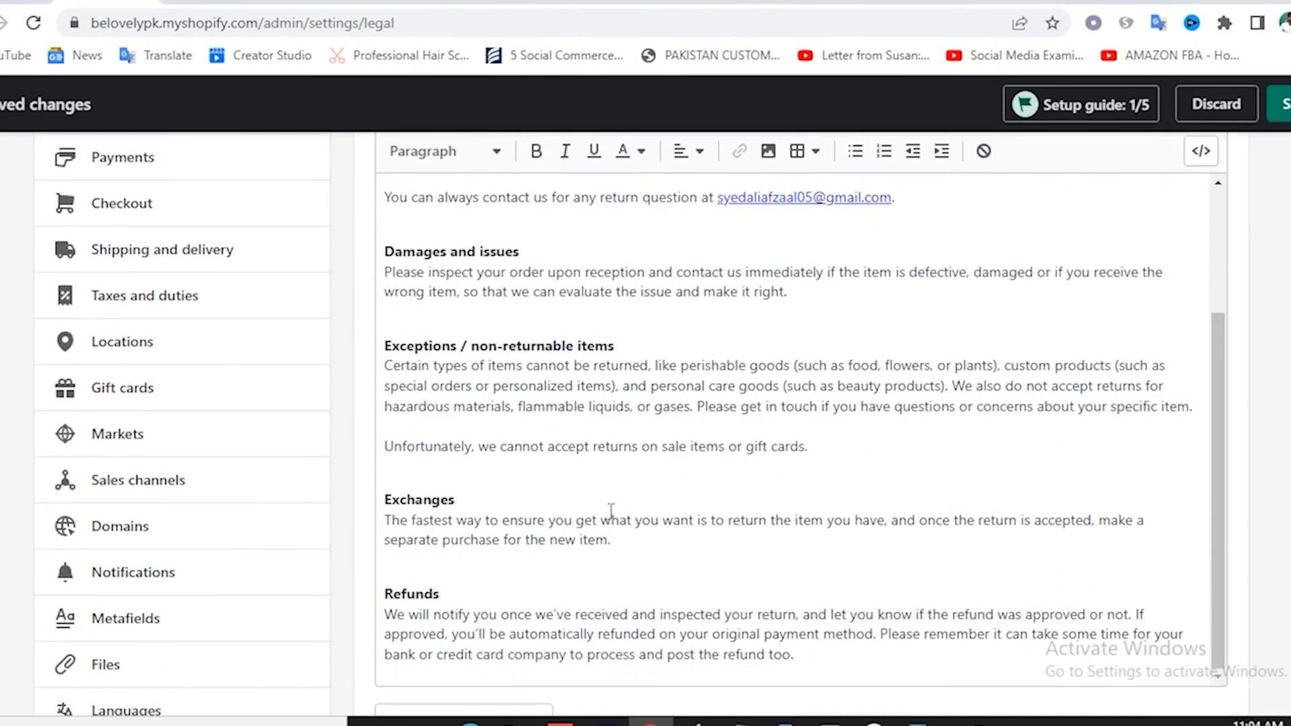
scroll(611, 511, "down", 3)
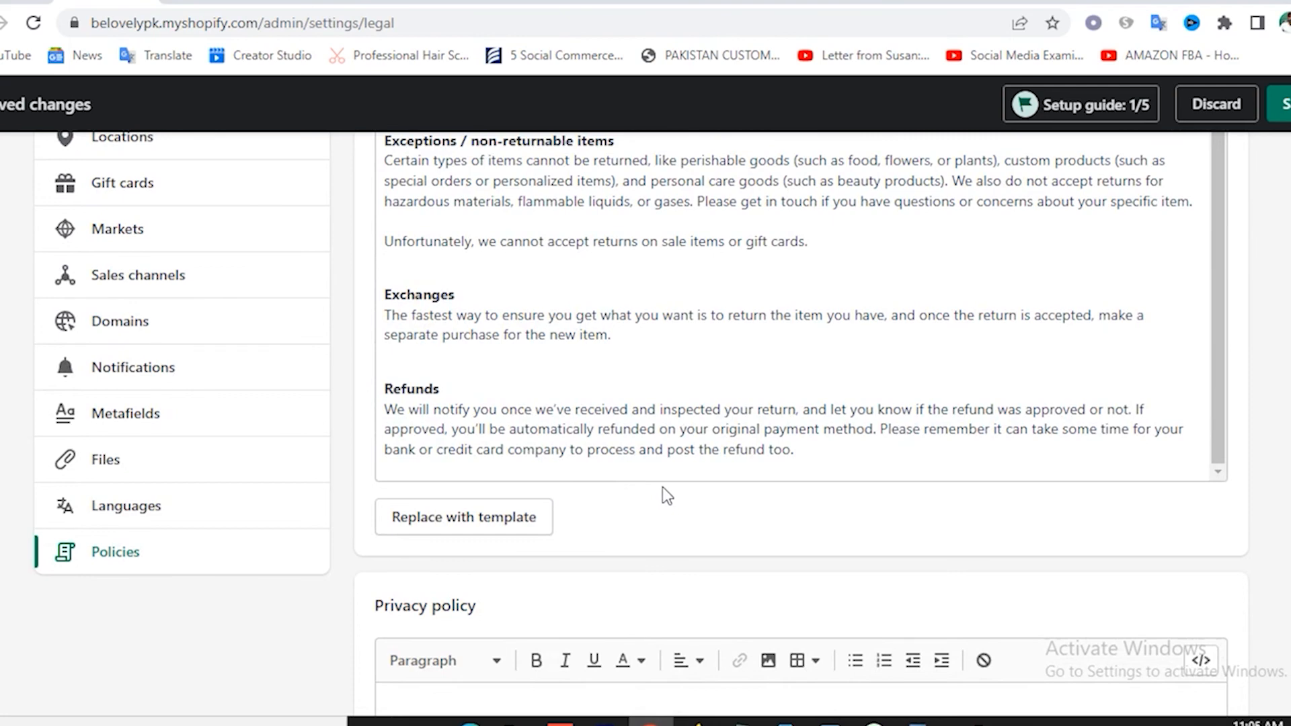
scroll(669, 438, "up", 8)
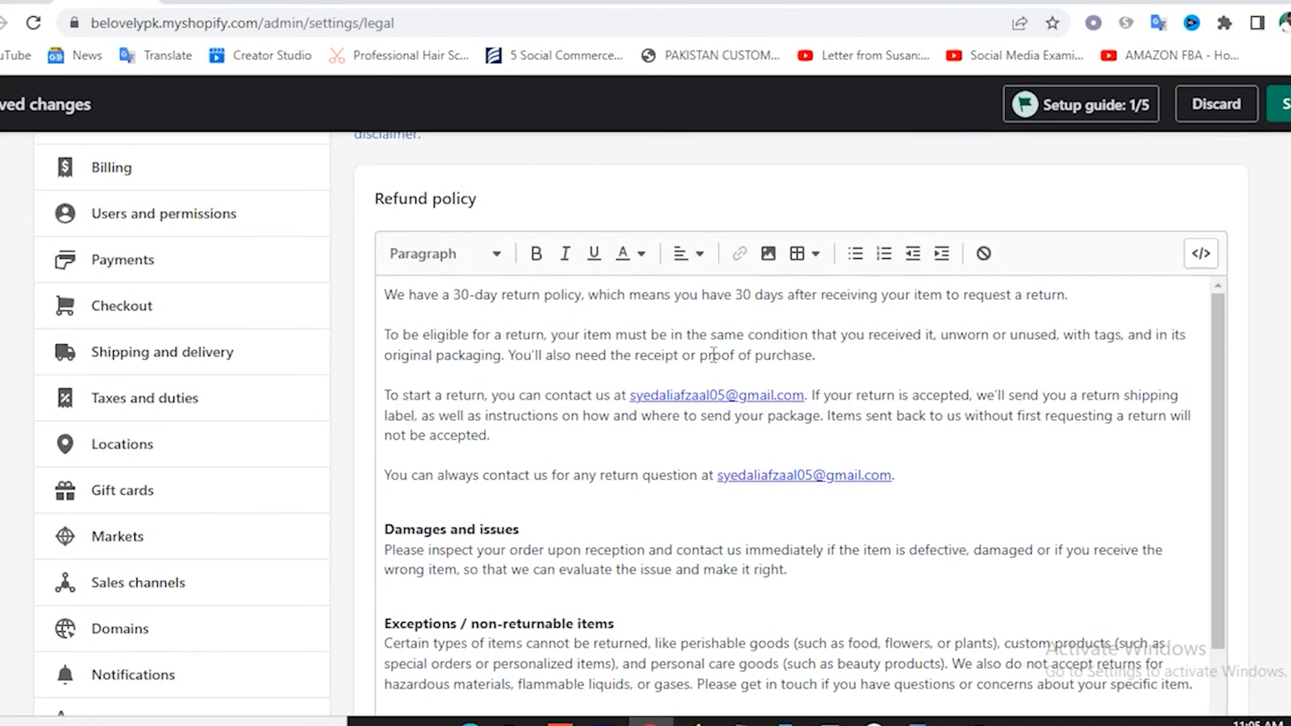
scroll(723, 316, "up", 3)
scroll(730, 386, "down", 5)
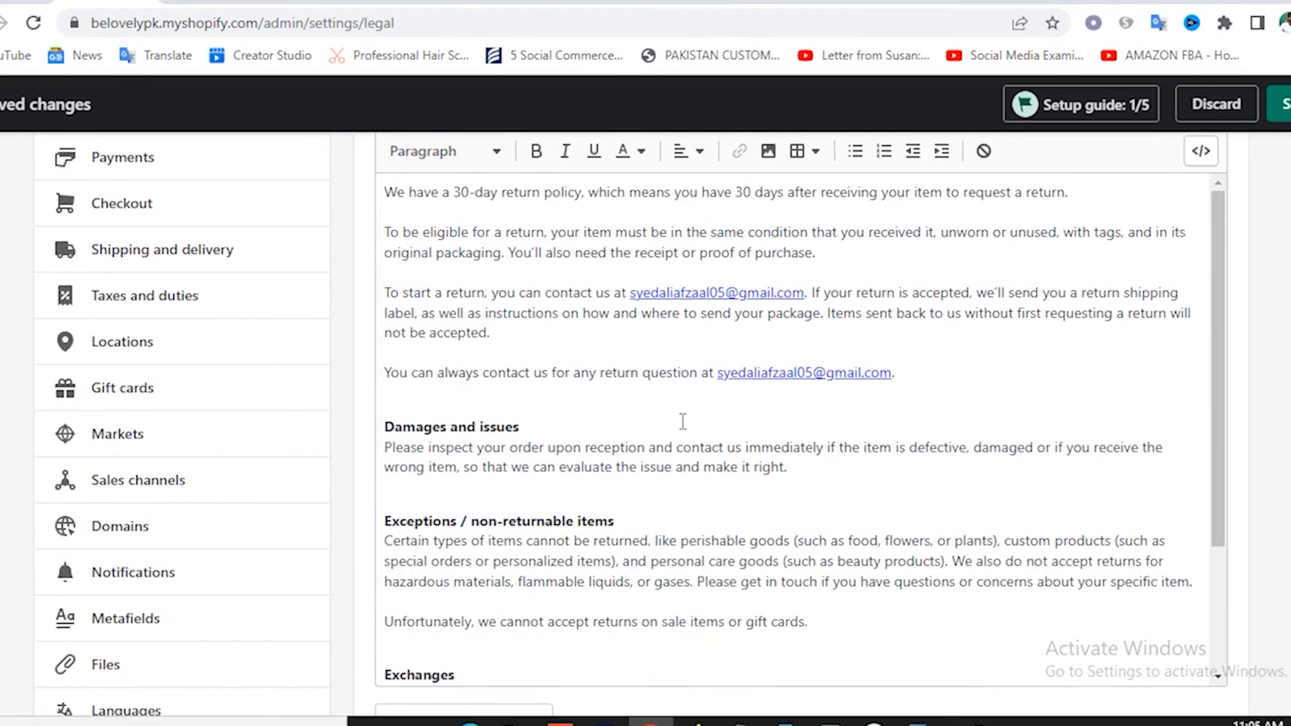
scroll(682, 421, "down", 3)
scroll(1216, 507, "down", 6)
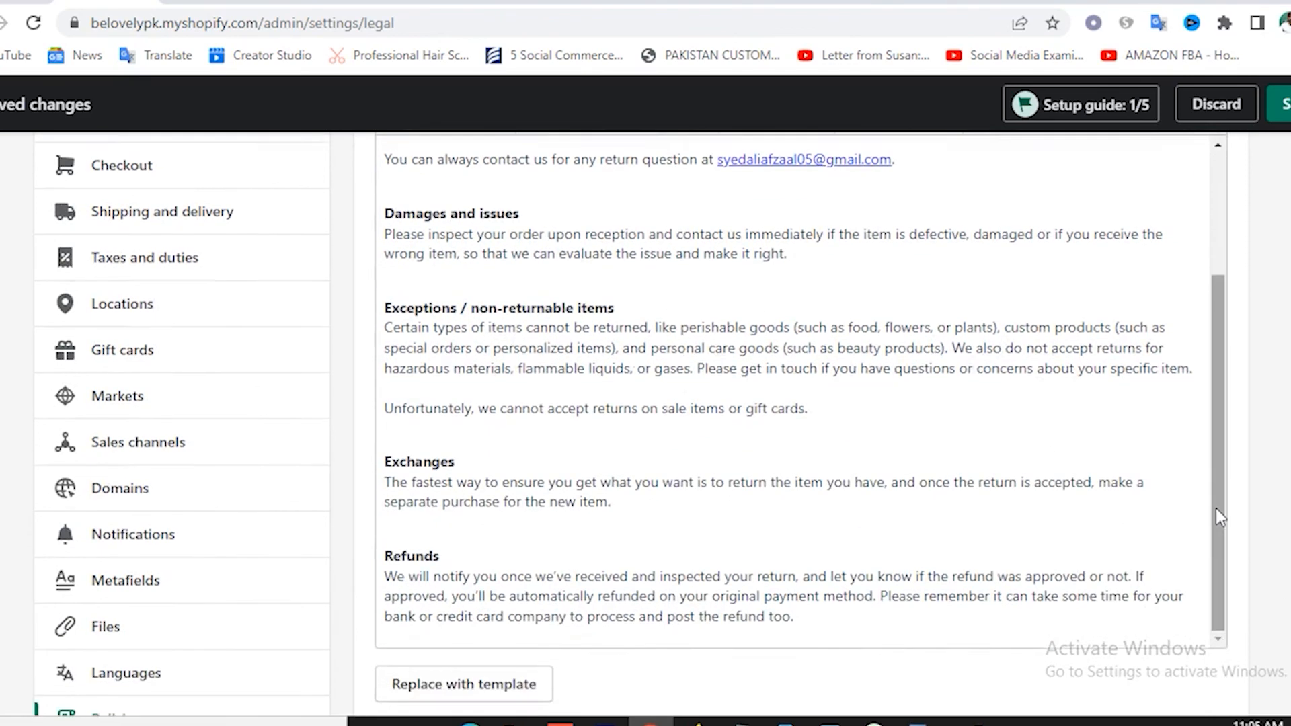
scroll(498, 471, "up", 3)
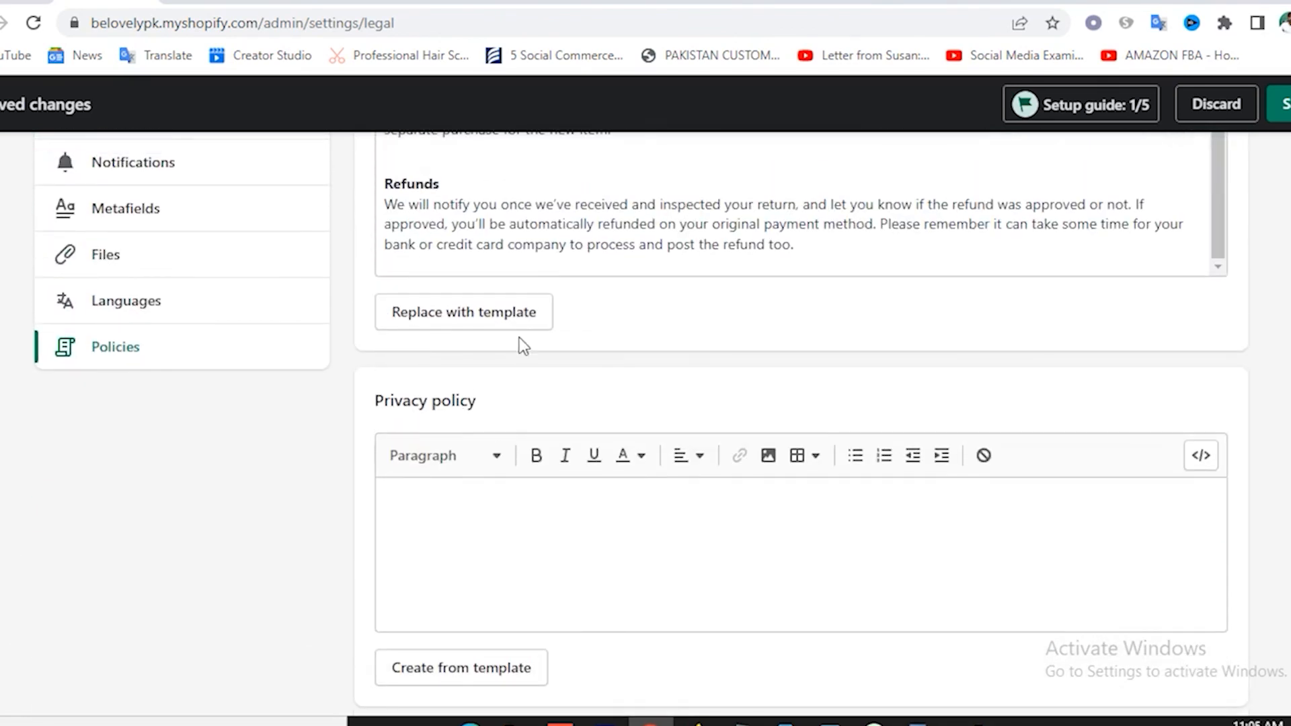
scroll(481, 451, "down", 3)
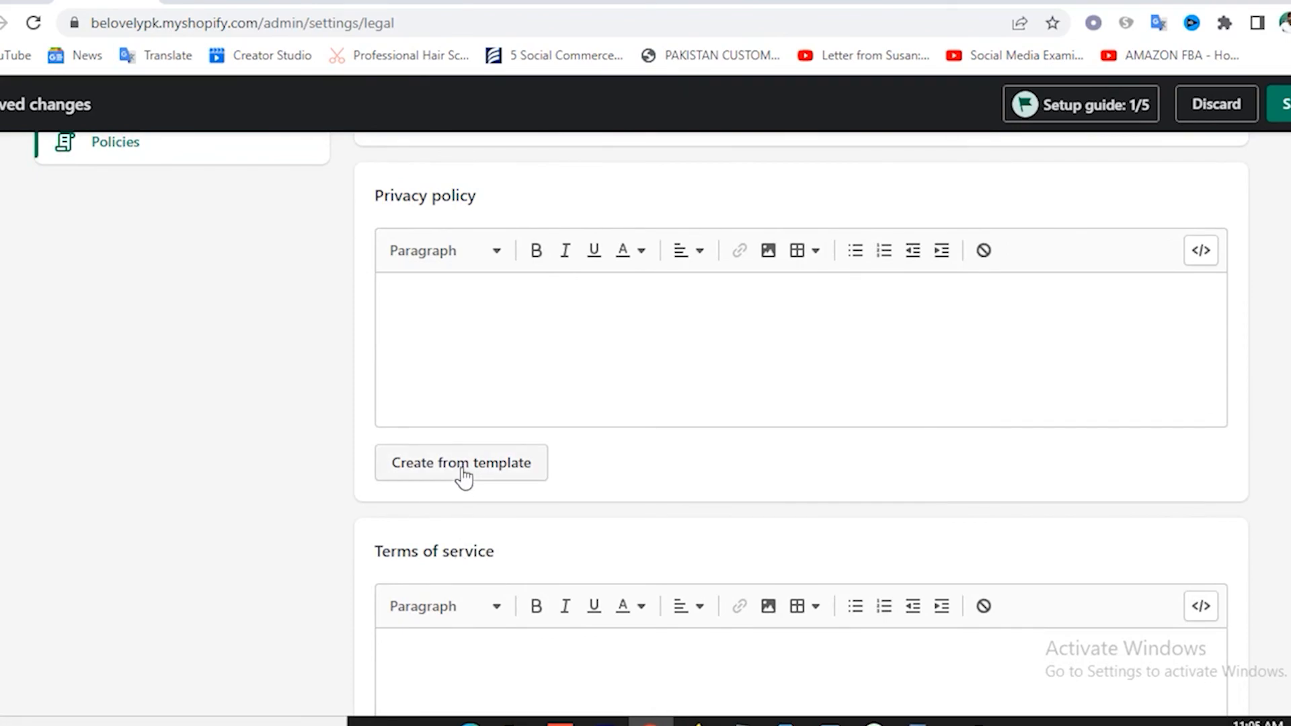
Fill Privacy policy and Terms of service from templates, leave Shipping blank, and save.
left_click(462, 472)
scroll(645, 431, "down", 10)
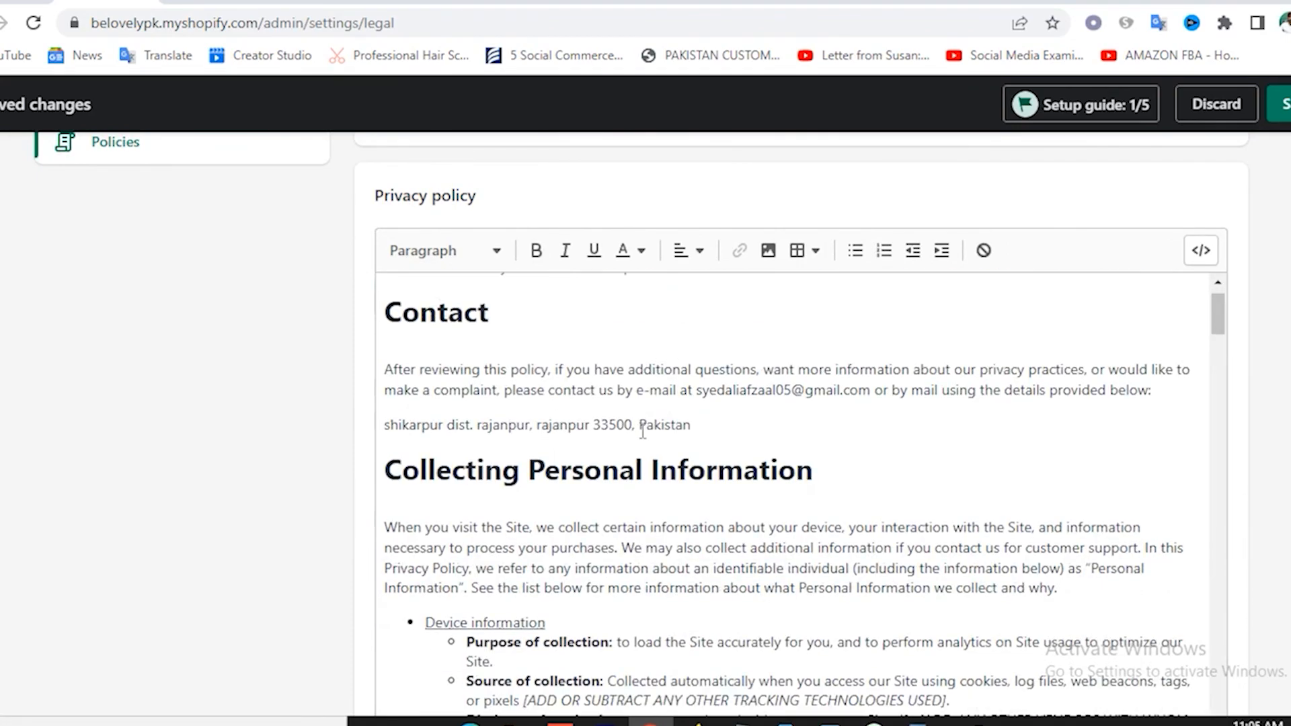
scroll(637, 448, "down", 15)
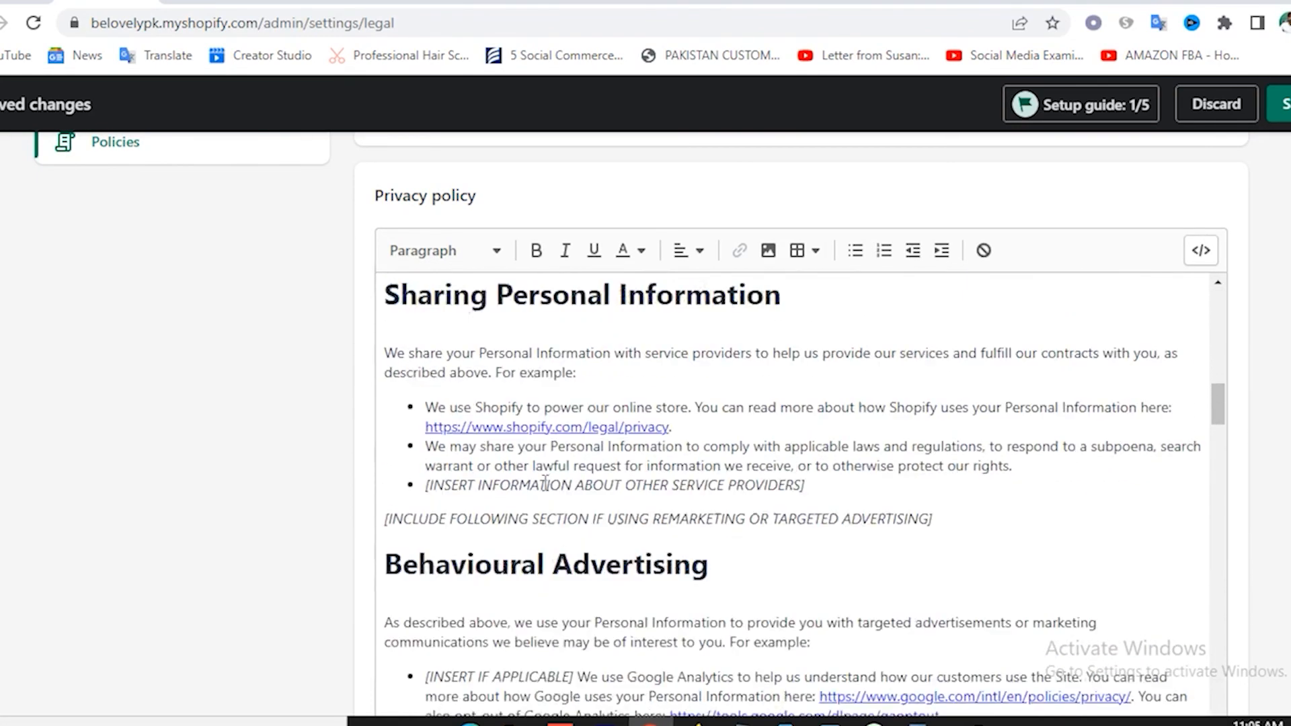
scroll(546, 483, "down", 10)
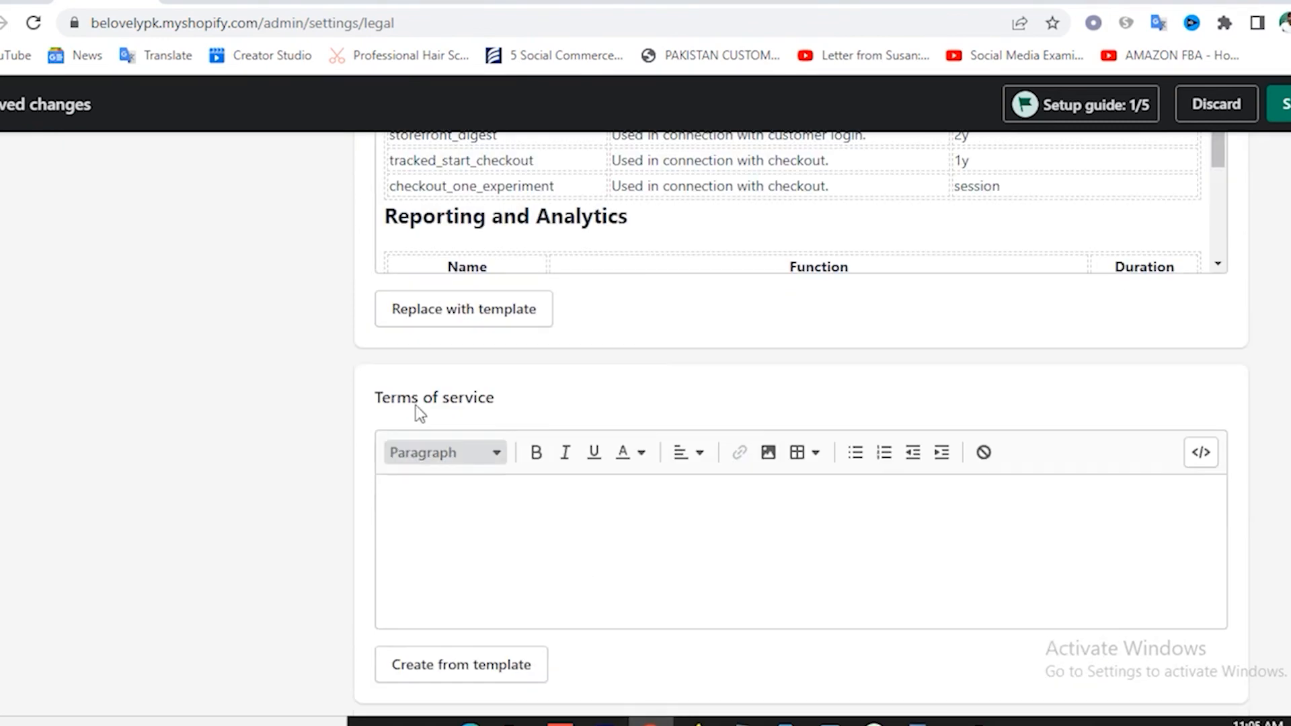
scroll(504, 525, "down", 2)
left_click(470, 573)
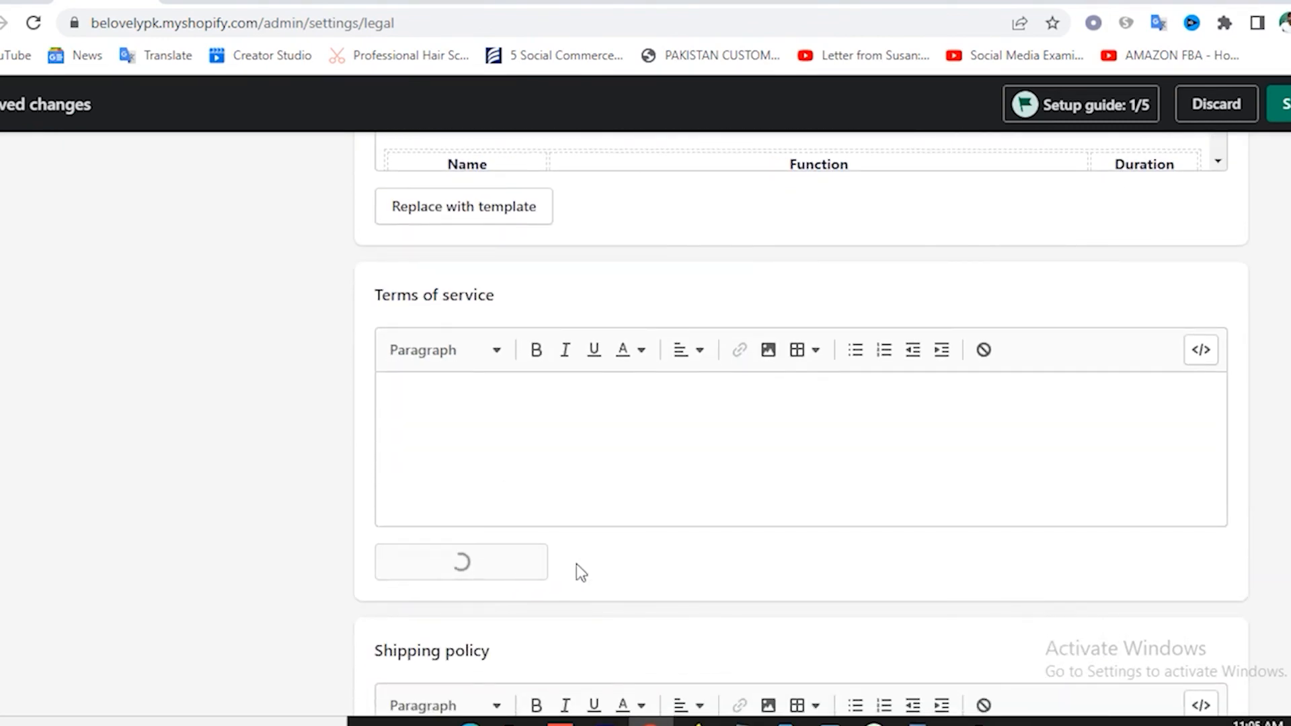
scroll(850, 470, "down", 15)
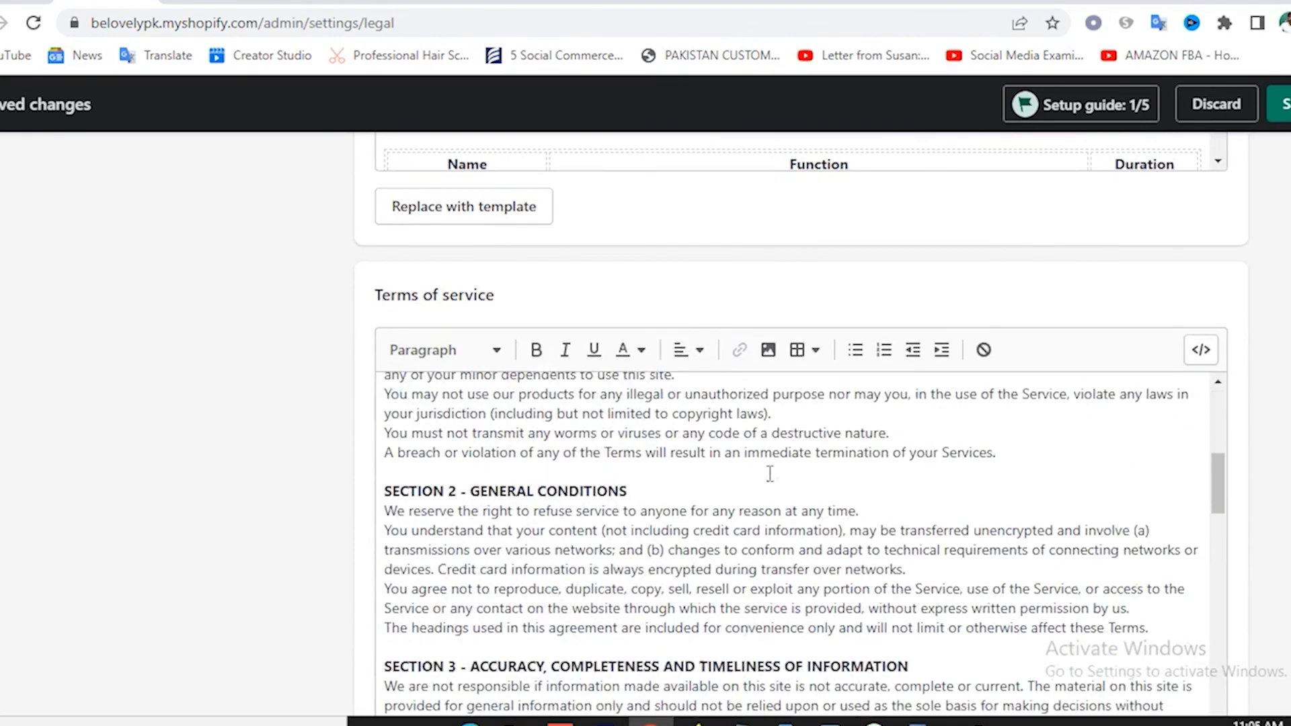
scroll(800, 511, "down", 10)
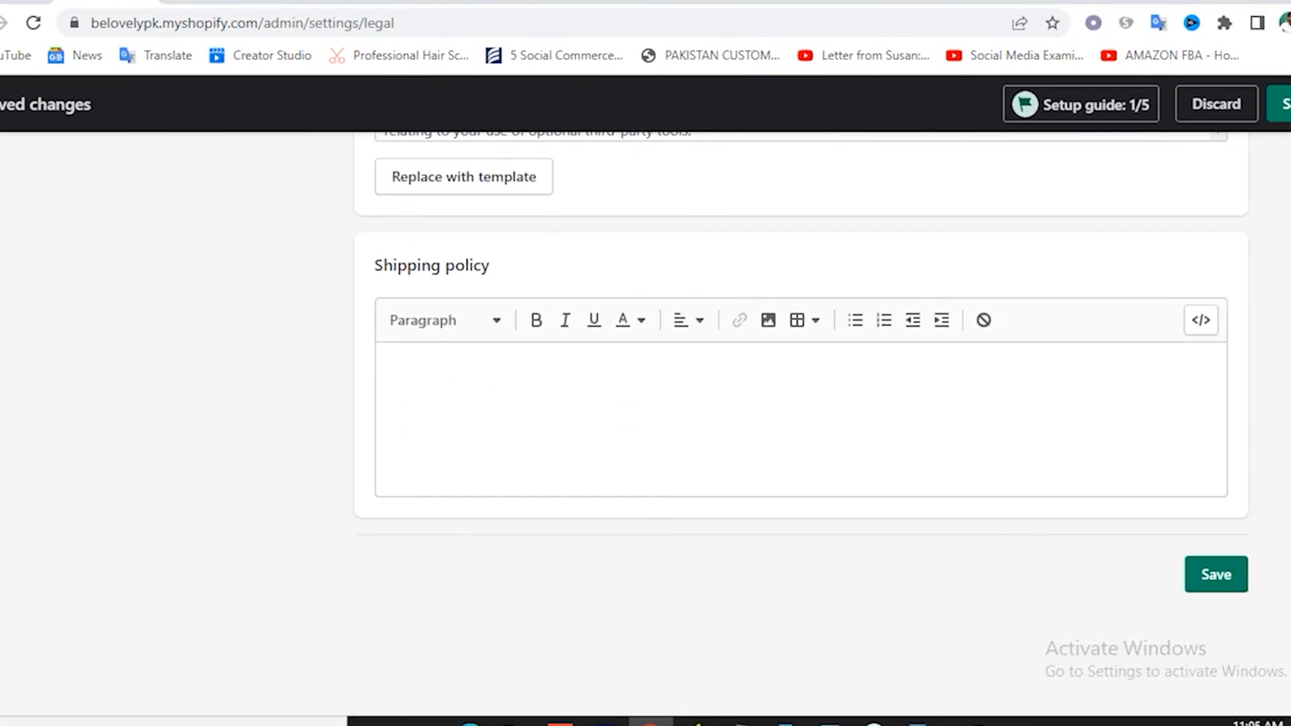
scroll(470, 407, "up", 3)
scroll(498, 479, "down", 3)
left_click(503, 409)
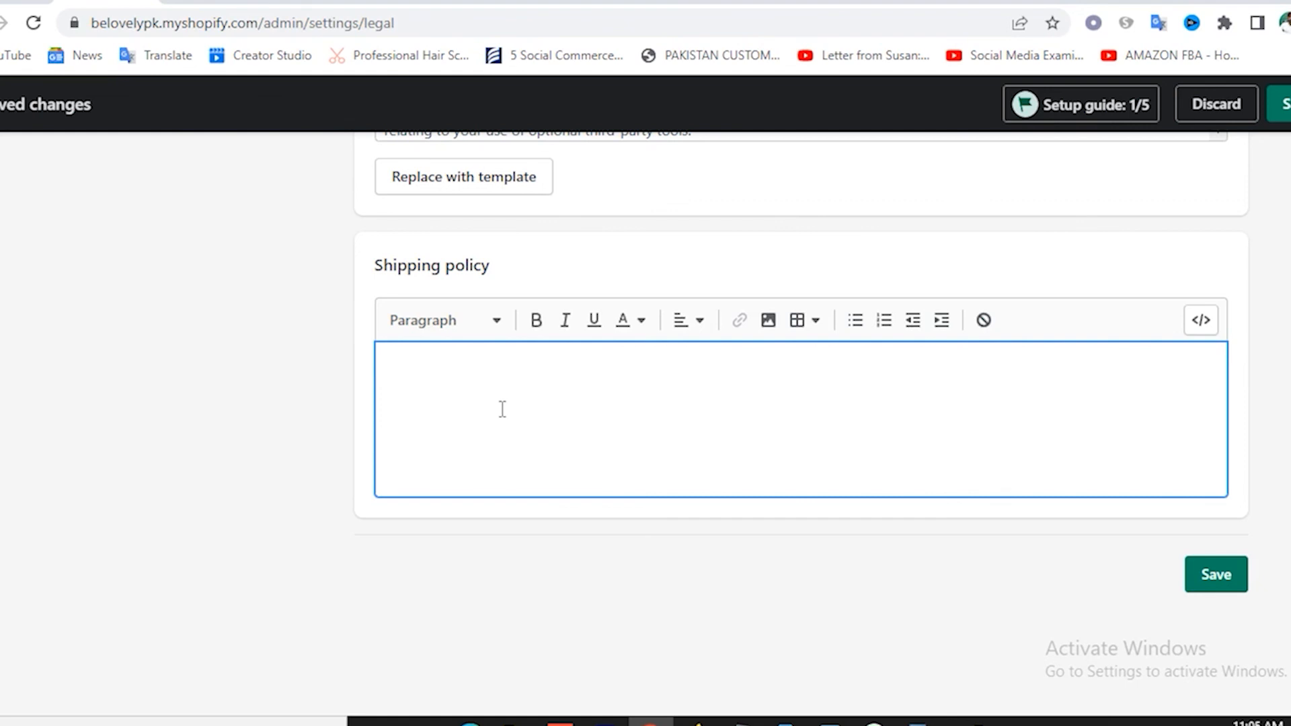
left_click(1220, 575)
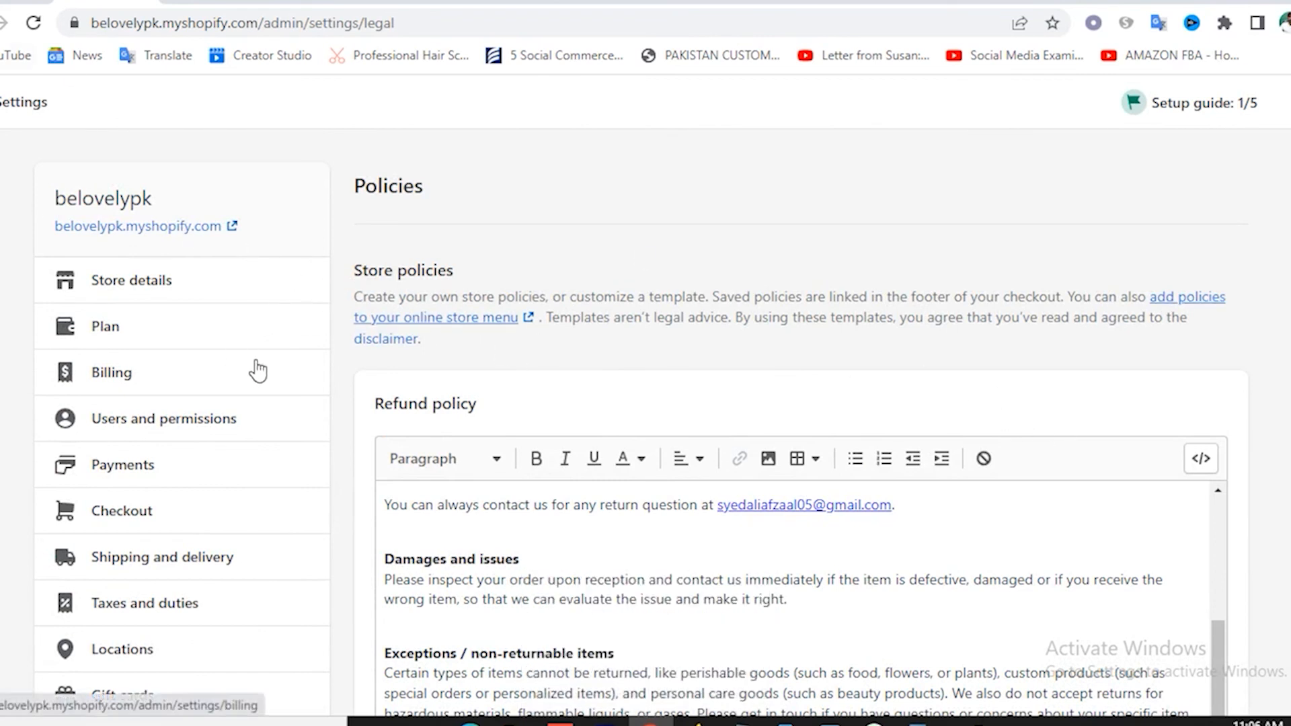
Customize the Sense theme and expand Theme settings > Colors (Accent 1 #9B046F).
left_click(0, 23)
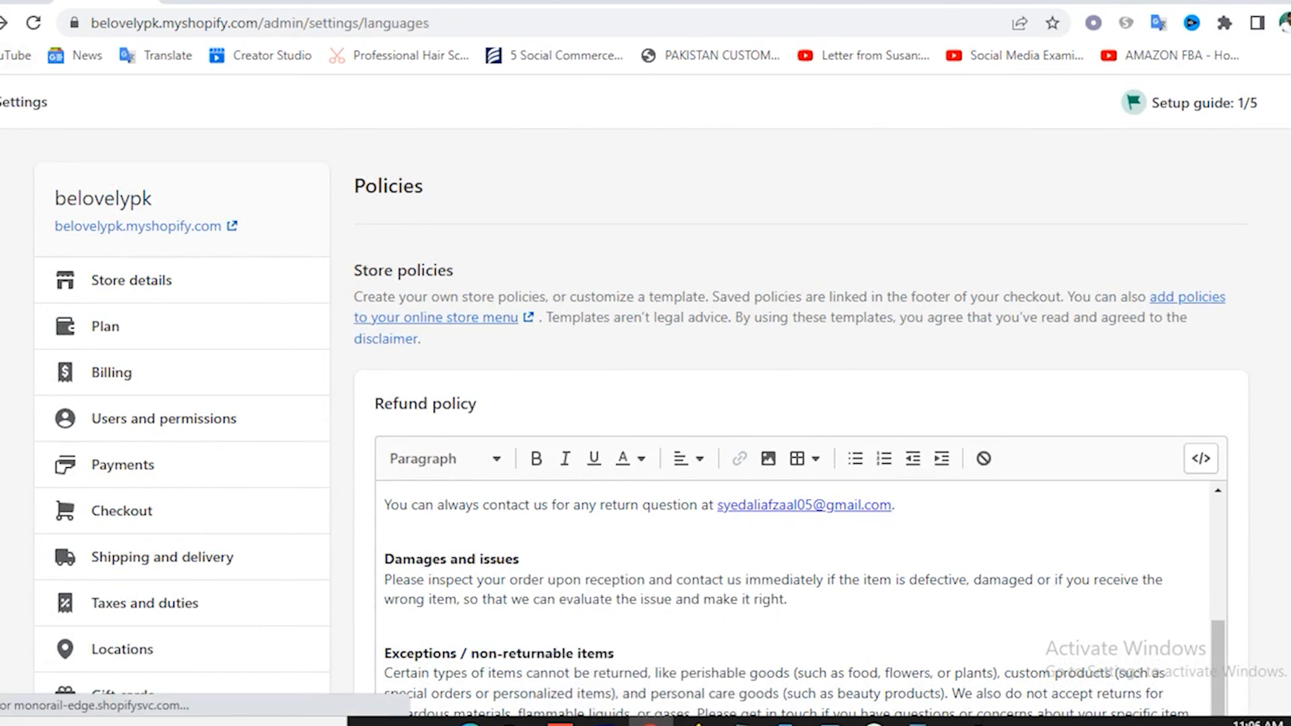
left_click(0, 23)
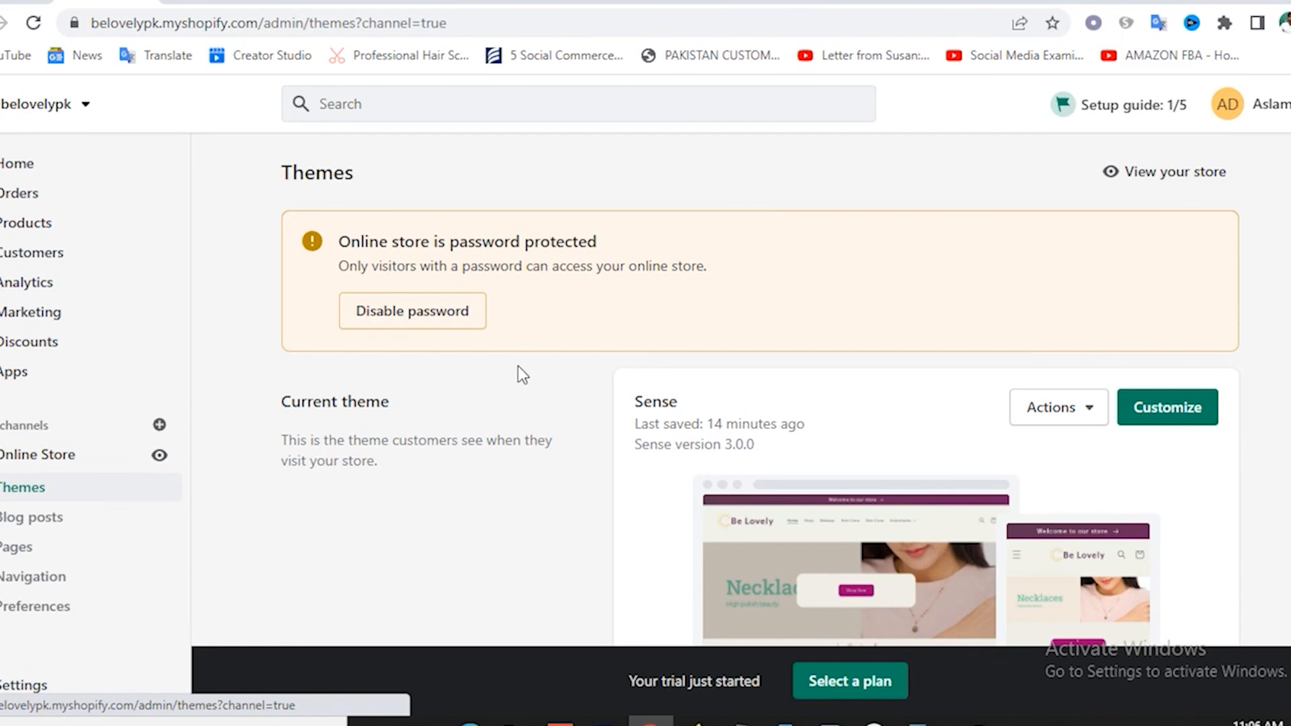
scroll(692, 383, "down", 5)
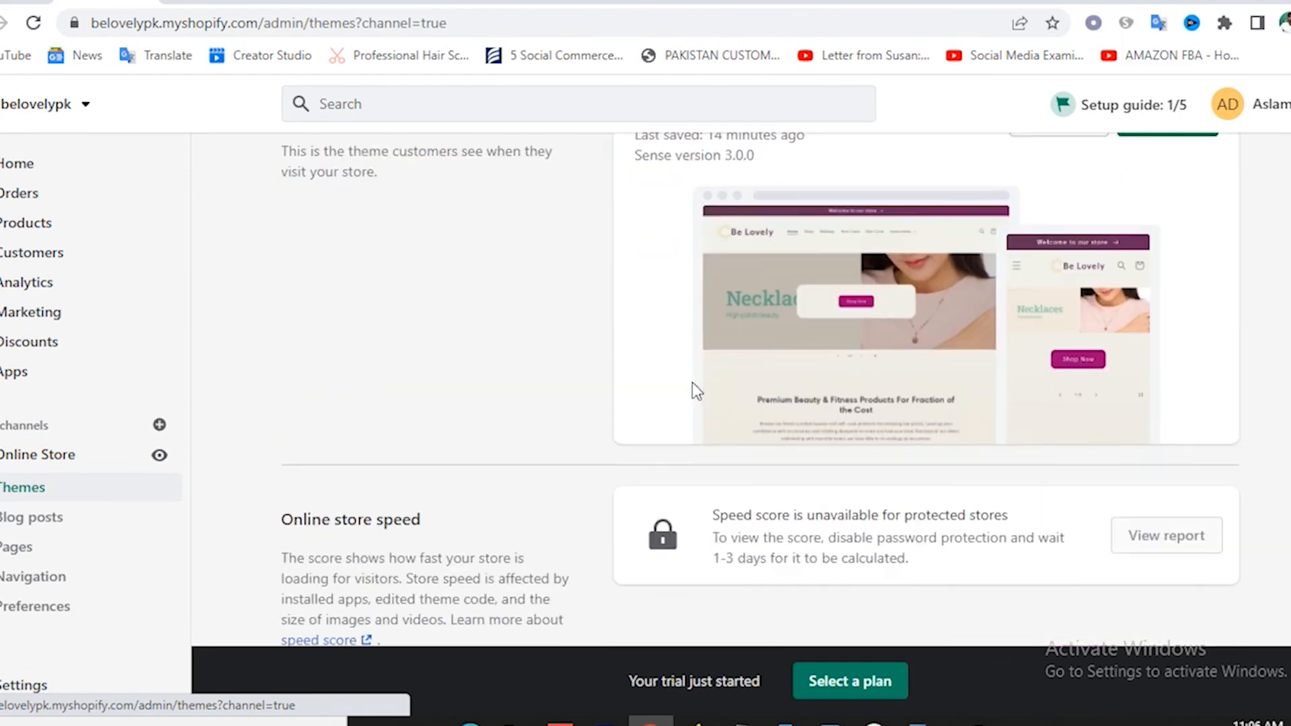
scroll(692, 384, "up", 5)
left_click(1197, 425)
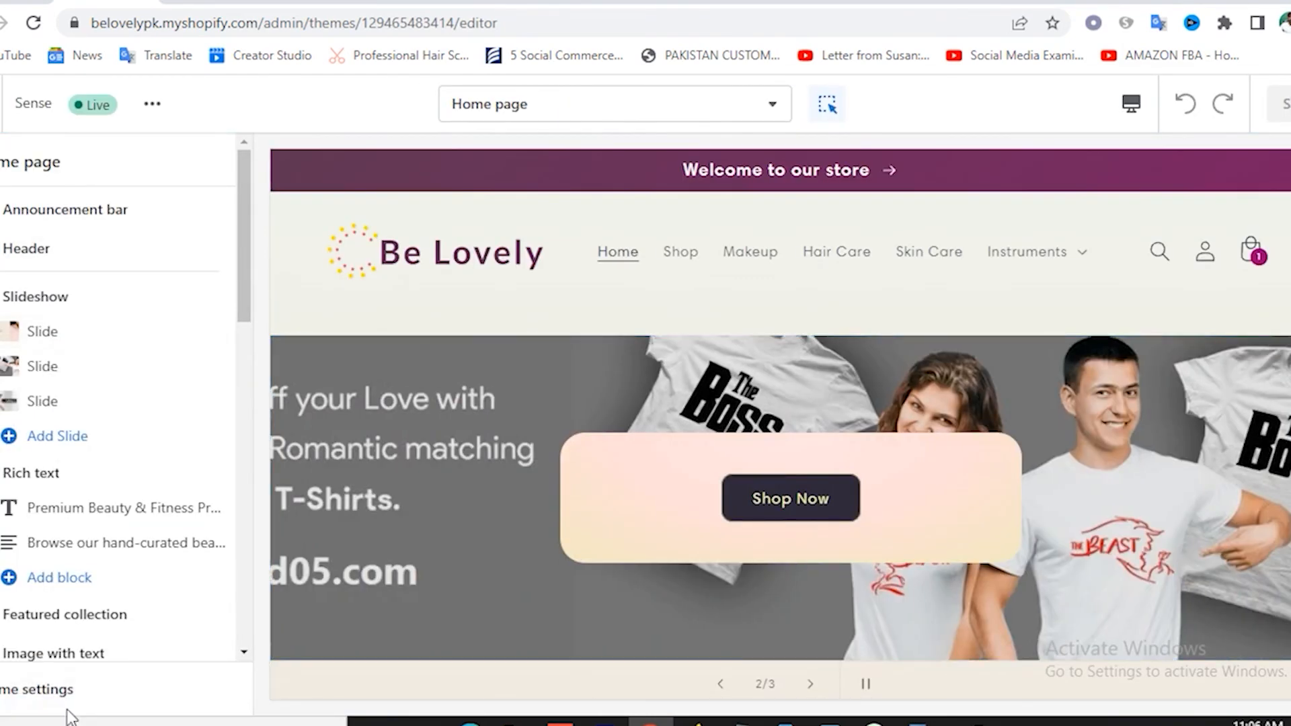
left_click(20, 698)
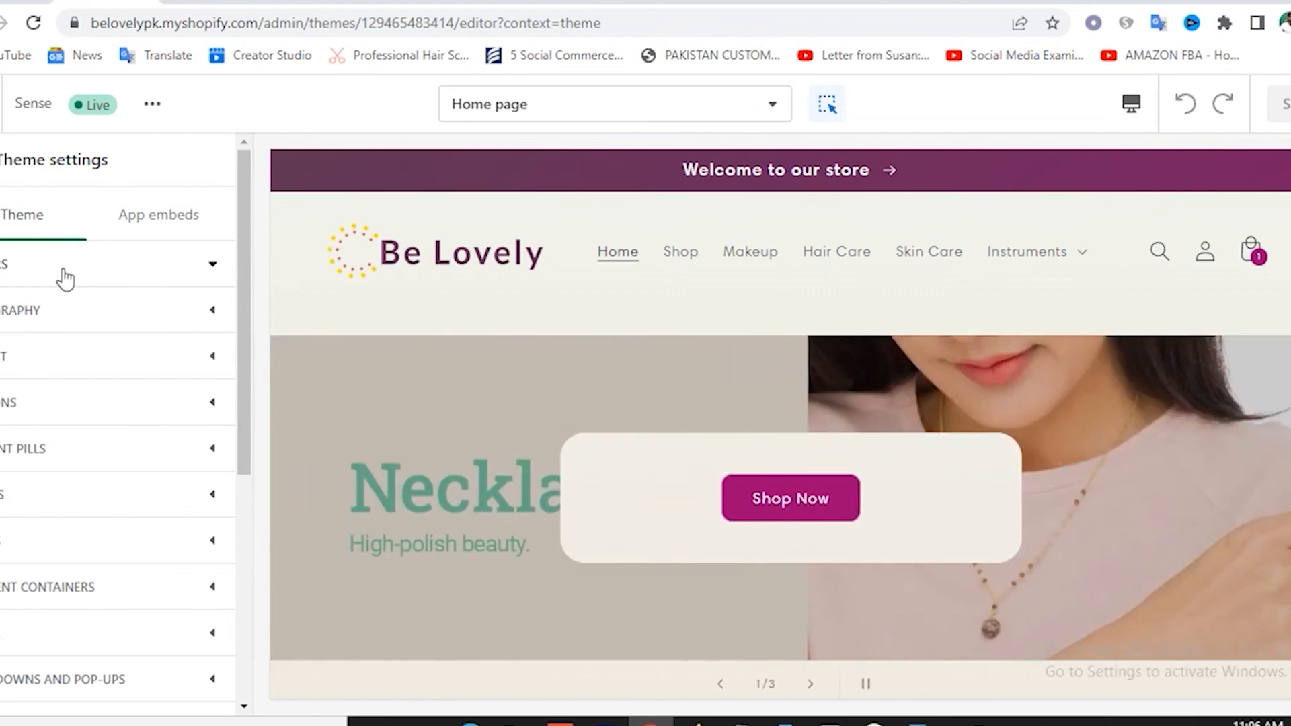
left_click(67, 280)
scroll(86, 504, "down", 5)
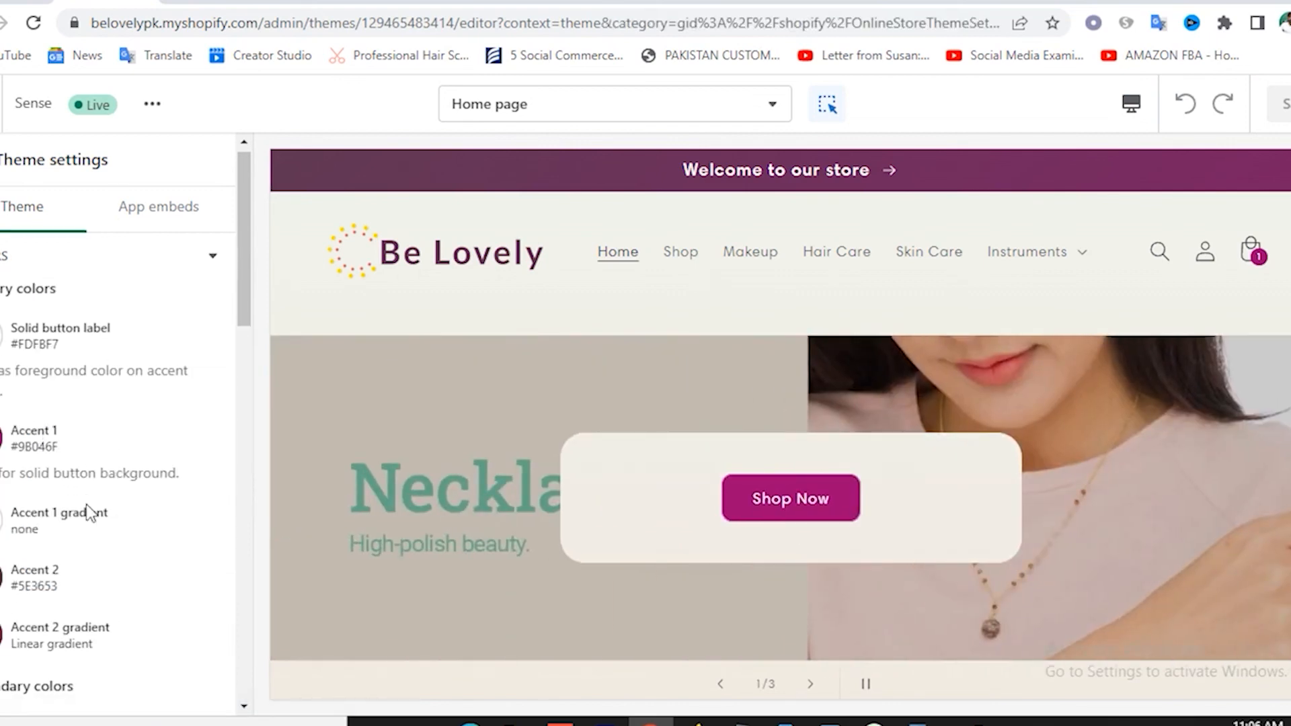
scroll(86, 505, "up", 5)
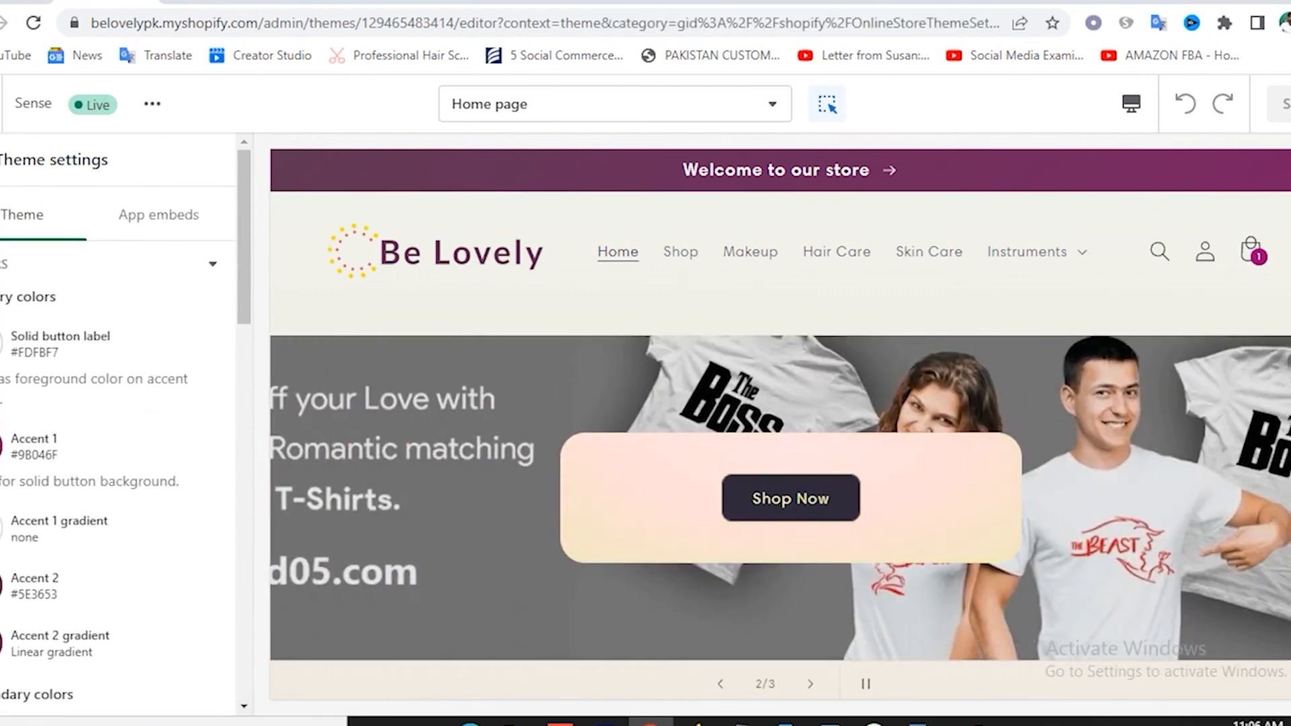
left_click(10, 447)
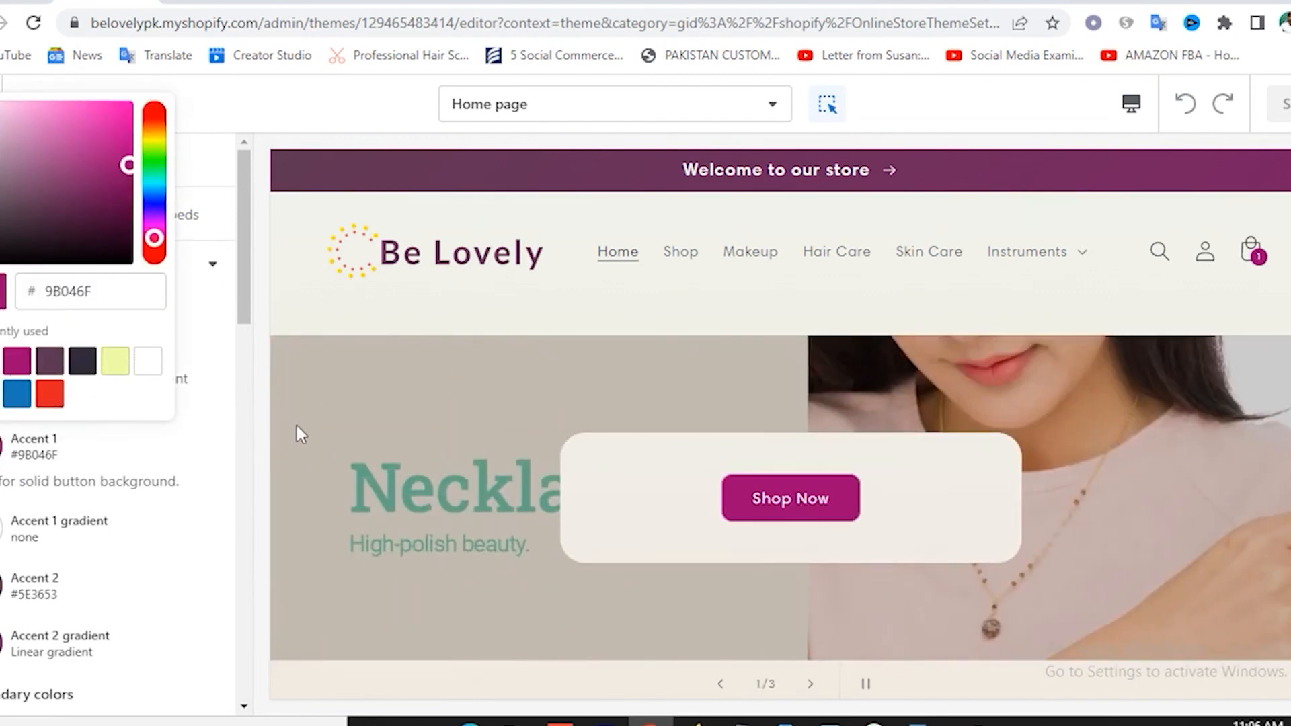
left_click(324, 381)
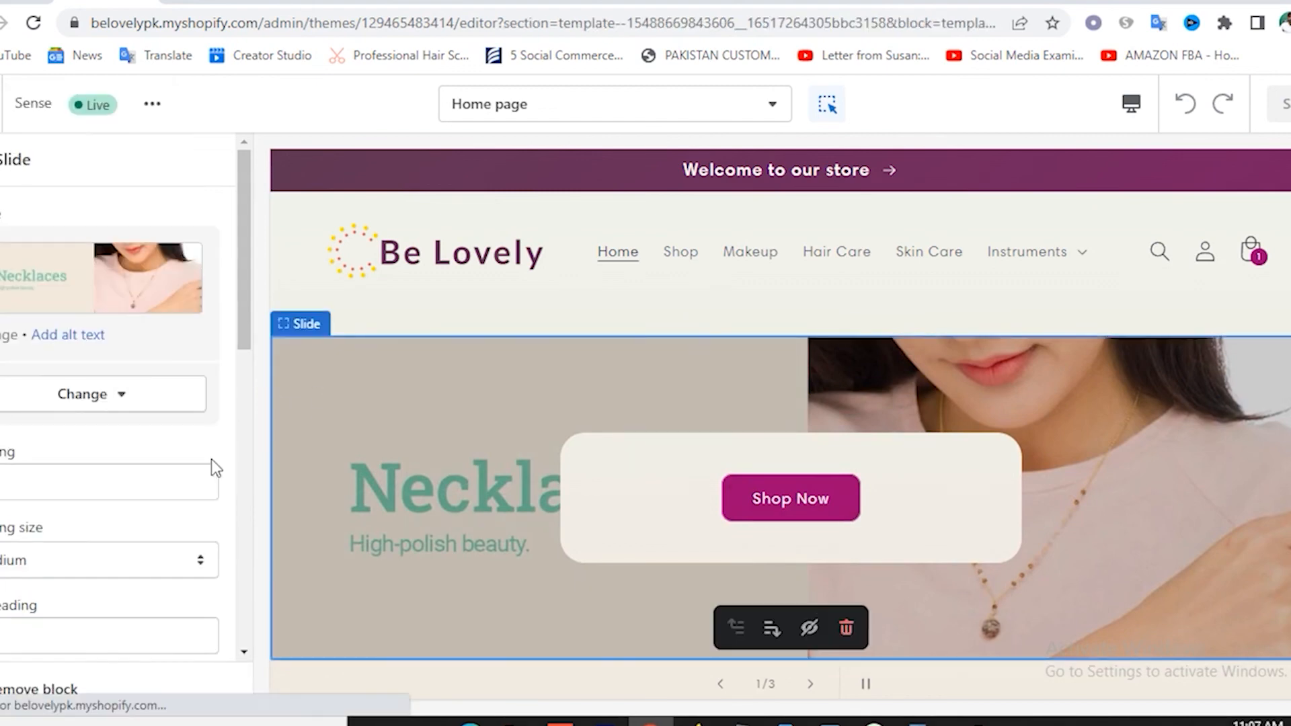
scroll(175, 495, "down", 4)
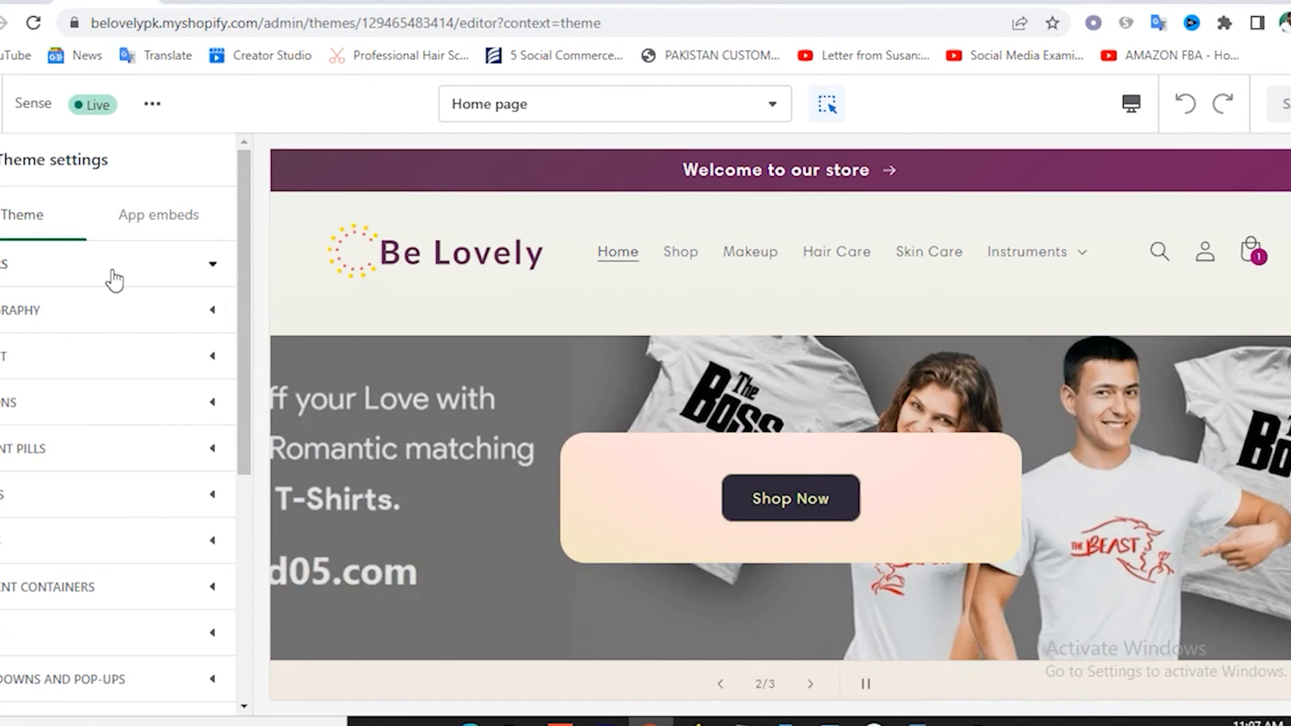
left_click(114, 280)
scroll(120, 357, "down", 7)
scroll(37, 245, "up", 7)
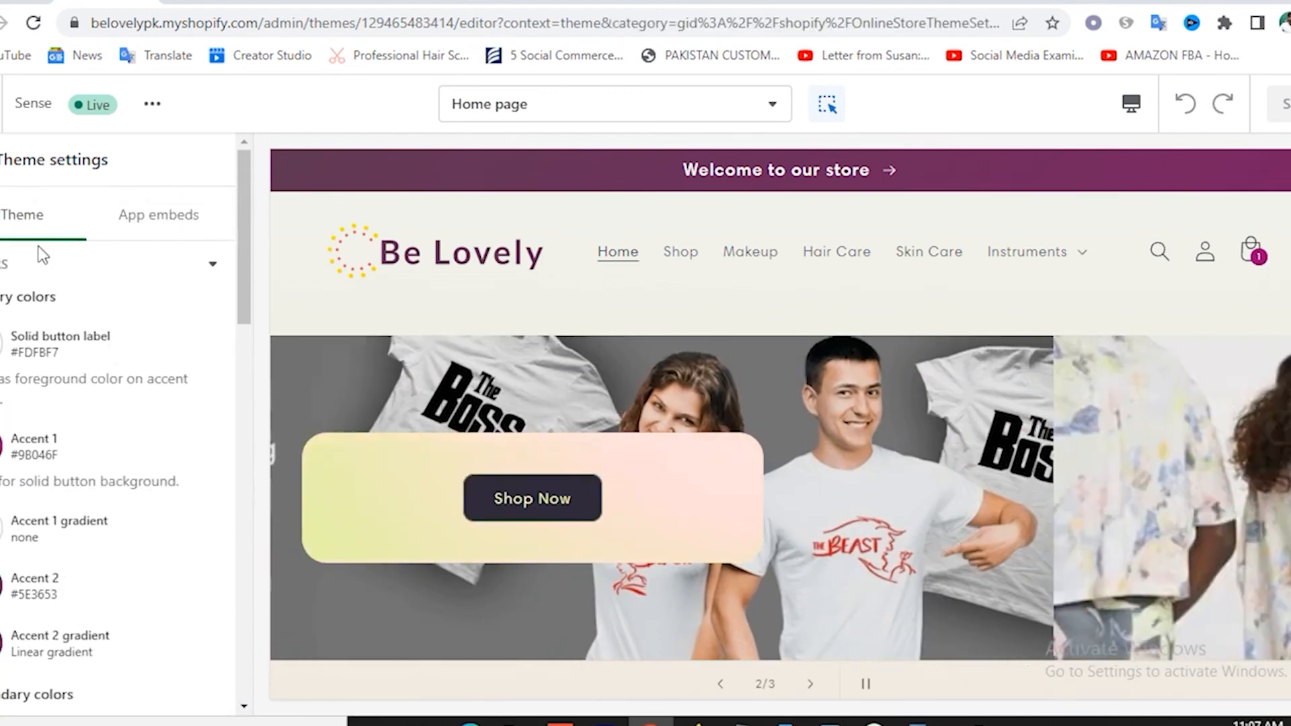
left_click(0, 161)
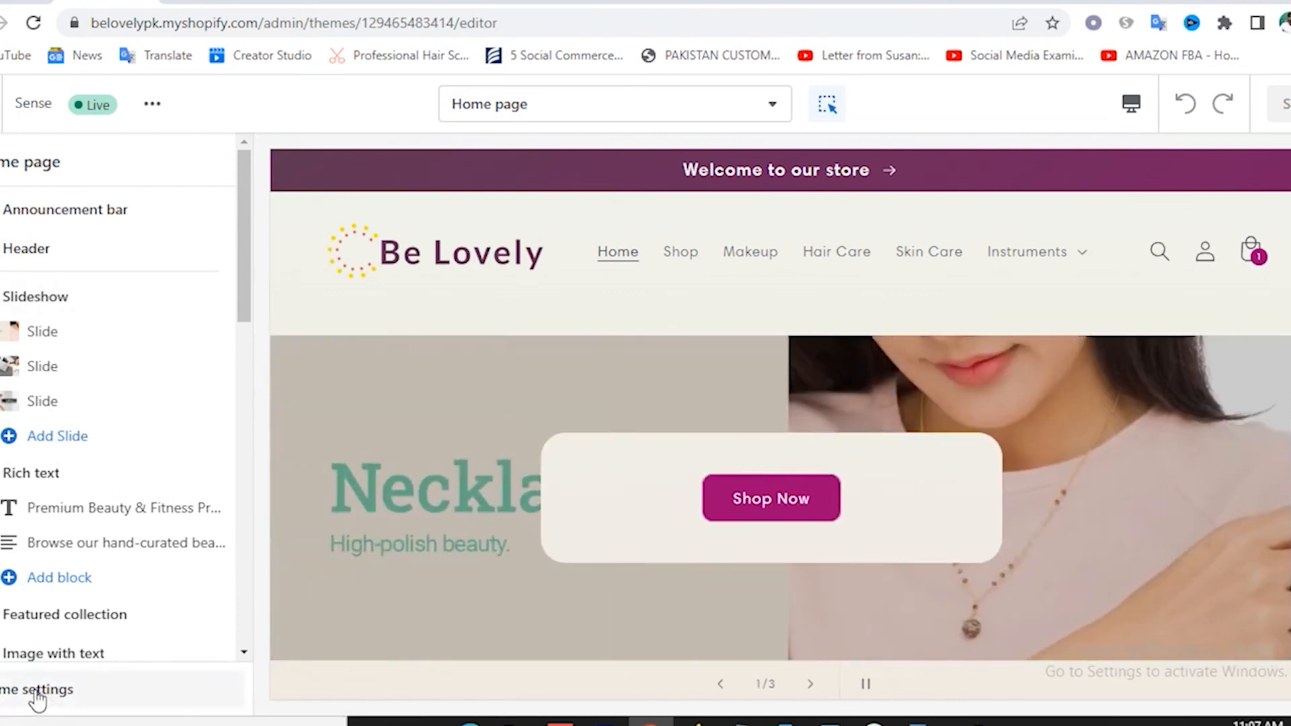
left_click(33, 690)
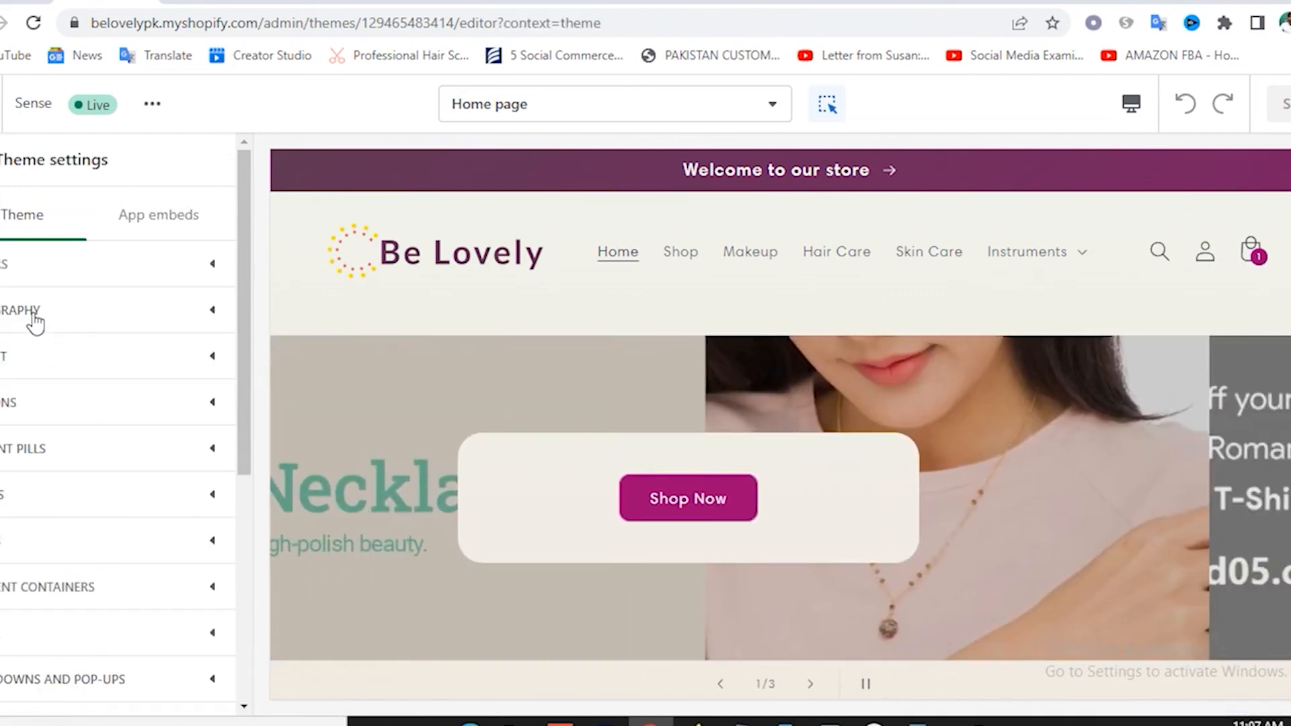
Expand Typography and look over the heading and body fonts and their size scales, down to Social media.
left_click(35, 319)
scroll(115, 396, "down", 3)
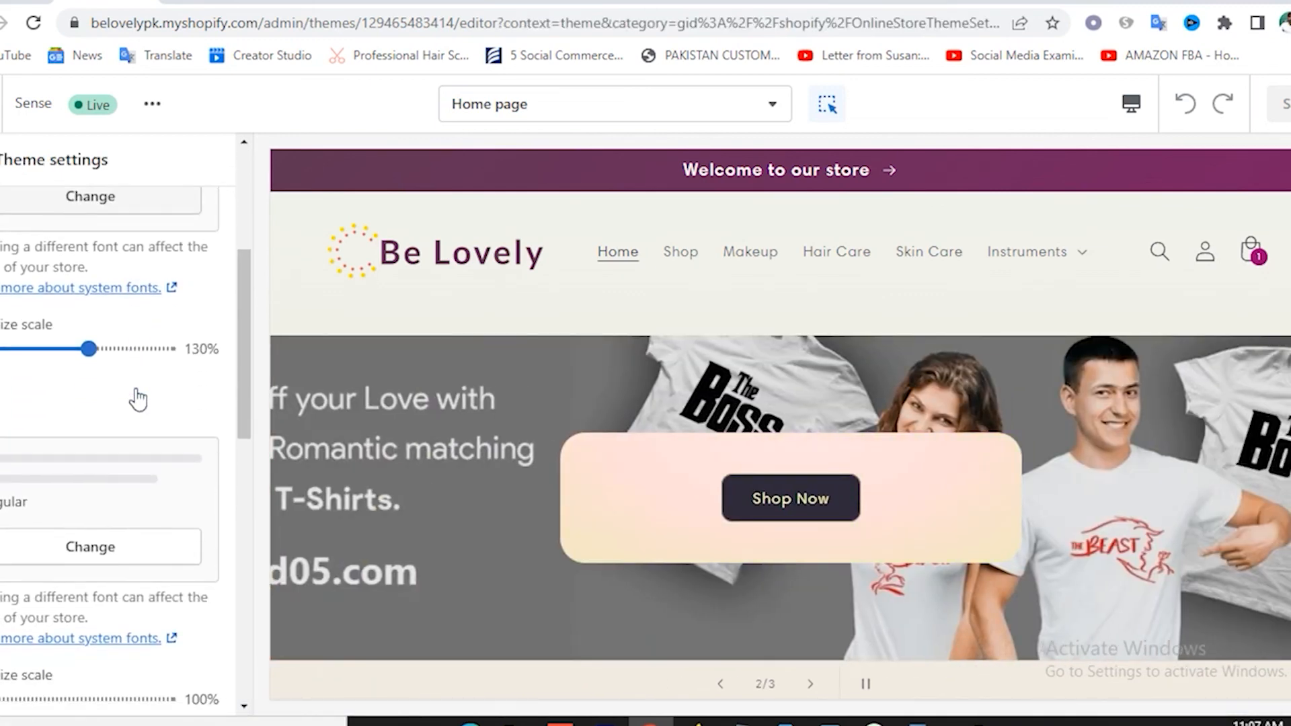
scroll(127, 394, "up", 3)
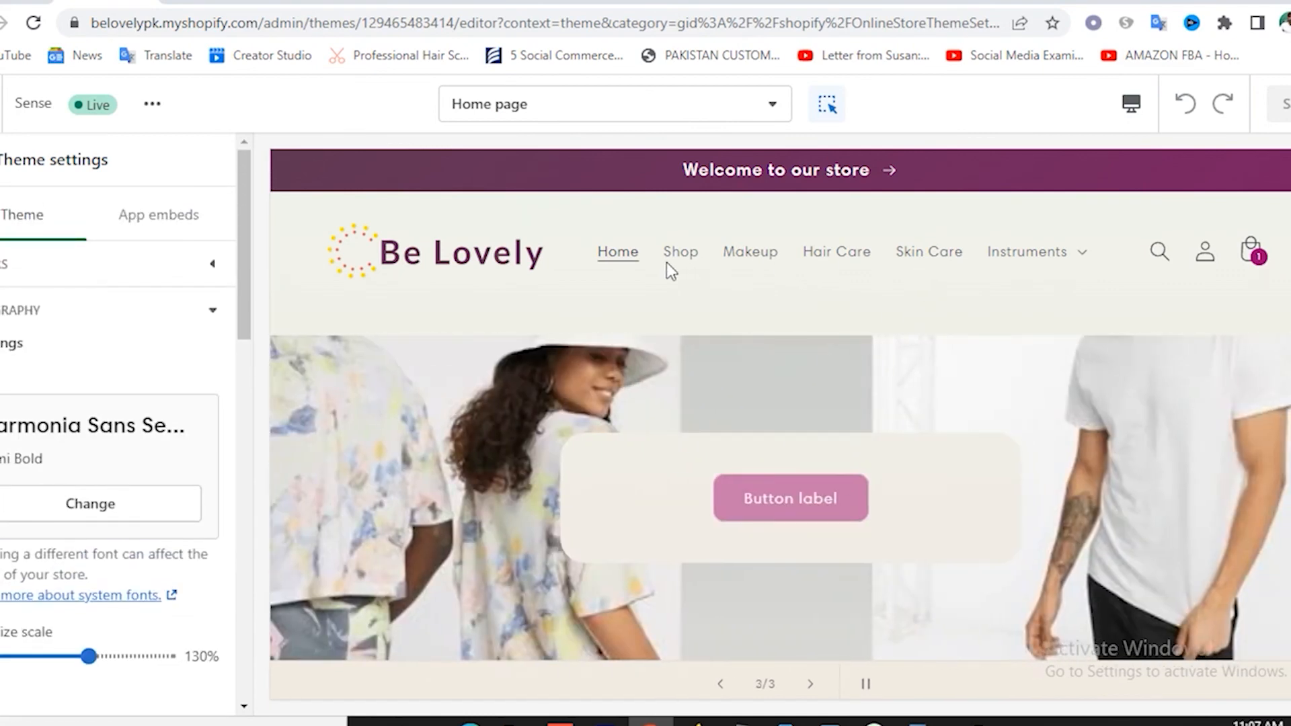
scroll(92, 414, "down", 5)
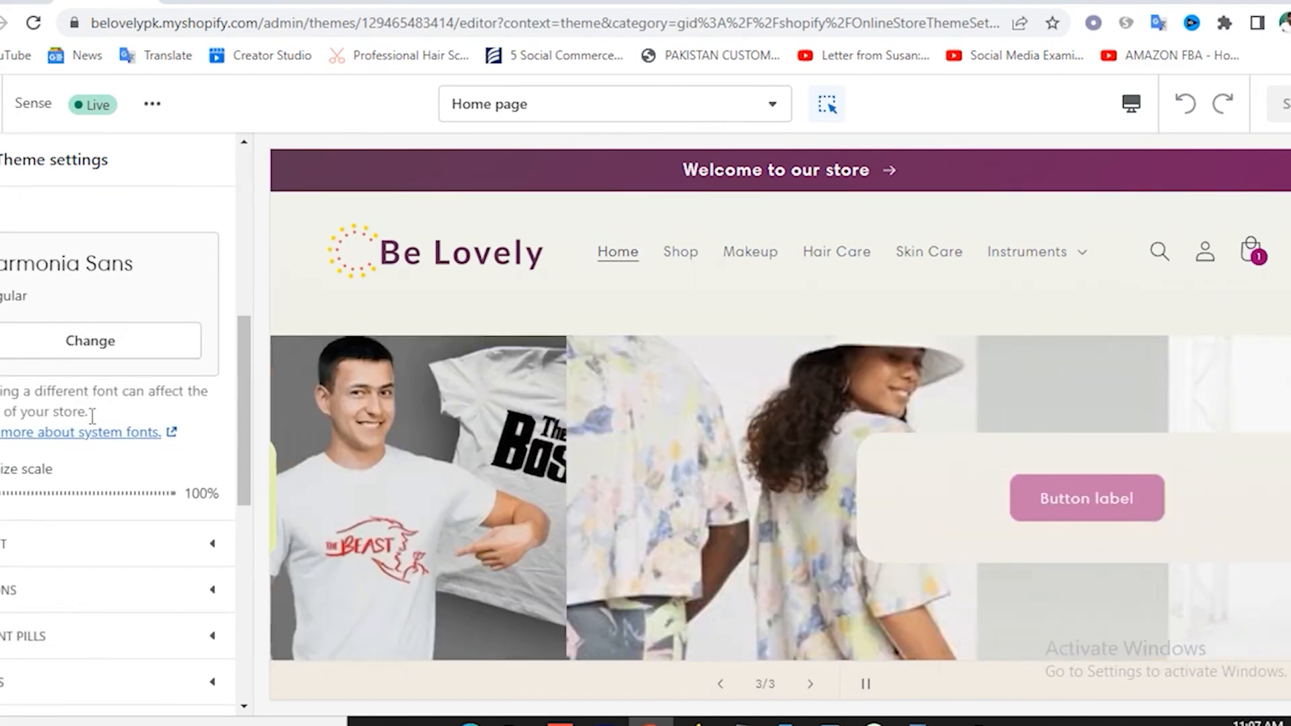
scroll(92, 415, "down", 3)
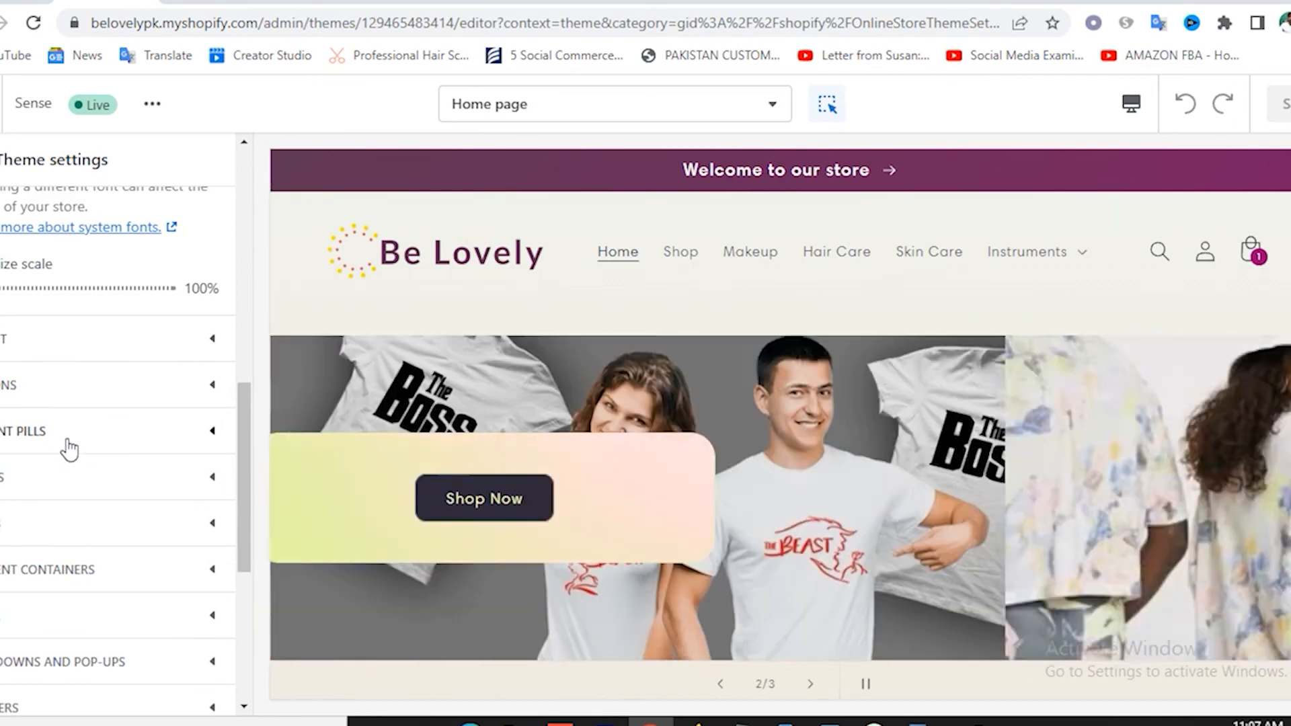
scroll(74, 448, "down", 3)
scroll(83, 451, "down", 1)
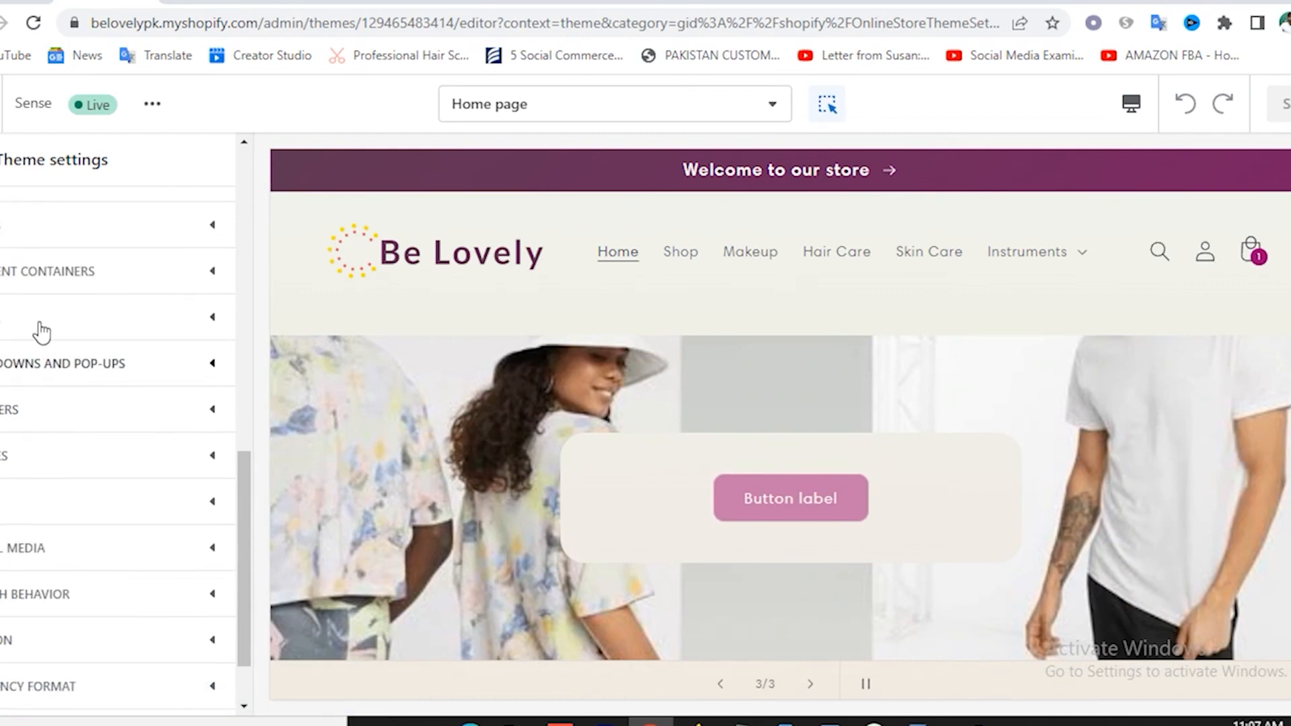
scroll(63, 345, "up", 2)
scroll(64, 345, "down", 1)
scroll(66, 346, "up", 2)
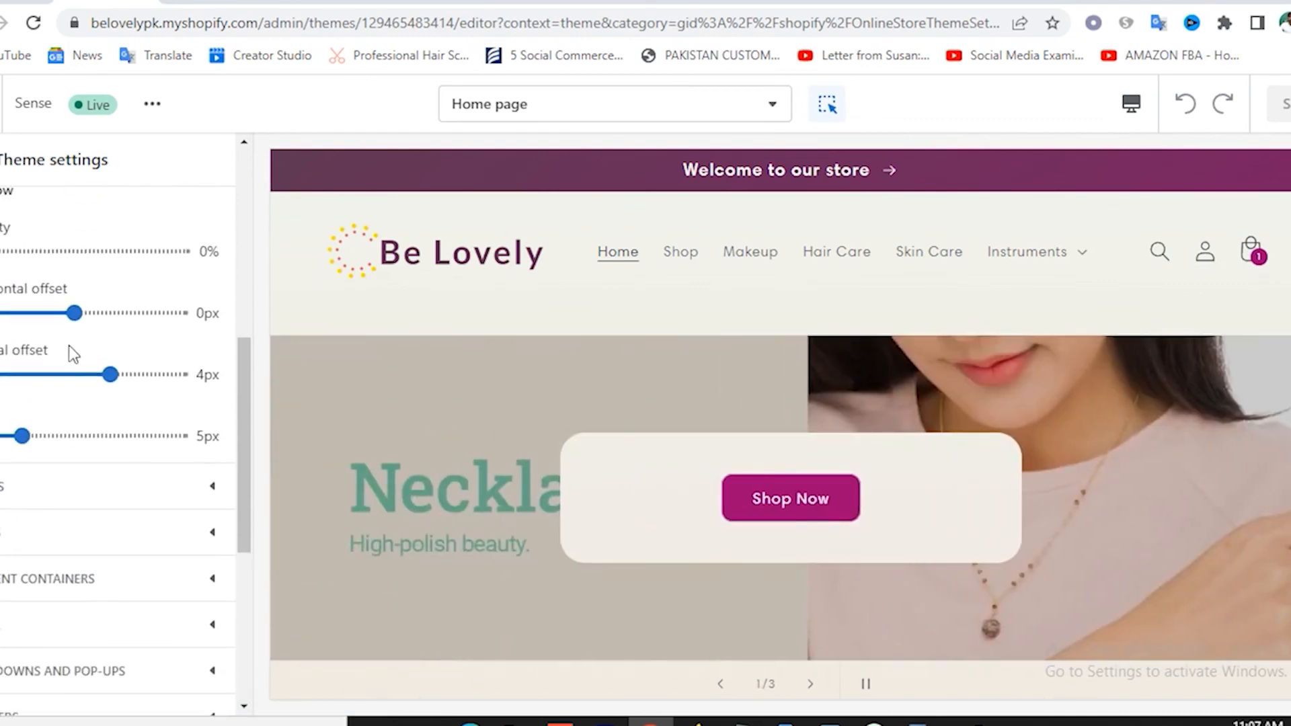
scroll(123, 374, "down", 4)
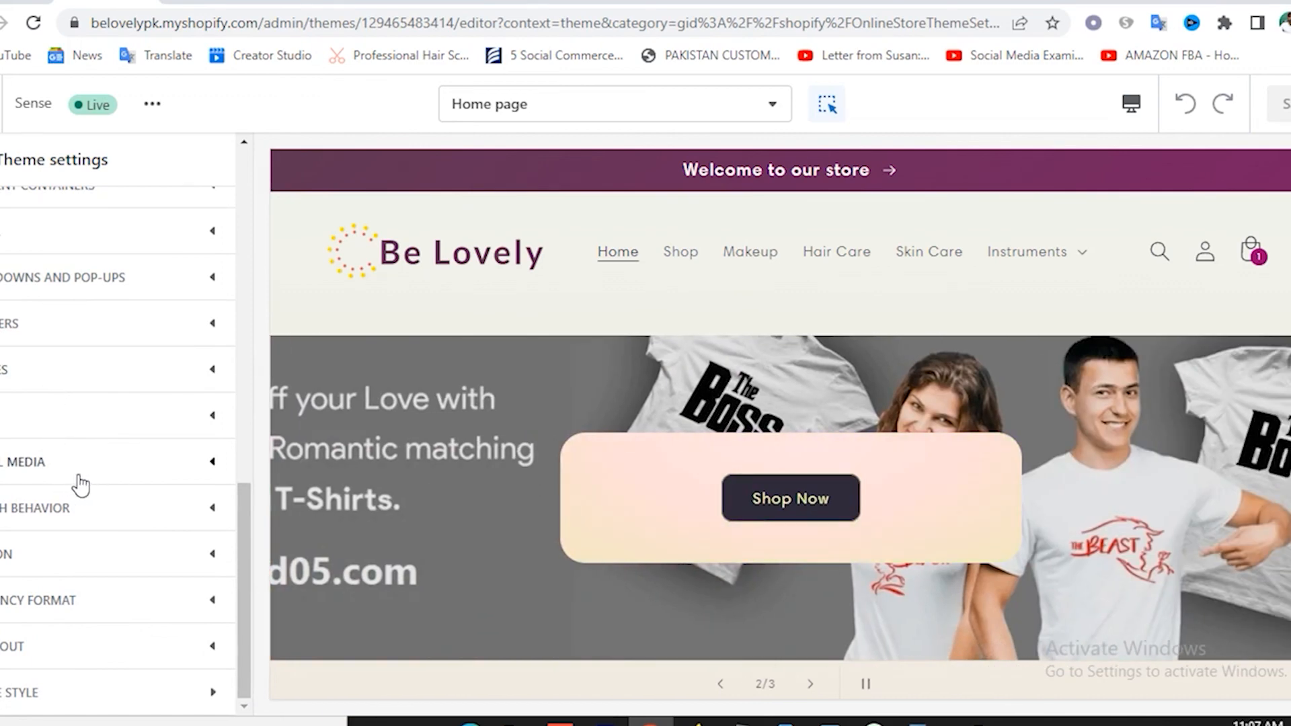
Expand Social media and paste facebook.com/shopify into the Facebook link field.
left_click(75, 478)
scroll(151, 514, "down", 2)
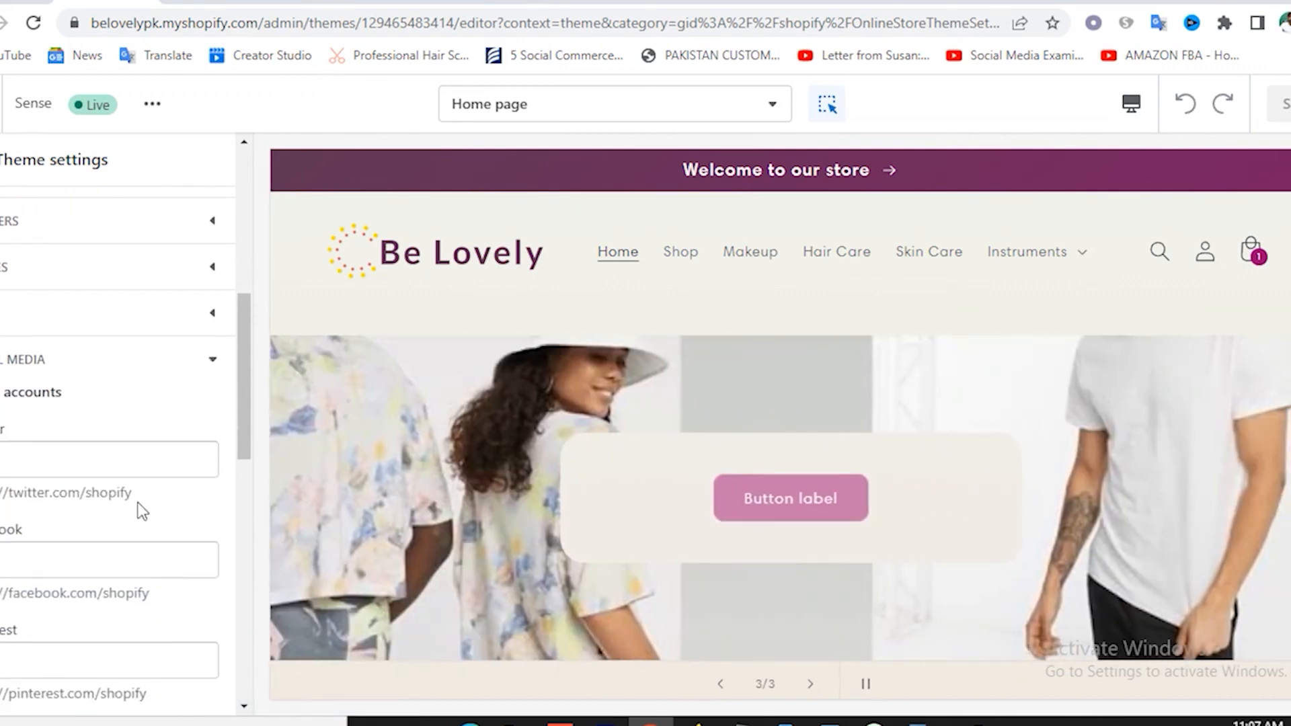
left_click_drag(1, 493, 173, 511)
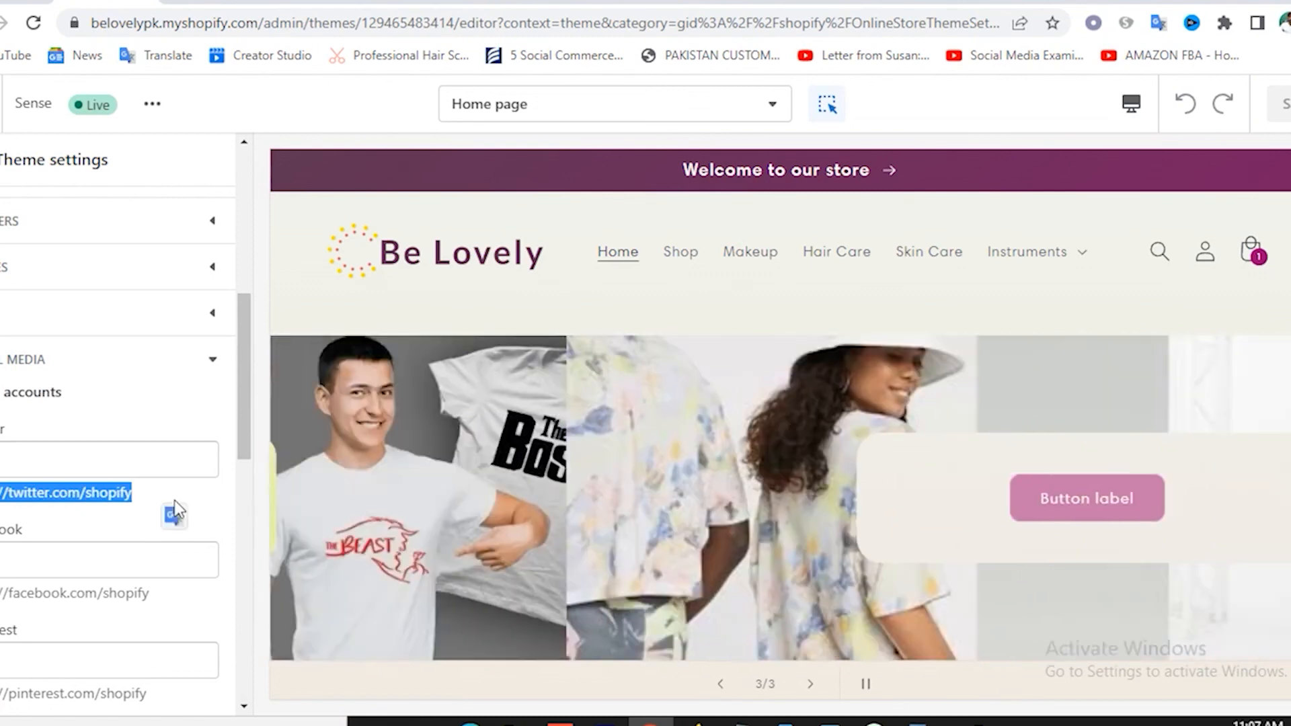
left_click(40, 454)
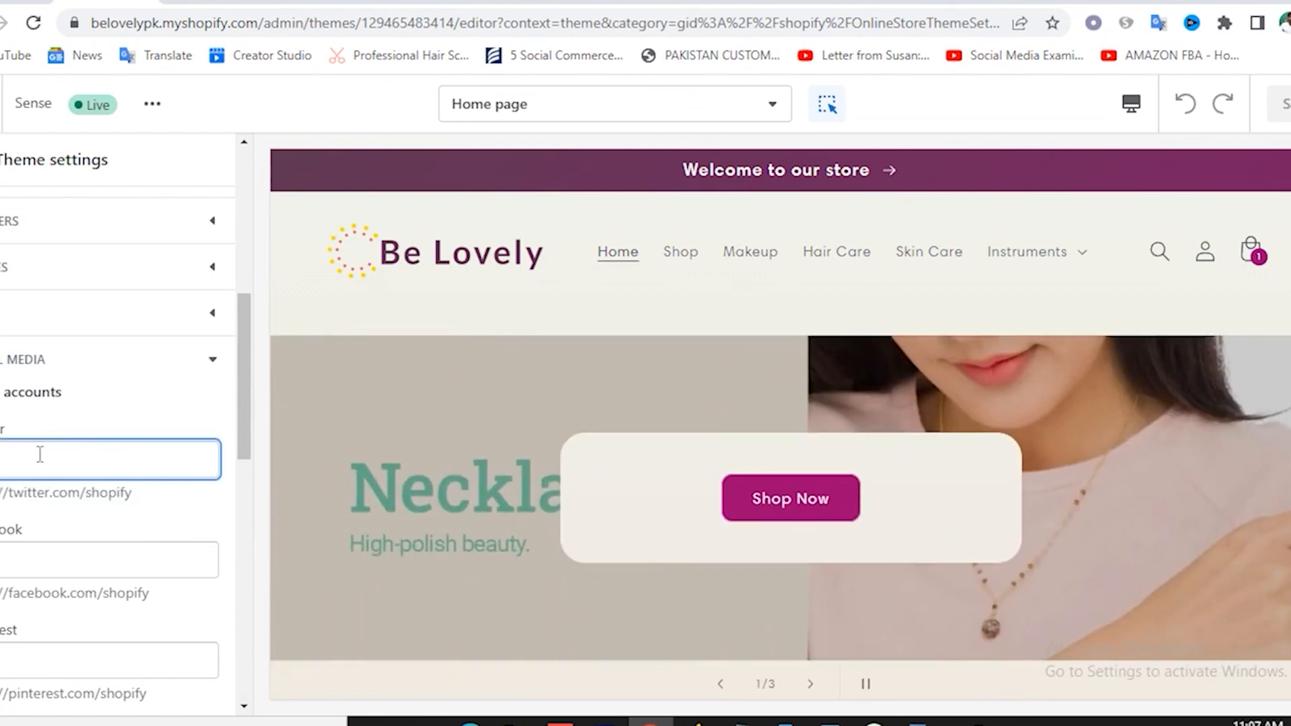
type("https://twitter.com/shopify")
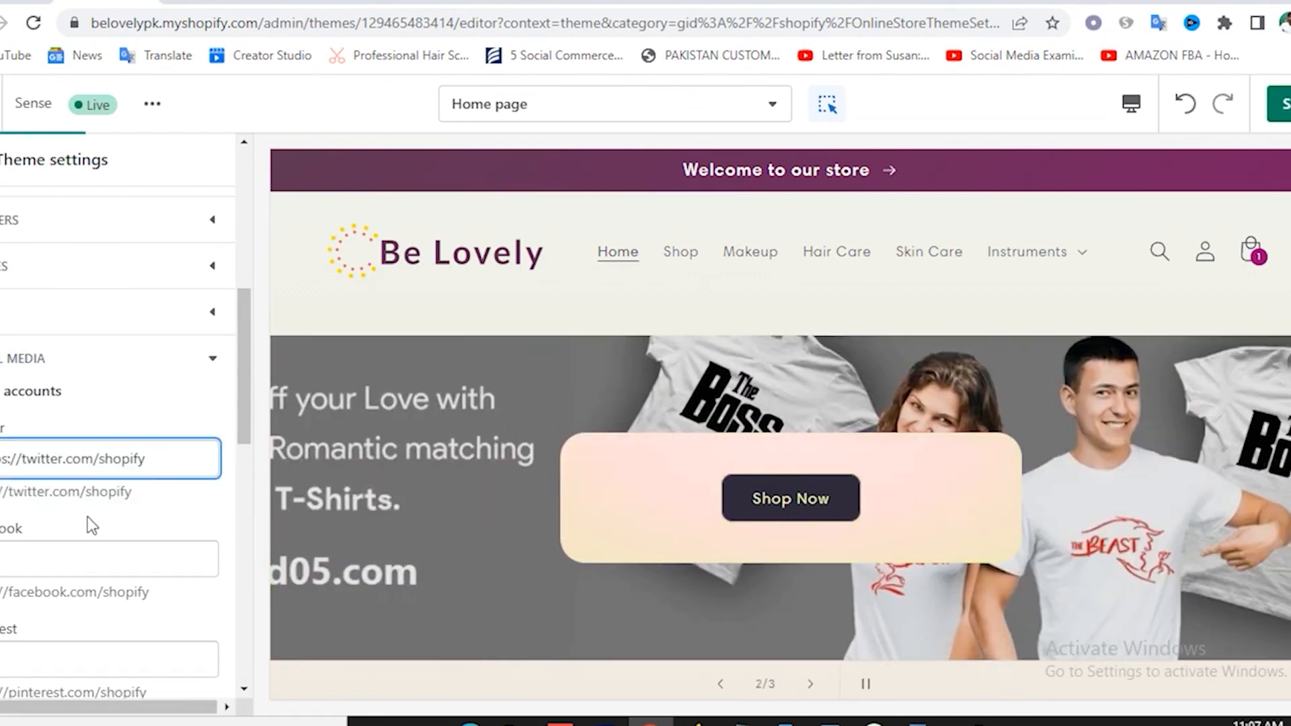
scroll(87, 517, "down", 2)
left_click_drag(1, 491, 175, 494)
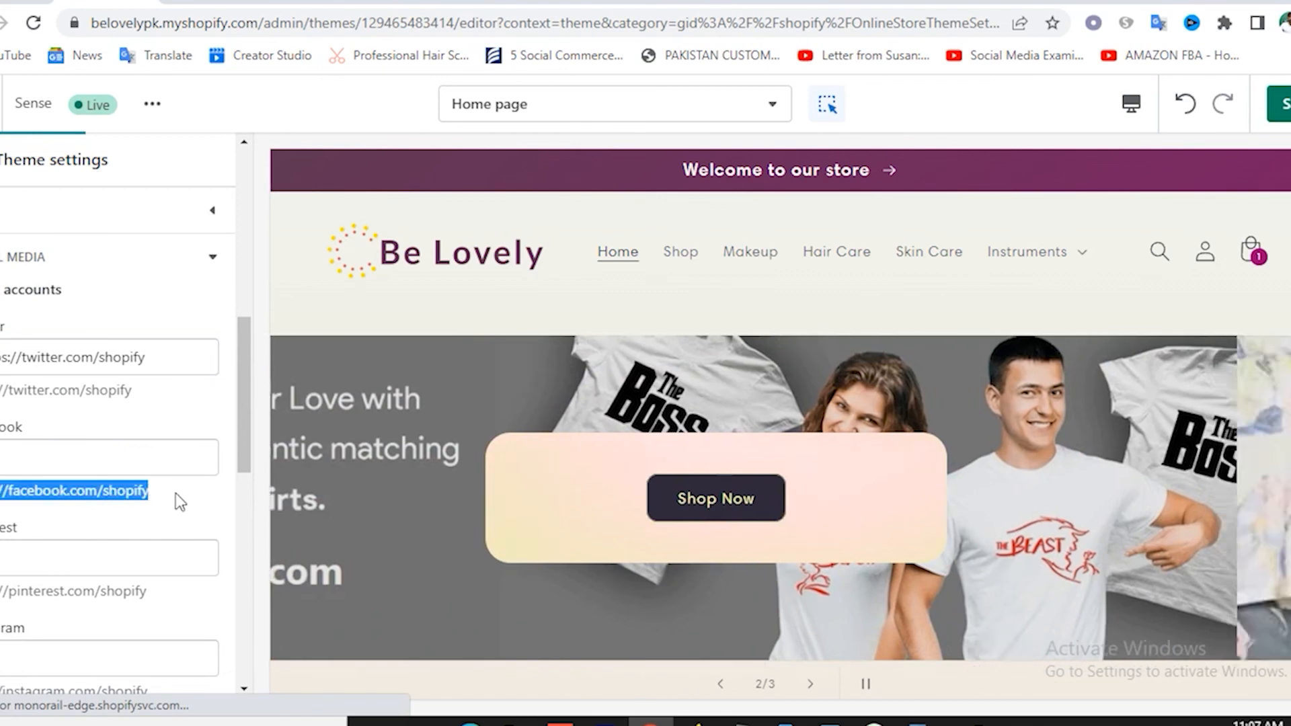
left_click(85, 464)
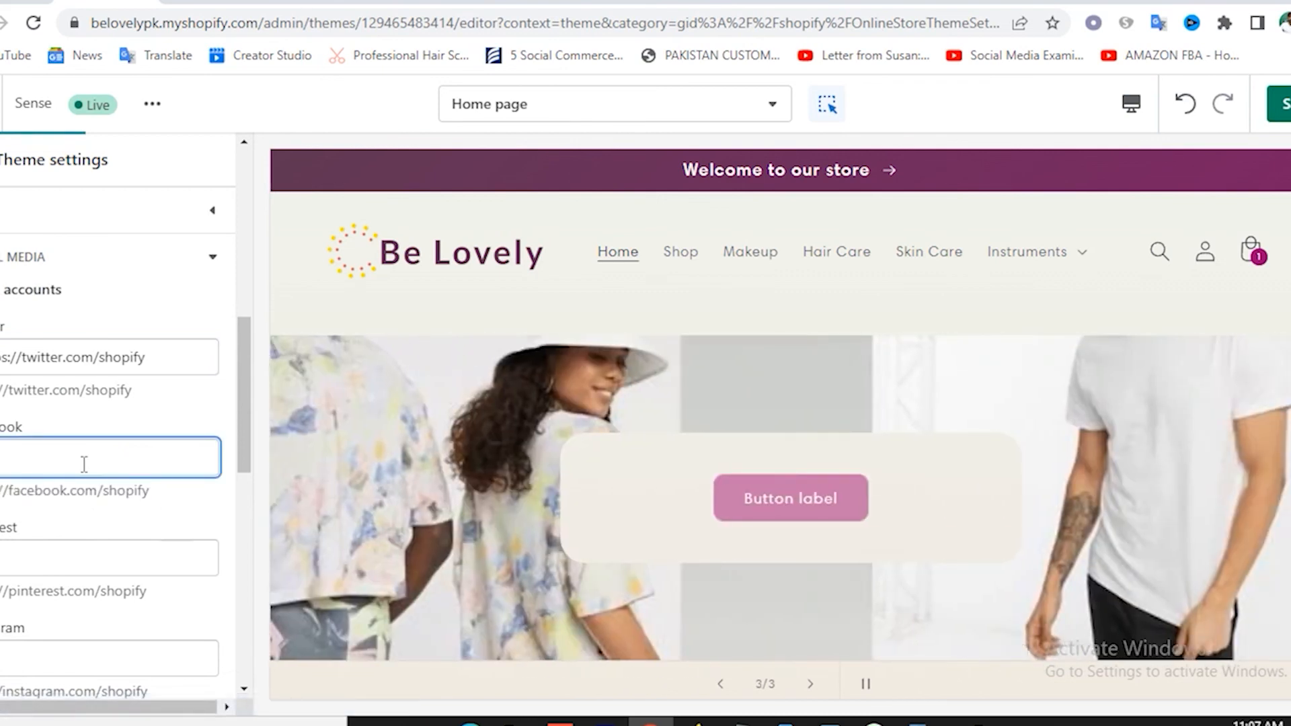
type("https://facebook.com/shopify")
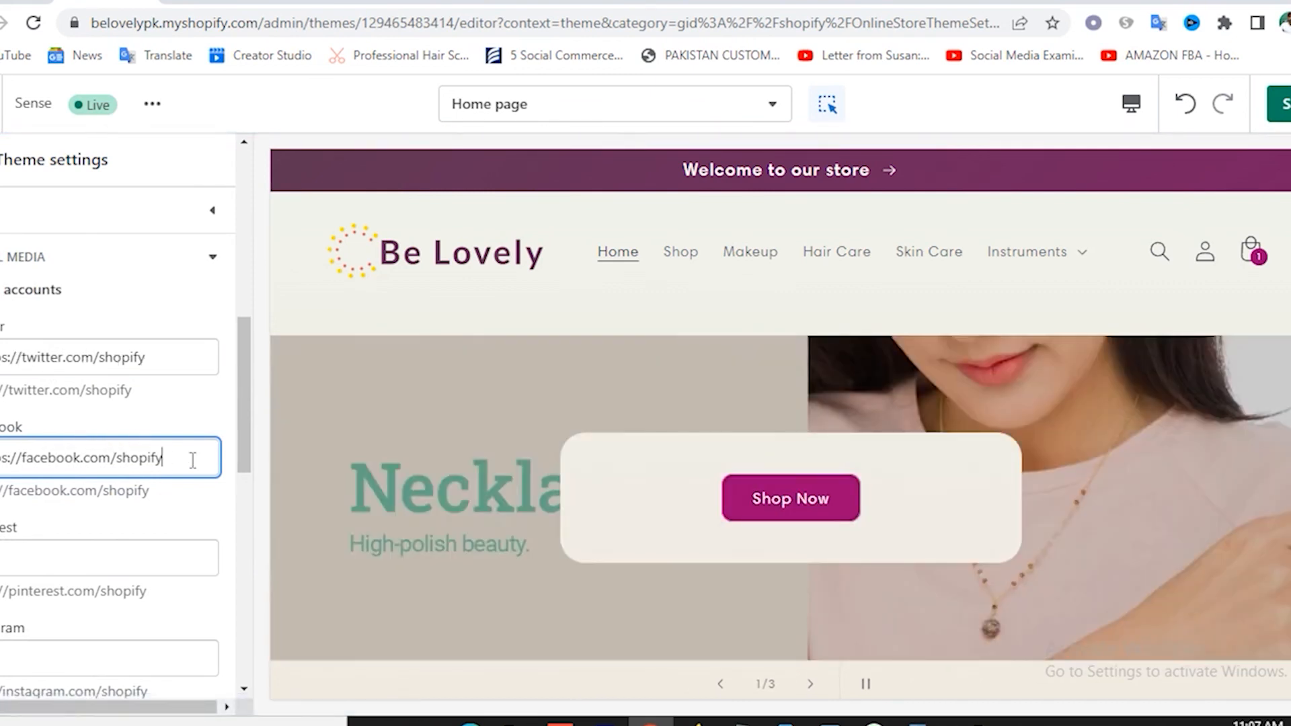
Paste instagram.com/shopify into the Instagram link field.
scroll(60, 422, "down", 3)
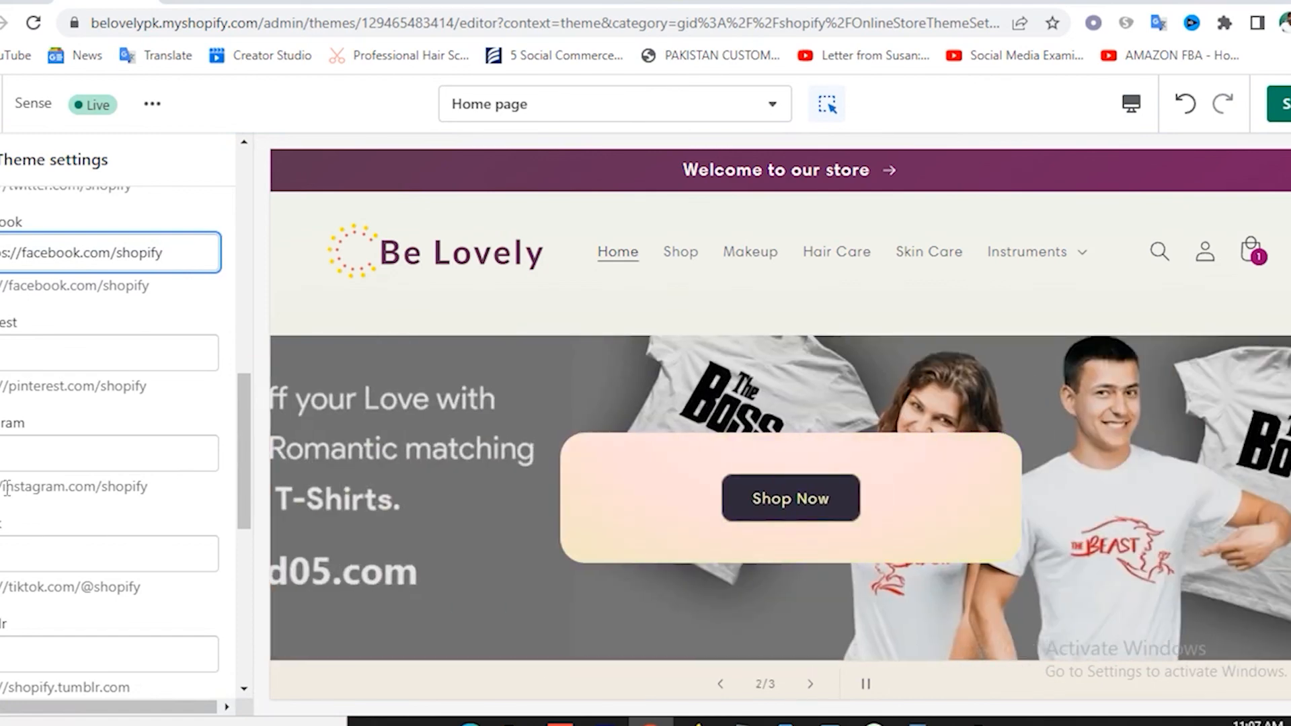
left_click_drag(7, 489, 203, 504)
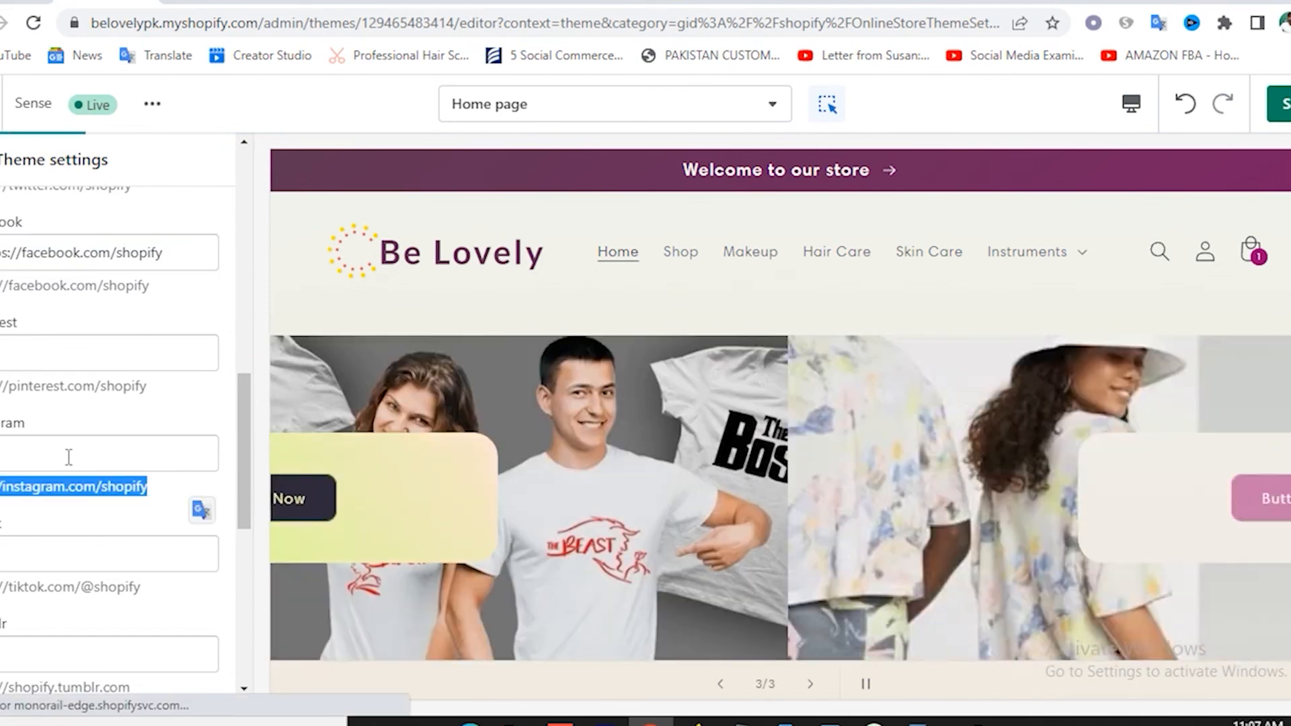
left_click(67, 452)
type("https://instagram.com/shopify")
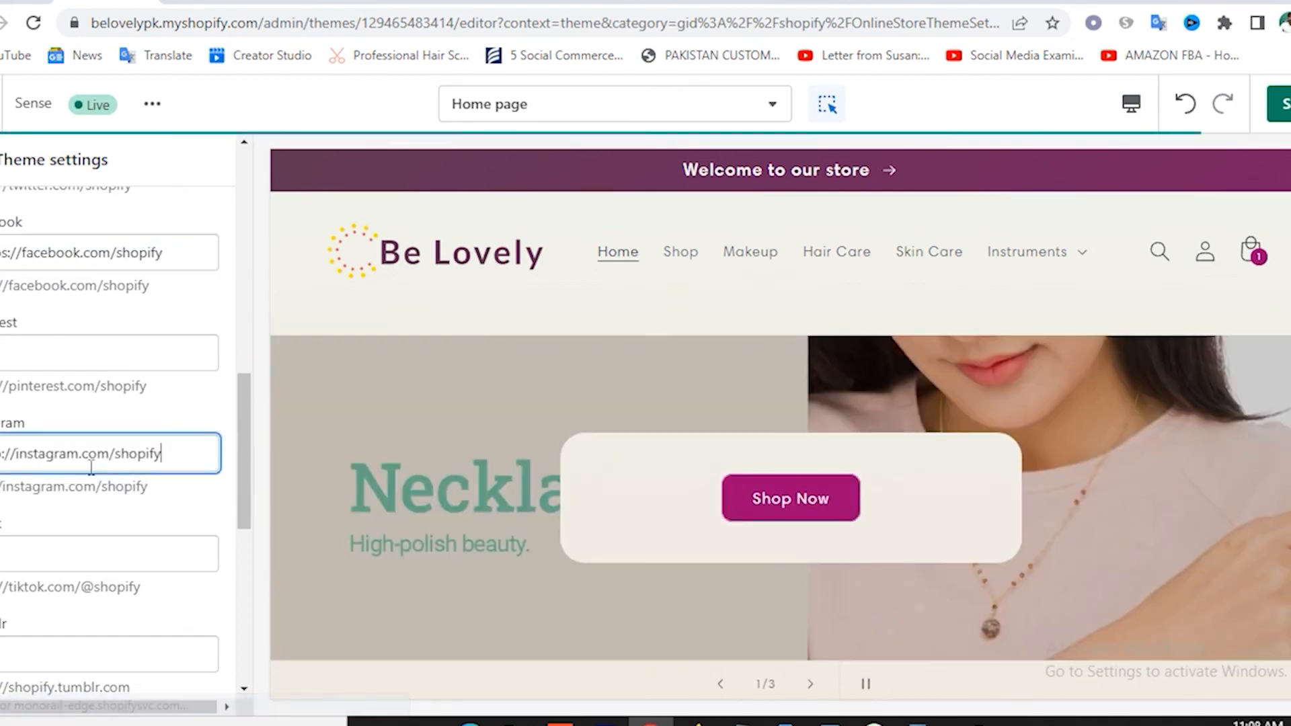
double_click(188, 461)
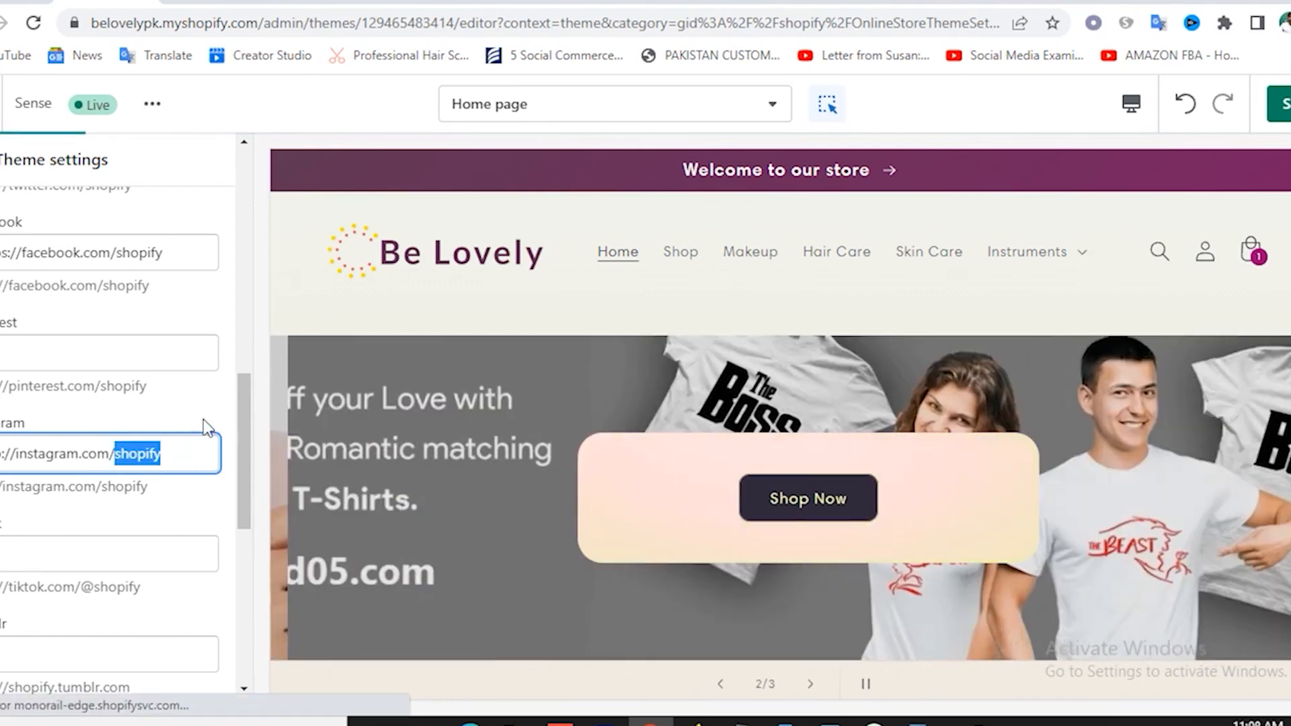
left_click(203, 418)
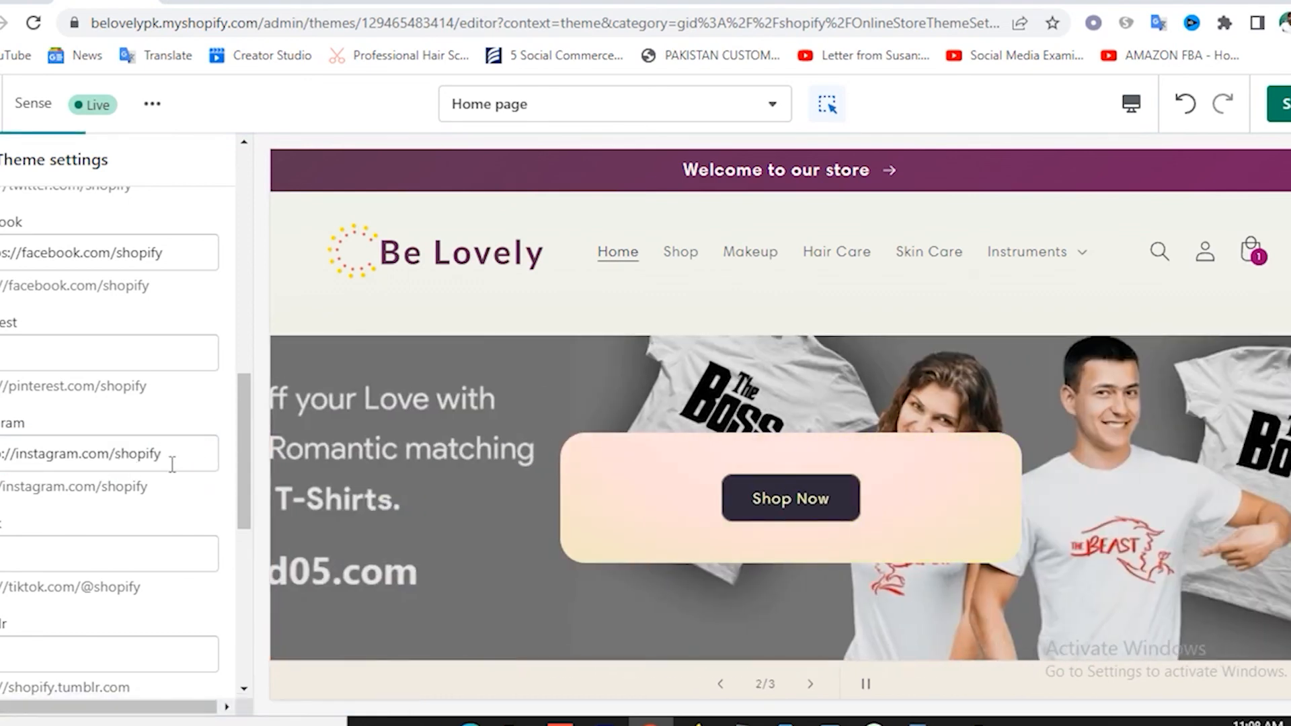
scroll(172, 464, "down", 7)
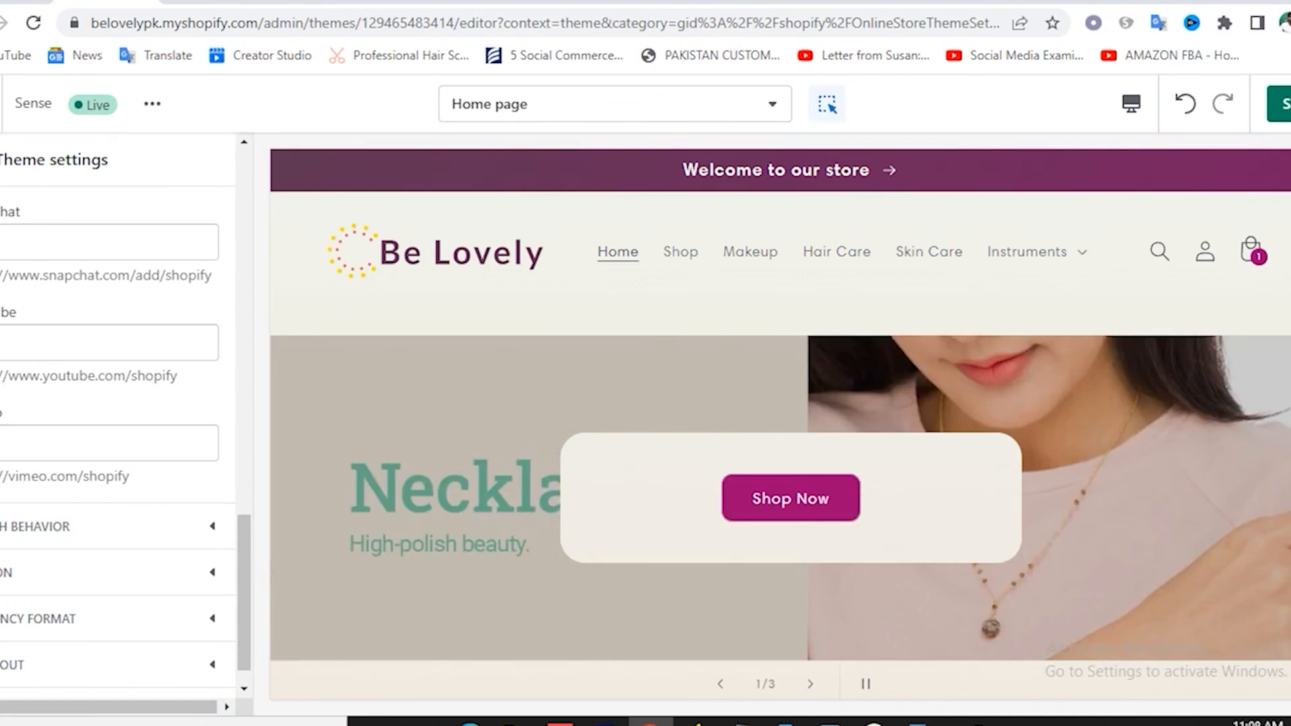
left_click_drag(2, 375, 194, 382)
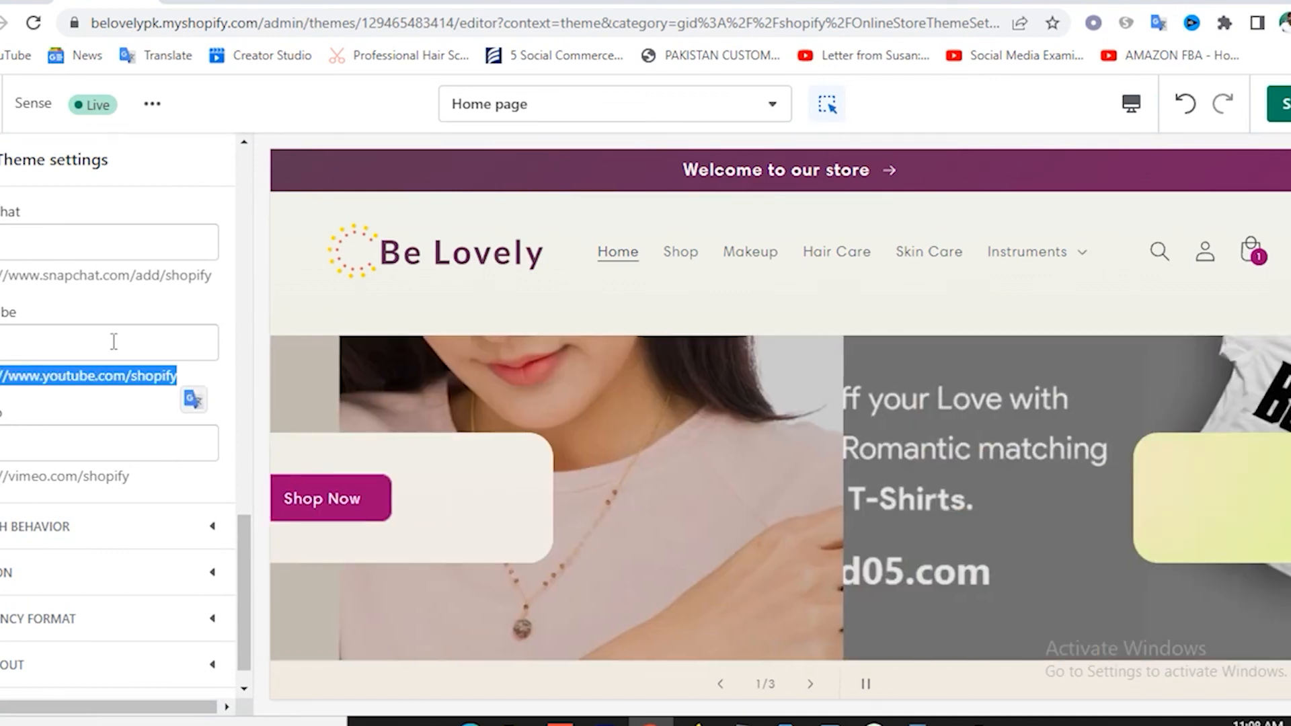
left_click(115, 340)
type("https://www.youtube.com/shopify")
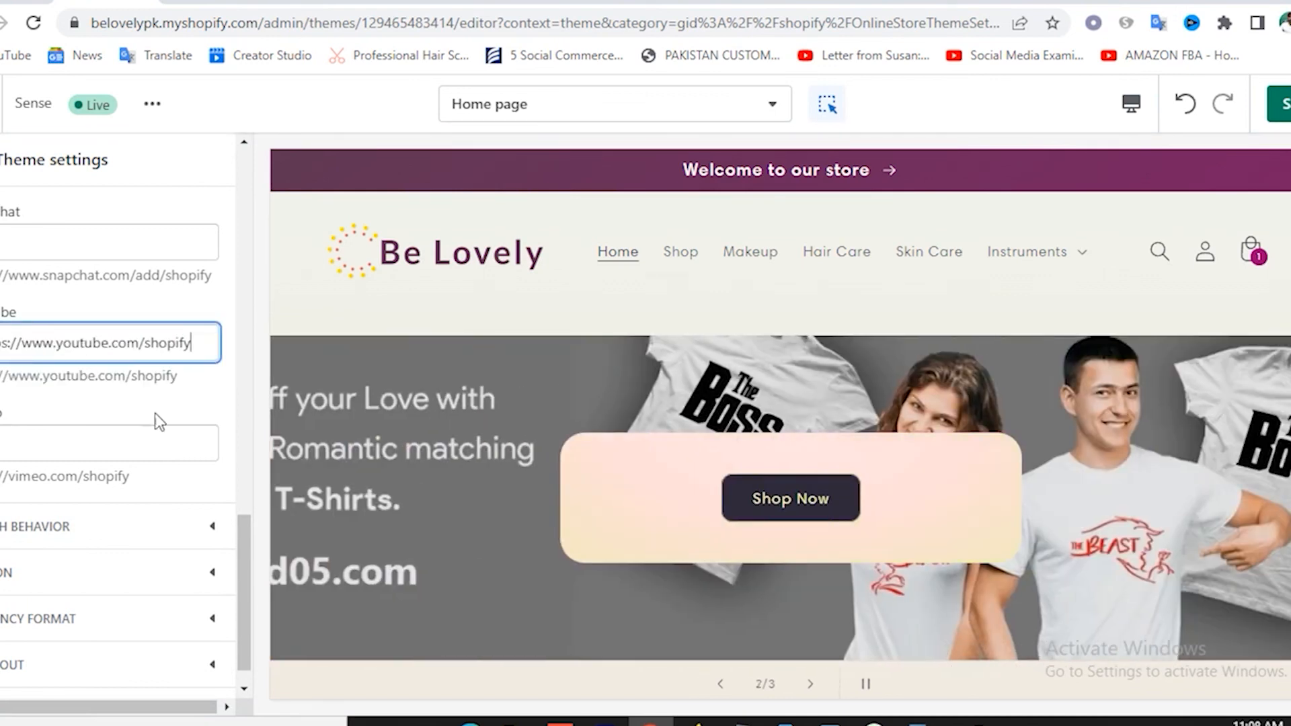
scroll(182, 424, "down", 1)
scroll(201, 471, "up", 1)
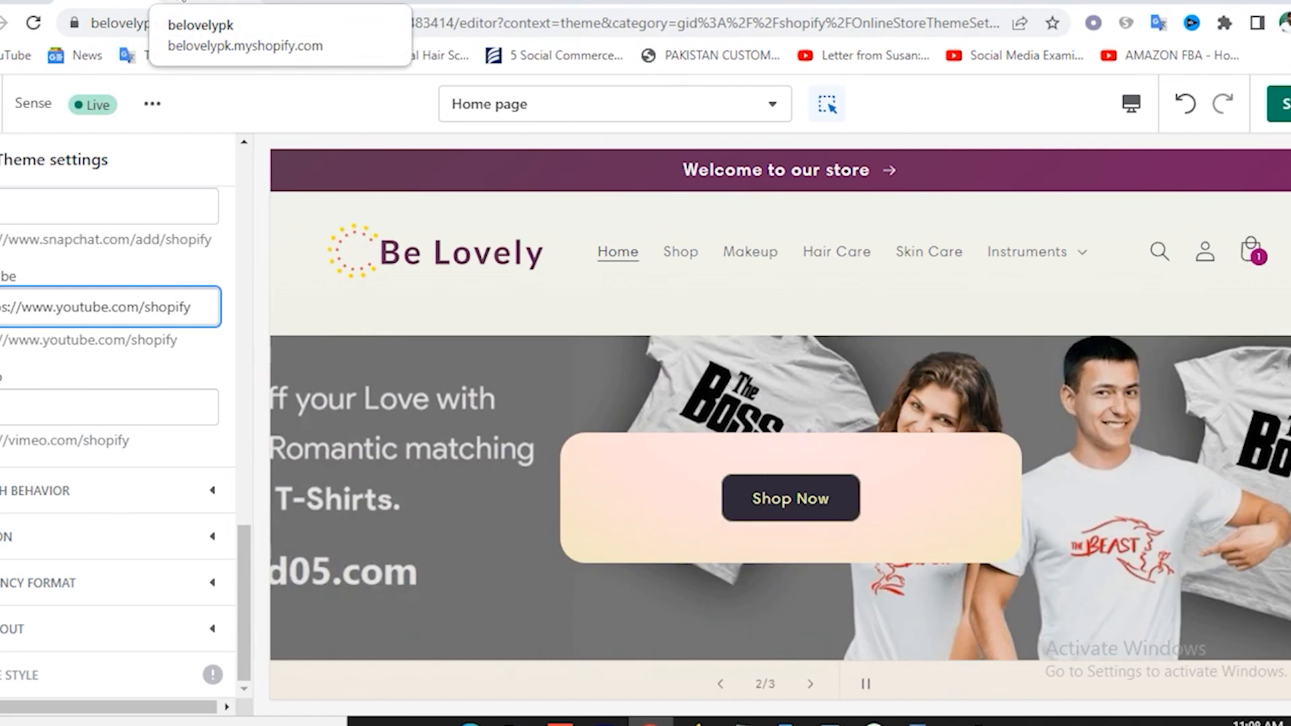
Glance at the live store preview, then back in the theme editor expand the Favicon settings.
left_click(188, 3)
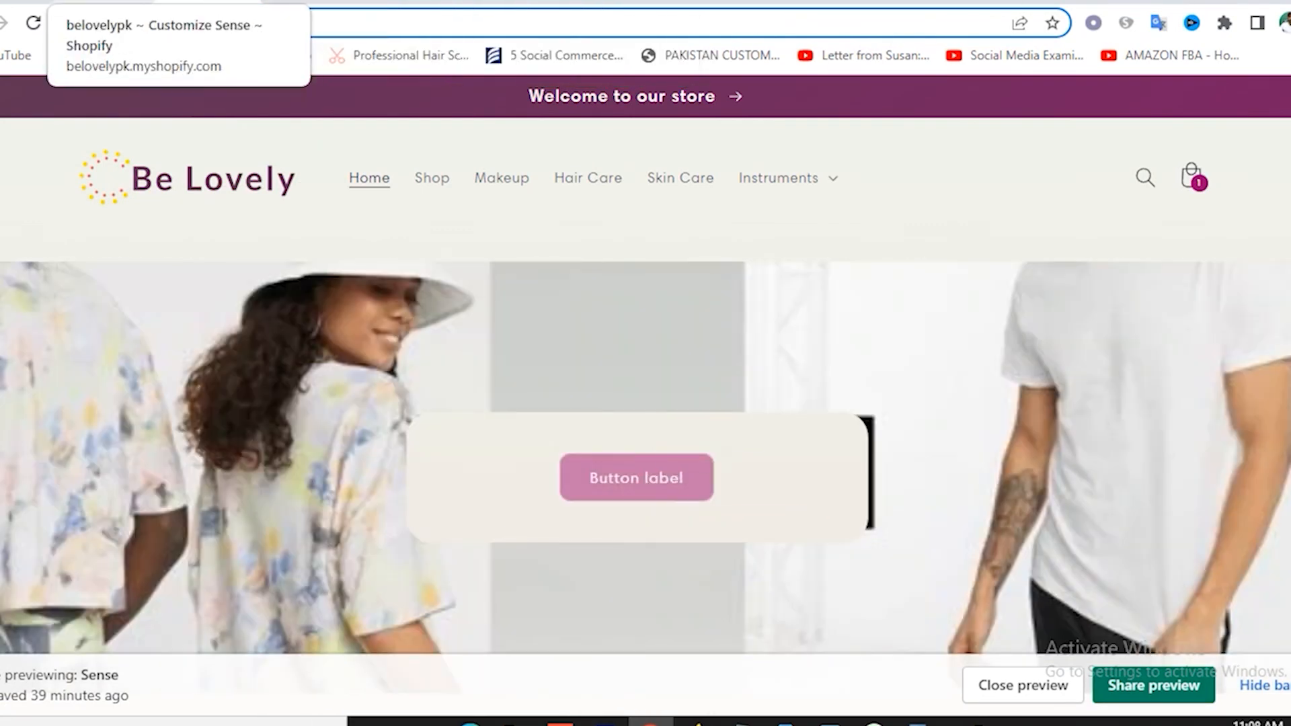
left_click(135, 4)
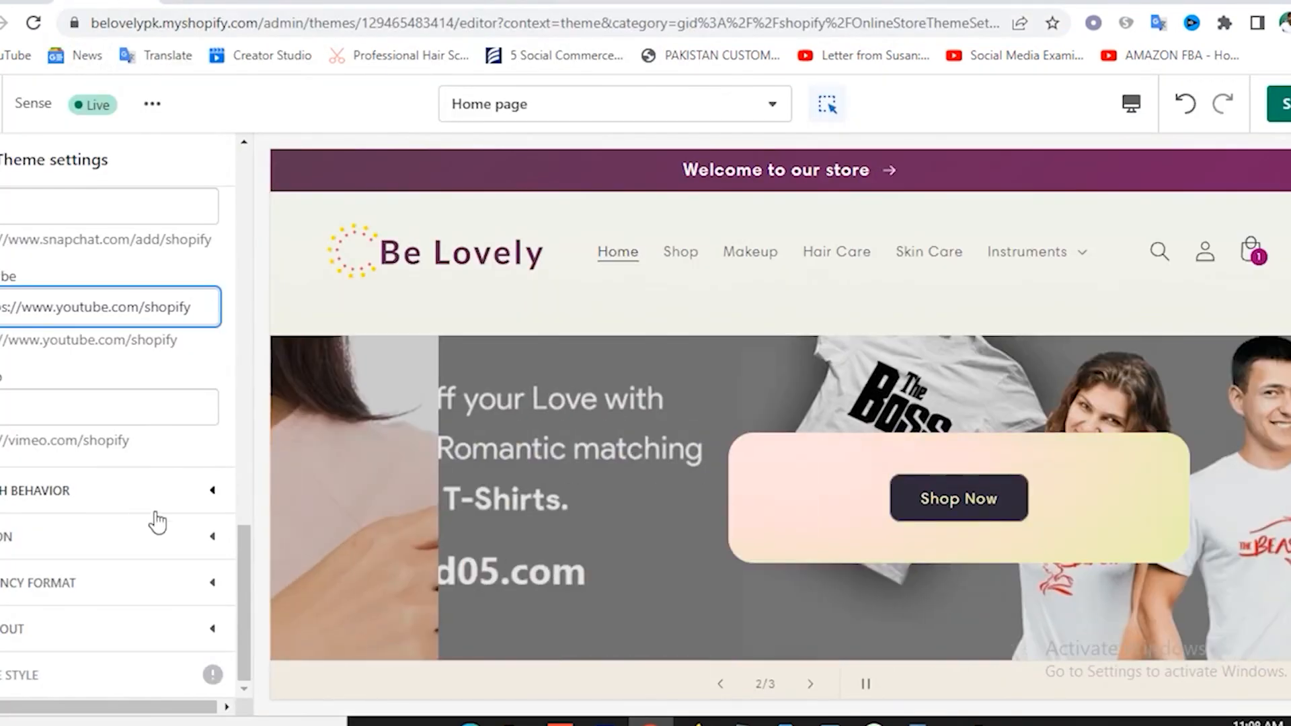
left_click(97, 541)
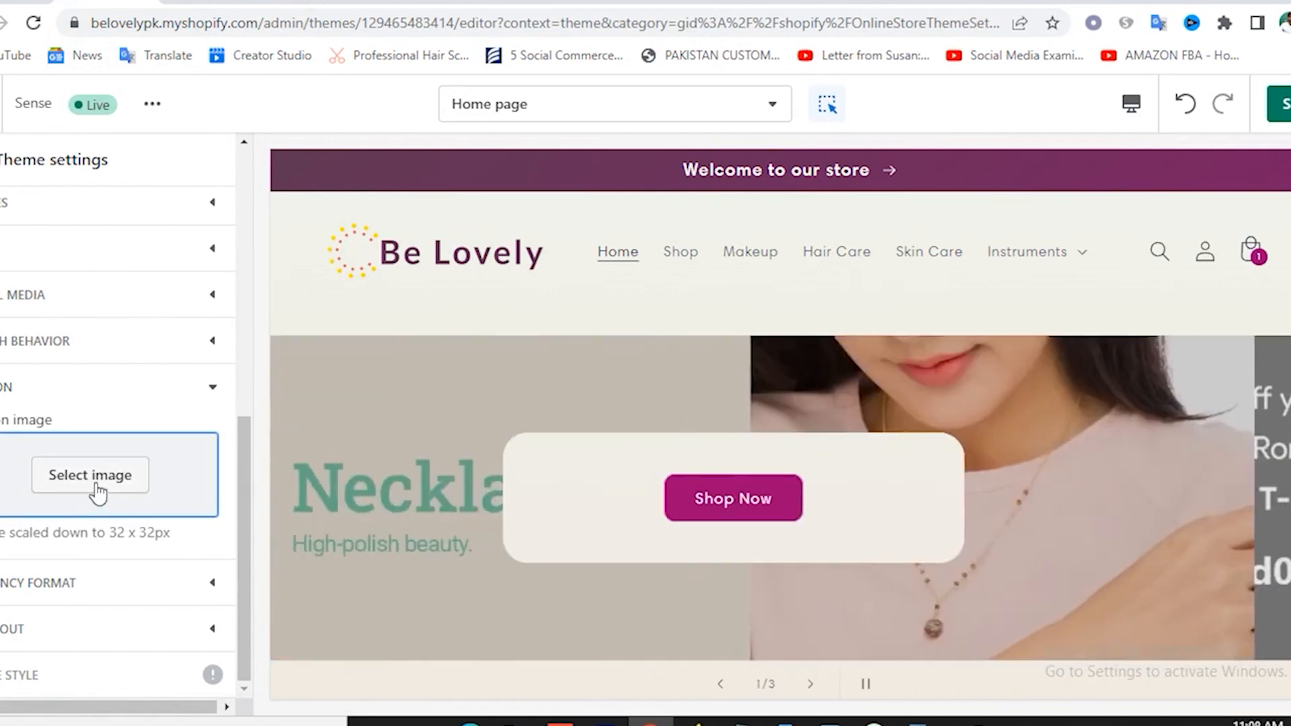
Set the favicon to the transparent Be Lovely logo from the store's image library.
left_click(97, 493)
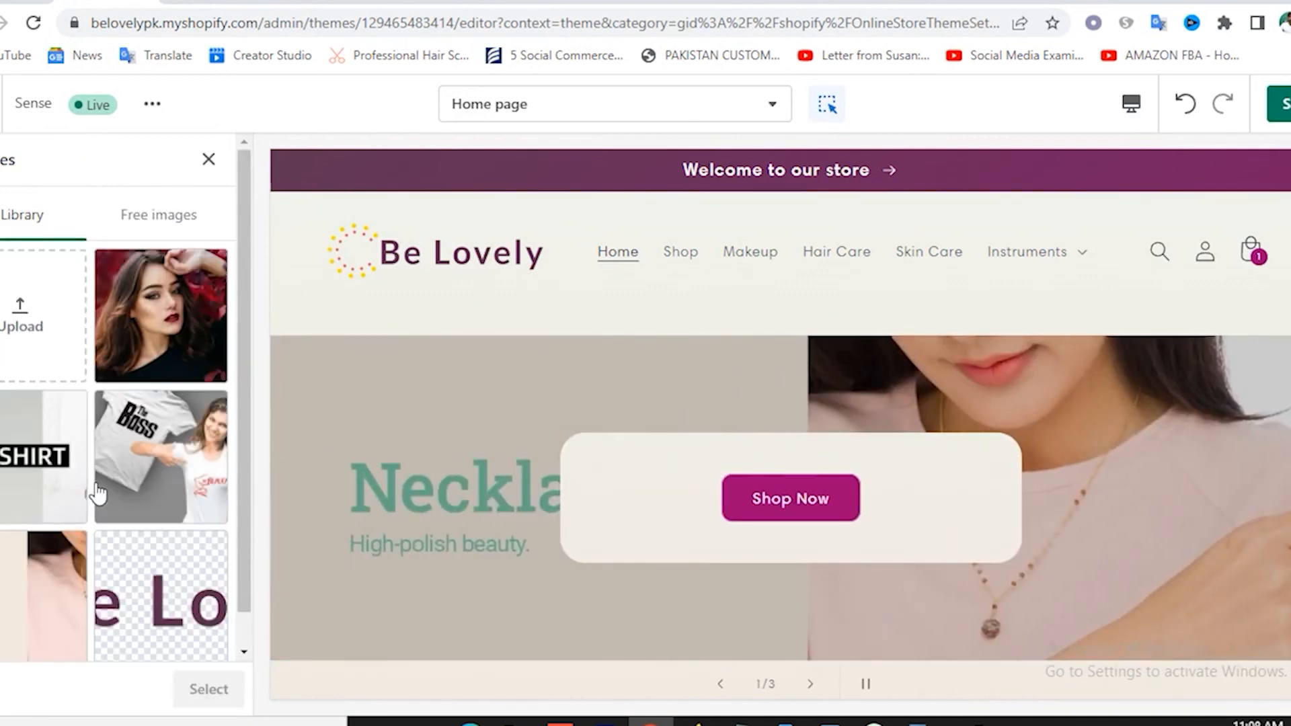
left_click(22, 337)
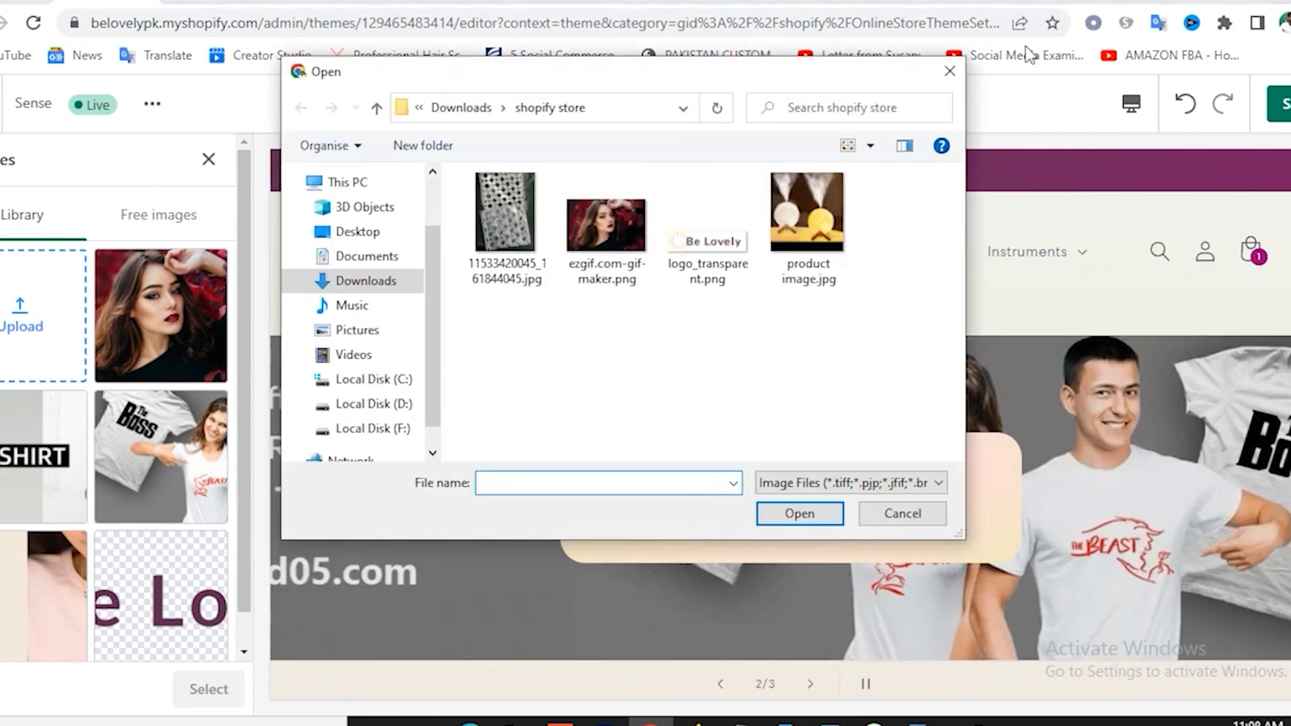
left_click(950, 71)
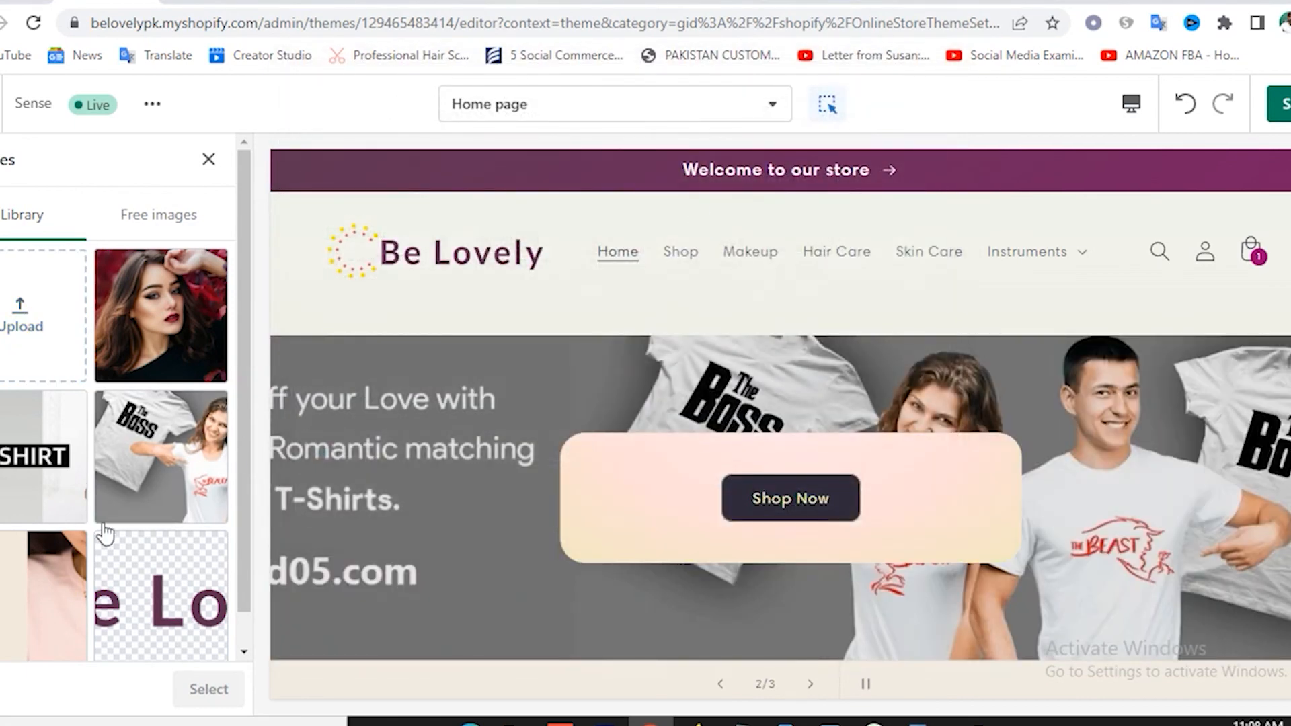
left_click(204, 601)
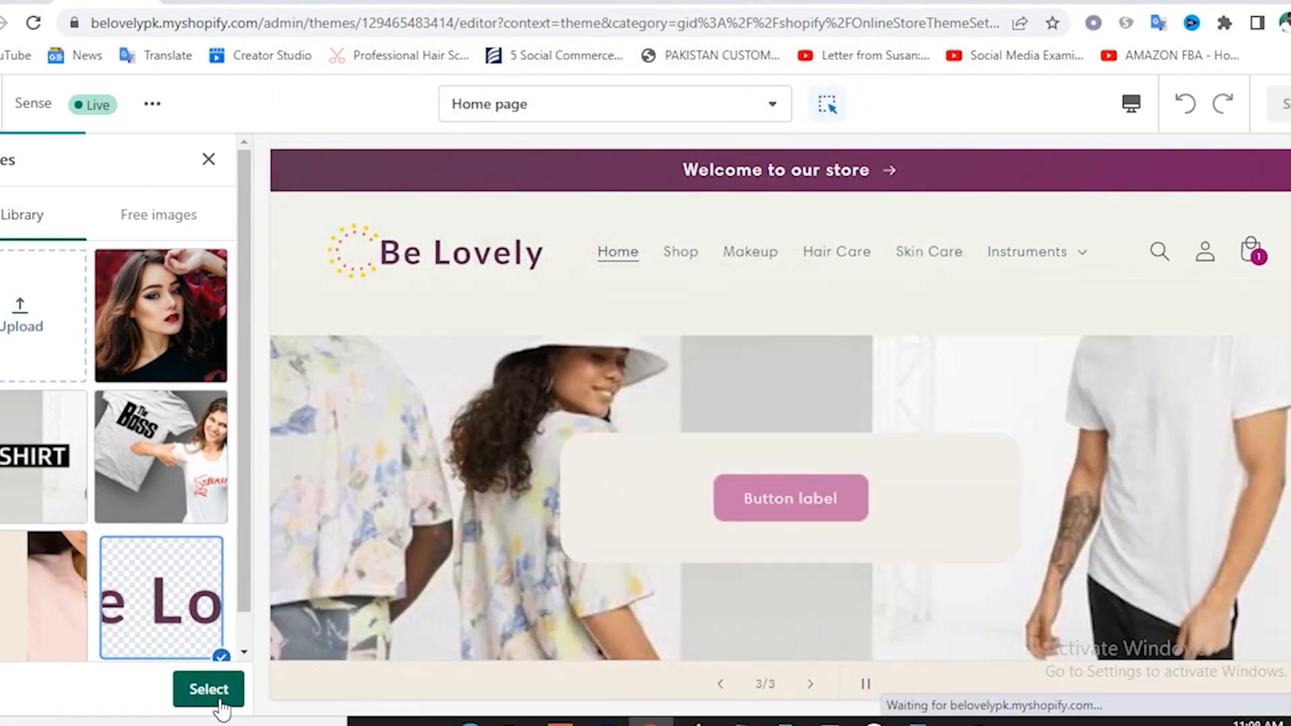
left_click(205, 689)
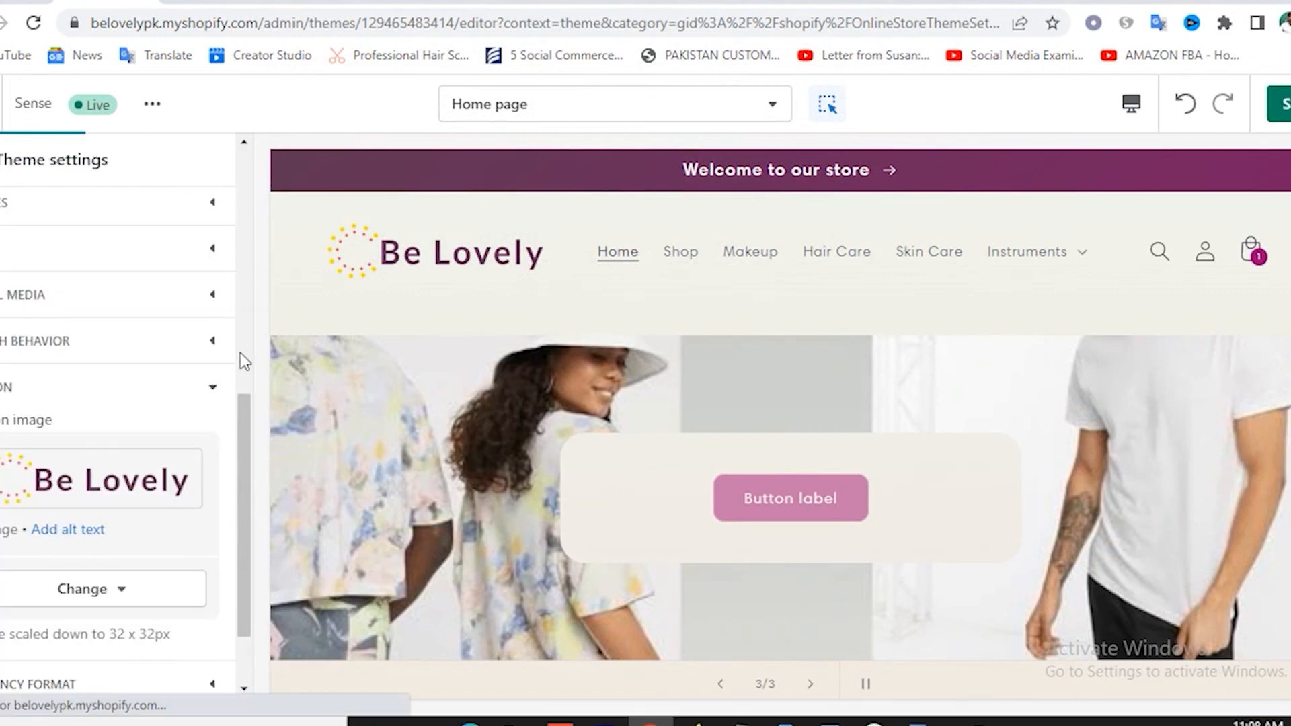
scroll(134, 491, "down", 2)
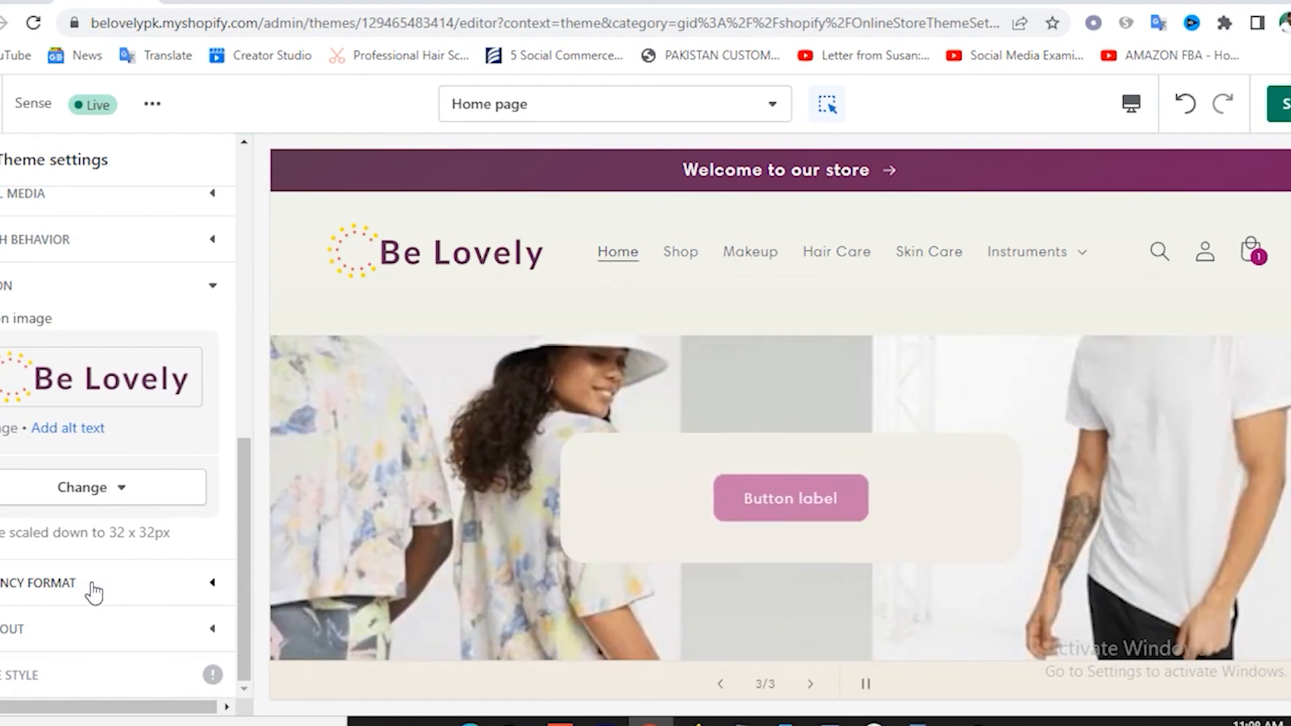
Expand the Checkout settings and review its colours.
left_click(44, 635)
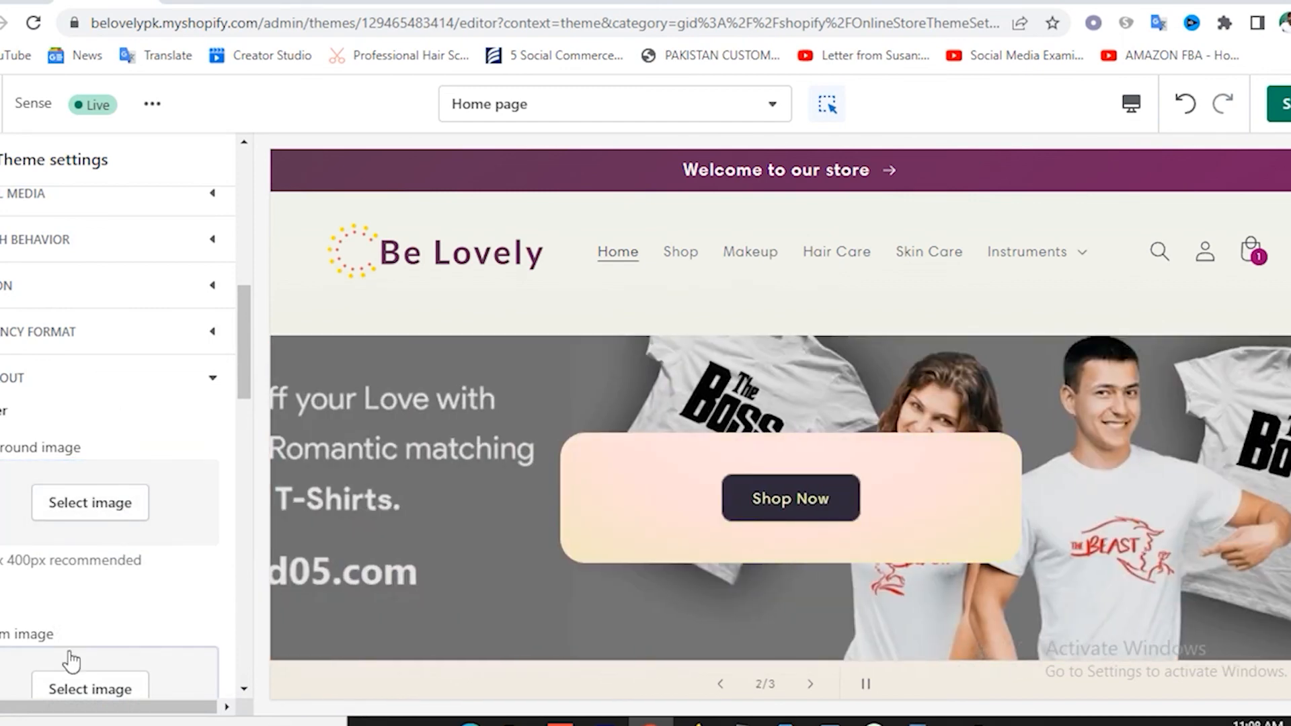
scroll(113, 619, "down", 1)
scroll(108, 611, "down", 8)
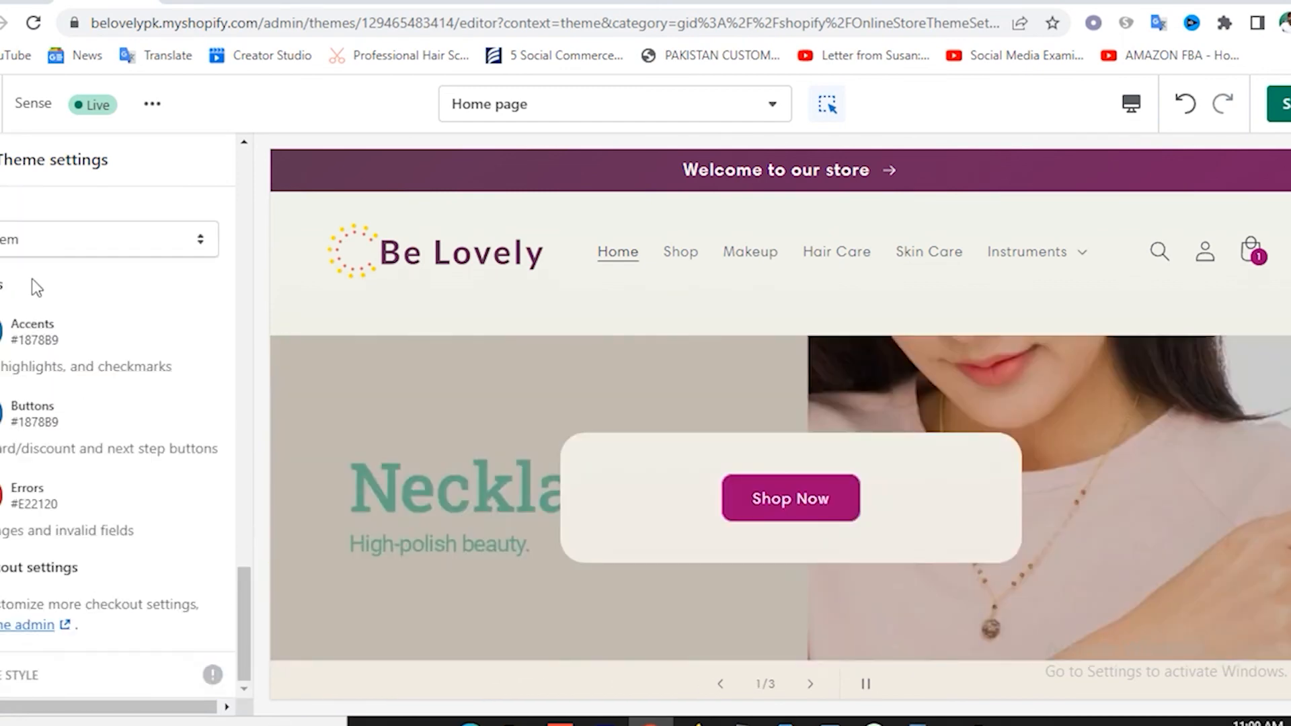
scroll(106, 540, "up", 5)
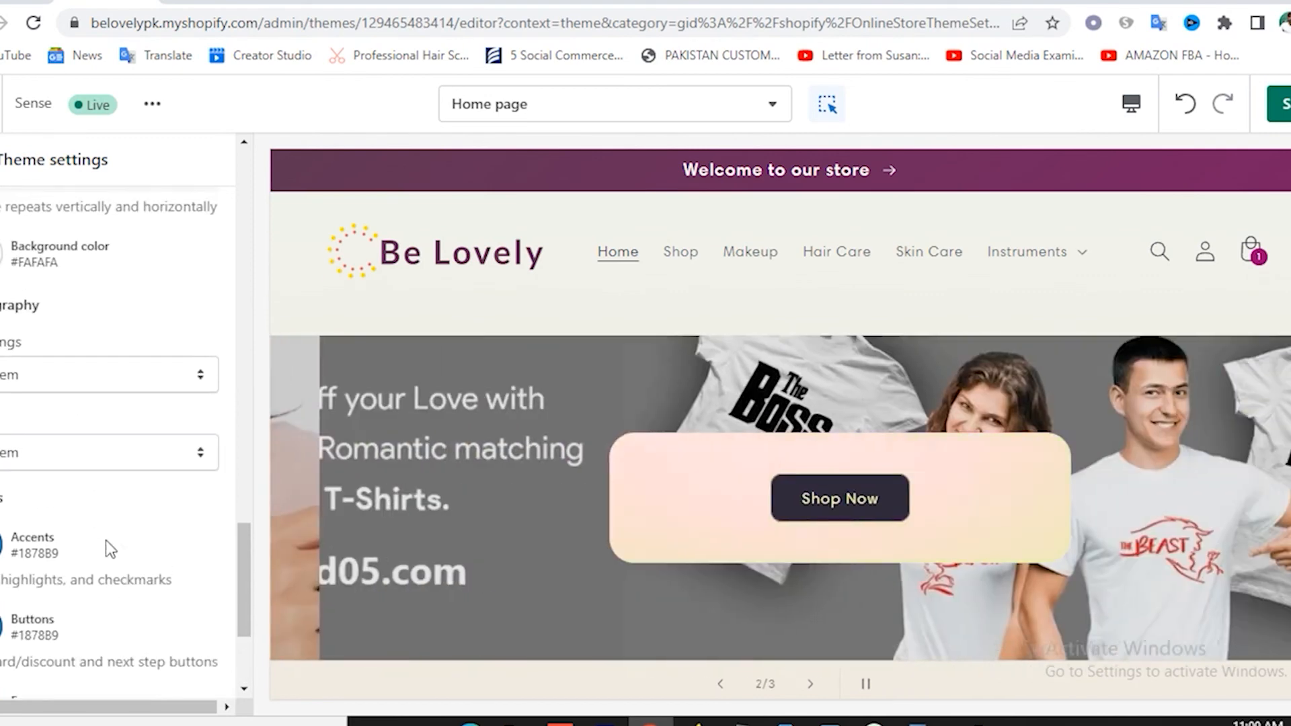
scroll(102, 541, "up", 3)
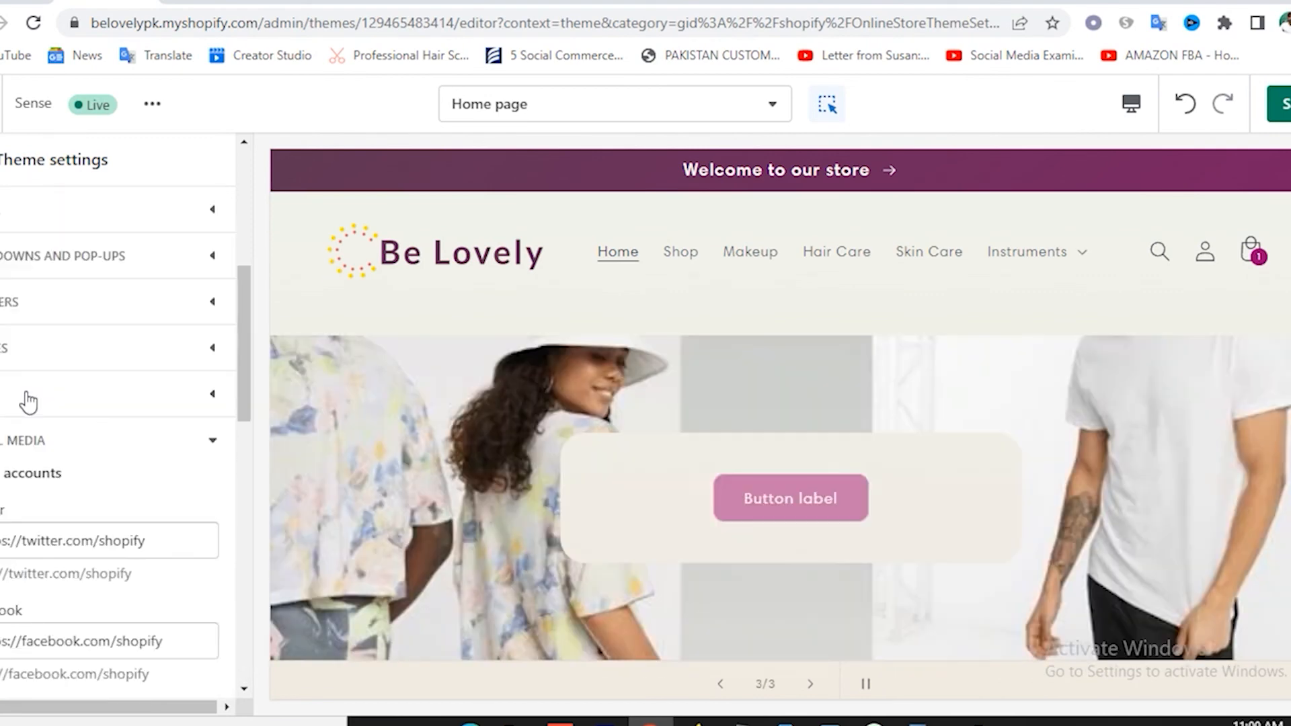
Review another section's style options without changing them, open the hero slide, then return to the Home page sections.
left_click(28, 399)
scroll(87, 471, "down", 1)
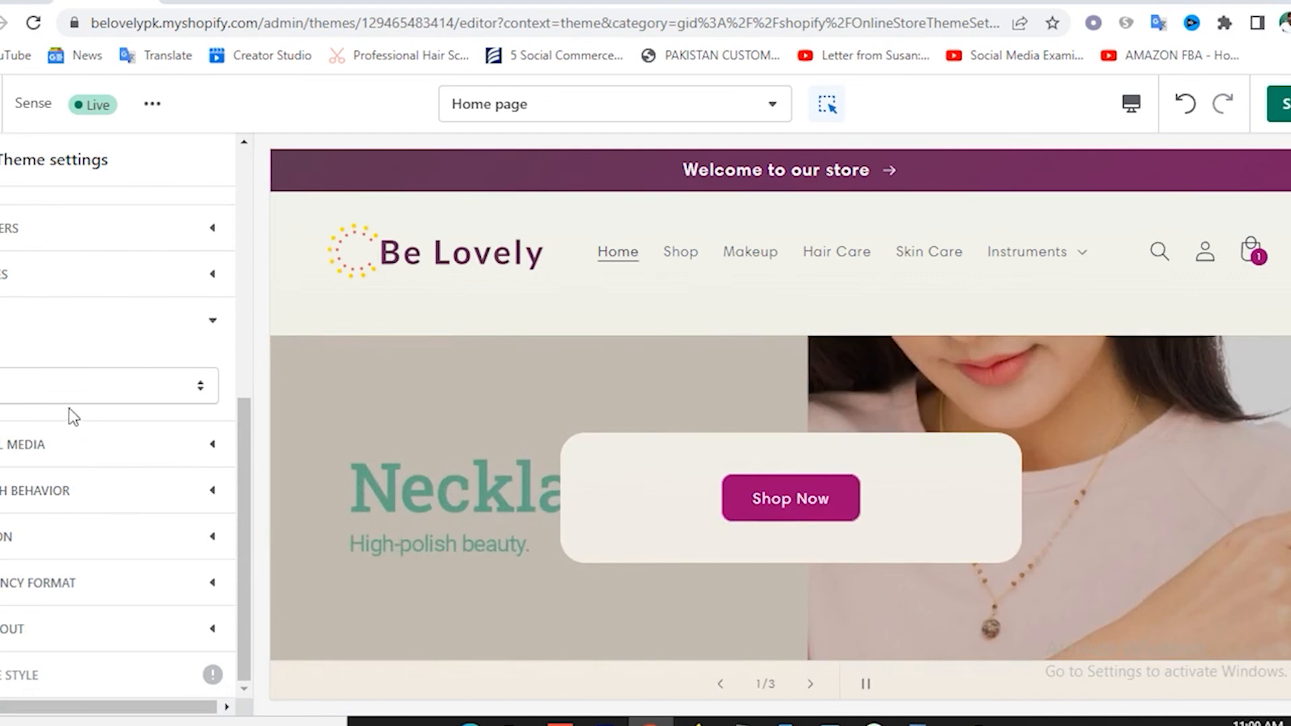
left_click(108, 393)
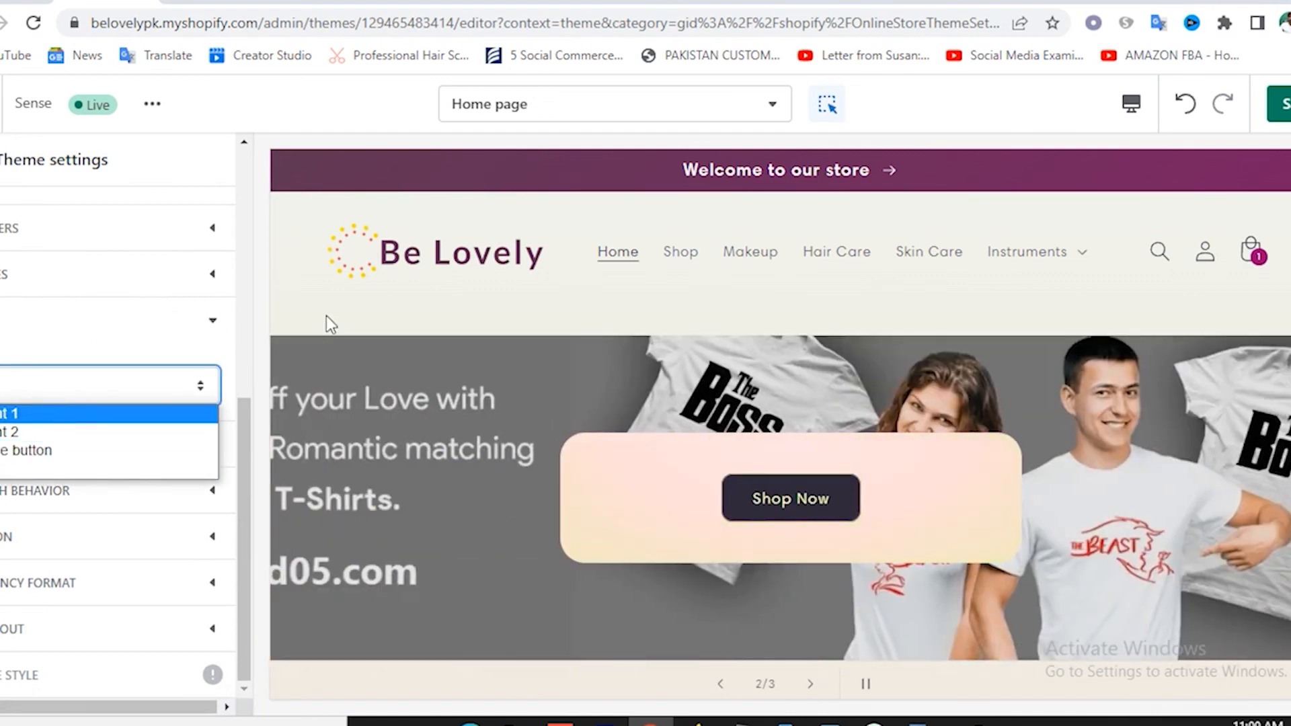
left_click(325, 321)
left_click(328, 446)
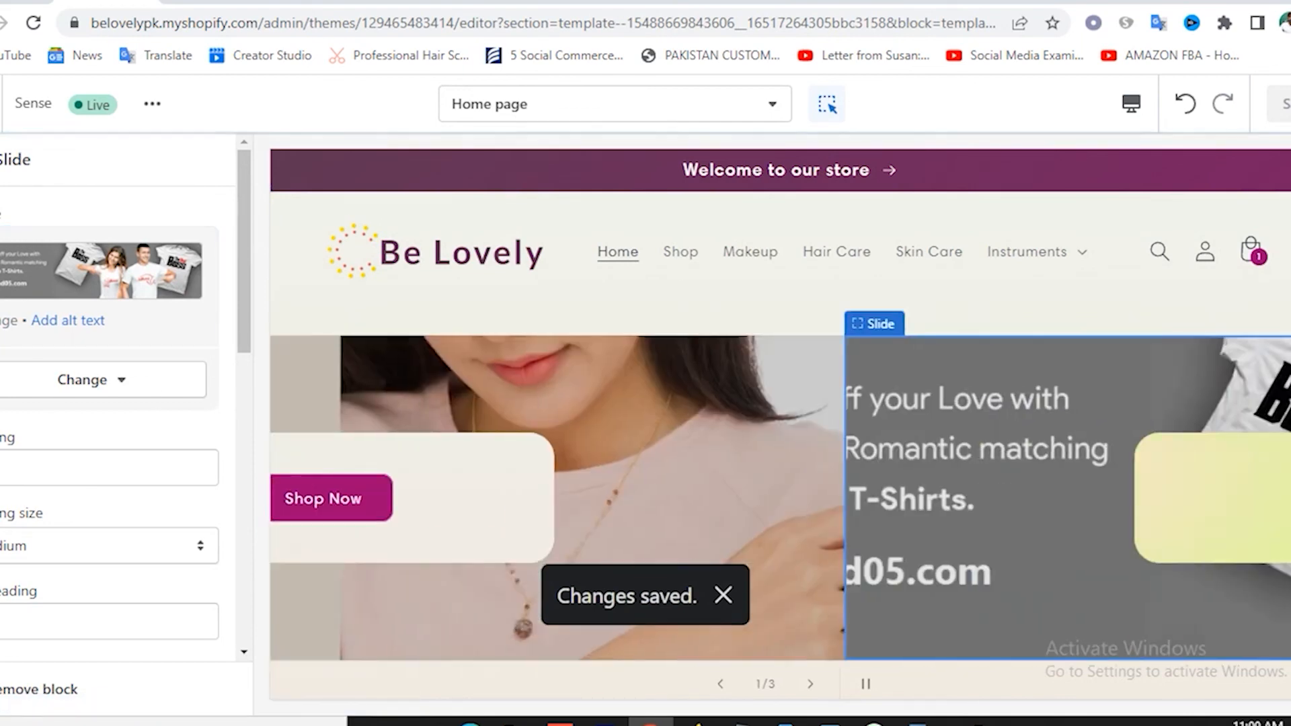
left_click(2, 160)
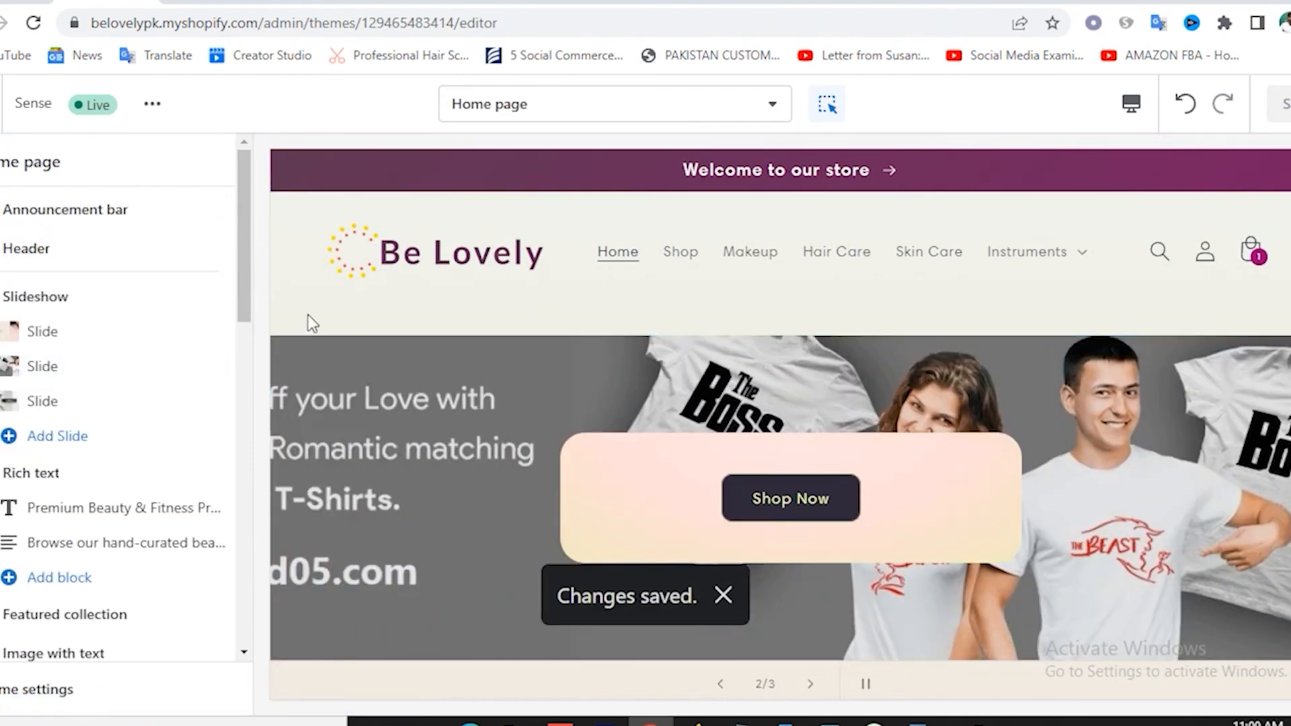